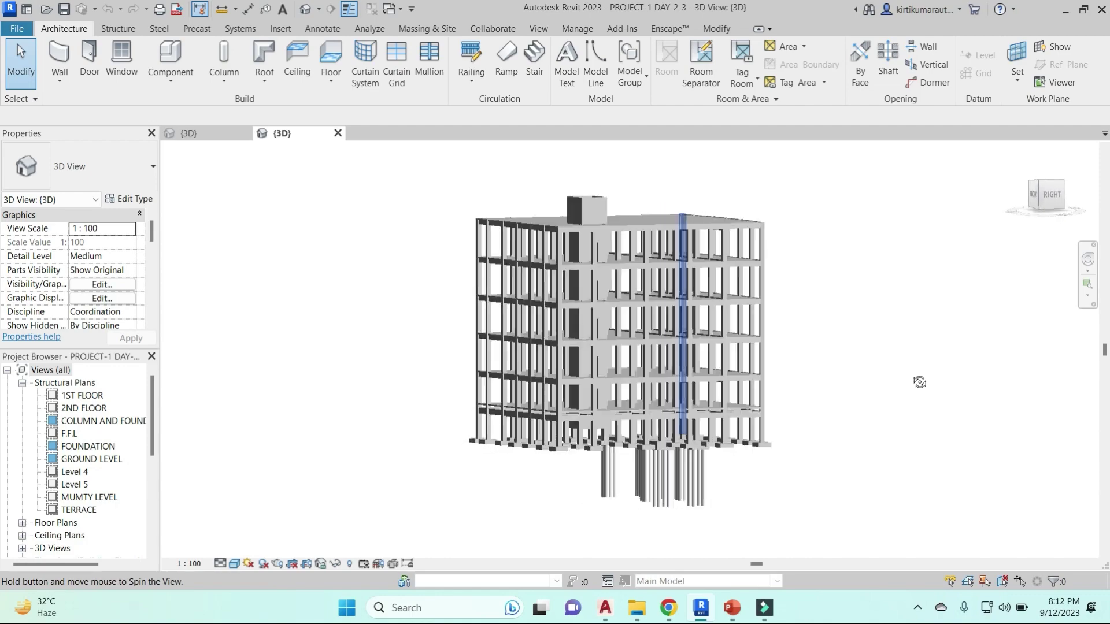
# Examine the building's column footings and pile caps in the 3D view from several sides
pyautogui.scroll(6, 740, 463)
pyautogui.click(778, 456)
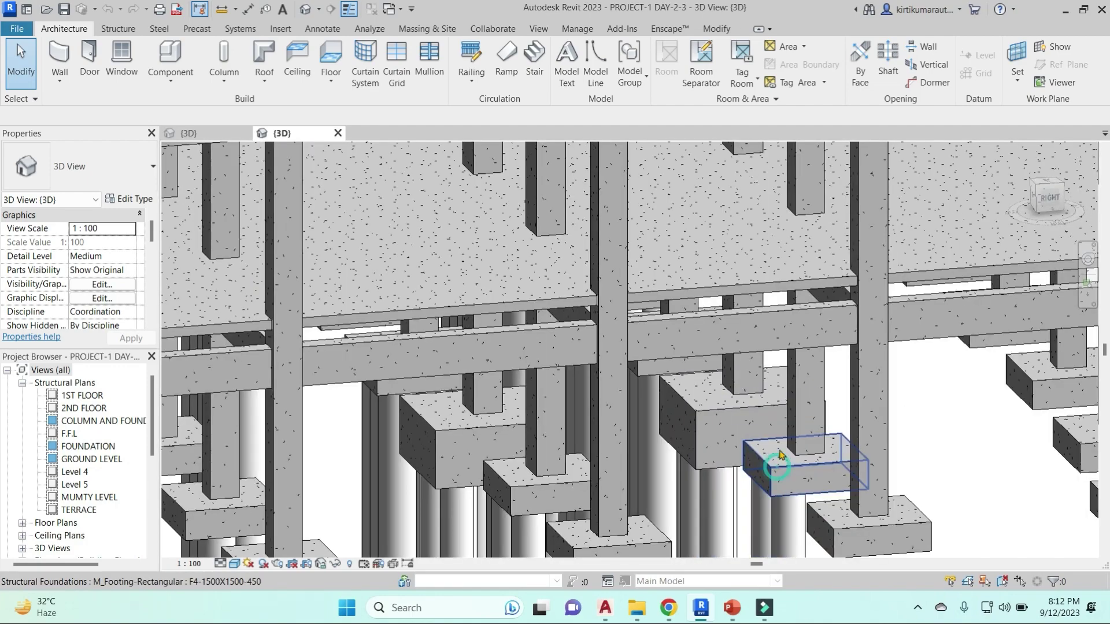
pyautogui.scroll(-6, 773, 425)
pyautogui.click(796, 413)
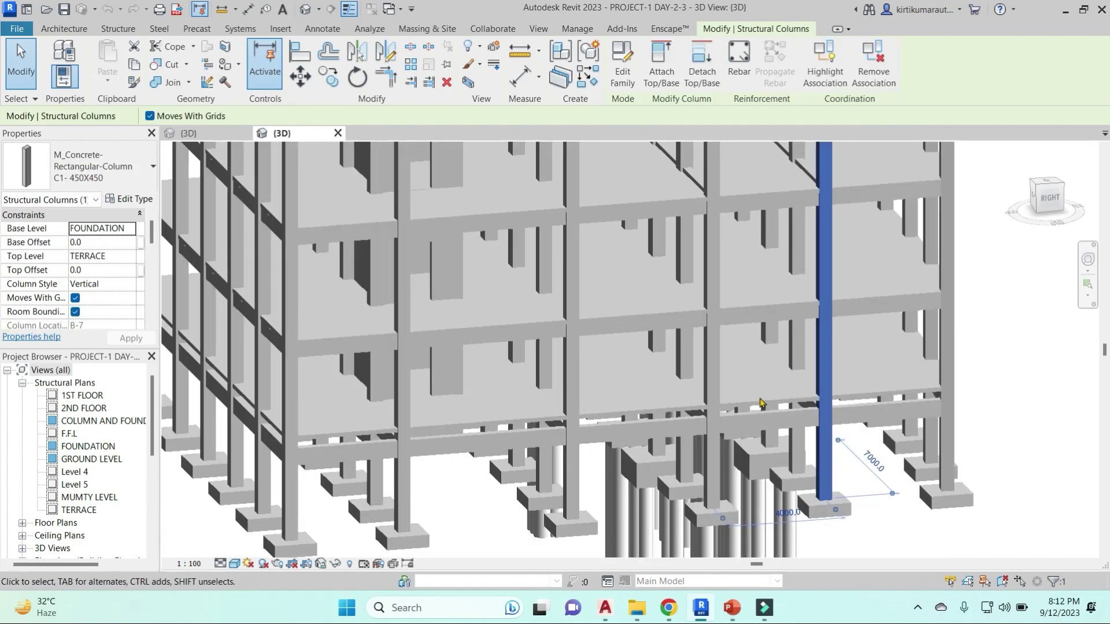
pyautogui.click(766, 446)
pyautogui.scroll(-4, 763, 454)
pyautogui.click(763, 457)
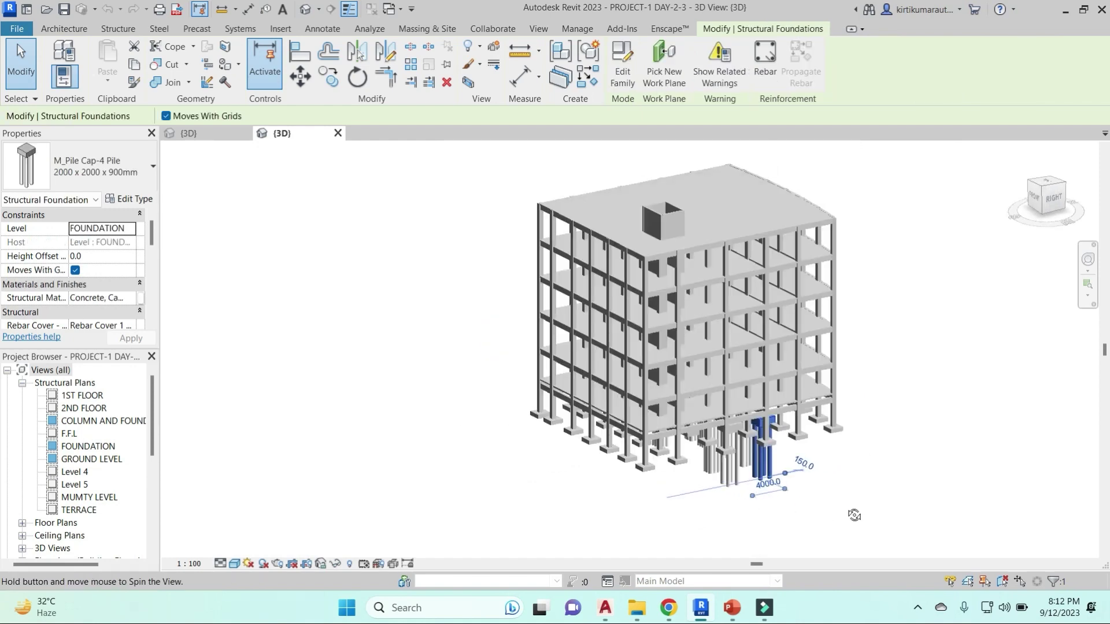
pyautogui.keyDown('shift'); pyautogui.moveTo(854, 515); pyautogui.dragTo(792, 237, button='middle'); pyautogui.keyUp('shift')
pyautogui.scroll(5, 809, 260)
pyautogui.scroll(-4, 822, 274)
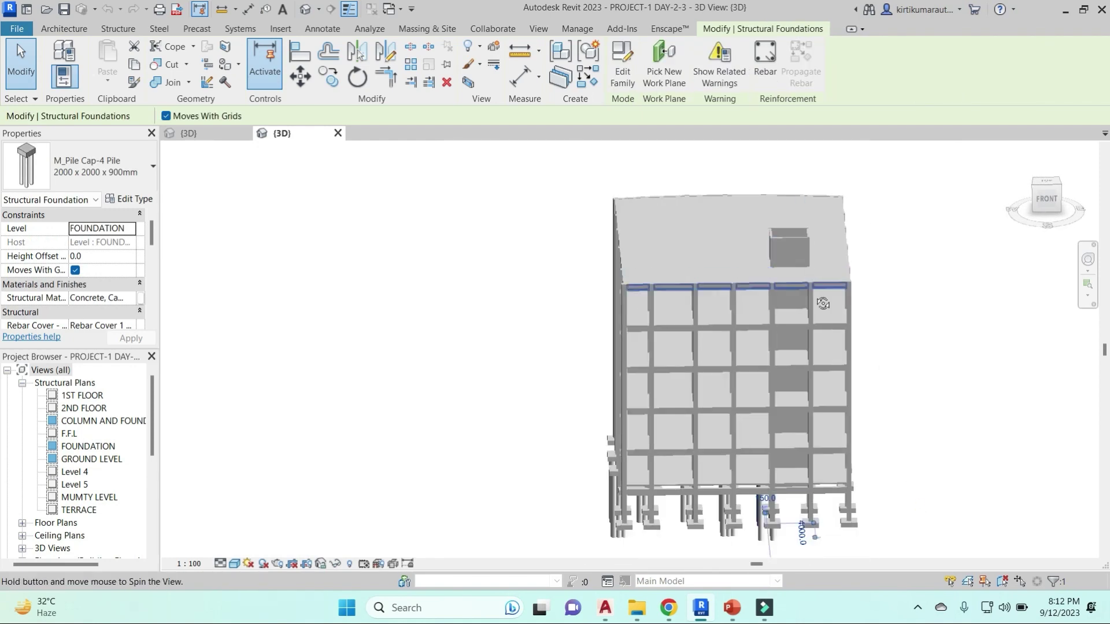
pyautogui.keyDown('shift'); pyautogui.moveTo(822, 275); pyautogui.dragTo(711, 319, button='middle'); pyautogui.keyUp('shift')
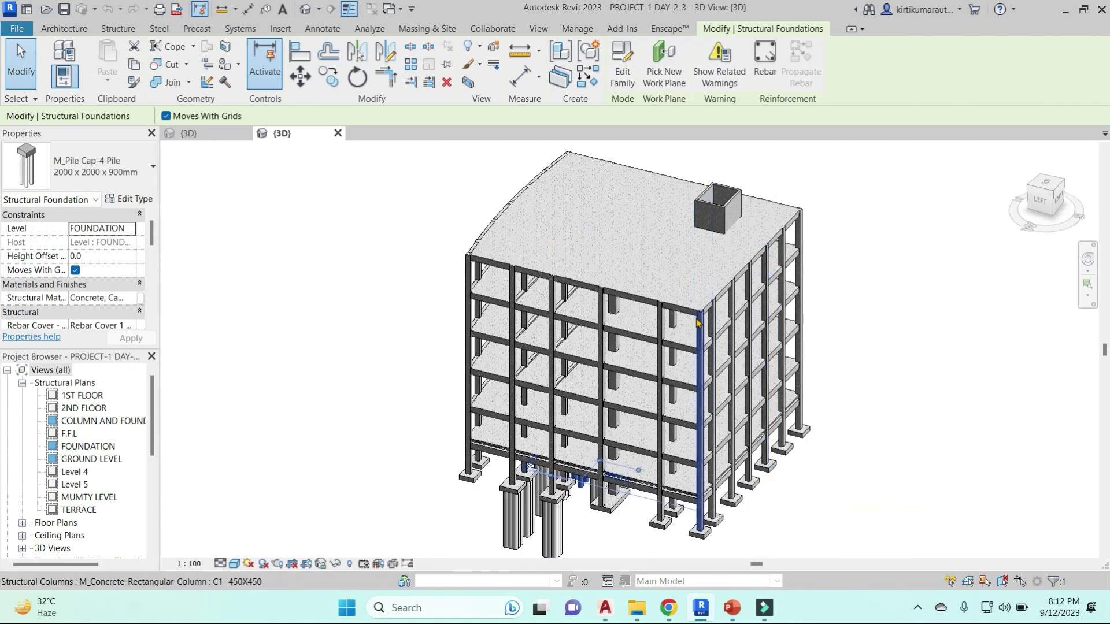
# Switch to the Google Meet call, admit the waiting participant, and return to Revit
pyautogui.moveTo(684, 616)
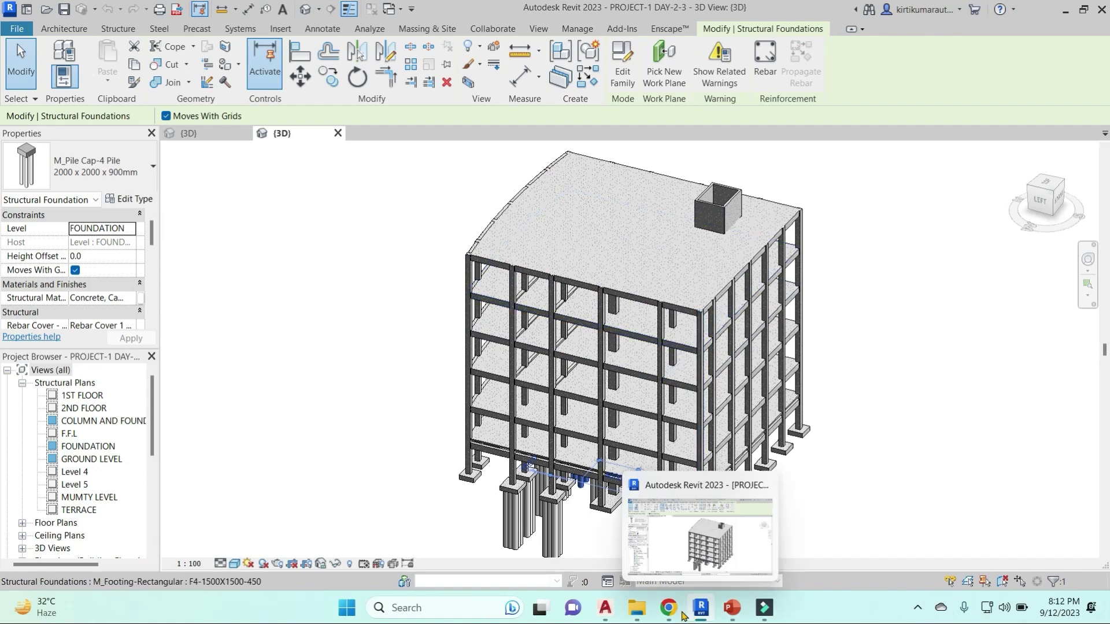
pyautogui.click(588, 520)
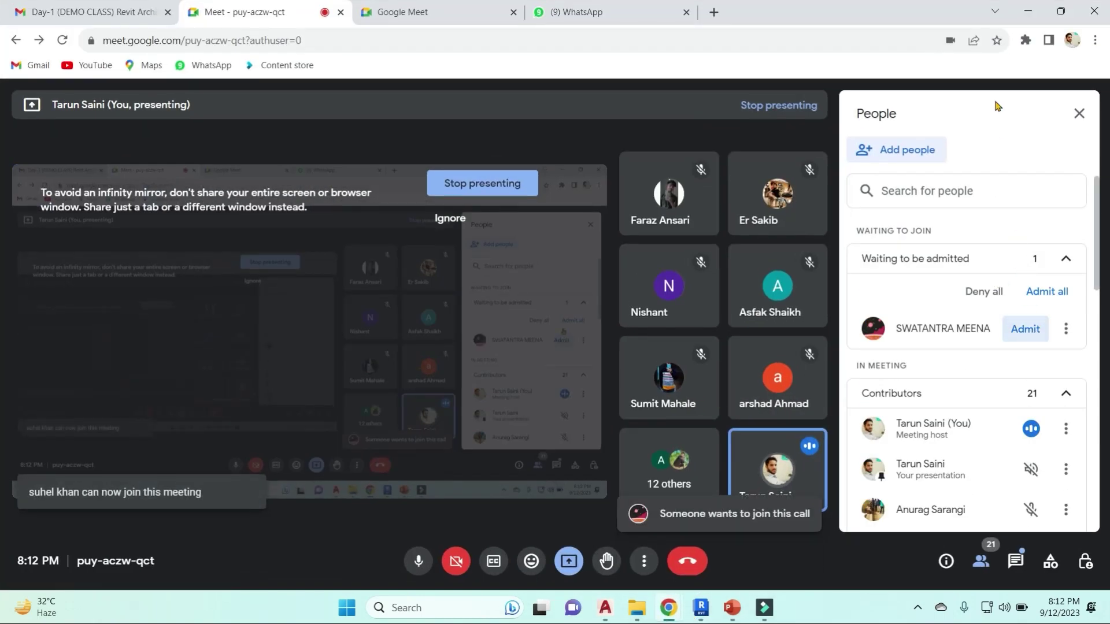
pyautogui.hotkey('alt', 'Tab')
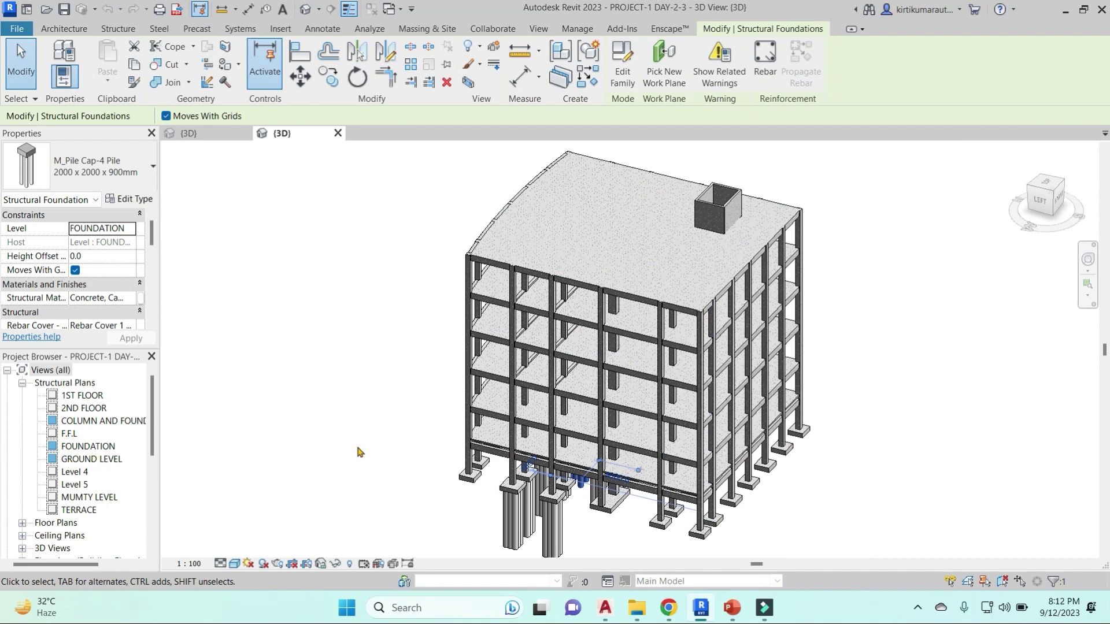
# Review the COLUMN AND FOUNDATION DETAIL view, and examine the F2 combined footing callout in the FOUNDATION structural plan
pyautogui.doubleClick(80, 423)
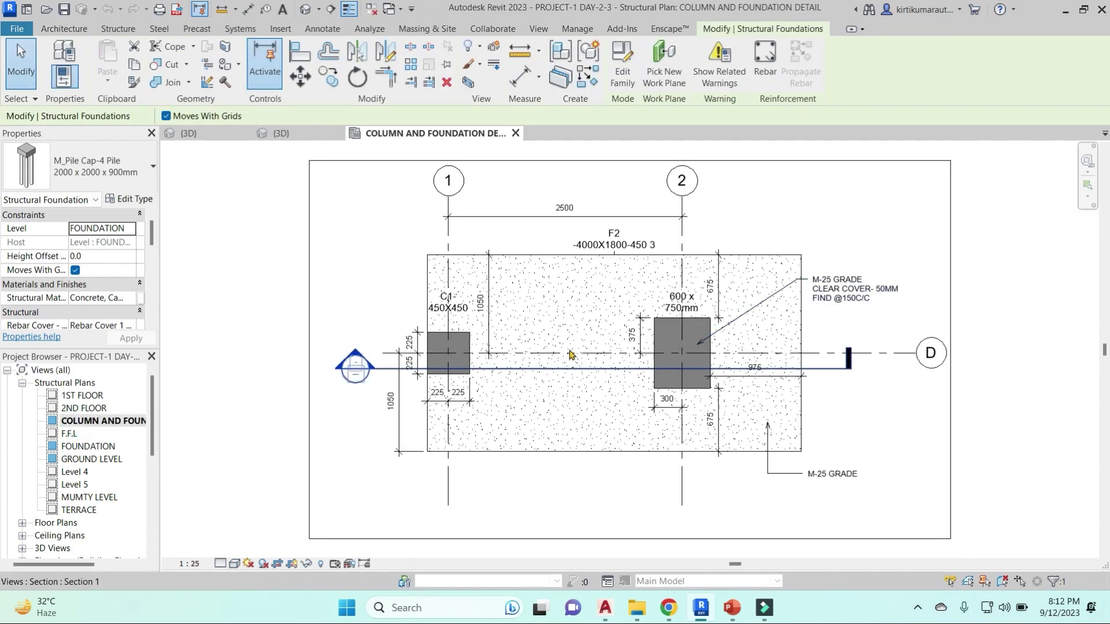
pyautogui.scroll(-3, 584, 346)
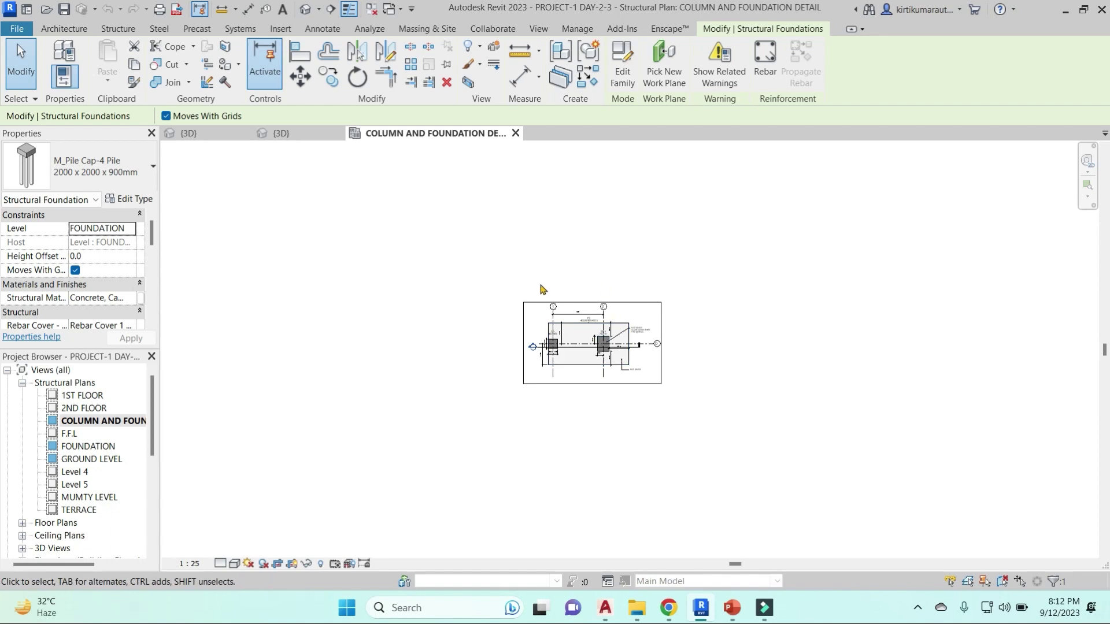
pyautogui.doubleClick(88, 447)
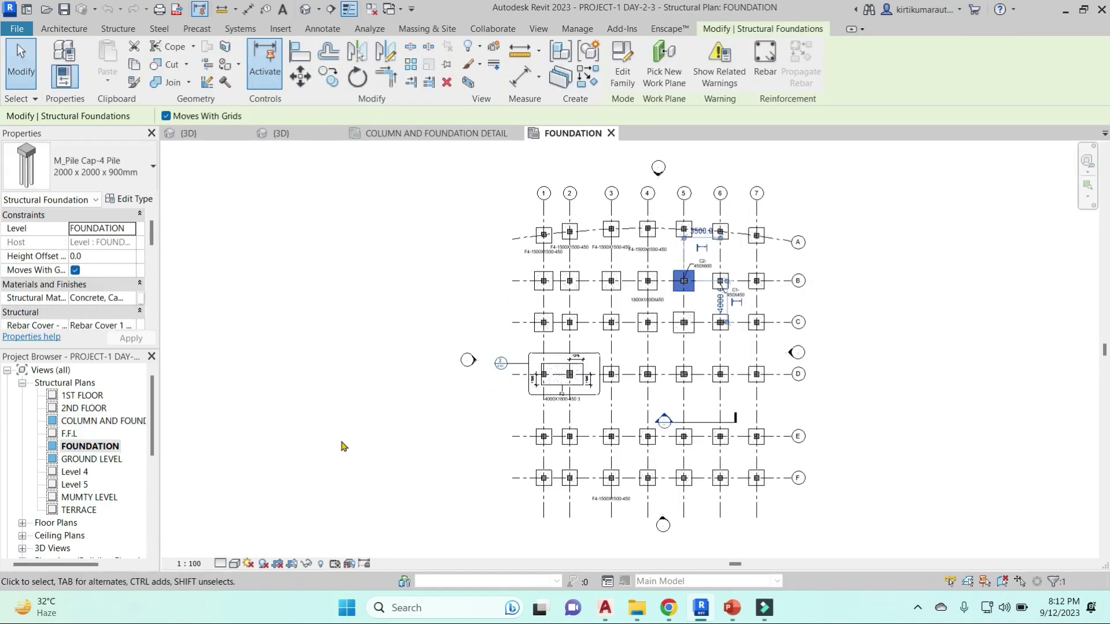
pyautogui.scroll(2, 711, 324)
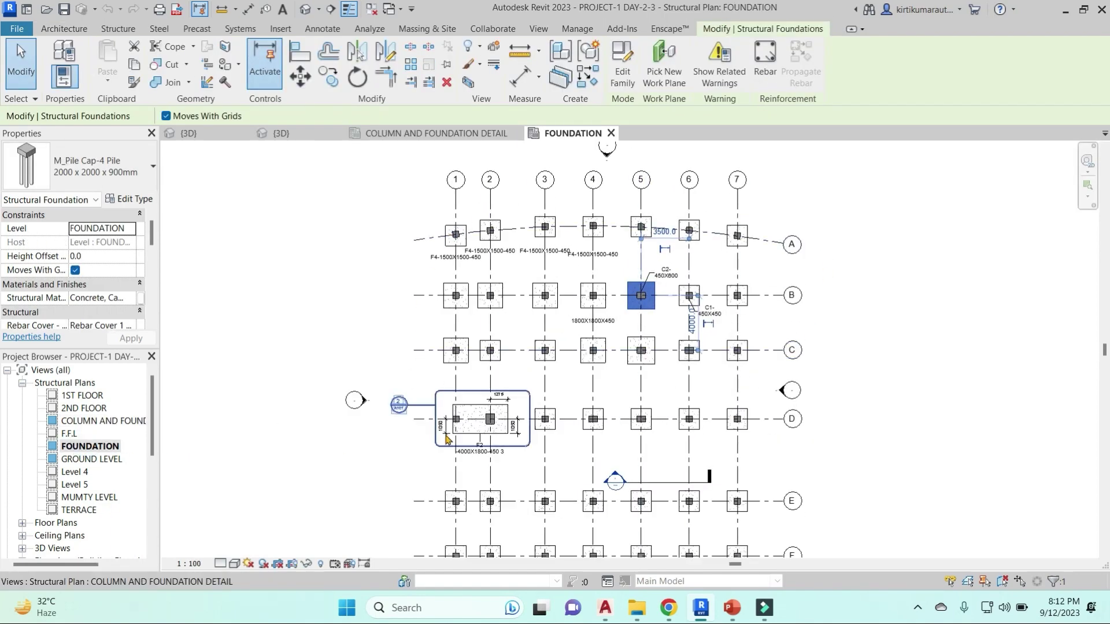
pyautogui.scroll(2, 490, 453)
pyautogui.scroll(-2, 491, 454)
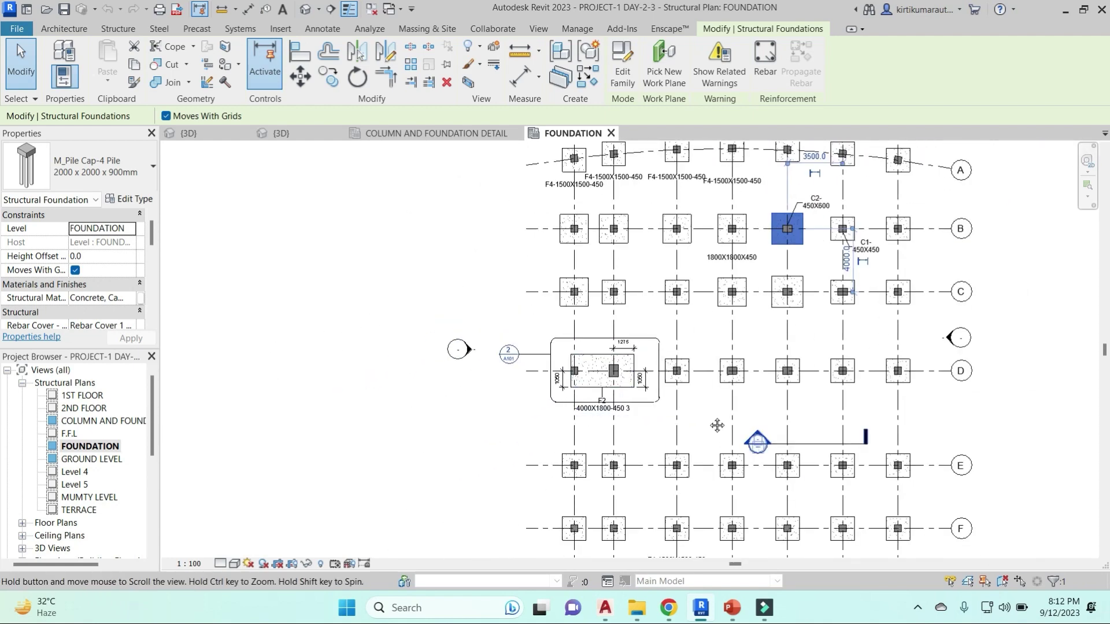
pyautogui.scroll(1, 681, 345)
pyautogui.scroll(2, 681, 346)
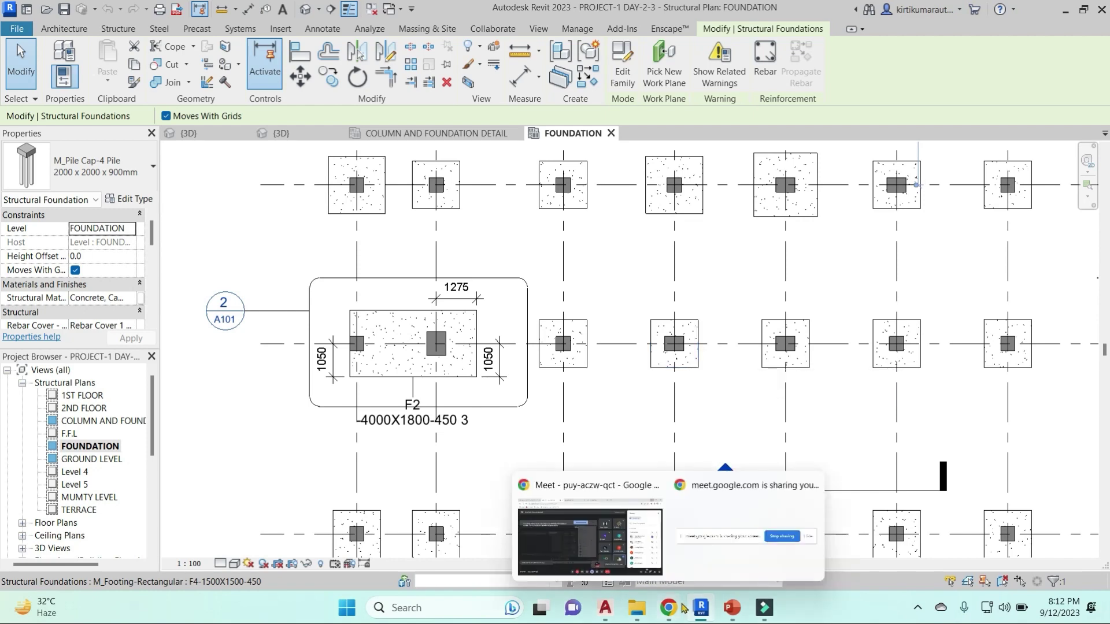
# Go back to Google Meet to admit the next waiting participant, and return to the foundation plan in Revit
pyautogui.moveTo(669, 608)
pyautogui.click(730, 486)
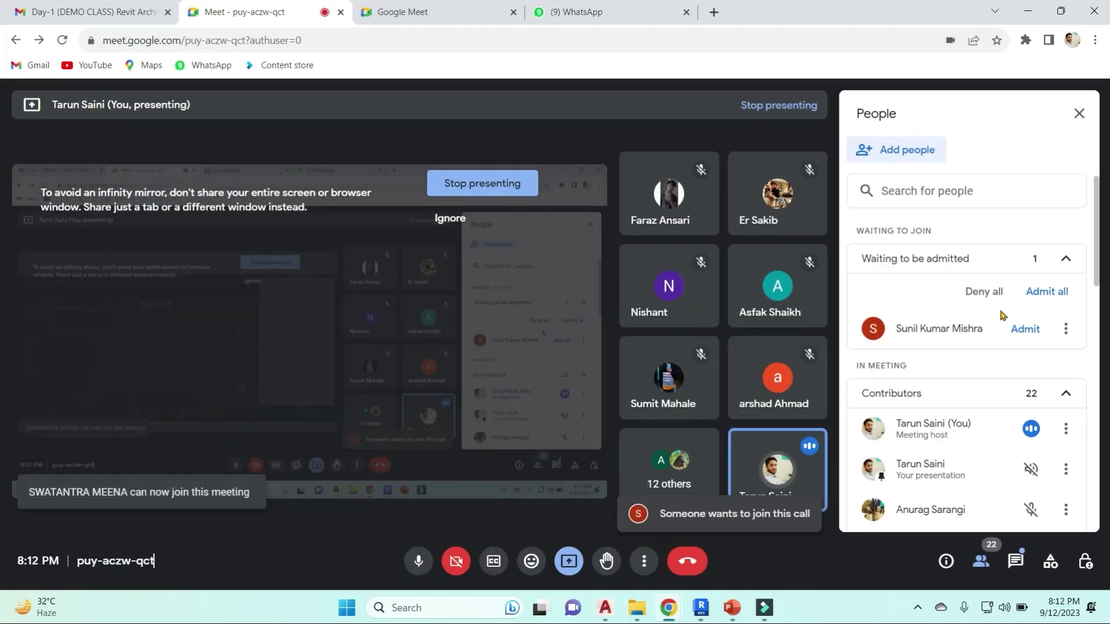
pyautogui.click(1031, 315)
pyautogui.hotkey('alt', 'Tab')
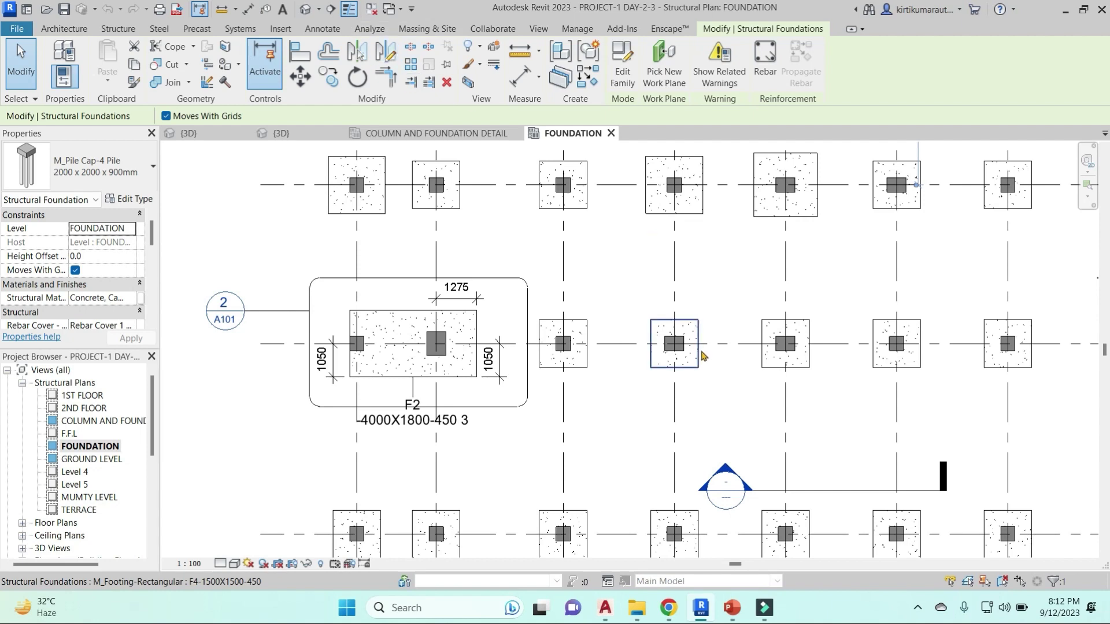
# Create a rectangular callout around the isolated footing at grid 4/D in the FOUNDATION plan
pyautogui.scroll(3, 702, 378)
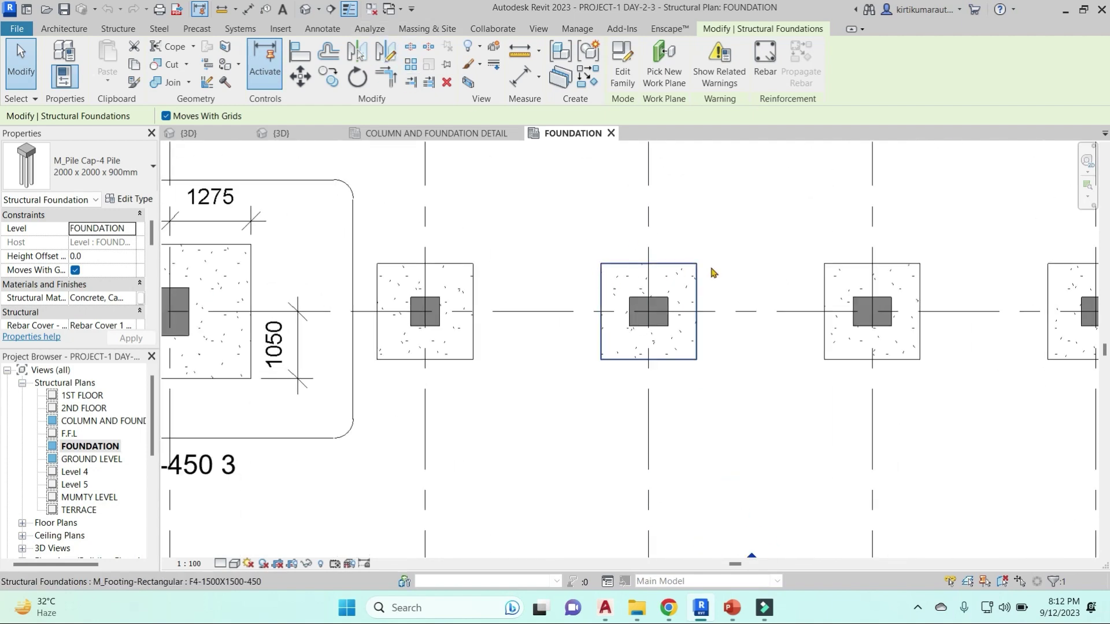
pyautogui.click(548, 204)
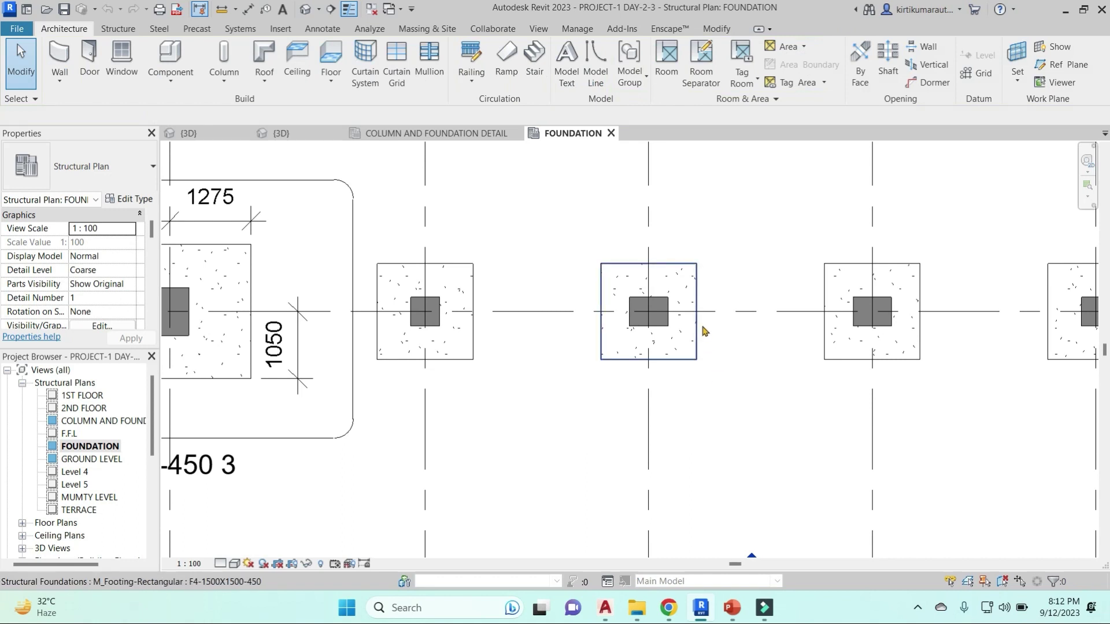
pyautogui.scroll(2, 692, 268)
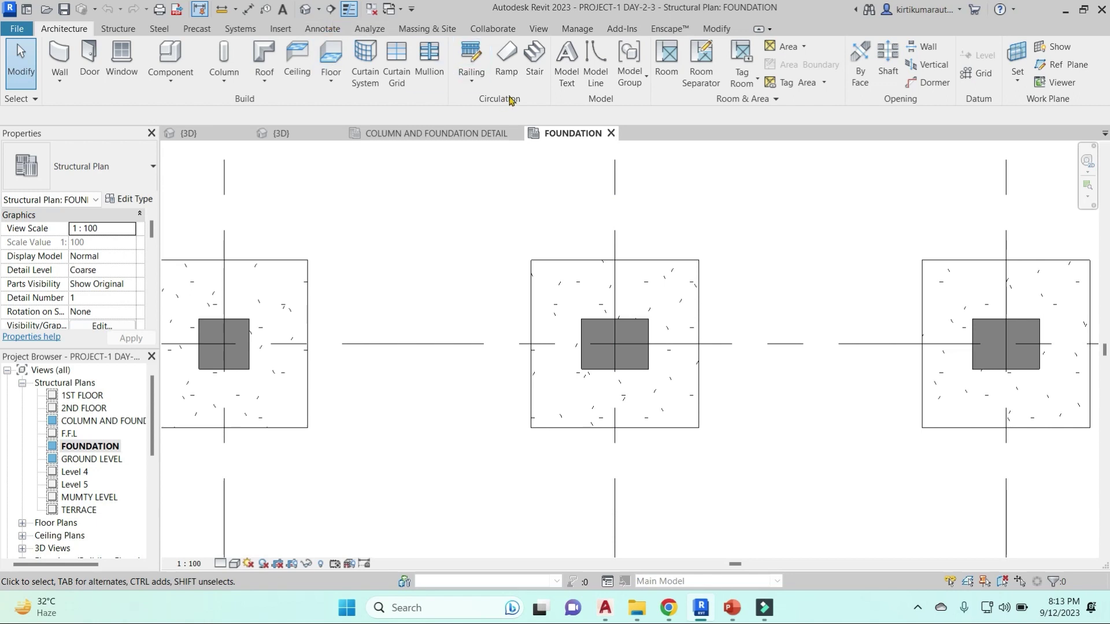
pyautogui.click(539, 29)
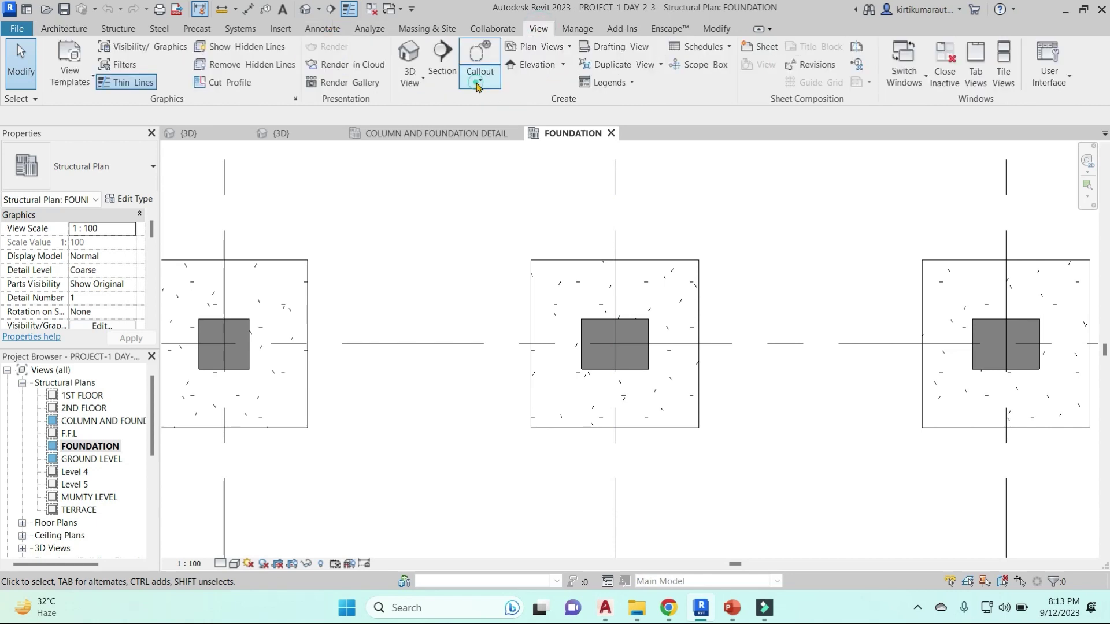
pyautogui.click(478, 84)
pyautogui.click(507, 103)
pyautogui.click(509, 241)
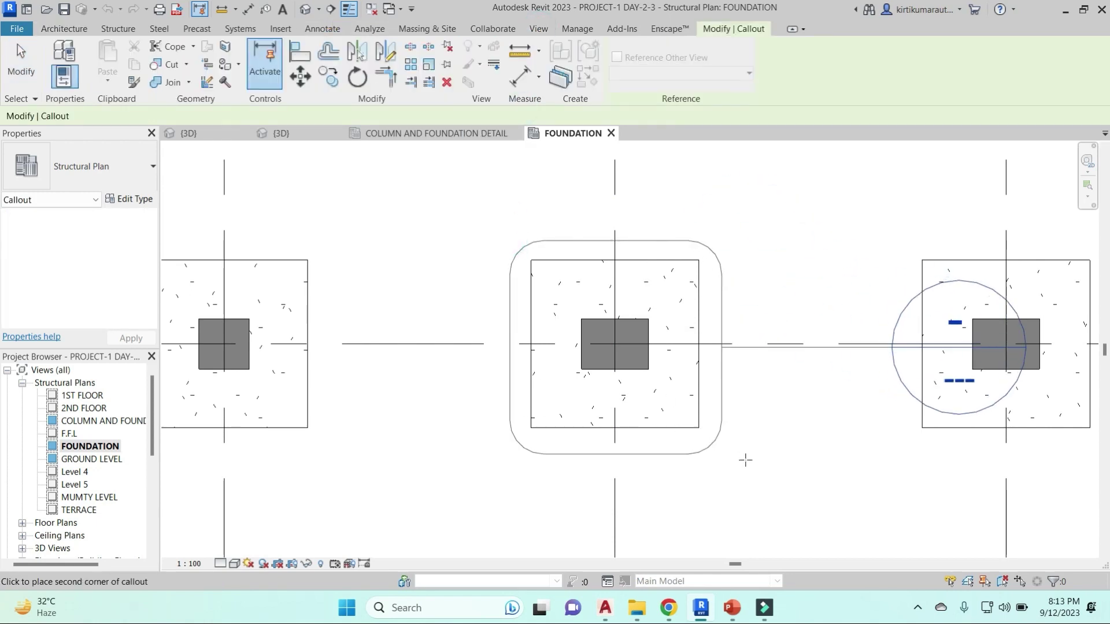
pyautogui.click(746, 460)
pyautogui.scroll(-2, 792, 416)
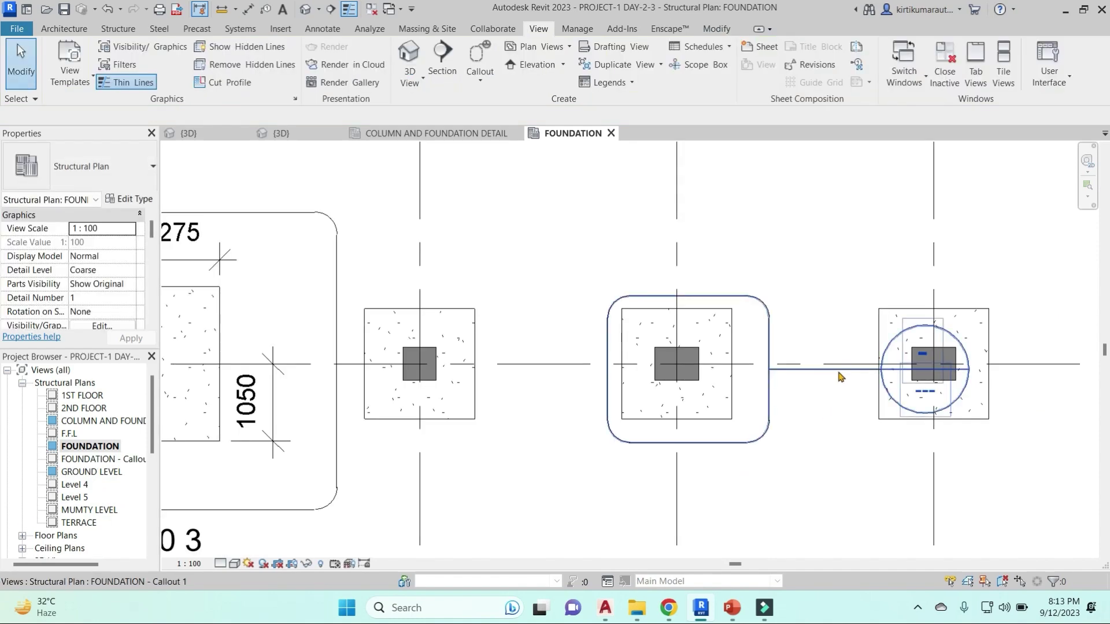
# Move the new callout's head from the neighbouring footing to a spot above the grid 4/D footing
pyautogui.click(892, 380)
pyautogui.moveTo(892, 380); pyautogui.dragTo(743, 200)
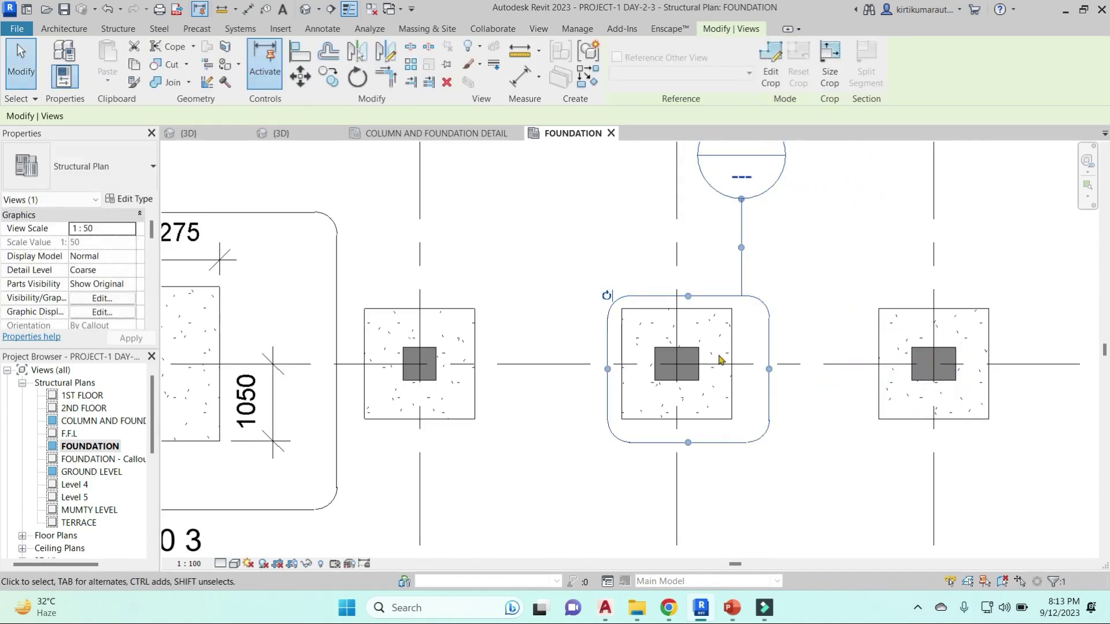
pyautogui.click(721, 356)
pyautogui.click(769, 325)
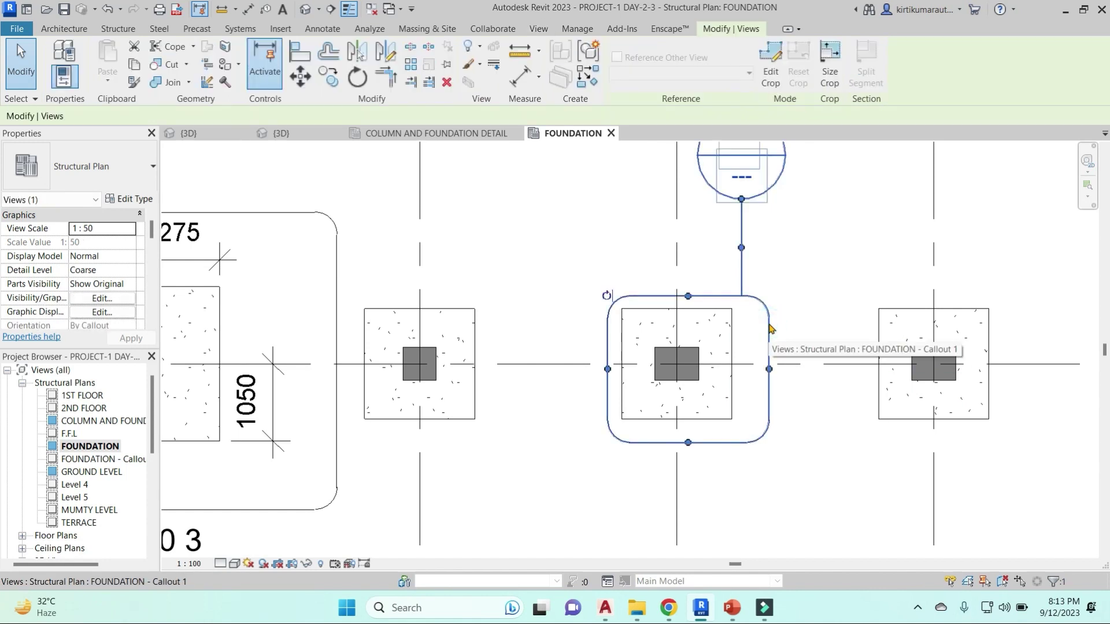
# Open the new footing callout view and set its view scale to 1 : 25
pyautogui.doubleClick(746, 186)
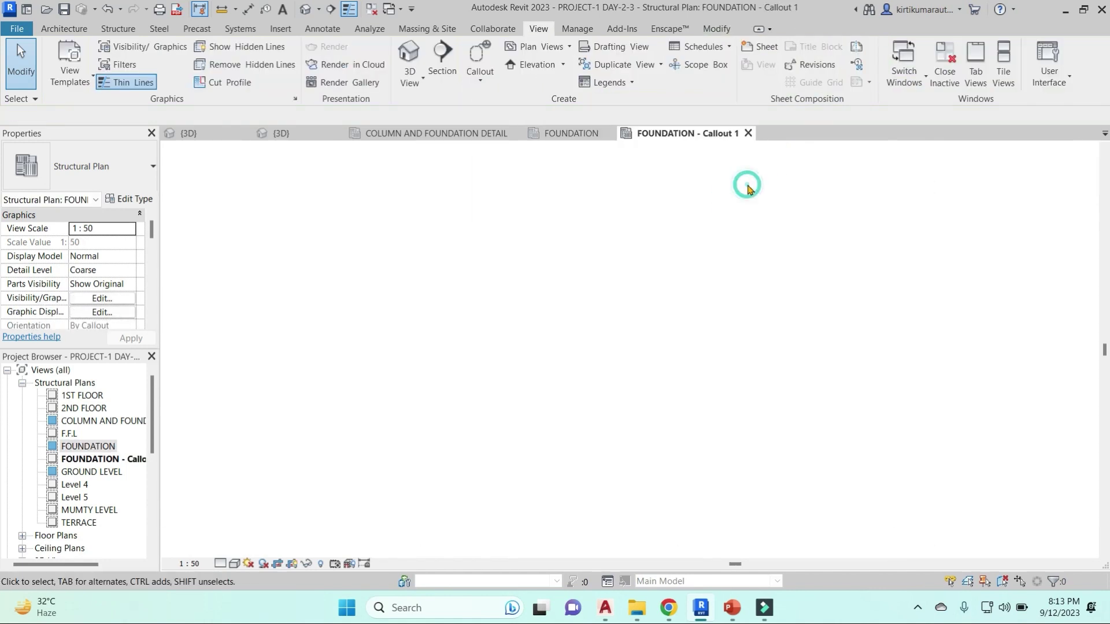
pyautogui.click(688, 425)
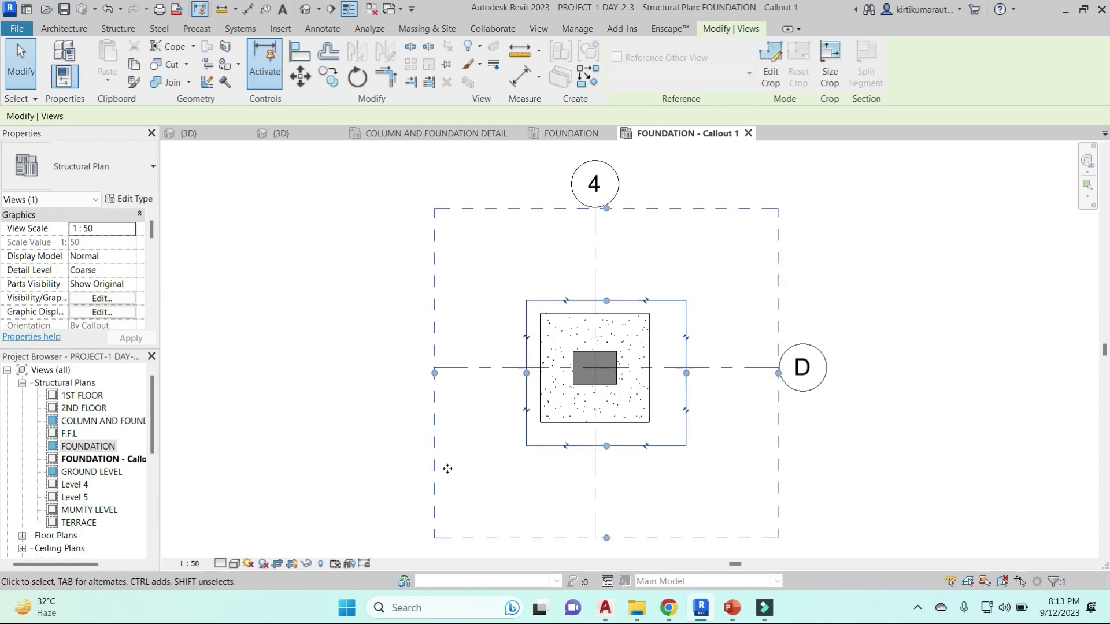
pyautogui.click(189, 564)
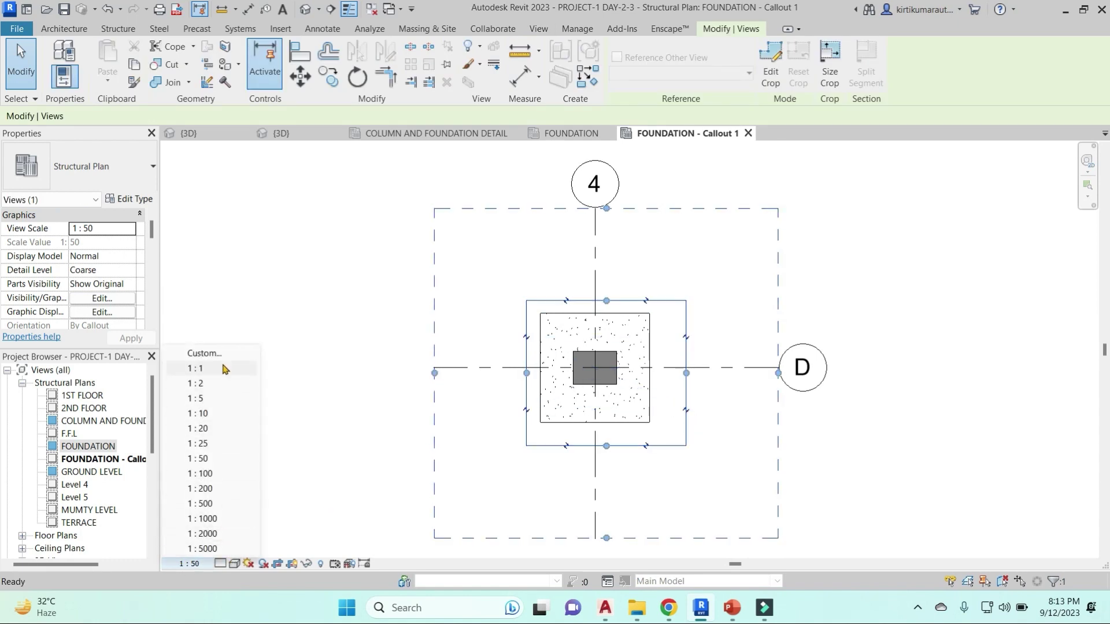
pyautogui.click(210, 445)
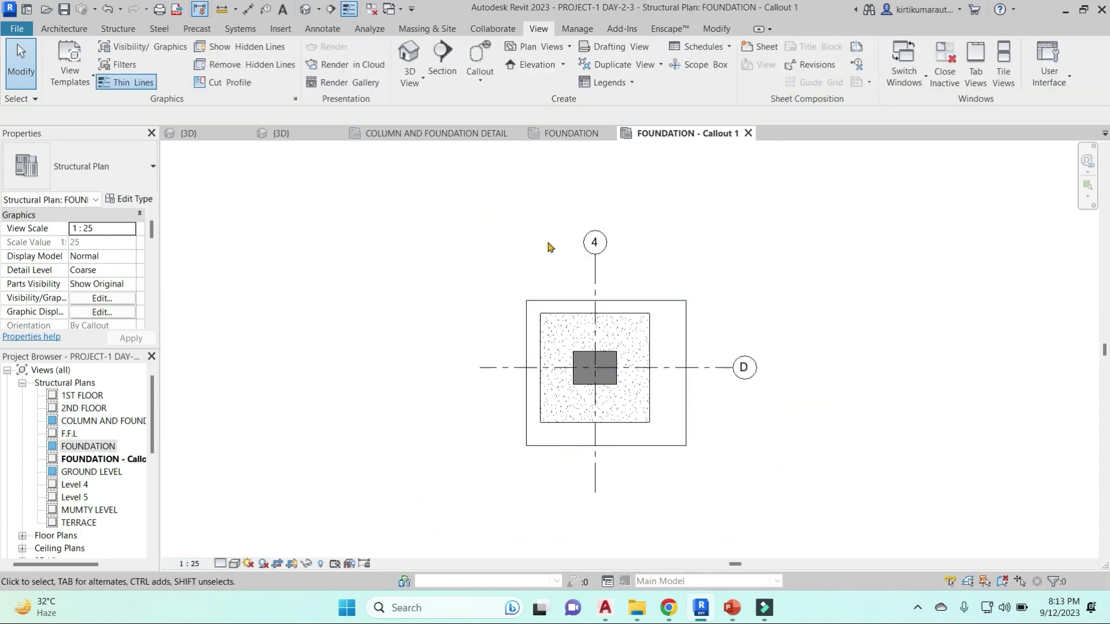
pyautogui.click(688, 354)
pyautogui.press('Escape')
# Add aligned dimensions for the footing's height along its right side and its width above its top edge
pyautogui.scroll(3, 688, 353)
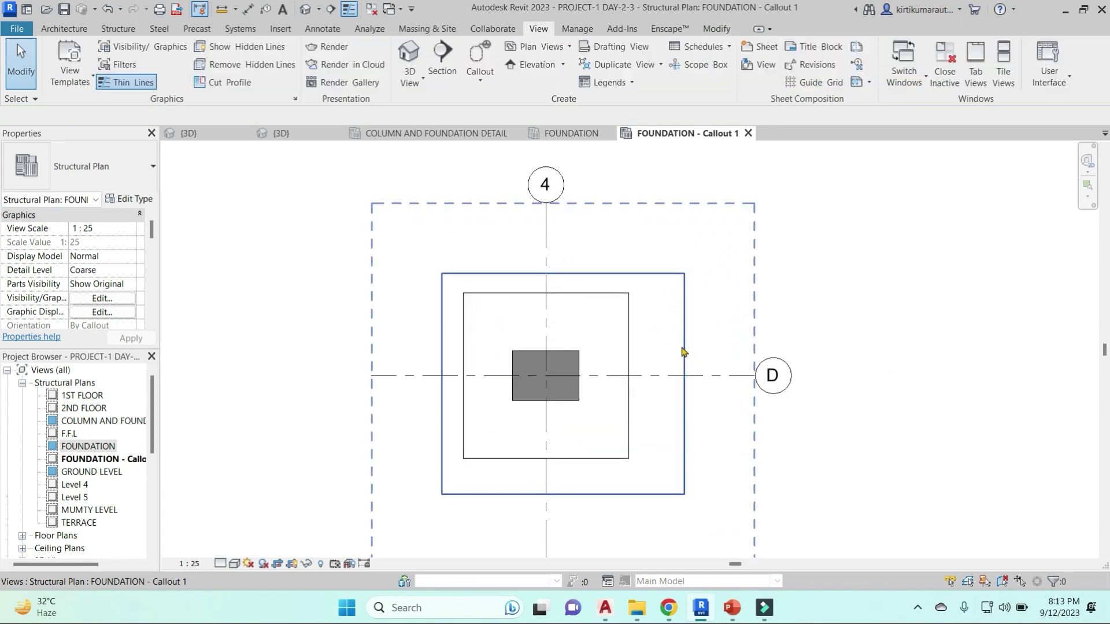
pyautogui.scroll(1, 666, 341)
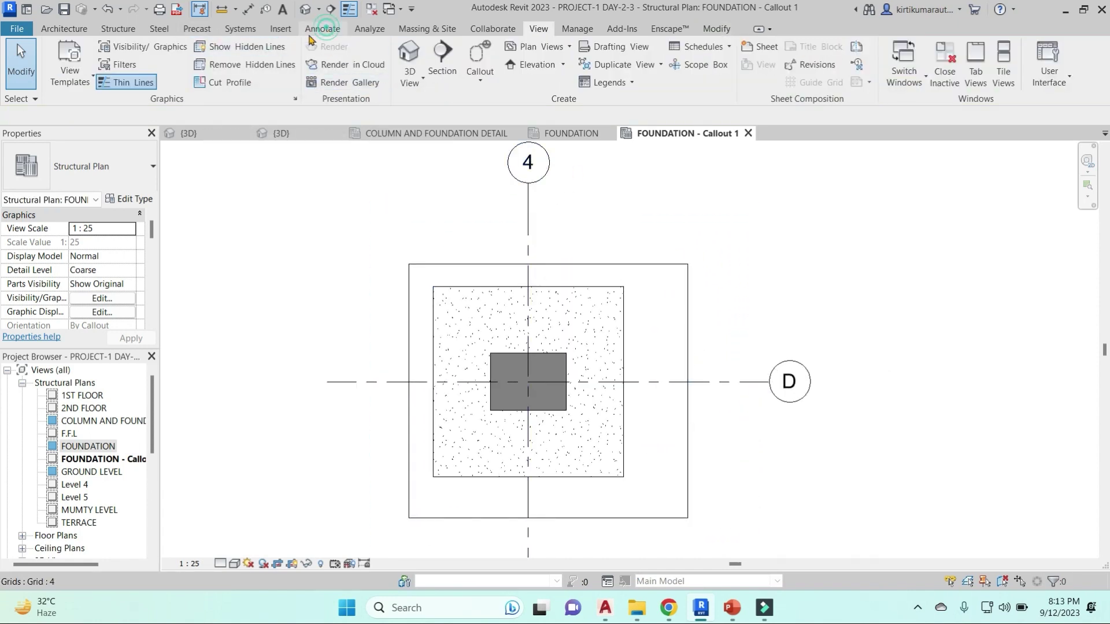
pyautogui.click(323, 28)
pyautogui.click(60, 58)
pyautogui.click(586, 290)
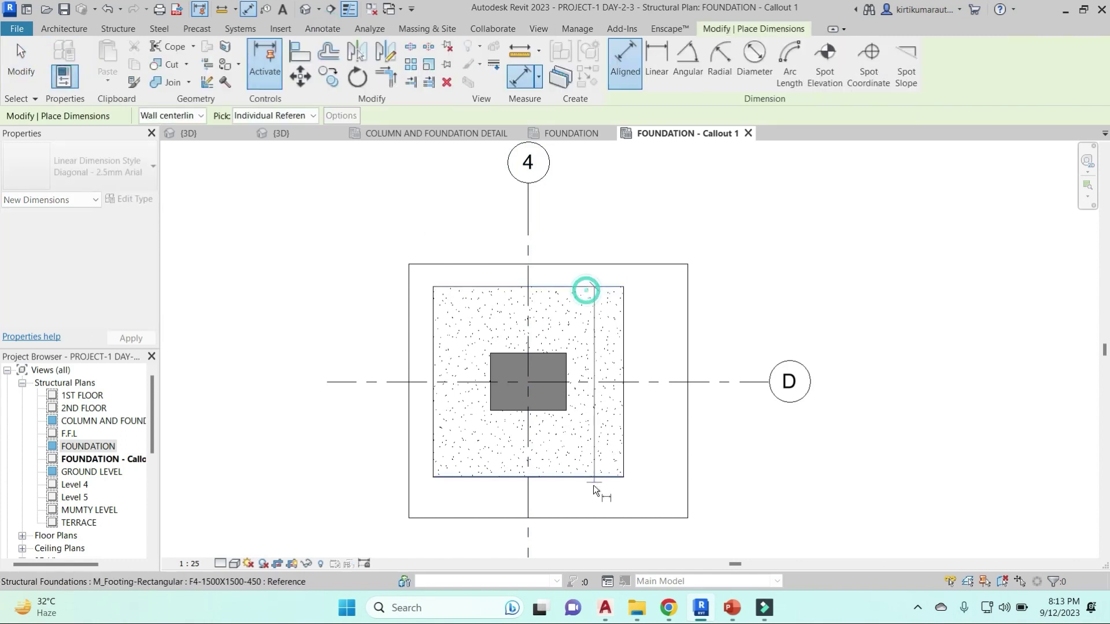
pyautogui.click(594, 475)
pyautogui.click(605, 287)
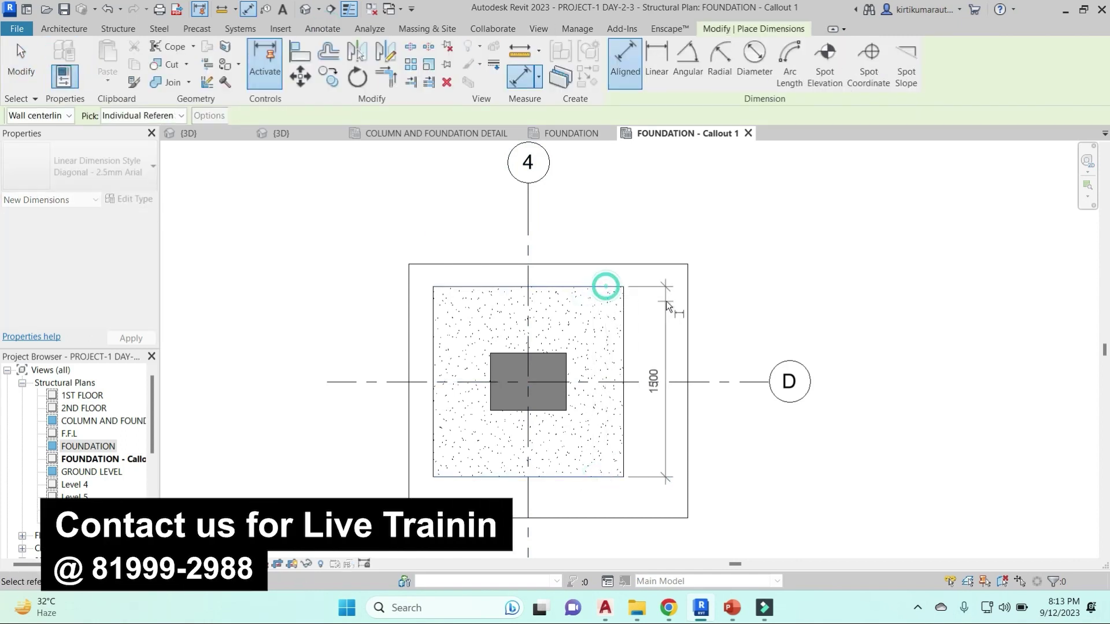
pyautogui.click(666, 302)
pyautogui.click(430, 315)
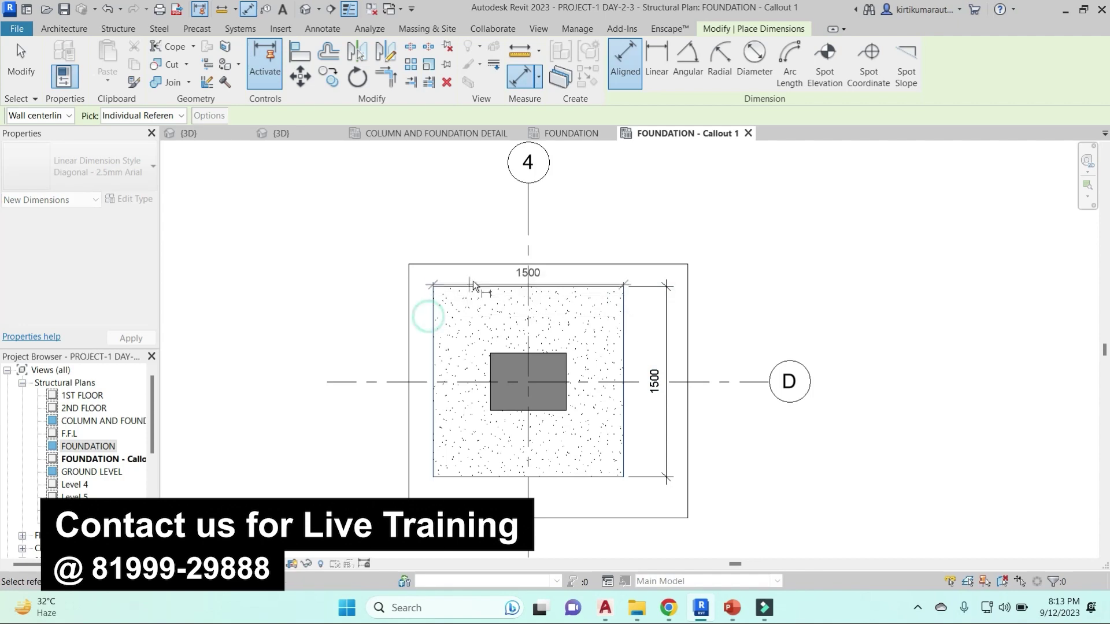
pyautogui.scroll(2, 472, 282)
pyautogui.click(478, 269)
pyautogui.press('Escape')
pyautogui.press('Escape')
# Extend the top edge of the callout view's crop region upward to clear the footing's width dimension
pyautogui.click(662, 254)
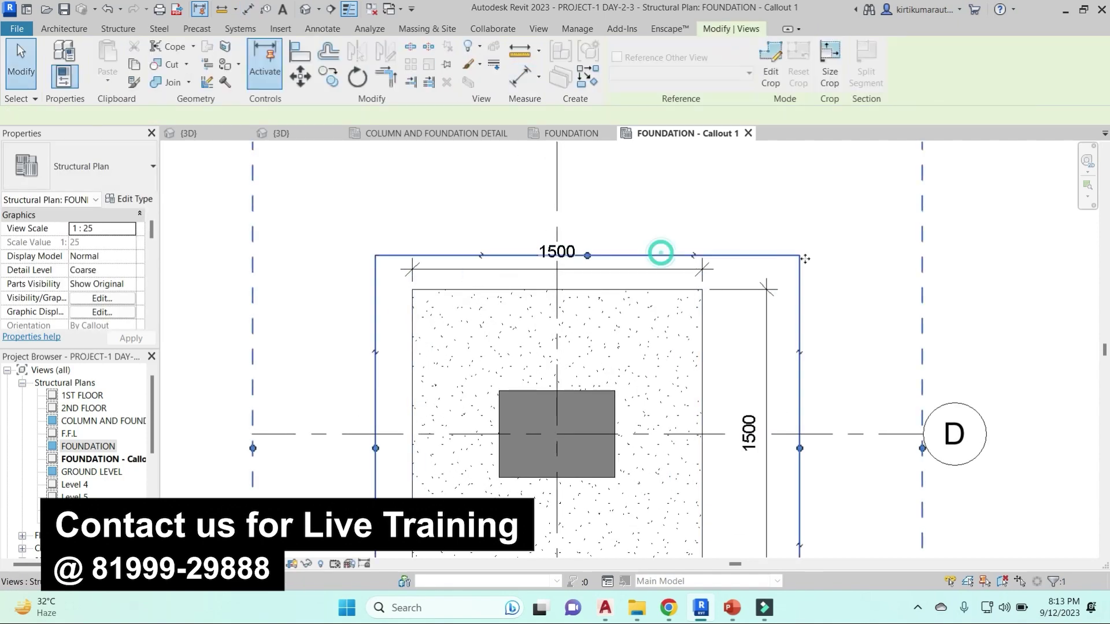
pyautogui.moveTo(613, 255); pyautogui.dragTo(614, 204)
pyautogui.scroll(-3, 723, 249)
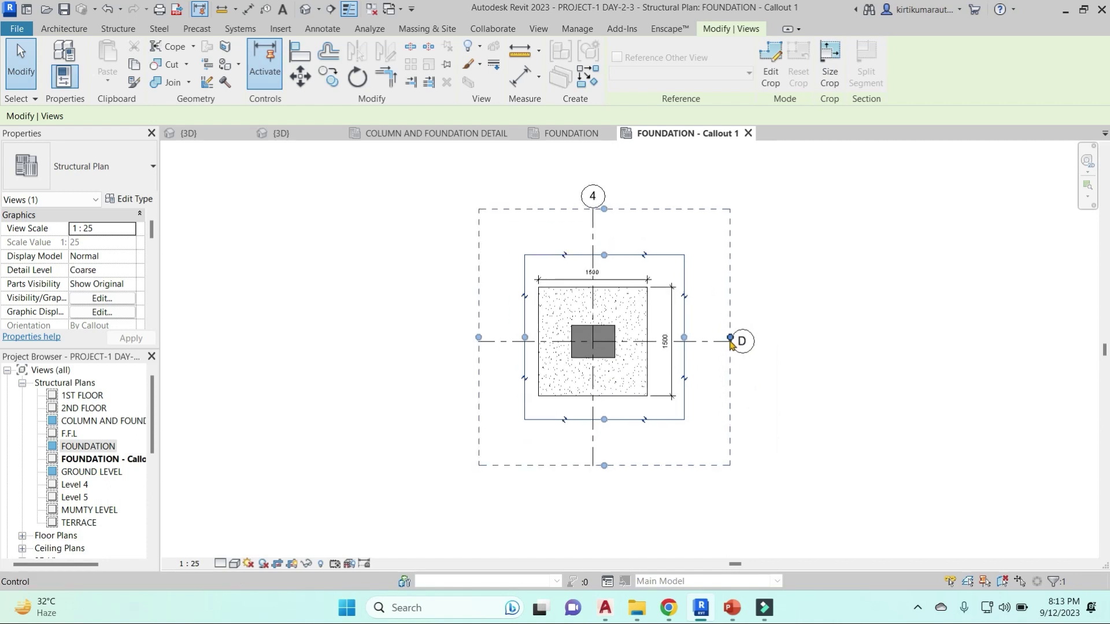
# Extend the outer annotation crop slightly toward the grid D bubble and hide the callout view's crop region
pyautogui.moveTo(730, 338); pyautogui.dragTo(742, 339)
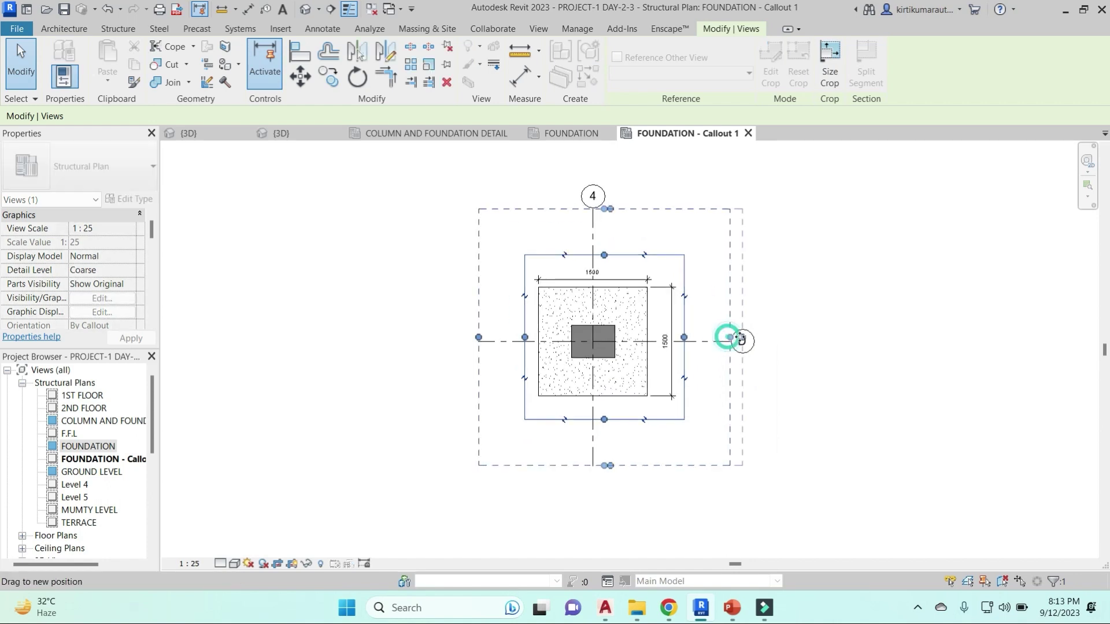
pyautogui.click(292, 568)
pyautogui.scroll(2, 624, 425)
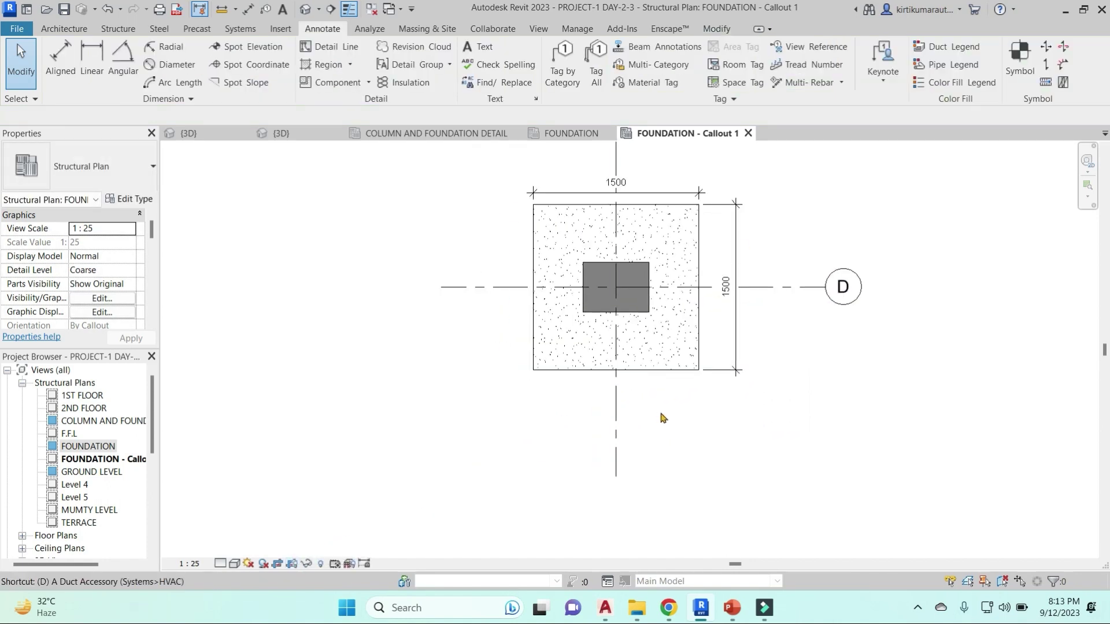
pyautogui.moveTo(657, 318); pyautogui.dragTo(696, 371, button='middle')
pyautogui.press('Escape')
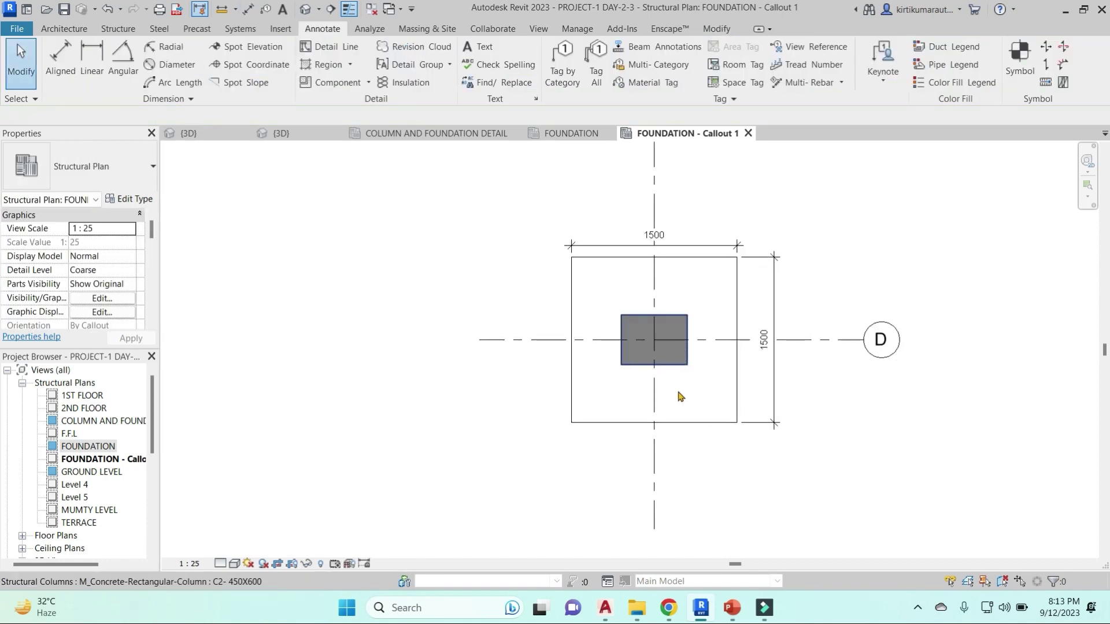
# Switch to the Google Meet call, admit the waiting participant, and return to Revit
pyautogui.moveTo(663, 613)
pyautogui.click(589, 538)
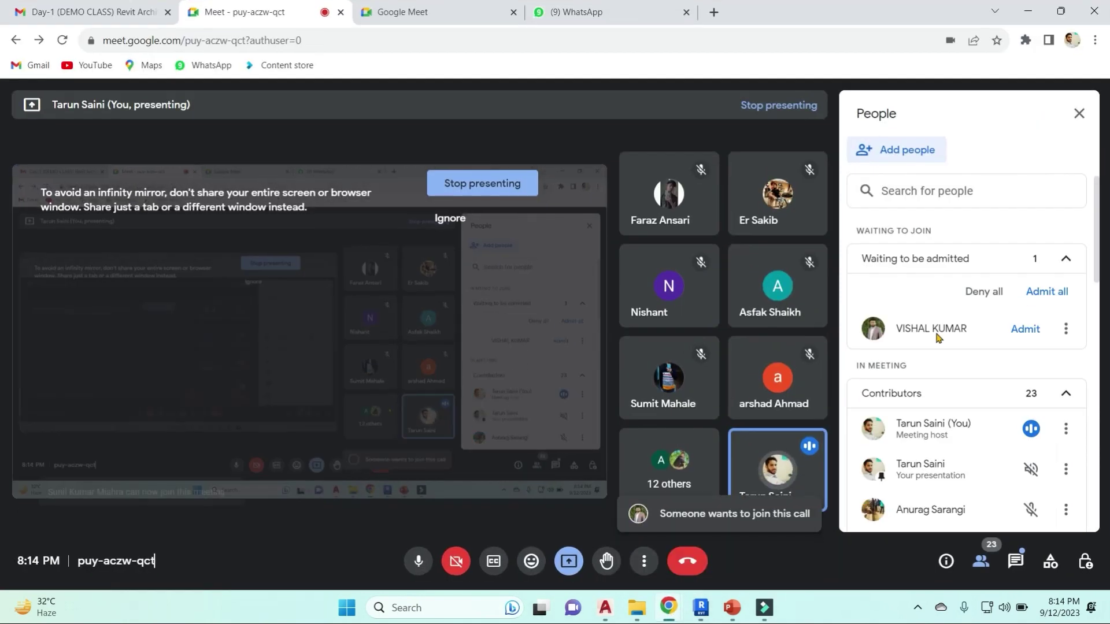
pyautogui.click(1025, 328)
pyautogui.click(701, 608)
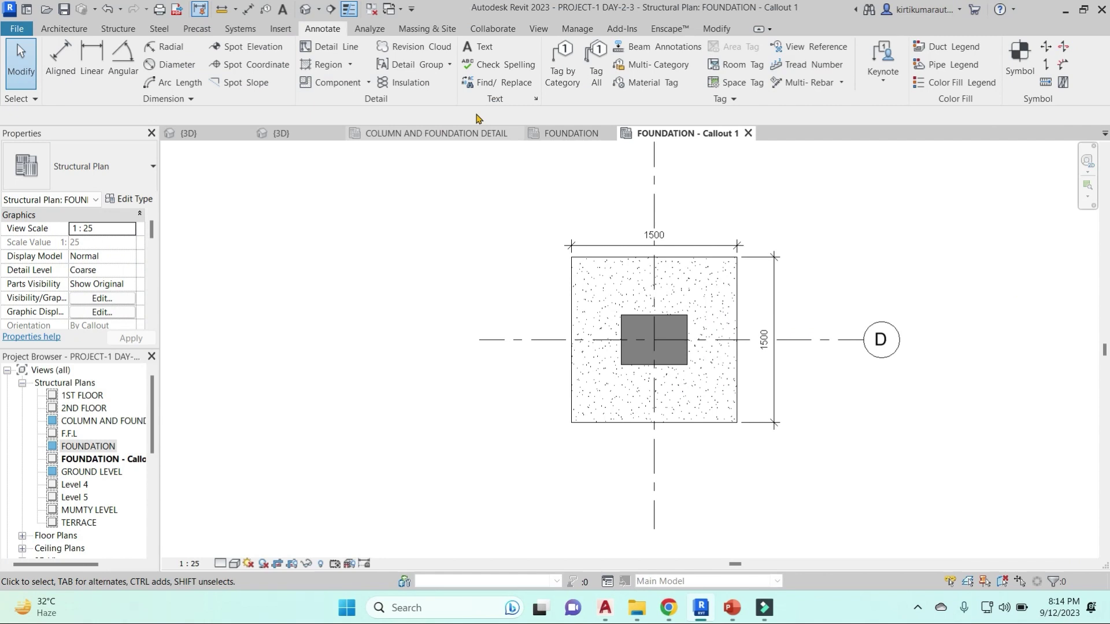
# Tag the column by category with an attached-end leader, placing the tag below the column and bending its leader
pyautogui.click(561, 57)
pyautogui.scroll(3, 683, 318)
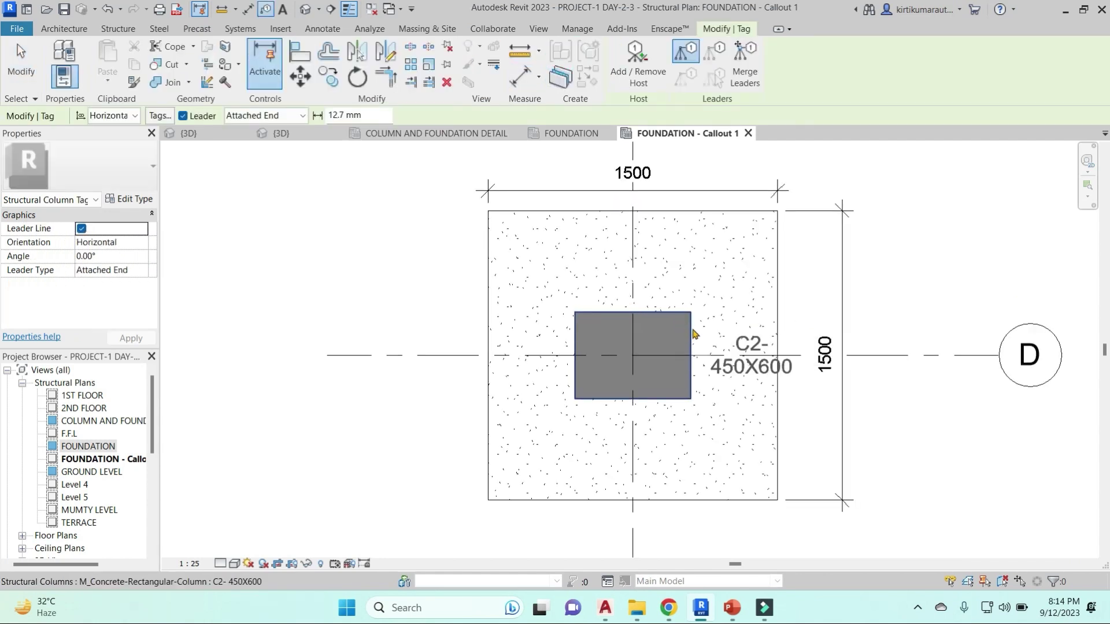
pyautogui.click(693, 333)
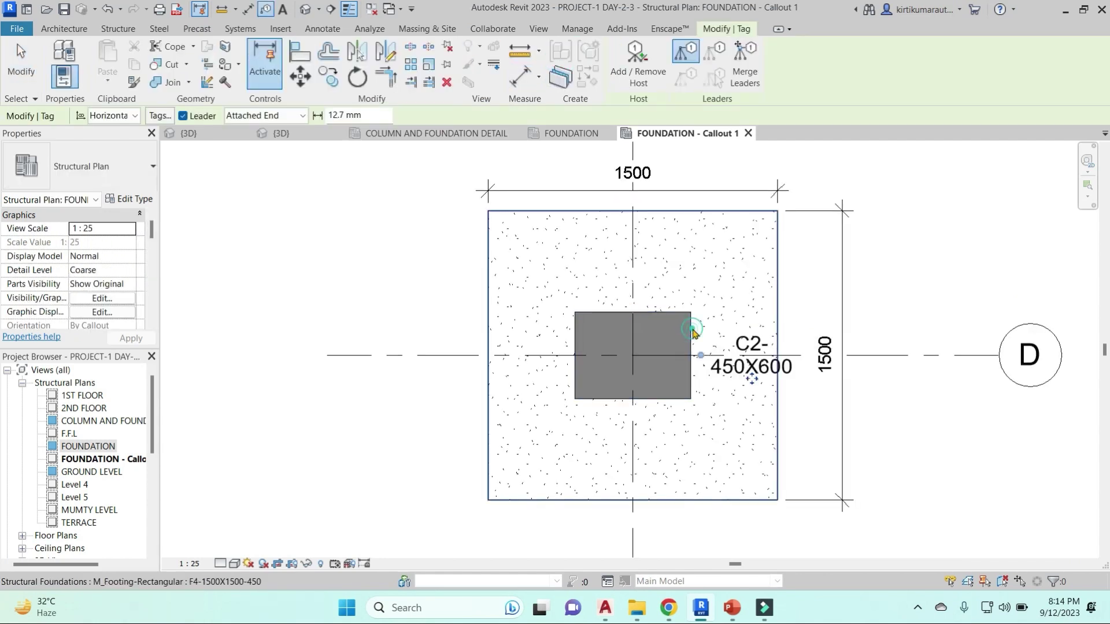
pyautogui.scroll(2, 745, 376)
pyautogui.moveTo(745, 375); pyautogui.dragTo(514, 513)
pyautogui.moveTo(538, 420); pyautogui.dragTo(552, 441)
pyautogui.press('Escape')
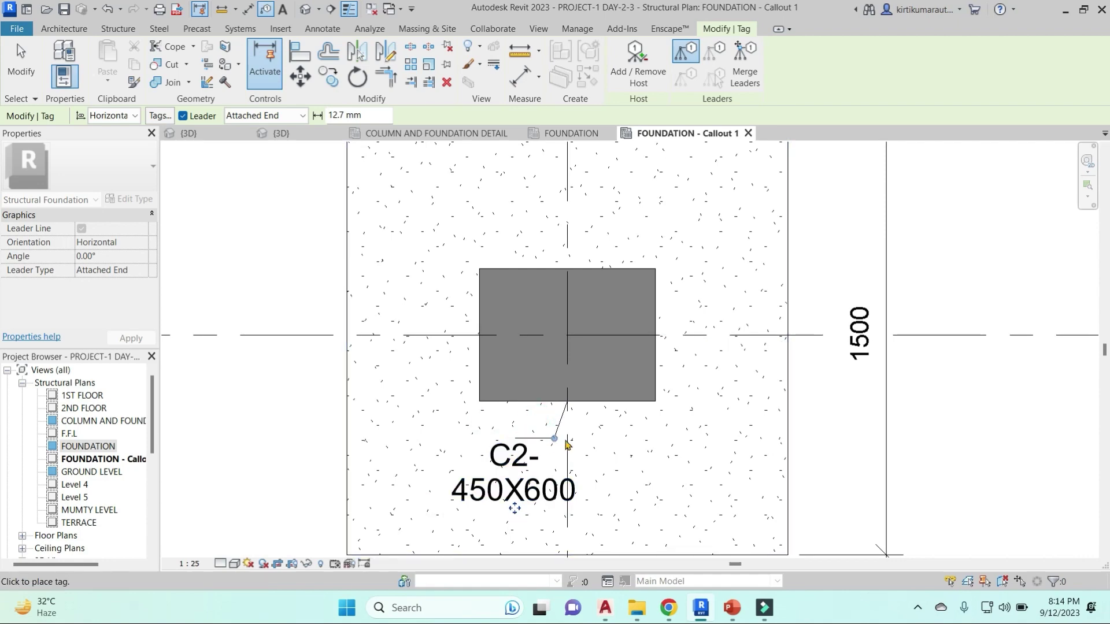
pyautogui.scroll(-3, 578, 445)
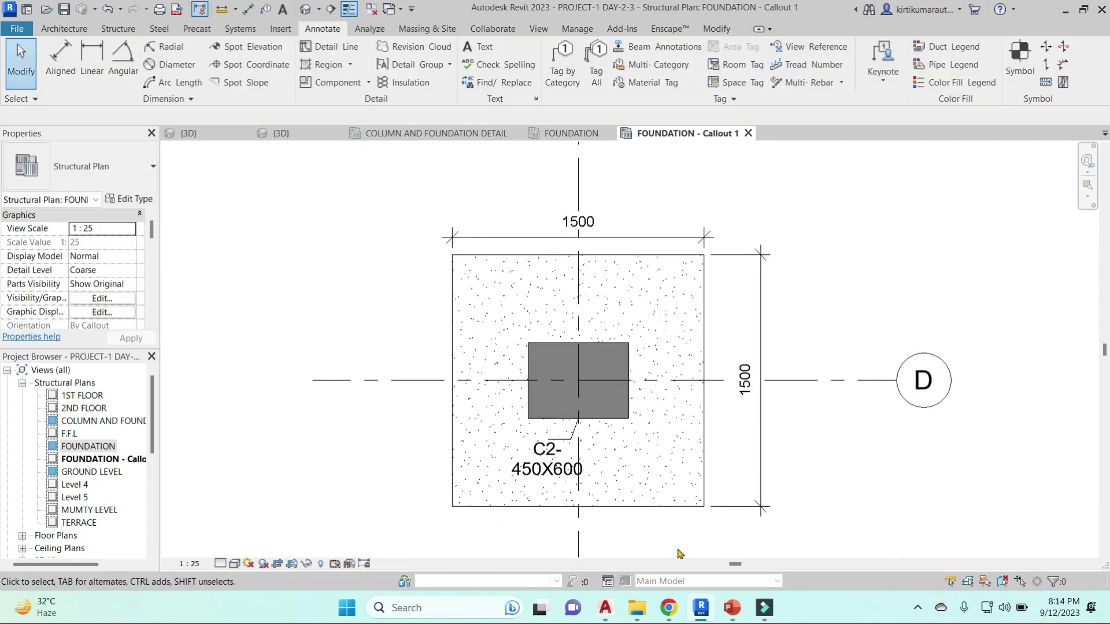
# Admit the next waiting participant in the Google Meet call and go back to the callout view in Revit
pyautogui.moveTo(669, 607)
pyautogui.click(584, 578)
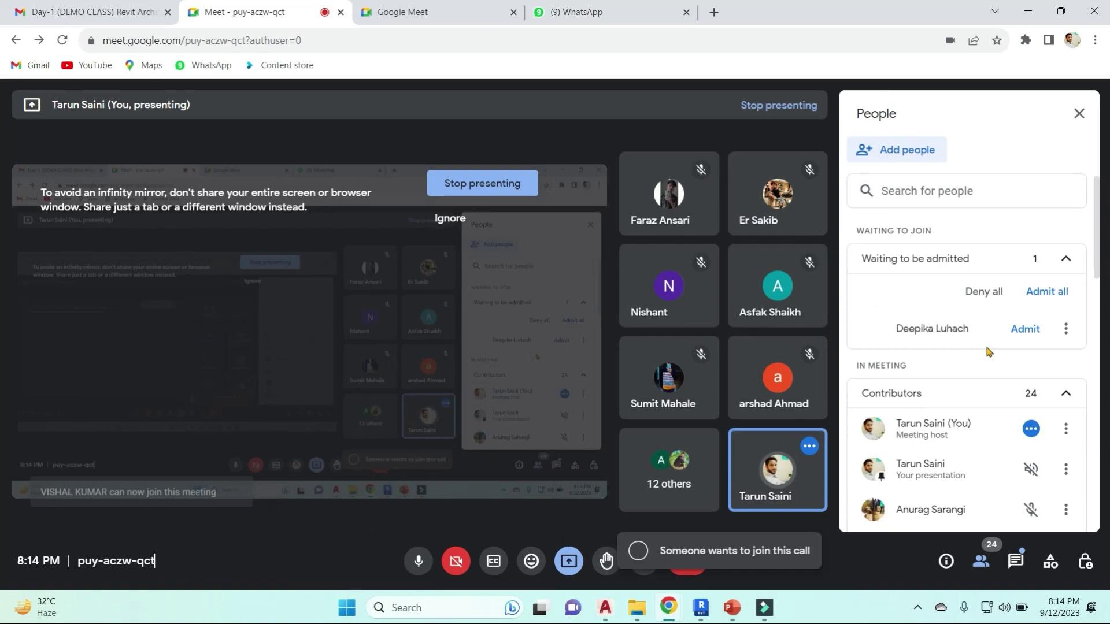
pyautogui.click(1025, 329)
pyautogui.click(1028, 11)
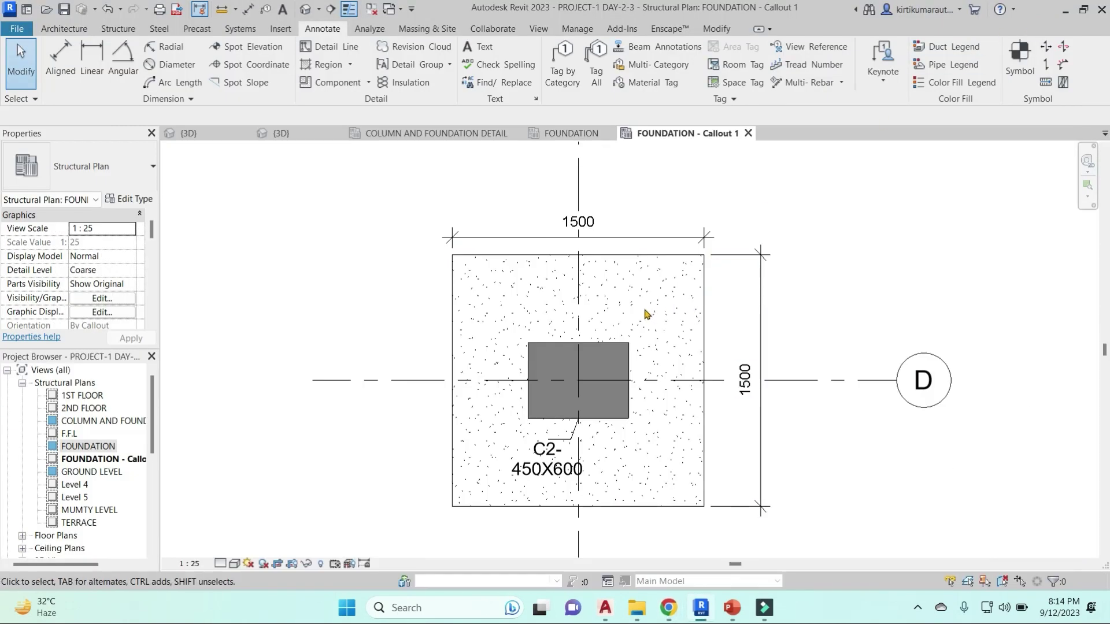
# Tag the footing by category and place its tag just above the footing's top edge
pyautogui.click(561, 61)
pyautogui.click(608, 346)
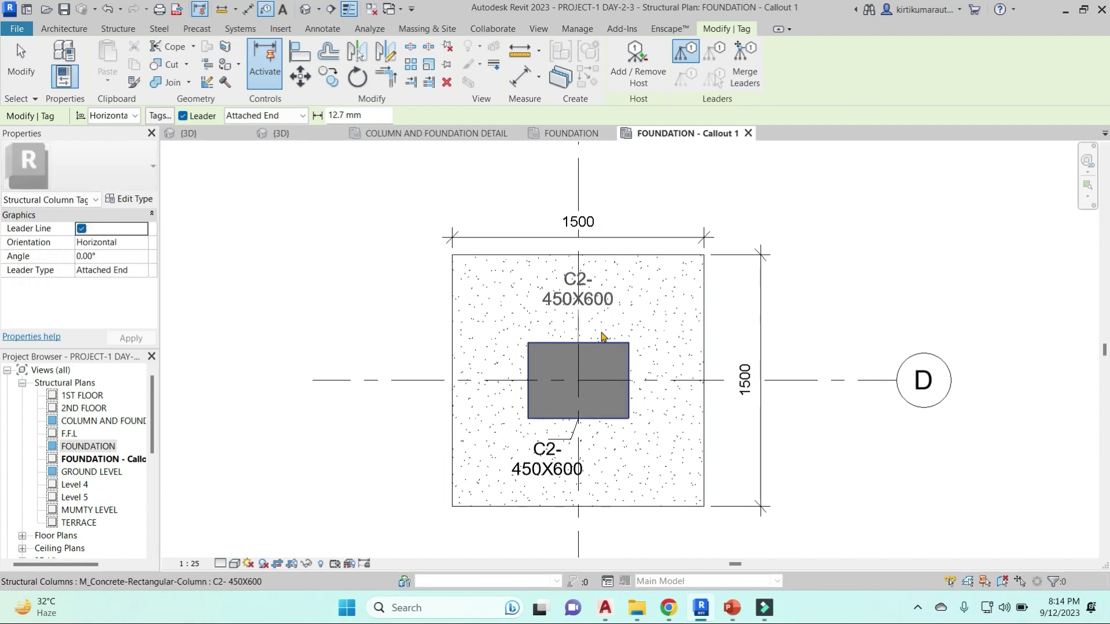
pyautogui.click(596, 288)
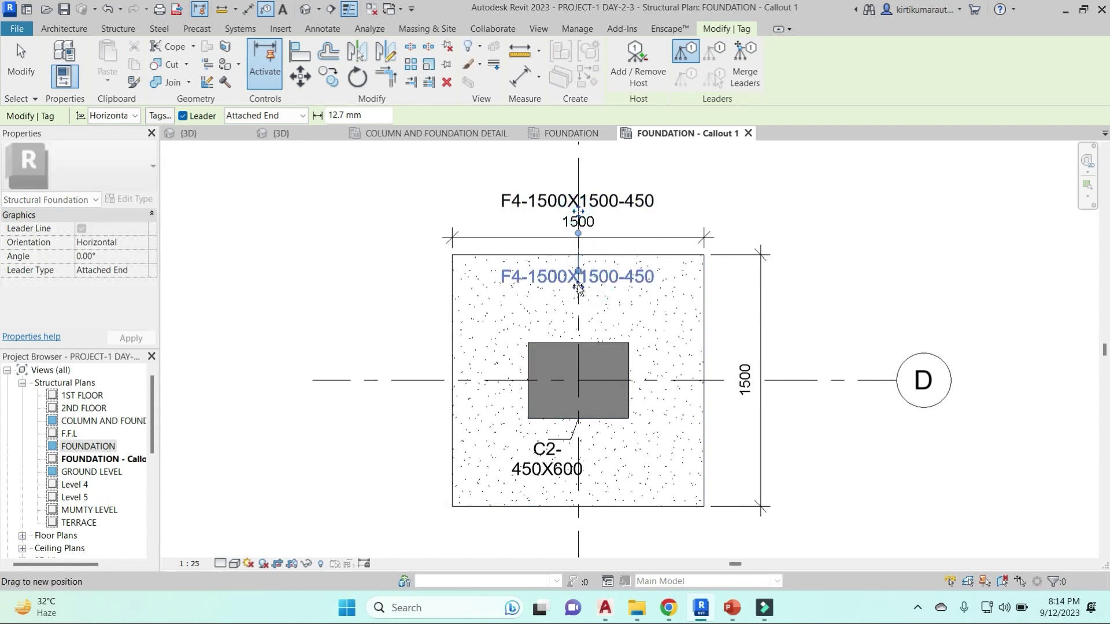
pyautogui.moveTo(578, 289); pyautogui.dragTo(578, 256)
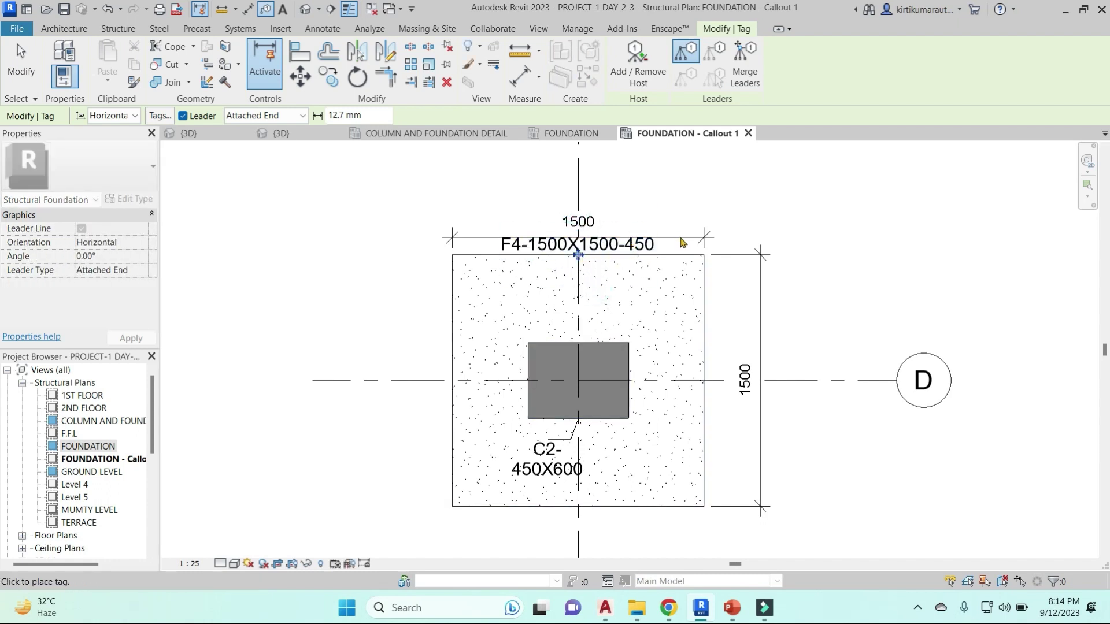
pyautogui.press('Escape')
# Move the footing's width dimension line upward so that it clears the footing tag
pyautogui.click(682, 237)
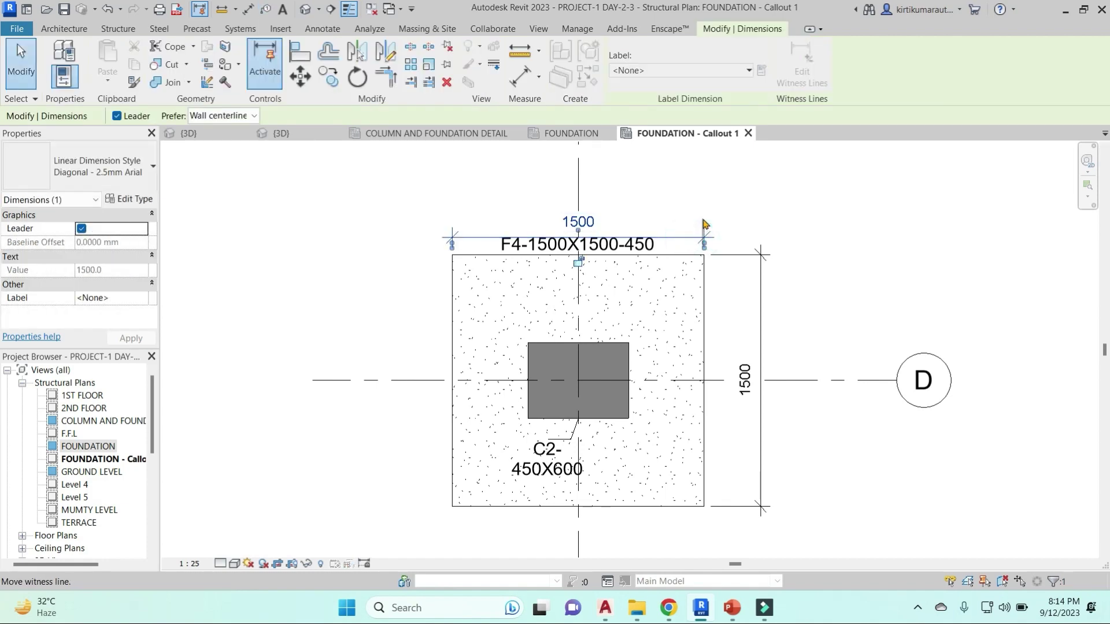
pyautogui.moveTo(703, 220)
pyautogui.mouseDown()
pyautogui.moveTo(704, 237)
pyautogui.moveTo(681, 203)
pyautogui.mouseUp()
pyautogui.click(677, 238)
pyautogui.click(673, 246)
pyautogui.click(674, 237)
pyautogui.click(675, 231)
pyautogui.scroll(-2, 674, 232)
pyautogui.scroll(2, 607, 306)
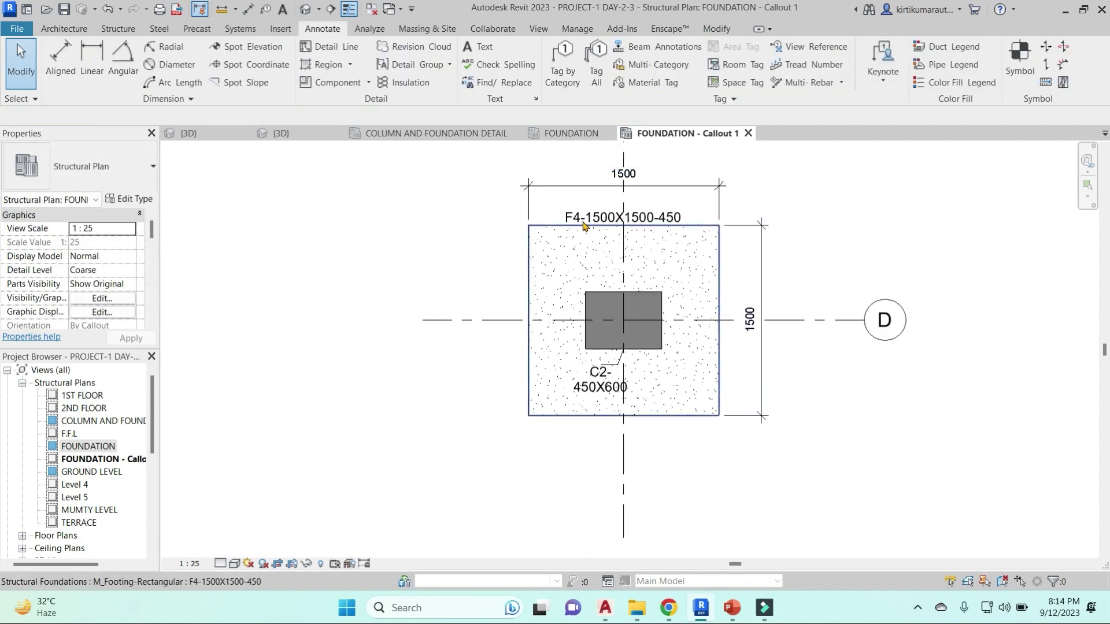
pyautogui.scroll(3, 581, 218)
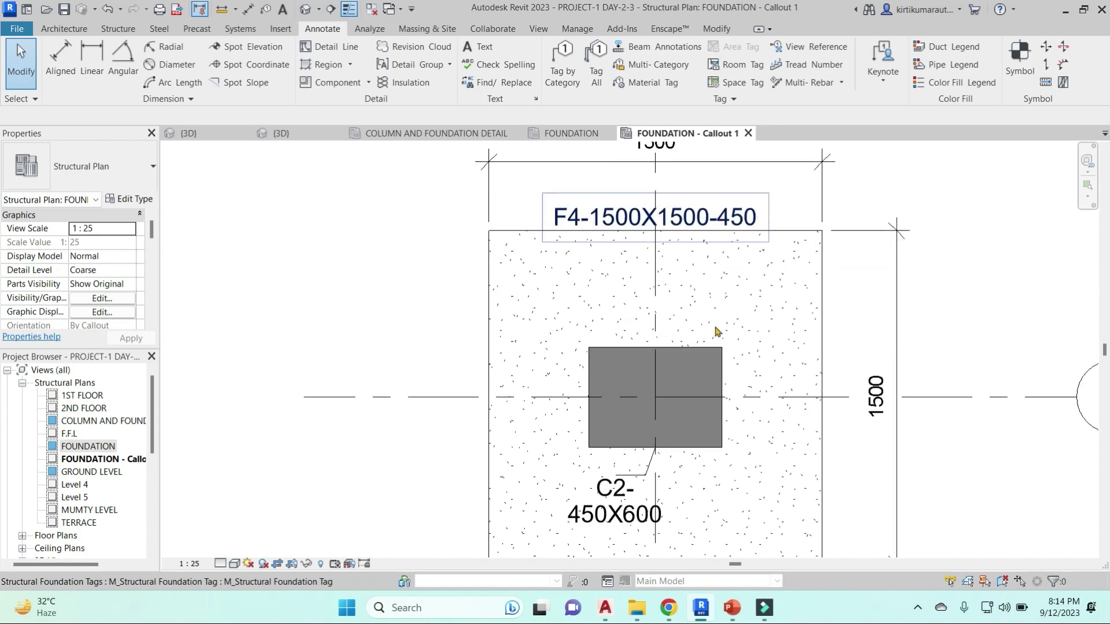
# Admit another waiting participant in the Google Meet call and return to Revit
pyautogui.click(595, 529)
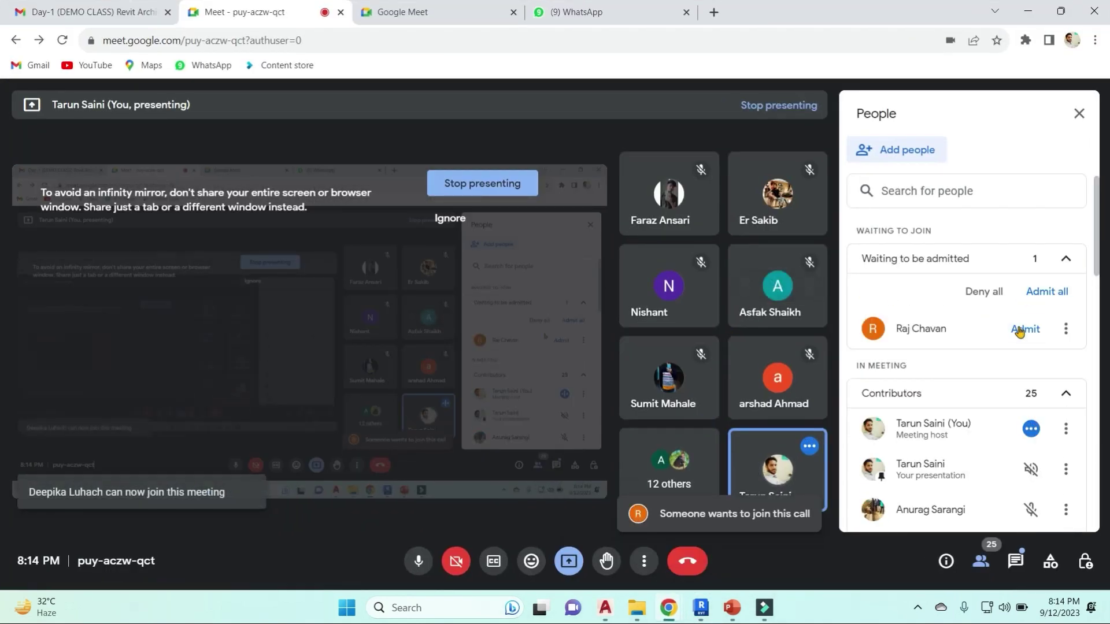
pyautogui.click(1038, 333)
pyautogui.click(1027, 9)
# Rename the footing callout view as F4
pyautogui.scroll(-8, 604, 307)
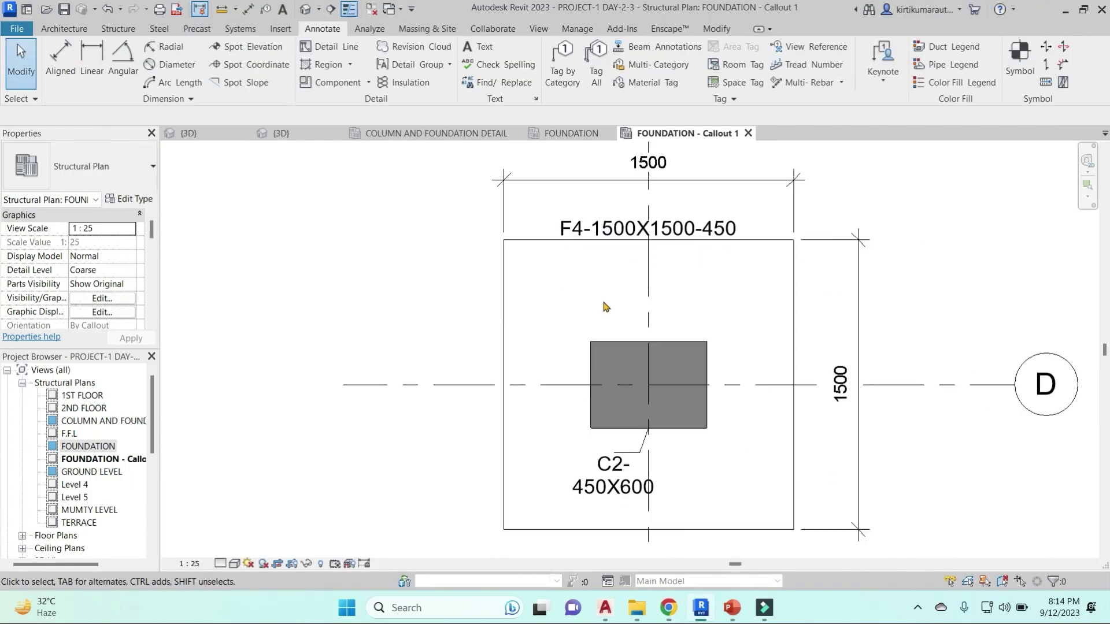
pyautogui.rightClick(99, 462)
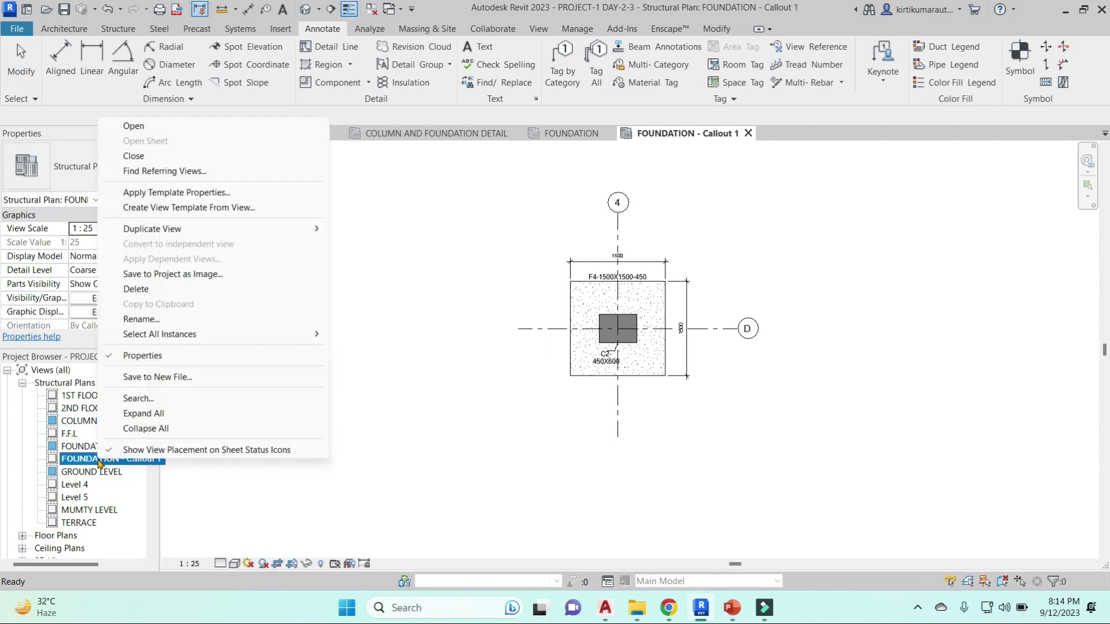
pyautogui.click(175, 321)
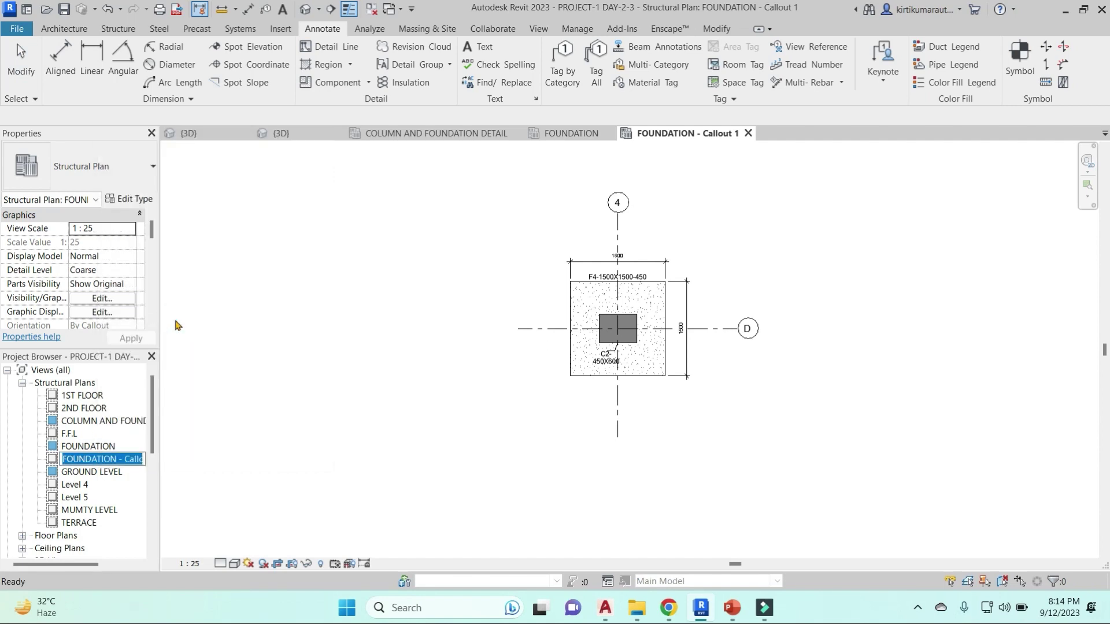
pyautogui.write('f')
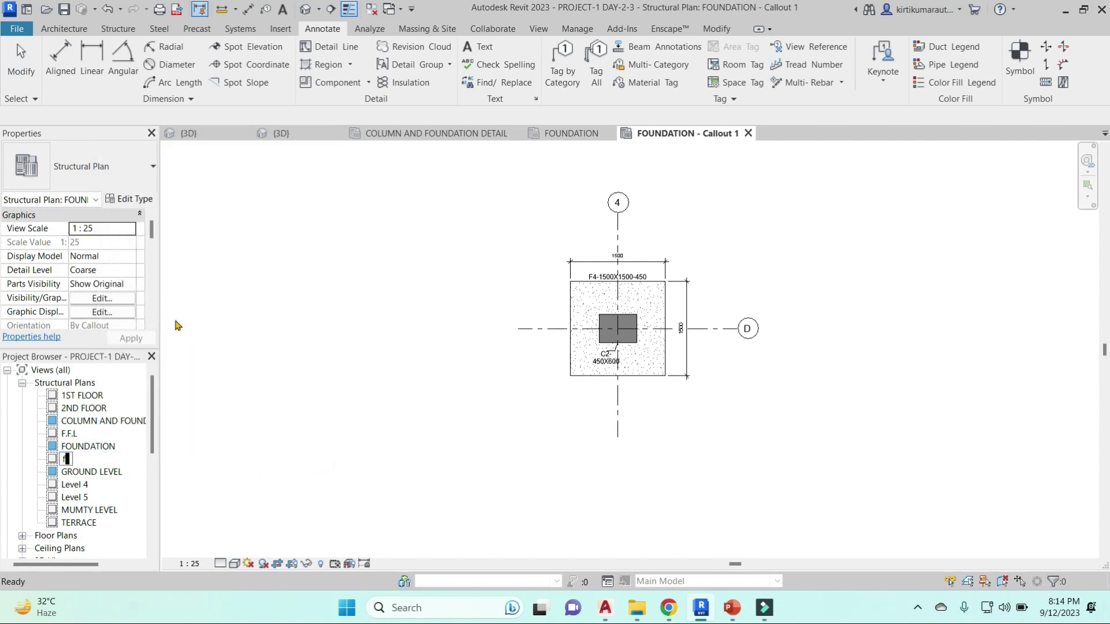
pyautogui.press('BackSpace')
pyautogui.write('F4')
pyautogui.click(420, 434)
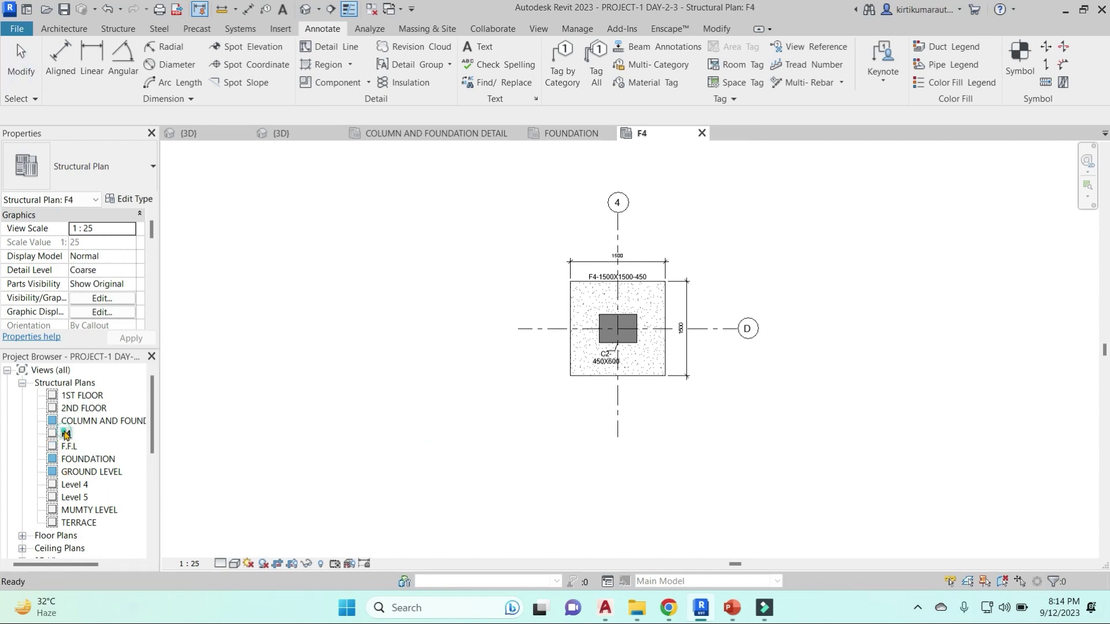
# Shorten grid 4's lower end and grid D's left end to just outside the footing in the F4 view
pyautogui.click(619, 421)
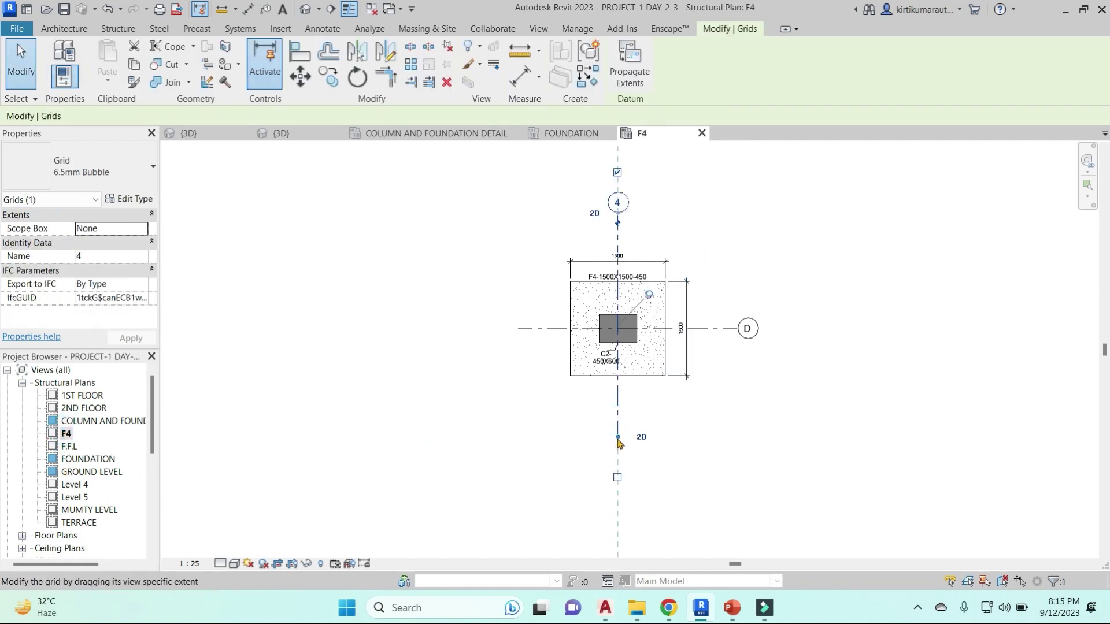
pyautogui.moveTo(618, 437); pyautogui.dragTo(618, 389)
pyautogui.click(545, 330)
pyautogui.moveTo(518, 328); pyautogui.dragTo(563, 329)
pyautogui.click(506, 346)
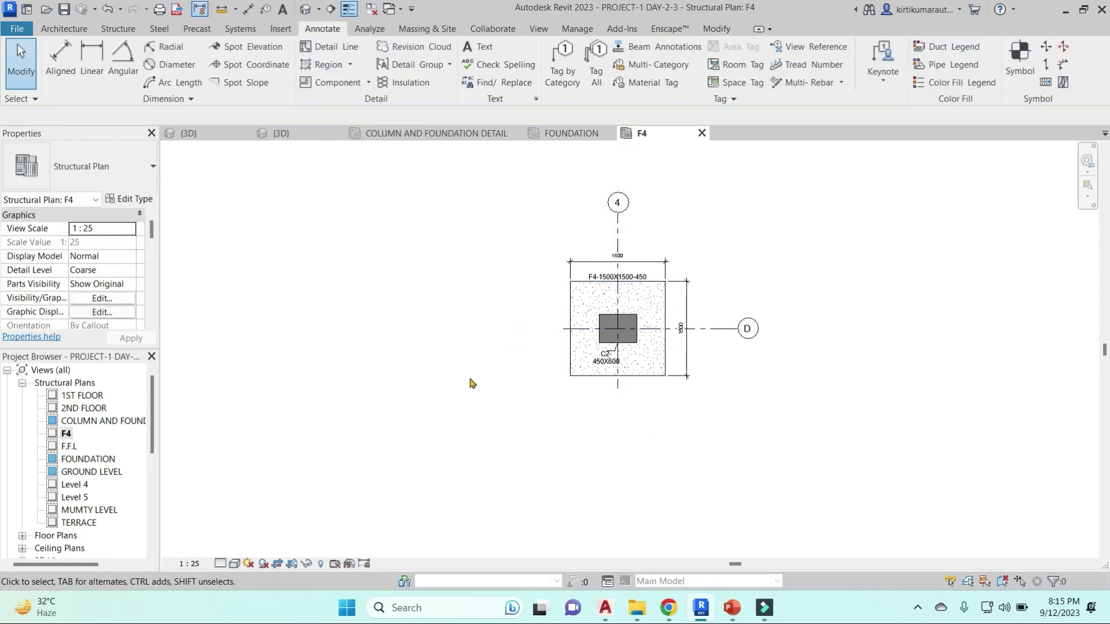
# Open the FOUNDATION plan and compare the sheet references in the F2 and F4 footing callout heads
pyautogui.doubleClick(88, 459)
pyautogui.scroll(-3, 665, 330)
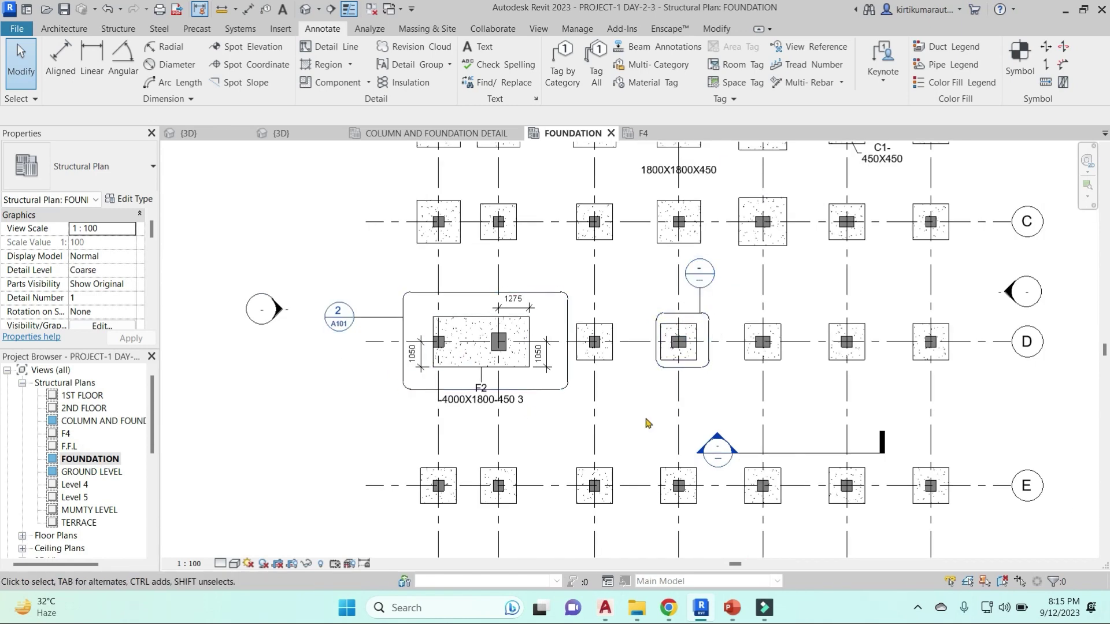
pyautogui.scroll(-2, 647, 423)
pyautogui.scroll(5, 373, 346)
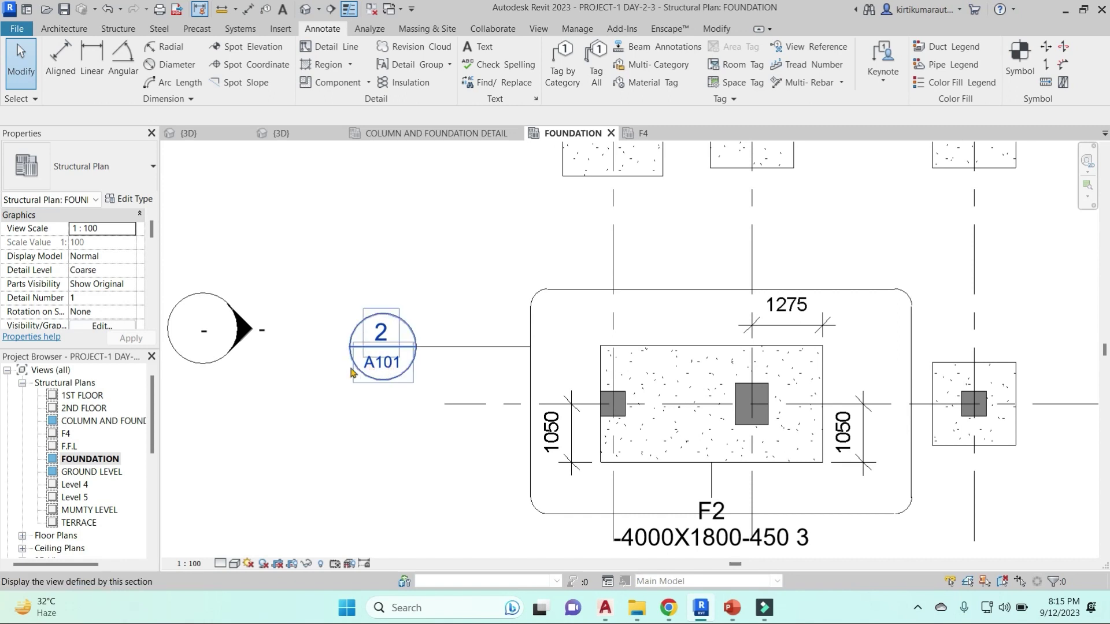
pyautogui.scroll(-2, 809, 315)
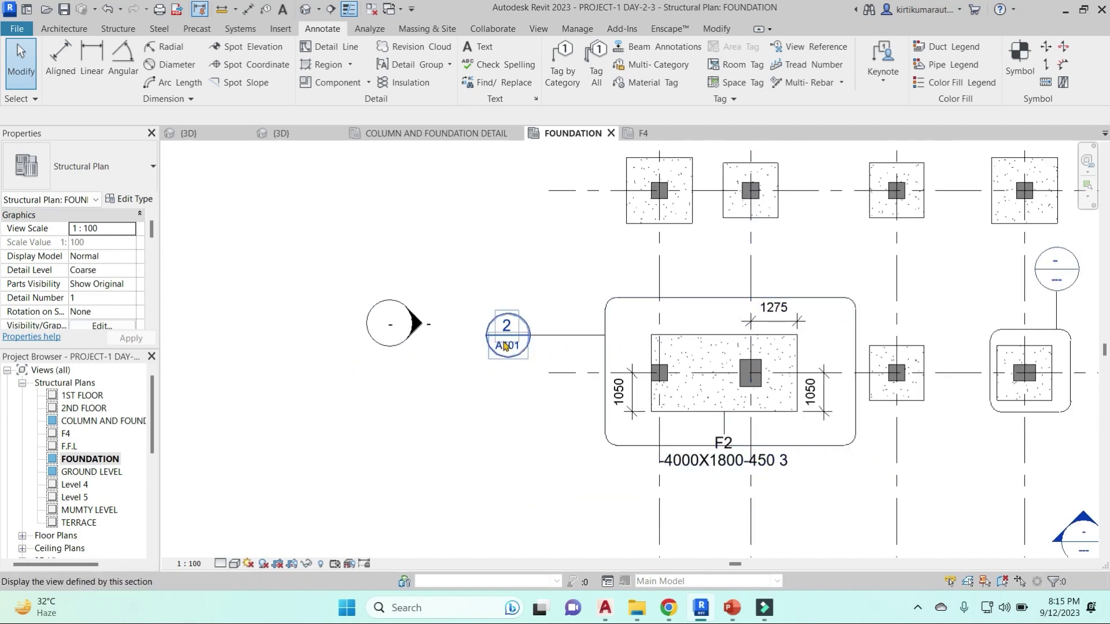
pyautogui.scroll(-1, 505, 346)
pyautogui.moveTo(505, 346); pyautogui.dragTo(225, 277, button='middle')
pyautogui.scroll(2, 733, 320)
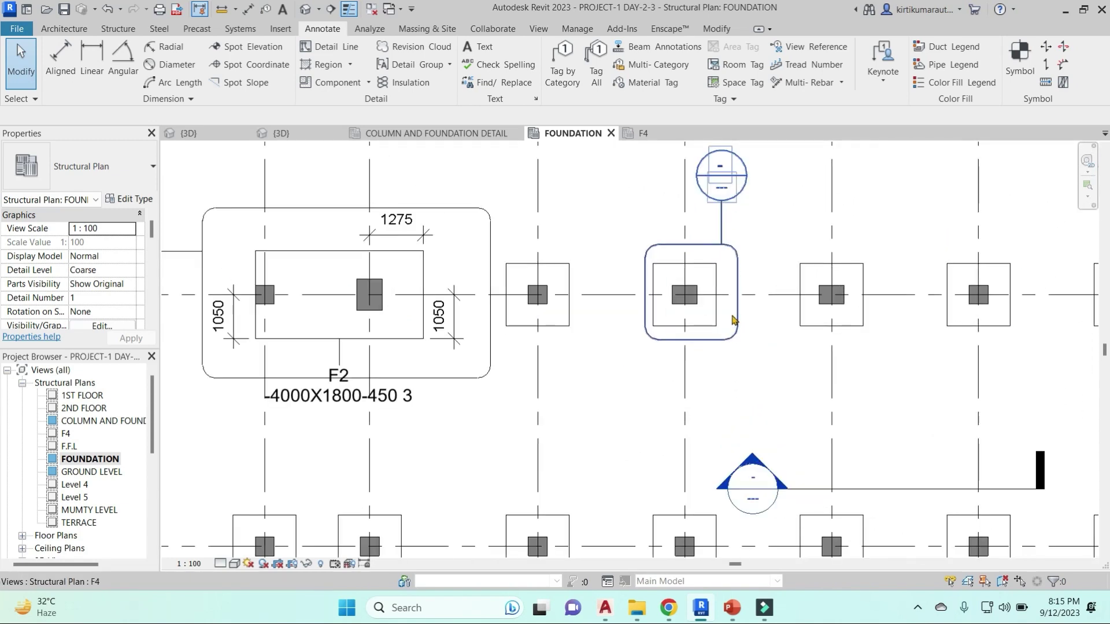
pyautogui.click(733, 320)
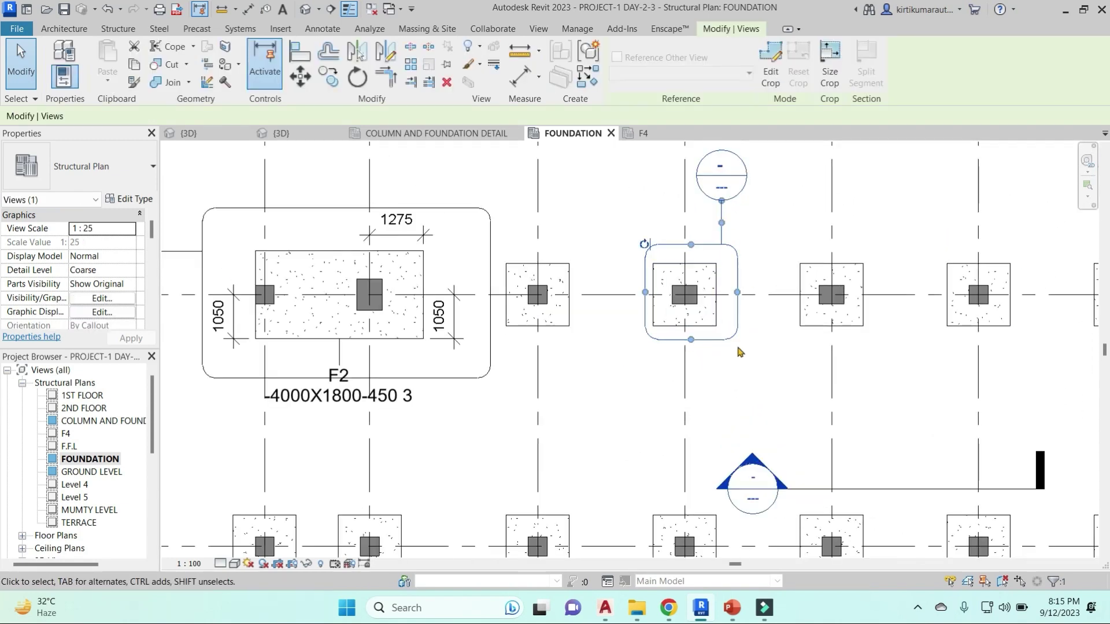
pyautogui.scroll(-2, 756, 378)
pyautogui.press('Escape')
# Create a new sheet with the A1 metric titleblock
pyautogui.scroll(-5, 66, 478)
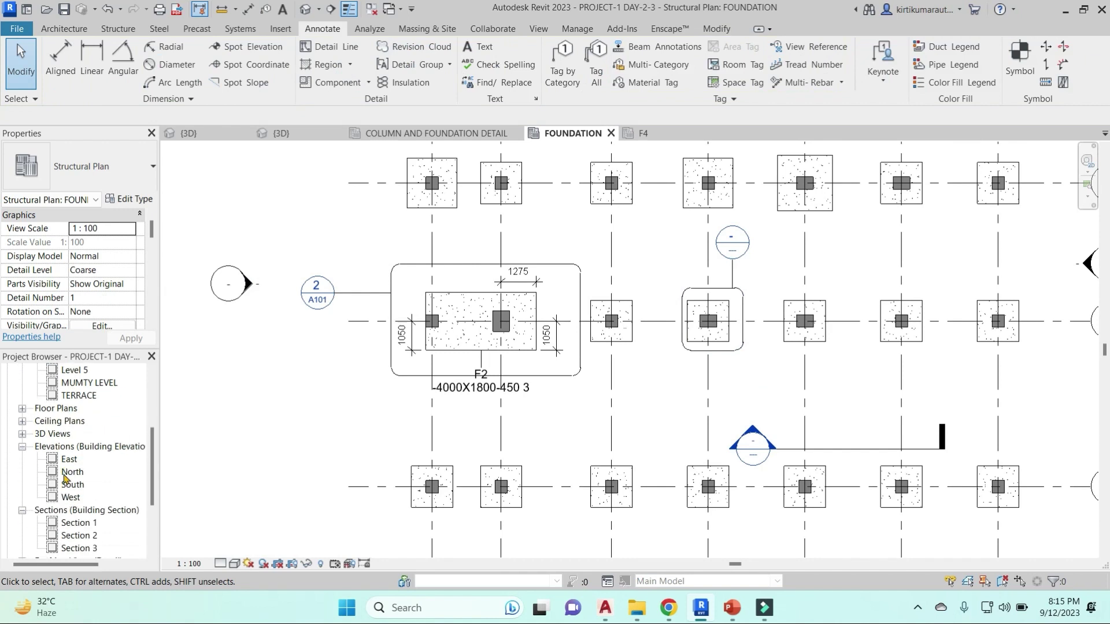
pyautogui.scroll(-1, 65, 491)
pyautogui.scroll(-2, 37, 529)
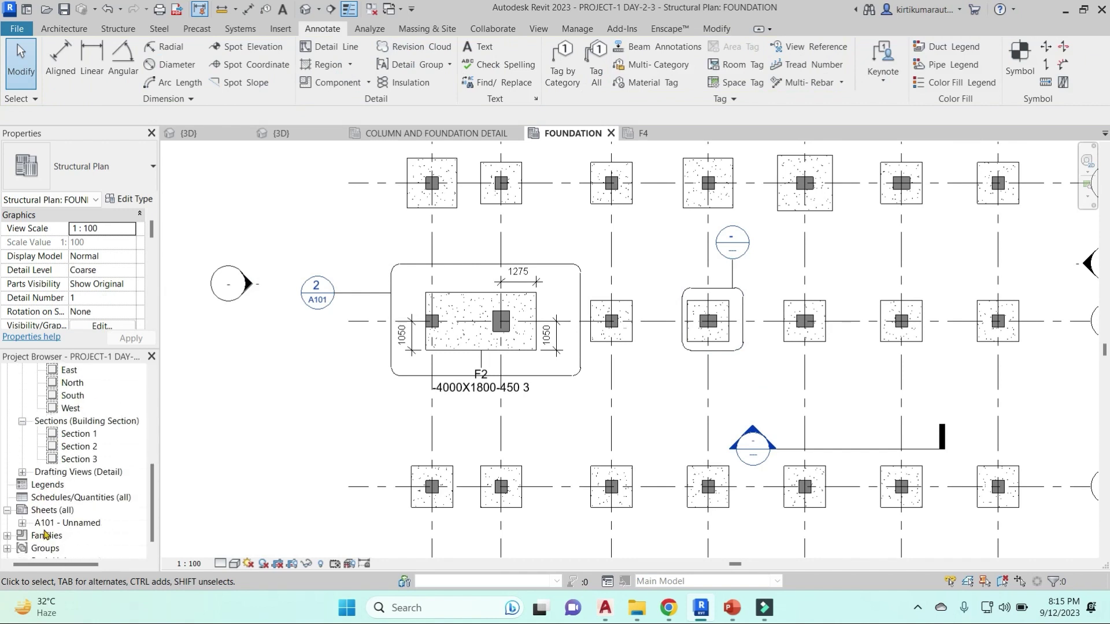
pyautogui.rightClick(51, 510)
pyautogui.click(104, 371)
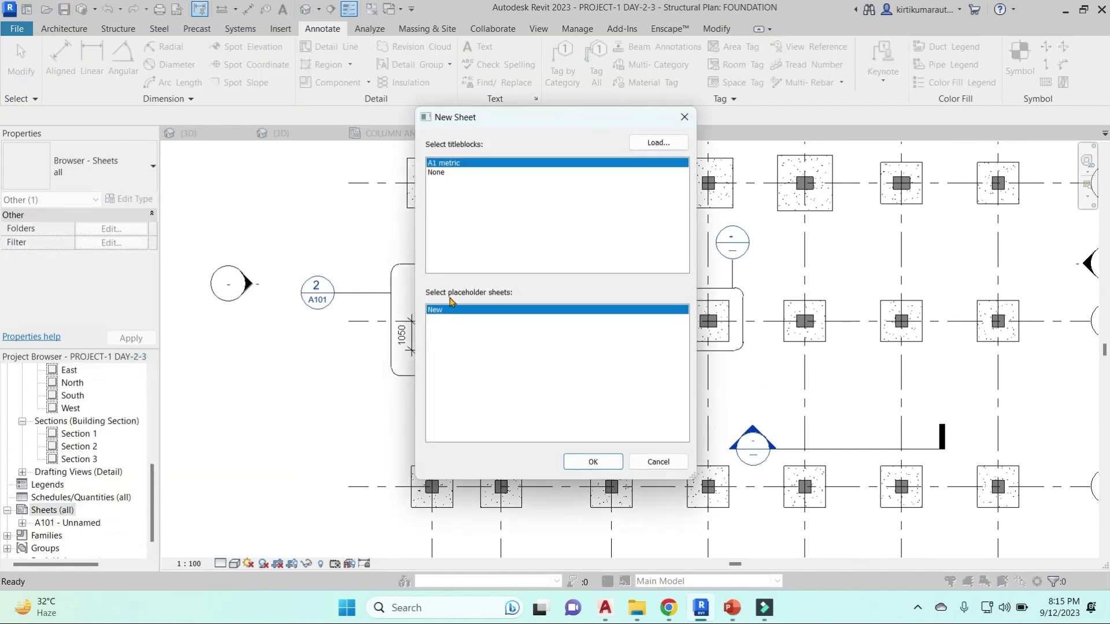
pyautogui.click(601, 462)
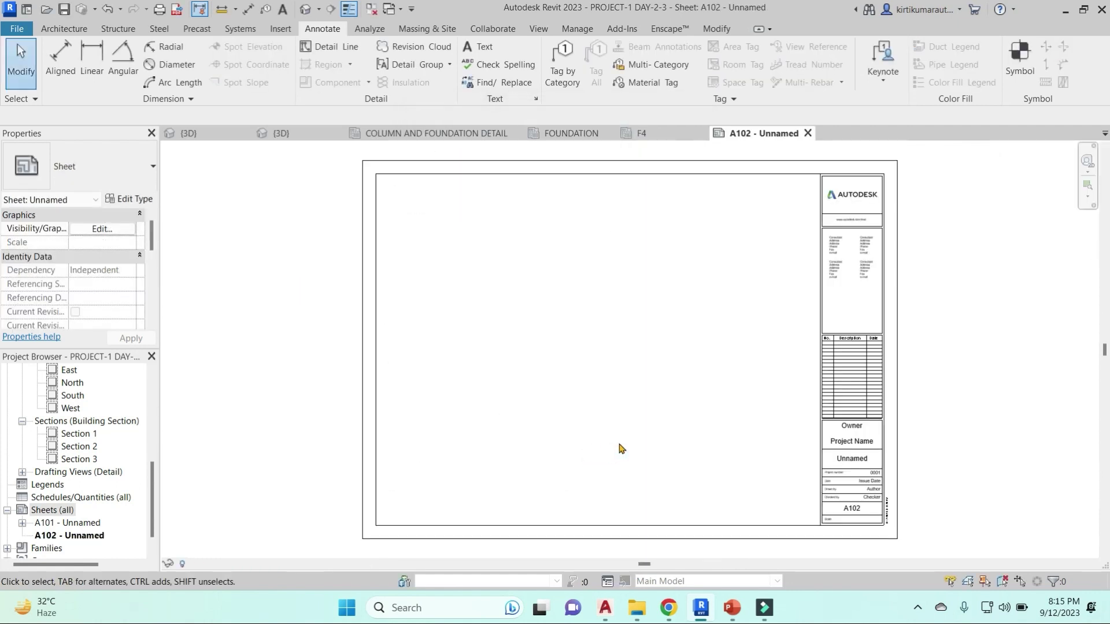
pyautogui.scroll(3, 87, 422)
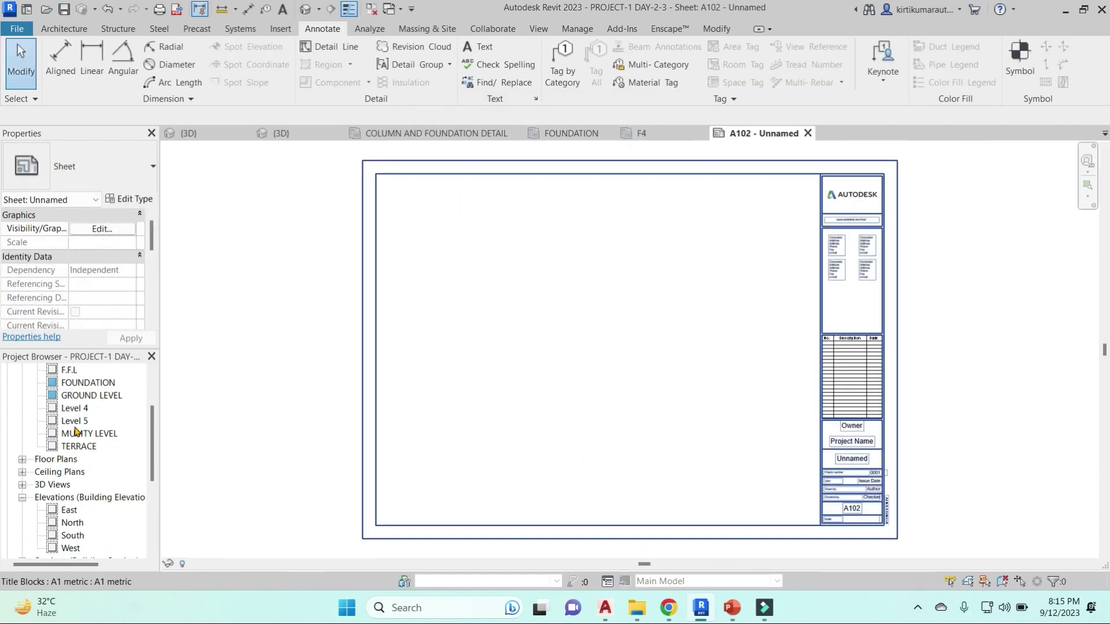
# Place the F4 structural plan view near the upper-left corner of the drawing area on sheet A102
pyautogui.scroll(1, 74, 433)
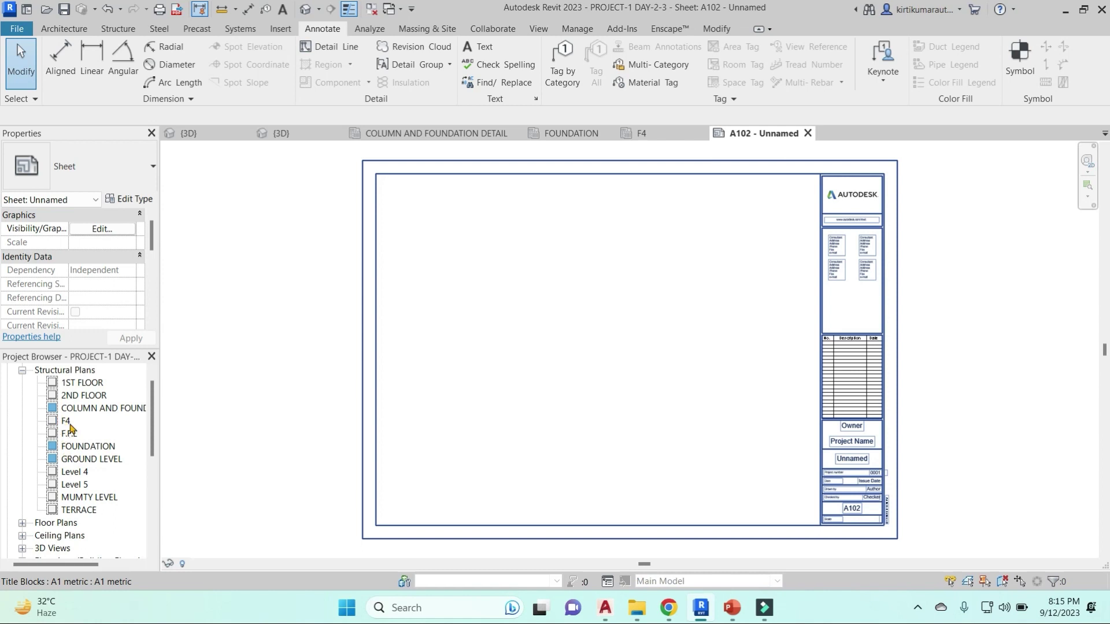
pyautogui.moveTo(67, 426); pyautogui.dragTo(137, 412)
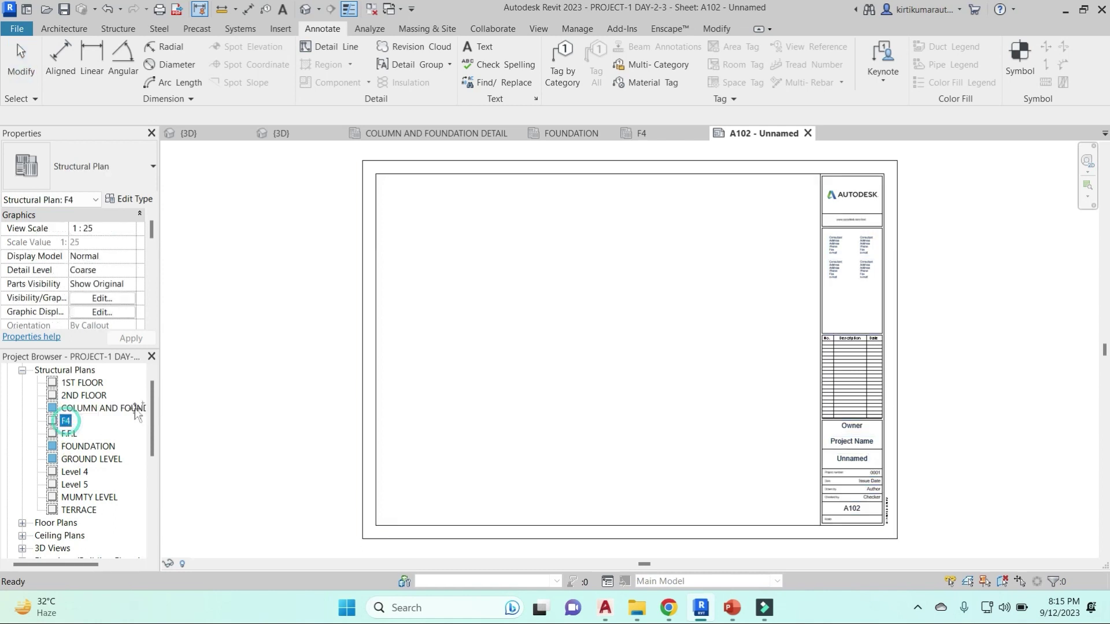
pyautogui.click(446, 229)
pyautogui.scroll(4, 445, 228)
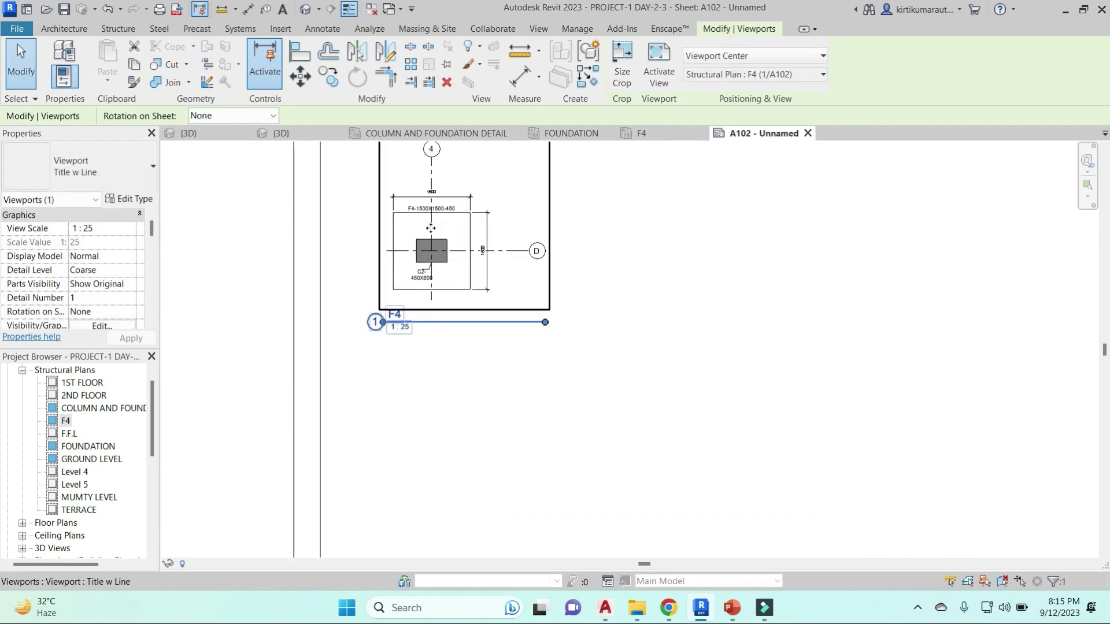
pyautogui.click(763, 419)
pyautogui.scroll(2, 515, 434)
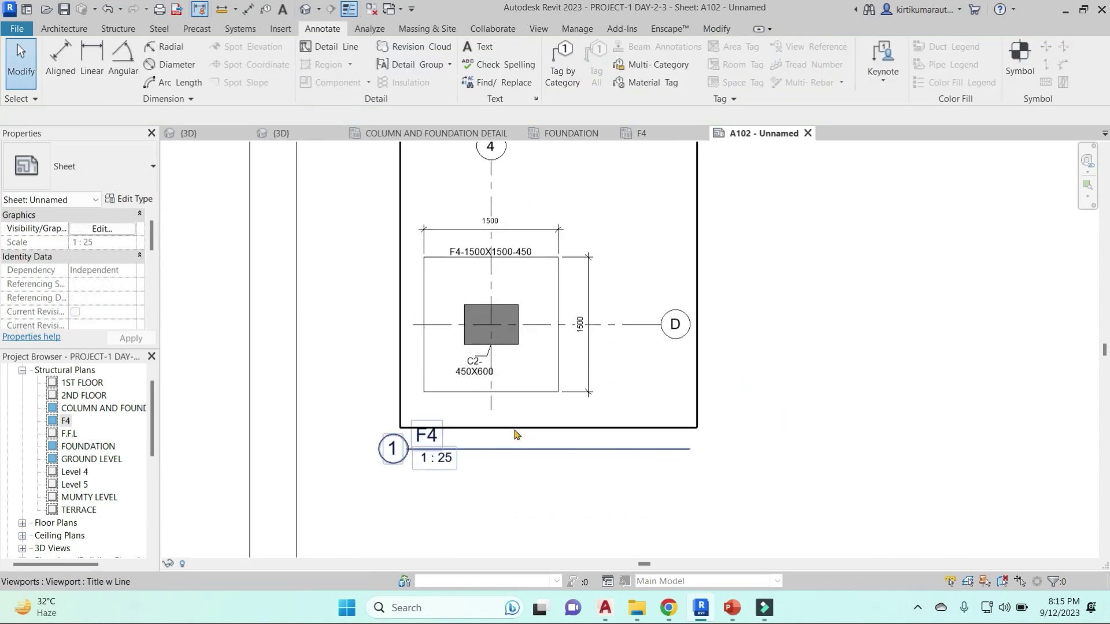
# Shorten the F4 viewport's title line so it ends just past the view title
pyautogui.click(431, 438)
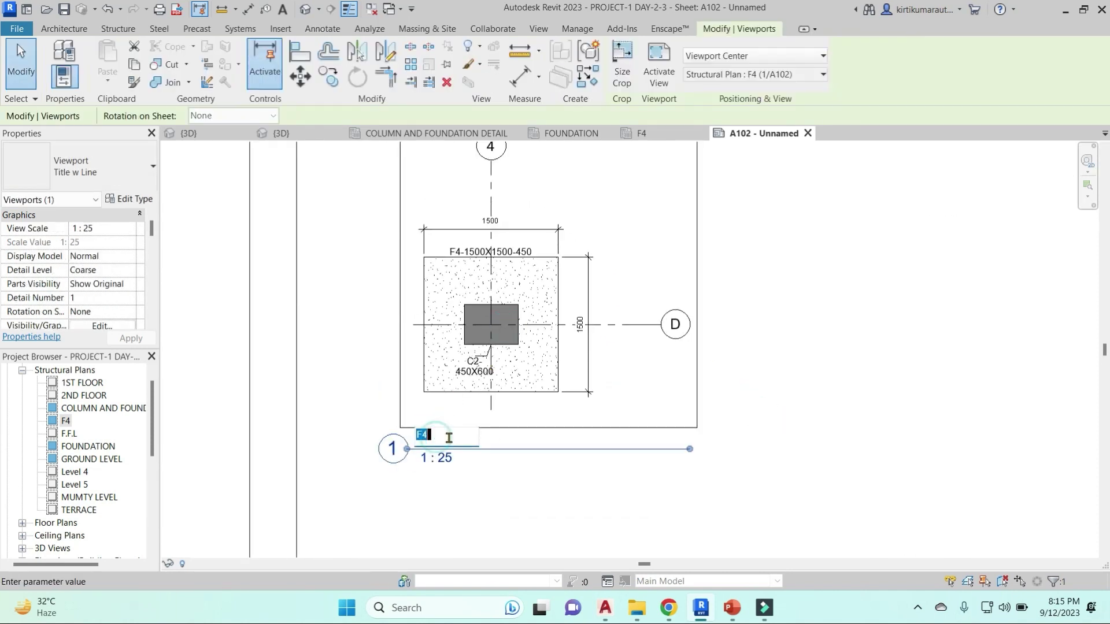
pyautogui.click(474, 482)
pyautogui.click(674, 480)
pyautogui.click(653, 339)
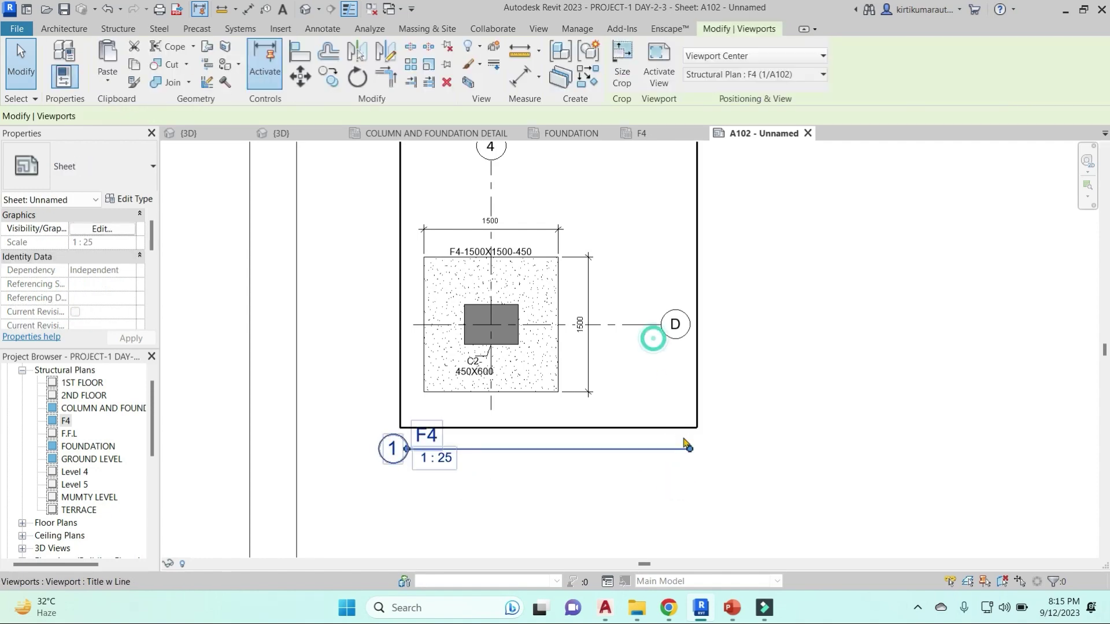
pyautogui.moveTo(689, 448); pyautogui.dragTo(462, 449)
pyautogui.click(508, 487)
pyautogui.scroll(-1, 523, 373)
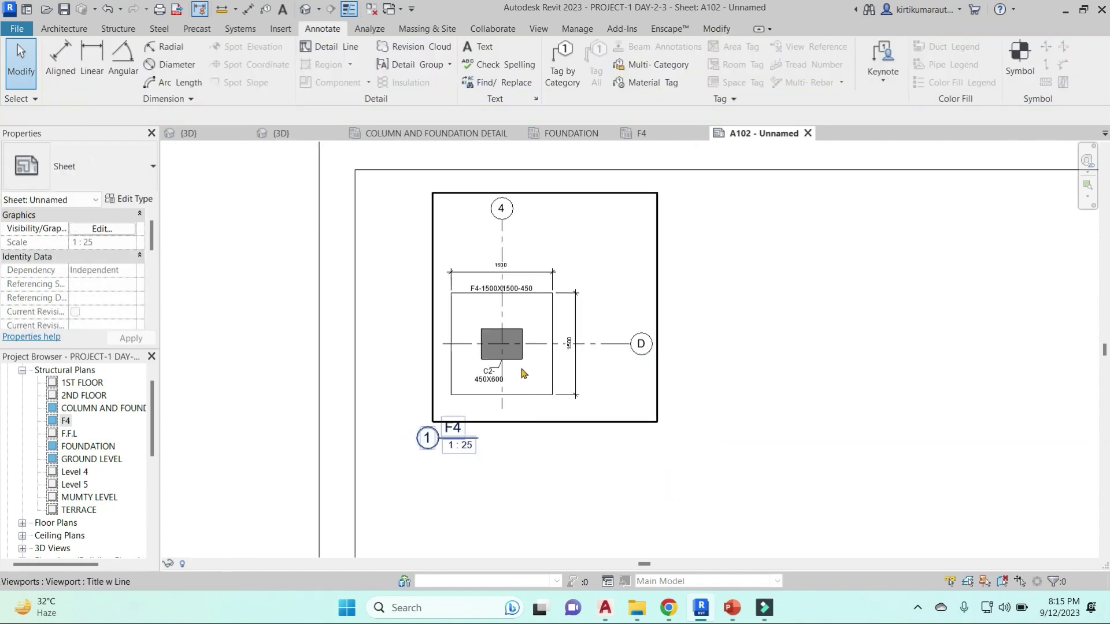
# Activate the F4 view on the sheet and dimension from grid D to the column's upper and lower faces
pyautogui.scroll(3, 523, 373)
pyautogui.scroll(2, 563, 292)
pyautogui.doubleClick(560, 291)
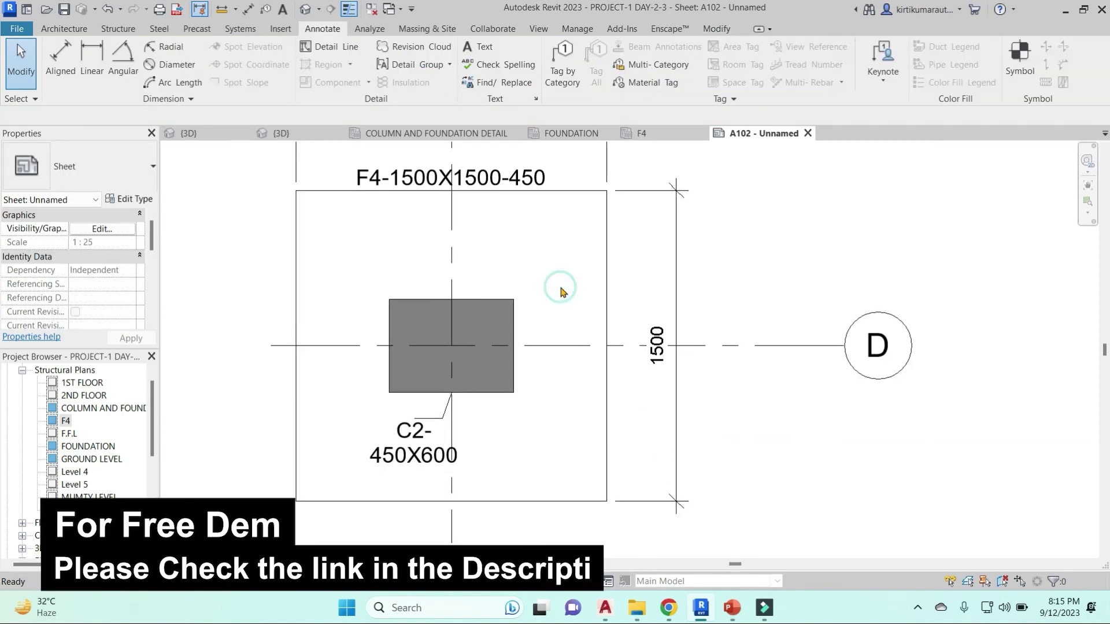
pyautogui.press('d')
pyautogui.press('i')
pyautogui.click(544, 349)
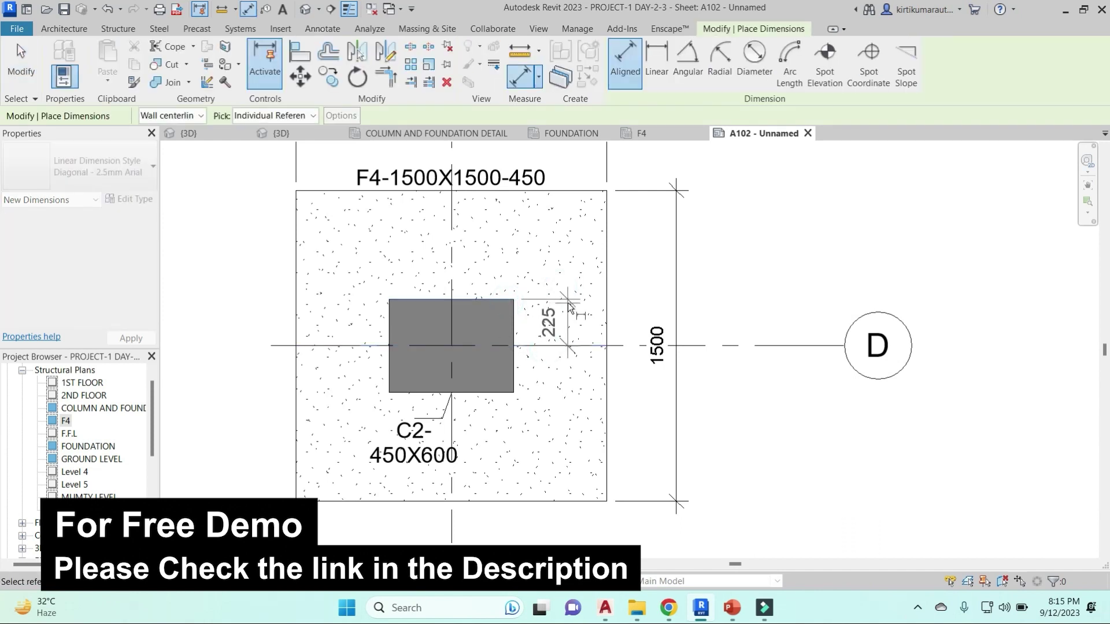
pyautogui.click(532, 346)
pyautogui.click(508, 395)
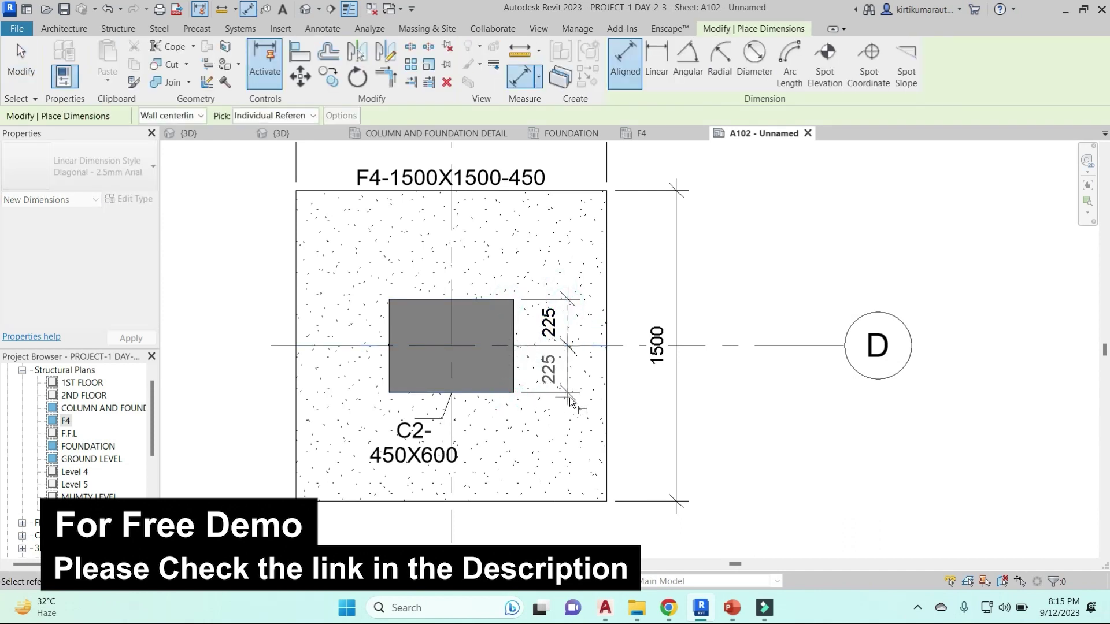
pyautogui.click(598, 370)
# Dimension from grid 4 to the column's left face, on to the footing's left edge, and from grid 4 to its right edge
pyautogui.click(452, 313)
pyautogui.click(390, 322)
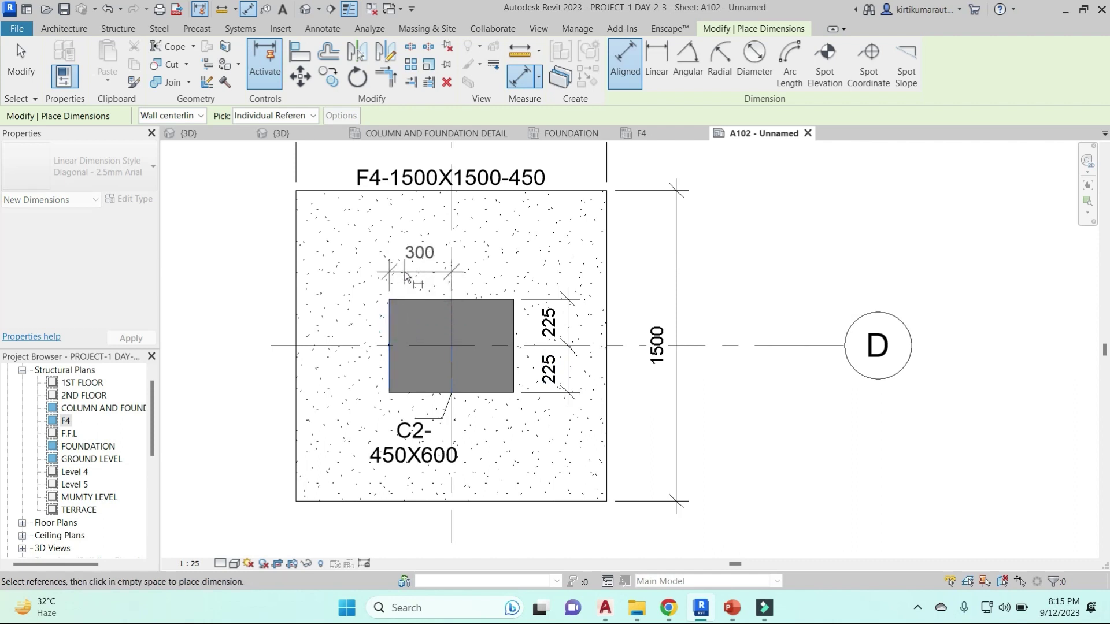
pyautogui.click(390, 321)
pyautogui.click(297, 321)
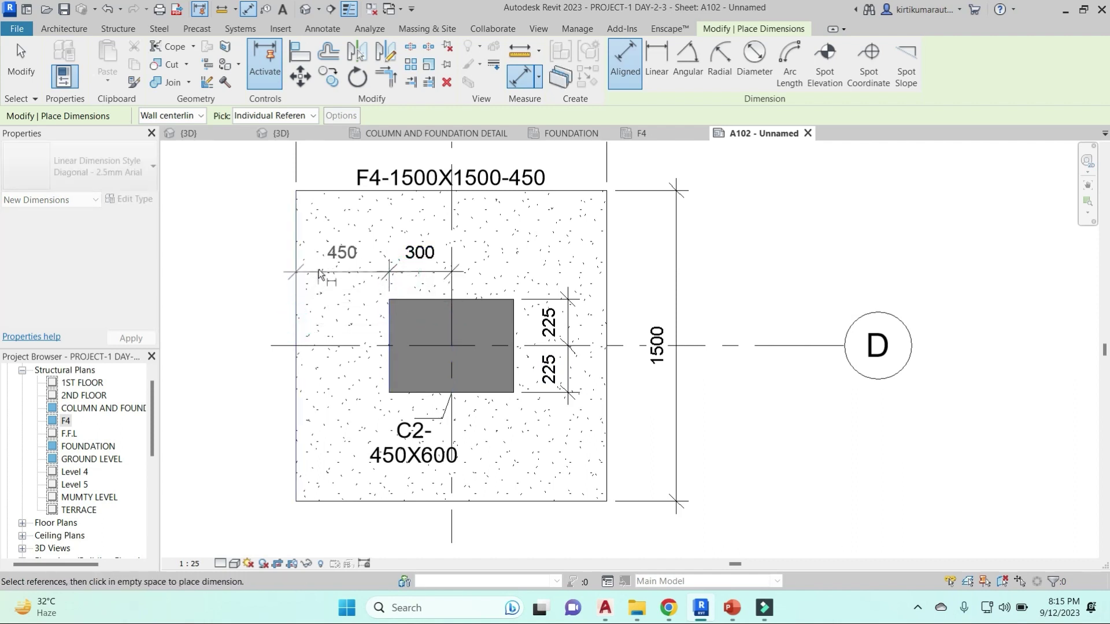
pyautogui.click(319, 274)
pyautogui.click(451, 288)
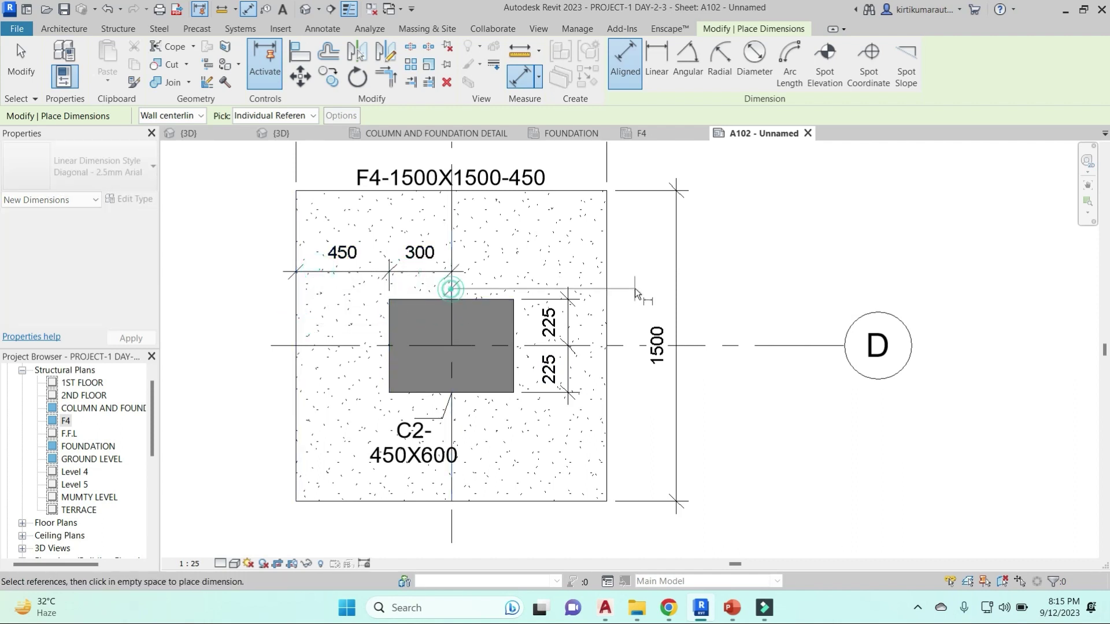
pyautogui.click(606, 286)
pyautogui.click(494, 268)
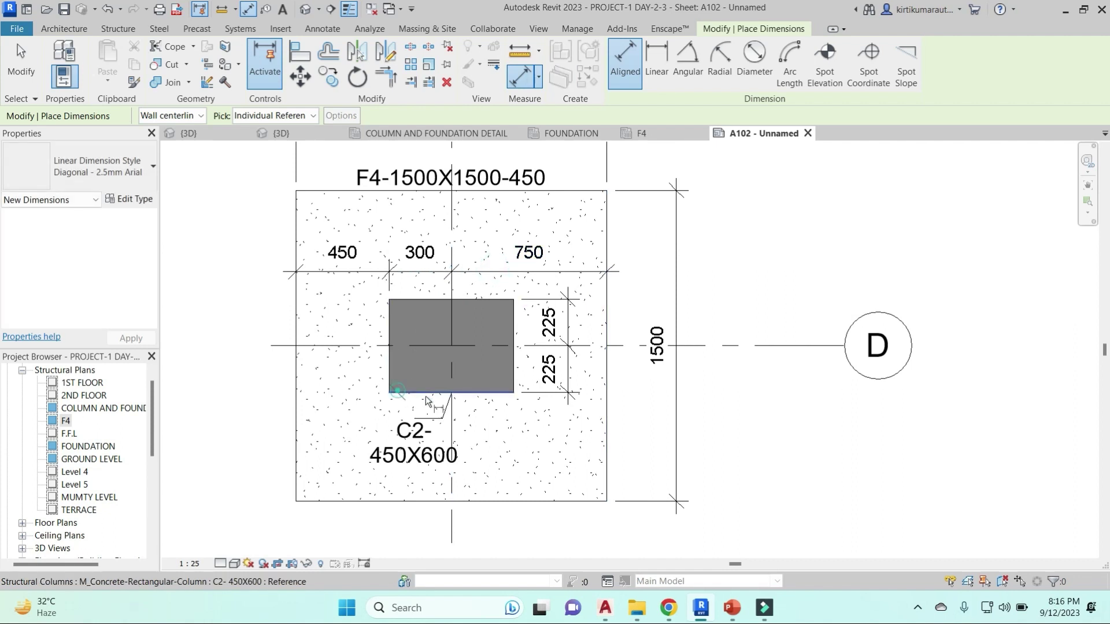
# Dimension from the column's lower face to the footing's lower edge, in line with the column dimensions, and deactivate the view
pyautogui.click(509, 500)
pyautogui.click(570, 447)
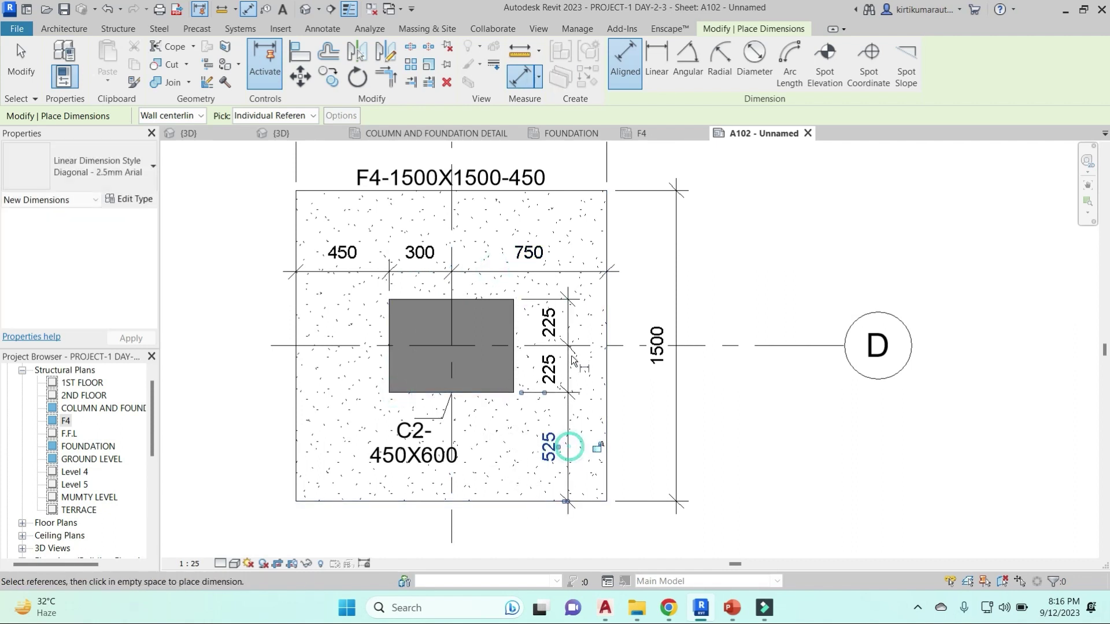
pyautogui.scroll(-6, 572, 360)
pyautogui.press('Escape')
pyautogui.press('Escape')
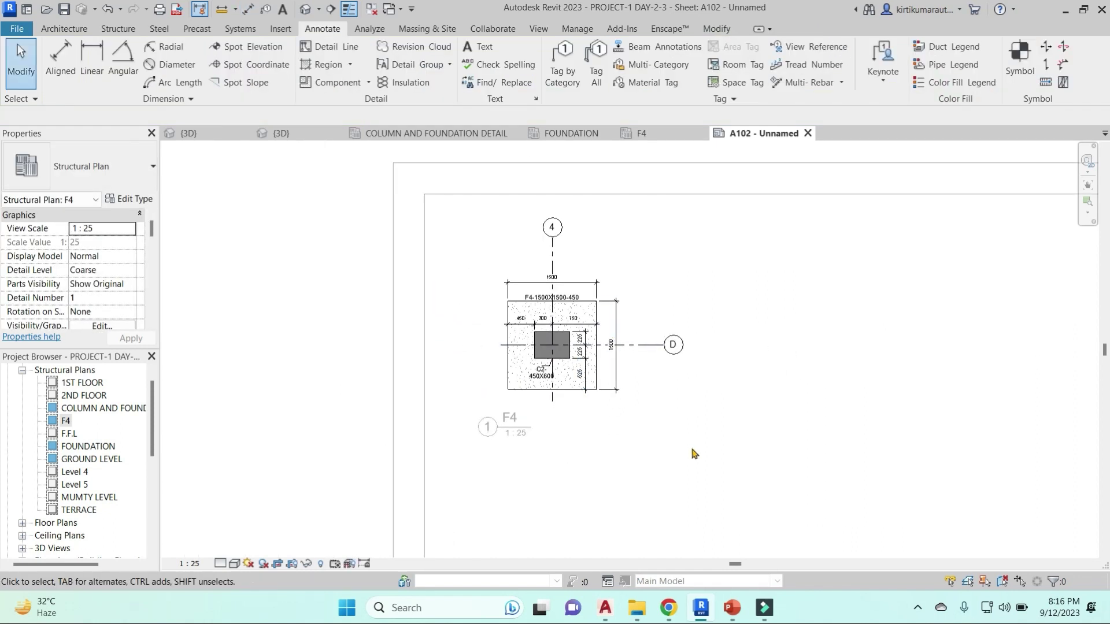
pyautogui.click(694, 454)
pyautogui.scroll(-2, 696, 416)
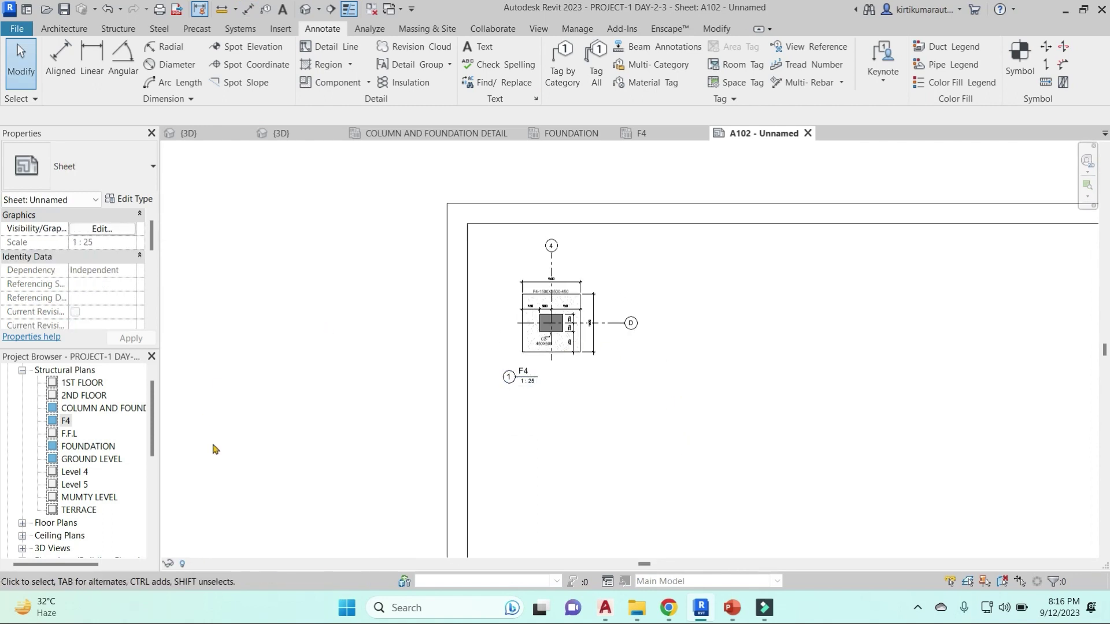
# Compare sheet A102's titleblock number and F4 viewport title with the F4 callout head in the FOUNDATION plan
pyautogui.scroll(-3, 560, 407)
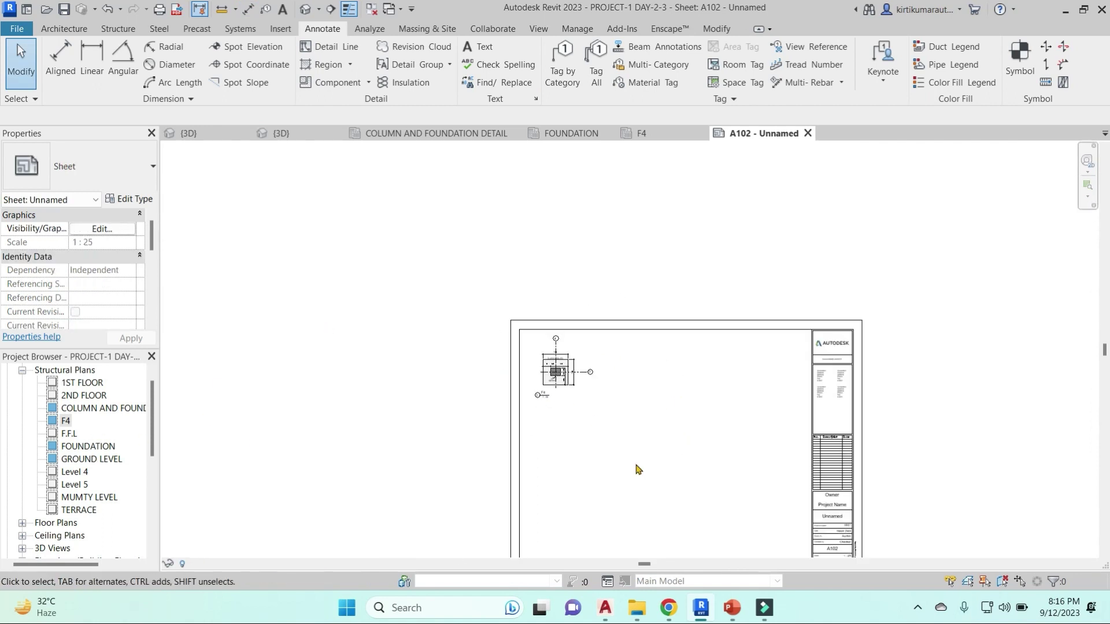
pyautogui.moveTo(751, 502); pyautogui.dragTo(671, 307, button='middle')
pyautogui.scroll(6, 770, 373)
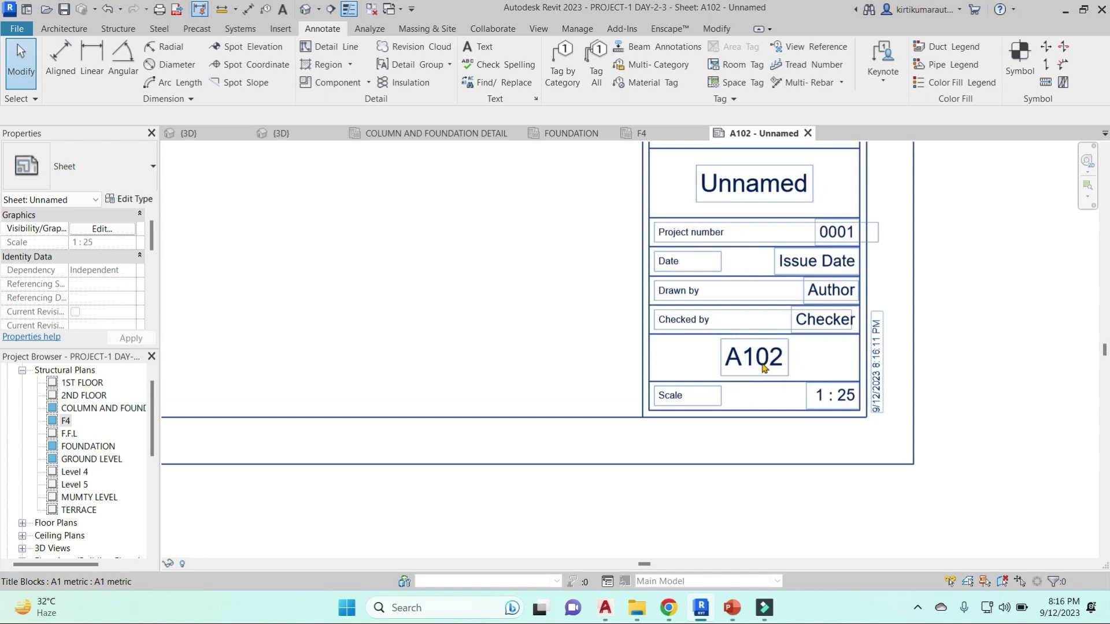
pyautogui.scroll(-5, 473, 253)
pyautogui.scroll(5, 555, 364)
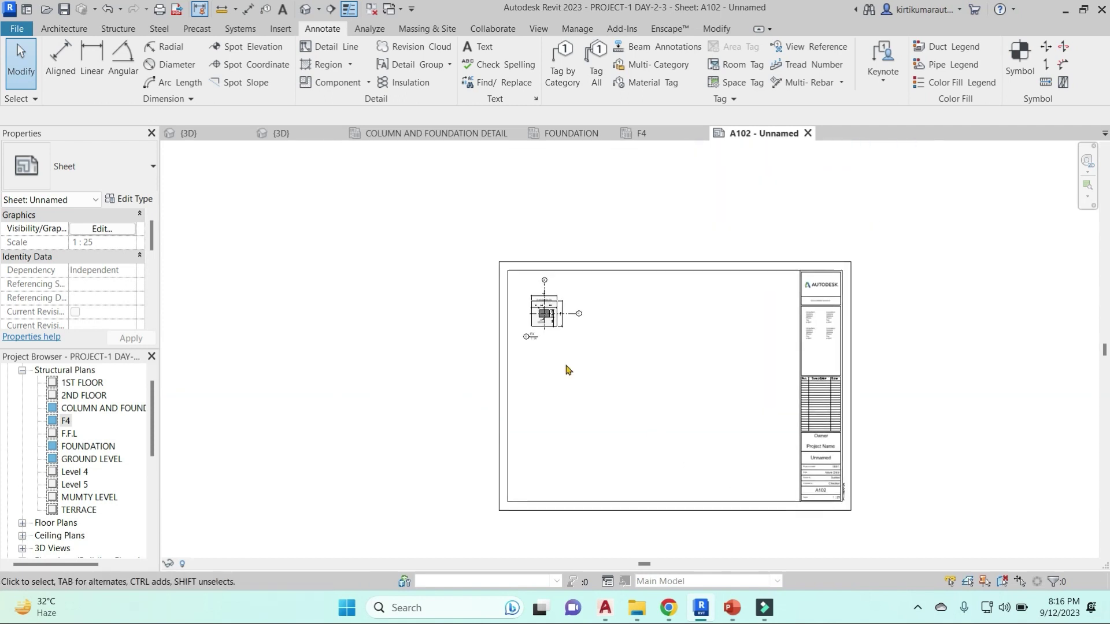
pyautogui.scroll(3, 541, 362)
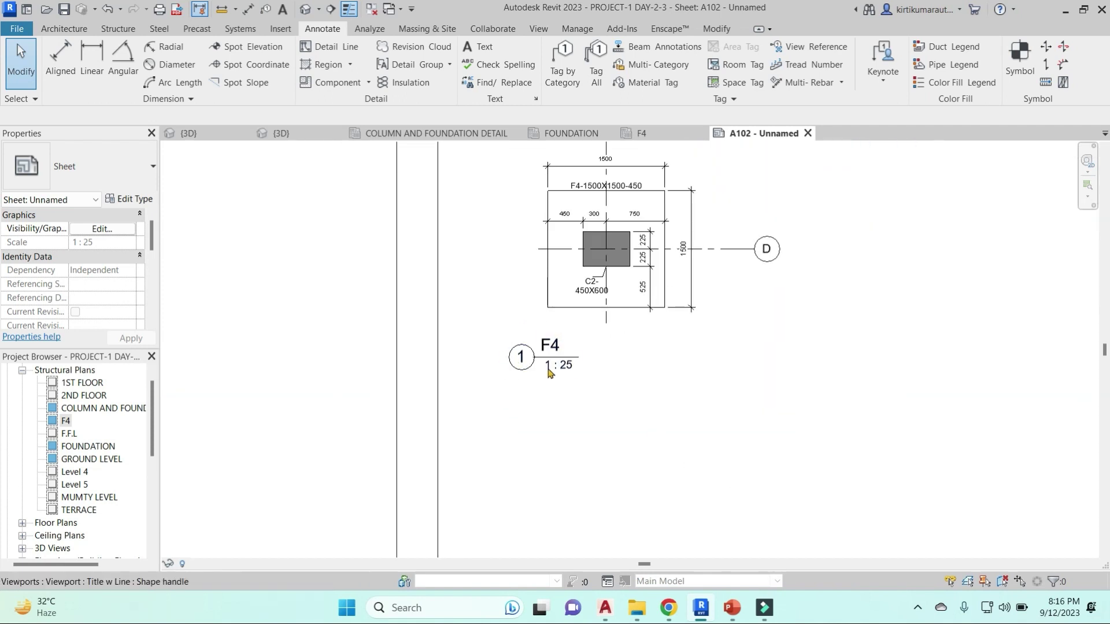
pyautogui.doubleClick(90, 447)
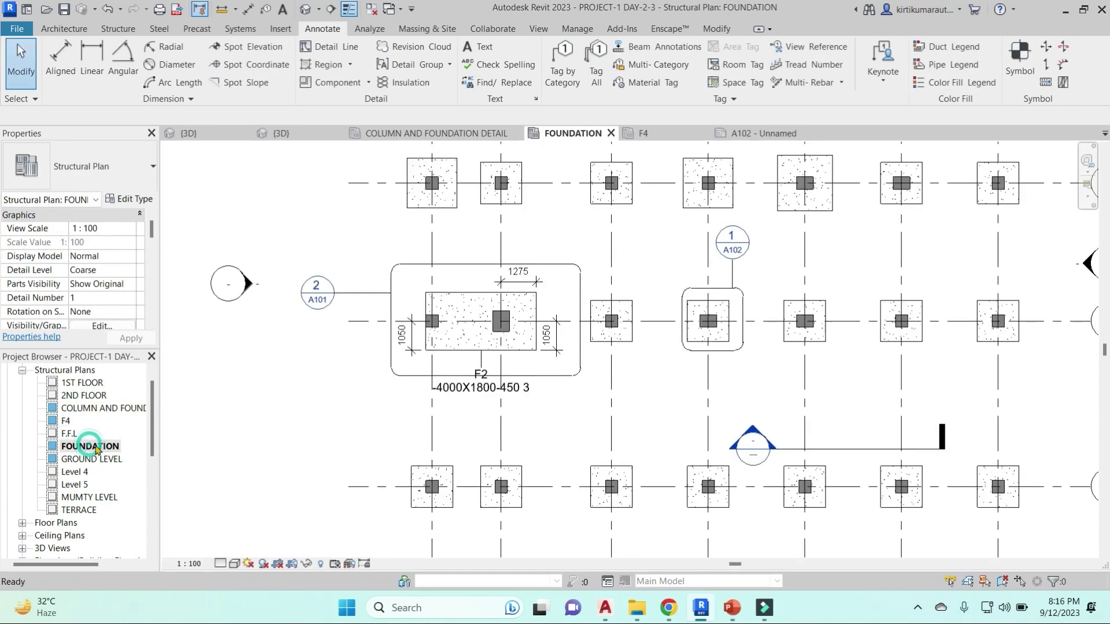
pyautogui.scroll(5, 730, 290)
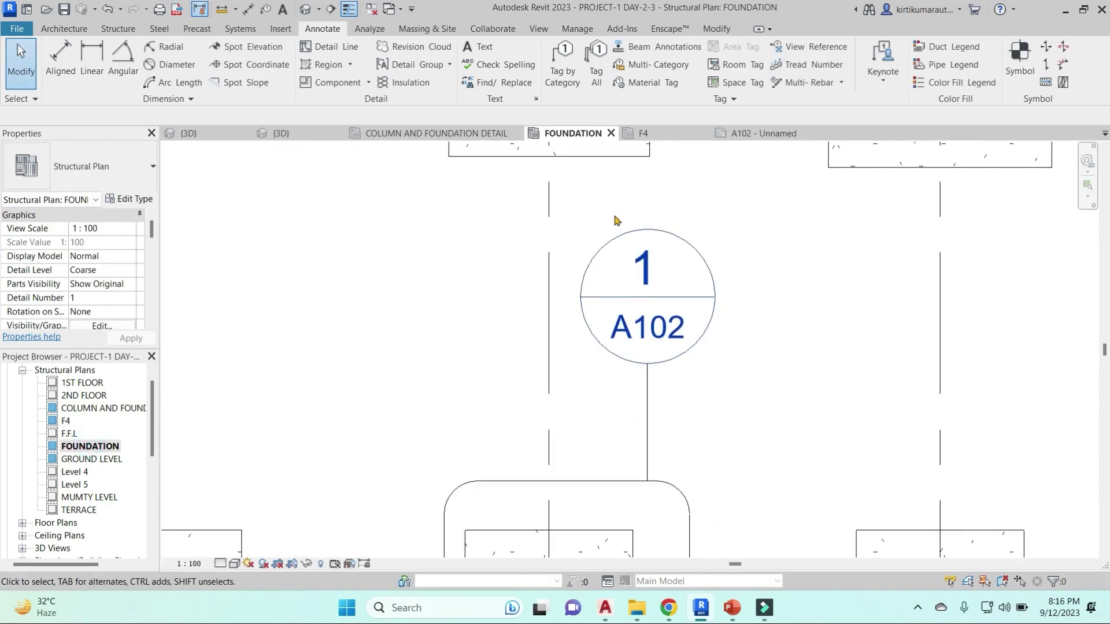
pyautogui.scroll(2, 621, 338)
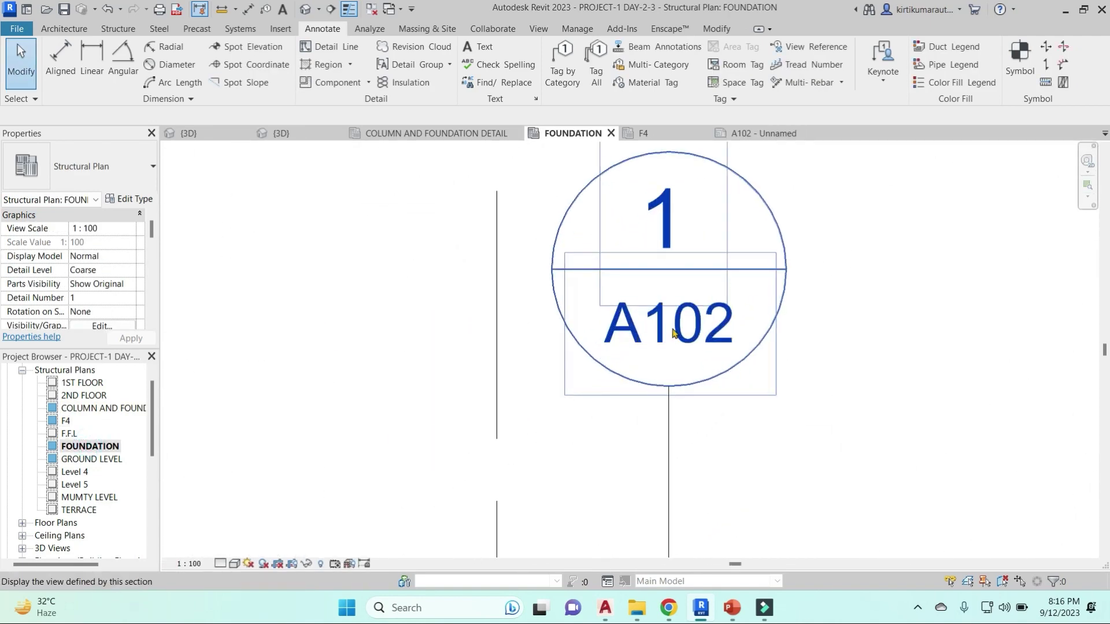
pyautogui.scroll(-7, 694, 320)
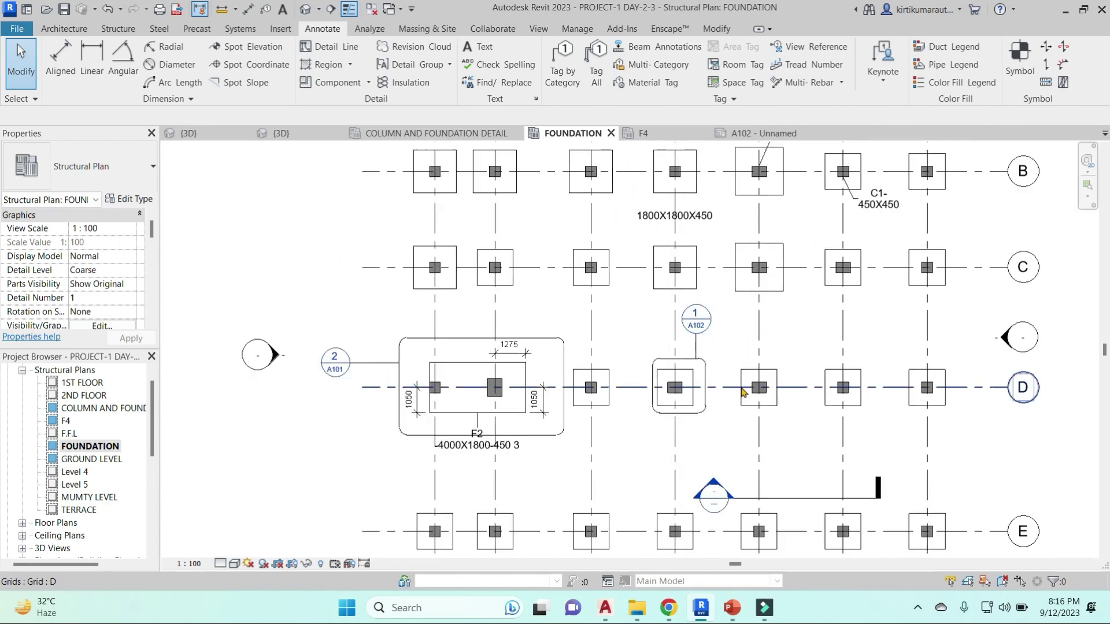
pyautogui.scroll(2, 674, 387)
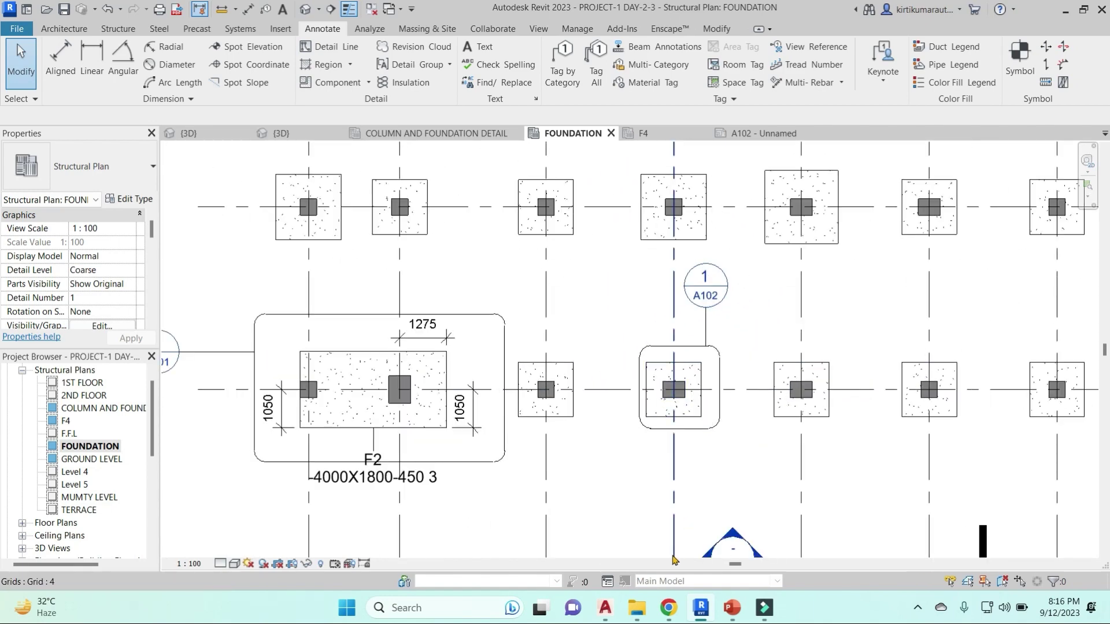
pyautogui.click(668, 608)
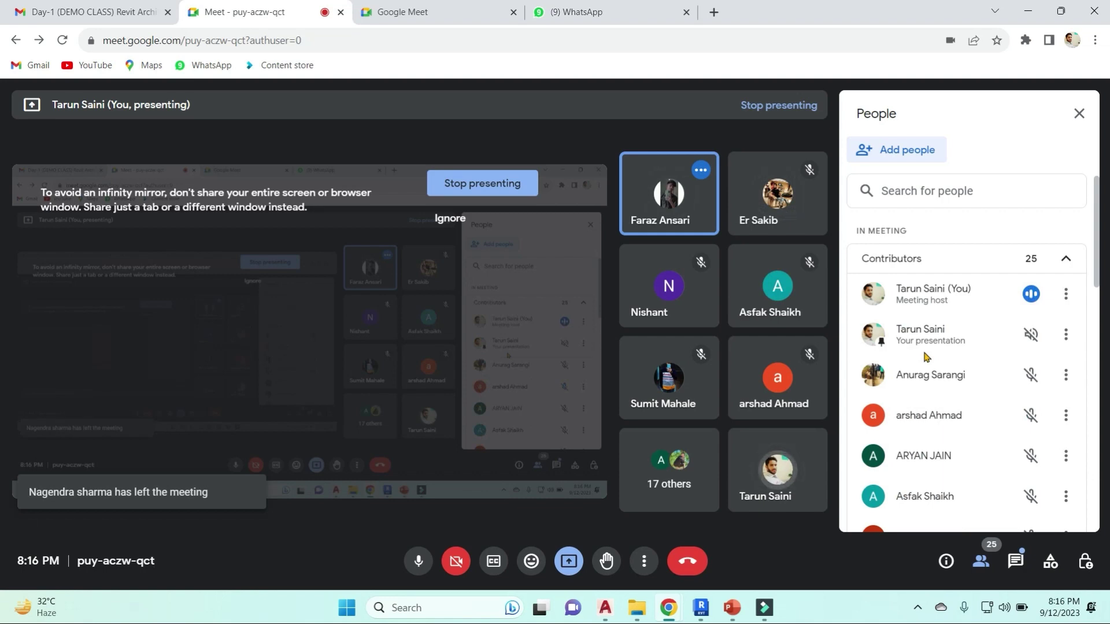
pyautogui.click(1018, 8)
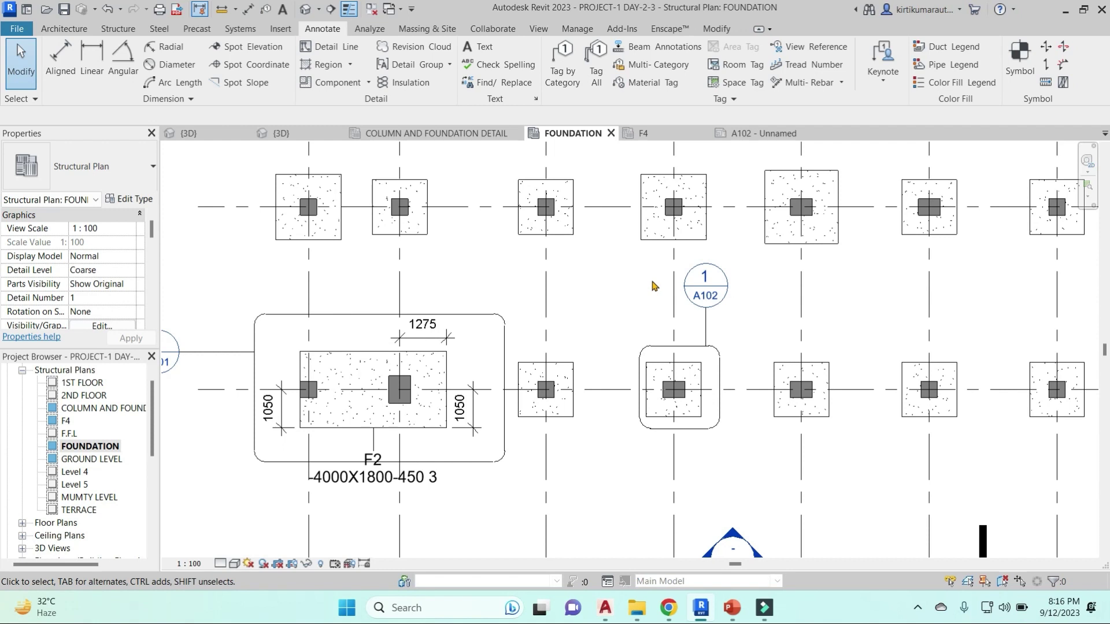
# Dimension the footing at grids 5 and C in the FOUNDATION plan from grid C to its lower and upper edges
pyautogui.scroll(-5, 646, 399)
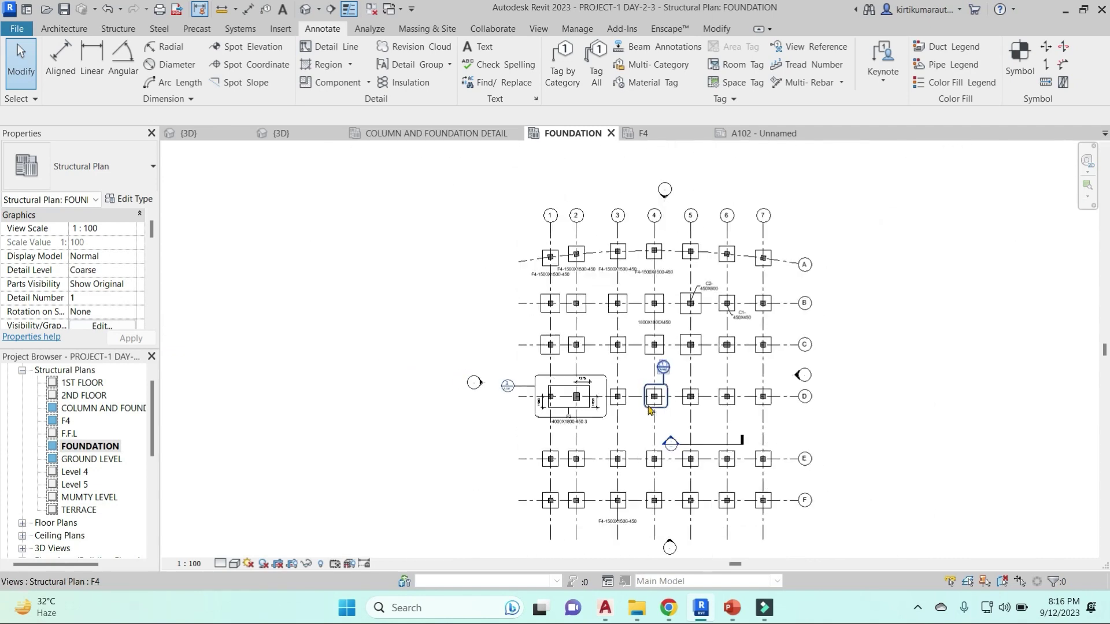
pyautogui.scroll(4, 574, 277)
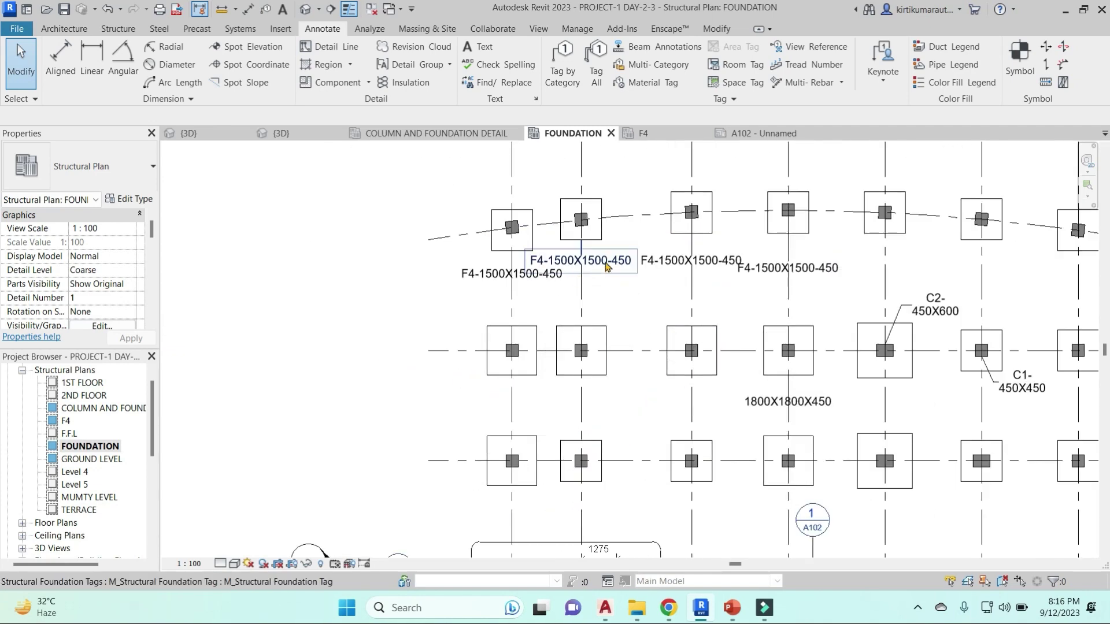
pyautogui.scroll(-3, 738, 310)
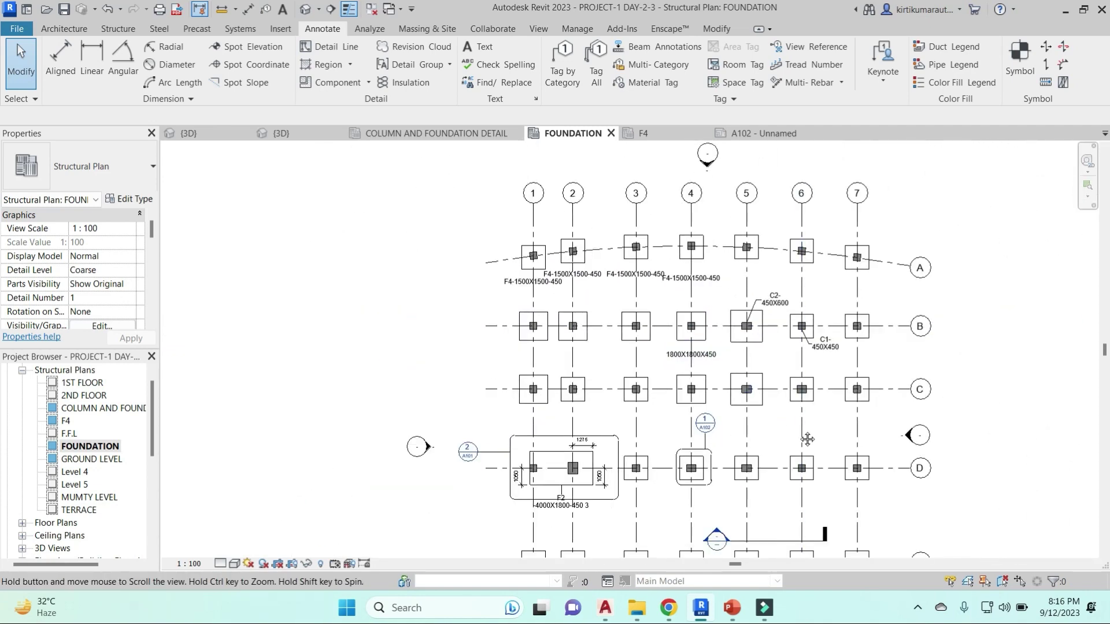
pyautogui.scroll(6, 648, 331)
pyautogui.scroll(1, 648, 332)
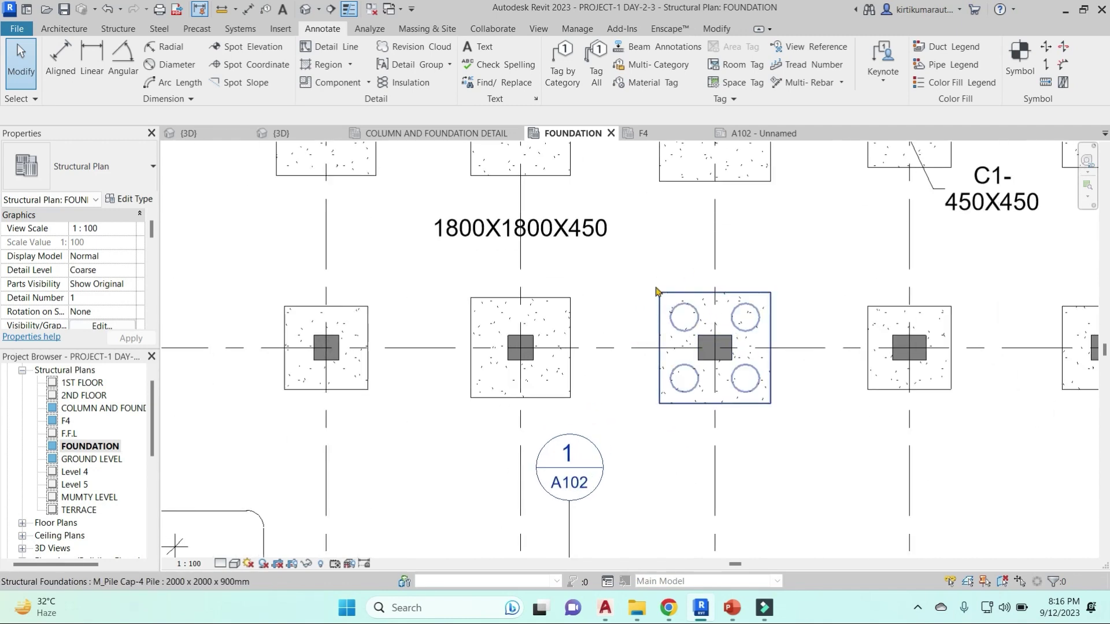
pyautogui.scroll(-3, 606, 346)
pyautogui.scroll(3, 612, 356)
pyautogui.scroll(1, 639, 361)
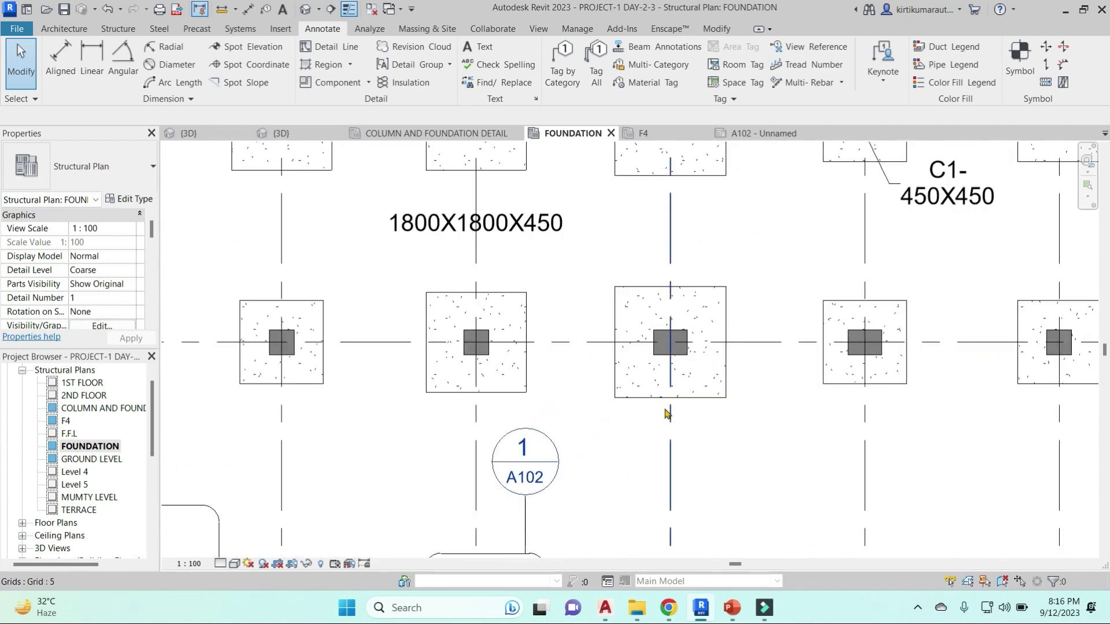
pyautogui.press('i')
pyautogui.click(746, 346)
pyautogui.click(716, 397)
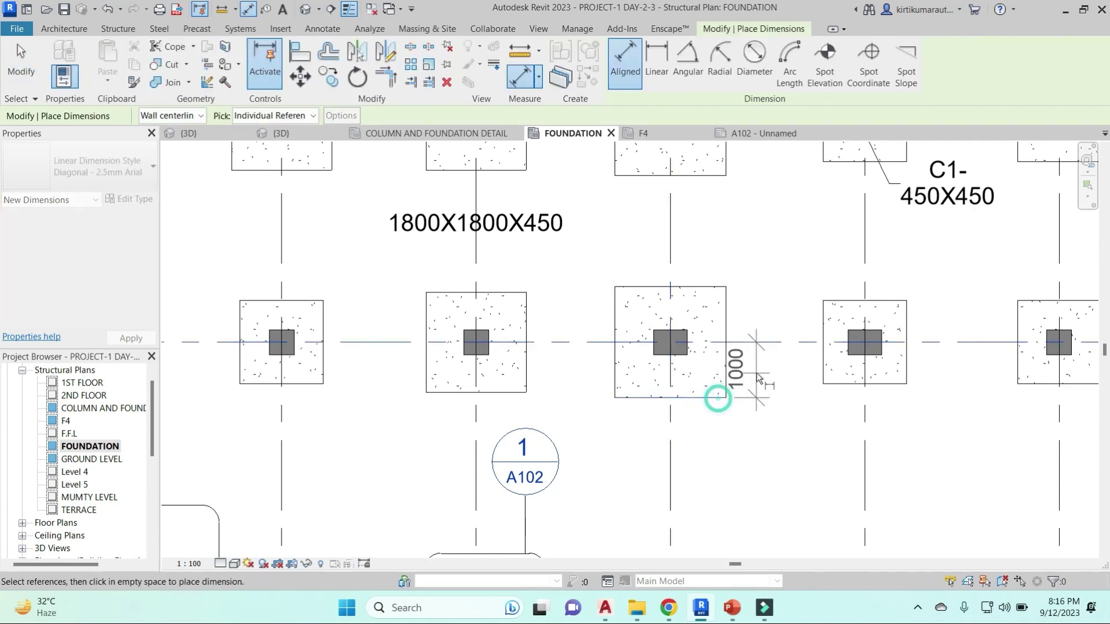
pyautogui.click(756, 372)
pyautogui.click(751, 343)
pyautogui.click(720, 287)
pyautogui.click(755, 306)
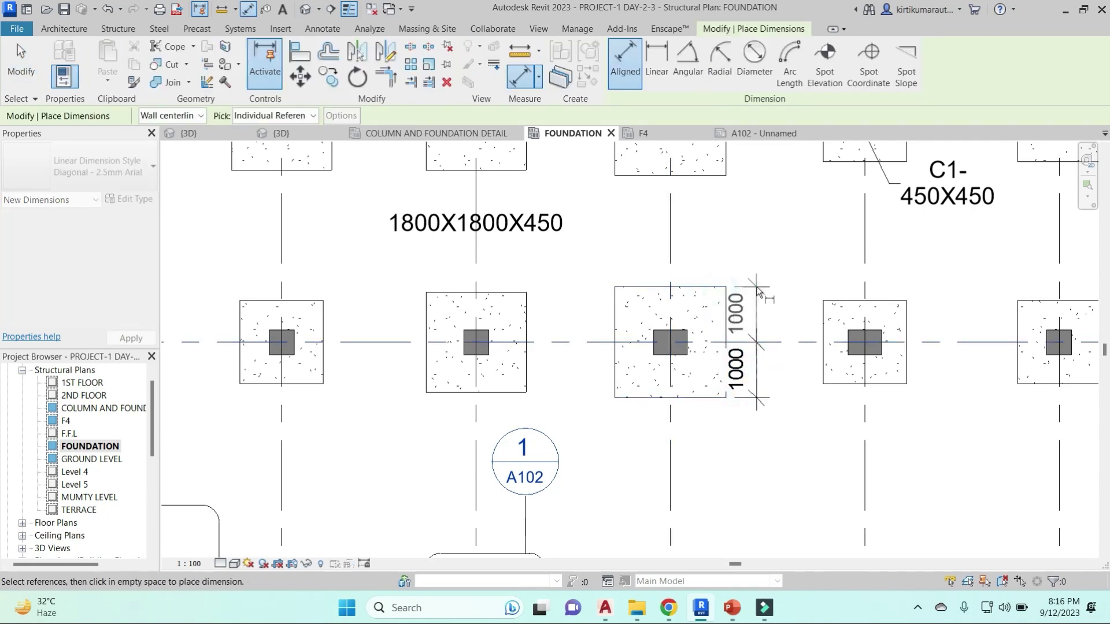
# Create a callout around the footing at grids 5 and C in the FOUNDATION plan and move its head below the callout boundary
pyautogui.press('Escape')
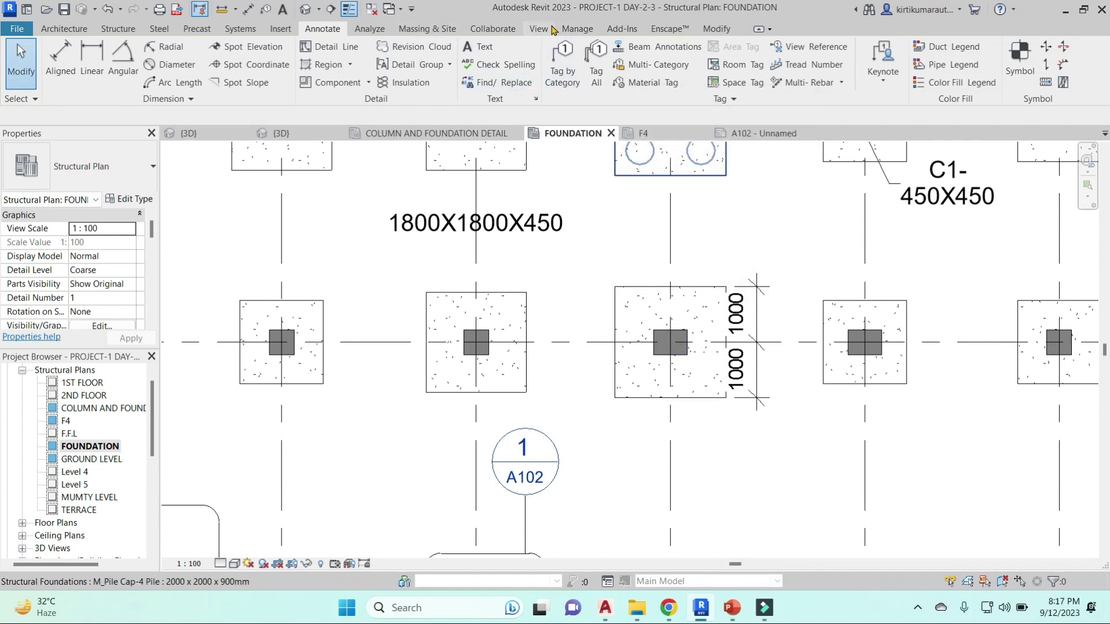
pyautogui.click(540, 29)
pyautogui.click(484, 81)
pyautogui.click(506, 103)
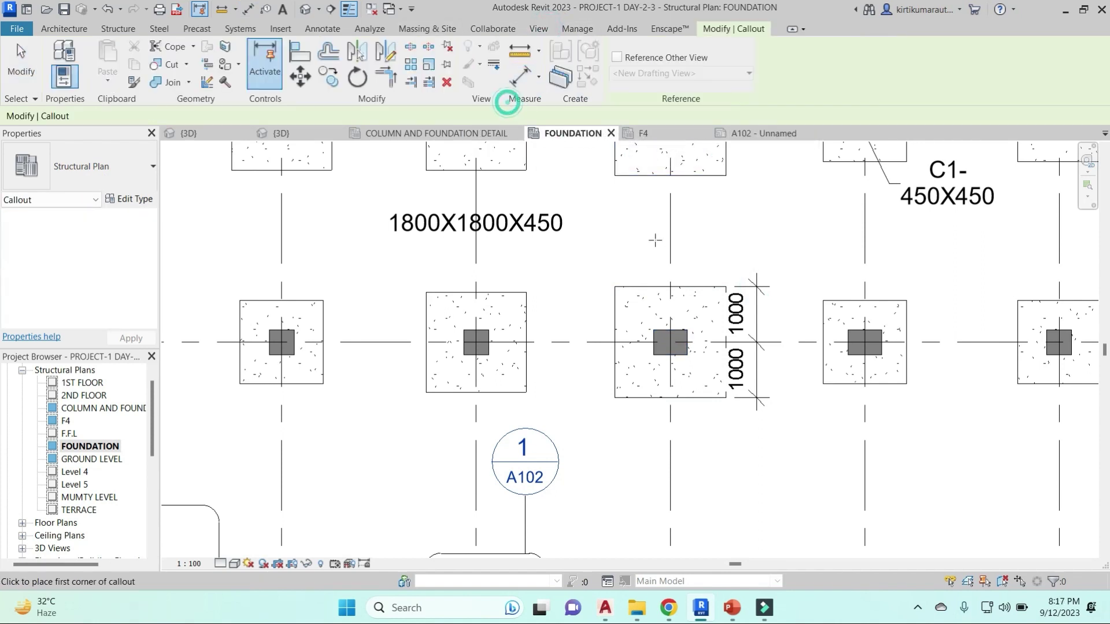
pyautogui.click(599, 270)
pyautogui.click(792, 441)
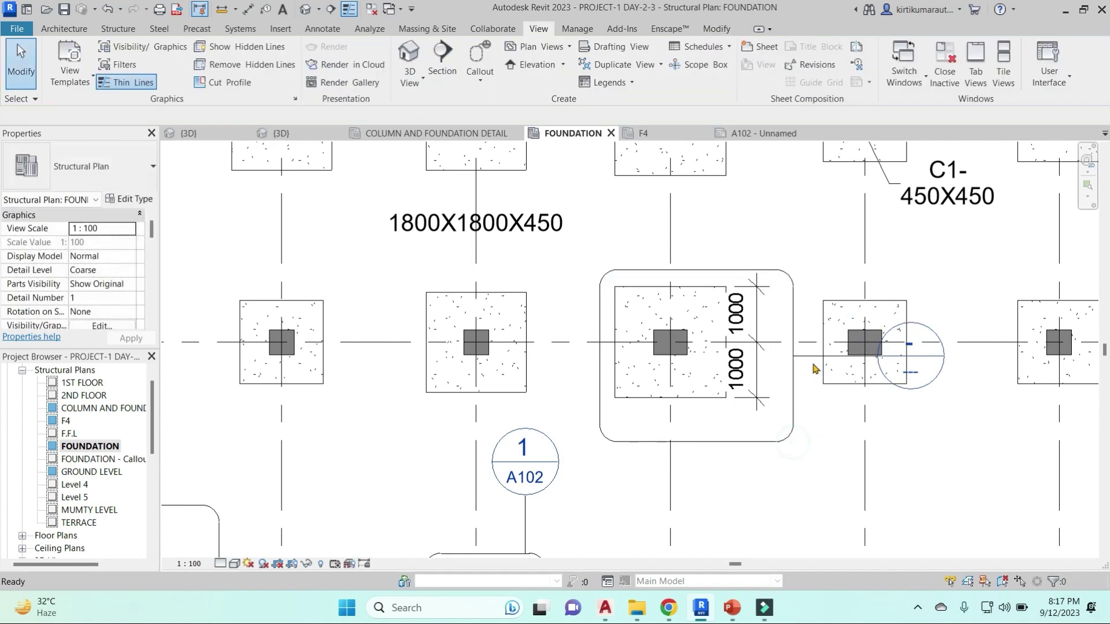
pyautogui.click(850, 355)
pyautogui.moveTo(878, 356); pyautogui.dragTo(766, 492)
# Open the new callout's view and set its scale to 1:25
pyautogui.doubleClick(767, 503)
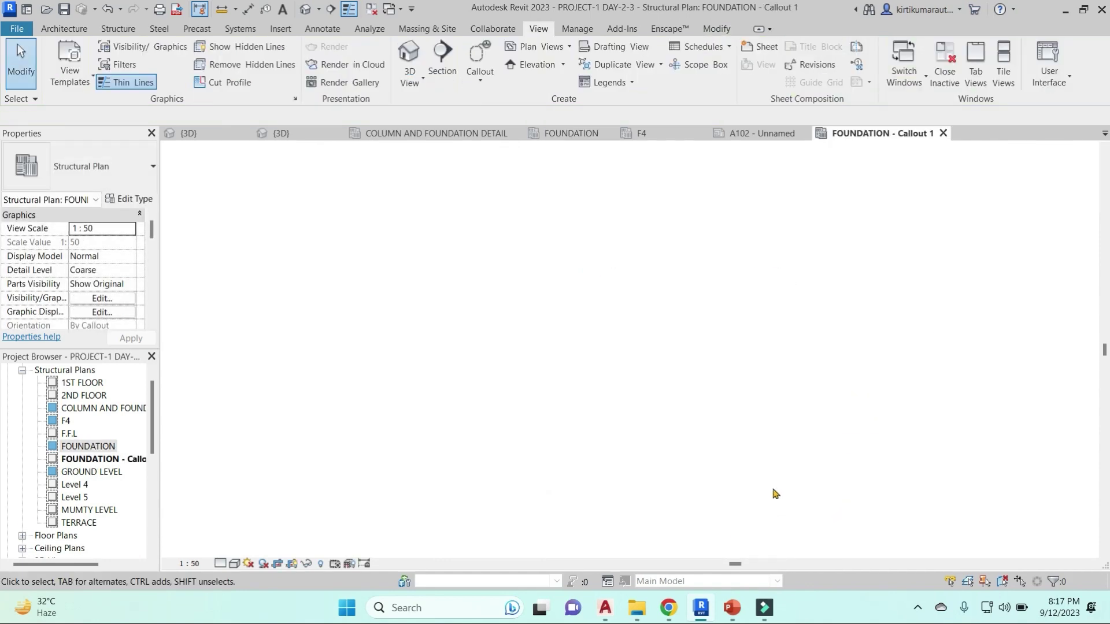
pyautogui.click(190, 563)
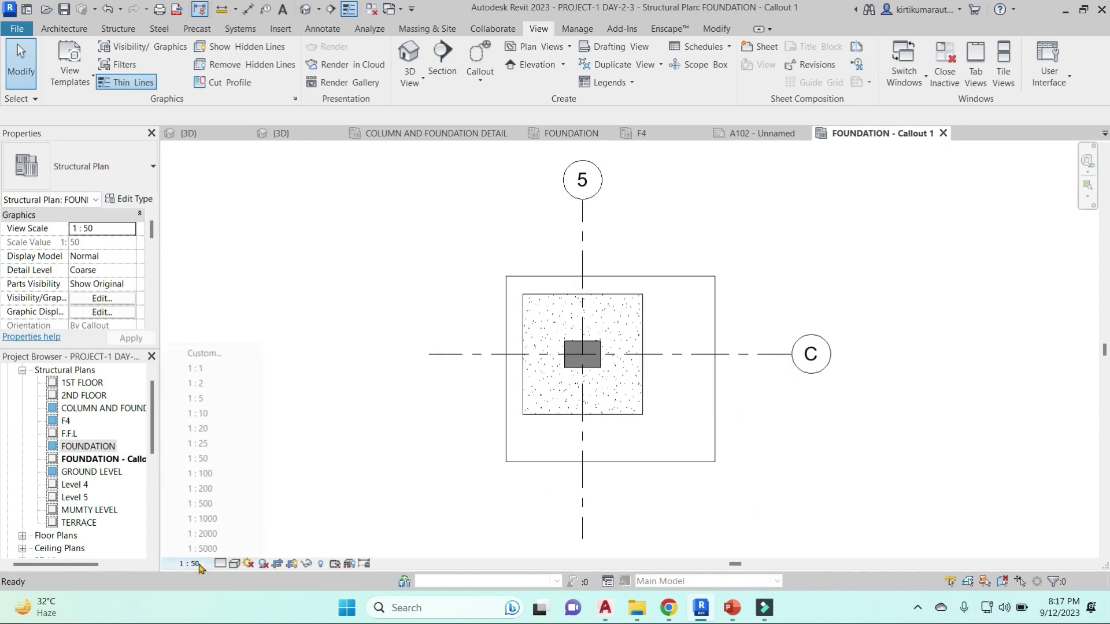
pyautogui.click(218, 445)
pyautogui.scroll(2, 691, 362)
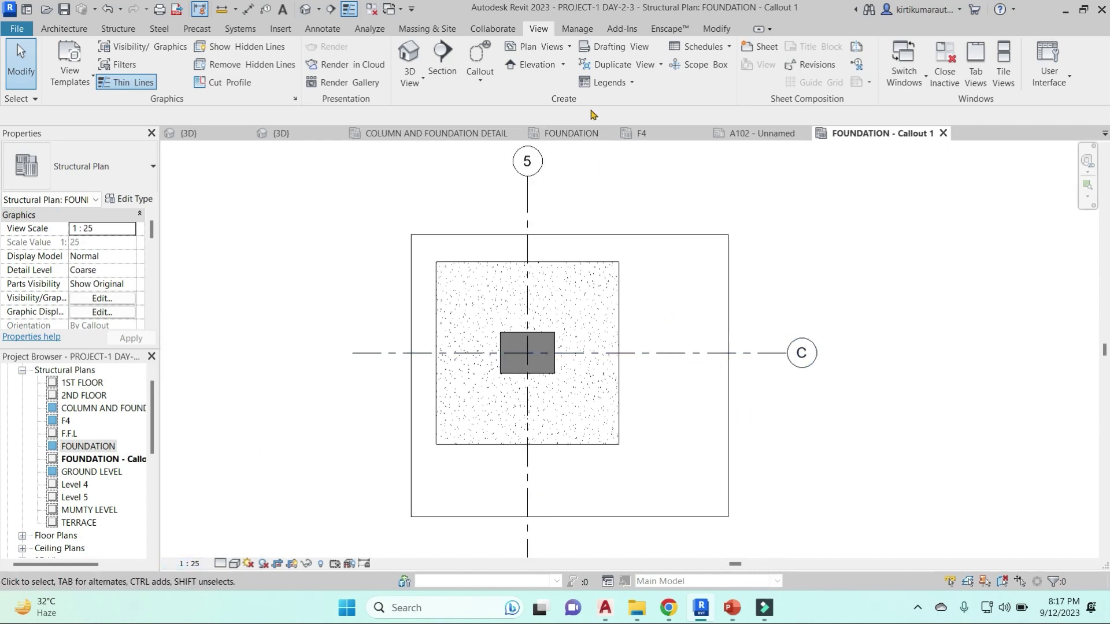
# Tag the column and the footing by category, and place the footing tag above the footing's upper edge, right of grid 5
pyautogui.click(324, 29)
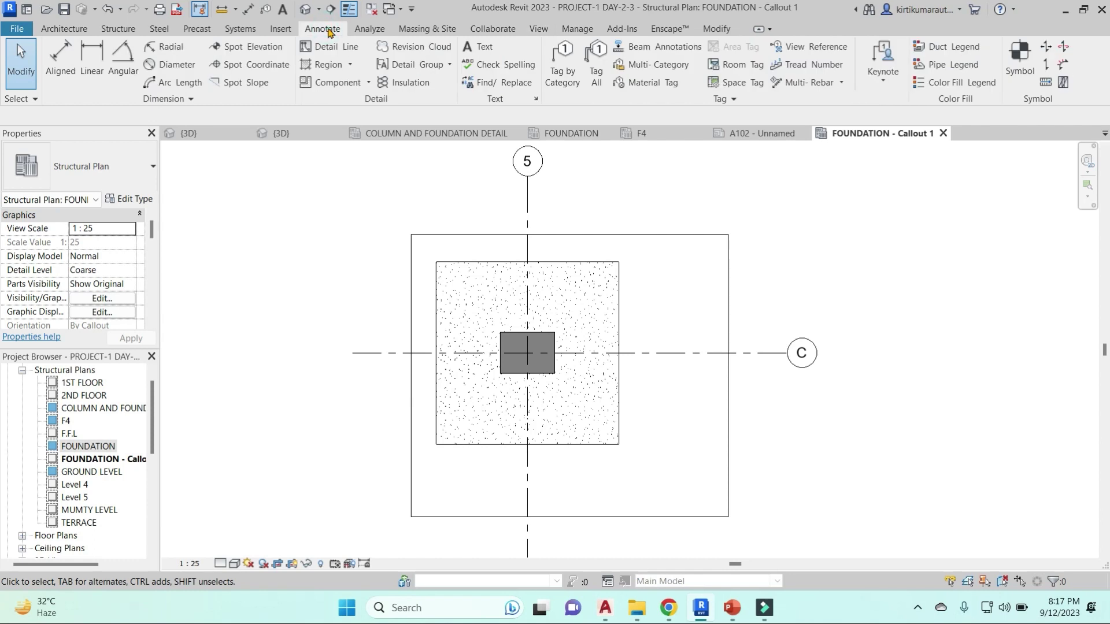
pyautogui.click(567, 65)
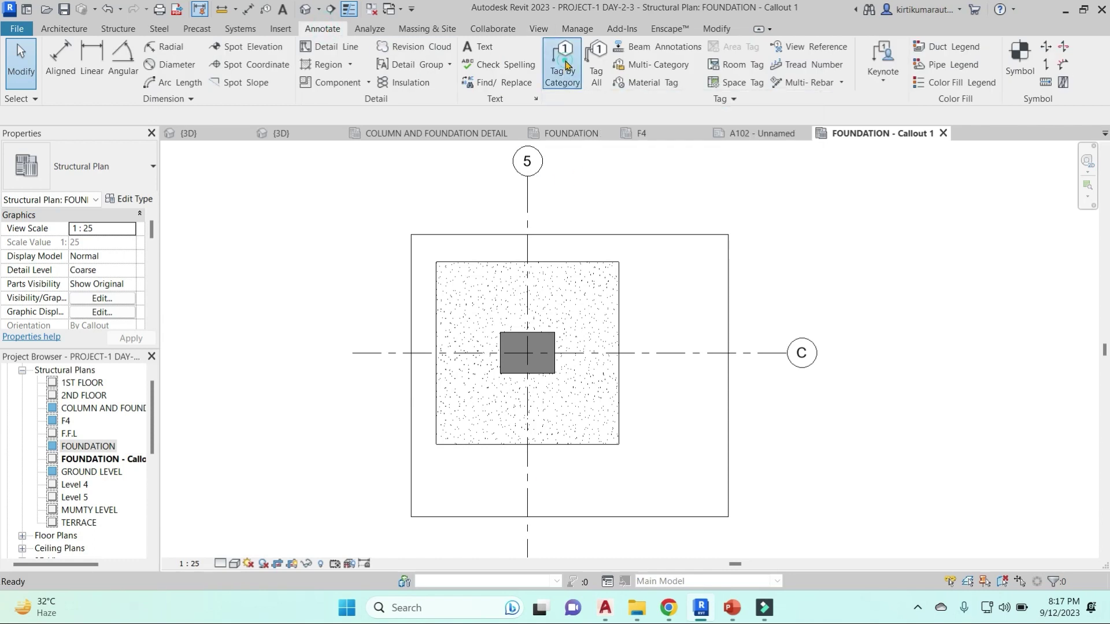
pyautogui.click(558, 338)
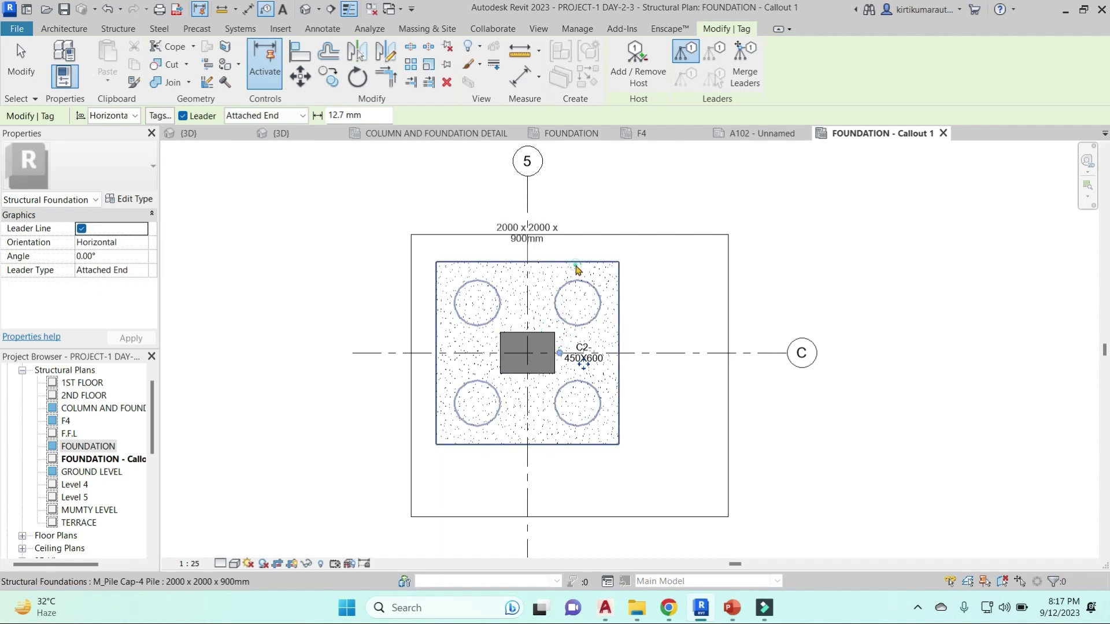
pyautogui.scroll(3, 536, 242)
pyautogui.click(520, 255)
pyautogui.moveTo(521, 255); pyautogui.dragTo(614, 276)
pyautogui.press('Escape')
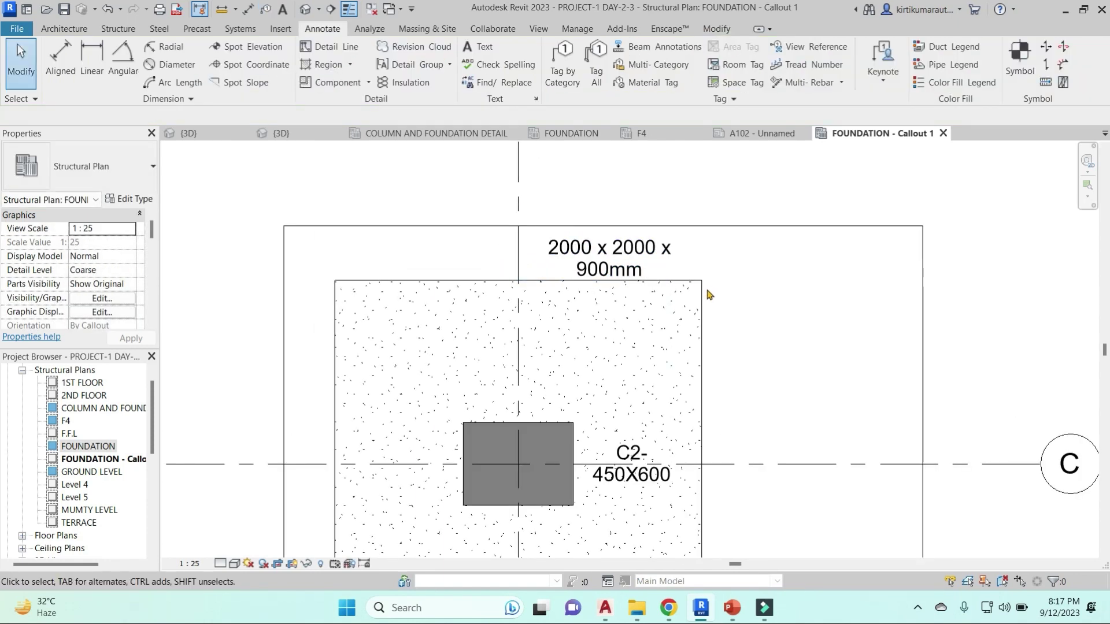
# Rename the footing's type as F11_2000 x 2000 x 900mm
pyautogui.click(699, 301)
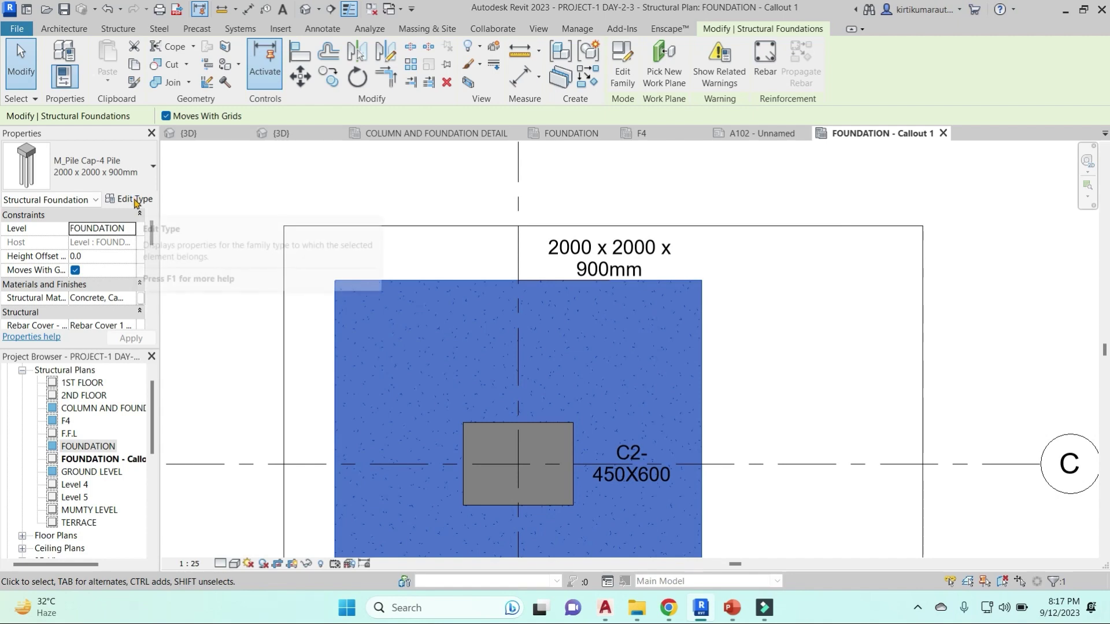
pyautogui.click(135, 199)
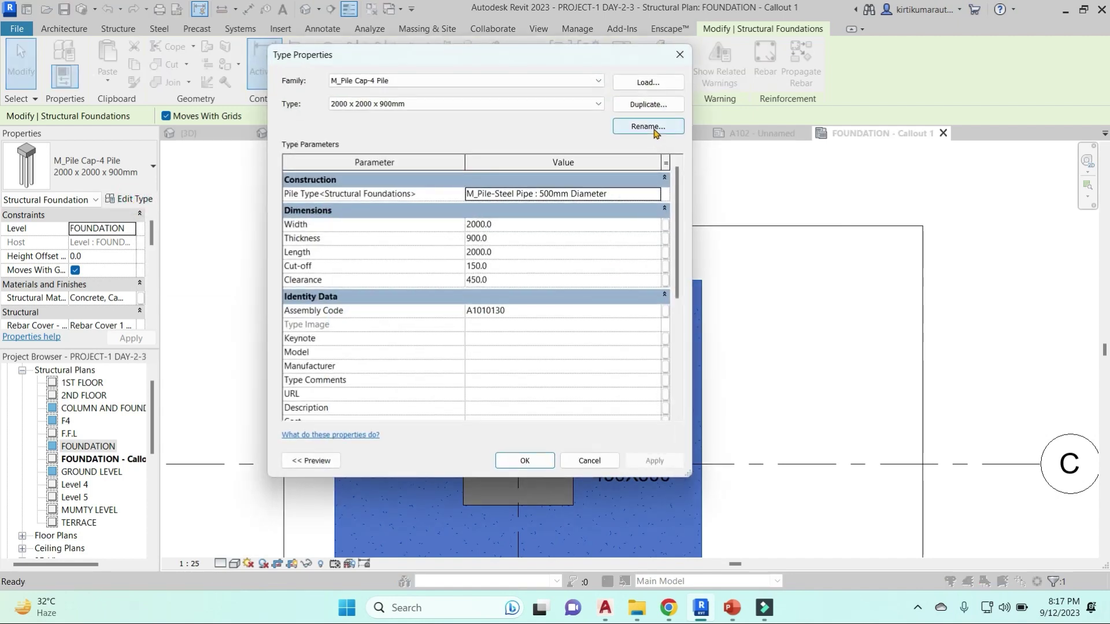
pyautogui.click(654, 128)
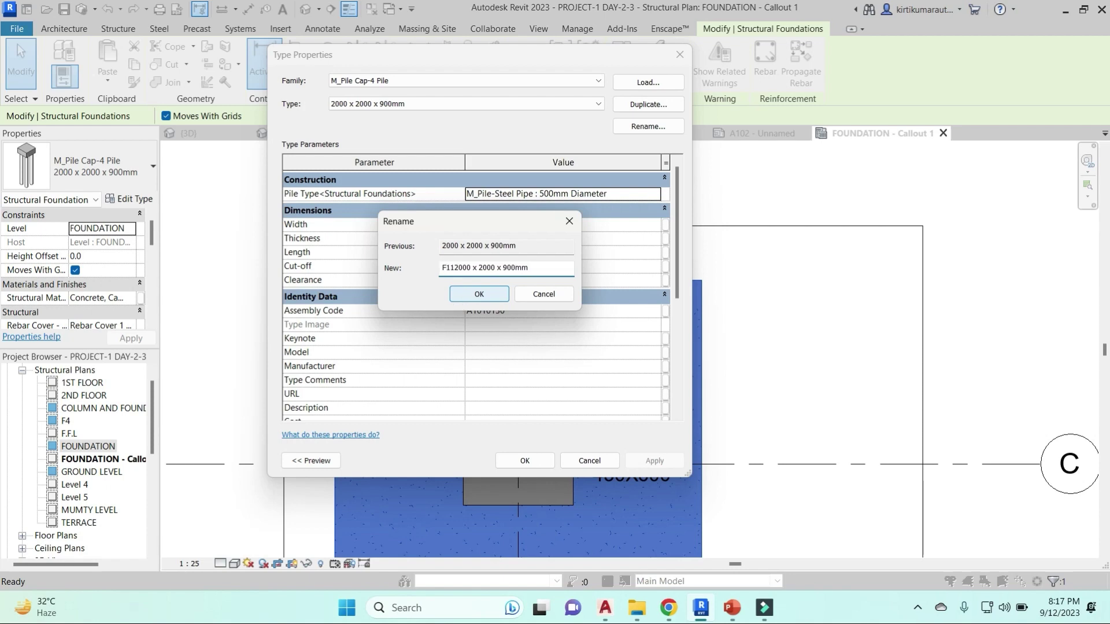
pyautogui.click(499, 297)
pyautogui.moveTo(462, 55); pyautogui.dragTo(232, 65)
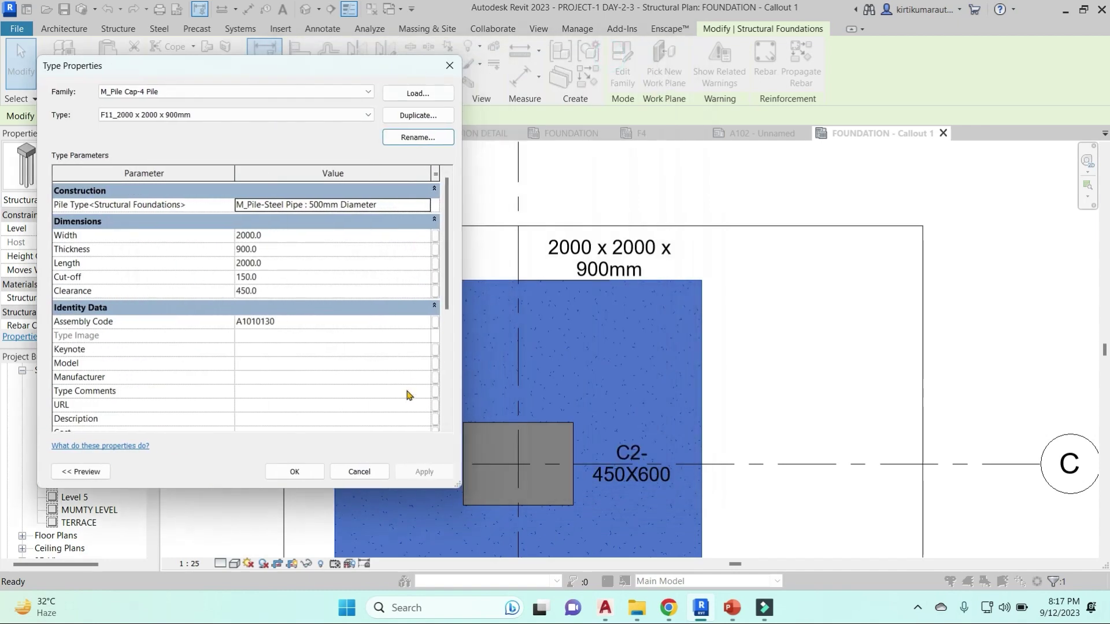
pyautogui.click(295, 472)
# Nudge the C2-450X600 column tag slightly to the right, away from the column
pyautogui.scroll(4, 518, 267)
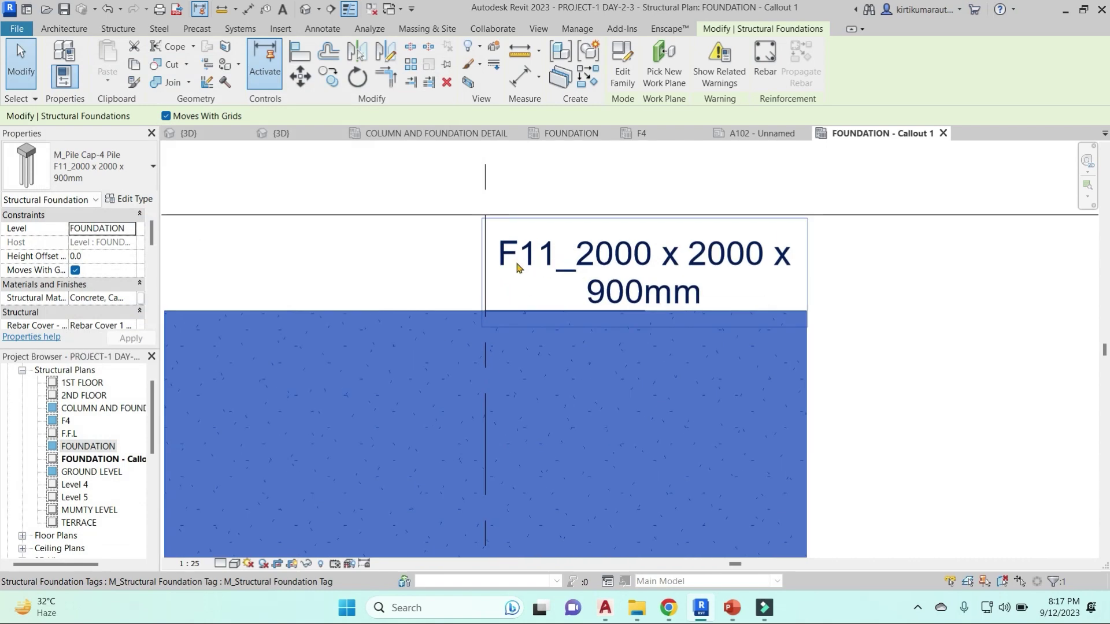
pyautogui.scroll(-5, 552, 236)
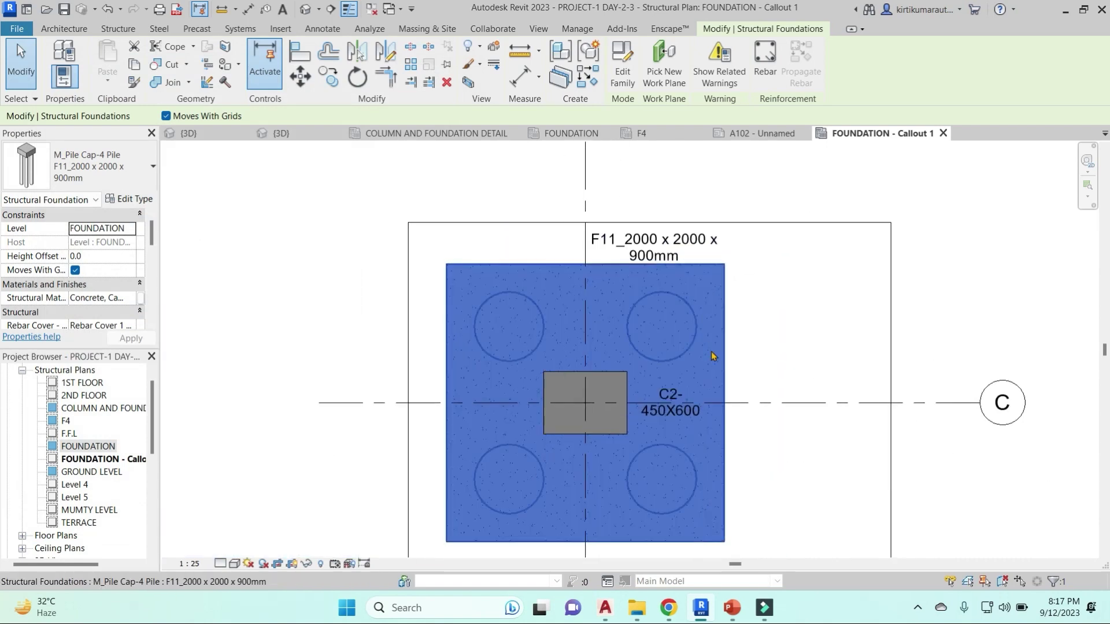
pyautogui.press('Escape')
pyautogui.moveTo(687, 428)
pyautogui.mouseDown()
pyautogui.moveTo(670, 490)
pyautogui.moveTo(679, 416)
pyautogui.mouseUp()
pyautogui.press('Escape')
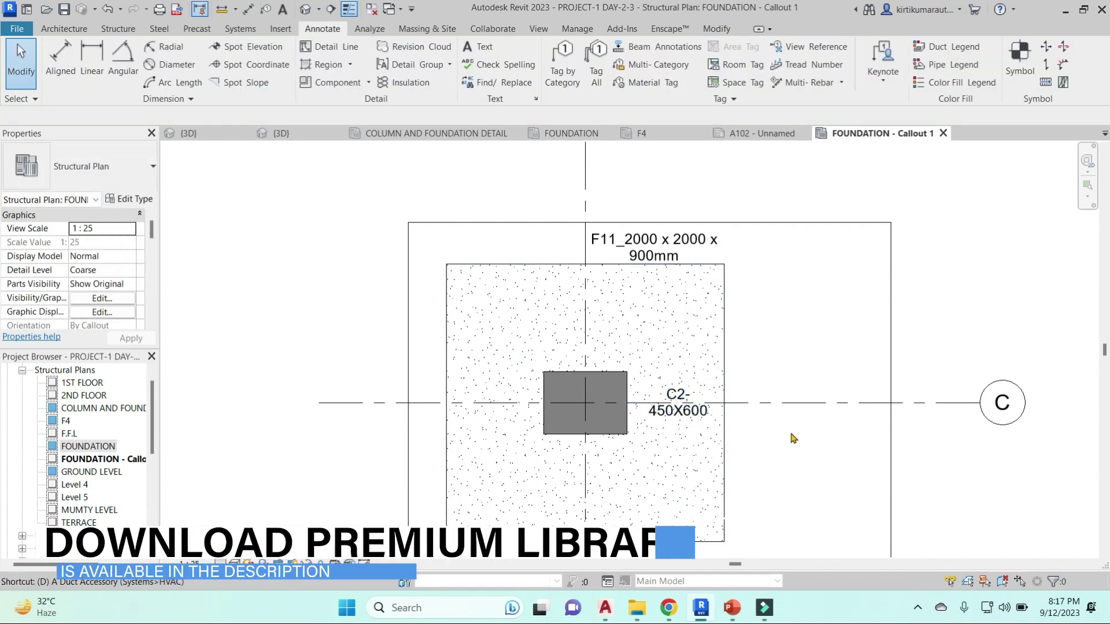
# Dimension from grid C to the footing's upper and lower edges, and add an overall edge-to-edge dimension outside them
pyautogui.press('d')
pyautogui.press('i')
pyautogui.click(781, 400)
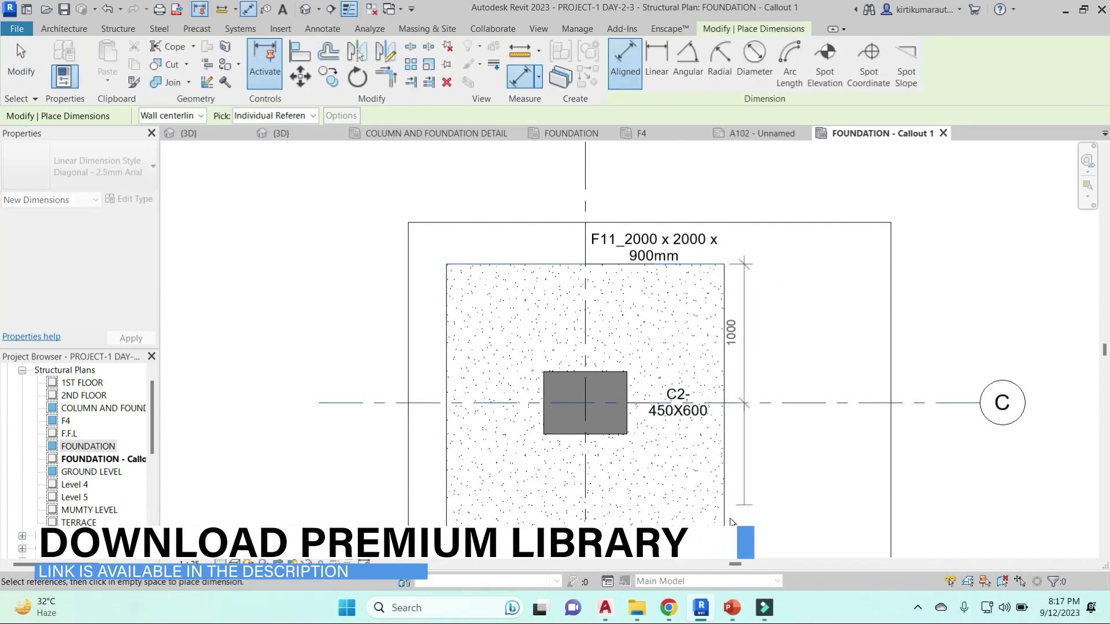
pyautogui.click(720, 541)
pyautogui.click(772, 347)
pyautogui.click(714, 265)
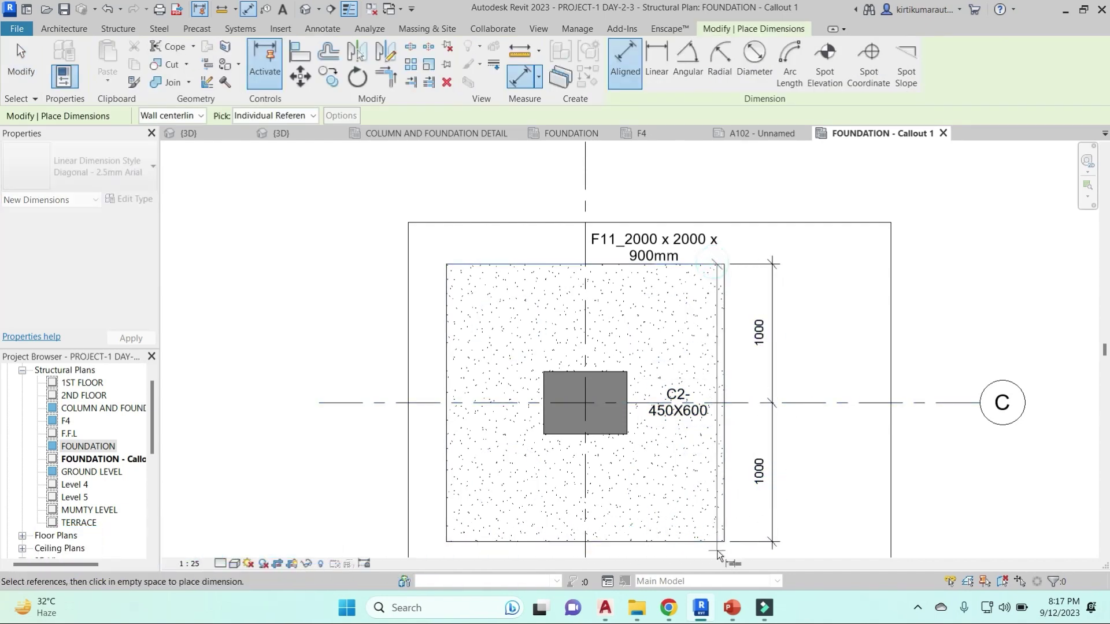
pyautogui.click(717, 541)
pyautogui.click(809, 439)
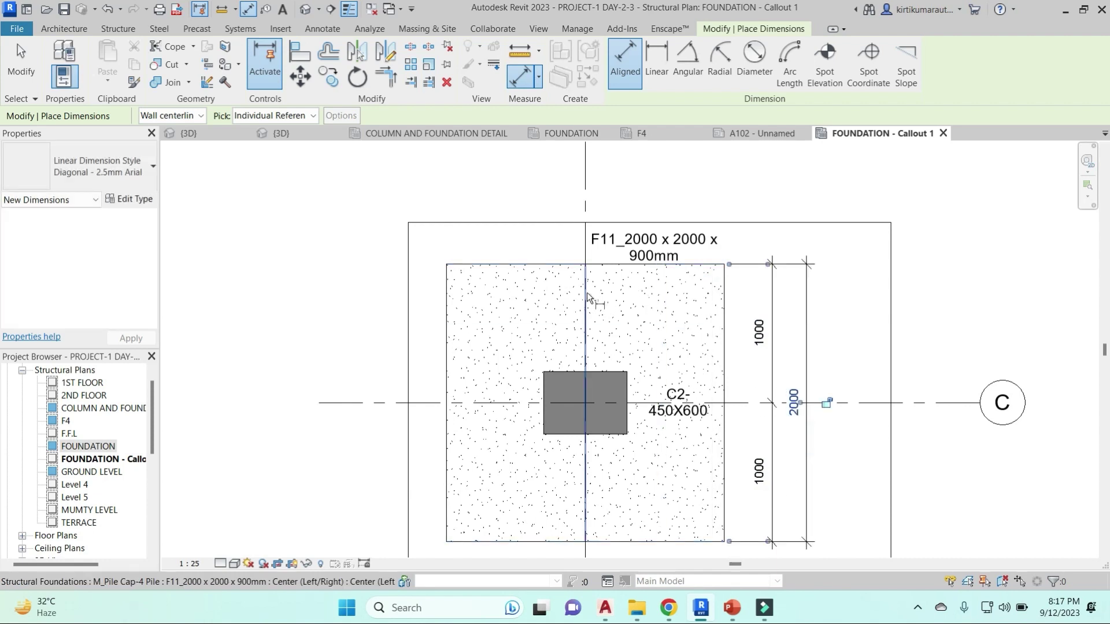
# Dimension from grid 5 to the footing's left and right edges below the footing, and add the overall width dimension beneath
pyautogui.moveTo(826, 399); pyautogui.dragTo(841, 248, button='middle')
pyautogui.click(601, 375)
pyautogui.click(737, 375)
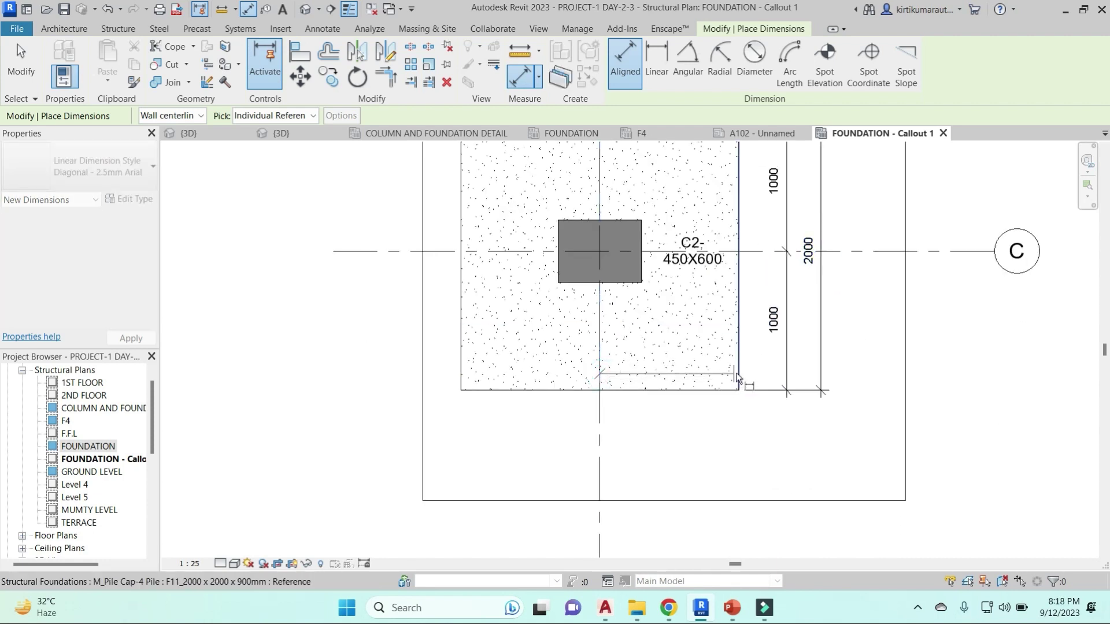
pyautogui.click(464, 382)
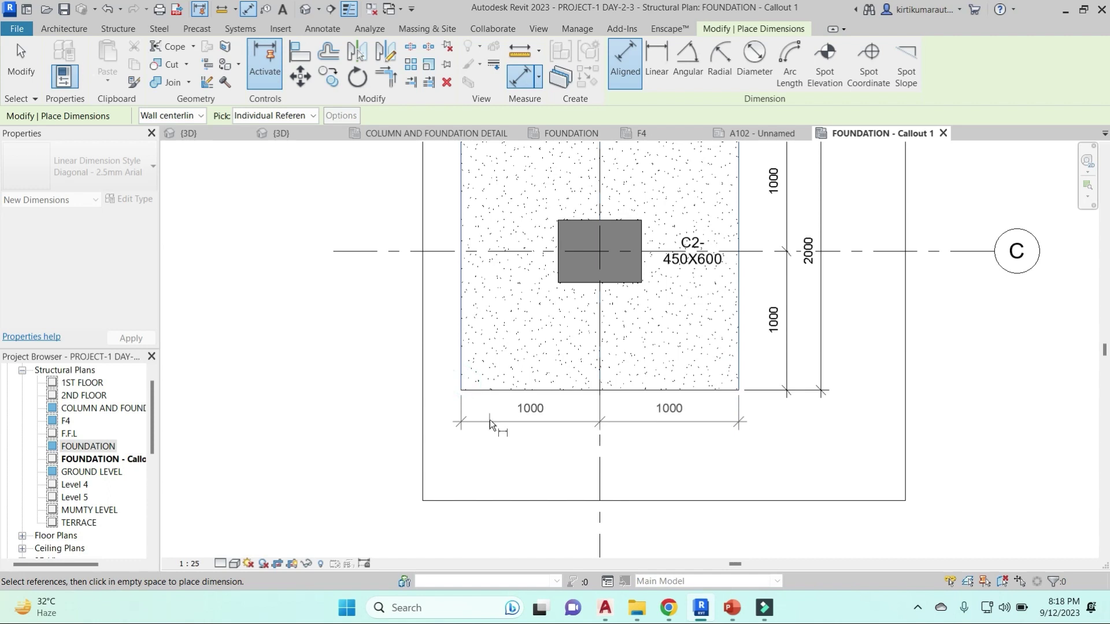
pyautogui.click(489, 422)
pyautogui.click(735, 365)
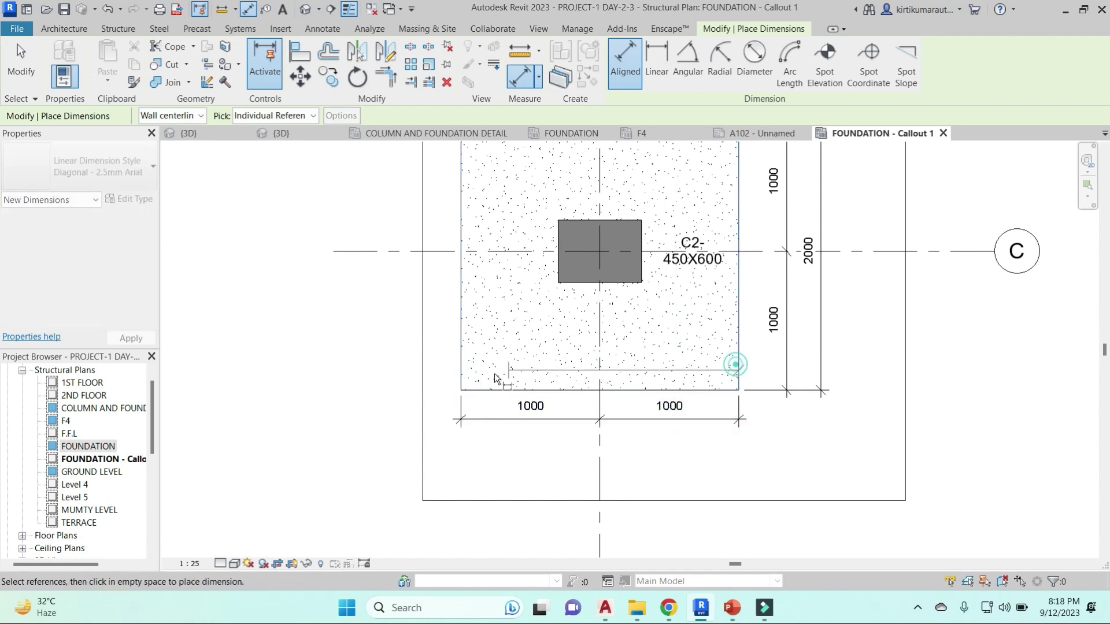
pyautogui.click(463, 379)
pyautogui.click(484, 451)
# Place a vertical dimension chain left of the footing through its lower edge, the column's lower and upper faces, and its upper edge
pyautogui.moveTo(549, 308); pyautogui.dragTo(601, 335, button='middle')
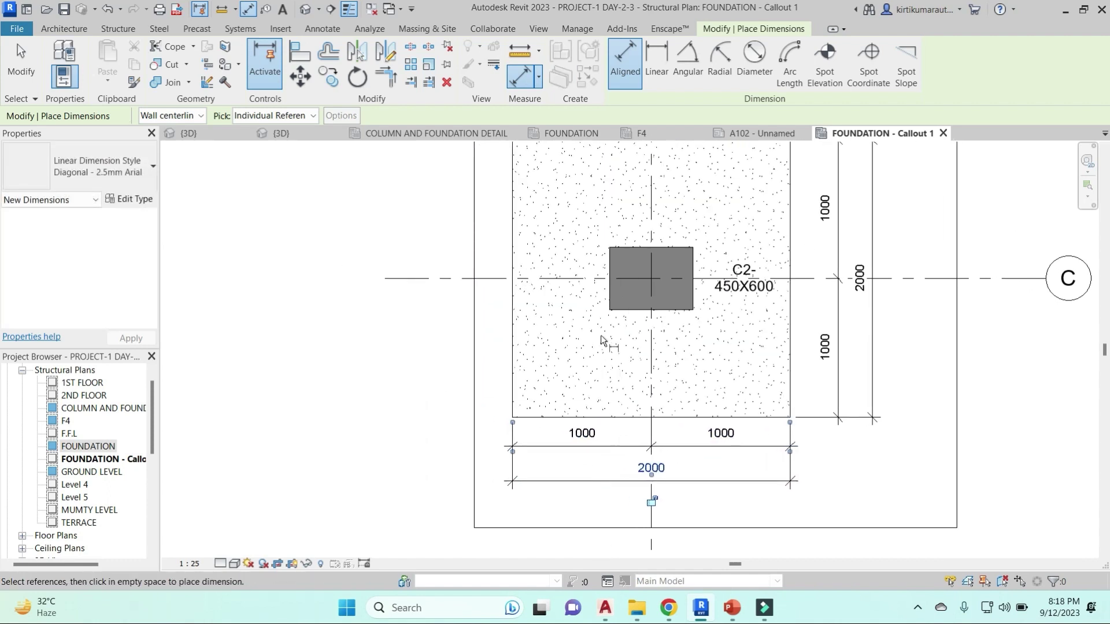
pyautogui.click(630, 316)
pyautogui.click(609, 415)
pyautogui.click(613, 247)
pyautogui.moveTo(610, 267); pyautogui.dragTo(590, 367, button='middle')
pyautogui.click(576, 241)
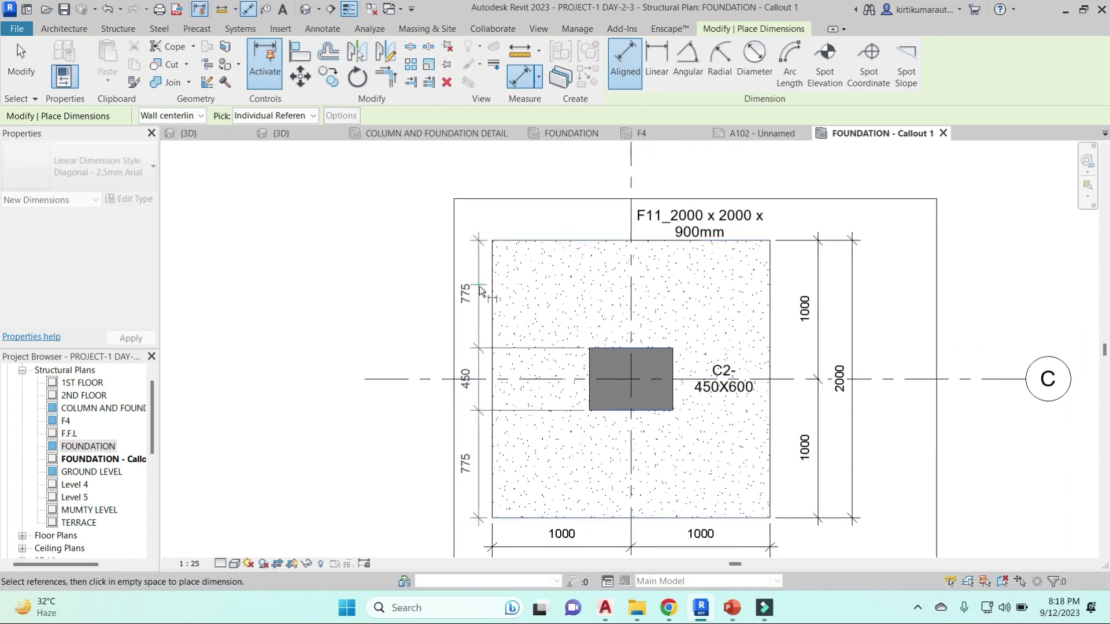
pyautogui.click(480, 290)
# Place a horizontal dimension chain above the column through the footing's left edge, both column side faces and the footing's right edge
pyautogui.click(589, 364)
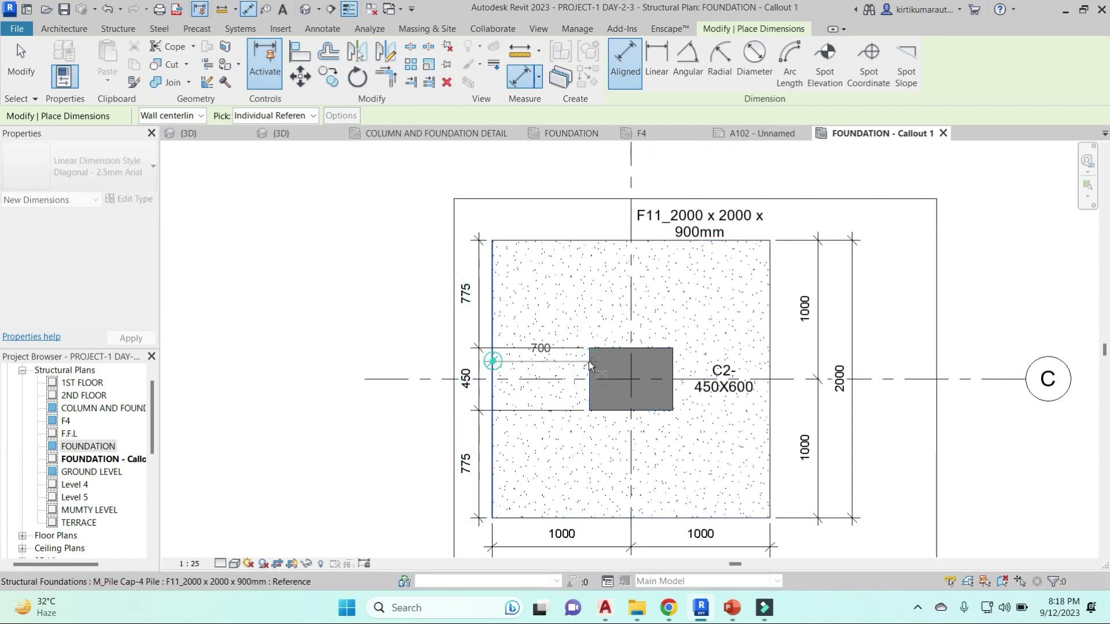
pyautogui.click(671, 362)
pyautogui.click(769, 344)
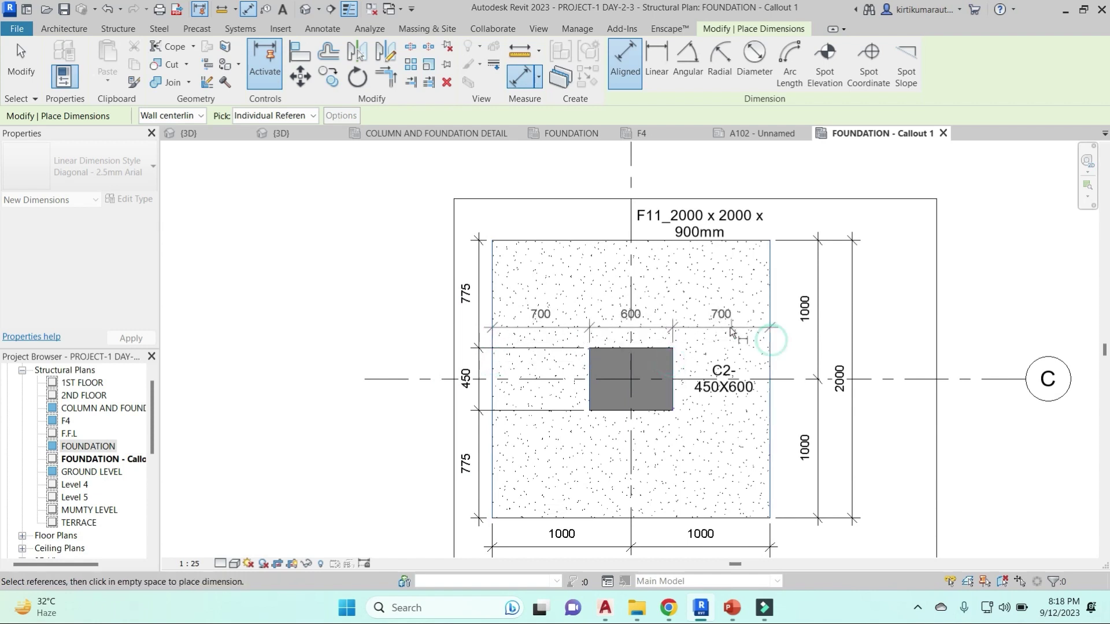
pyautogui.click(689, 305)
pyautogui.press('Escape')
pyautogui.press('Escape')
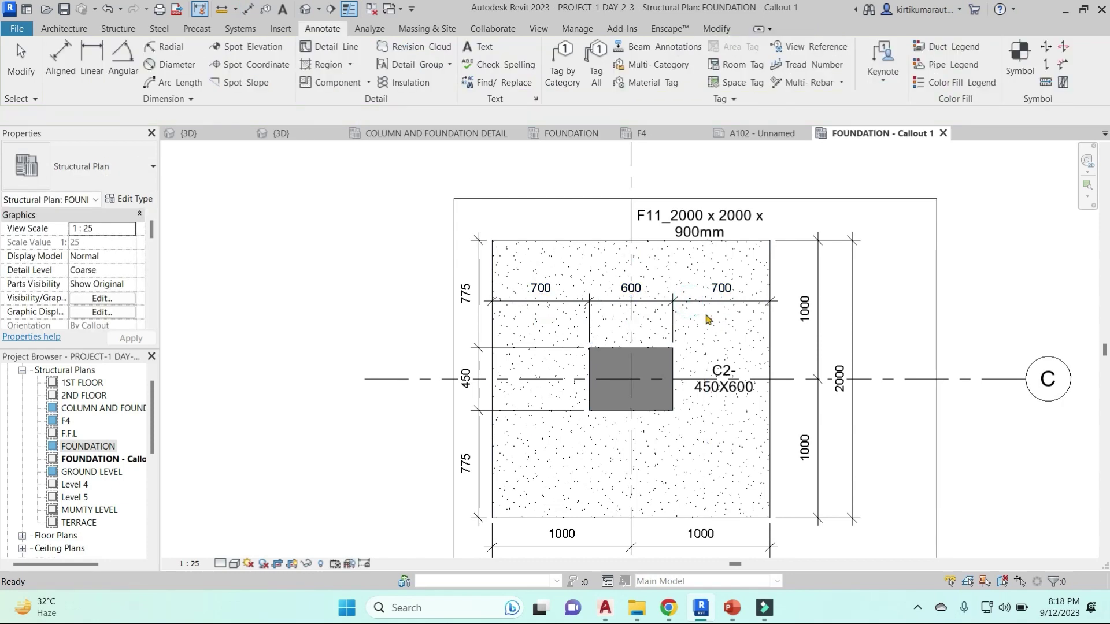
# Move the horizontal column dimension chain above the footing, and shift the F11 footing tag to its upper-right corner with an adjusted leader
pyautogui.click(751, 298)
pyautogui.moveTo(752, 298)
pyautogui.mouseDown()
pyautogui.moveTo(752, 451)
pyautogui.moveTo(748, 219)
pyautogui.moveTo(702, 302)
pyautogui.moveTo(642, 284)
pyautogui.moveTo(816, 286)
pyautogui.moveTo(838, 228)
pyautogui.moveTo(849, 240)
pyautogui.mouseUp()
pyautogui.press('Escape')
pyautogui.click(700, 236)
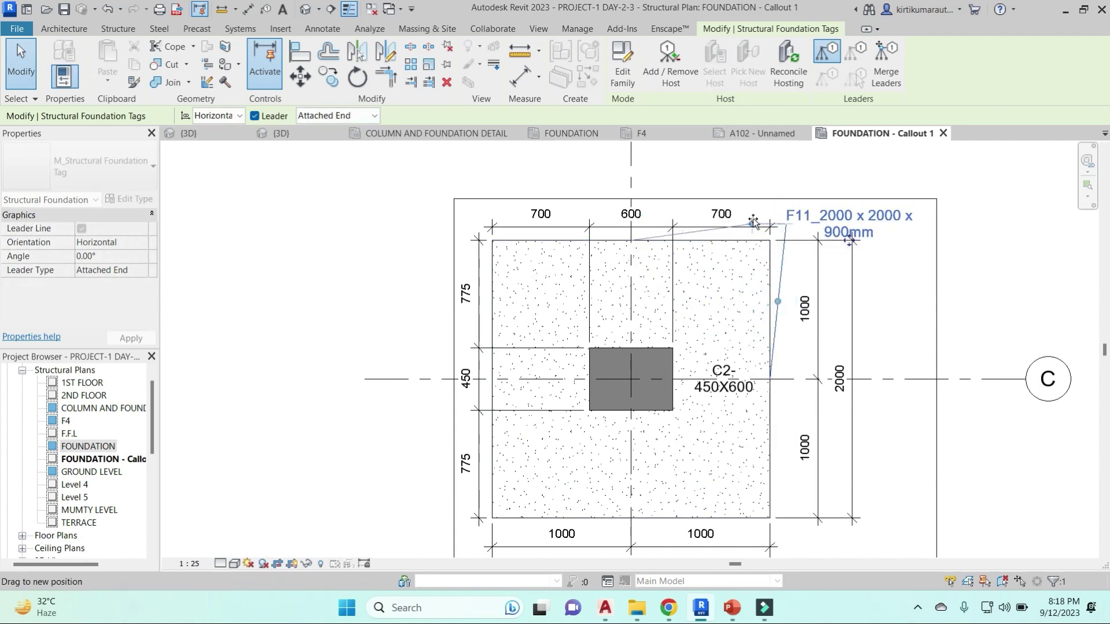
pyautogui.moveTo(754, 226); pyautogui.dragTo(753, 224)
pyautogui.press('Escape')
# Shorten the lower end of grid 5 and the left end of grid C towards the callout's crop boundary
pyautogui.scroll(5, 805, 222)
pyautogui.scroll(-7, 846, 232)
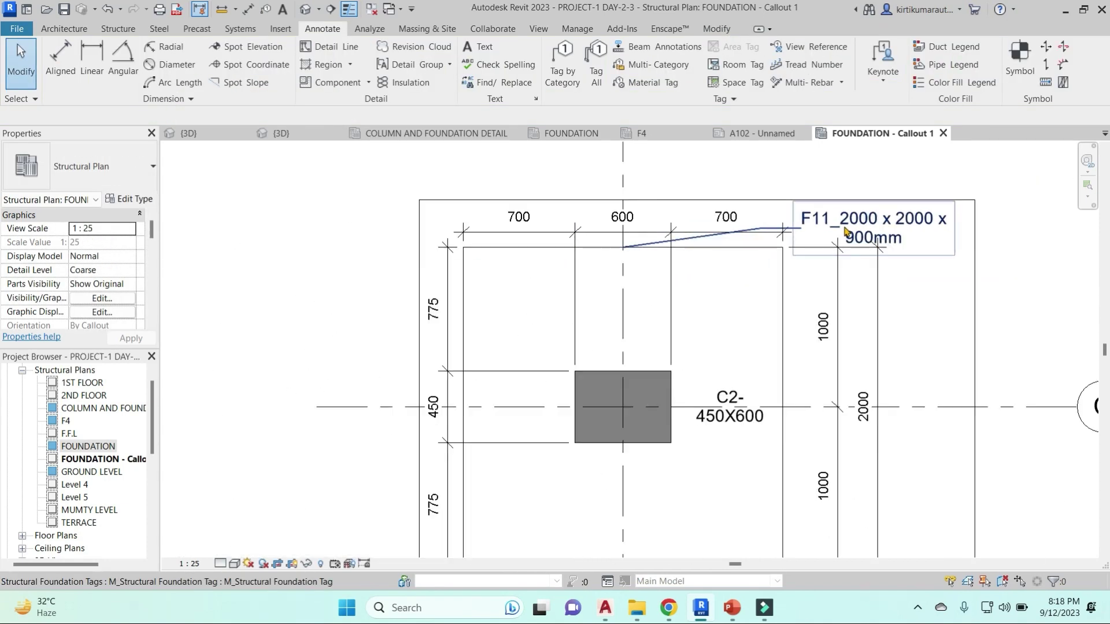
pyautogui.scroll(-3, 681, 352)
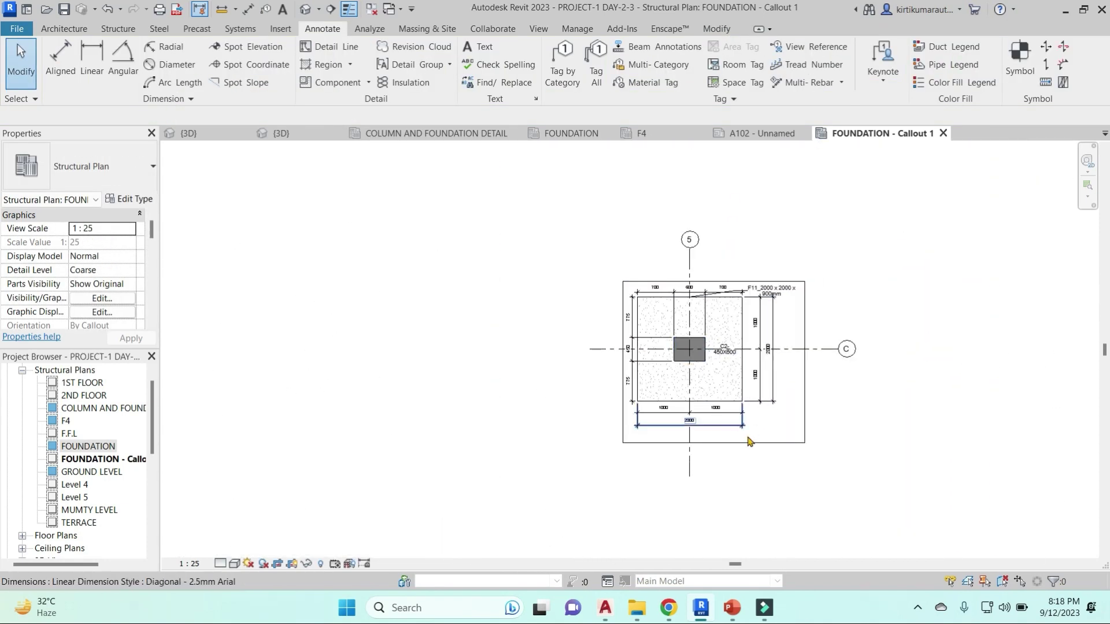
pyautogui.click(688, 469)
pyautogui.click(596, 349)
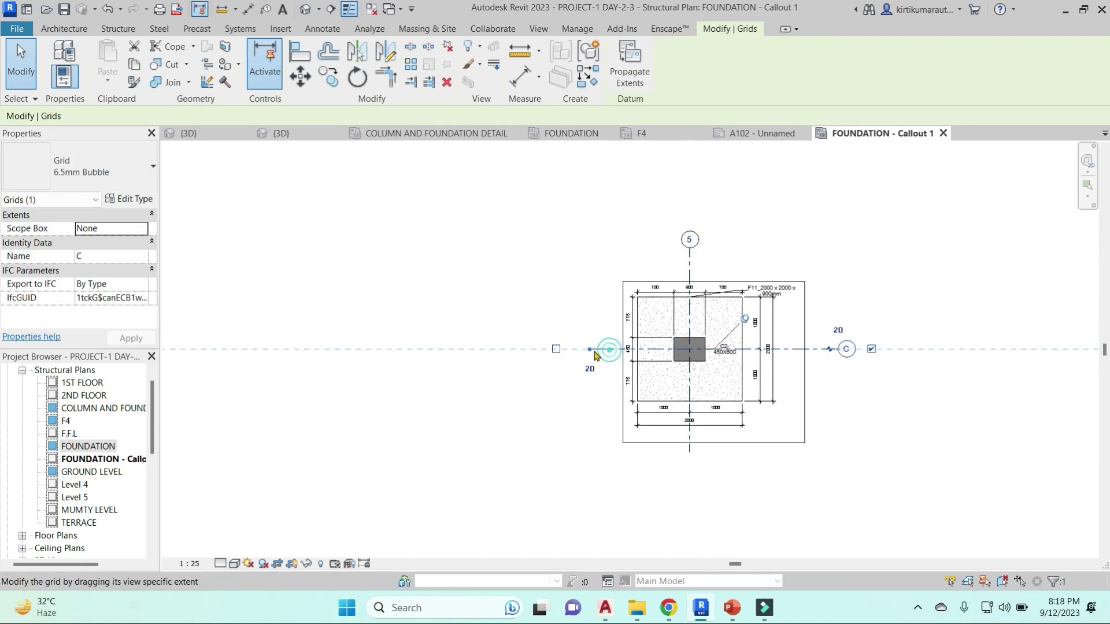
pyautogui.click(565, 344)
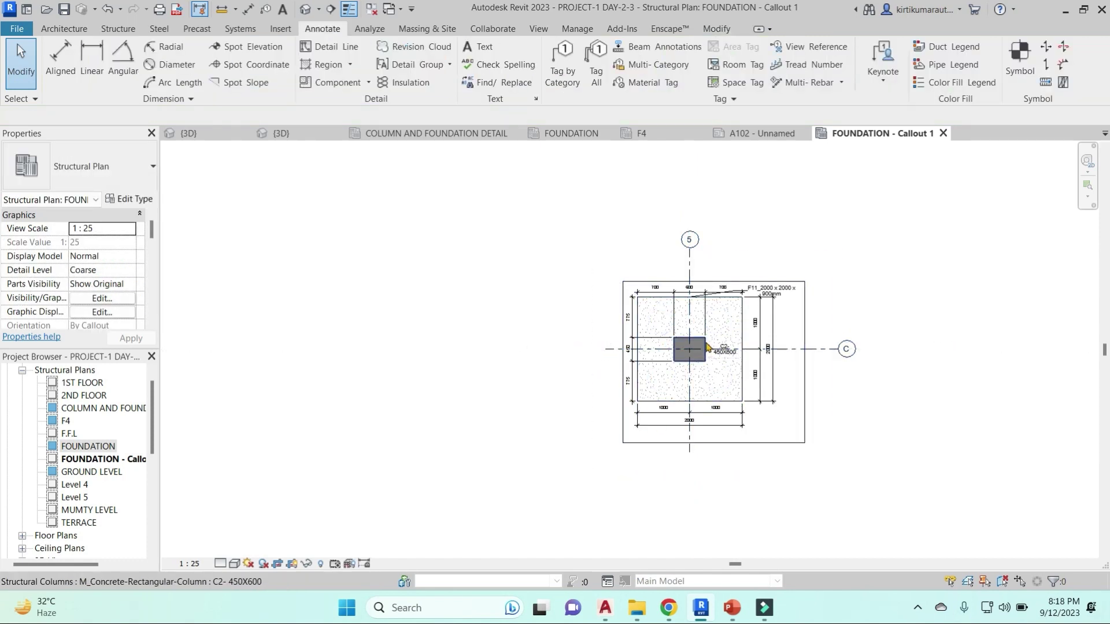
# Return to the FOUNDATION structural plan with the new callout at grids 5 and C in view
pyautogui.scroll(-2, 70, 445)
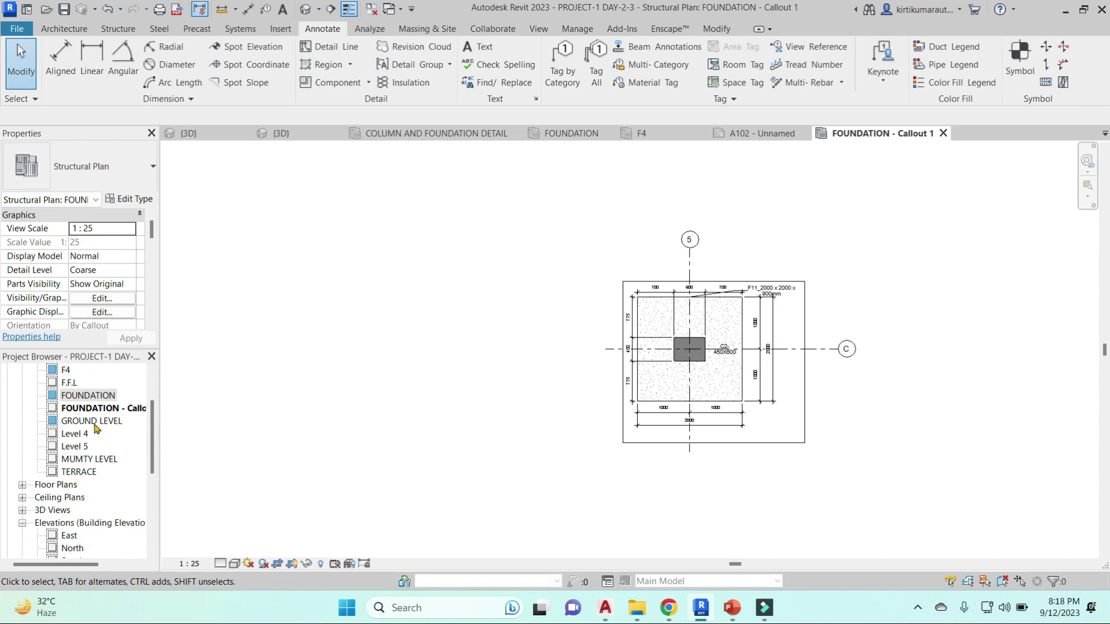
pyautogui.doubleClick(97, 397)
pyautogui.scroll(-5, 550, 377)
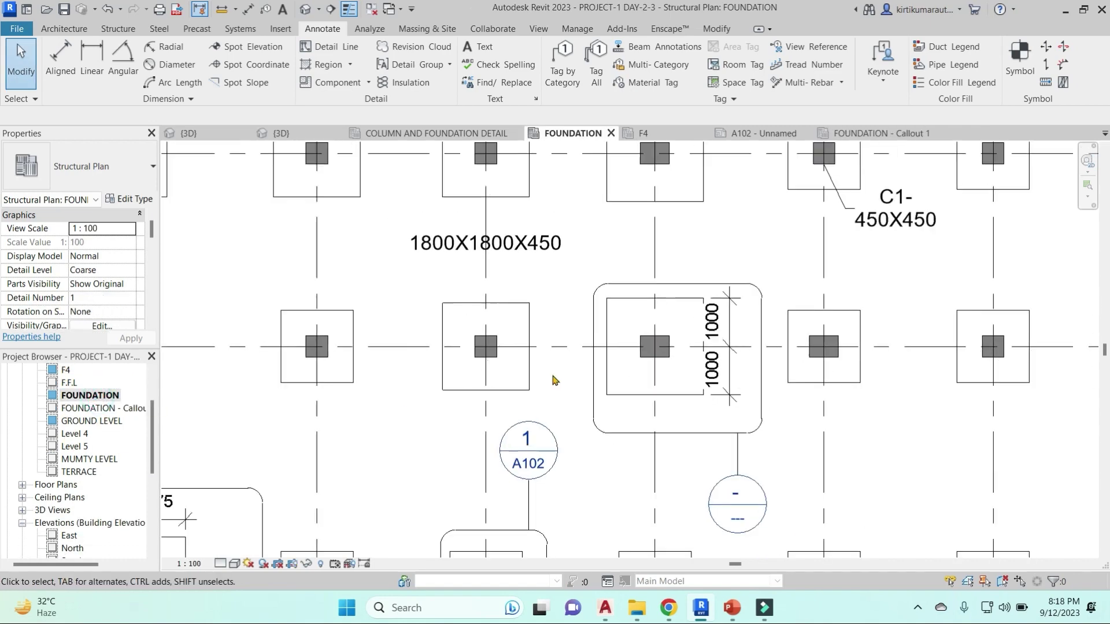
# Open the East building elevation showing the upper-floor columns and beams
pyautogui.scroll(2, 417, 416)
pyautogui.moveTo(526, 462); pyautogui.dragTo(527, 366, button='middle')
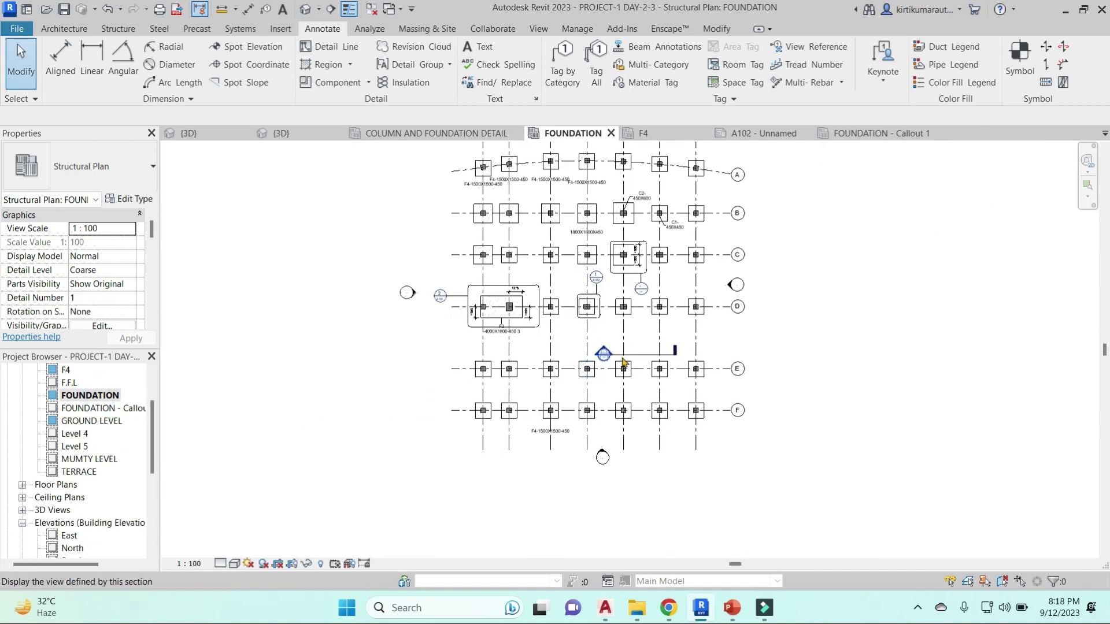
pyautogui.scroll(-2, 73, 484)
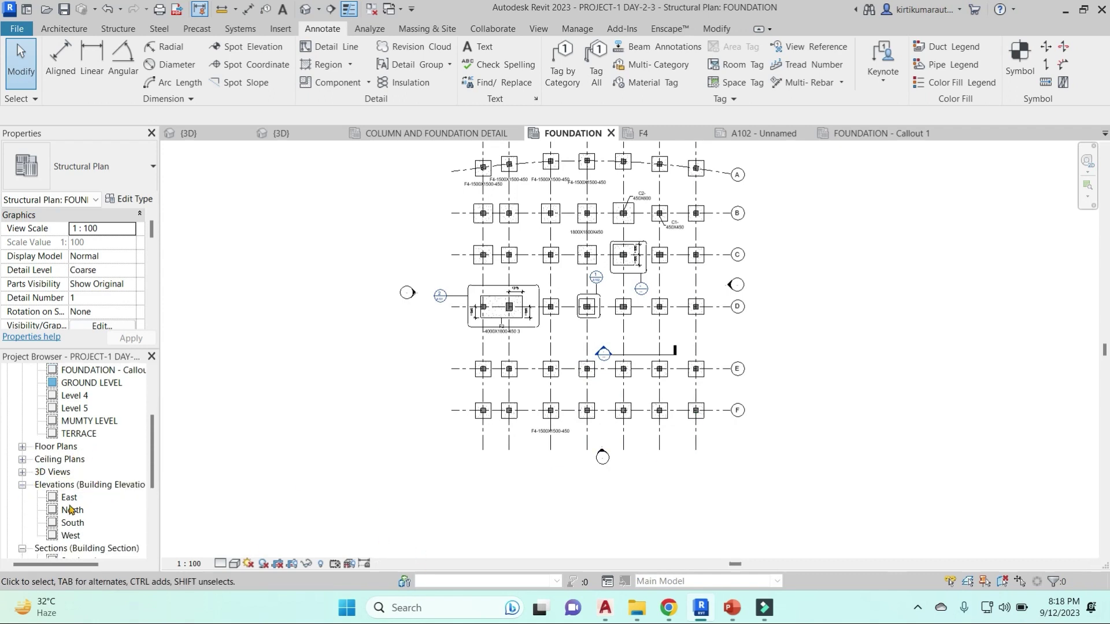
pyautogui.doubleClick(69, 500)
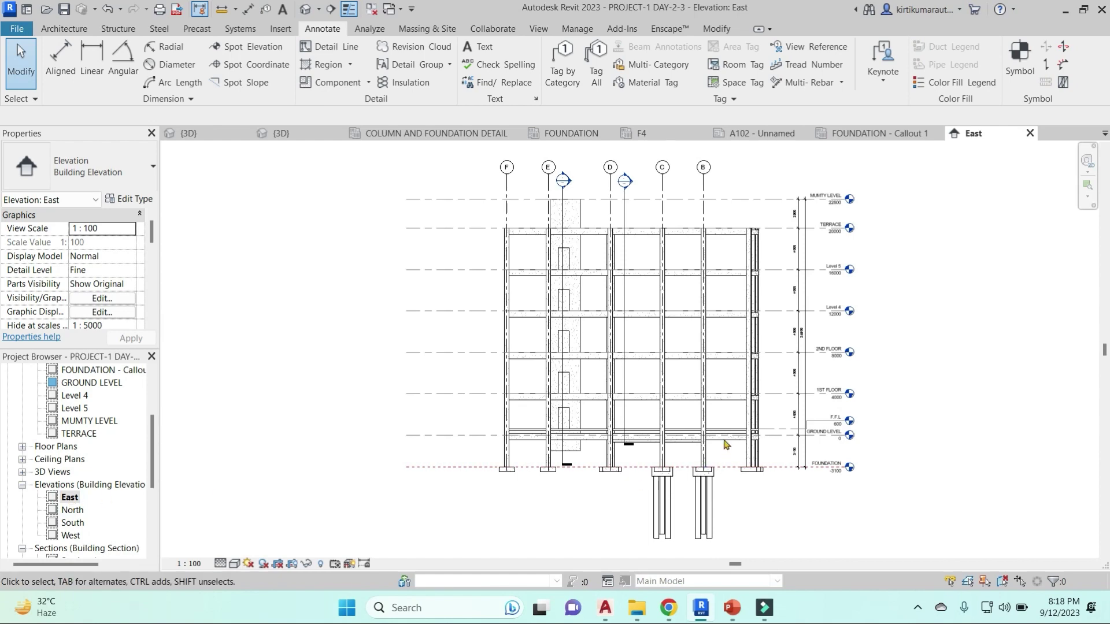
pyautogui.moveTo(616, 407); pyautogui.dragTo(657, 397, button='middle')
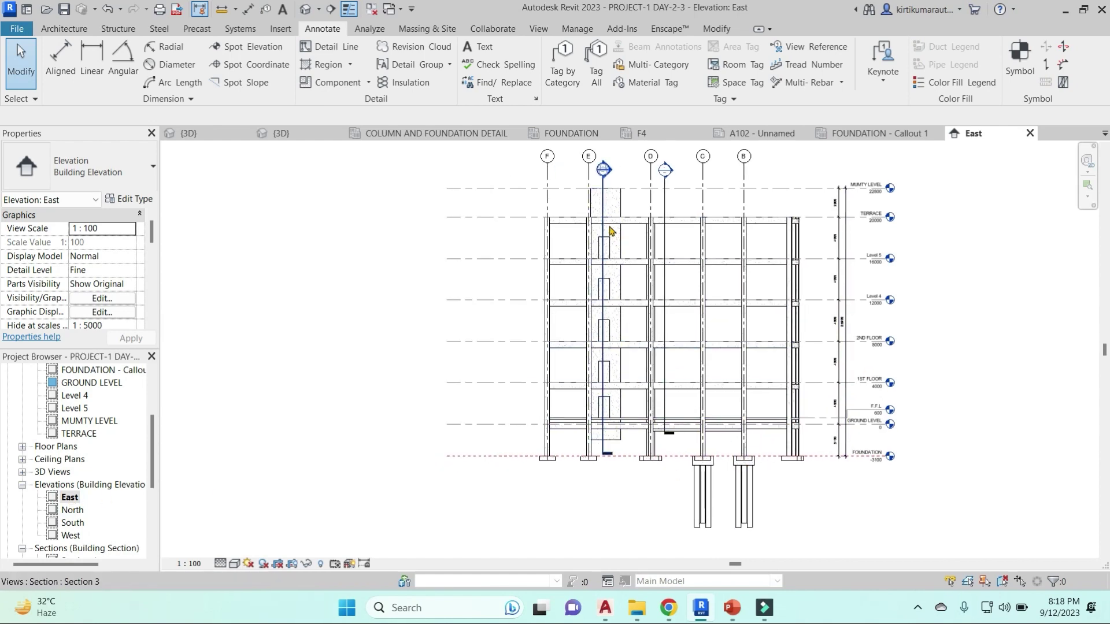
pyautogui.scroll(3, 610, 231)
pyautogui.scroll(-2, 618, 276)
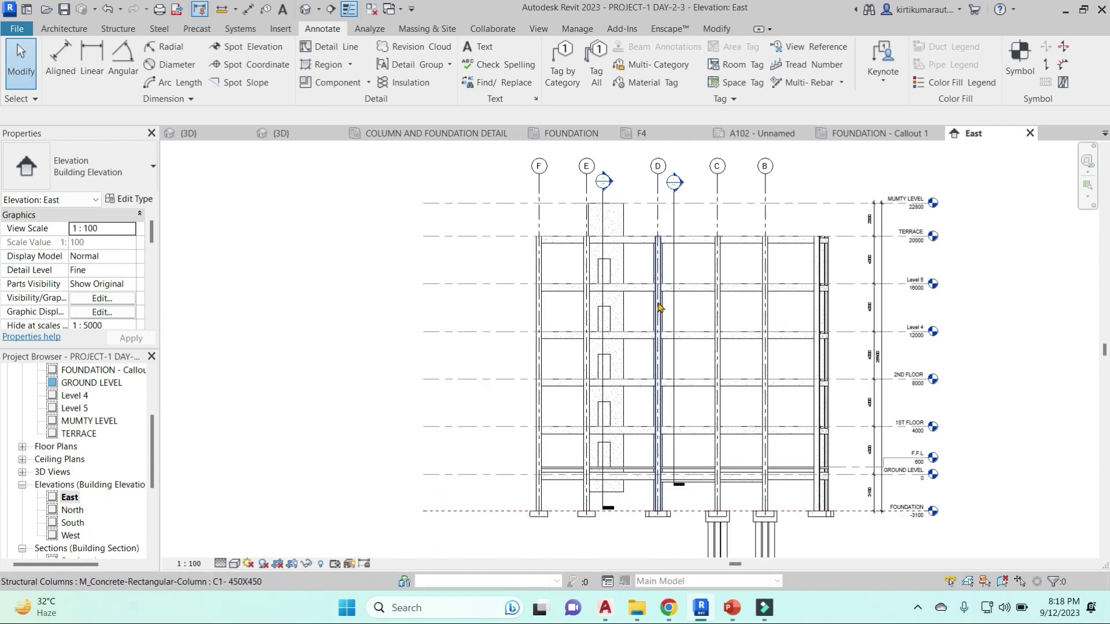
pyautogui.scroll(5, 705, 298)
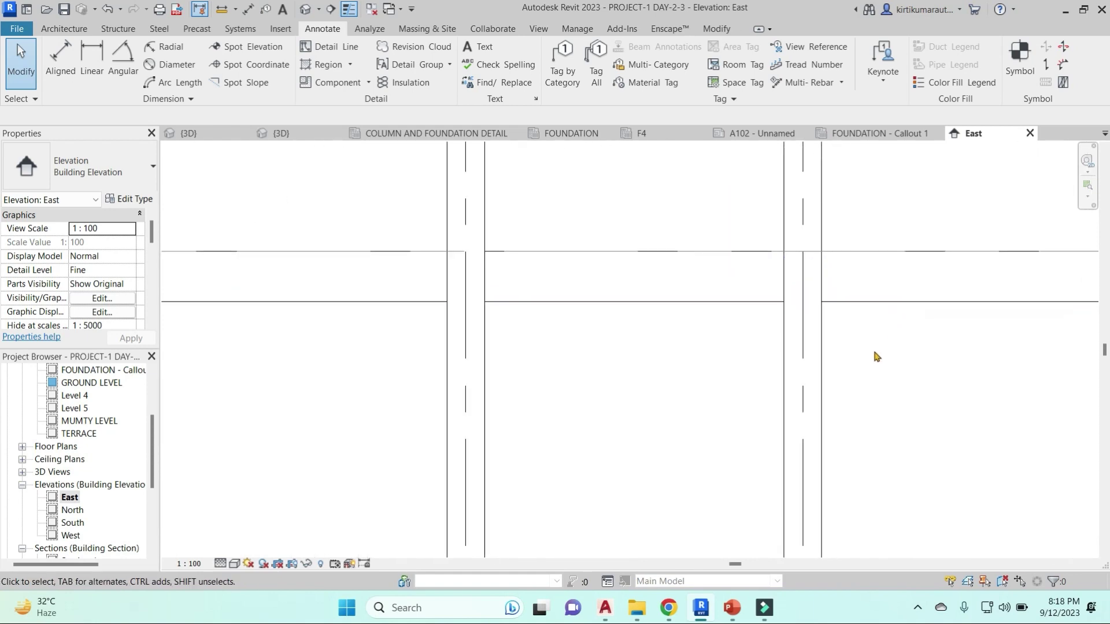
pyautogui.scroll(-3, 860, 365)
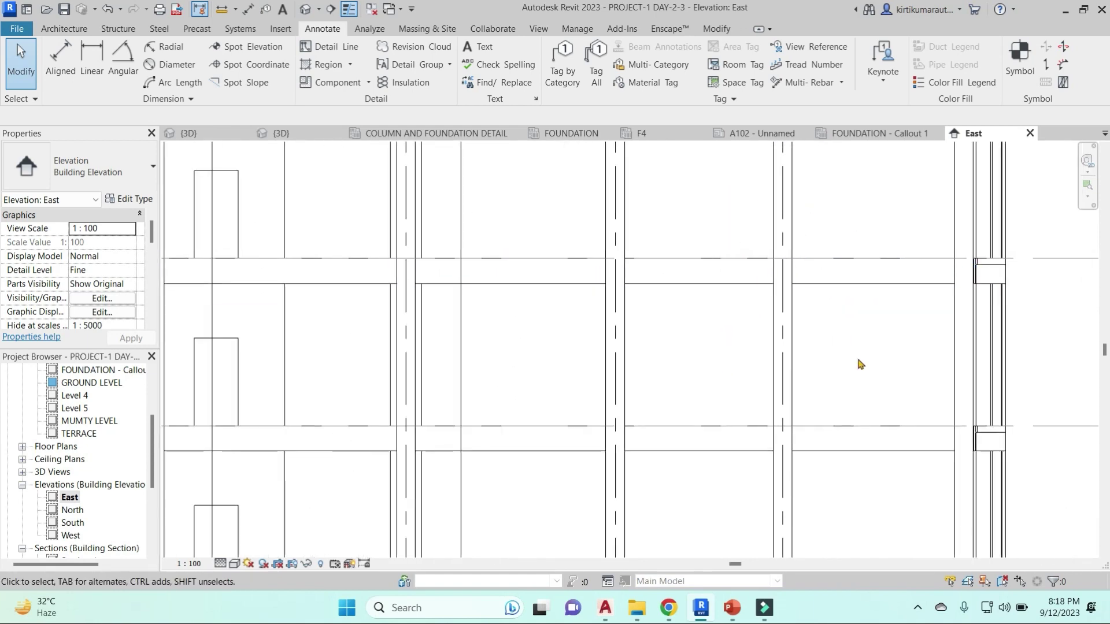
pyautogui.scroll(-2, 795, 362)
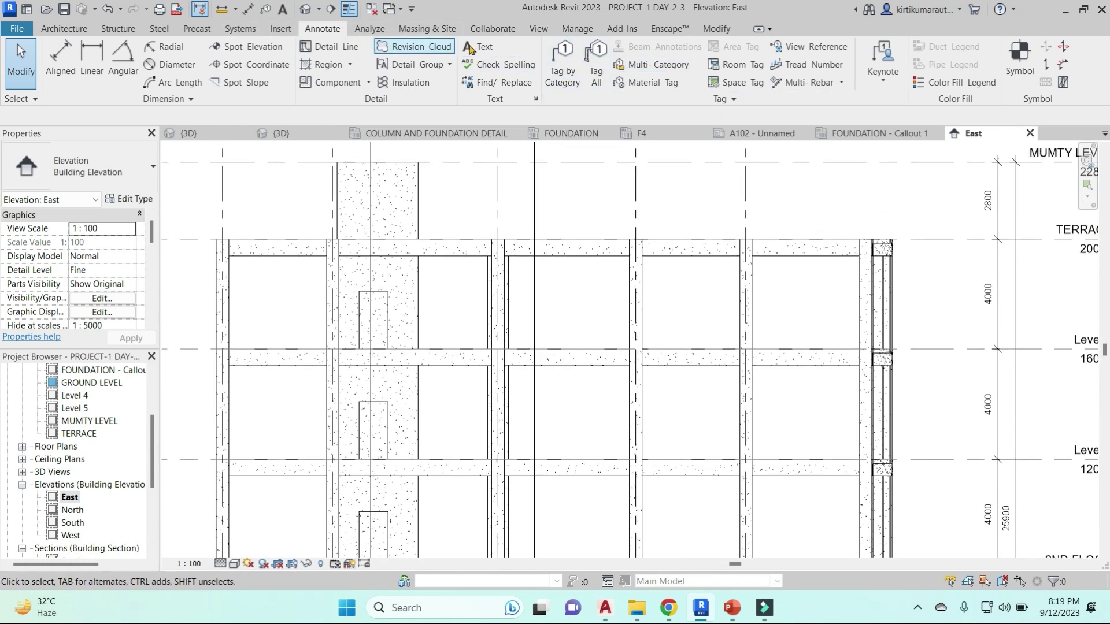
# Create a rectangular callout around the beam-column joint at grid B and Level 5 in the East elevation
pyautogui.click(538, 29)
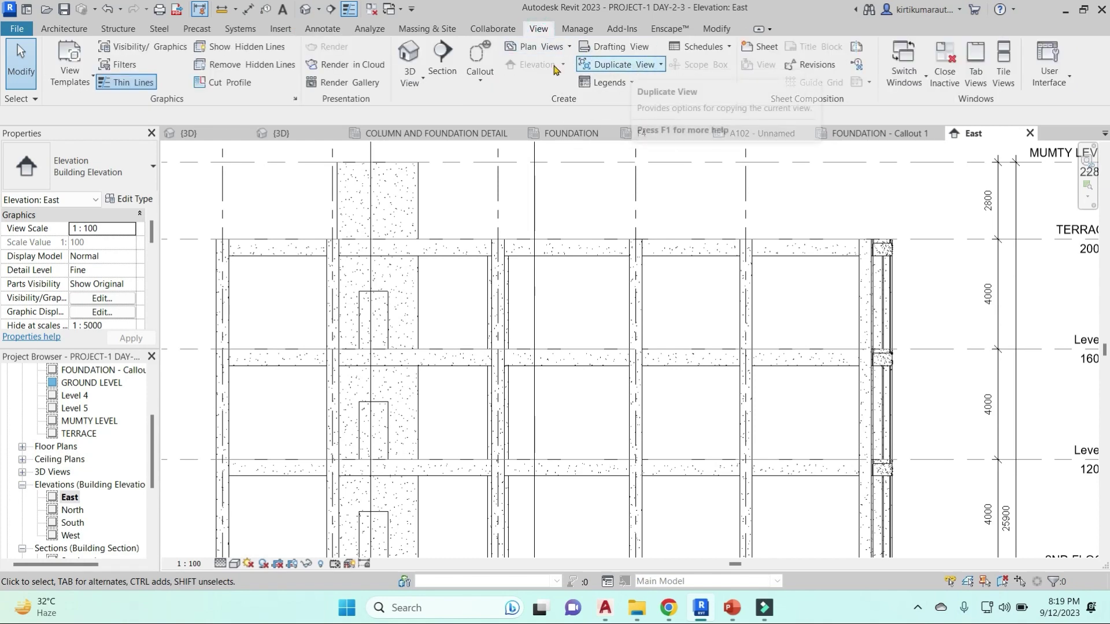
pyautogui.click(480, 72)
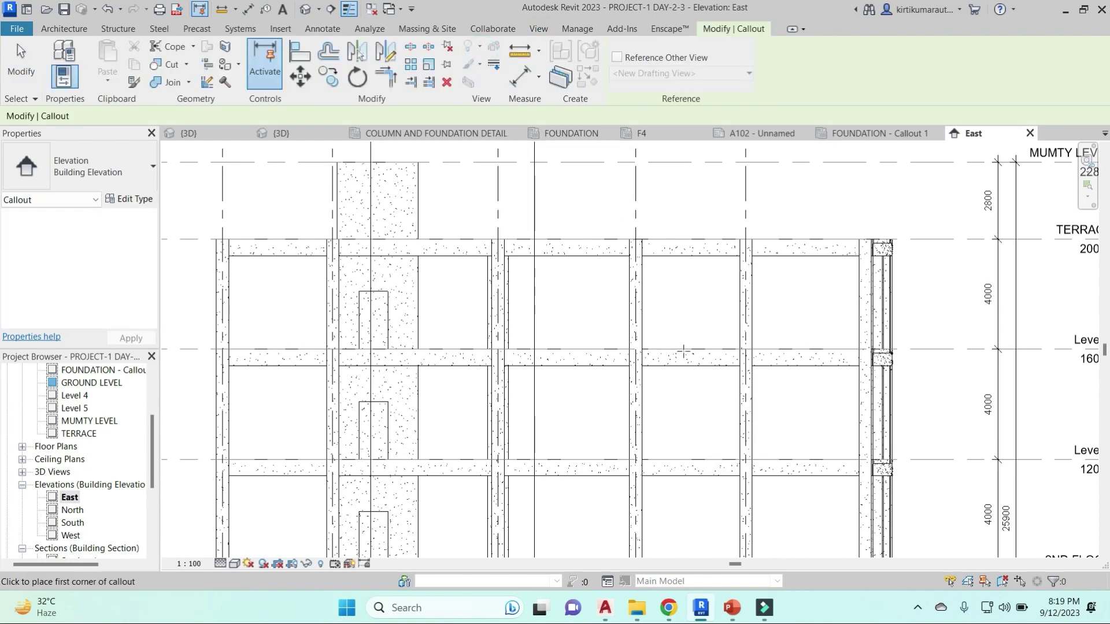
pyautogui.scroll(-1, 684, 351)
pyautogui.scroll(3, 580, 294)
pyautogui.click(620, 291)
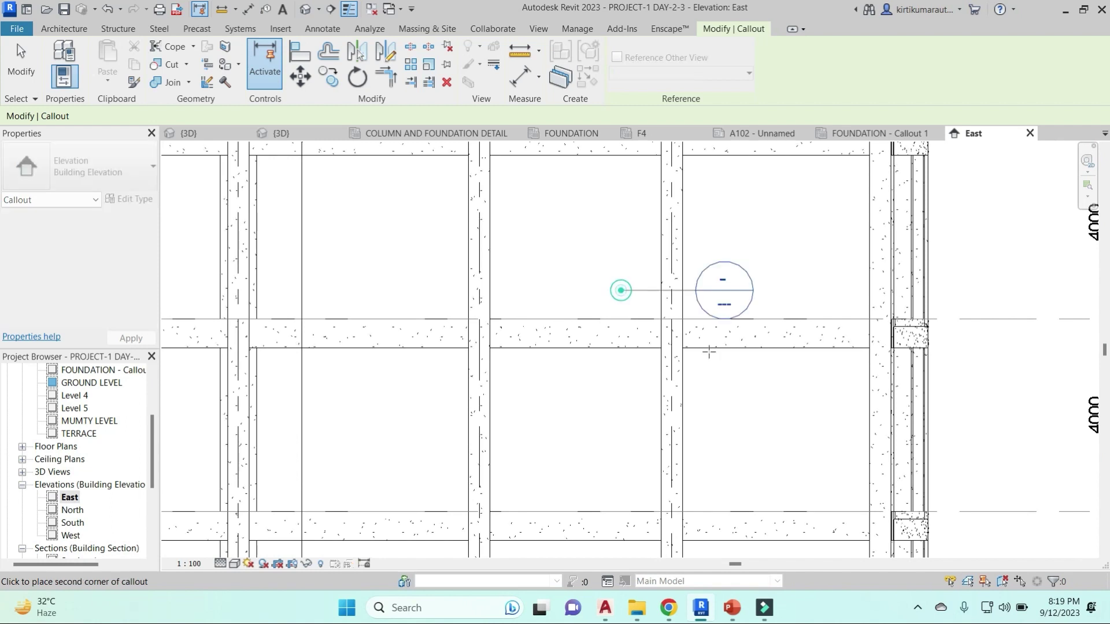
pyautogui.click(737, 397)
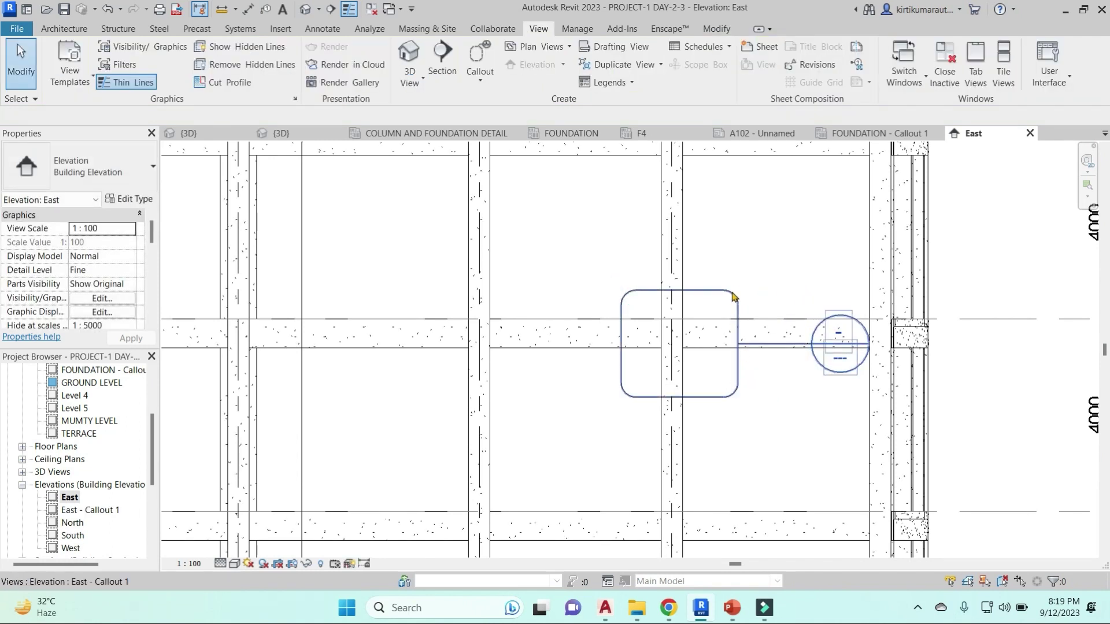
# Move the joint callout's head above its boundary, leaving the callout's profile edit finished
pyautogui.click(737, 375)
pyautogui.moveTo(780, 346); pyautogui.dragTo(712, 231)
pyautogui.doubleClick(715, 206)
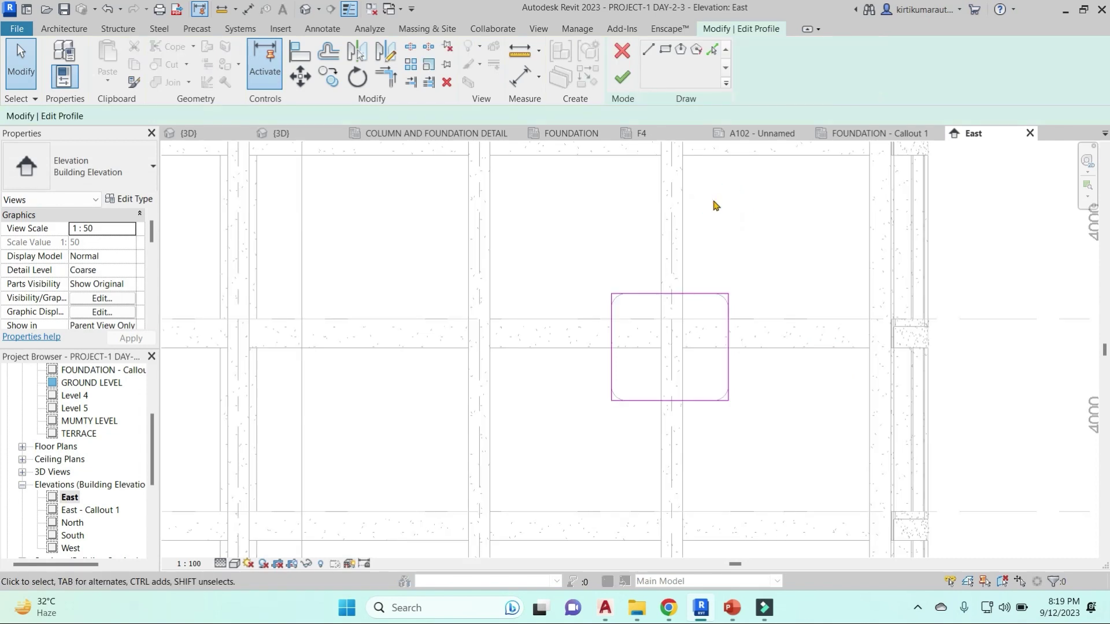
pyautogui.click(622, 77)
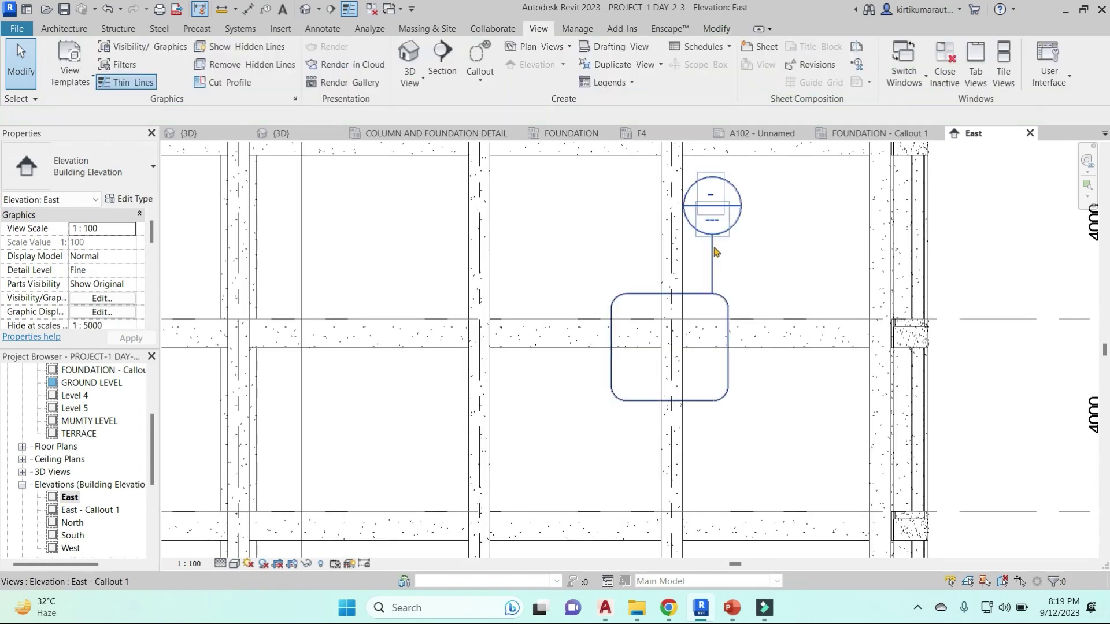
# Open the new joint callout's view and set its detail level to Fine and its scale to 1:25
pyautogui.rightClick(715, 252)
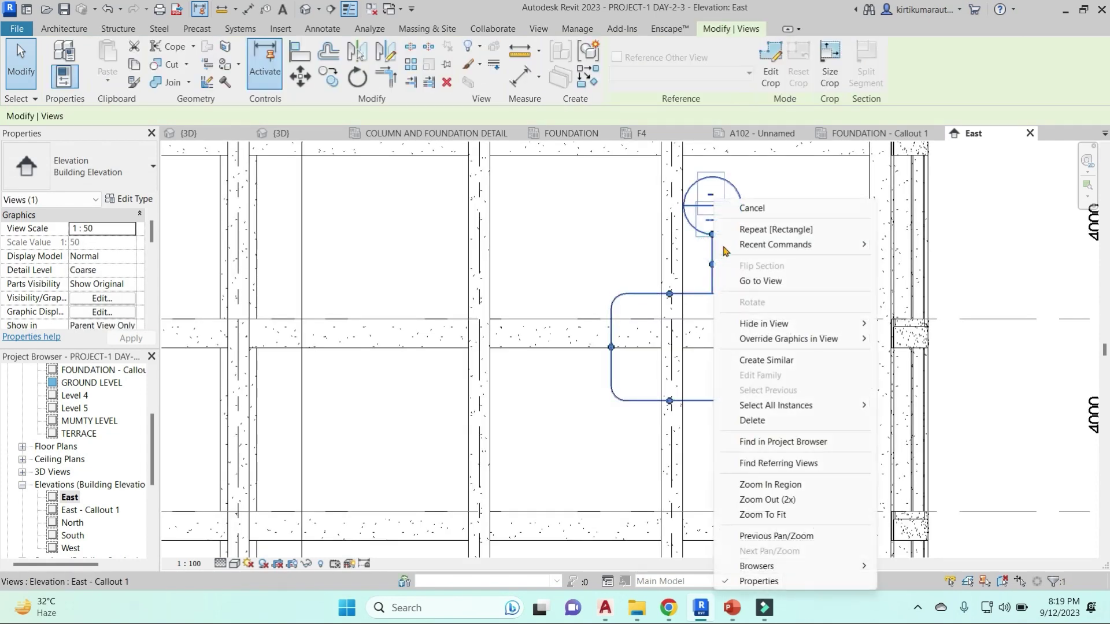
pyautogui.click(768, 284)
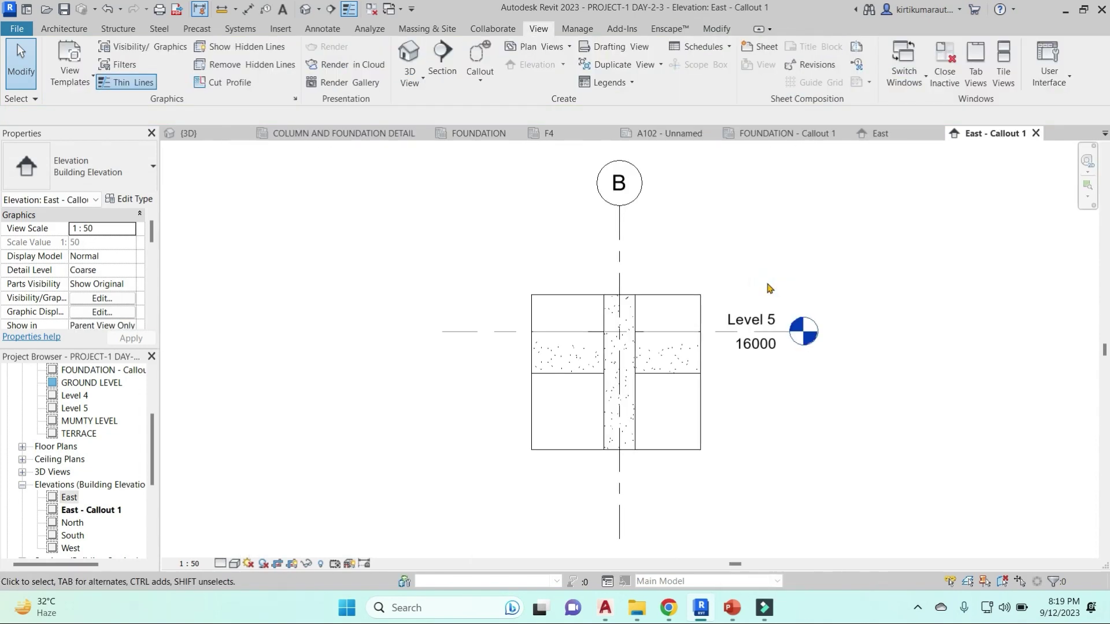
pyautogui.click(220, 564)
pyautogui.click(237, 547)
pyautogui.click(189, 564)
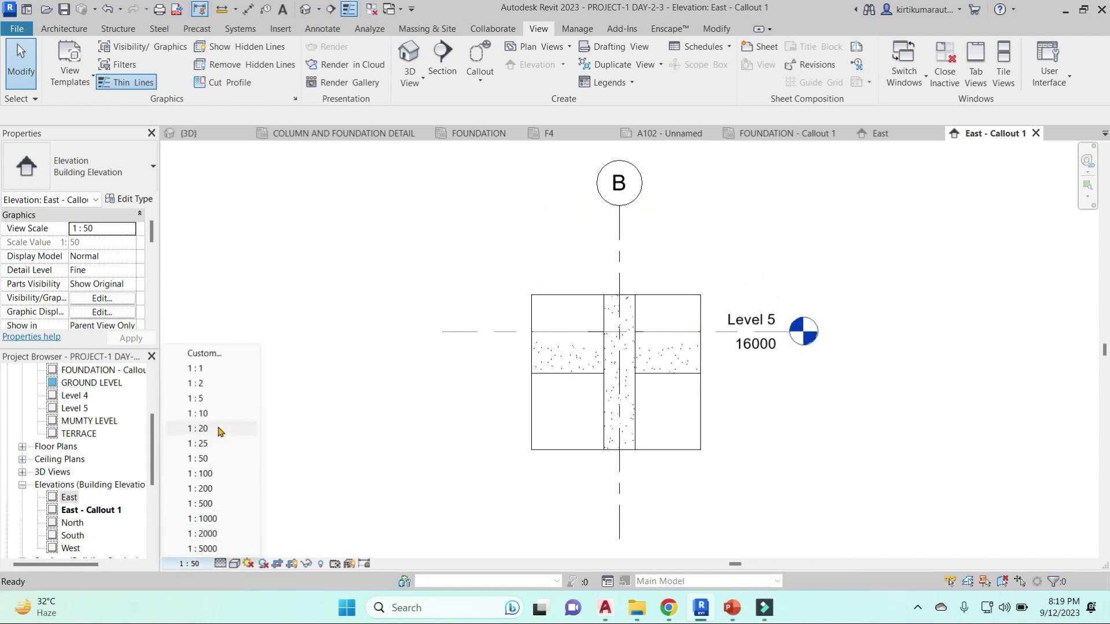
pyautogui.click(199, 444)
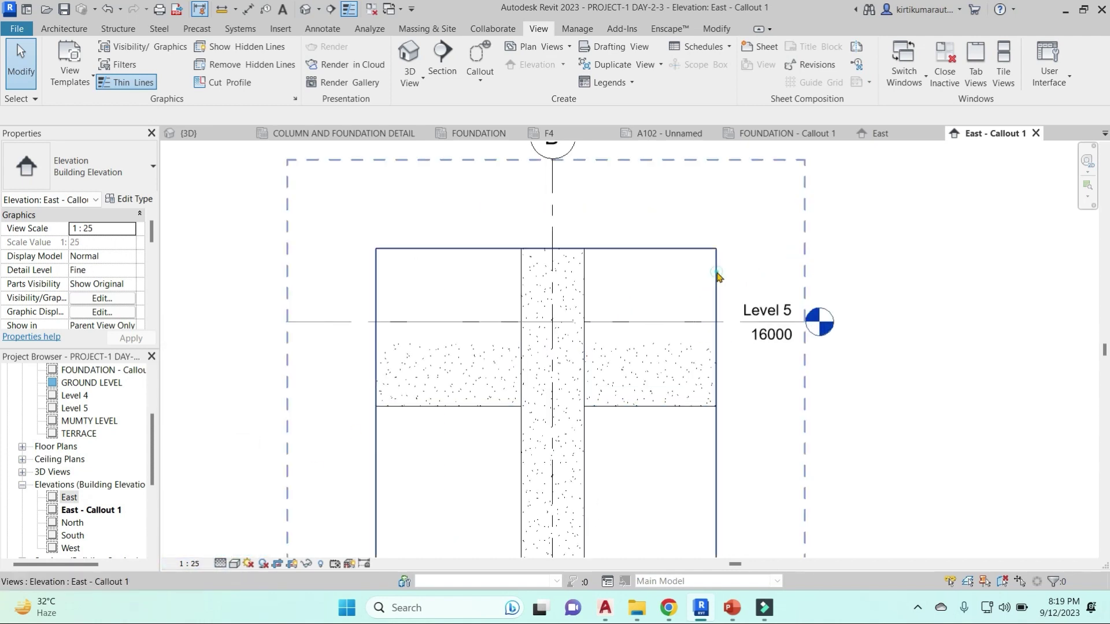
# Extend the lower edge of the callout's crop boundary slightly further down the column
pyautogui.click(546, 250)
pyautogui.scroll(-3, 575, 238)
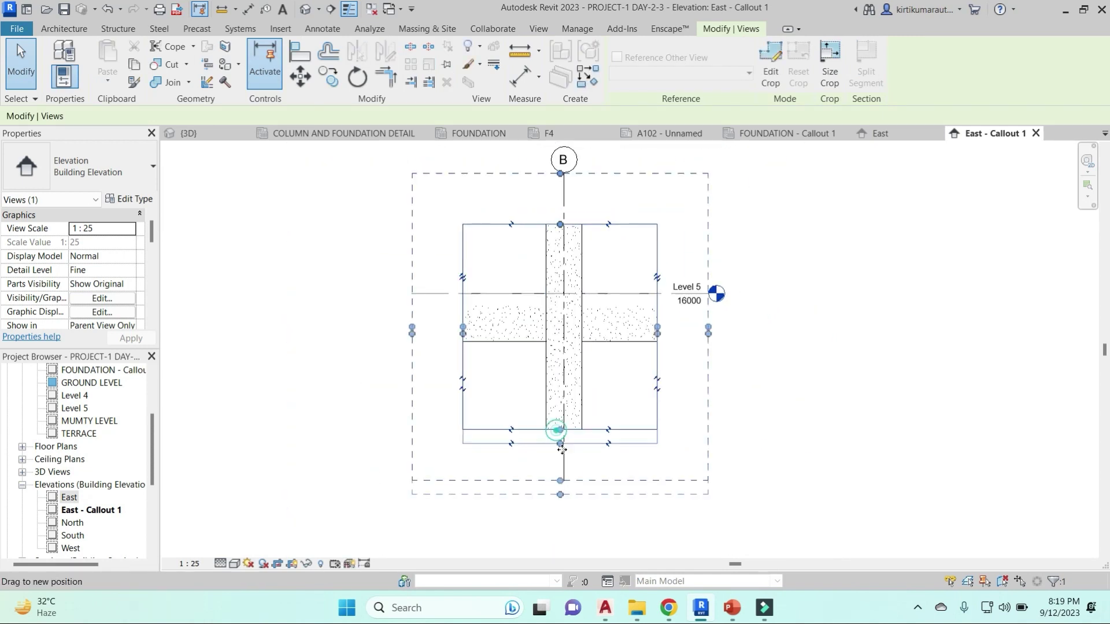
pyautogui.scroll(3, 600, 389)
pyautogui.moveTo(599, 388); pyautogui.dragTo(667, 382, button='middle')
pyautogui.press('Escape')
pyautogui.press('d')
pyautogui.press('i')
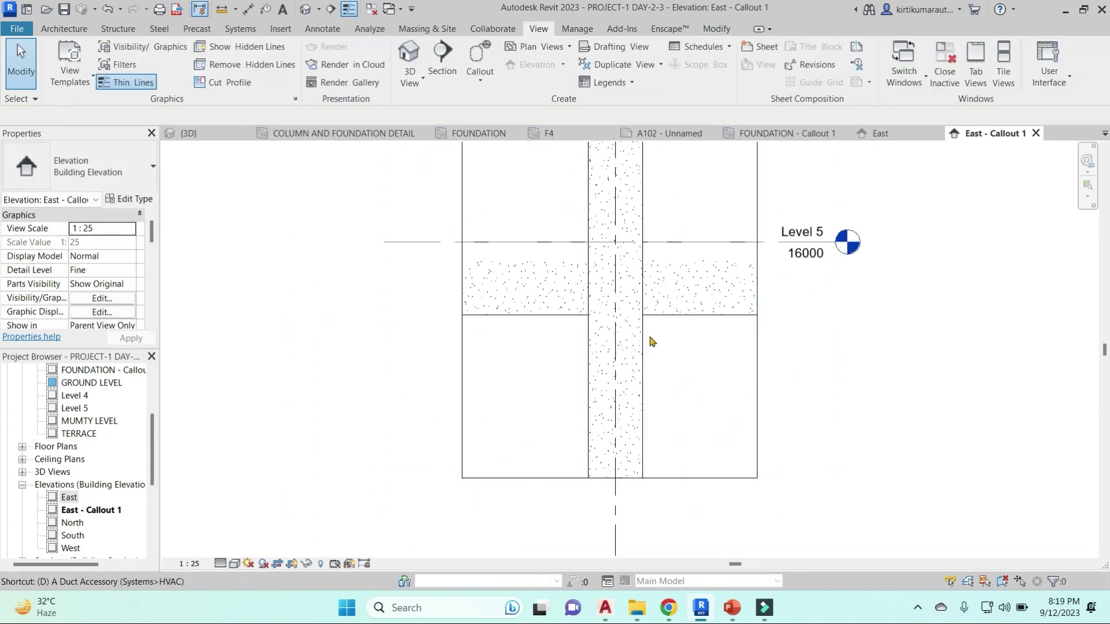
pyautogui.scroll(-2, 706, 327)
pyautogui.click(719, 268)
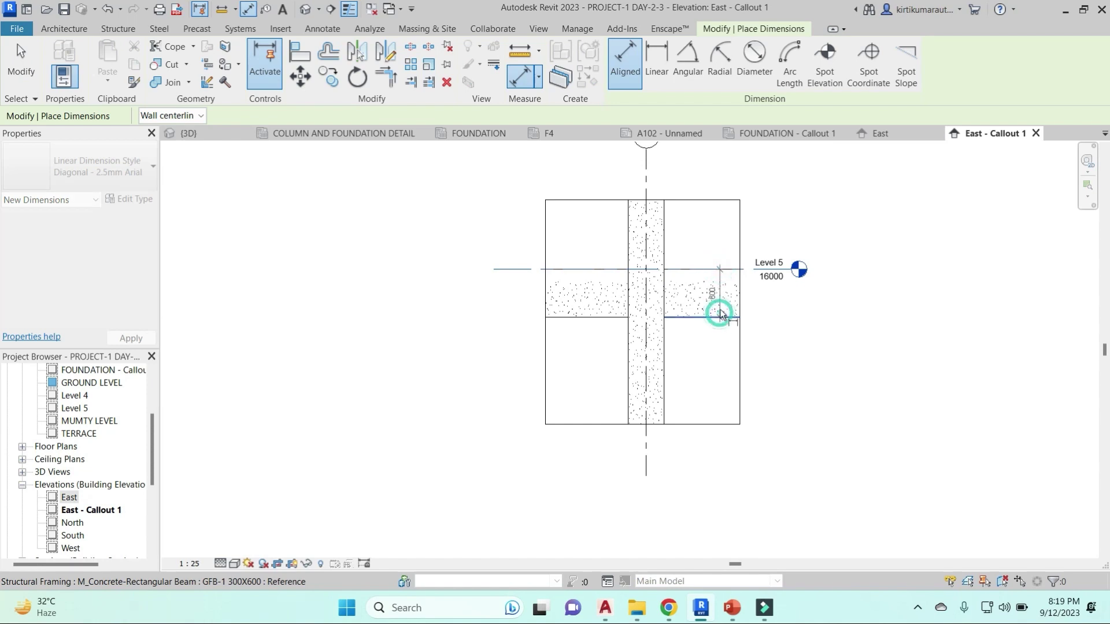
pyautogui.press('Escape')
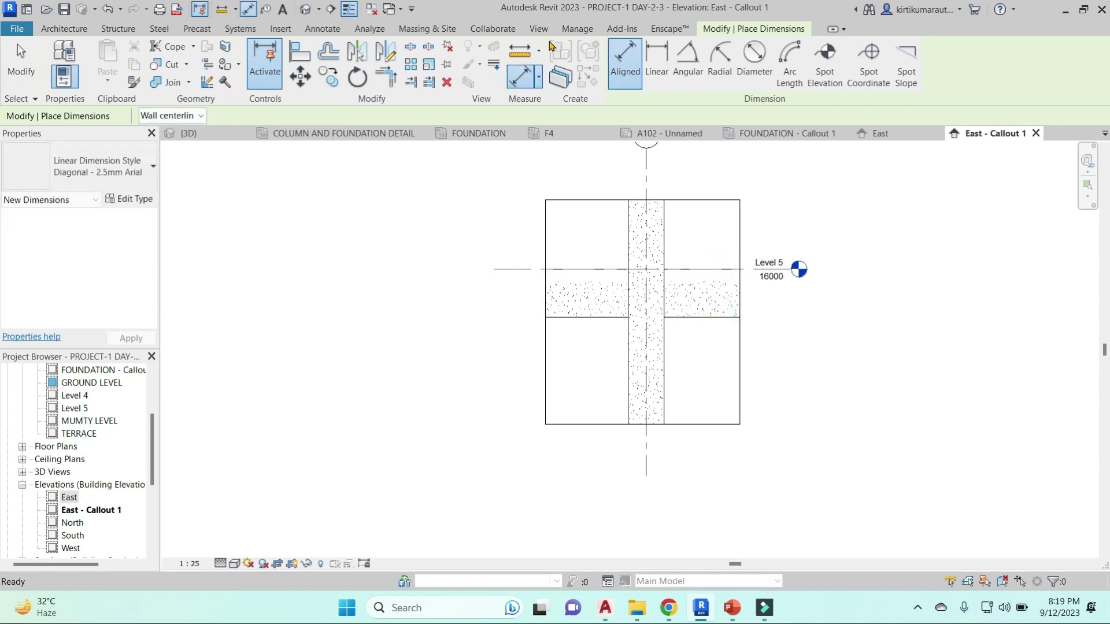
# Add the text note "RCC COLUMN" with a two-segment leader pointing to the column above Level 5
pyautogui.click(323, 29)
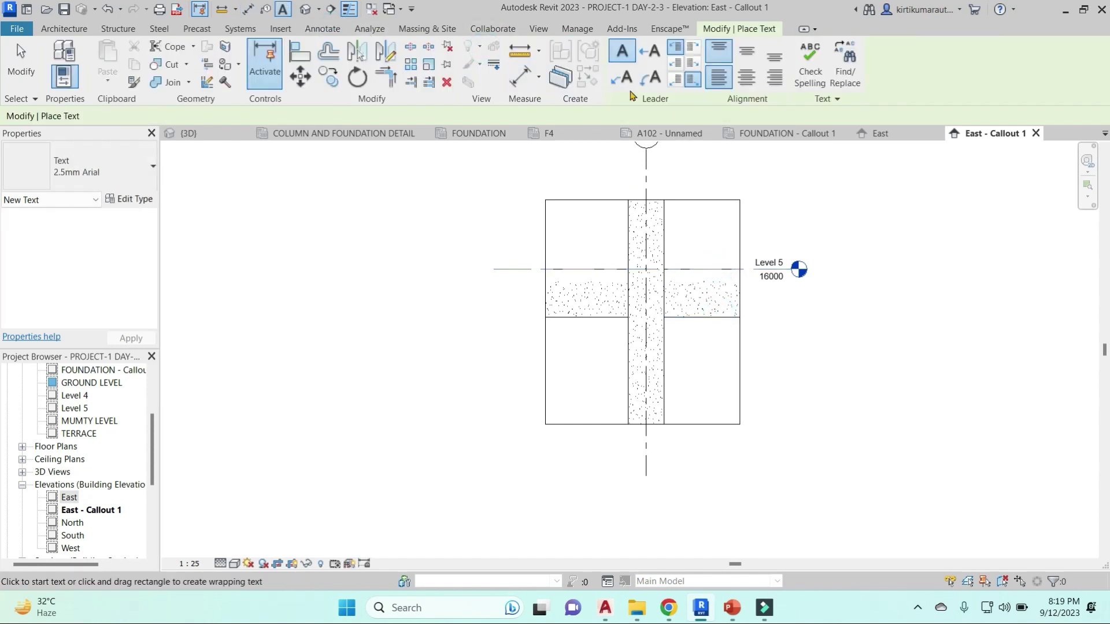
pyautogui.click(622, 77)
pyautogui.scroll(3, 645, 202)
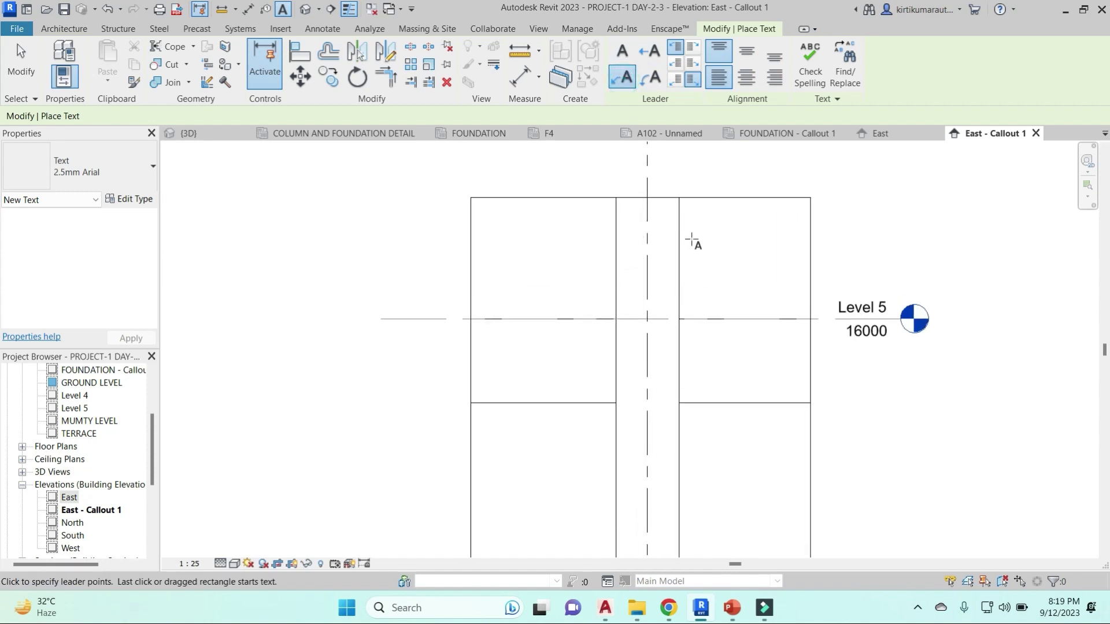
pyautogui.click(727, 233)
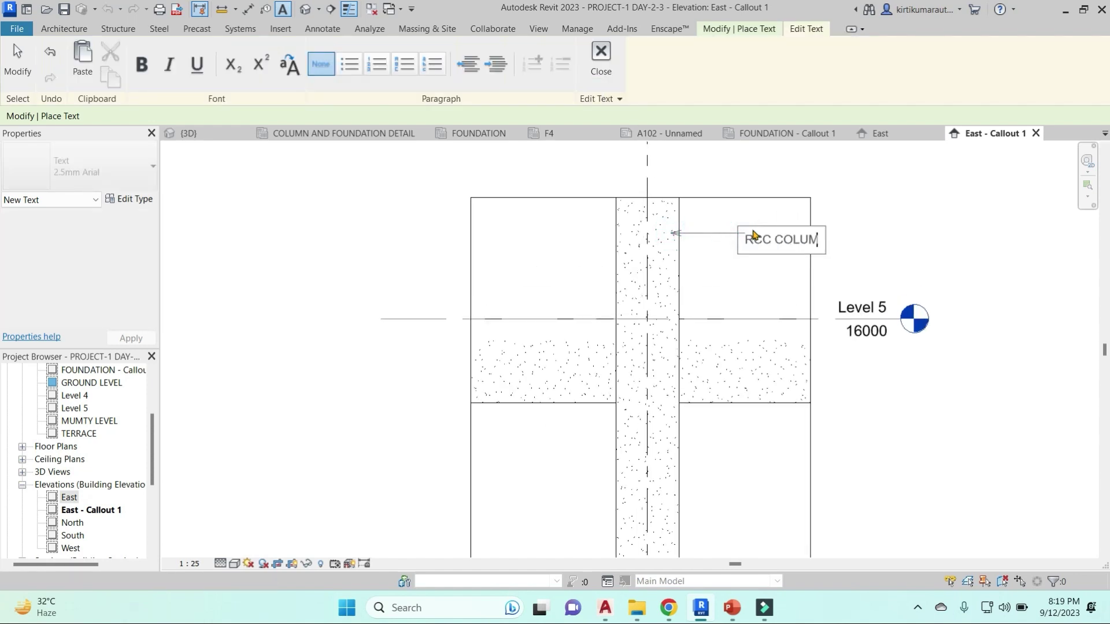
pyautogui.click(778, 279)
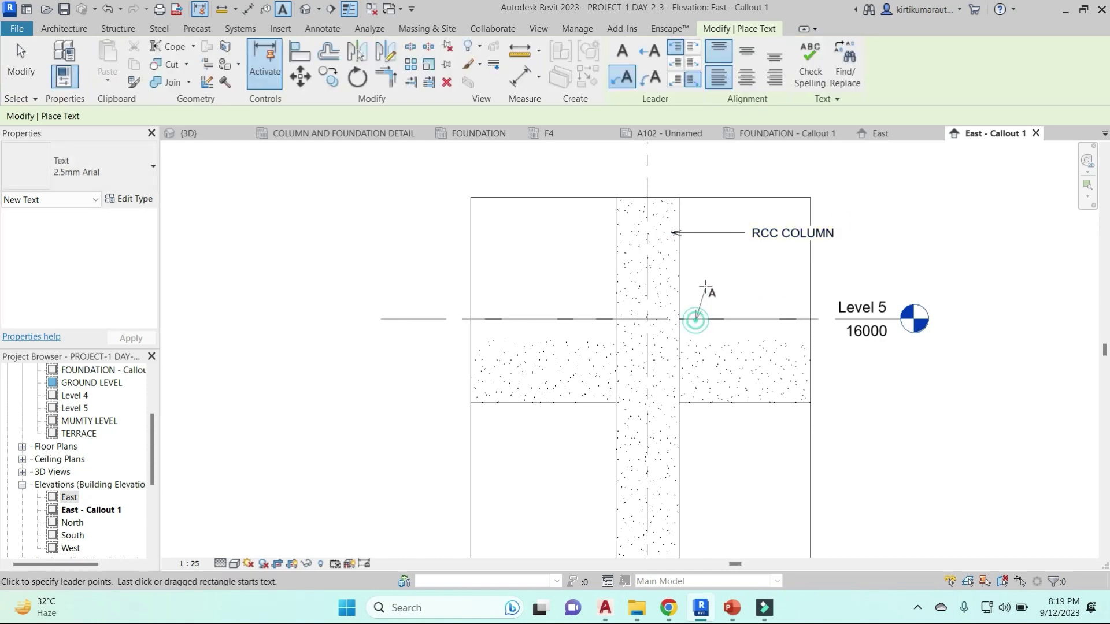
# Add the leader note "RCC BEAM AS PER STR." pointing to the beam's top edge at Level 5
pyautogui.click(734, 287)
pyautogui.write('RCC BEAM AS PER')
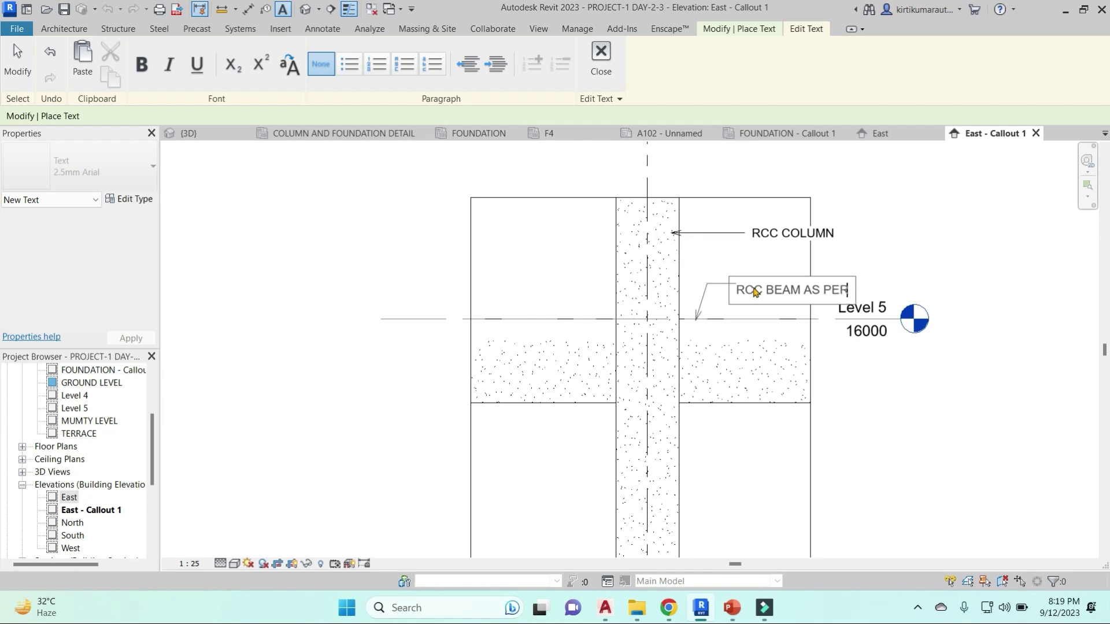
pyautogui.write(' STR.')
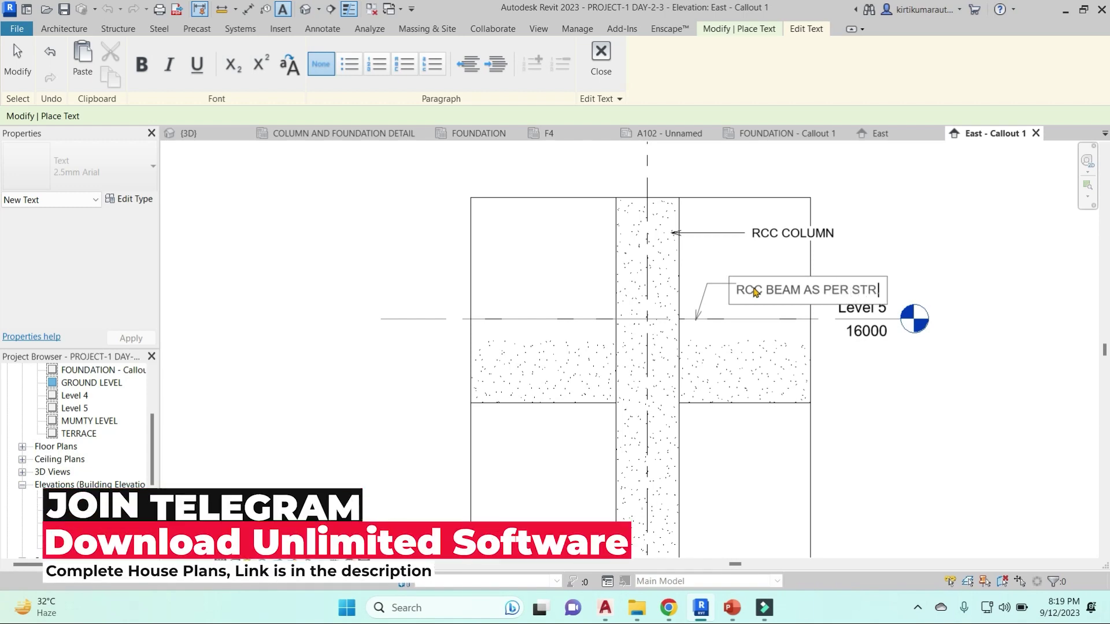
pyautogui.click(889, 246)
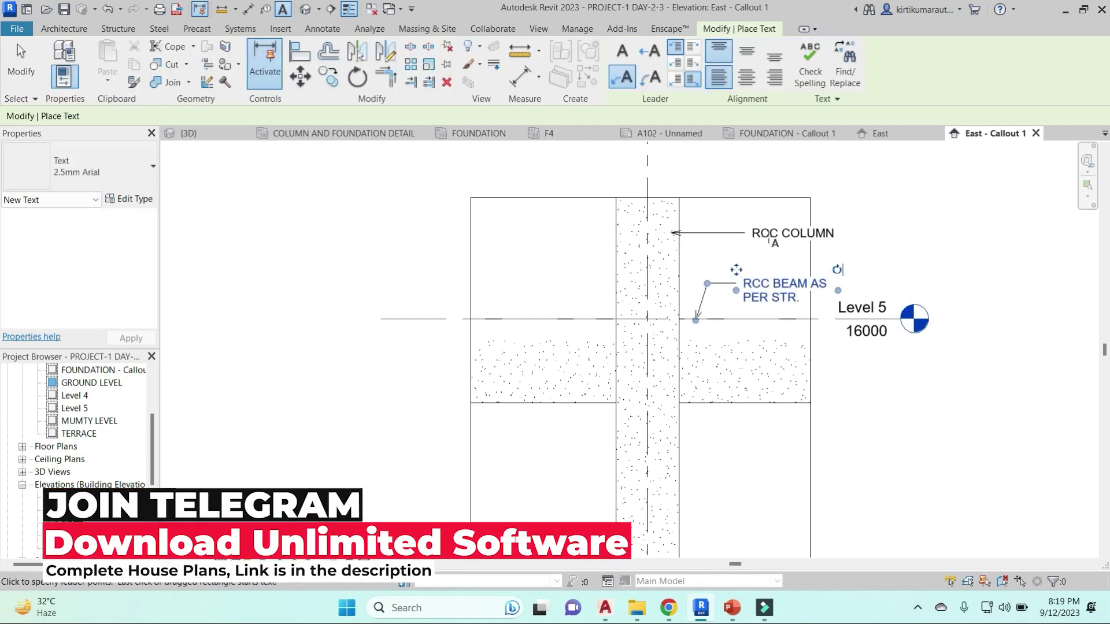
# Align the RCC COLUMN note with the beam note below it, and hide the callout's crop region
pyautogui.press('Escape')
pyautogui.click(778, 234)
pyautogui.click(780, 255)
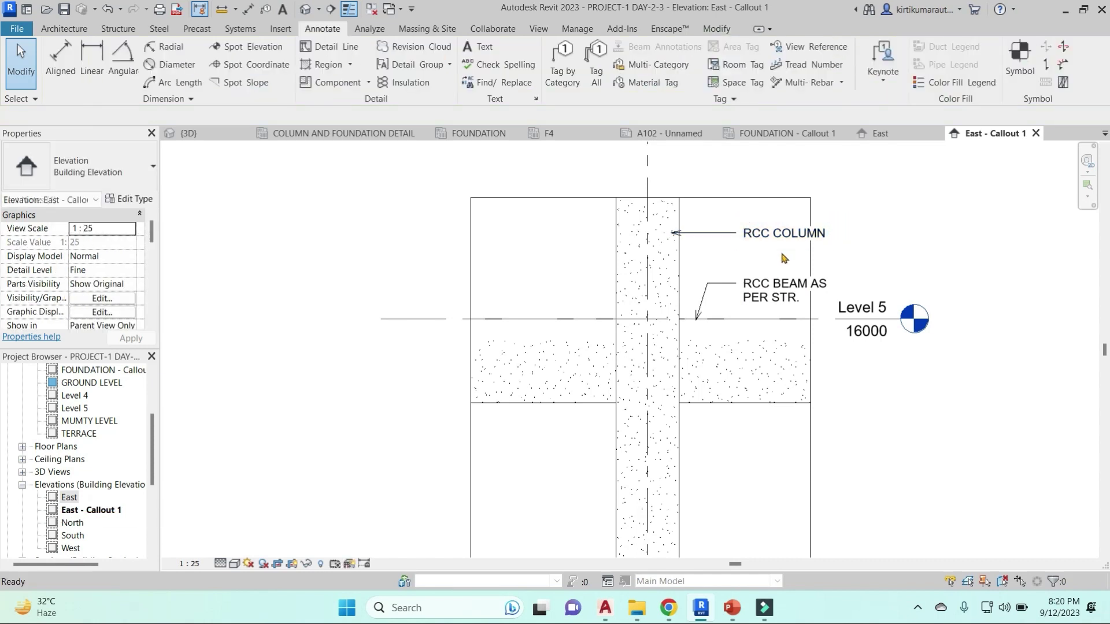
pyautogui.scroll(-4, 784, 272)
pyautogui.click(305, 564)
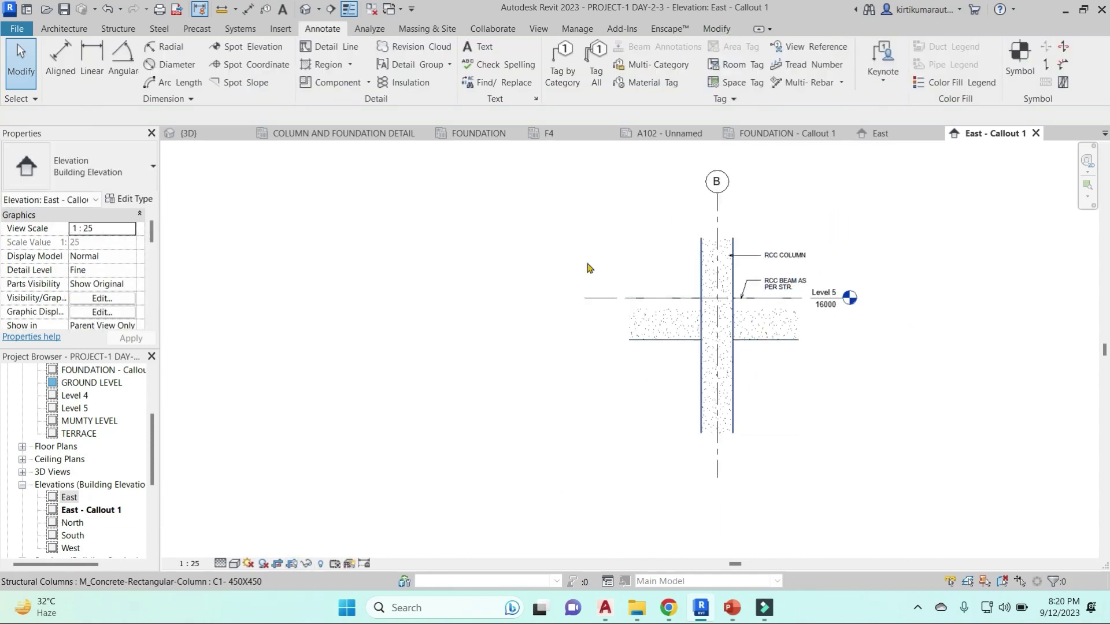
# Tile all open views, activate the 4BHK project's 3D view, and return to tabbed views with the house in view
pyautogui.click(210, 133)
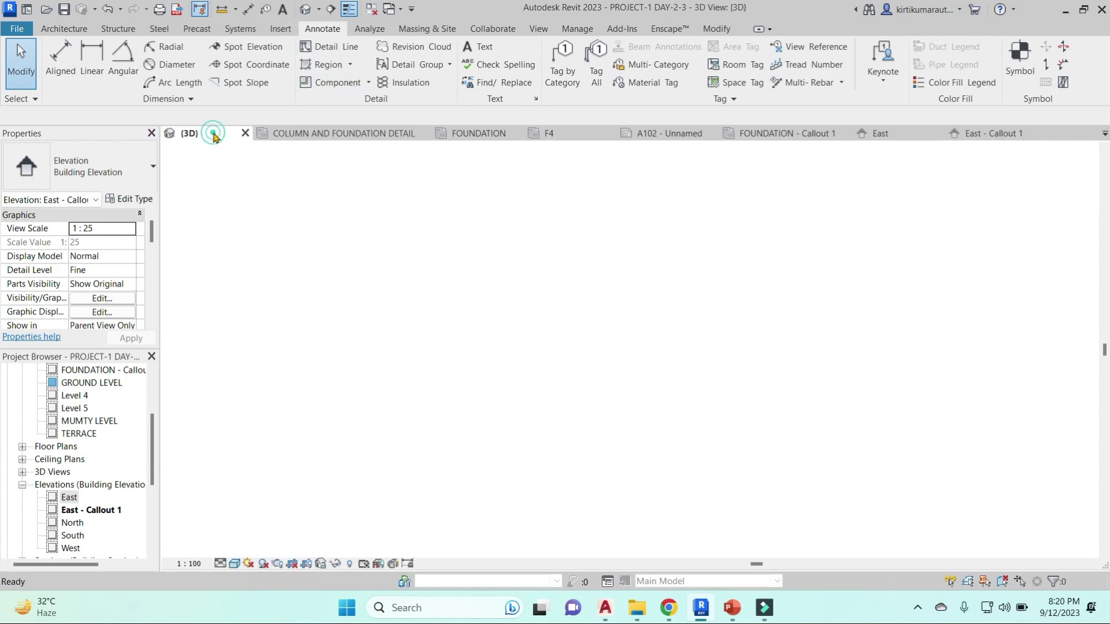
pyautogui.press('t')
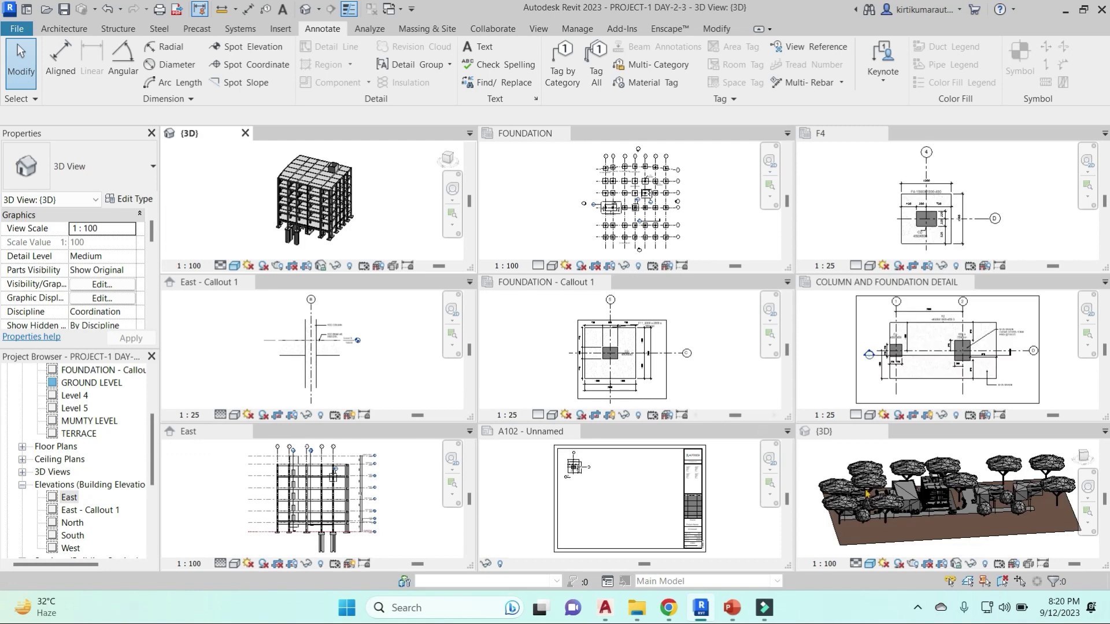
pyautogui.click(938, 533)
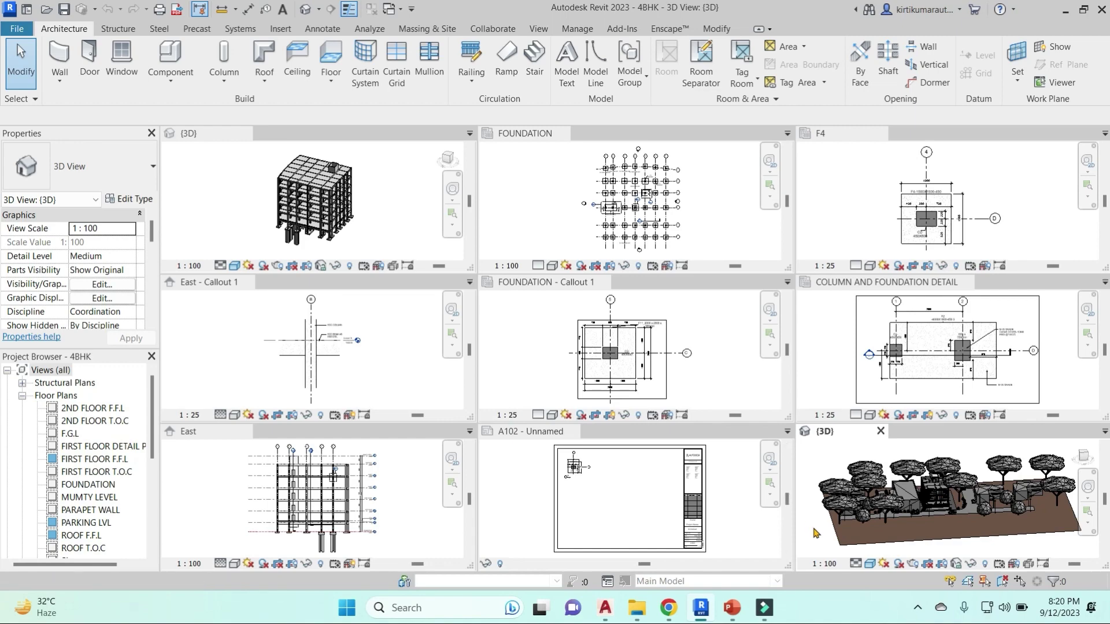
pyautogui.press('t')
pyautogui.press('w')
pyautogui.moveTo(466, 346); pyautogui.dragTo(678, 458, button='middle')
pyautogui.scroll(9, 520, 329)
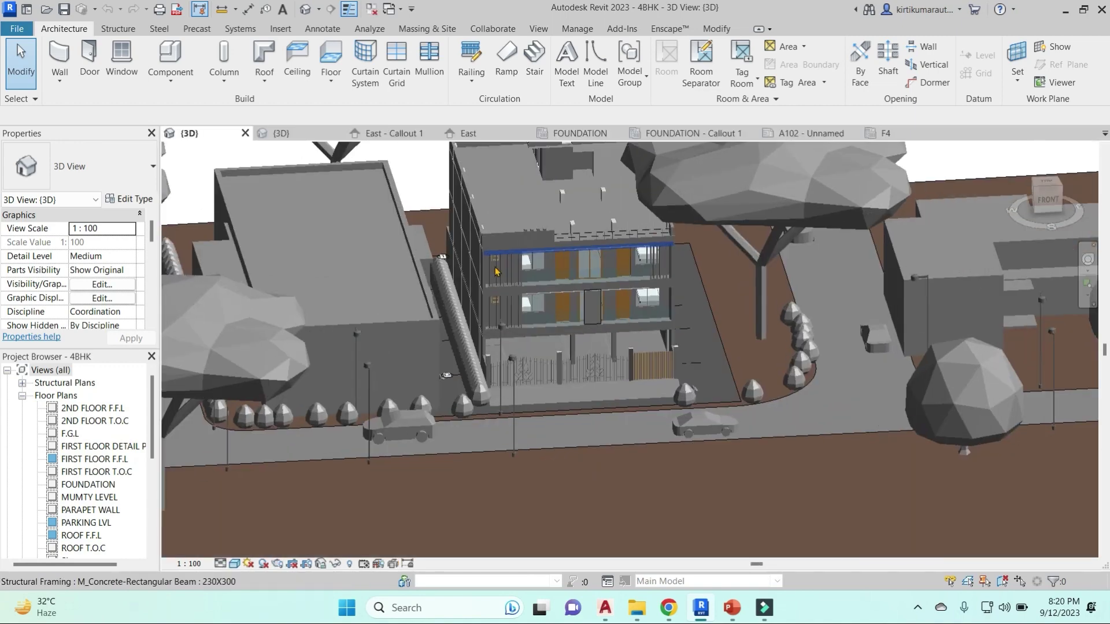
# Set the 3D view's visual style to Realistic, with the front facade of the house in view
pyautogui.scroll(-5, 636, 347)
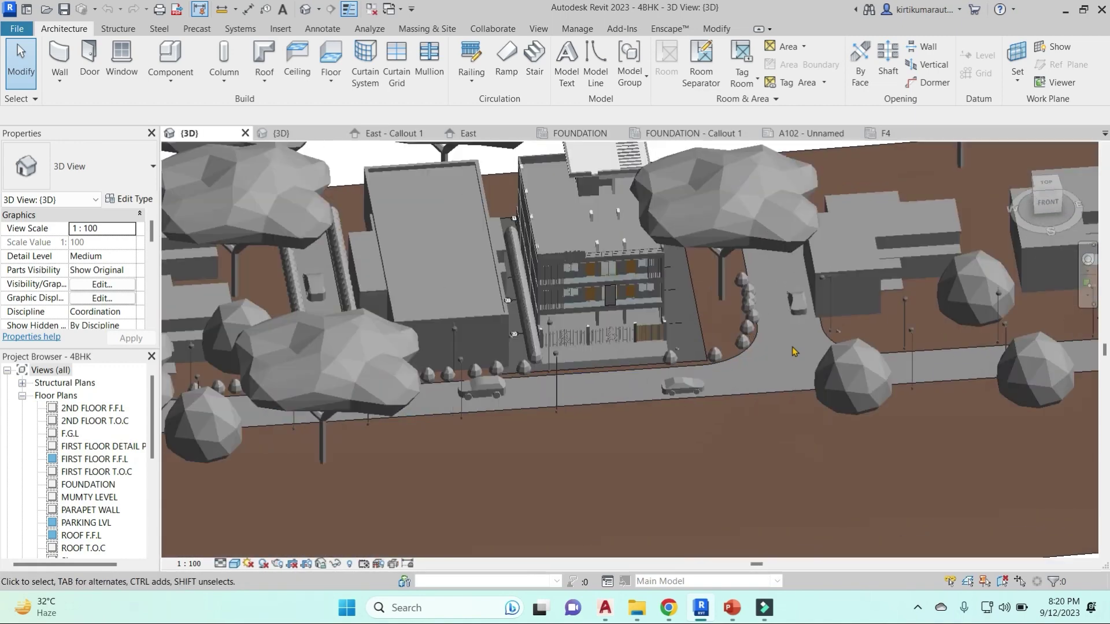
pyautogui.scroll(3, 794, 351)
pyautogui.keyDown('shift'); pyautogui.moveTo(793, 351); pyautogui.dragTo(616, 329, button='middle'); pyautogui.keyUp('shift')
pyautogui.scroll(4, 520, 269)
pyautogui.moveTo(469, 269); pyautogui.dragTo(480, 356, button='middle')
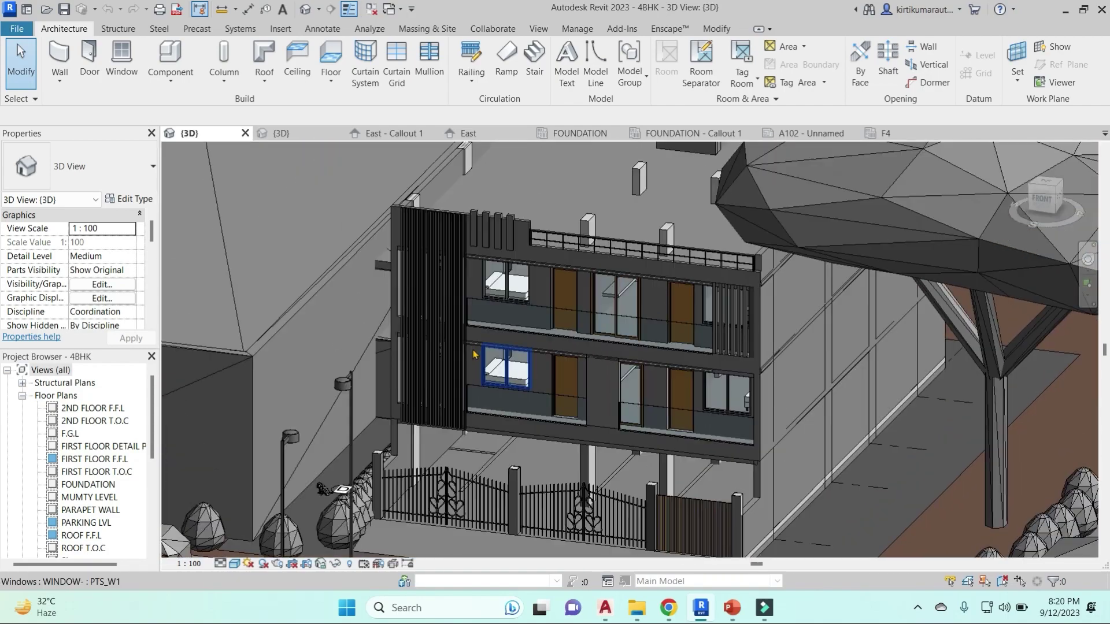
pyautogui.click(454, 305)
pyautogui.keyDown('shift'); pyautogui.moveTo(454, 305); pyautogui.dragTo(300, 405, button='middle'); pyautogui.keyUp('shift')
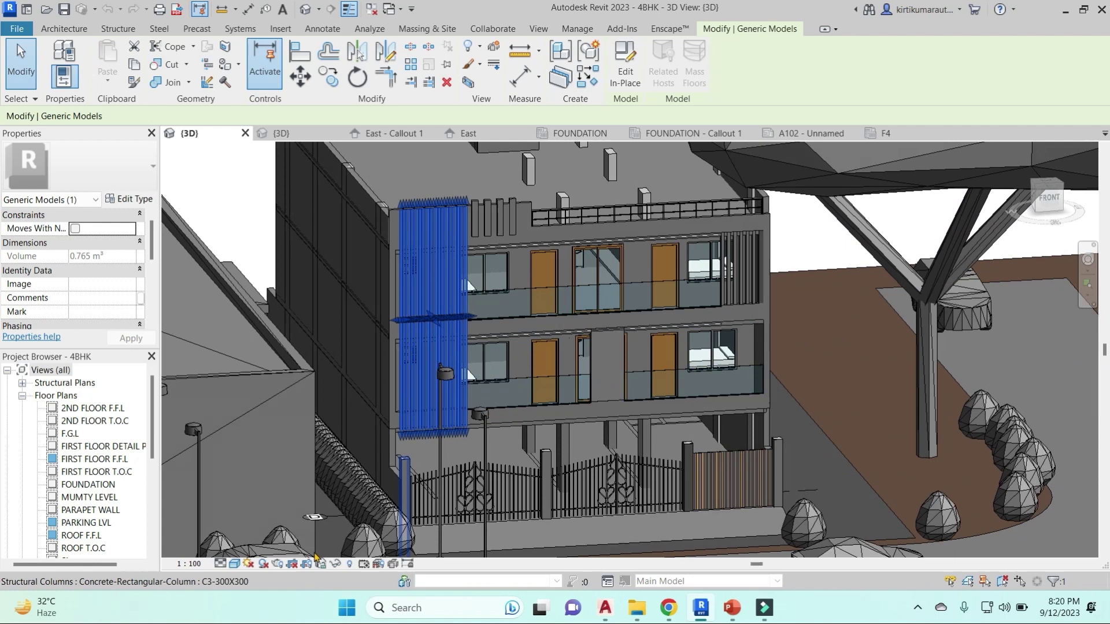
pyautogui.click(236, 566)
pyautogui.click(274, 549)
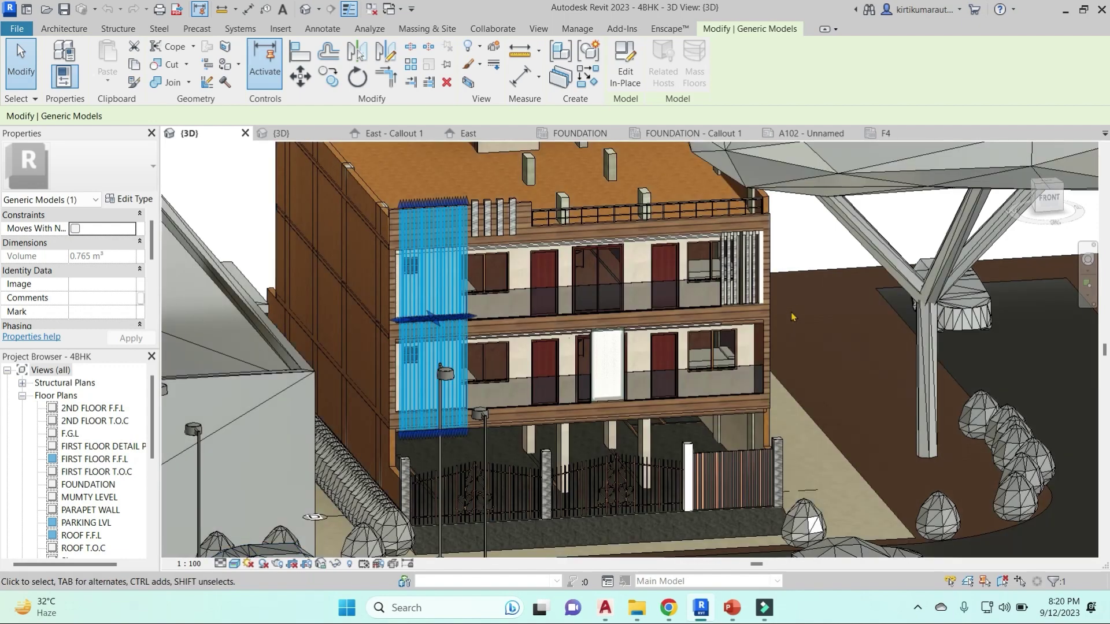
pyautogui.keyDown('shift'); pyautogui.moveTo(833, 384); pyautogui.dragTo(796, 370, button='middle'); pyautogui.keyUp('shift')
pyautogui.press('Escape')
# Examine the material textures on the facade walls, windows, gates, paving and road, and view the whole site
pyautogui.keyDown('shift'); pyautogui.moveTo(773, 438); pyautogui.dragTo(782, 280, button='middle'); pyautogui.keyUp('shift')
pyautogui.scroll(5, 726, 265)
pyautogui.scroll(-4, 726, 260)
pyautogui.scroll(8, 801, 276)
pyautogui.scroll(-5, 801, 276)
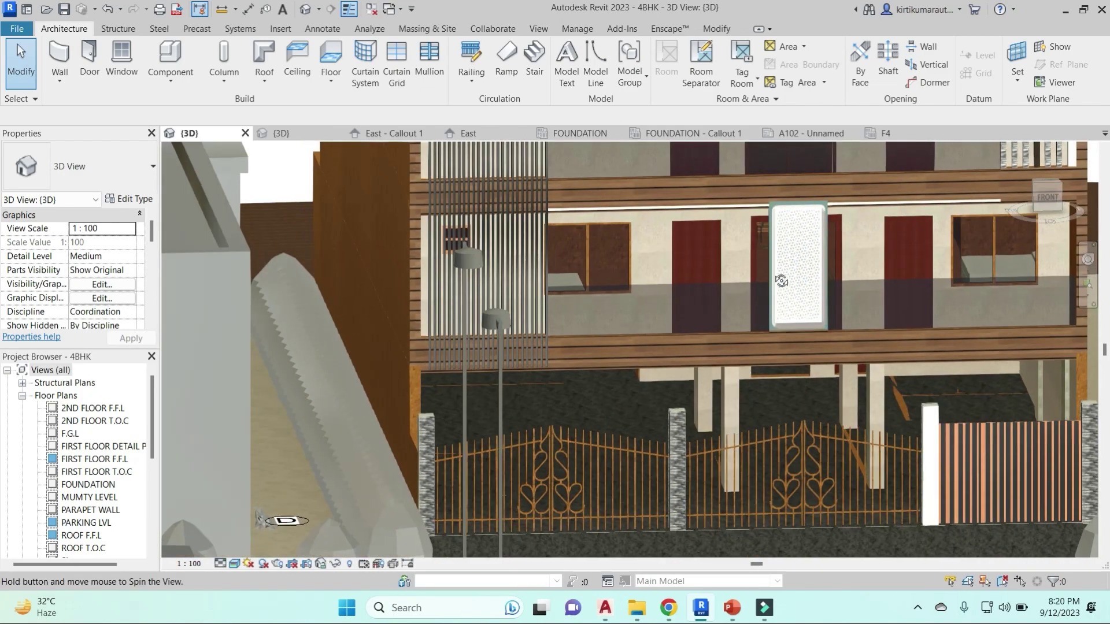
pyautogui.scroll(6, 663, 263)
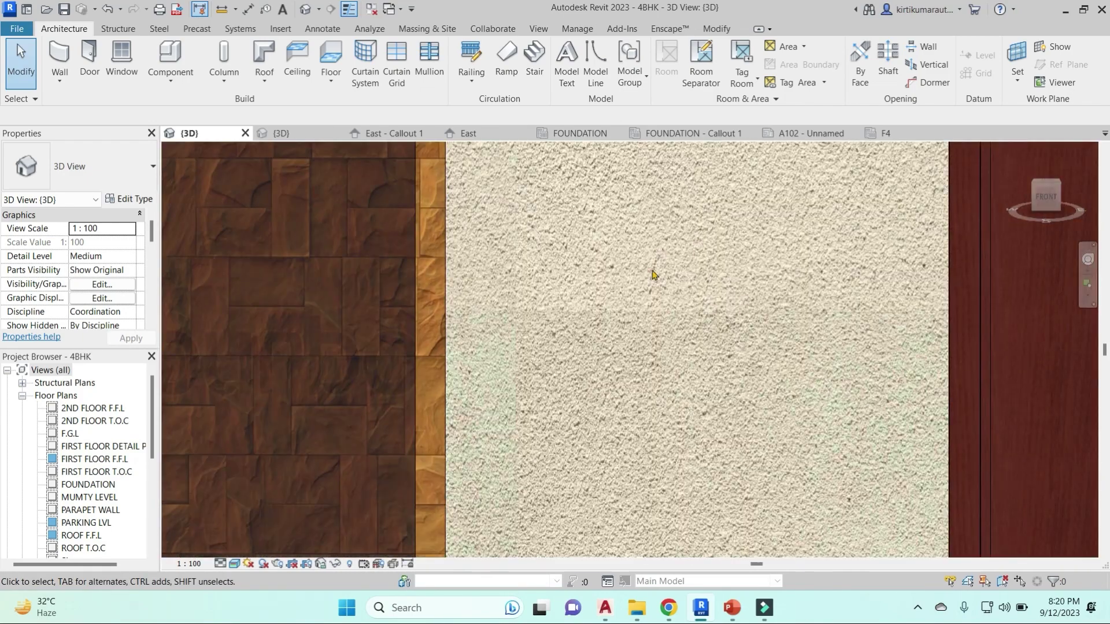
pyautogui.scroll(-5, 689, 312)
pyautogui.scroll(2, 724, 350)
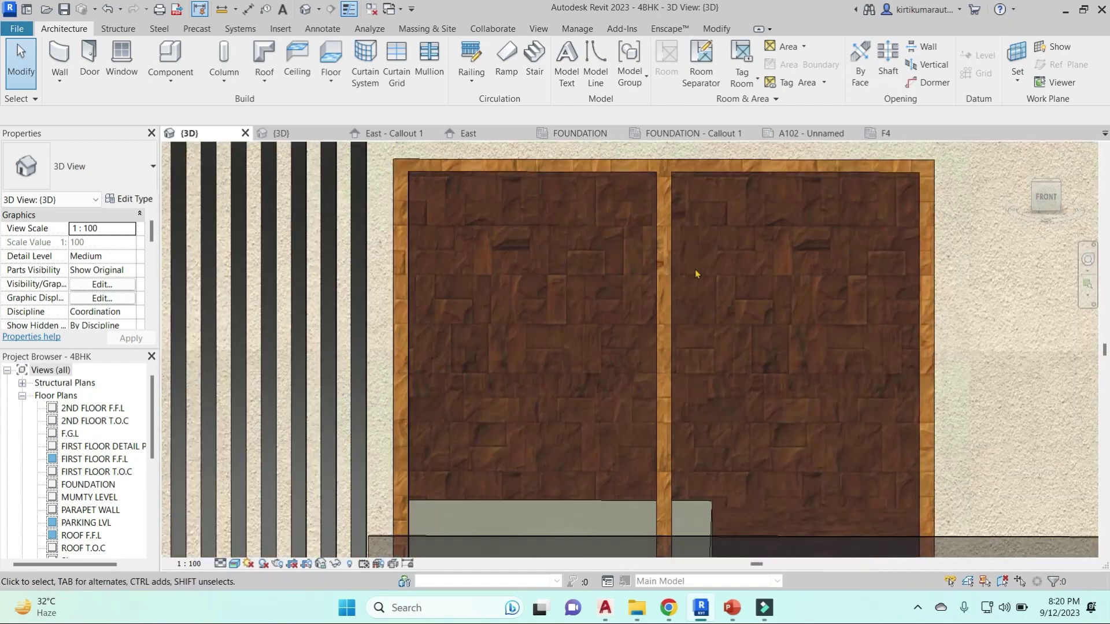
pyautogui.scroll(-5, 696, 274)
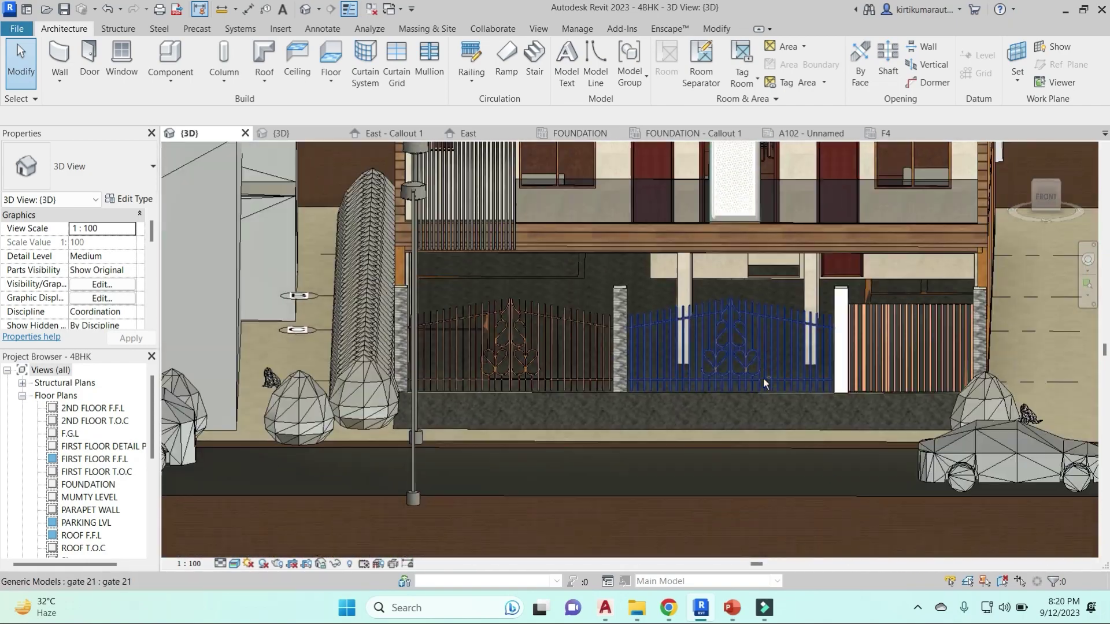
pyautogui.scroll(5, 763, 383)
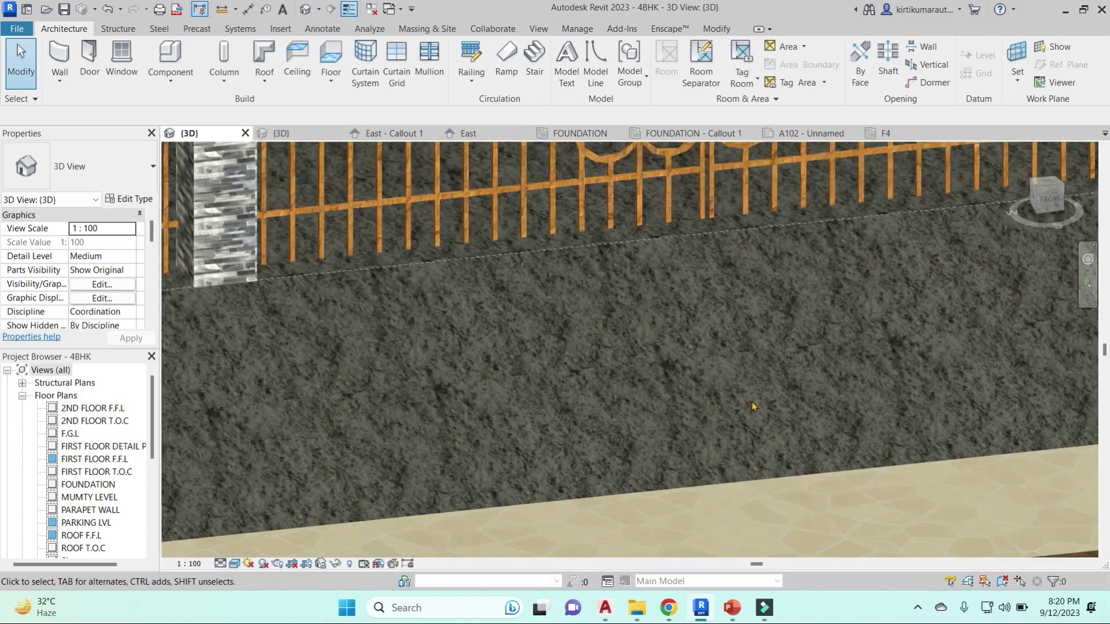
pyautogui.scroll(-5, 753, 406)
pyautogui.scroll(4, 798, 370)
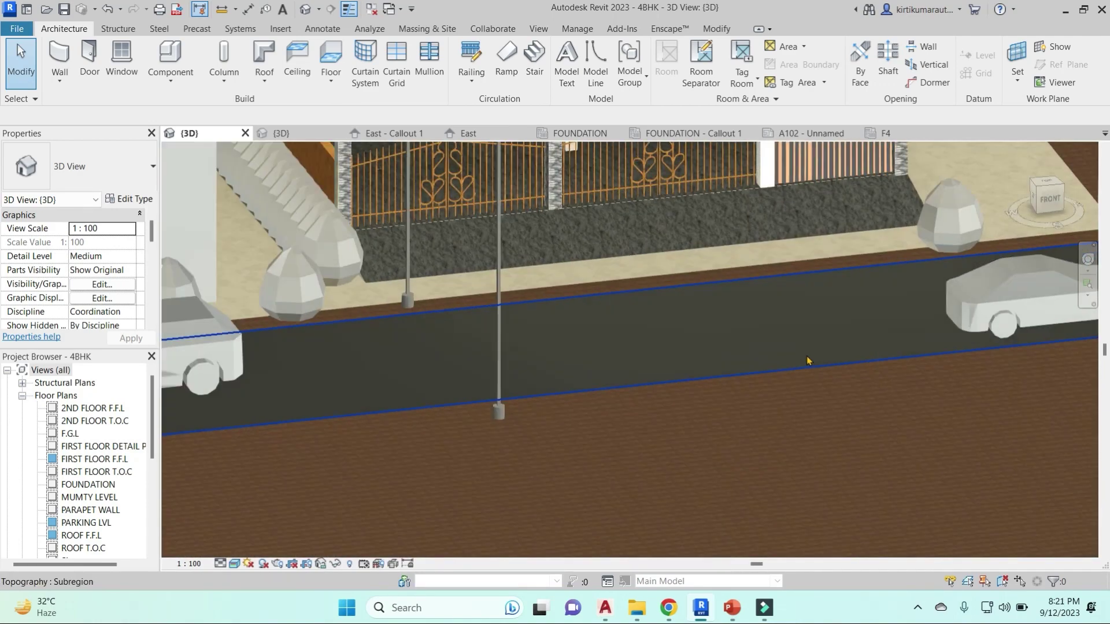
pyautogui.scroll(-6, 807, 361)
pyautogui.moveTo(807, 361)
pyautogui.keyDown('shift'); pyautogui.mouseDown(button='middle')
pyautogui.moveTo(848, 336)
pyautogui.moveTo(829, 320)
pyautogui.mouseUp(button='middle'); pyautogui.keyUp('shift')
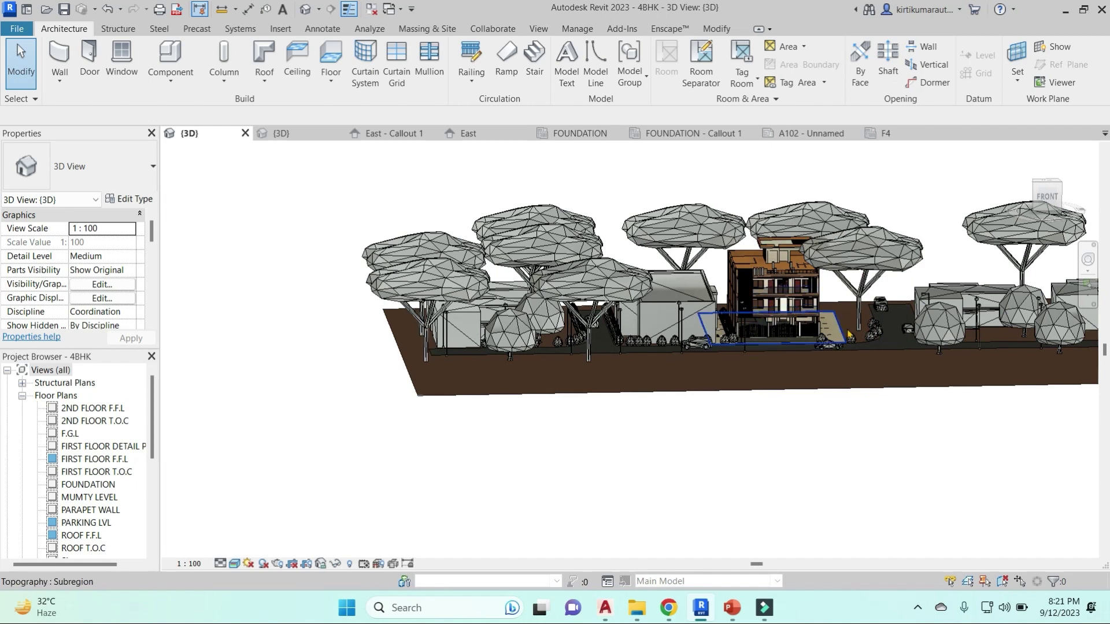
# Open the FIRST FLOOR F.F.L plan to examine its room tags, and open the ROOF F.F.L plan
pyautogui.doubleClick(71, 459)
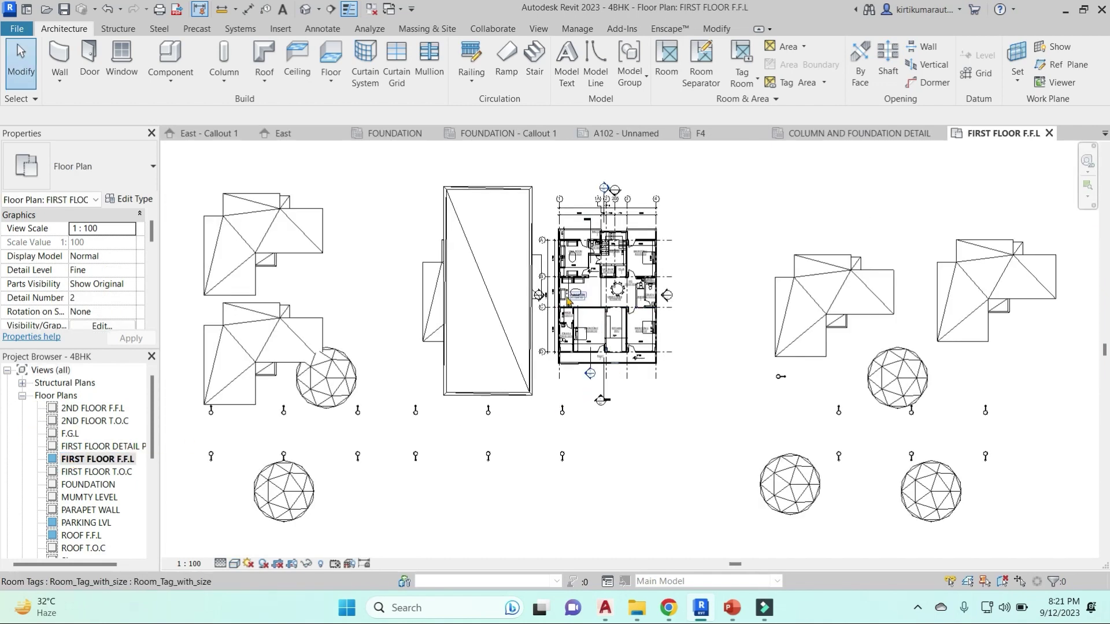
pyautogui.scroll(6, 568, 301)
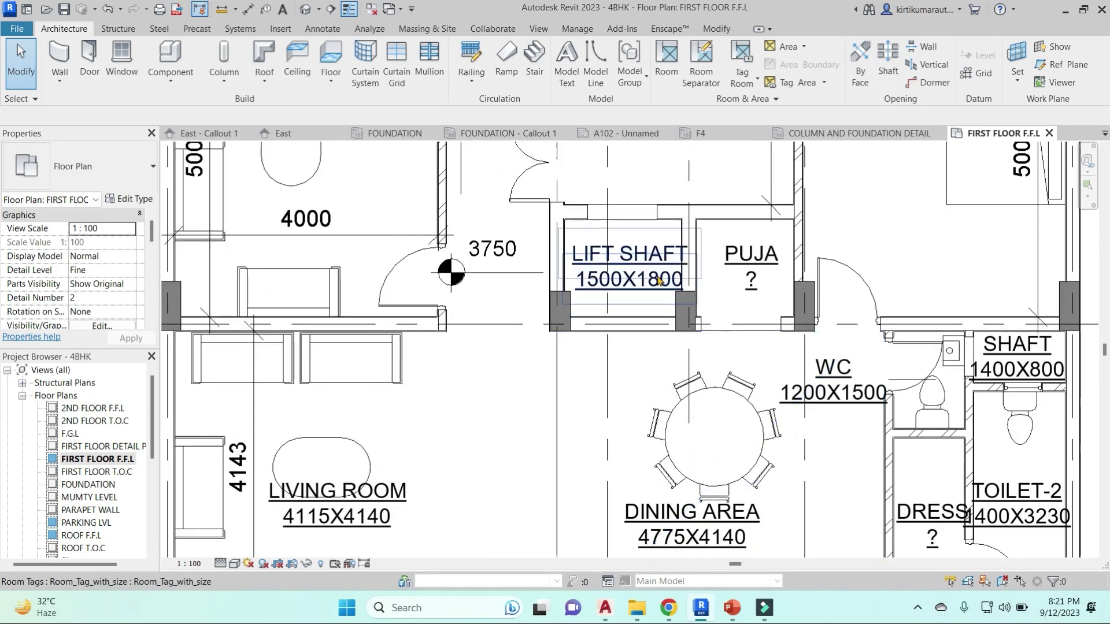
pyautogui.click(659, 280)
pyautogui.scroll(-4, 601, 278)
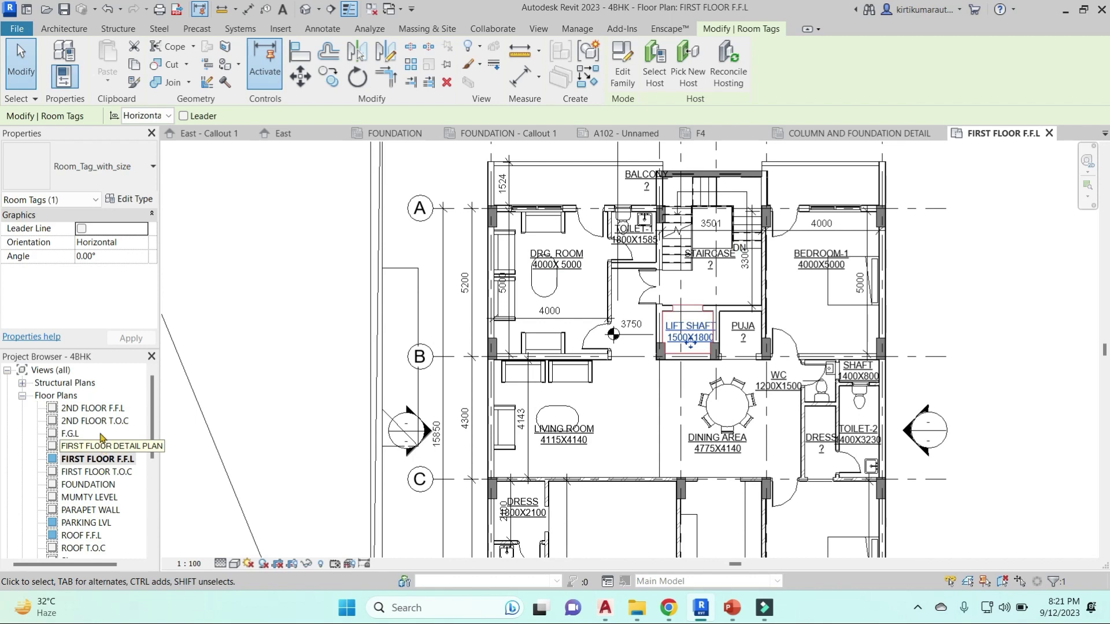
pyautogui.scroll(-2, 102, 437)
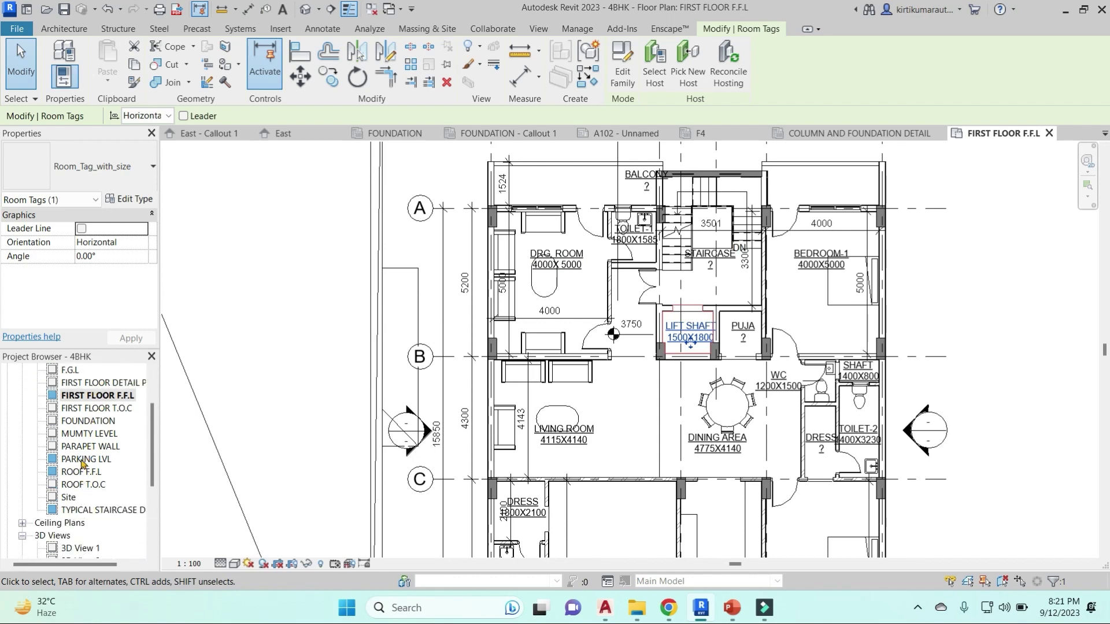
pyautogui.doubleClick(81, 472)
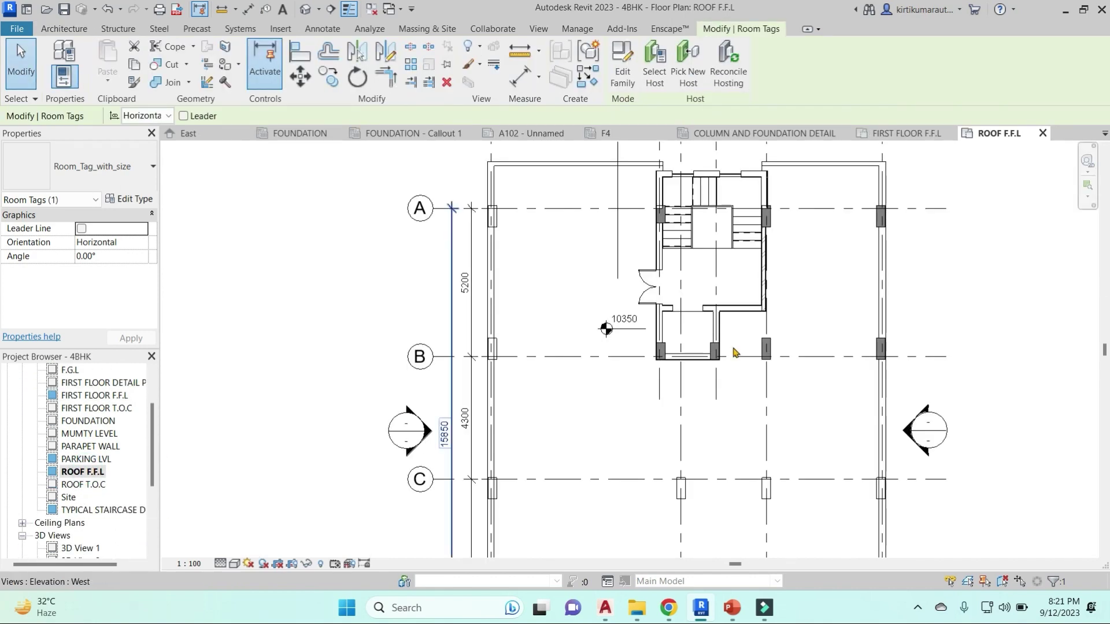
# Open the PARKING LVL plan and temporarily hide all the coniferous trees and the bush arrays along the neighbouring building's far side
pyautogui.doubleClick(81, 459)
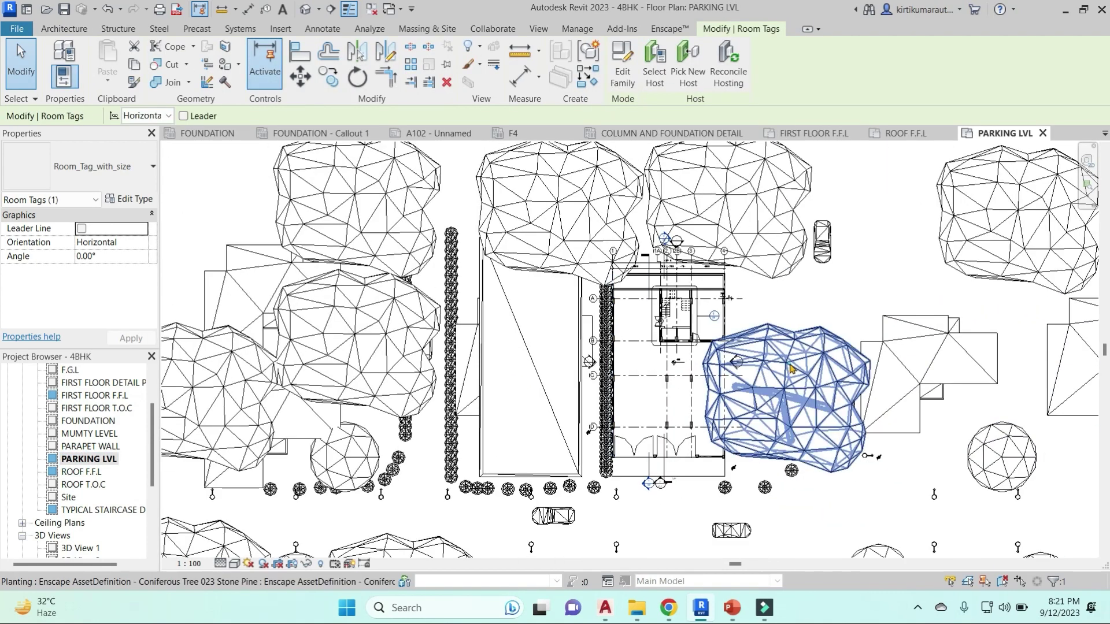
pyautogui.click(790, 368)
pyautogui.press('s')
pyautogui.press('a')
pyautogui.press('h')
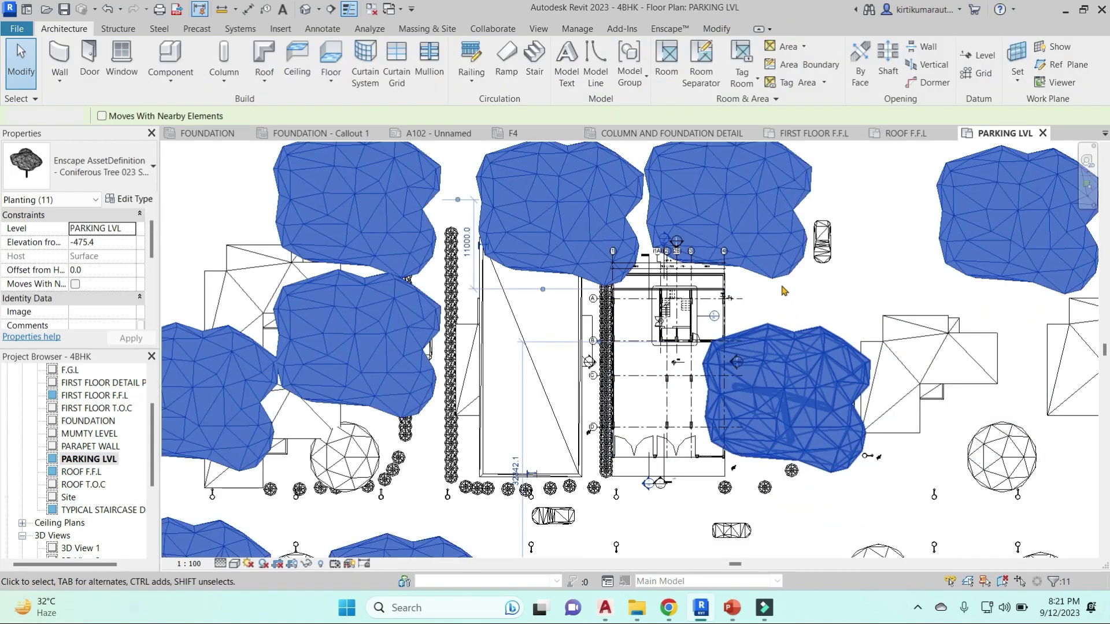
pyautogui.click(457, 261)
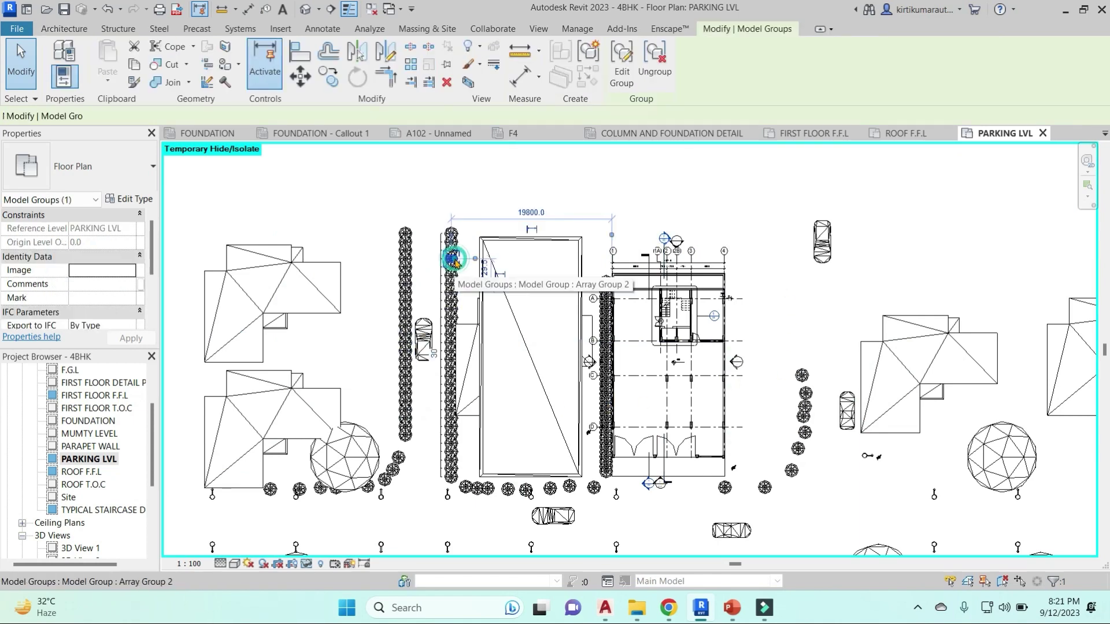
pyautogui.press('h')
pyautogui.press('h')
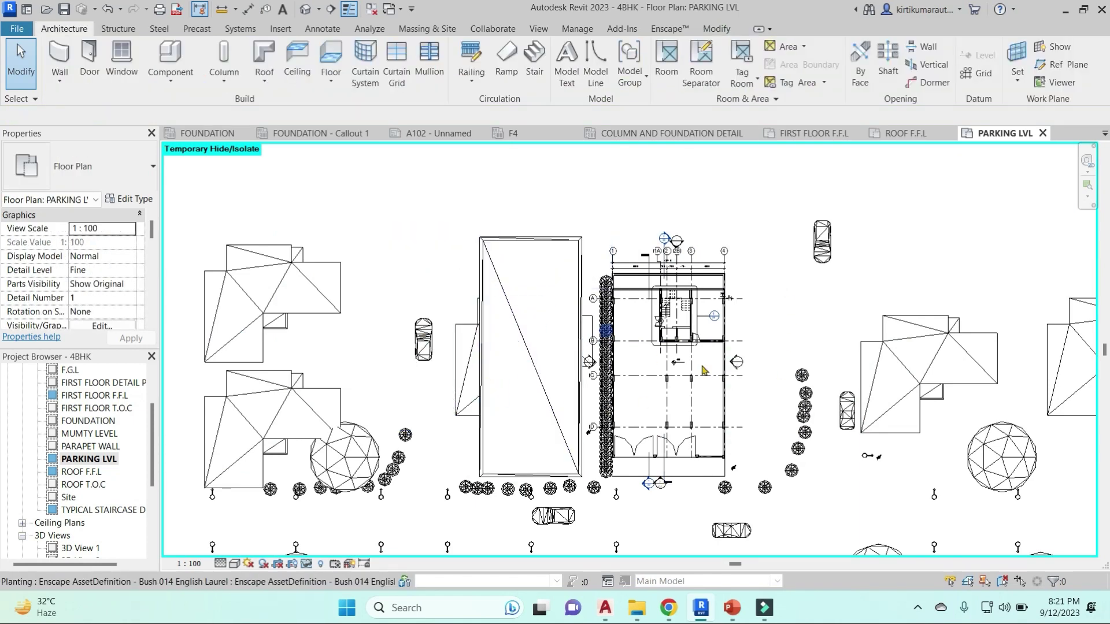
# Open the TYPICAL STAIRCASE DETAIL plan from the staircase callout in the parking plan and examine its tread numbers and dimensions
pyautogui.scroll(5, 704, 370)
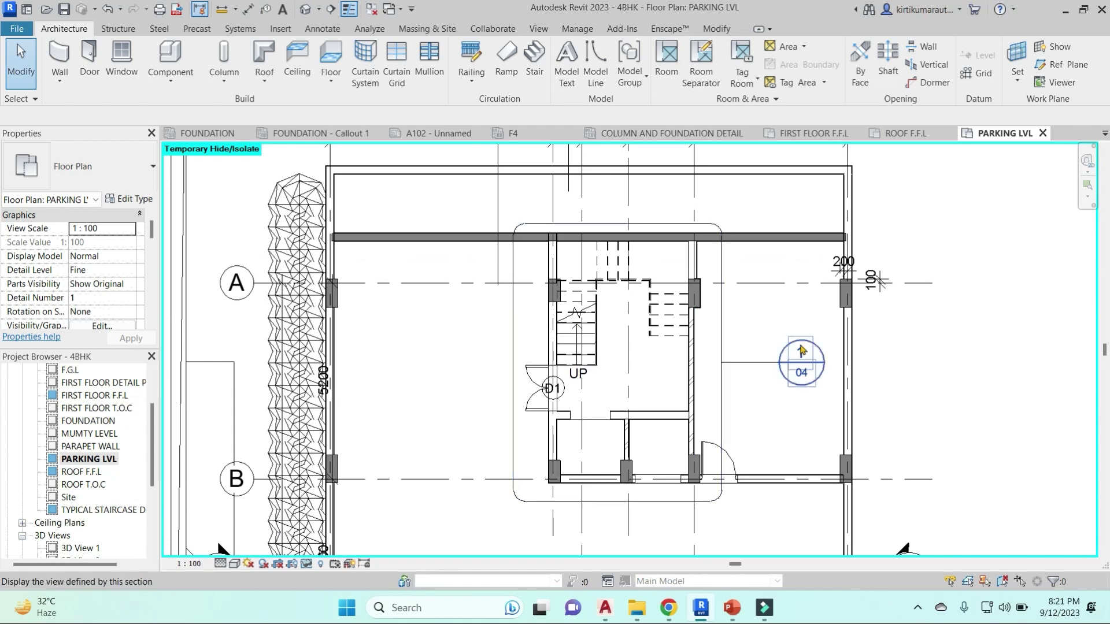
pyautogui.doubleClick(801, 350)
pyautogui.scroll(3, 636, 327)
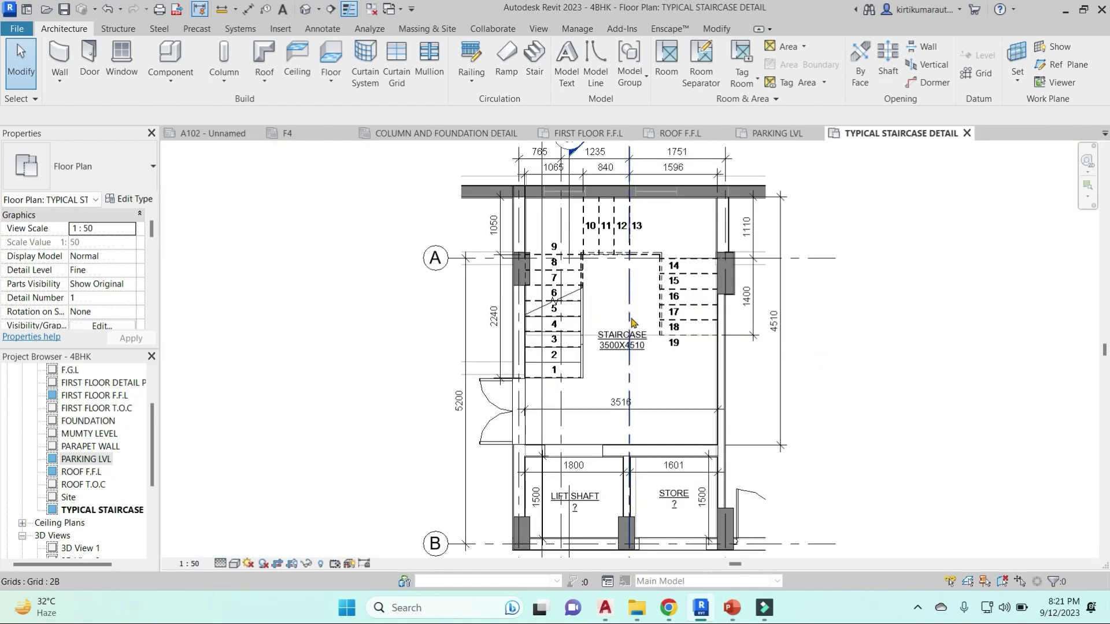
pyautogui.scroll(-3, 710, 331)
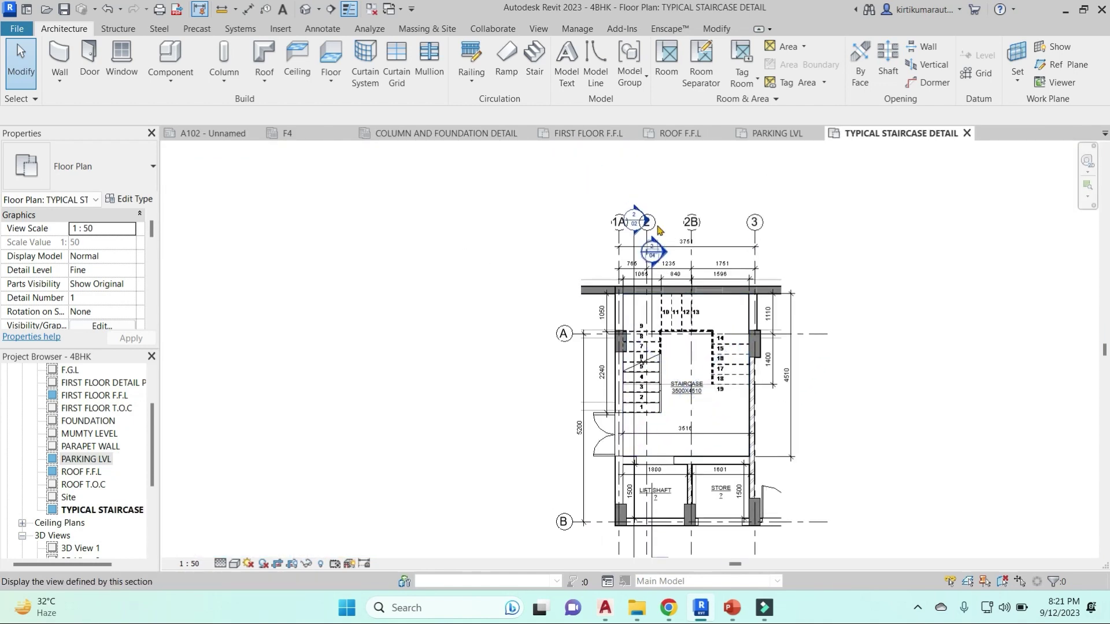
# Open the STAIRCASE SCETION view from its section mark and examine the flights, riser dimensions, clear height and step callout
pyautogui.doubleClick(669, 258)
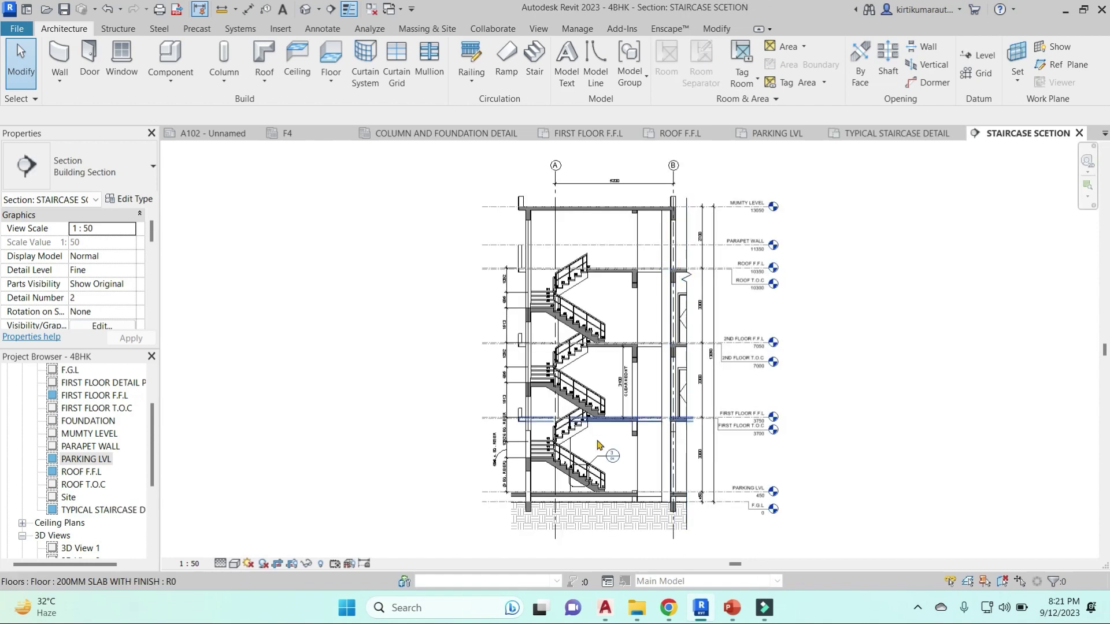
pyautogui.scroll(3, 601, 448)
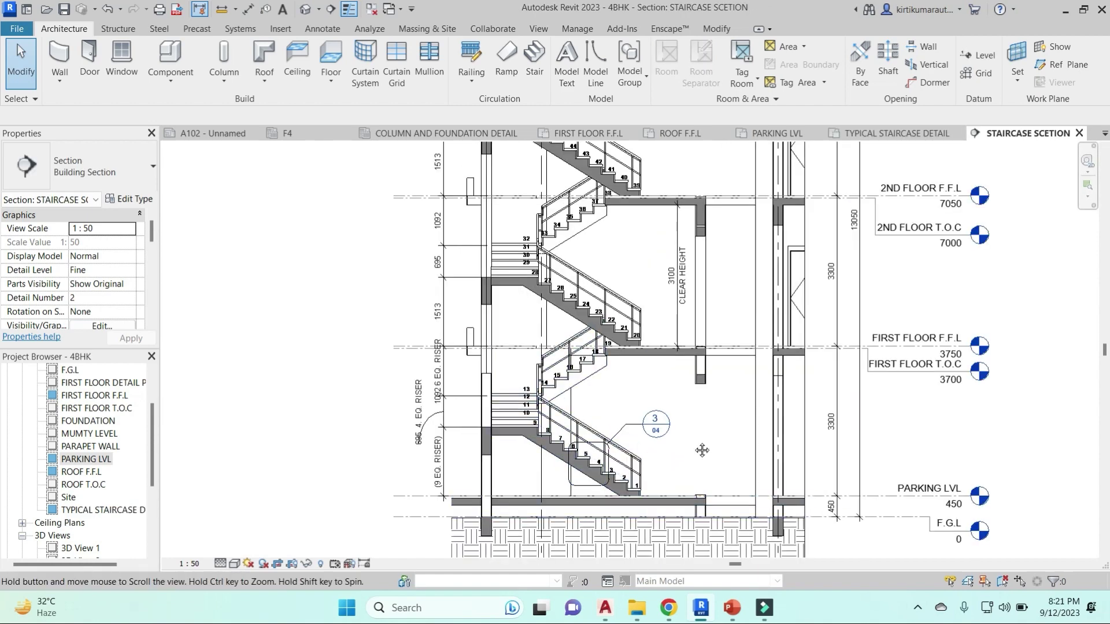
pyautogui.scroll(-2, 702, 450)
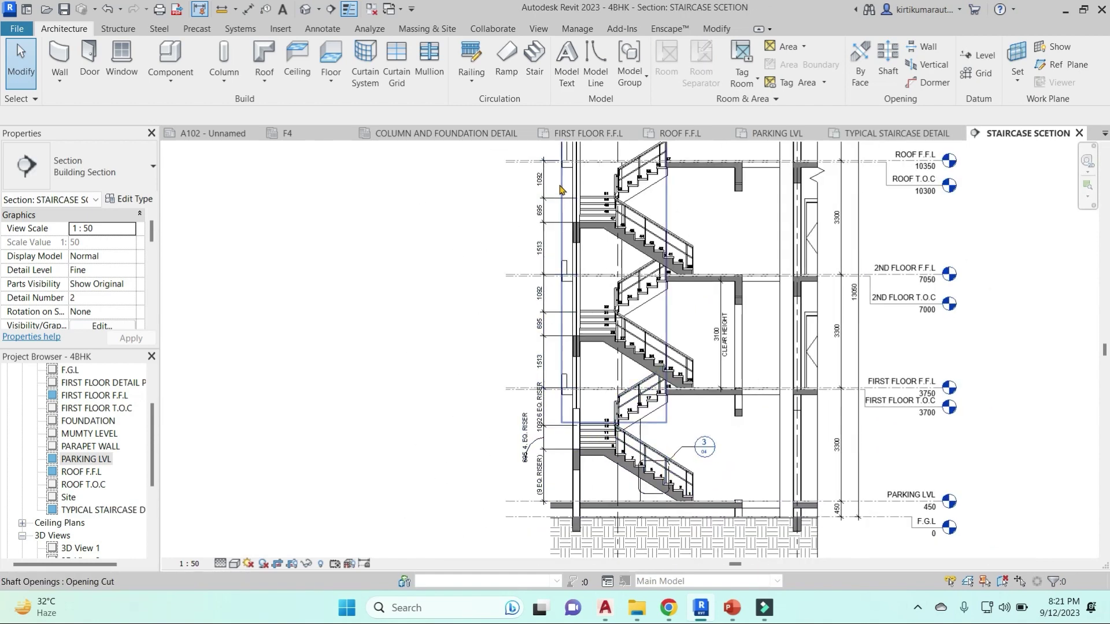
pyautogui.scroll(3, 723, 376)
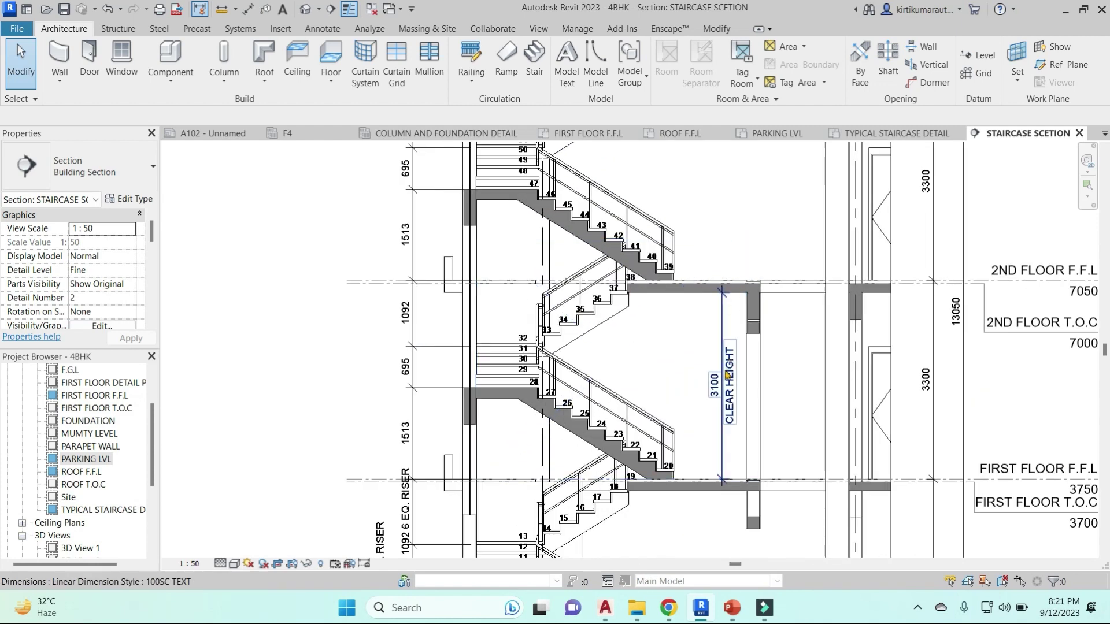
pyautogui.scroll(-3, 762, 375)
pyautogui.scroll(6, 629, 380)
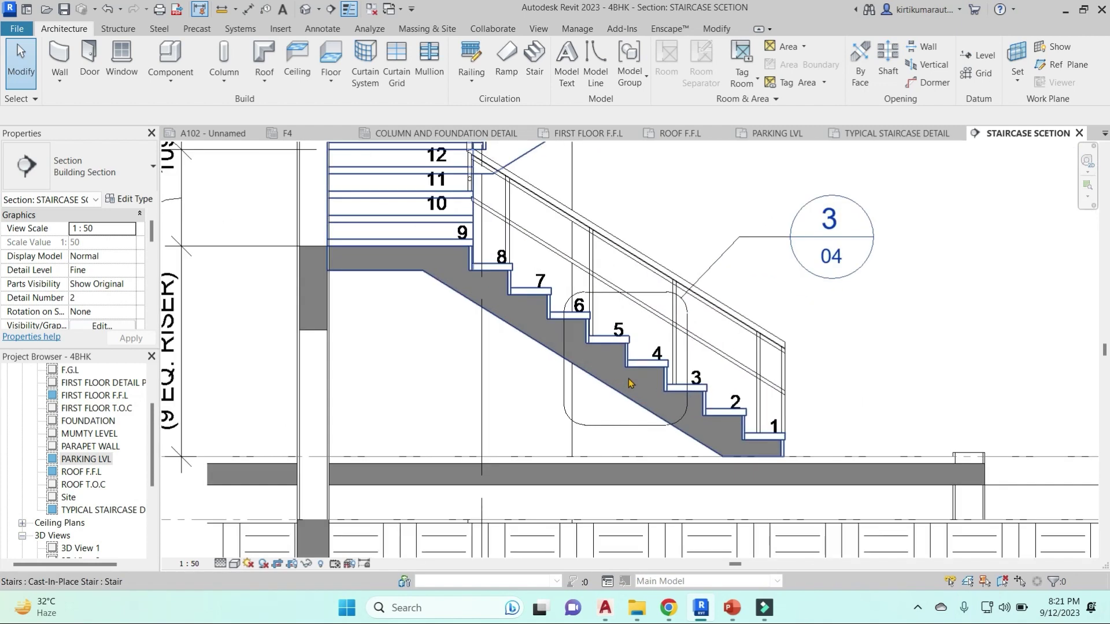
pyautogui.scroll(-4, 628, 381)
pyautogui.scroll(3, 607, 349)
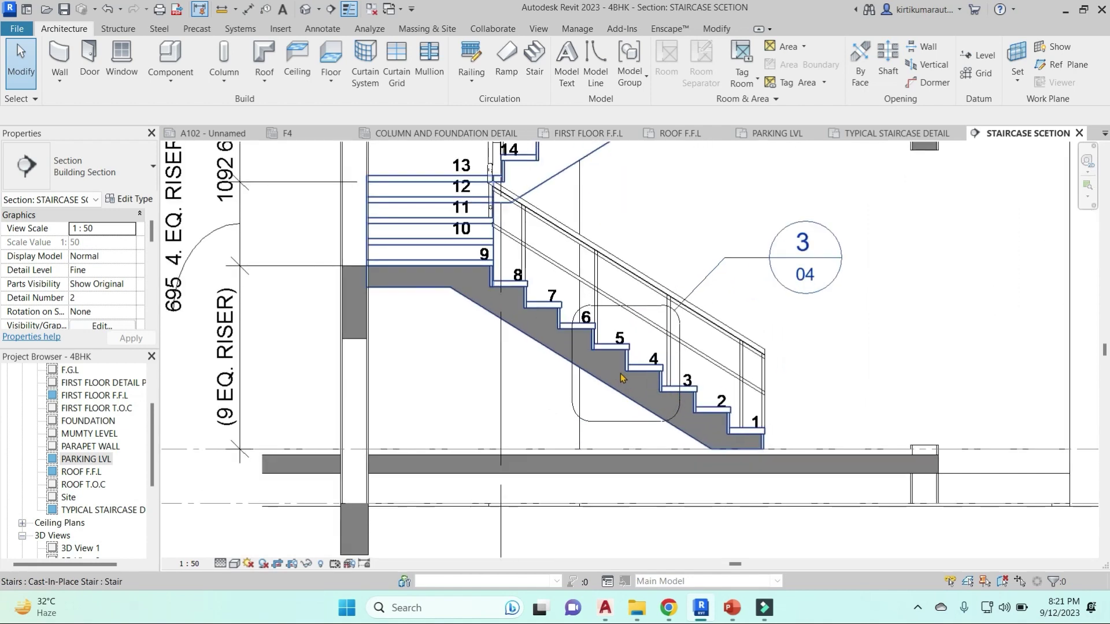
pyautogui.scroll(3, 608, 348)
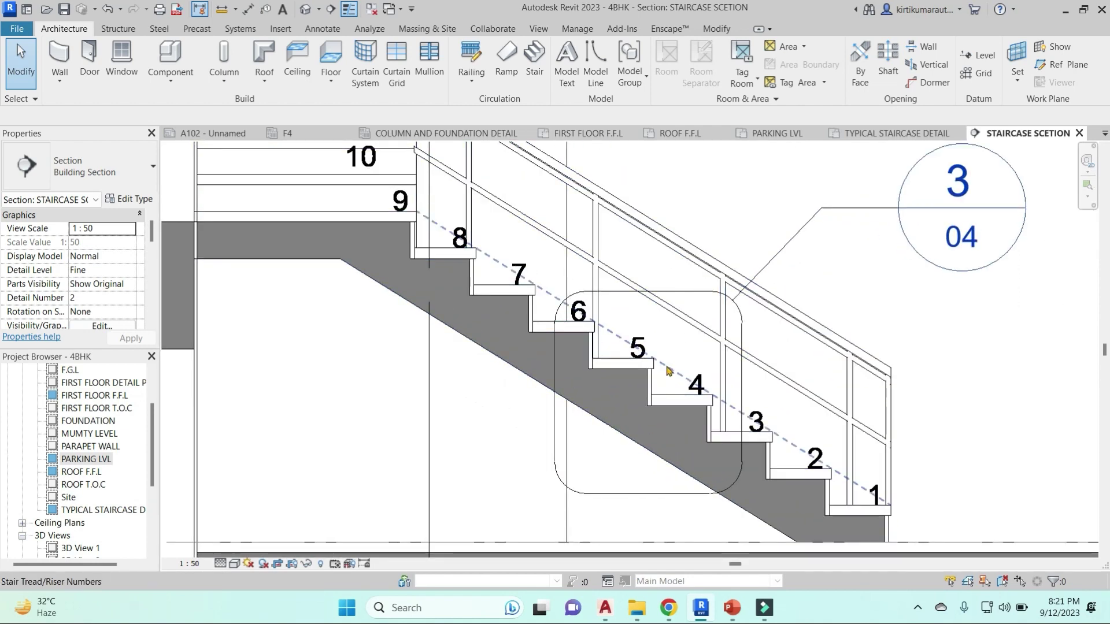
pyautogui.scroll(-2, 603, 326)
pyautogui.scroll(-1, 835, 304)
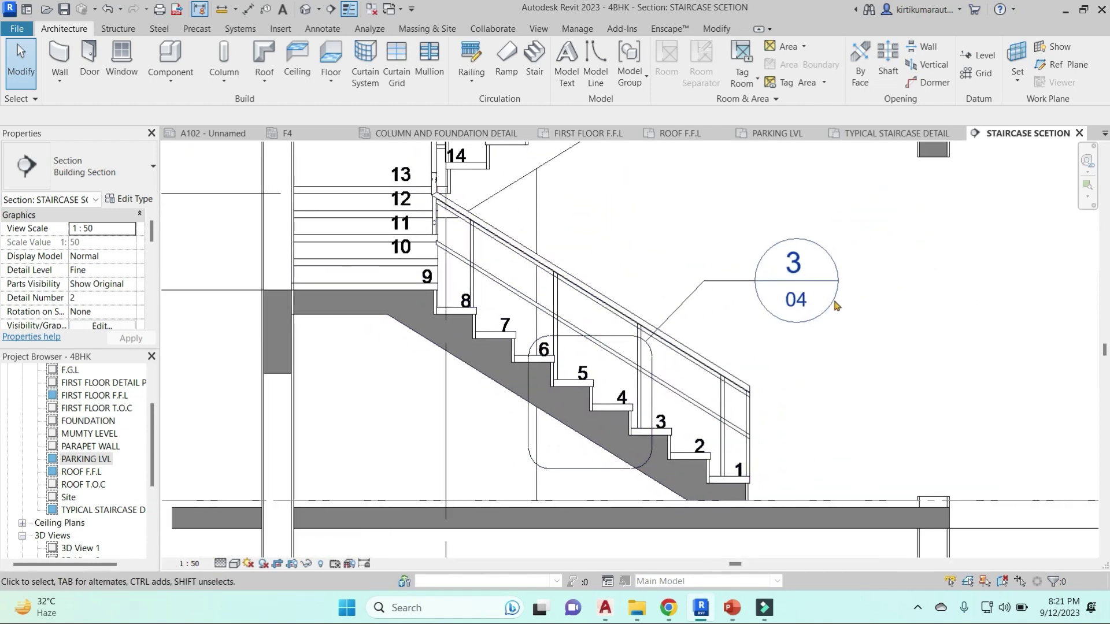
# Open the RAILING AND STEPS DETAIL from the callout on the lowest flight and examine its tread, riser, waist slab and railing notes
pyautogui.doubleClick(799, 266)
pyautogui.scroll(-1, 480, 291)
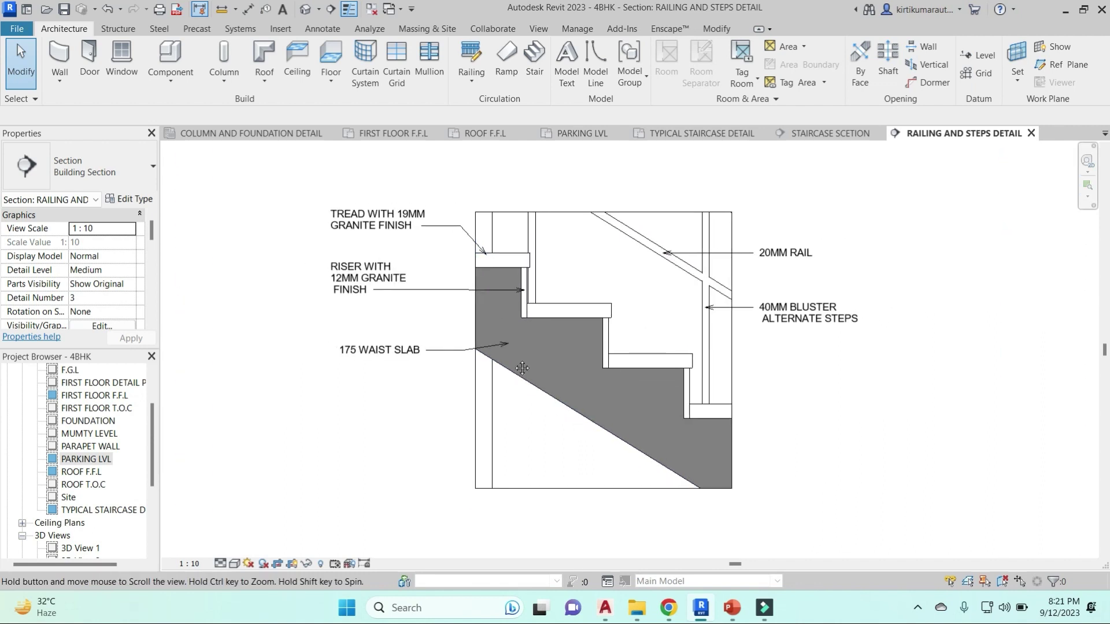
pyautogui.scroll(2, 456, 278)
pyautogui.scroll(1, 456, 277)
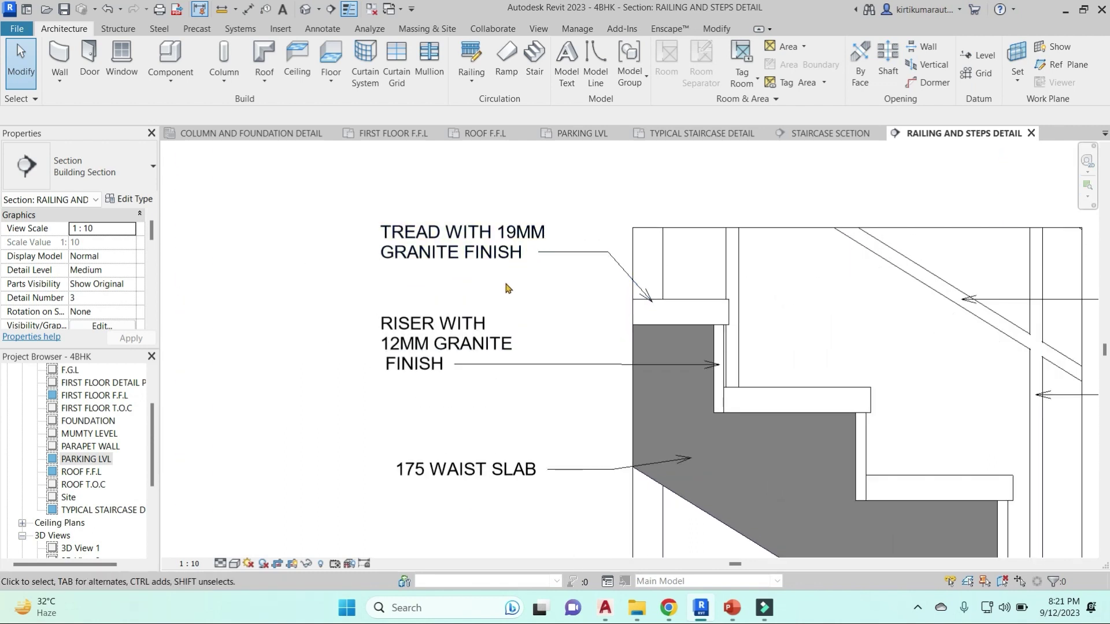
pyautogui.scroll(-1, 508, 312)
pyautogui.moveTo(542, 379); pyautogui.dragTo(548, 303, button='middle')
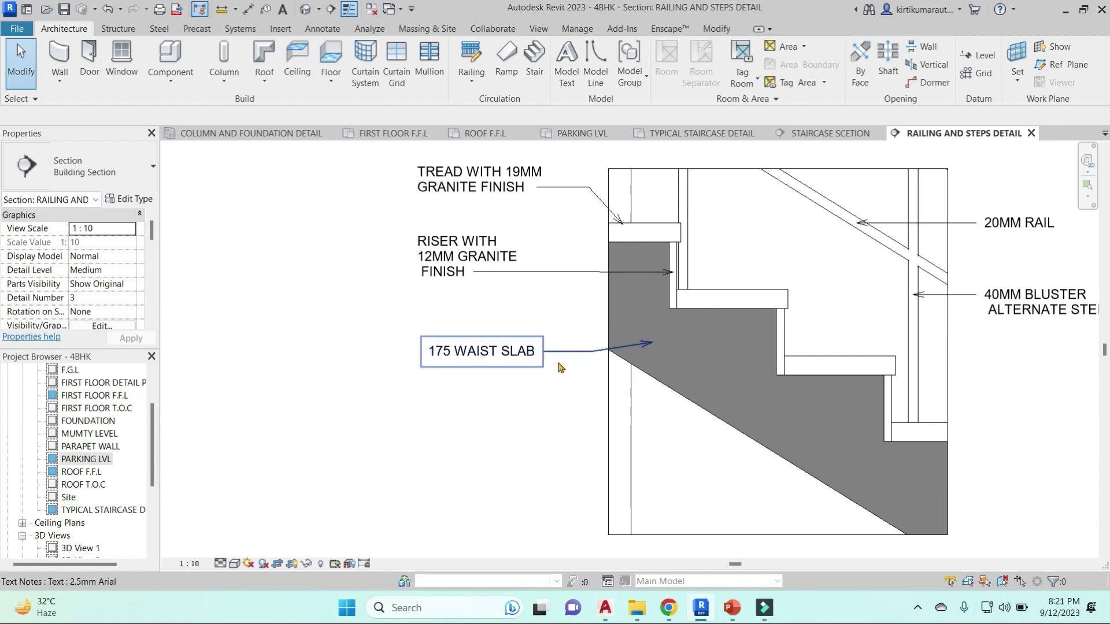
pyautogui.scroll(2, 751, 289)
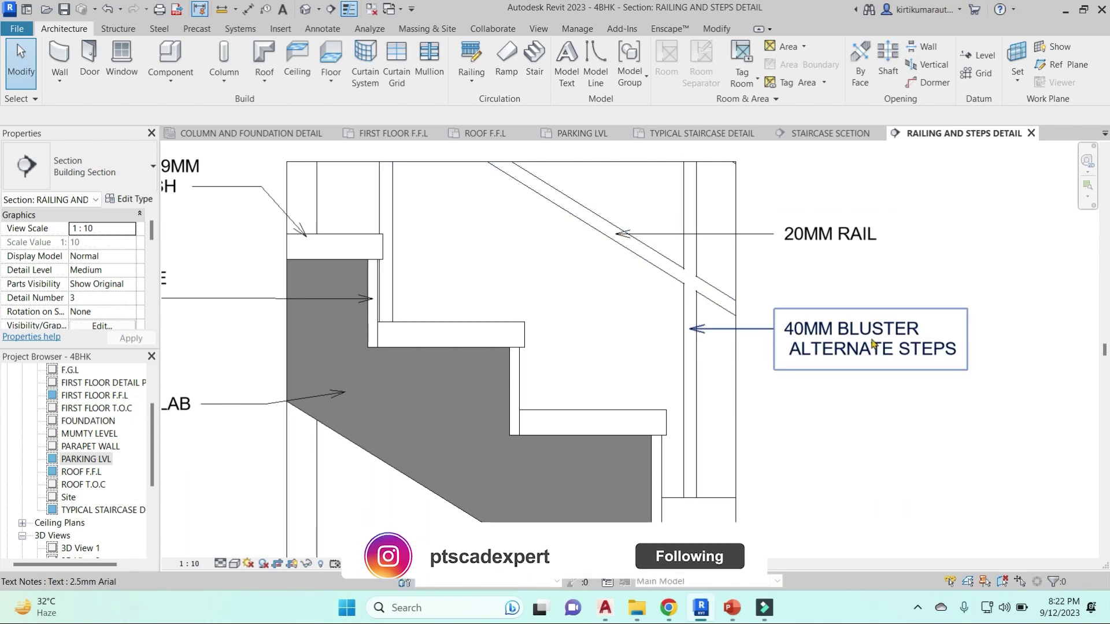
# Open the GENERAL NOTES and LEGENDS legend views and examine the drawing notes, level abbreviations and material symbols
pyautogui.scroll(-1, 863, 350)
pyautogui.scroll(-1, 863, 351)
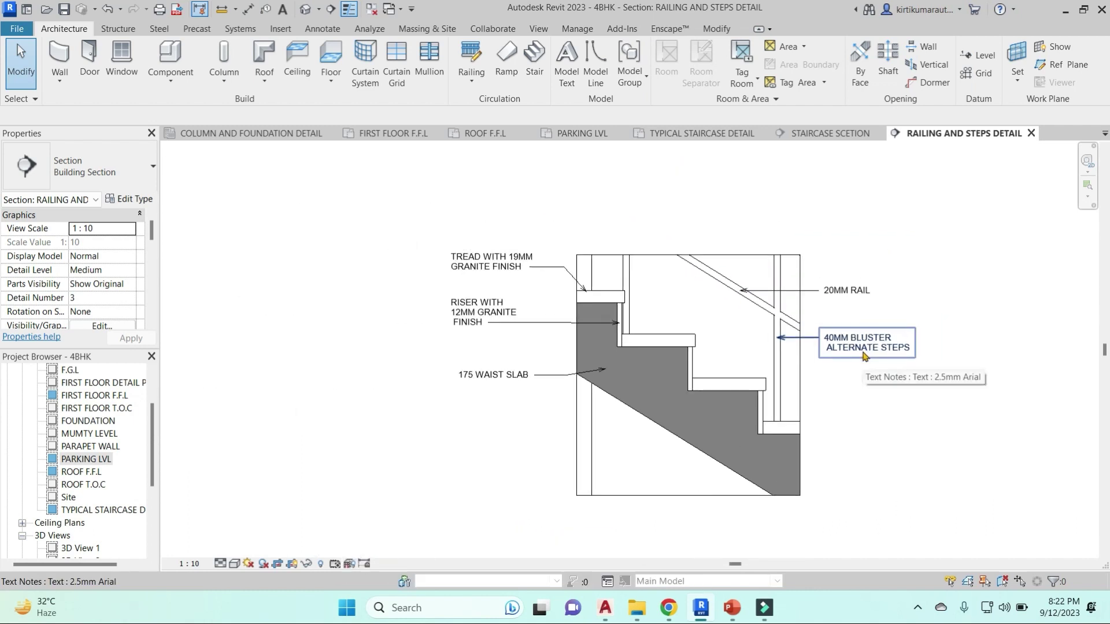
pyautogui.scroll(-4, 95, 488)
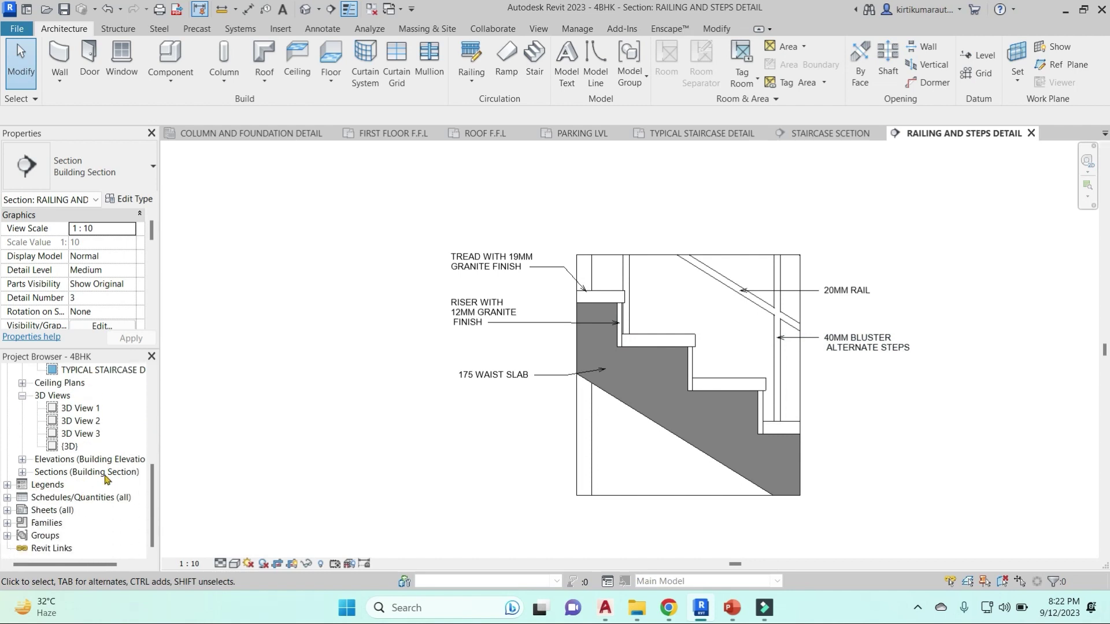
pyautogui.click(7, 485)
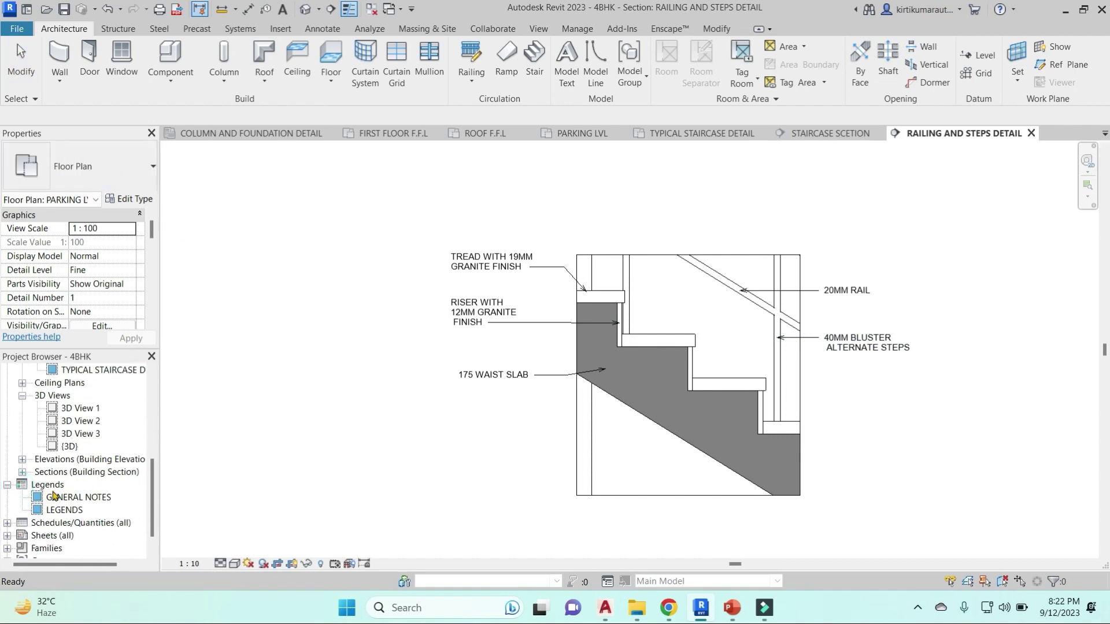
pyautogui.doubleClick(58, 498)
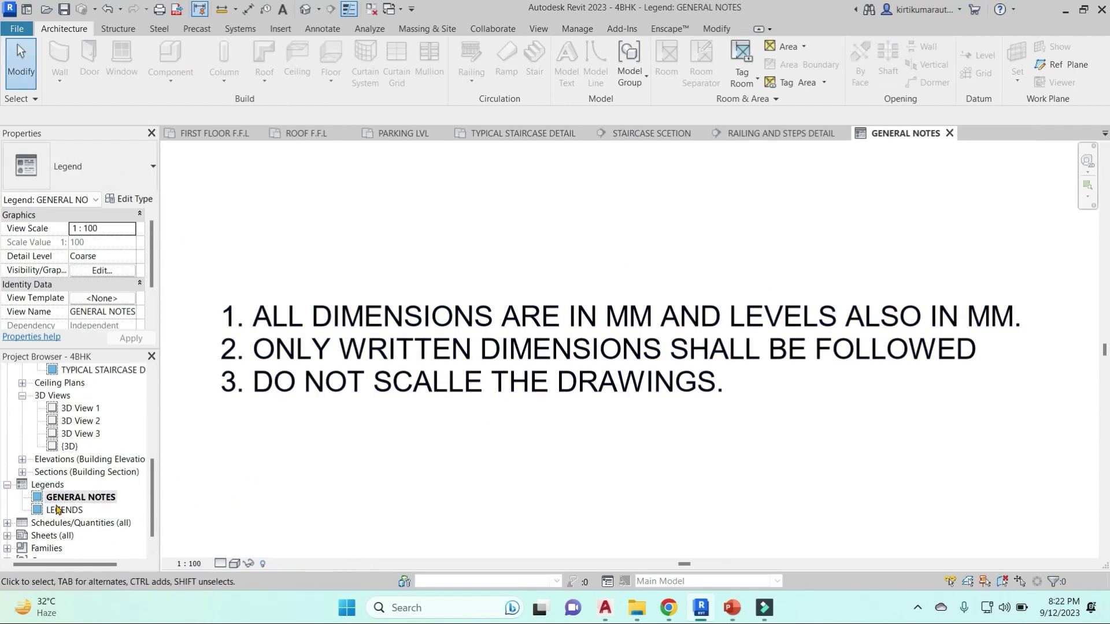
pyautogui.doubleClick(58, 510)
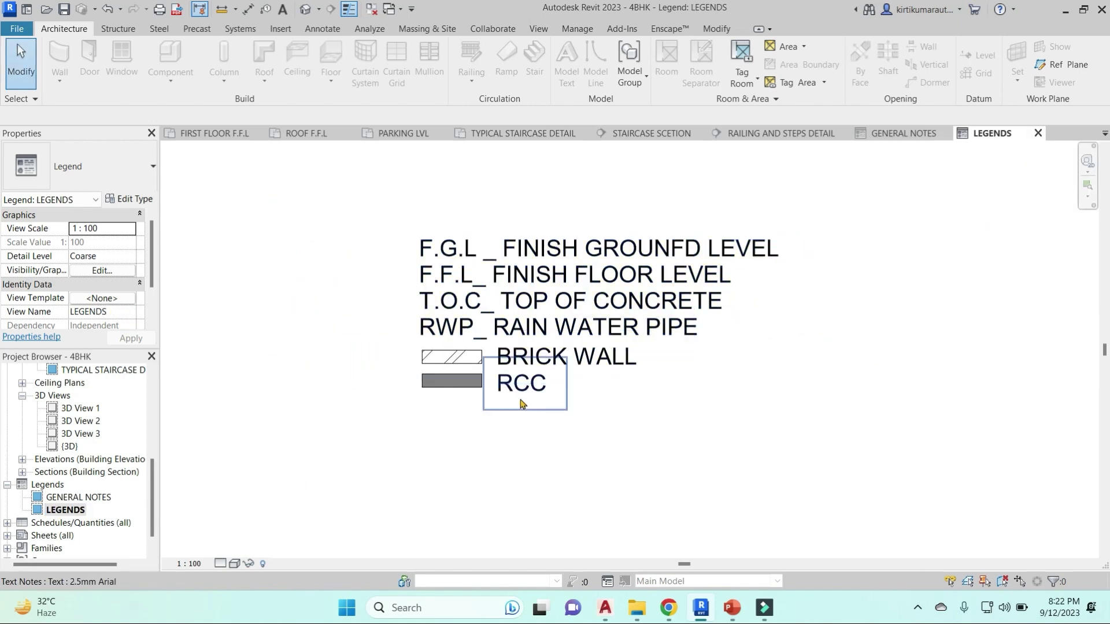
# Open the Door Schedule and set its Count field to Calculate maximum in the schedule's formatting properties
pyautogui.click(7, 523)
pyautogui.doubleClick(90, 538)
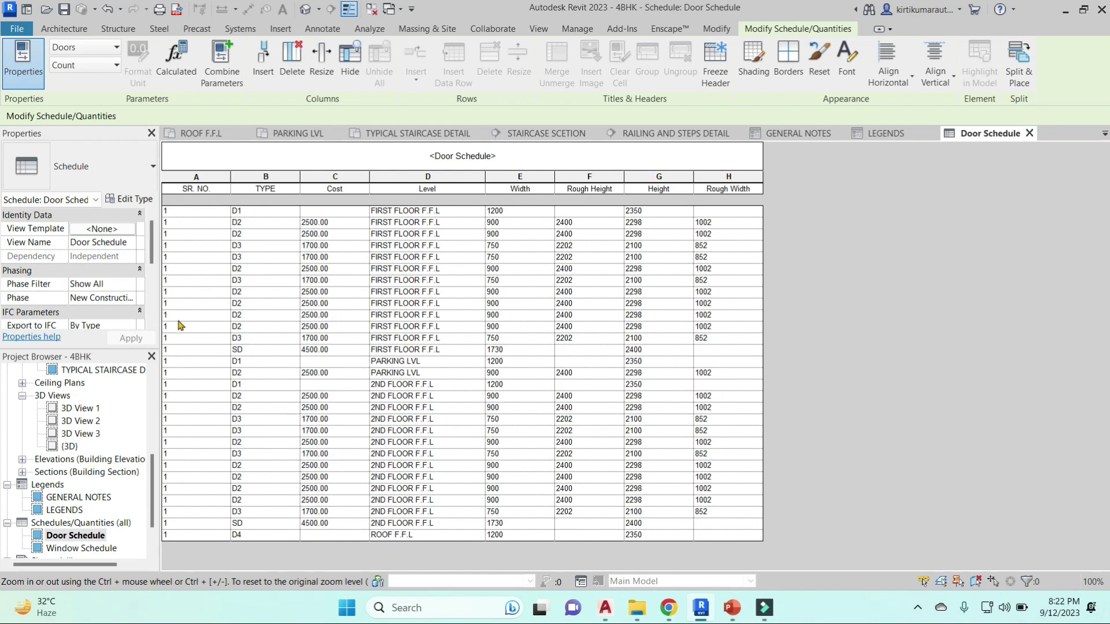
pyautogui.scroll(-4, 104, 300)
pyautogui.click(101, 257)
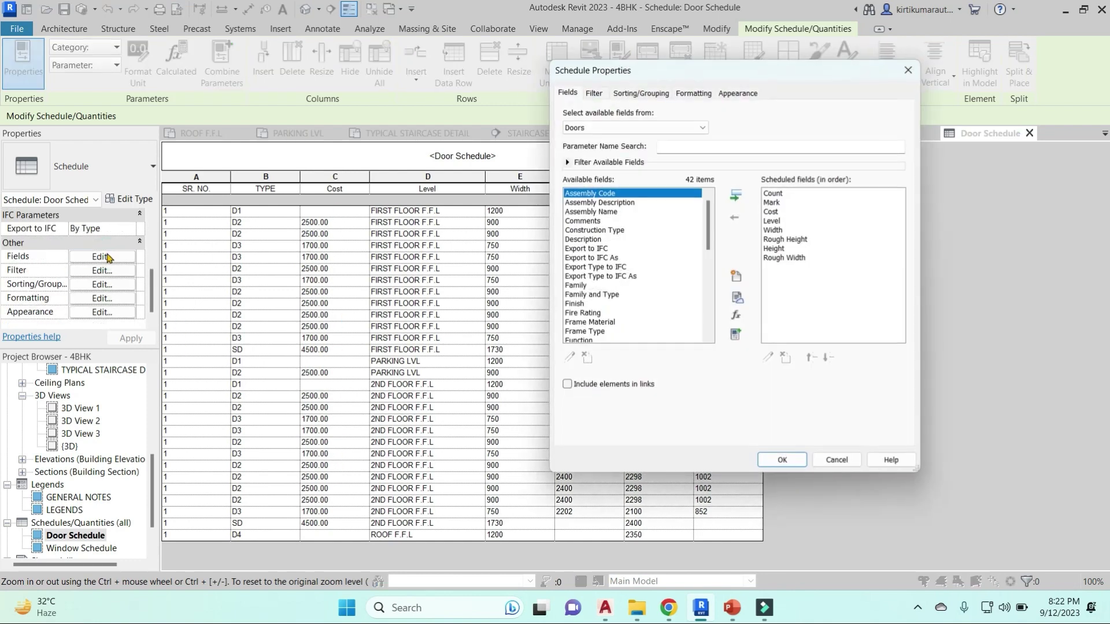
pyautogui.click(693, 93)
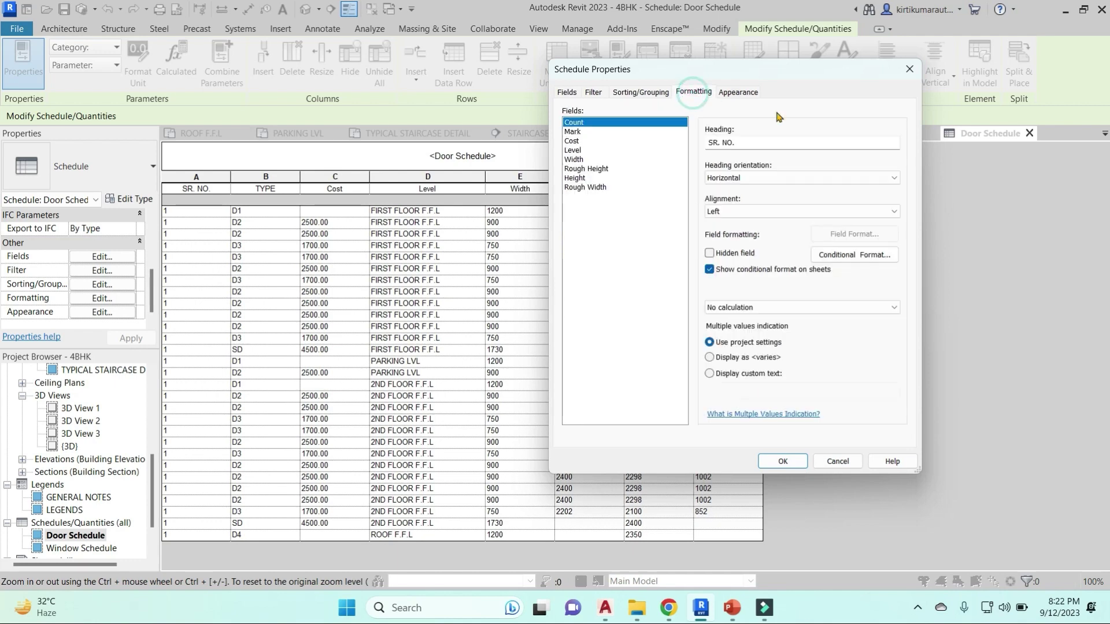
pyautogui.click(835, 307)
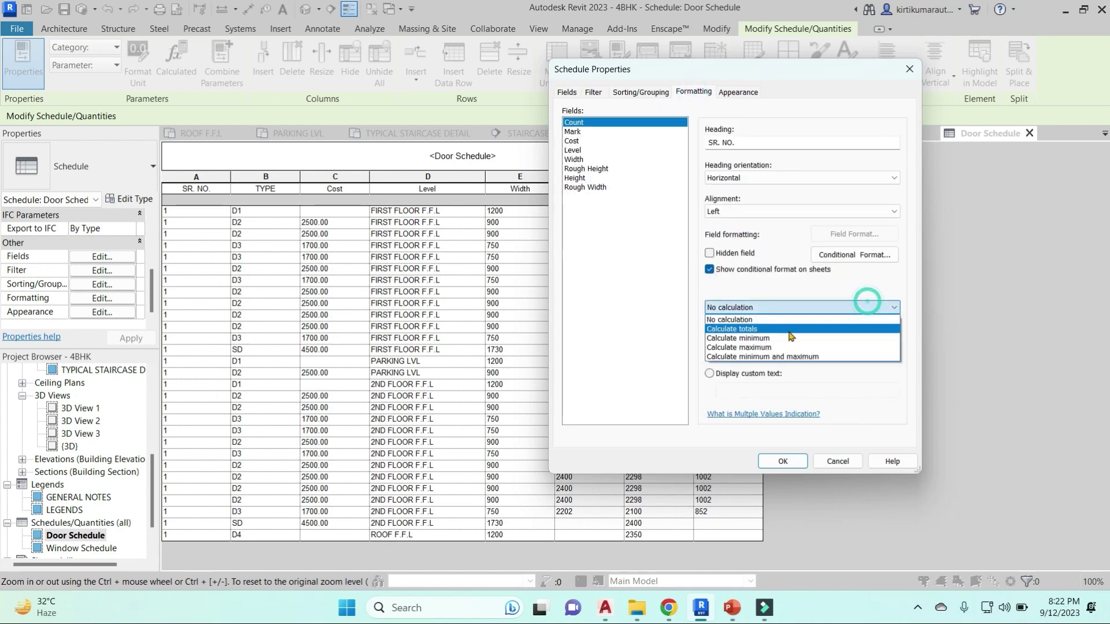
pyautogui.click(748, 347)
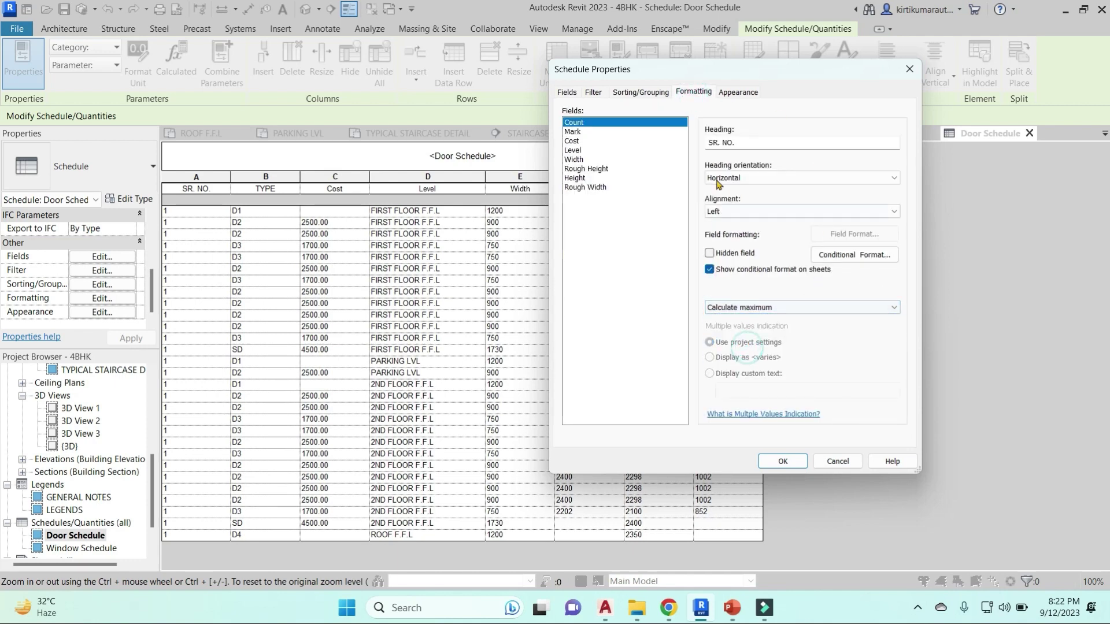
# Enable grand totals for the door schedule and set them to Totals only
pyautogui.click(659, 93)
pyautogui.click(568, 287)
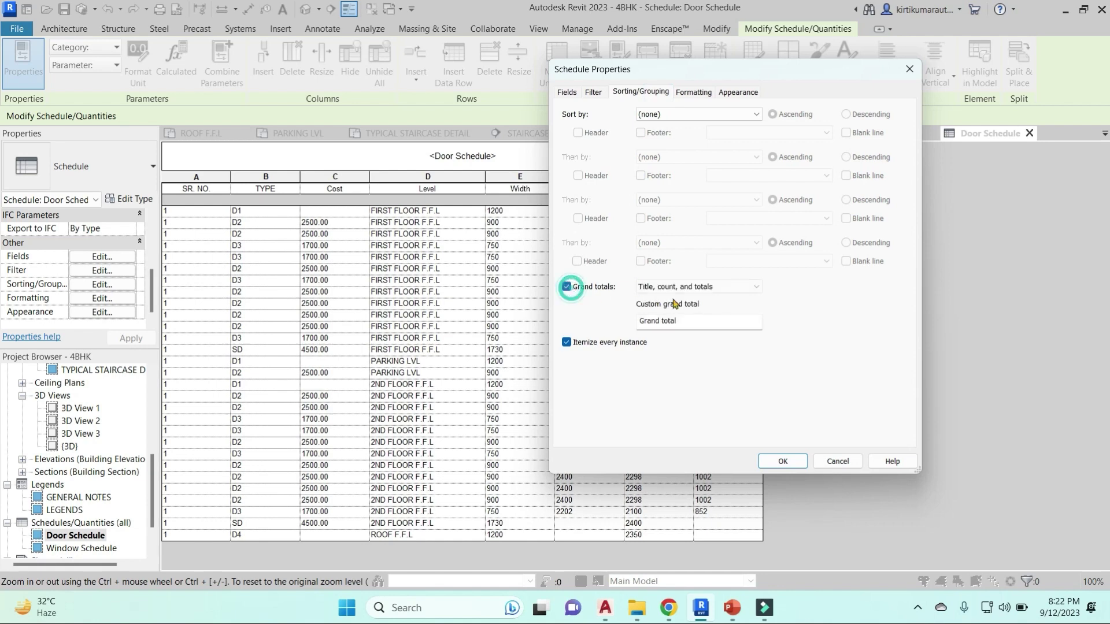
pyautogui.click(754, 286)
pyautogui.click(671, 325)
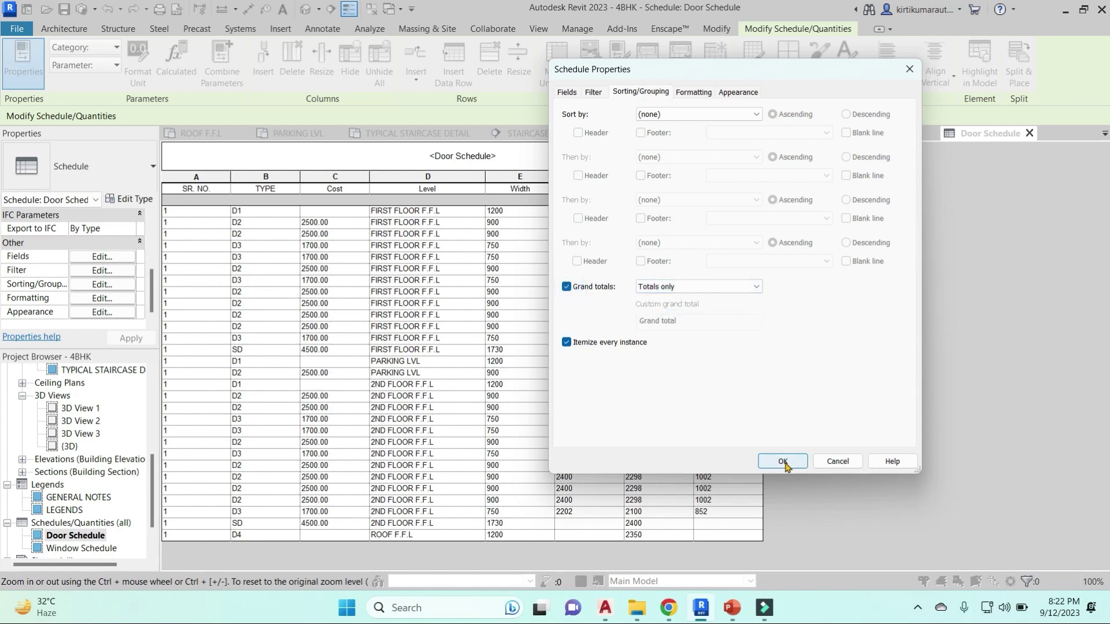
# Set the door schedule's Cost field to Calculate maximum and apply the schedule properties
pyautogui.click(691, 94)
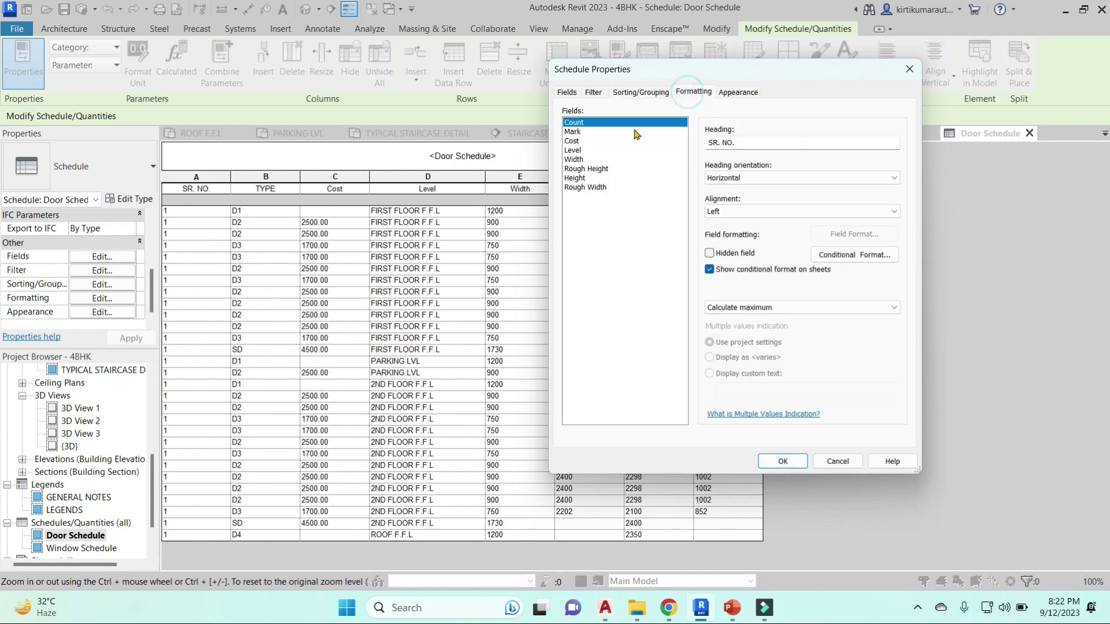
pyautogui.click(572, 141)
pyautogui.click(809, 307)
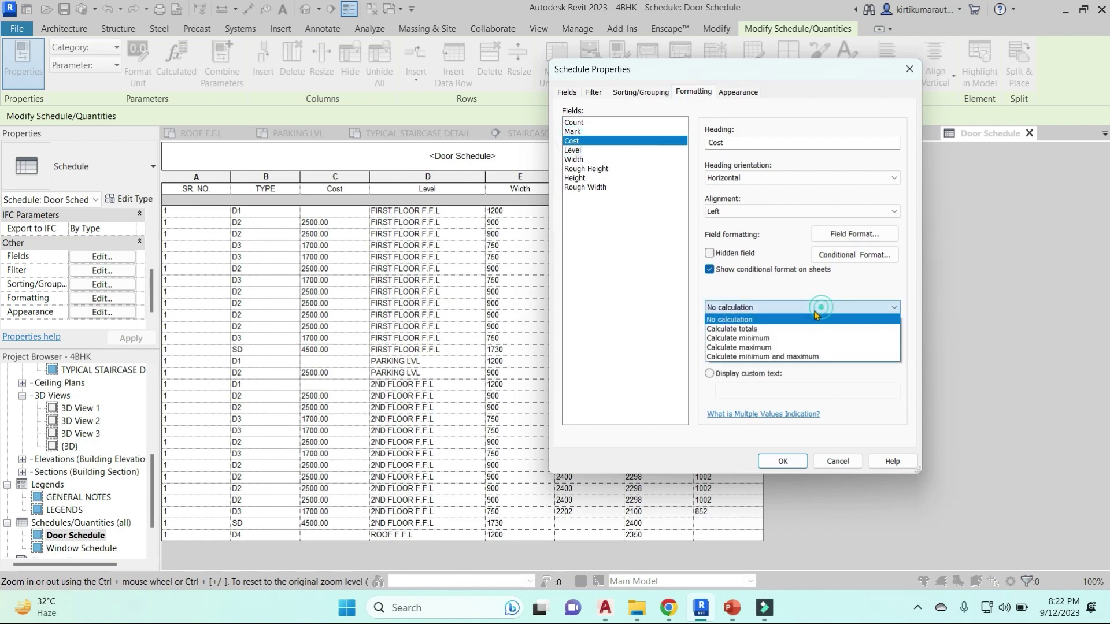
pyautogui.click(738, 349)
pyautogui.click(641, 93)
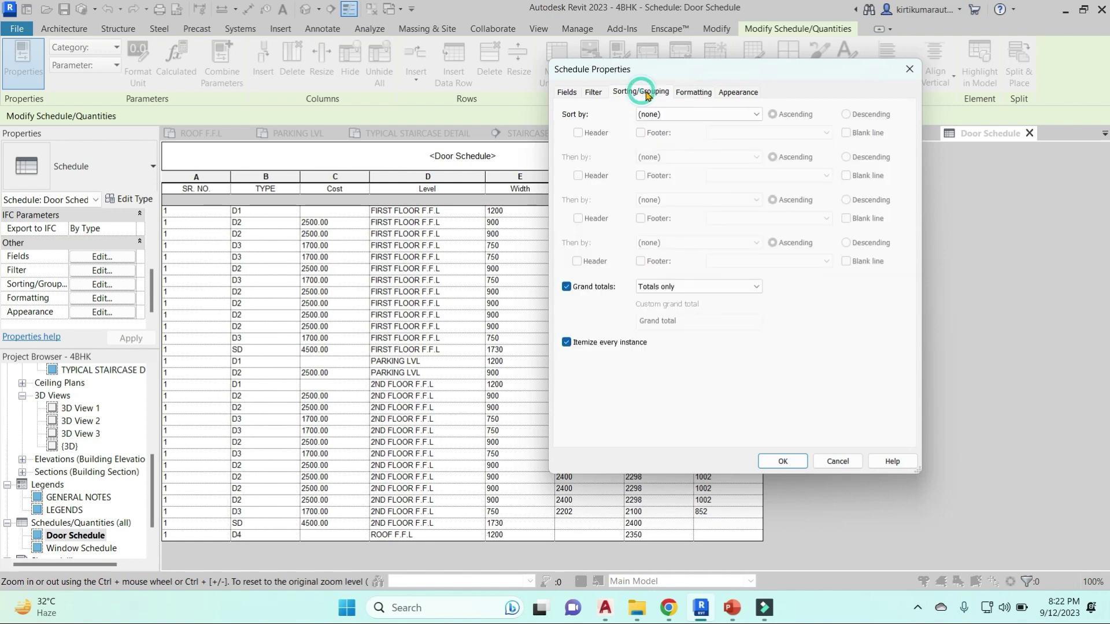
pyautogui.click(796, 466)
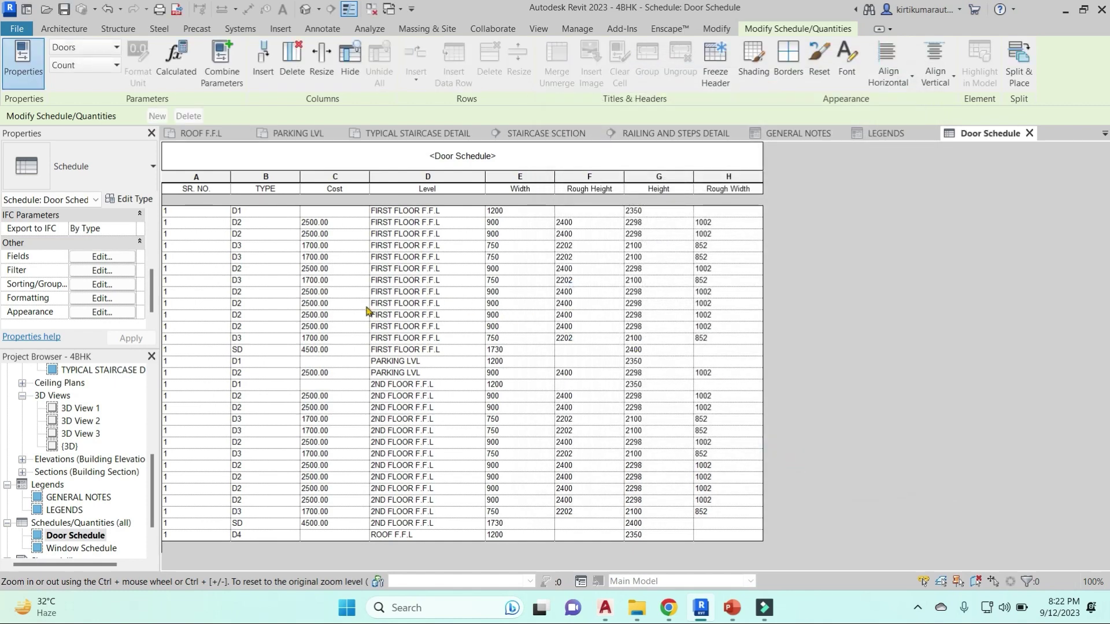
# Set the door schedule's Cost field to Calculate totals and apply the schedule properties
pyautogui.click(102, 270)
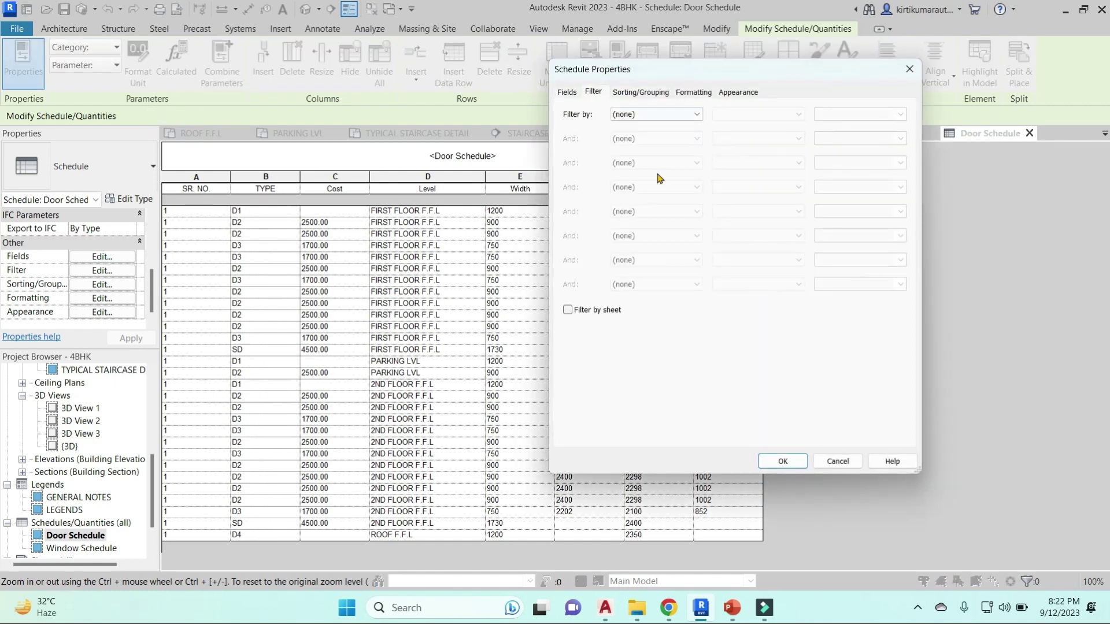
pyautogui.click(641, 93)
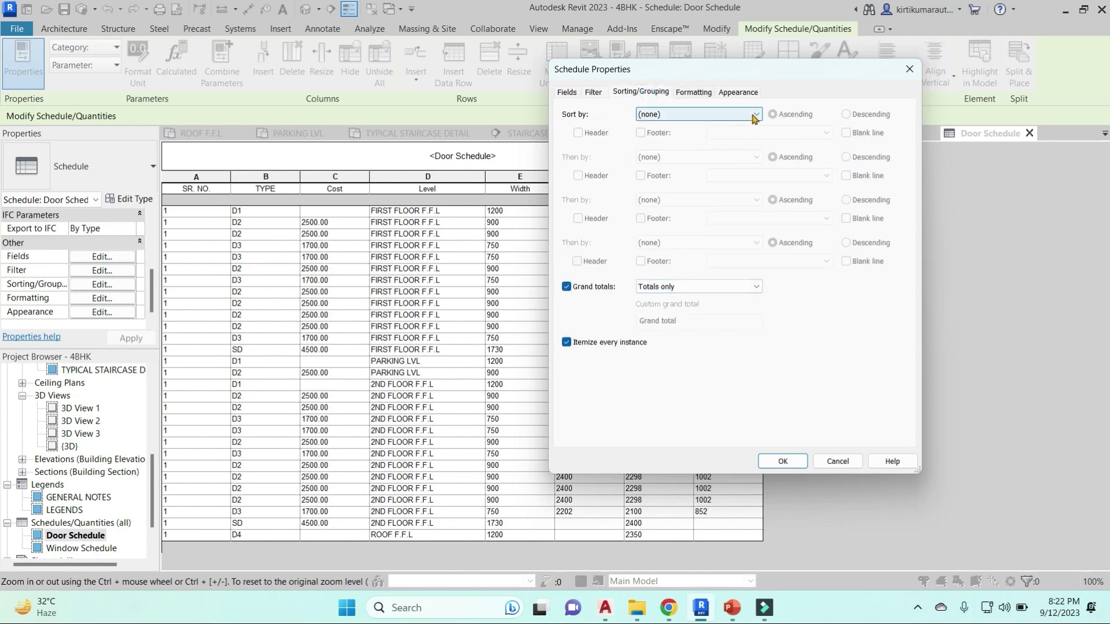
pyautogui.click(693, 92)
pyautogui.click(573, 141)
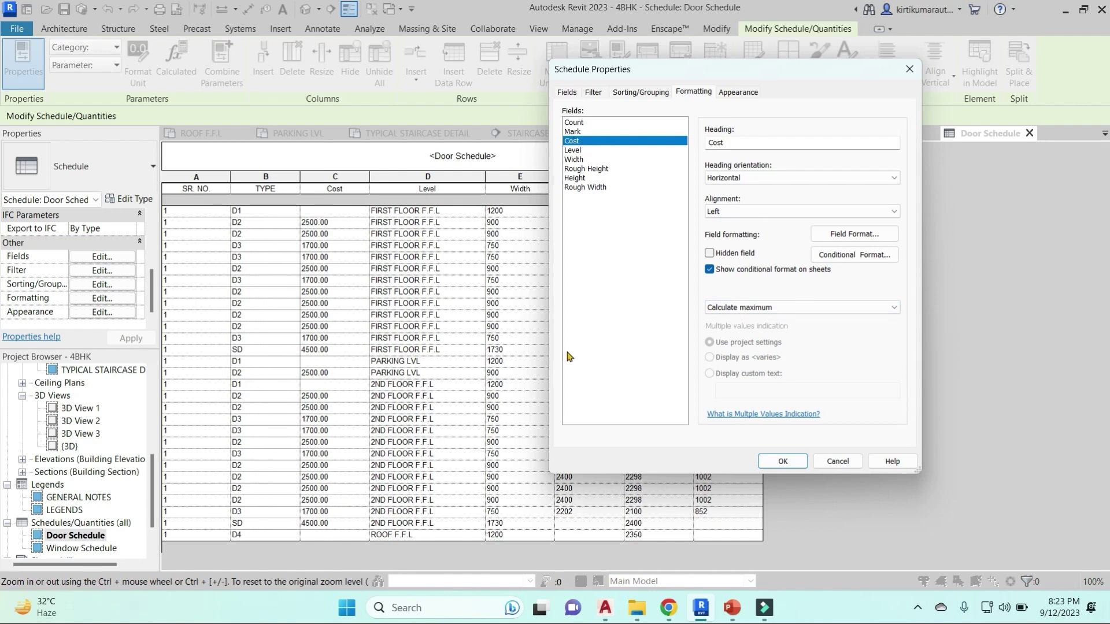
pyautogui.click(801, 307)
pyautogui.click(746, 328)
pyautogui.click(783, 461)
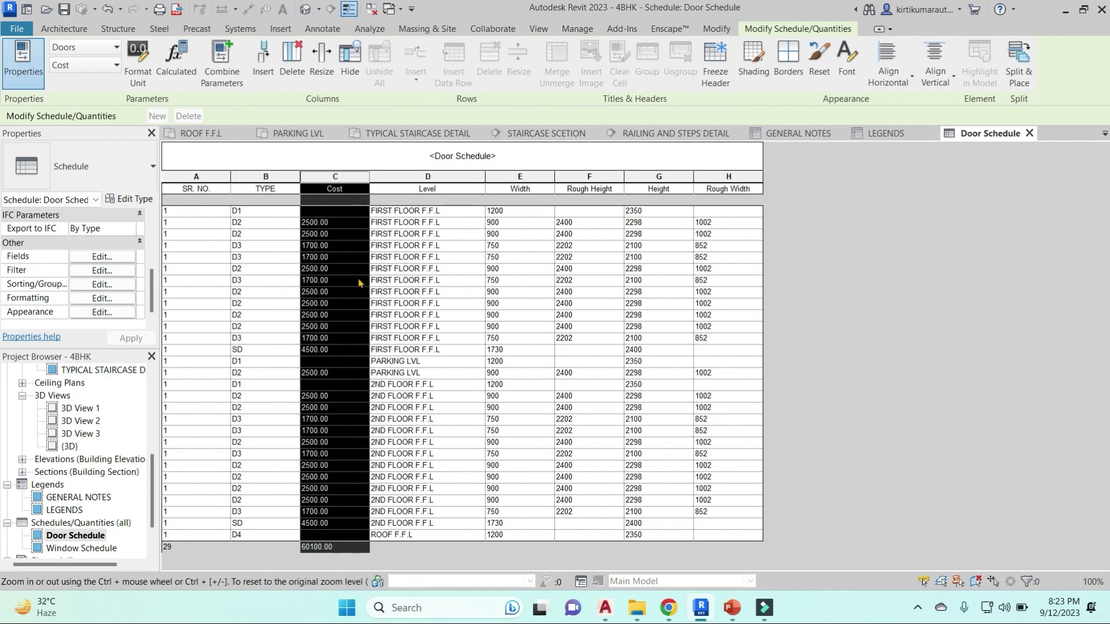
# Open the default 3D view and examine the building's front facade with the scheduled doors selected
pyautogui.click(305, 10)
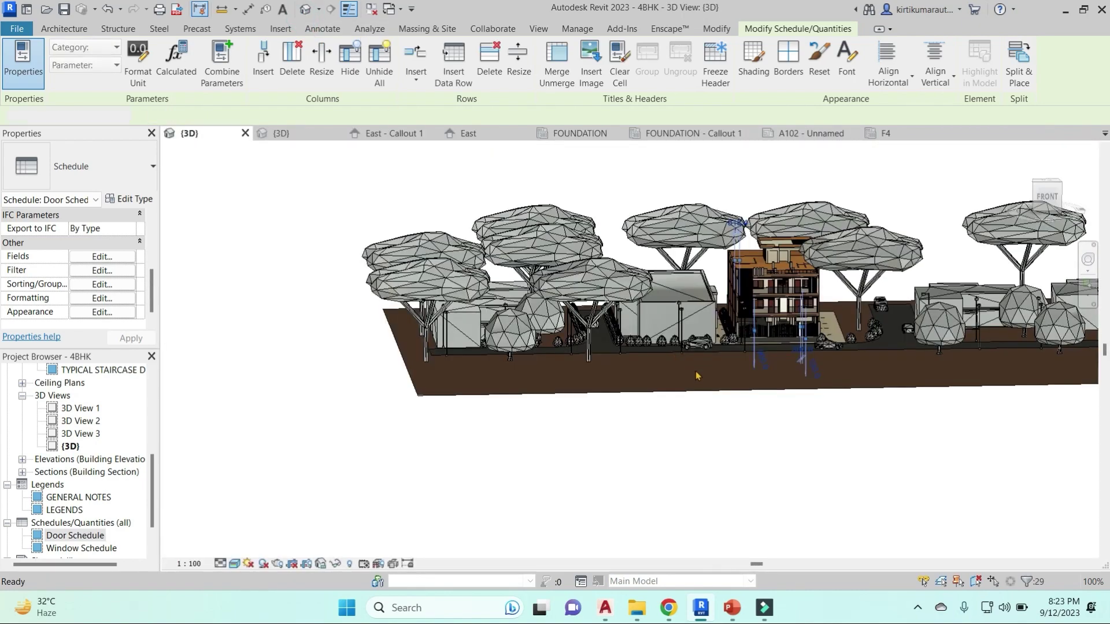
pyautogui.keyDown('shift'); pyautogui.moveTo(695, 371); pyautogui.dragTo(694, 471, button='middle'); pyautogui.keyUp('shift')
pyautogui.scroll(-3, 880, 498)
pyautogui.keyDown('shift'); pyautogui.moveTo(693, 471); pyautogui.dragTo(530, 437, button='middle'); pyautogui.keyUp('shift')
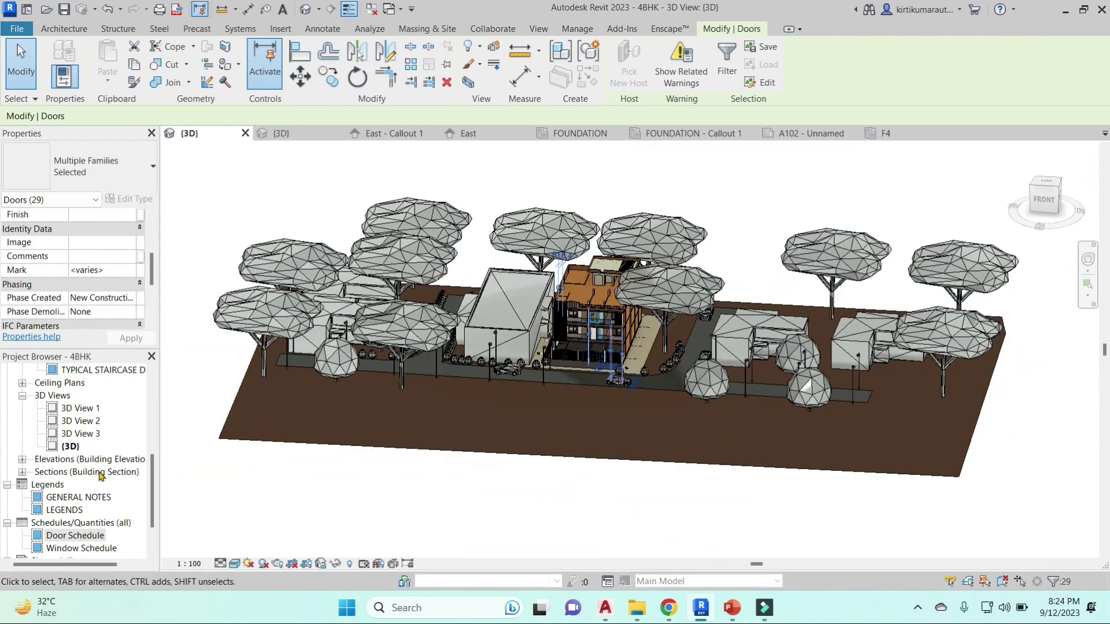
pyautogui.scroll(-4, 78, 515)
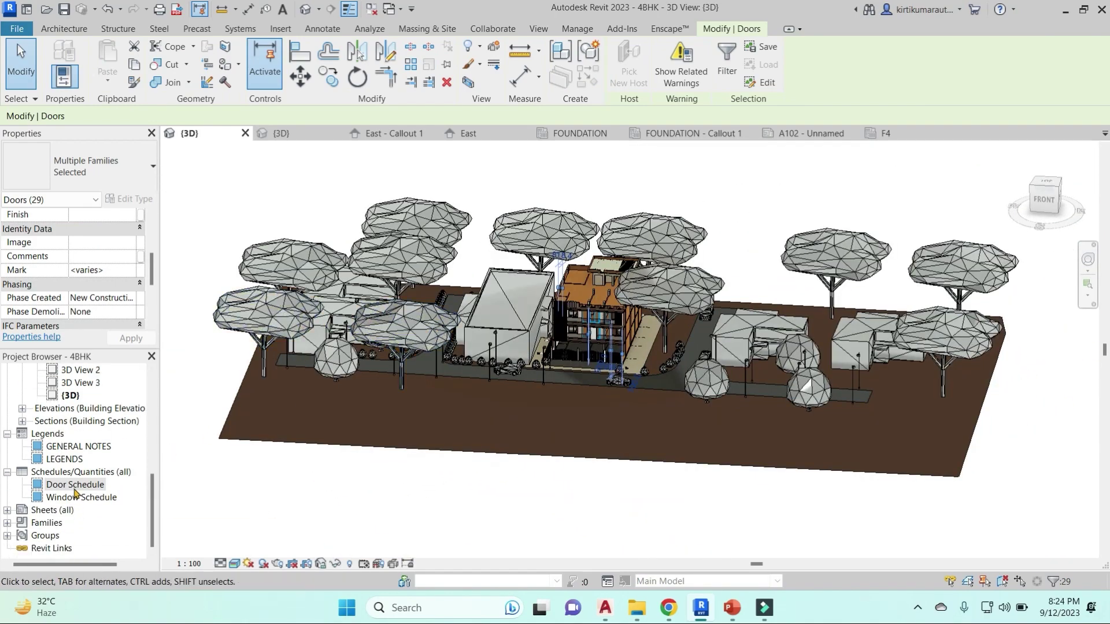
pyautogui.scroll(10, 618, 349)
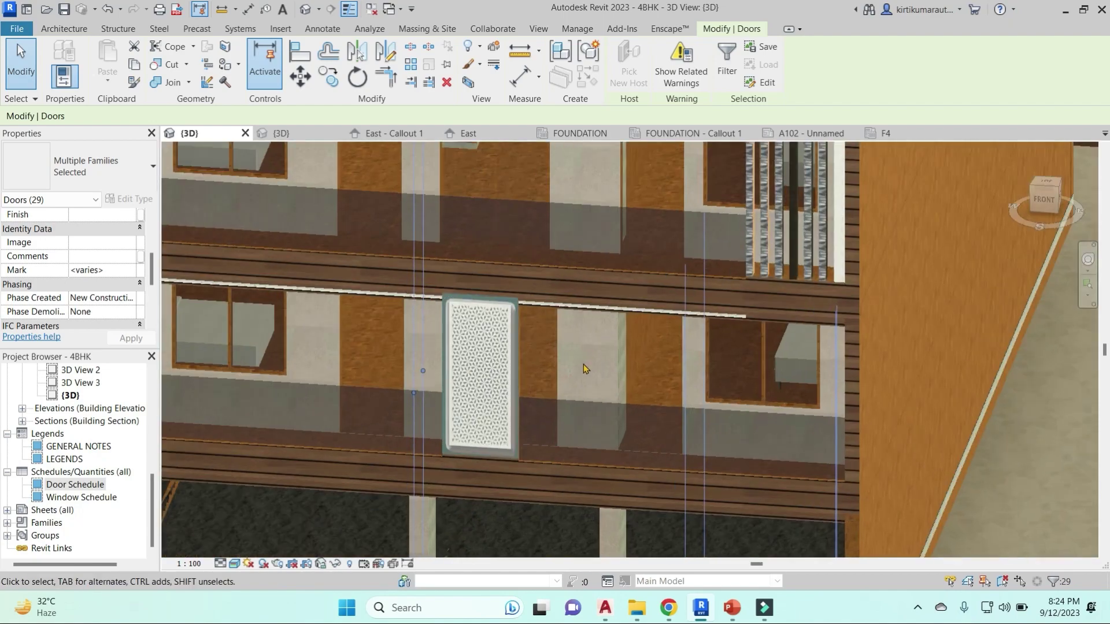
# Set the width of door type D2 to 1200 mm, using the single flush door beside the lower balcony's window
pyautogui.click(620, 340)
pyautogui.scroll(-4, 654, 339)
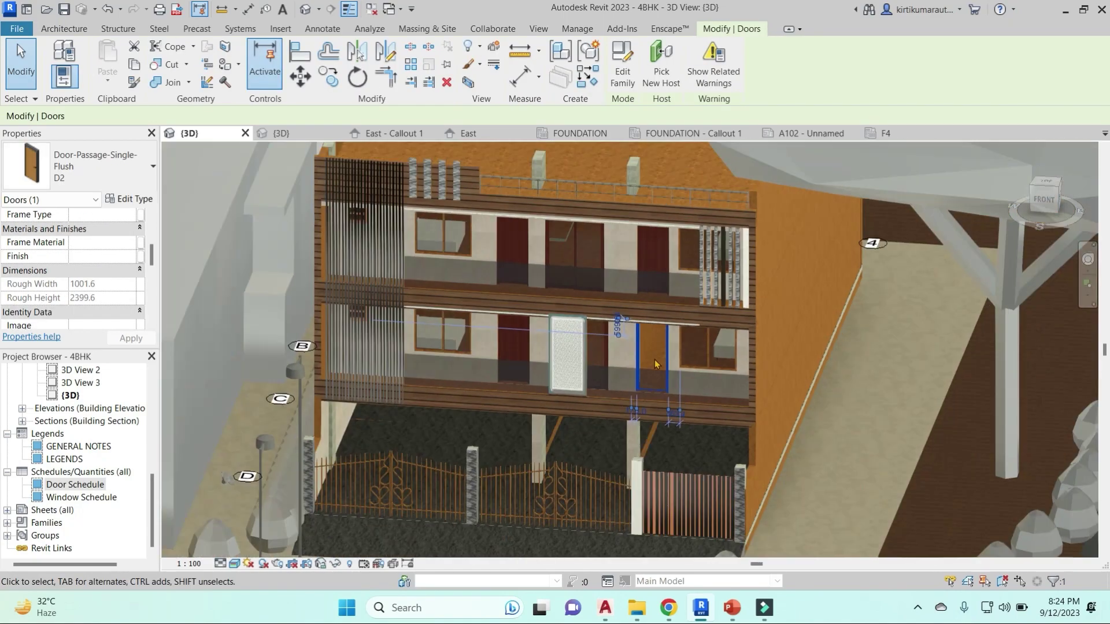
pyautogui.keyDown('shift'); pyautogui.moveTo(654, 341); pyautogui.dragTo(725, 398, button='middle'); pyautogui.keyUp('shift')
pyautogui.scroll(5, 668, 372)
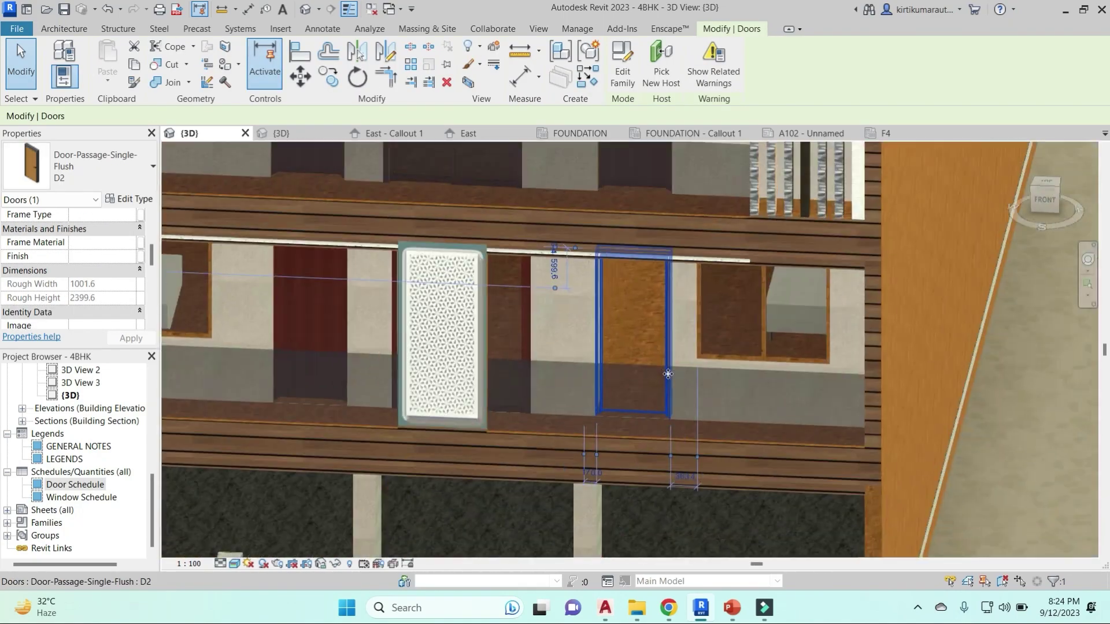
pyautogui.click(682, 349)
pyautogui.scroll(-3, 682, 350)
pyautogui.click(671, 302)
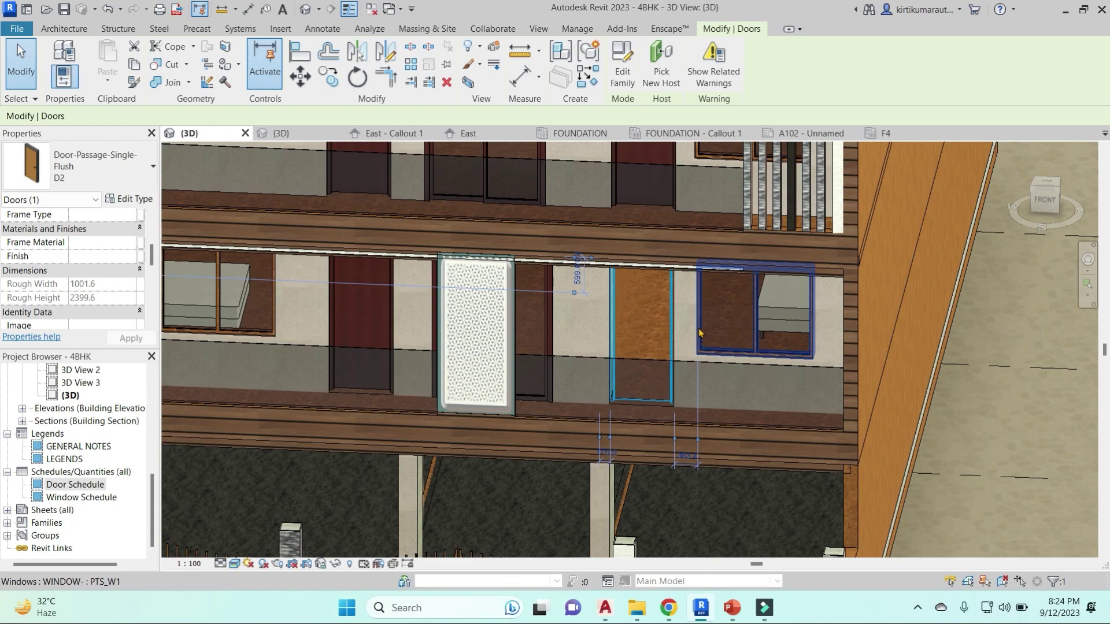
pyautogui.click(142, 199)
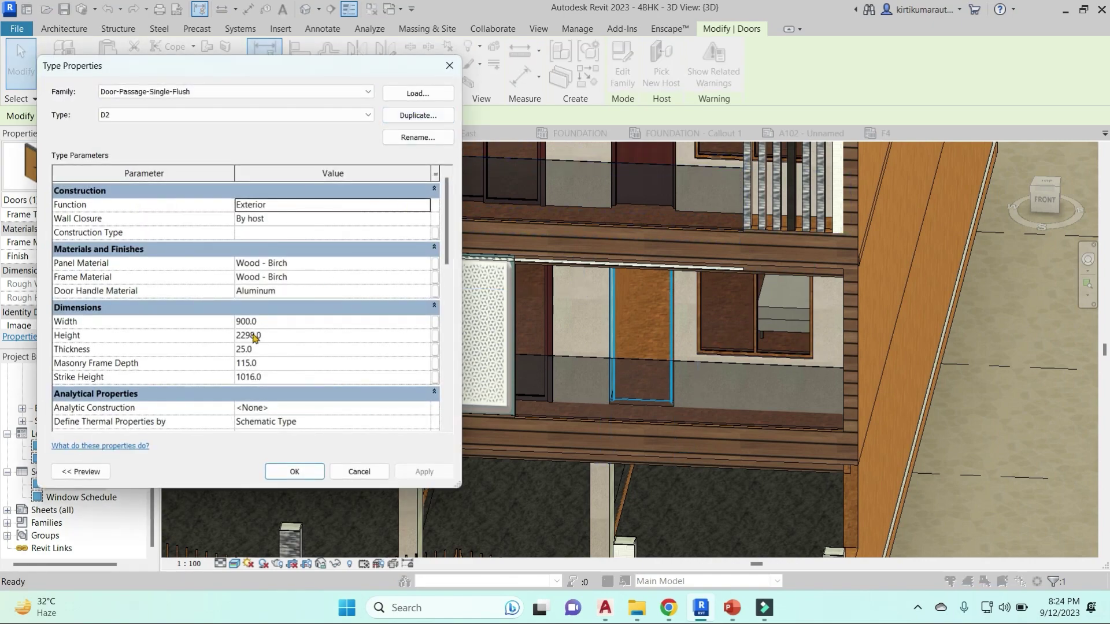
pyautogui.click(281, 336)
pyautogui.click(284, 323)
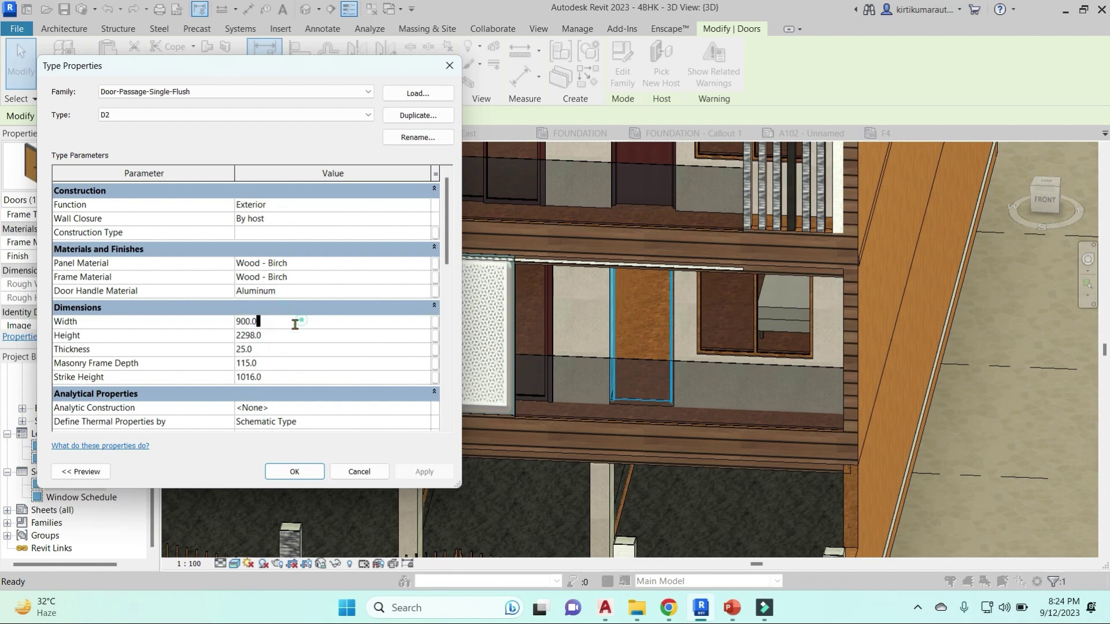
pyautogui.moveTo(296, 322); pyautogui.dragTo(209, 331)
pyautogui.moveTo(323, 65); pyautogui.dragTo(242, 85)
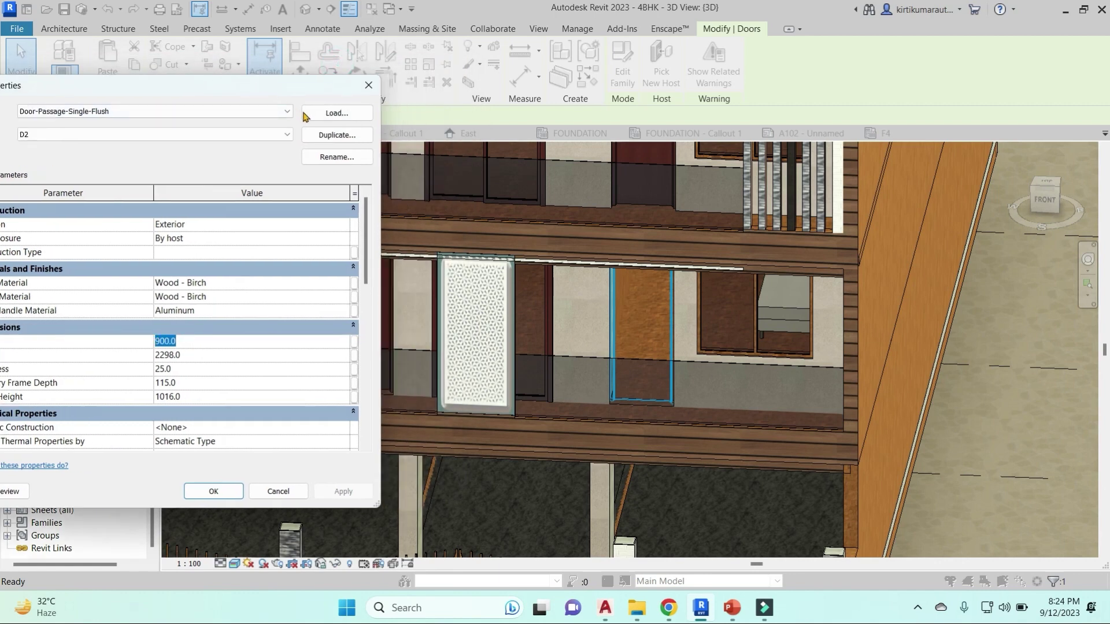
pyautogui.write('1200')
pyautogui.click(346, 494)
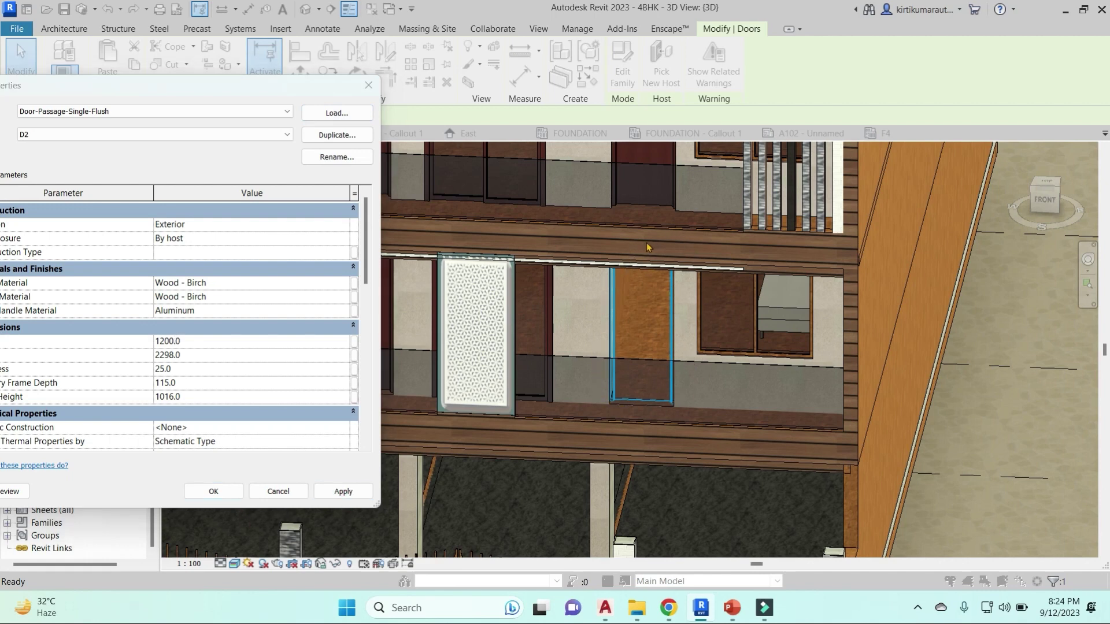
pyautogui.click(230, 346)
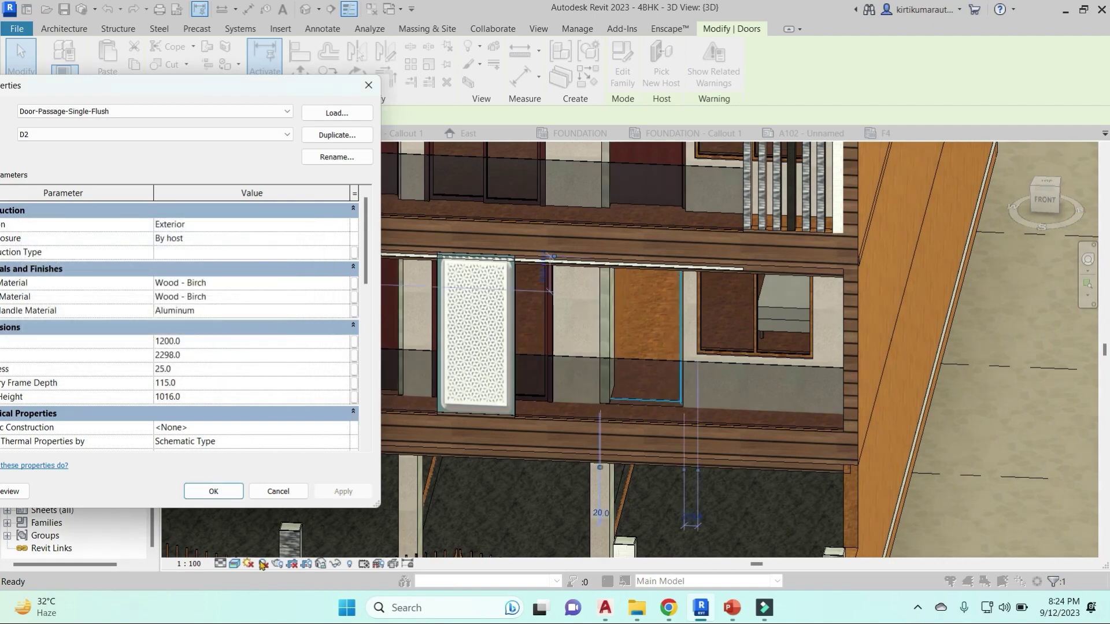
pyautogui.click(214, 491)
pyautogui.click(986, 404)
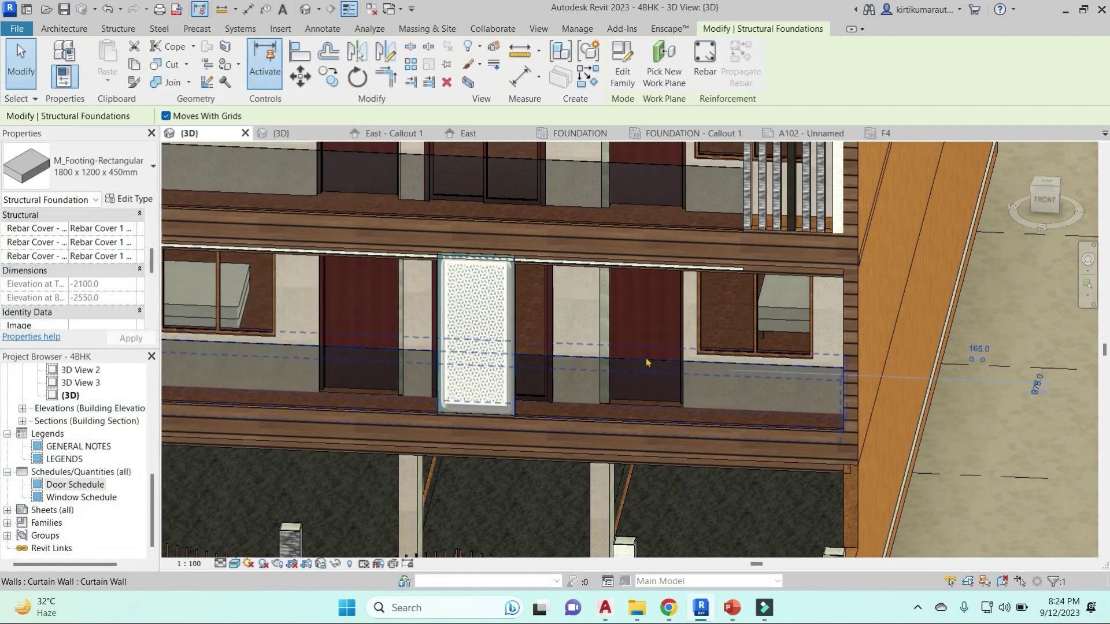
# Examine the resized D2 doors along the lower balcony in the 3D view
pyautogui.scroll(3, 645, 342)
pyautogui.scroll(-3, 645, 342)
pyautogui.keyDown('shift'); pyautogui.moveTo(645, 342); pyautogui.dragTo(680, 387, button='middle'); pyautogui.keyUp('shift')
pyautogui.scroll(3, 727, 396)
pyautogui.scroll(3, 773, 393)
pyautogui.moveTo(791, 399); pyautogui.dragTo(718, 297, button='middle')
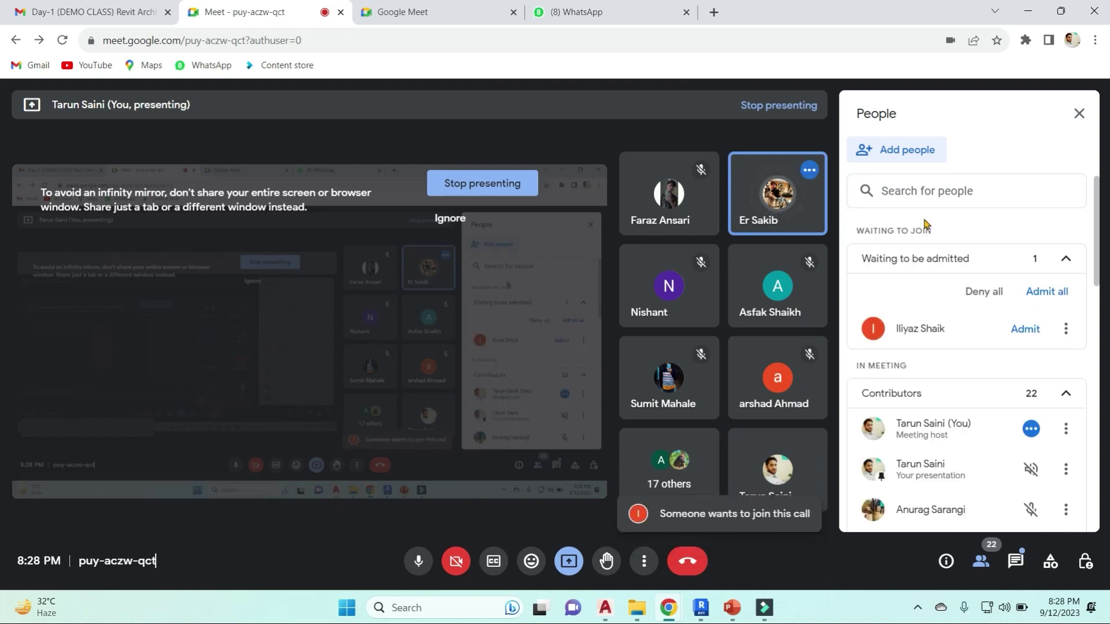
# Switch to the Google Meet call in Chrome and admit the waiting participant
pyautogui.click(1023, 329)
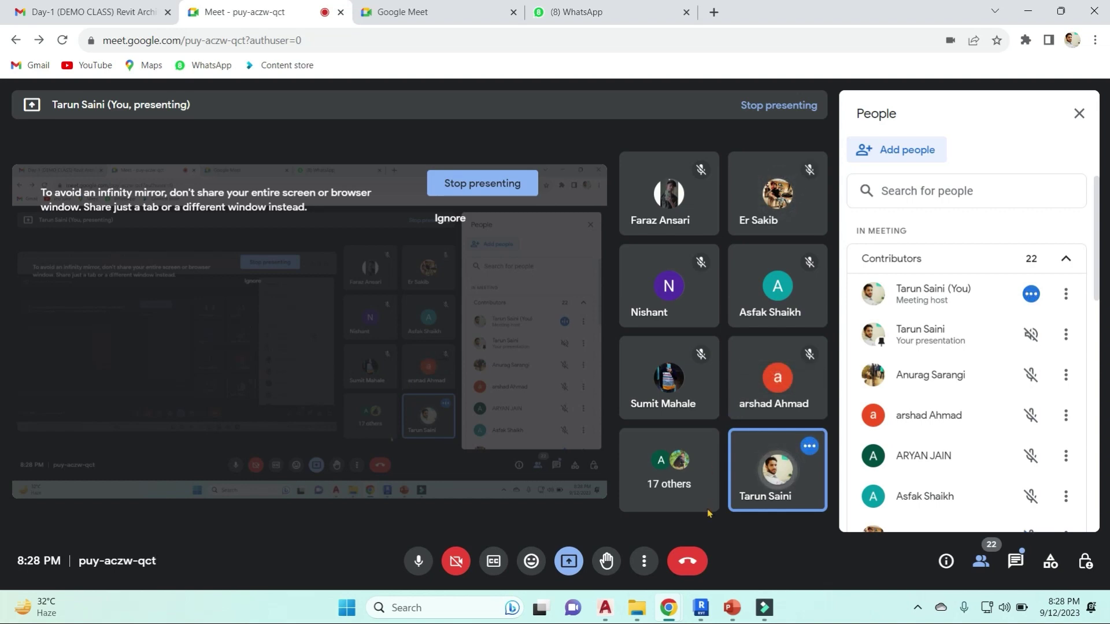
# Switch back to Revit and open the recent project Arch Link Model.rvt
pyautogui.click(702, 608)
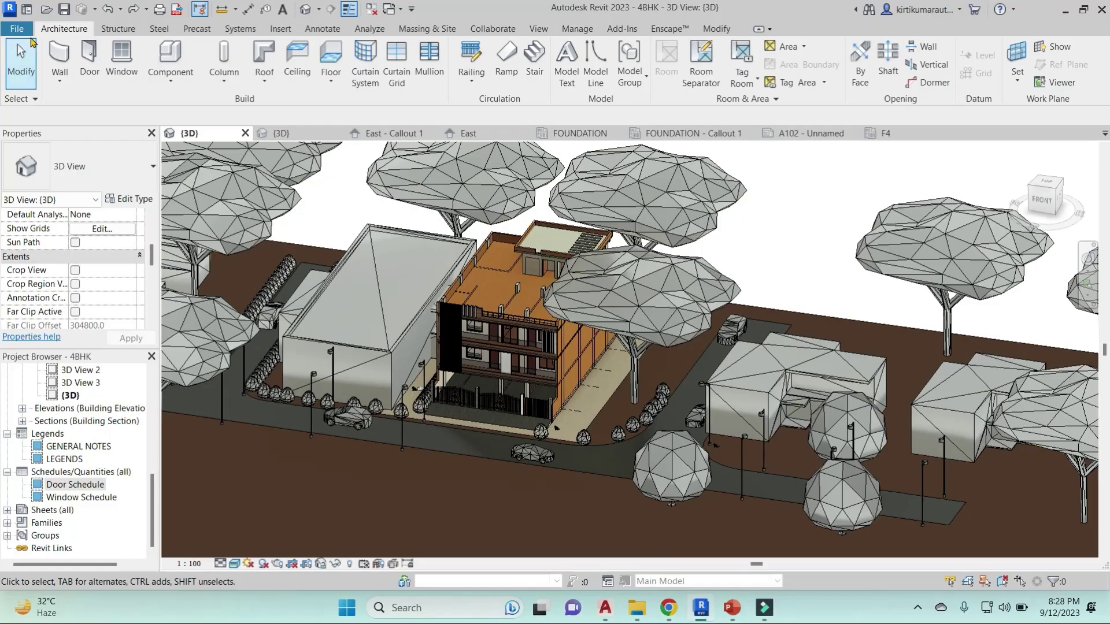
pyautogui.click(17, 28)
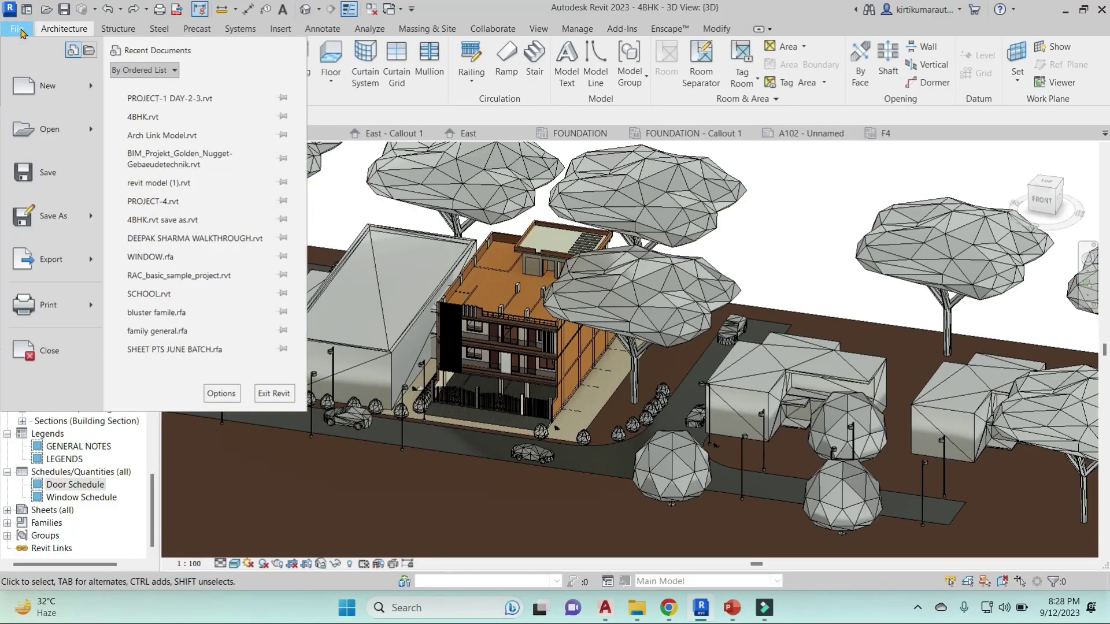
pyautogui.click(154, 139)
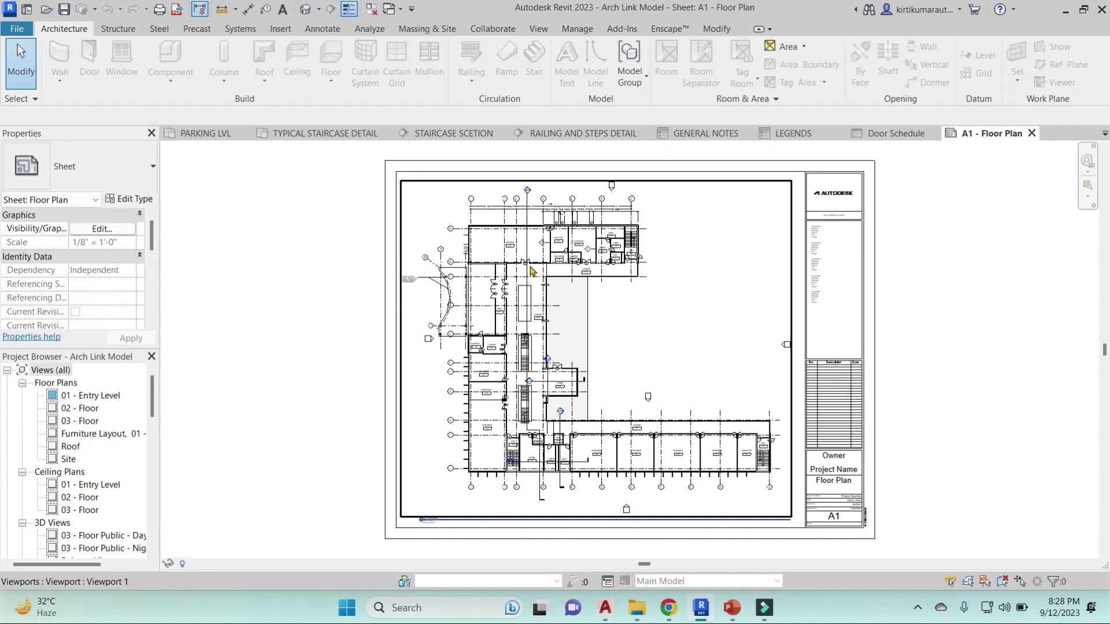
# Open the Section Thru Main Stair view from its section marker on sheet A1 - Floor Plan
pyautogui.scroll(2, 493, 242)
pyautogui.scroll(2, 569, 188)
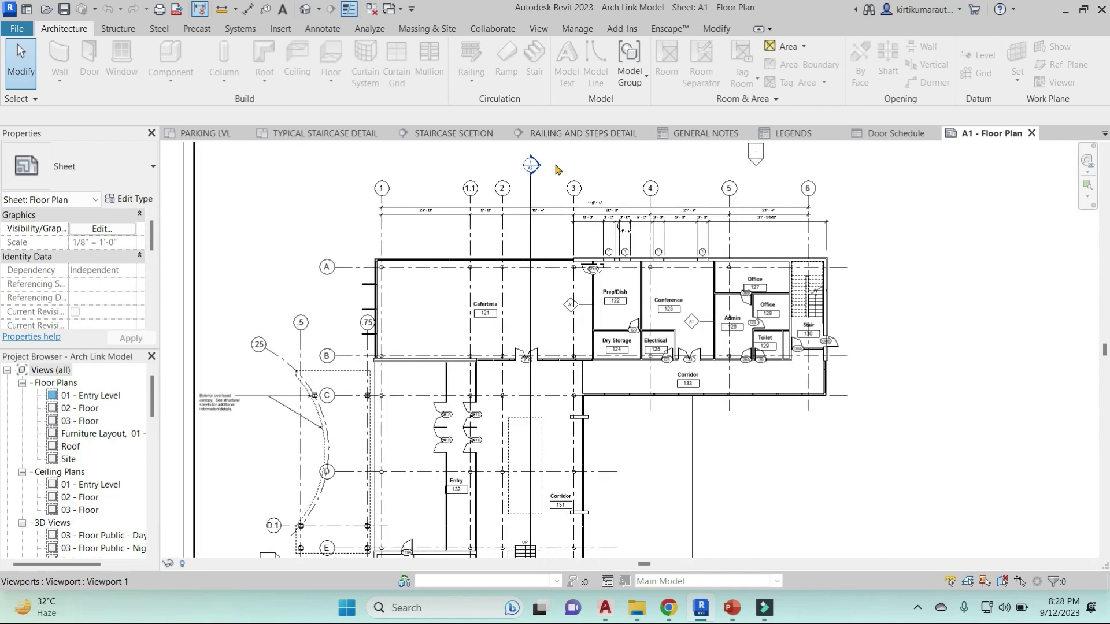
pyautogui.doubleClick(543, 167)
pyautogui.doubleClick(531, 166)
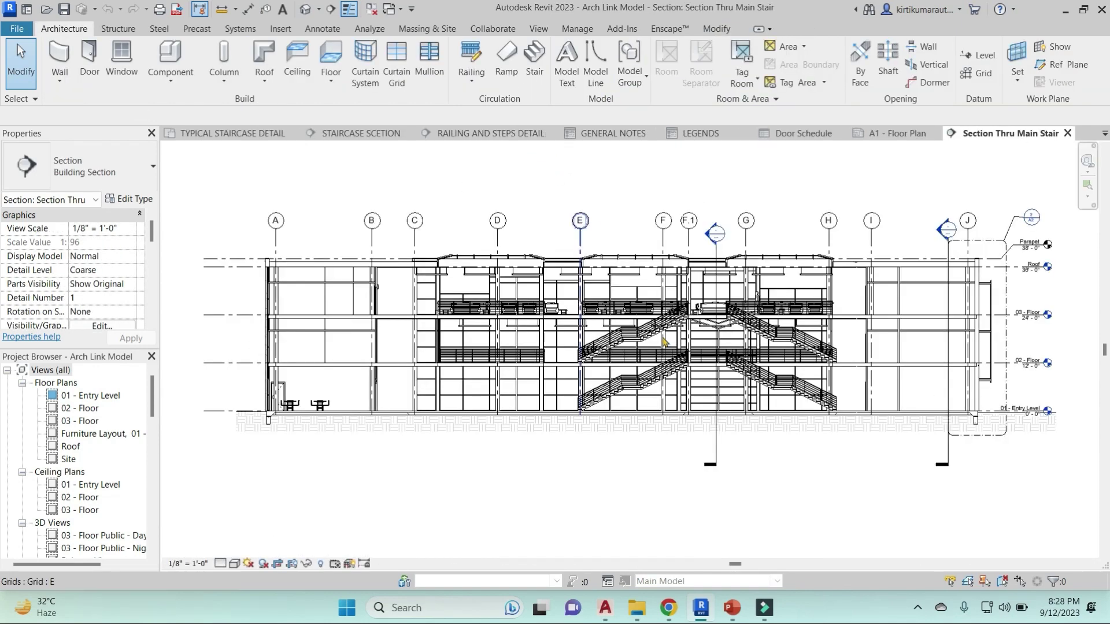
# Open the 02 - Floor plan and examine the main staircase beside Corridor 216
pyautogui.click(81, 409)
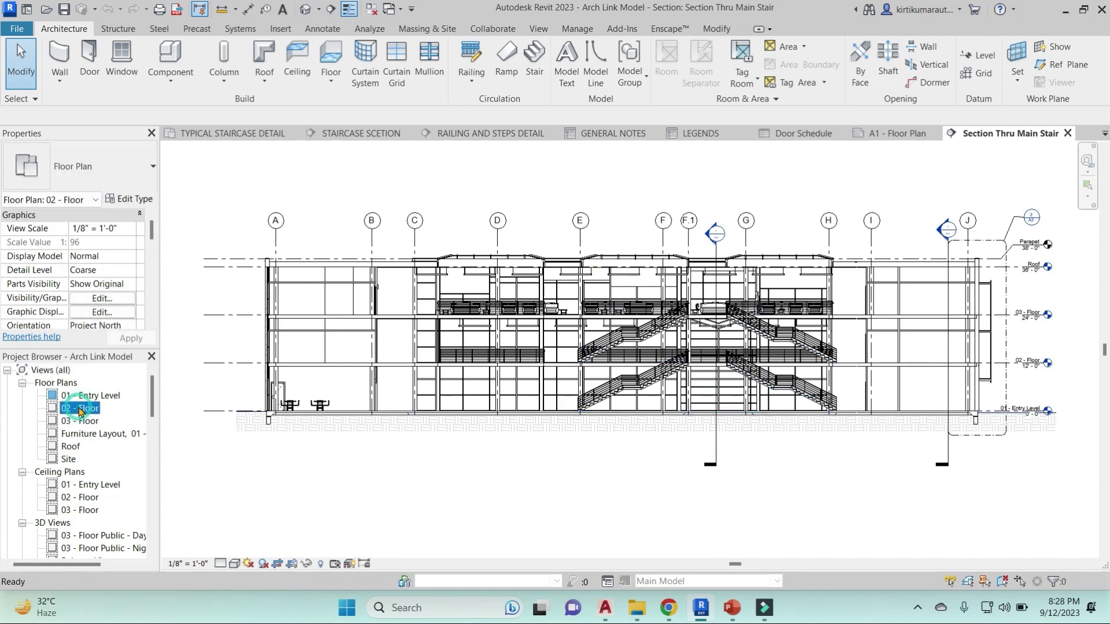
pyautogui.doubleClick(80, 409)
pyautogui.scroll(2, 632, 435)
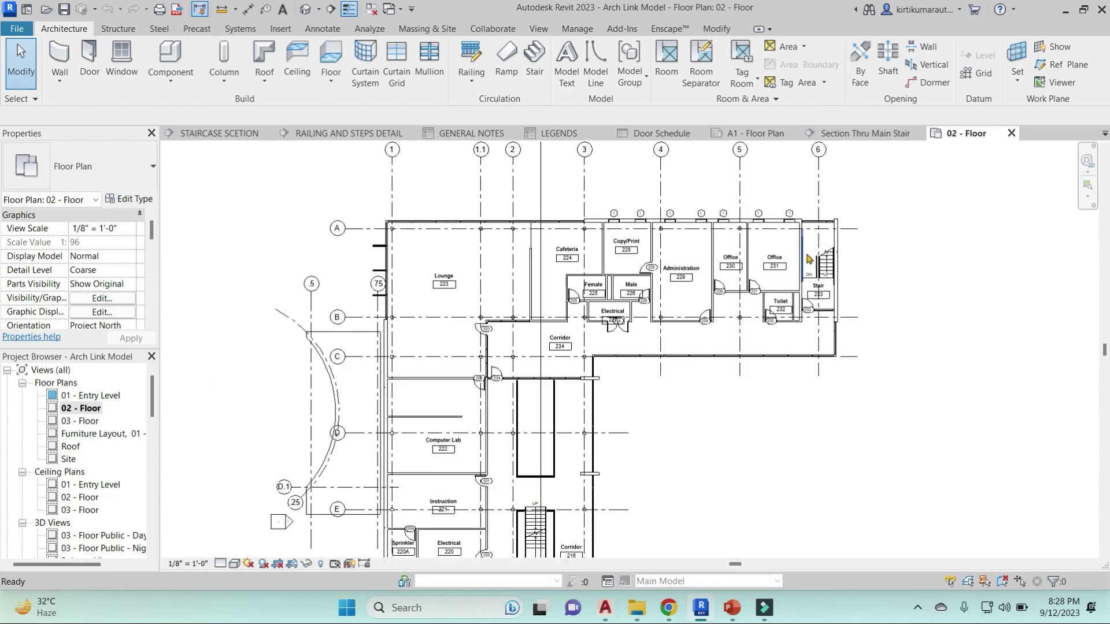
pyautogui.moveTo(633, 435); pyautogui.dragTo(649, 349, button='middle')
pyautogui.scroll(5, 558, 492)
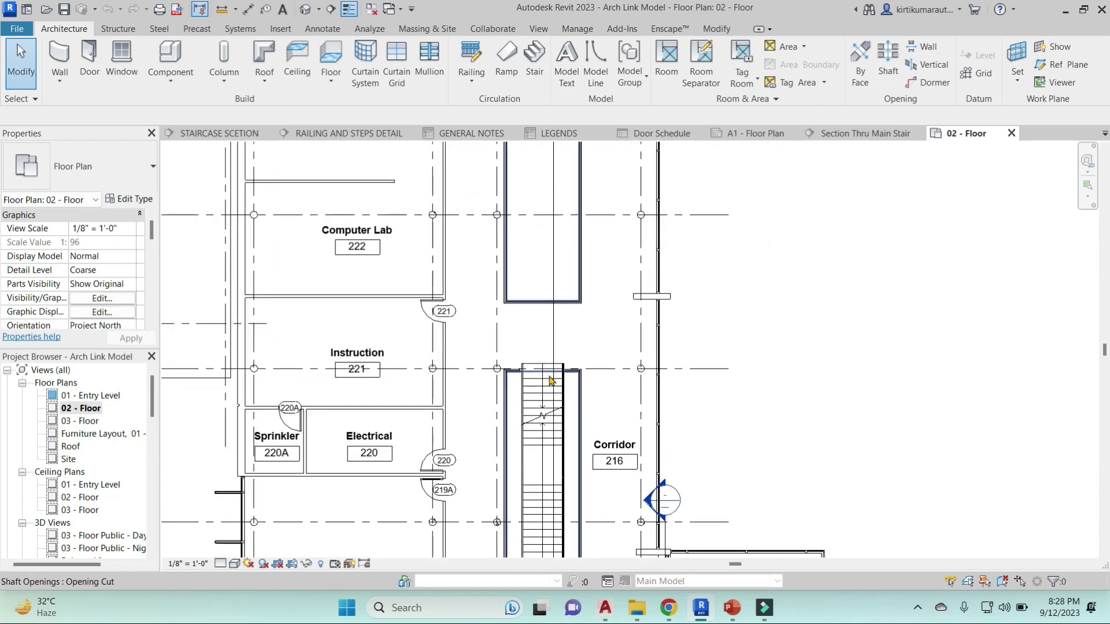
pyautogui.scroll(-2, 551, 378)
pyautogui.click(553, 353)
pyautogui.moveTo(589, 320); pyautogui.dragTo(612, 271, button='middle')
pyautogui.press('Escape')
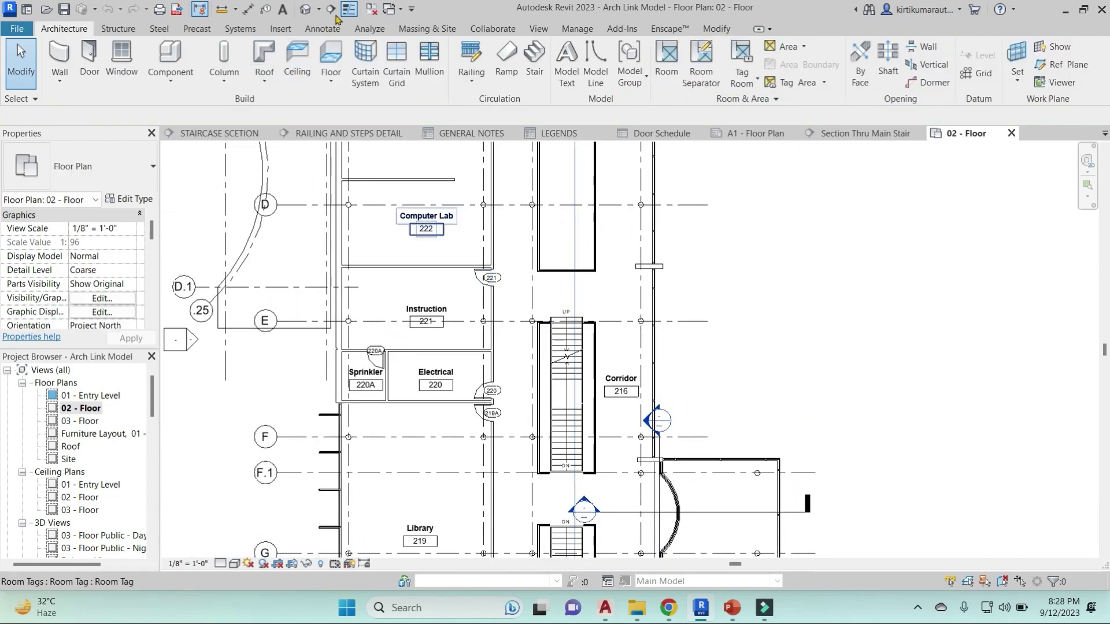
# Draw a vertical building section lengthwise through the staircase beside Corridor 216, from above grid E to below grid F.1
pyautogui.click(334, 11)
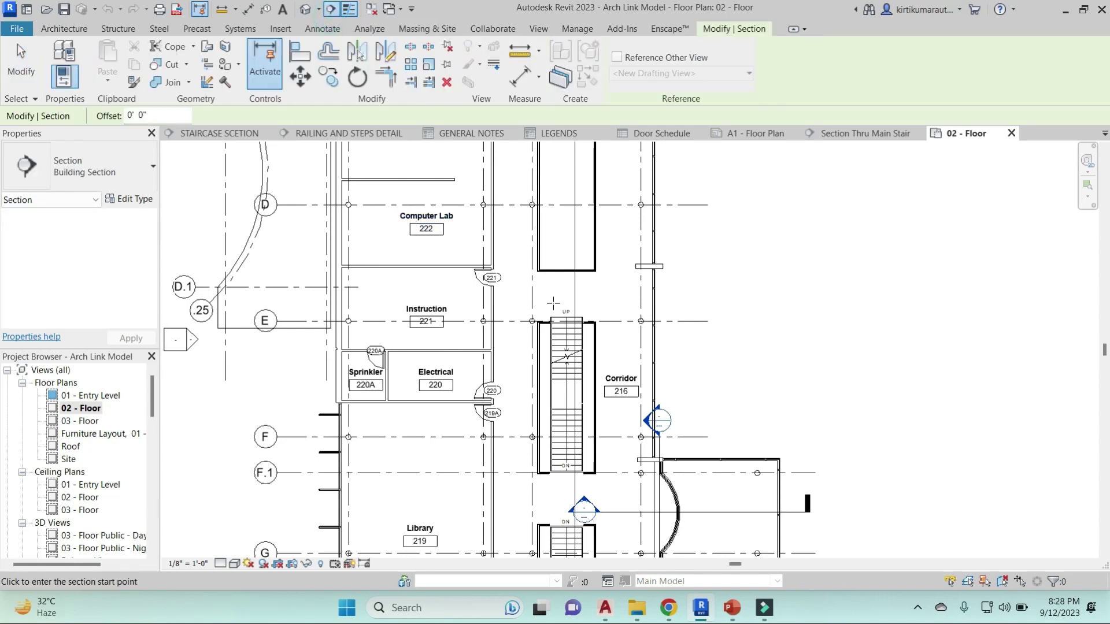
pyautogui.scroll(3, 569, 291)
pyautogui.click(569, 291)
pyautogui.scroll(-2, 569, 463)
pyautogui.moveTo(569, 462); pyautogui.dragTo(568, 277, button='middle')
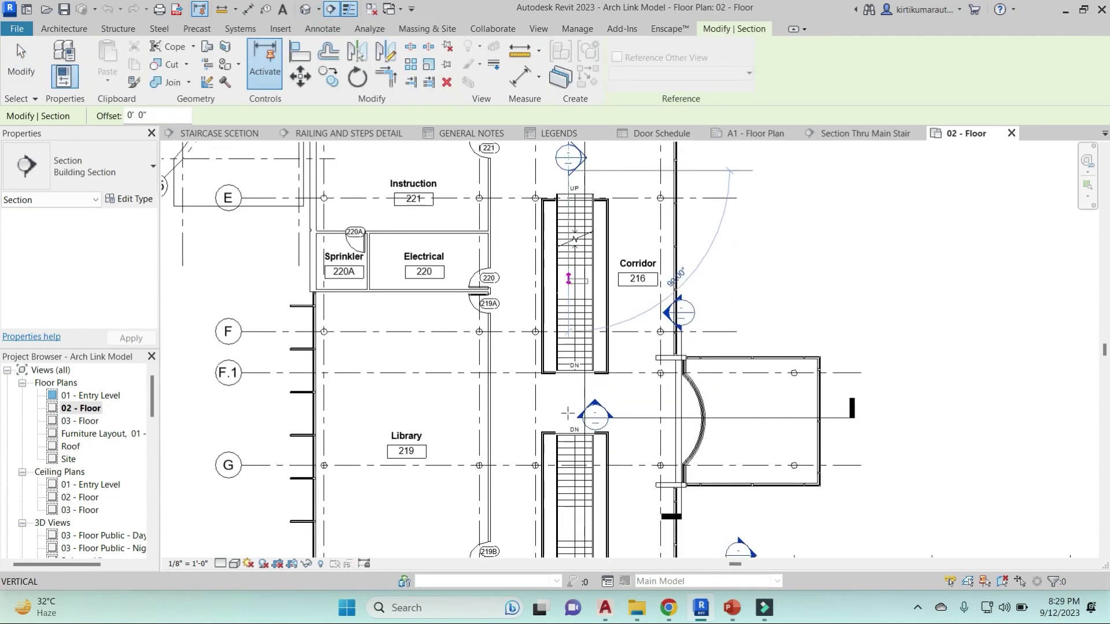
pyautogui.click(568, 416)
pyautogui.press('Escape')
pyautogui.press('Escape')
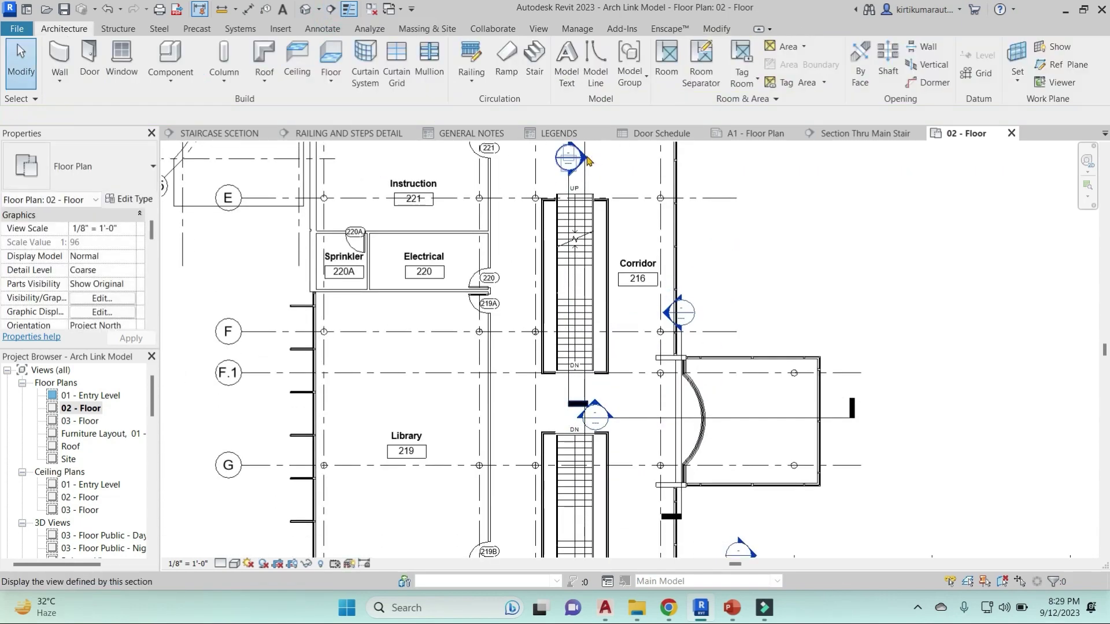
# Open the new stair section's view and examine the stair flights between 01 - Entry Level and 03 - Floor
pyautogui.scroll(2, 571, 185)
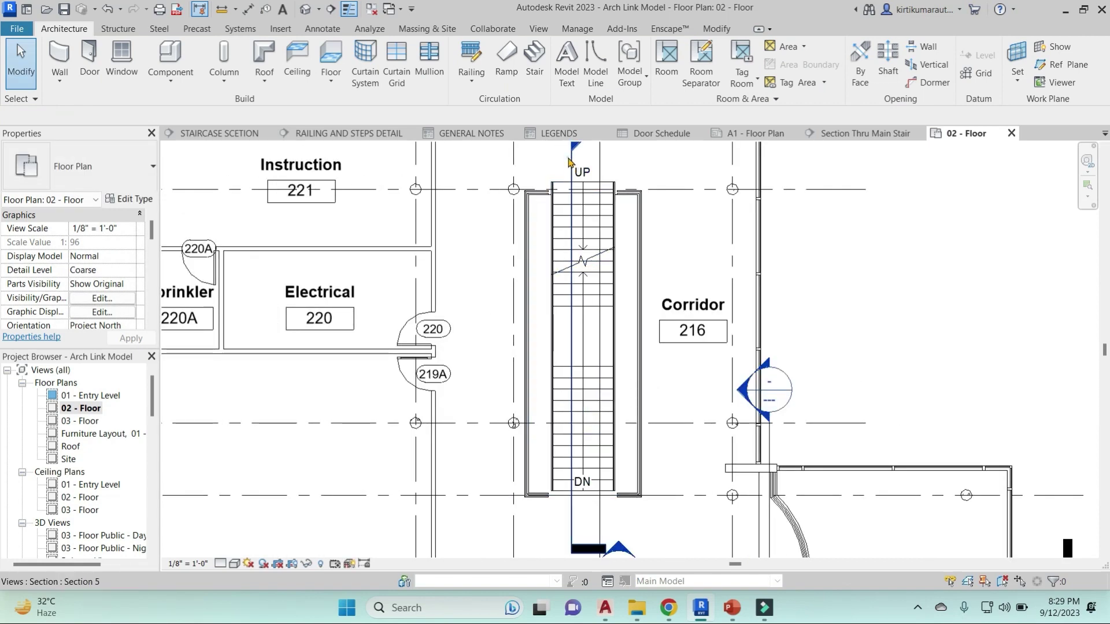
pyautogui.click(570, 163)
pyautogui.rightClick(569, 162)
pyautogui.click(624, 245)
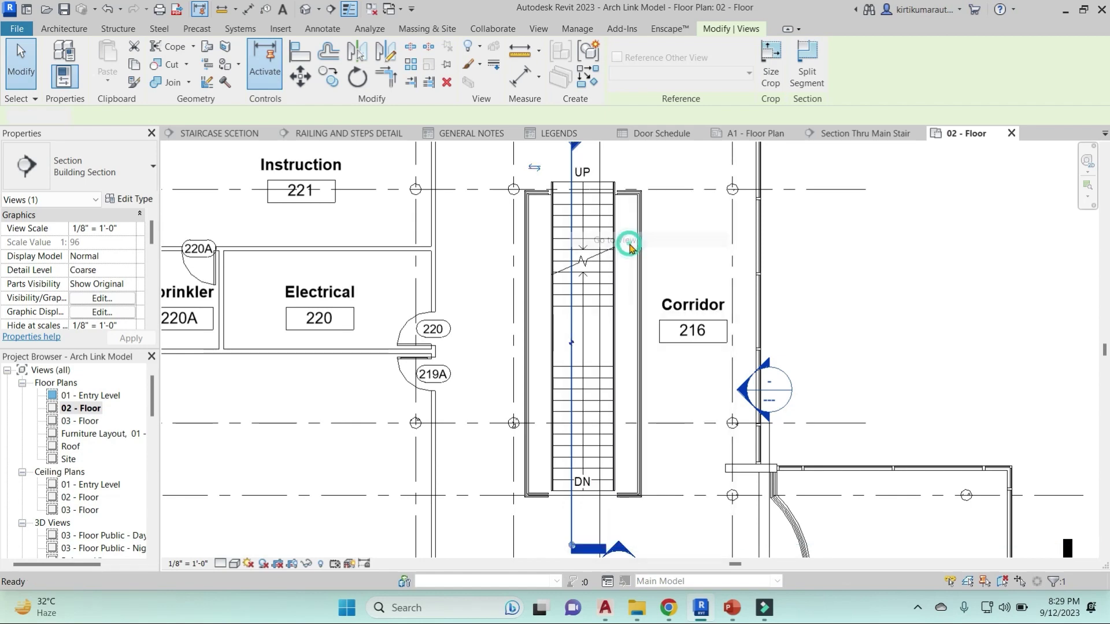
pyautogui.scroll(-2, 629, 246)
pyautogui.scroll(3, 643, 347)
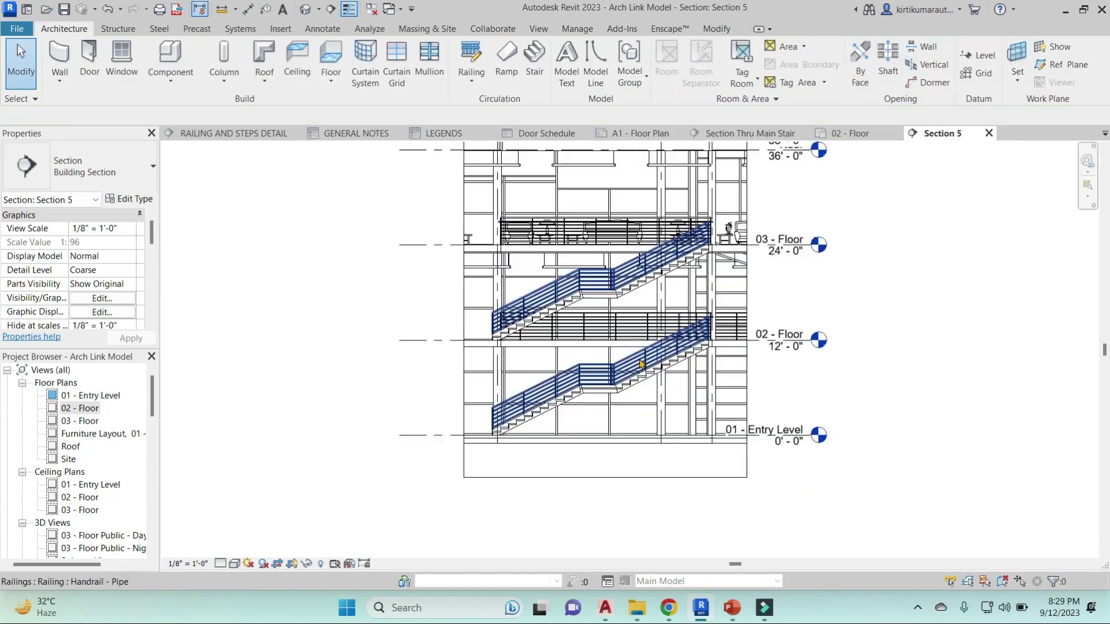
pyautogui.scroll(3, 551, 428)
pyautogui.moveTo(653, 413); pyautogui.dragTo(631, 405, button='middle')
pyautogui.scroll(-2, 634, 399)
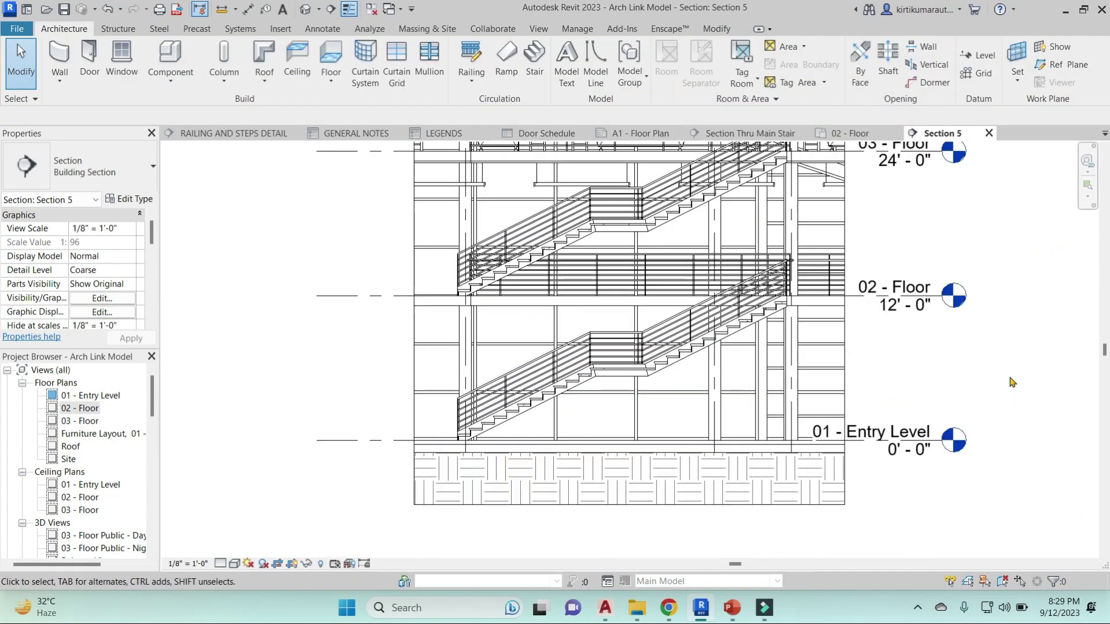
# Extend the level lines outward at their level-head ends in the stair section, using the 02 - Floor level
pyautogui.moveTo(976, 376); pyautogui.dragTo(867, 378, button='middle')
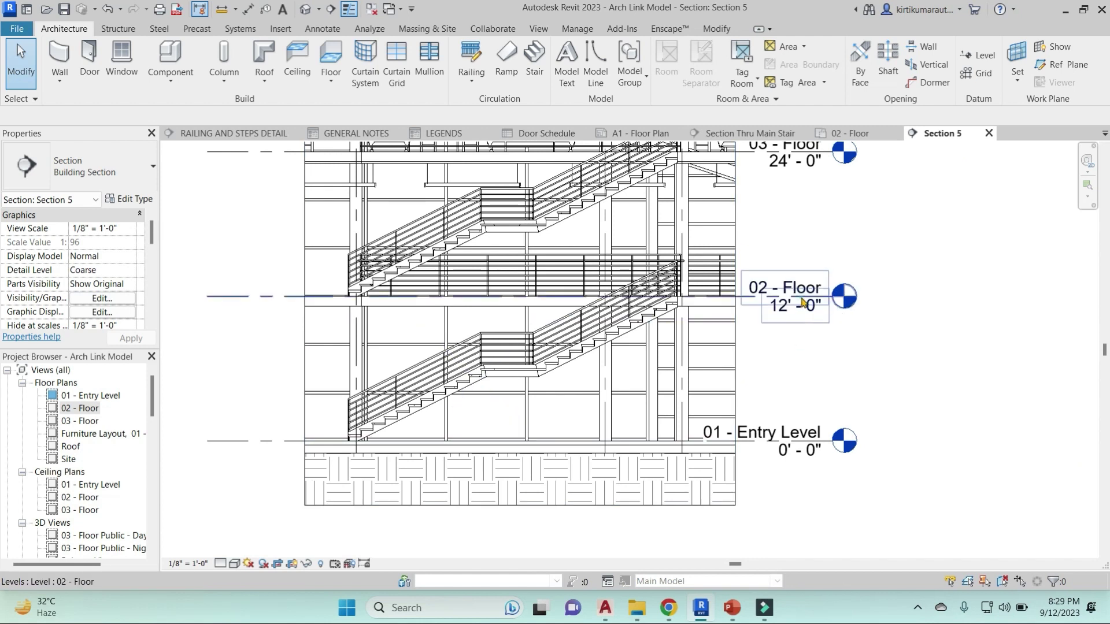
pyautogui.click(828, 301)
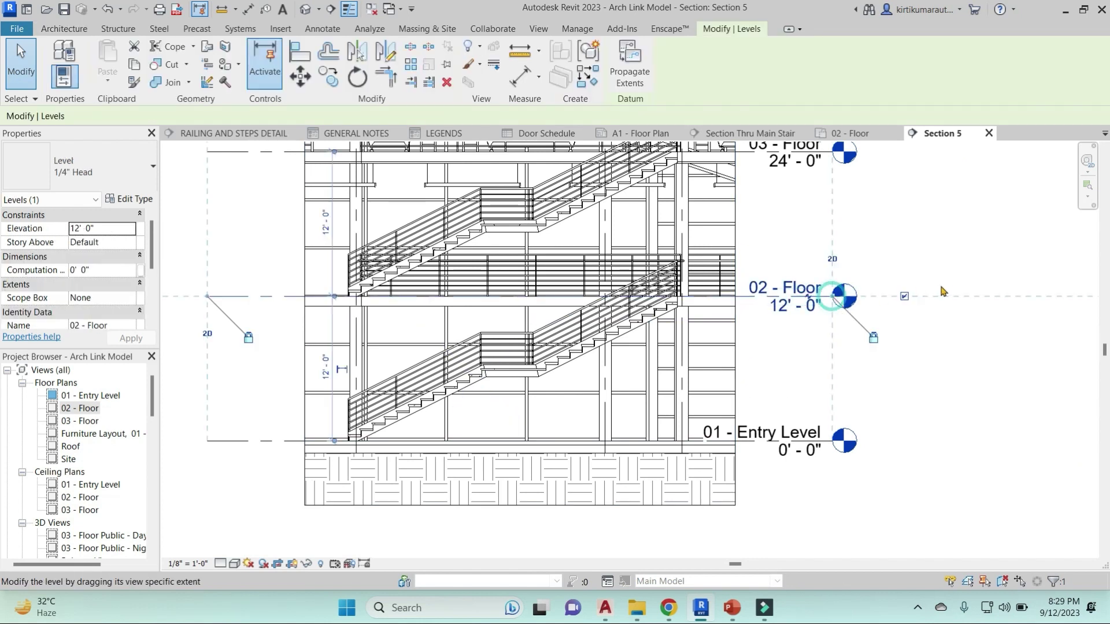
pyautogui.moveTo(832, 297); pyautogui.dragTo(949, 288)
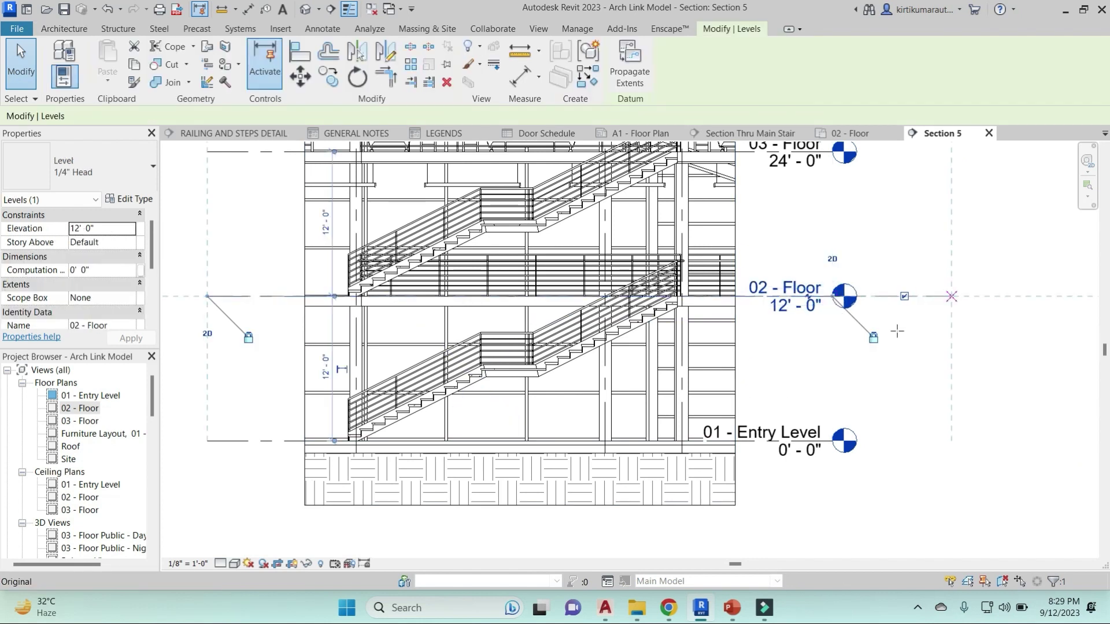
pyautogui.moveTo(889, 354); pyautogui.dragTo(842, 463, button='middle')
pyautogui.press('Escape')
# Place a chain of aligned dimensions across the levels from 01 - Entry Level through 02 - Floor, 03 - Floor and Roof to Parapet
pyautogui.press('d')
pyautogui.press('i')
pyautogui.click(766, 549)
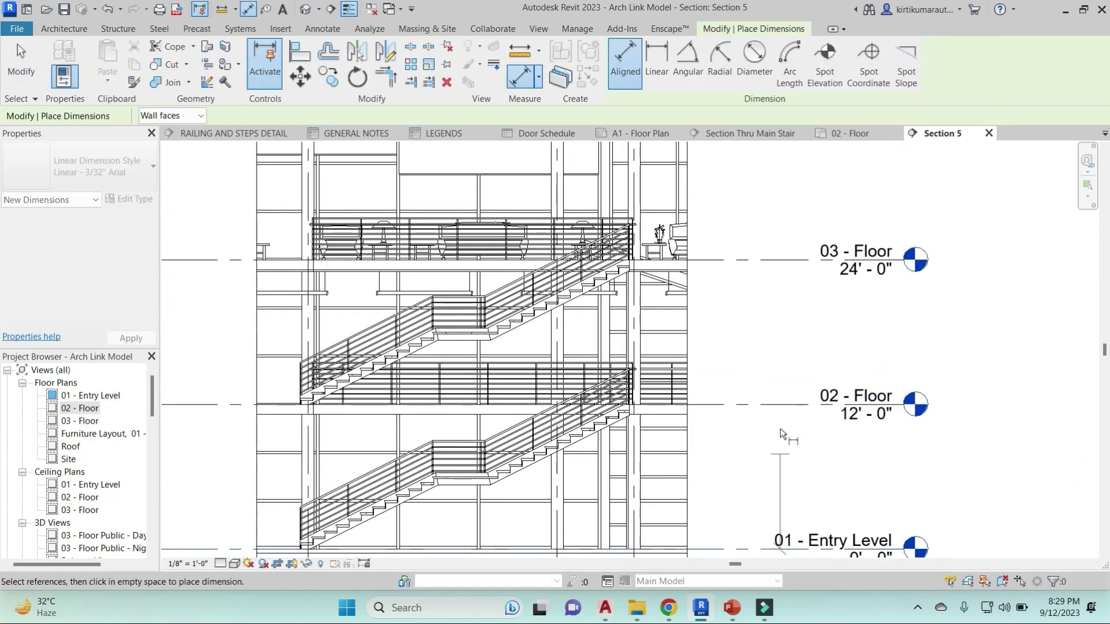
pyautogui.click(780, 405)
pyautogui.click(761, 261)
pyautogui.scroll(-3, 762, 261)
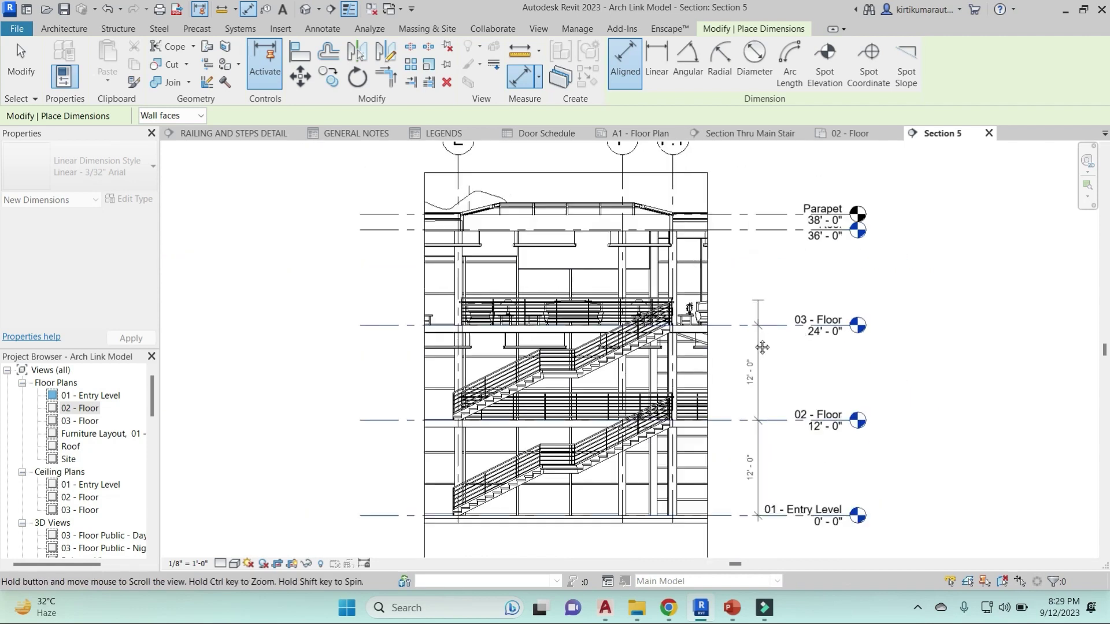
pyautogui.click(743, 267)
pyautogui.click(743, 260)
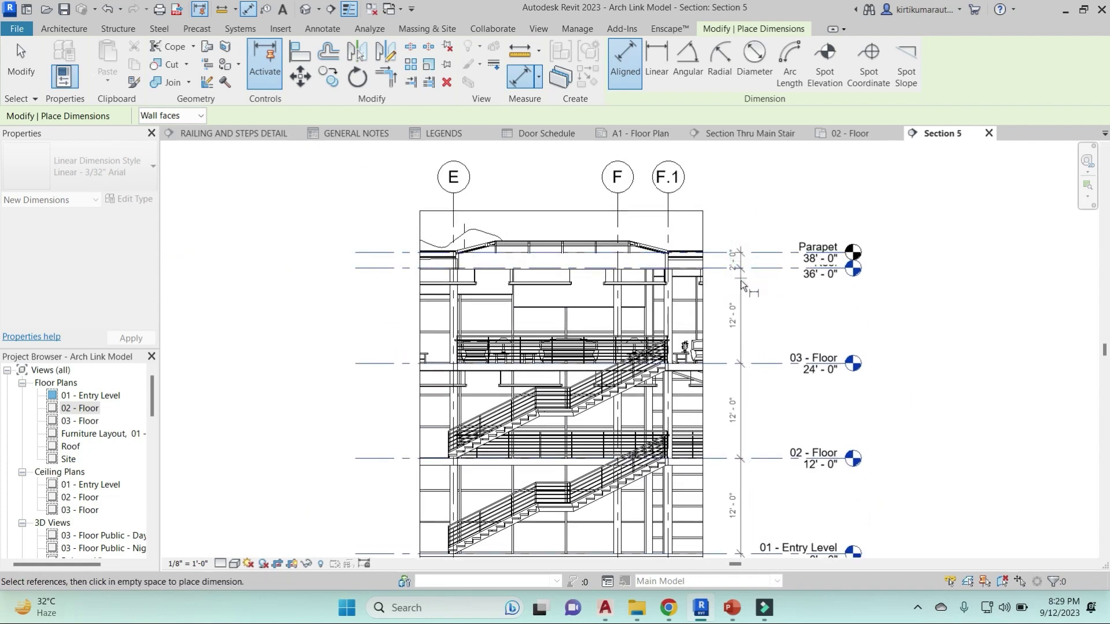
# Add an overall aligned dimension between Parapet and 01 - Entry Level beside the storey dimensions
pyautogui.moveTo(775, 475); pyautogui.dragTo(779, 384, button='middle')
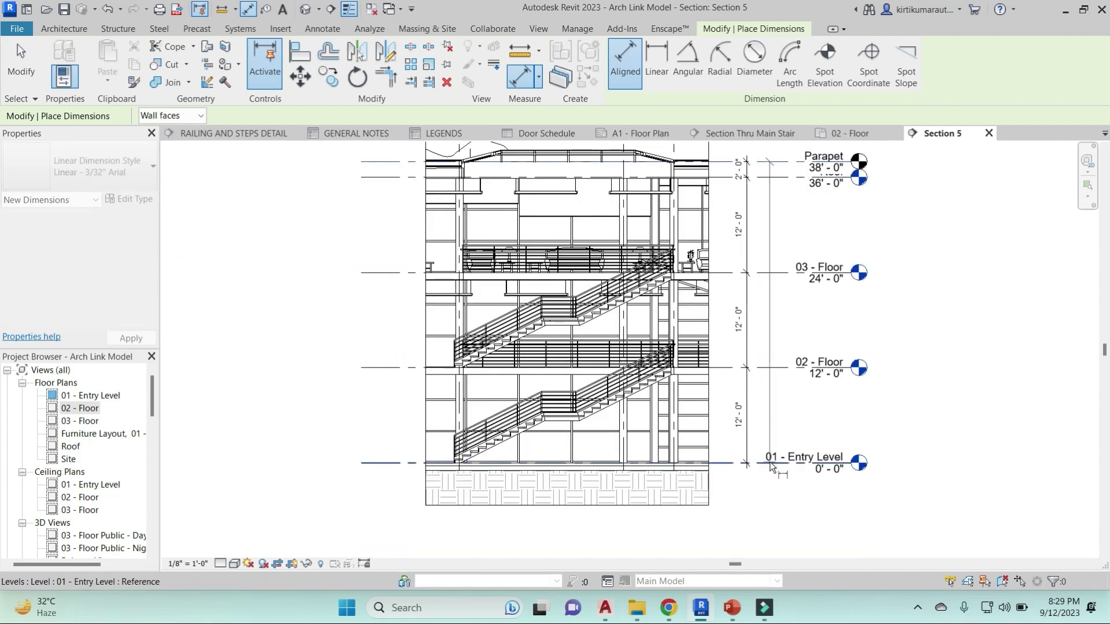
pyautogui.click(768, 405)
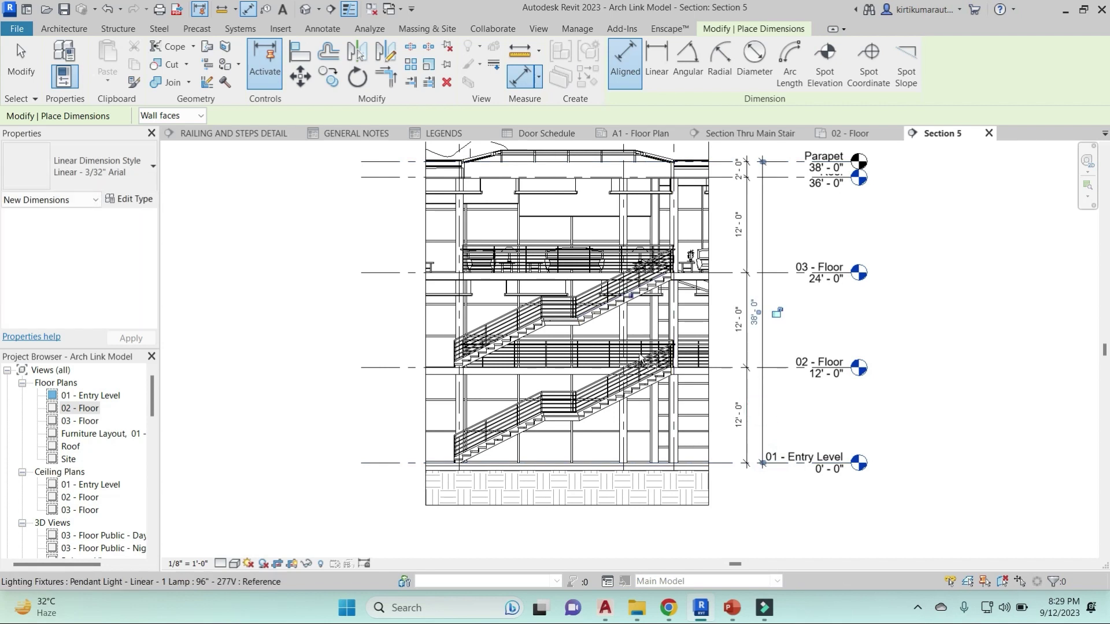
pyautogui.press('Escape')
pyautogui.press('Escape')
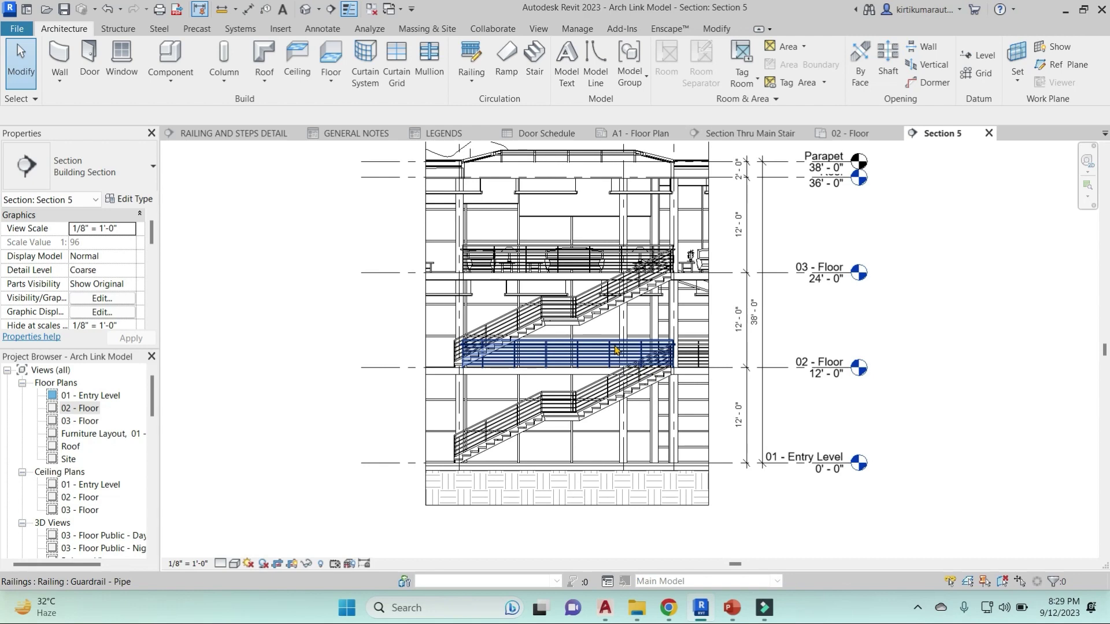
# Examine the staircase in the section and in the 02 - Floor plan, collapsing the Ceiling Plans group, and return to the section
pyautogui.scroll(3, 523, 472)
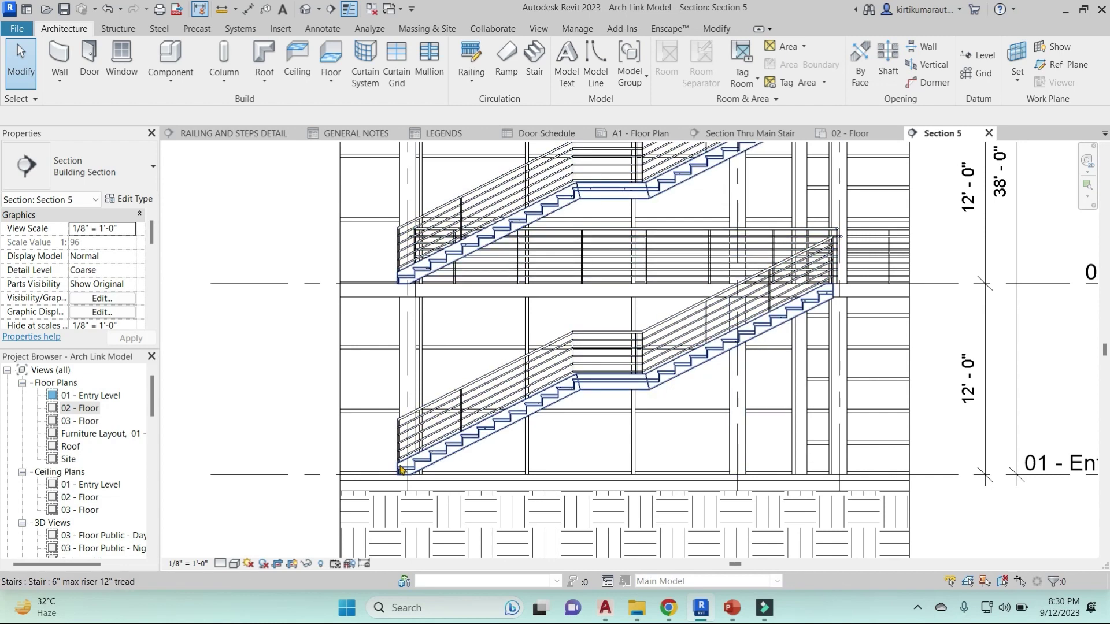
pyautogui.scroll(-2, 783, 337)
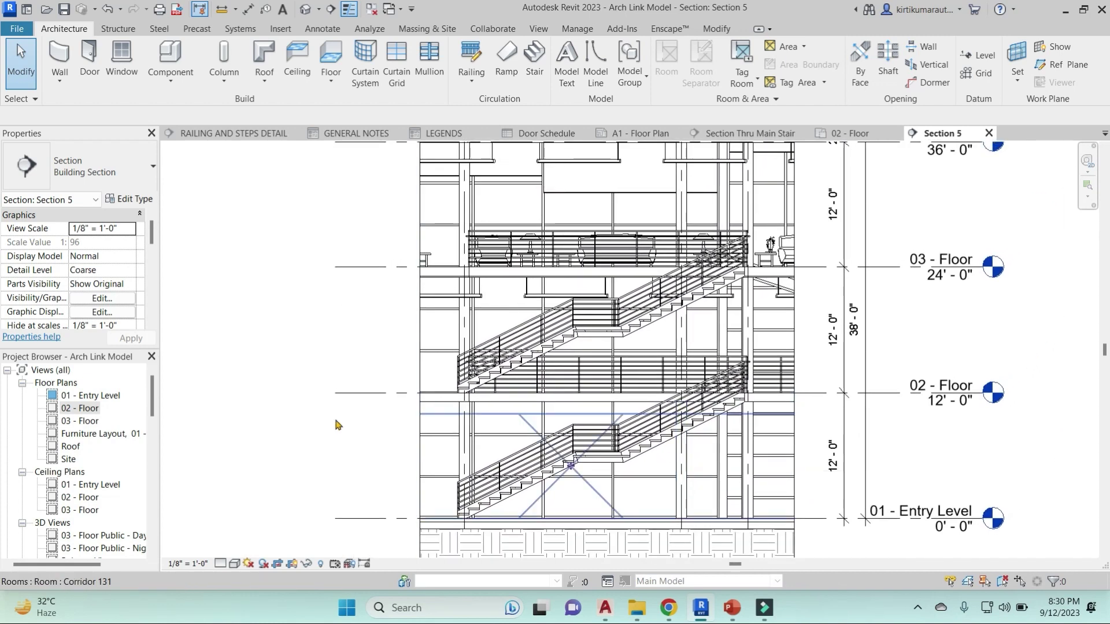
pyautogui.click(83, 409)
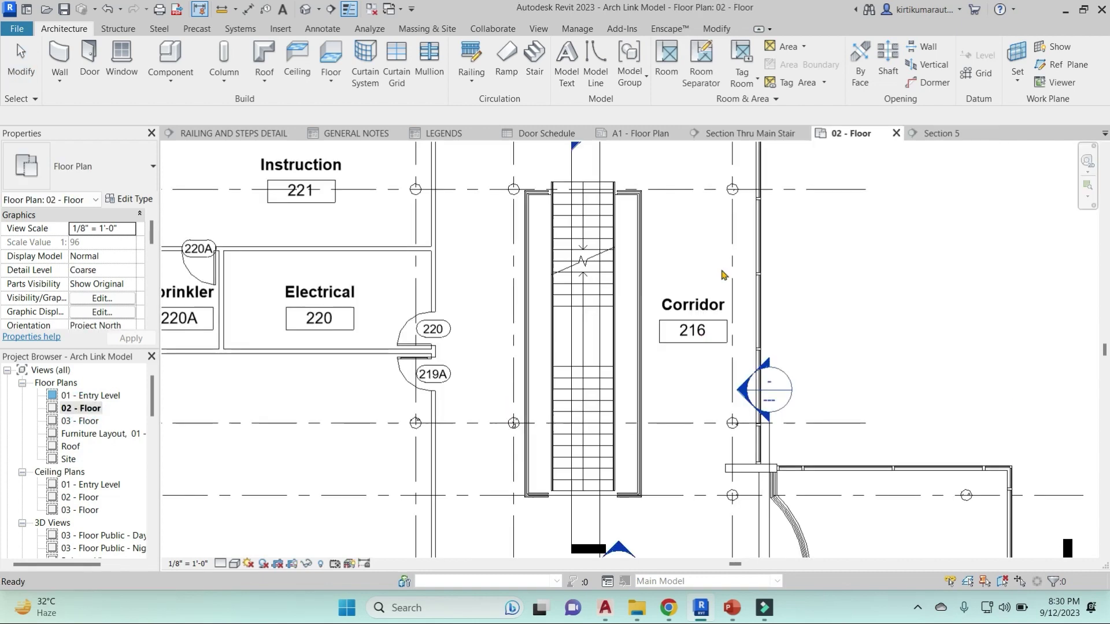
pyautogui.scroll(-2, 602, 412)
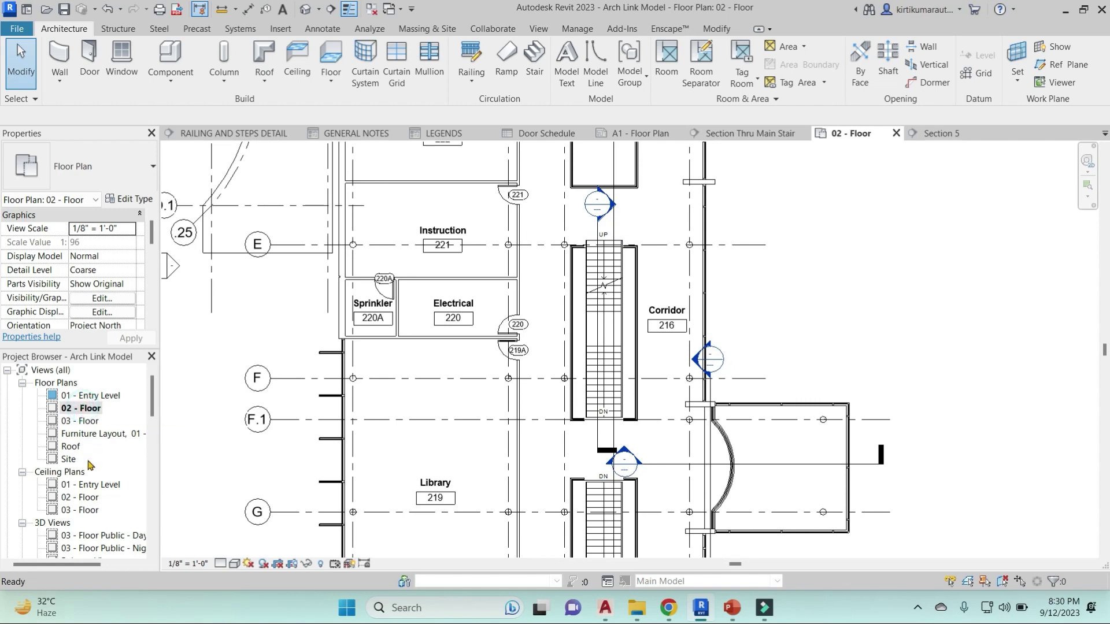
pyautogui.click(22, 472)
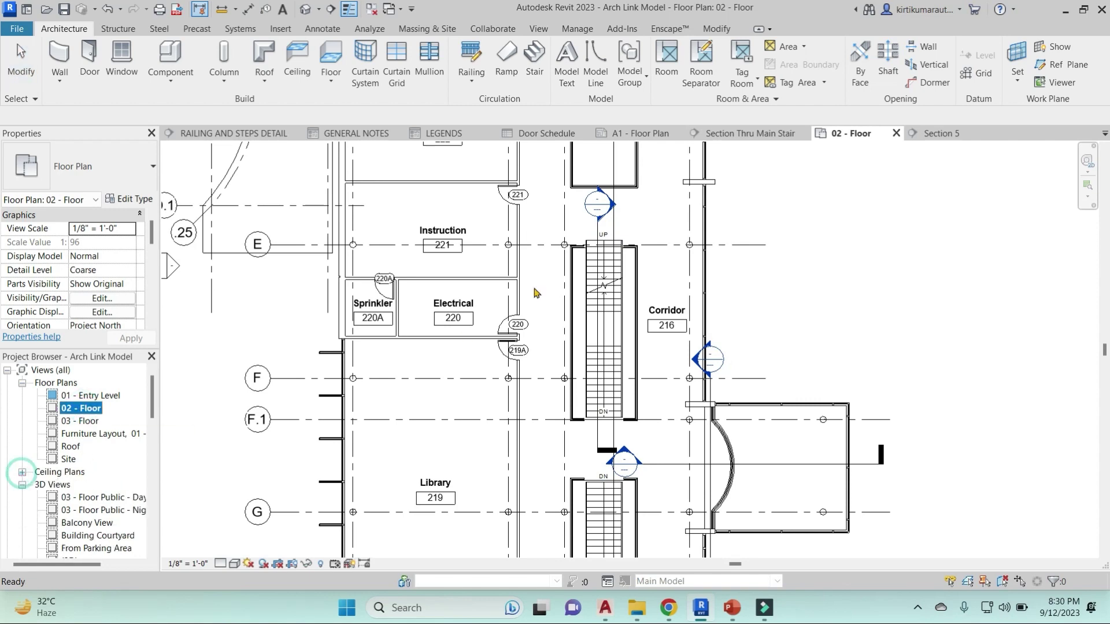
pyautogui.doubleClick(614, 209)
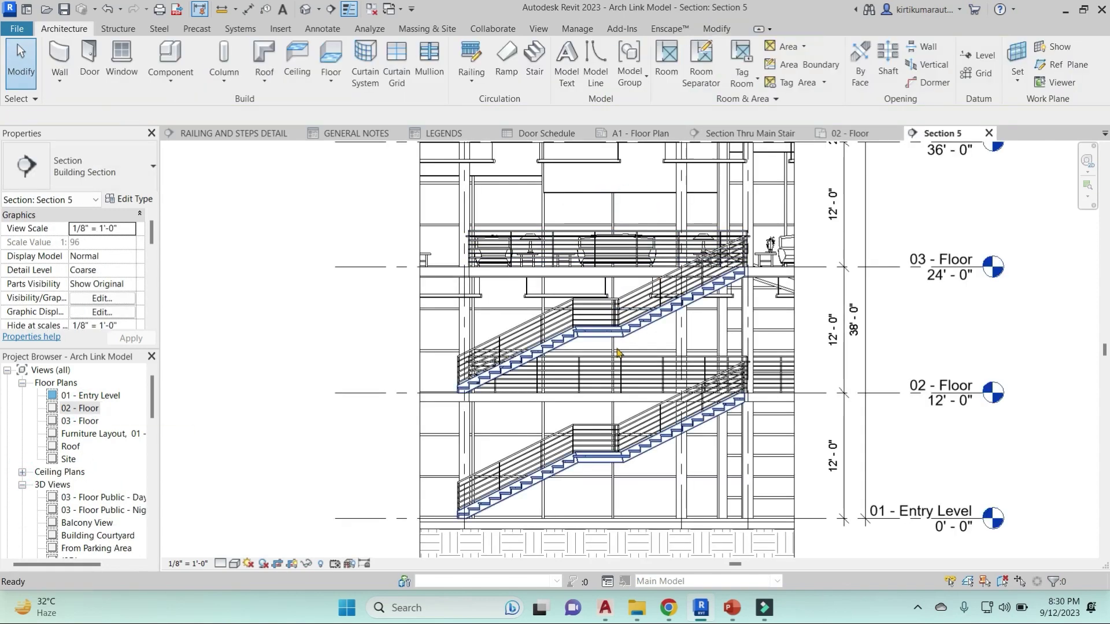
# Try to number the staircase steps in the section with the Tread Number command
pyautogui.moveTo(621, 431); pyautogui.dragTo(623, 379, button='middle')
pyautogui.click(322, 28)
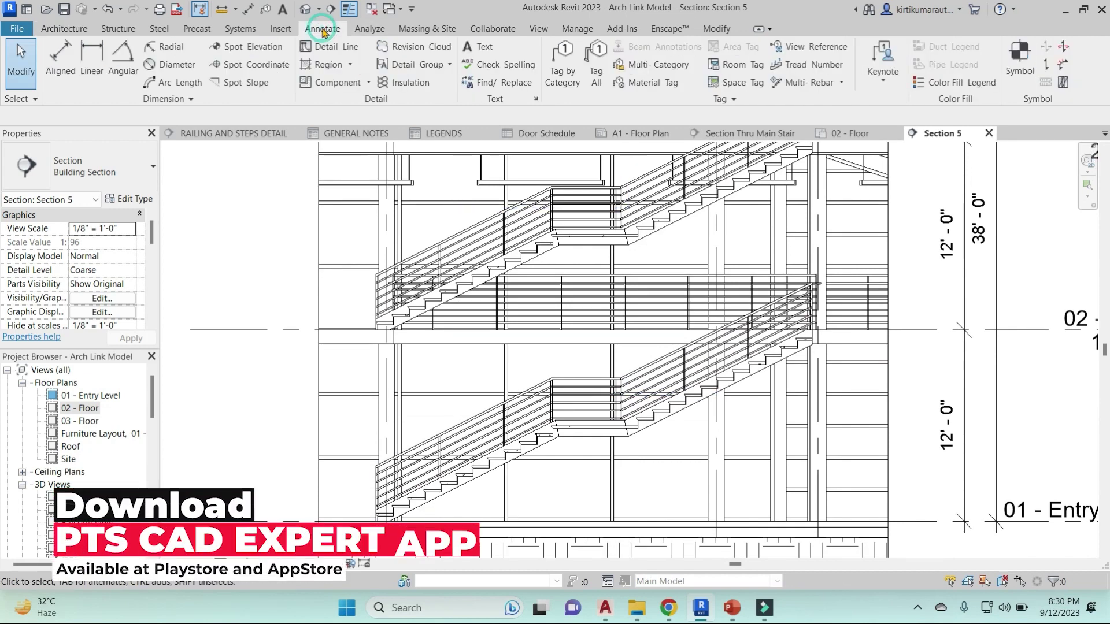
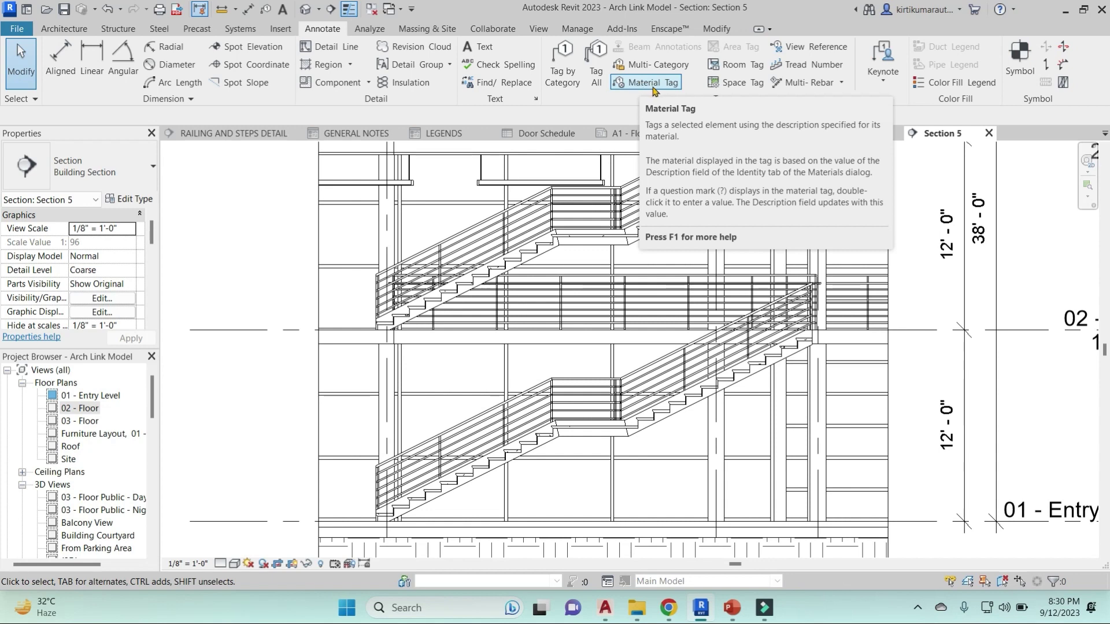
pyautogui.click(808, 64)
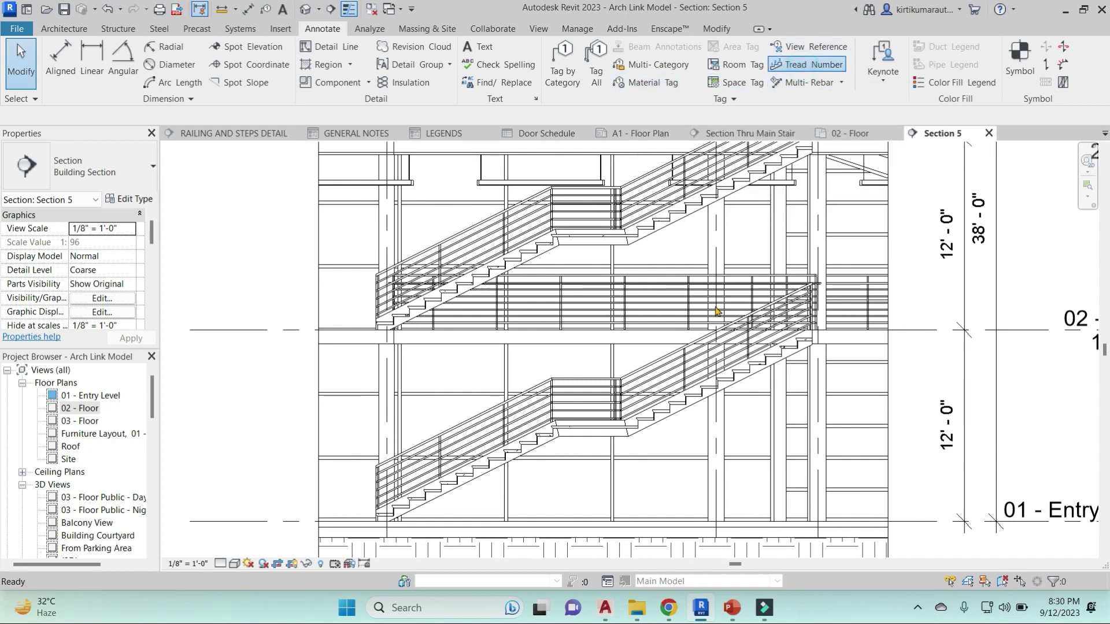
pyautogui.scroll(2, 622, 461)
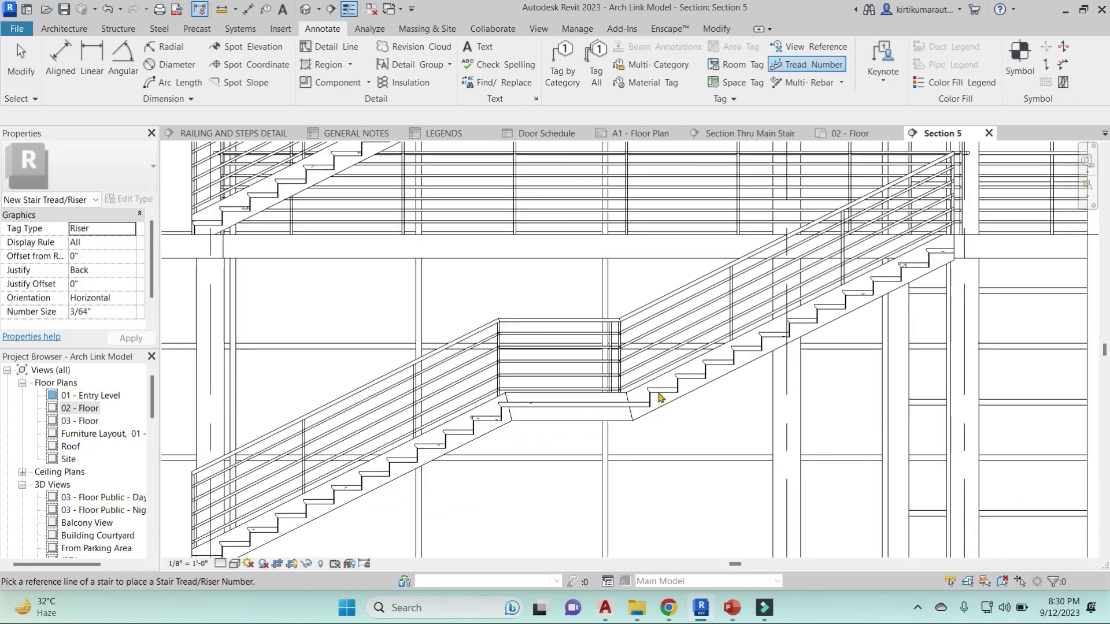
pyautogui.press('Escape')
pyautogui.press('Escape')
pyautogui.scroll(-2, 669, 389)
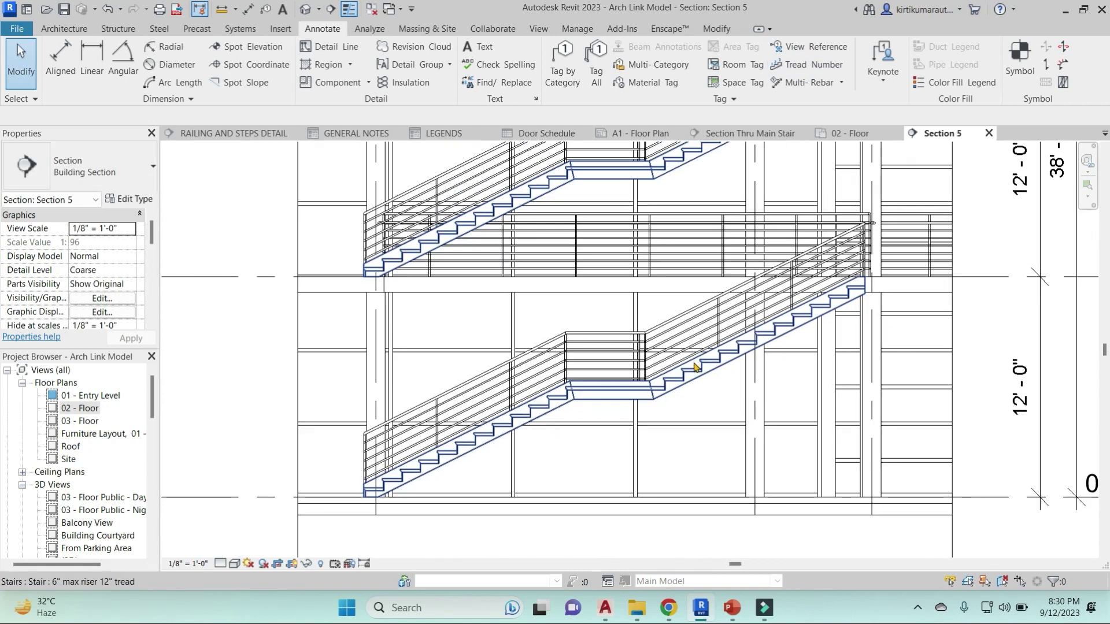
pyautogui.click(801, 64)
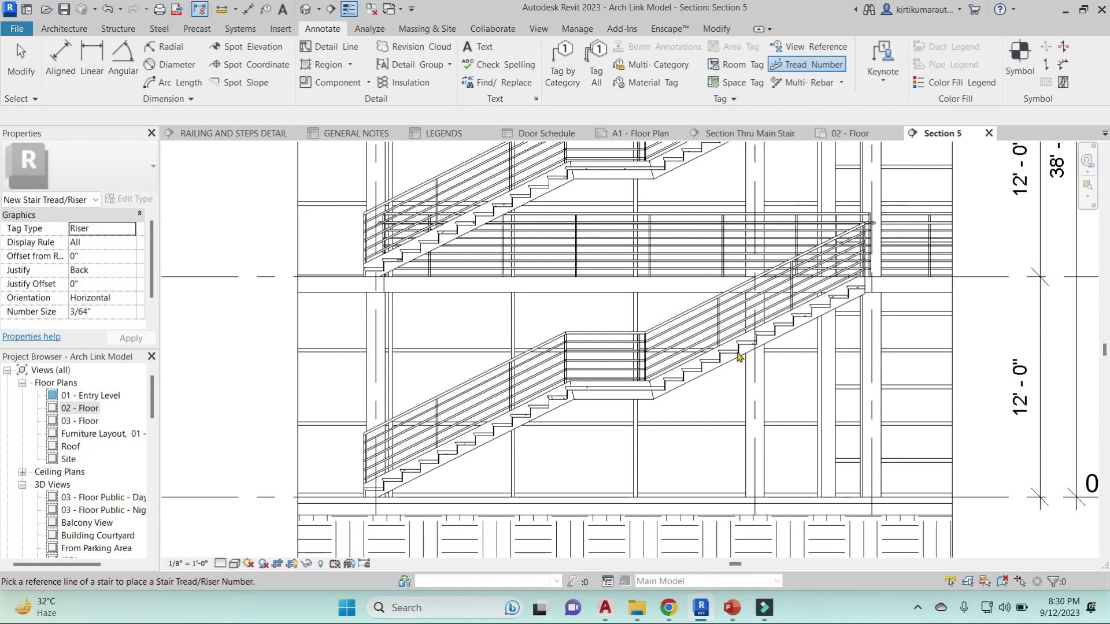
pyautogui.scroll(1, 733, 356)
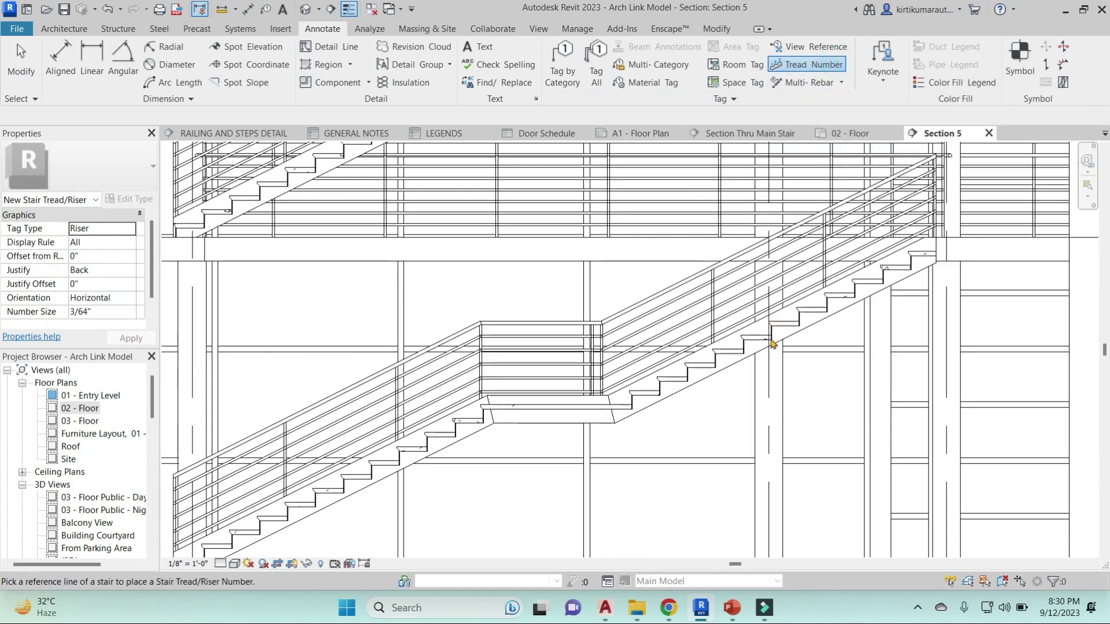
pyautogui.scroll(-1, 775, 347)
pyautogui.press('Escape')
# Select the staircase in the section to examine its flights across the floors, and clear the selection
pyautogui.click(633, 191)
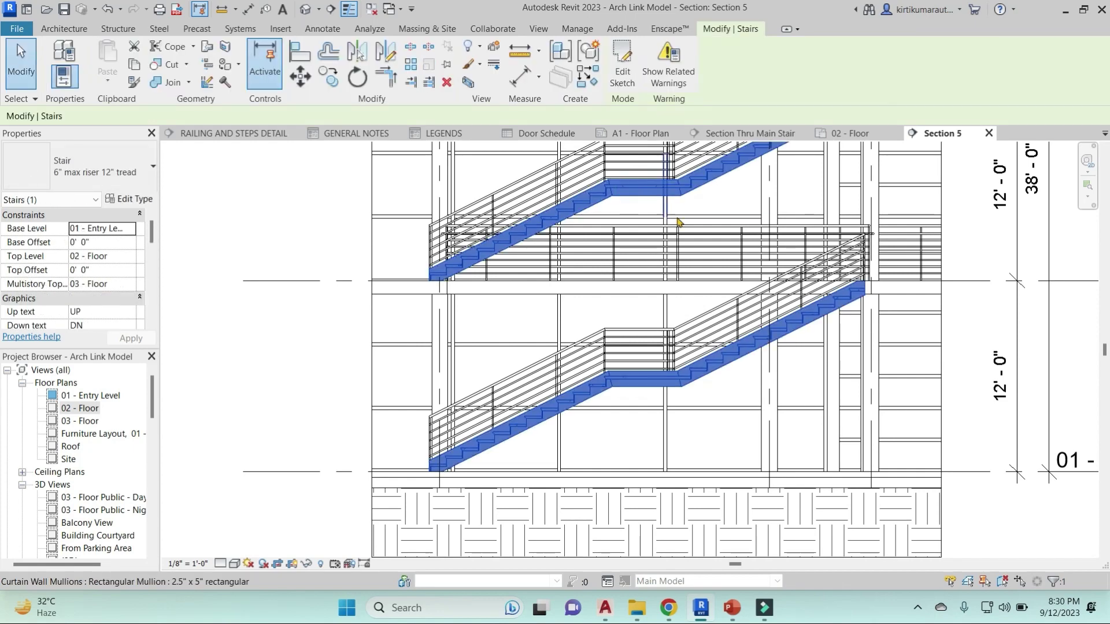
pyautogui.moveTo(678, 221); pyautogui.dragTo(651, 343, button='middle')
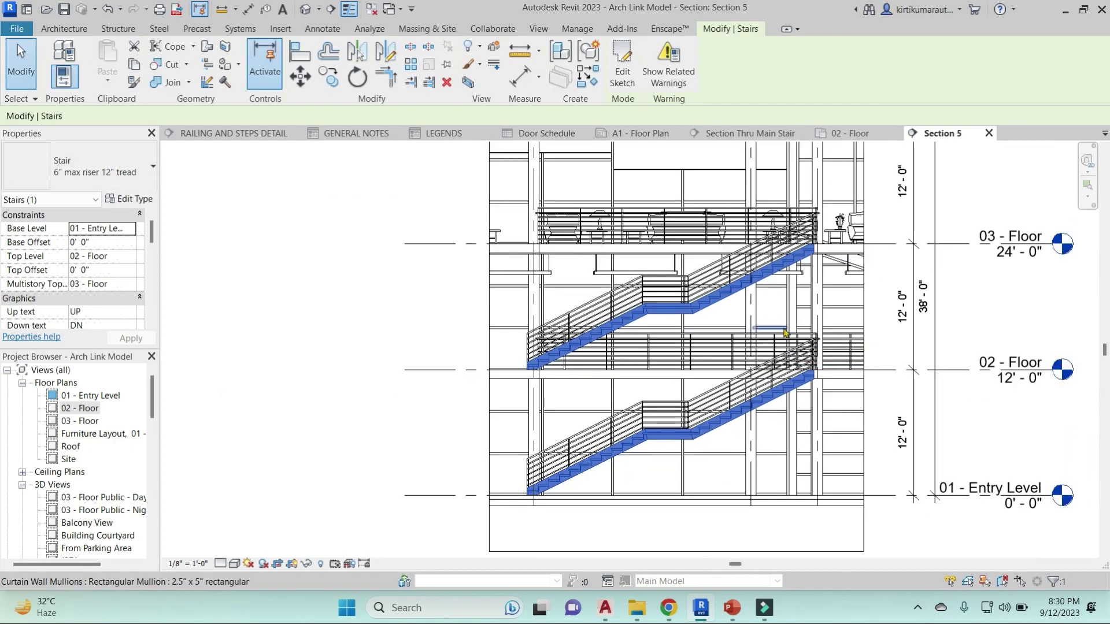
pyautogui.scroll(-2, 652, 342)
pyautogui.scroll(1, 714, 366)
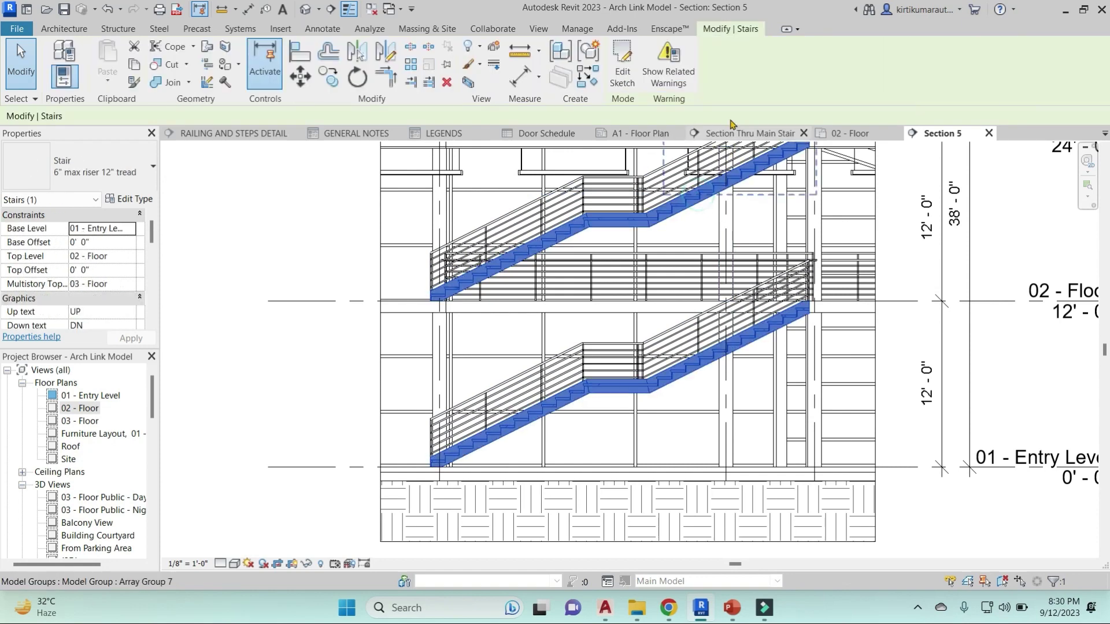
pyautogui.click(698, 240)
pyautogui.scroll(-3, 696, 238)
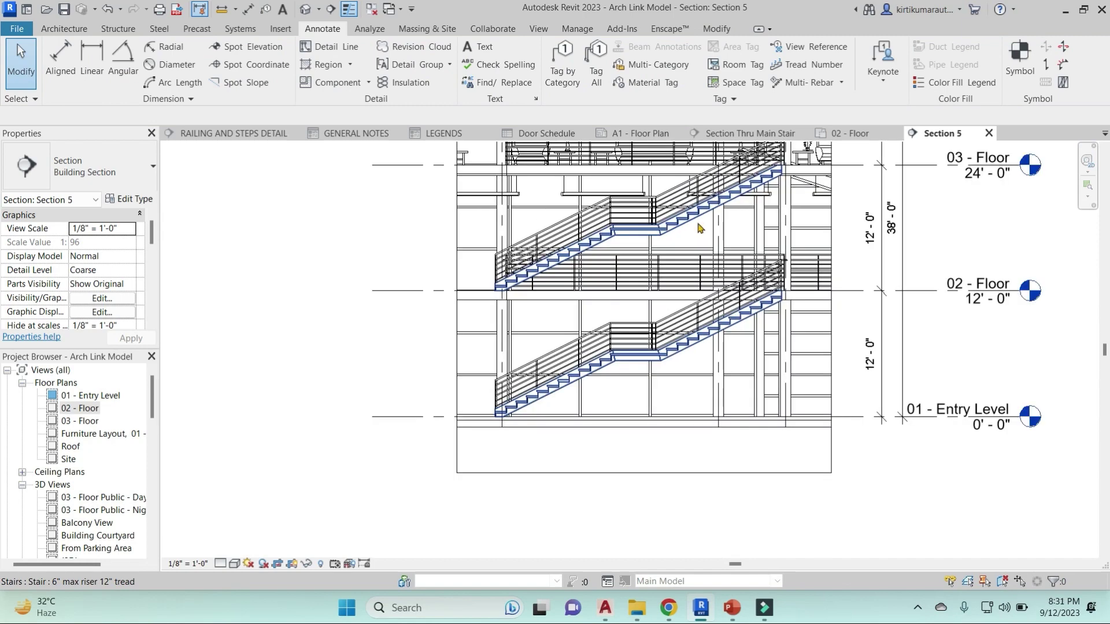
pyautogui.moveTo(733, 223); pyautogui.dragTo(698, 304, button='middle')
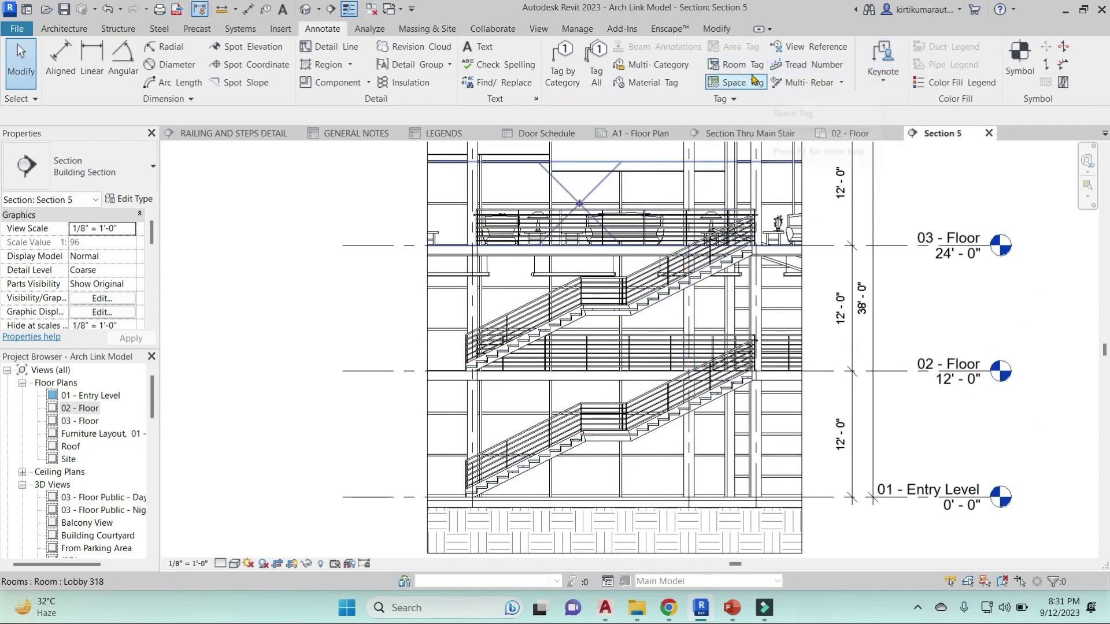
# Place an element keynote with a free-end leader from the 03 - Floor storey to the blank area beside the section
pyautogui.click(886, 72)
pyautogui.click(925, 110)
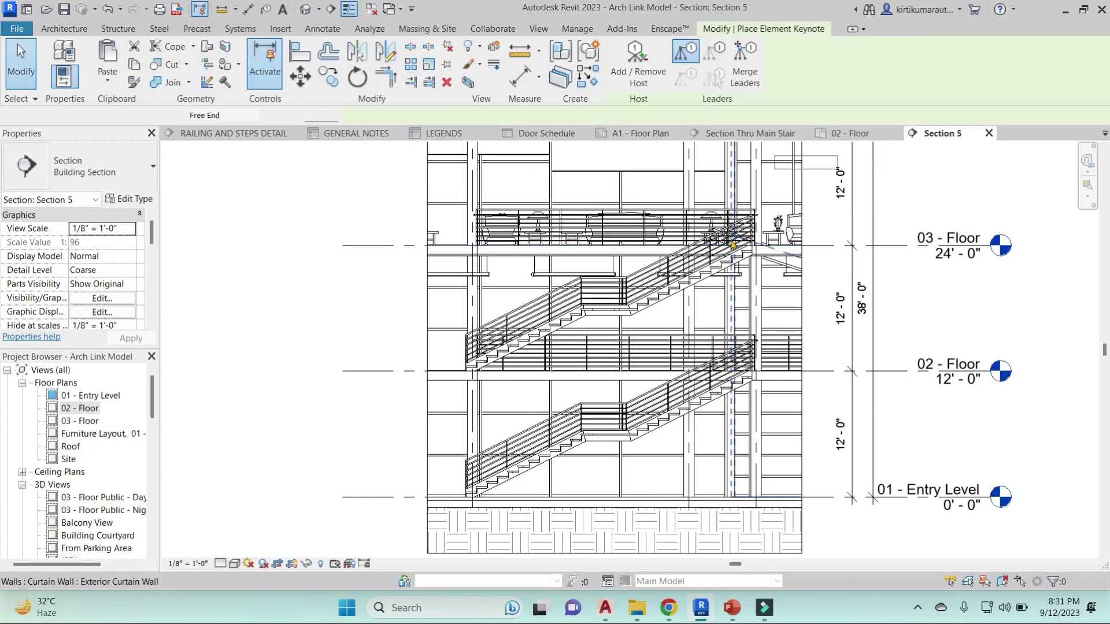
pyautogui.click(597, 218)
pyautogui.scroll(2, 597, 226)
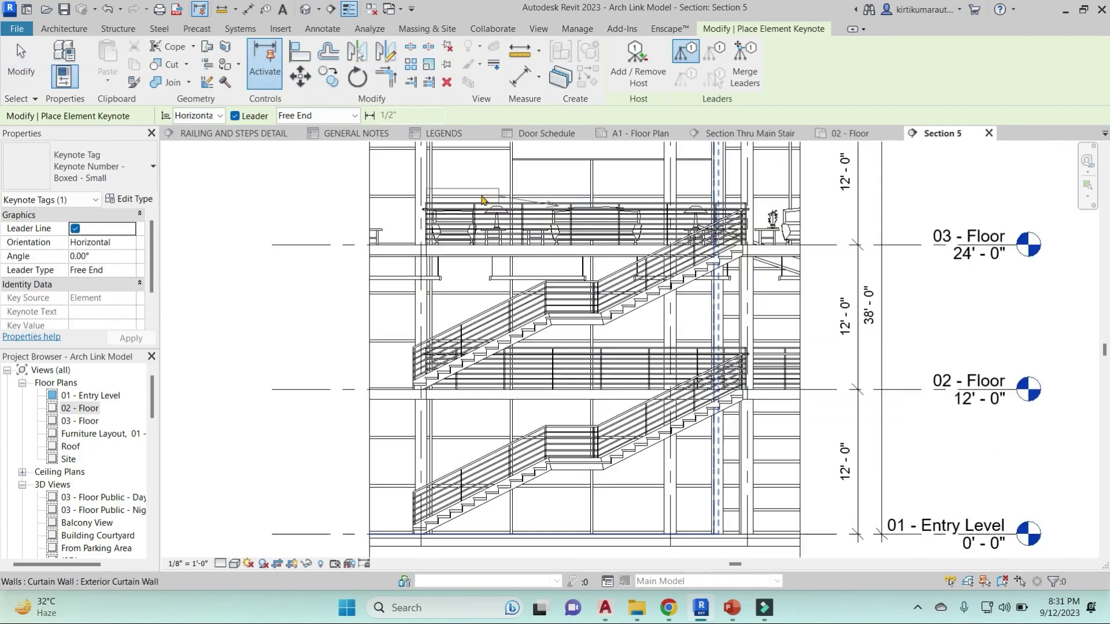
pyautogui.click(494, 239)
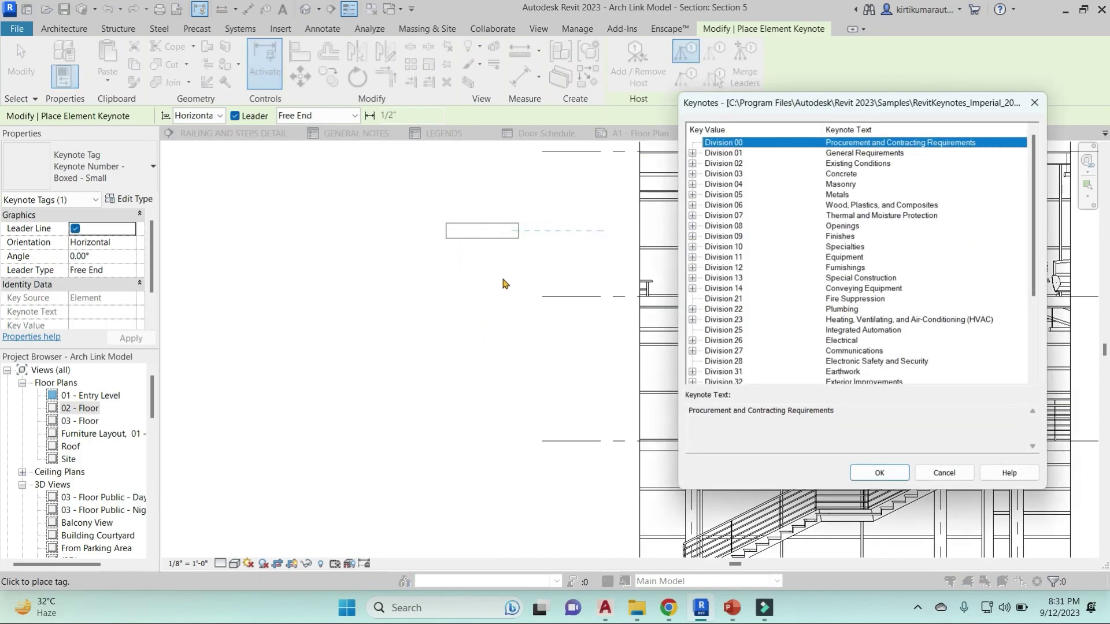
# Assign keynote 01 53 00.A1, Temporary Dustproof Partition, from Division 01 to the tag and end keynote placement
pyautogui.click(692, 154)
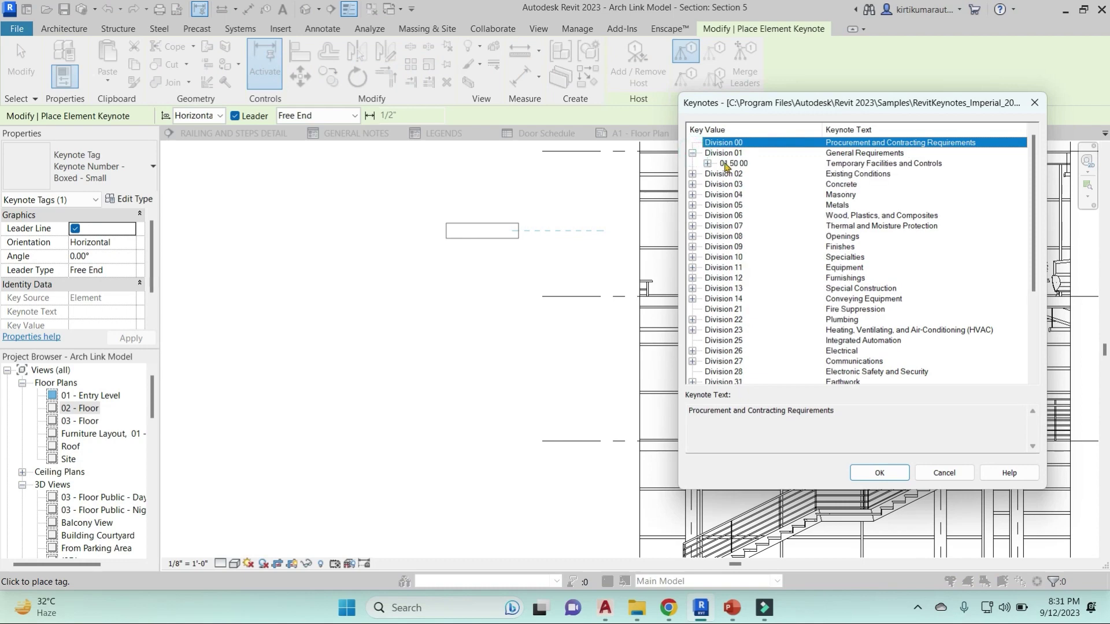
pyautogui.click(708, 164)
pyautogui.click(844, 174)
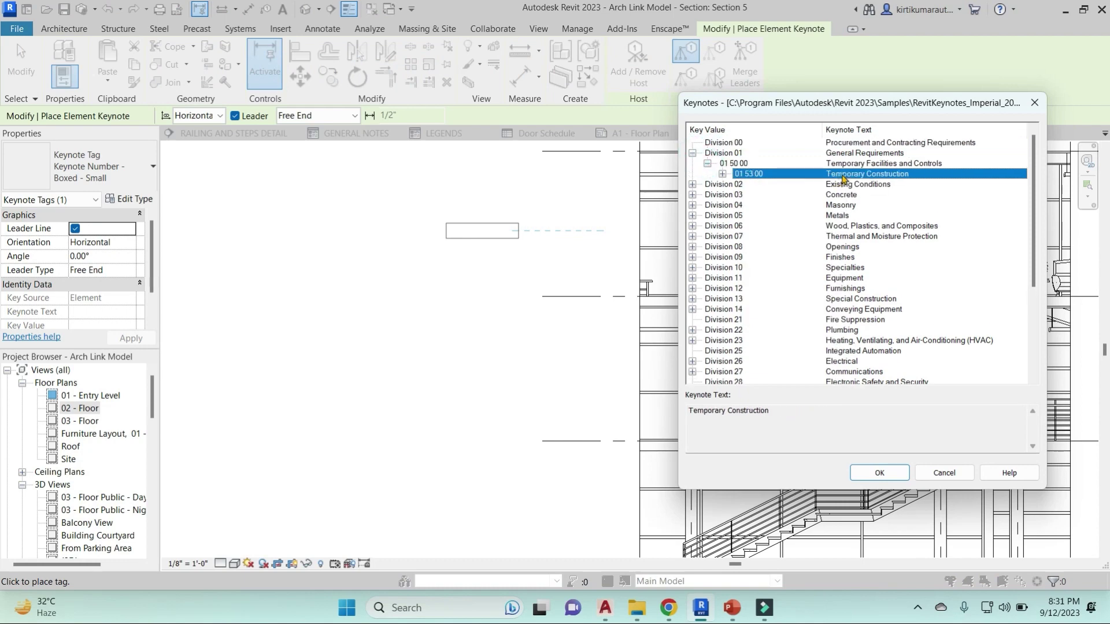
pyautogui.click(723, 174)
pyautogui.click(849, 185)
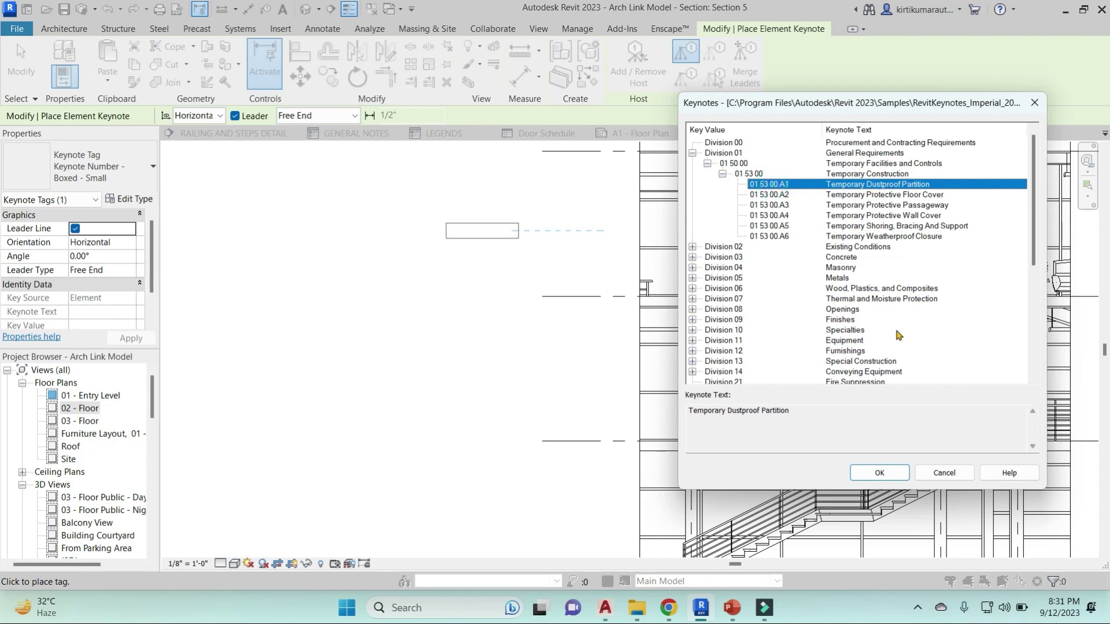
pyautogui.click(876, 472)
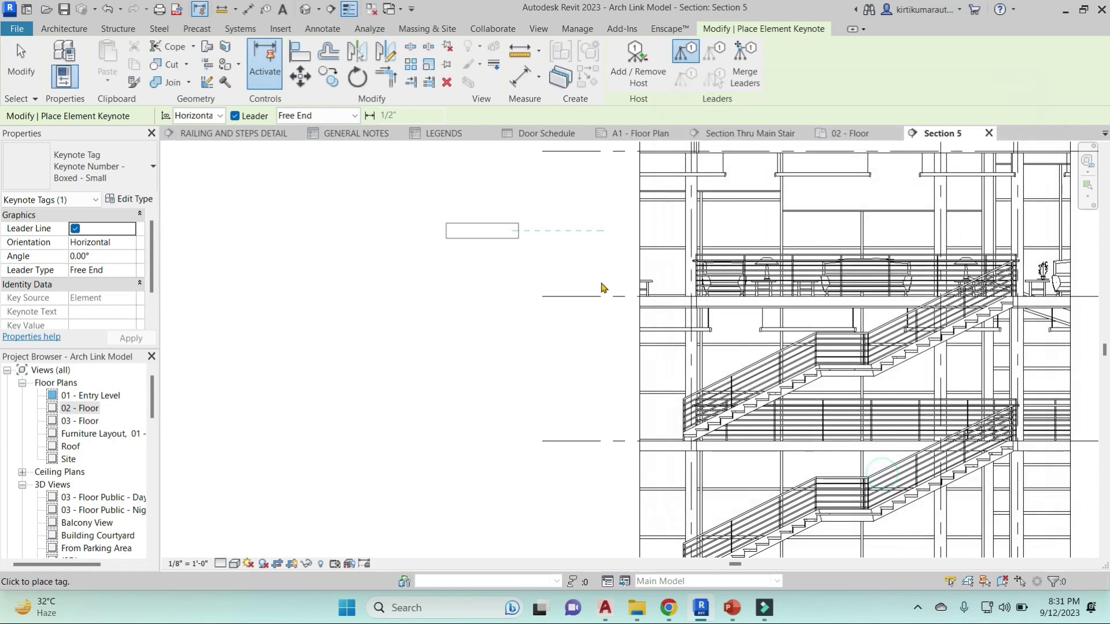
pyautogui.press('Escape')
# Open the keynote tag's family, load it into Arch Link Model.rvt and close it without saving changes
pyautogui.doubleClick(478, 234)
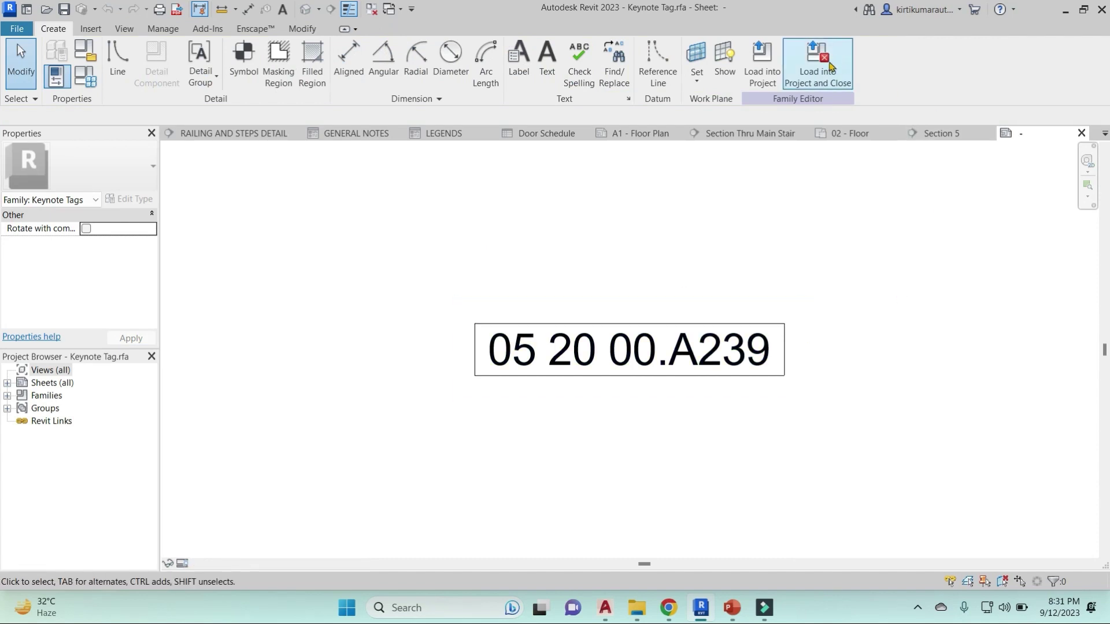
pyautogui.click(831, 66)
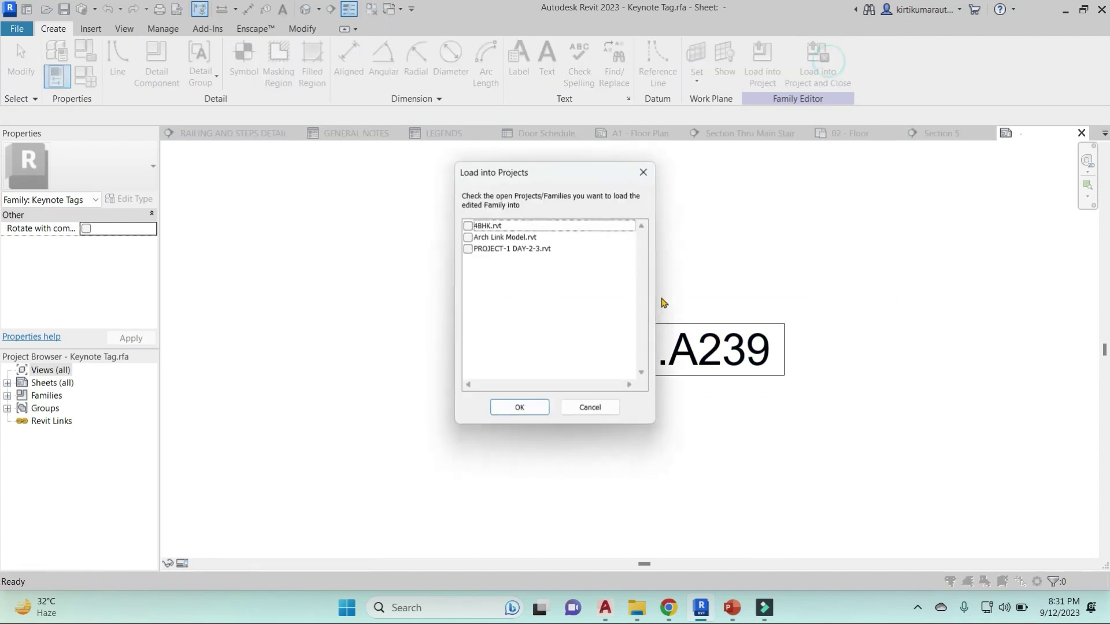
pyautogui.click(468, 238)
pyautogui.click(531, 414)
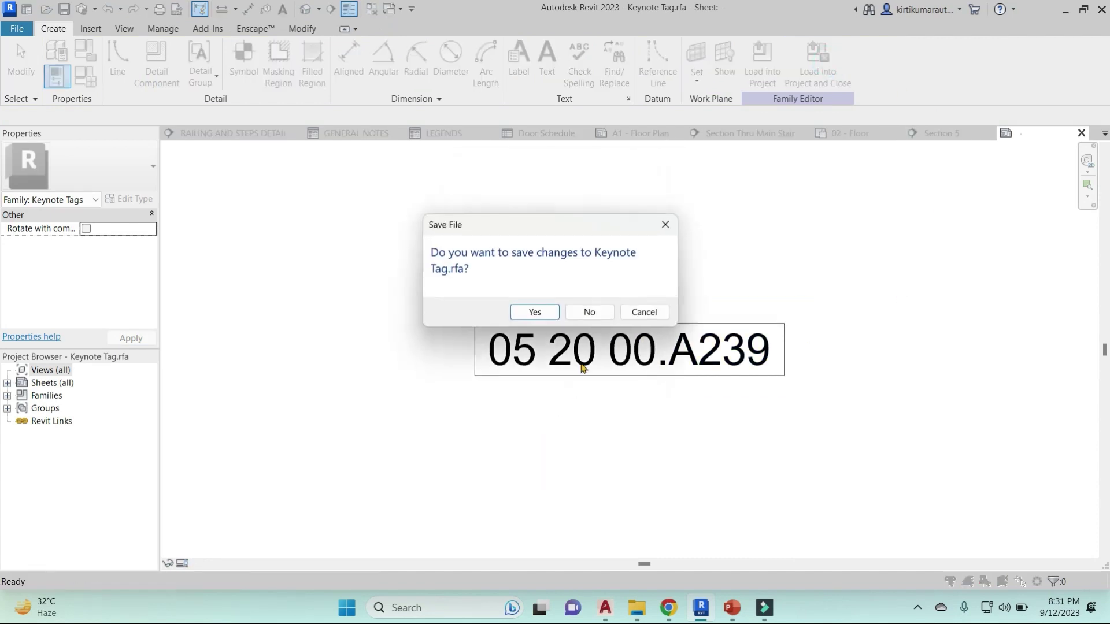
pyautogui.click(603, 313)
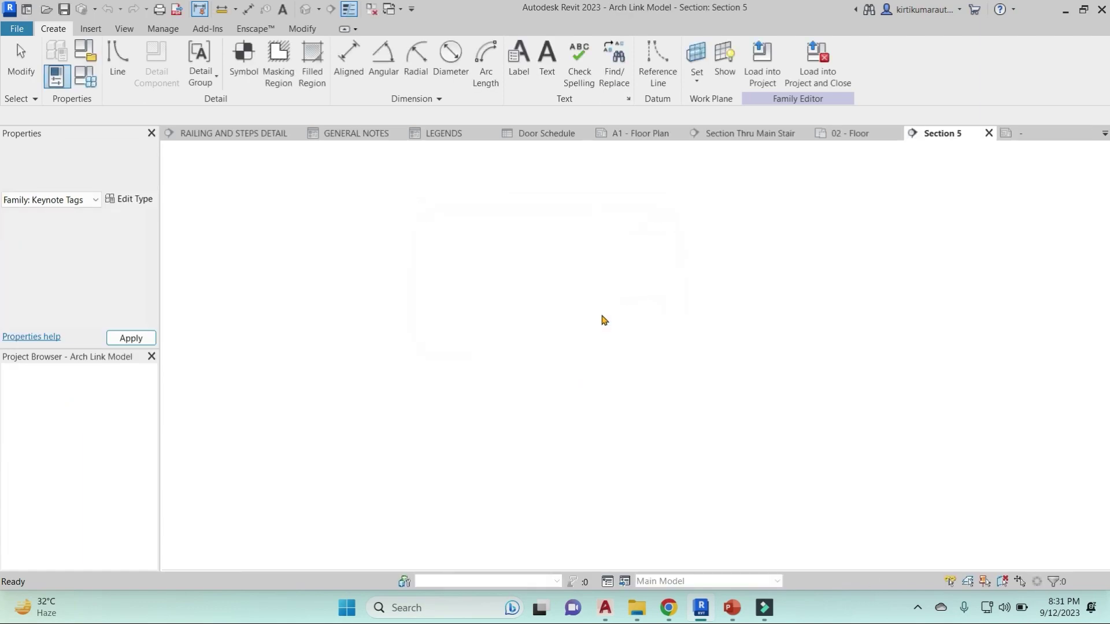
# Close the Section 5 view and open the default 3D view of the model
pyautogui.scroll(-4, 528, 292)
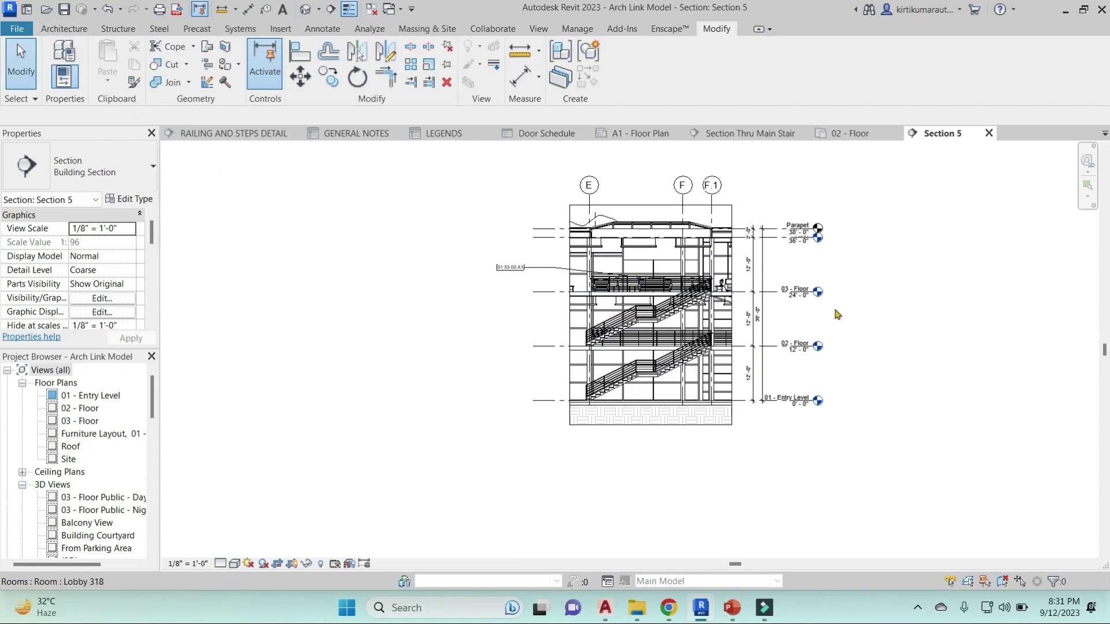
pyautogui.click(988, 133)
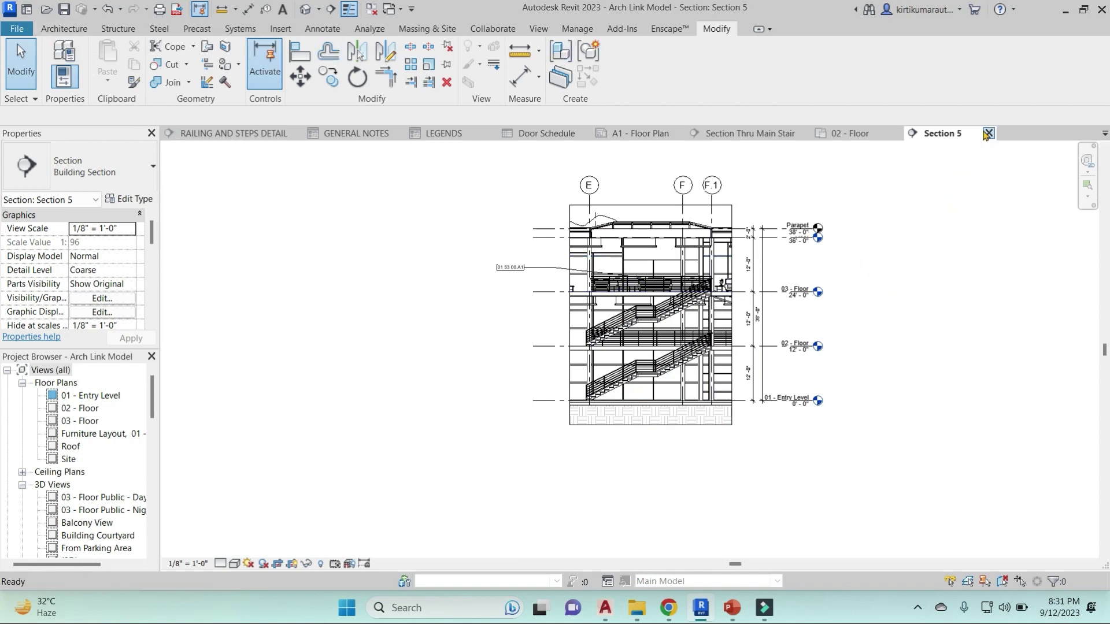
pyautogui.scroll(-5, 382, 294)
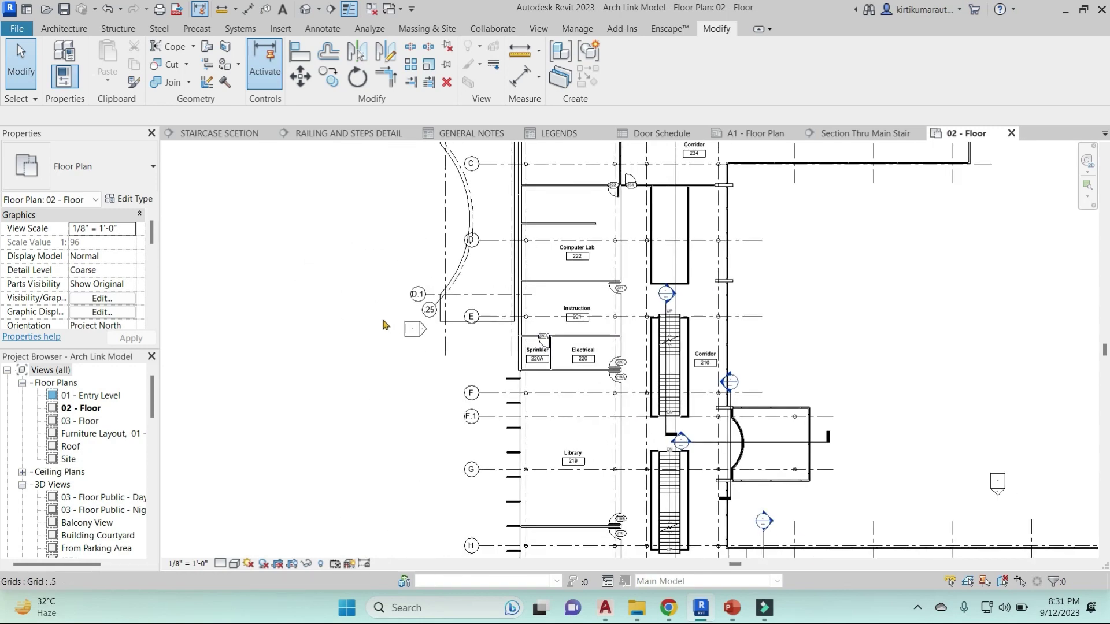
pyautogui.scroll(-2, 427, 383)
pyautogui.click(307, 8)
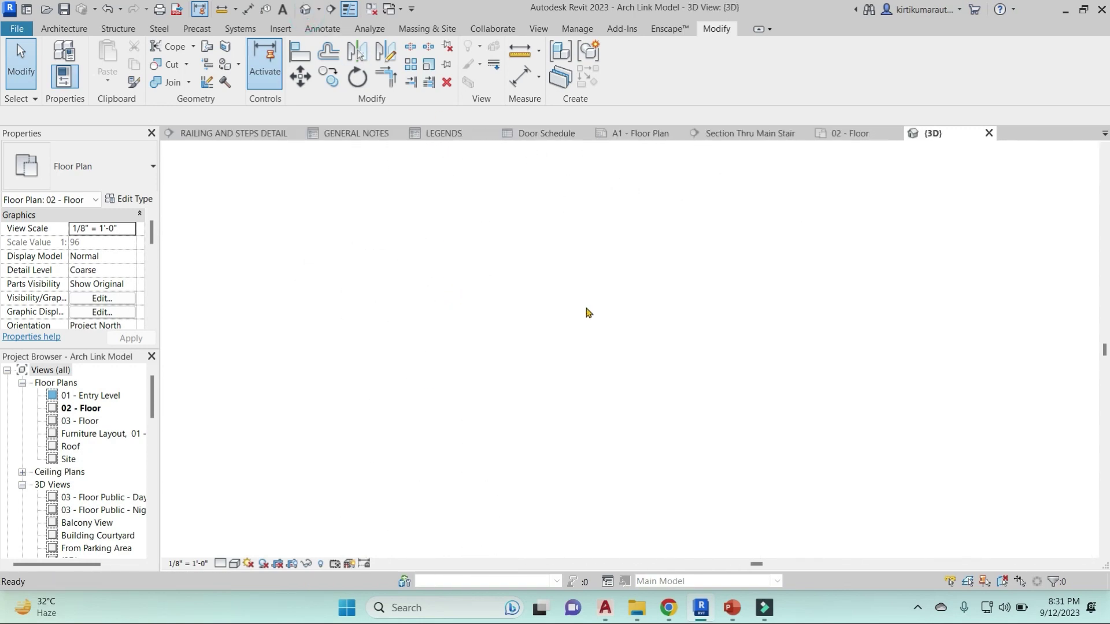
# Examine the building in 3D from outside, including the site, parking area, facades and courtyard
pyautogui.keyDown('shift'); pyautogui.moveTo(733, 335); pyautogui.dragTo(720, 348, button='middle'); pyautogui.keyUp('shift')
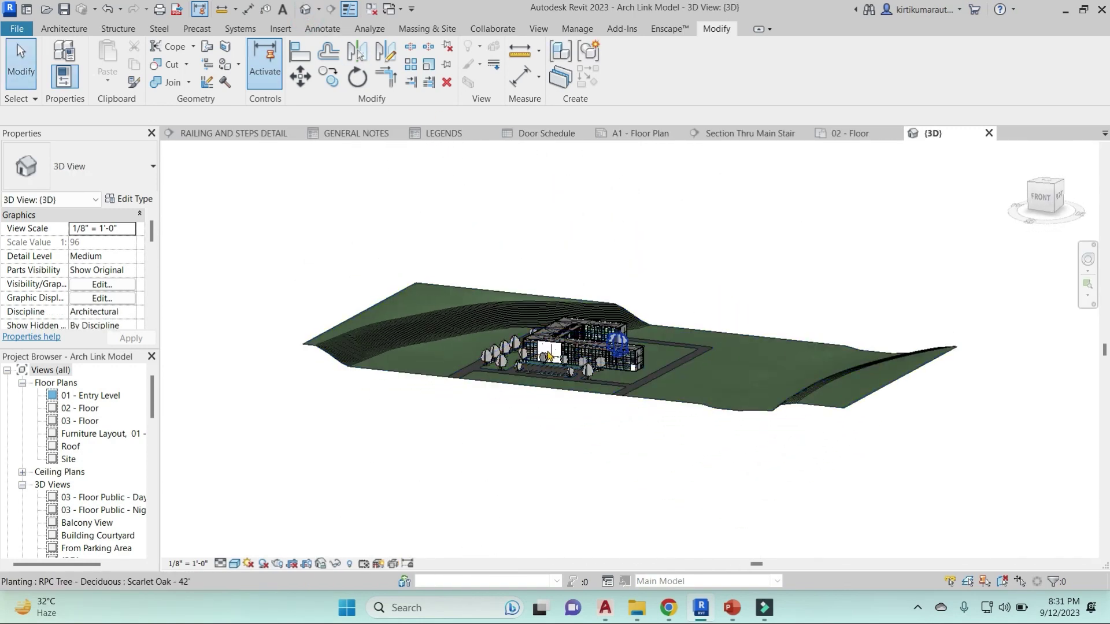
pyautogui.scroll(3, 549, 360)
pyautogui.keyDown('shift'); pyautogui.moveTo(875, 467); pyautogui.dragTo(850, 491, button='middle'); pyautogui.keyUp('shift')
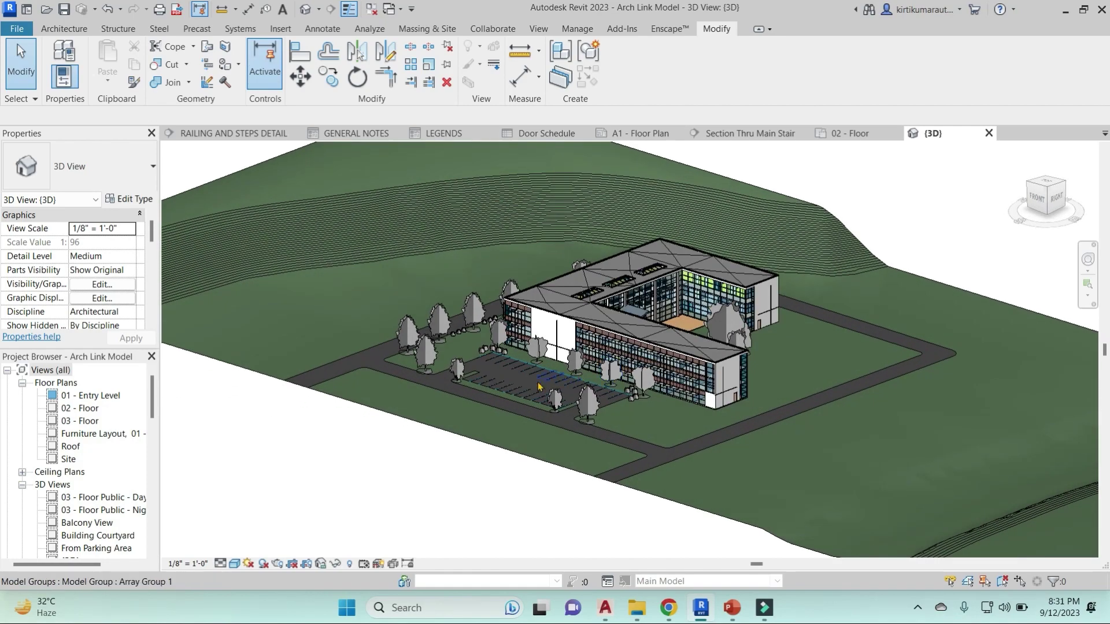
pyautogui.scroll(5, 497, 364)
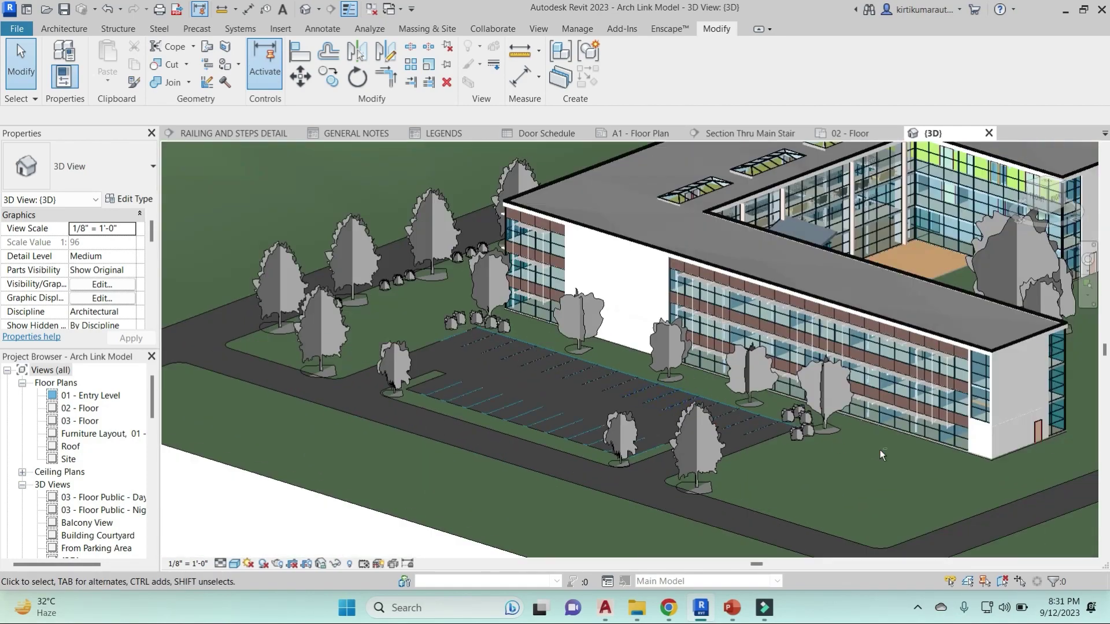
pyautogui.keyDown('shift'); pyautogui.moveTo(881, 455); pyautogui.dragTo(669, 271, button='middle'); pyautogui.keyUp('shift')
pyautogui.scroll(5, 802, 302)
pyautogui.click(803, 302)
pyautogui.scroll(-5, 803, 301)
pyautogui.scroll(3, 720, 302)
pyautogui.scroll(-5, 751, 330)
pyautogui.scroll(-2, 981, 386)
pyautogui.scroll(5, 821, 370)
pyautogui.scroll(-3, 824, 363)
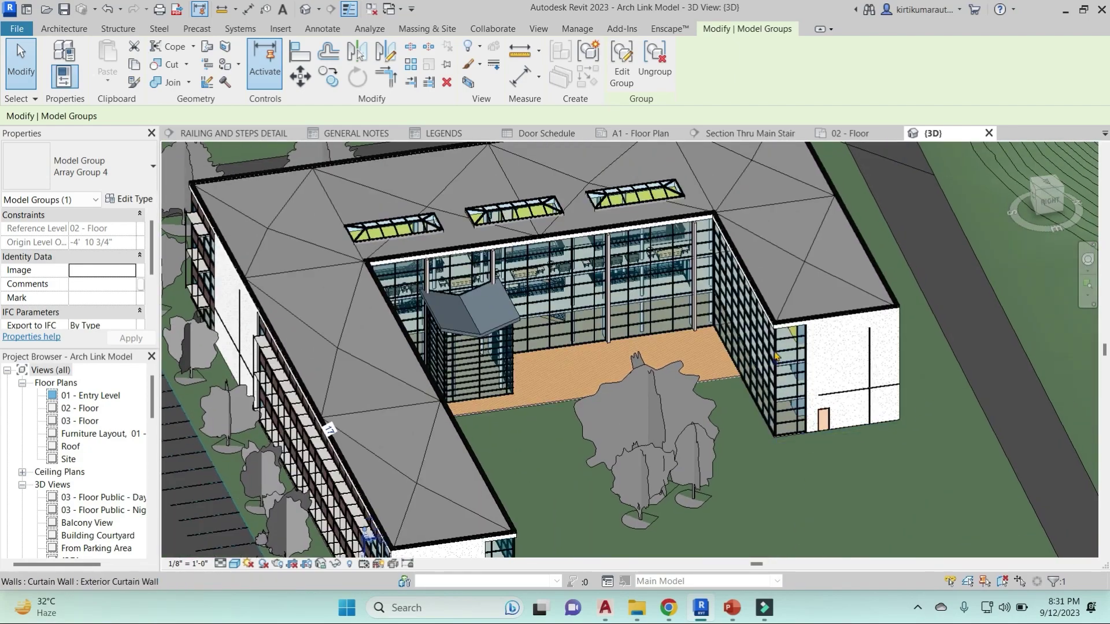
# Inspect the roof skylights and the courtyard's glazed curtain walls up close in the 3D view
pyautogui.scroll(5, 669, 271)
pyautogui.scroll(-5, 845, 267)
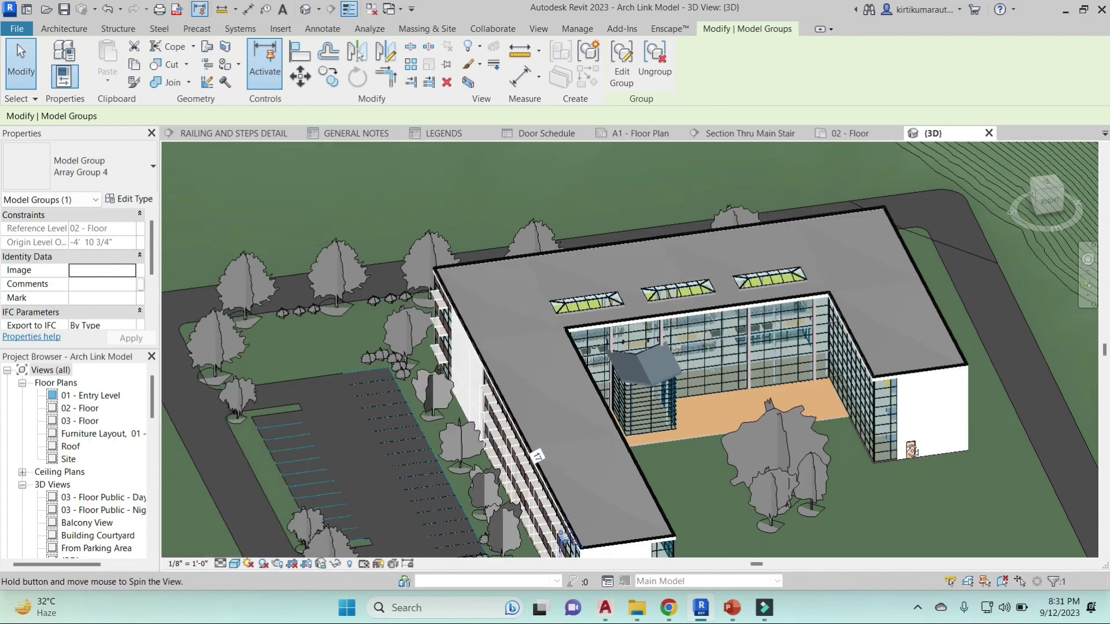
pyautogui.scroll(4, 858, 425)
pyautogui.scroll(-4, 857, 425)
pyautogui.keyDown('shift'); pyautogui.moveTo(857, 425); pyautogui.dragTo(781, 316, button='middle'); pyautogui.keyUp('shift')
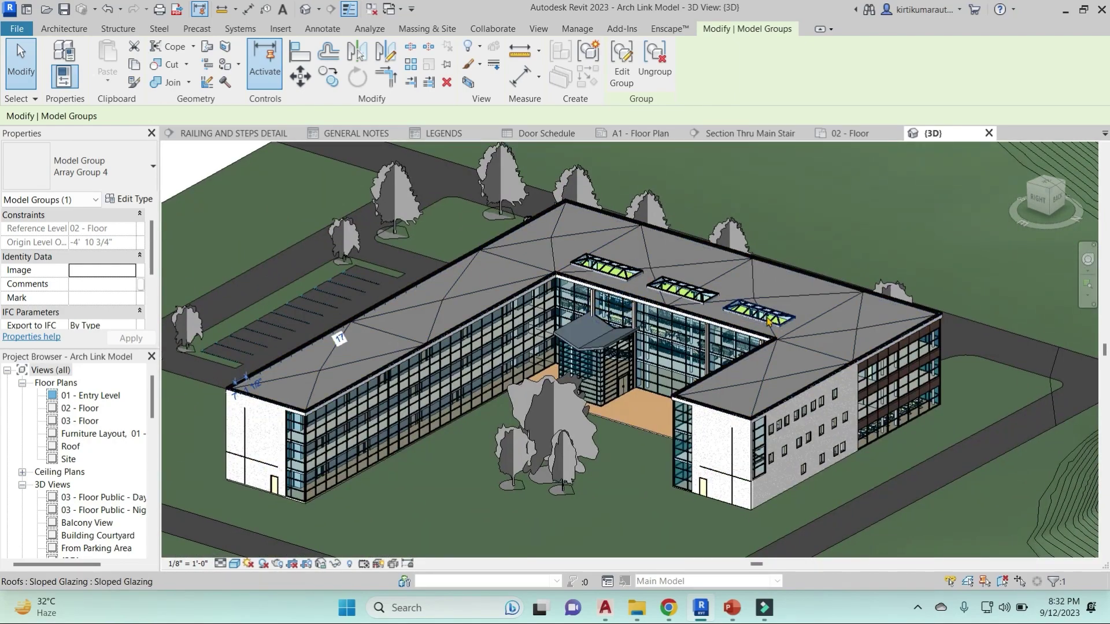
pyautogui.scroll(6, 780, 317)
pyautogui.scroll(-4, 780, 316)
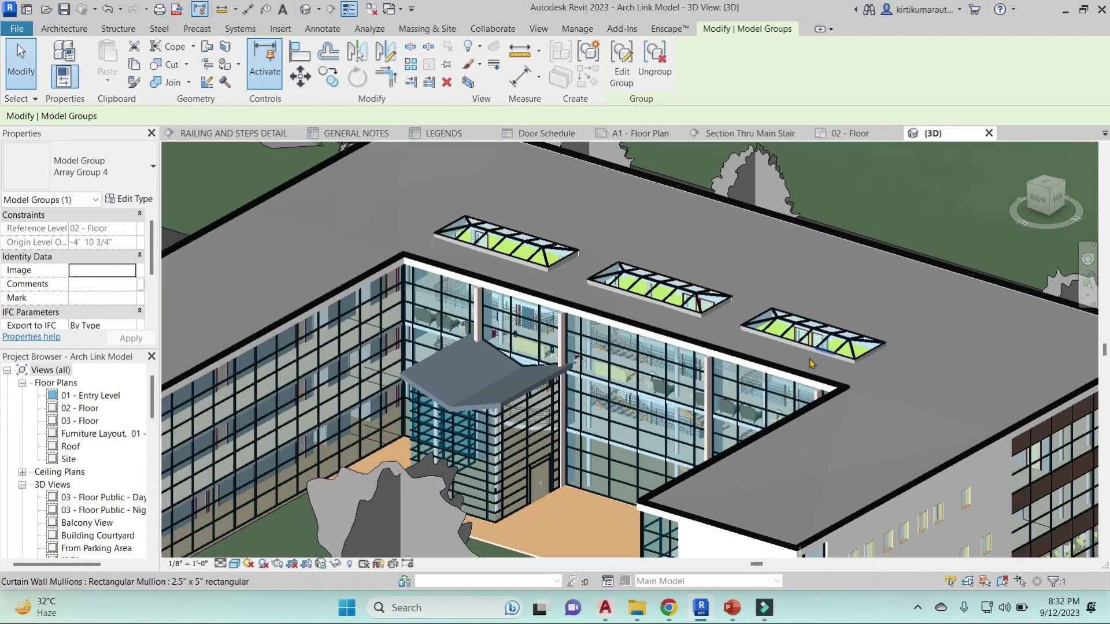
pyautogui.scroll(5, 663, 372)
pyautogui.scroll(-5, 663, 371)
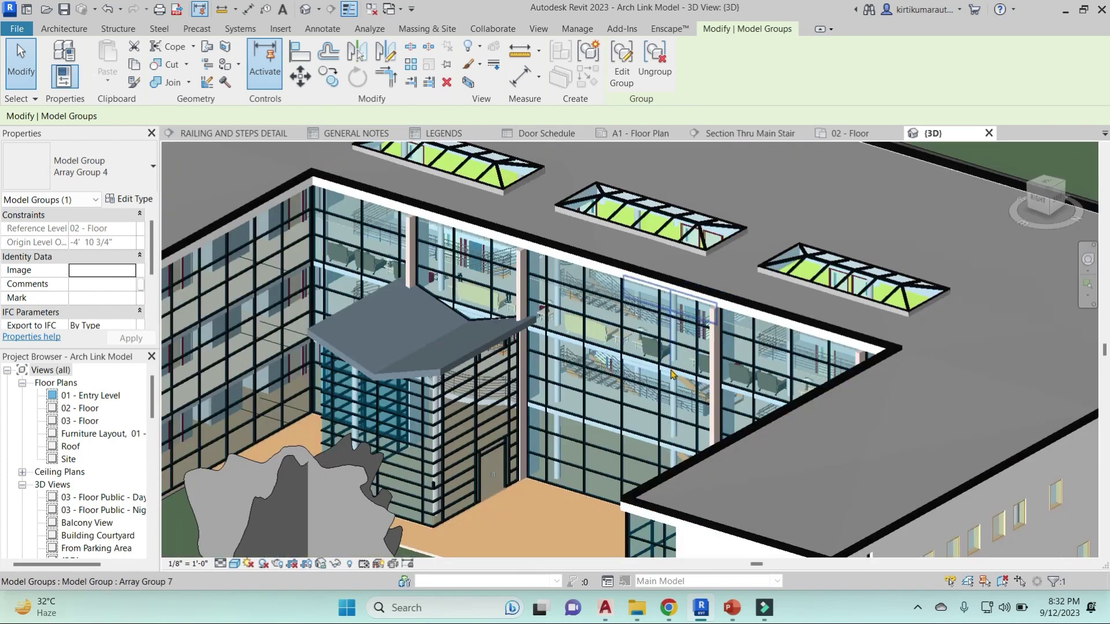
# View the whole building from above, look over the 3D view, camera and walkthrough options, and clear the model group selection
pyautogui.scroll(-5, 672, 375)
pyautogui.keyDown('shift'); pyautogui.moveTo(689, 391); pyautogui.dragTo(802, 397, button='middle'); pyautogui.keyUp('shift')
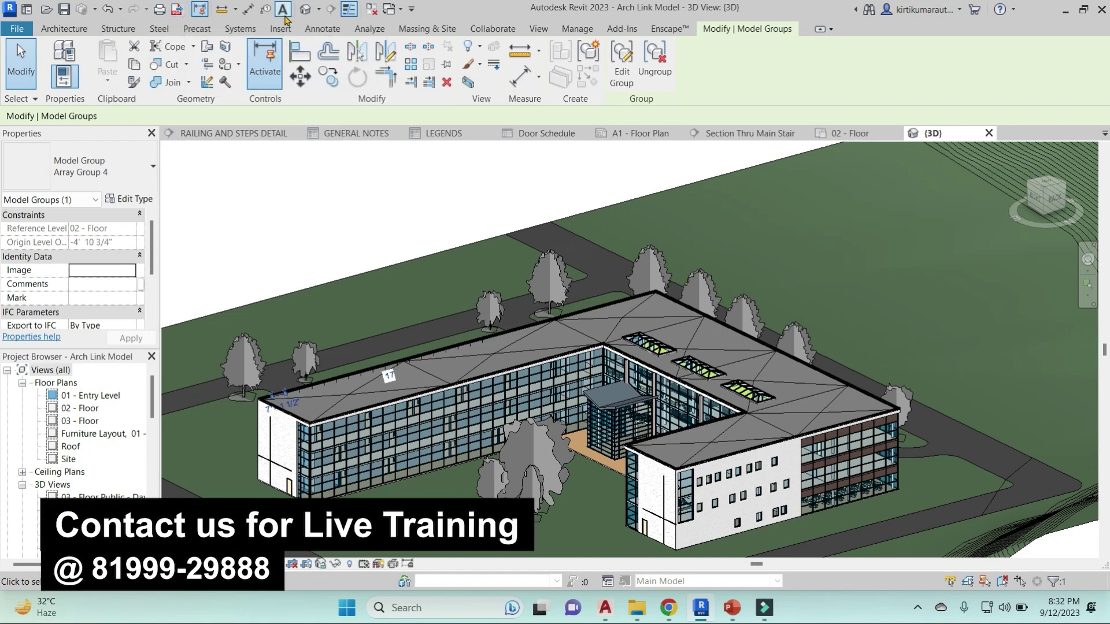
pyautogui.click(318, 10)
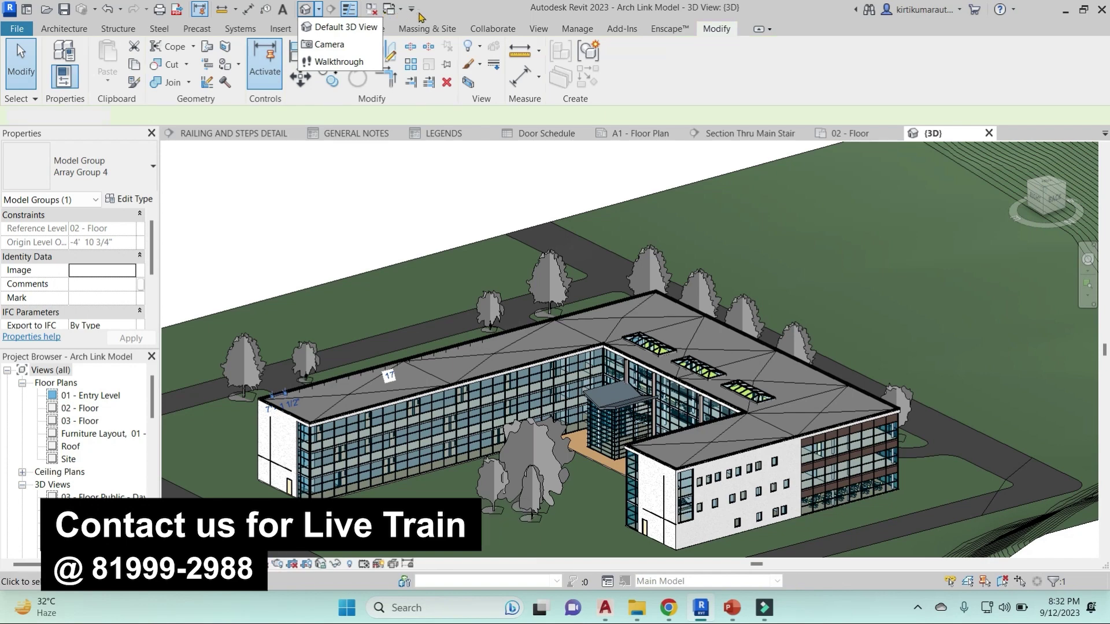
pyautogui.click(328, 188)
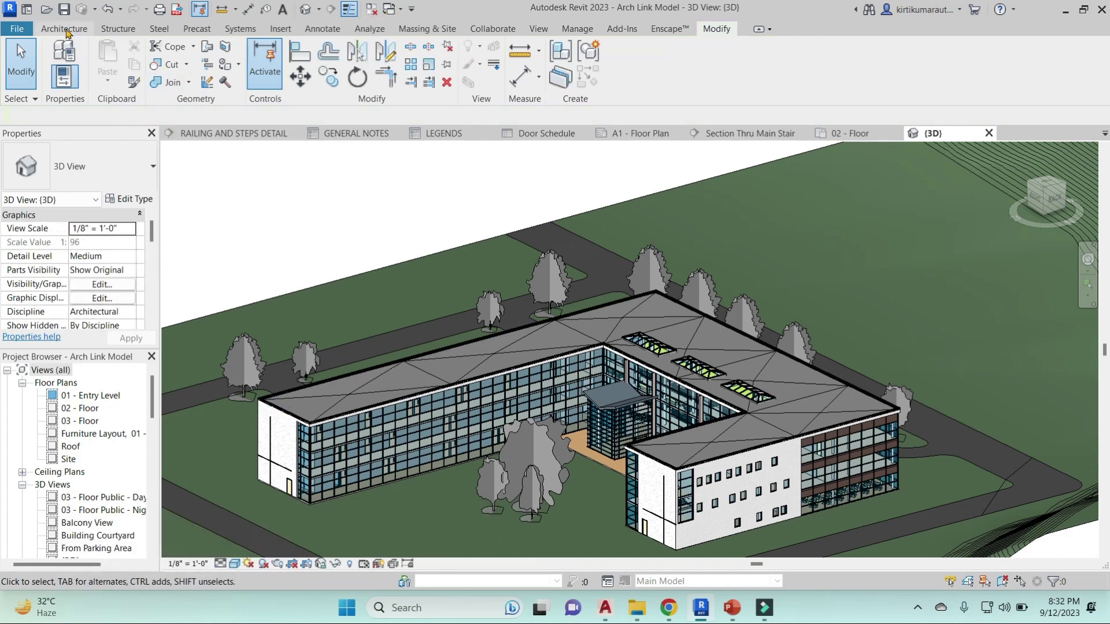
# Review the file opening and export options, including CAD formats, images and animations, reports and export setups, without exporting anything
pyautogui.click(17, 29)
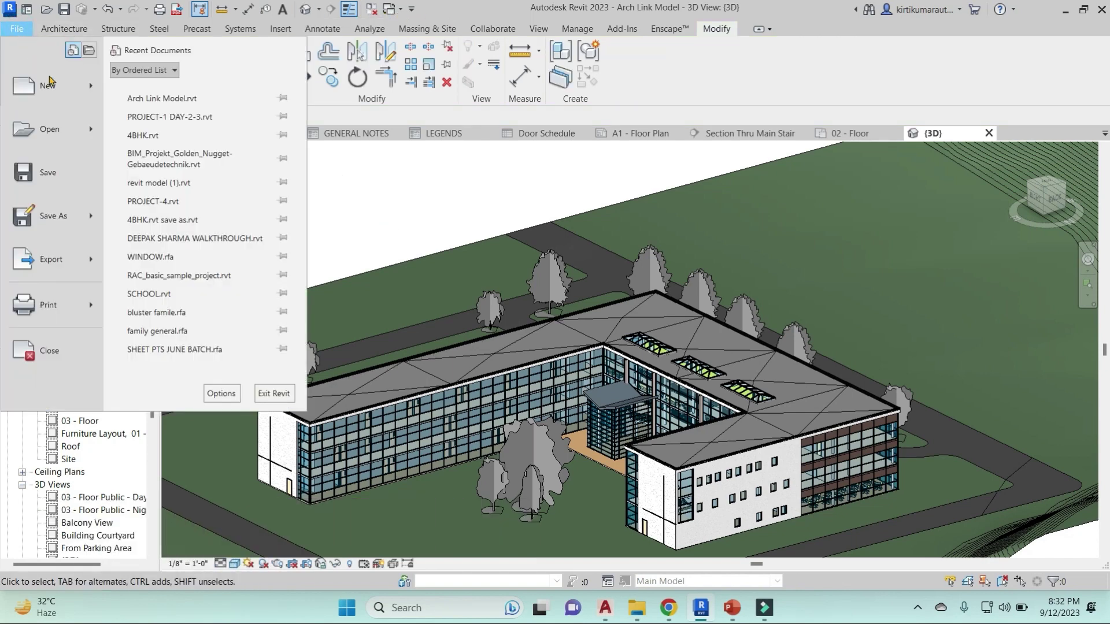
pyautogui.moveTo(93, 124)
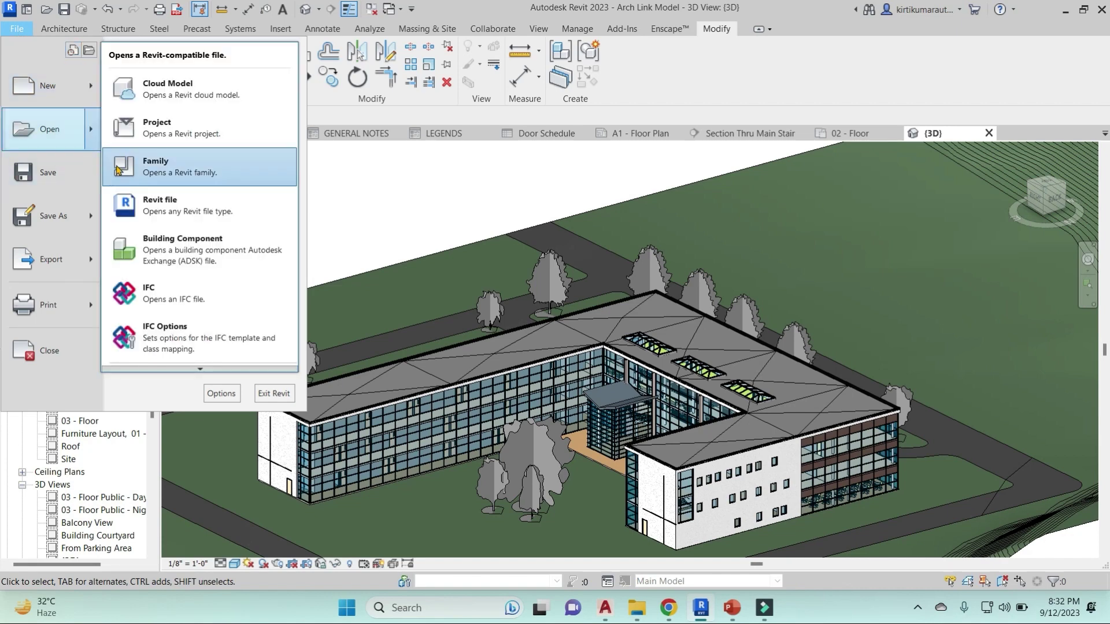
pyautogui.moveTo(88, 259)
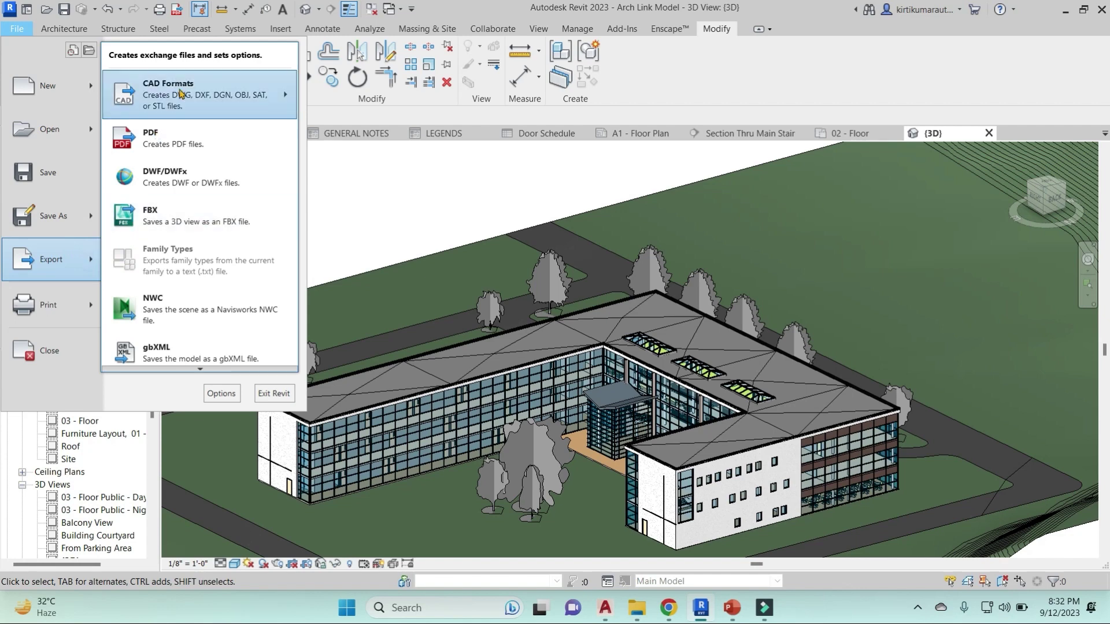
pyautogui.moveTo(180, 93)
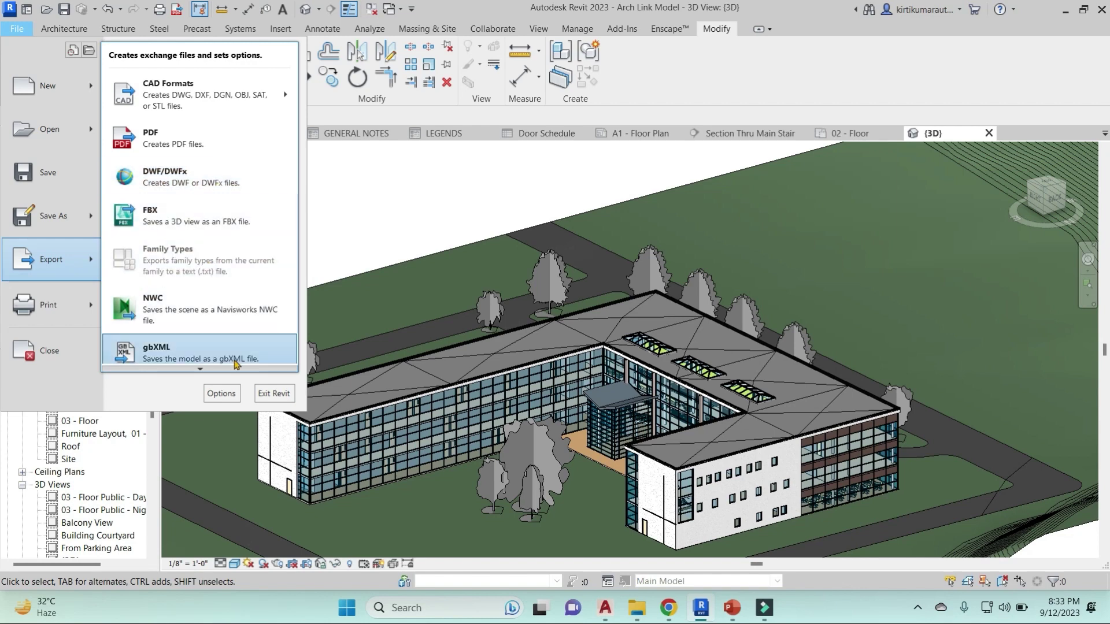
pyautogui.click(202, 369)
pyautogui.click(202, 369)
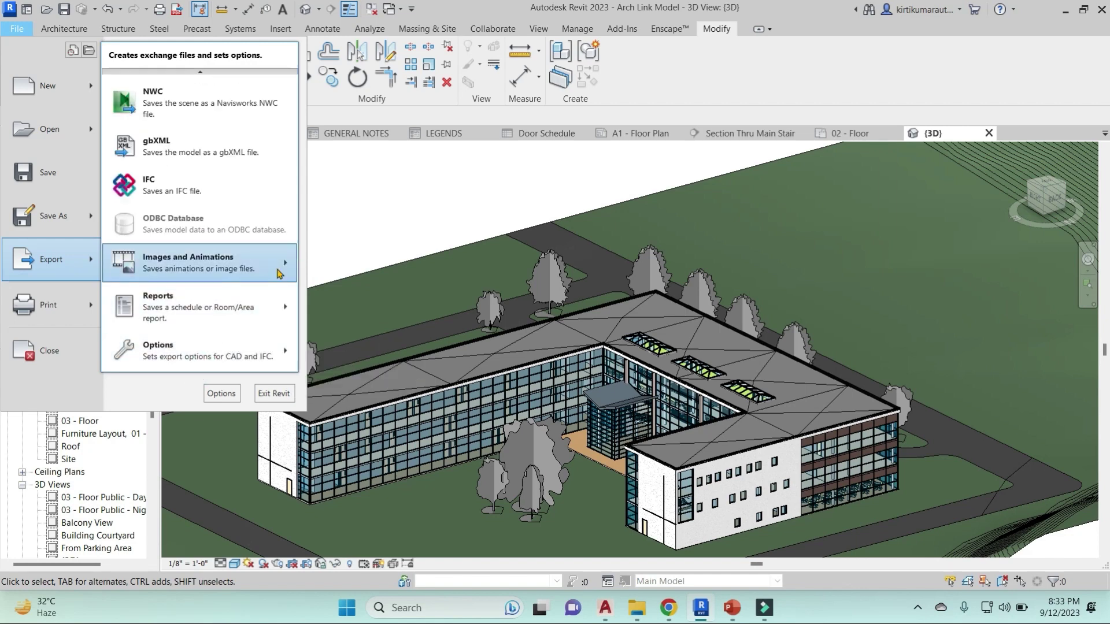
pyautogui.moveTo(280, 273)
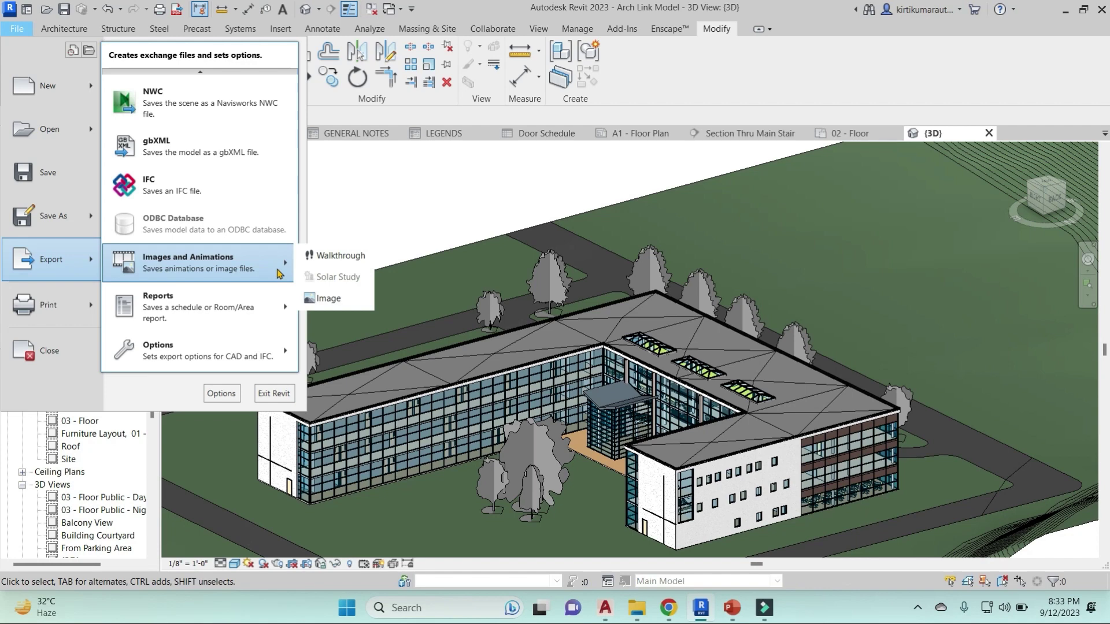
pyautogui.moveTo(283, 306)
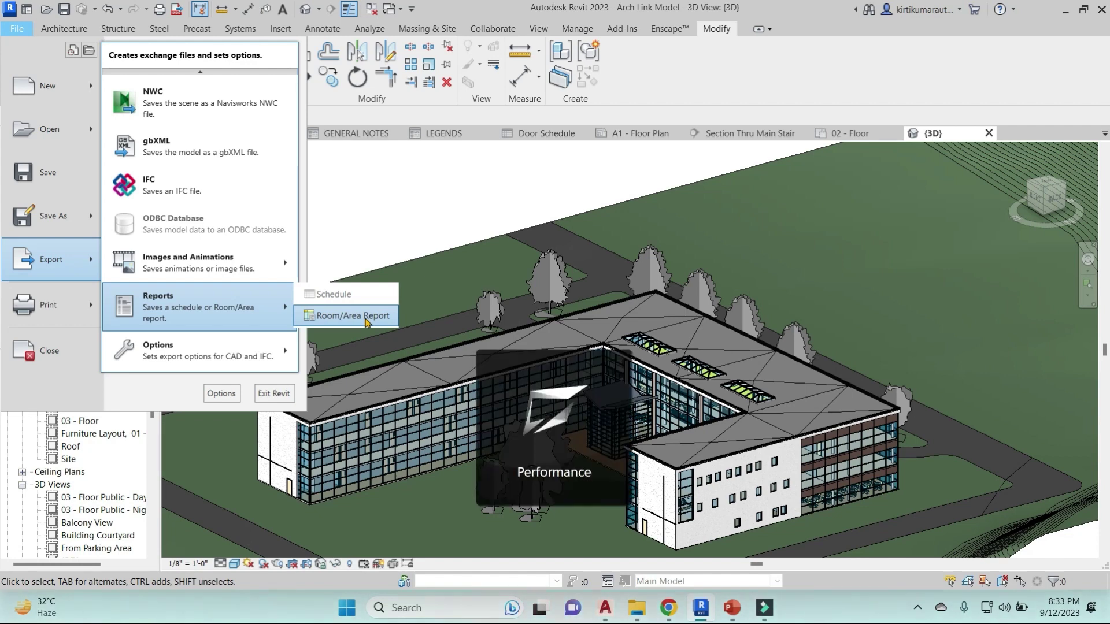
pyautogui.click(365, 319)
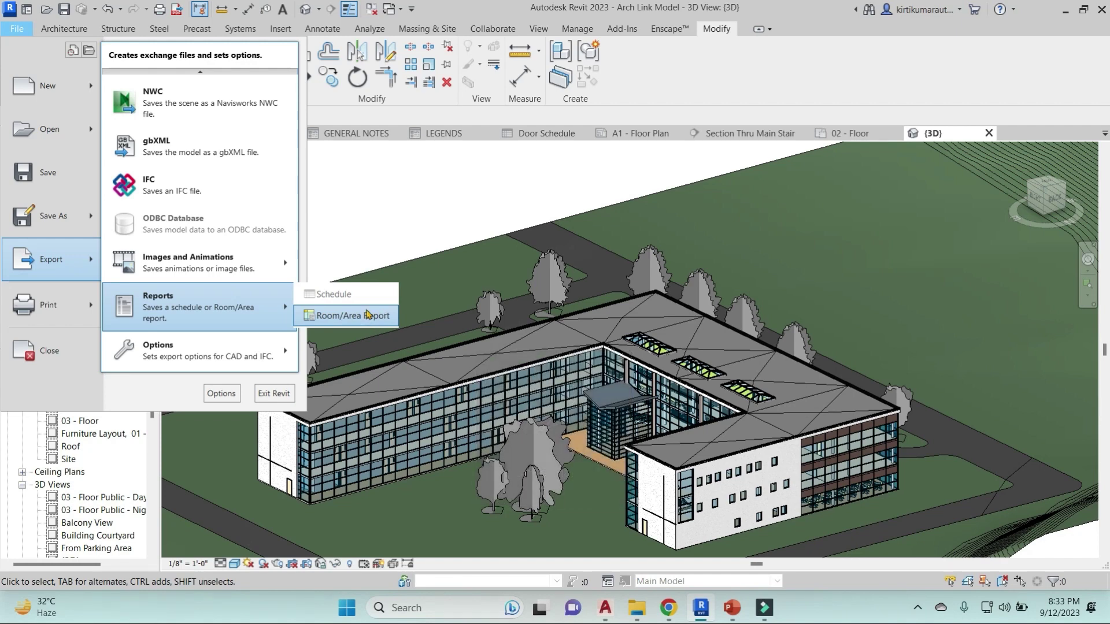
pyautogui.moveTo(281, 348)
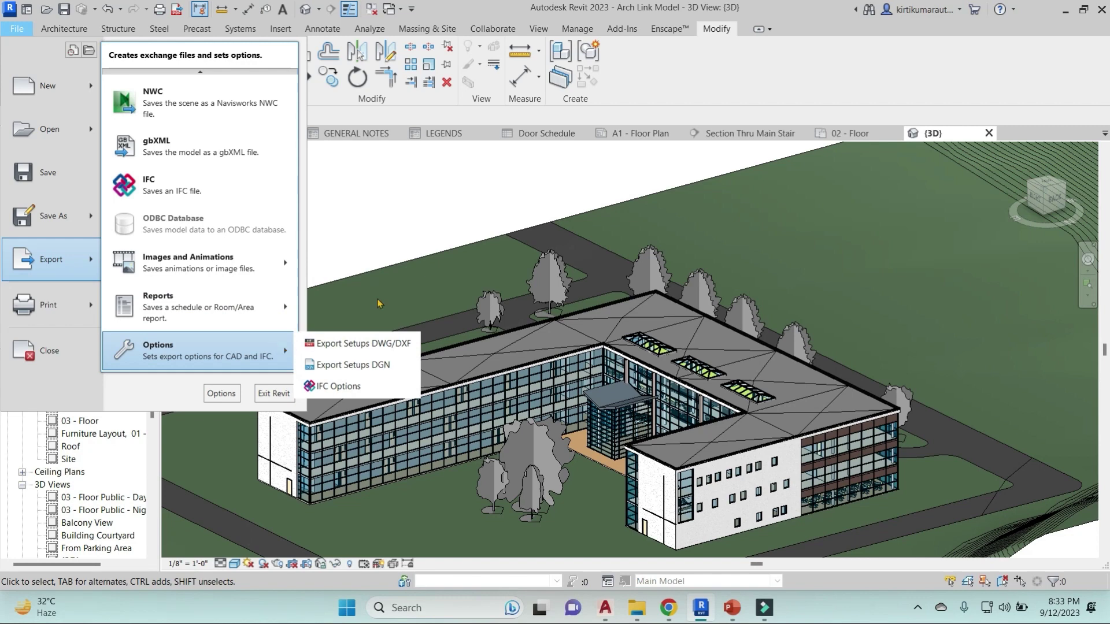
pyautogui.click(403, 200)
# Look through the architecture, structure, steel and systems modelling tools
pyautogui.click(64, 29)
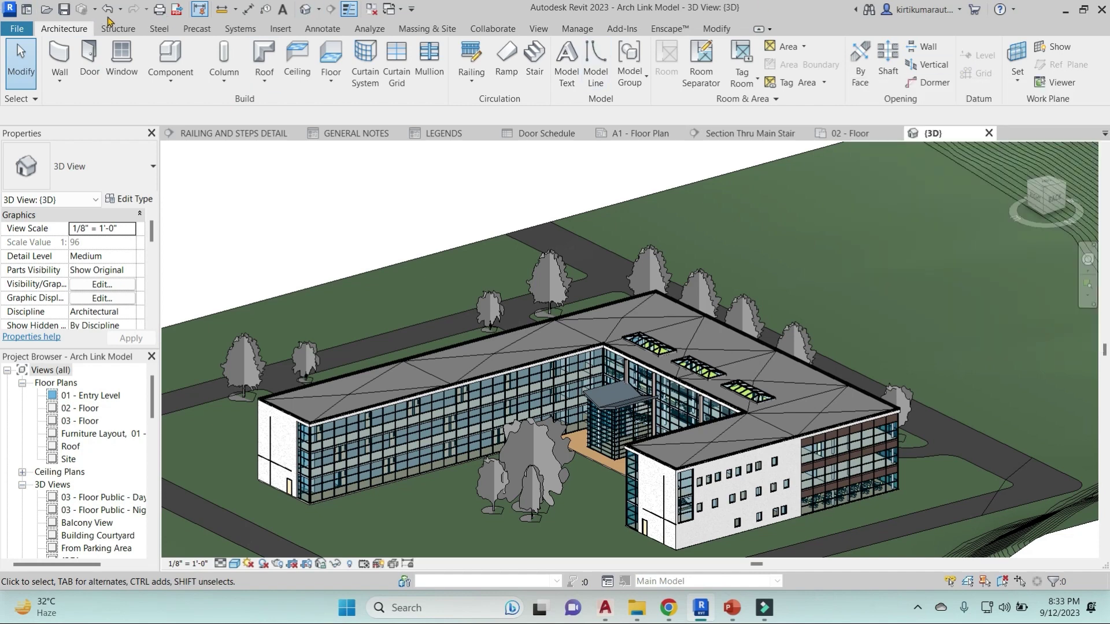
pyautogui.click(130, 32)
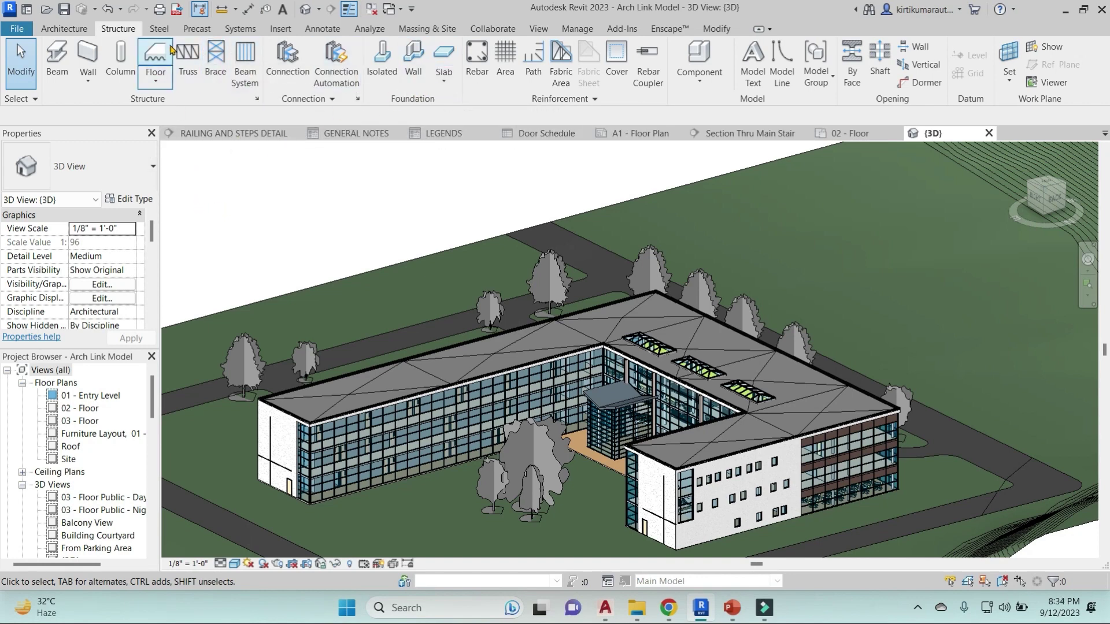
pyautogui.click(159, 28)
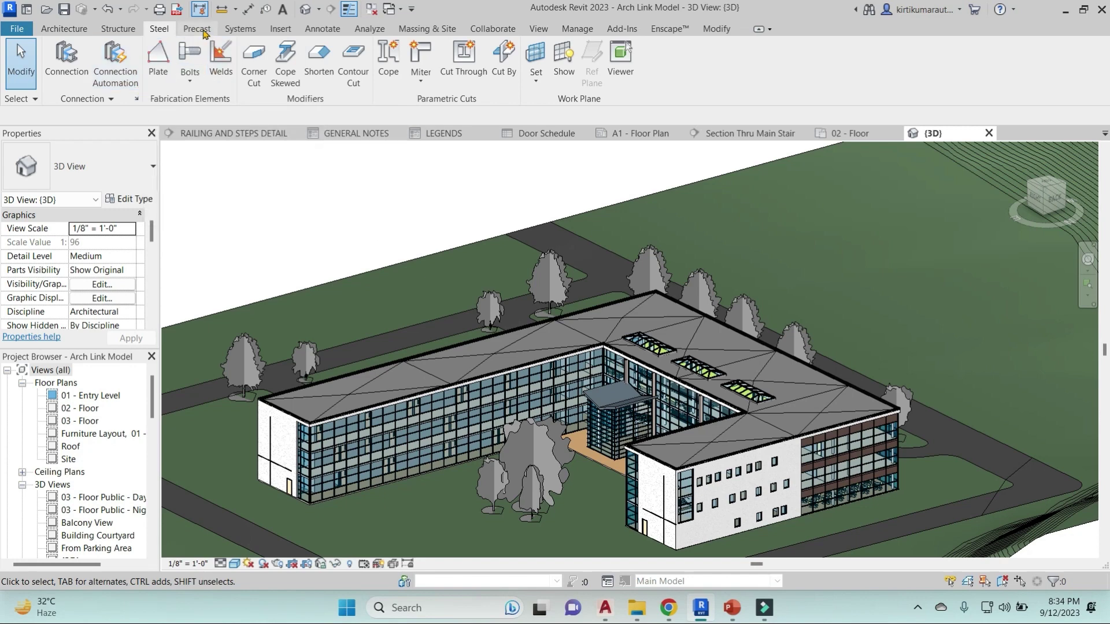
pyautogui.click(240, 29)
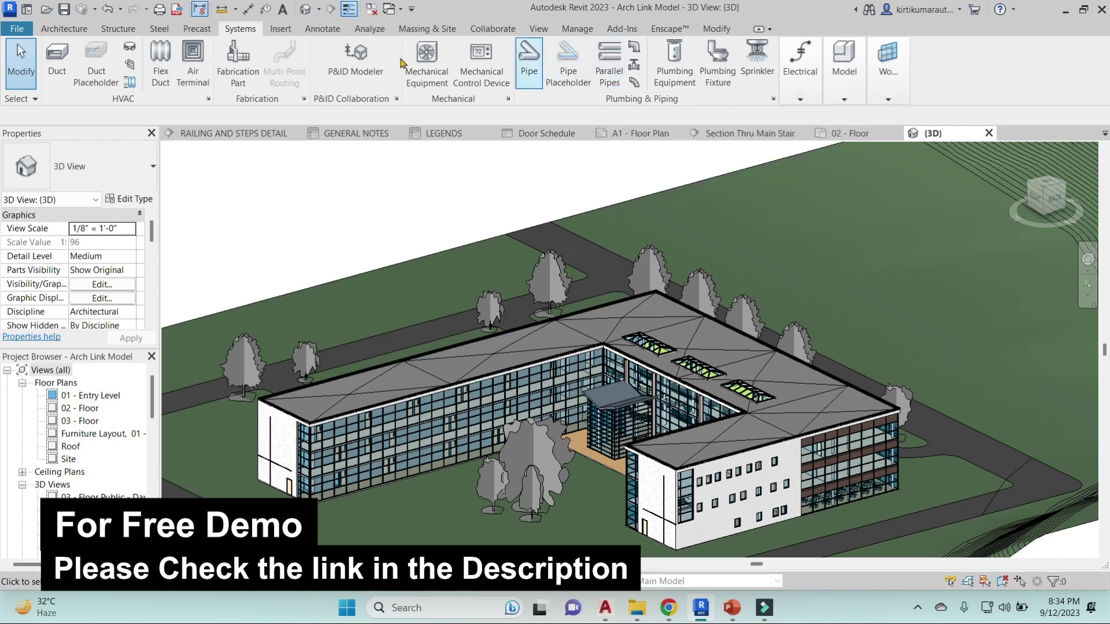
# Look through the tools for linking and importing, annotation, analysis, massing and site, and collaboration
pyautogui.click(285, 32)
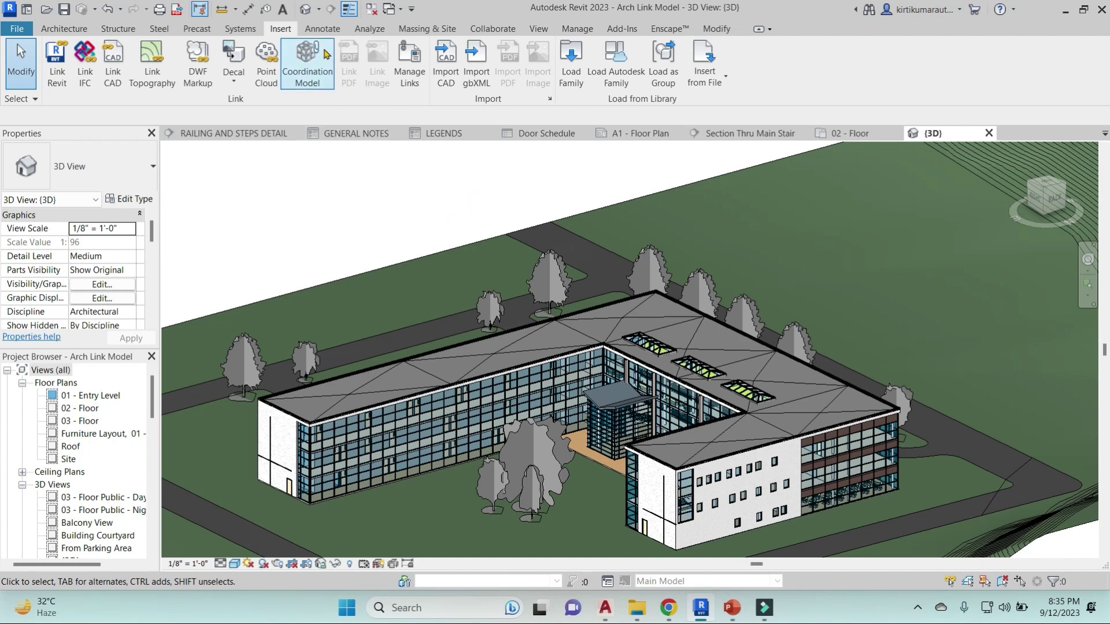
pyautogui.click(323, 28)
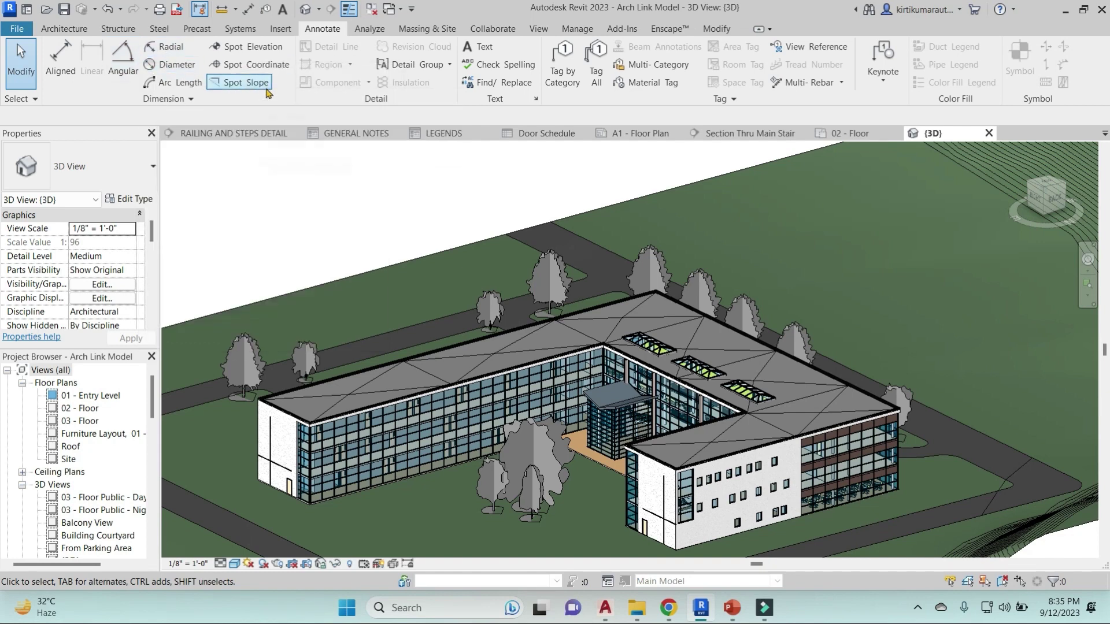
pyautogui.click(368, 28)
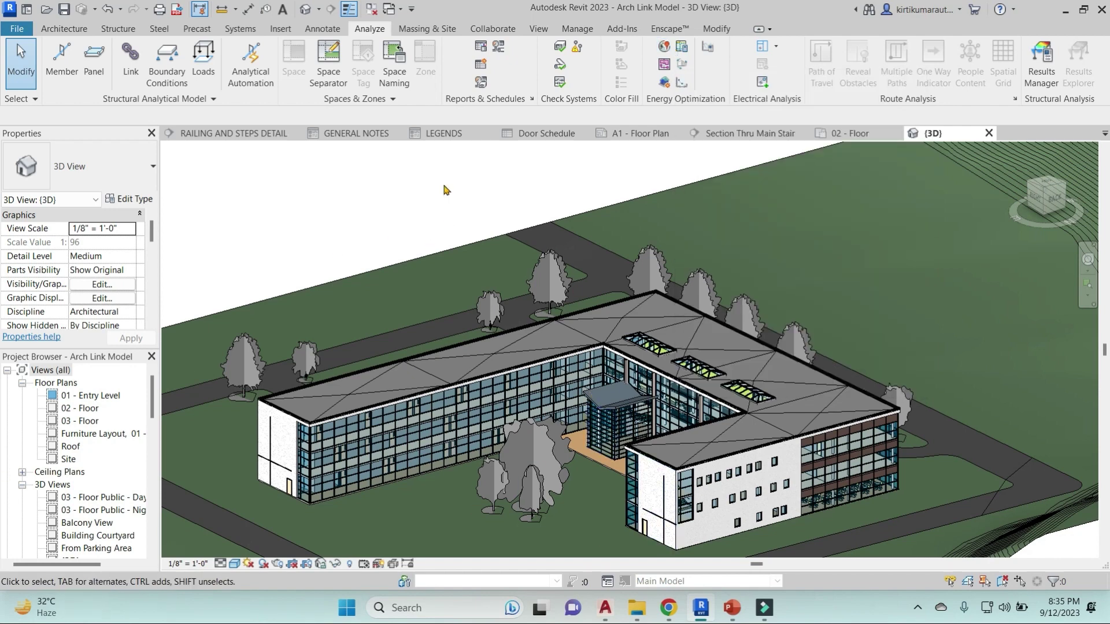
pyautogui.click(446, 29)
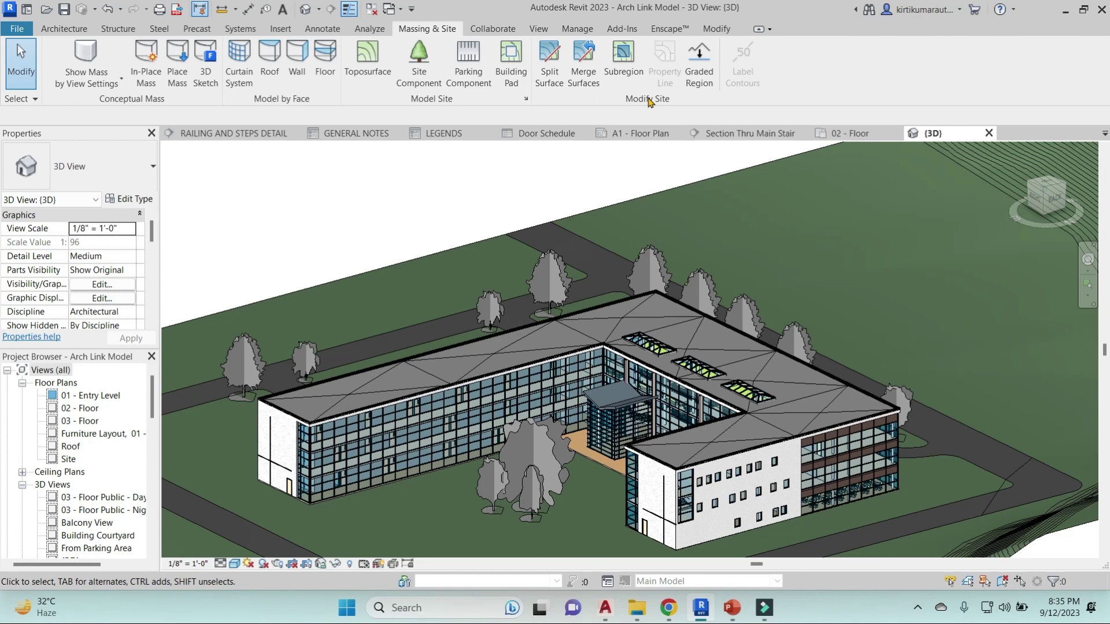
pyautogui.click(506, 30)
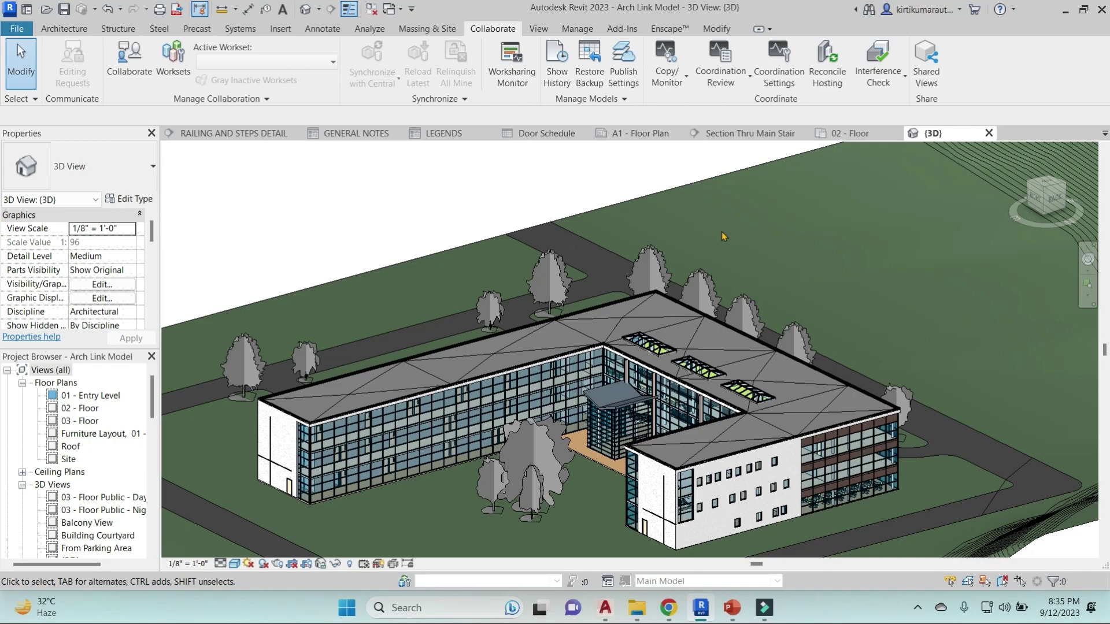
# Examine the building in 3D from its open courtyard side, with both wings and the parking area in view
pyautogui.scroll(2, 572, 453)
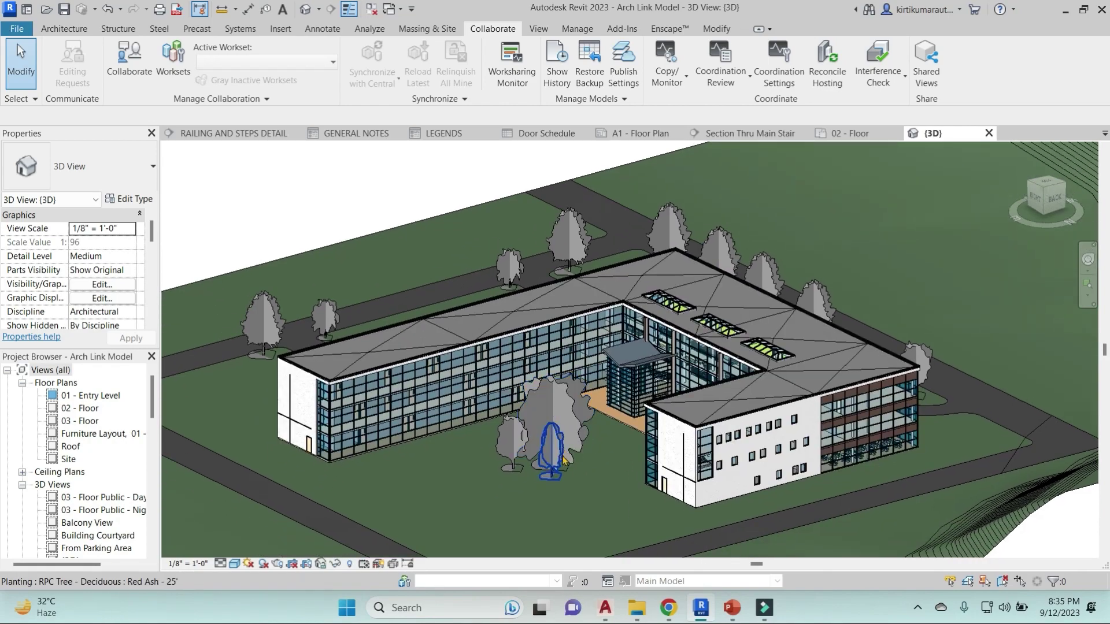
pyautogui.keyDown('shift'); pyautogui.moveTo(575, 454); pyautogui.dragTo(399, 361, button='middle'); pyautogui.keyUp('shift')
pyautogui.scroll(2, 381, 351)
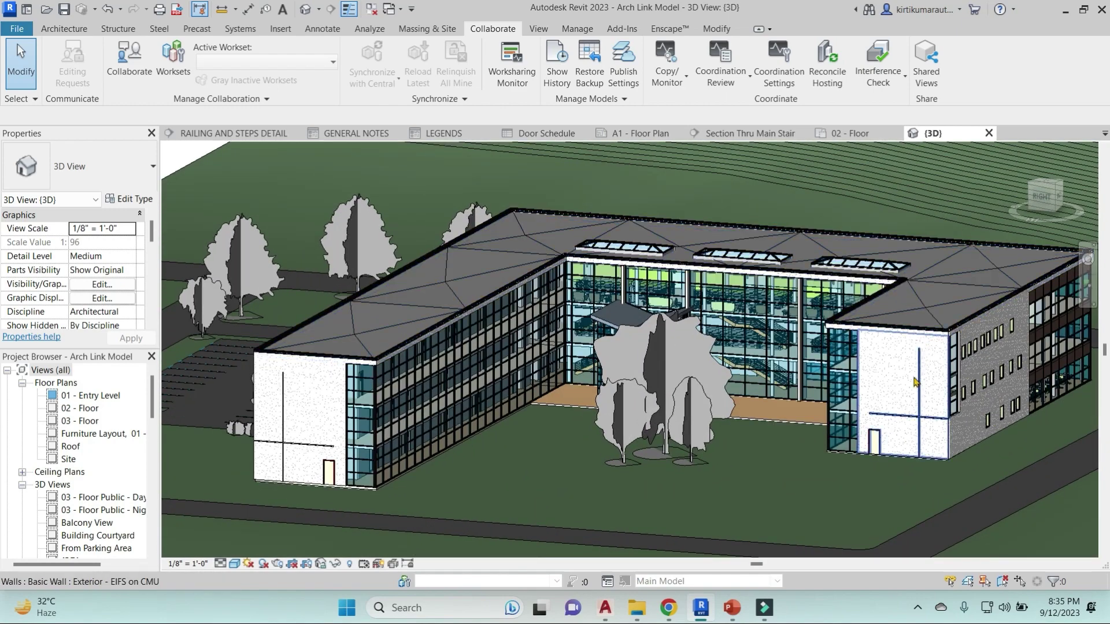
pyautogui.scroll(-1, 538, 370)
pyautogui.keyDown('shift'); pyautogui.moveTo(549, 429); pyautogui.dragTo(563, 454, button='middle'); pyautogui.keyUp('shift')
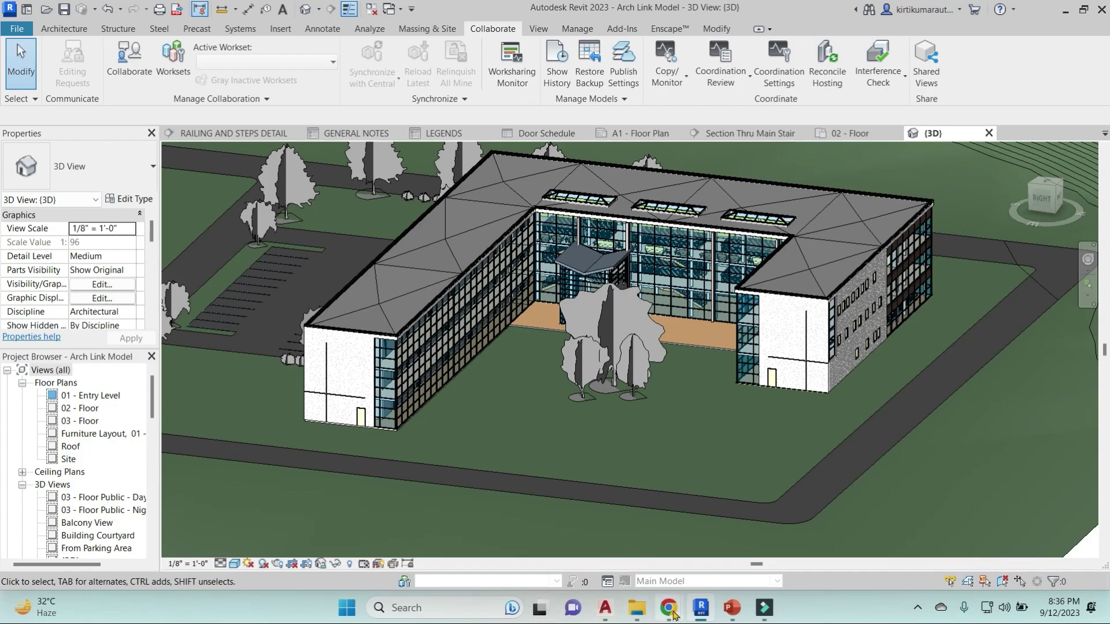
# Switch to the Google Meet call in Chrome, admit the waiting participant, and return to Revit
pyautogui.moveTo(668, 607)
pyautogui.click(584, 532)
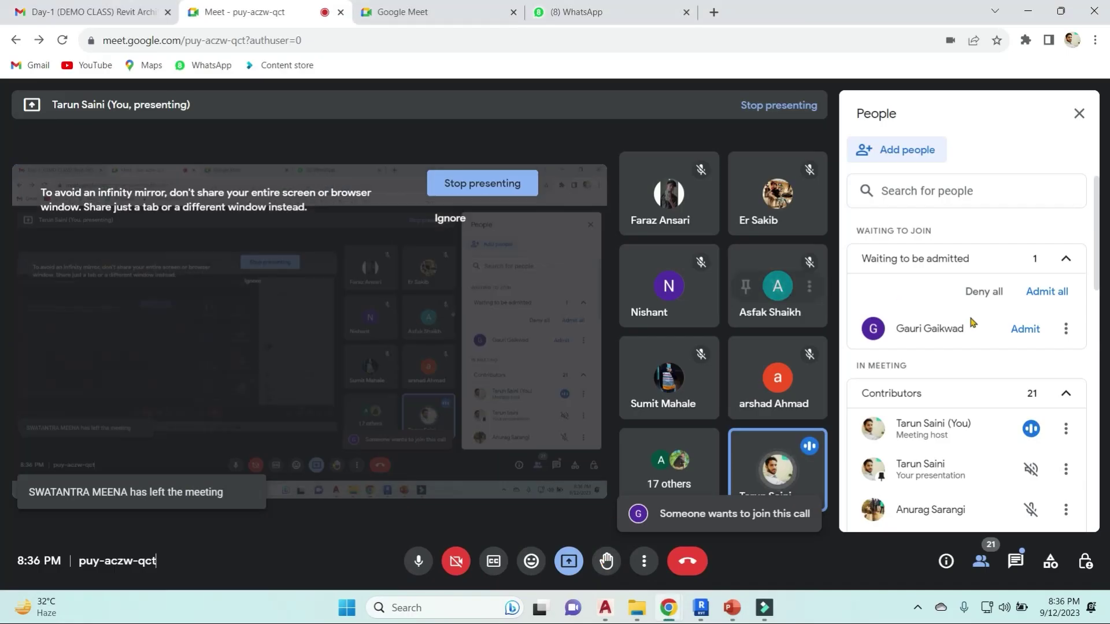
pyautogui.click(1017, 330)
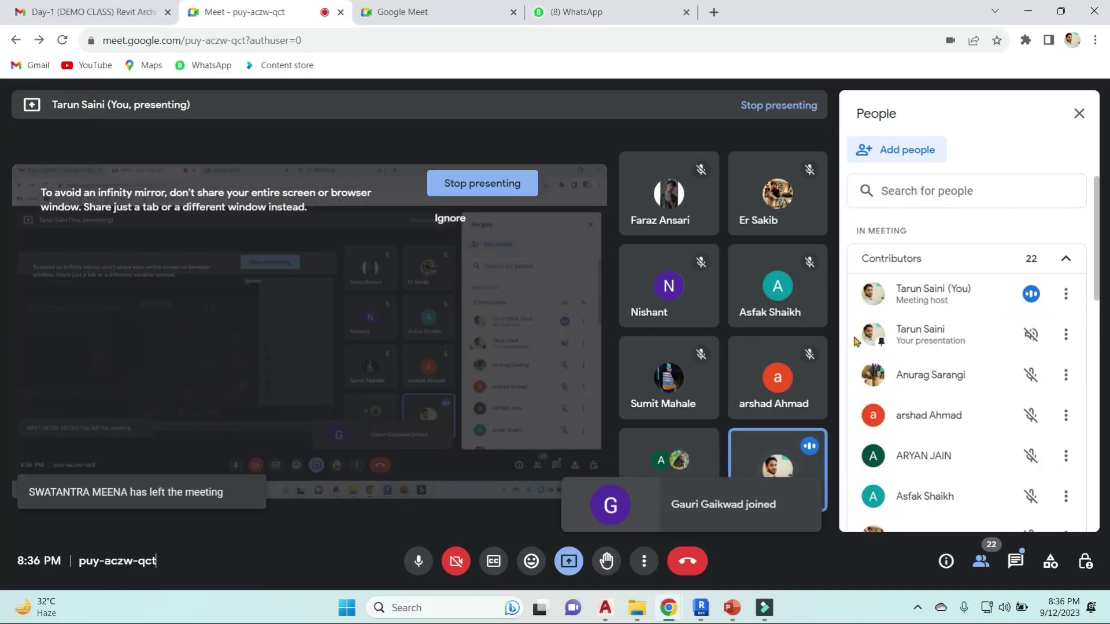
pyautogui.click(1027, 11)
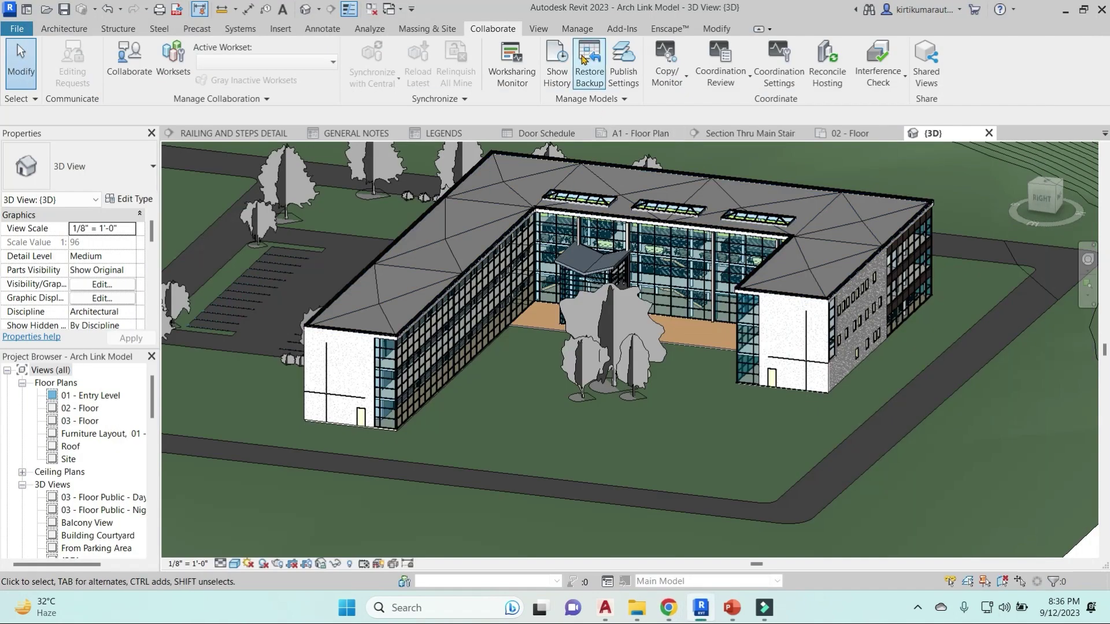
# Review the view and sheet creation tools, including the Sheet Issues/Revisions settings, and leave the revisions unchanged
pyautogui.click(538, 29)
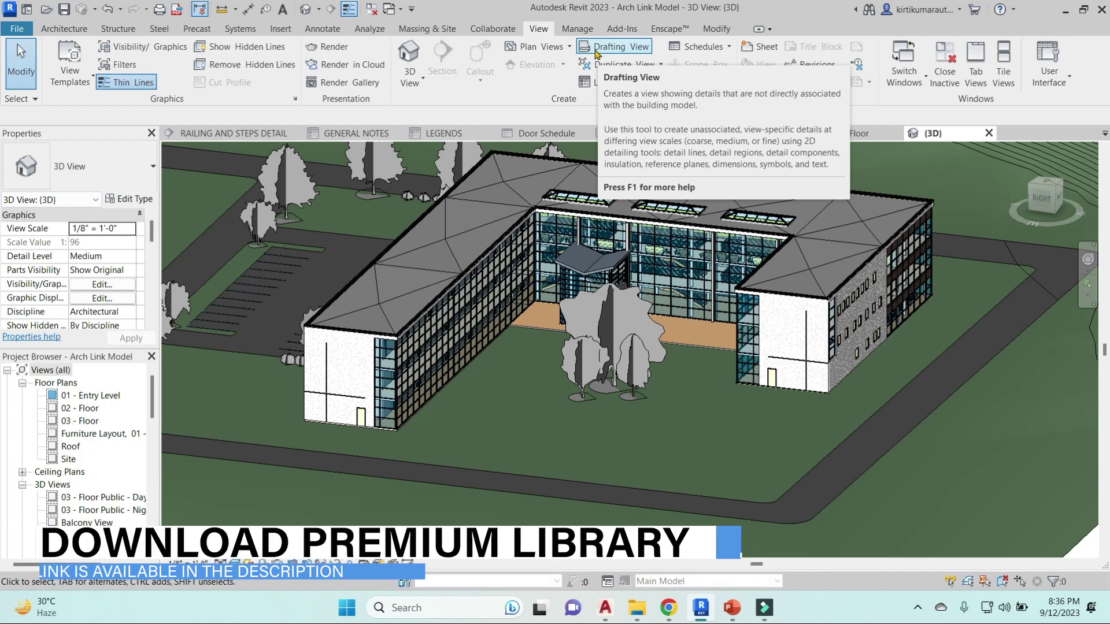
pyautogui.click(729, 47)
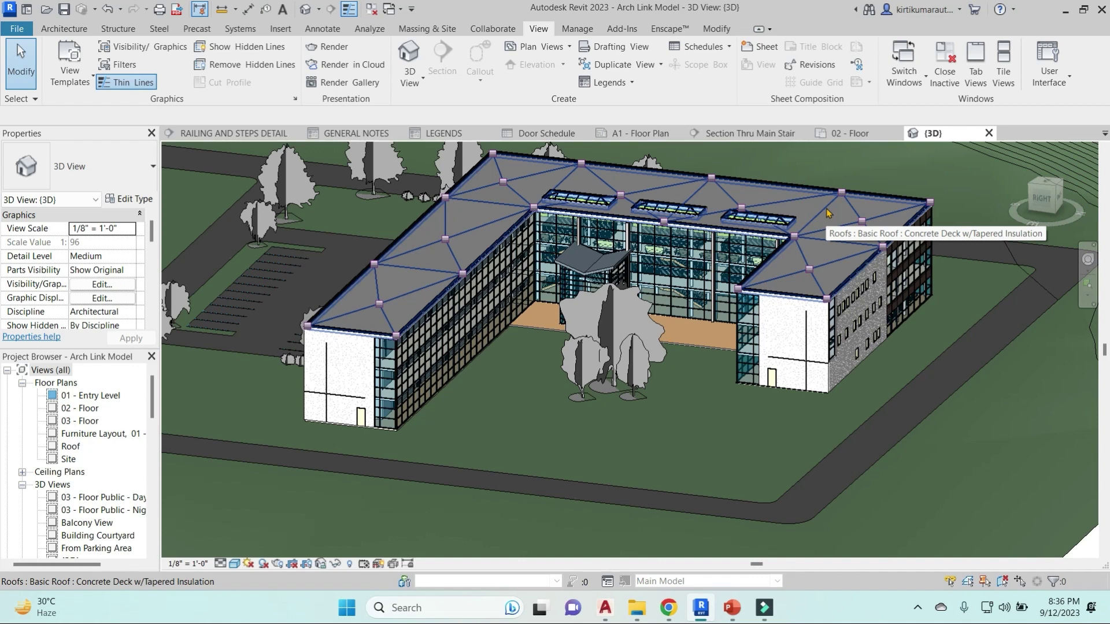
pyautogui.click(811, 64)
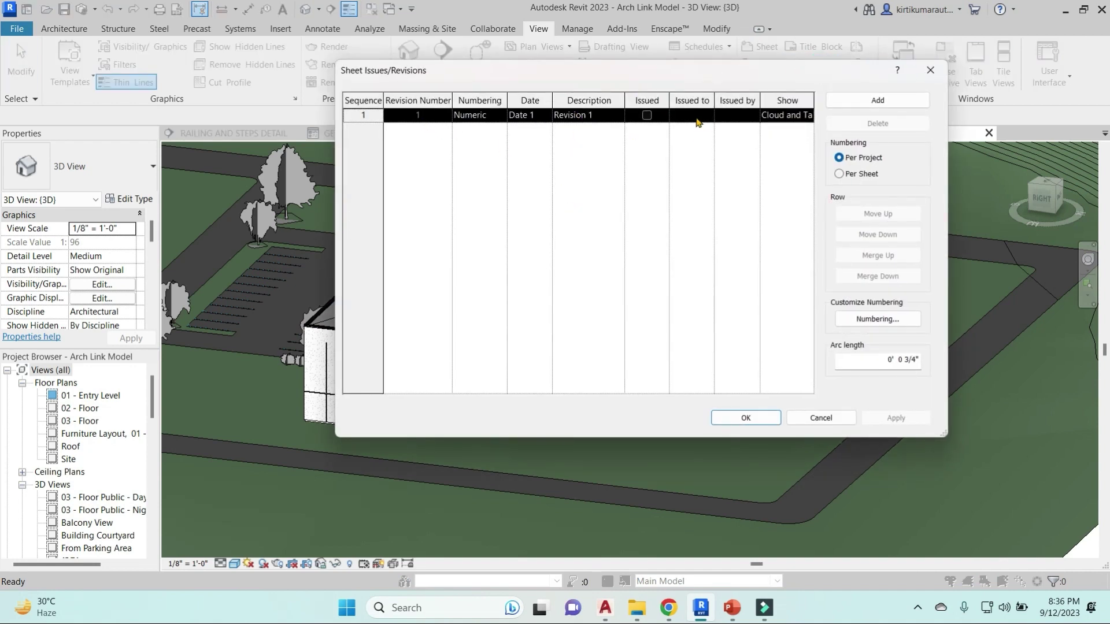
pyautogui.click(930, 70)
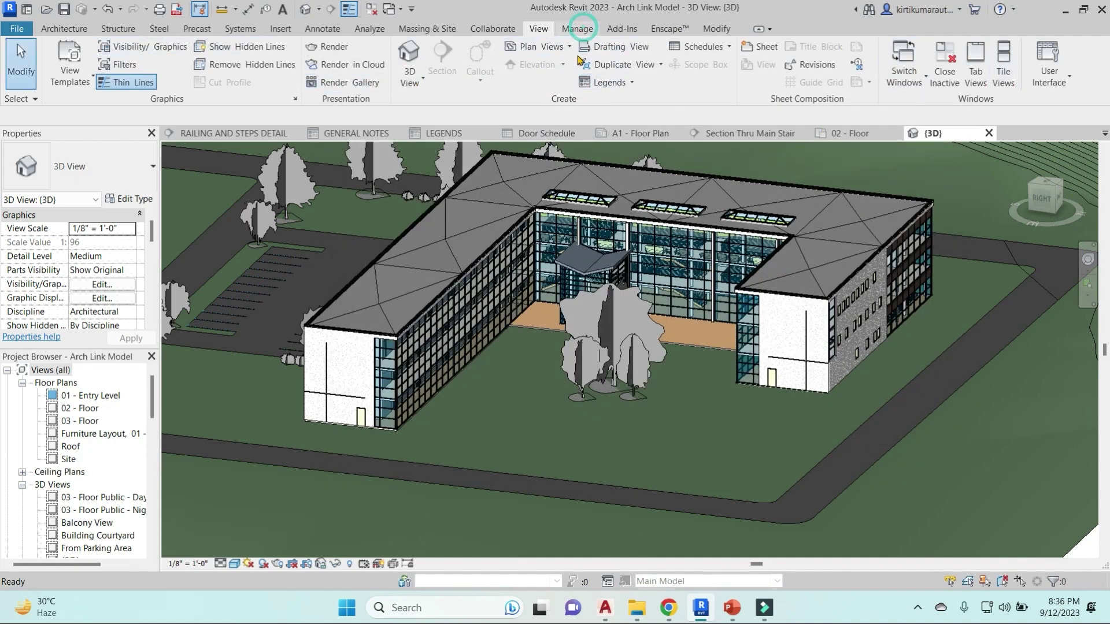
# Look through the project management, Enscape and modification tools
pyautogui.click(577, 28)
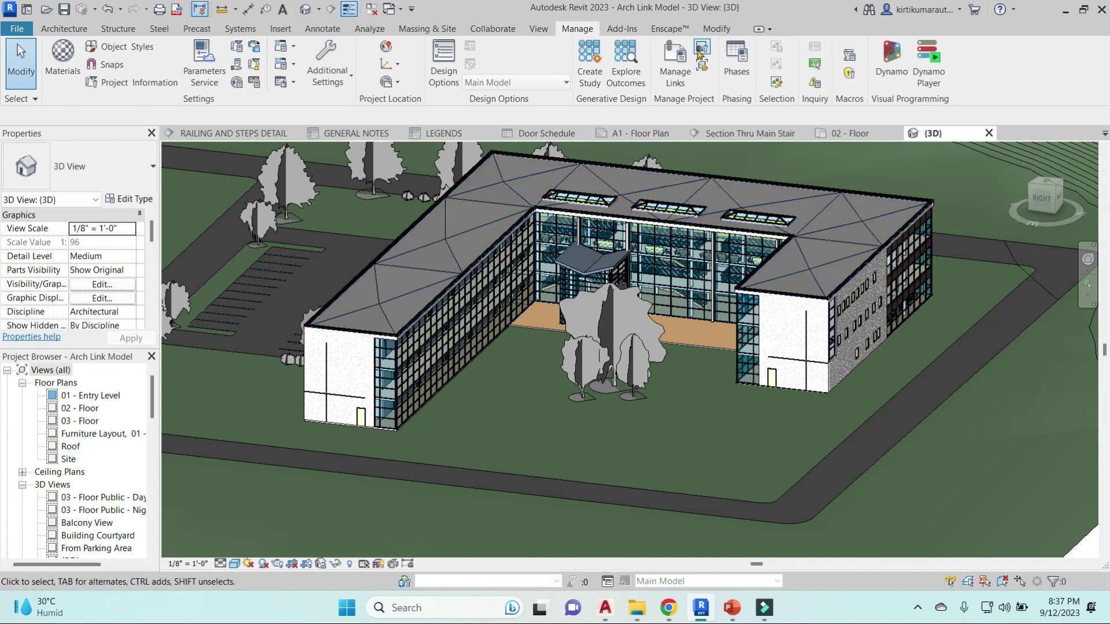
pyautogui.click(669, 29)
pyautogui.click(716, 29)
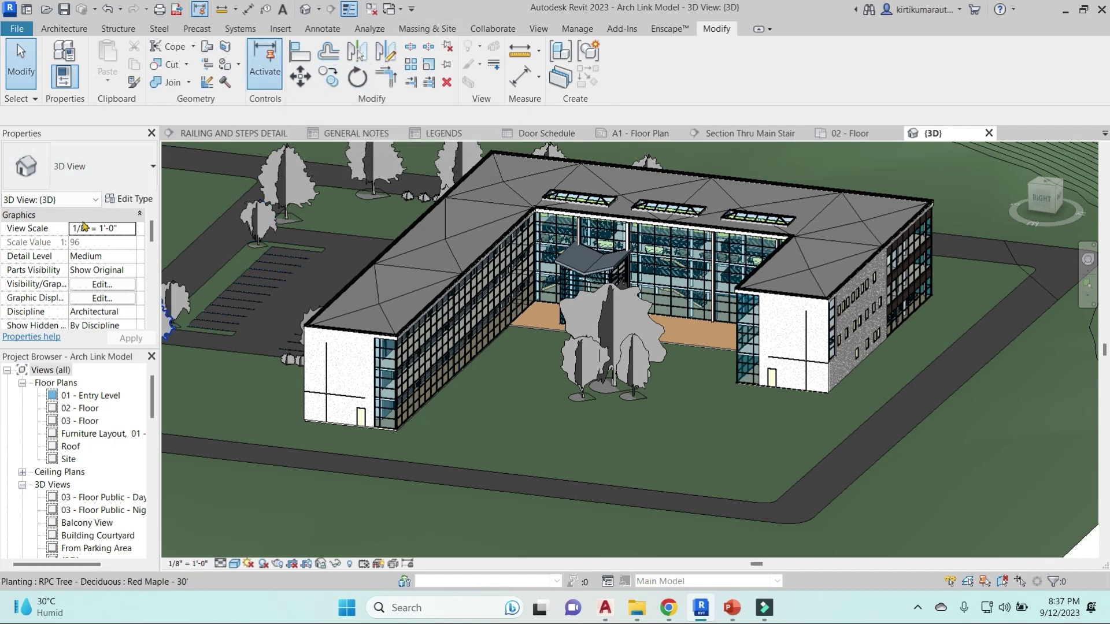
# Select the building's main roof in the 3D view to inspect its type and properties
pyautogui.click(368, 299)
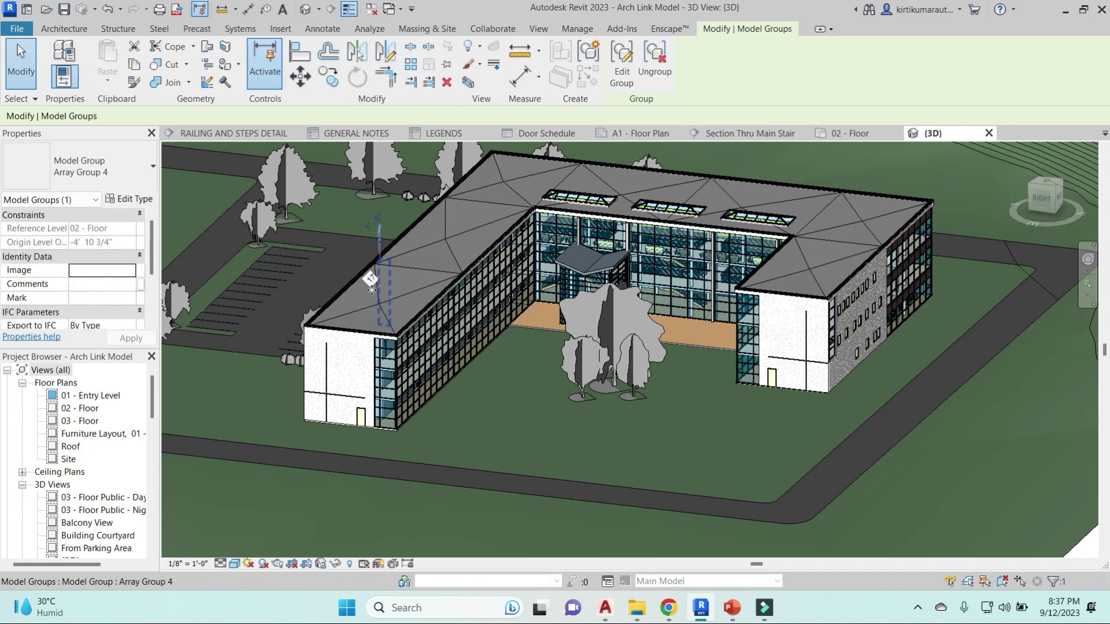
pyautogui.press('Tab')
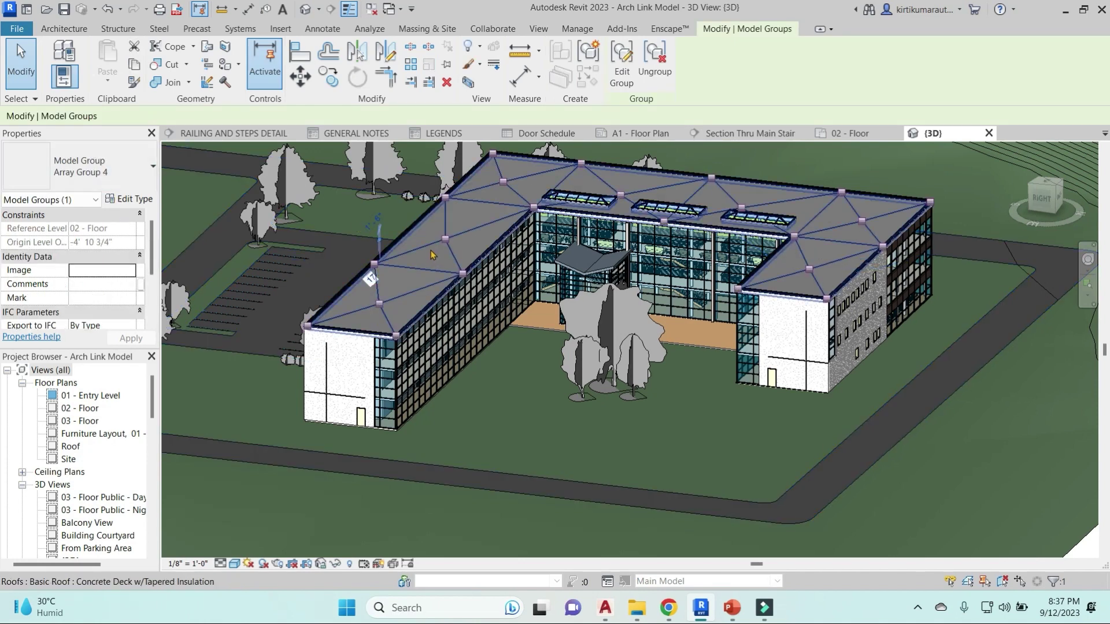
pyautogui.click(426, 248)
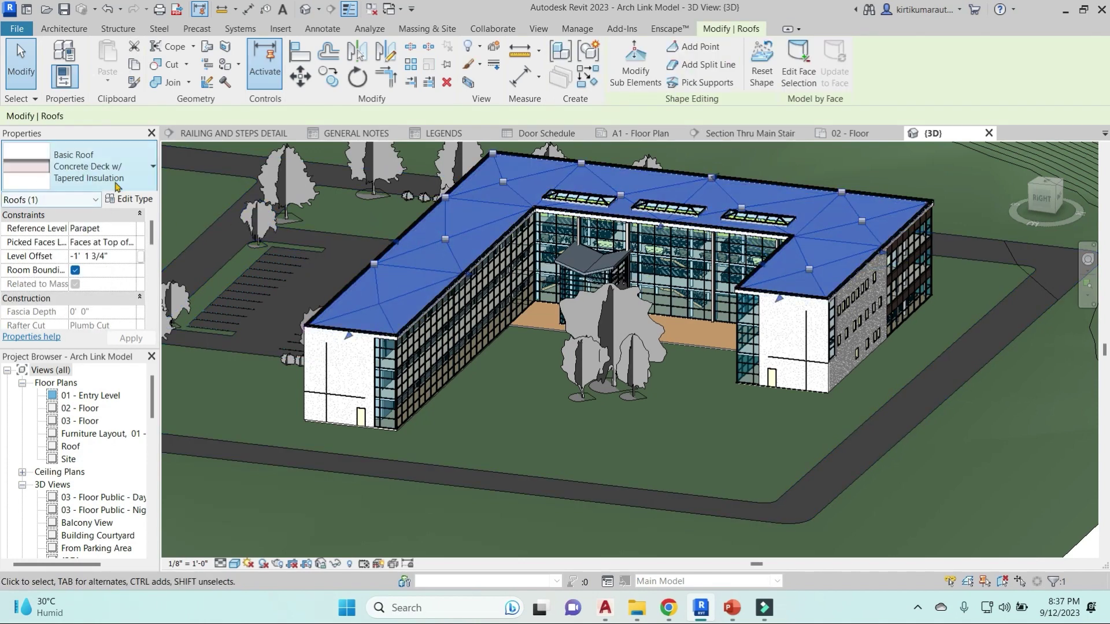
# Inspect the properties of the courtyard tree, the curtain wall and the front exterior wall in the 3D view
pyautogui.press('Escape')
pyautogui.click(597, 342)
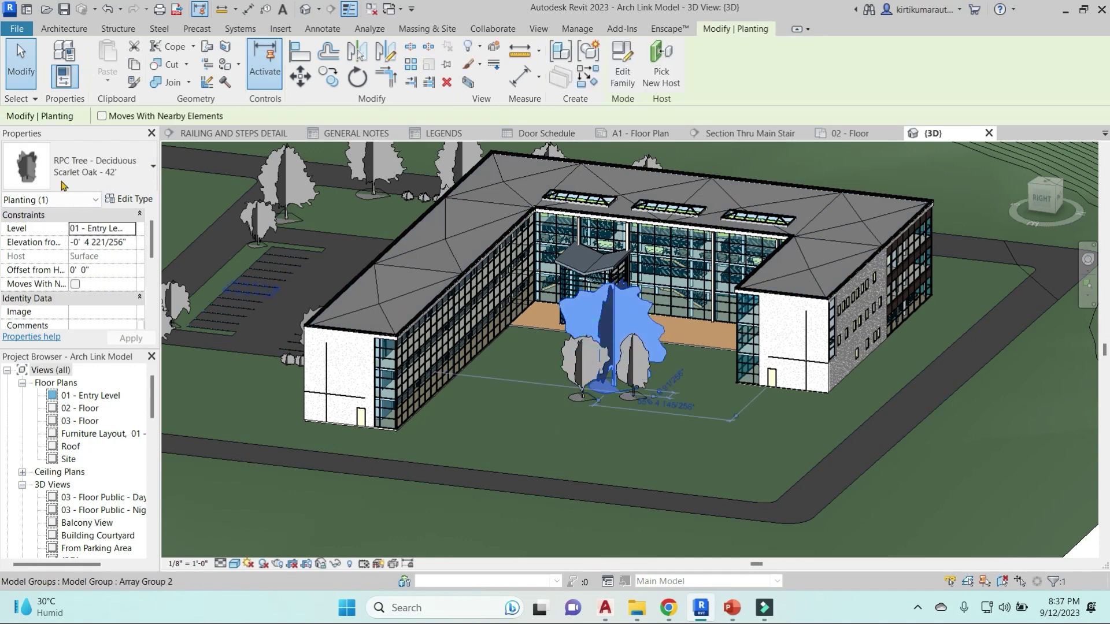
pyautogui.press('Escape')
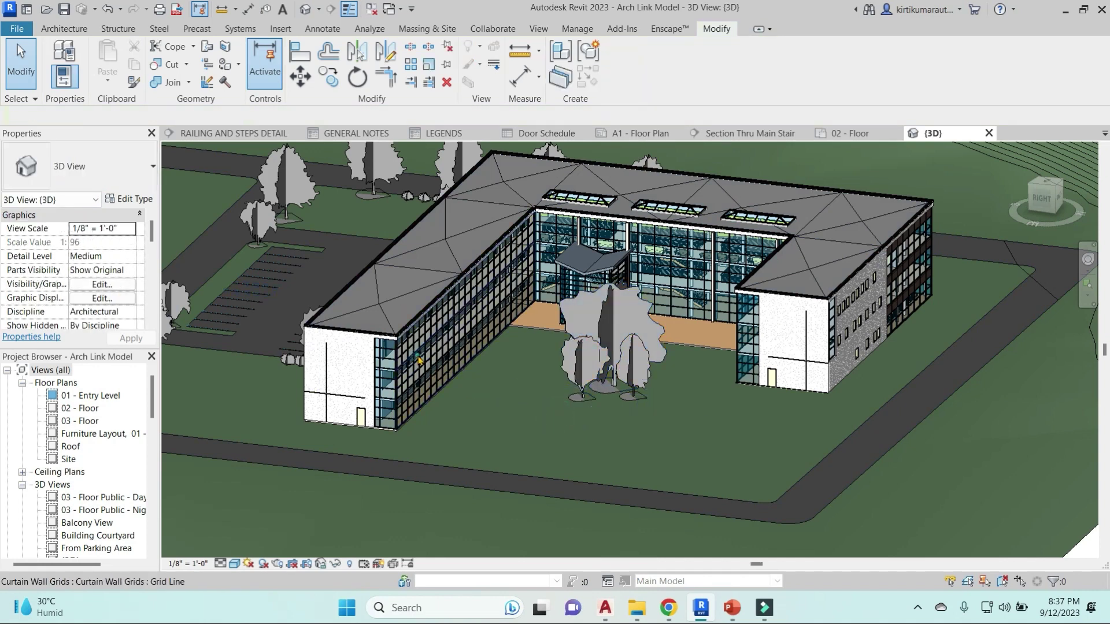
pyautogui.click(415, 353)
pyautogui.press('Escape')
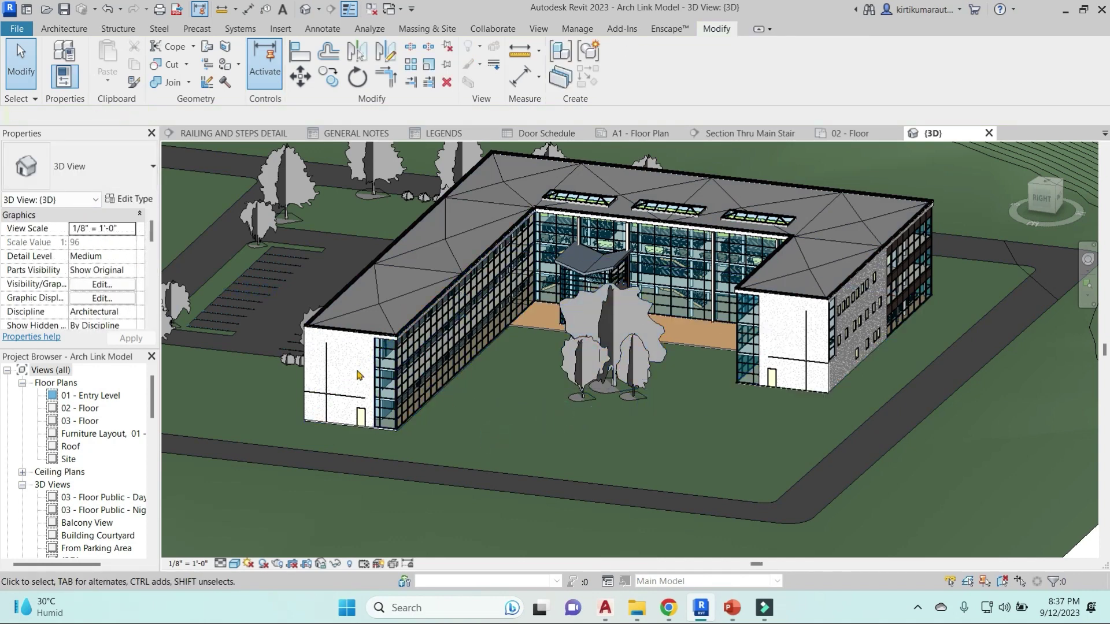
pyautogui.click(312, 371)
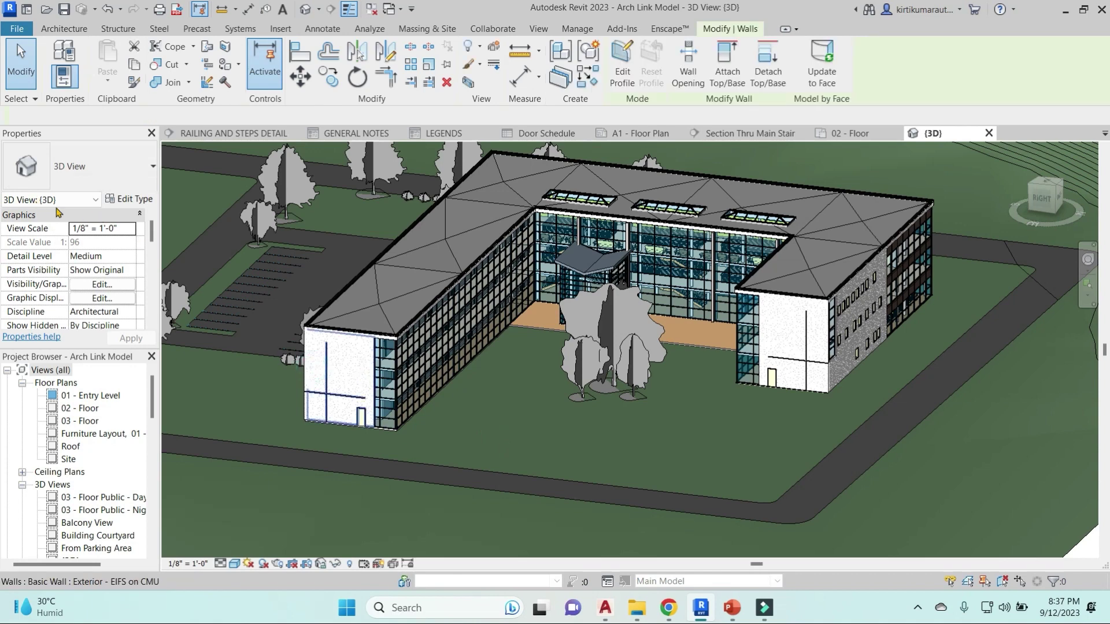
pyautogui.press('Escape')
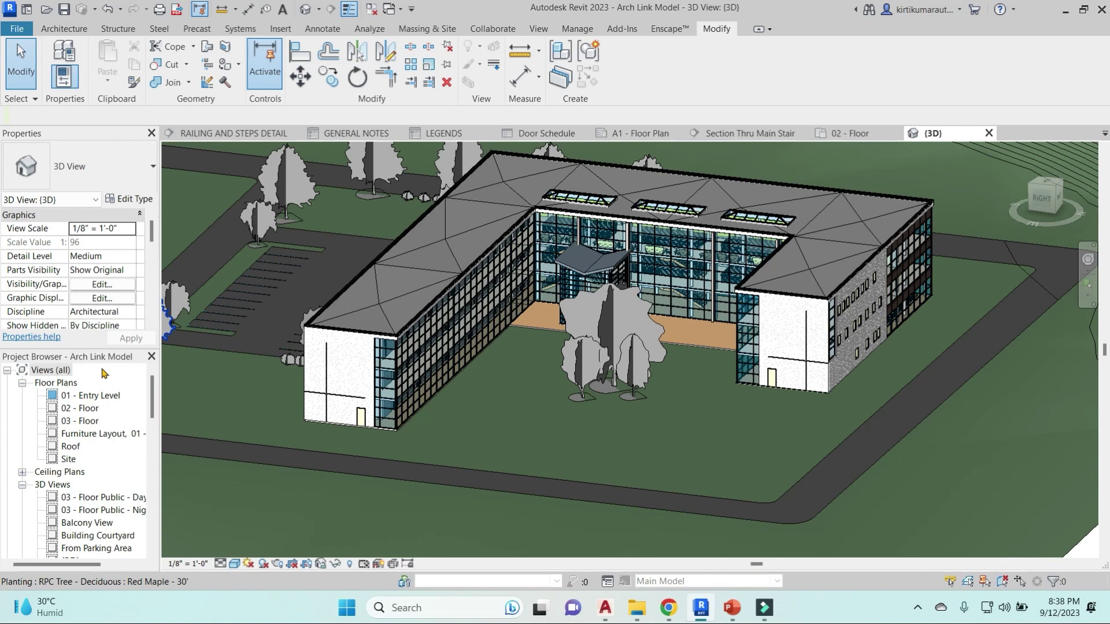
# Open the Section 1 and Section 3 building section views
pyautogui.scroll(-3, 79, 451)
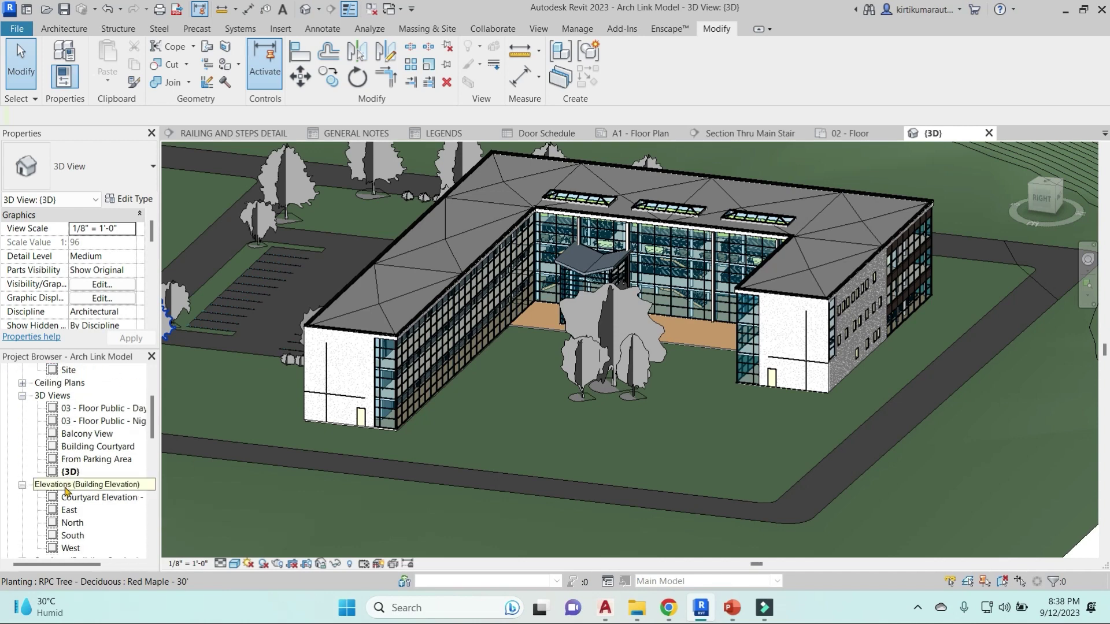
pyautogui.scroll(-4, 64, 489)
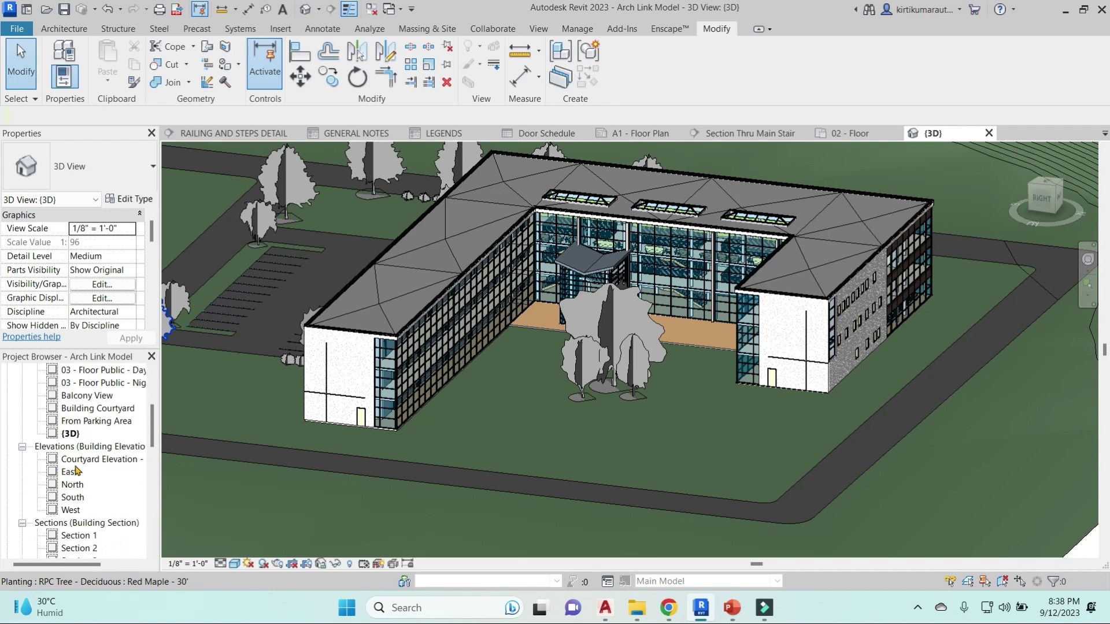
pyautogui.doubleClick(84, 471)
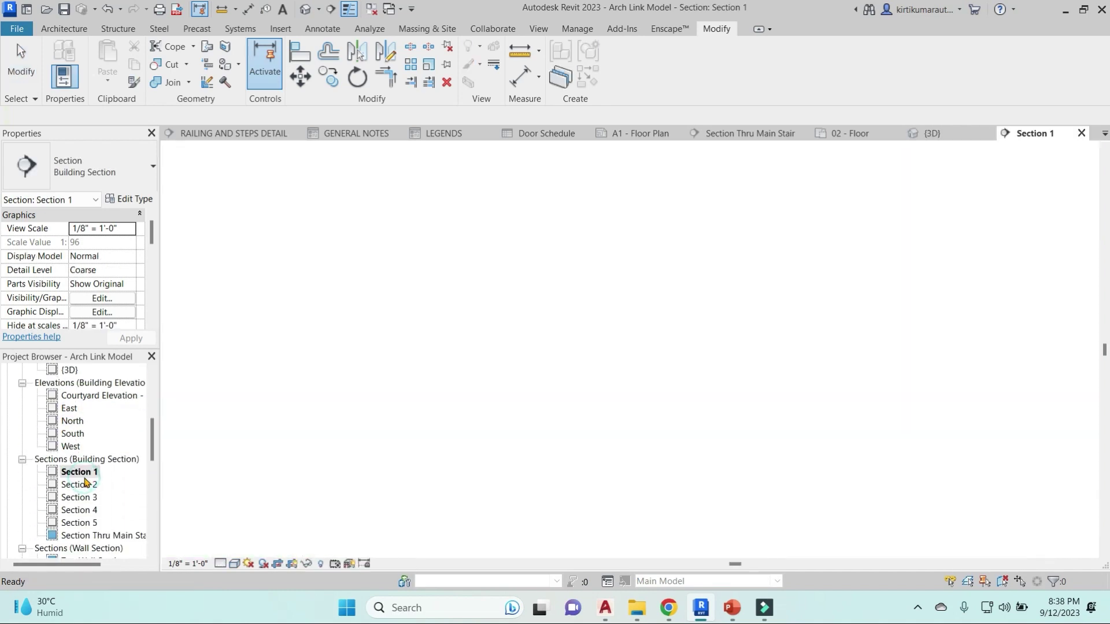
pyautogui.click(87, 496)
pyautogui.doubleClick(86, 496)
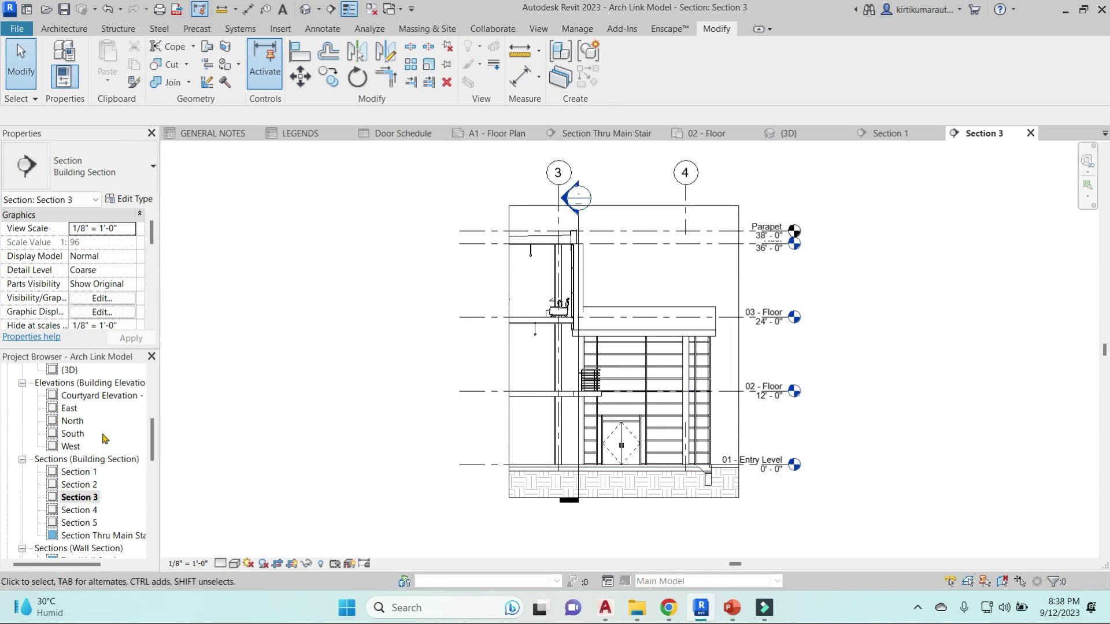
# Open the Typ. Wall Section view and follow its lower callout to the Detail At Grade view
pyautogui.scroll(-2, 108, 422)
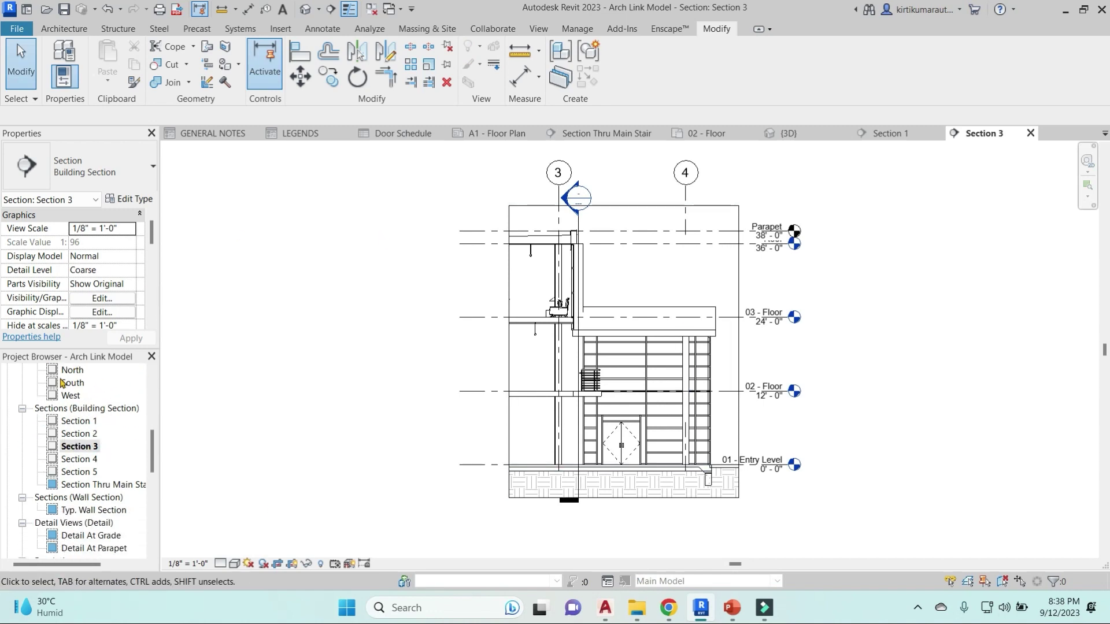
pyautogui.scroll(-1, 81, 439)
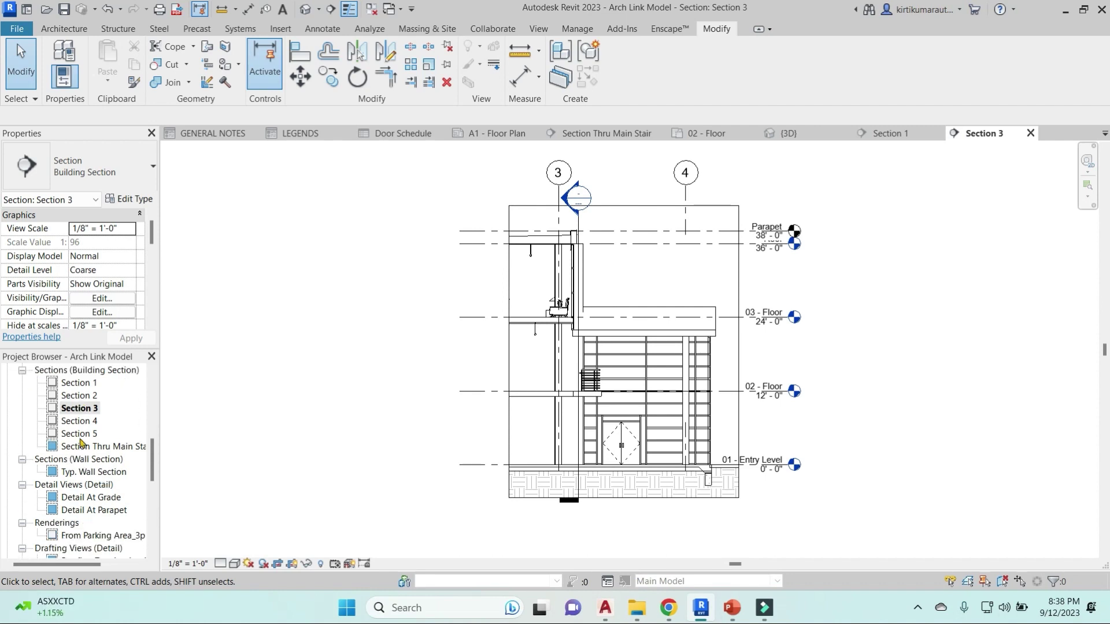
pyautogui.scroll(1, 81, 439)
pyautogui.scroll(-1, 81, 445)
pyautogui.doubleClick(87, 472)
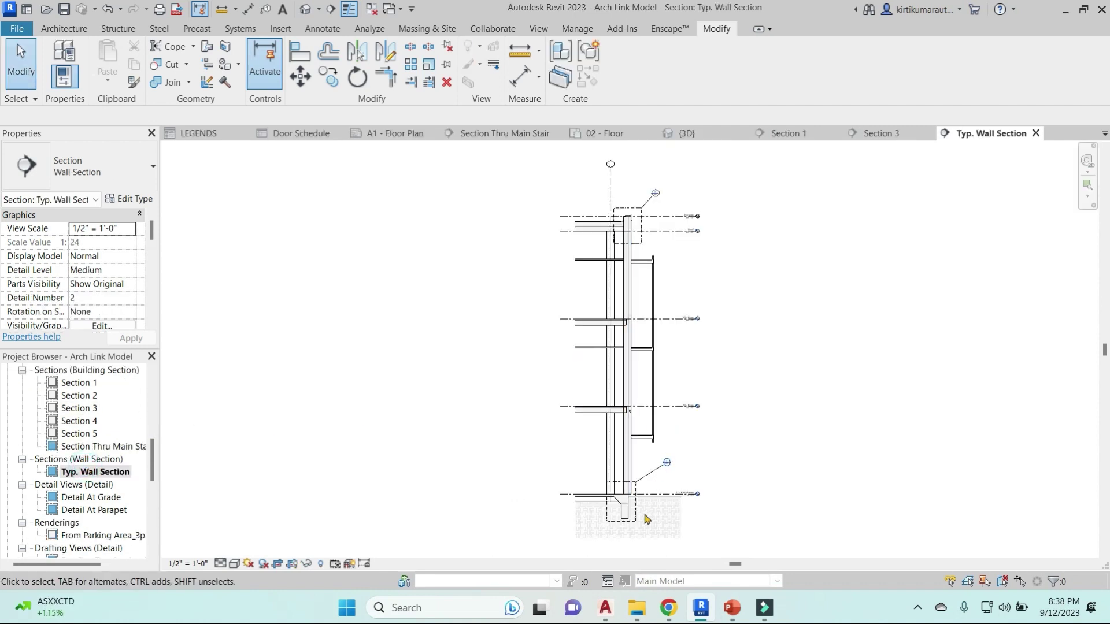
pyautogui.scroll(5, 643, 509)
pyautogui.doubleClick(738, 336)
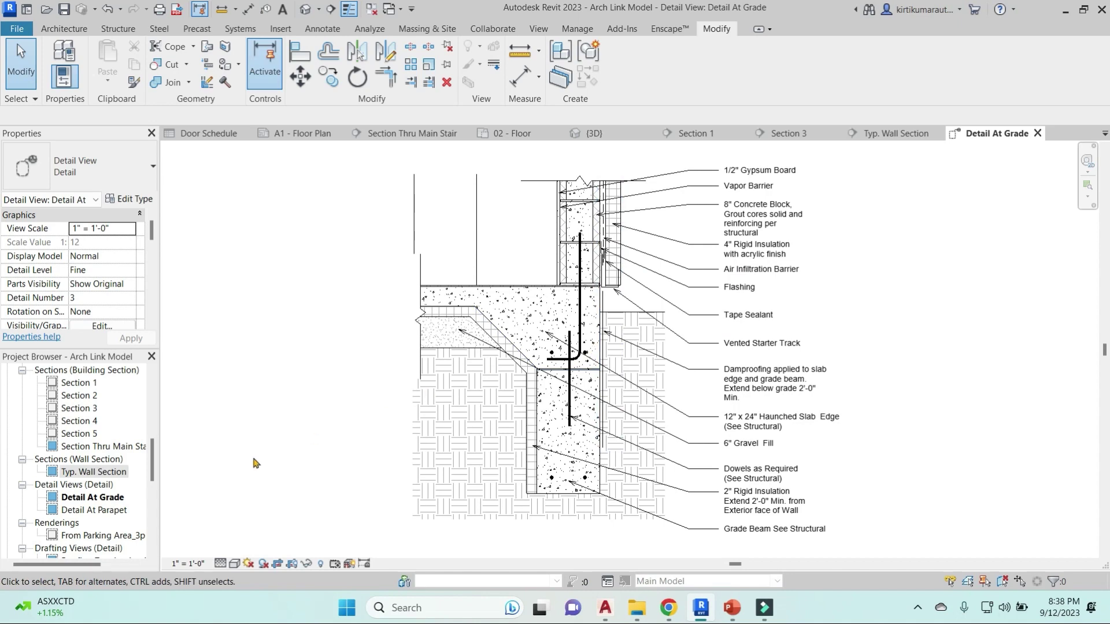
# View the From Parking Area_3pm rendering and the Roofing Termination Detail drafting view
pyautogui.scroll(-3, 77, 506)
pyautogui.doubleClick(87, 497)
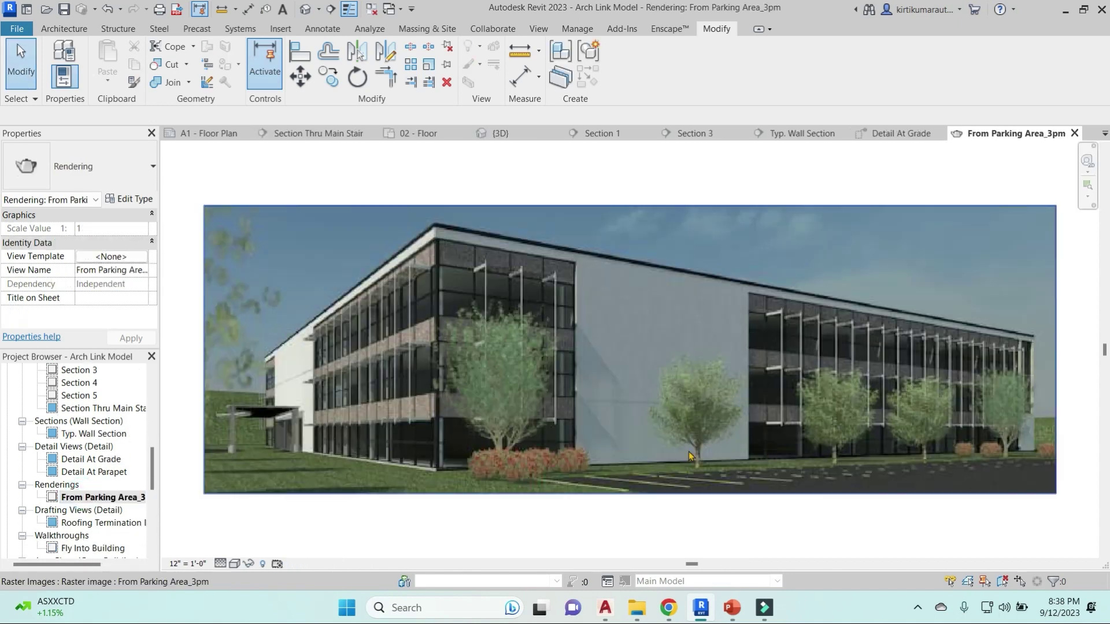
pyautogui.scroll(-1, 81, 520)
pyautogui.click(86, 487)
pyautogui.doubleClick(87, 486)
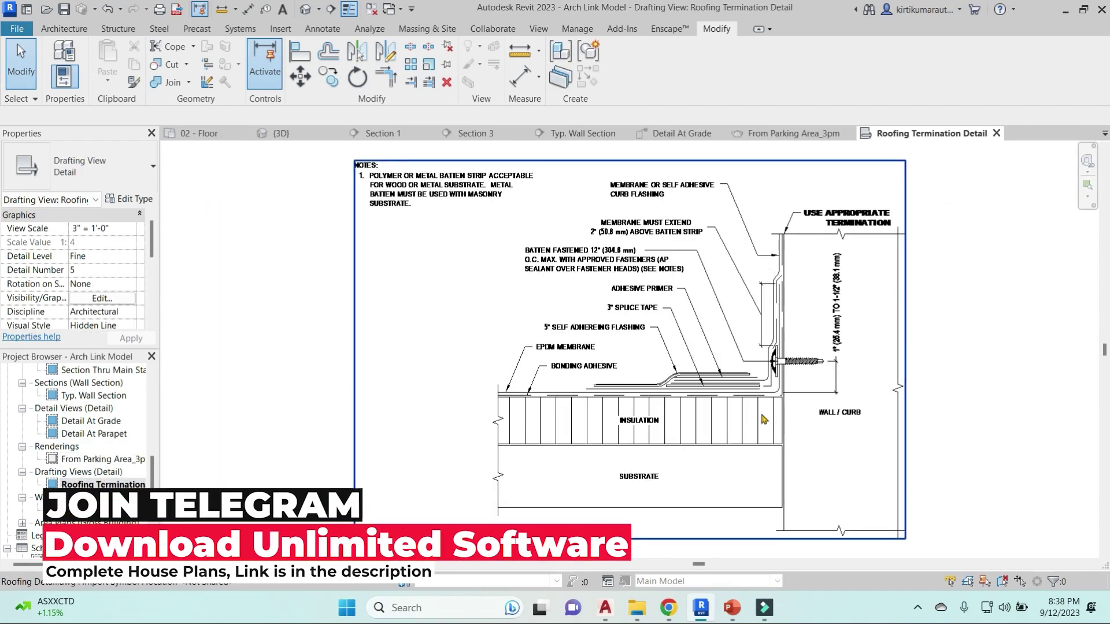
# Examine the imported Roofing Detail.dwg drawing and its notes up close, leaving it deselected
pyautogui.scroll(2, 693, 296)
pyautogui.click(694, 297)
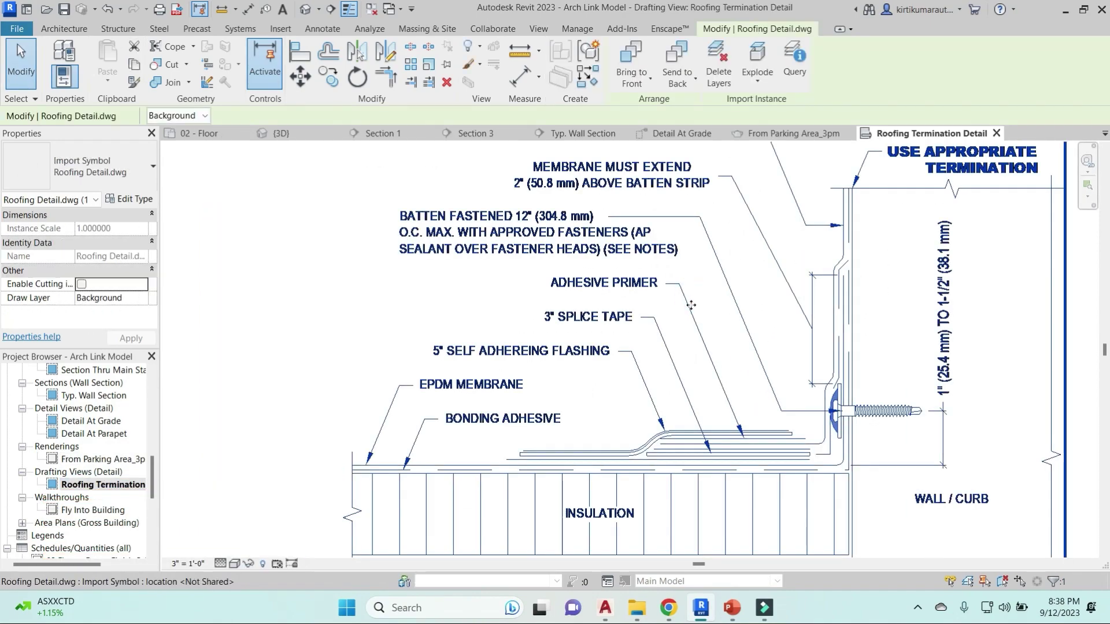
pyautogui.scroll(-1, 693, 298)
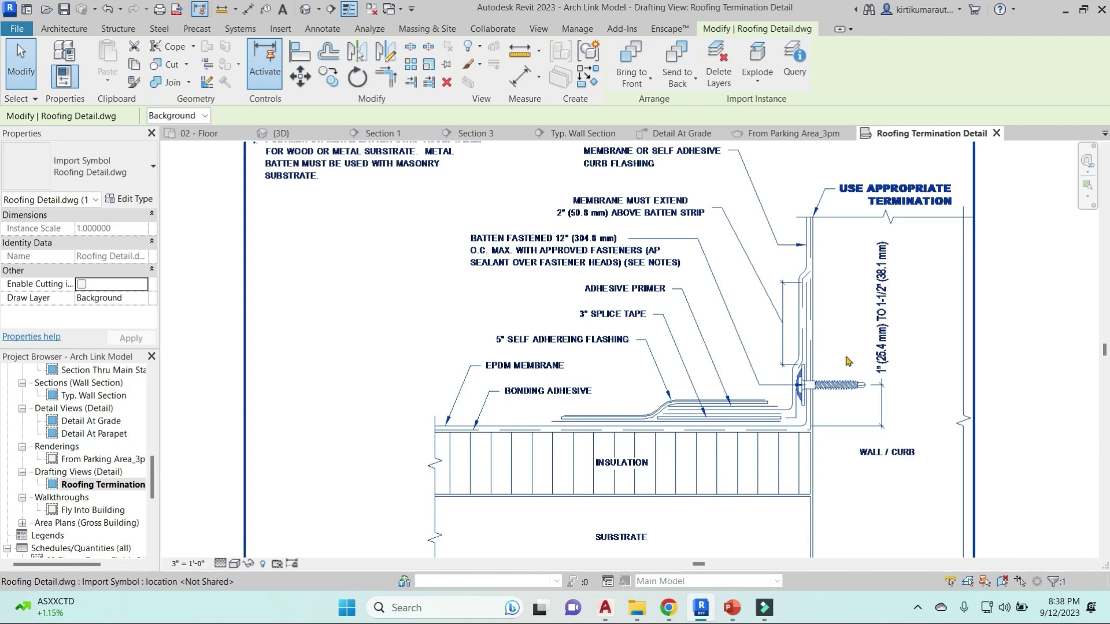
pyautogui.click(189, 348)
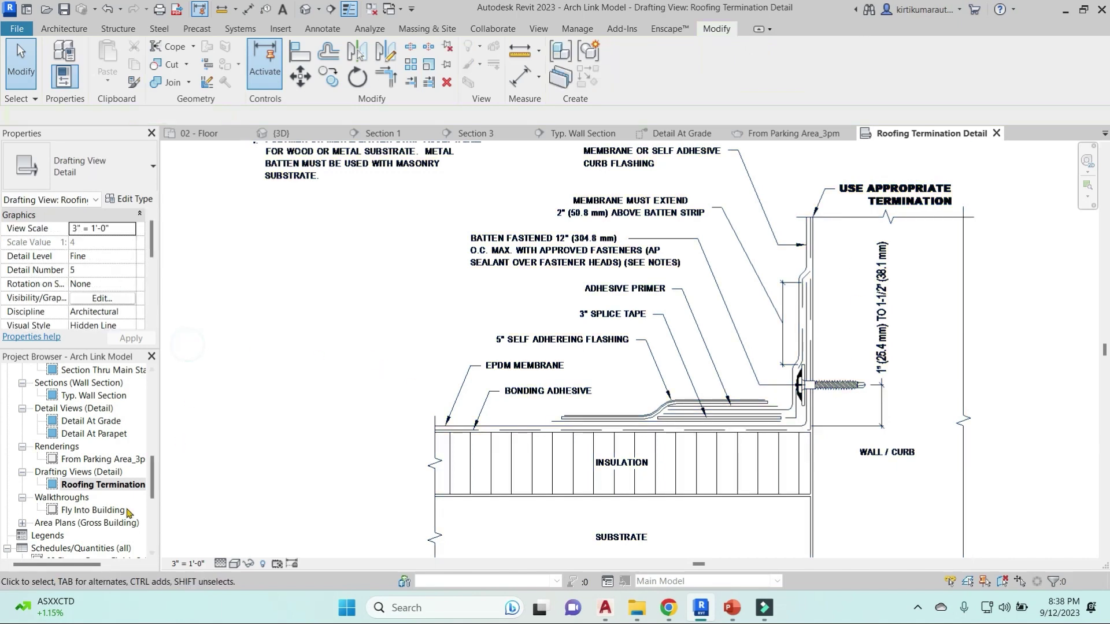
# Open the Fly Into Building walkthrough, play it from its first frame and stop the playback
pyautogui.doubleClick(97, 510)
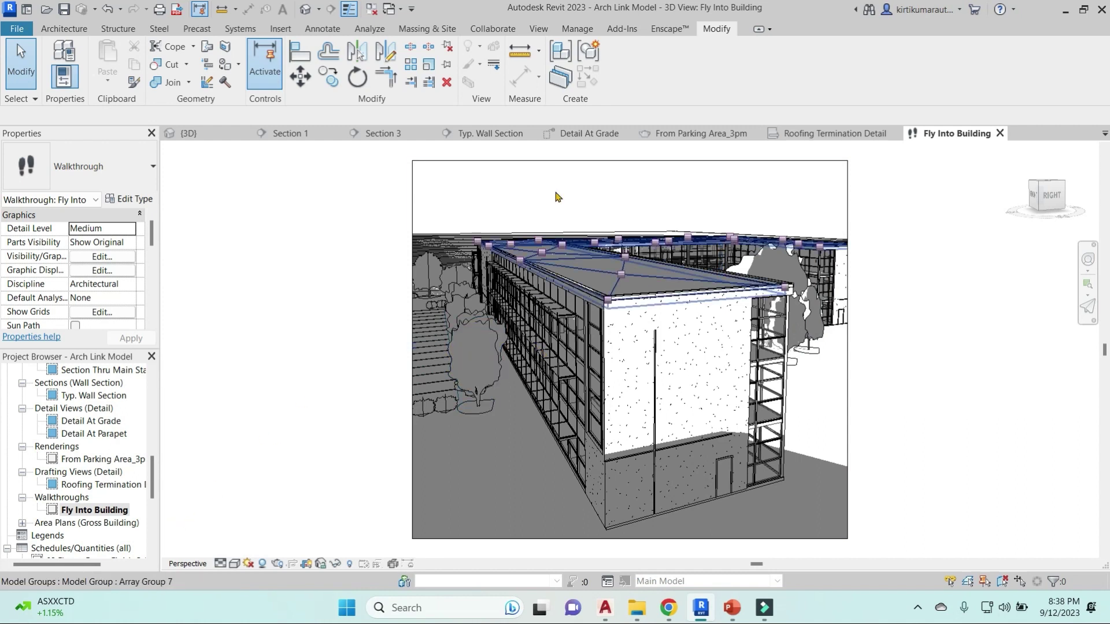
pyautogui.click(567, 167)
pyautogui.click(702, 63)
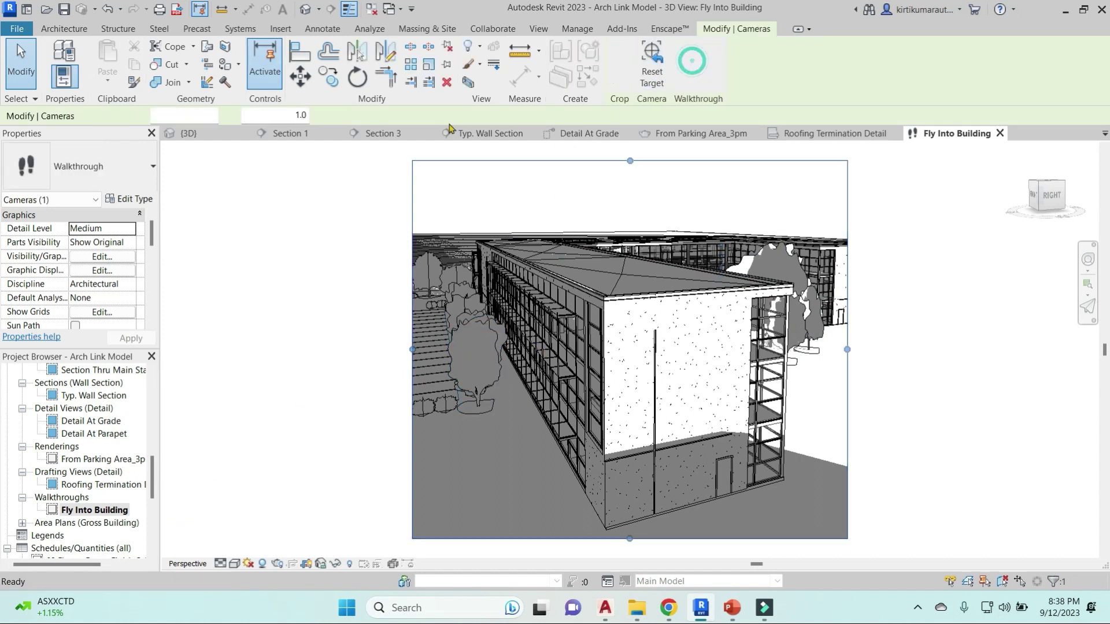
pyautogui.click(250, 58)
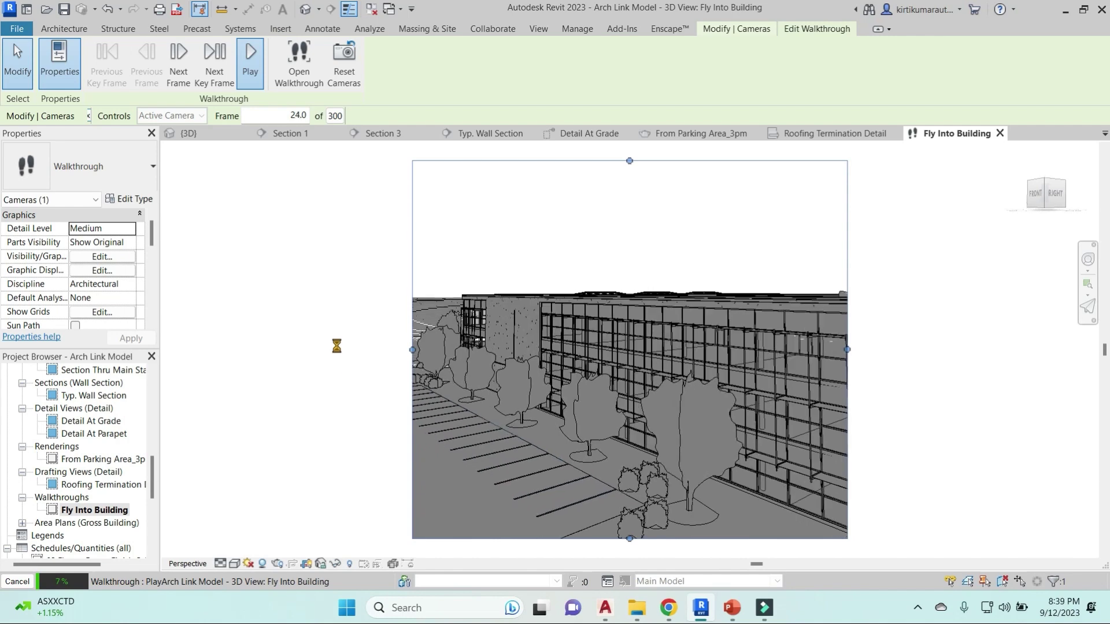
pyautogui.press('Escape')
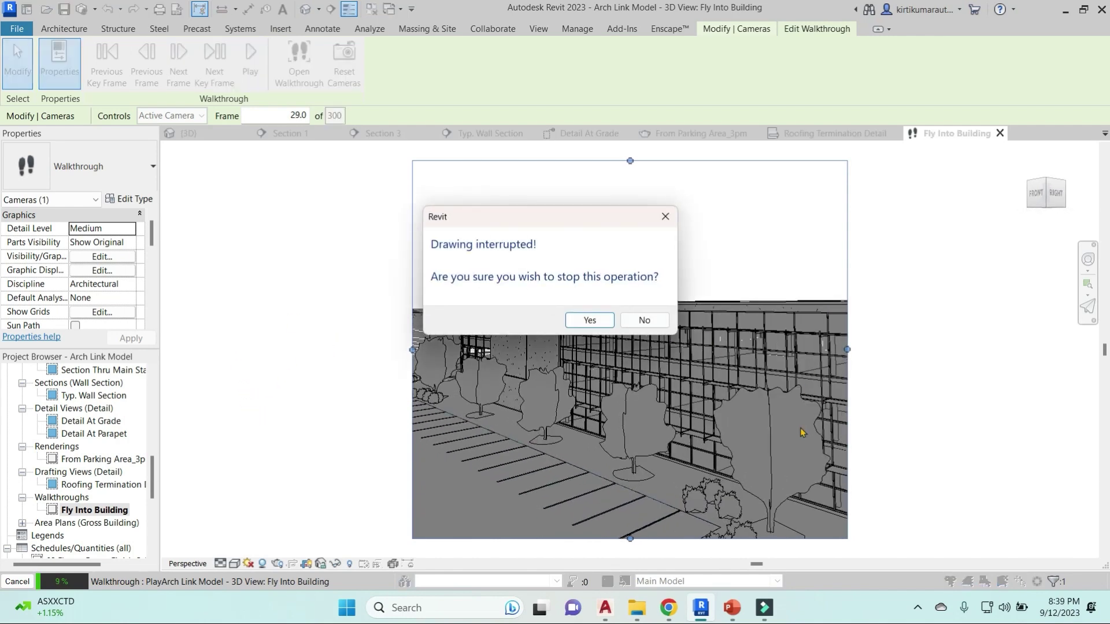
pyautogui.click(589, 318)
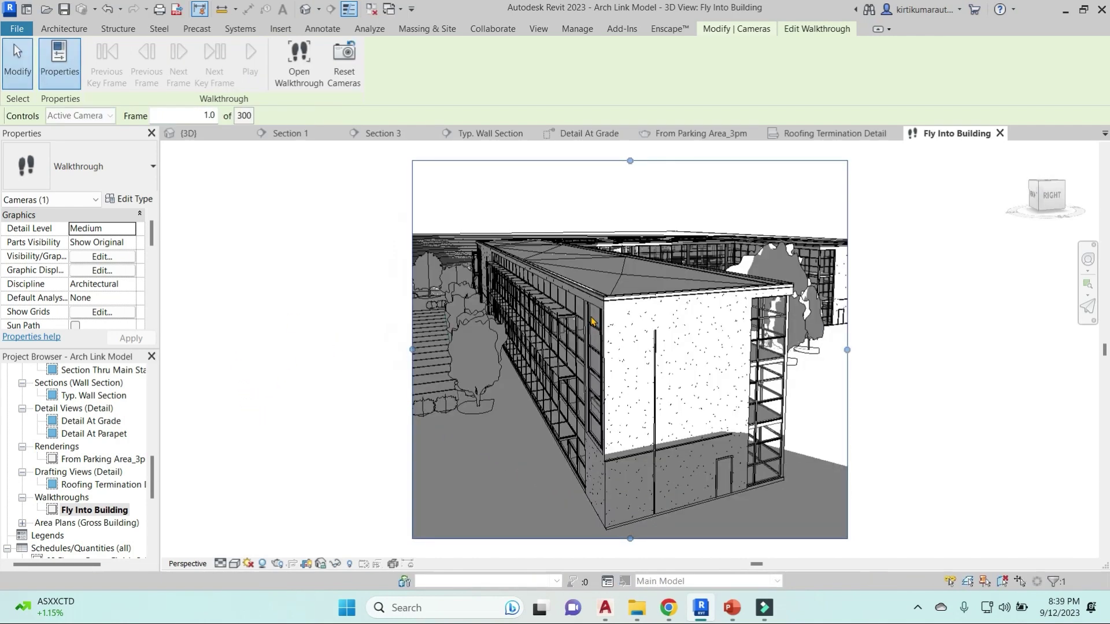
# Open the Furniture Schedule and the Hardware Schedule to review their entries
pyautogui.scroll(-5, 81, 480)
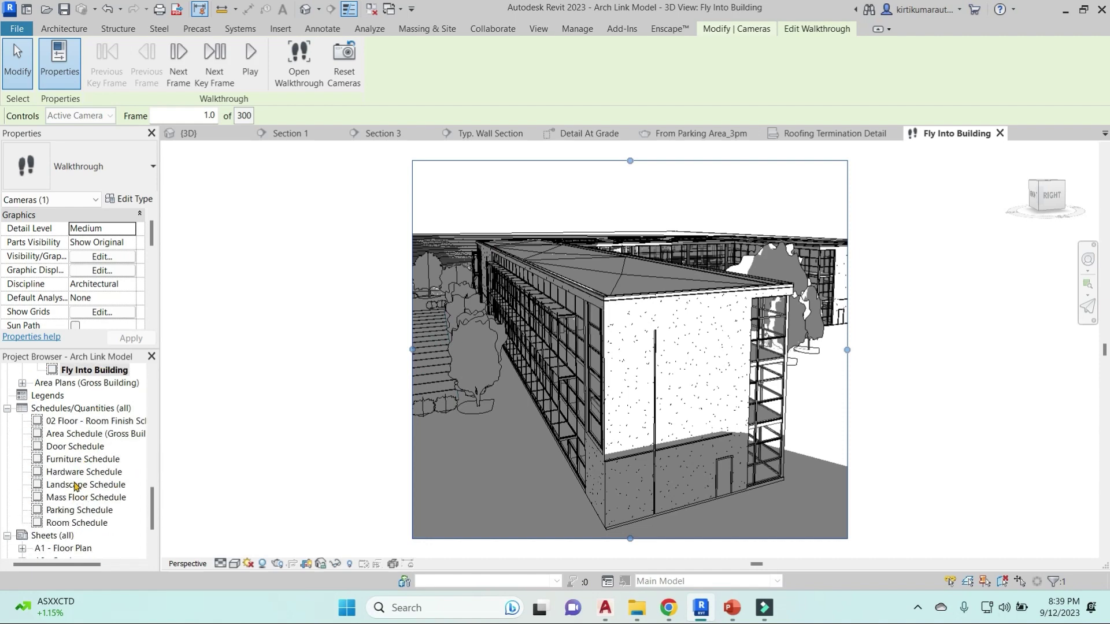
pyautogui.doubleClick(82, 460)
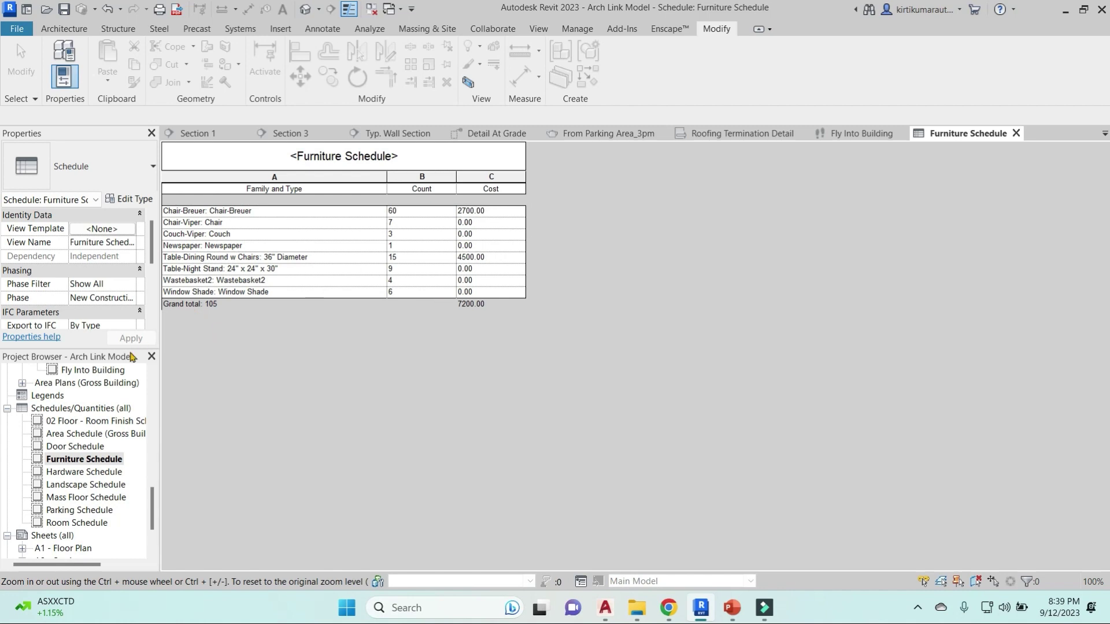
pyautogui.doubleClick(88, 472)
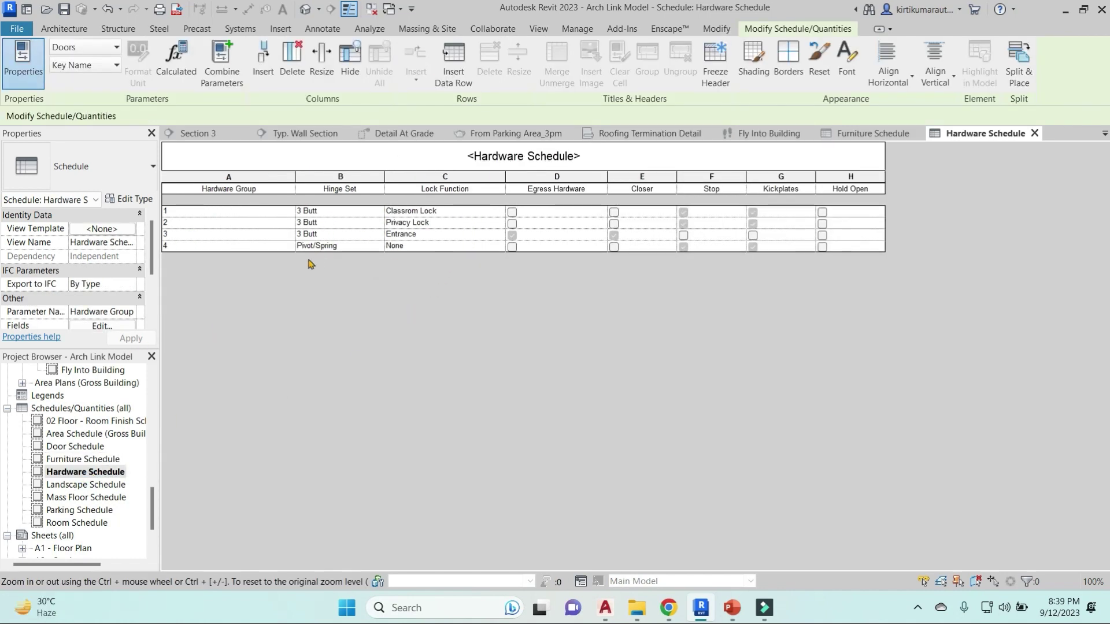
# Open the Room Schedule and review the rooms listed for the entry level and second floor
pyautogui.doubleClick(71, 523)
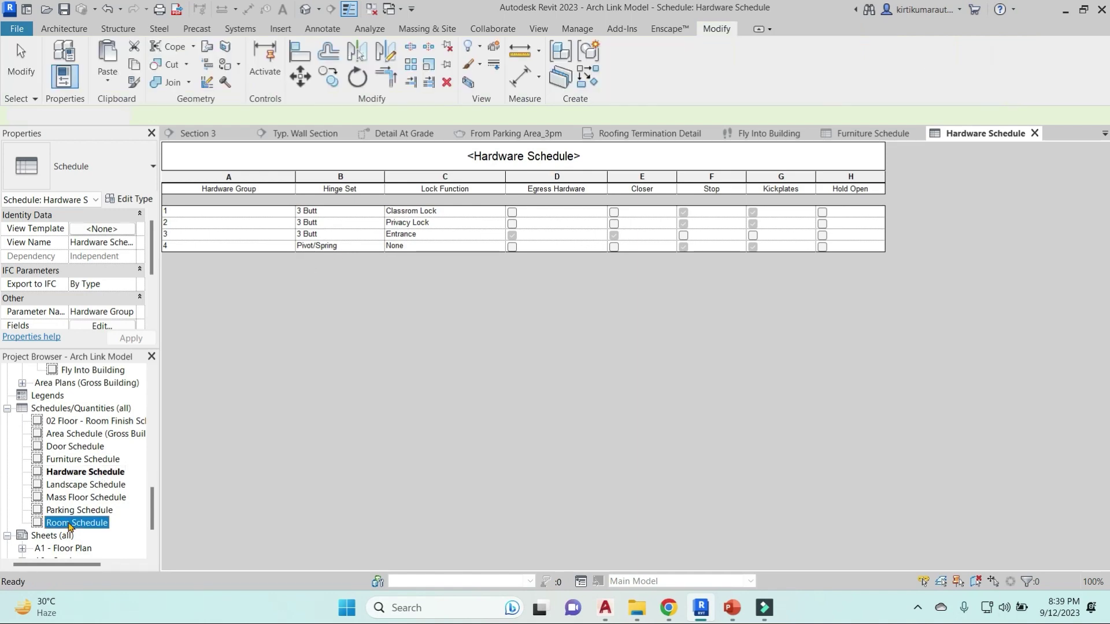
pyautogui.scroll(-5, 316, 224)
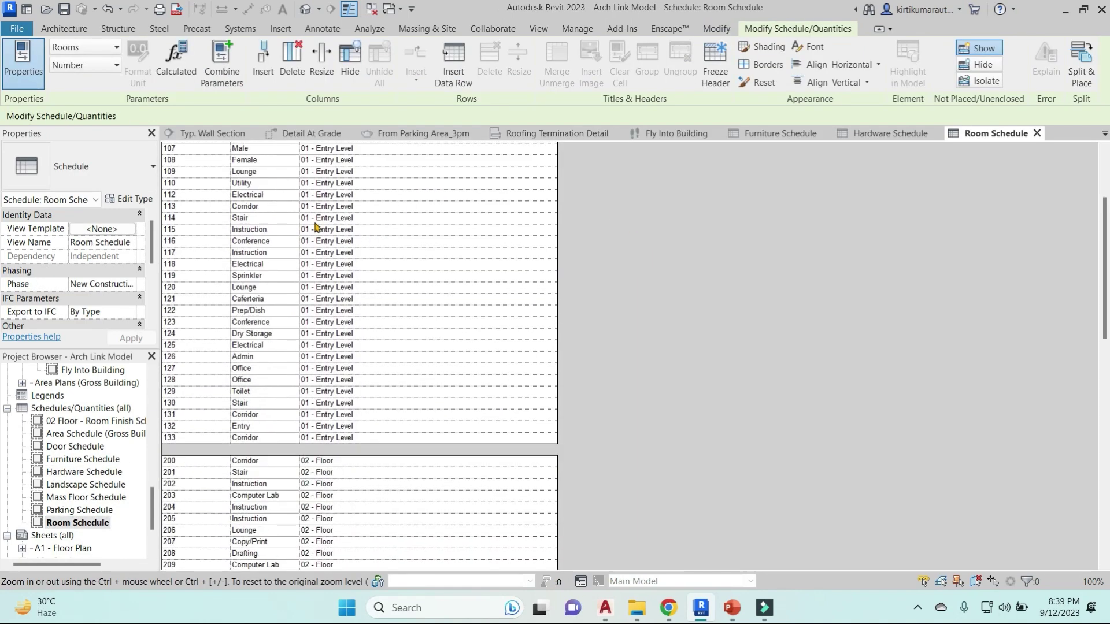
pyautogui.scroll(-5, 263, 278)
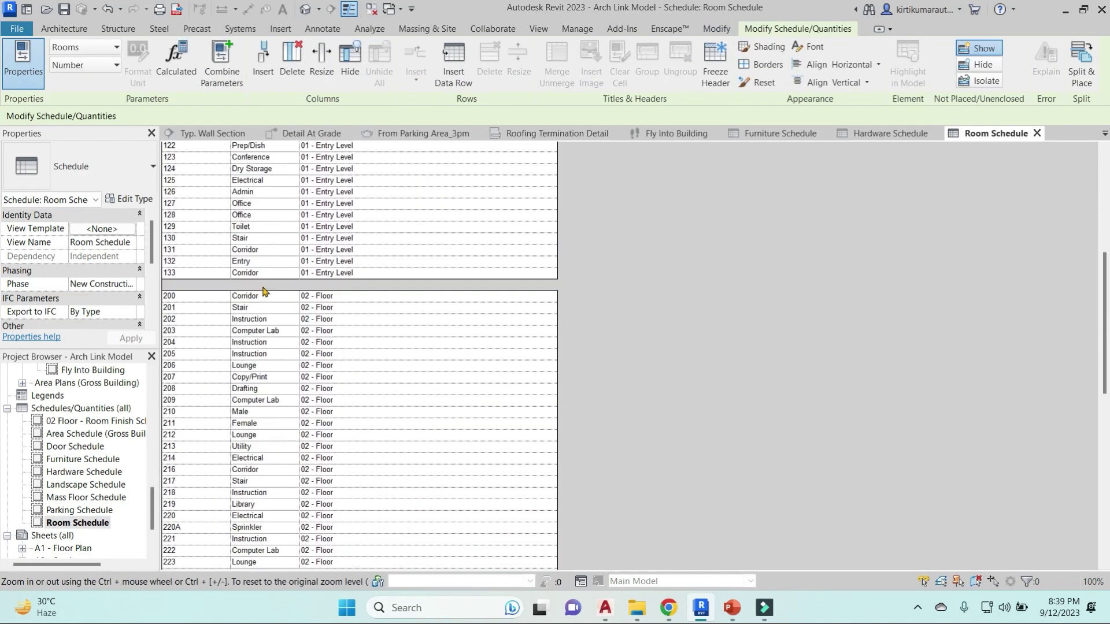
# Check the Parking Schedule, and examine the parking lot up close in the default 3D view
pyautogui.doubleClick(72, 510)
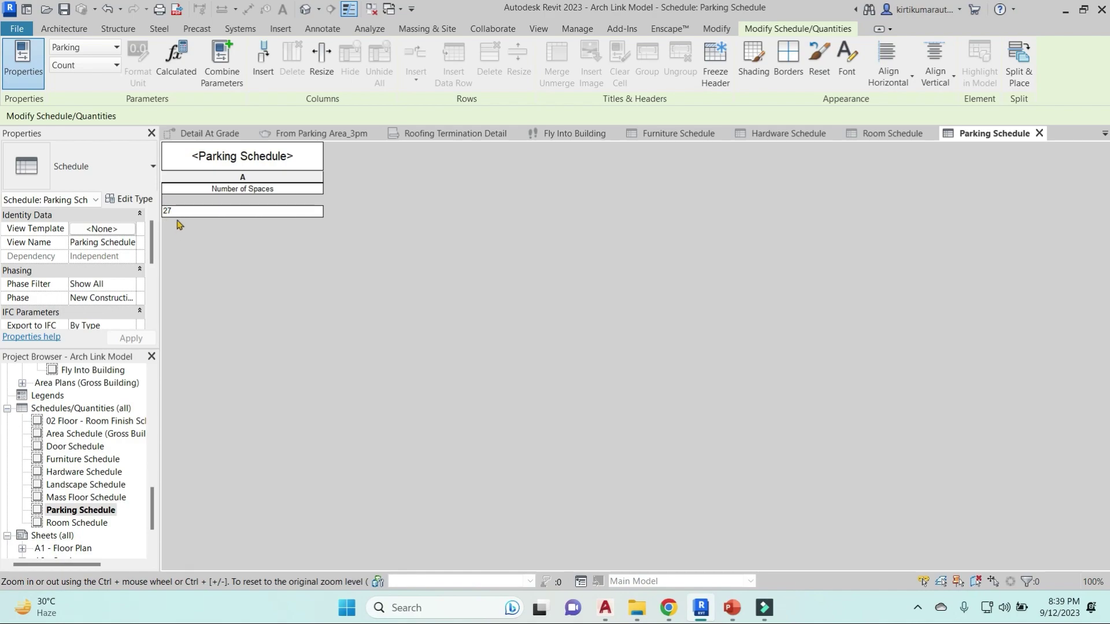
pyautogui.click(305, 9)
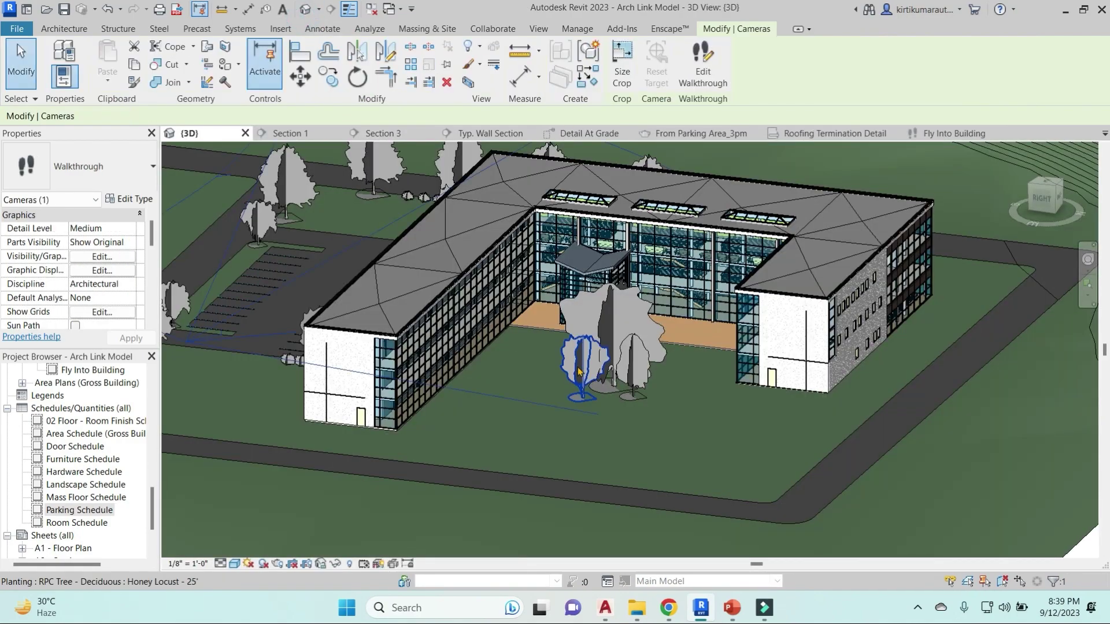
pyautogui.keyDown('shift'); pyautogui.moveTo(572, 462); pyautogui.dragTo(494, 132, button='middle'); pyautogui.keyUp('shift')
pyautogui.scroll(3, 722, 282)
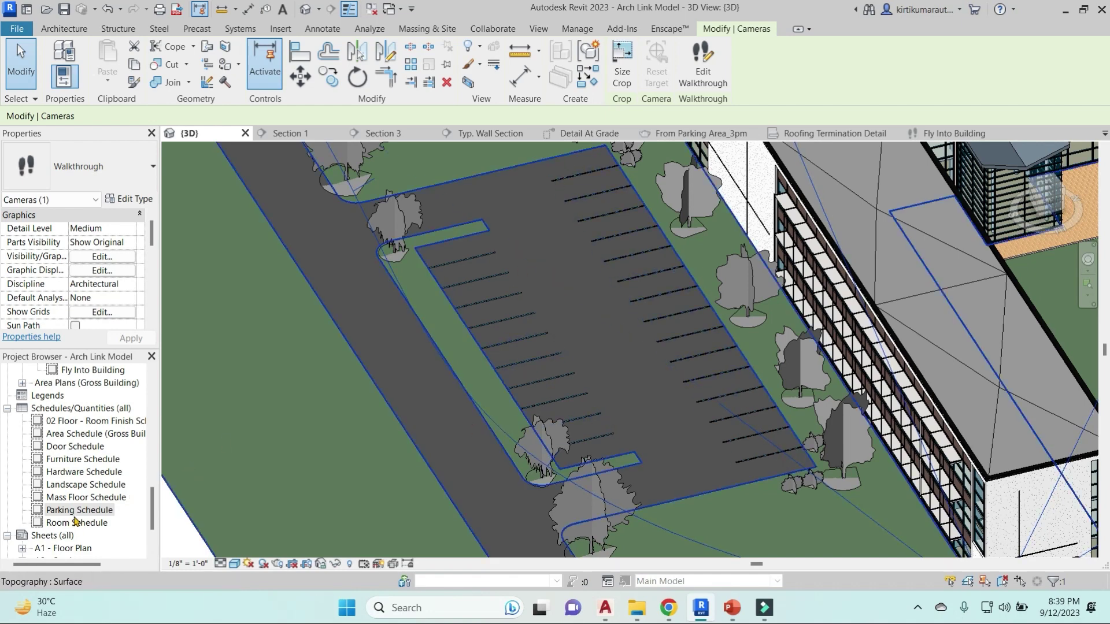
# Open the Door Schedule and review its rows through to the last door
pyautogui.doubleClick(89, 447)
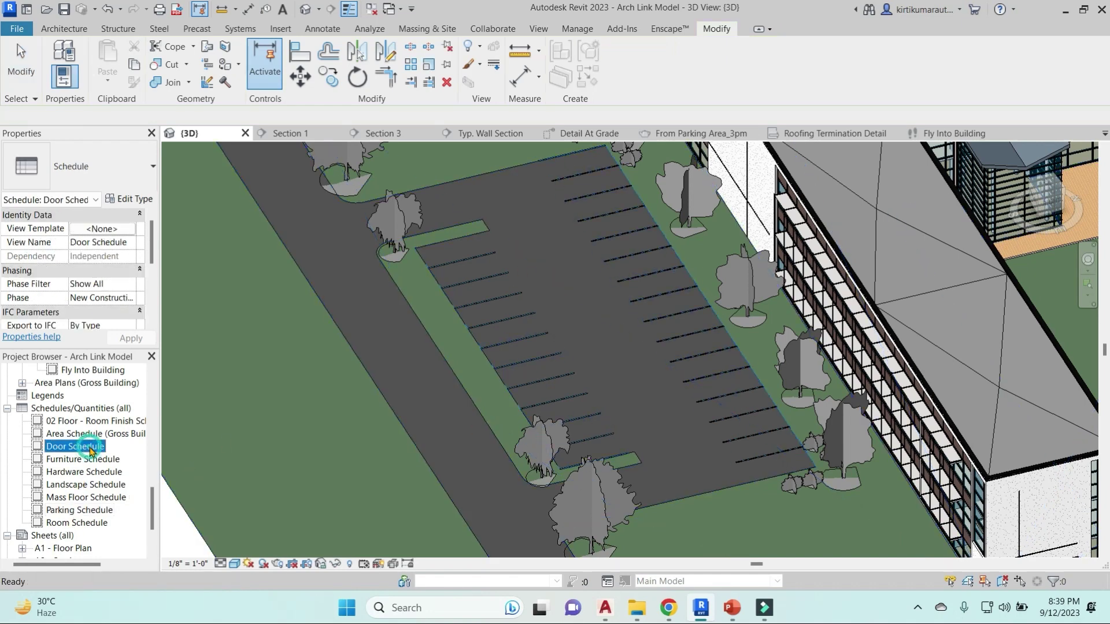
pyautogui.scroll(-5, 453, 387)
pyautogui.scroll(-10, 452, 387)
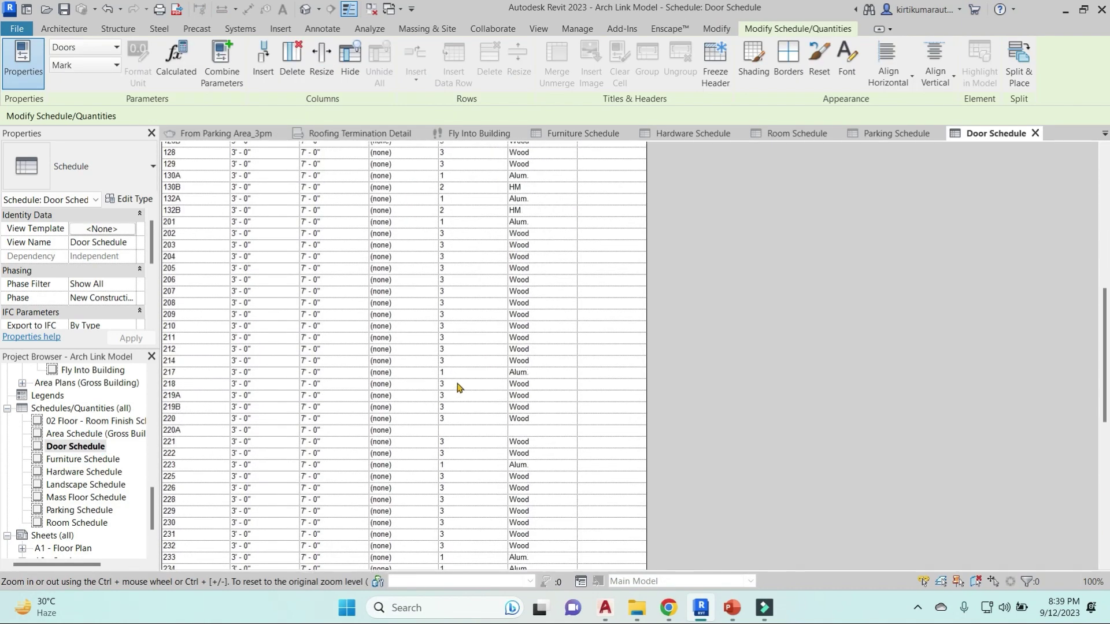
pyautogui.scroll(-8, 479, 384)
pyautogui.scroll(-1, 479, 383)
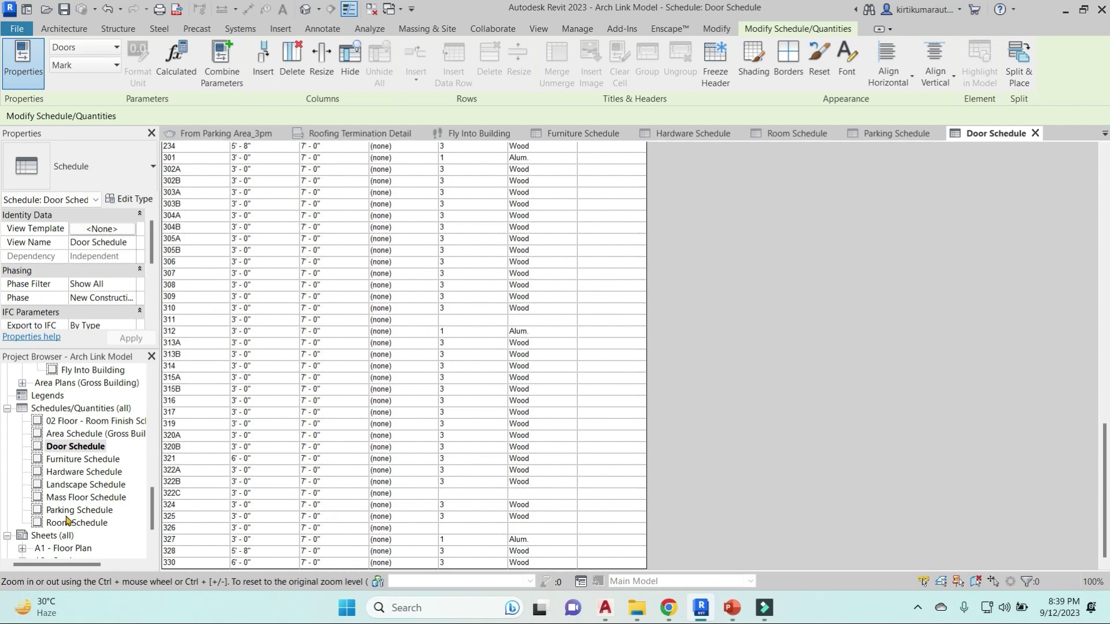
pyautogui.scroll(-2, 68, 523)
pyautogui.scroll(-1, 72, 515)
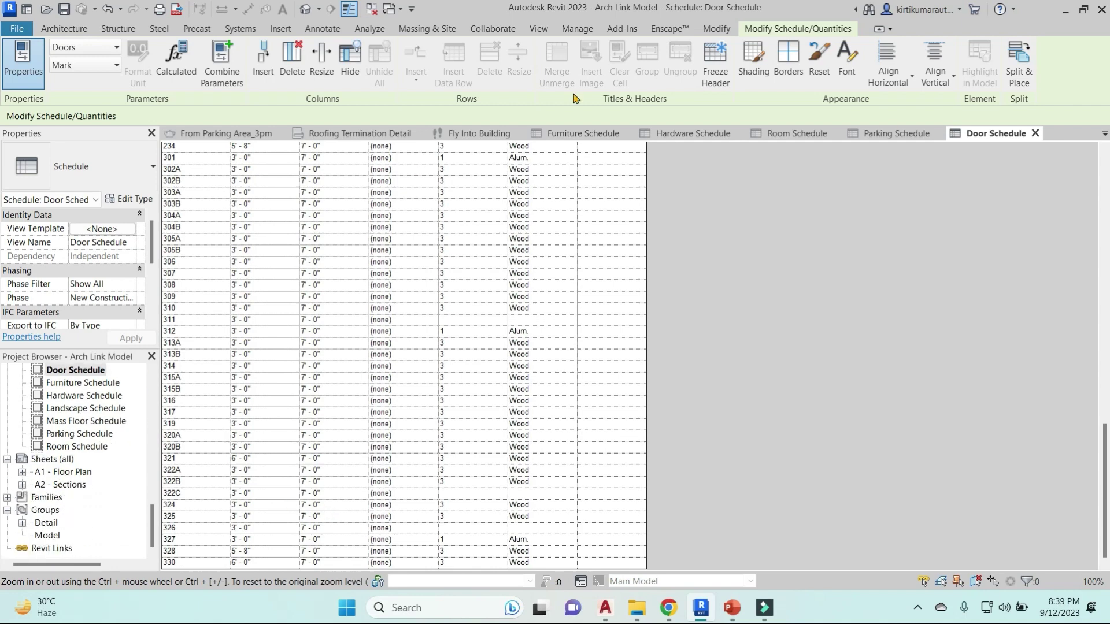
pyautogui.click(799, 286)
# Start a new project and browse for its template file
pyautogui.click(17, 30)
pyautogui.click(88, 86)
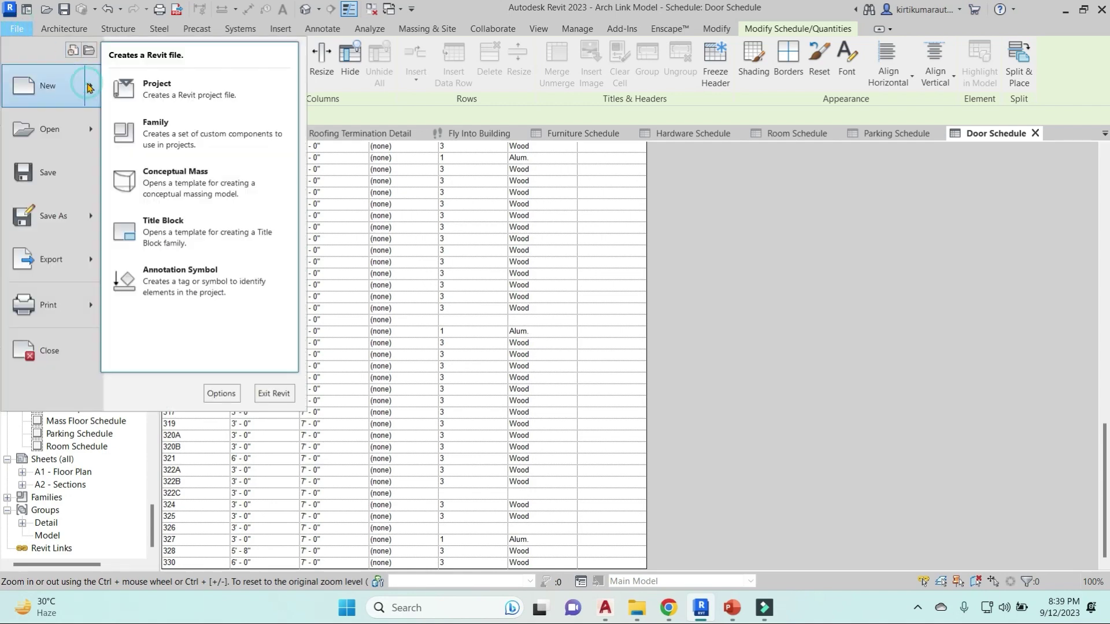
pyautogui.click(197, 96)
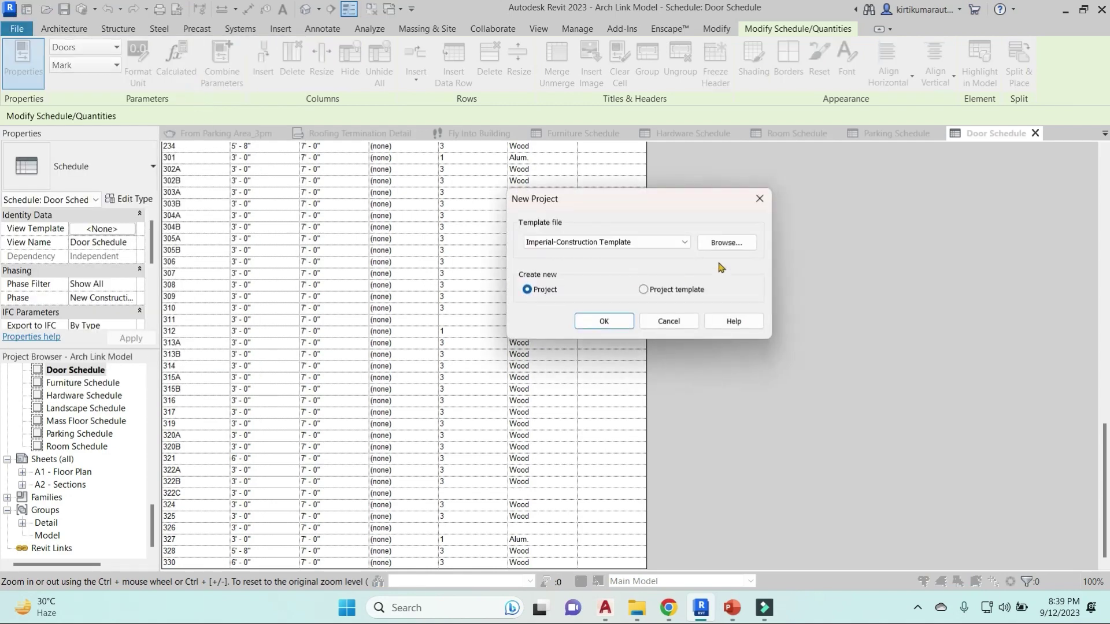
pyautogui.click(687, 250)
pyautogui.click(710, 215)
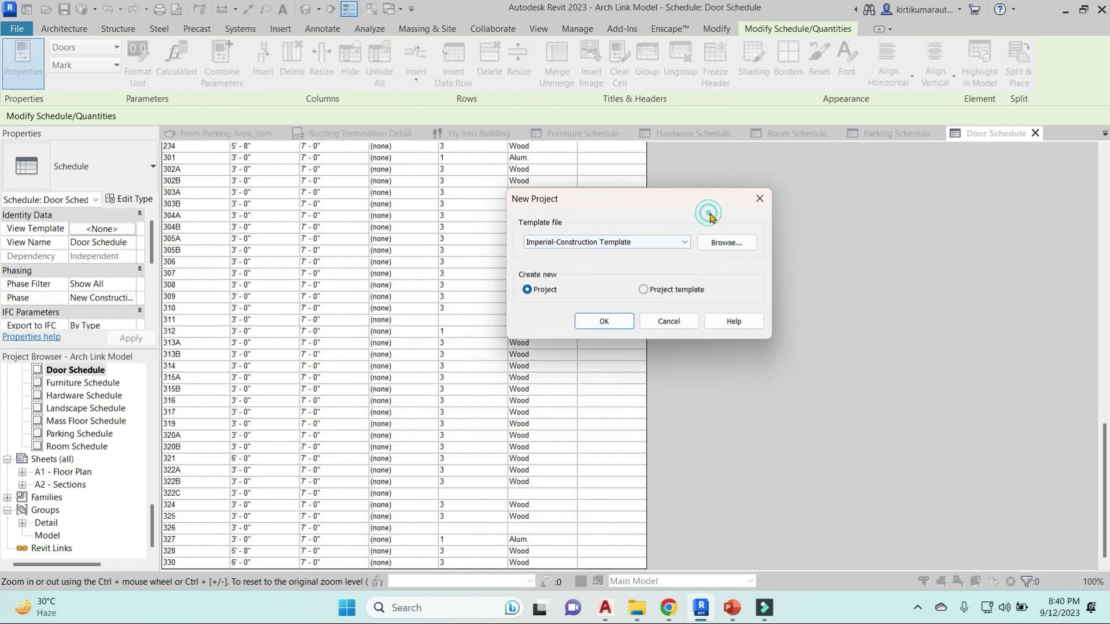
pyautogui.click(734, 244)
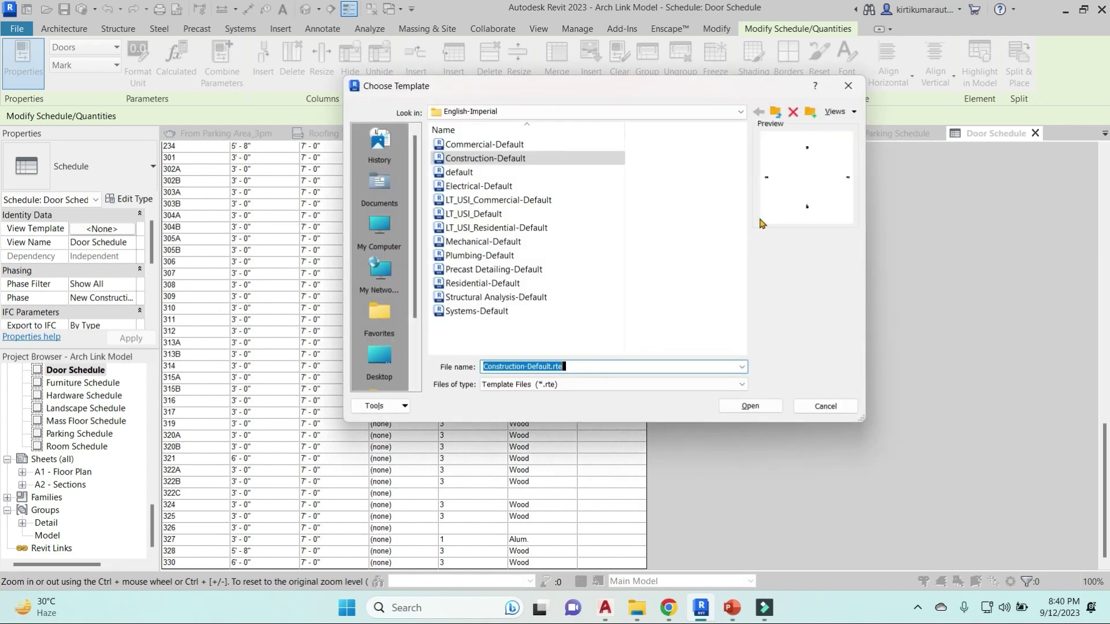
# Select the default.rte template in the English-Imperial folder and create the new project from it
pyautogui.click(481, 173)
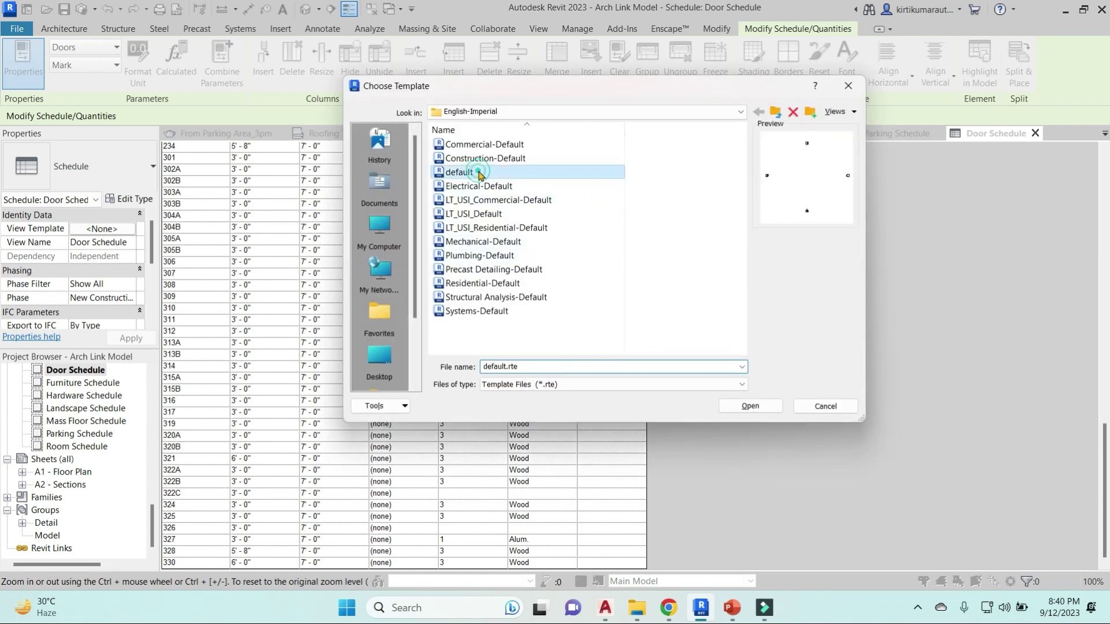
pyautogui.click(773, 113)
pyautogui.scroll(-4, 520, 277)
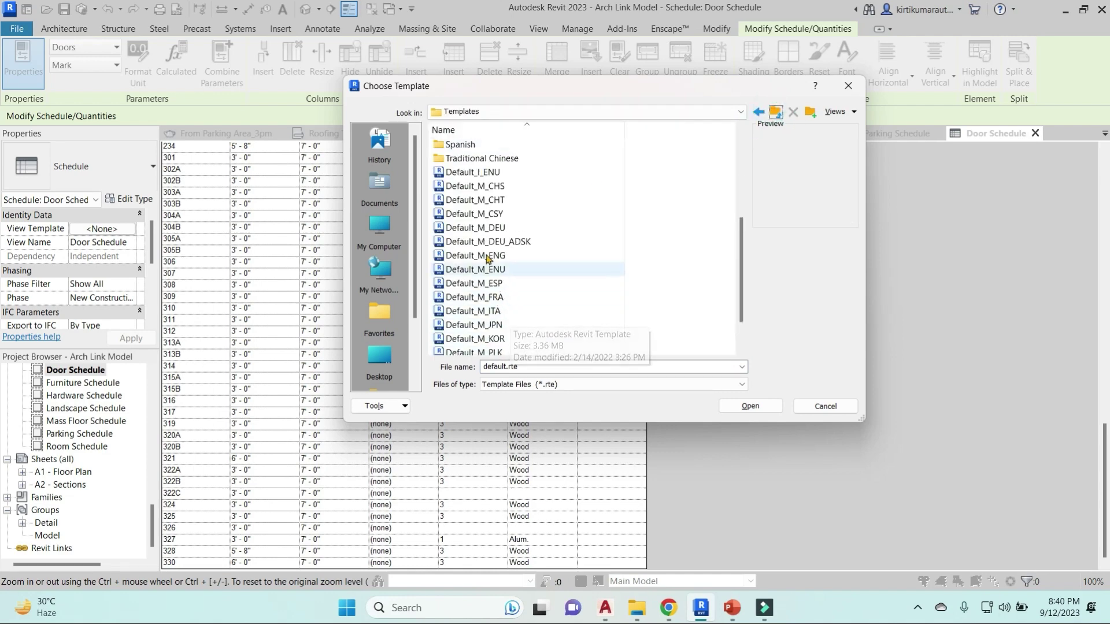
pyautogui.scroll(3, 485, 258)
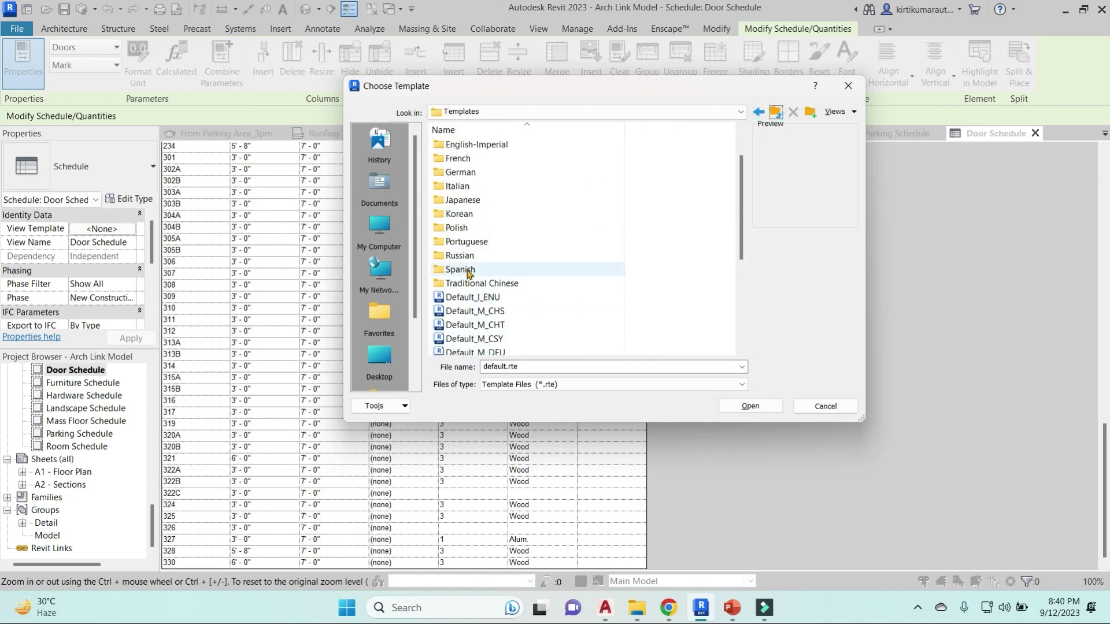
pyautogui.doubleClick(469, 145)
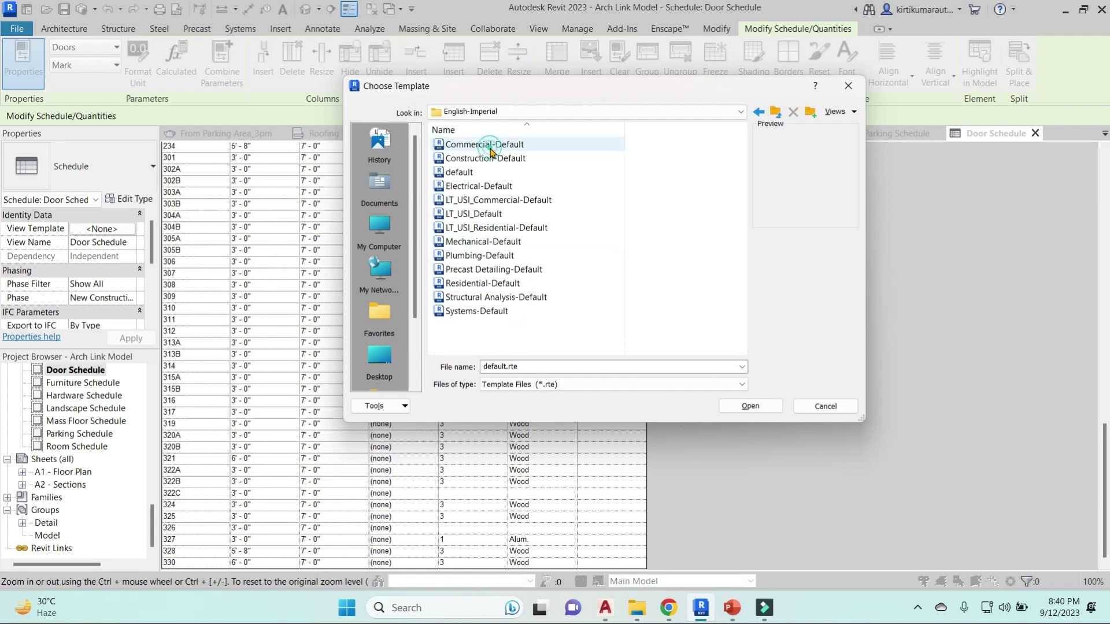
pyautogui.click(473, 173)
pyautogui.click(750, 405)
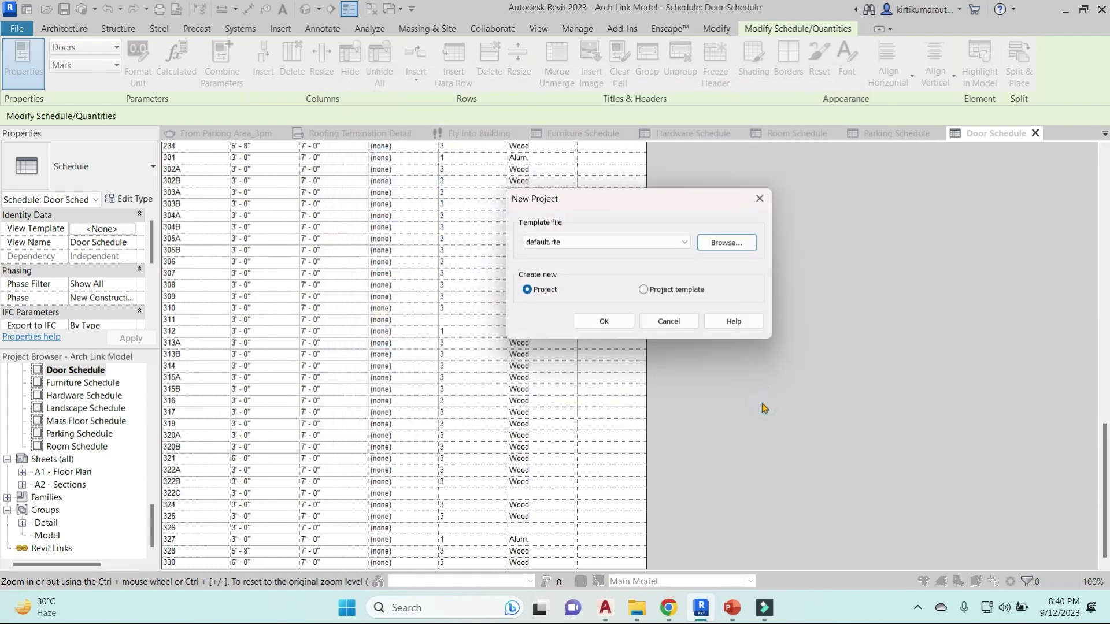
pyautogui.click(604, 321)
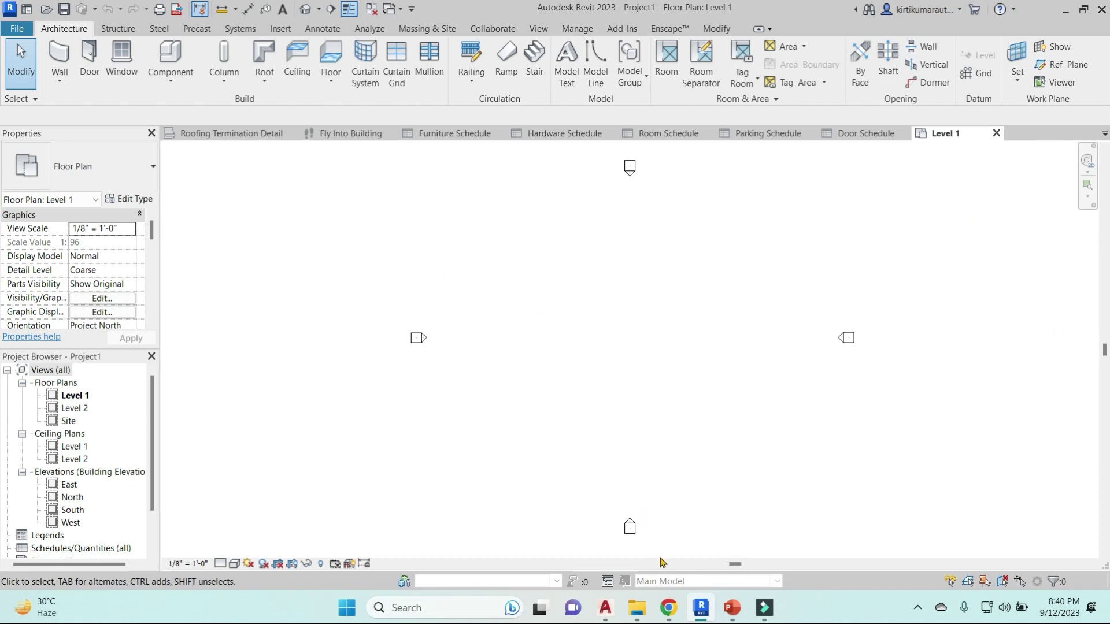
# Switch to Chrome and open the content of the Revit LIVE Professional Course in the Classplus content store
pyautogui.click(581, 535)
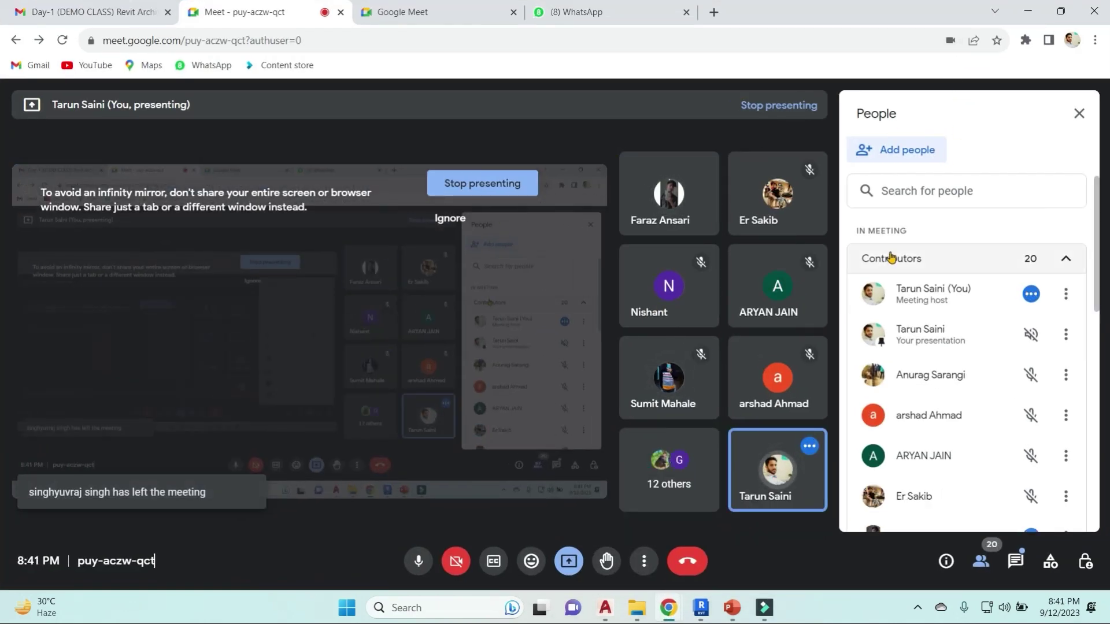
pyautogui.click(713, 12)
pyautogui.click(285, 65)
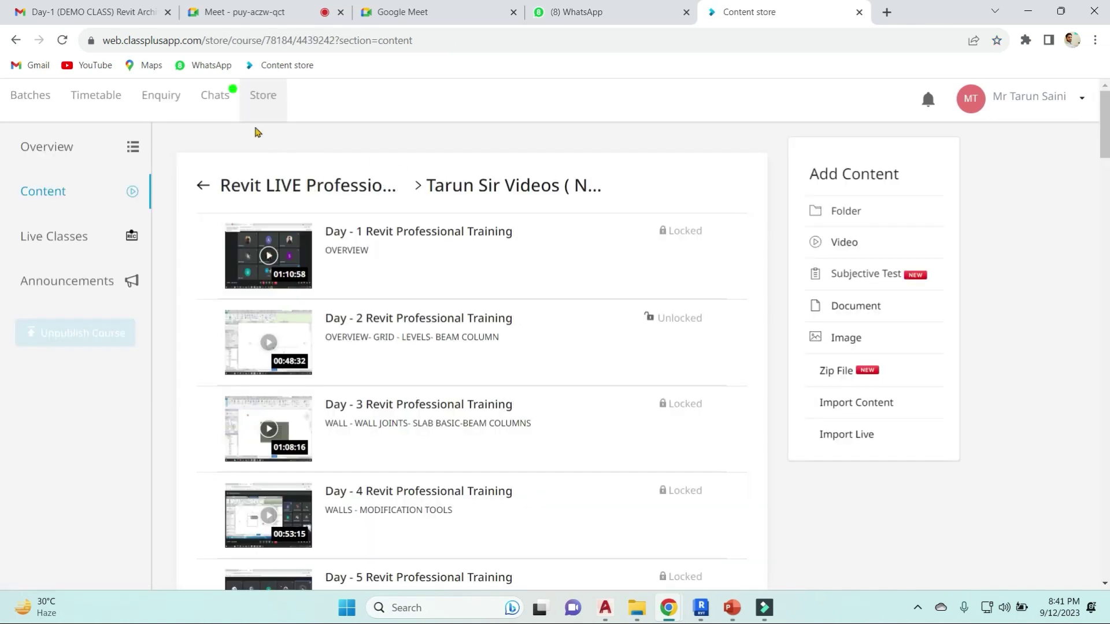
pyautogui.click(256, 104)
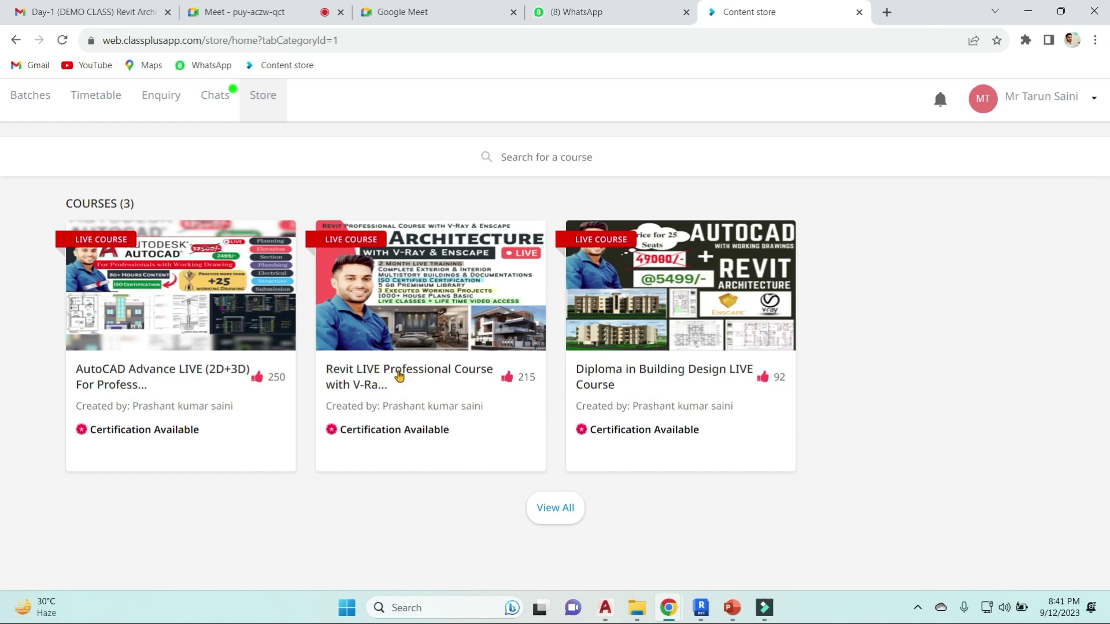
pyautogui.click(398, 376)
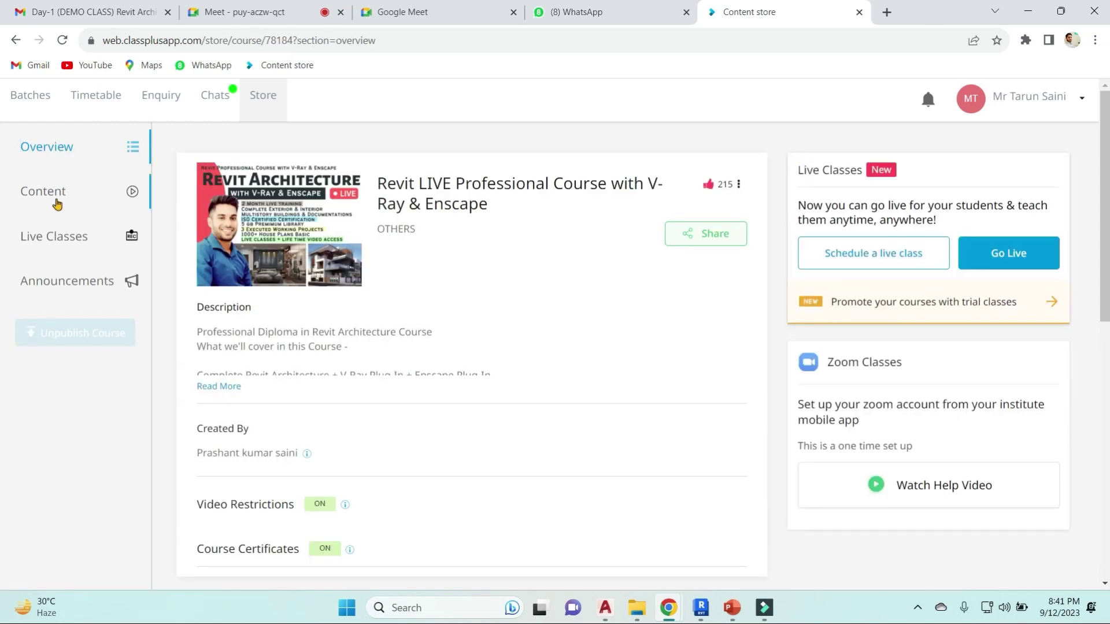
pyautogui.click(53, 197)
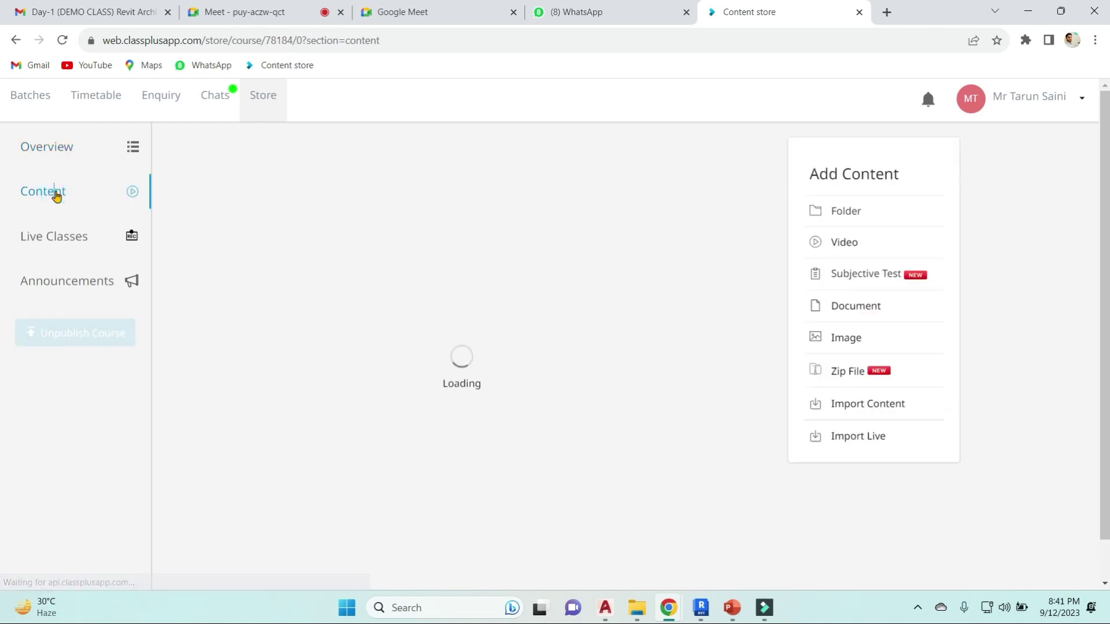
# Look through the course's batch video folders, from the 8th batch to the 1st, and switch back to Revit
pyautogui.scroll(-8, 416, 237)
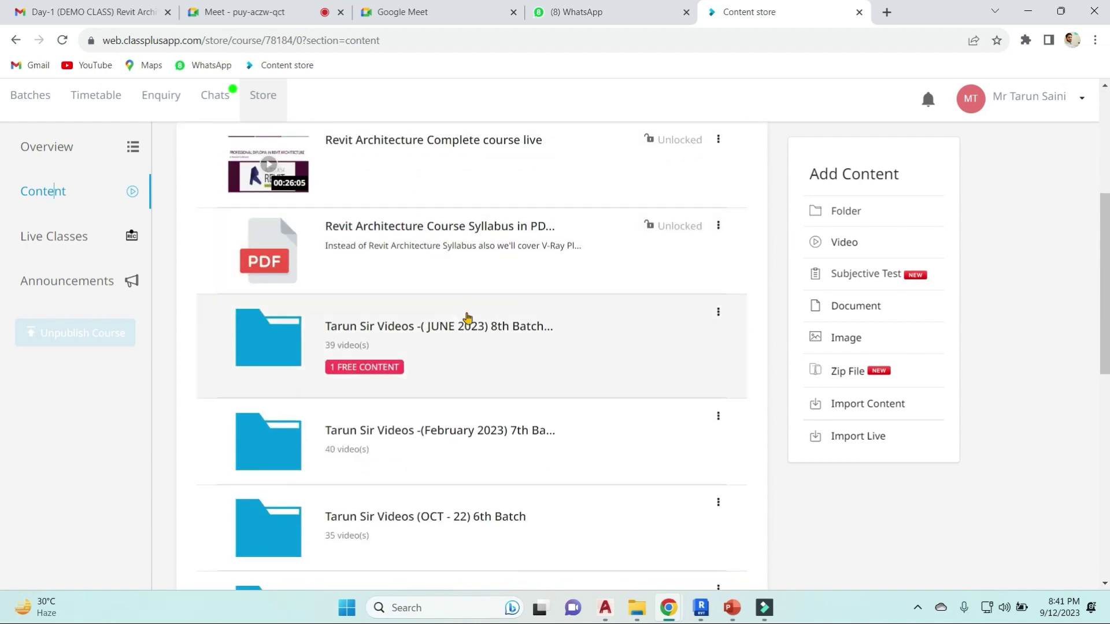
pyautogui.scroll(-2, 467, 318)
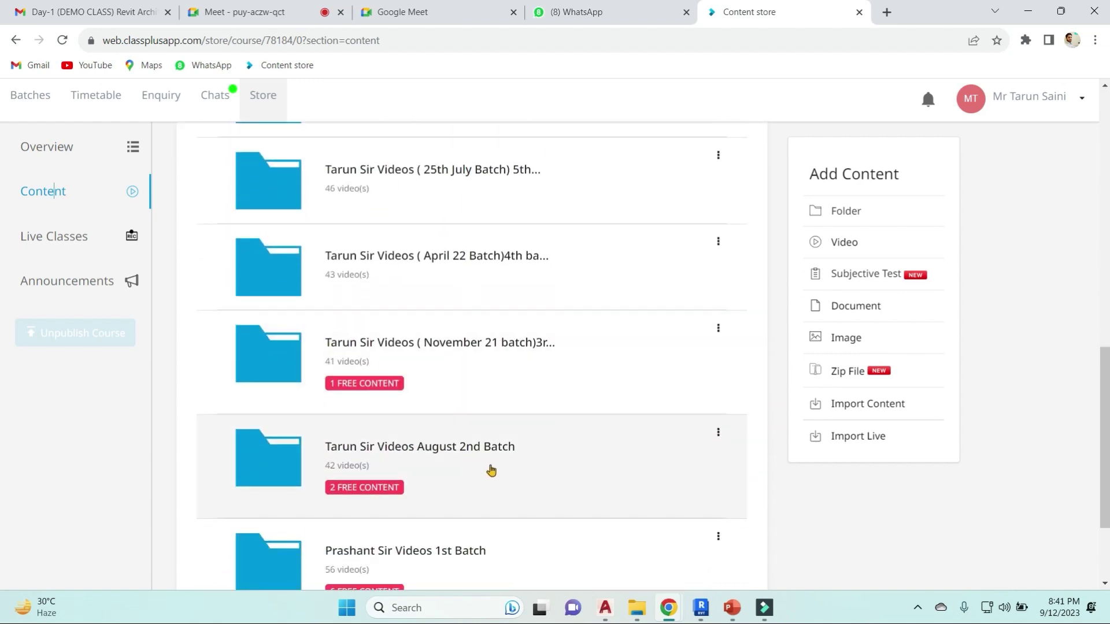
pyautogui.scroll(1, 492, 462)
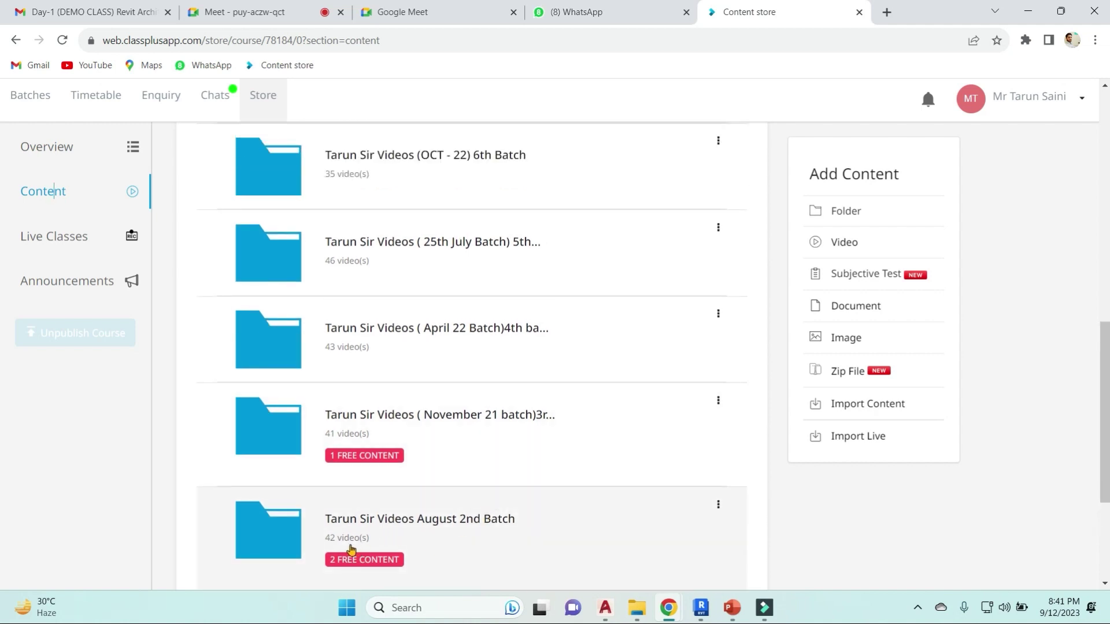
pyautogui.scroll(1, 341, 468)
pyautogui.scroll(5, 341, 468)
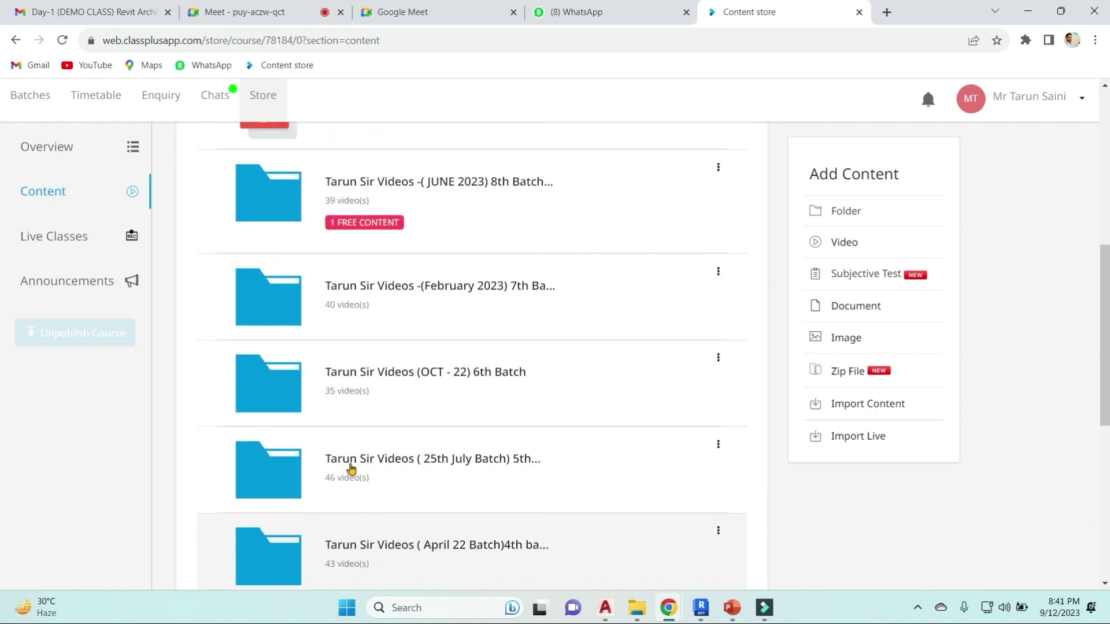
pyautogui.scroll(1, 363, 460)
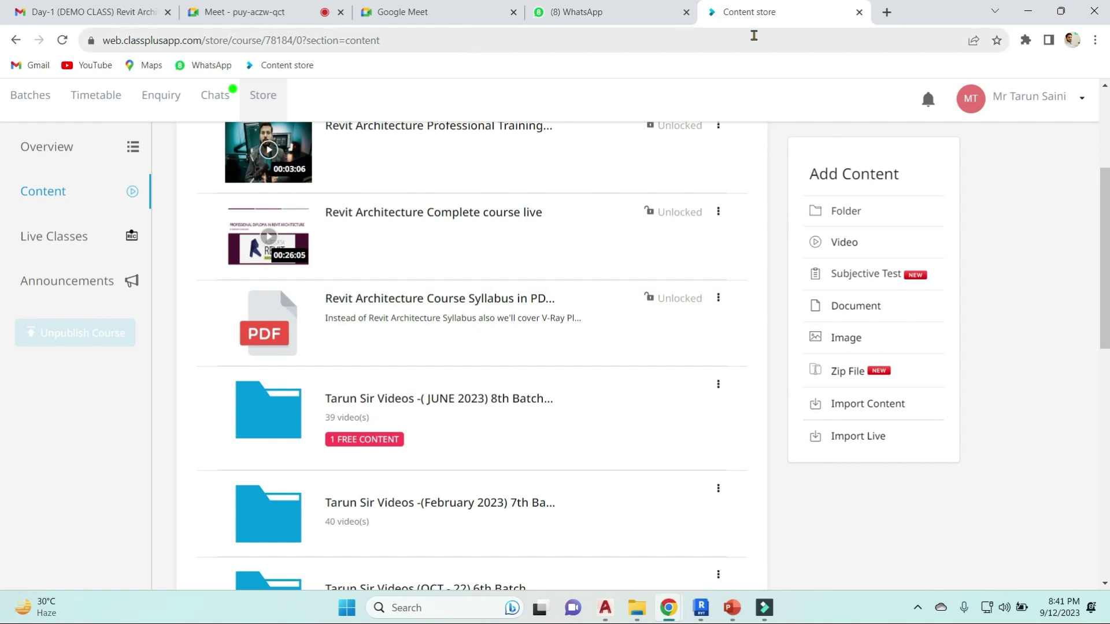
pyautogui.click(1027, 11)
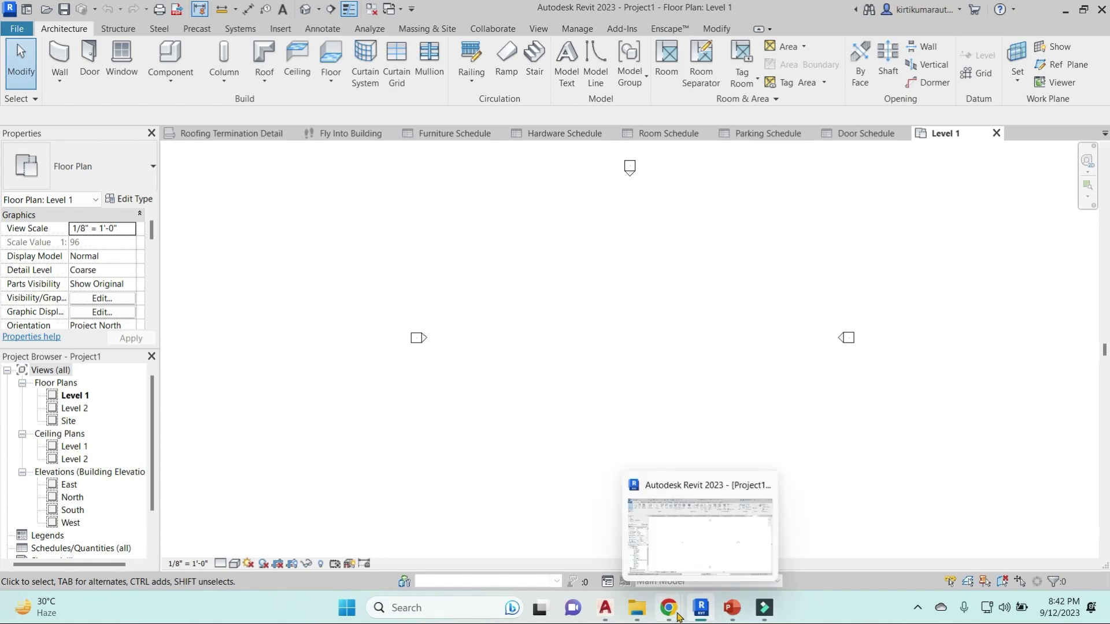
pyautogui.moveTo(673, 613)
pyautogui.click(598, 545)
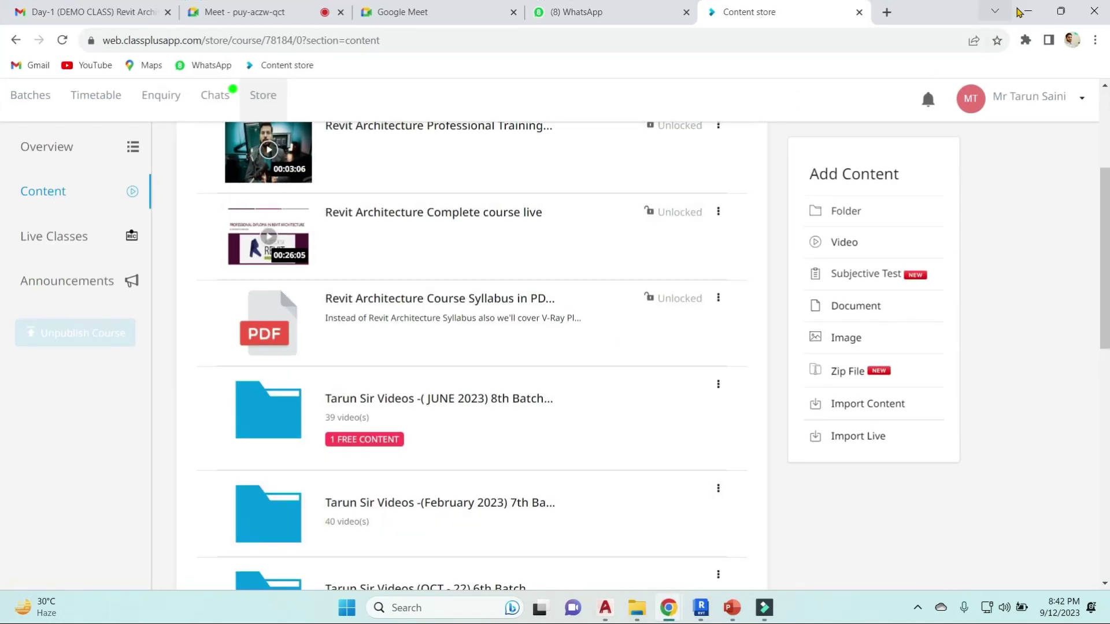
pyautogui.click(1019, 11)
# Open the Project Units settings for the new project
pyautogui.scroll(-3, 578, 370)
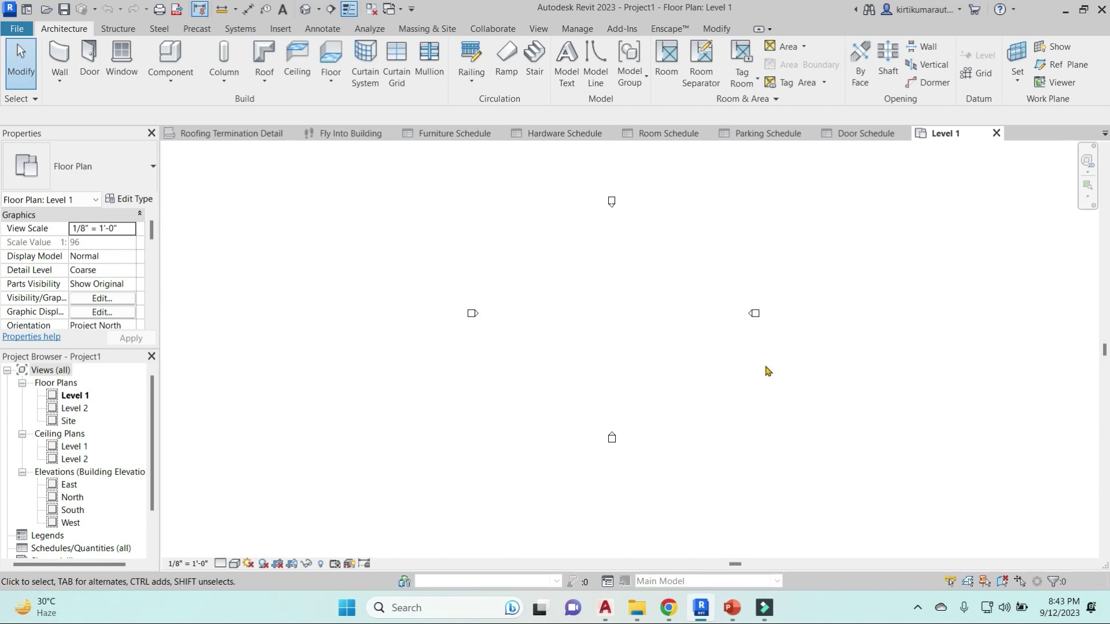
pyautogui.press('u')
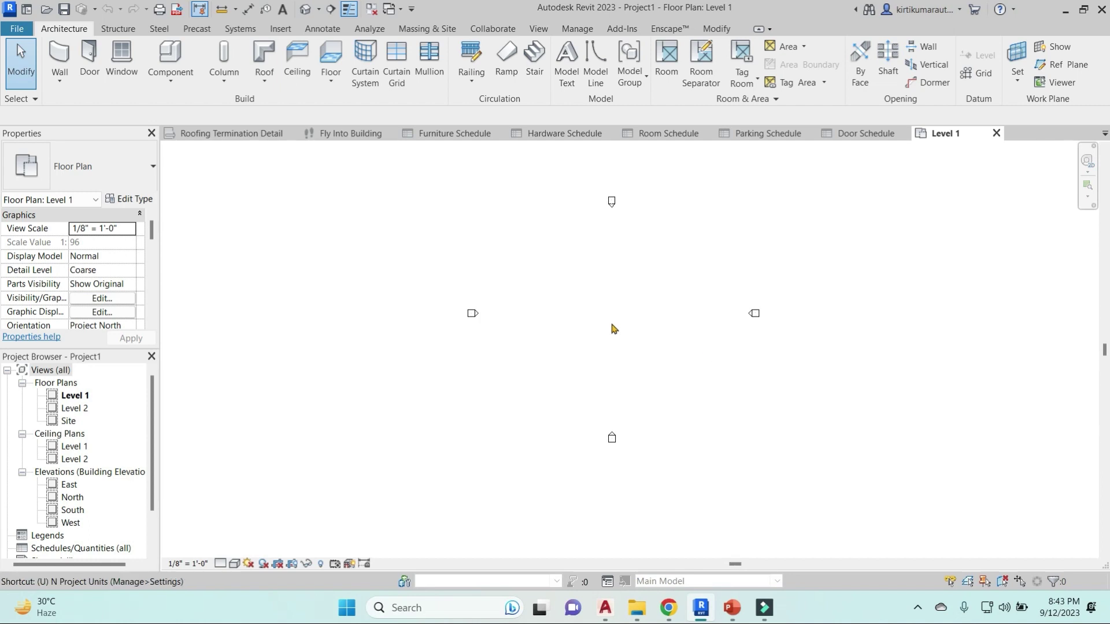
pyautogui.press('n')
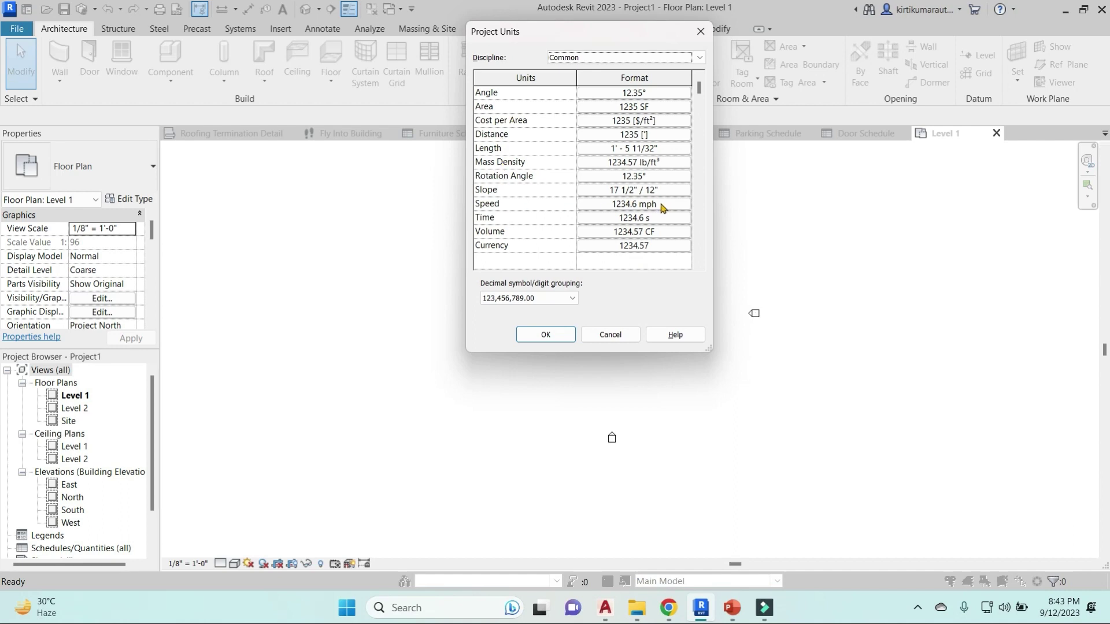
pyautogui.click(633, 204)
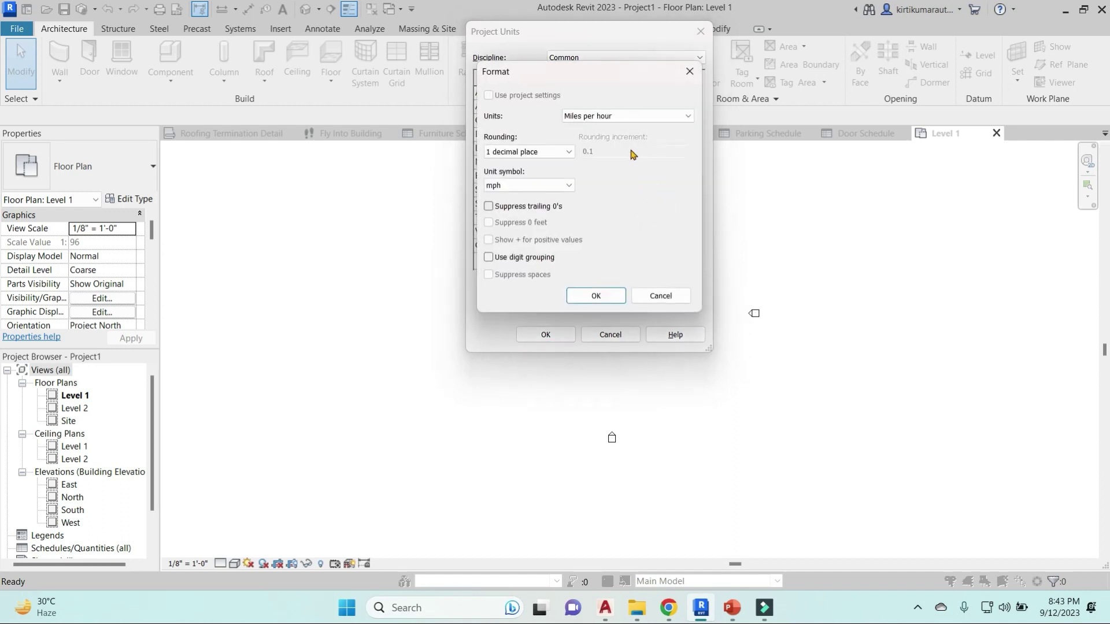
pyautogui.click(674, 116)
pyautogui.click(687, 73)
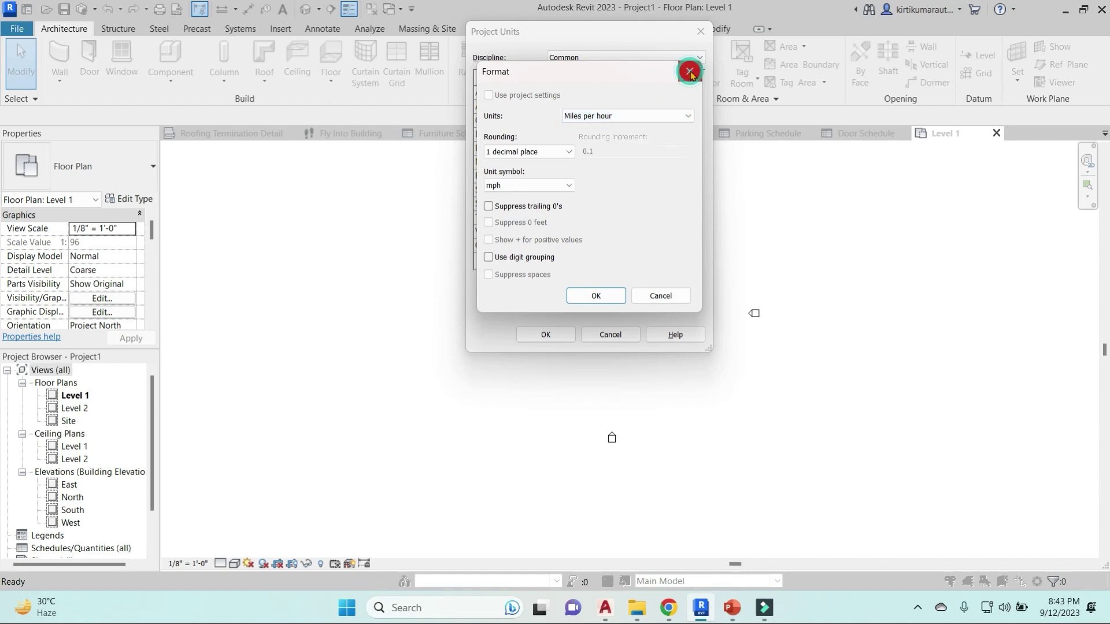
pyautogui.click(688, 71)
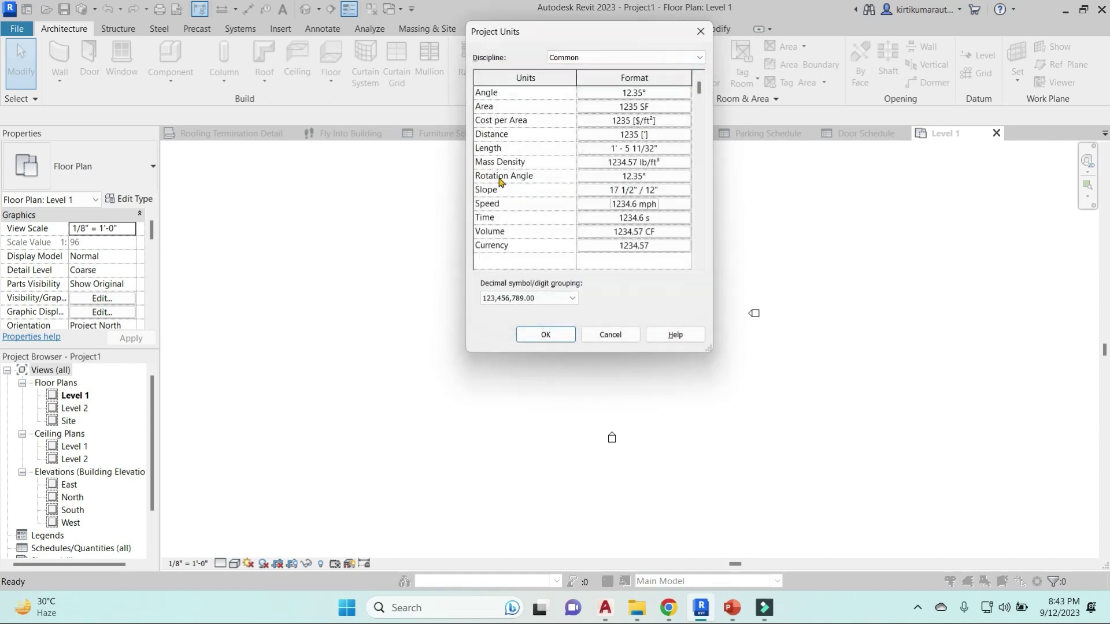
# Set the project's length units to millimeters with 0 decimal places and apply the unit settings
pyautogui.click(631, 151)
pyautogui.click(674, 116)
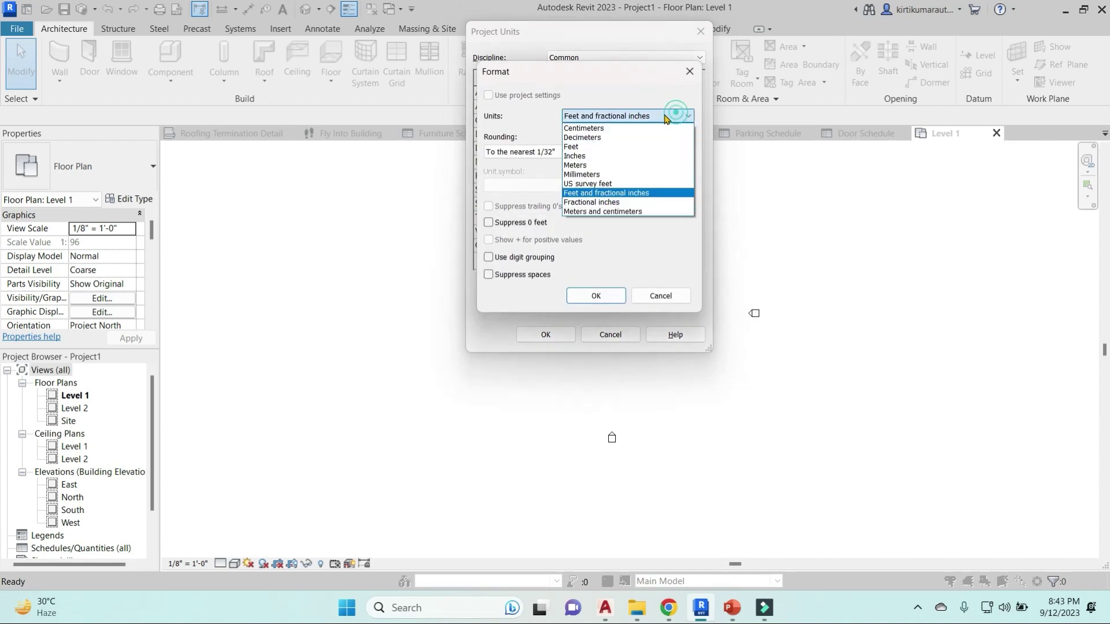
pyautogui.click(584, 174)
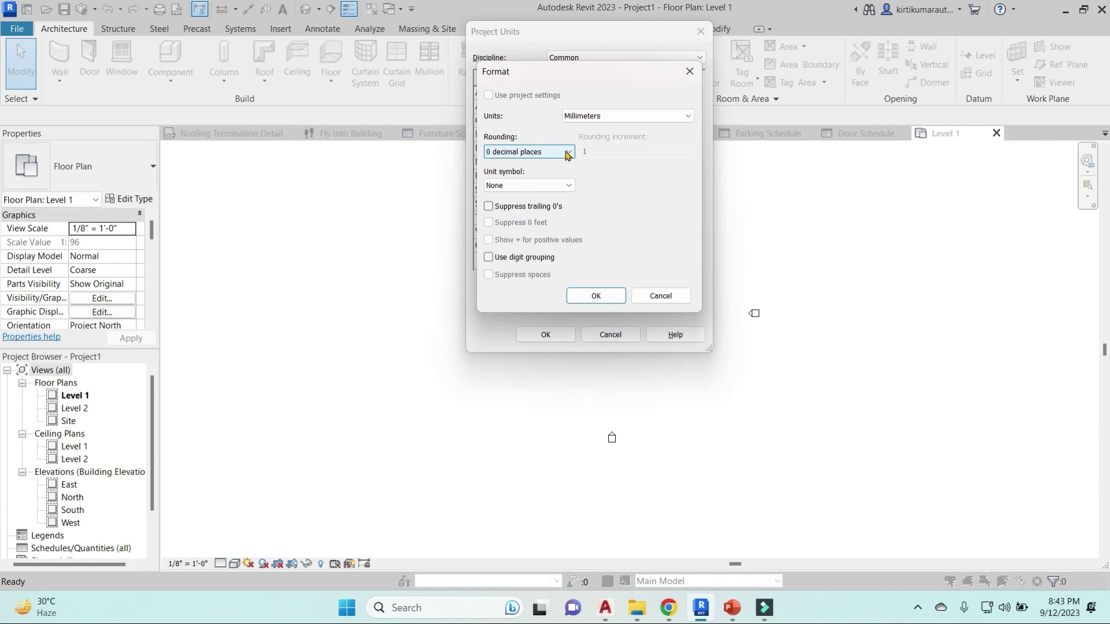
pyautogui.click(592, 295)
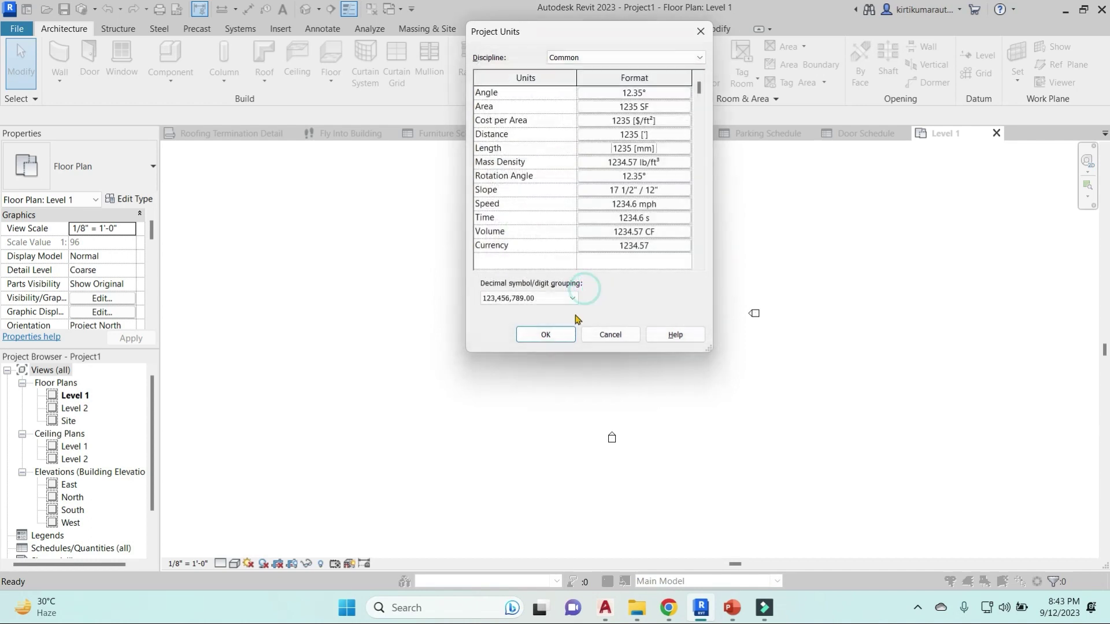
pyautogui.click(546, 335)
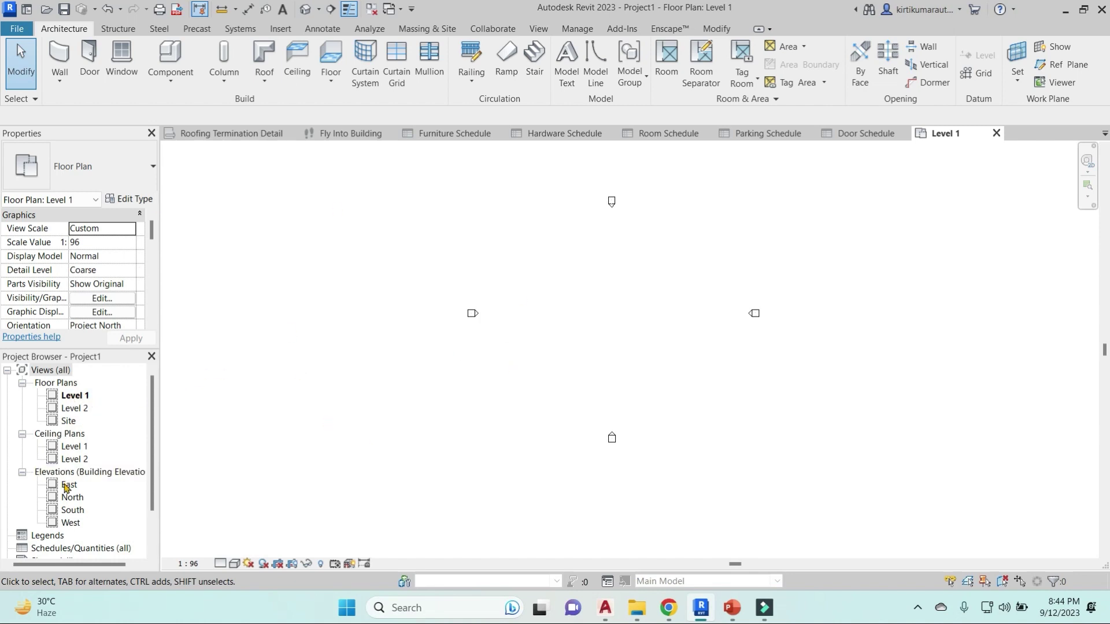
# Collapse the ceiling plans in the project's view list and open the East elevation
pyautogui.click(22, 434)
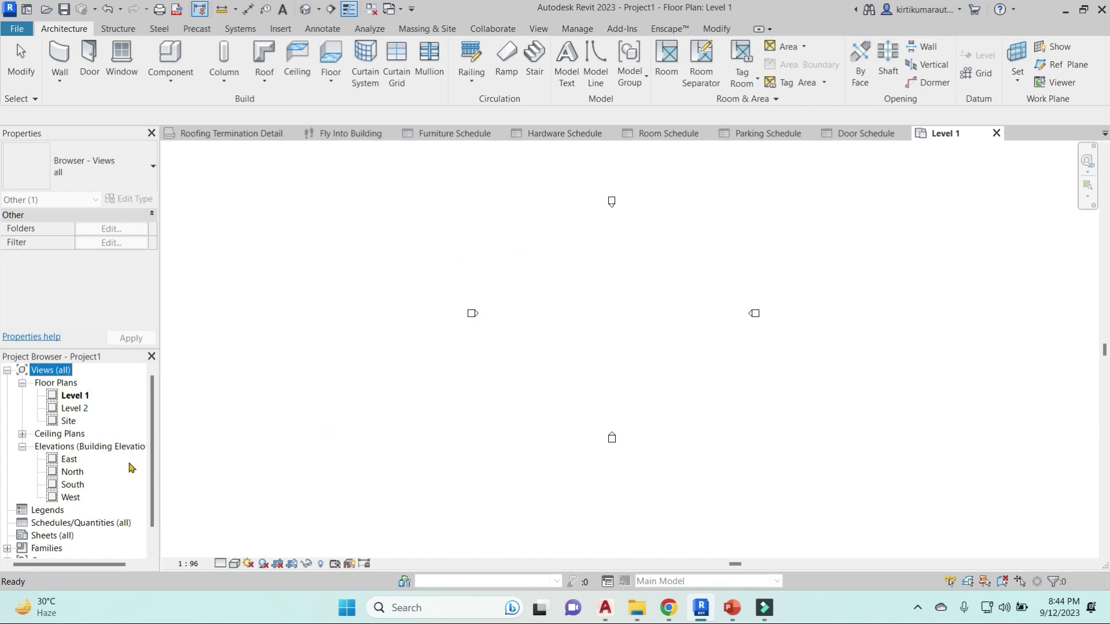
pyautogui.doubleClick(70, 459)
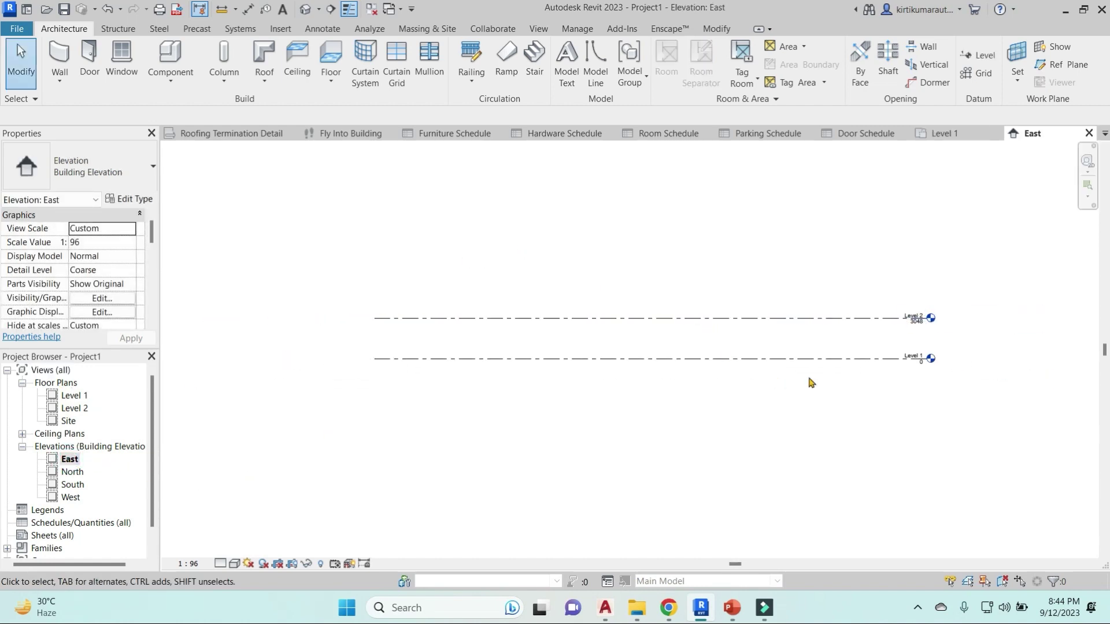
# Add three levels above Level 2 with the Level tool's Pick Lines option, each offset 10' from the level below
pyautogui.scroll(3, 893, 363)
pyautogui.scroll(-2, 896, 362)
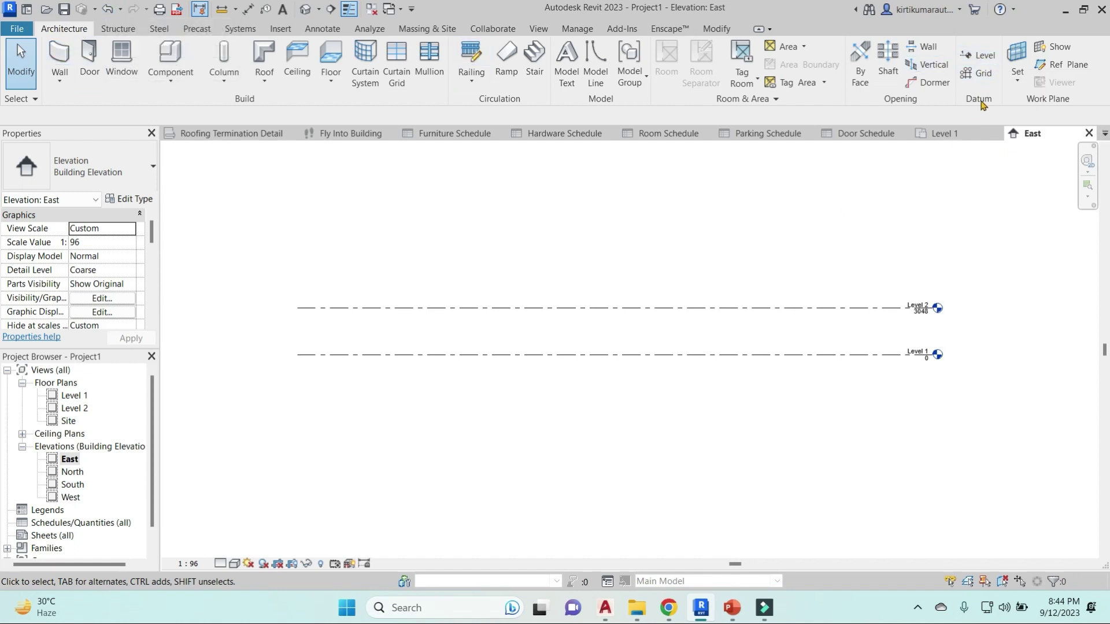
pyautogui.click(978, 56)
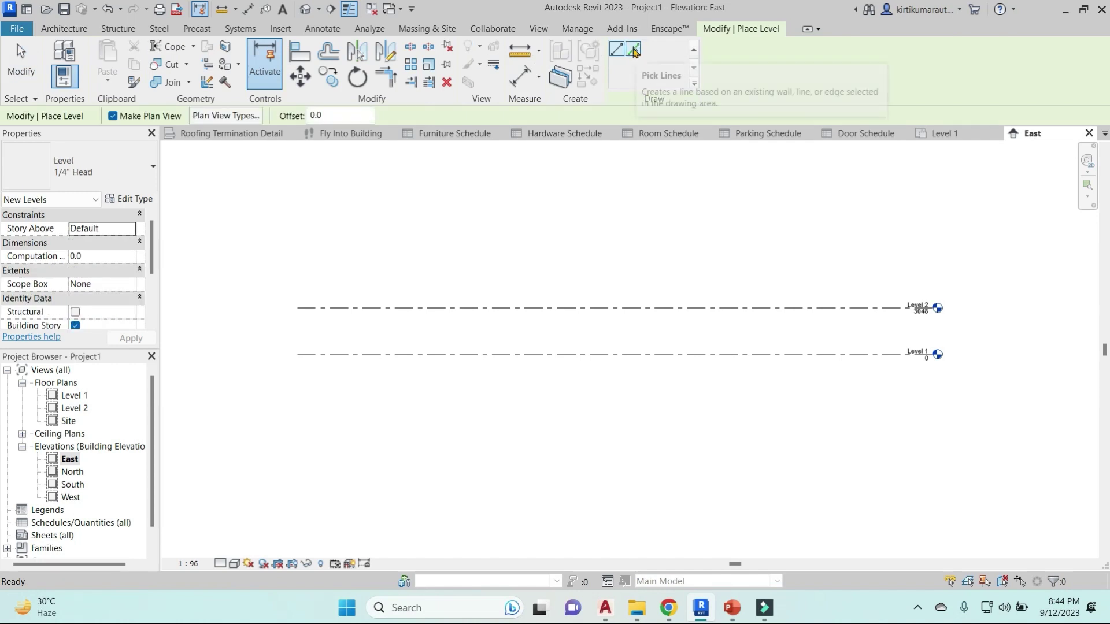
pyautogui.click(634, 50)
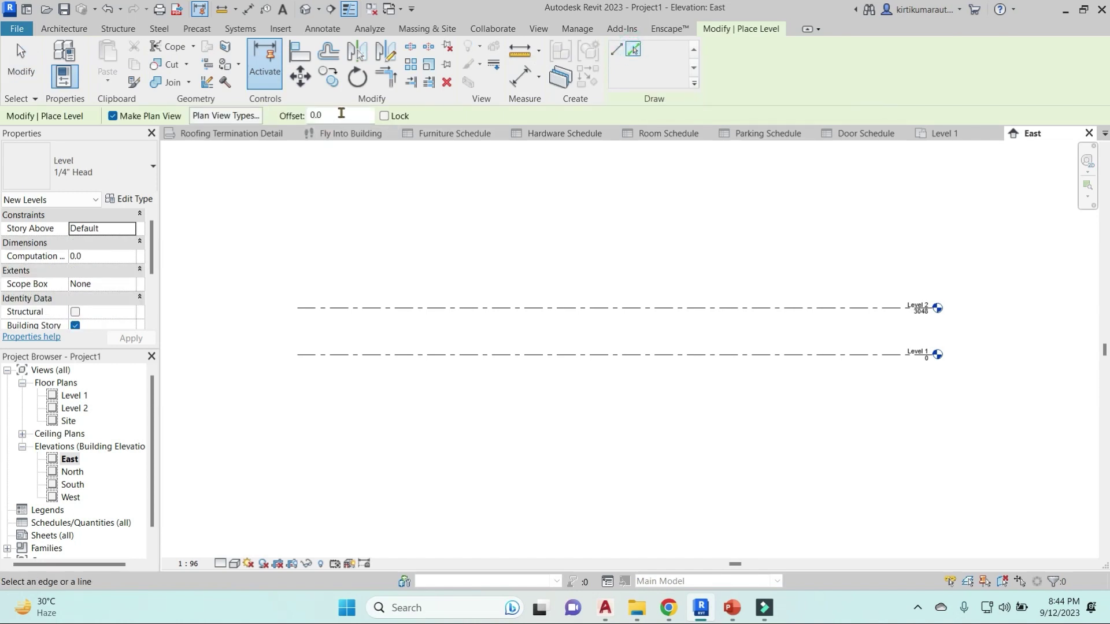
pyautogui.scroll(3, 932, 322)
pyautogui.write('1')
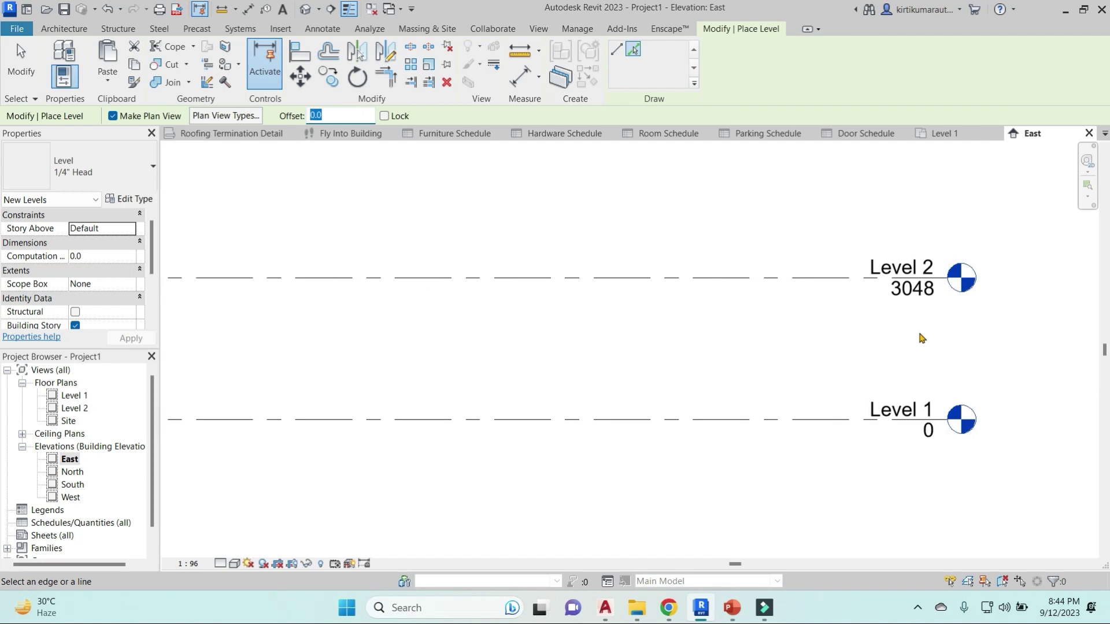
pyautogui.write("0'")
pyautogui.press('Return')
pyautogui.scroll(-2, 801, 284)
pyautogui.moveTo(807, 326); pyautogui.dragTo(862, 384, button='middle')
pyautogui.scroll(-2, 855, 376)
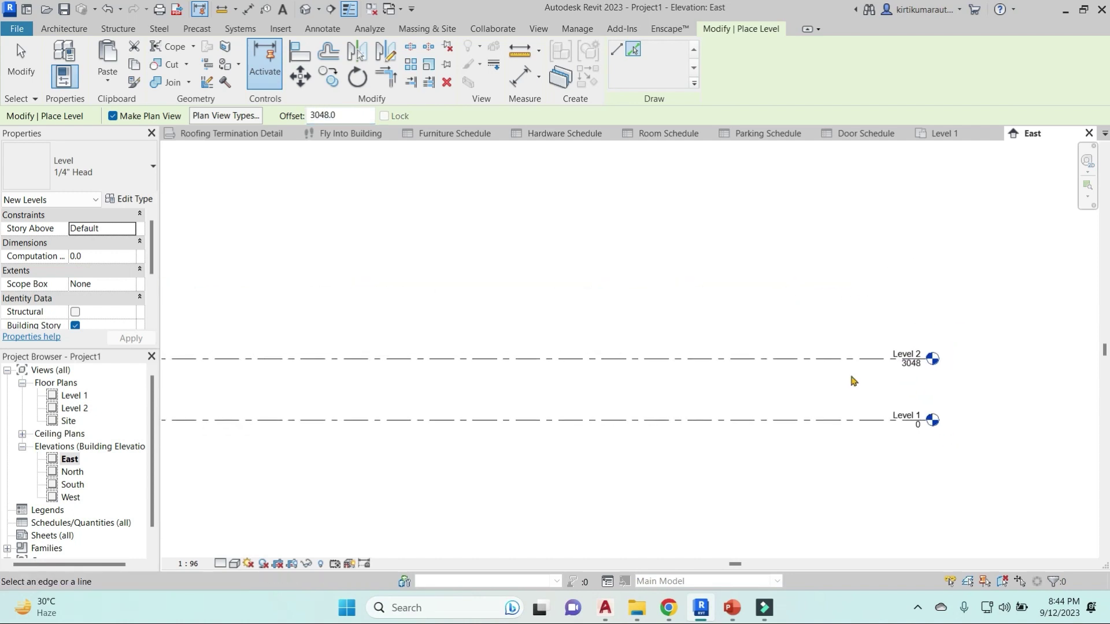
pyautogui.click(848, 359)
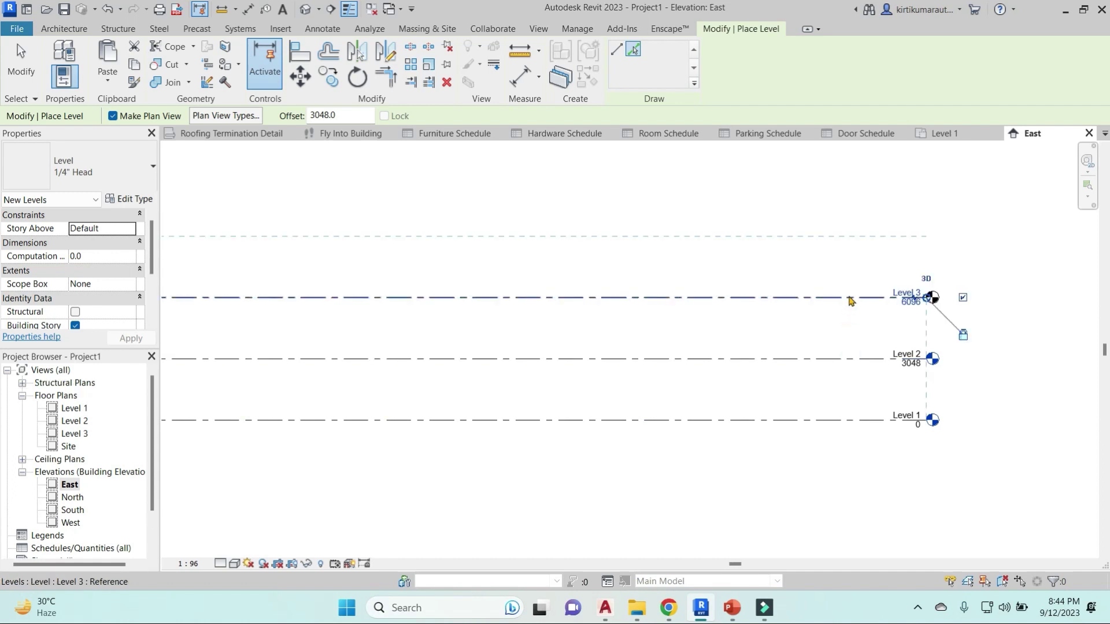
pyautogui.click(849, 299)
pyautogui.click(850, 237)
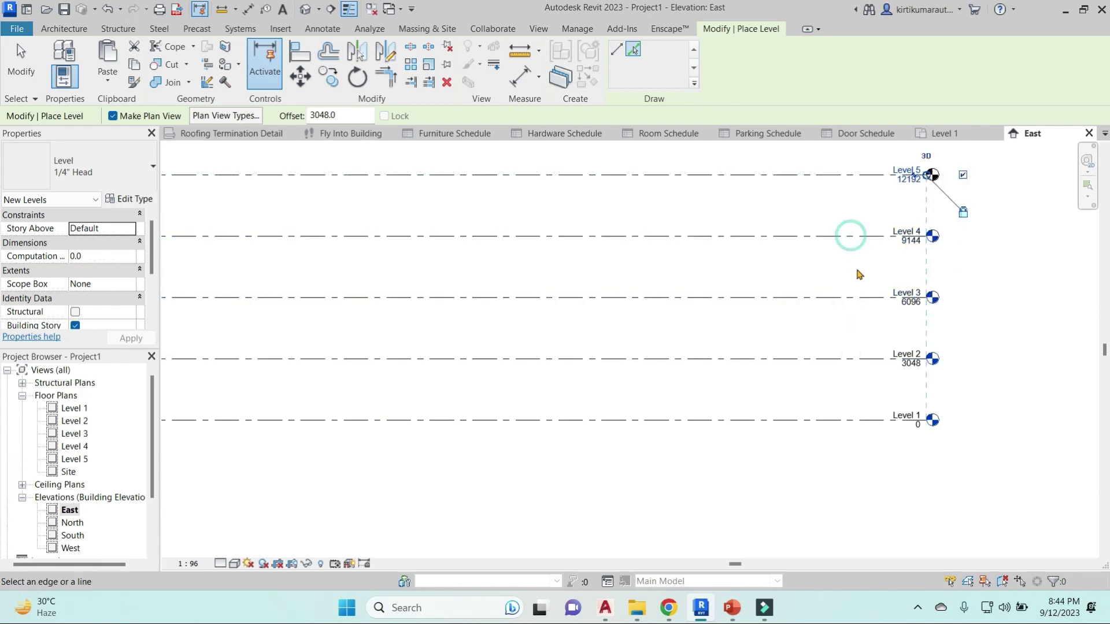
pyautogui.scroll(-3, 859, 278)
pyautogui.press('Escape')
pyautogui.press('Escape')
# Rename Level 1 to GROUND FLOOR LEVEL and rename its corresponding views
pyautogui.scroll(3, 896, 289)
pyautogui.scroll(4, 879, 422)
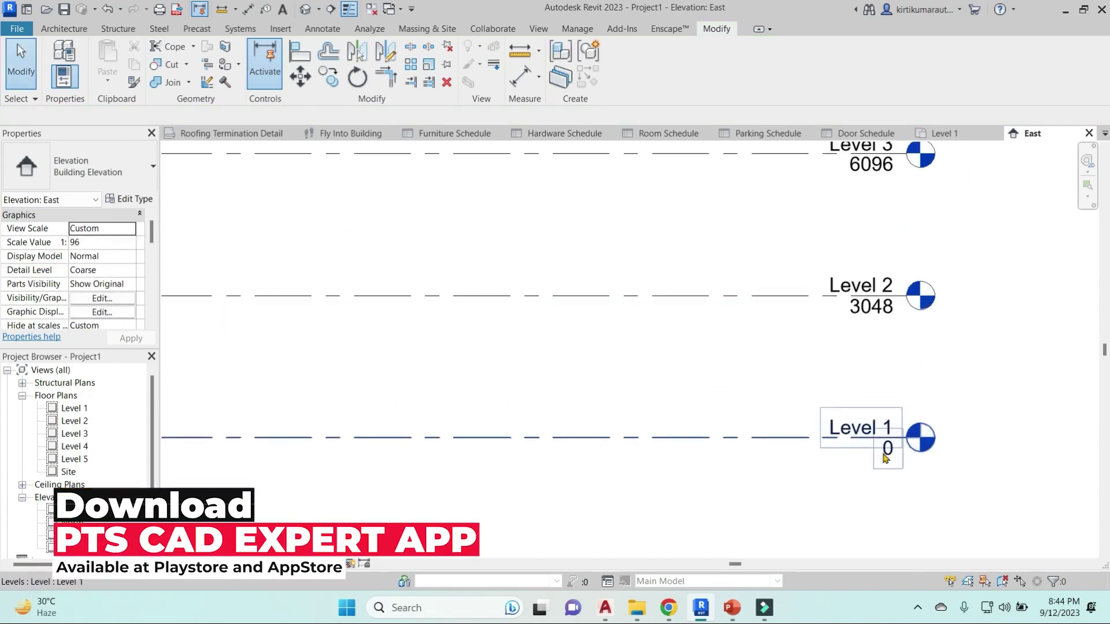
pyautogui.click(871, 417)
pyautogui.click(871, 417)
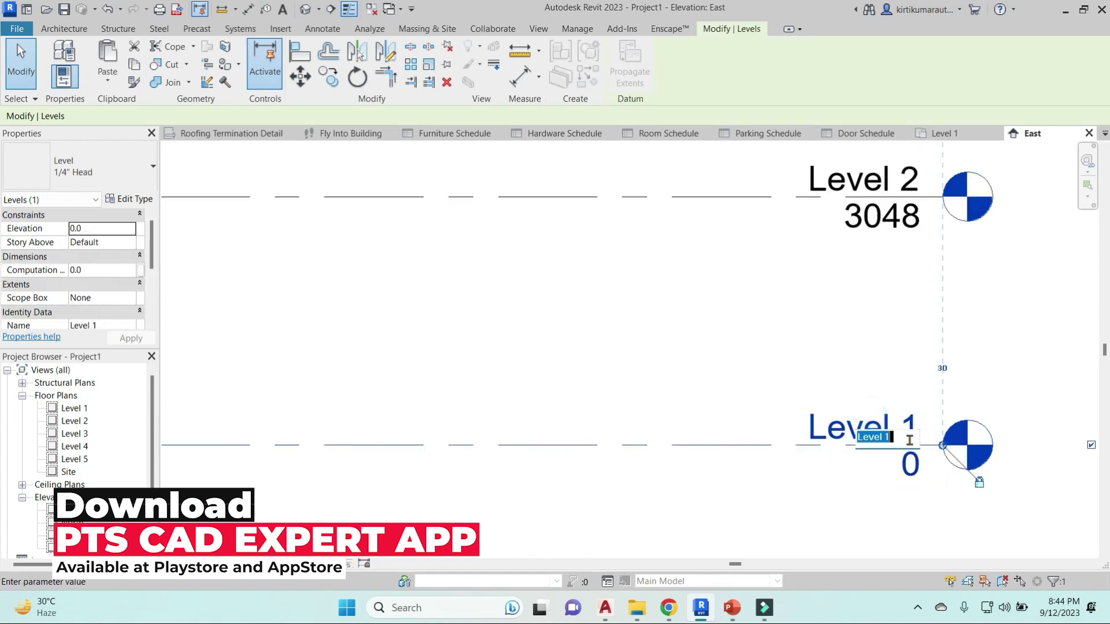
pyautogui.write('GROUND')
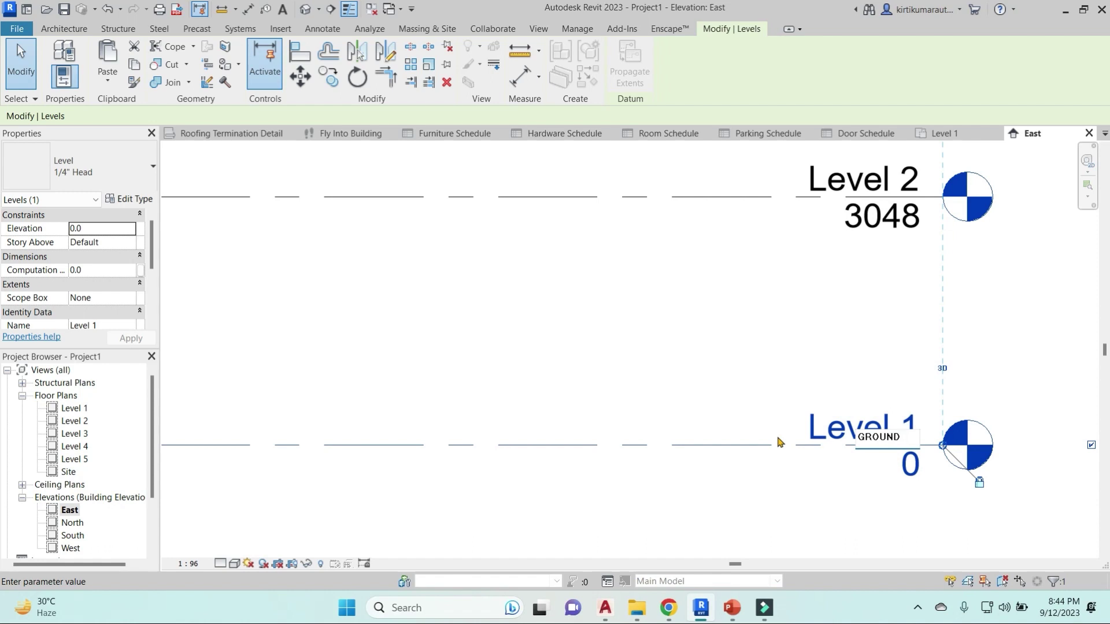
pyautogui.write(' FLOOR LEVEL')
pyautogui.press('Return')
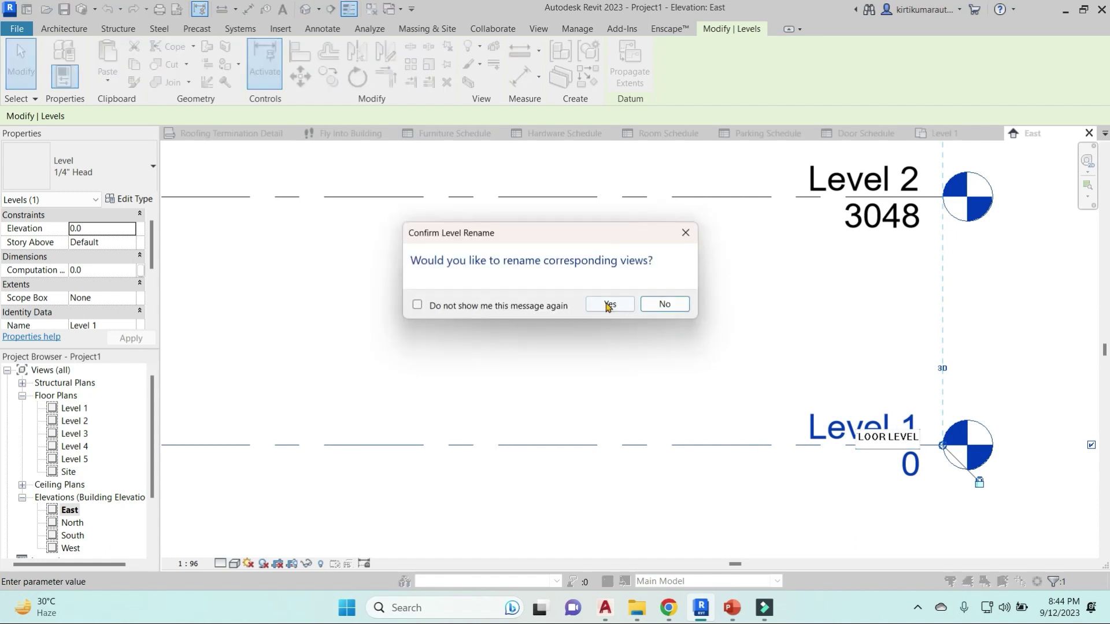
pyautogui.click(607, 302)
# Rename Level 2 to 1ST FLOOR LEVEL and rename its corresponding views
pyautogui.moveTo(654, 317); pyautogui.dragTo(668, 365, button='middle')
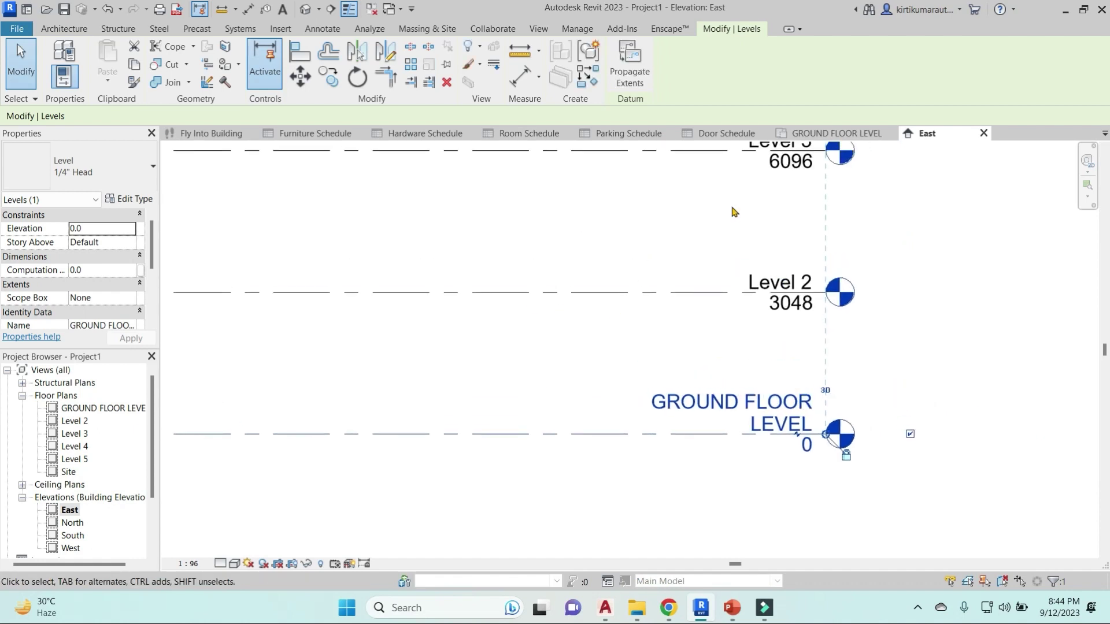
pyautogui.click(763, 279)
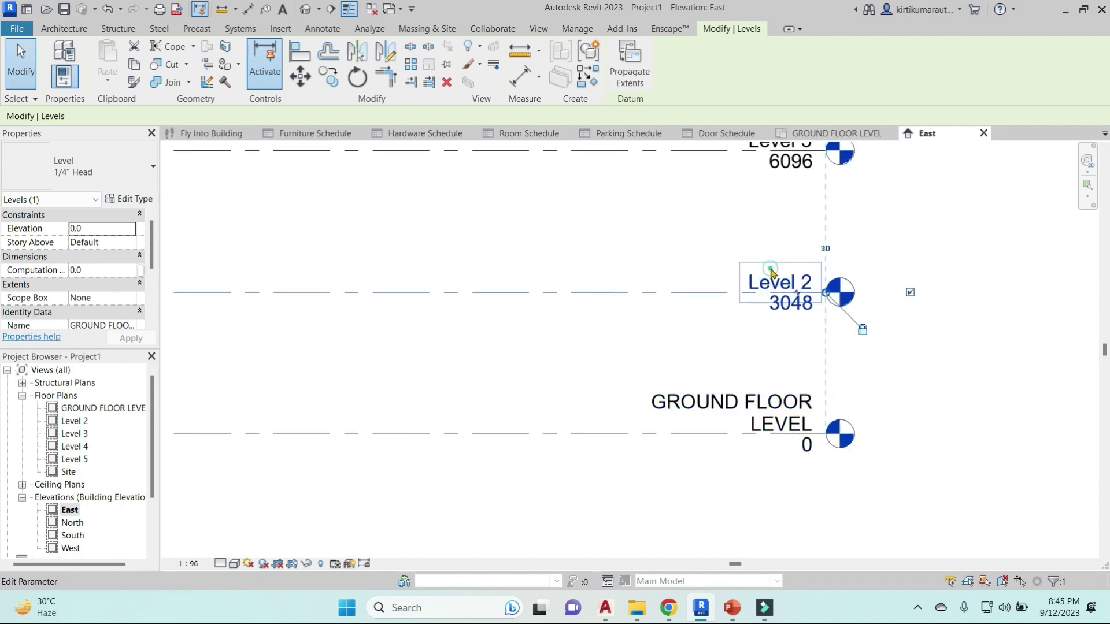
pyautogui.click(769, 282)
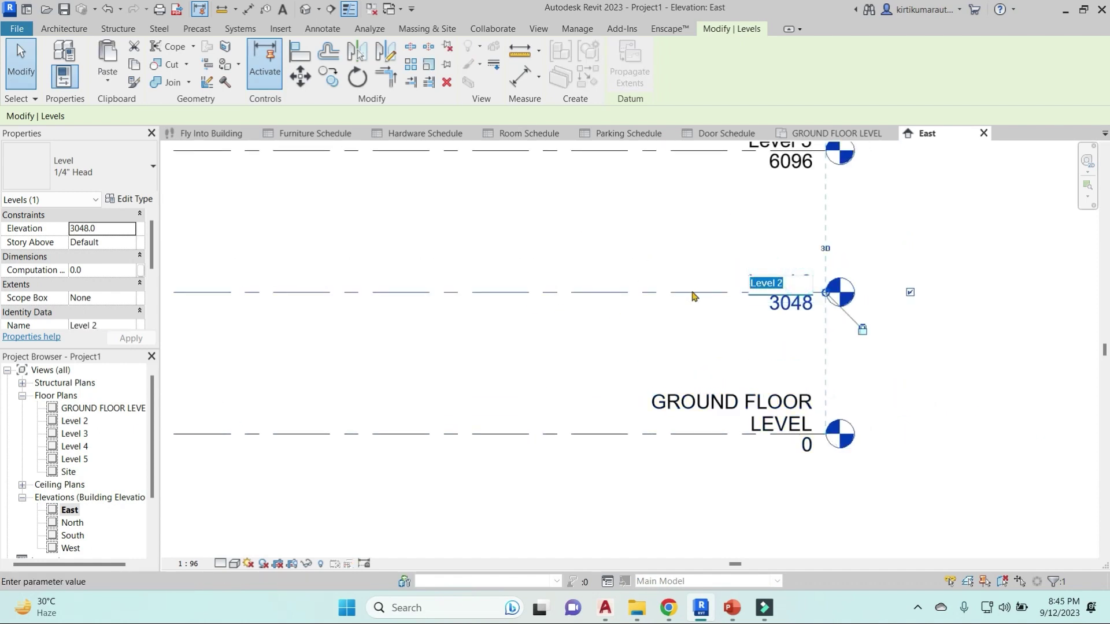
pyautogui.write('1ST FLOOR LEVE')
pyautogui.write('L')
pyautogui.press('Return')
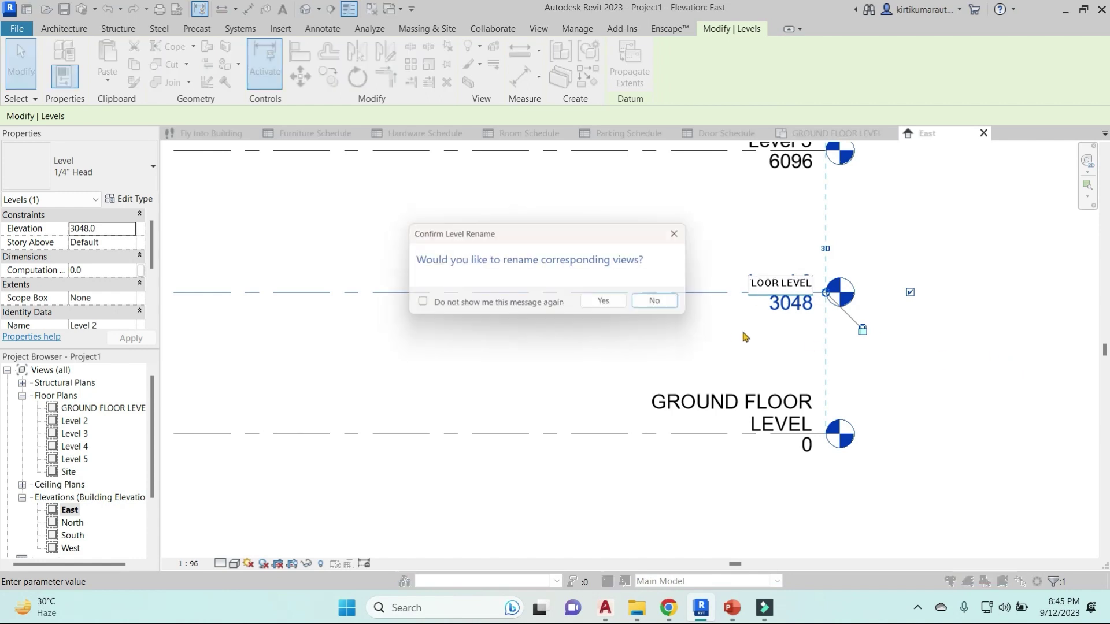
pyautogui.click(610, 302)
# Rename Level 3 to 2ND FLOOR LEVEL and rename its corresponding views
pyautogui.scroll(-2, 864, 422)
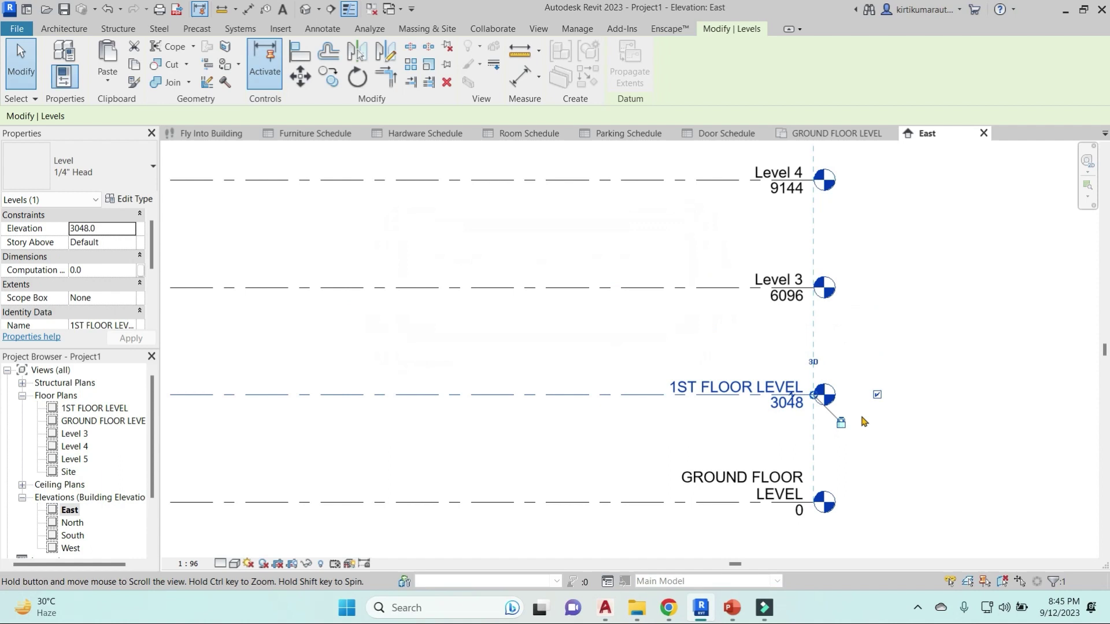
pyautogui.doubleClick(777, 280)
pyautogui.write('2')
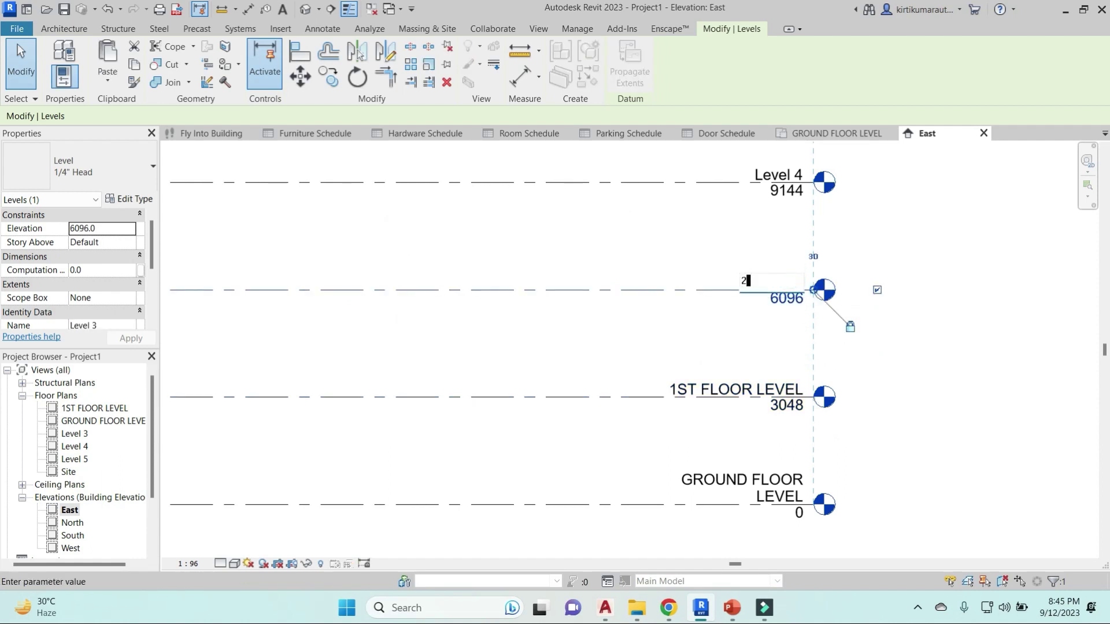
pyautogui.write('ND FLOO')
pyautogui.write('R LEVEL')
pyautogui.press('Return')
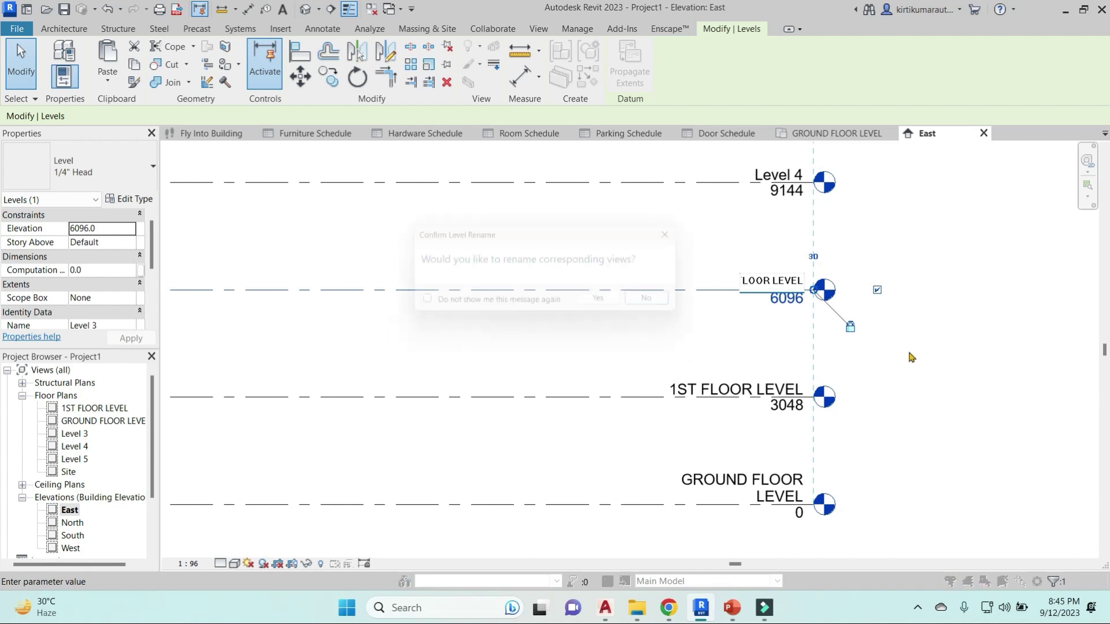
pyautogui.click(610, 302)
# Rename Level 4 to TERRACE and rename its corresponding views
pyautogui.moveTo(780, 171); pyautogui.dragTo(794, 312, button='middle')
pyautogui.doubleClick(795, 312)
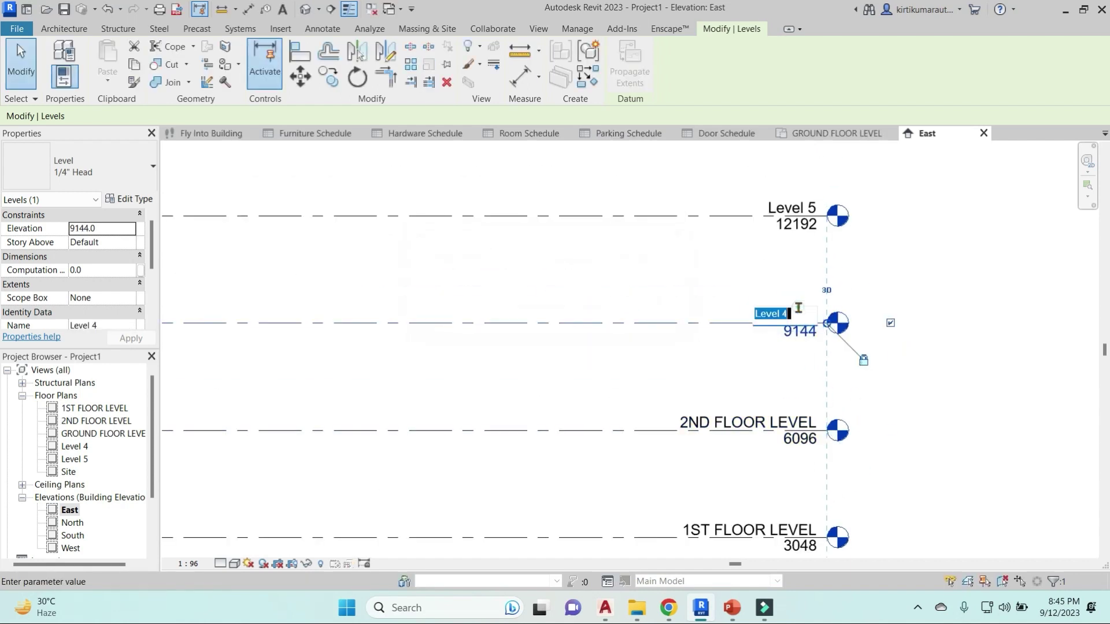
pyautogui.write('3')
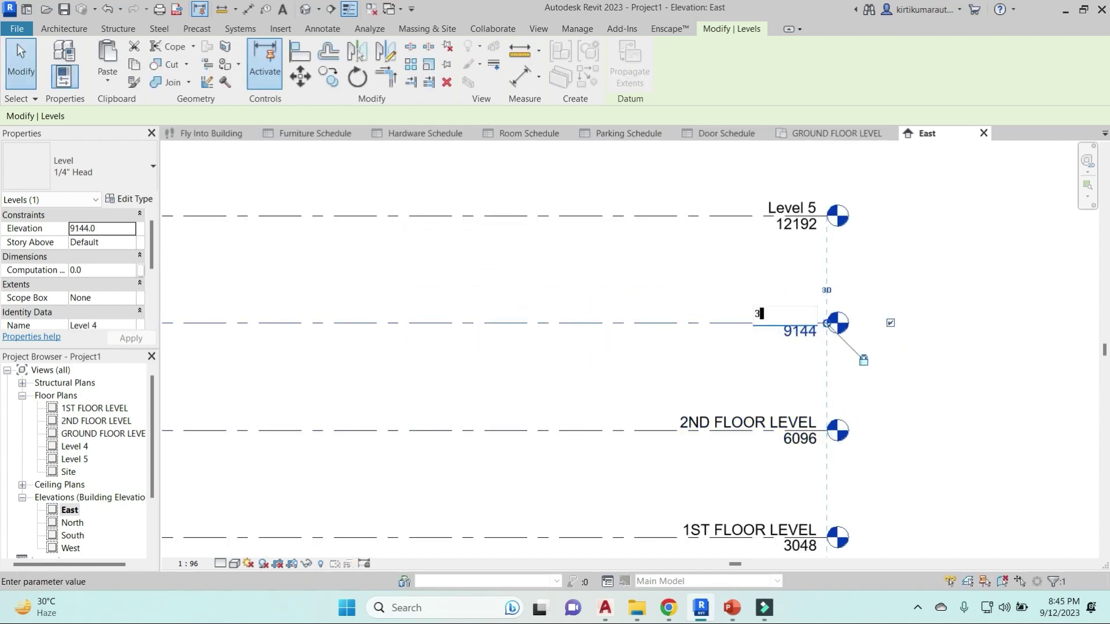
pyautogui.write('ERRACE')
pyautogui.press('Return')
pyautogui.click(607, 305)
# Rename Level 5 to MUMTY, rename its corresponding views, and deselect the level
pyautogui.click(805, 205)
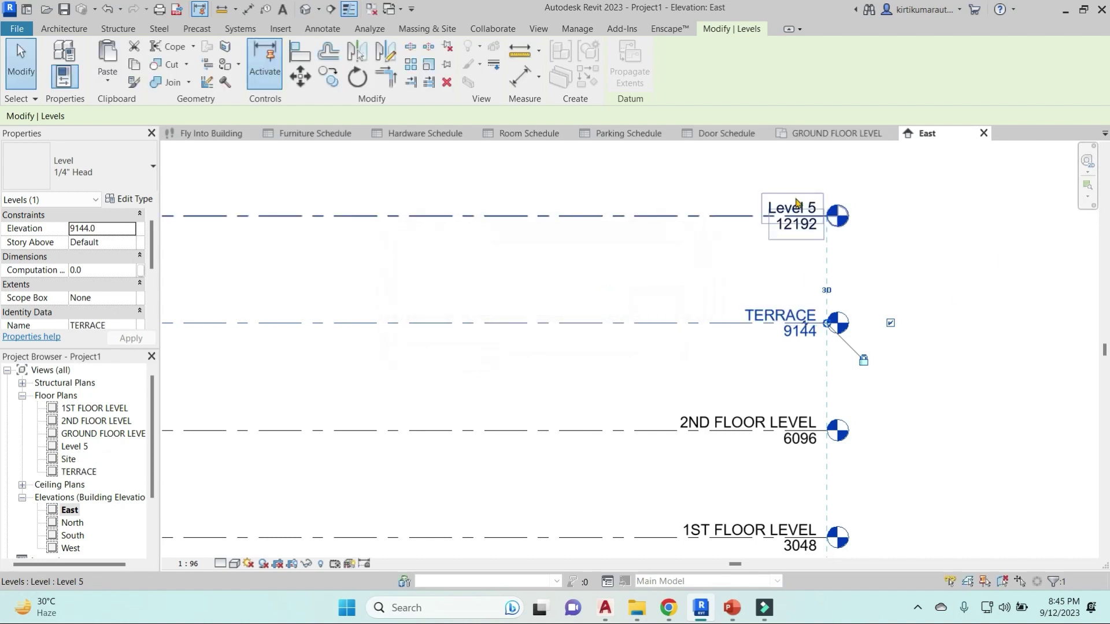
pyautogui.click(805, 205)
pyautogui.write('MU')
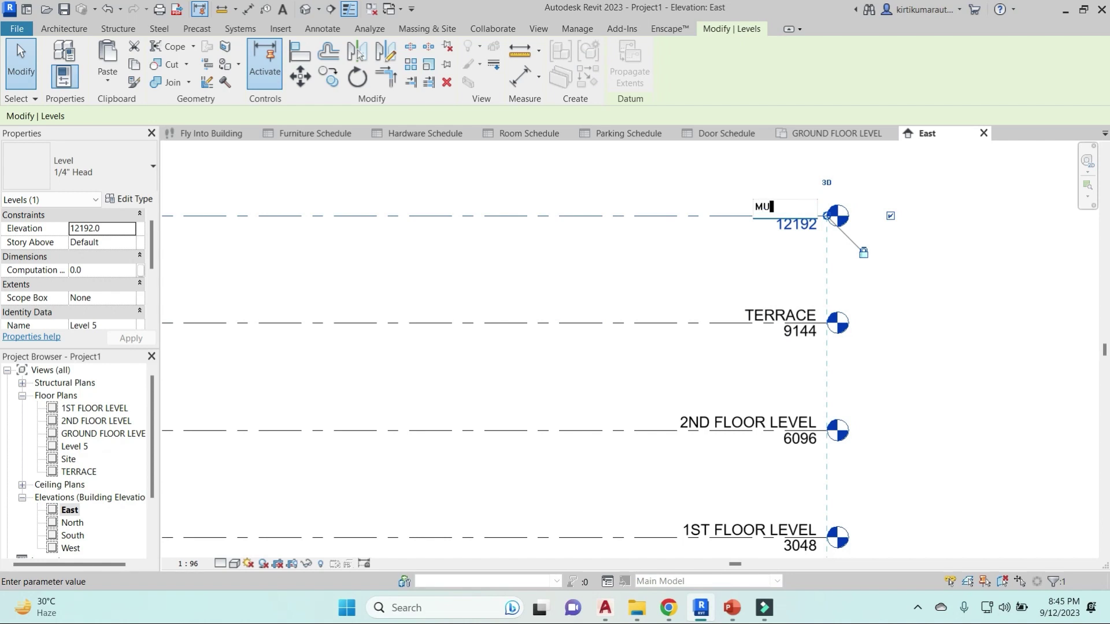
pyautogui.write('MTY')
pyautogui.press('Return')
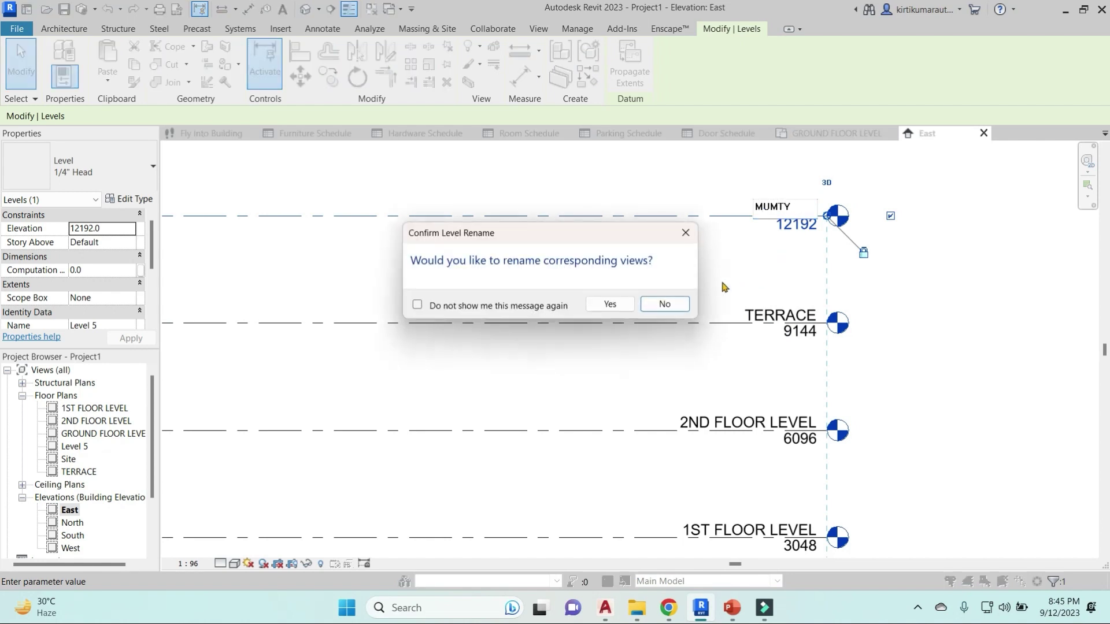
pyautogui.click(607, 304)
pyautogui.click(714, 269)
pyautogui.press('d')
pyautogui.press('i')
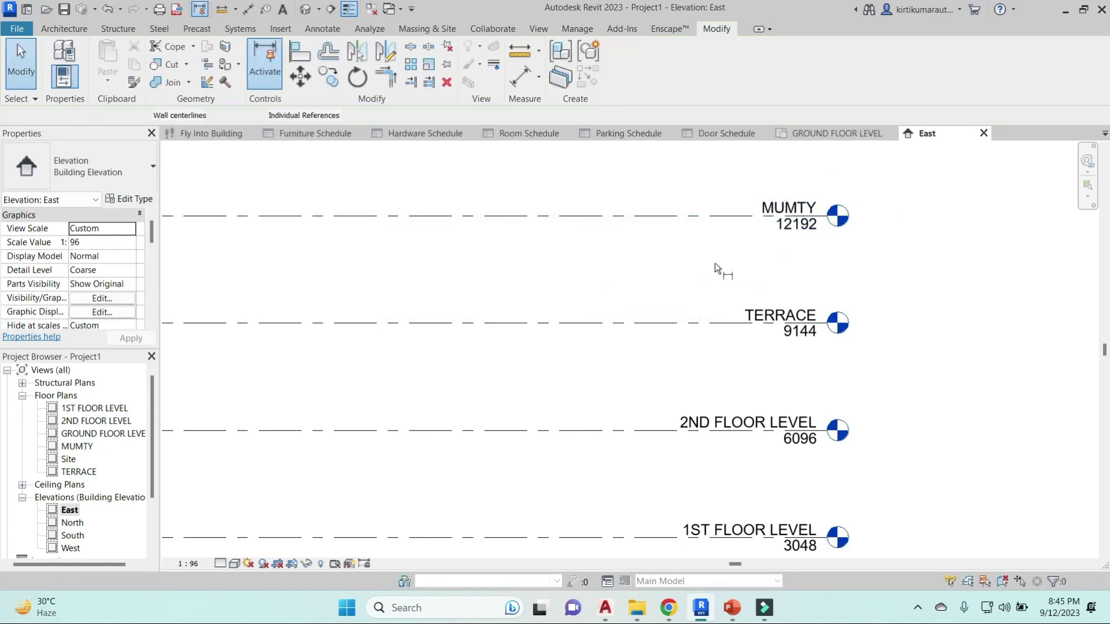
pyautogui.scroll(-1, 715, 265)
pyautogui.press('Escape')
# Place an aligned dimension between GROUND FLOOR LEVEL and 1ST FLOOR LEVEL
pyautogui.click(322, 29)
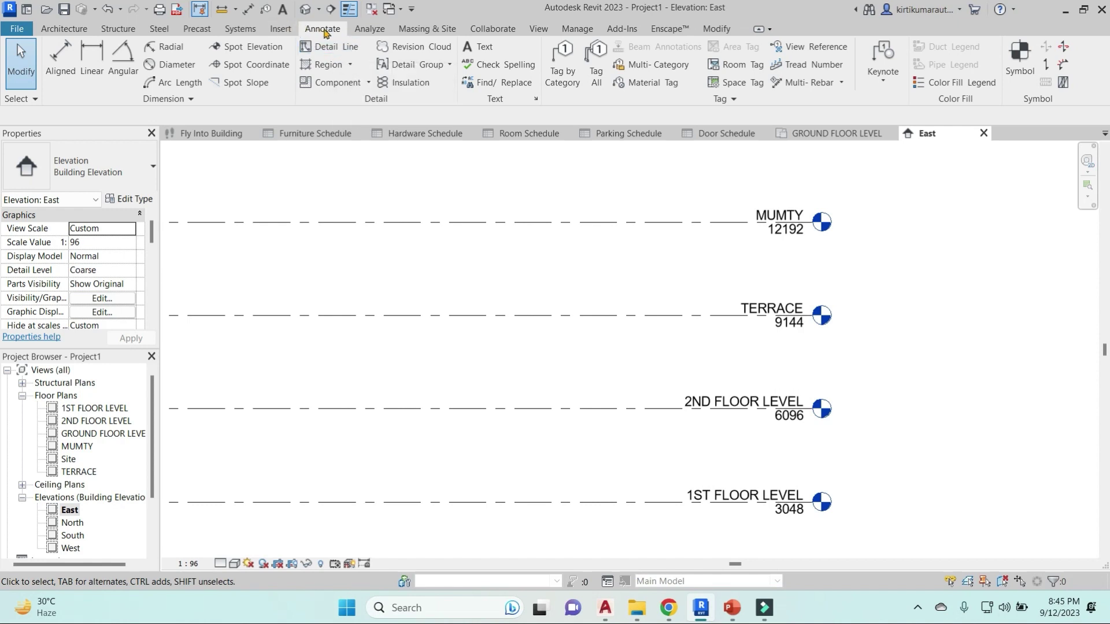
pyautogui.click(60, 58)
pyautogui.scroll(-3, 556, 300)
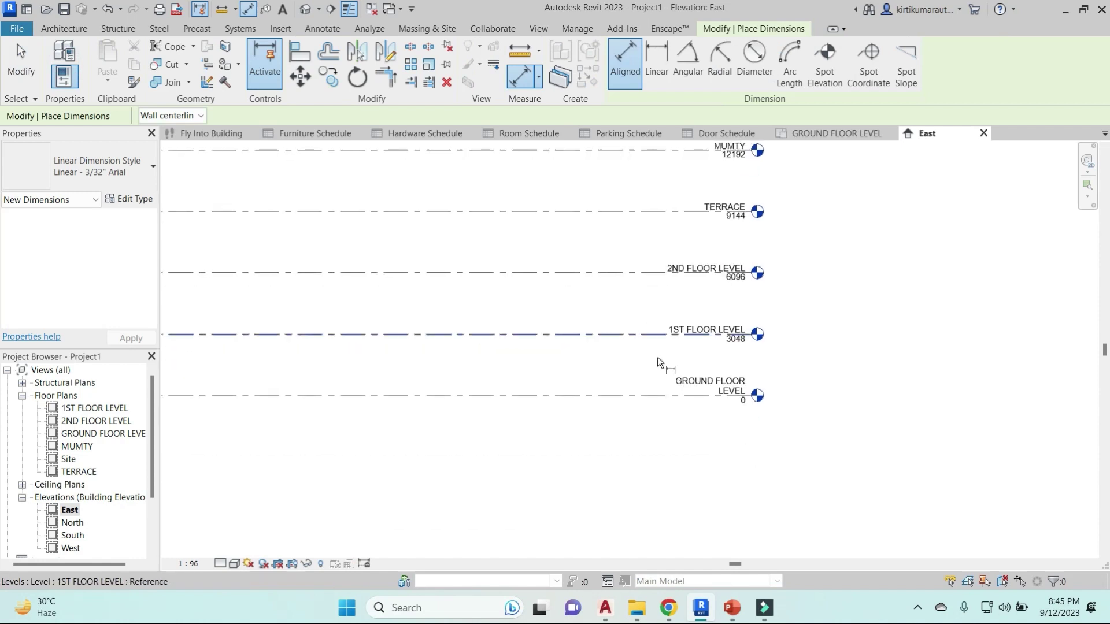
pyautogui.click(650, 397)
pyautogui.click(650, 334)
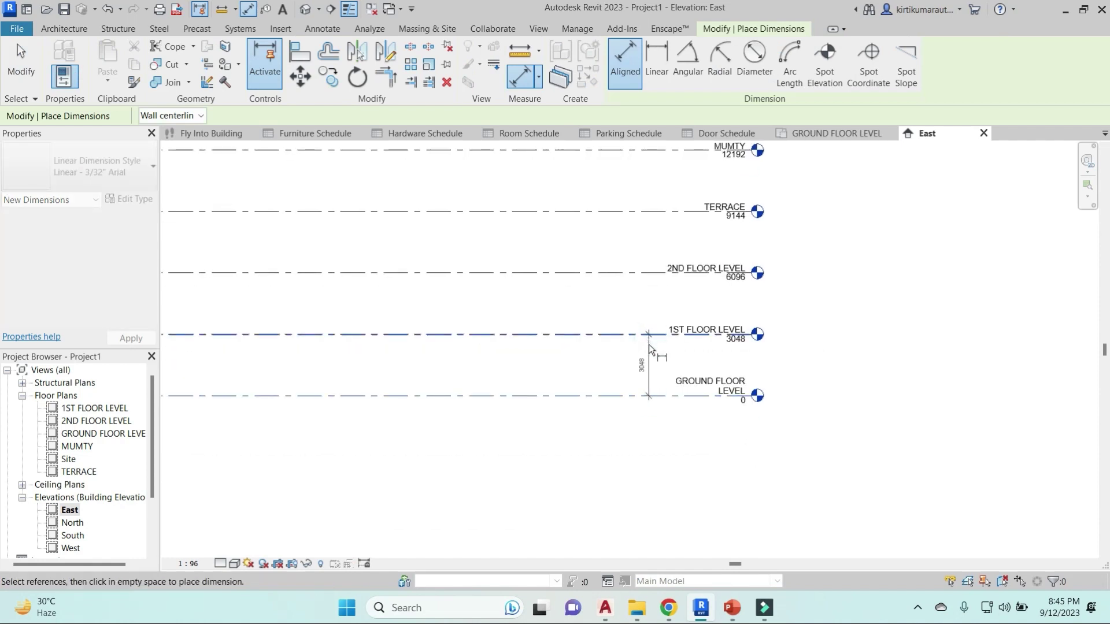
pyautogui.scroll(2, 648, 345)
pyautogui.click(657, 350)
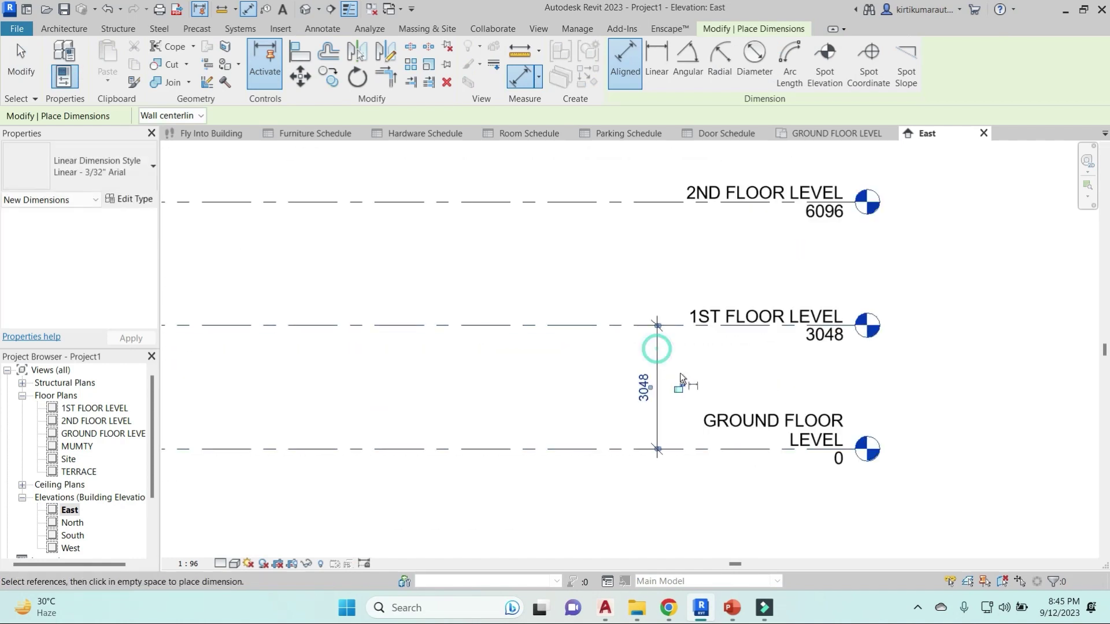
# Add a continuous aligned dimension from 1ST FLOOR LEVEL through 2ND FLOOR LEVEL and TERRACE up to MUMTY, in line with the ground-floor dimension
pyautogui.click(677, 327)
pyautogui.click(667, 202)
pyautogui.scroll(-2, 667, 202)
pyautogui.click(679, 234)
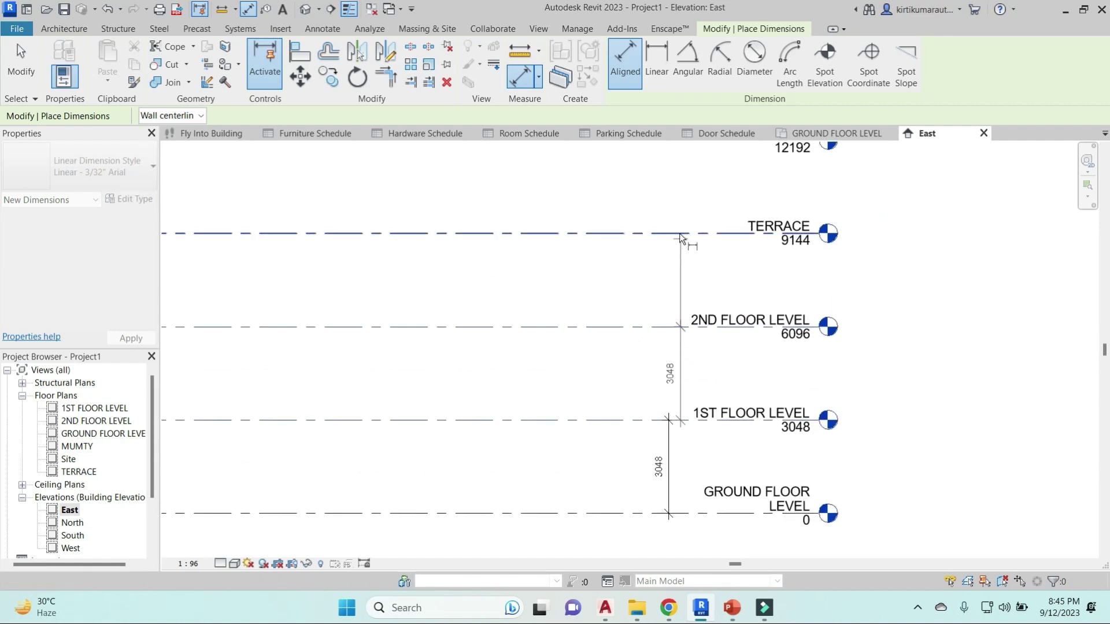
pyautogui.scroll(-1, 678, 194)
pyautogui.moveTo(672, 151); pyautogui.dragTo(672, 262, button='middle')
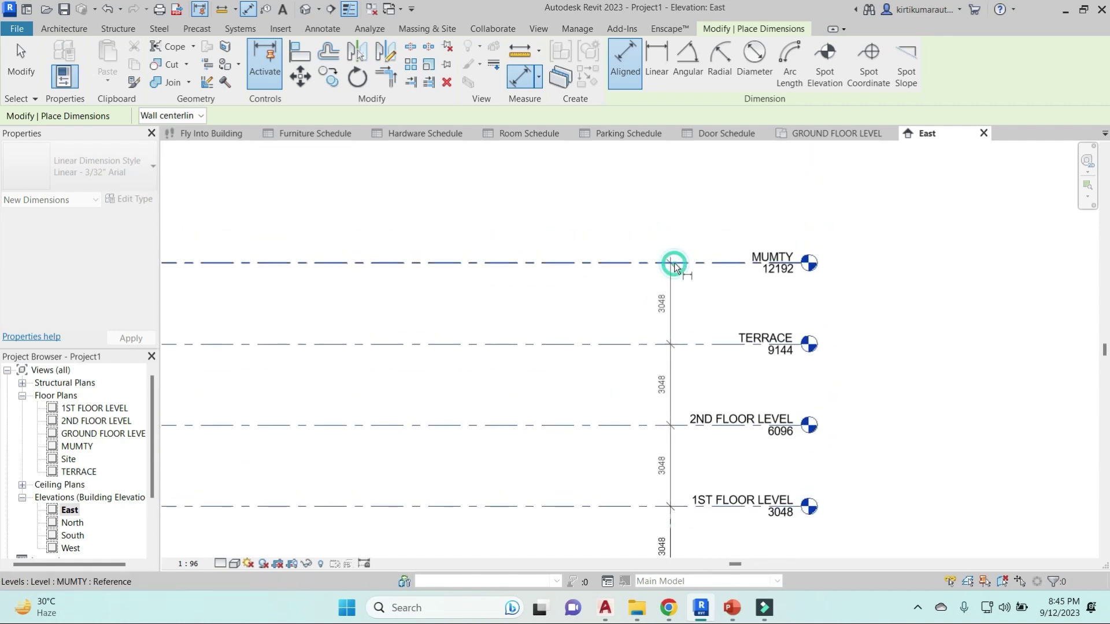
pyautogui.click(670, 263)
pyautogui.click(672, 282)
# Place an overall aligned dimension from MUMTY to GROUND FLOOR LEVEL beside the dimension chain and finish dimensioning
pyautogui.scroll(-3, 675, 319)
pyautogui.moveTo(695, 342); pyautogui.dragTo(722, 284, button='middle')
pyautogui.scroll(4, 723, 284)
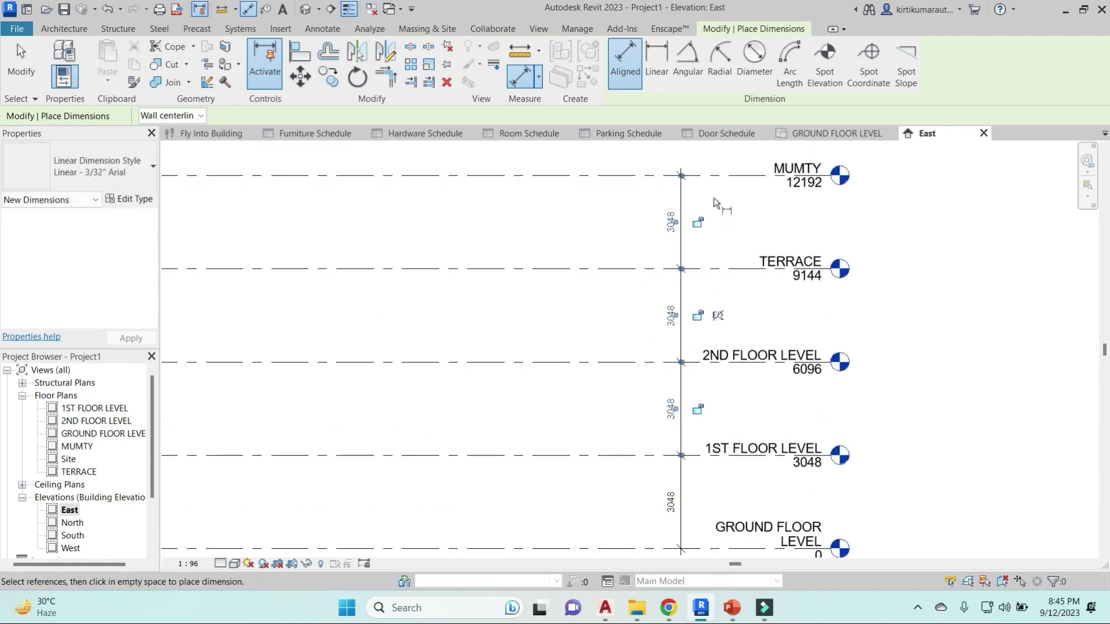
pyautogui.click(729, 178)
pyautogui.scroll(-2, 696, 241)
pyautogui.scroll(3, 687, 462)
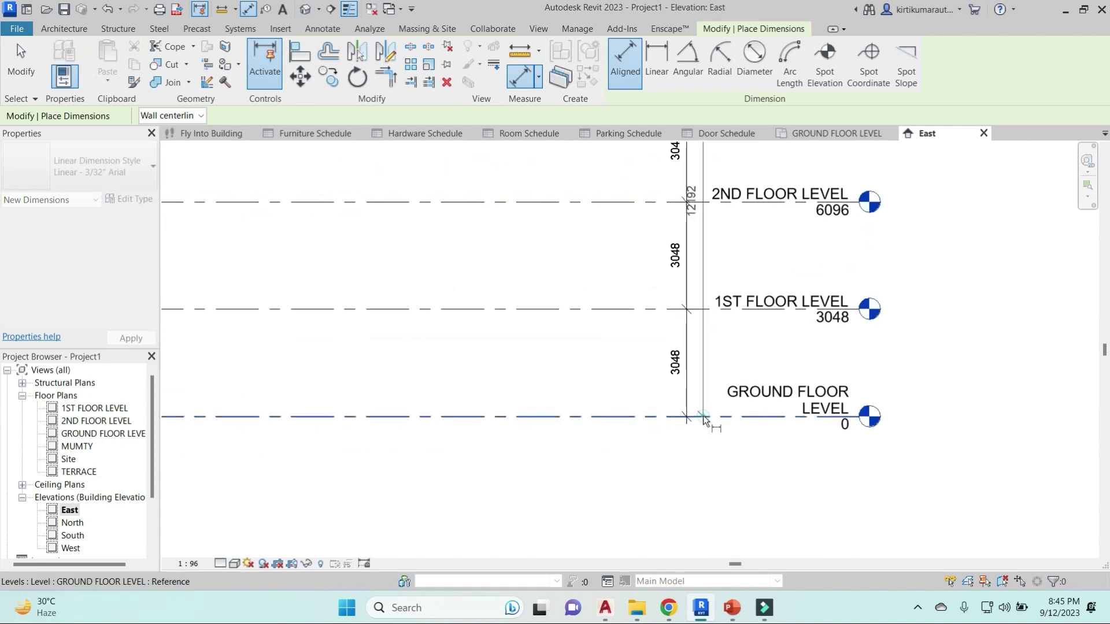
pyautogui.click(706, 416)
pyautogui.click(708, 374)
pyautogui.scroll(-3, 708, 367)
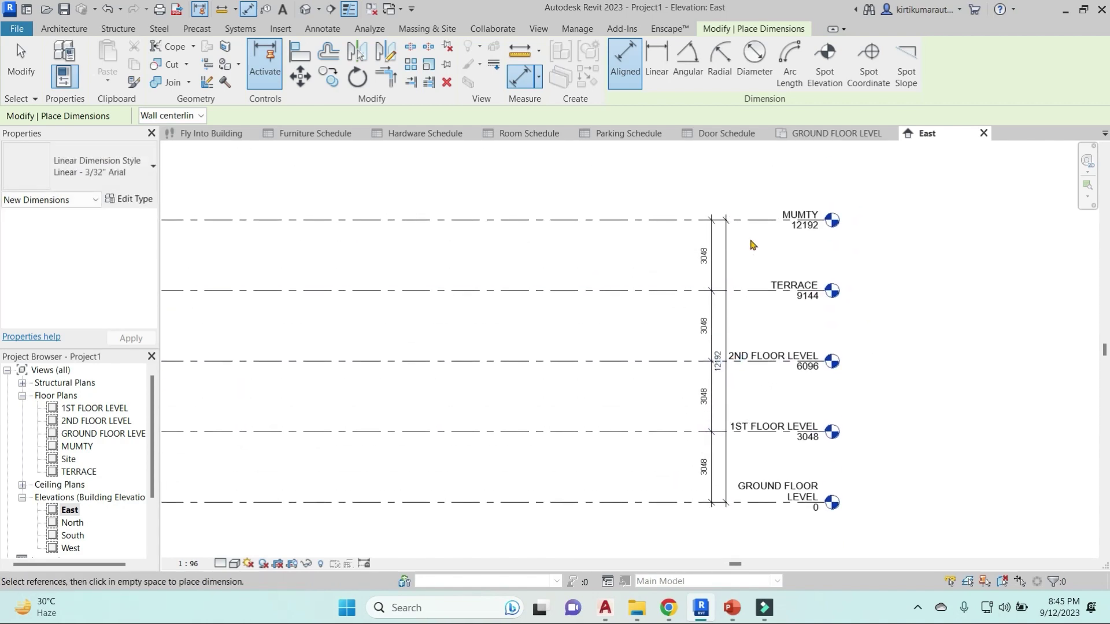
pyautogui.press('Escape')
pyautogui.press('Escape')
# Set the overall height of the MUMTY level above GROUND FLOOR LEVEL to 11500 mm
pyautogui.scroll(3, 751, 233)
pyautogui.click(776, 208)
pyautogui.click(692, 454)
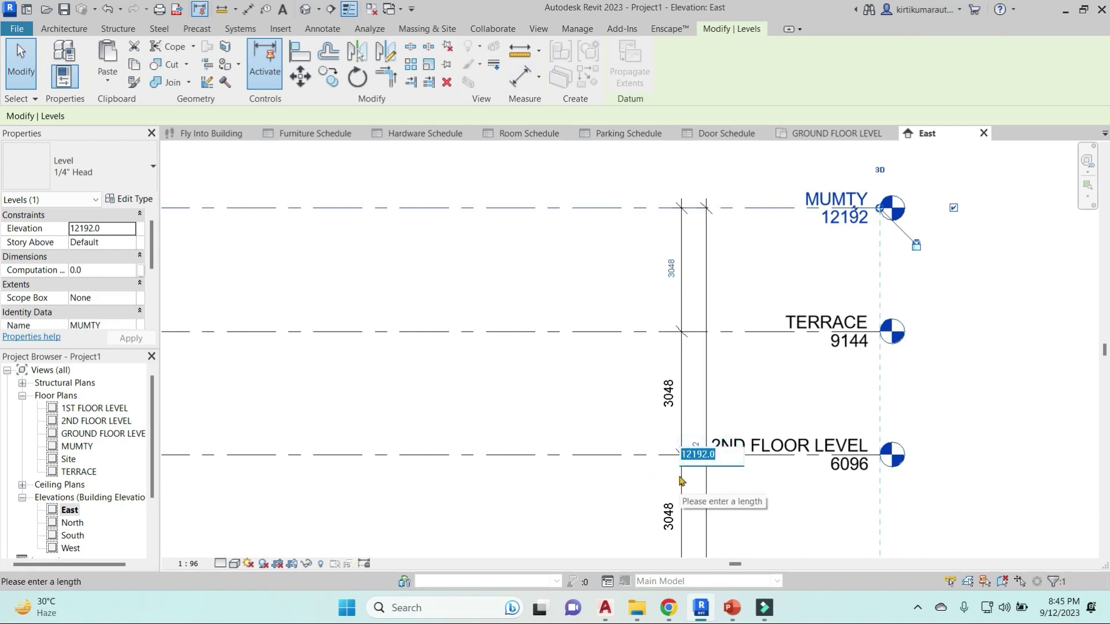
pyautogui.write('11')
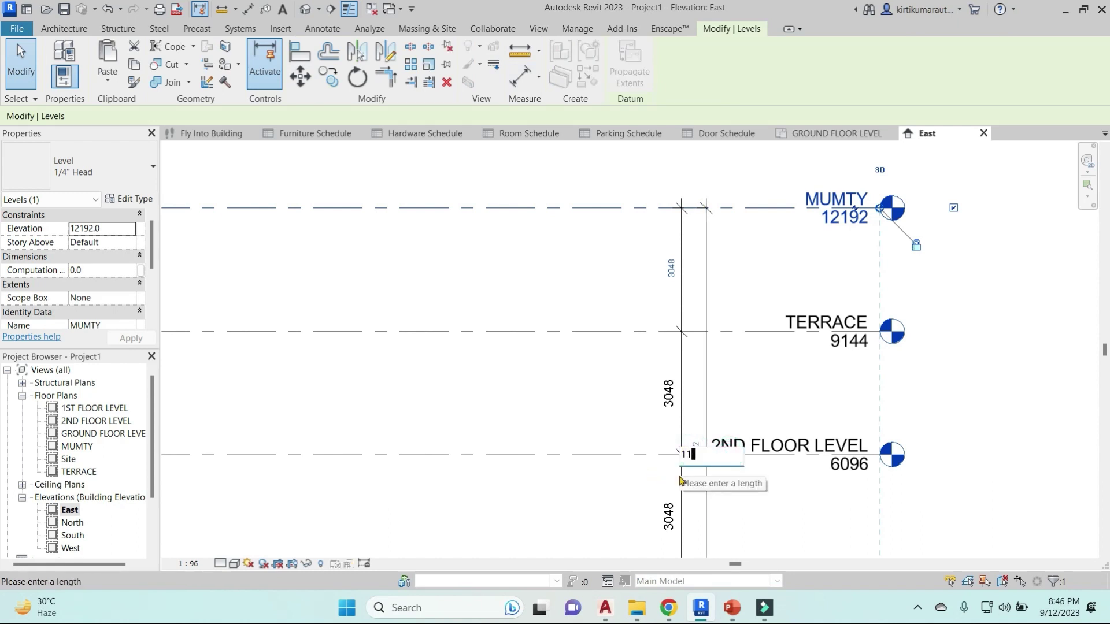
pyautogui.write('500')
pyautogui.click(793, 386)
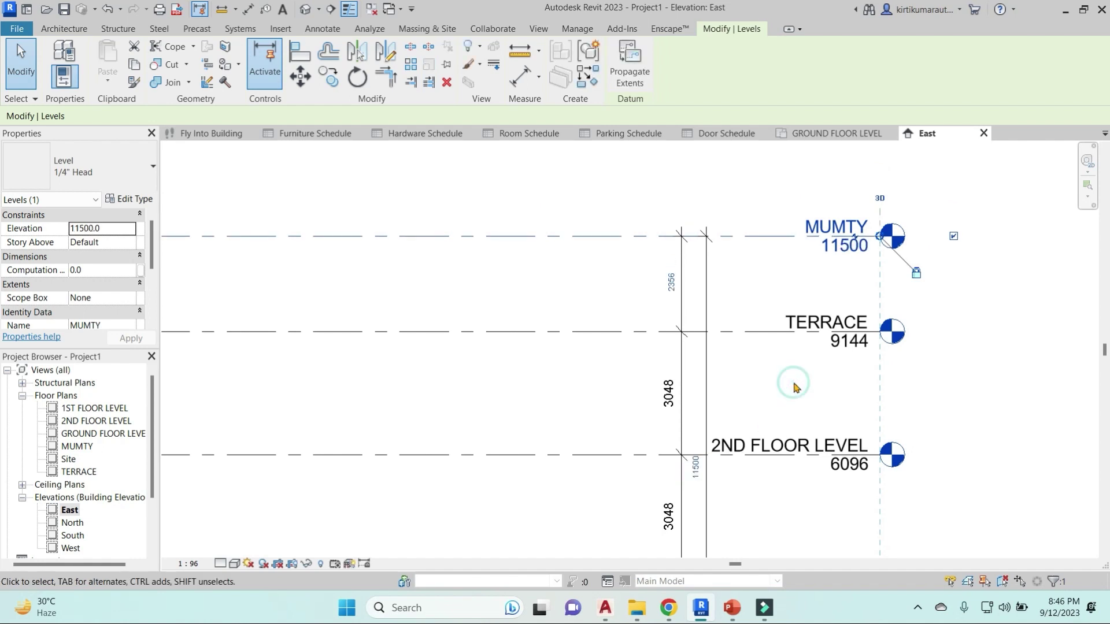
pyautogui.click(794, 386)
# Examine the dimension chain and overall height dimension across all levels in the East elevation
pyautogui.scroll(-1, 751, 469)
pyautogui.moveTo(750, 471); pyautogui.dragTo(757, 383, button='middle')
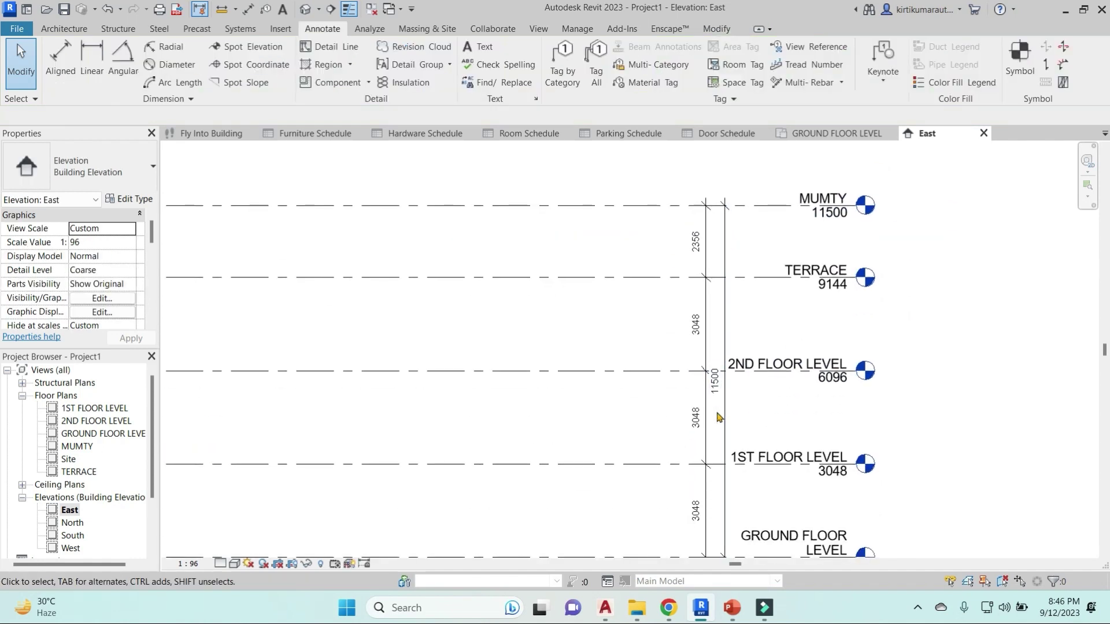
pyautogui.scroll(2, 702, 248)
pyautogui.click(717, 219)
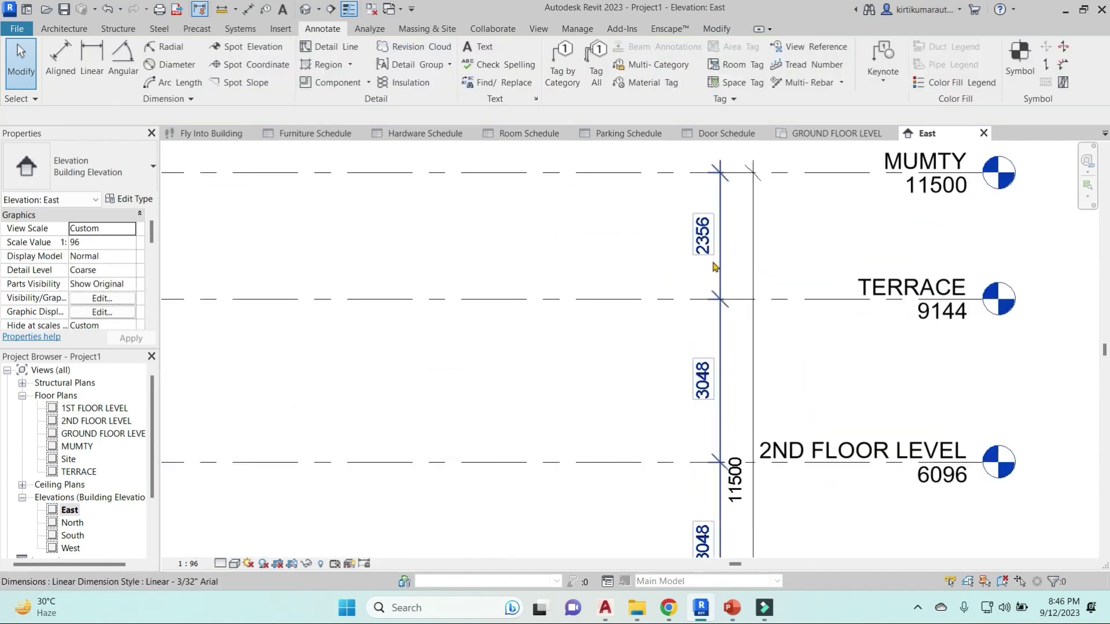
pyautogui.scroll(-2, 718, 263)
pyautogui.scroll(-2, 718, 266)
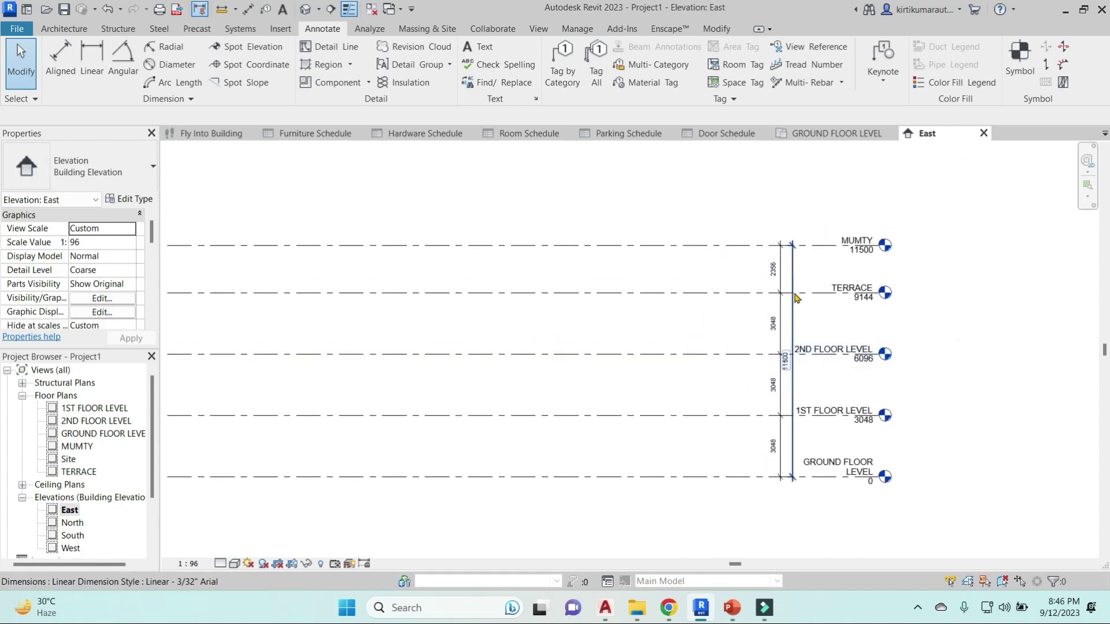
pyautogui.click(841, 468)
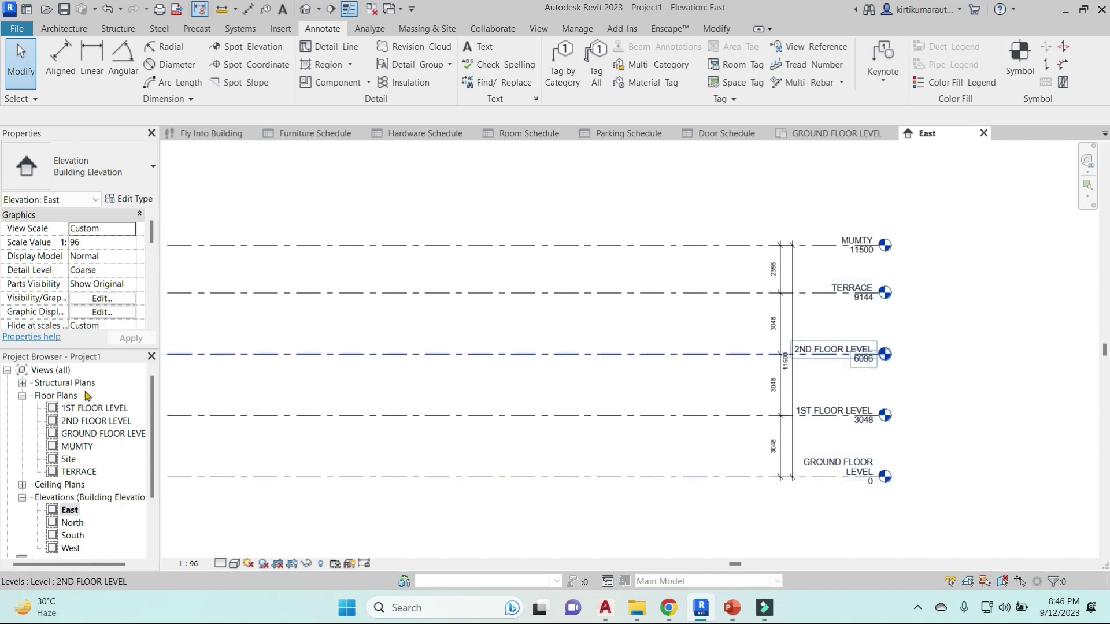
pyautogui.scroll(-1, 624, 296)
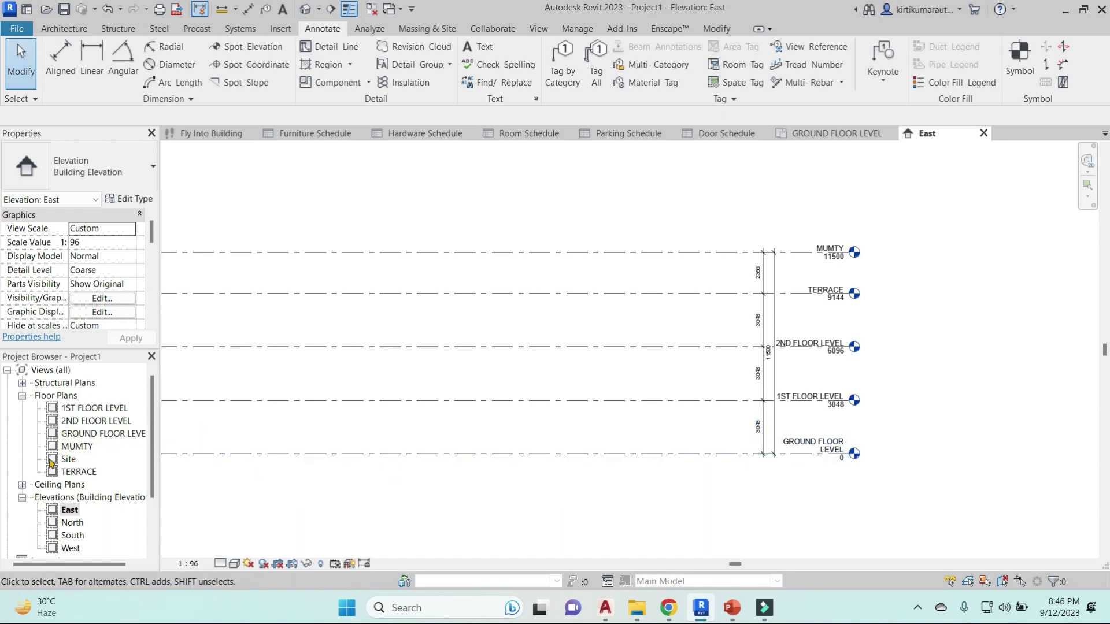
# Open the GROUND FLOOR LEVEL floor plan with all four elevation markers in view
pyautogui.doubleClick(99, 434)
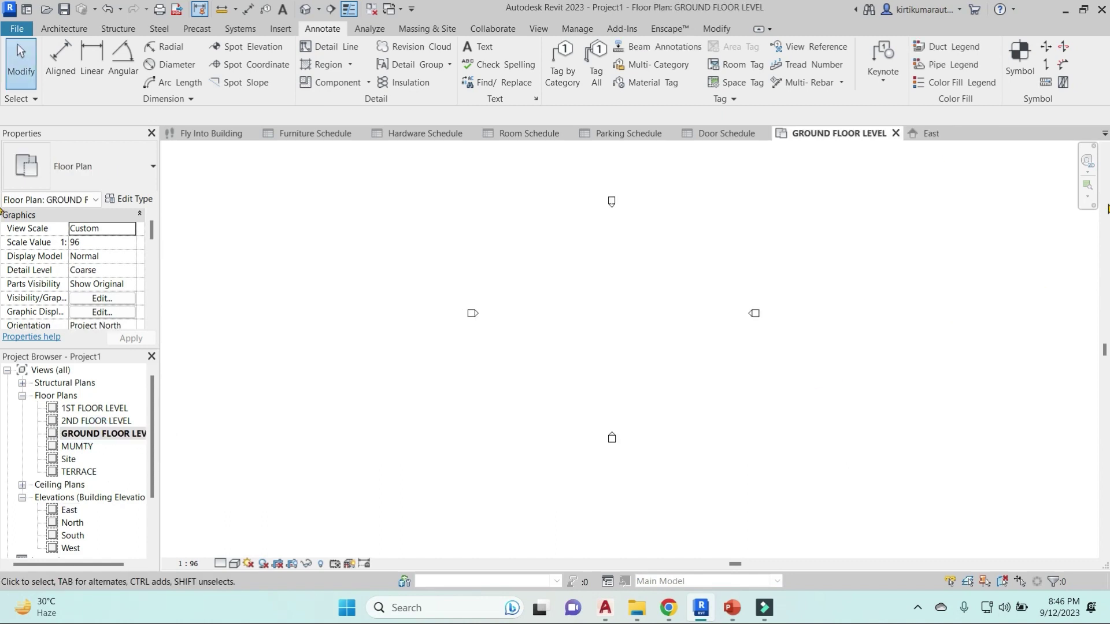
pyautogui.scroll(3, 634, 297)
pyautogui.scroll(-2, 633, 301)
pyautogui.moveTo(633, 301); pyautogui.dragTo(648, 320, button='middle')
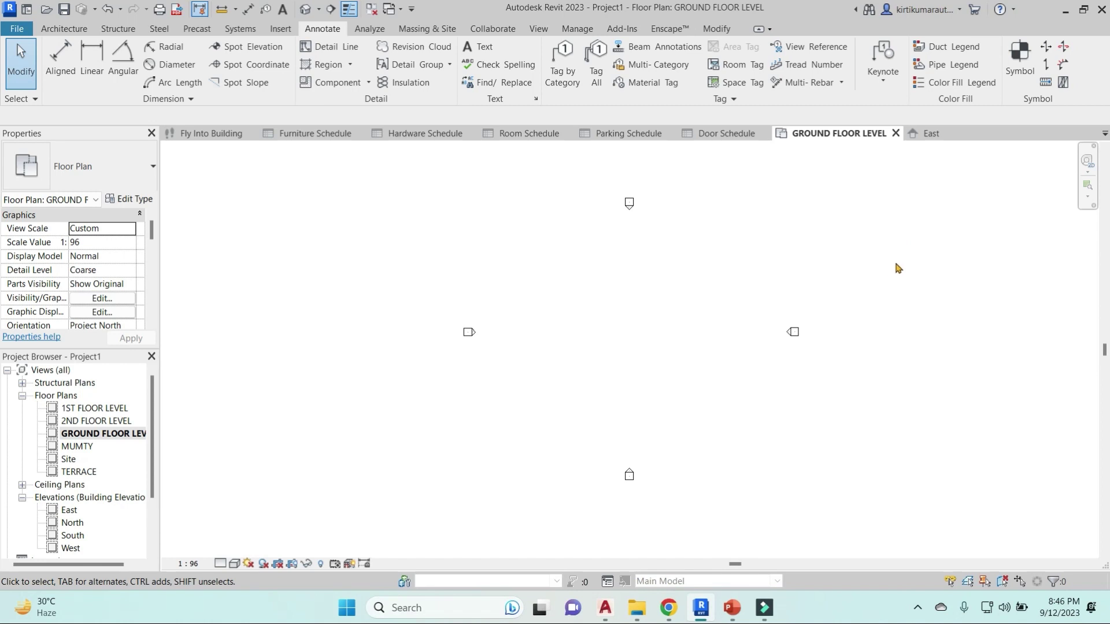
# Start an architectural wall and duplicate the Generic - 8" basic wall type as 9" BRICK WALL
pyautogui.click(64, 29)
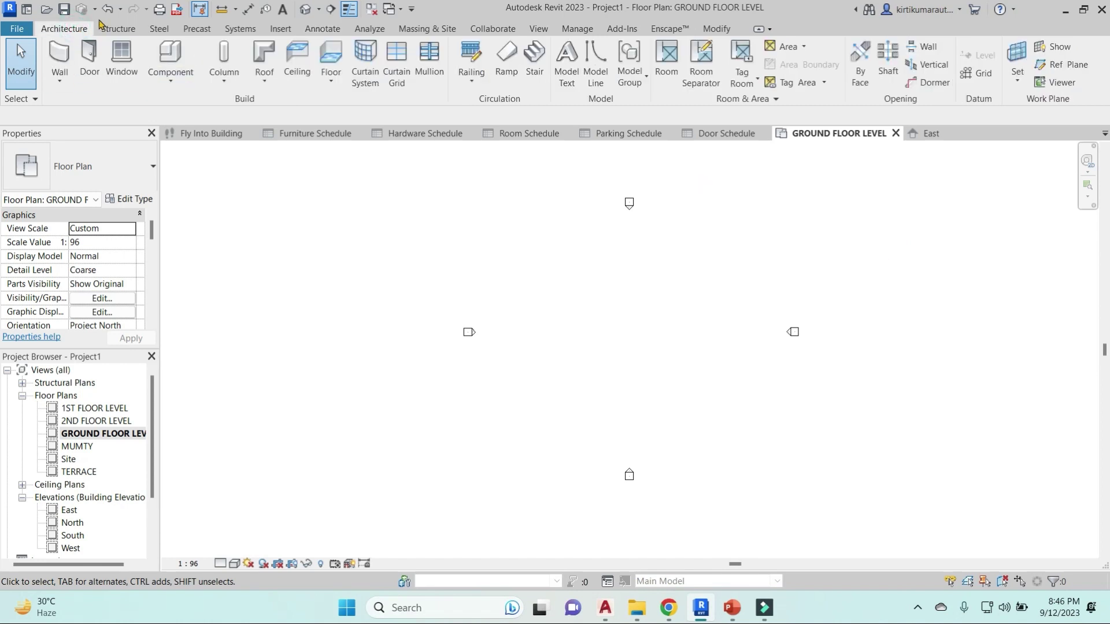
pyautogui.click(63, 52)
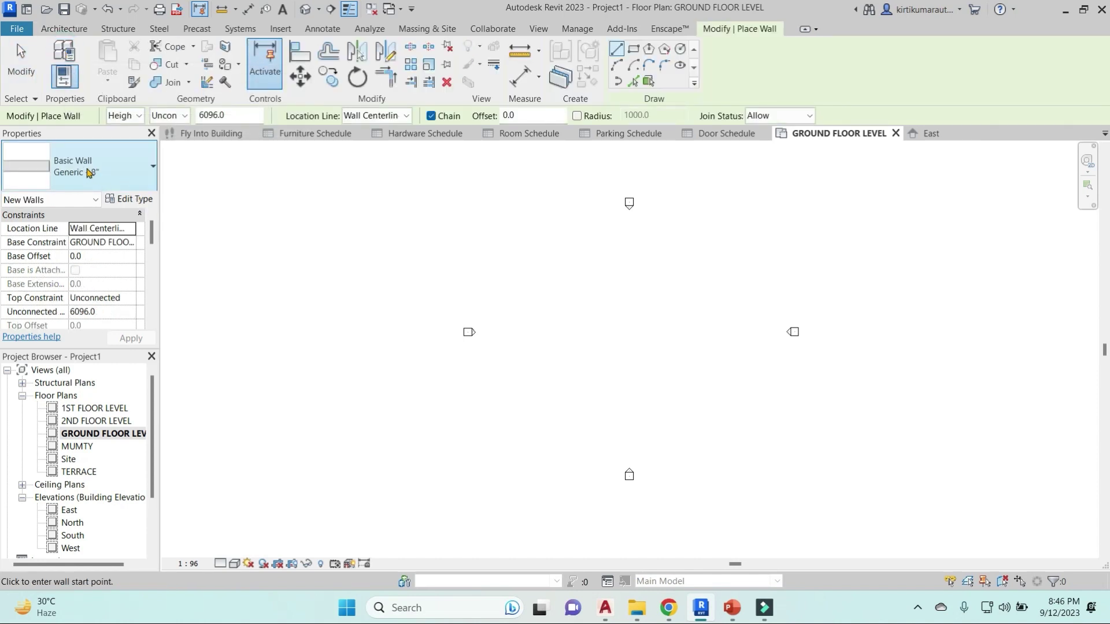
pyautogui.click(138, 199)
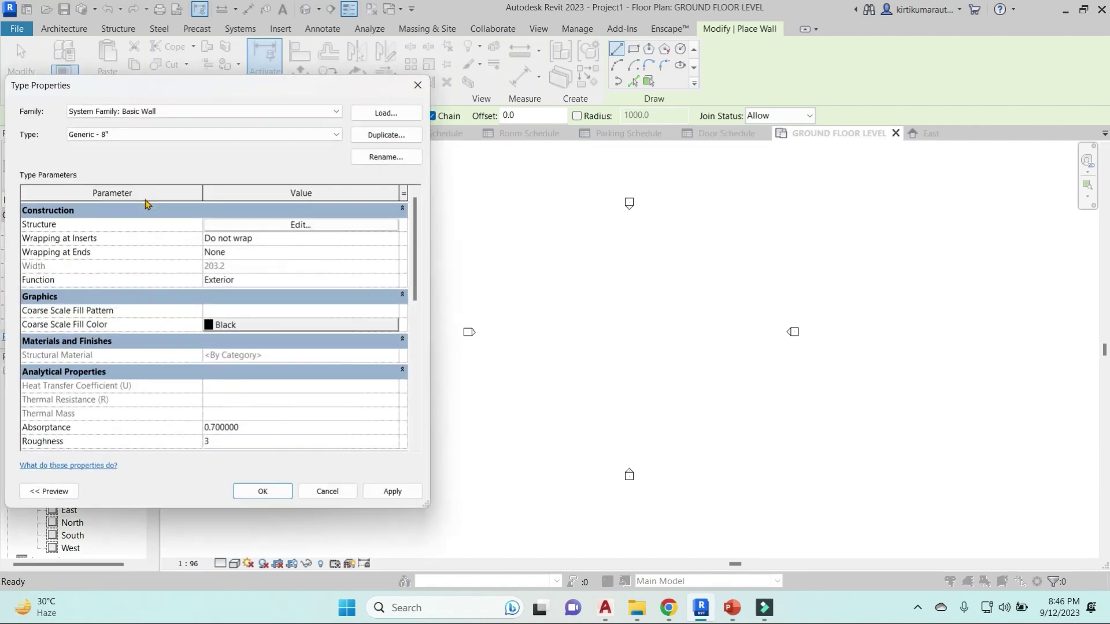
pyautogui.click(385, 135)
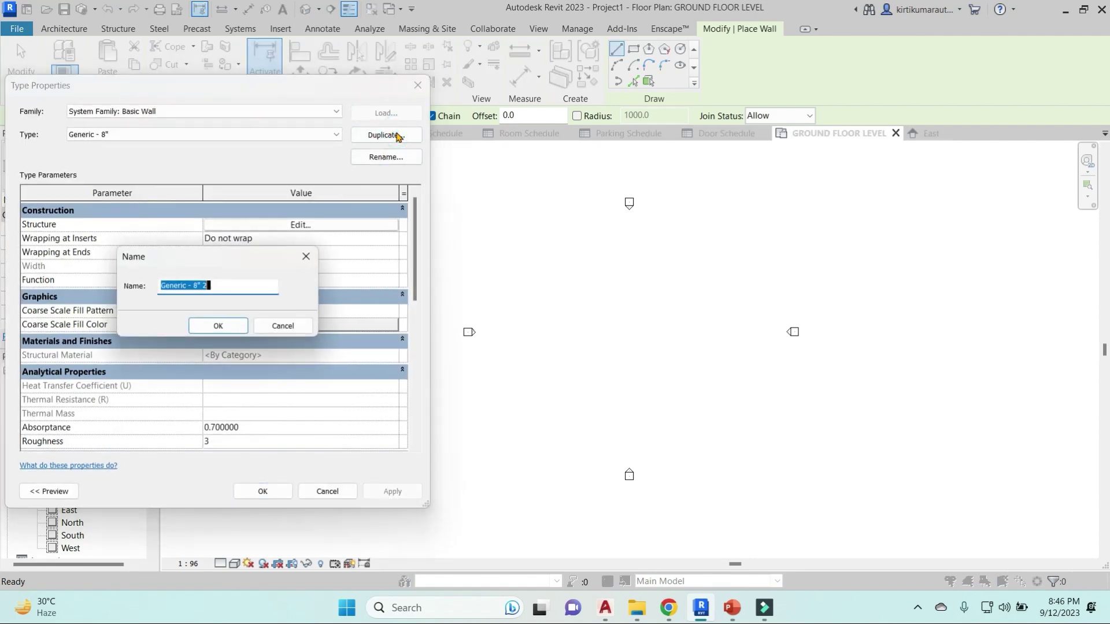
pyautogui.write('9" W')
pyautogui.press('BackSpace')
pyautogui.write('BR')
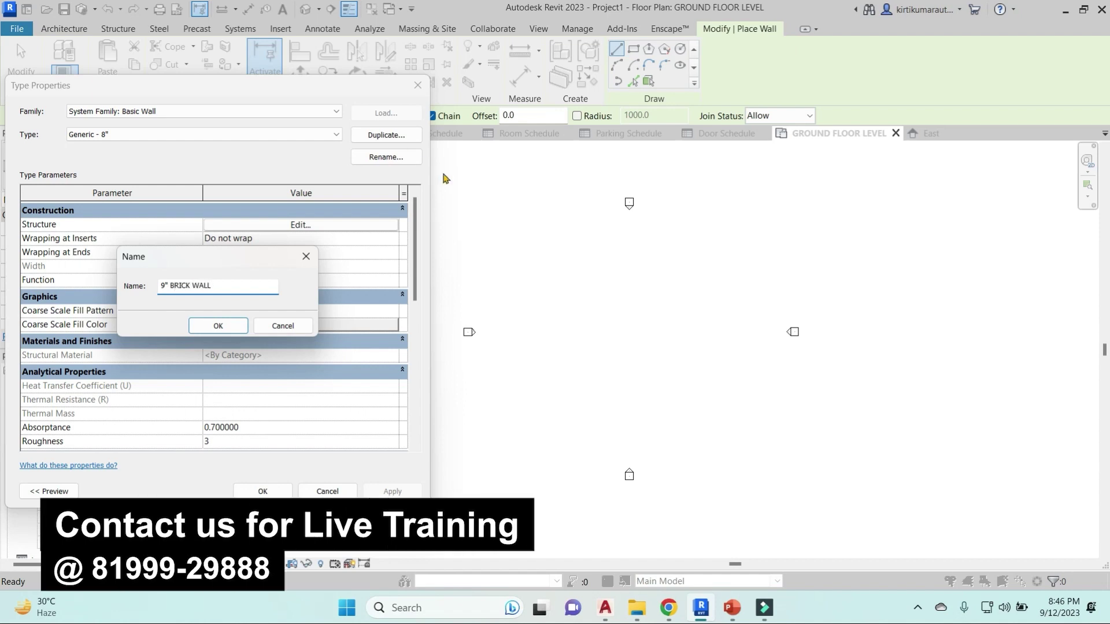
pyautogui.write('ICK WALL')
pyautogui.click(220, 325)
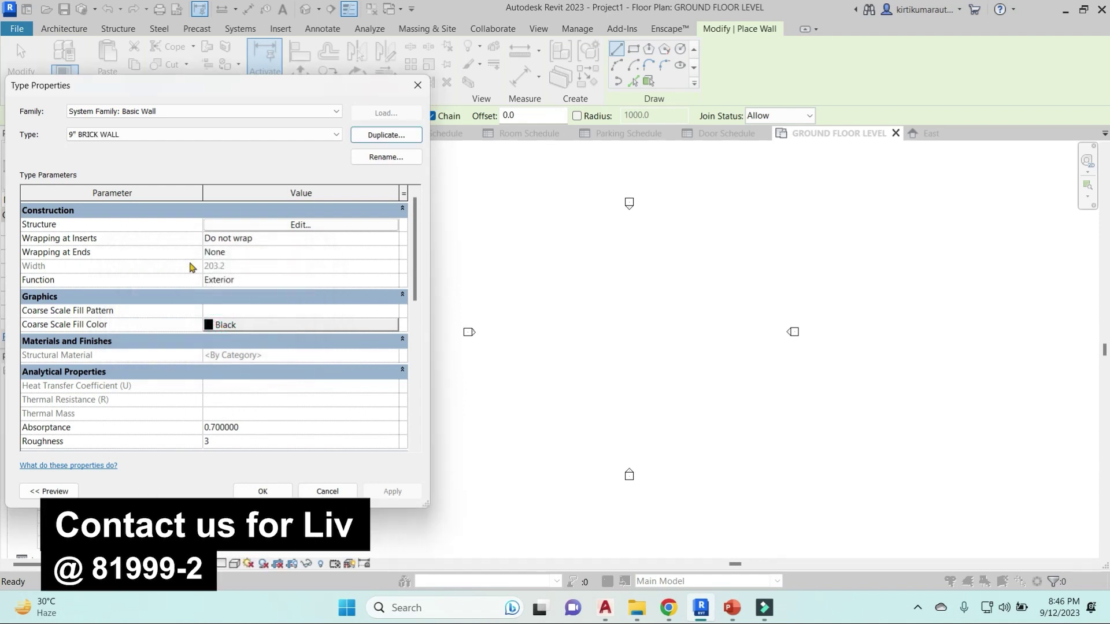
# Set the thickness of the structure layer in the 9" BRICK WALL type to 9"
pyautogui.click(291, 227)
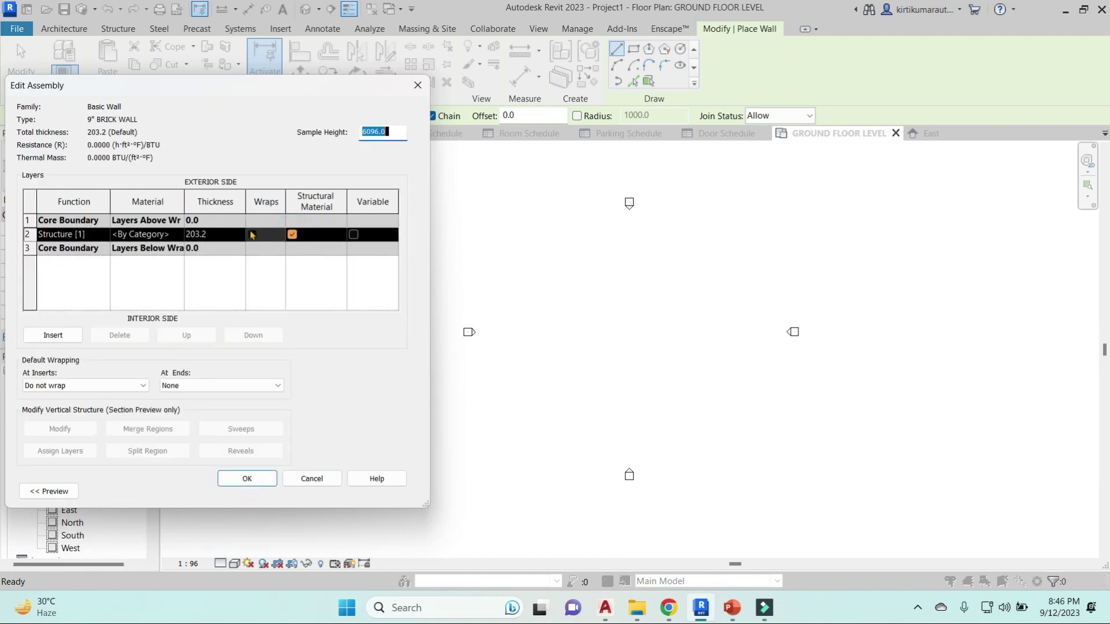
pyautogui.click(218, 236)
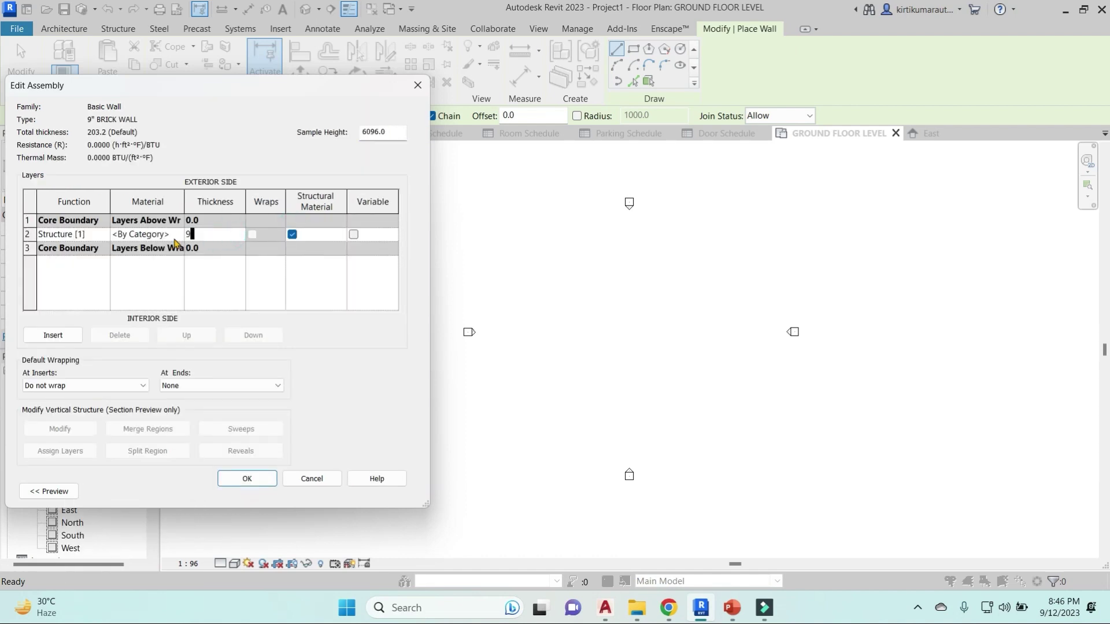
pyautogui.write('9"')
pyautogui.press('Tab')
pyautogui.click(219, 237)
# Assign Brick, Common to the structure layer with a Diagonal up-small foreground cut pattern, and accept the wall type
pyautogui.click(178, 236)
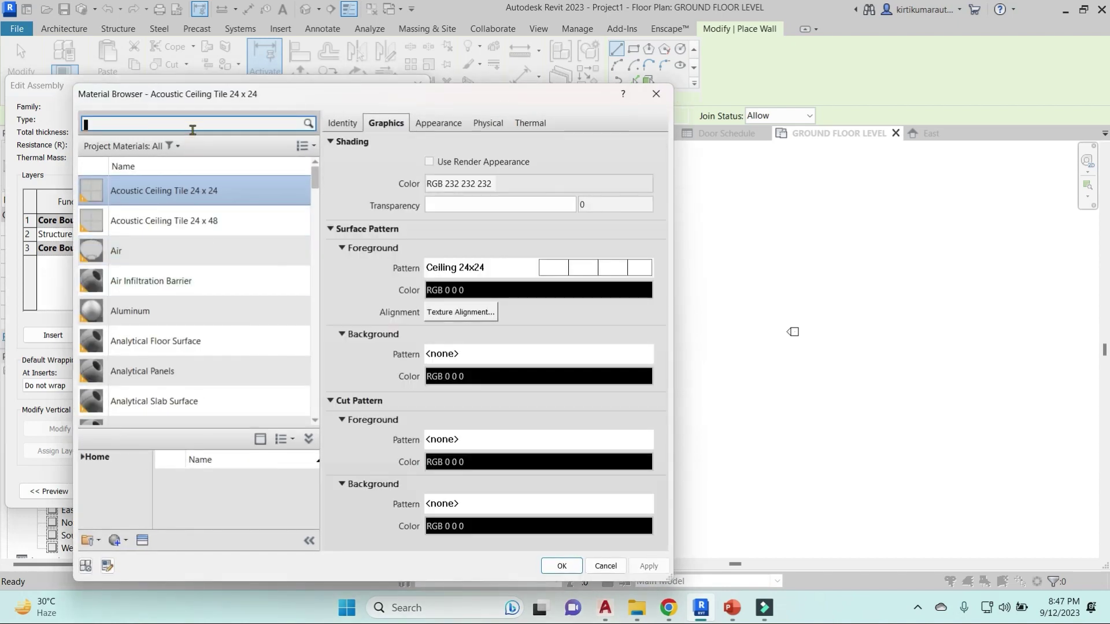
pyautogui.click(195, 124)
pyautogui.click(198, 222)
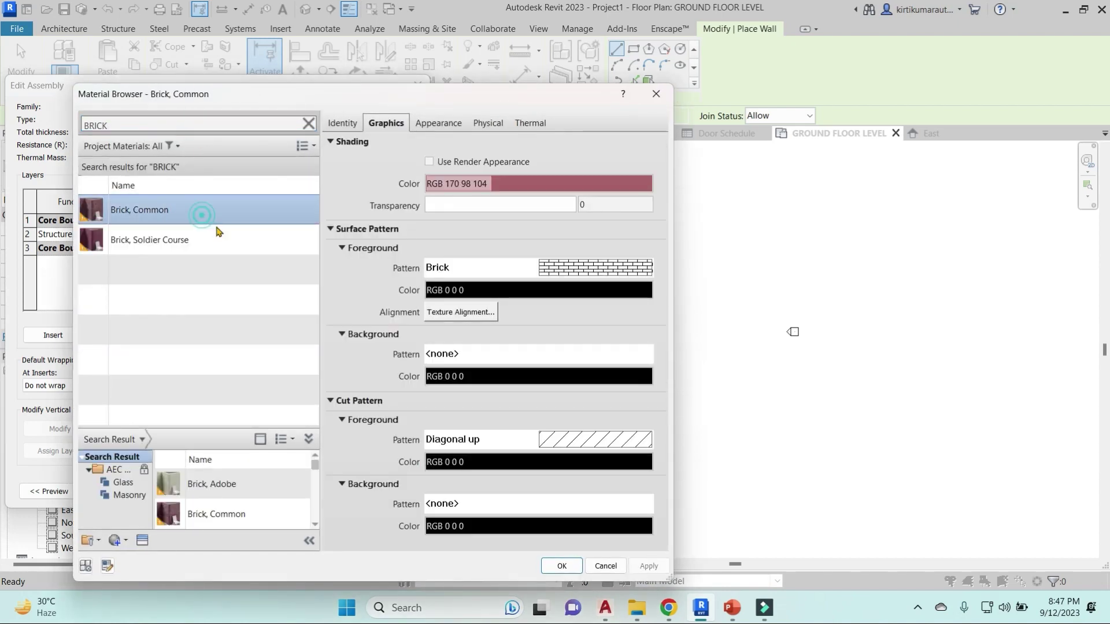
pyautogui.click(588, 442)
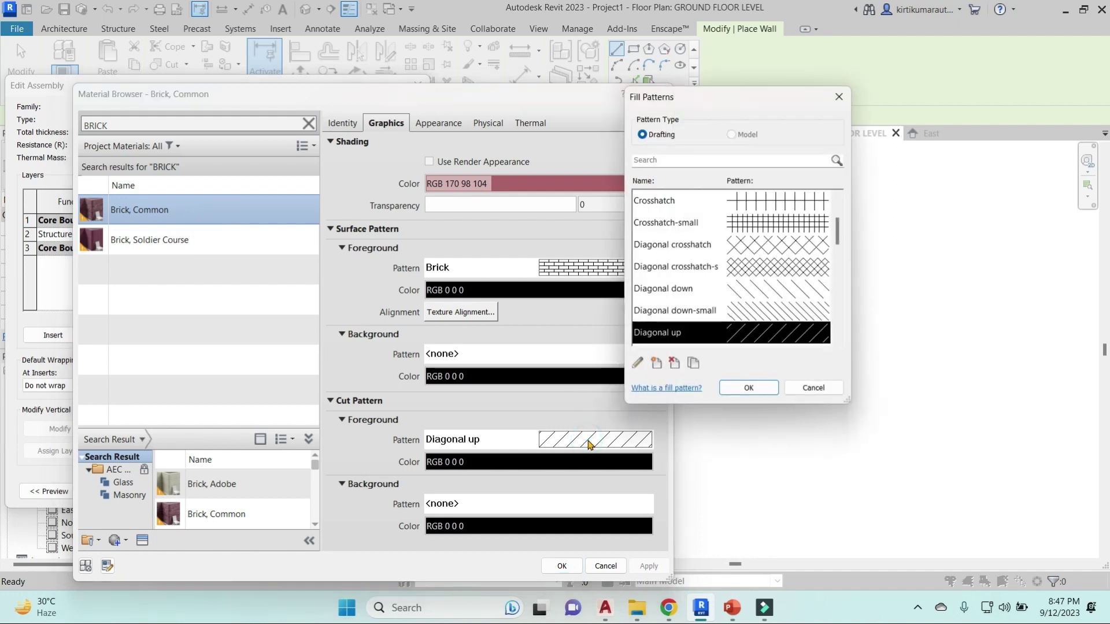
pyautogui.scroll(-1, 776, 338)
pyautogui.click(772, 292)
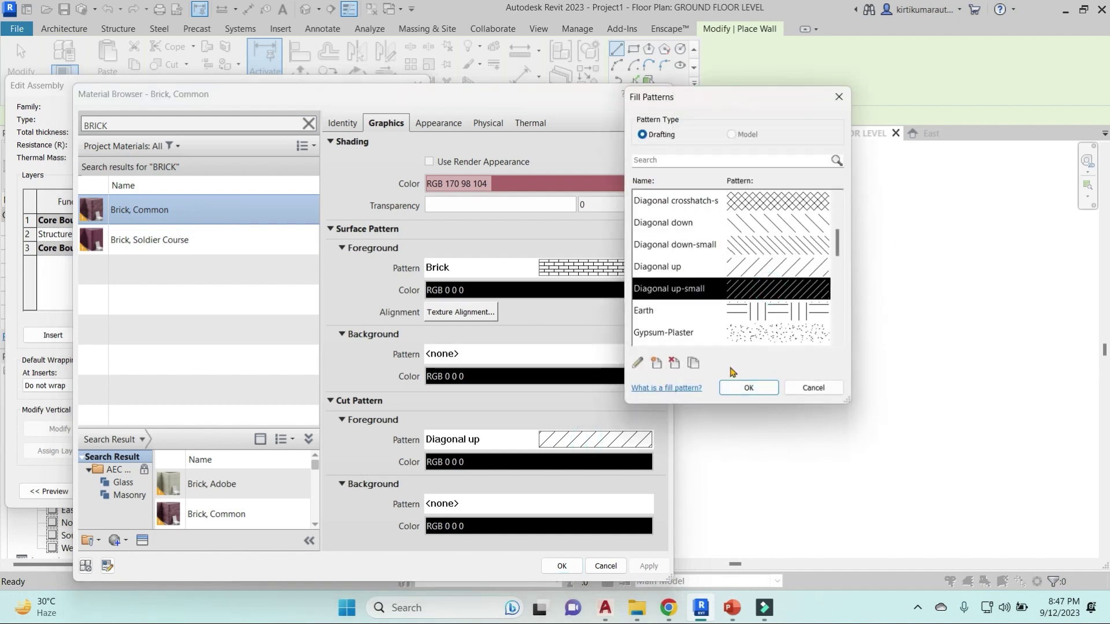
pyautogui.click(733, 387)
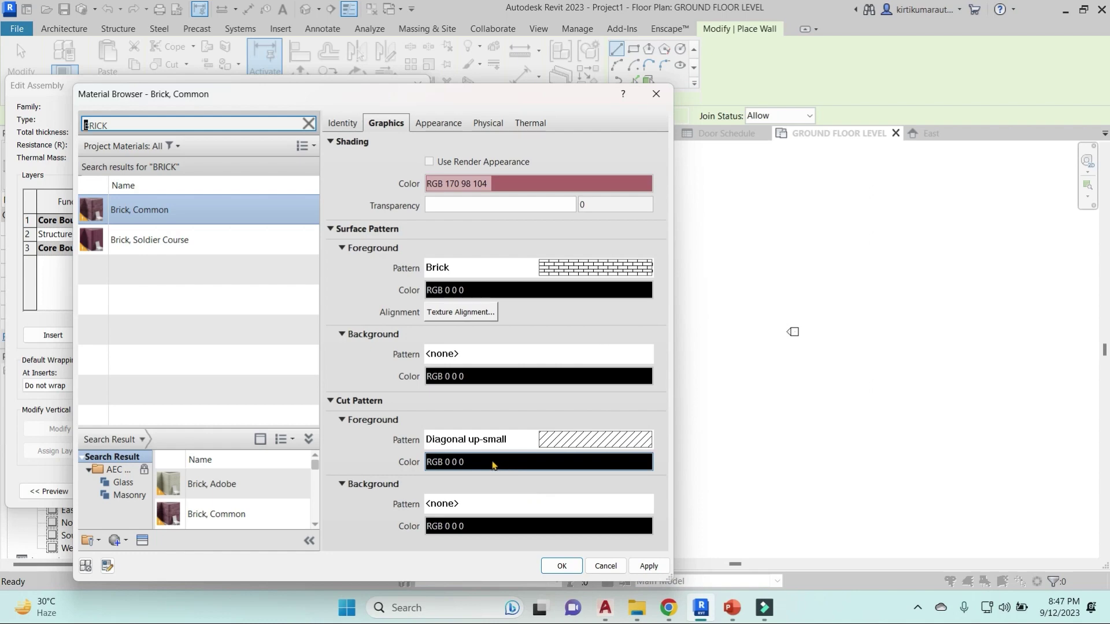
pyautogui.click(562, 566)
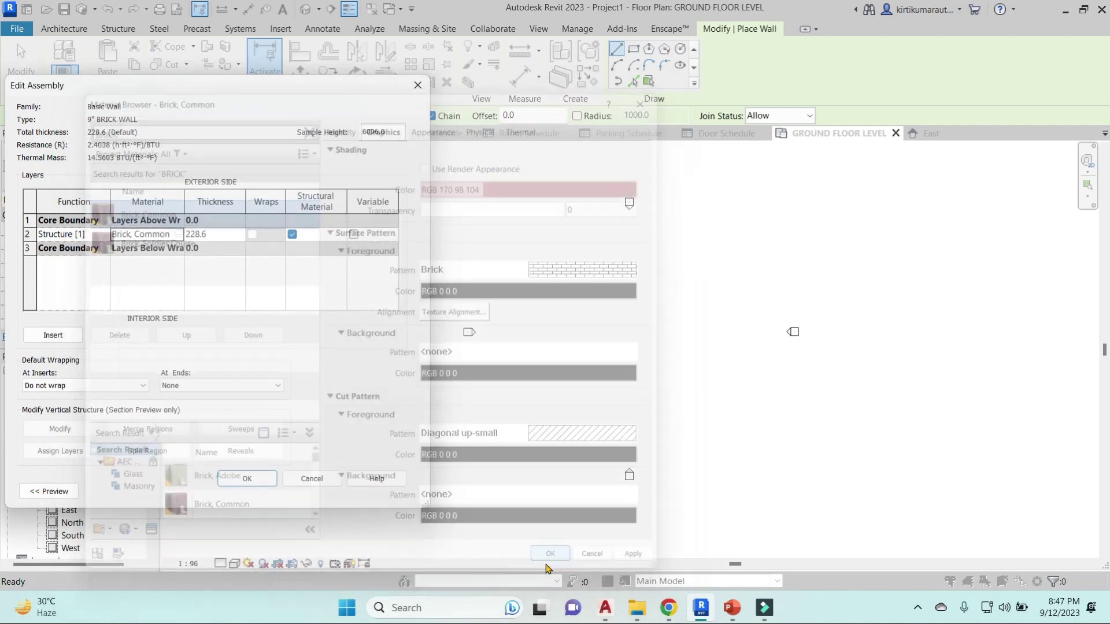
pyautogui.click(247, 479)
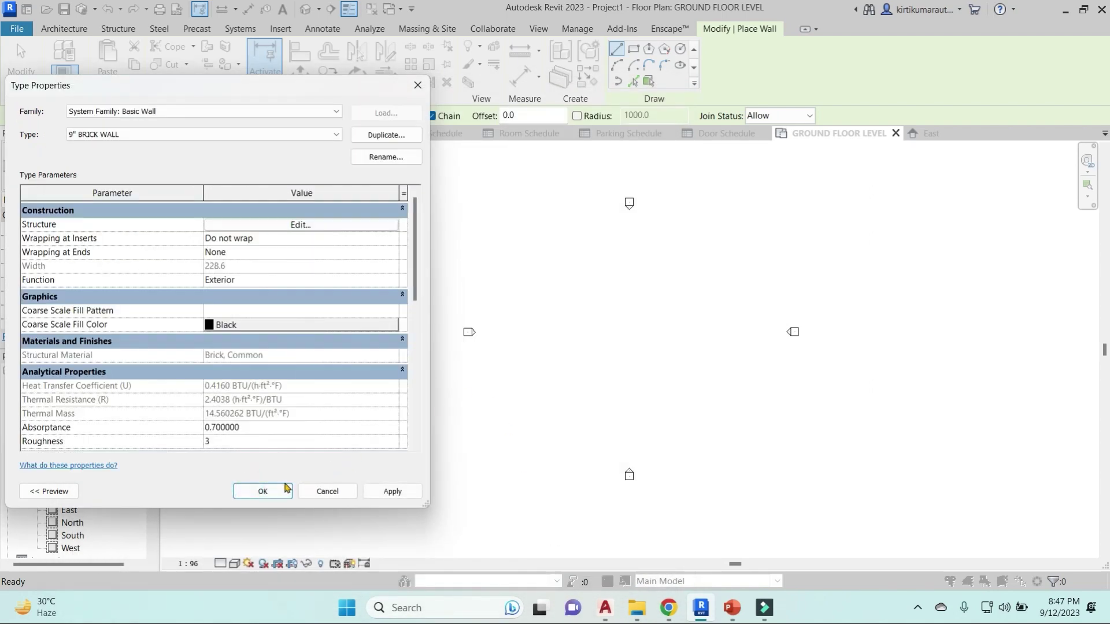
pyautogui.click(263, 492)
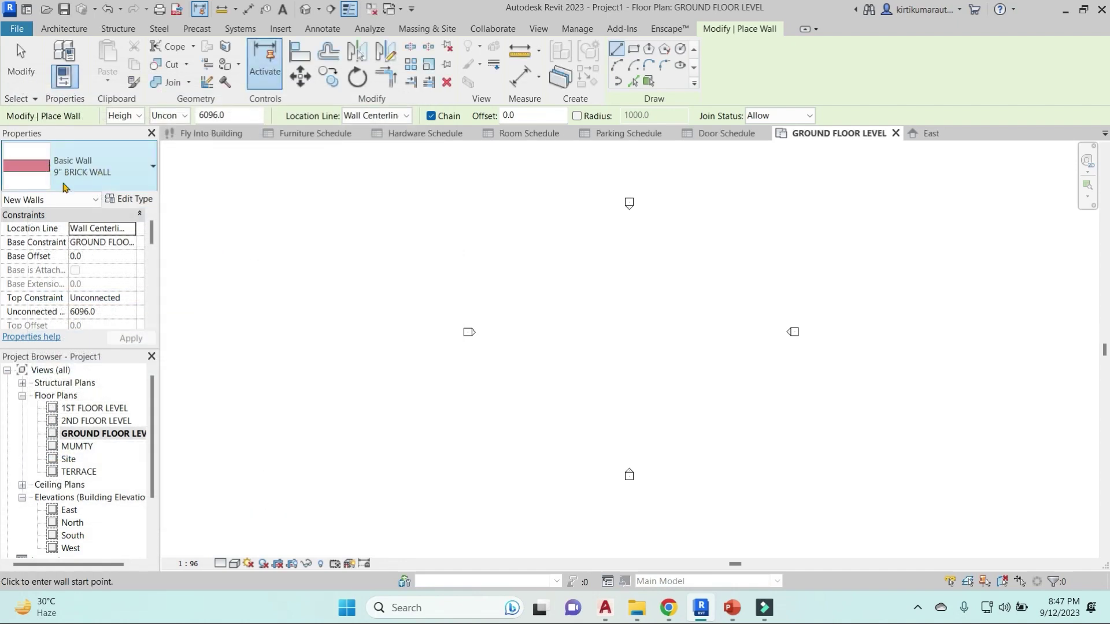
# Draw a closed six-sided 9" BRICK WALL outline, 13000 mm wide with a 12000 mm east wall and a 5000 mm inset at the southeast corner
pyautogui.click(74, 165)
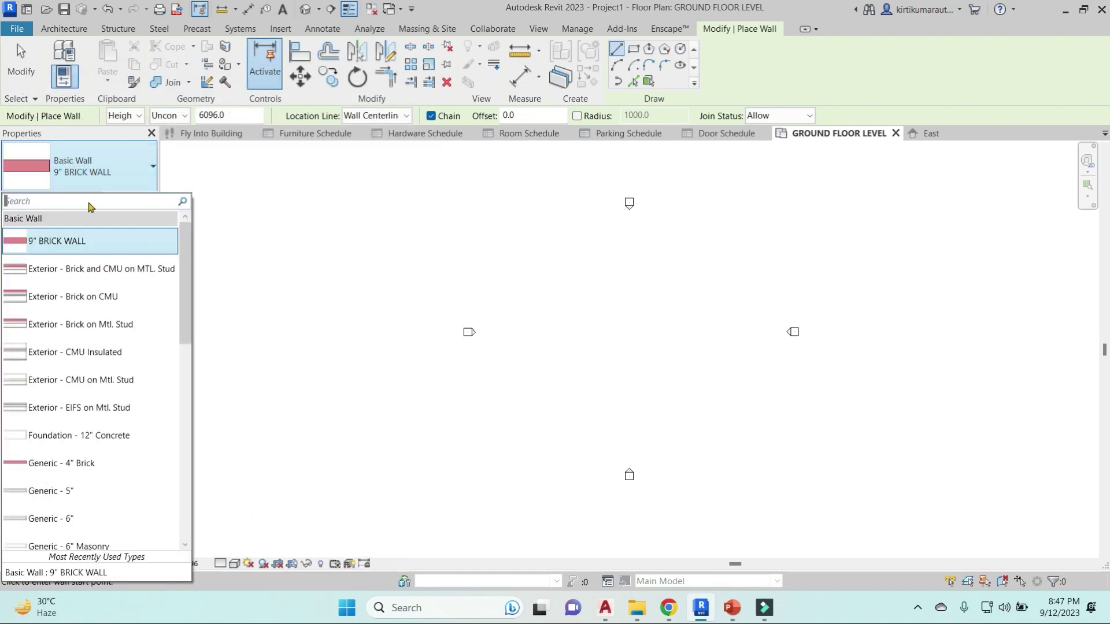
pyautogui.click(63, 241)
pyautogui.scroll(2, 576, 258)
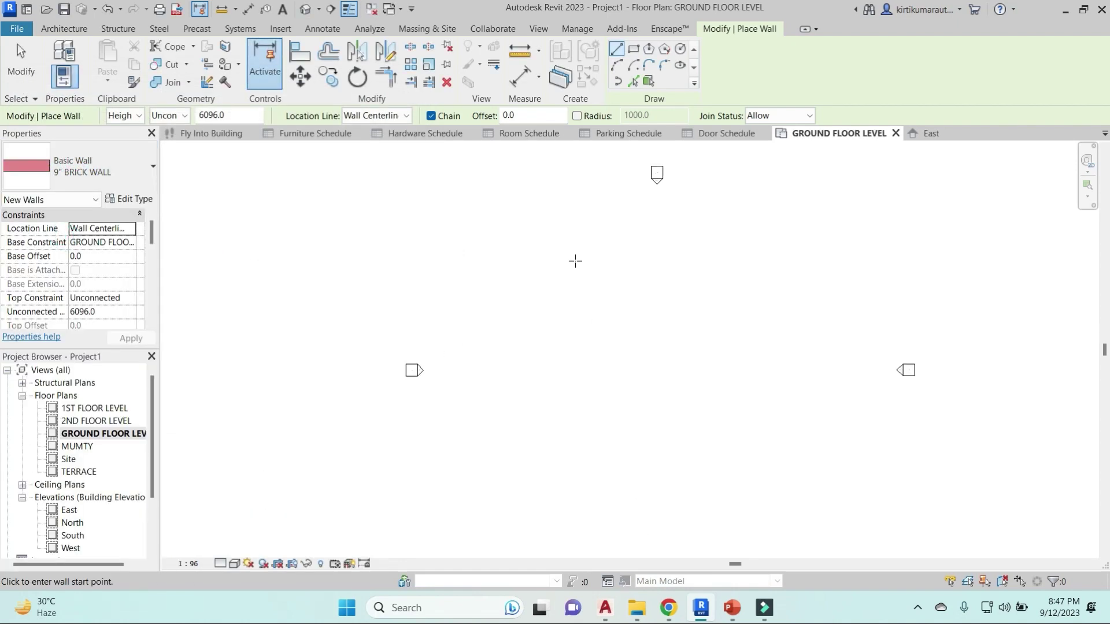
pyautogui.click(547, 261)
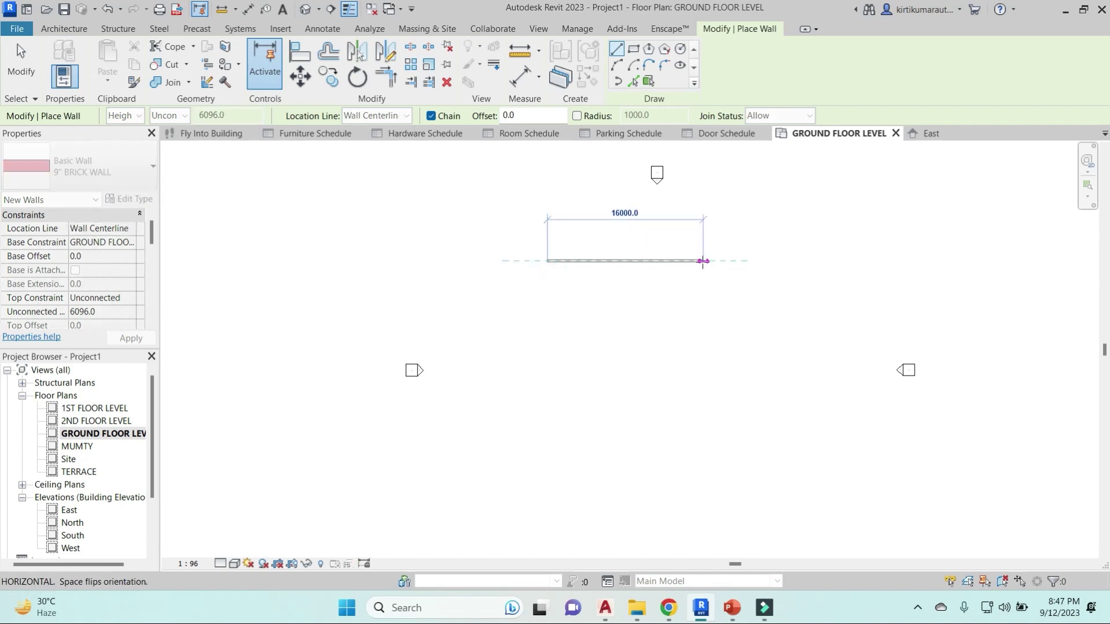
pyautogui.click(674, 261)
pyautogui.click(674, 377)
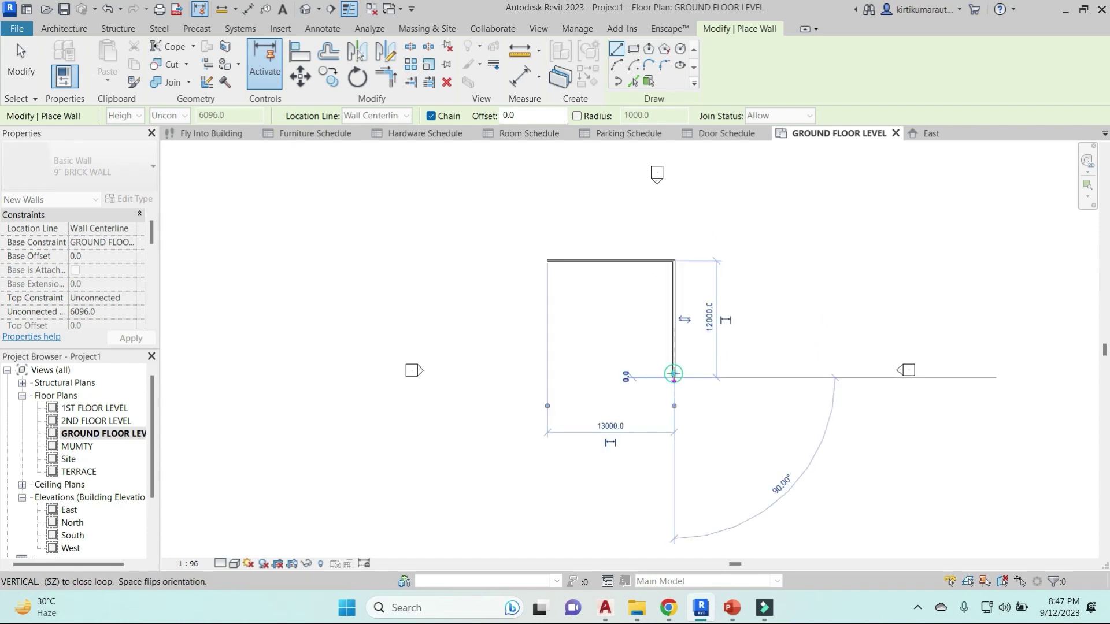
pyautogui.click(625, 377)
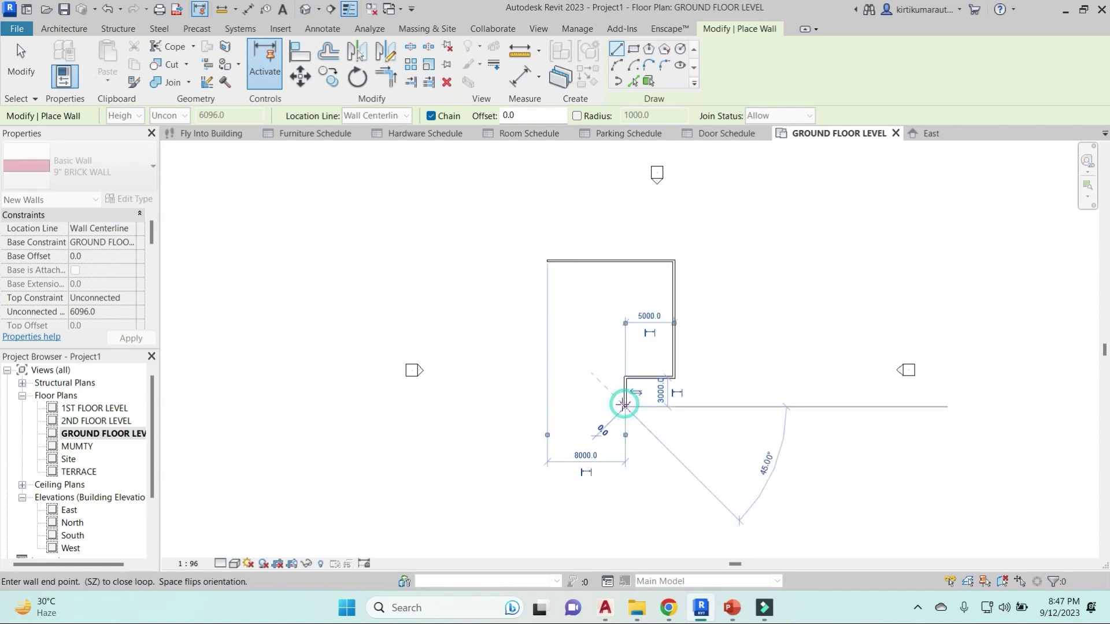
pyautogui.click(625, 416)
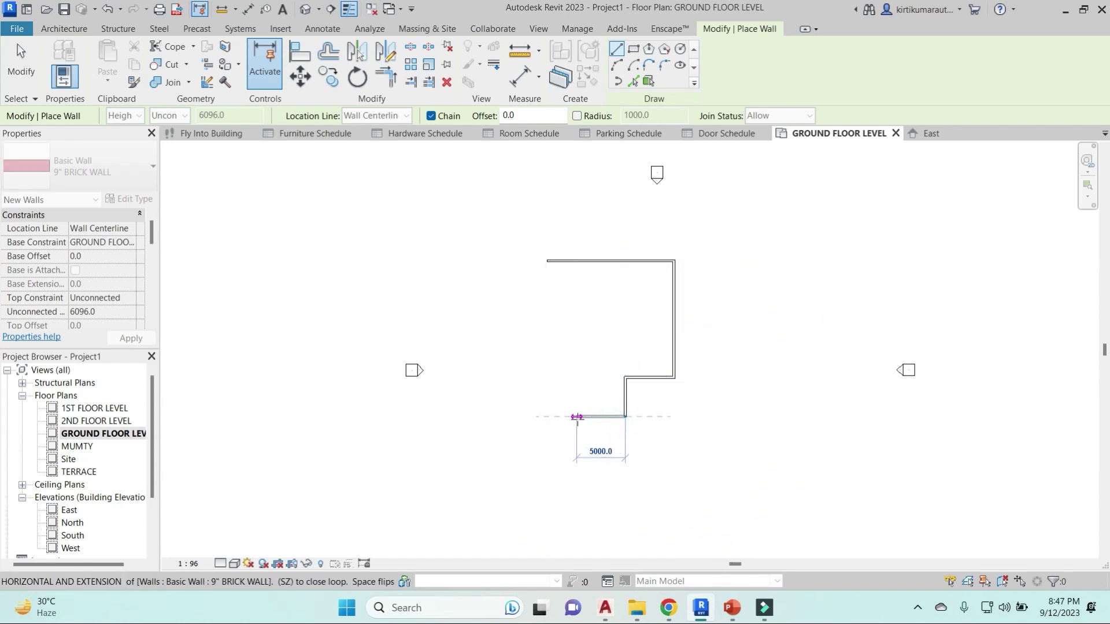
pyautogui.click(547, 416)
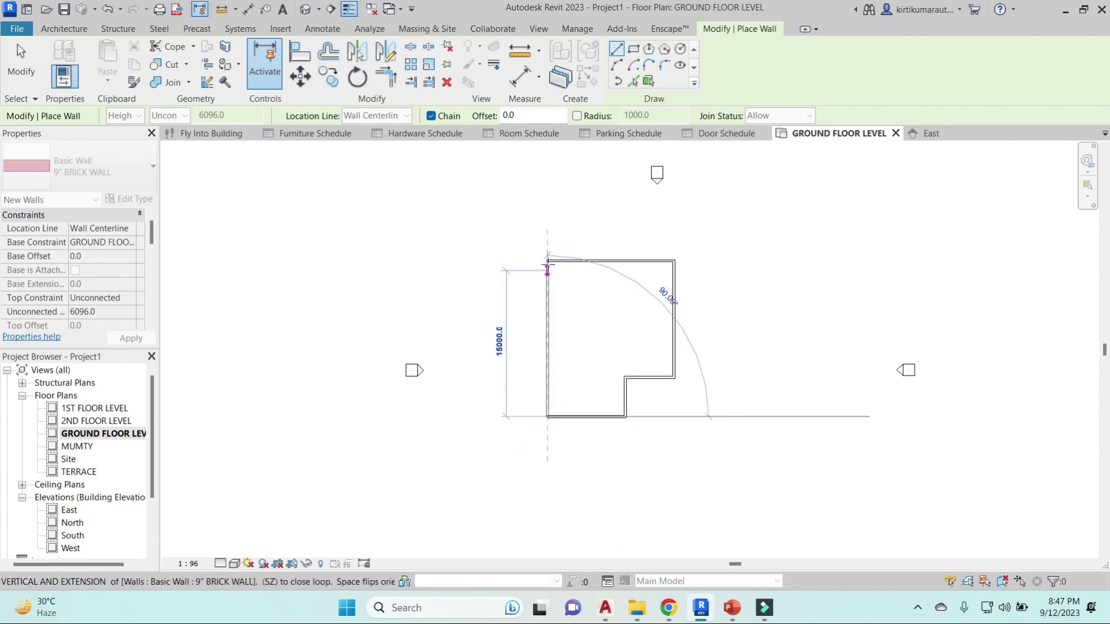
pyautogui.click(547, 261)
pyautogui.scroll(2, 569, 307)
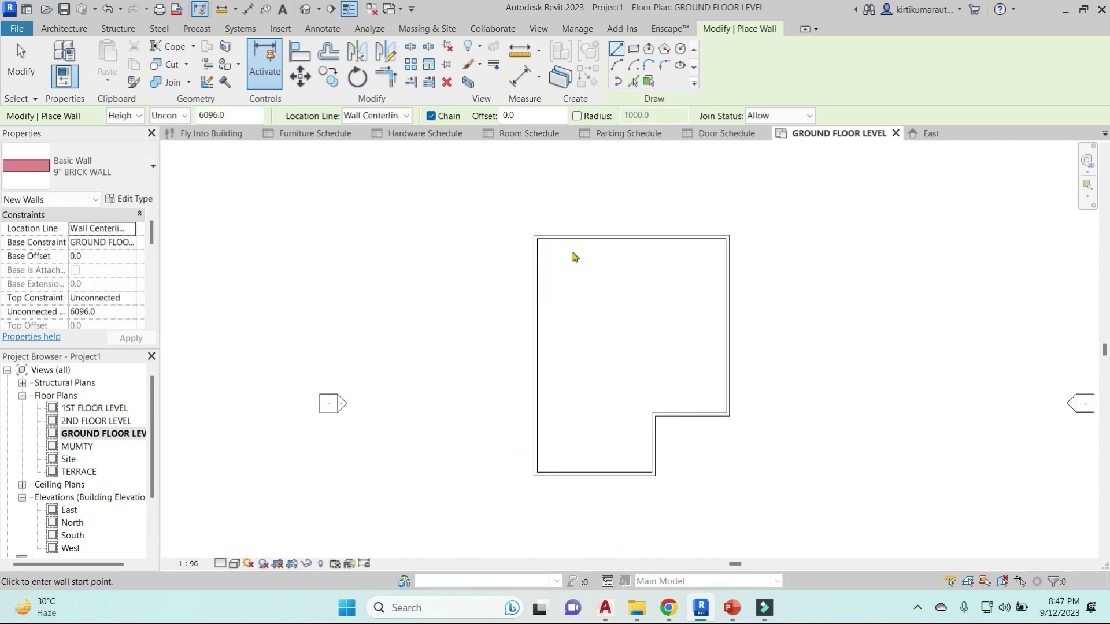
pyautogui.press('Escape')
pyautogui.click(642, 237)
pyautogui.scroll(2, 605, 288)
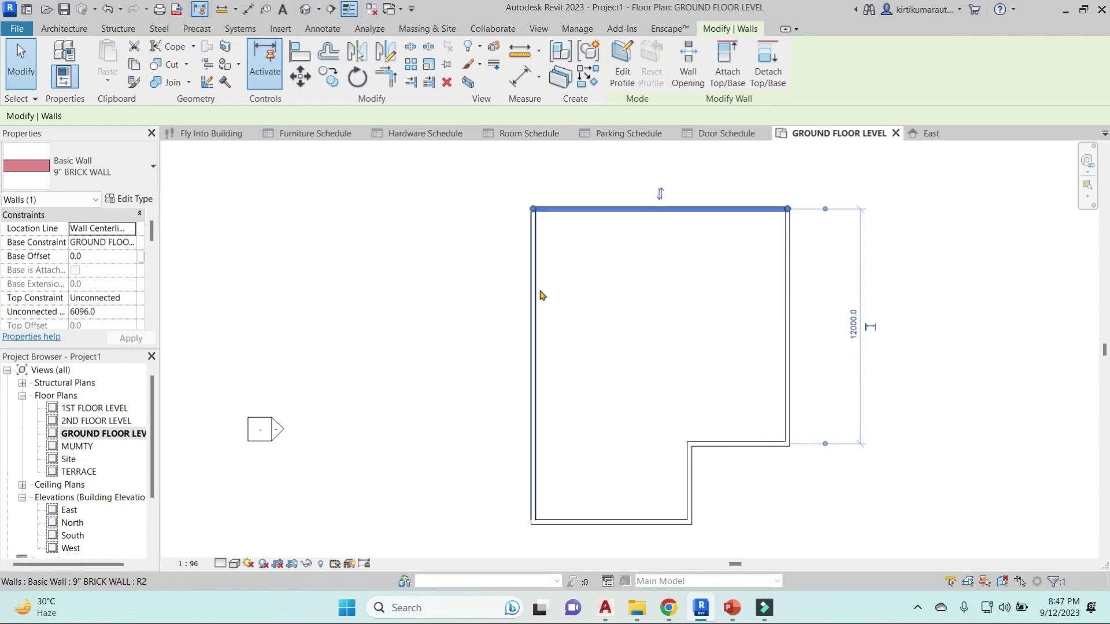
pyautogui.click(660, 318)
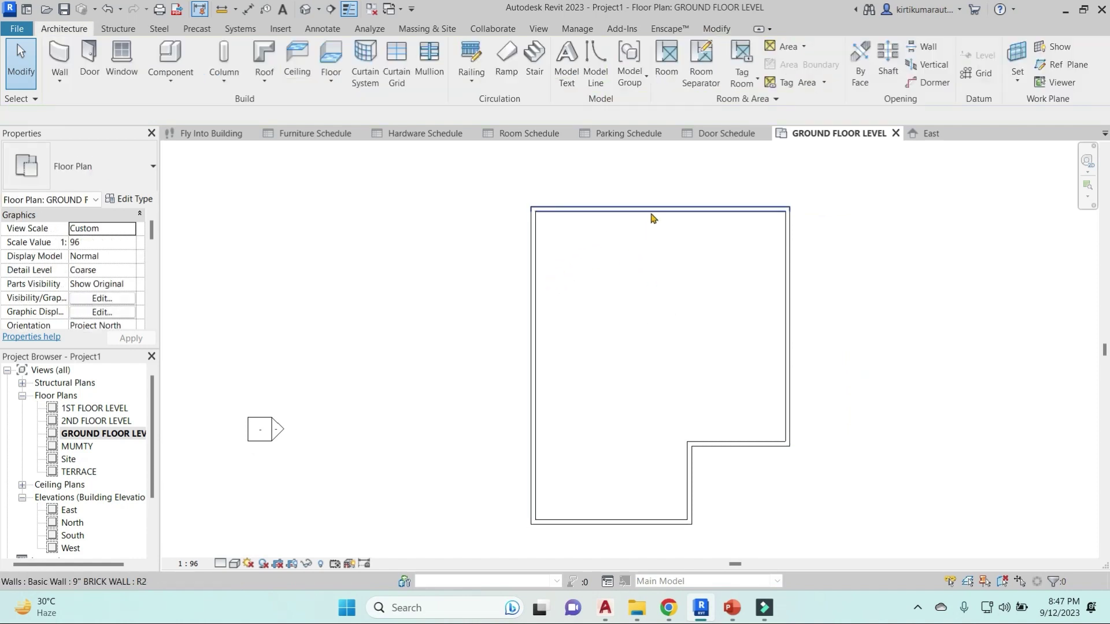
pyautogui.click(652, 209)
pyautogui.press('Tab')
pyautogui.click(654, 210)
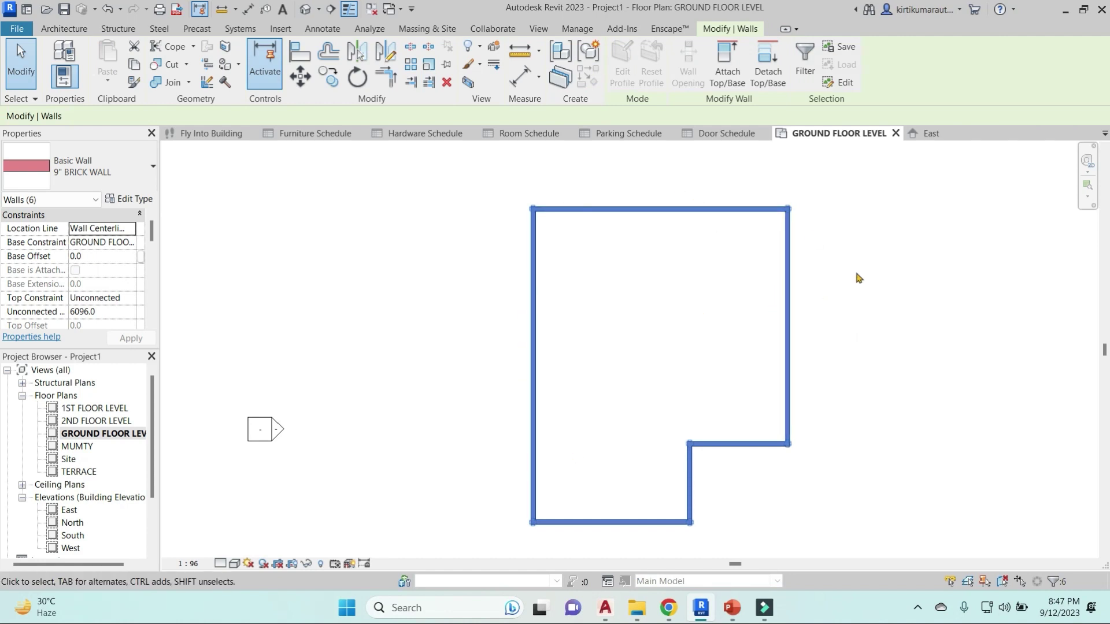
pyautogui.press('Escape')
# In the East elevation, select all 9" BRICK WALL instances and set their top constraint to Up to level: 1ST FLOOR LEVEL
pyautogui.doubleClick(69, 510)
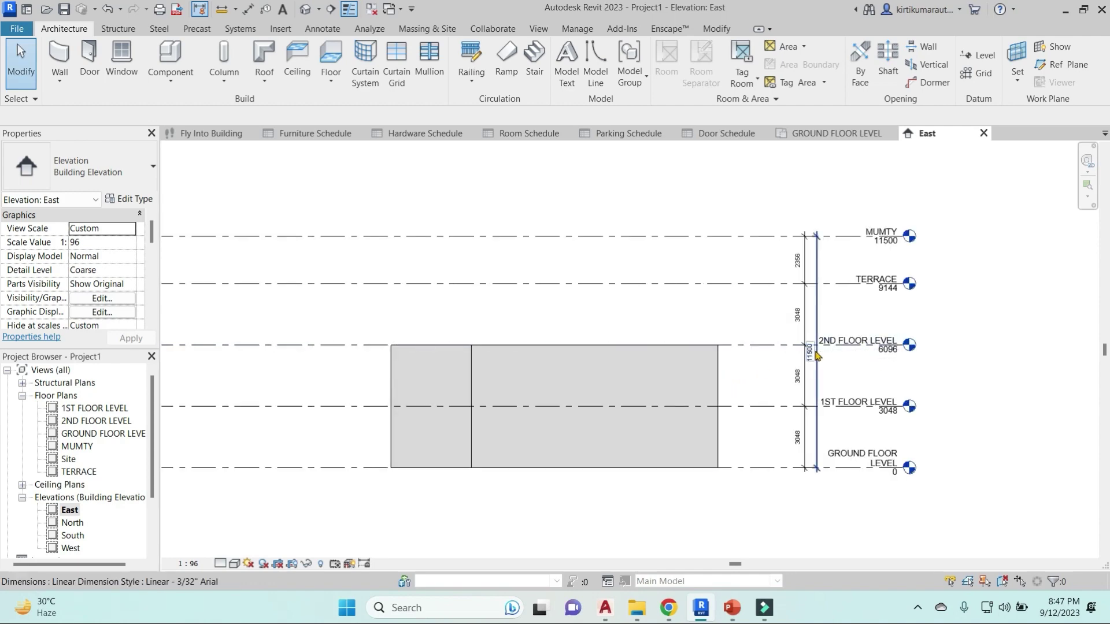
pyautogui.scroll(2, 815, 350)
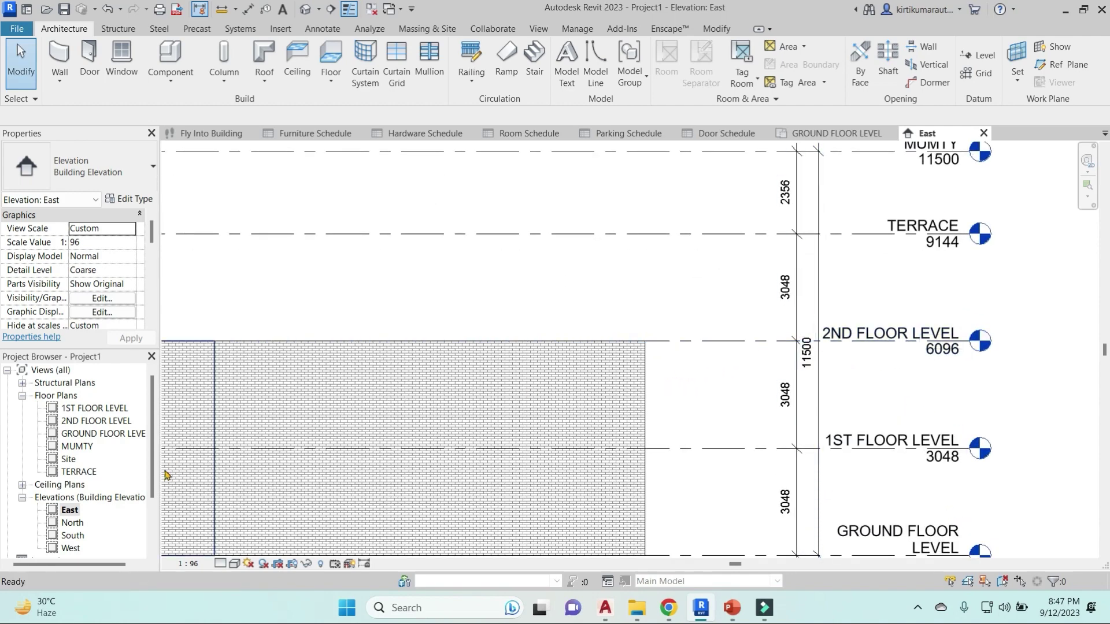
pyautogui.click(537, 344)
pyautogui.scroll(-3, 722, 366)
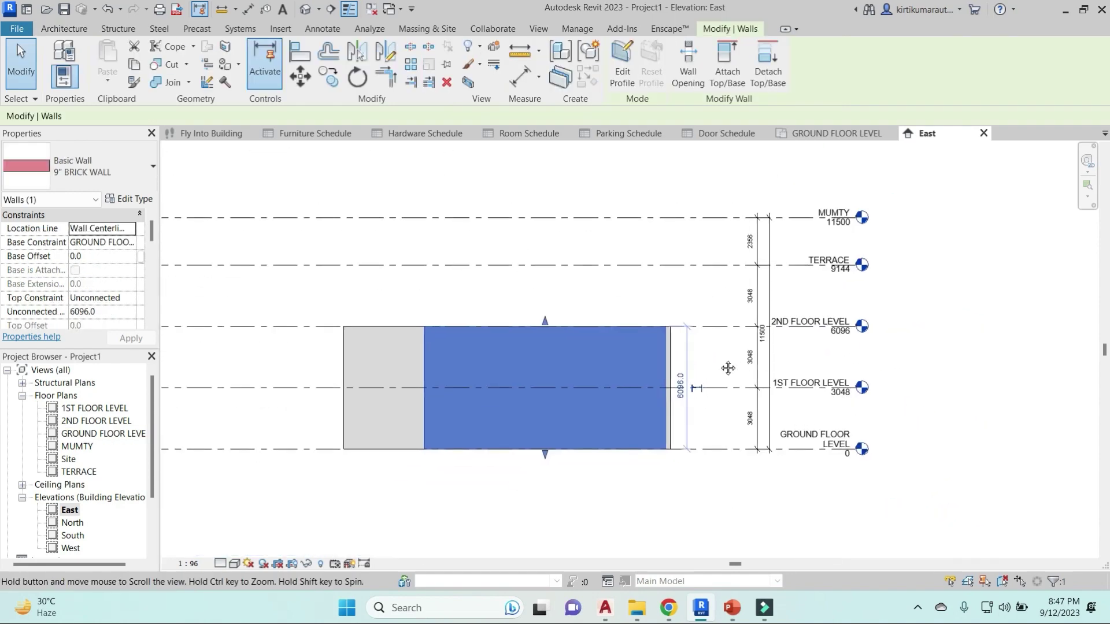
pyautogui.press('s')
pyautogui.press('a')
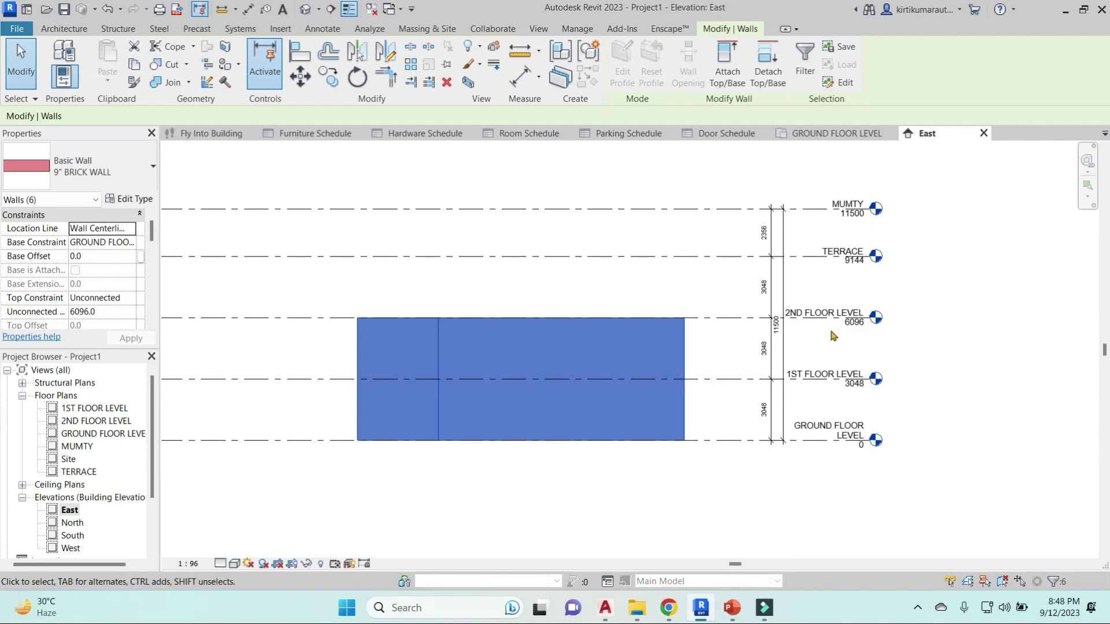
pyautogui.scroll(3, 793, 376)
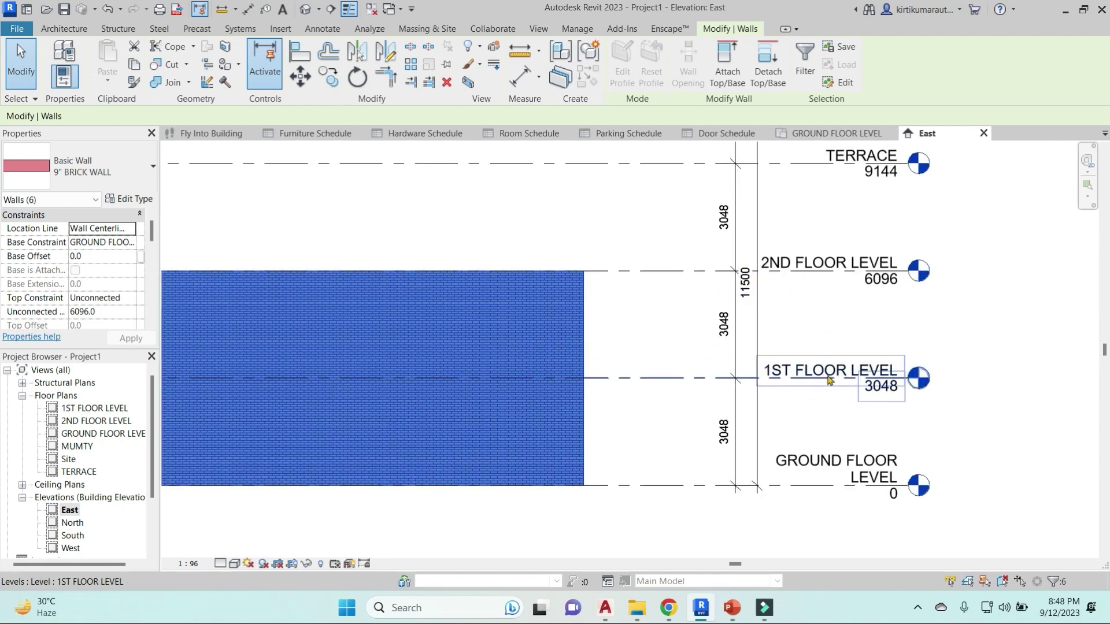
pyautogui.scroll(-5, 752, 261)
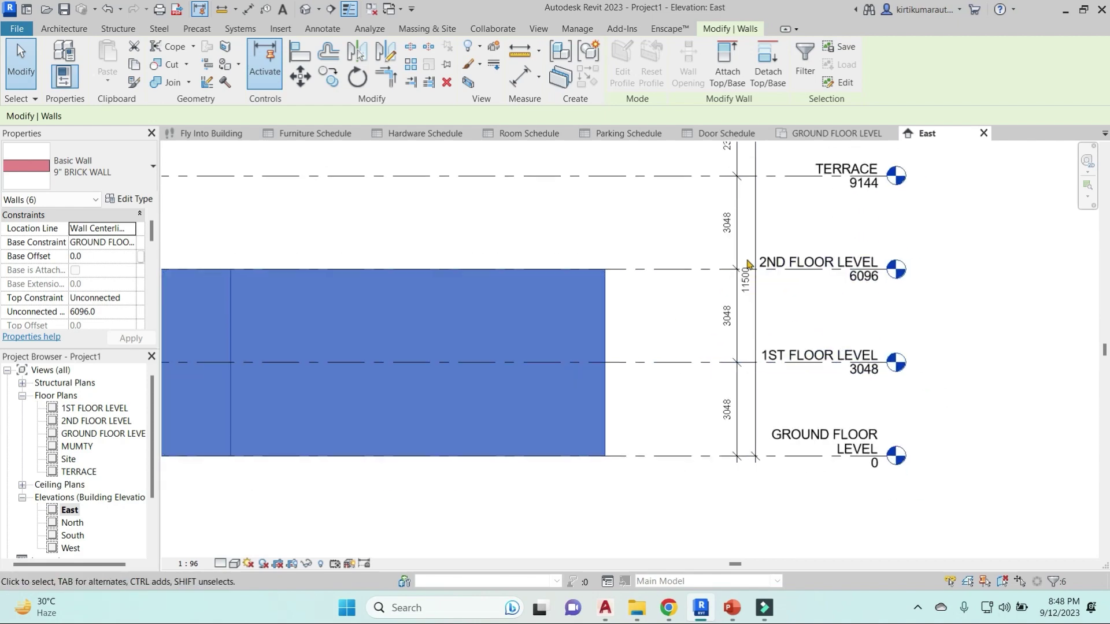
pyautogui.moveTo(749, 329); pyautogui.dragTo(815, 323, button='middle')
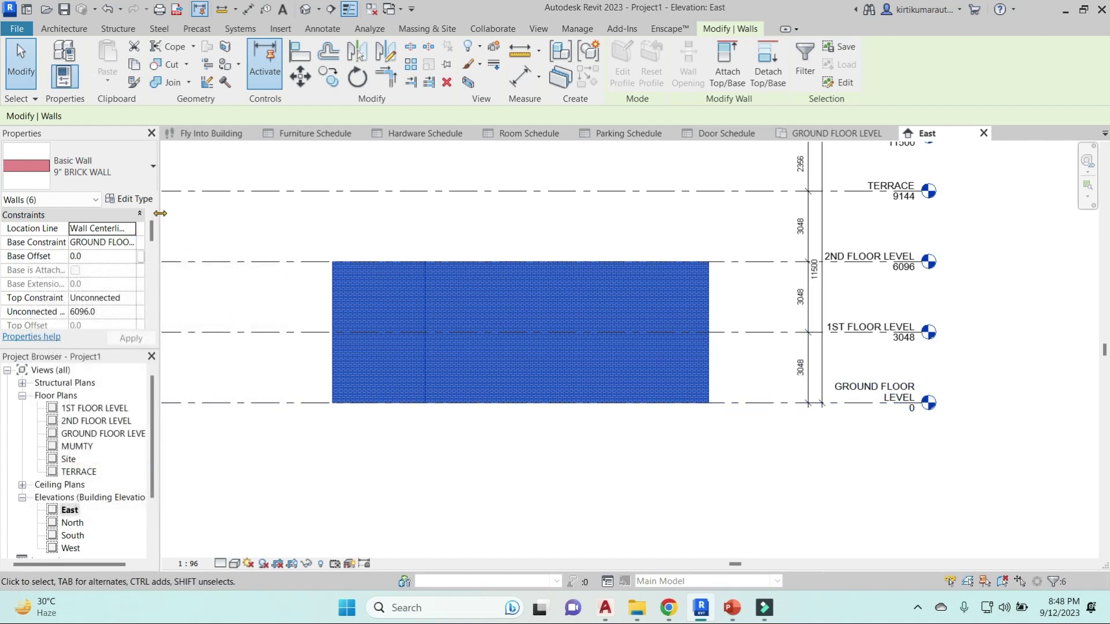
pyautogui.moveTo(160, 213); pyautogui.dragTo(237, 215)
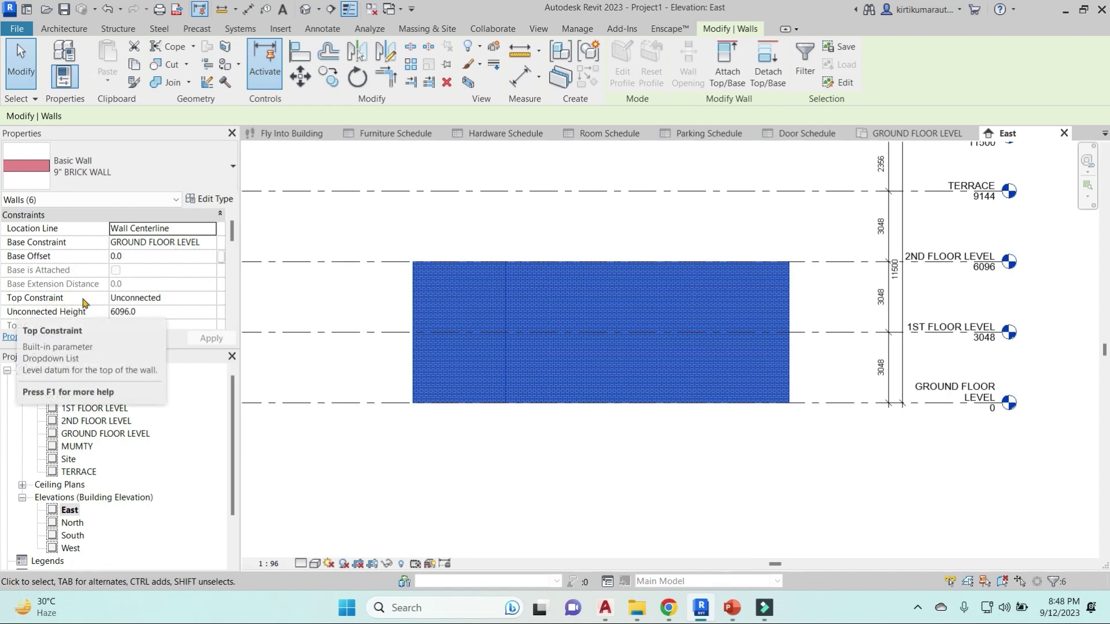
pyautogui.click(211, 299)
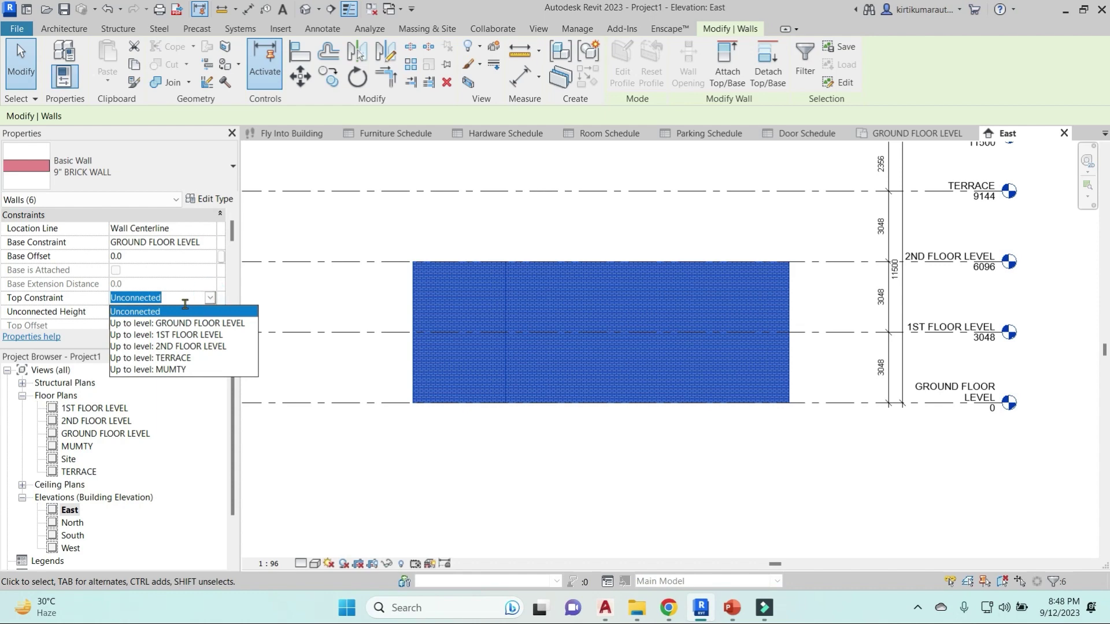
pyautogui.click(181, 337)
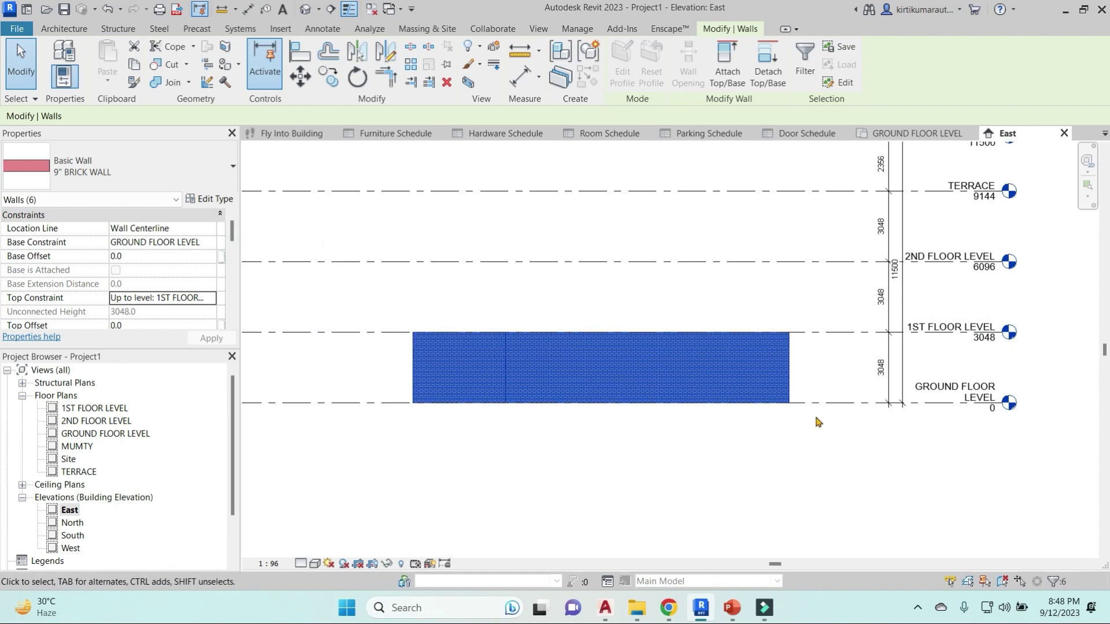
# Try a base offset of 304.8 mm on the selected walls, and reset it to 0
pyautogui.scroll(3, 784, 401)
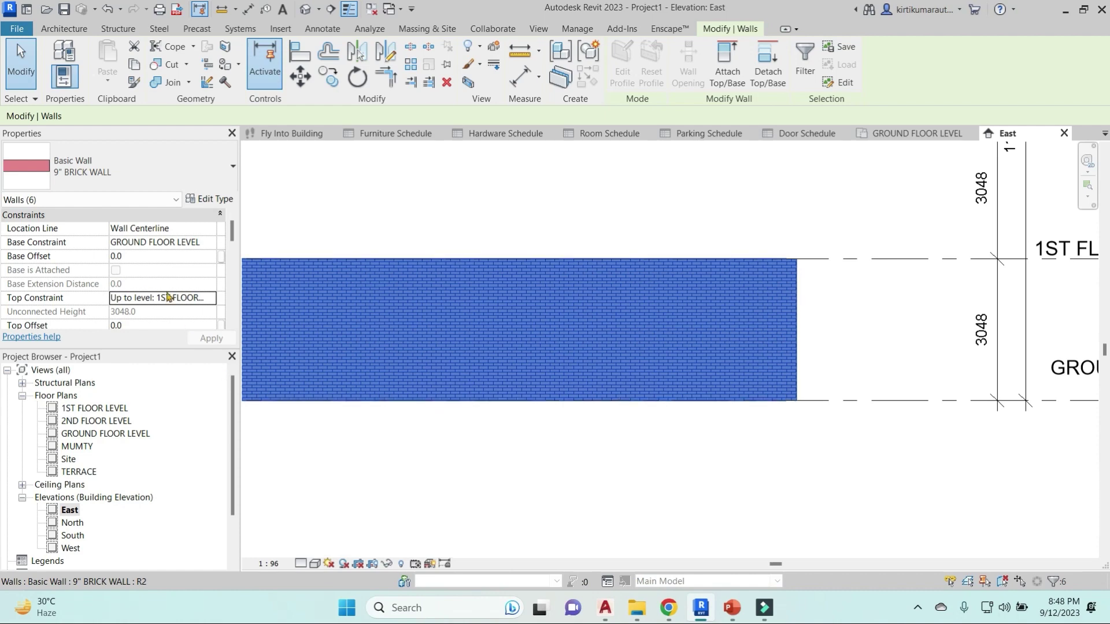
pyautogui.click(146, 256)
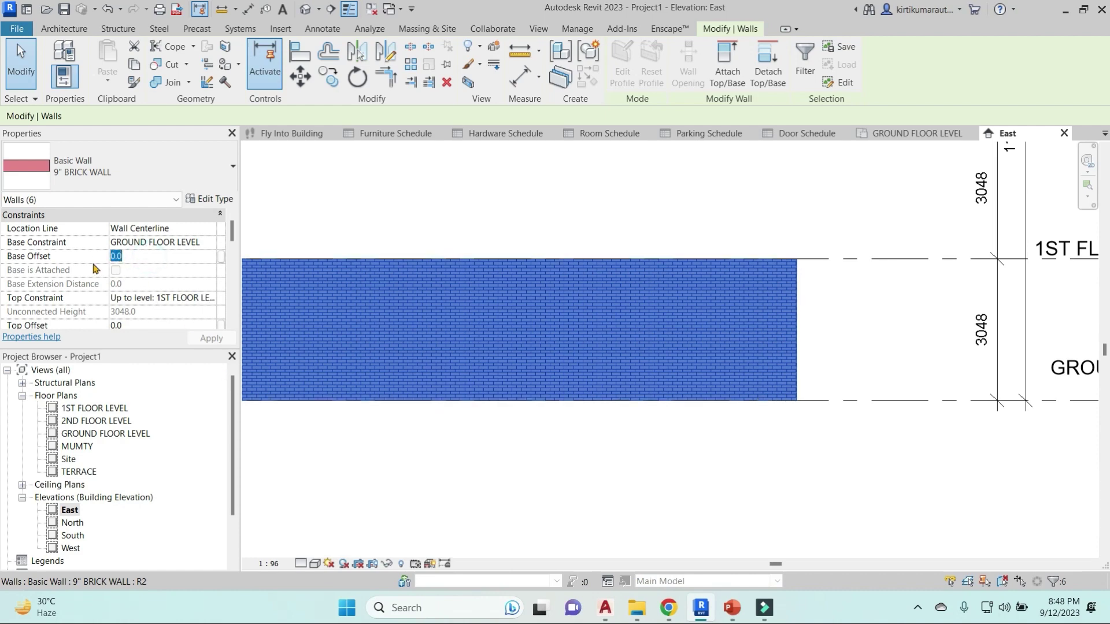
pyautogui.write('1')
pyautogui.click(210, 338)
pyautogui.click(160, 259)
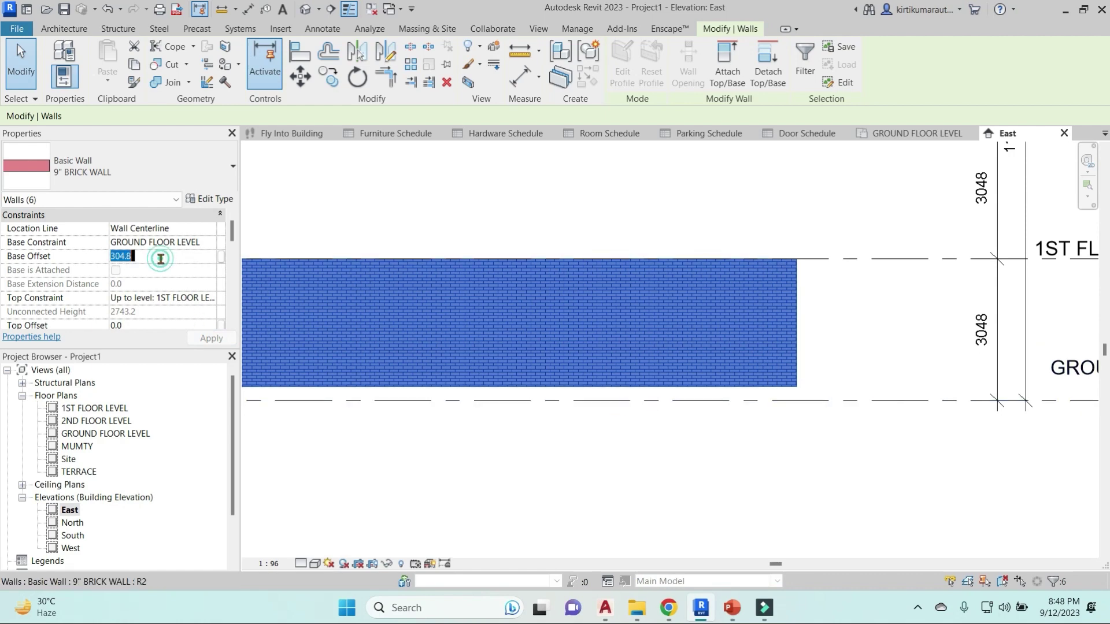
pyautogui.write('0')
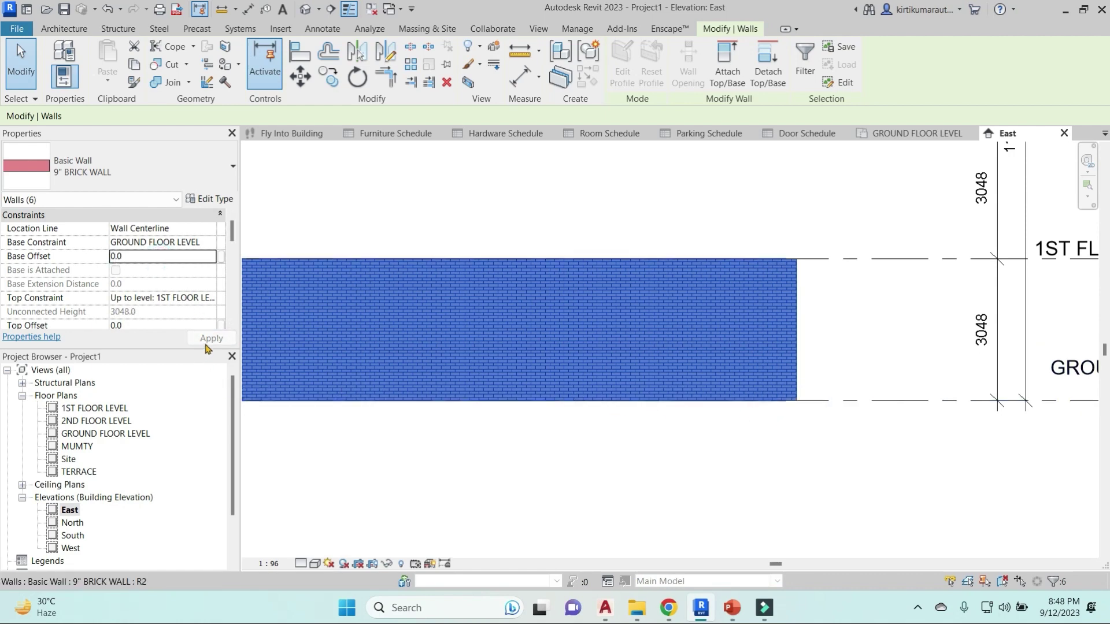
# Try a top offset of 304.8 mm on the selected walls and start an aligned dimension at their top edge
pyautogui.scroll(-2, 168, 312)
pyautogui.click(141, 258)
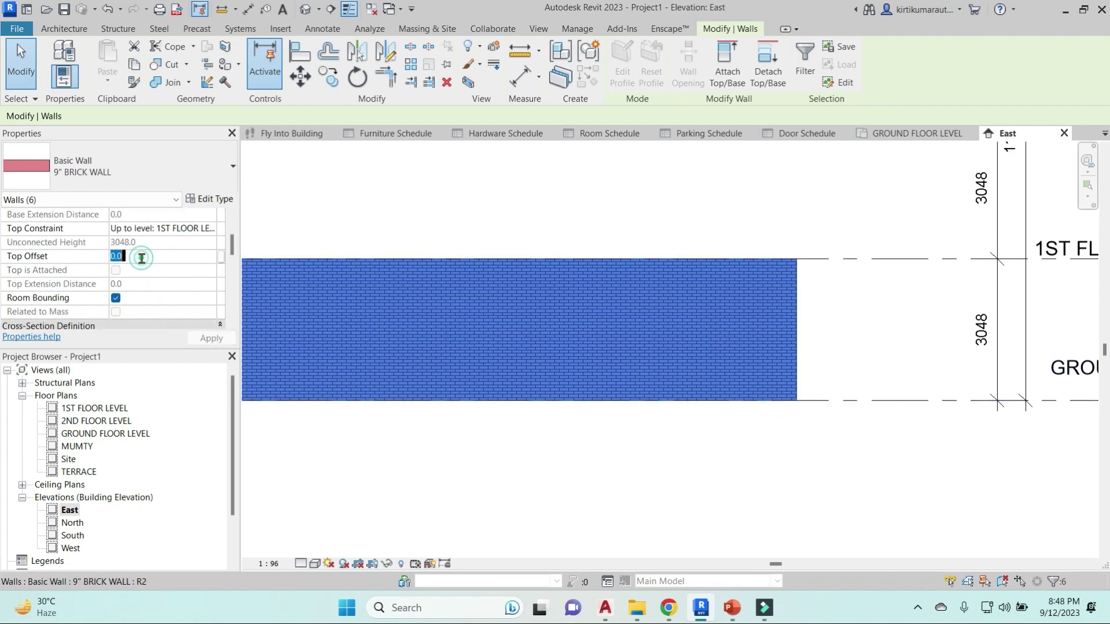
pyautogui.write('1')
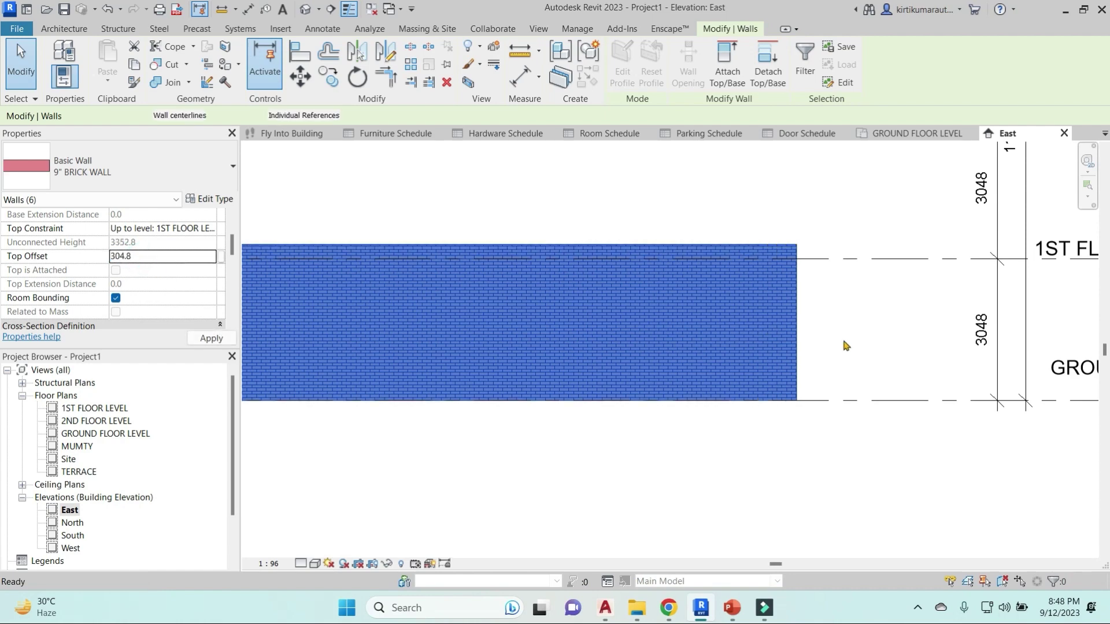
pyautogui.write('di')
pyautogui.scroll(2, 827, 267)
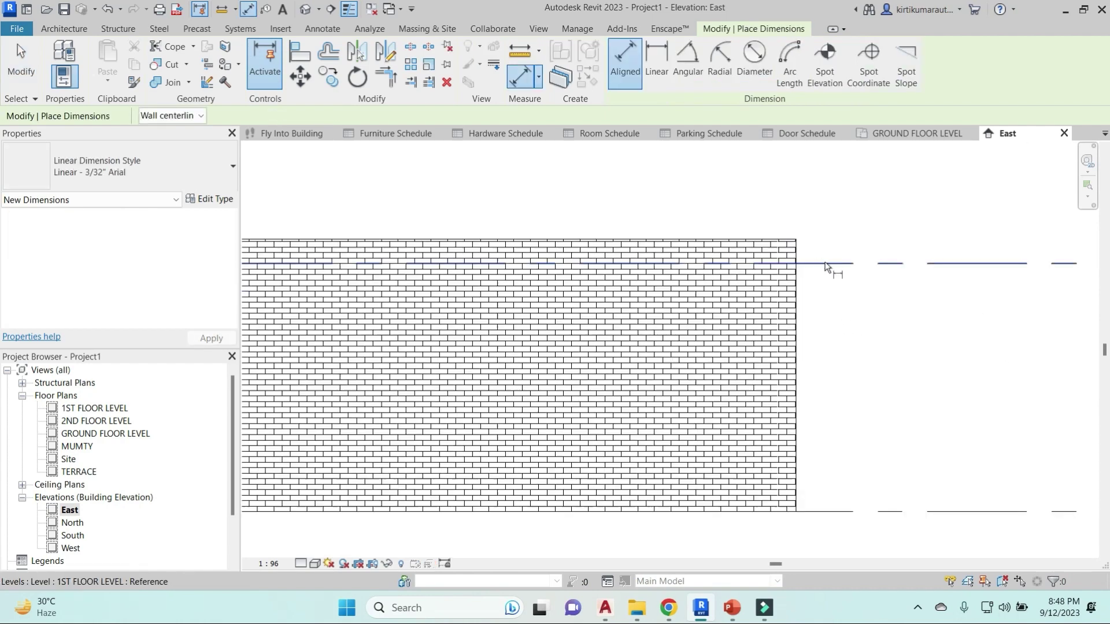
pyautogui.click(787, 239)
pyautogui.press('Escape')
pyautogui.press('Escape')
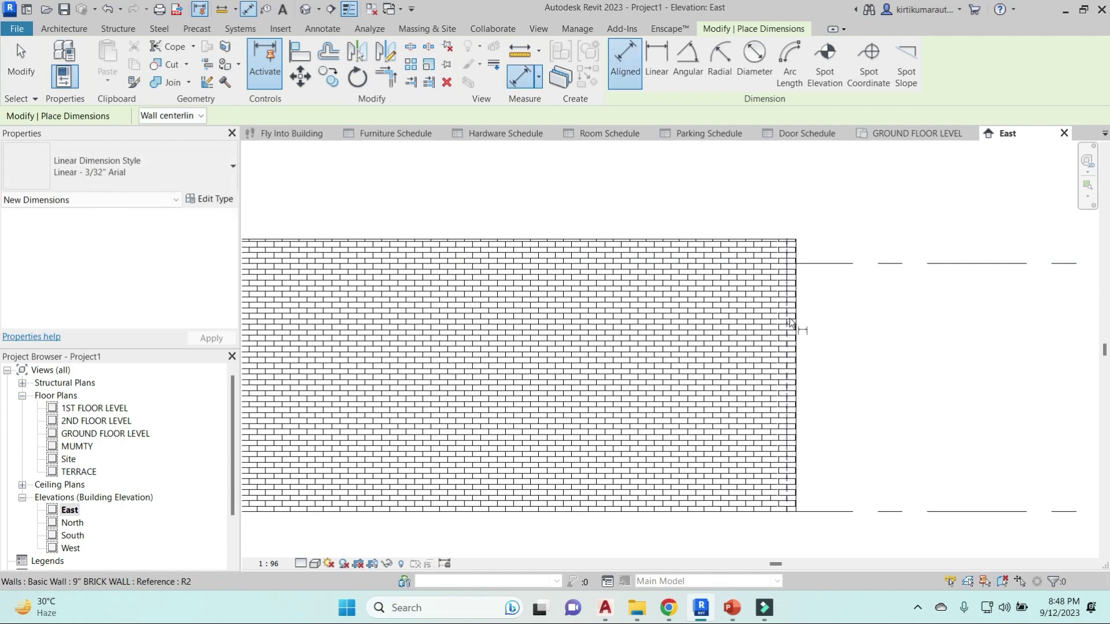
pyautogui.press('Escape')
pyautogui.scroll(-5, 801, 327)
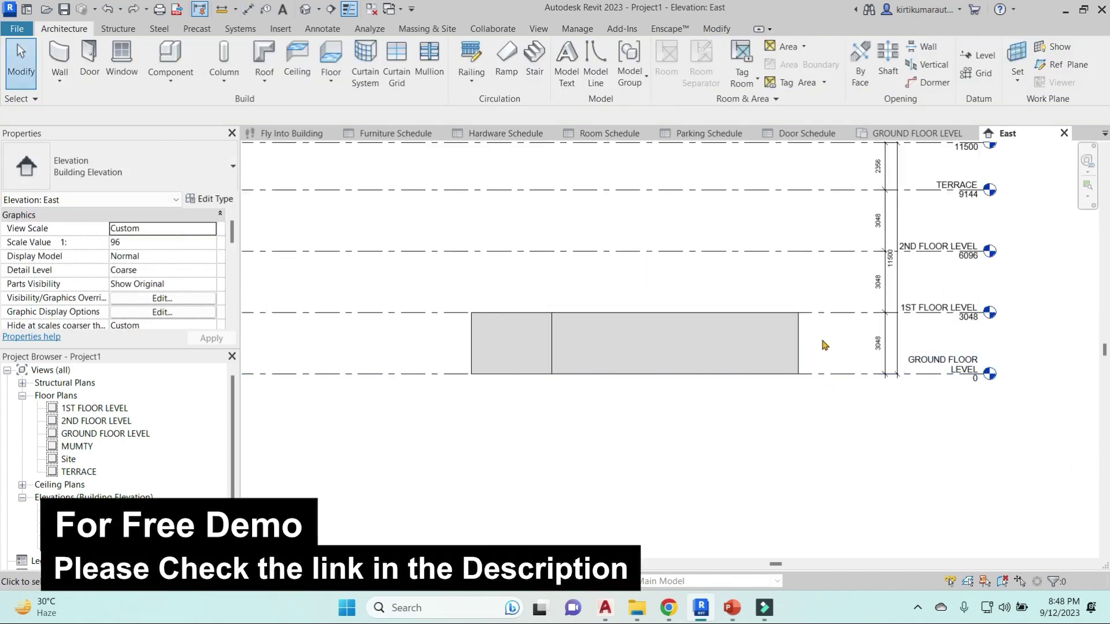
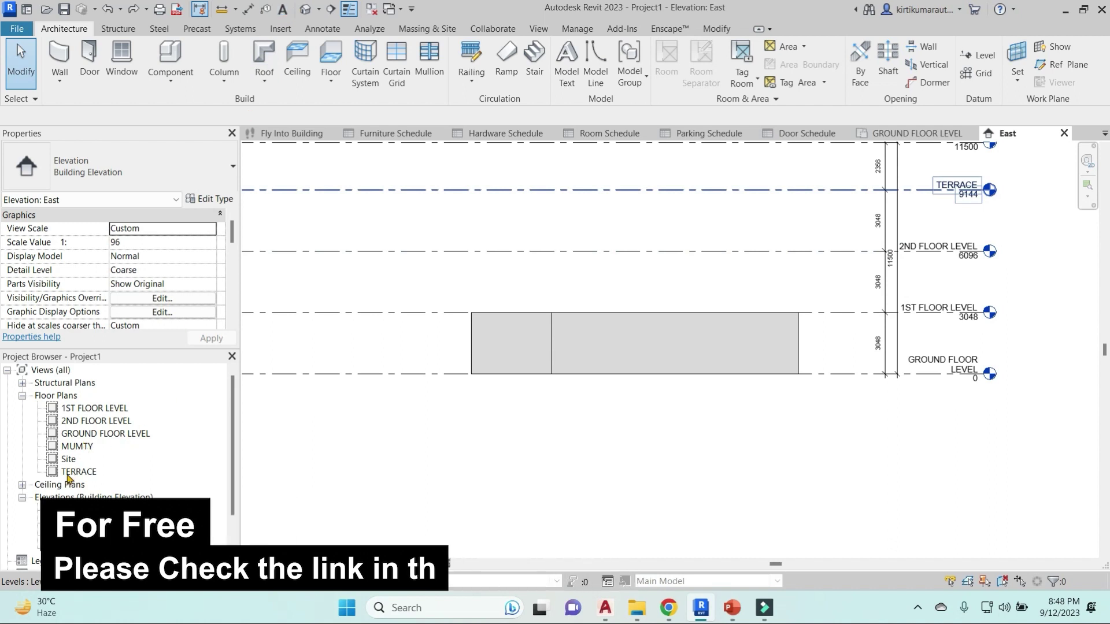
# Open the GROUND FLOOR LEVEL floor plan and check the type of the north exterior wall
pyautogui.doubleClick(75, 435)
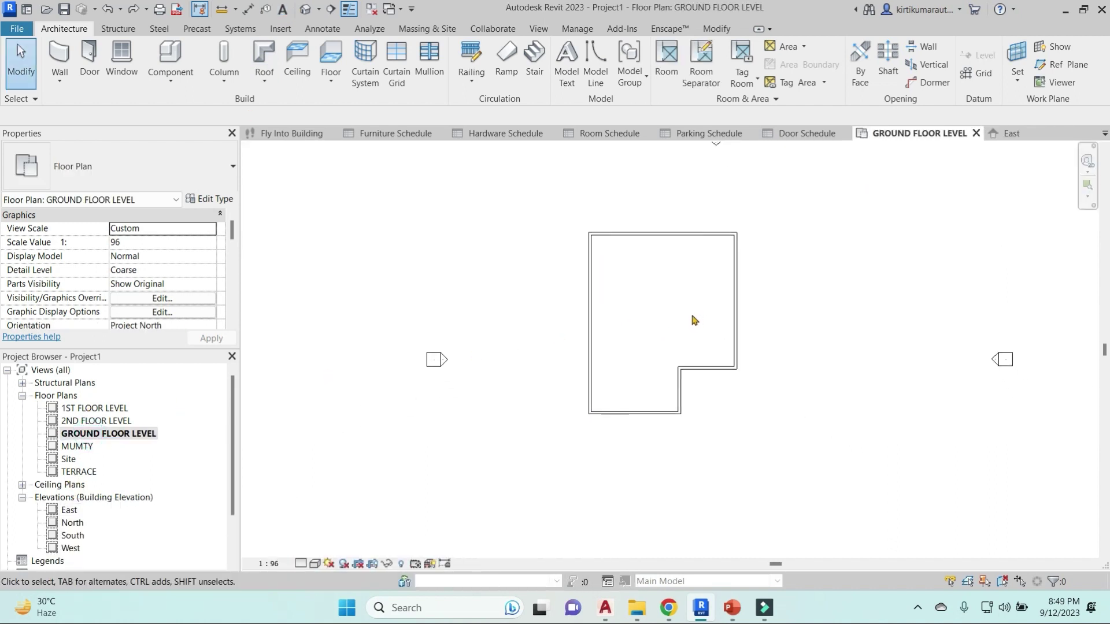
pyautogui.scroll(2, 676, 255)
pyautogui.click(670, 232)
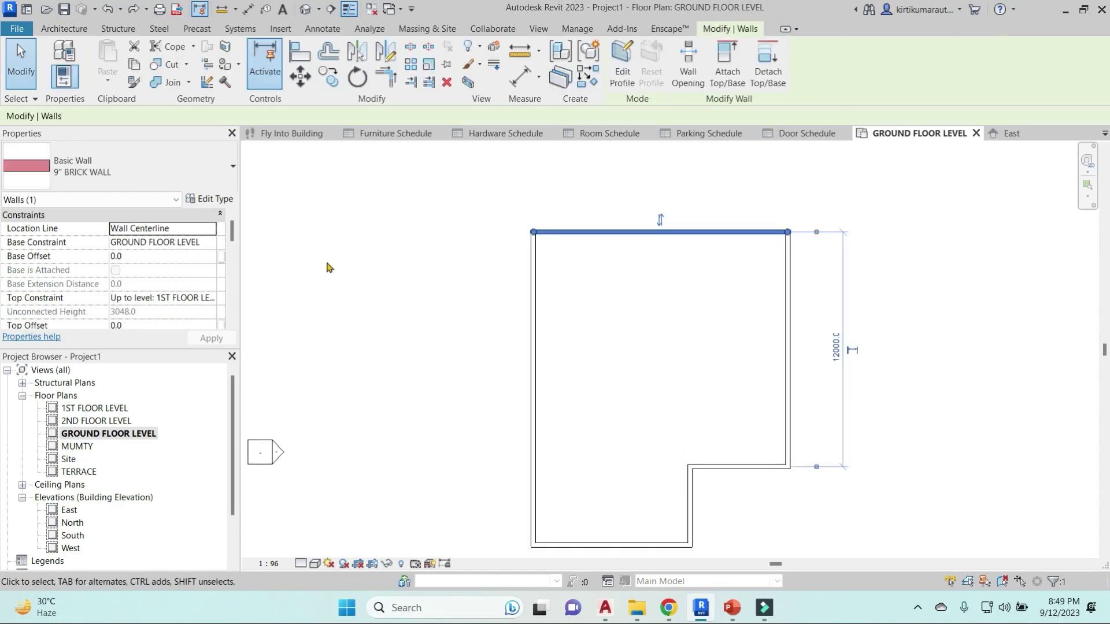
pyautogui.click(92, 168)
pyautogui.click(189, 178)
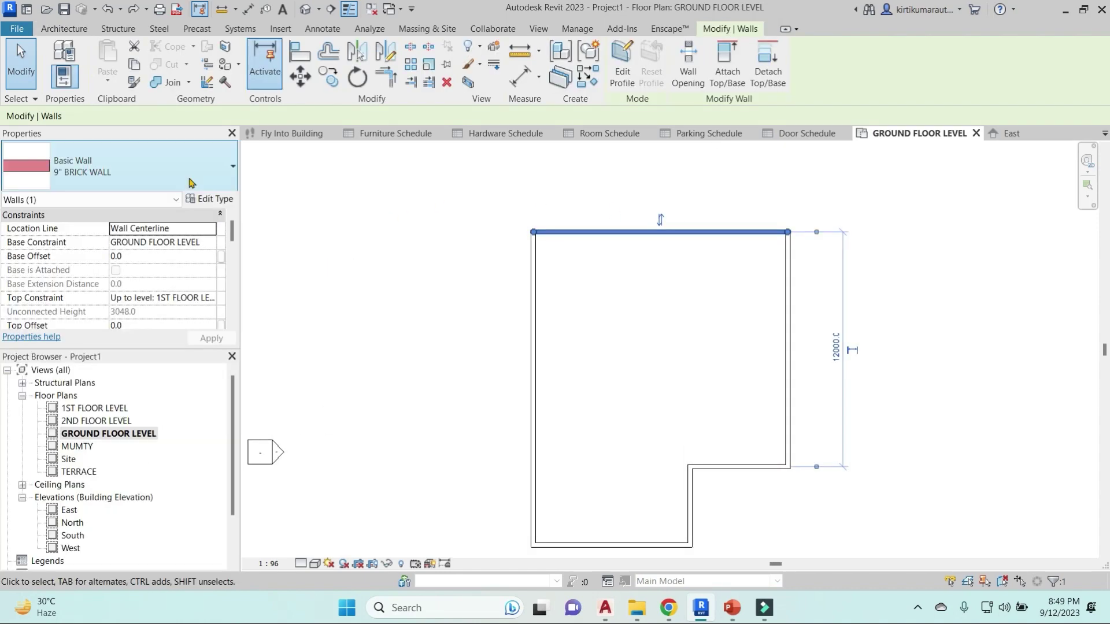
pyautogui.click(67, 165)
pyautogui.click(267, 221)
pyautogui.press('Escape')
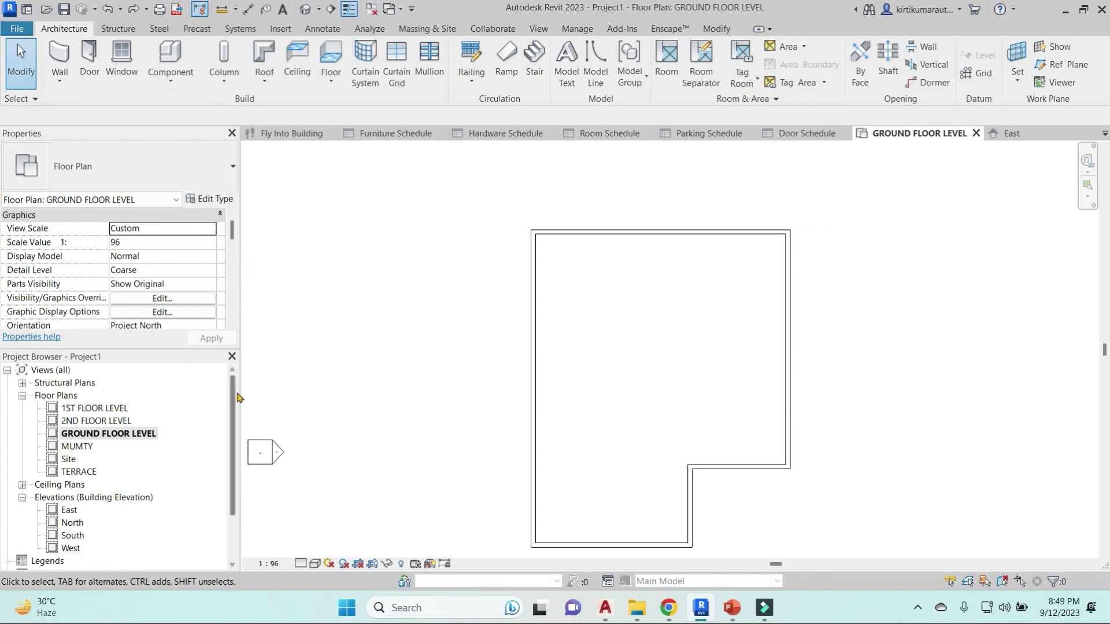
# Draw two 9" BRICK WALL partitions enclosing a northwest corner room about 4700 mm wide and 3600 mm deep
pyautogui.moveTo(234, 404); pyautogui.dragTo(160, 405)
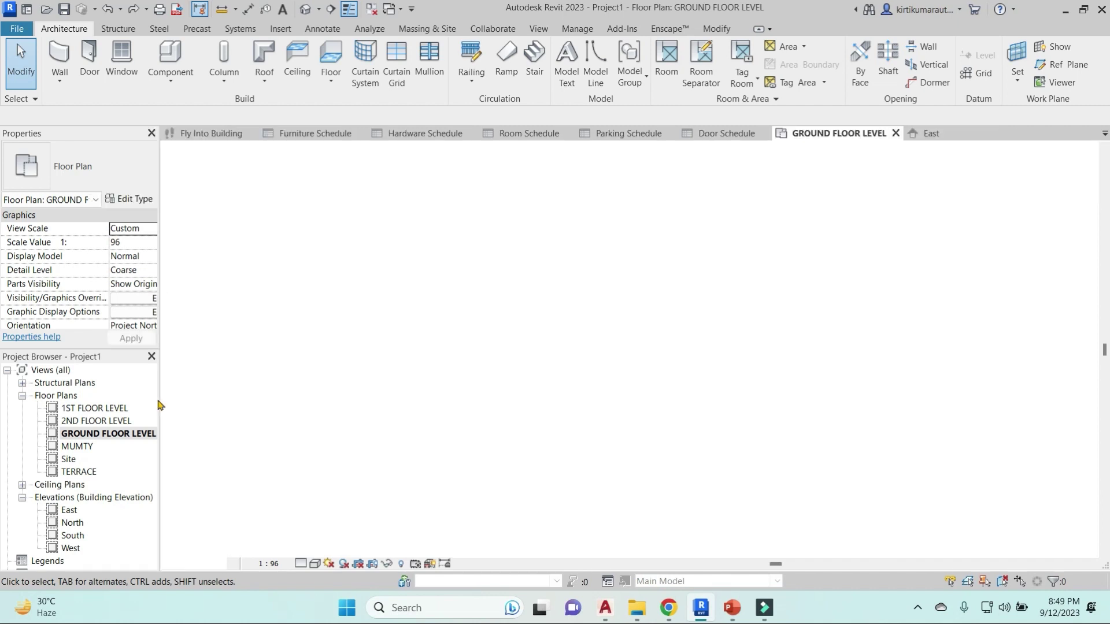
pyautogui.click(60, 65)
pyautogui.moveTo(534, 268); pyautogui.dragTo(541, 197, button='middle')
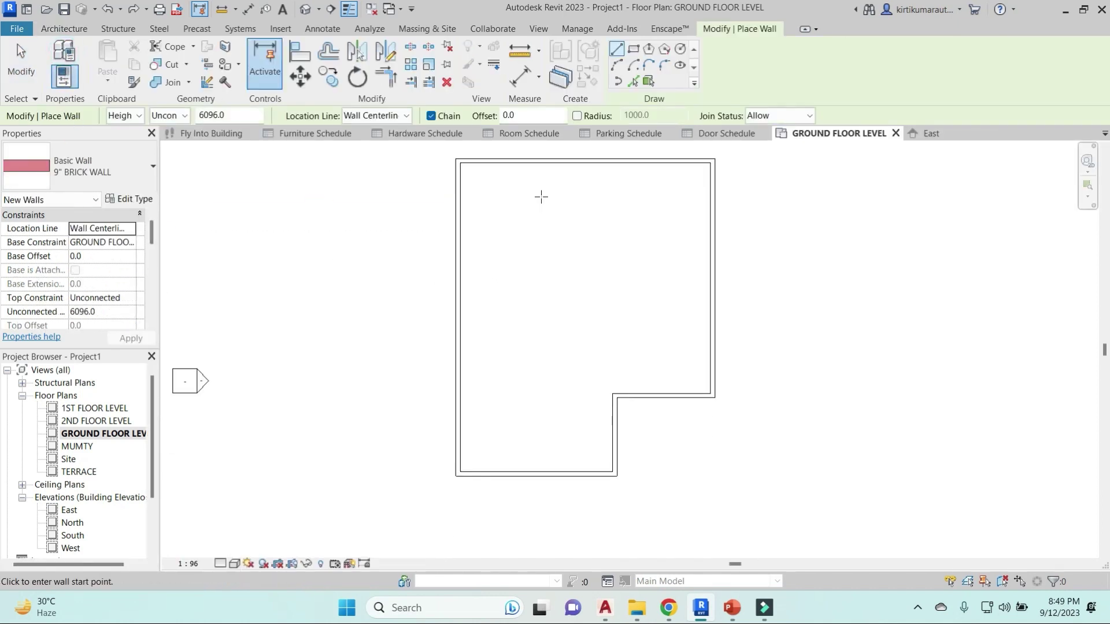
pyautogui.click(550, 164)
pyautogui.click(550, 231)
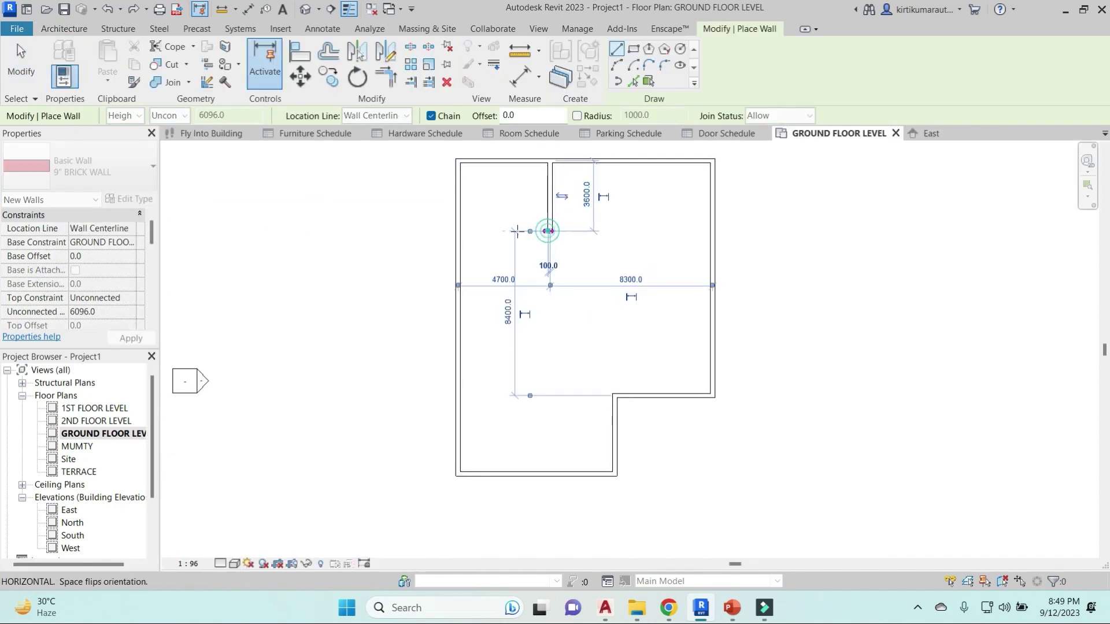
pyautogui.click(460, 232)
pyautogui.press('Escape')
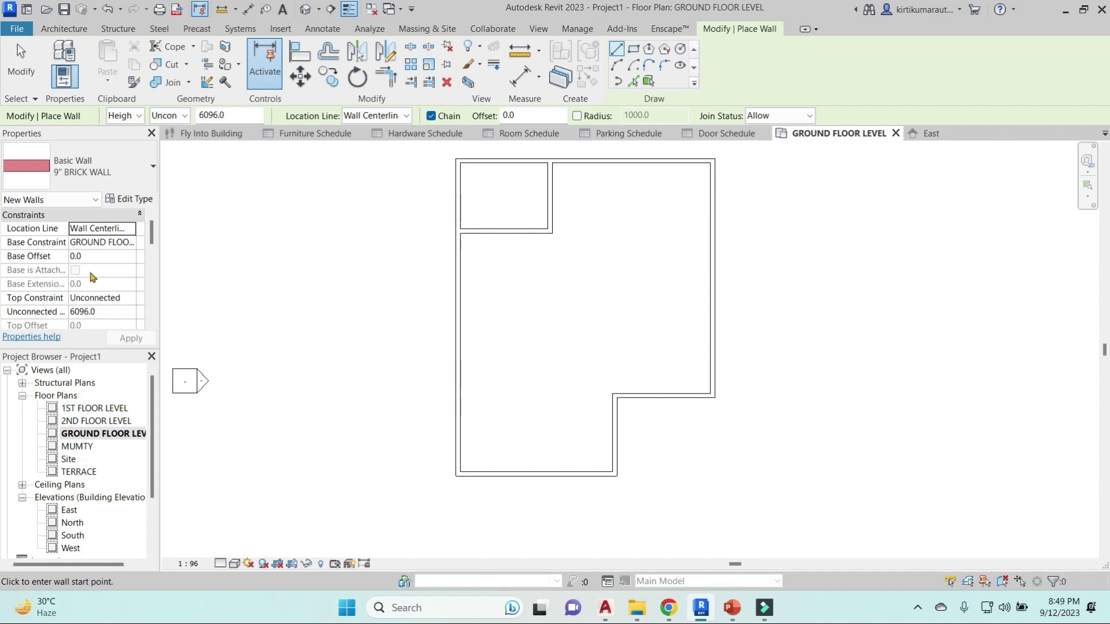
# Set new walls to reach up to 1ST FLOOR LEVEL and draw an 8300 mm partition from the northwest room's corner to the east wall
pyautogui.click(127, 299)
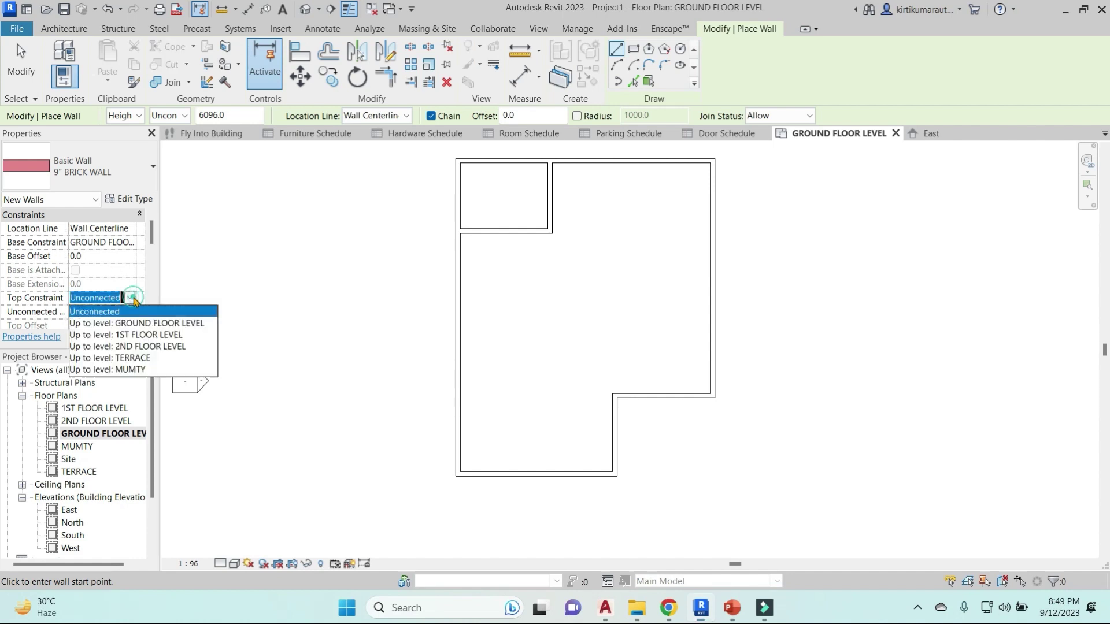
pyautogui.click(141, 334)
pyautogui.click(549, 231)
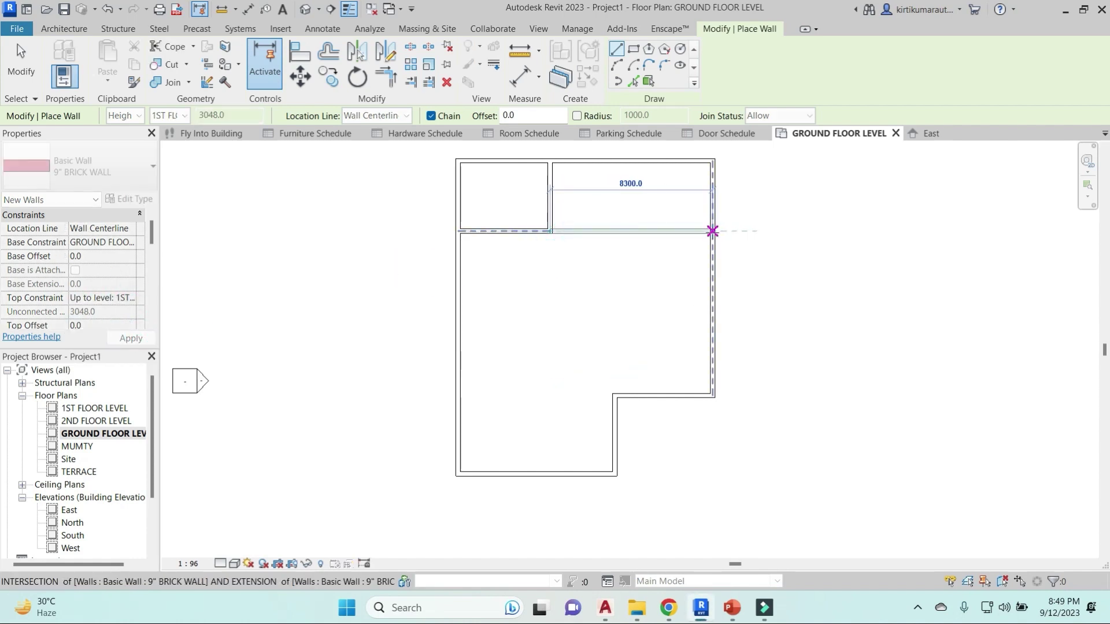
pyautogui.click(712, 231)
pyautogui.press('Escape')
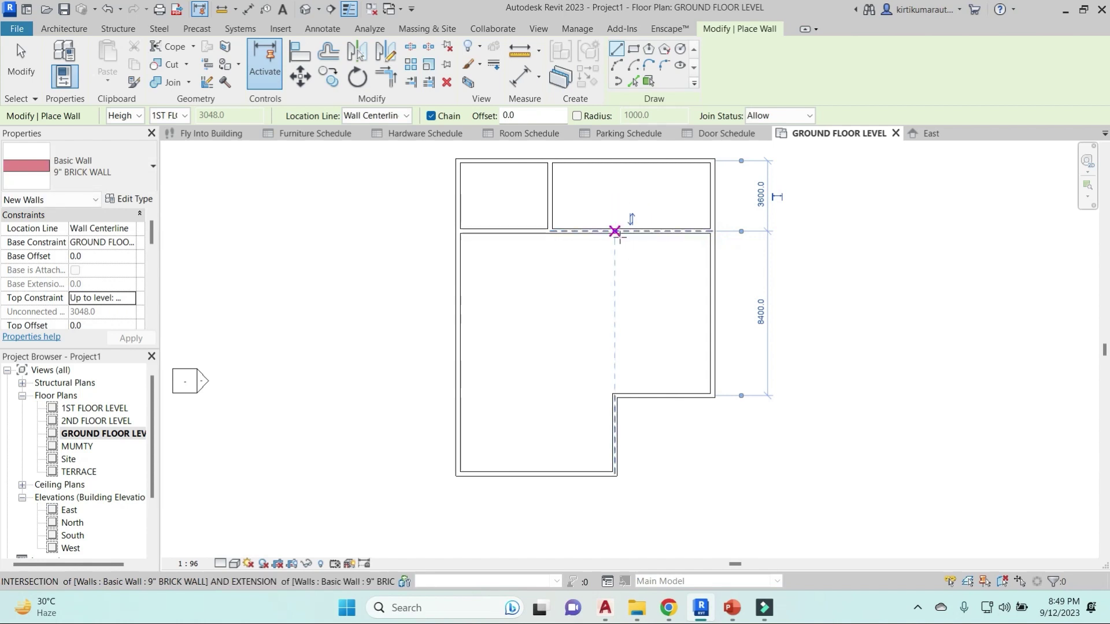
# Draw two 9" BRICK WALL partitions enclosing a room about 4000 mm deep against the east wall, below the northern rooms
pyautogui.click(615, 231)
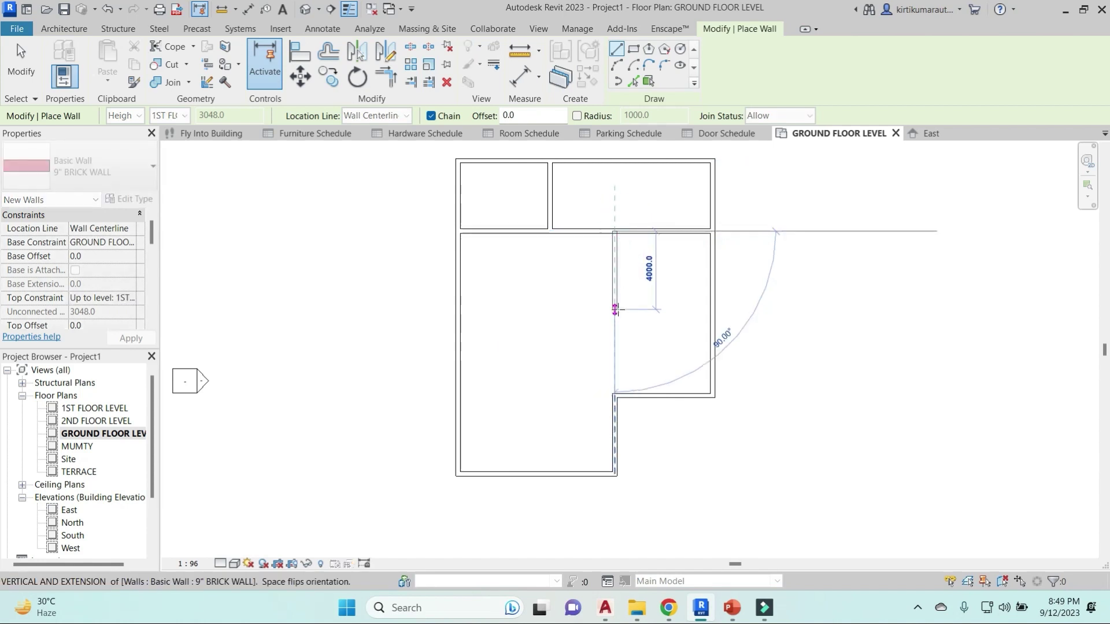
pyautogui.click(615, 309)
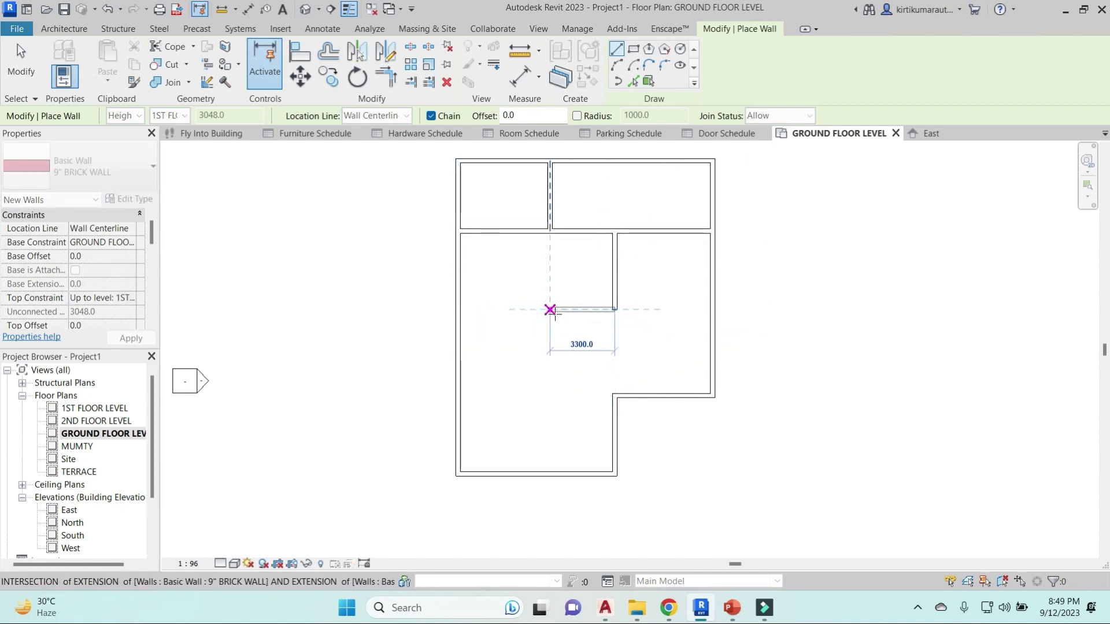
pyautogui.click(712, 310)
pyautogui.press('Escape')
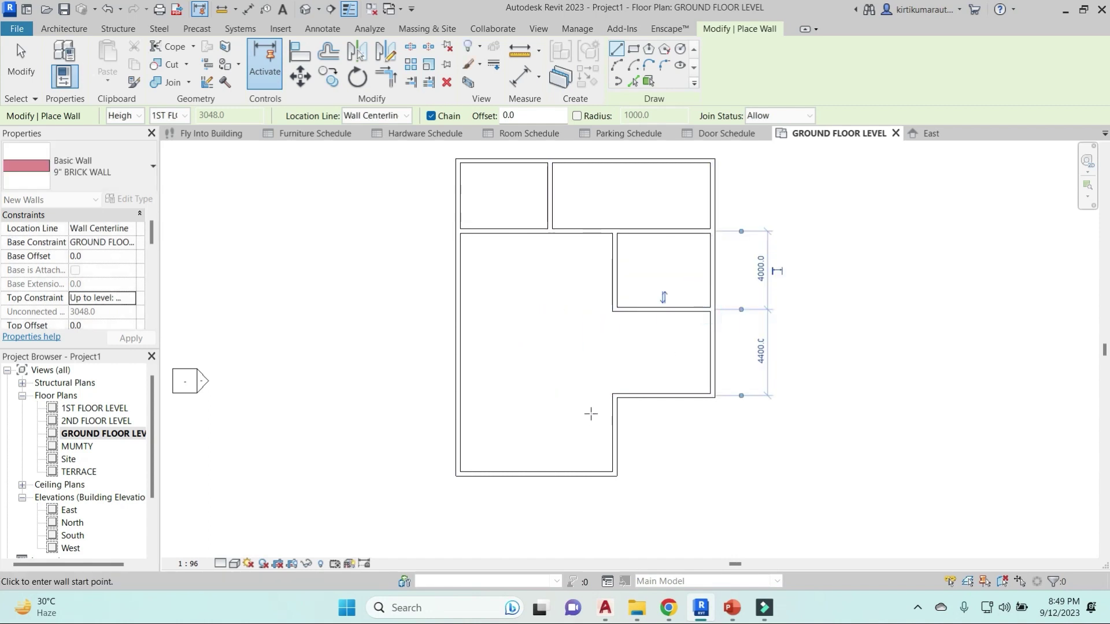
pyautogui.click(615, 395)
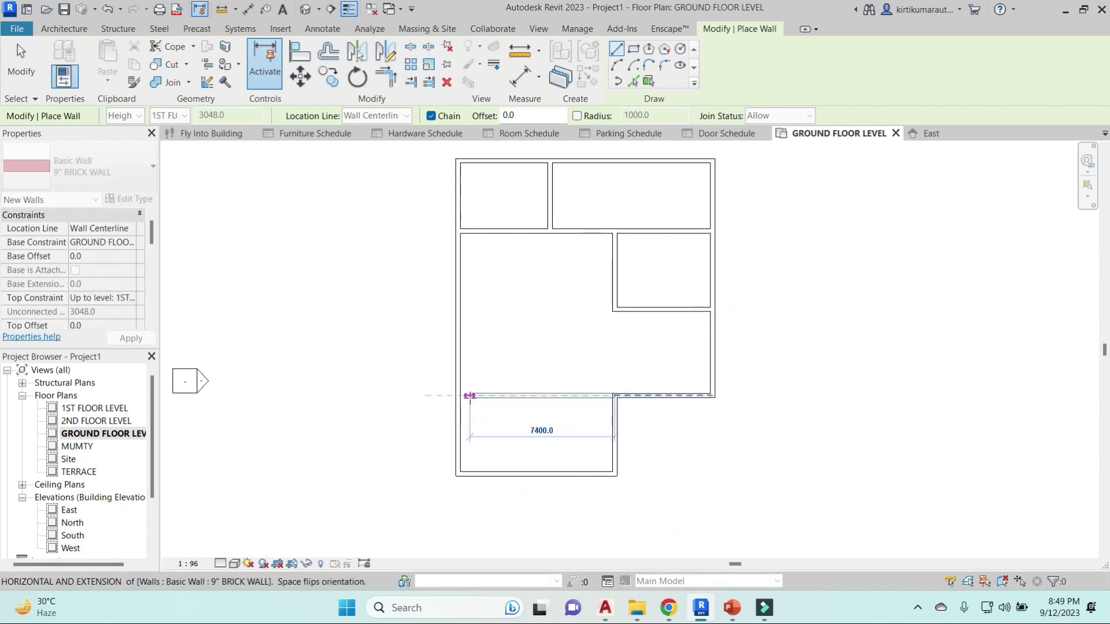
pyautogui.press('Escape')
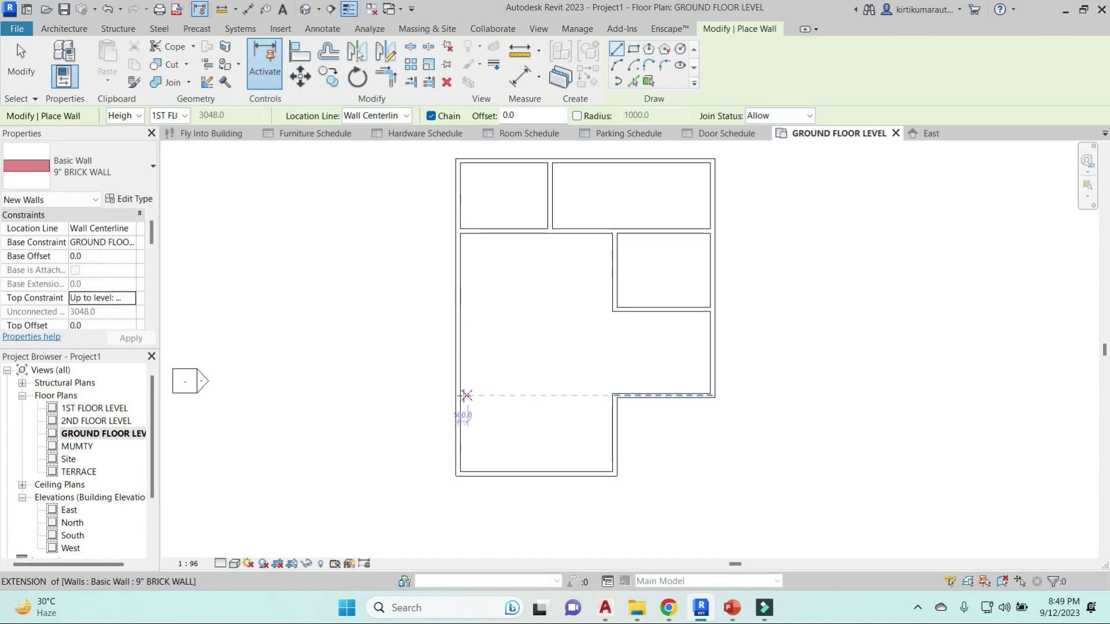
pyautogui.press('Escape')
pyautogui.press('Escape')
# Extend the stepped south wall's line with a partition to the west wall, and divide the southern block about 4100 mm from the west wall
pyautogui.click(687, 395)
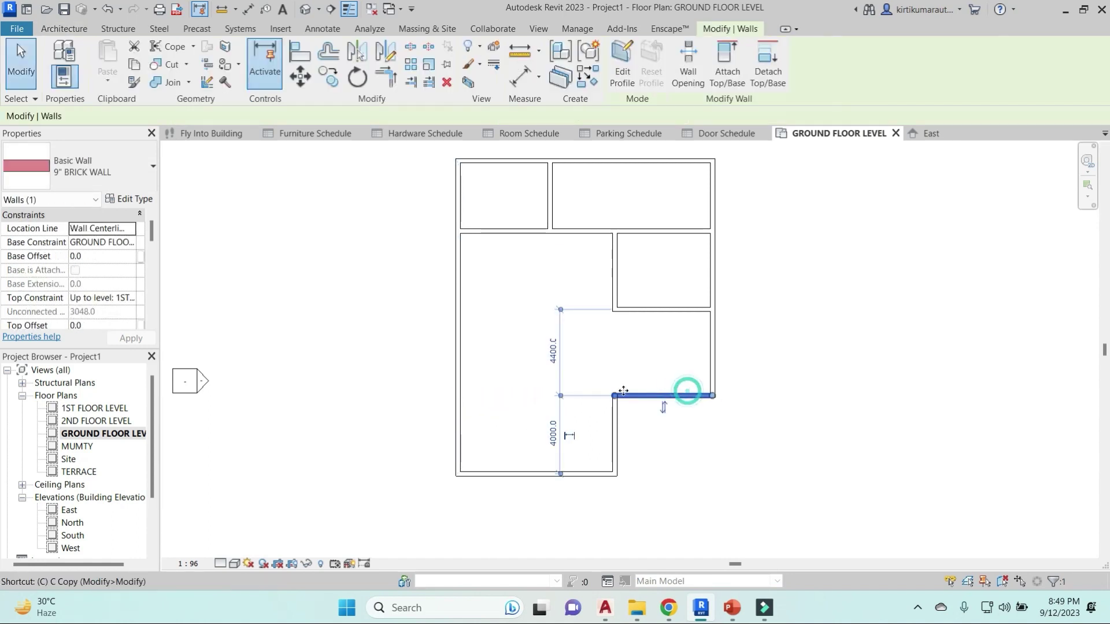
pyautogui.press('w')
pyautogui.press('a')
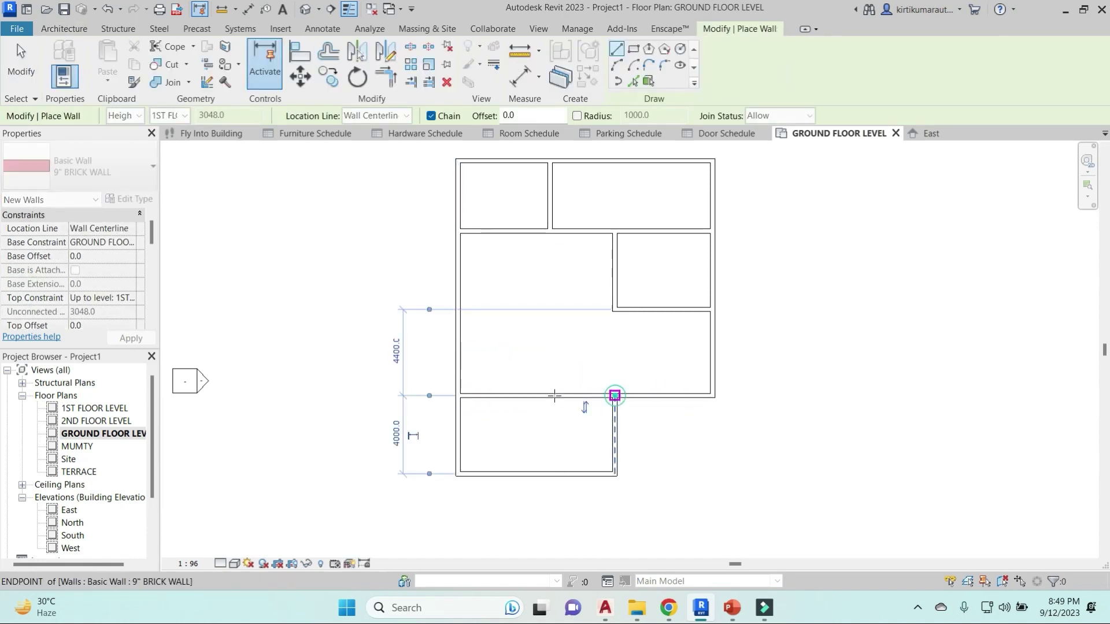
pyautogui.click(538, 396)
pyautogui.click(538, 473)
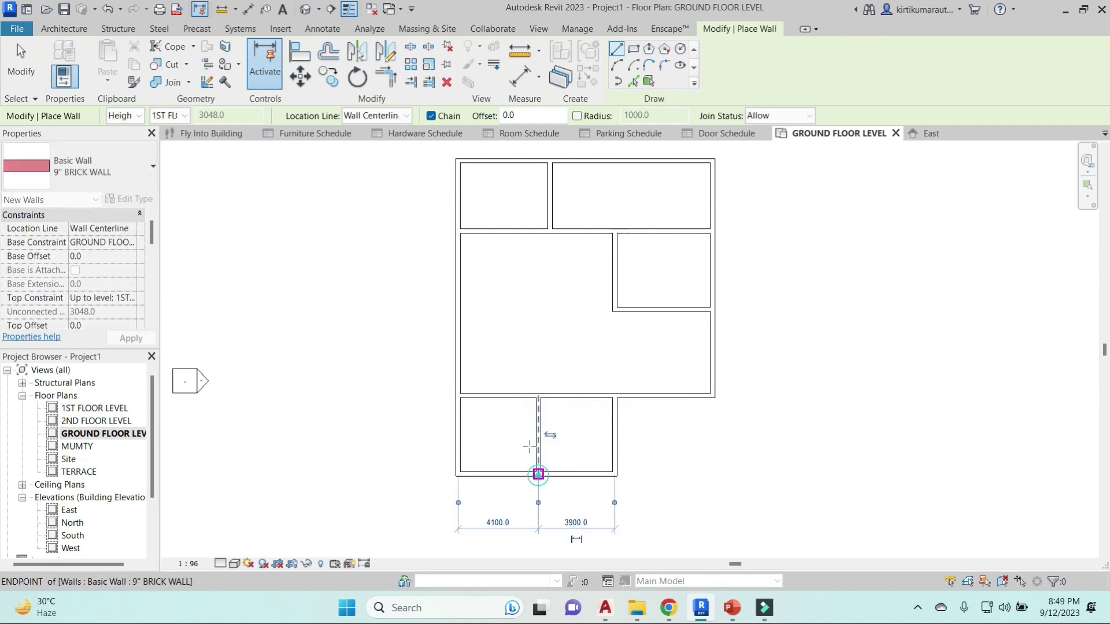
pyautogui.press('Escape')
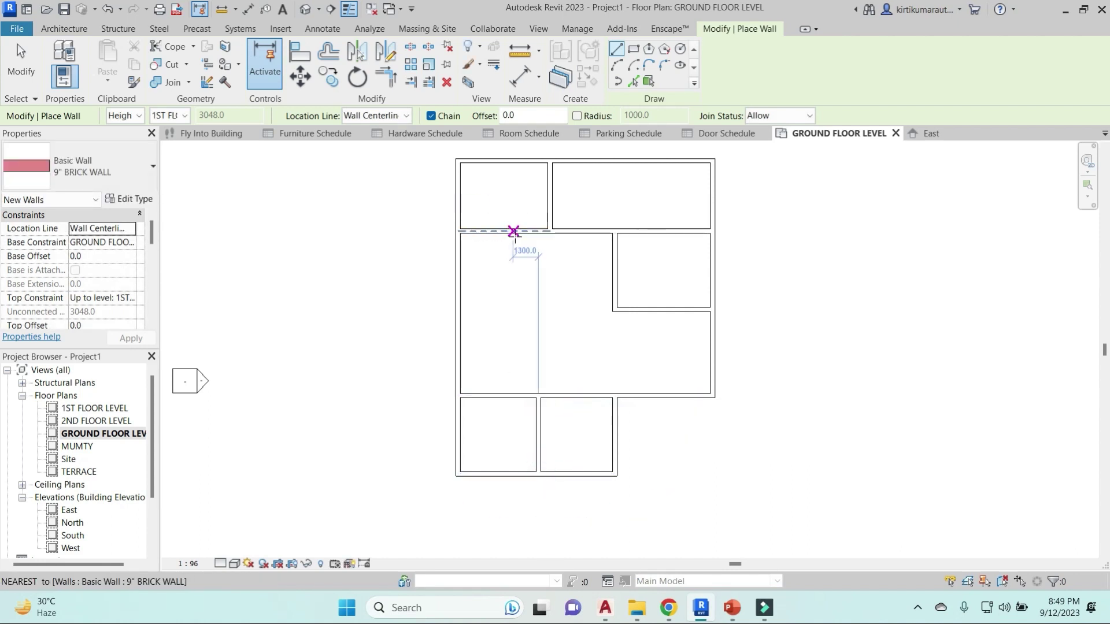
# Draw a north-south partition about 2800 mm from the west wall, between the northwest room and the southern rooms
pyautogui.click(514, 232)
pyautogui.click(514, 396)
pyautogui.scroll(3, 564, 397)
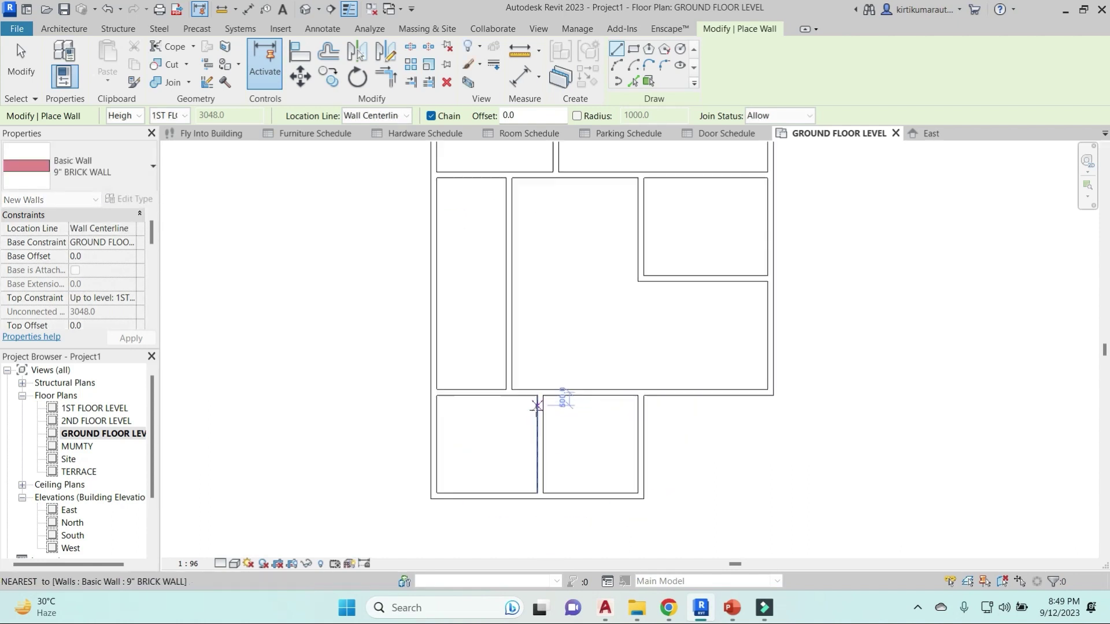
pyautogui.press('Escape')
pyautogui.press('Escape')
pyautogui.click(544, 422)
pyautogui.scroll(-3, 598, 365)
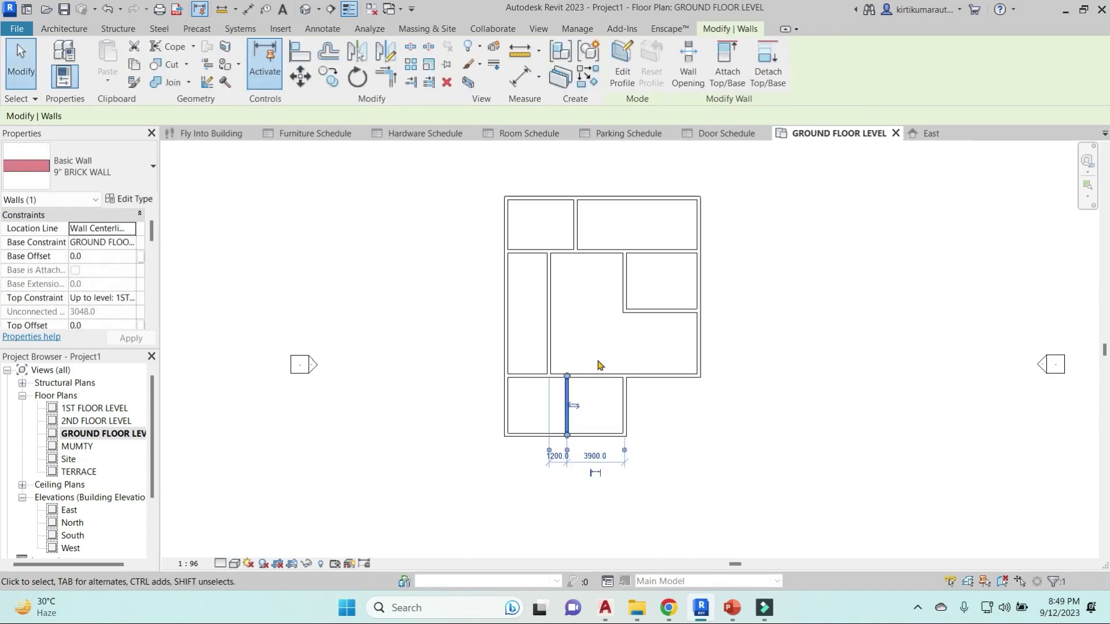
# In the 3D view, constrain the tops of the two taller northwest room partitions up to 1ST FLOOR LEVEL
pyautogui.click(305, 9)
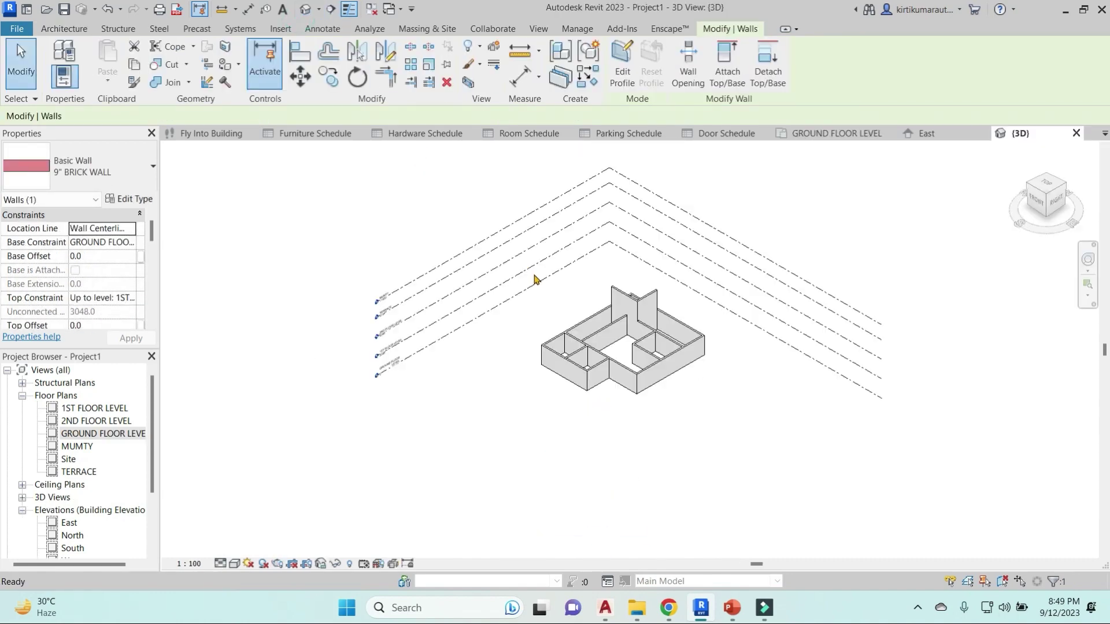
pyautogui.press('Escape')
pyautogui.scroll(4, 578, 323)
pyautogui.scroll(3, 589, 324)
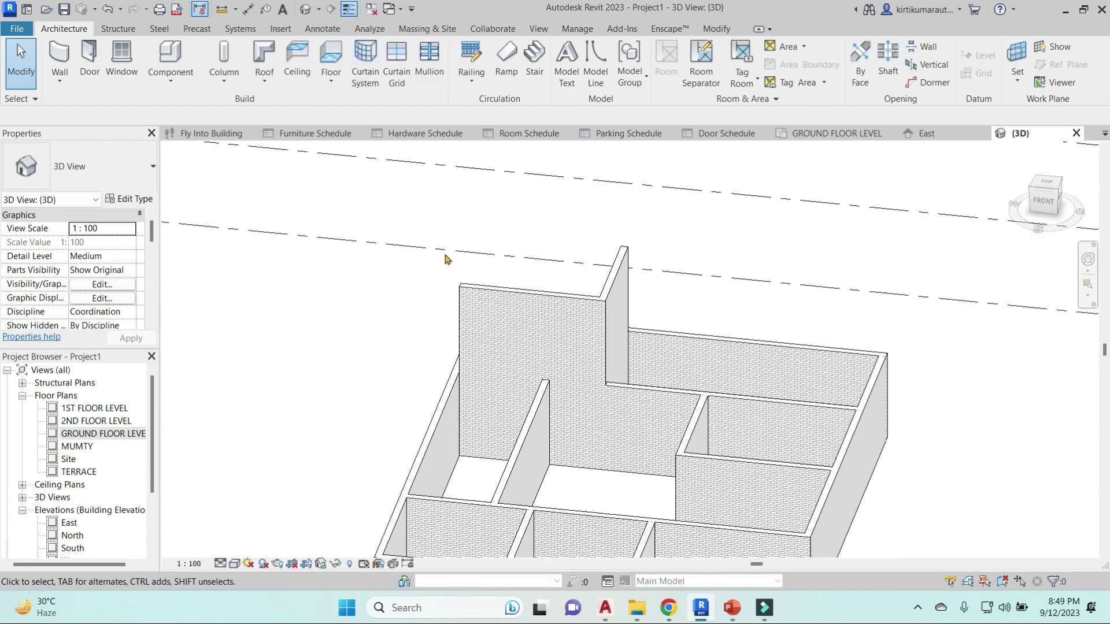
pyautogui.click(546, 309)
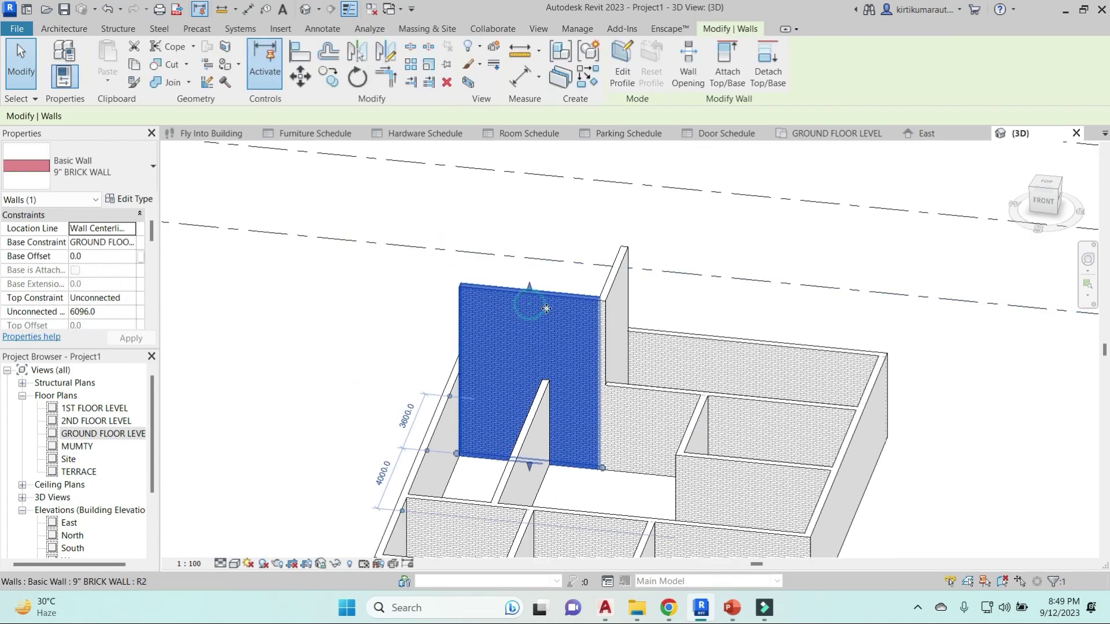
pyautogui.keyDown('ctrl'); pyautogui.click(611, 280); pyautogui.keyUp('ctrl')
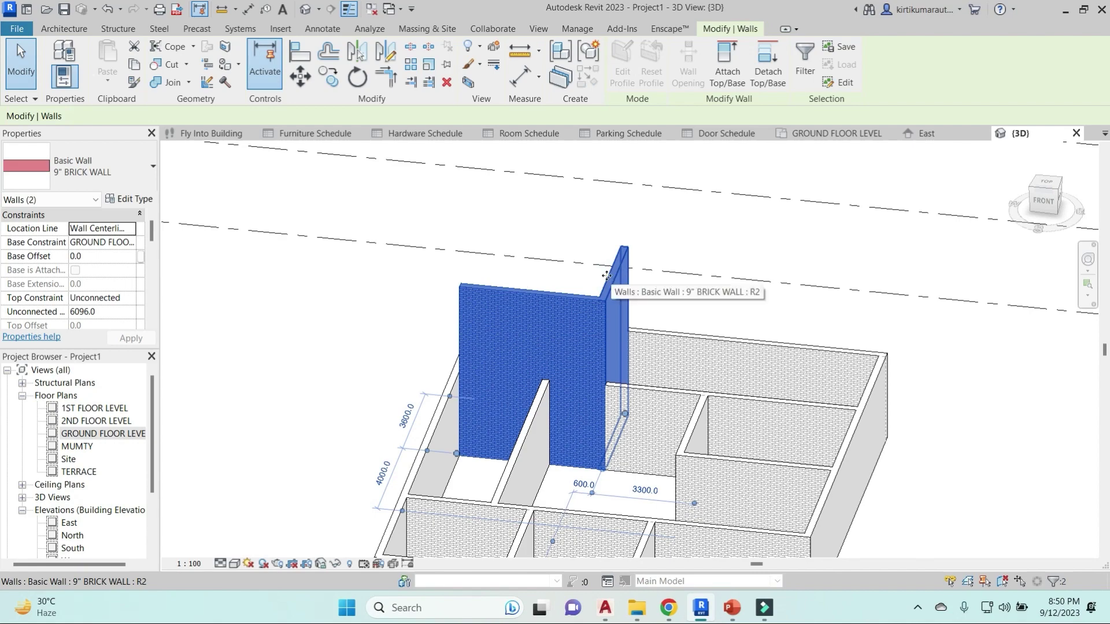
pyautogui.click(135, 299)
pyautogui.click(130, 298)
pyautogui.click(162, 335)
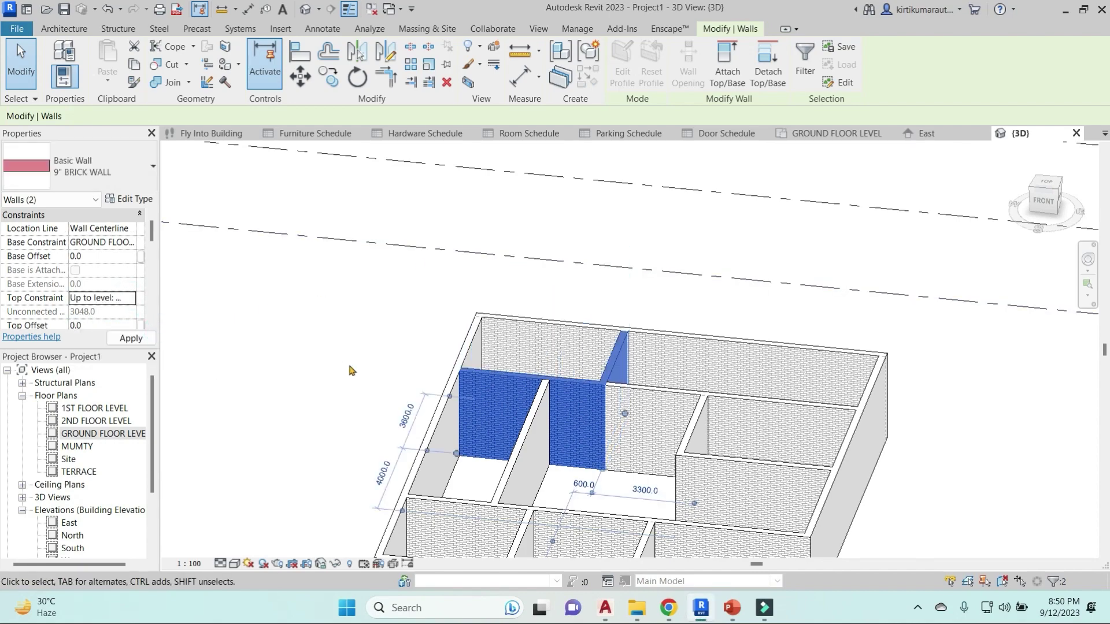
pyautogui.click(364, 380)
# Display the 3D model in the Consistent Colors visual style and inspect the walls
pyautogui.keyDown('shift'); pyautogui.moveTo(364, 380); pyautogui.dragTo(316, 586, button='middle'); pyautogui.keyUp('shift')
pyautogui.click(234, 564)
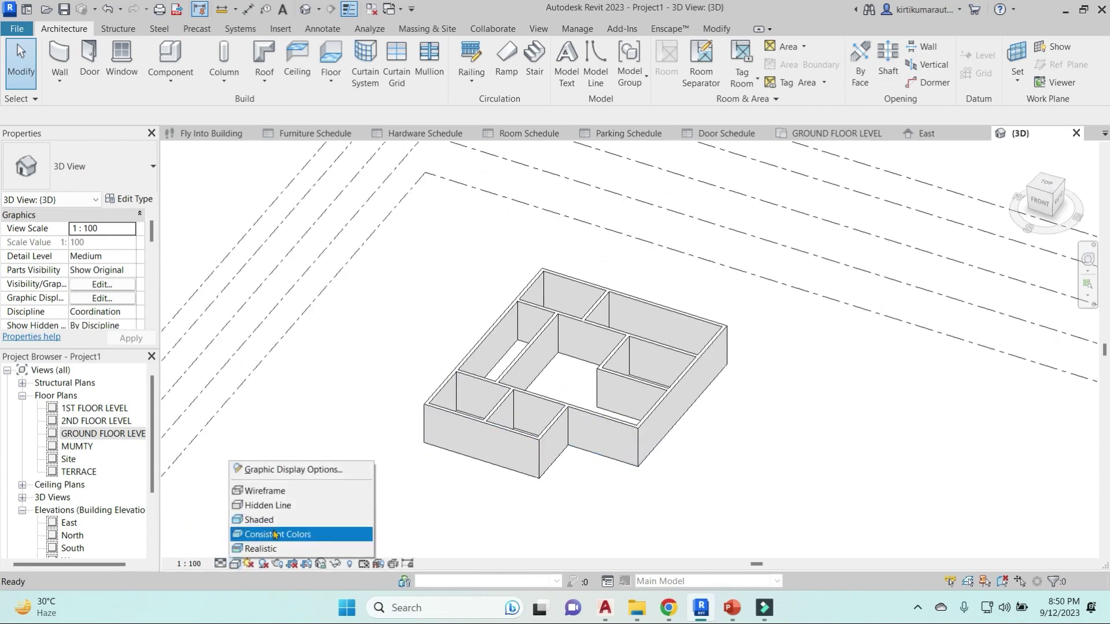
pyautogui.click(312, 532)
pyautogui.keyDown('shift'); pyautogui.moveTo(312, 532); pyautogui.dragTo(505, 445, button='middle'); pyautogui.keyUp('shift')
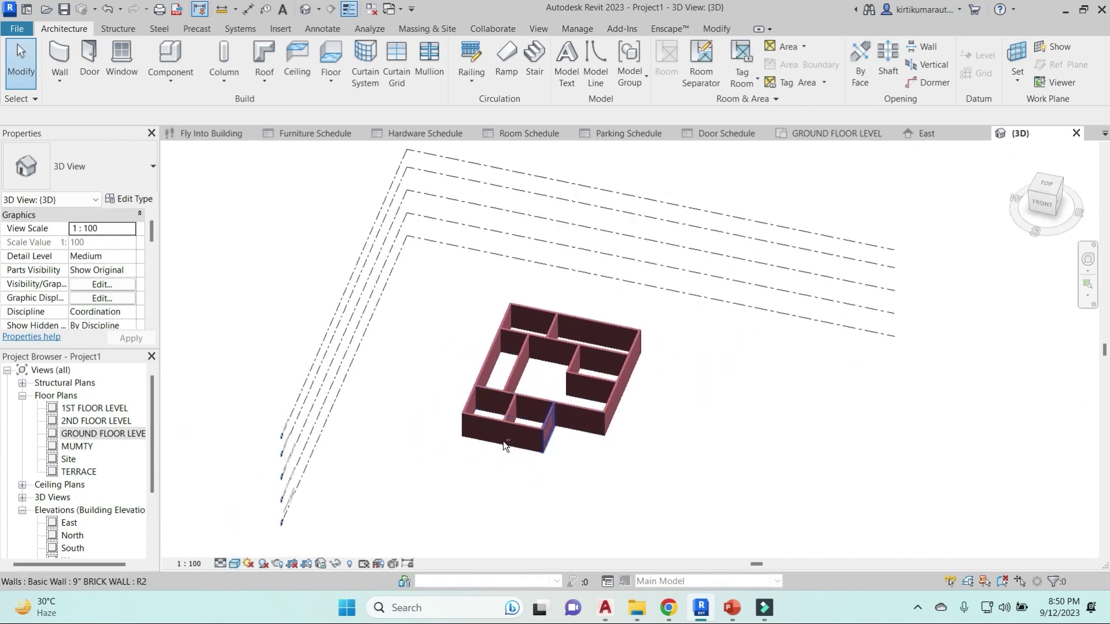
# In the GROUND FLOOR LEVEL plan, place Single-Flush 36" x 84" doors into the two northern rooms, on either side of their dividing wall
pyautogui.doubleClick(99, 434)
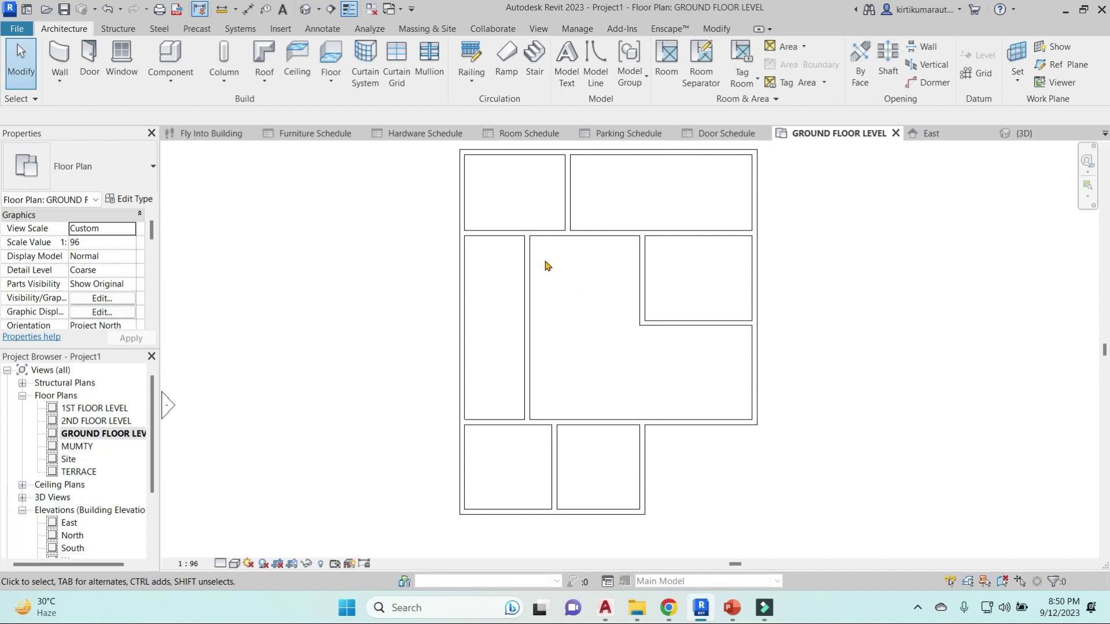
pyautogui.moveTo(546, 265); pyautogui.dragTo(557, 275, button='middle')
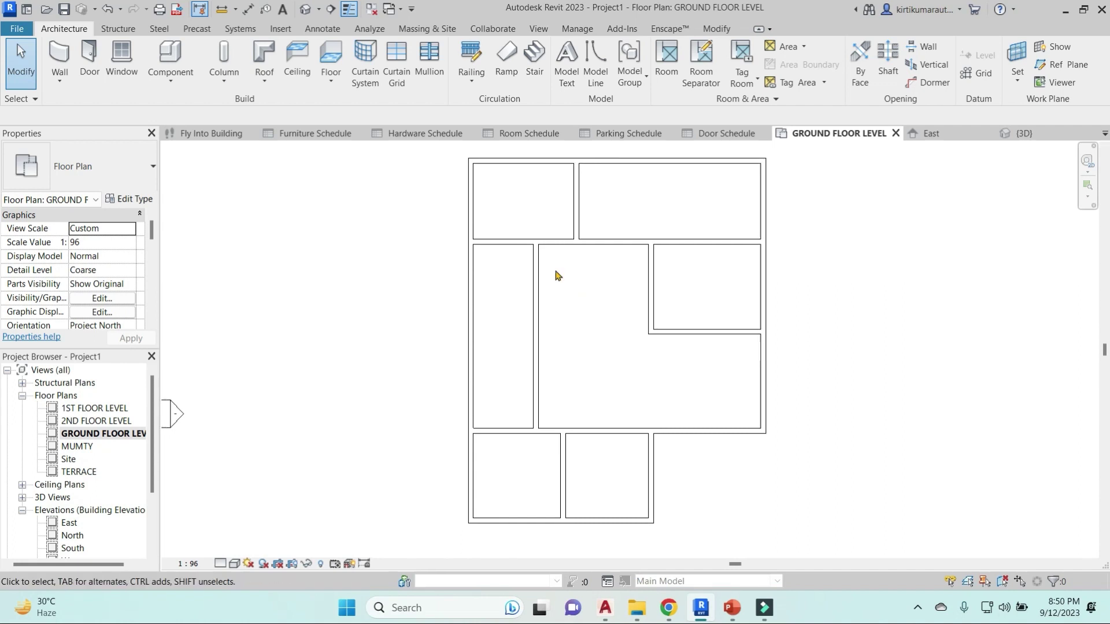
pyautogui.click(89, 58)
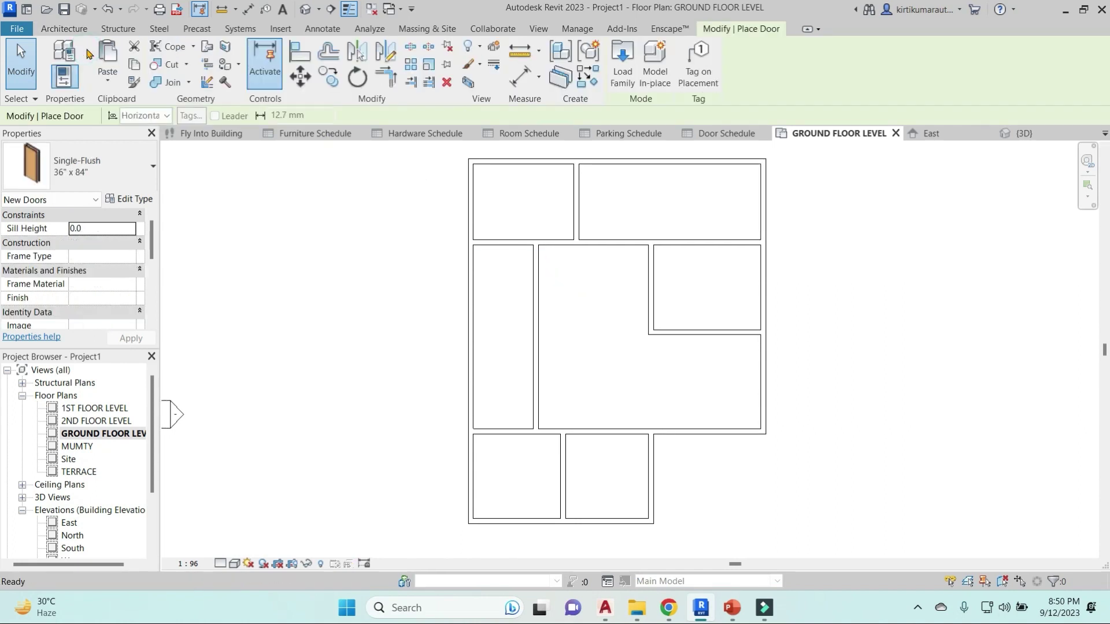
pyautogui.click(129, 183)
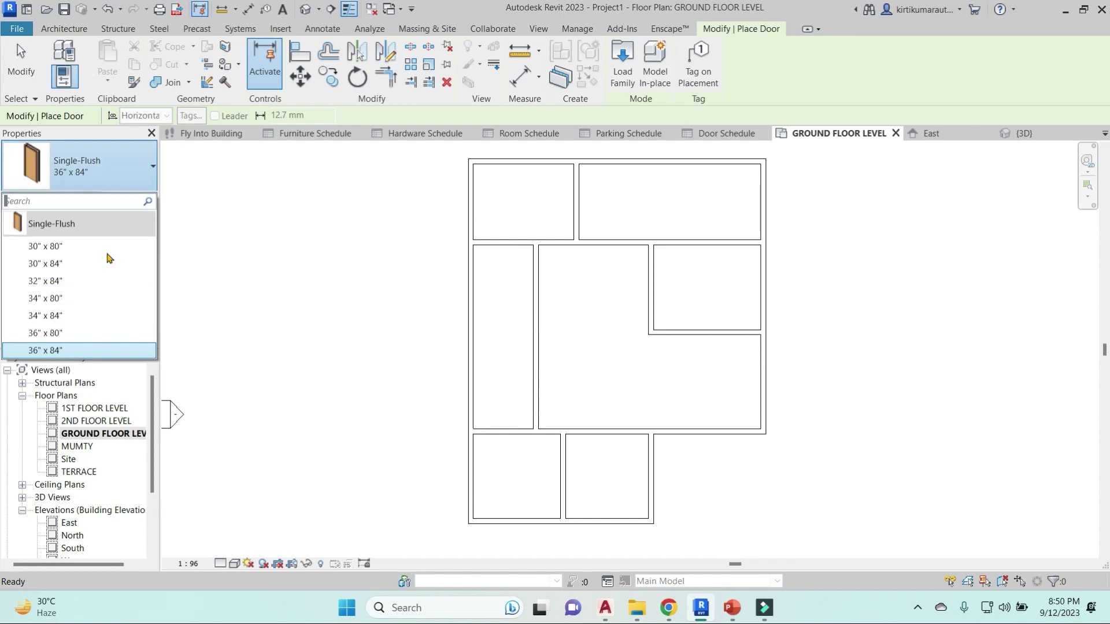
pyautogui.click(41, 351)
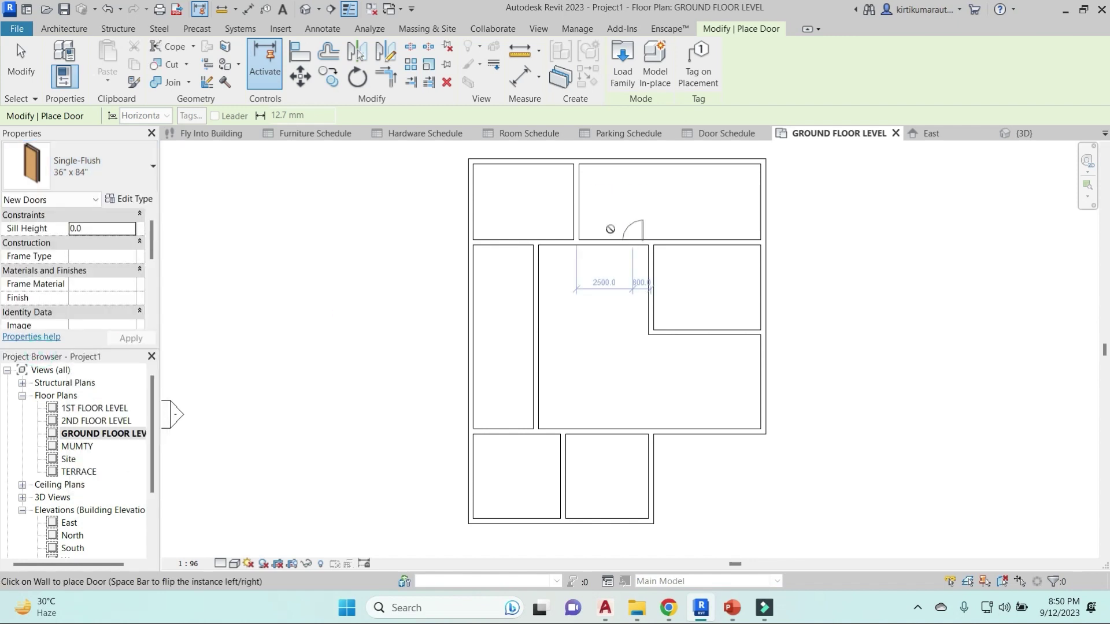
pyautogui.scroll(2, 572, 240)
pyautogui.click(569, 236)
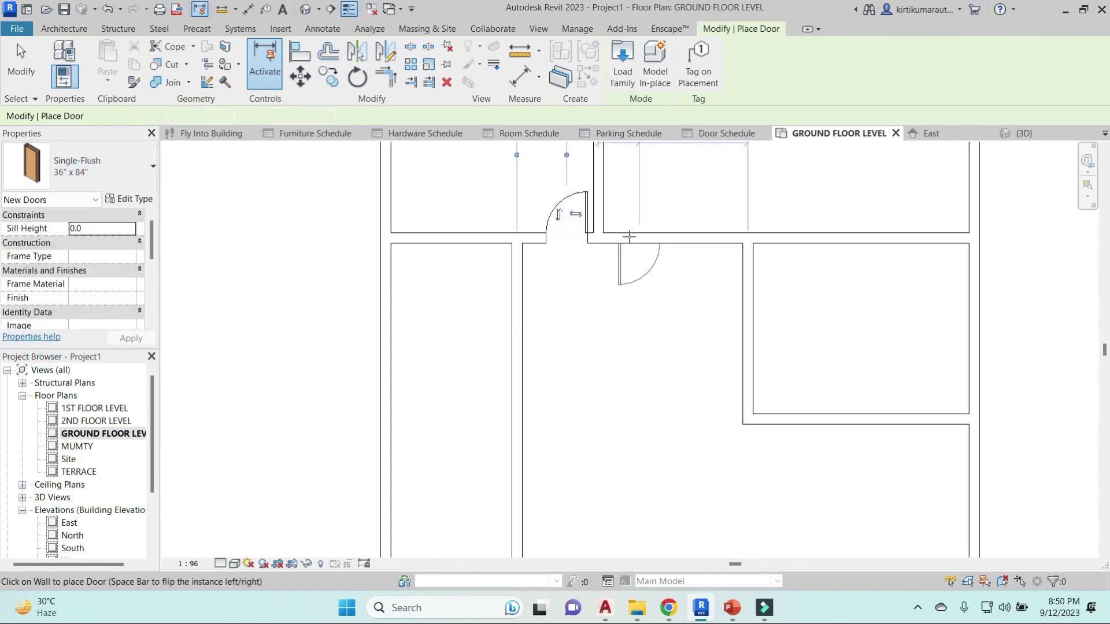
pyautogui.scroll(-3, 632, 234)
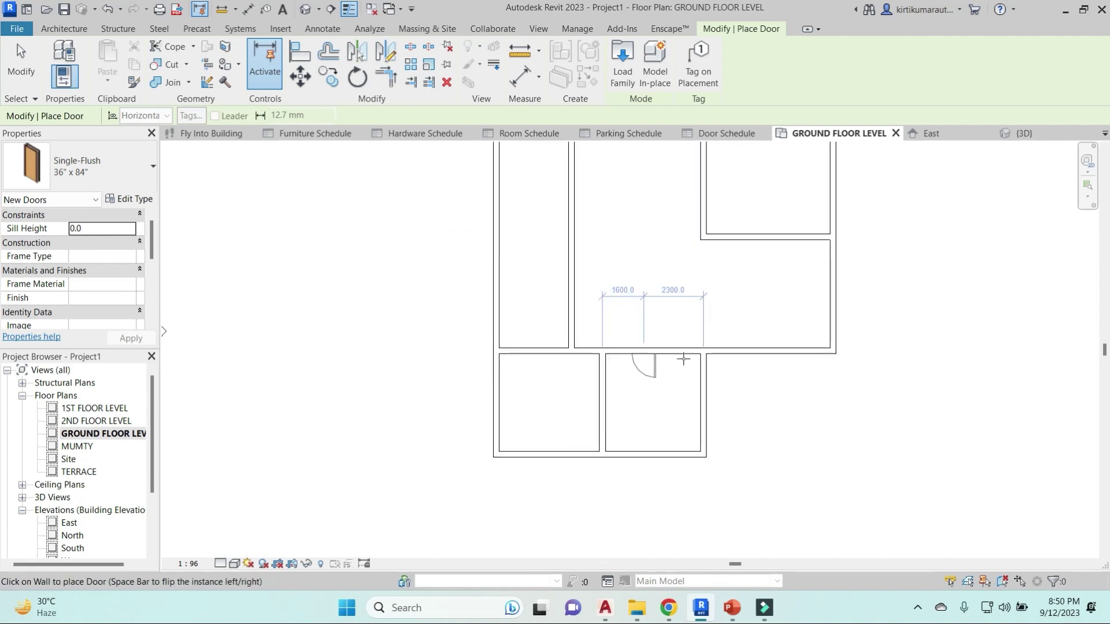
# Place Single-Flush 36" x 84" doors in the north walls of the two southern rooms, near each room's east end
pyautogui.click(685, 363)
pyautogui.scroll(3, 589, 357)
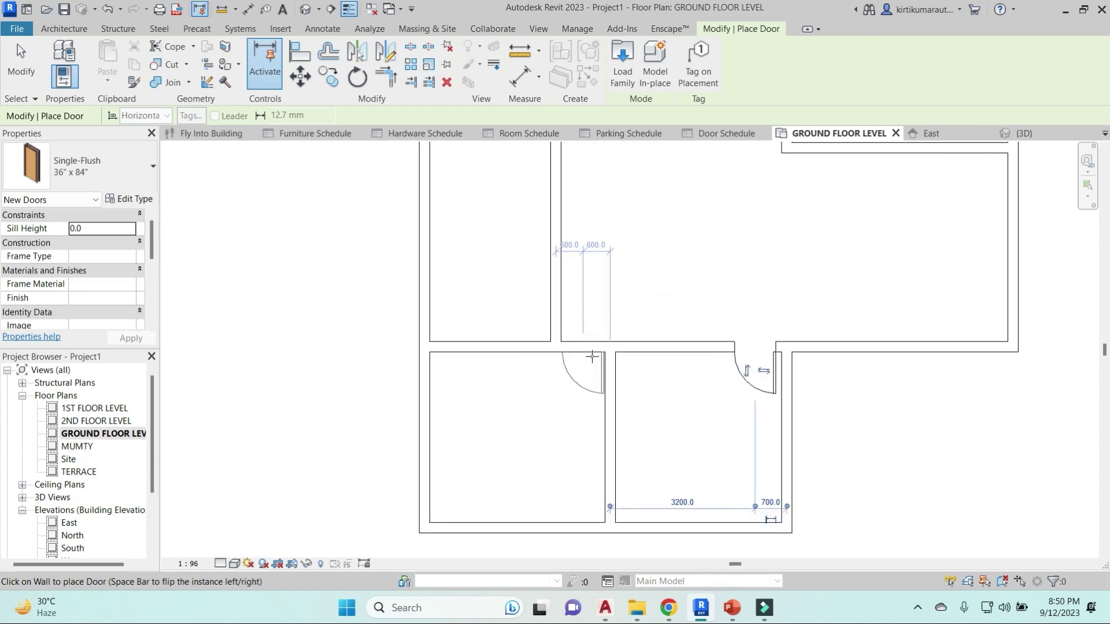
pyautogui.scroll(1, 589, 357)
pyautogui.click(589, 356)
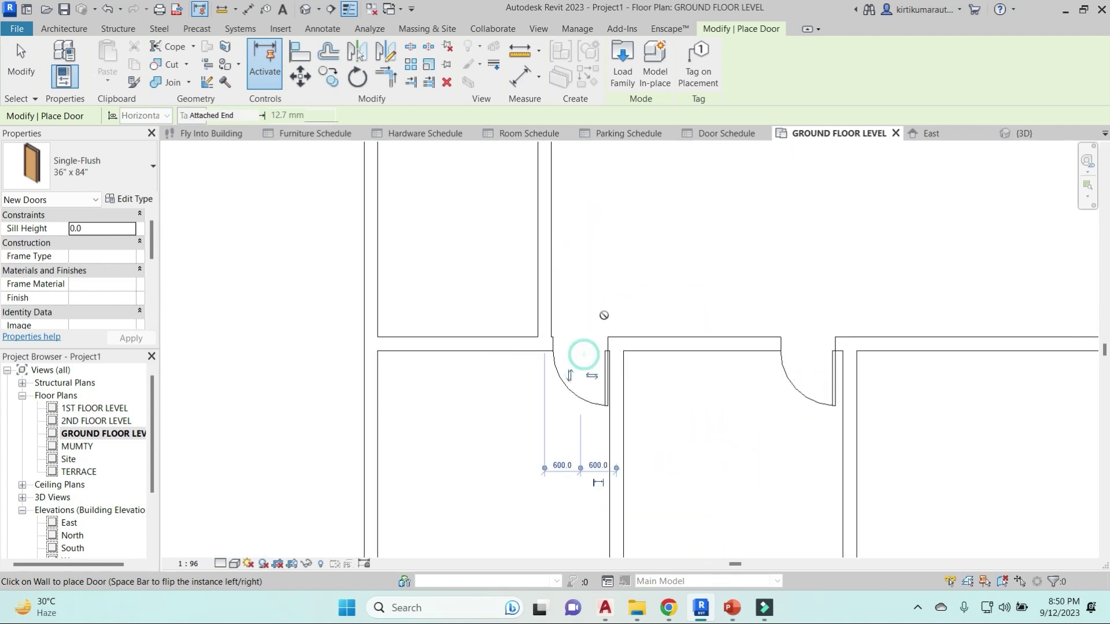
pyautogui.scroll(-3, 668, 376)
pyautogui.moveTo(668, 376); pyautogui.dragTo(604, 339, button='middle')
pyautogui.press('Escape')
# Draw two 9" BRICK WALL cross partitions in the narrow western strip, forming two small rooms at its north end
pyautogui.click(604, 339)
pyautogui.press('c')
pyautogui.press('s')
pyautogui.scroll(-2, 662, 359)
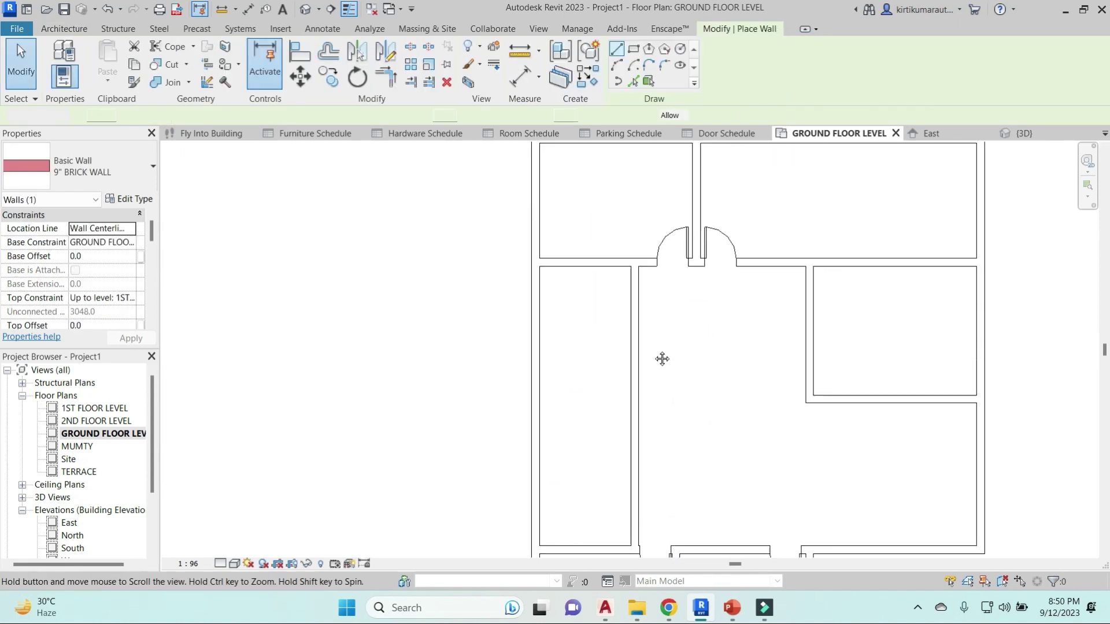
pyautogui.scroll(1, 633, 337)
pyautogui.click(633, 336)
pyautogui.click(529, 337)
pyautogui.press('Escape')
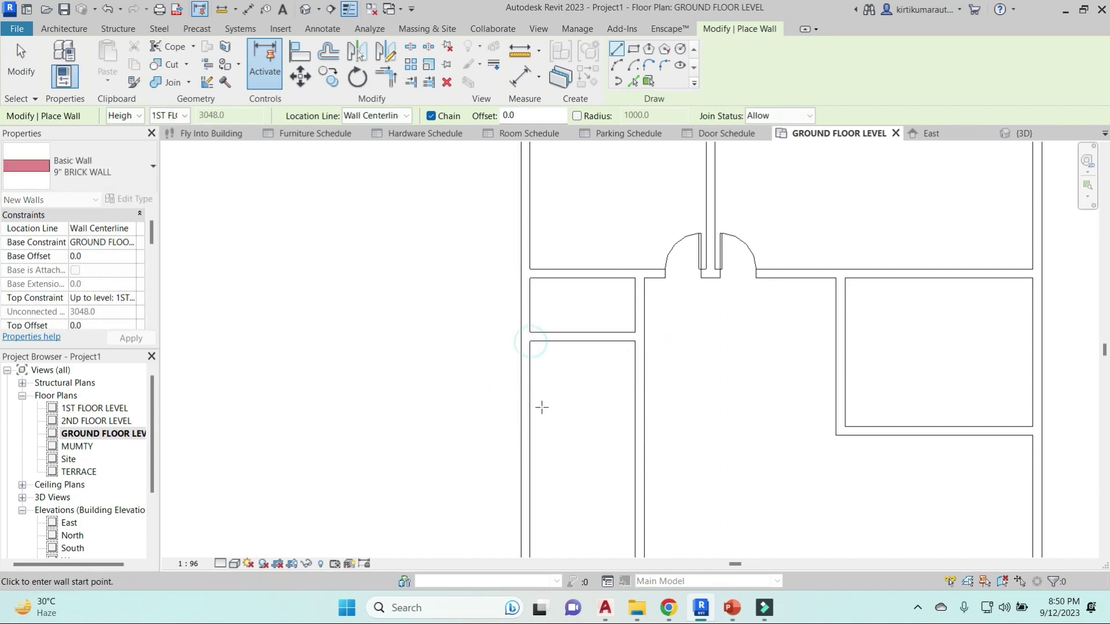
pyautogui.click(526, 407)
pyautogui.click(640, 407)
pyautogui.press('Escape')
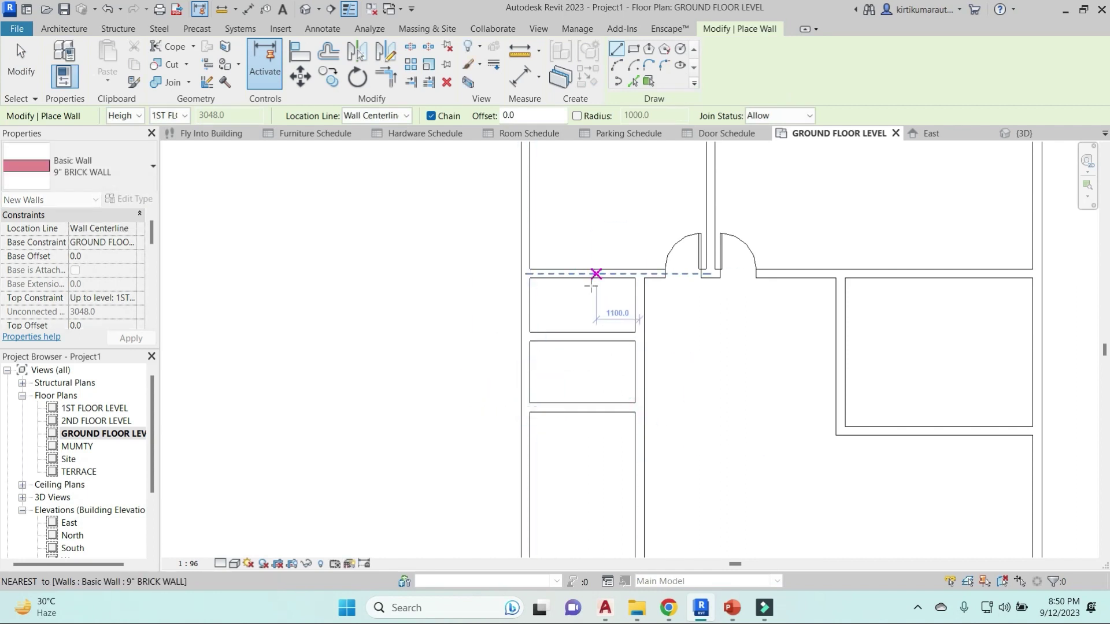
# Draw a third cross partition about 2800 mm long near the south end of the narrow western strip
pyautogui.moveTo(639, 370); pyautogui.dragTo(631, 317, button='middle')
pyautogui.scroll(-1, 597, 415)
pyautogui.moveTo(597, 415); pyautogui.dragTo(631, 321, button='middle')
pyautogui.click(632, 376)
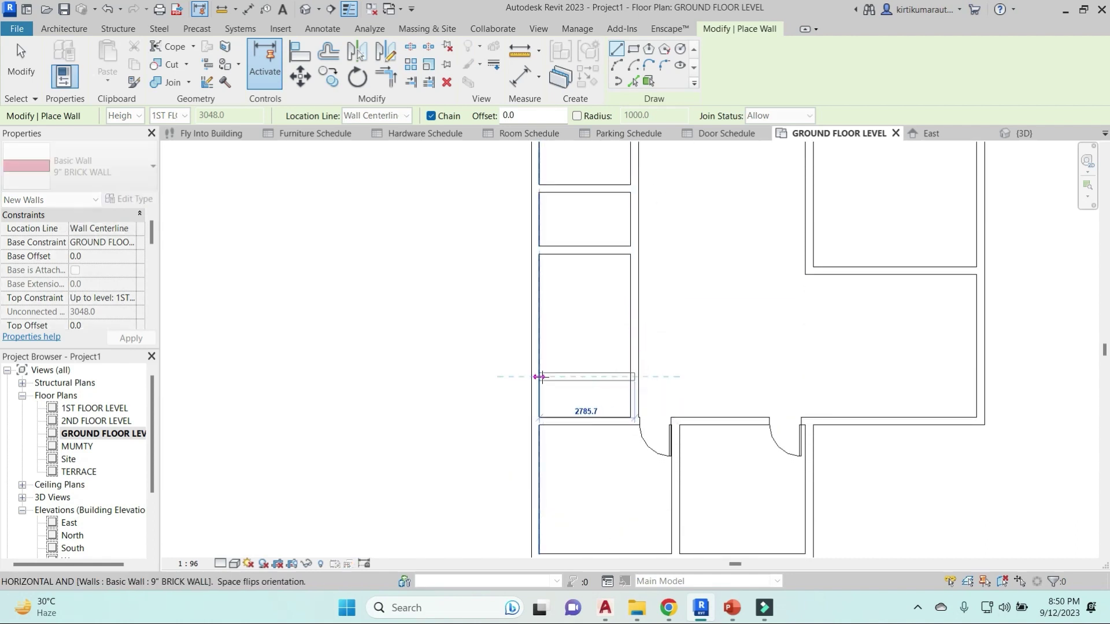
pyautogui.click(536, 377)
pyautogui.press('Escape')
pyautogui.scroll(1, 593, 399)
pyautogui.scroll(1, 593, 399)
pyautogui.moveTo(593, 399); pyautogui.dragTo(635, 344, button='middle')
pyautogui.press('Escape')
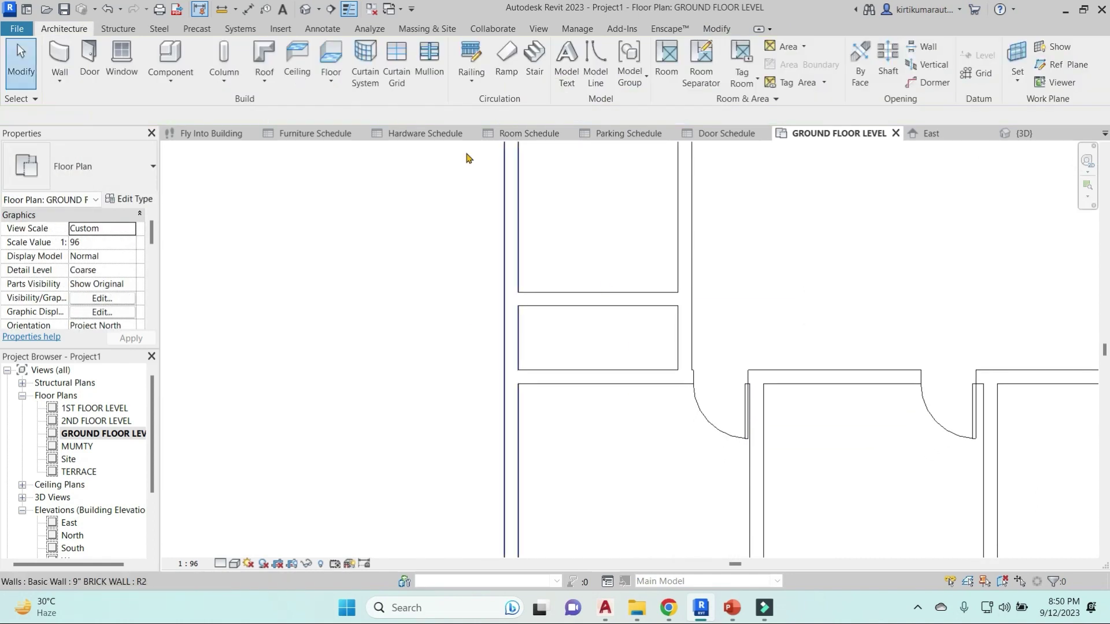
# Place an aligned dimension, using Faces of core, across the southernmost small room in the western strip, between its north and south walls
pyautogui.click(323, 29)
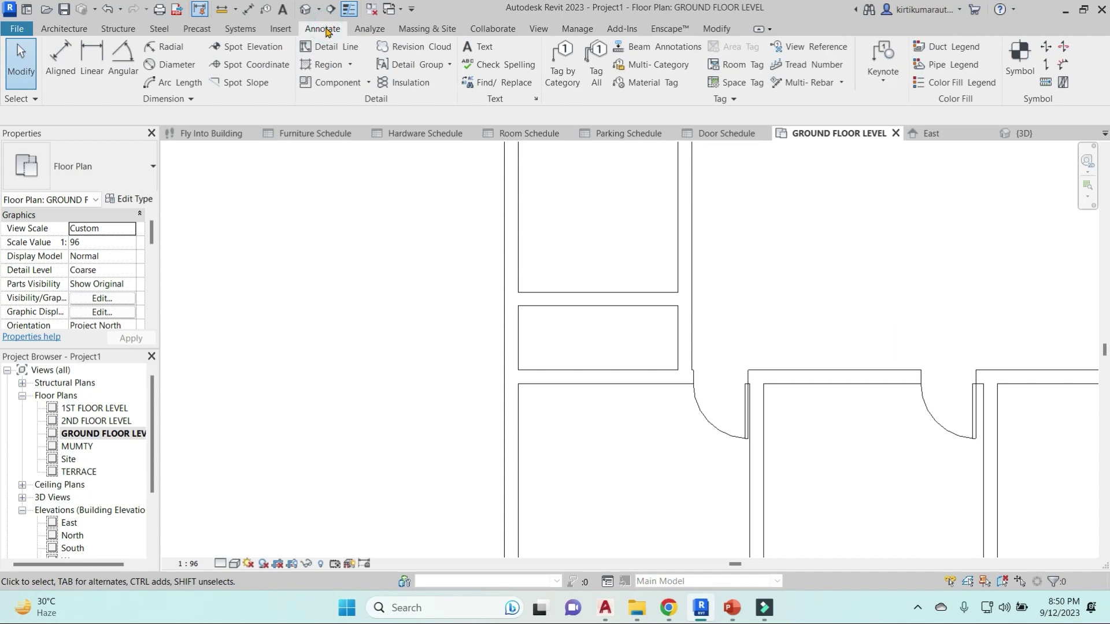
pyautogui.click(60, 58)
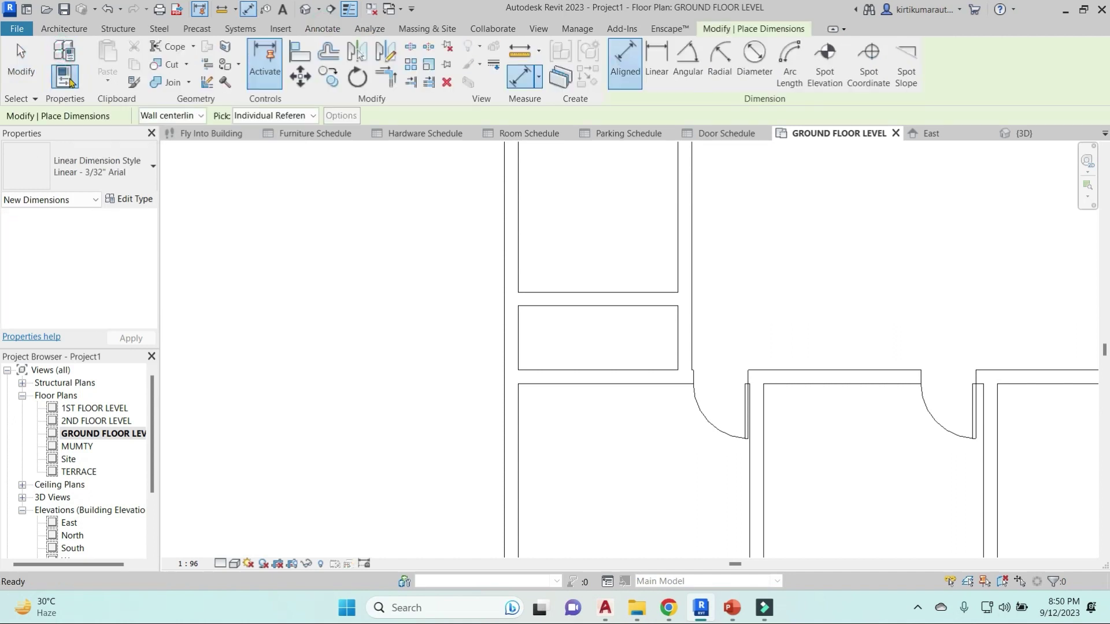
pyautogui.click(202, 116)
pyautogui.click(168, 165)
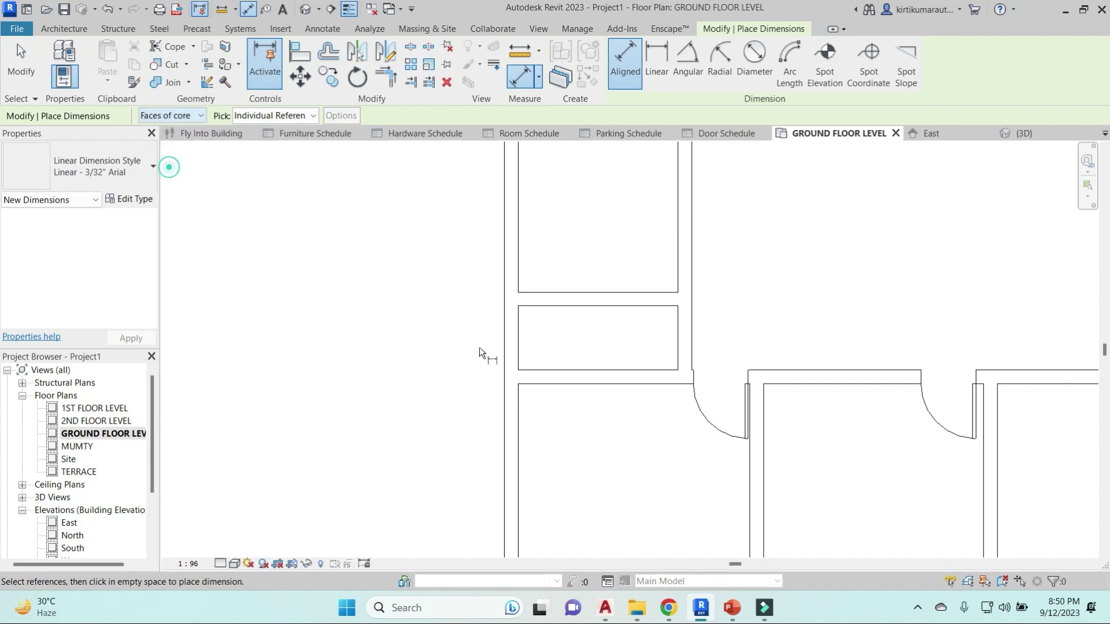
pyautogui.click(619, 306)
pyautogui.click(596, 370)
pyautogui.click(557, 346)
pyautogui.scroll(-2, 639, 357)
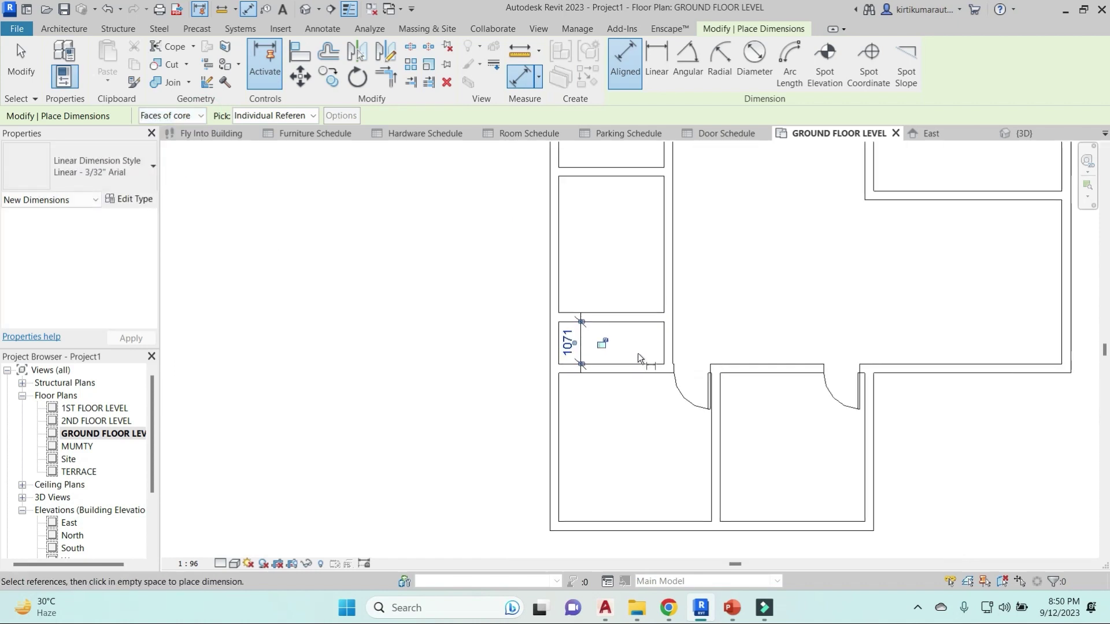
pyautogui.press('Escape')
pyautogui.press('Escape')
# Set the southernmost small room's north-south clear dimension to 1800 mm by moving its north partition
pyautogui.scroll(4, 638, 315)
pyautogui.click(632, 308)
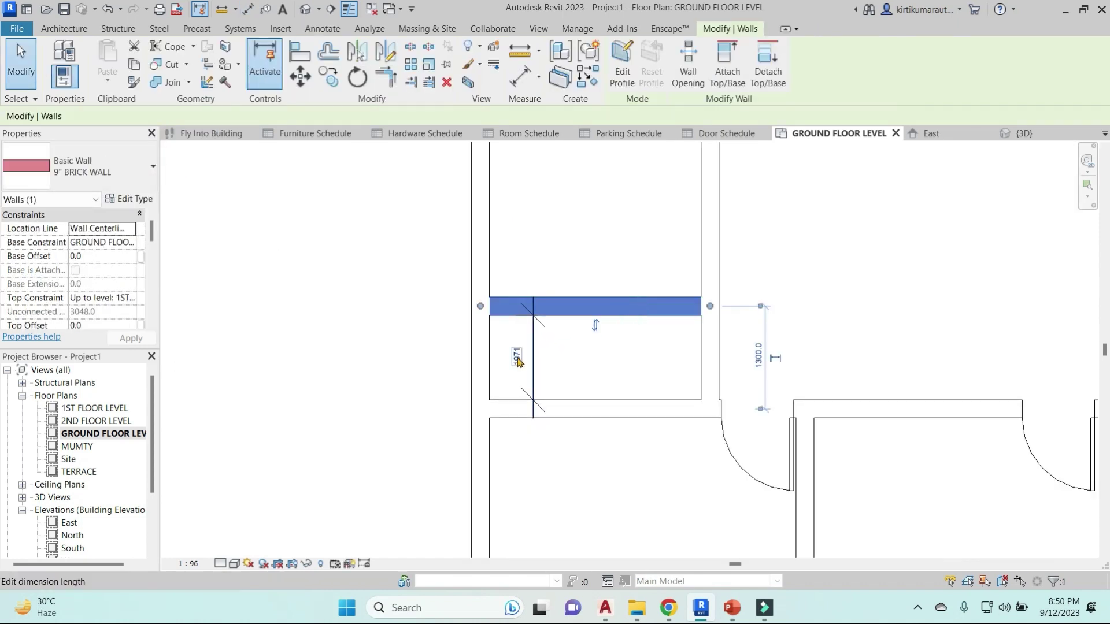
pyautogui.click(517, 359)
pyautogui.write('1800')
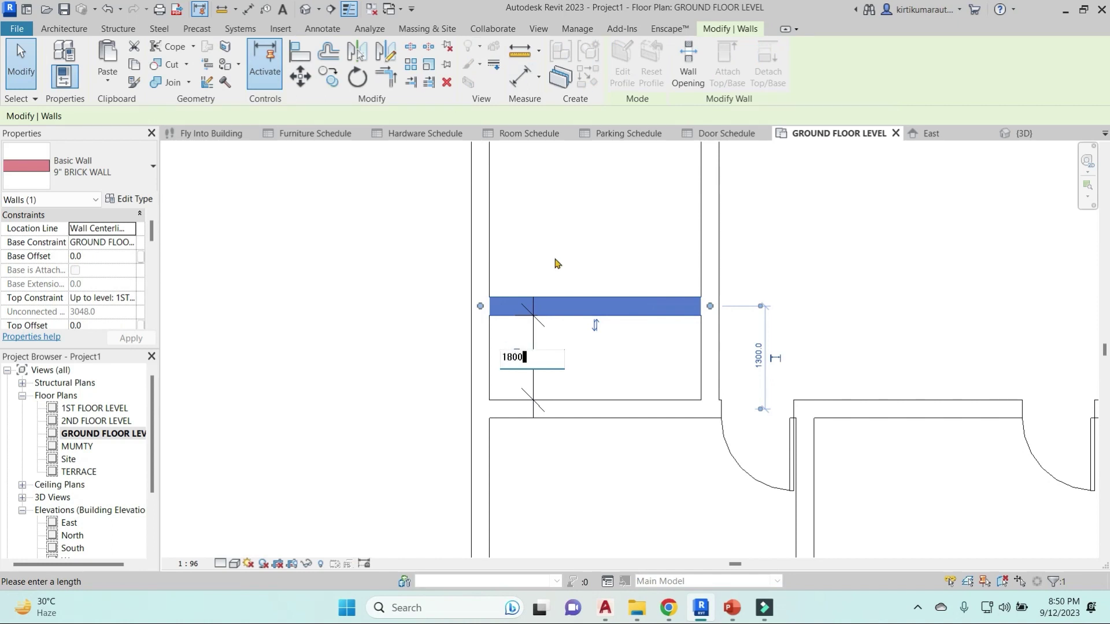
pyautogui.press('Return')
pyautogui.scroll(-3, 607, 265)
pyautogui.press('Escape')
pyautogui.moveTo(607, 266)
pyautogui.mouseDown(button='middle')
pyautogui.moveTo(694, 329)
pyautogui.moveTo(688, 357)
pyautogui.mouseUp(button='middle')
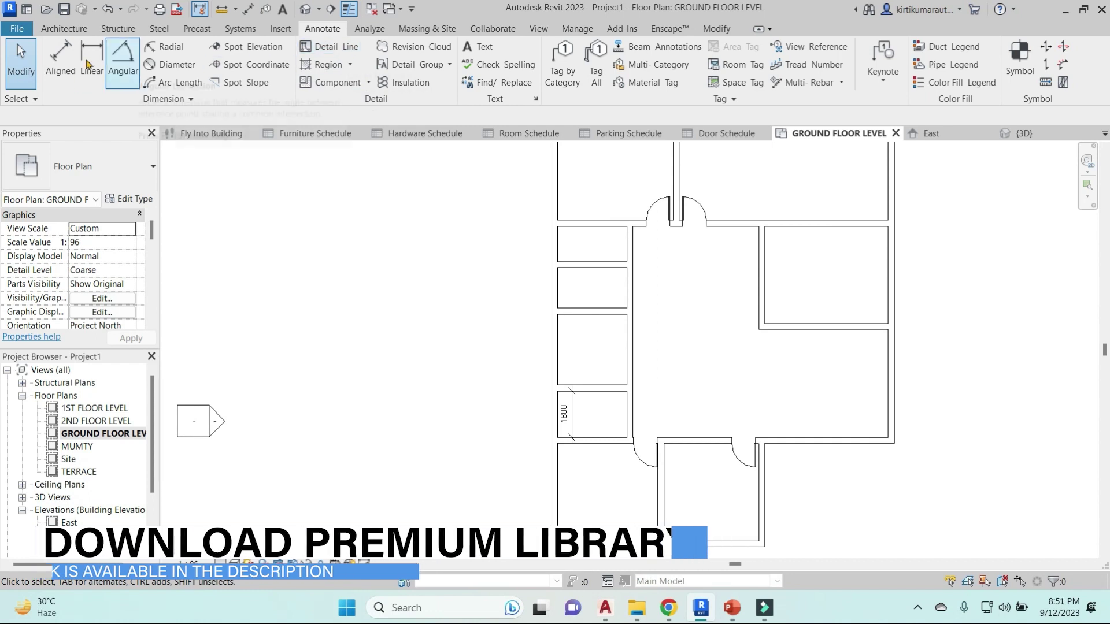
# Dimension the northernmost small room in the western strip between the inner faces of its north and south walls
pyautogui.click(61, 60)
pyautogui.moveTo(633, 236); pyautogui.dragTo(633, 287, button='middle')
pyautogui.scroll(3, 588, 286)
pyautogui.click(591, 264)
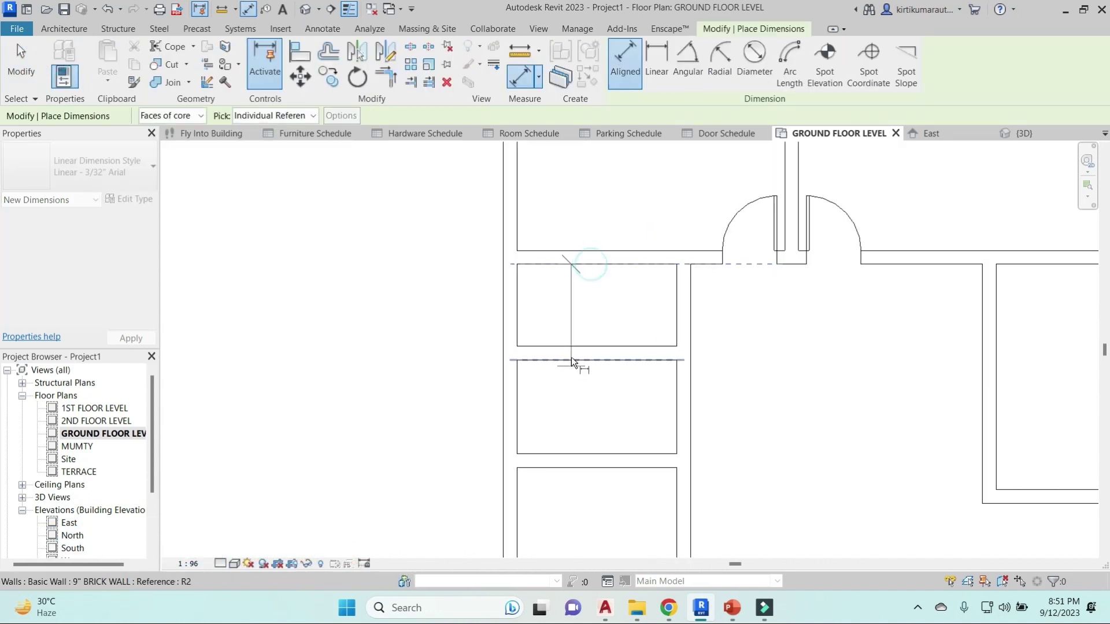
pyautogui.click(571, 346)
pyautogui.click(560, 310)
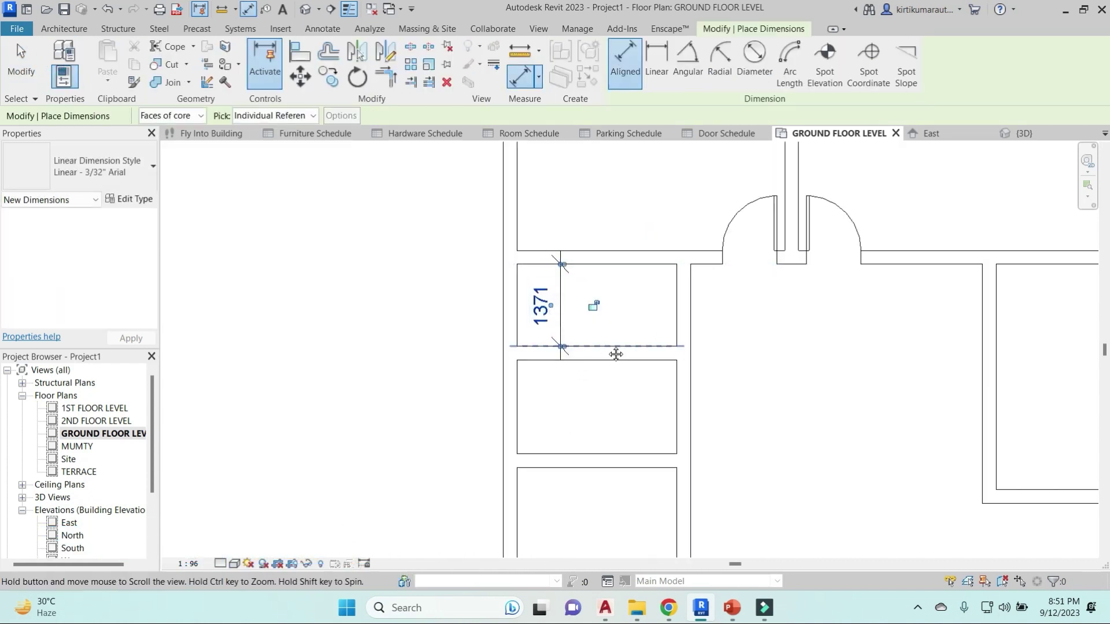
pyautogui.moveTo(614, 352); pyautogui.dragTo(618, 340, button='middle')
pyautogui.press('Escape')
# Move the partition south of the northernmost small room 129 mm to the south
pyautogui.click(625, 337)
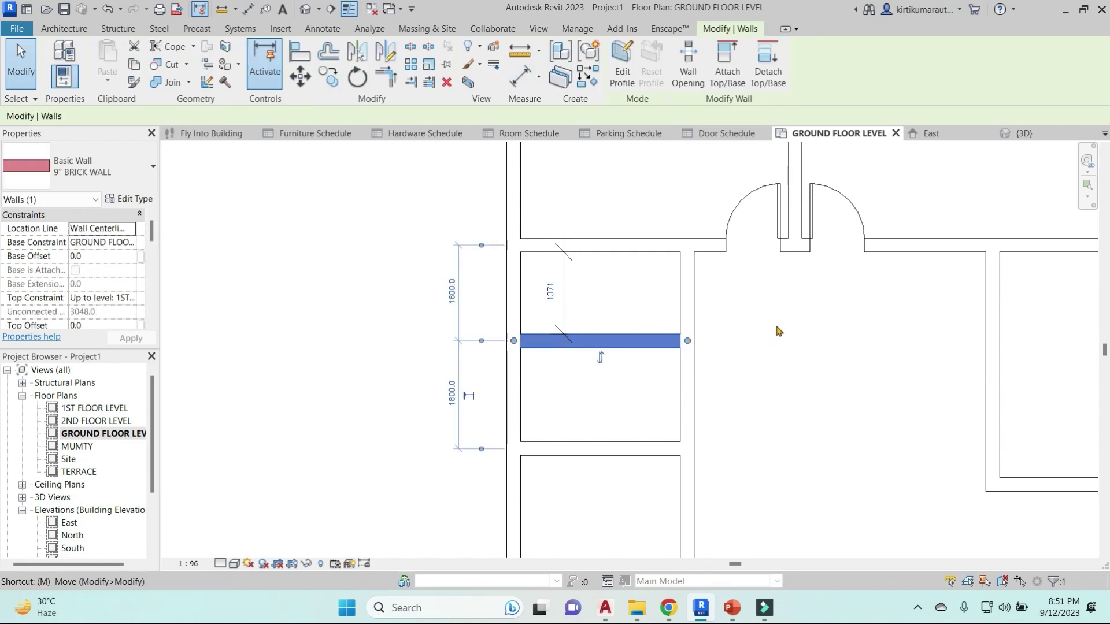
pyautogui.press('v')
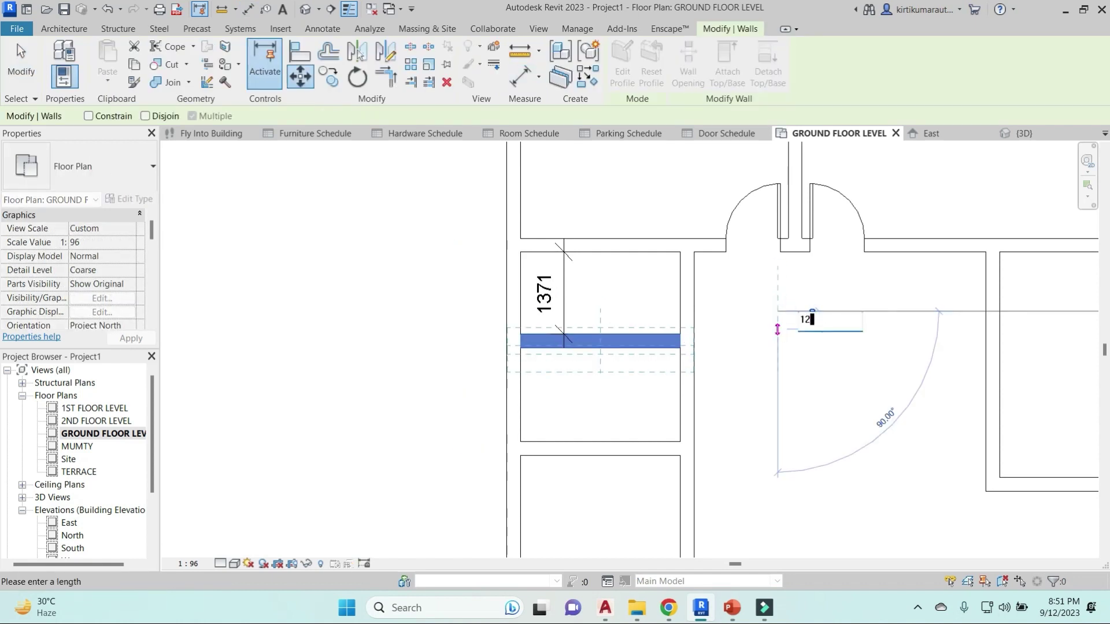
pyautogui.write('129')
pyautogui.press('Return')
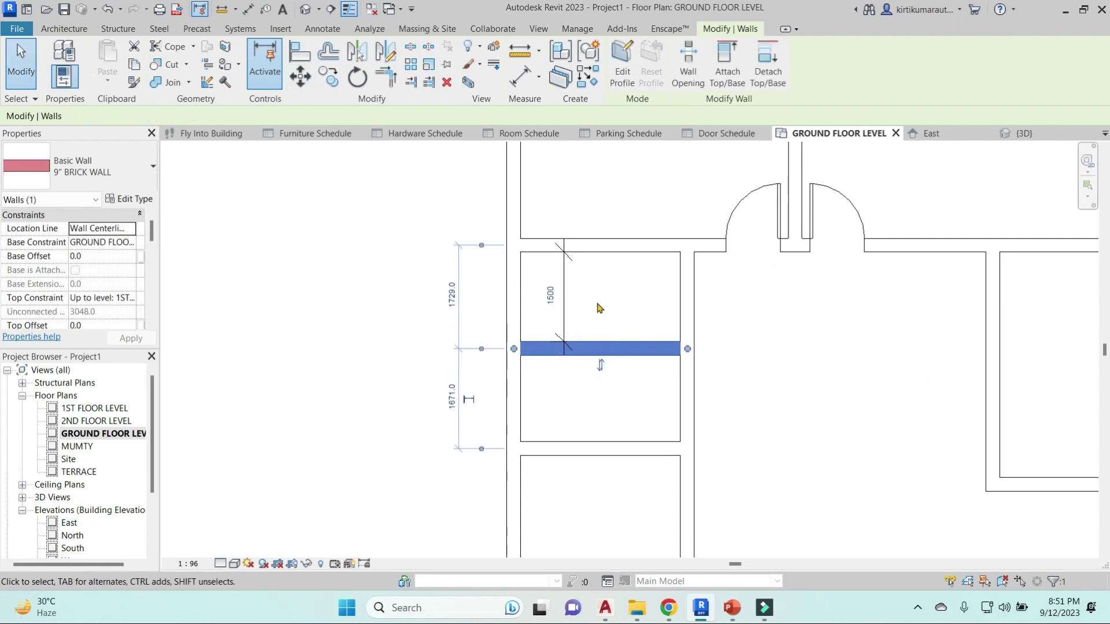
# Set the northernmost small room's north-south clear dimension to 1800 mm by moving its south partition
pyautogui.click(599, 307)
pyautogui.scroll(3, 595, 307)
pyautogui.click(590, 334)
pyautogui.scroll(-2, 564, 324)
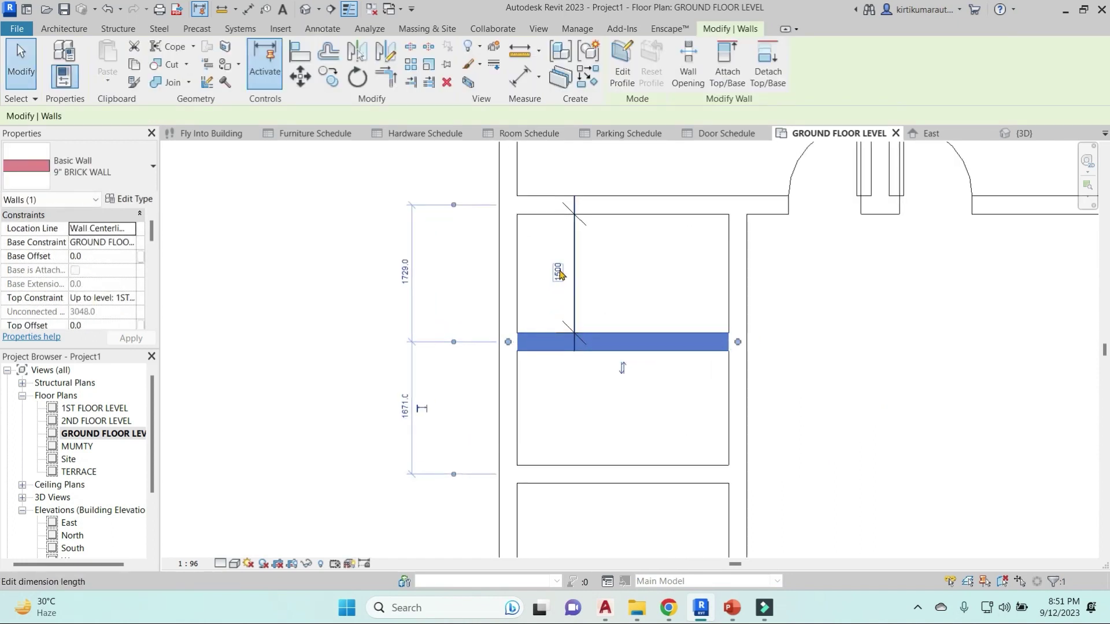
pyautogui.click(558, 273)
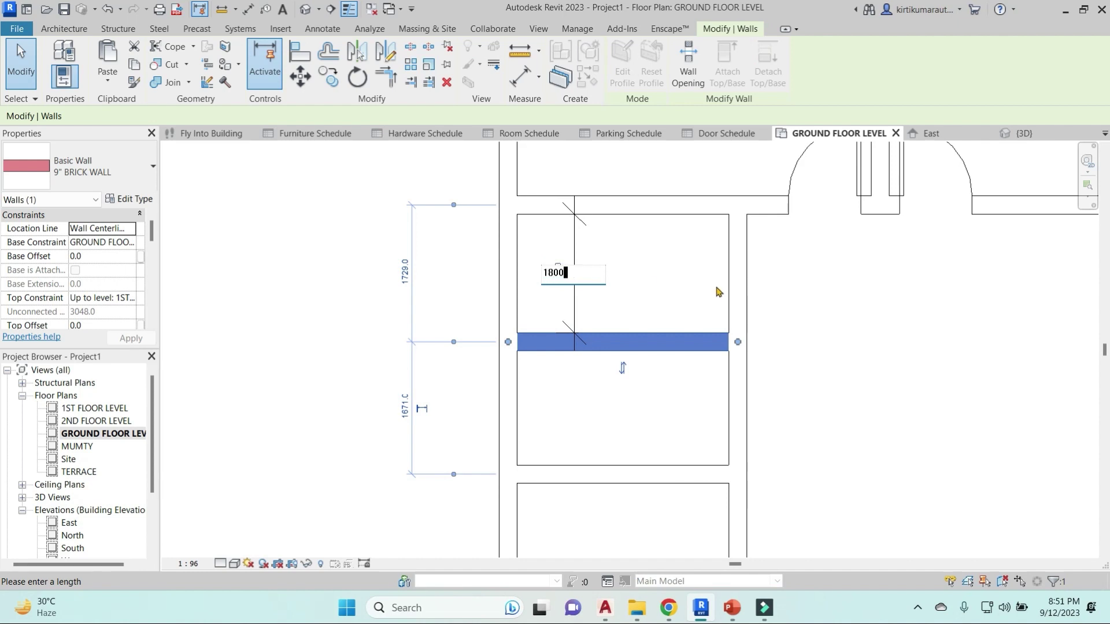
pyautogui.press('Return')
pyautogui.scroll(-2, 768, 362)
pyautogui.moveTo(768, 362); pyautogui.dragTo(662, 325, button='middle')
pyautogui.press('Escape')
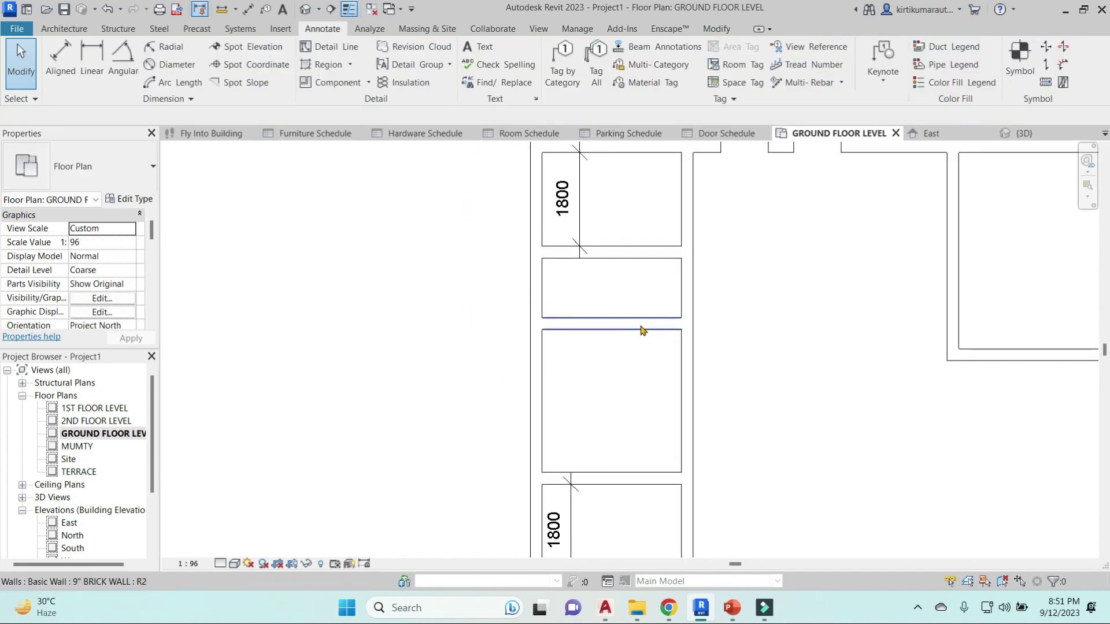
# Shift the second small room's south partition farther south and dimension that room between the inner faces of its partitions
pyautogui.click(641, 327)
pyautogui.moveTo(630, 322); pyautogui.dragTo(632, 354)
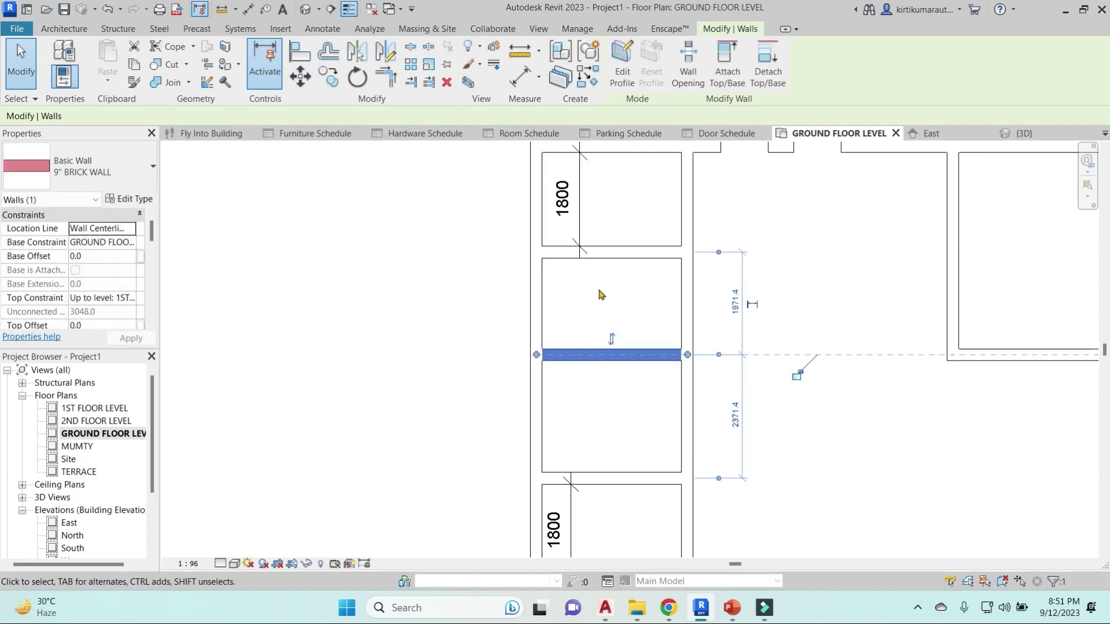
pyautogui.scroll(-1, 601, 295)
pyautogui.press('Escape')
pyautogui.press('d')
pyautogui.press('i')
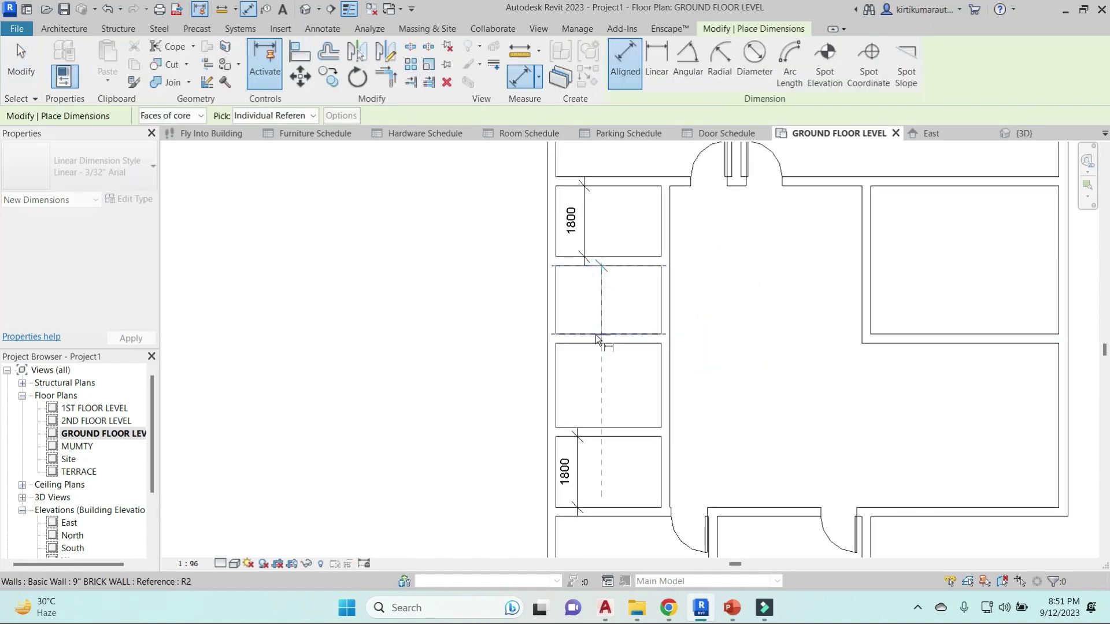
pyautogui.click(595, 335)
pyautogui.click(585, 289)
pyautogui.press('Escape')
pyautogui.press('Escape')
# Set the second small room's north-south clear dimension to 1800 mm by moving its south partition
pyautogui.click(618, 338)
pyautogui.click(572, 299)
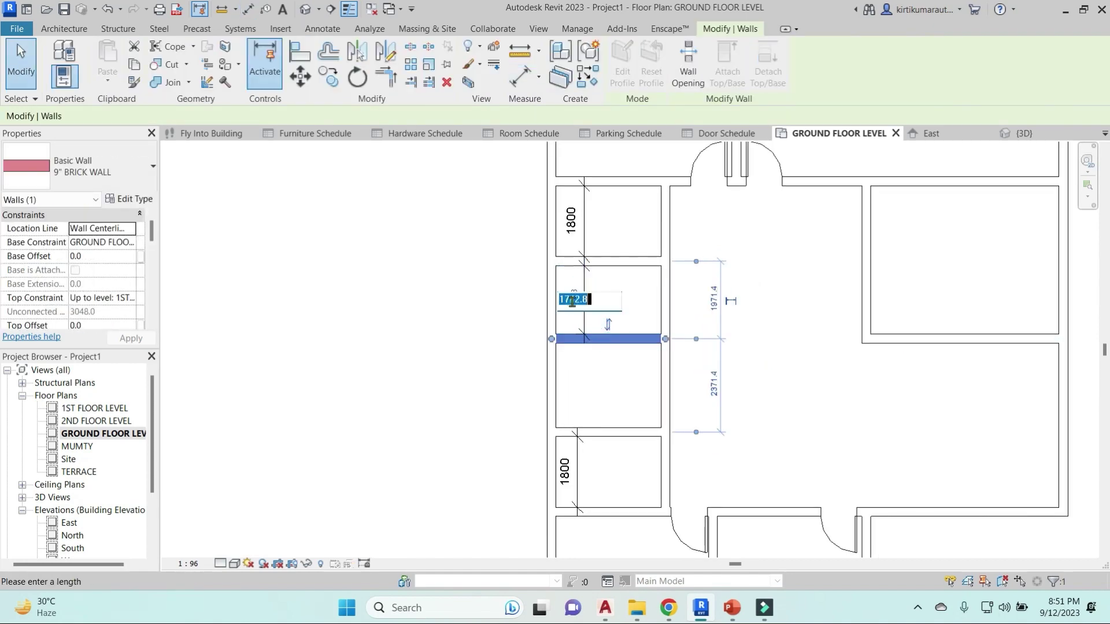
pyautogui.write('1800')
pyautogui.press('Return')
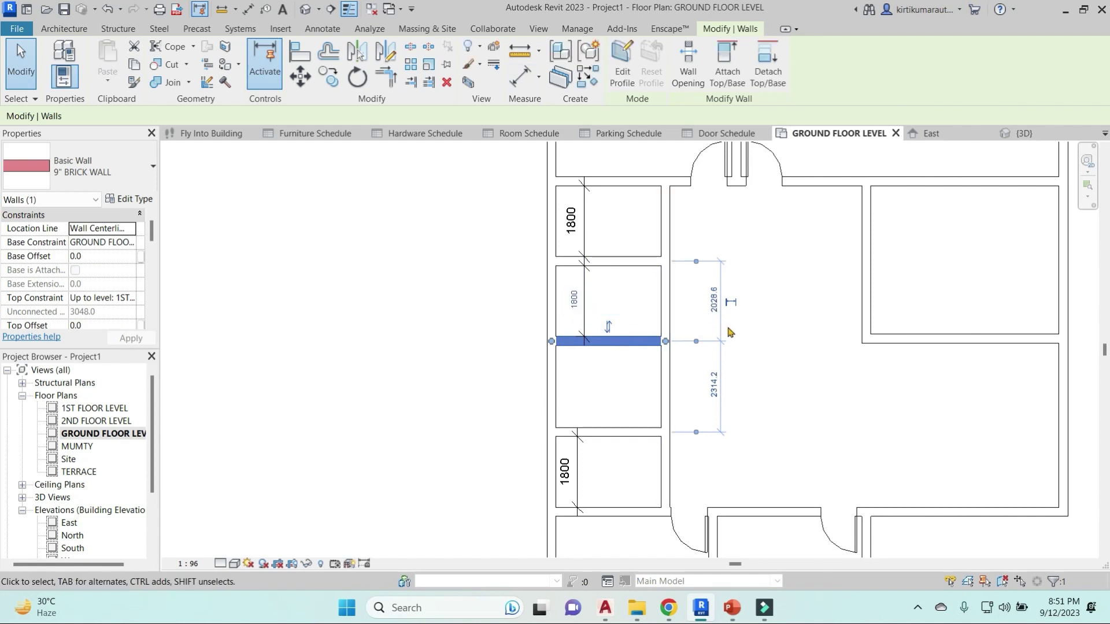
pyautogui.press('Escape')
# Check the opening width and type of the northwestern room's door
pyautogui.scroll(-3, 773, 369)
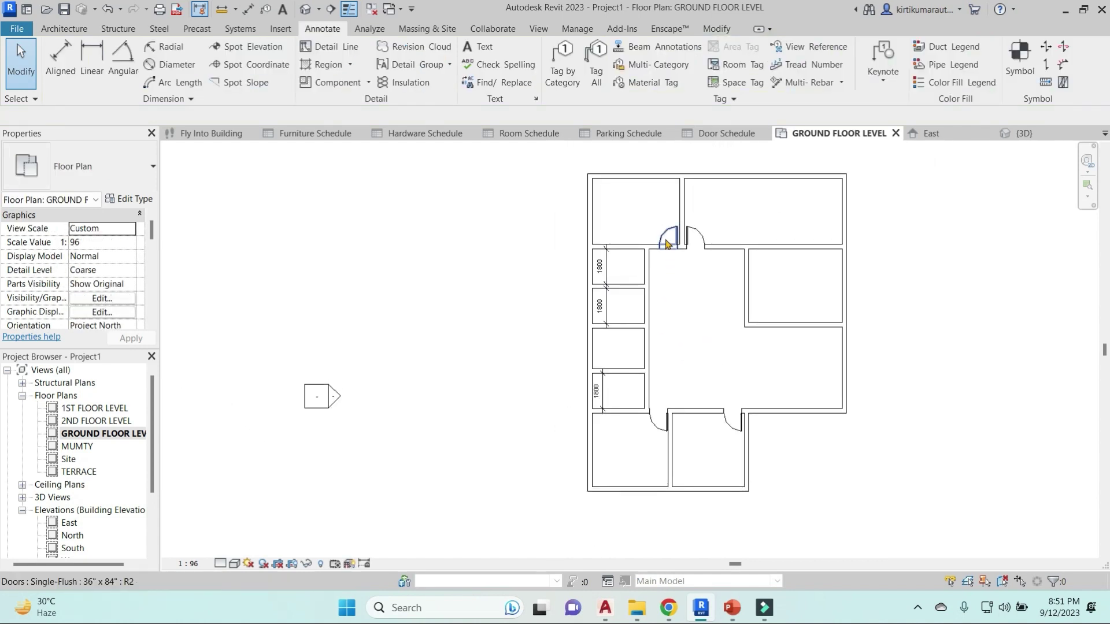
pyautogui.scroll(5, 693, 296)
pyautogui.press('i')
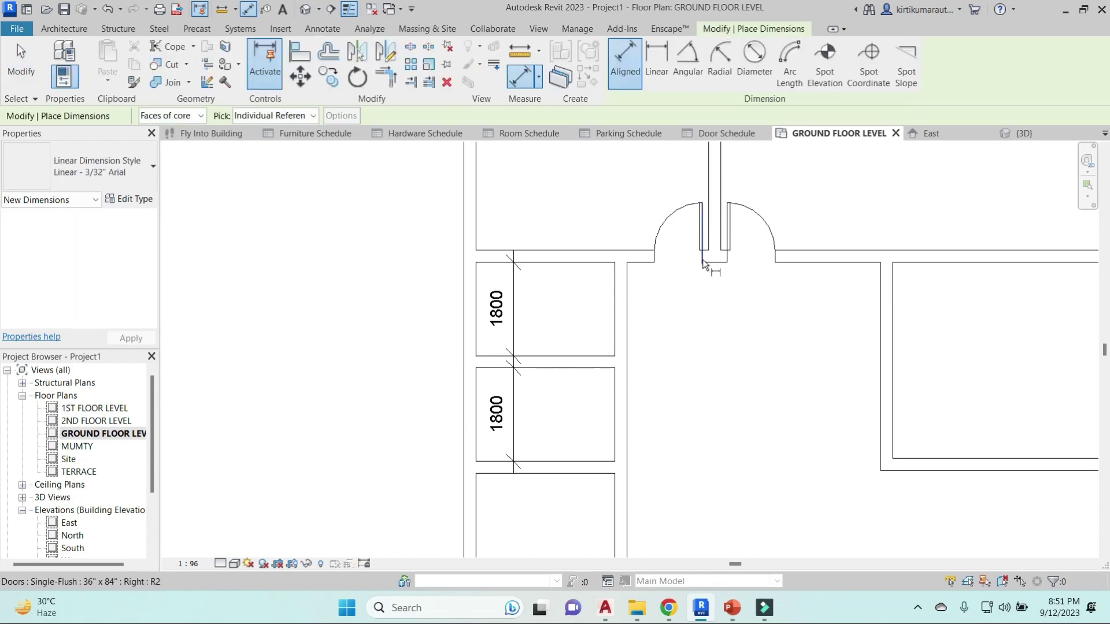
pyautogui.click(703, 257)
pyautogui.click(654, 256)
pyautogui.press('Escape')
pyautogui.scroll(2, 702, 217)
pyautogui.press('Escape')
pyautogui.click(703, 209)
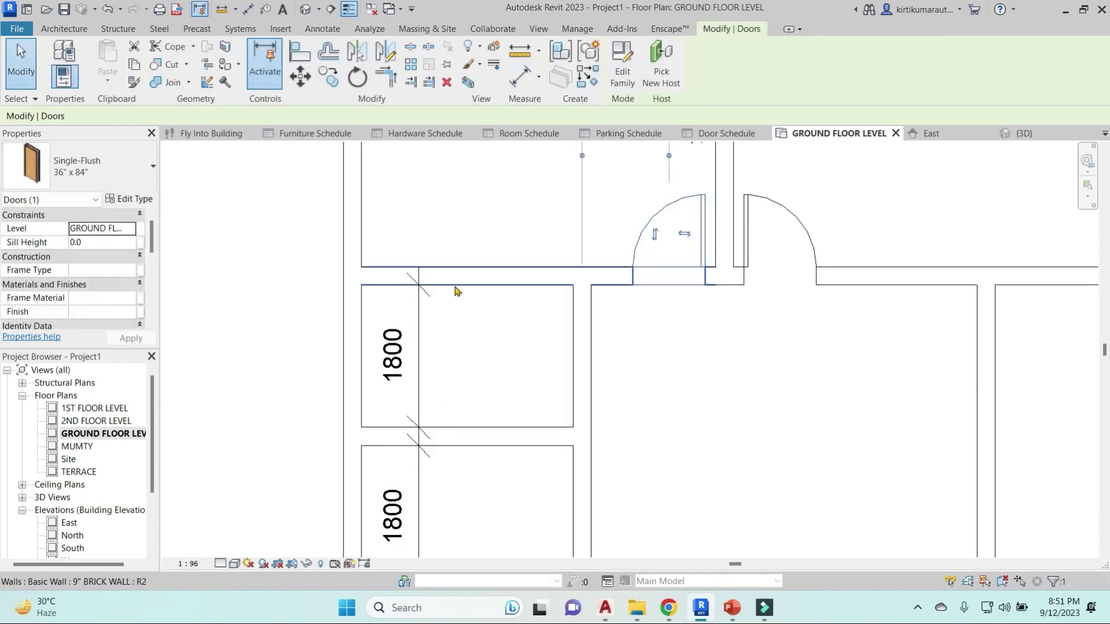
pyautogui.click(491, 298)
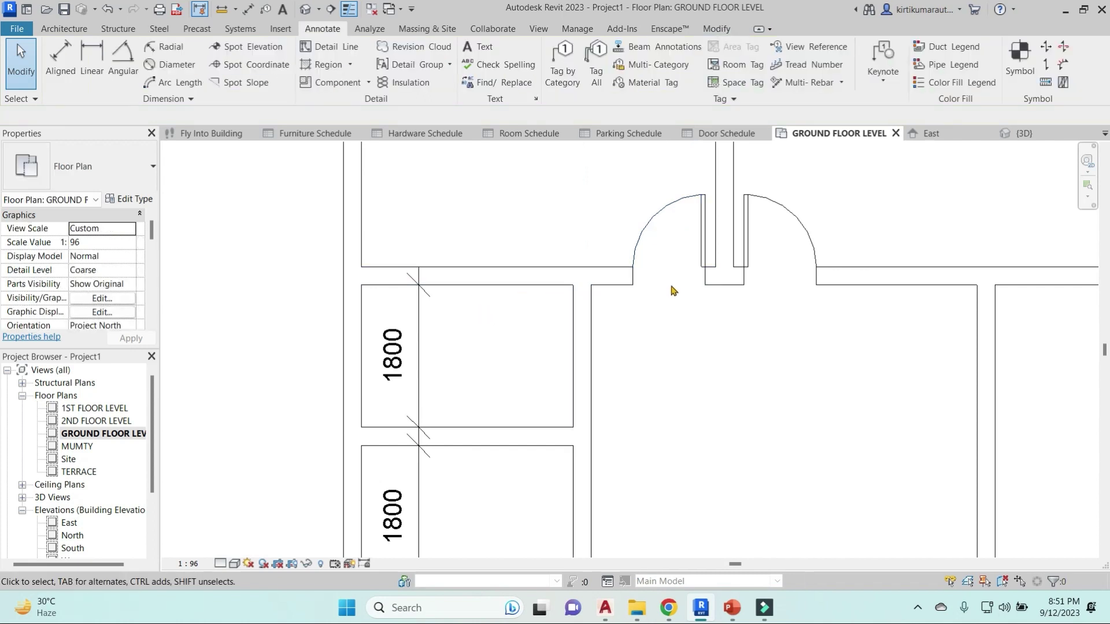
pyautogui.click(690, 202)
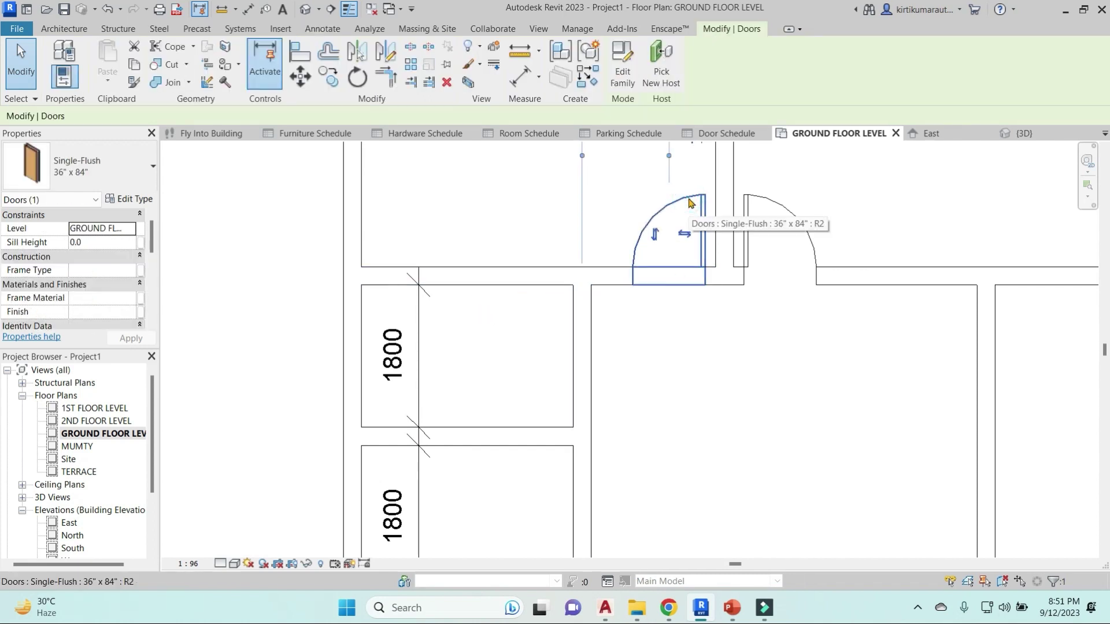
pyautogui.press('Escape')
# Duplicate the Single-Flush 36" x 84" door type as "D2- 750X2100"
pyautogui.press('d')
pyautogui.press('r')
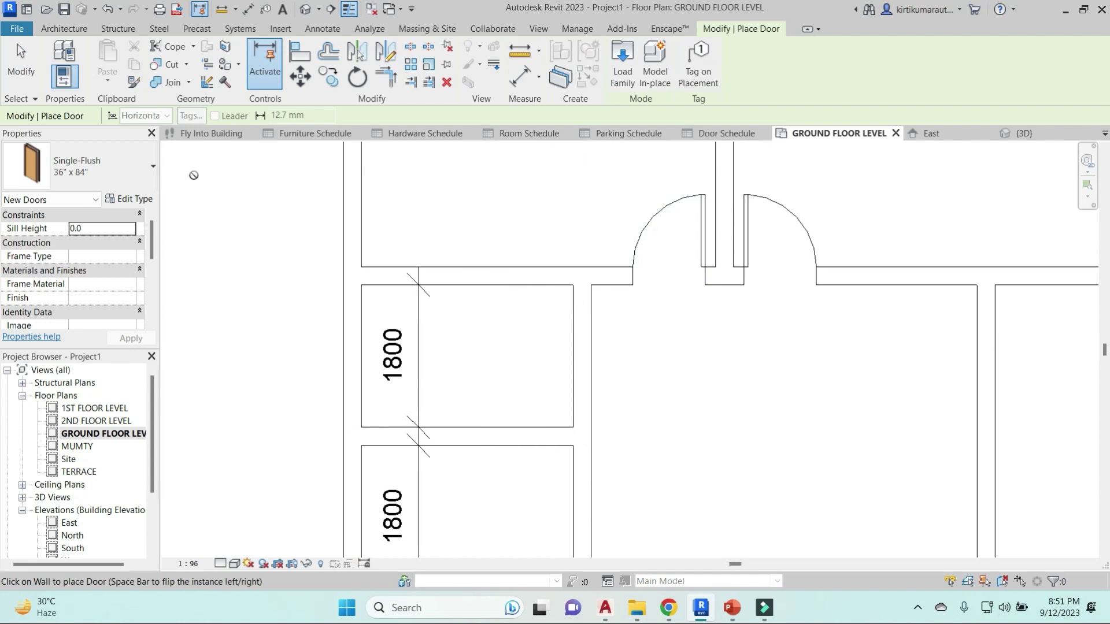
pyautogui.click(133, 199)
pyautogui.click(385, 135)
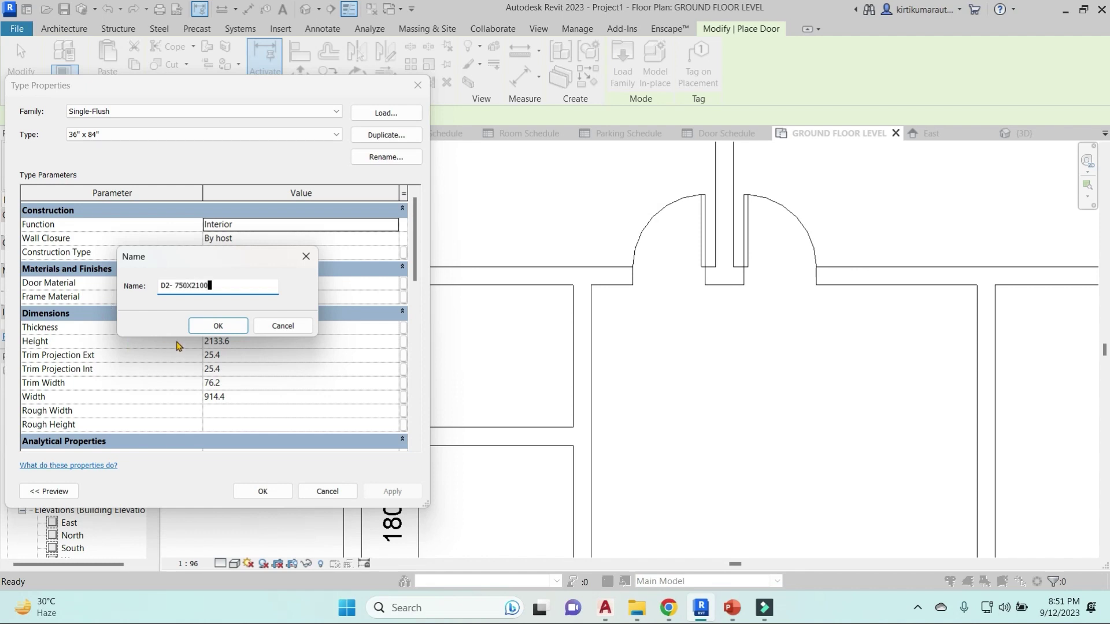
pyautogui.click(218, 327)
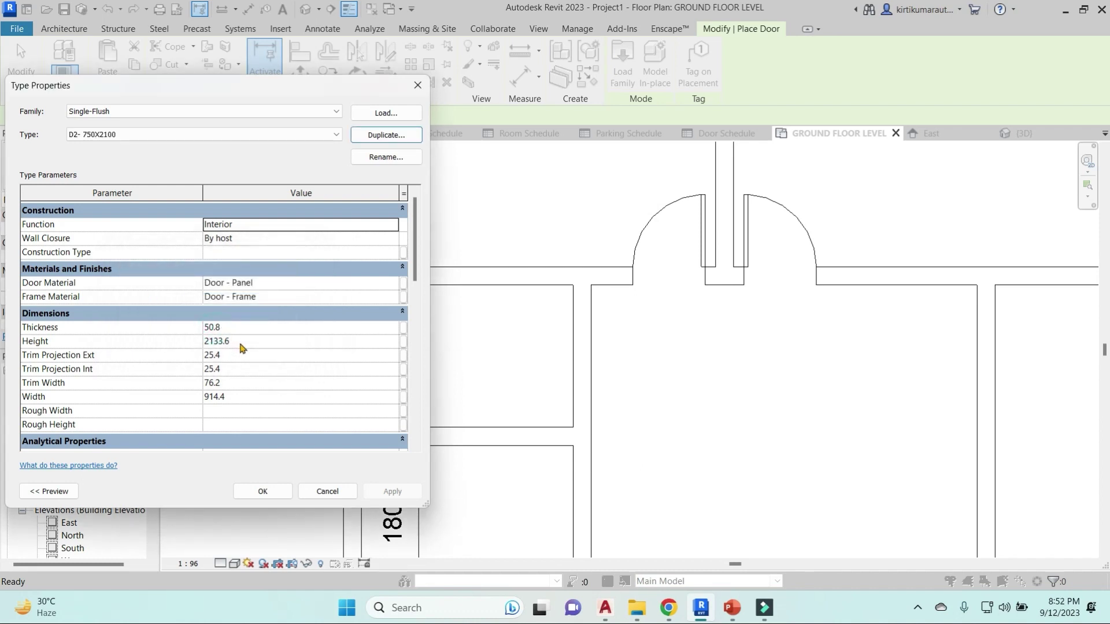
# Set the D2- 750X2100 door type's height to 2100 mm and width to 750 mm
pyautogui.click(240, 343)
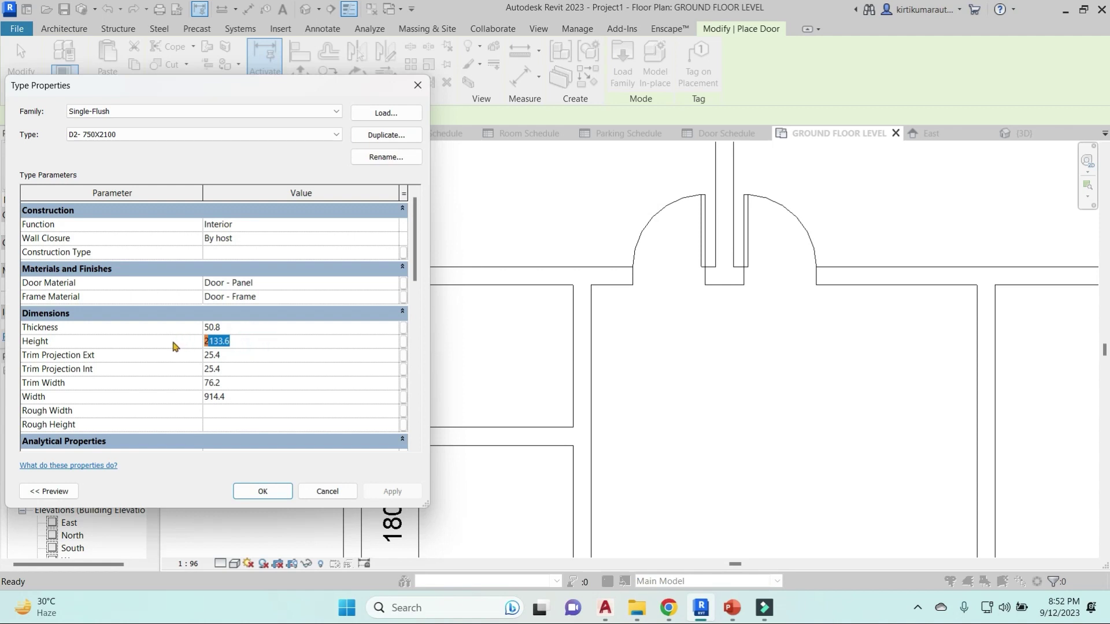
pyautogui.write('2100')
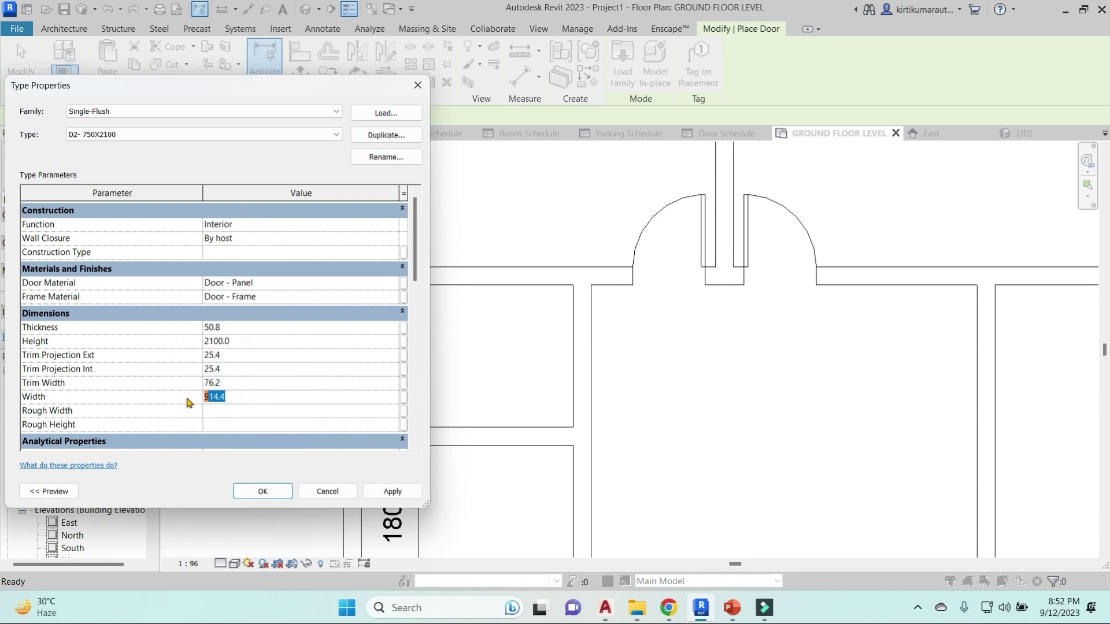
pyautogui.write('750')
pyautogui.click(387, 491)
pyautogui.click(275, 493)
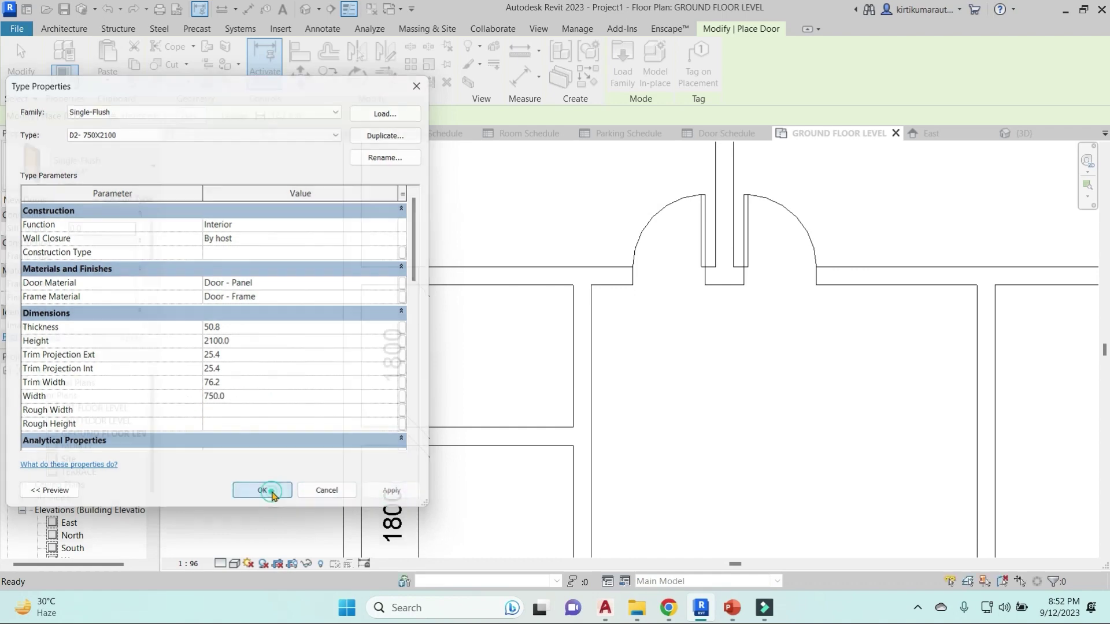
# Place a D2- 750X2100 door near the east end of the northernmost small room's north wall and flip its hinge to the east
pyautogui.click(538, 283)
pyautogui.press('Escape')
pyautogui.press('Escape')
pyautogui.scroll(3, 515, 316)
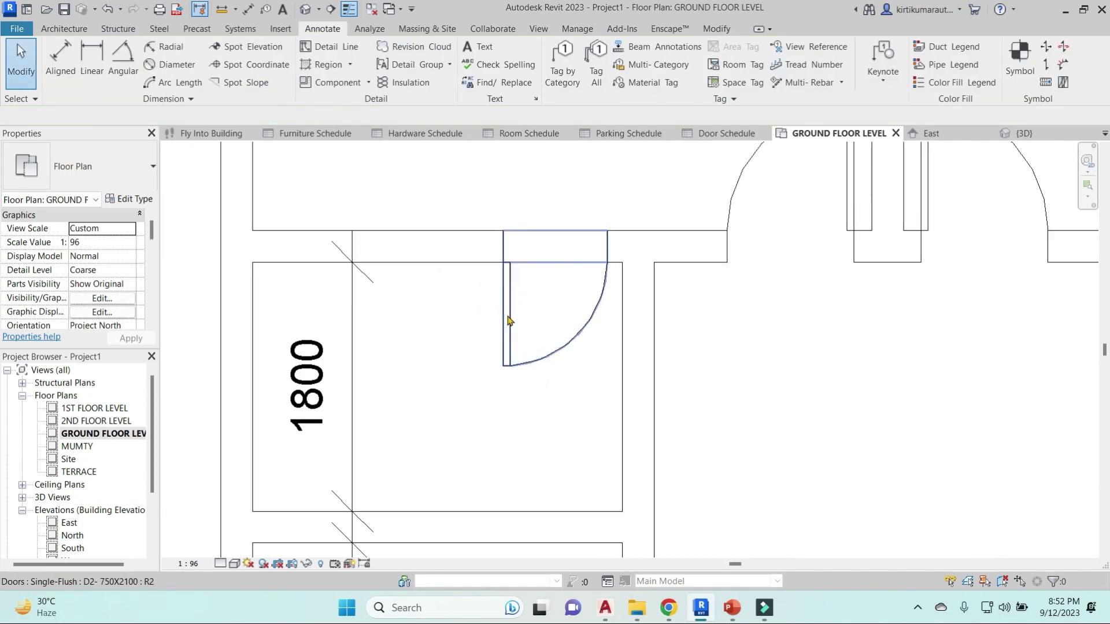
pyautogui.click(509, 322)
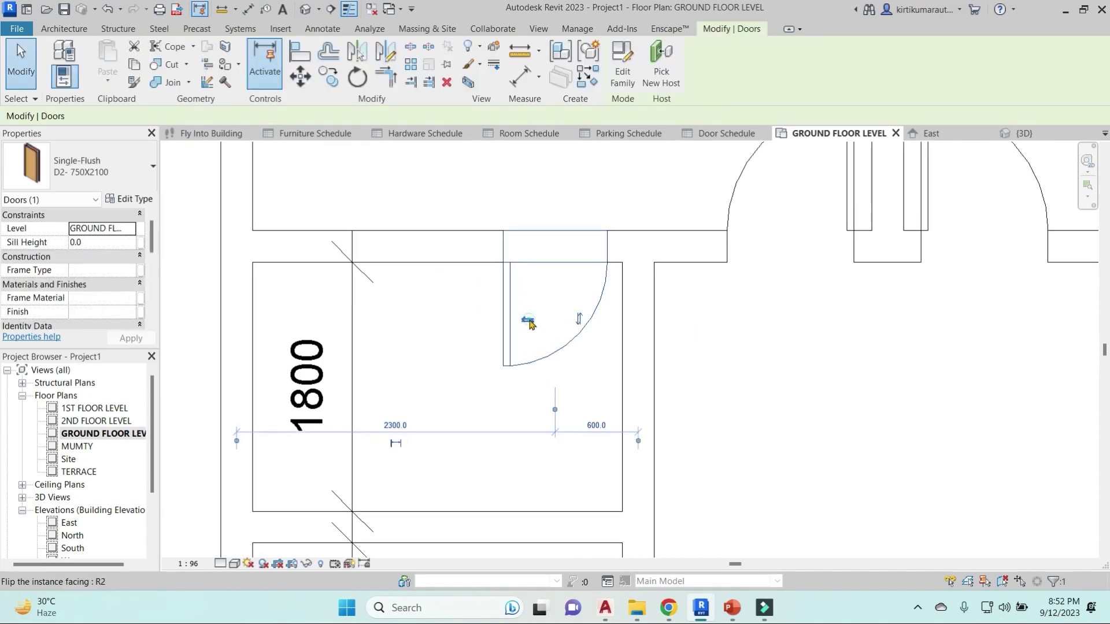
pyautogui.press('Escape')
pyautogui.scroll(-2, 587, 307)
# Create a similar D2- 750X2100 door in the east wall of the second small room, near its north end, swinging into the room
pyautogui.click(598, 322)
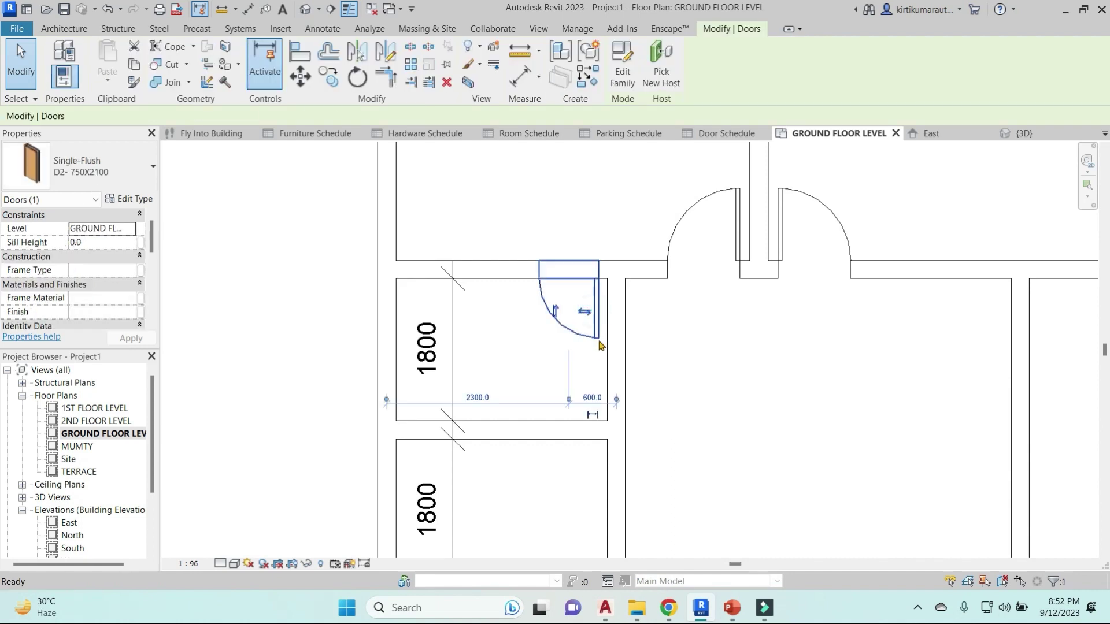
pyautogui.scroll(-2, 602, 342)
pyautogui.press('c')
pyautogui.press('s')
pyautogui.moveTo(638, 335); pyautogui.dragTo(637, 195, button='middle')
pyautogui.scroll(2, 609, 282)
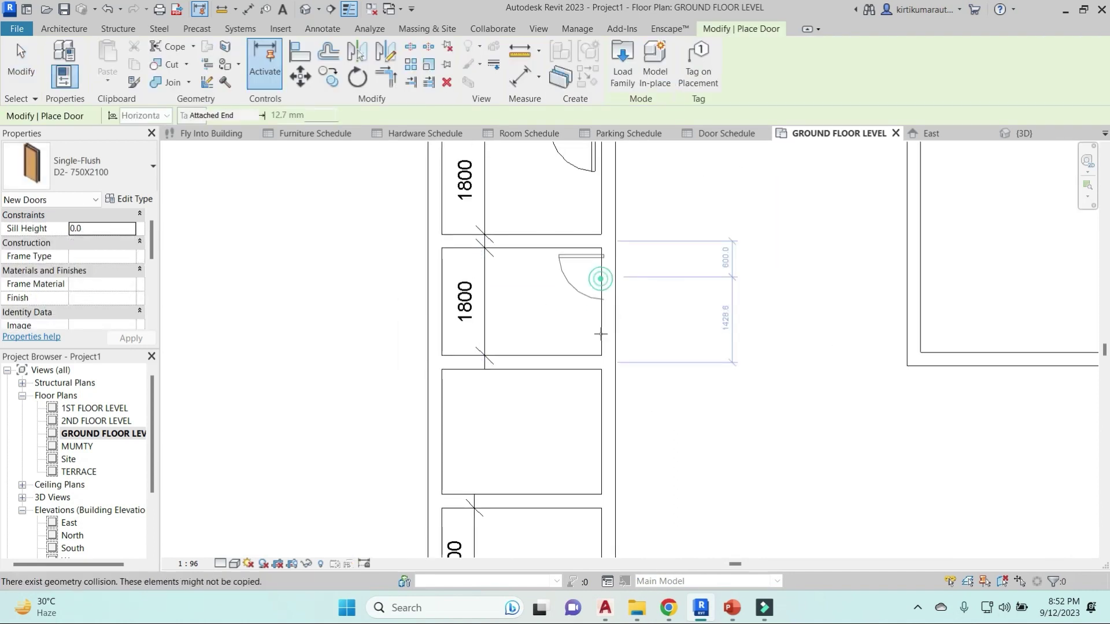
pyautogui.scroll(-2, 604, 324)
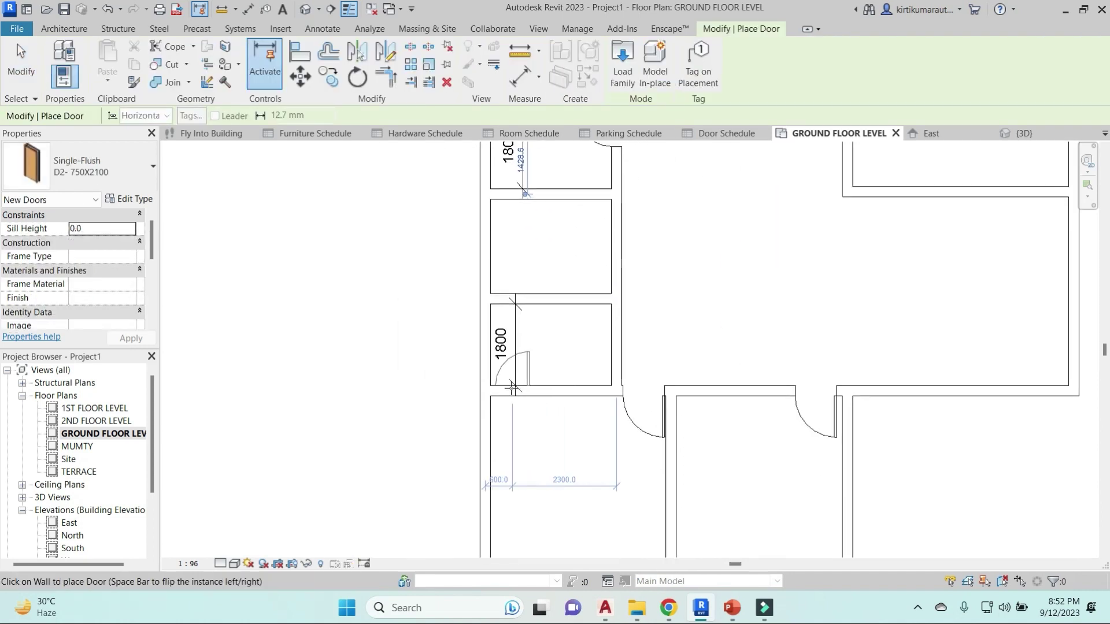
# Place a D2- 750X2100 door near the west end of the southernmost small room's south wall, swinging into the room
pyautogui.scroll(1, 514, 388)
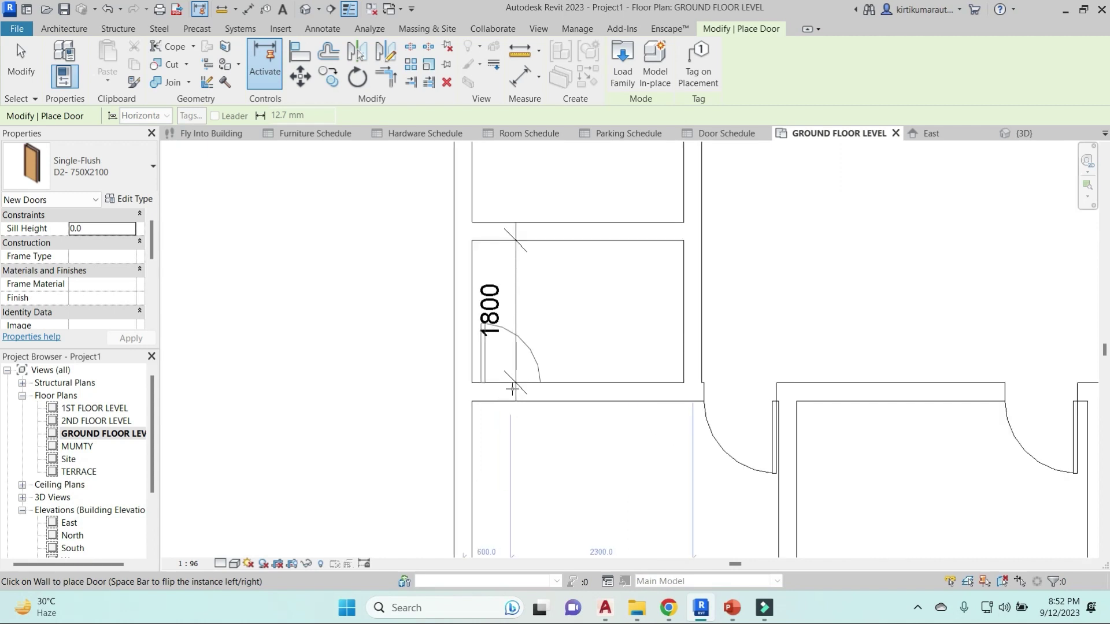
pyautogui.click(508, 389)
pyautogui.press('Escape')
pyautogui.press('Escape')
pyautogui.scroll(-1, 590, 336)
# Move the southernmost small room's north-south clear-spacing dimension beside the room's east wall
pyautogui.moveTo(551, 340); pyautogui.dragTo(656, 350)
pyautogui.moveTo(606, 256); pyautogui.dragTo(607, 345, button='middle')
pyautogui.click(557, 253)
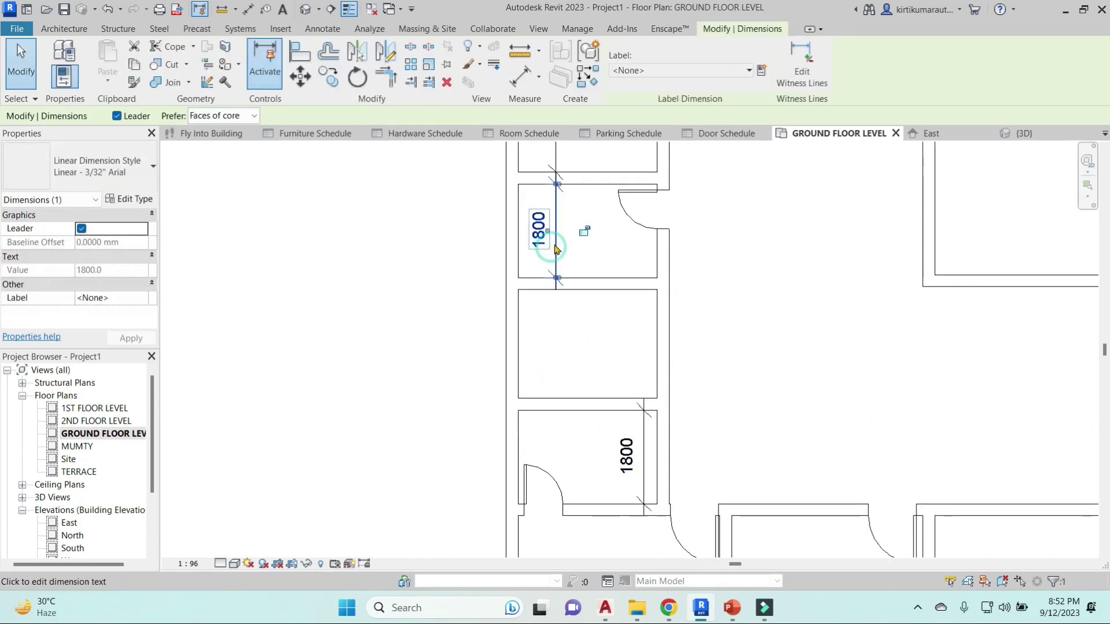
pyautogui.click(593, 332)
# Add an aligned dimension across the southernmost small room between the inner faces of its west and east walls
pyautogui.scroll(-2, 590, 315)
pyautogui.press('d')
pyautogui.press('i')
pyautogui.scroll(1, 636, 393)
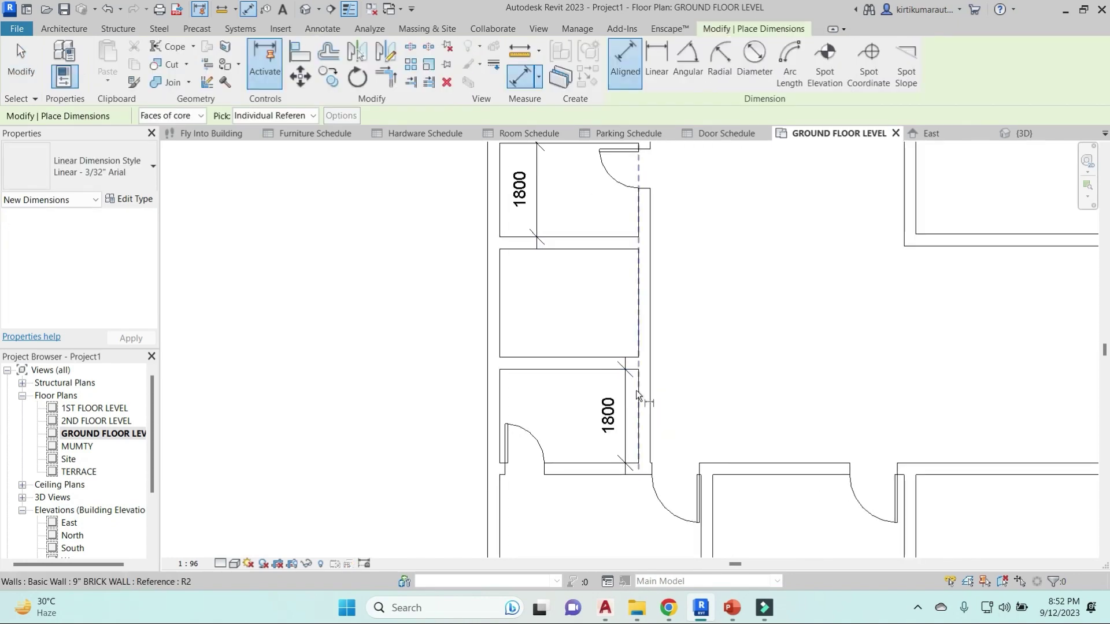
pyautogui.click(638, 388)
pyautogui.click(516, 394)
pyautogui.click(539, 398)
pyautogui.press('Escape')
pyautogui.press('Escape')
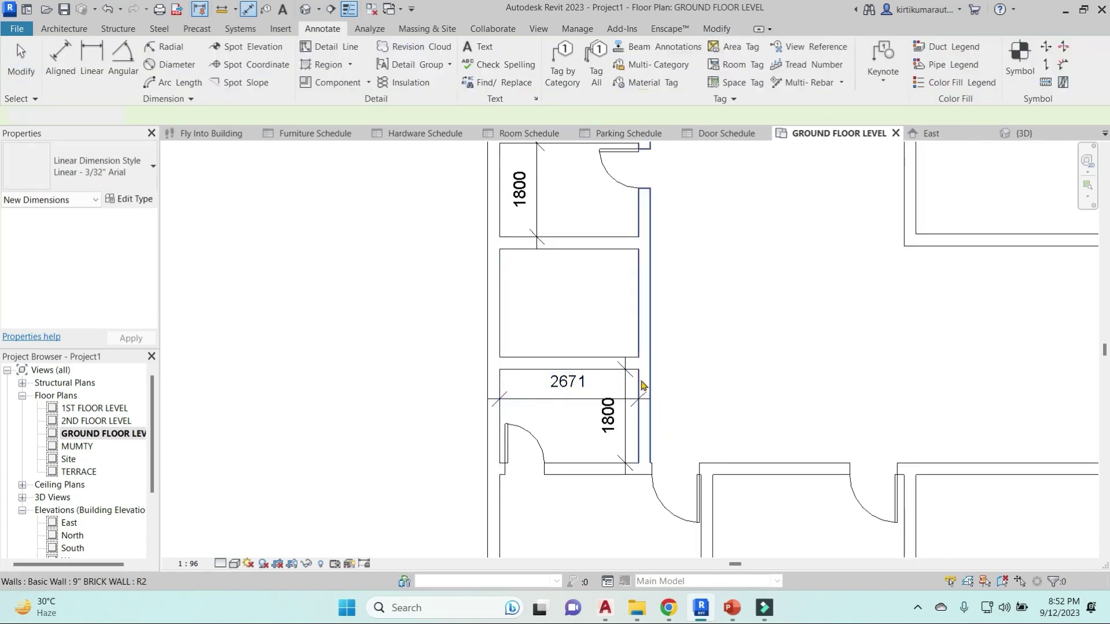
pyautogui.click(632, 362)
pyautogui.press('Escape')
# Set the small rooms' clear width to 8' by repositioning their shared east wall
pyautogui.click(649, 310)
pyautogui.click(563, 381)
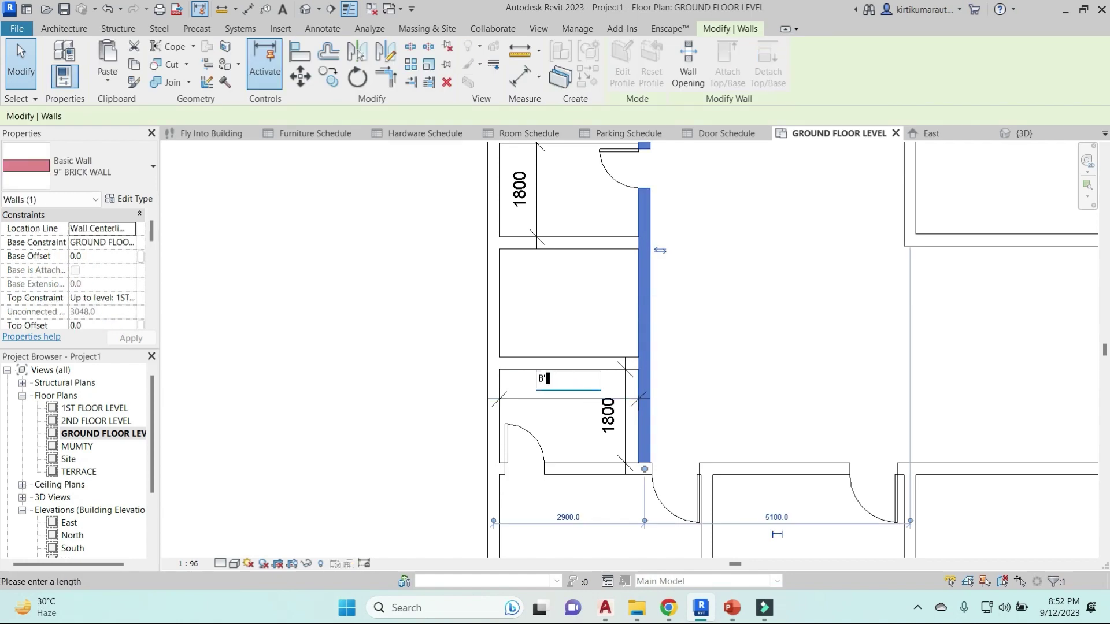
pyautogui.write("8'")
pyautogui.press('Return')
pyautogui.click(681, 341)
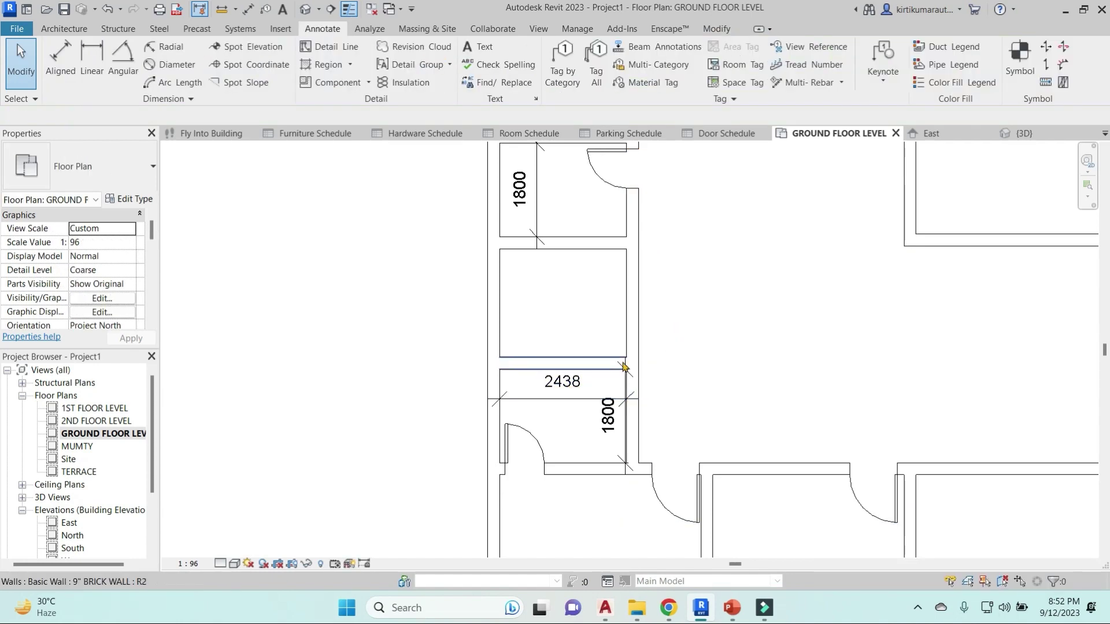
# Set the small rooms' clear width to 2400 mm by repositioning their shared east wall
pyautogui.click(632, 325)
pyautogui.click(562, 379)
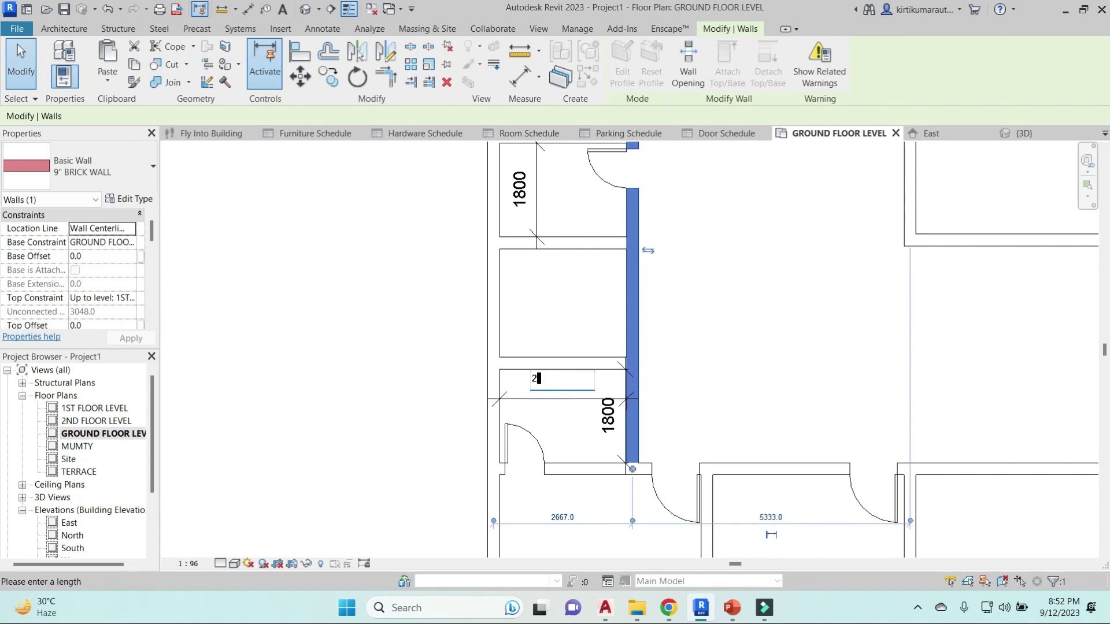
pyautogui.write('2400')
pyautogui.press('Return')
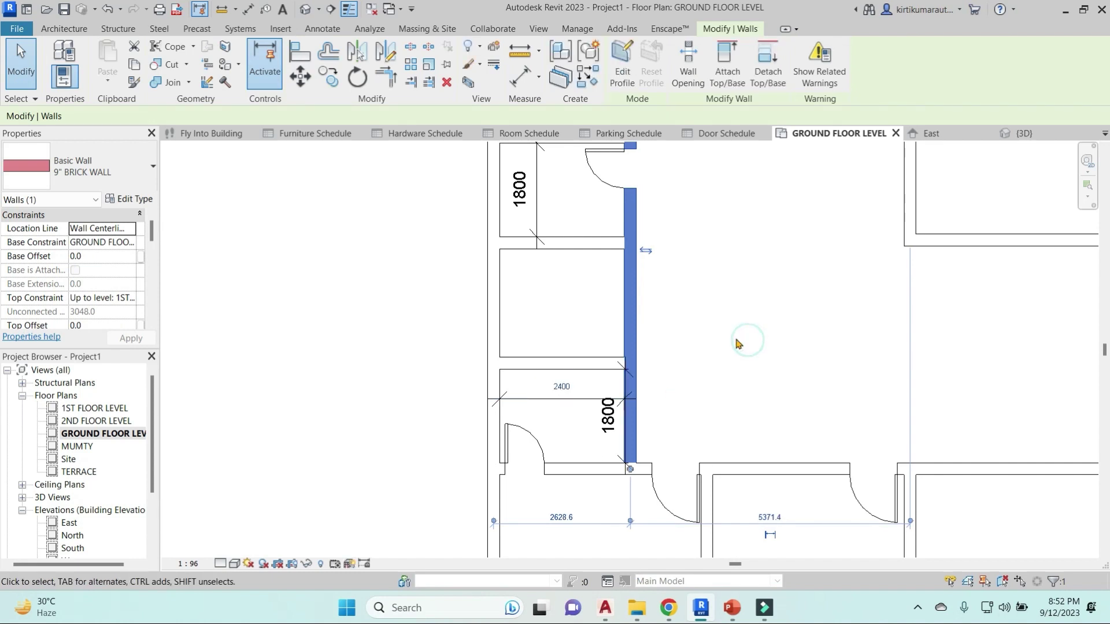
pyautogui.click(723, 341)
pyautogui.scroll(-3, 723, 341)
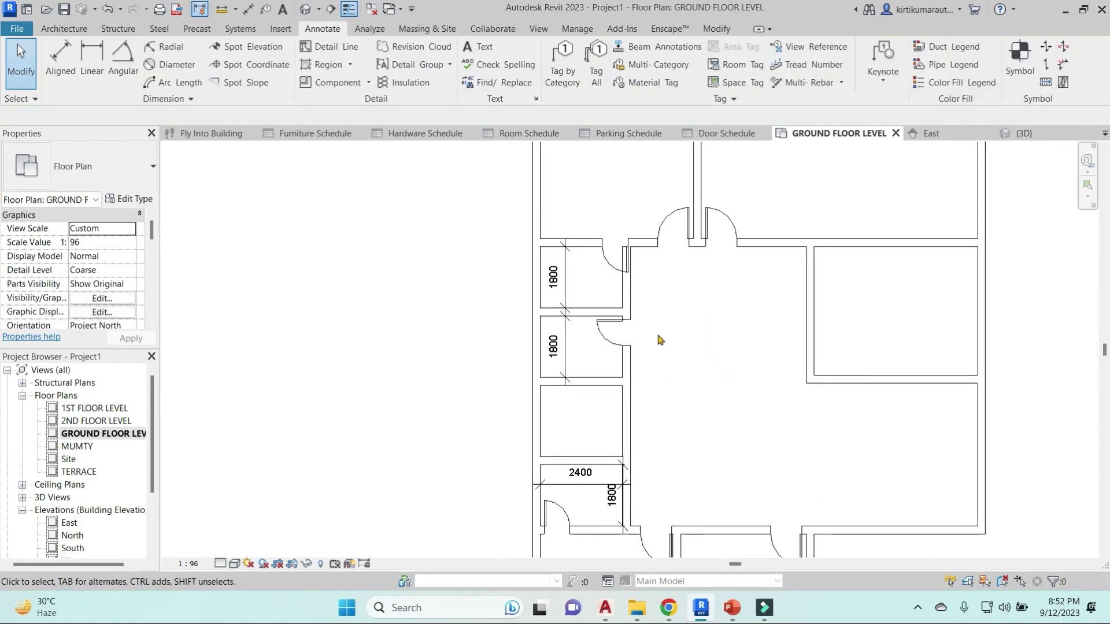
# Move the door in the northernmost small room's north wall west so that it clears the east wall
pyautogui.click(608, 251)
pyautogui.scroll(2, 609, 261)
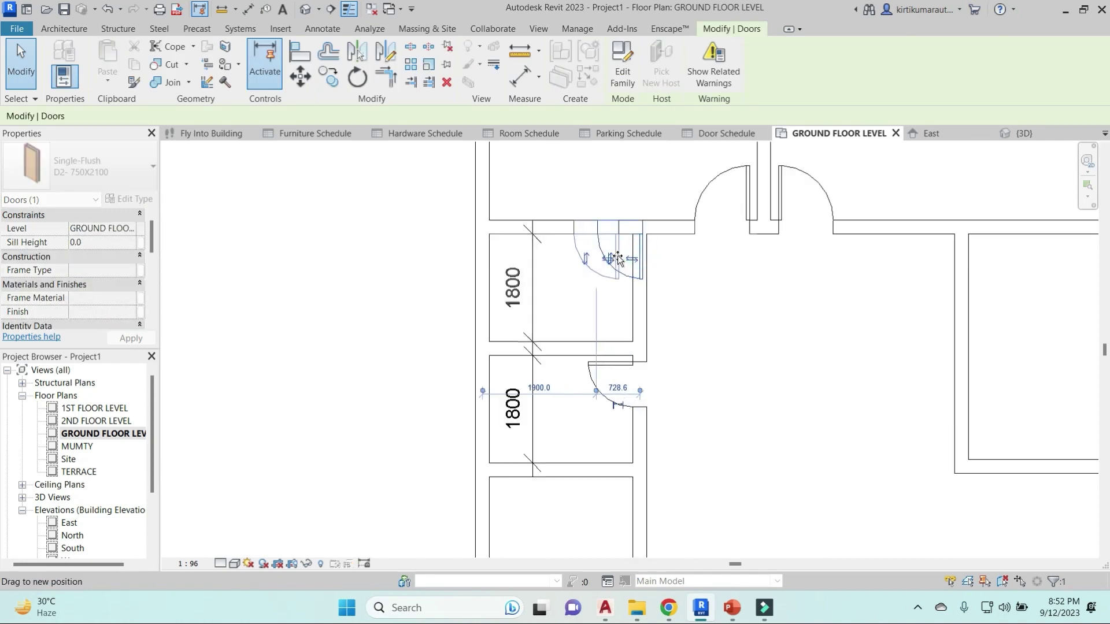
pyautogui.click(717, 346)
pyautogui.scroll(-4, 717, 347)
pyautogui.moveTo(716, 347); pyautogui.dragTo(669, 330, button='middle')
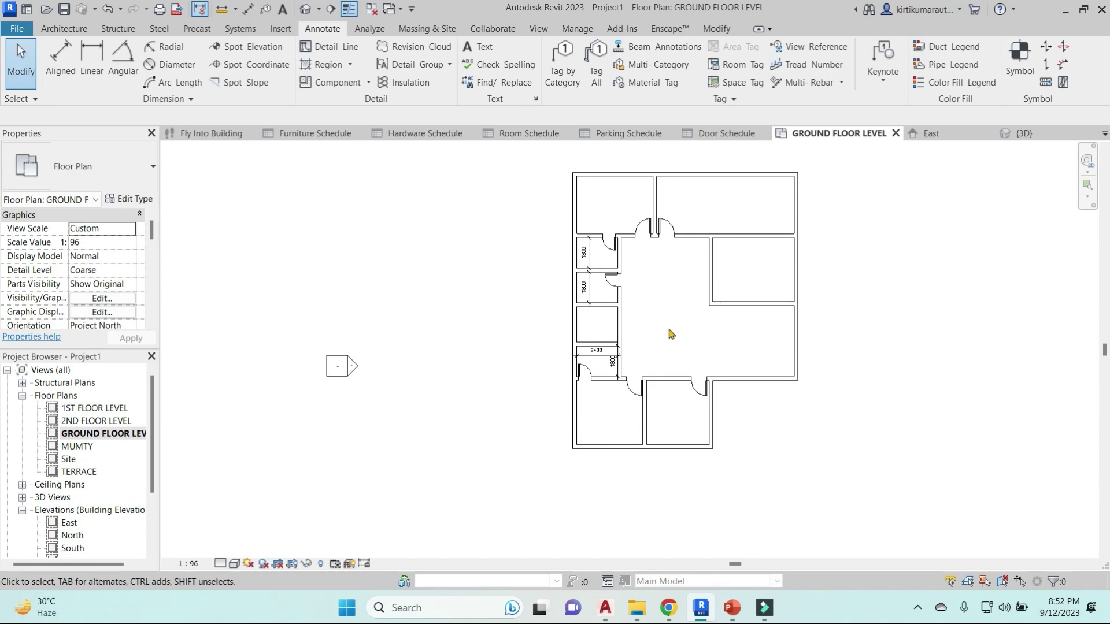
# Check the Google Meet call in Chrome and return to the Revit floor plan
pyautogui.moveTo(669, 608)
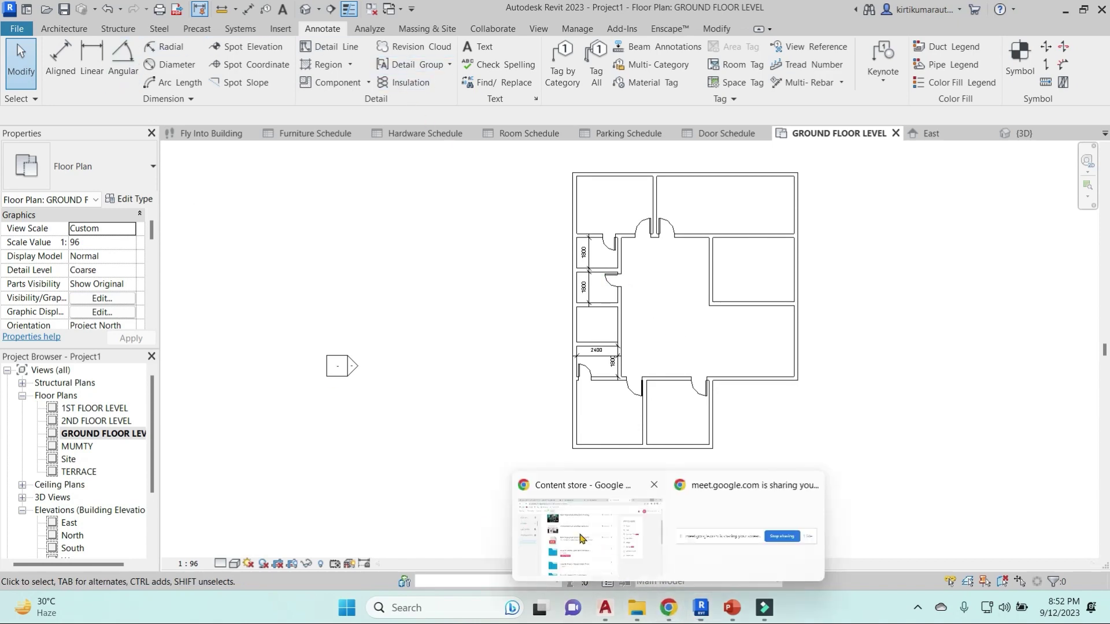
pyautogui.click(570, 539)
pyautogui.click(264, 9)
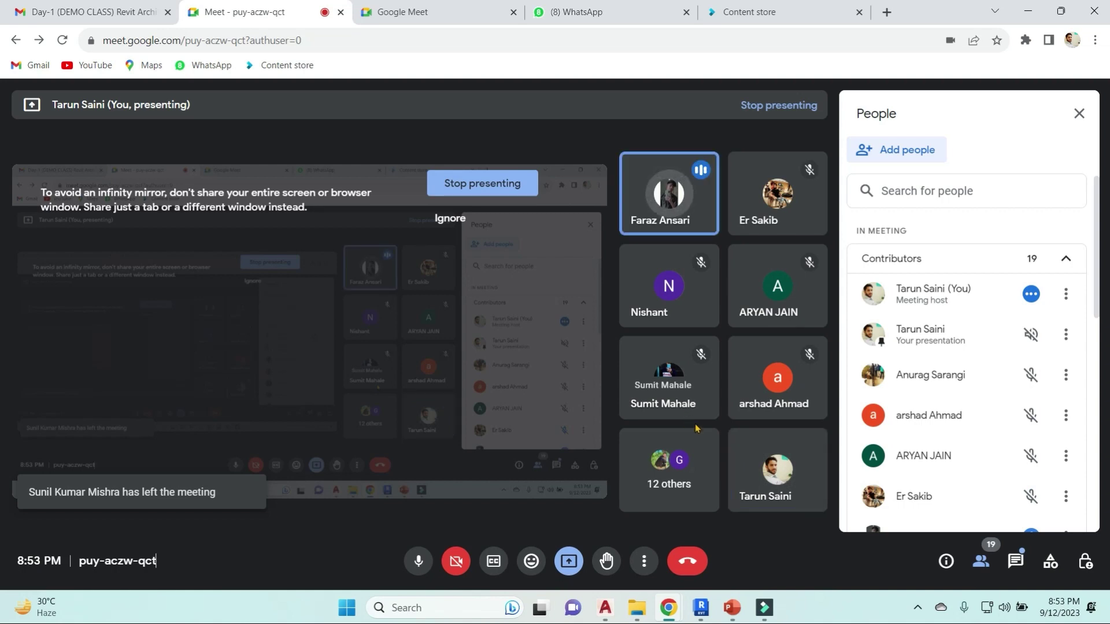
pyautogui.hotkey('alt', 'Tab')
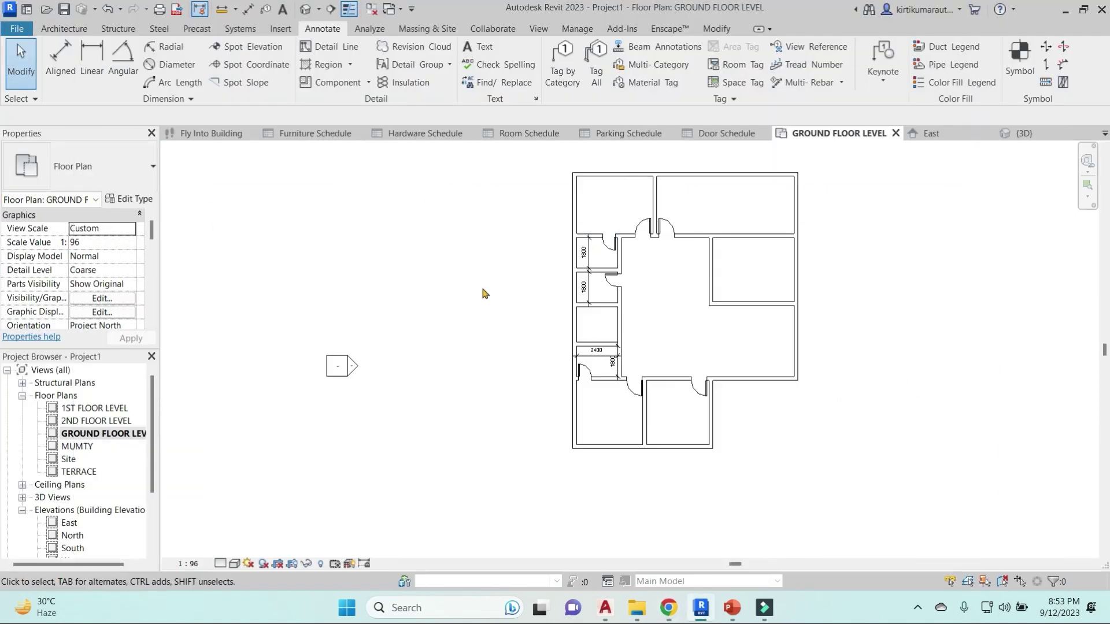
# Set the ground floor plan's view scale to 1:100 and its detail level to Fine
pyautogui.moveTo(483, 294); pyautogui.dragTo(441, 308, button='middle')
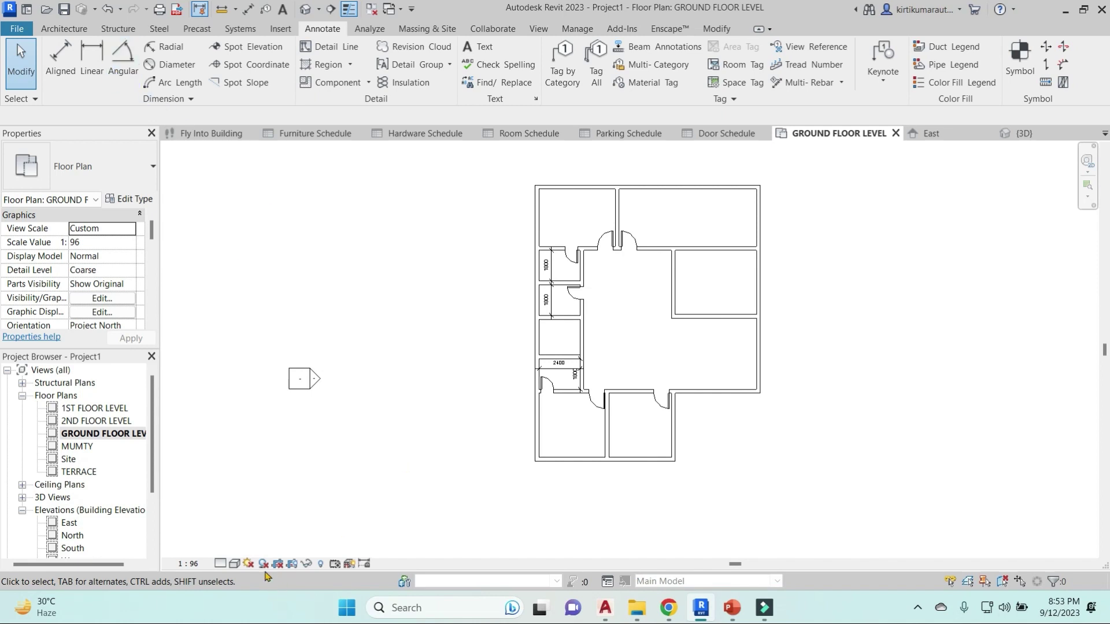
pyautogui.scroll(3, 669, 209)
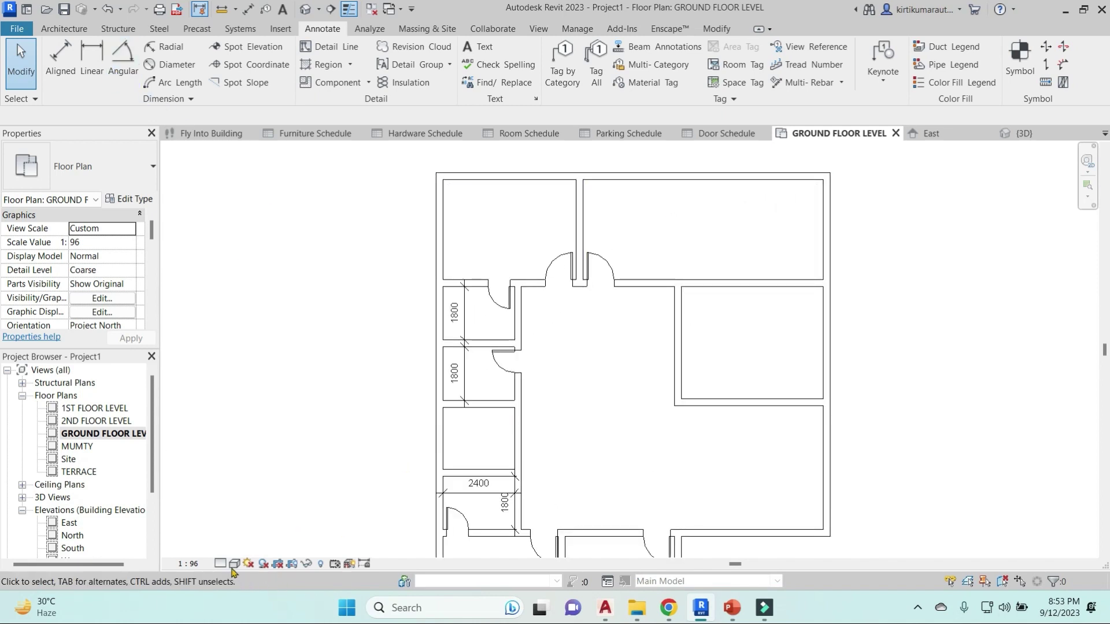
pyautogui.click(198, 564)
pyautogui.click(213, 474)
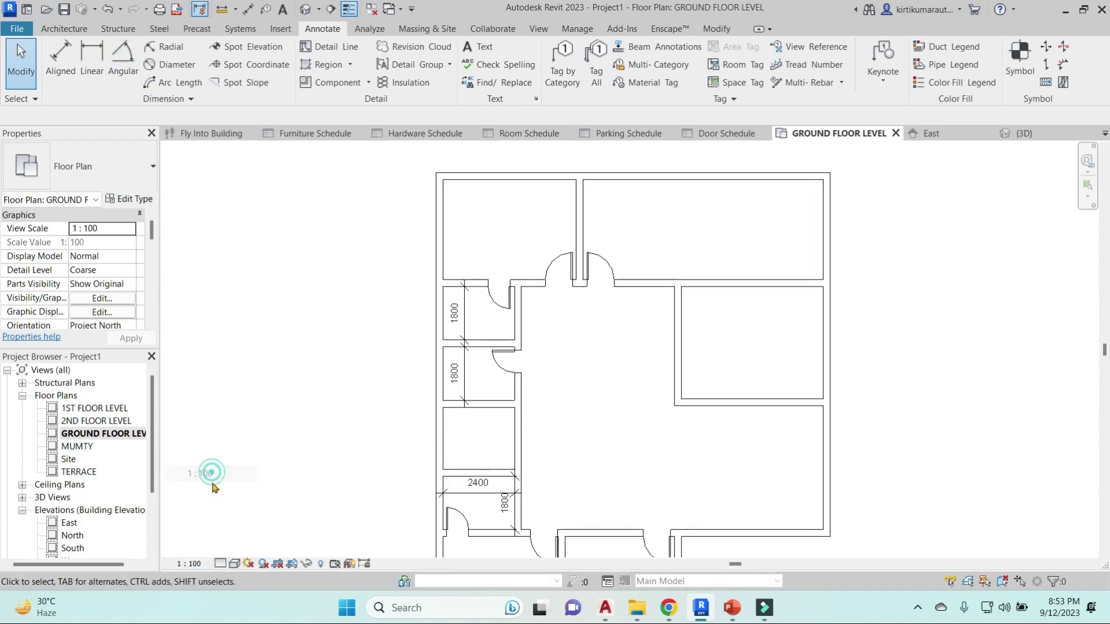
pyautogui.click(220, 566)
pyautogui.click(240, 552)
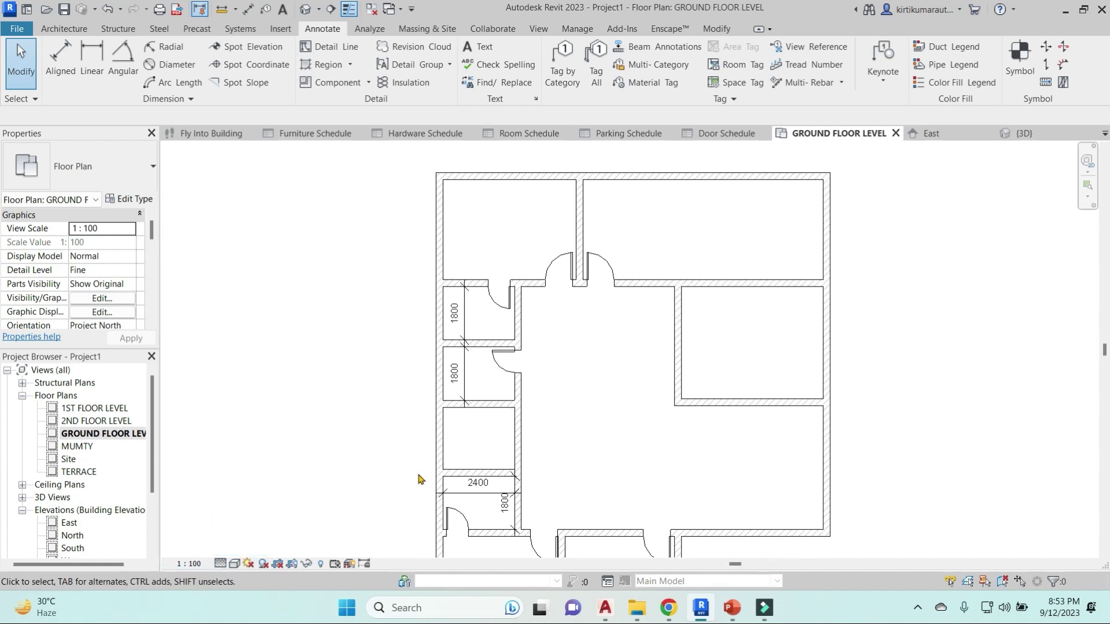
# Duplicate the Window-Double-Hung 30" x 46" window type as "5'X5'"
pyautogui.scroll(2, 486, 306)
pyautogui.scroll(-1, 537, 274)
pyautogui.scroll(-2, 552, 289)
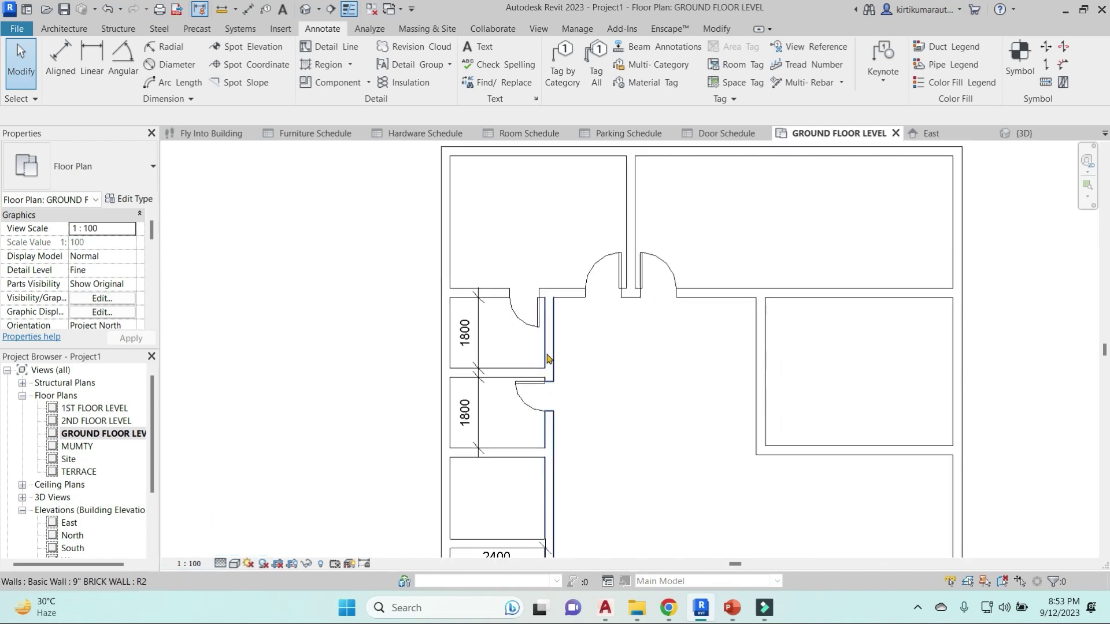
pyautogui.moveTo(587, 366); pyautogui.dragTo(576, 330, button='middle')
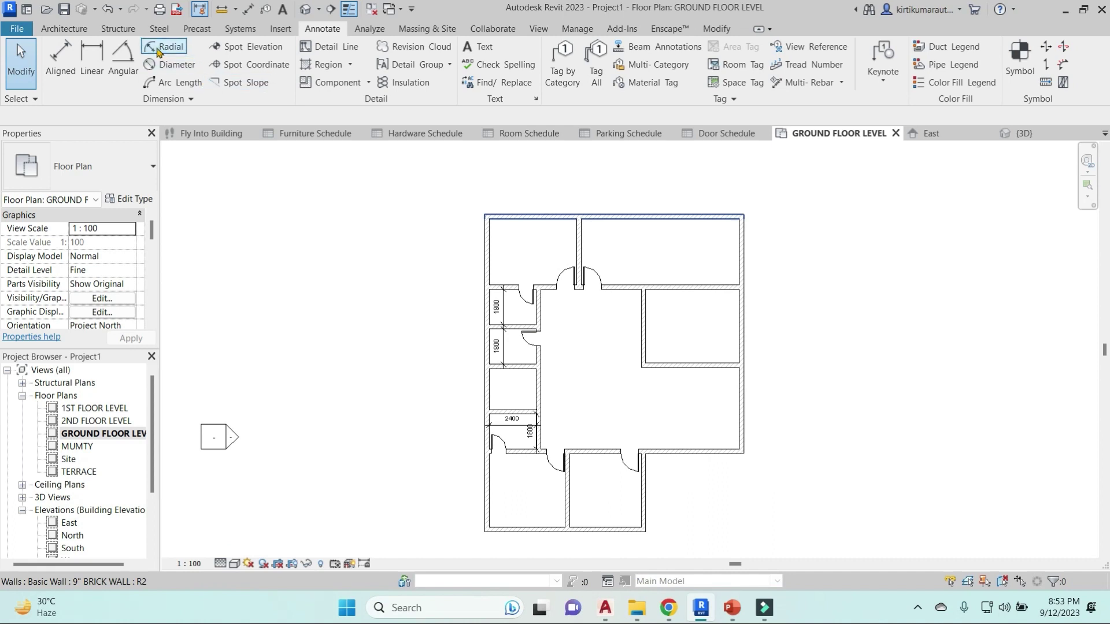
pyautogui.click(74, 32)
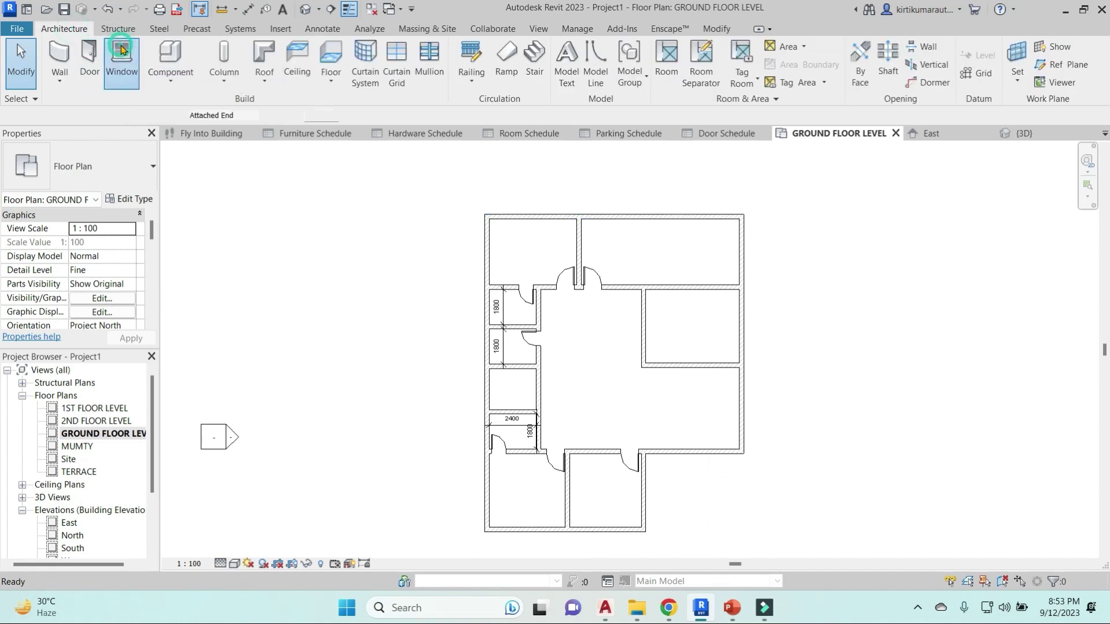
pyautogui.click(120, 60)
pyautogui.click(146, 170)
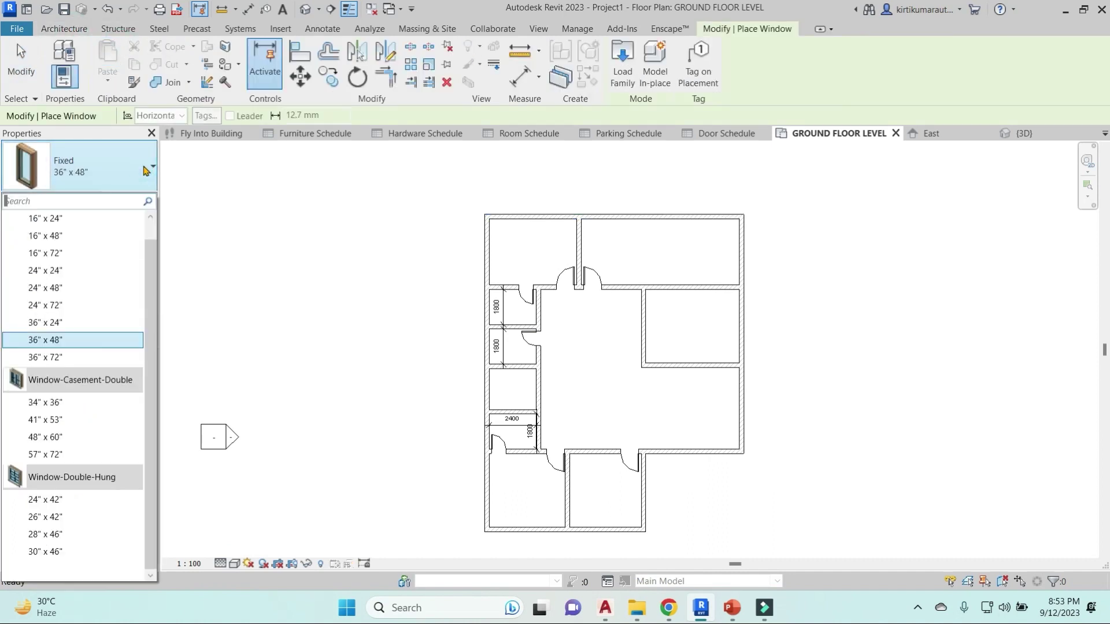
pyautogui.click(55, 552)
pyautogui.click(141, 206)
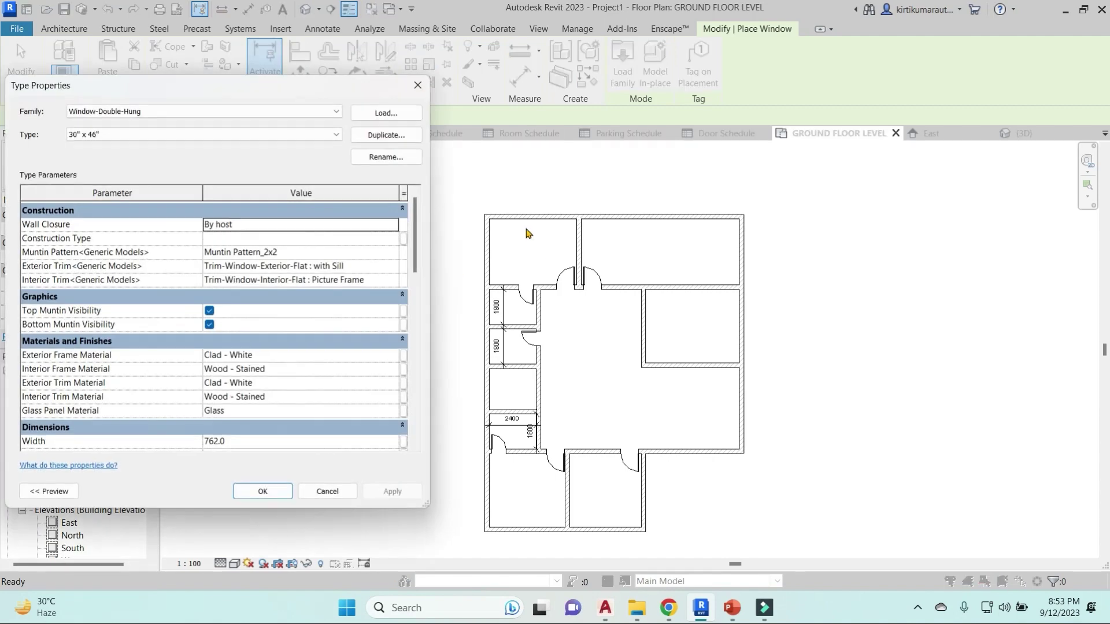
pyautogui.click(393, 136)
pyautogui.moveTo(146, 295); pyautogui.dragTo(131, 301)
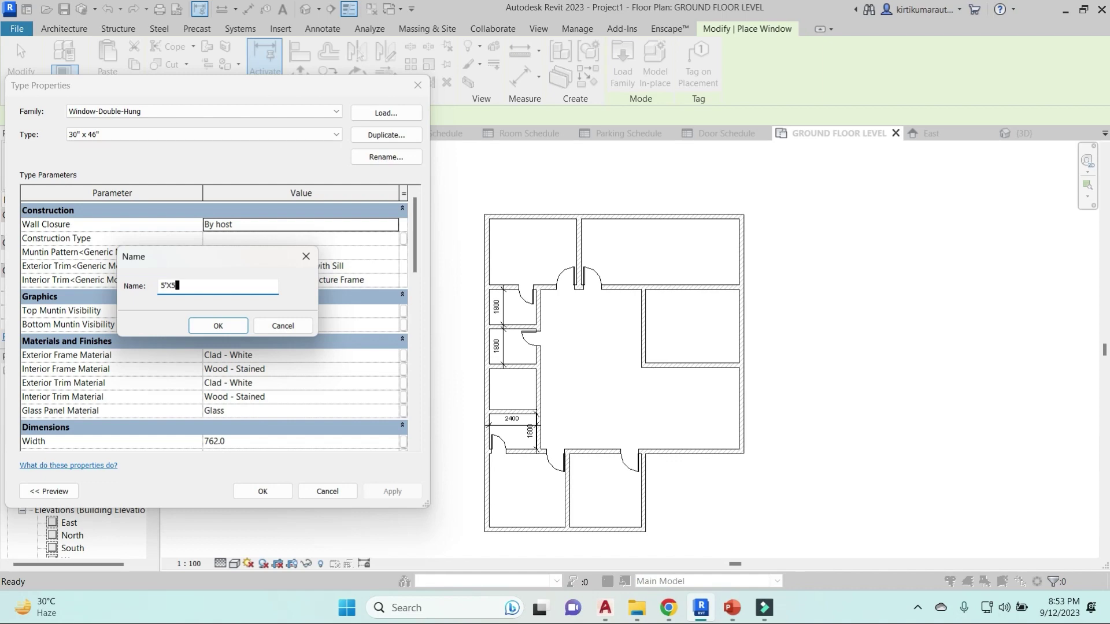
pyautogui.click(220, 325)
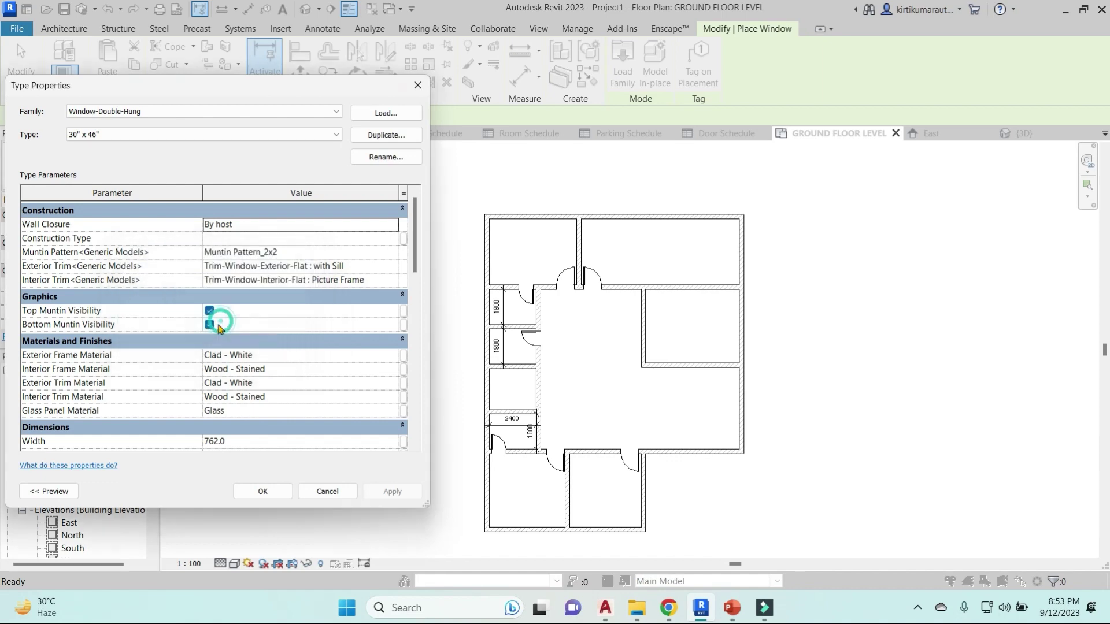
# Set the 5'X5' window type's width and height to 1500 mm each
pyautogui.scroll(-2, 300, 338)
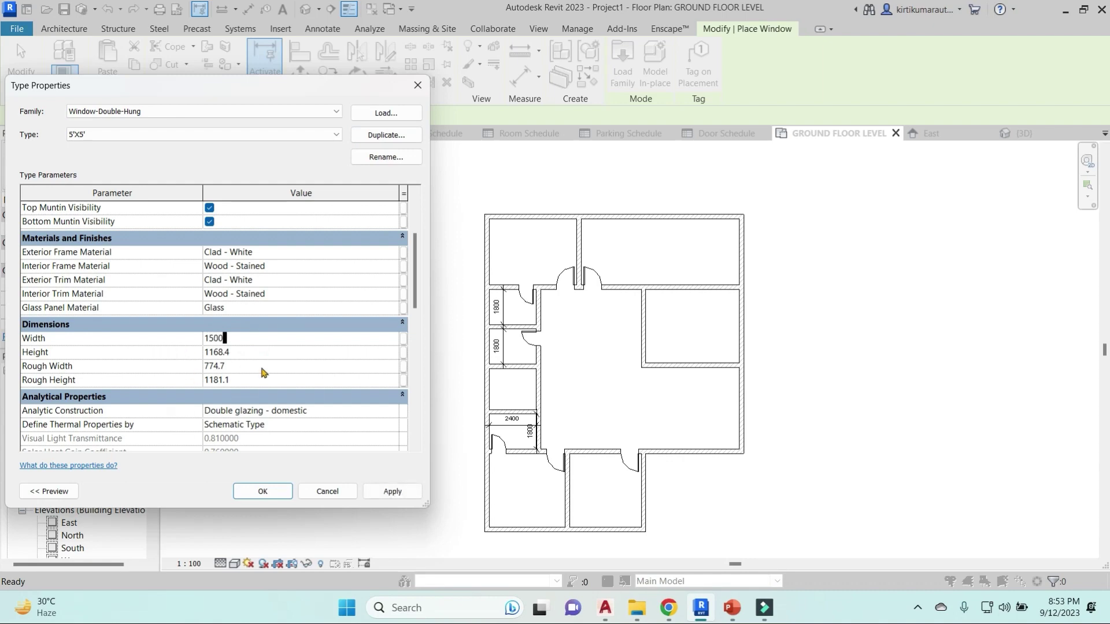
pyautogui.click(291, 354)
pyautogui.write('1500.0')
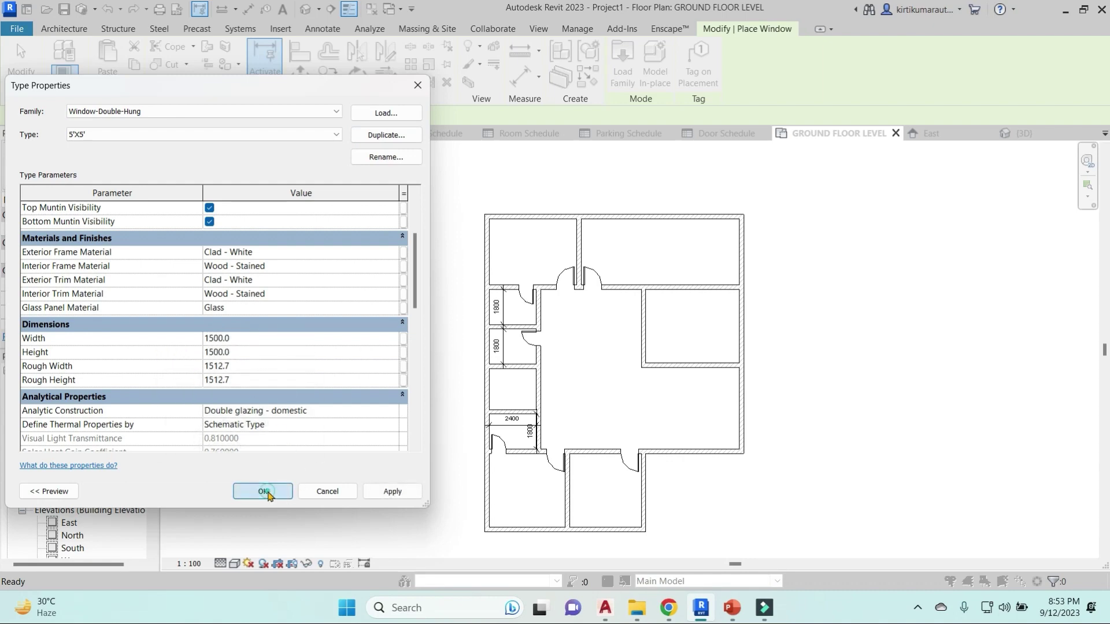
pyautogui.click(264, 491)
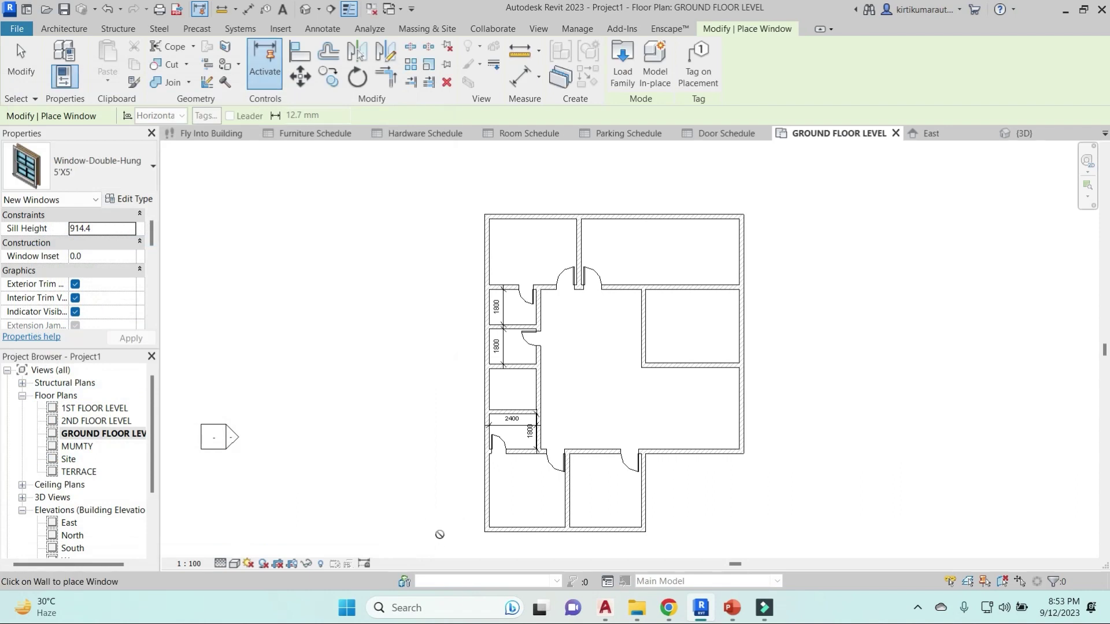
# Place 5'X5' windows along the north exterior wall, one in the northwest room and two in the northeast room
pyautogui.scroll(2, 538, 233)
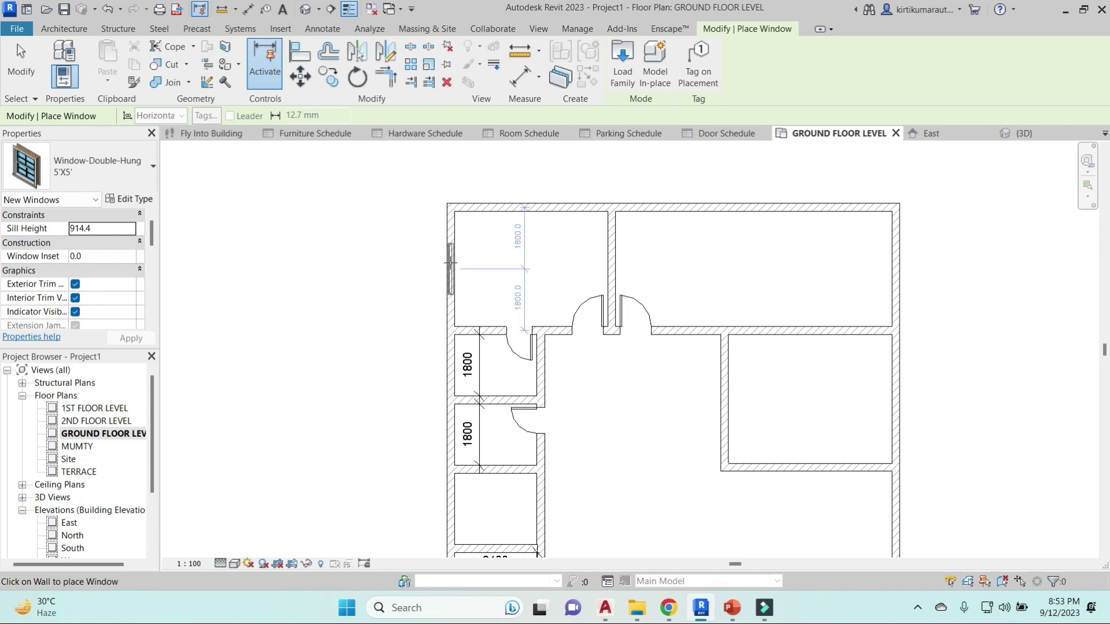
pyautogui.click(522, 210)
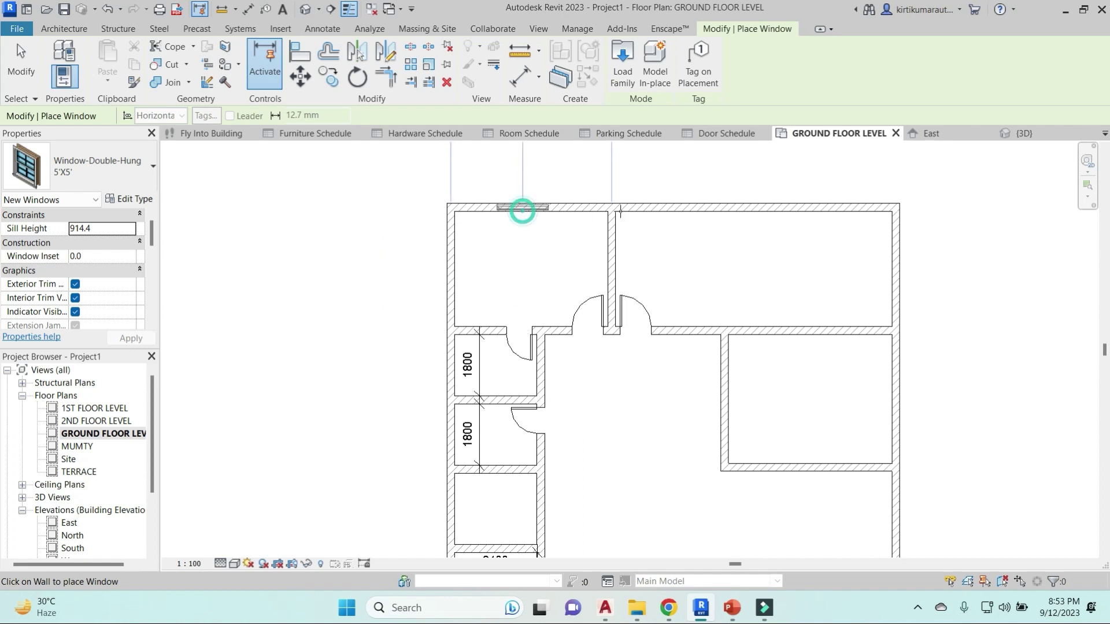
pyautogui.click(663, 207)
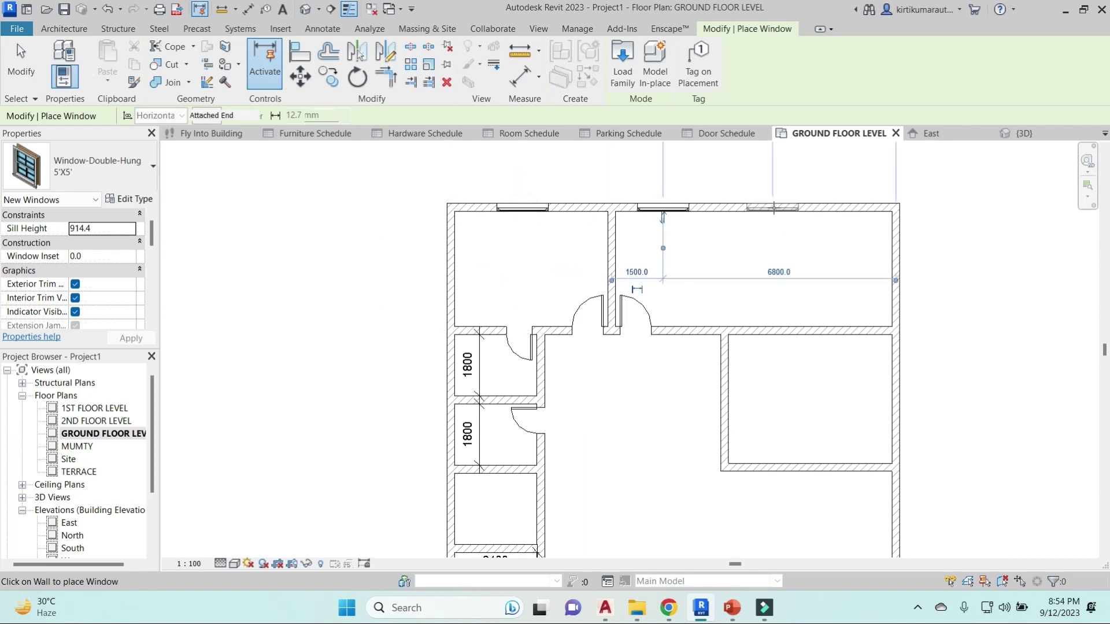
pyautogui.click(808, 206)
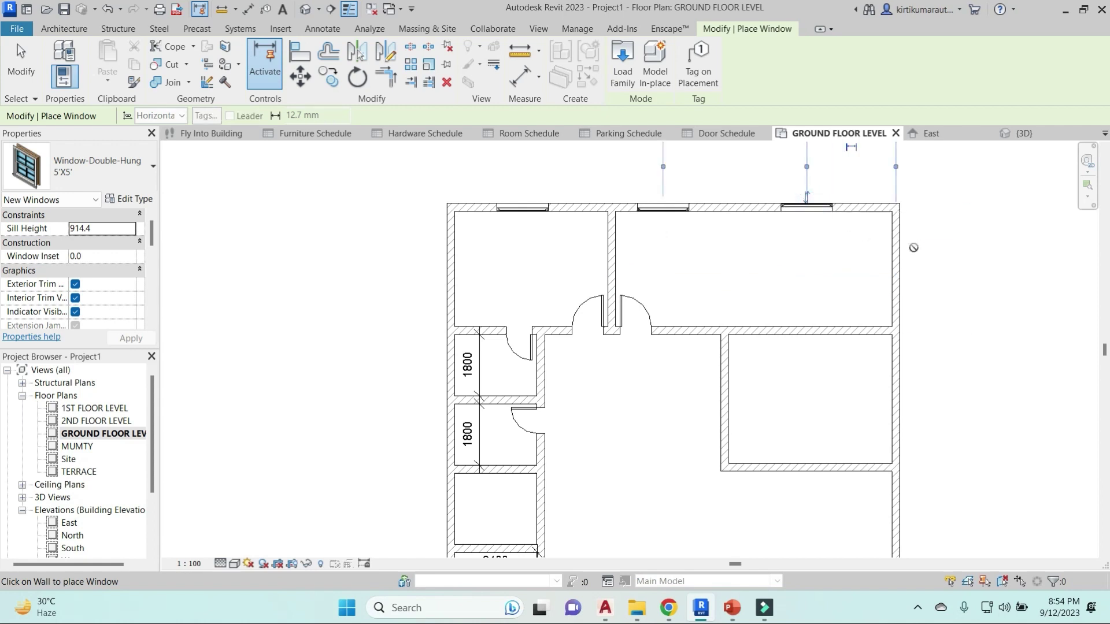
# Place 5'X5' windows along the east exterior wall, one in the northeast room and two in the room south of it
pyautogui.scroll(-1, 909, 264)
pyautogui.moveTo(909, 264); pyautogui.dragTo(881, 273, button='middle')
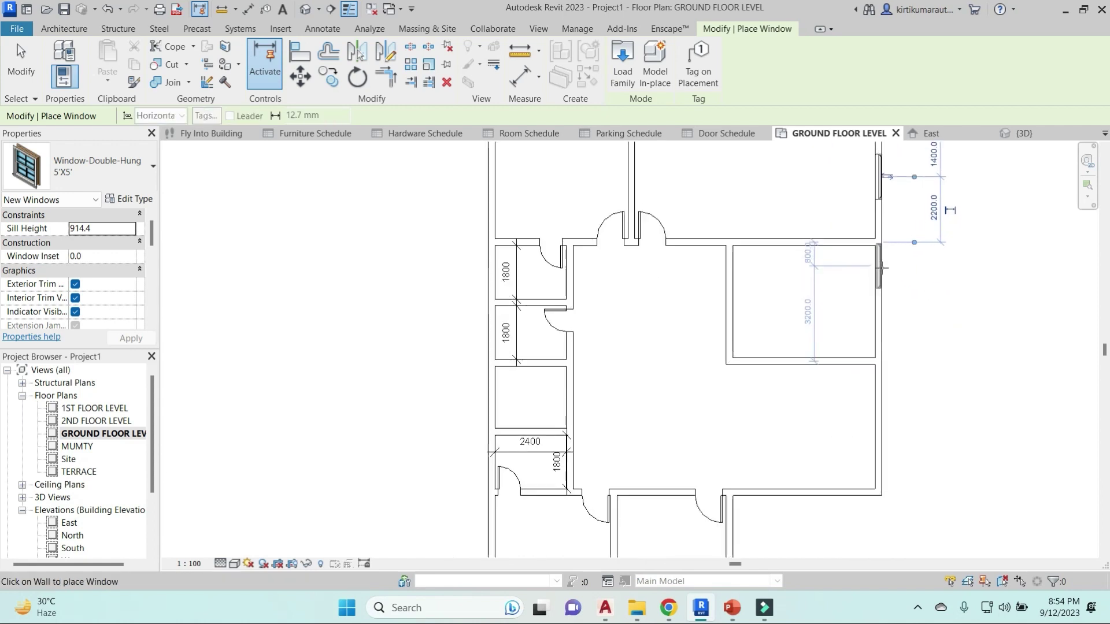
pyautogui.click(881, 273)
pyautogui.click(883, 326)
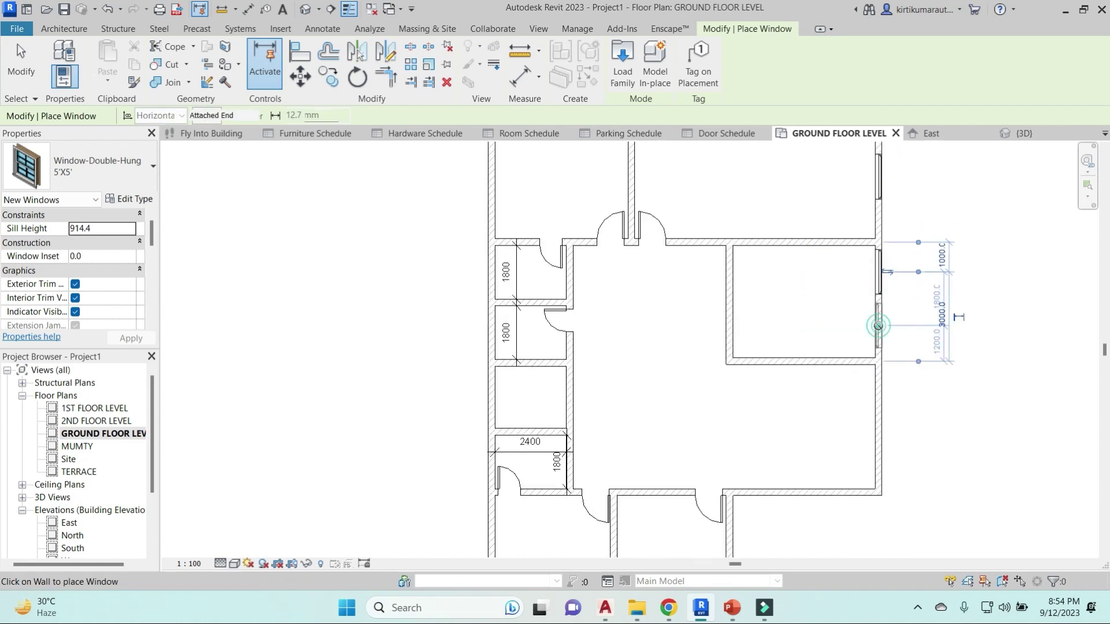
# Place 5'X5' windows on the south exterior walls, one in each of the three southern spaces, and one on the southwest room's west wall
pyautogui.scroll(-1, 882, 326)
pyautogui.moveTo(883, 326)
pyautogui.mouseDown(button='middle')
pyautogui.moveTo(895, 339)
pyautogui.moveTo(871, 308)
pyautogui.mouseUp(button='middle')
pyautogui.scroll(-1, 871, 308)
pyautogui.scroll(1, 790, 370)
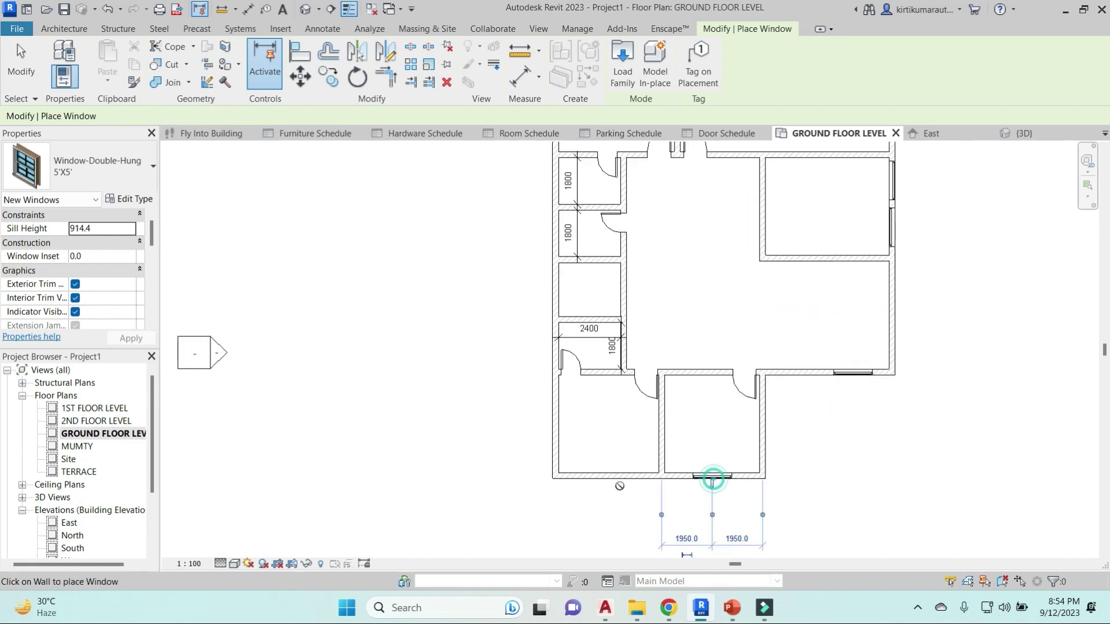
pyautogui.click(713, 479)
pyautogui.click(604, 483)
pyautogui.scroll(-1, 578, 404)
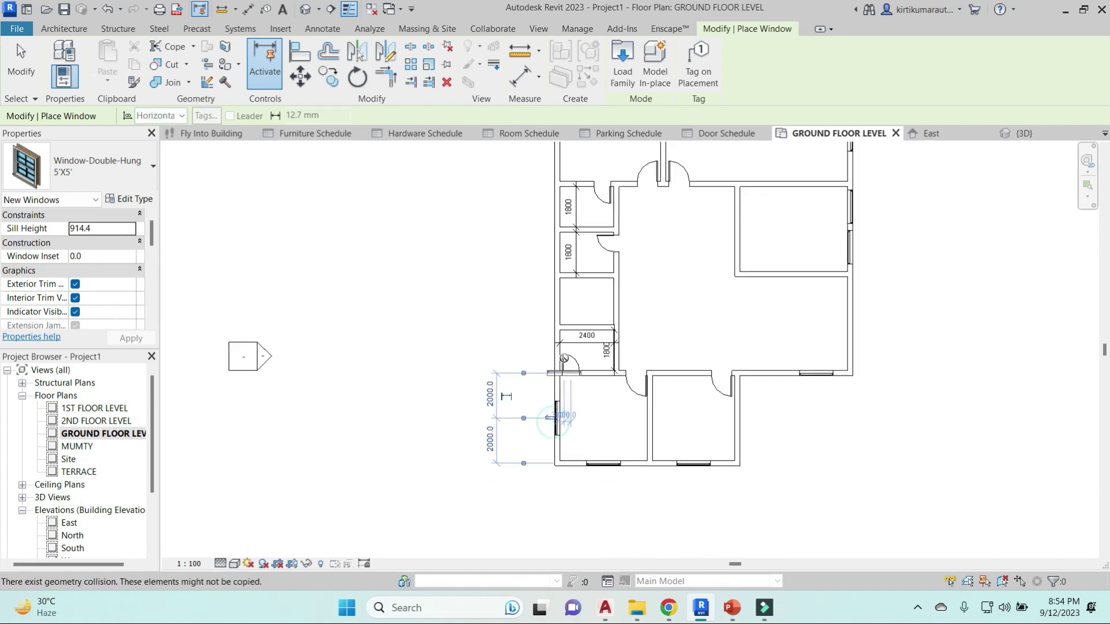
pyautogui.scroll(-1, 601, 309)
pyautogui.click(580, 430)
pyautogui.scroll(1, 604, 304)
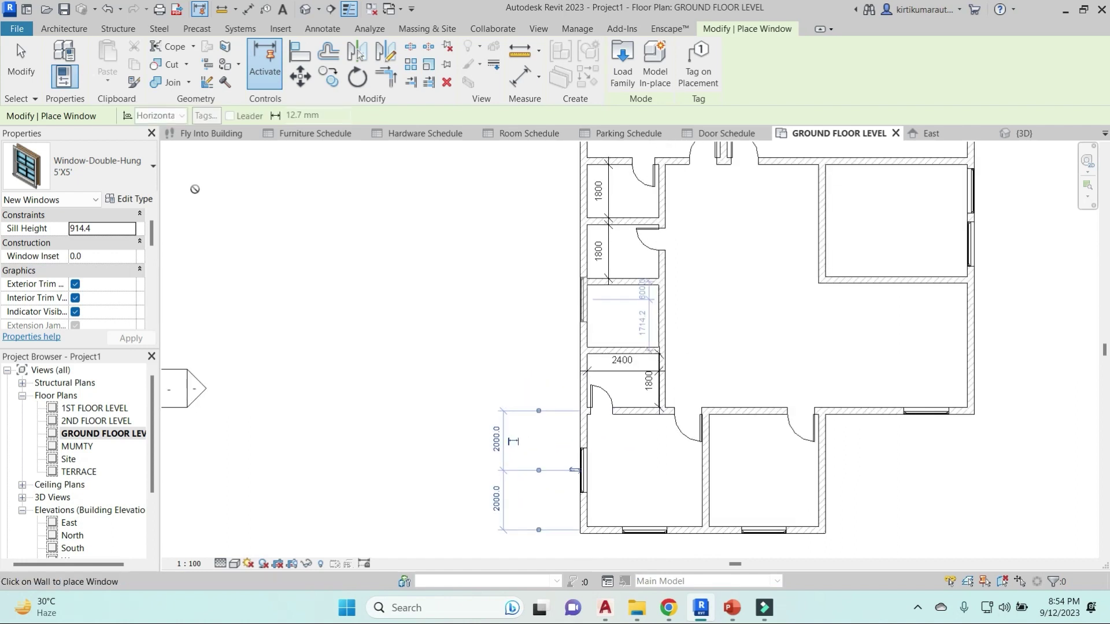
# Choose the Fixed 16" x 24" window type for placement and set its sill height to 1800 mm
pyautogui.click(126, 173)
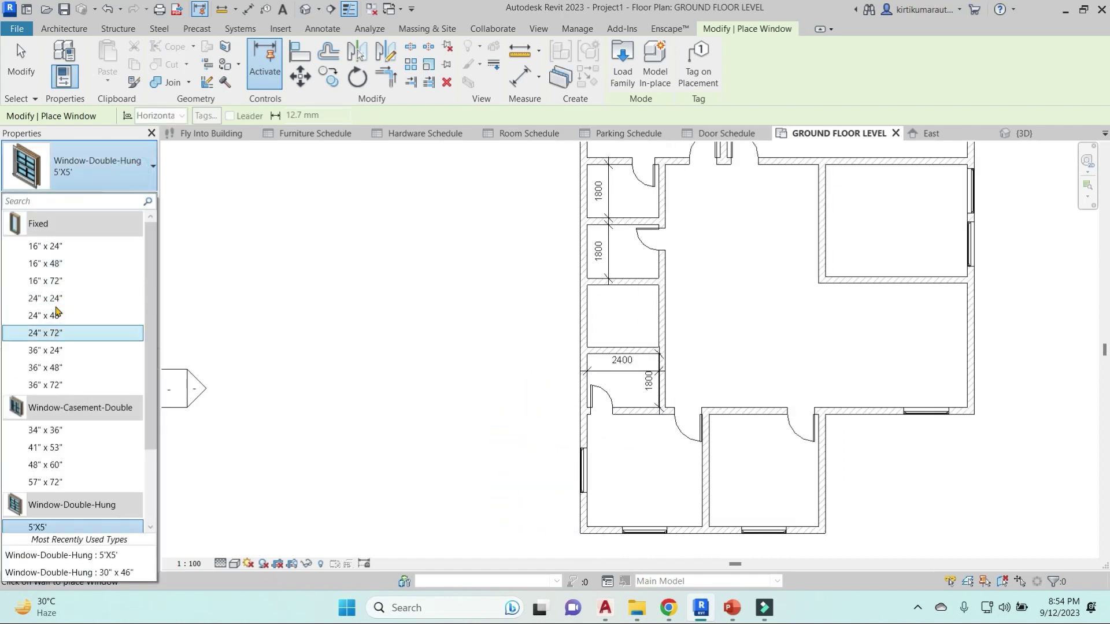
pyautogui.click(53, 248)
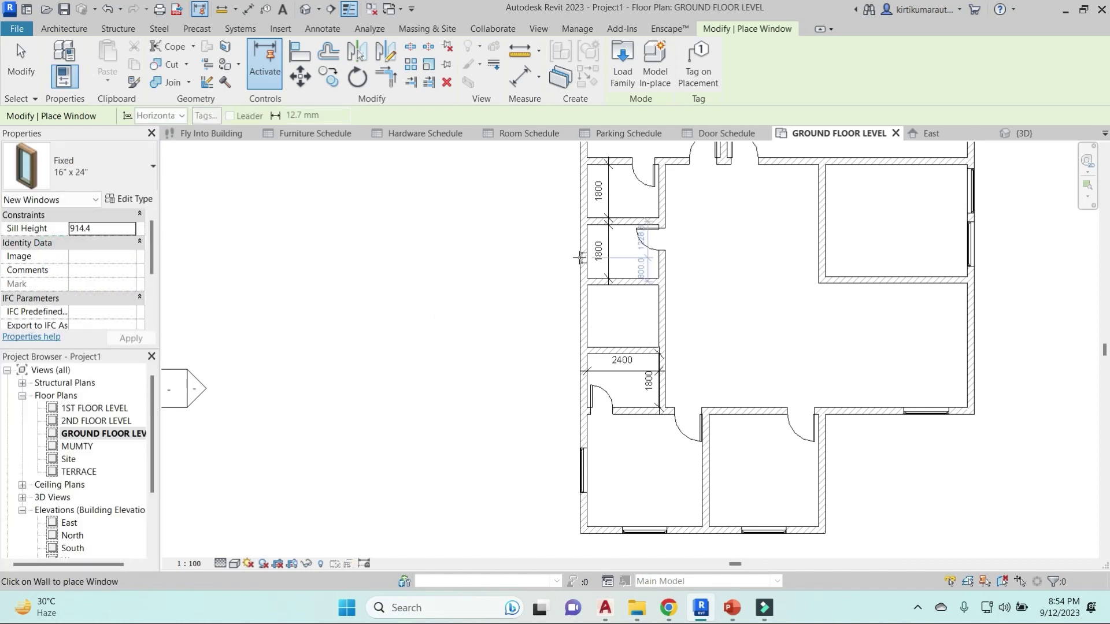
pyautogui.scroll(2, 581, 259)
pyautogui.click(107, 230)
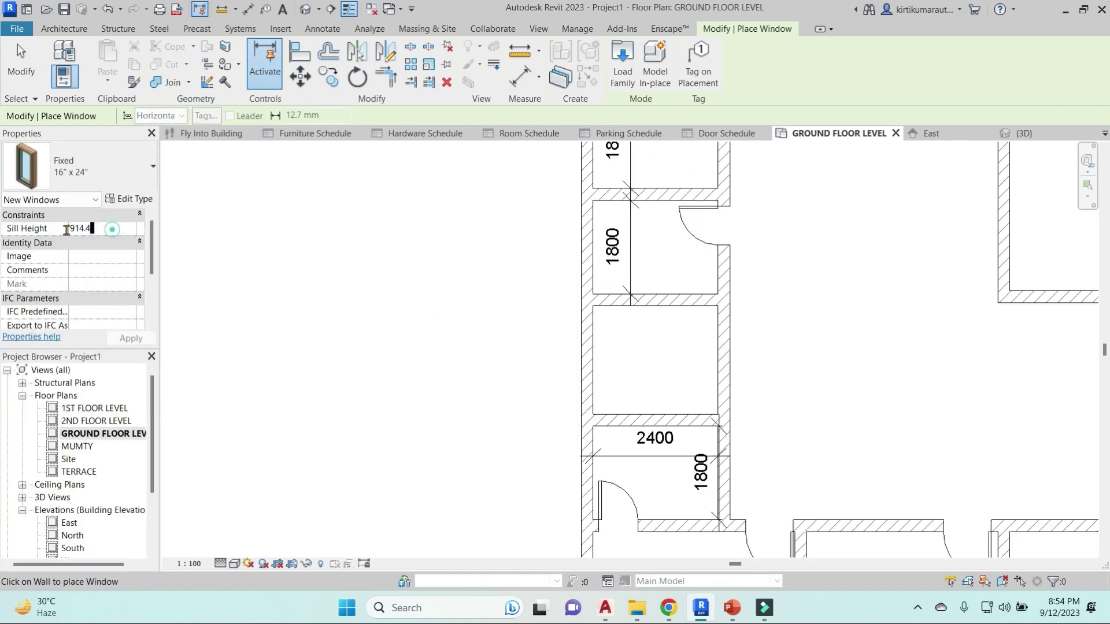
pyautogui.doubleClick(69, 229)
pyautogui.write('18')
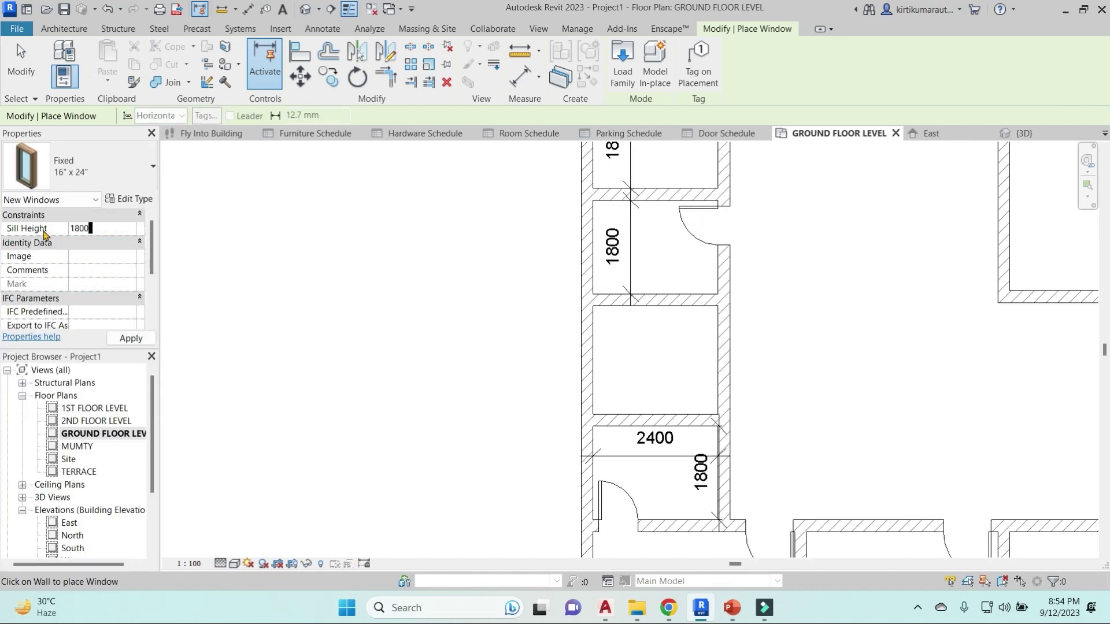
pyautogui.write('00')
pyautogui.press('Return')
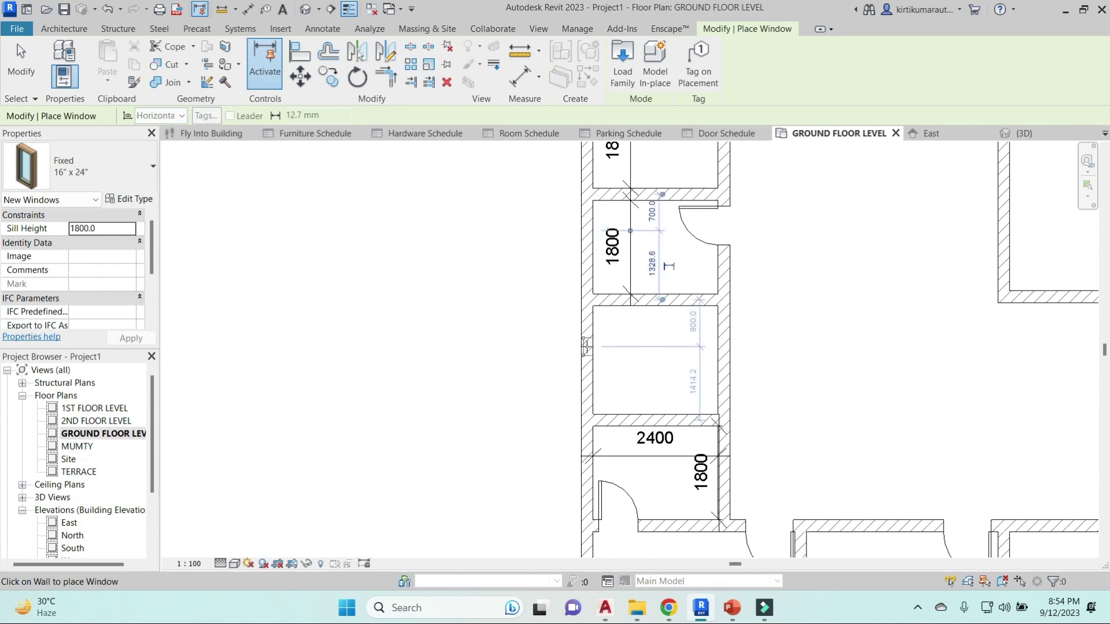
# Place Fixed 16" x 24" windows on the west exterior wall, one in each of the three upper small rooms
pyautogui.click(585, 345)
pyautogui.moveTo(585, 346); pyautogui.dragTo(579, 450, button='middle')
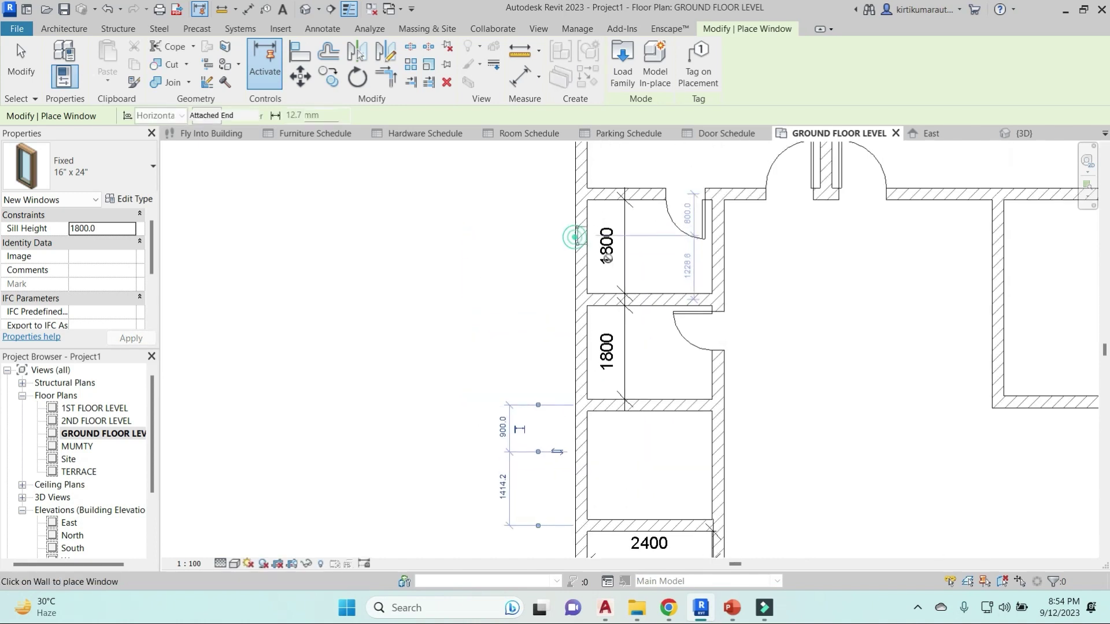
pyautogui.click(576, 237)
pyautogui.scroll(-4, 575, 237)
pyautogui.scroll(2, 580, 267)
pyautogui.press('Escape')
pyautogui.press('Escape')
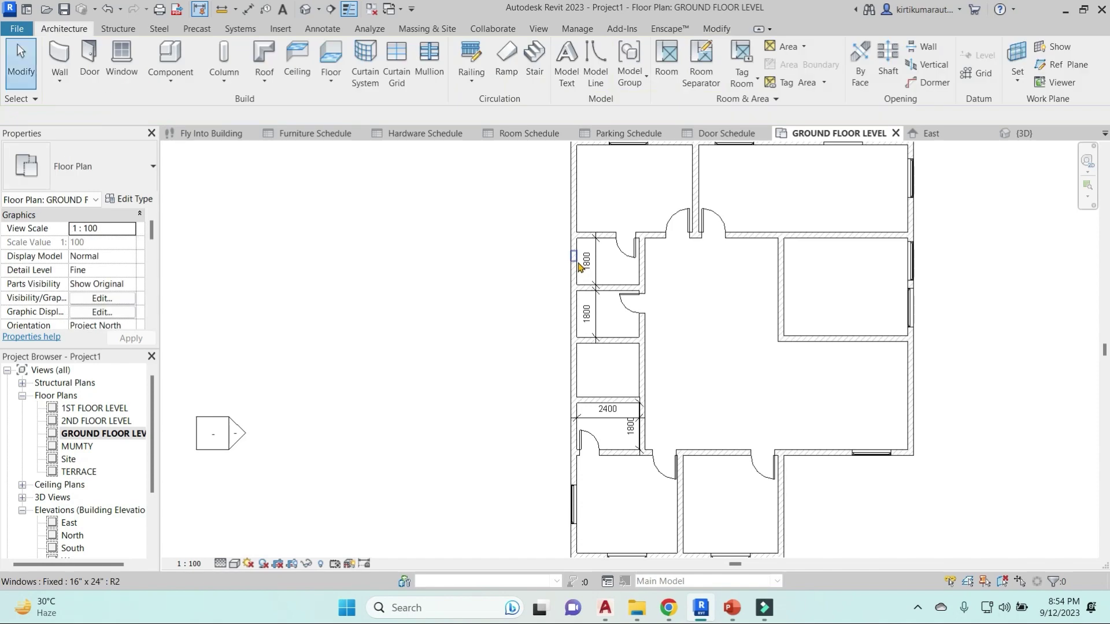
# In the 3D view, select all 5'X5' window instances and set their sill height to 900 mm
pyautogui.scroll(-3, 580, 267)
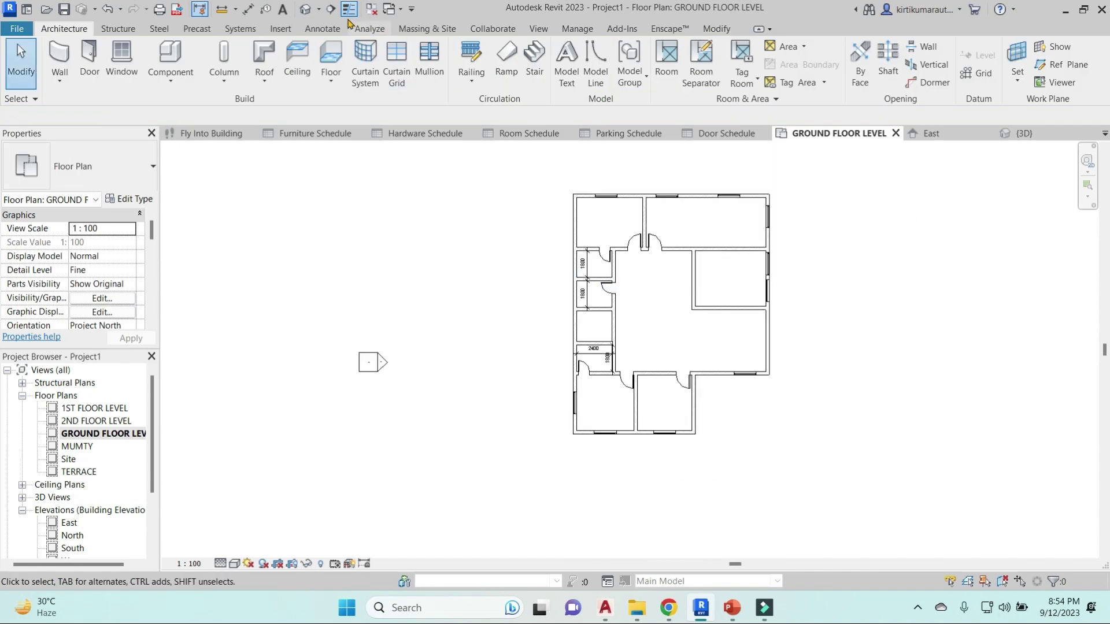
pyautogui.click(308, 12)
pyautogui.keyDown('shift'); pyautogui.moveTo(601, 362); pyautogui.dragTo(678, 323, button='middle'); pyautogui.keyUp('shift')
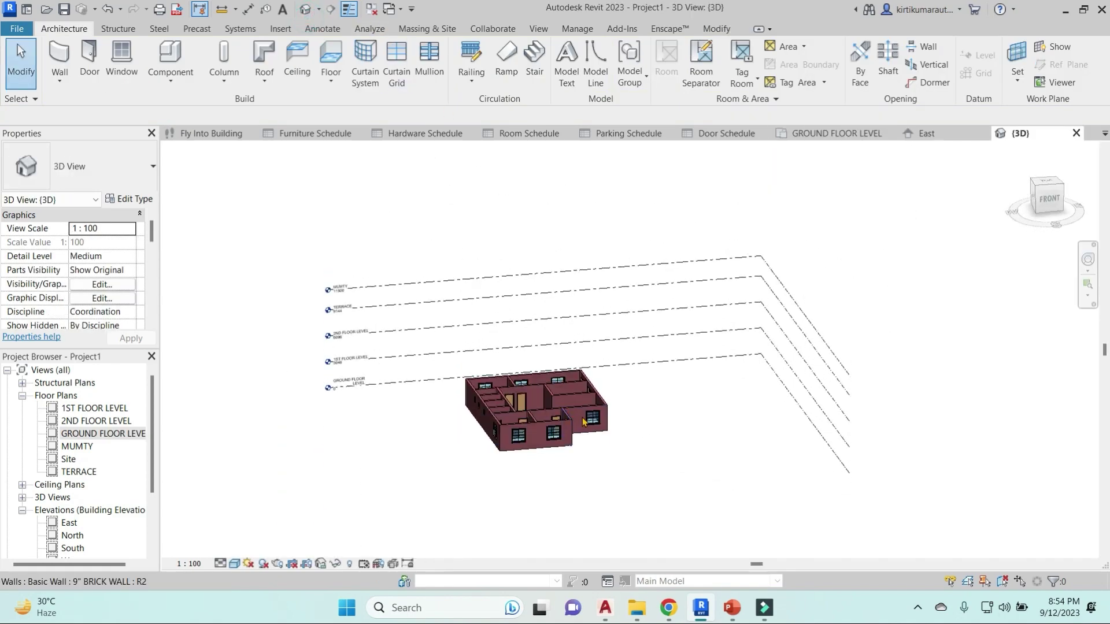
pyautogui.scroll(3, 581, 408)
pyautogui.click(611, 422)
pyautogui.press('s')
pyautogui.press('a')
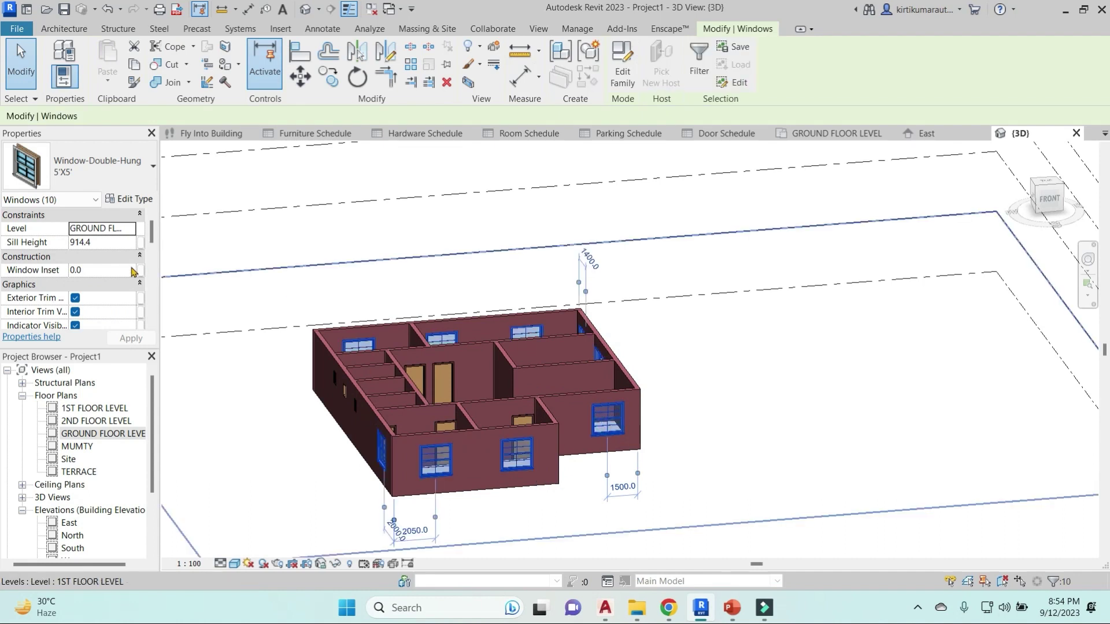
pyautogui.click(112, 243)
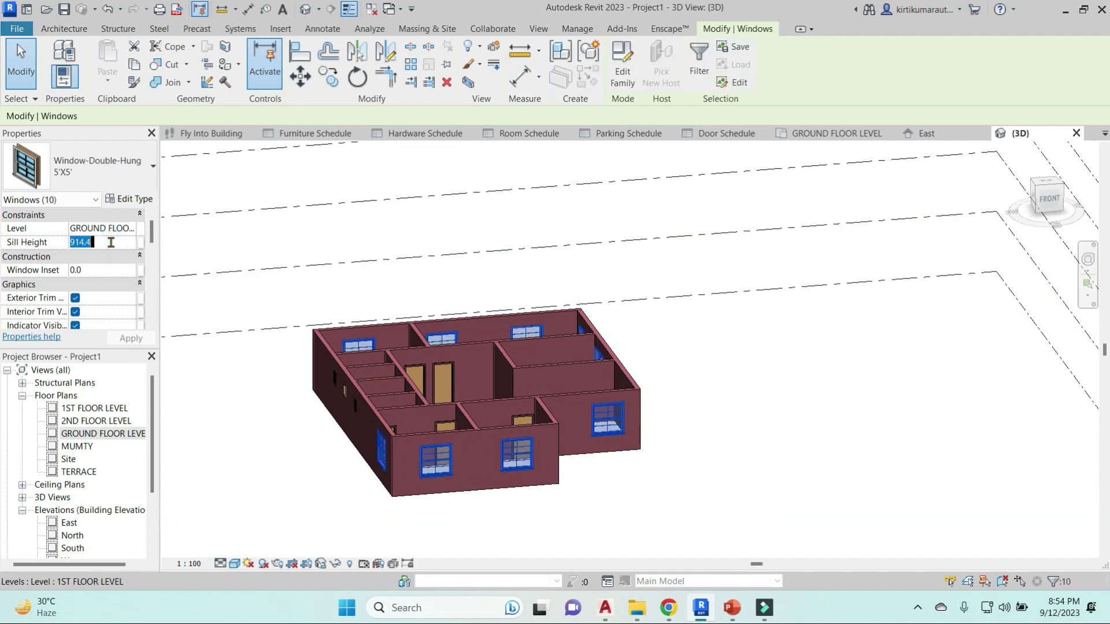
pyautogui.write('900')
pyautogui.click(403, 234)
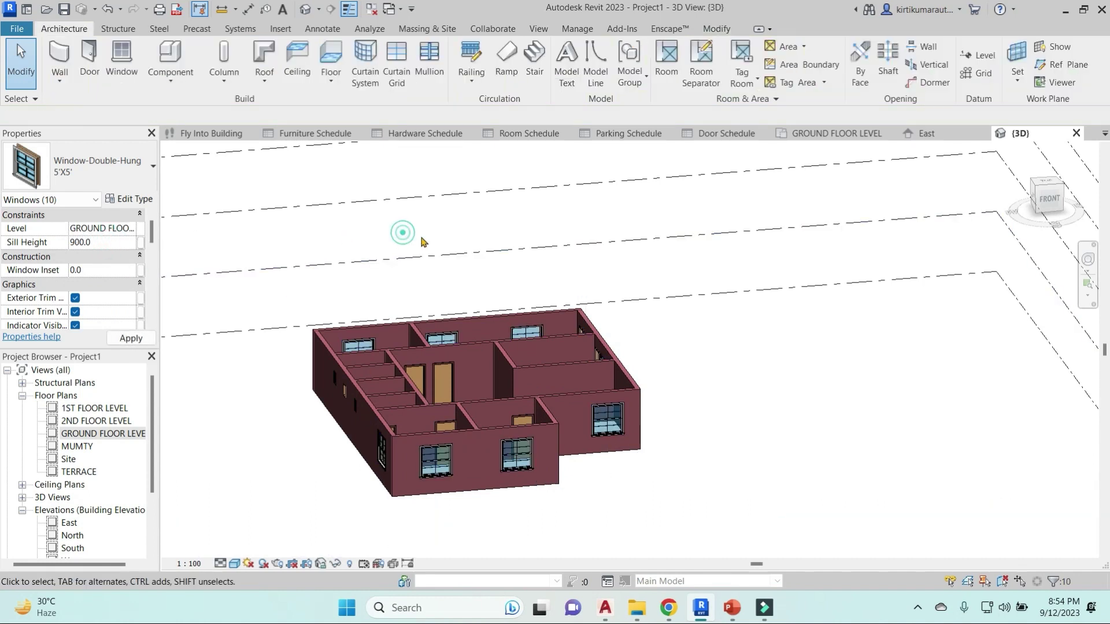
pyautogui.keyDown('shift'); pyautogui.moveTo(568, 464); pyautogui.dragTo(676, 461, button='middle'); pyautogui.keyUp('shift')
pyautogui.click(1060, 188)
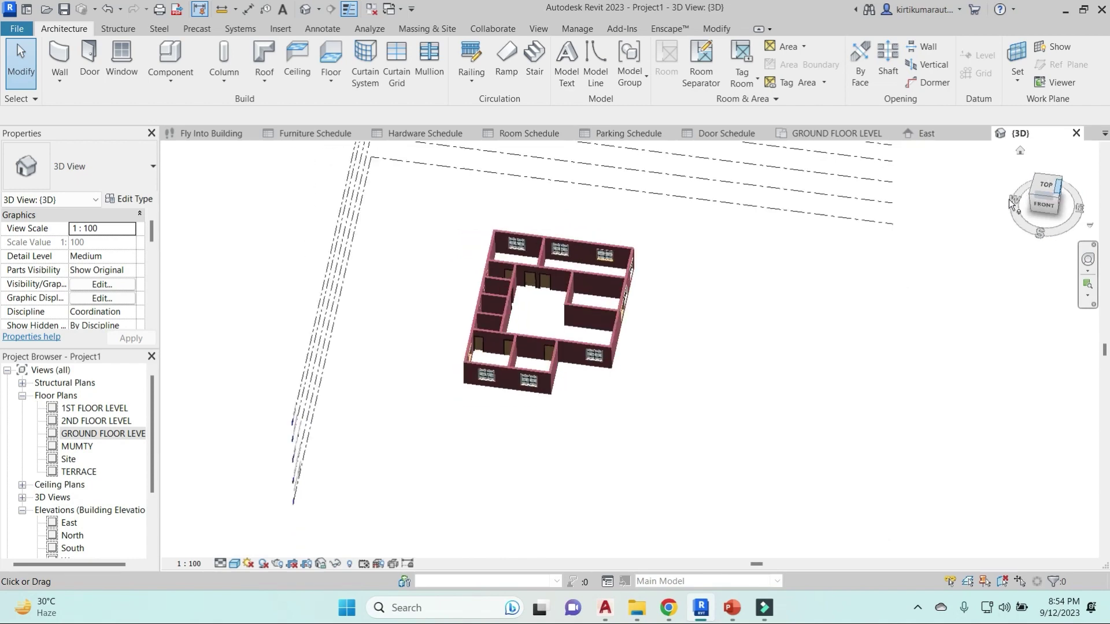
# In the ground floor plan, start a structural floor and duplicate the Generic - 12" type as "6" GRADE SLAB"
pyautogui.doubleClick(89, 434)
pyautogui.scroll(-2, 785, 356)
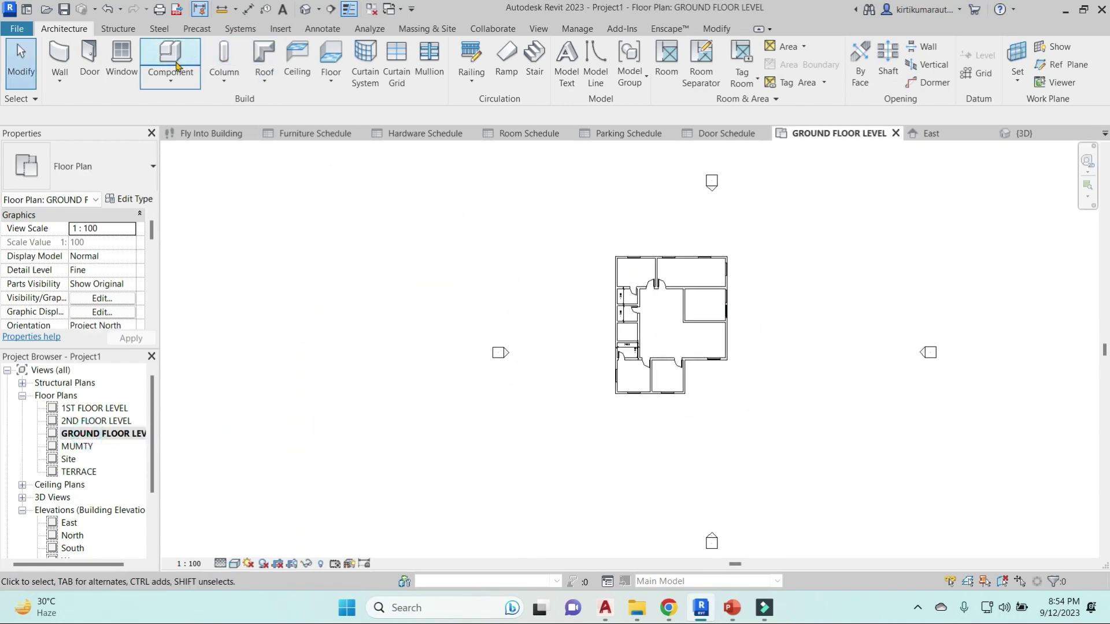
pyautogui.click(329, 81)
pyautogui.click(372, 132)
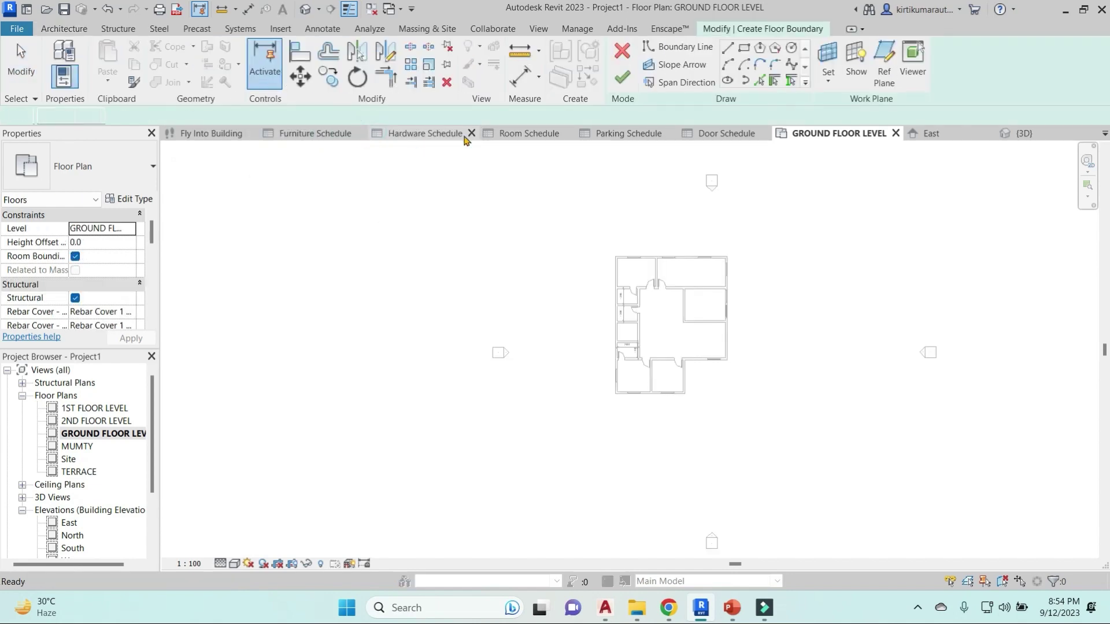
pyautogui.click(129, 201)
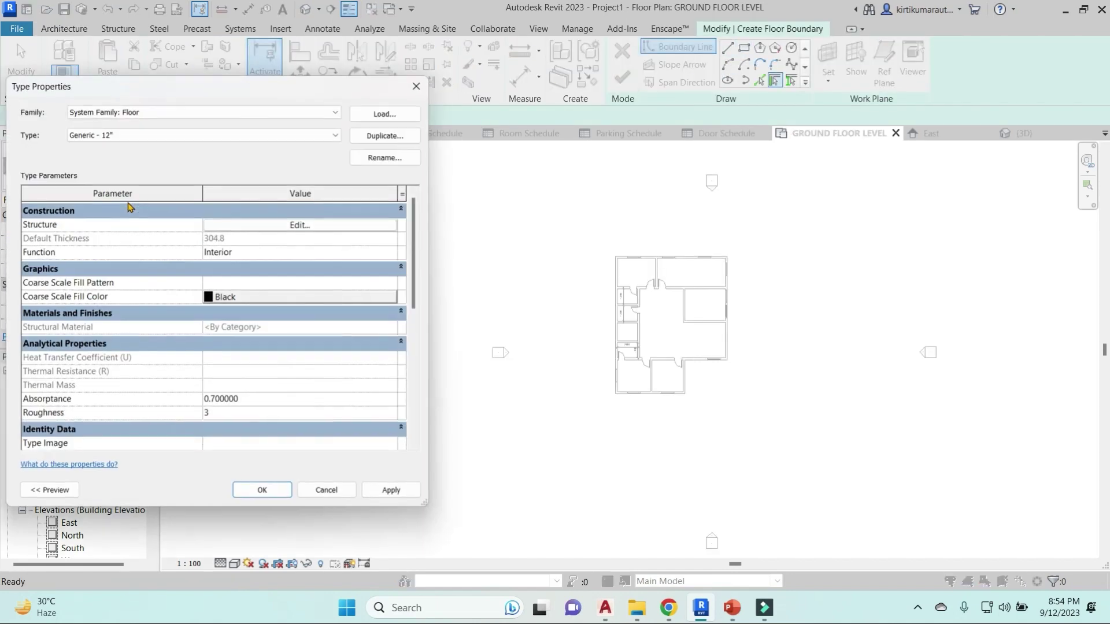
pyautogui.click(388, 136)
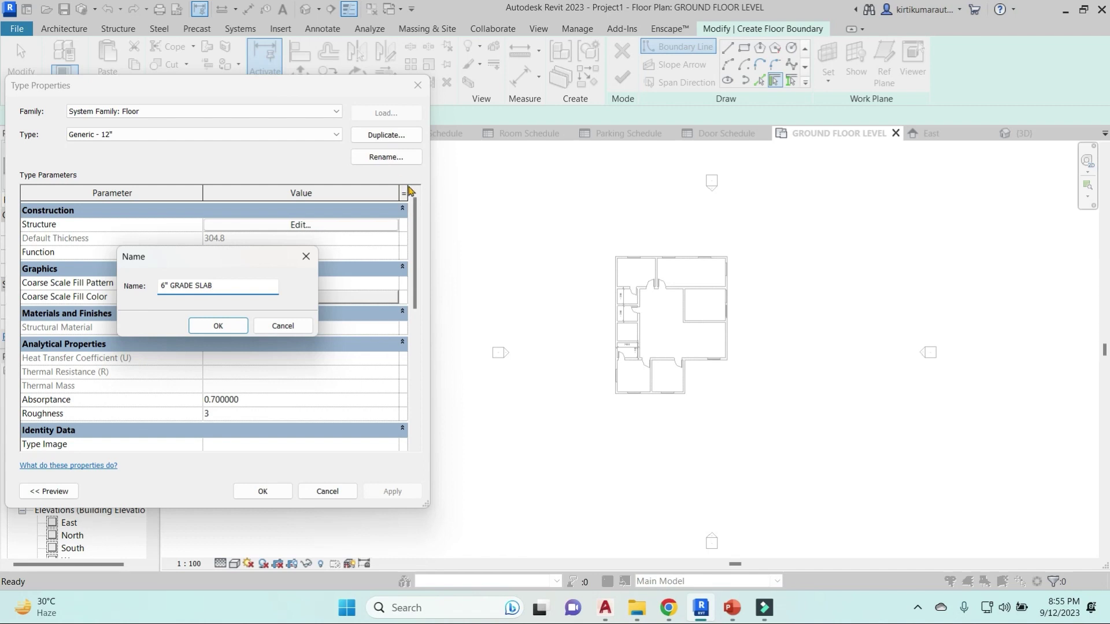
pyautogui.click(218, 324)
# Enter 6" as the grade slab's structure layer thickness and replace it with 150 mm
pyautogui.click(305, 224)
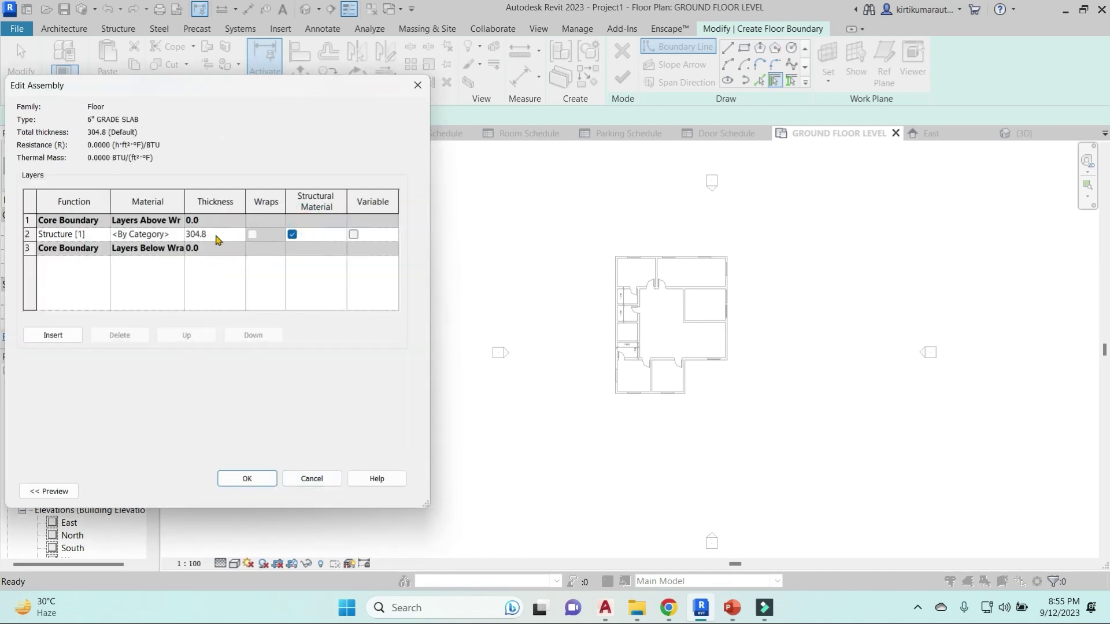
pyautogui.moveTo(230, 235); pyautogui.dragTo(162, 241)
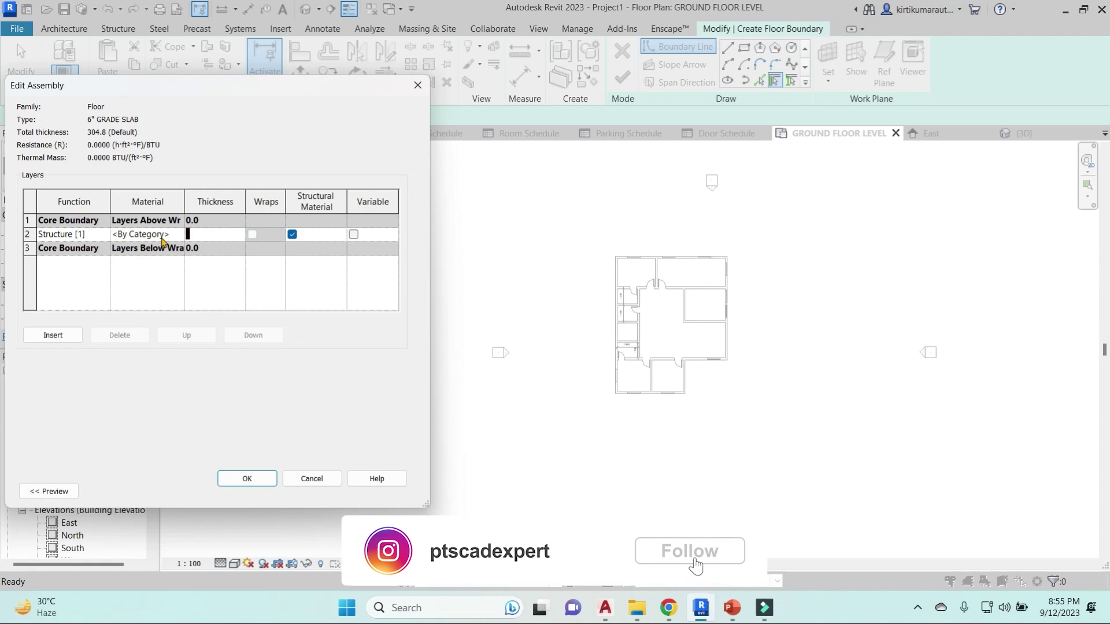
pyautogui.write('6"')
pyautogui.press('Return')
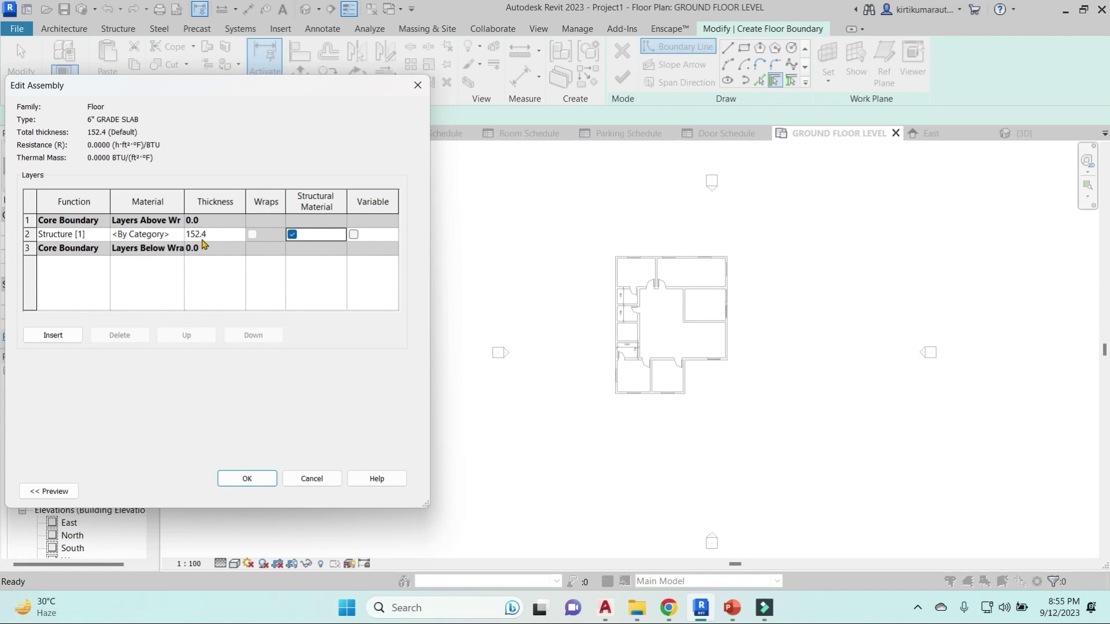
pyautogui.moveTo(200, 234); pyautogui.dragTo(162, 239)
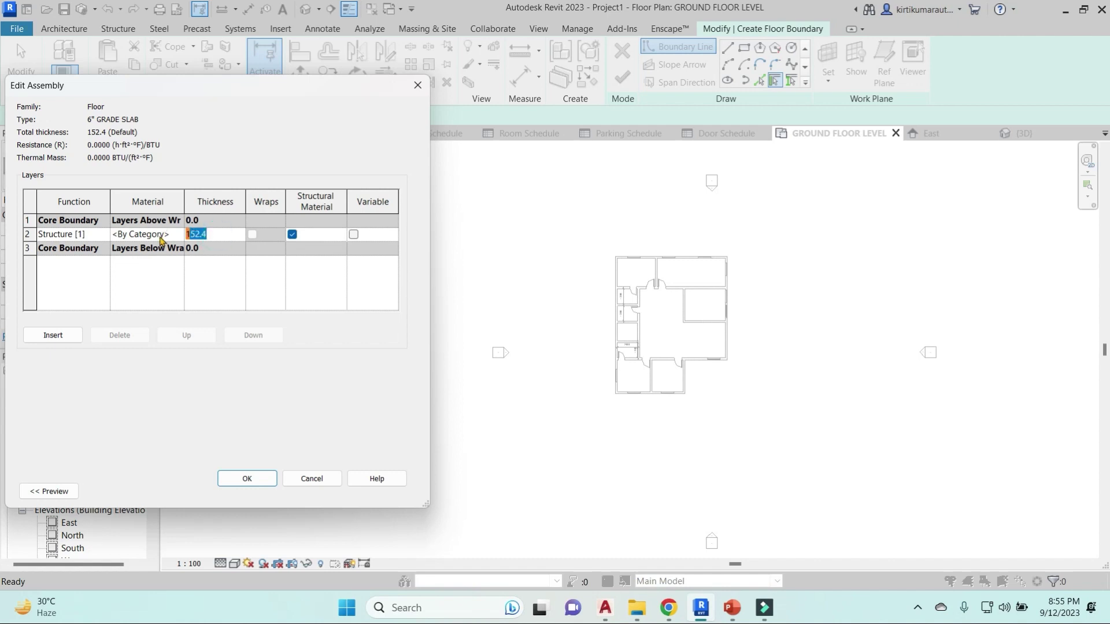
pyautogui.click(253, 477)
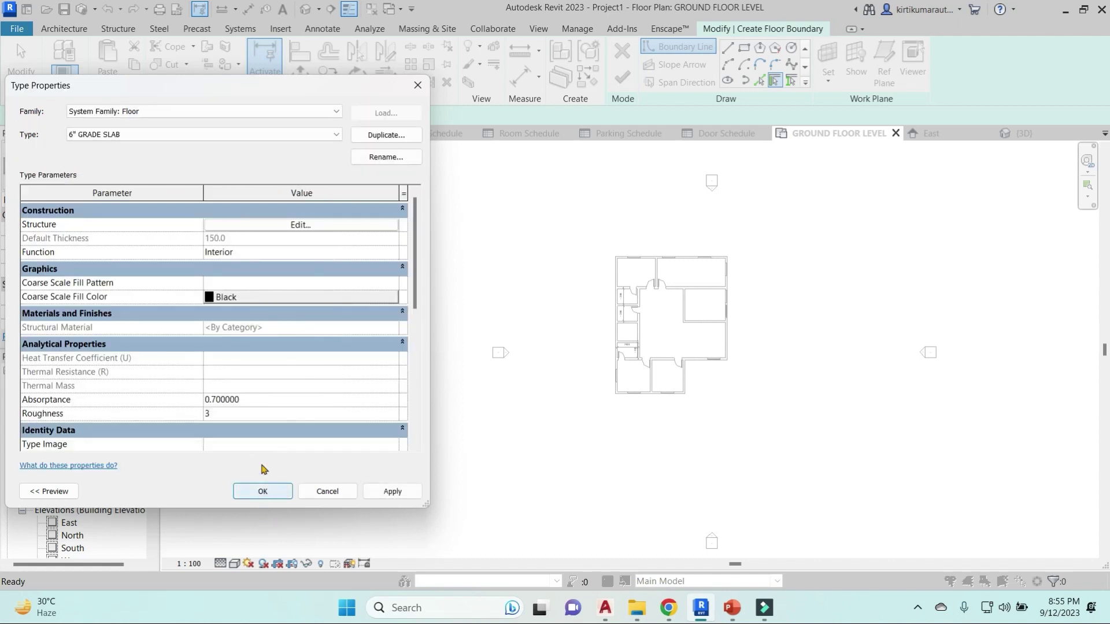
# Search the materials for "CONC" and pick Concrete, Cast-in-Place gray for the grade slab's structure layer
pyautogui.click(301, 225)
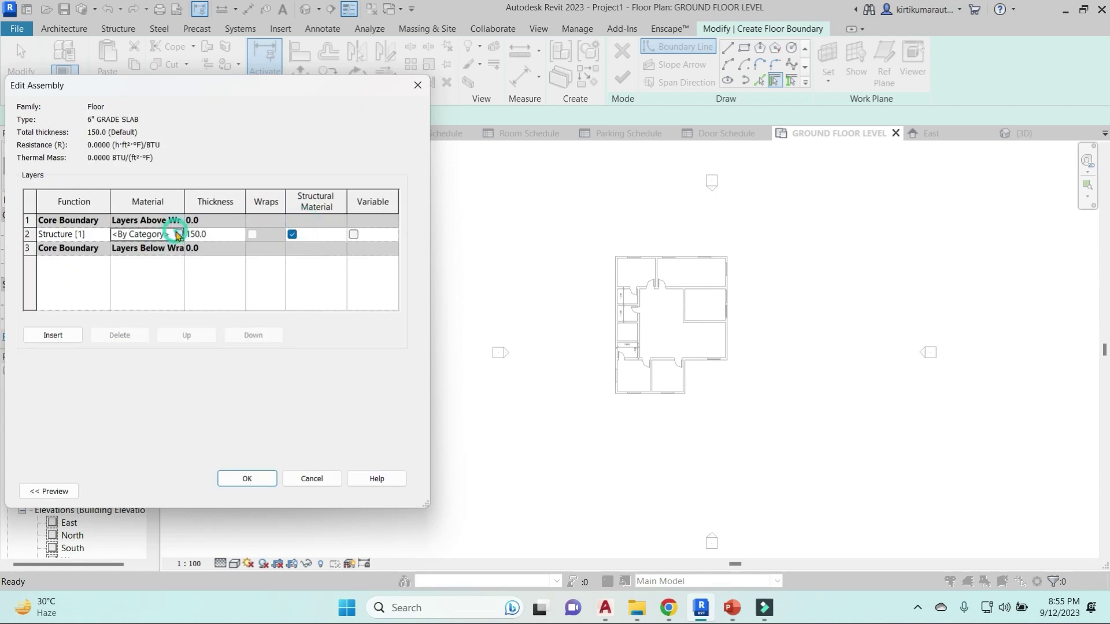
pyautogui.click(178, 234)
pyautogui.click(184, 124)
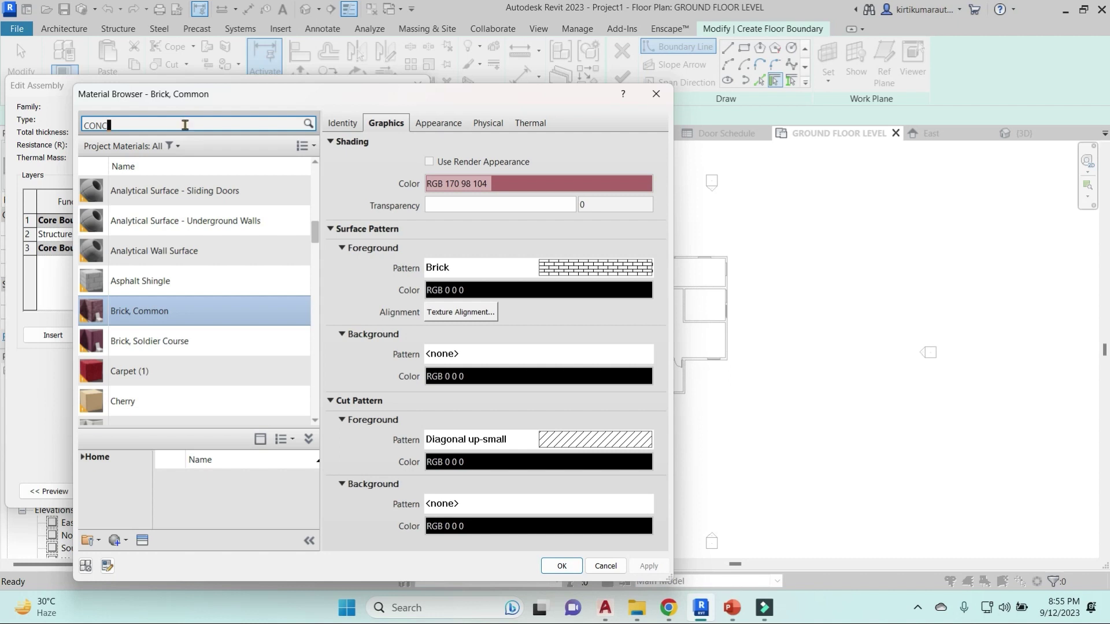
pyautogui.click(206, 248)
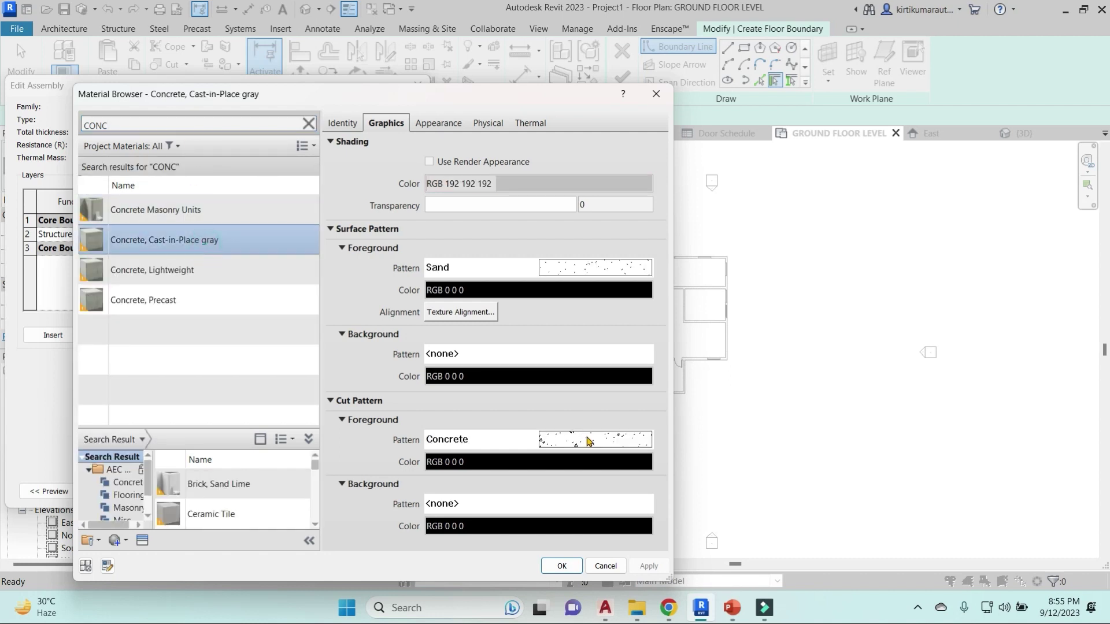
# Set the concrete's cut foreground to solid fill in gray RGB 128 128 128, and accept the material and floor type settings
pyautogui.click(541, 462)
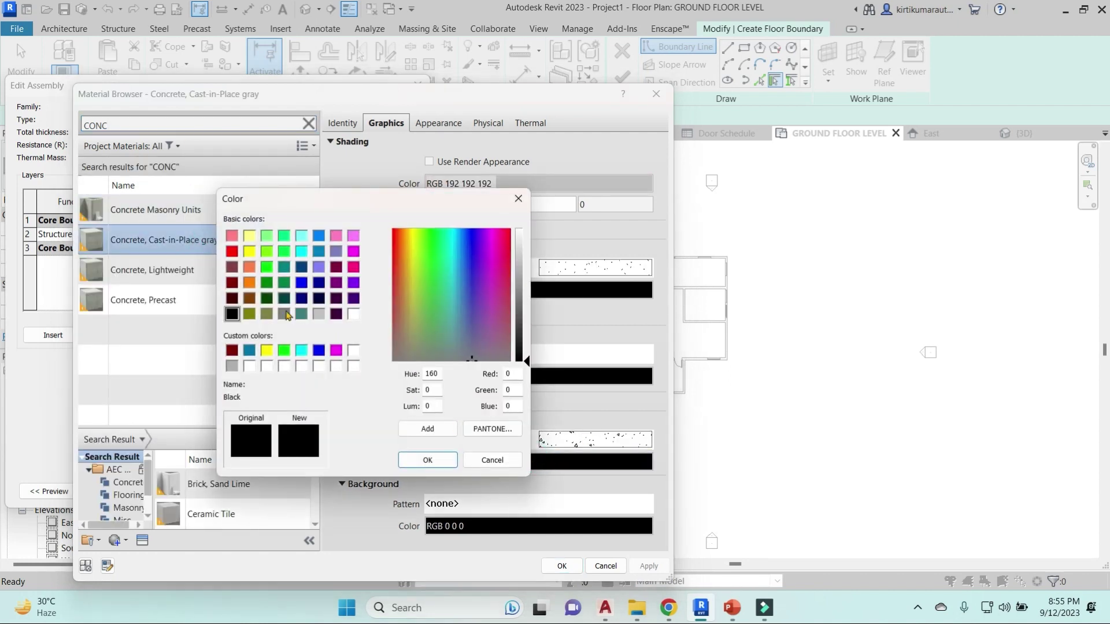
pyautogui.click(286, 314)
pyautogui.click(427, 460)
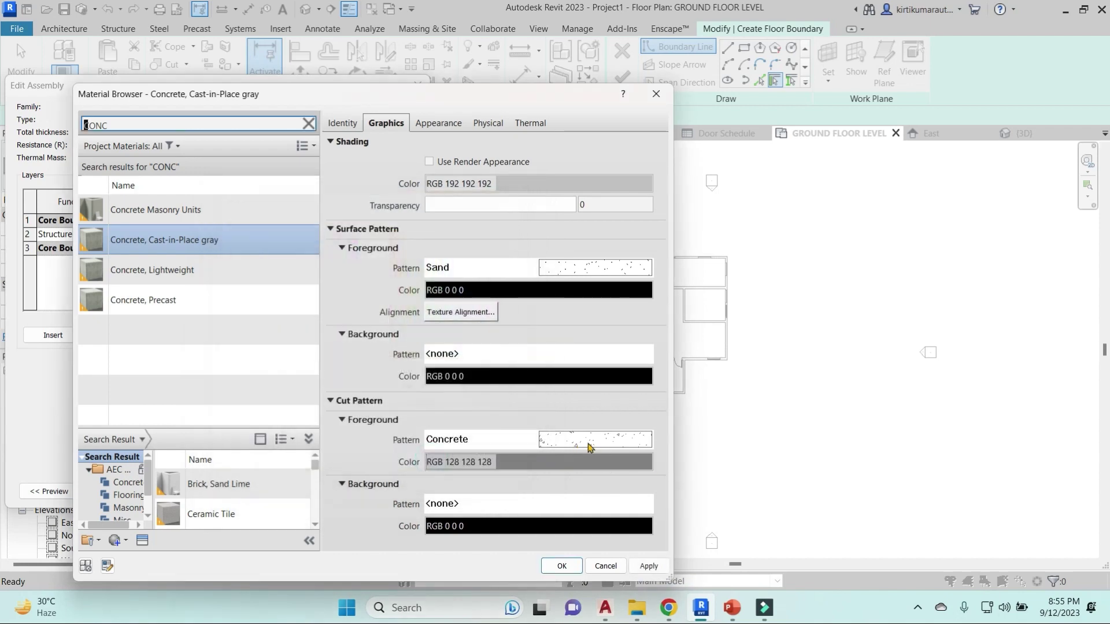
pyautogui.click(595, 439)
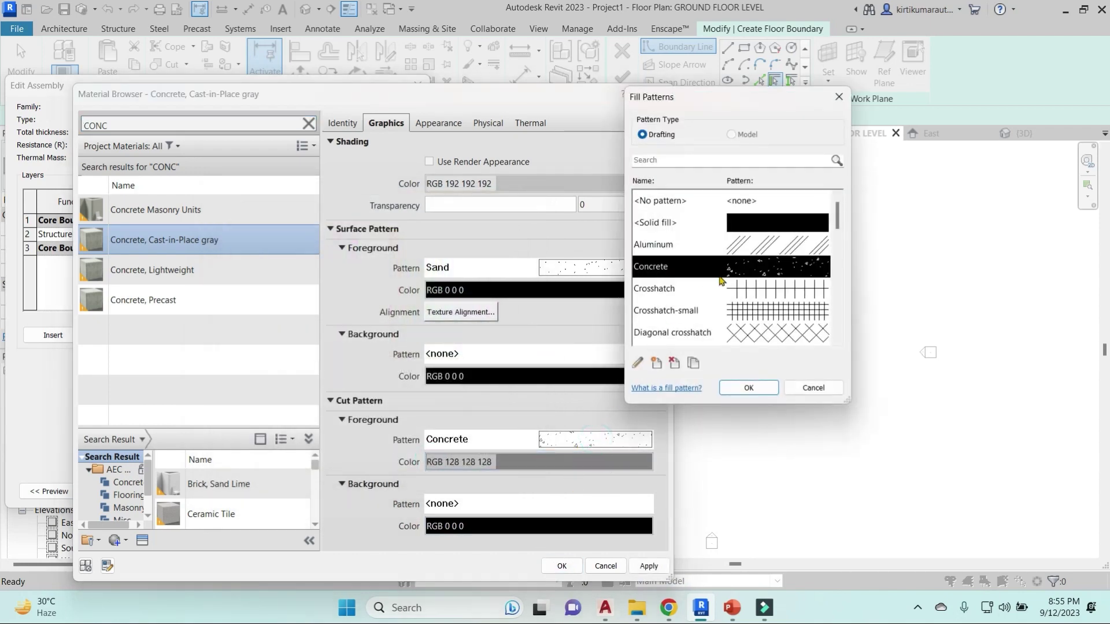
pyautogui.click(768, 230)
pyautogui.click(748, 388)
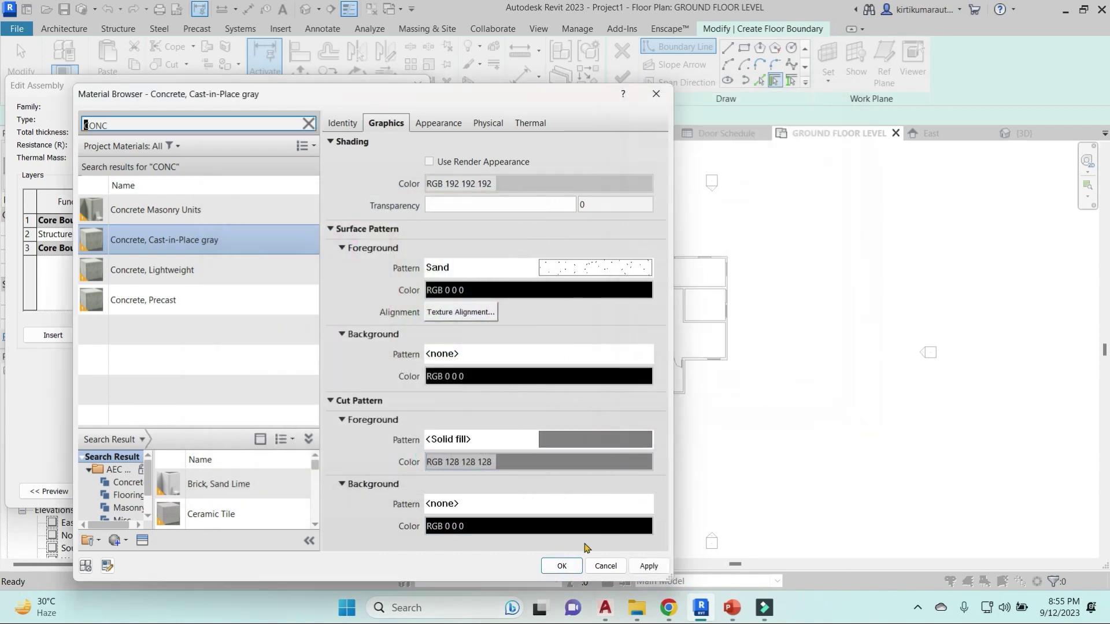
pyautogui.click(562, 565)
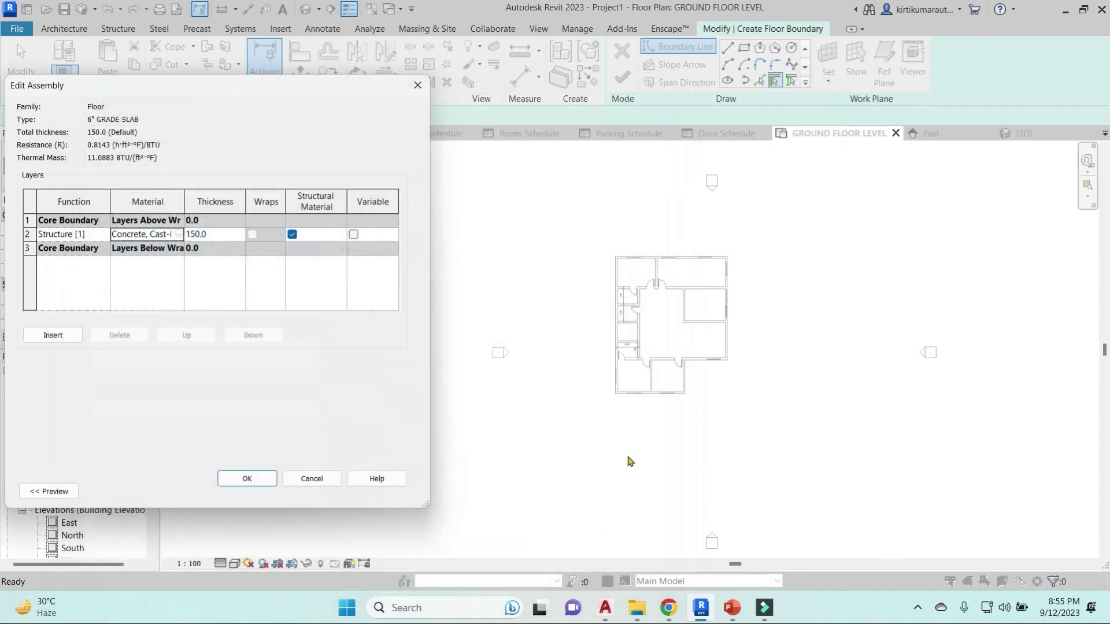
pyautogui.click(247, 479)
pyautogui.click(280, 489)
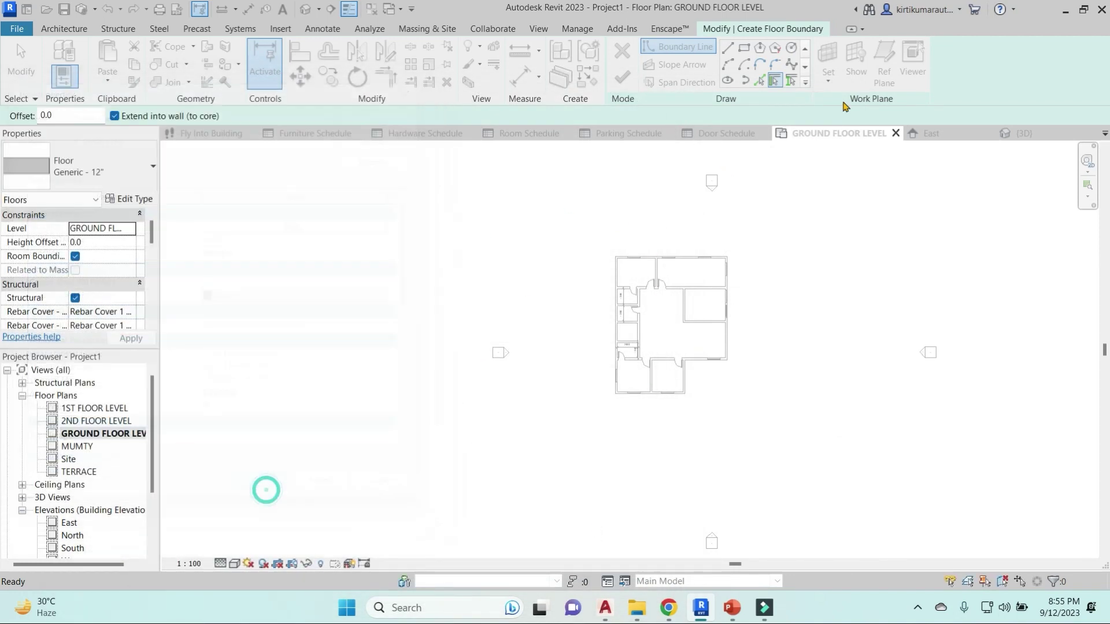
# Sketch a rectangular grade slab boundary about 15800 by 18200 mm around the whole plan, finish the floor and view it in 3D
pyautogui.click(742, 48)
pyautogui.scroll(7, 623, 248)
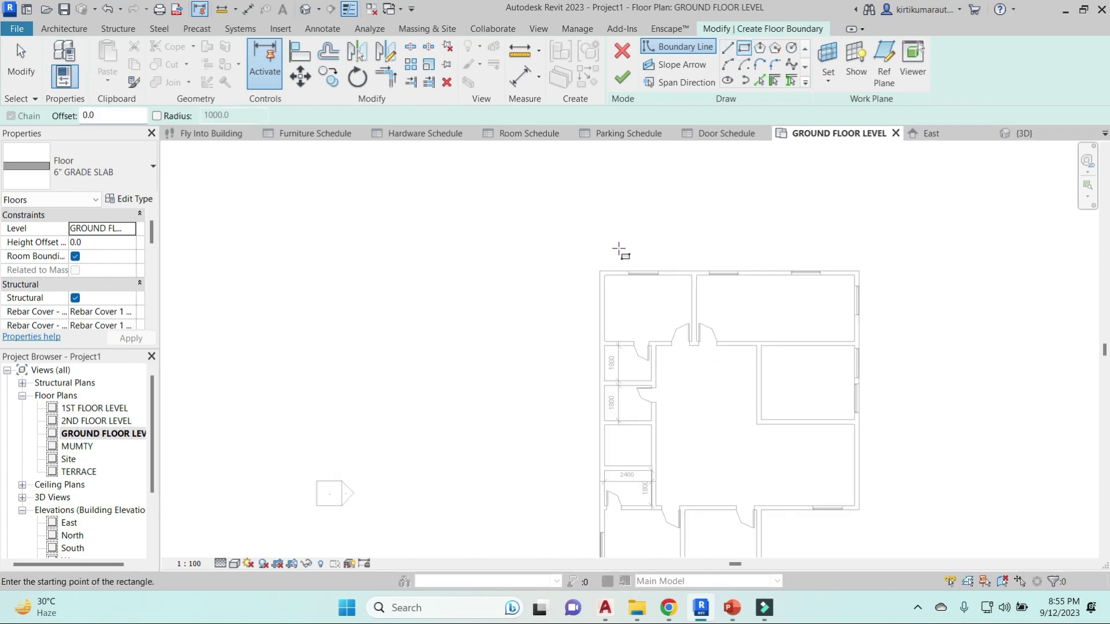
pyautogui.click(572, 256)
pyautogui.scroll(-3, 744, 399)
pyautogui.moveTo(744, 398); pyautogui.dragTo(692, 285, button='middle')
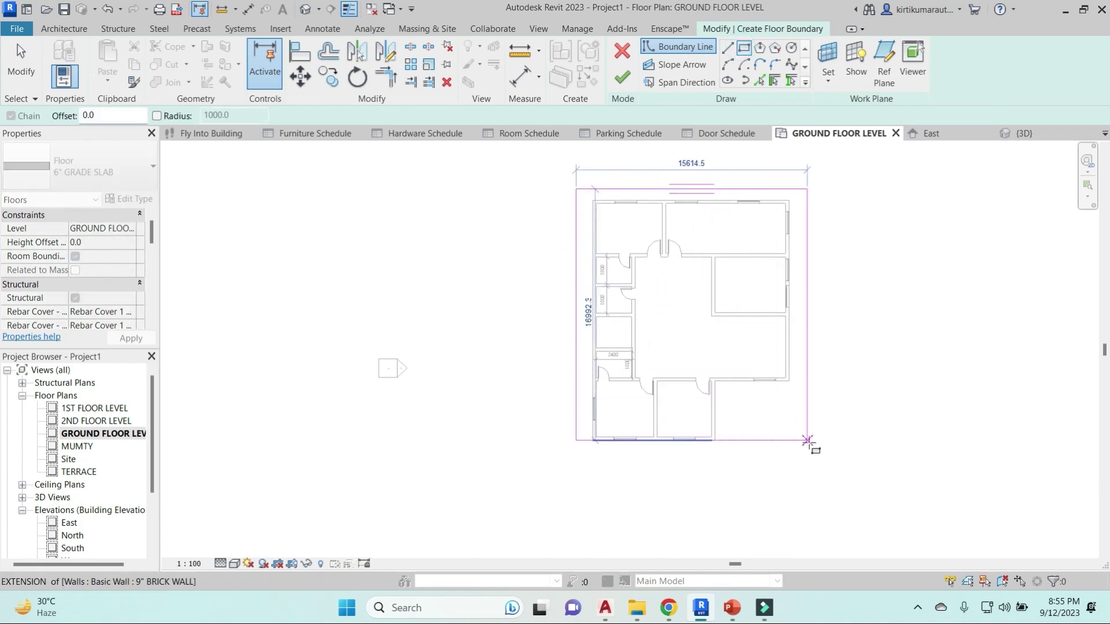
pyautogui.click(810, 458)
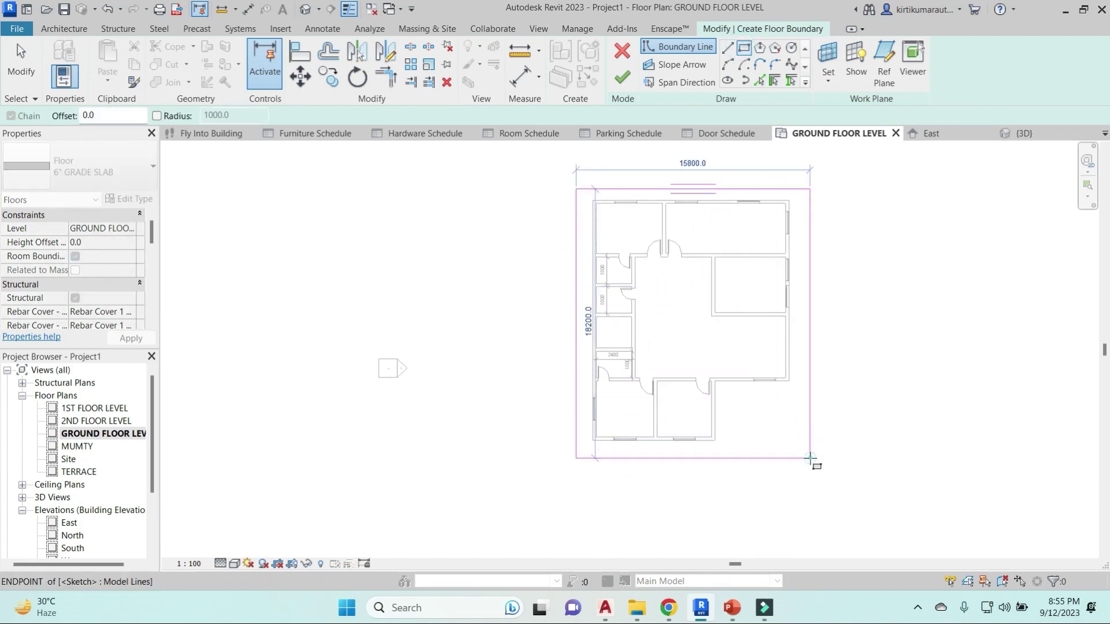
pyautogui.click(622, 77)
pyautogui.press('Escape')
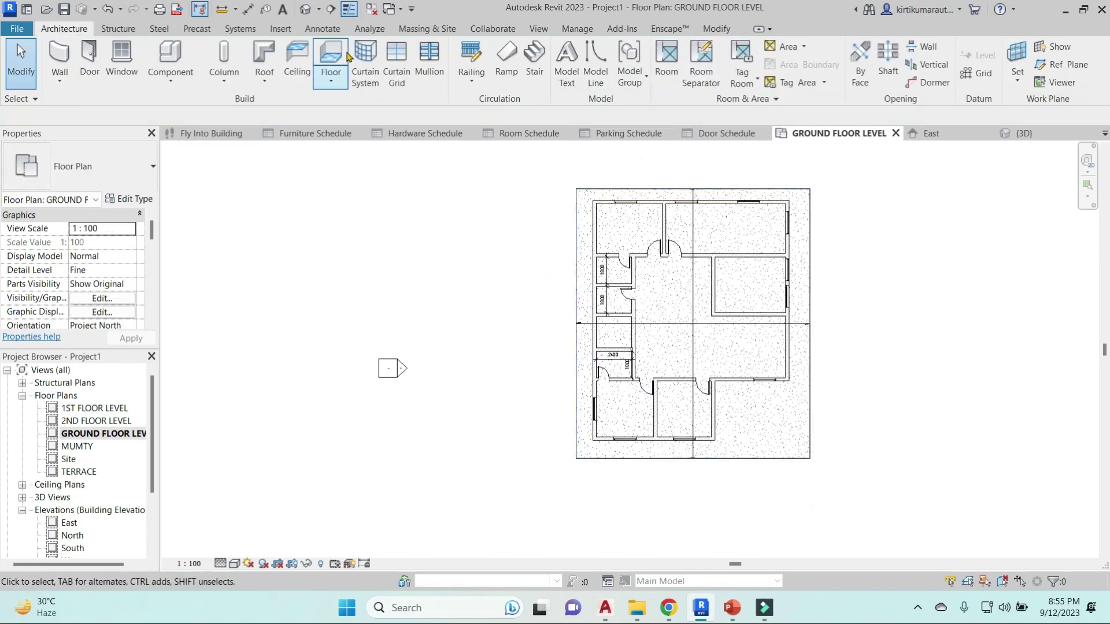
pyautogui.click(306, 9)
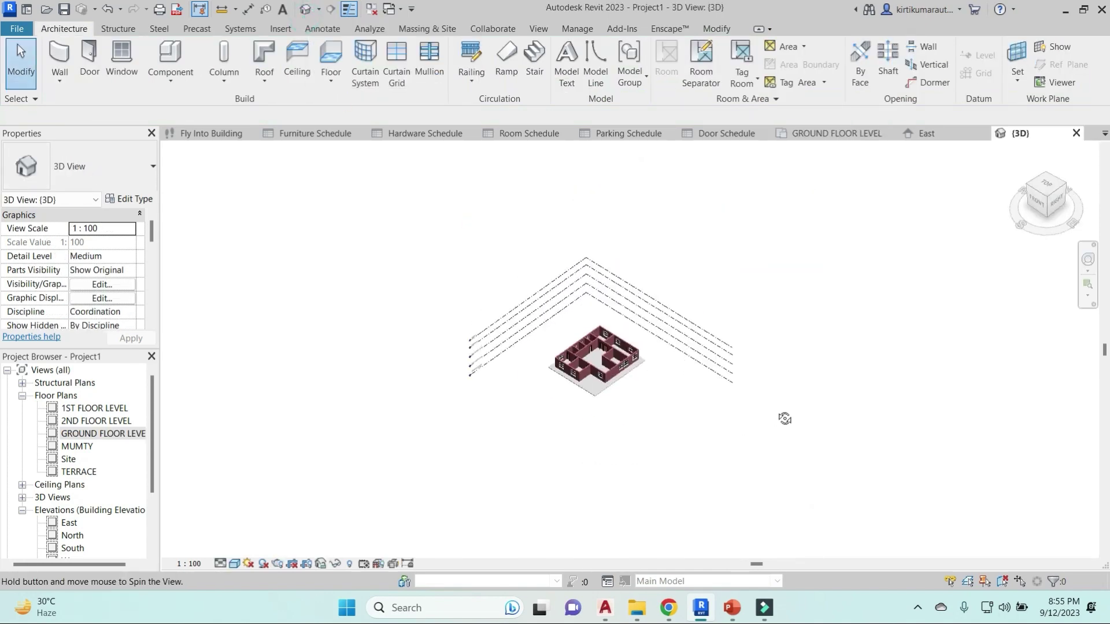
pyautogui.scroll(5, 684, 409)
pyautogui.scroll(-3, 684, 409)
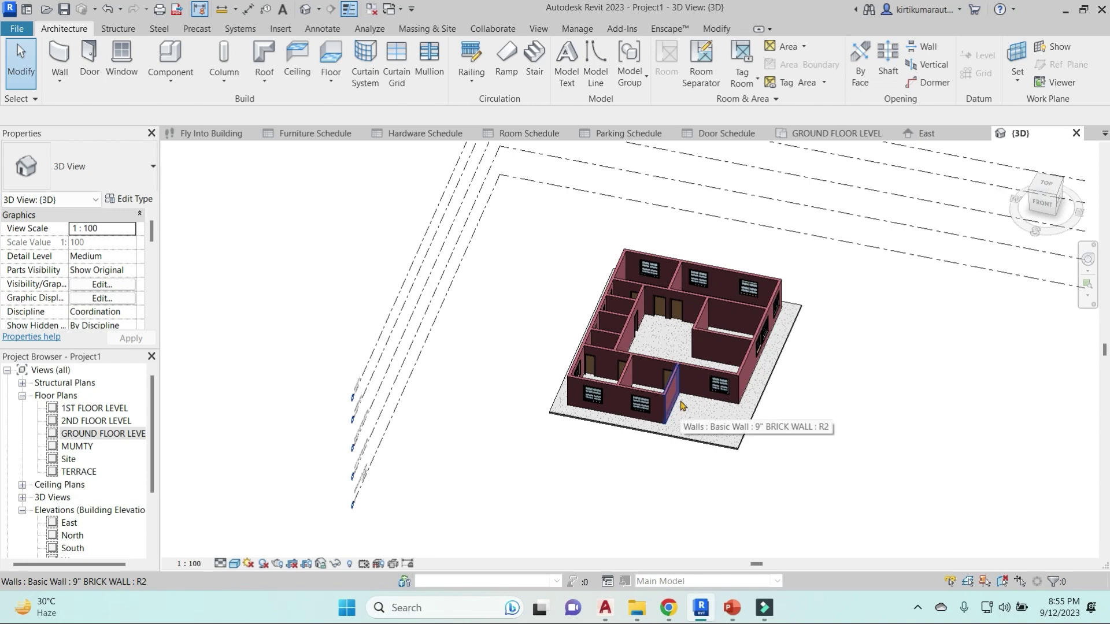
# In the ground floor plan, start a door similar to the existing Single-Flush one and open its type properties
pyautogui.doubleClick(104, 434)
pyautogui.scroll(5, 704, 345)
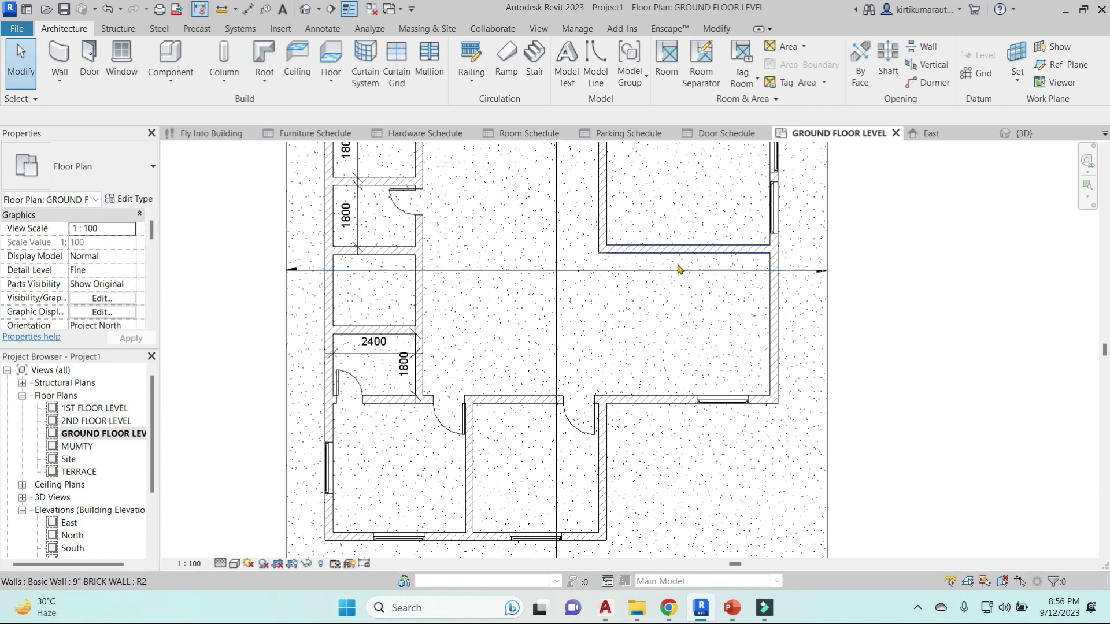
pyautogui.scroll(2, 644, 436)
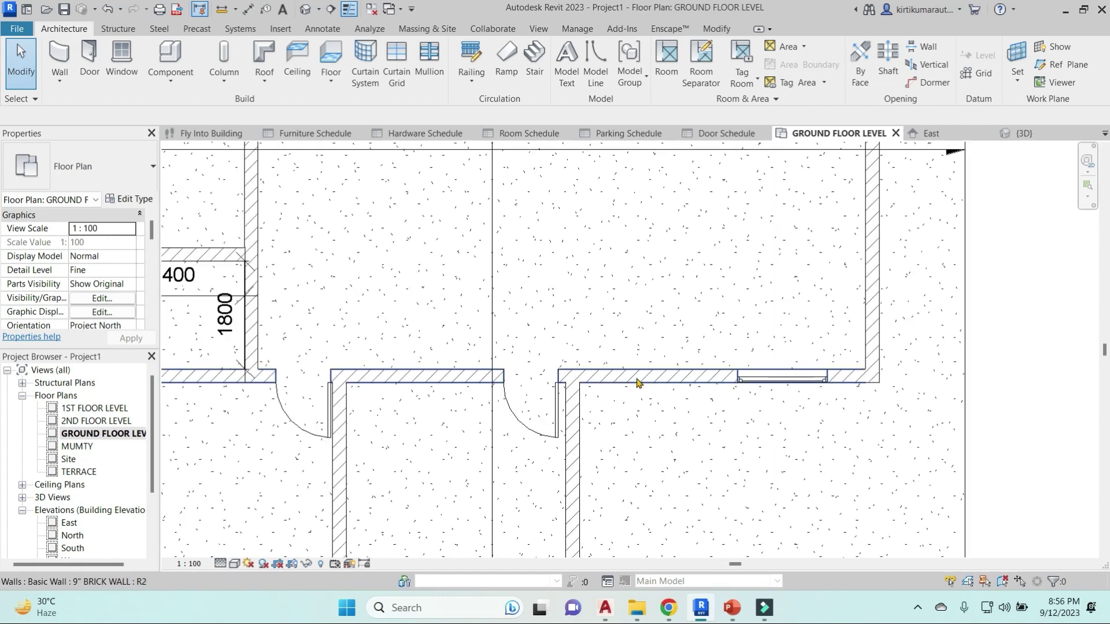
pyautogui.click(556, 403)
pyautogui.press('c')
pyautogui.press('s')
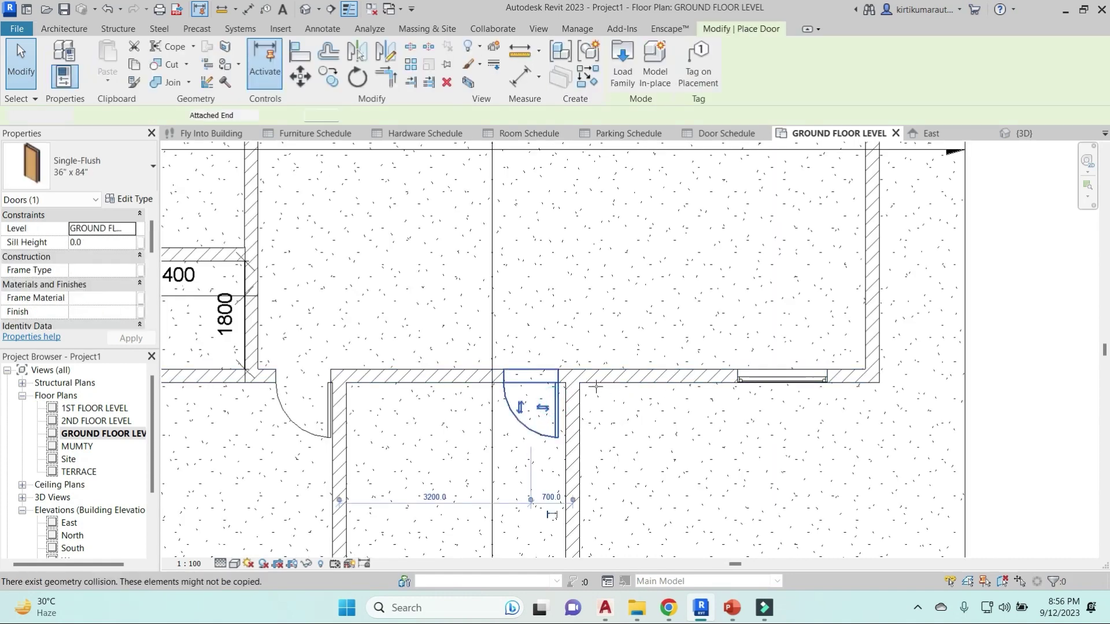
pyautogui.click(133, 194)
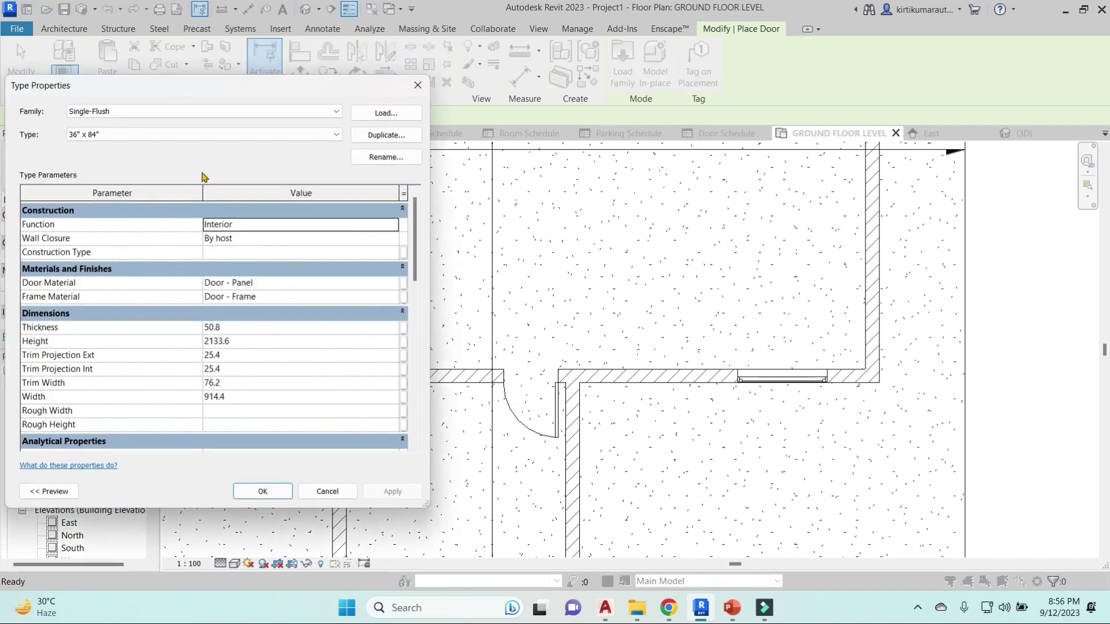
pyautogui.moveTo(225, 87); pyautogui.dragTo(358, 88)
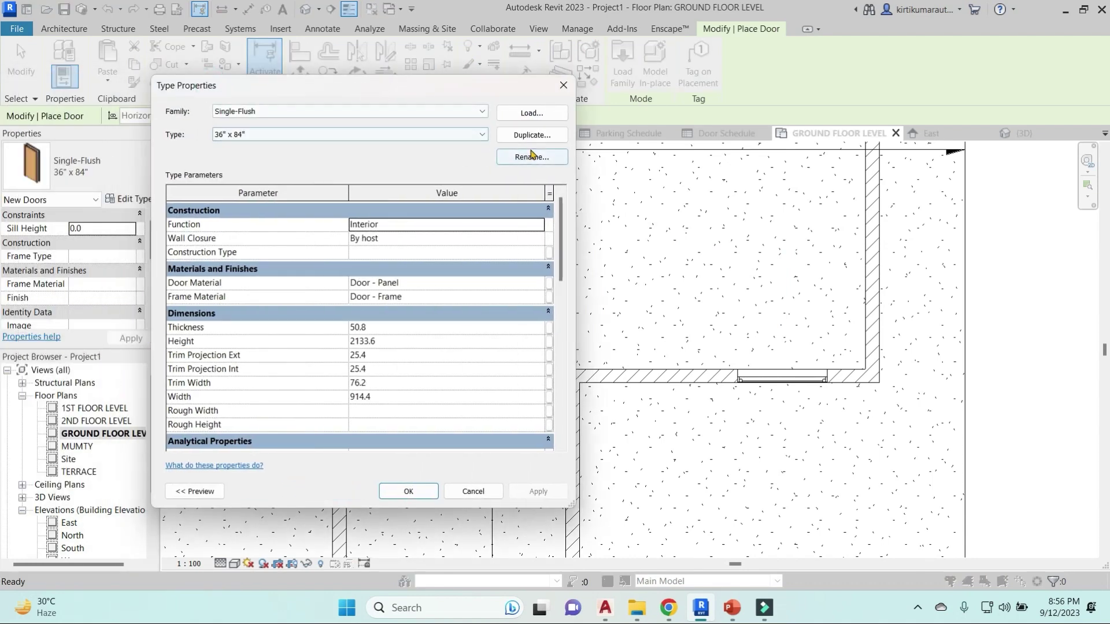
# Load the M_Double-Glass 1 family from the Doors folder of rac2014 lib and accept its 1730 x 2032mm type for the new door
pyautogui.click(532, 113)
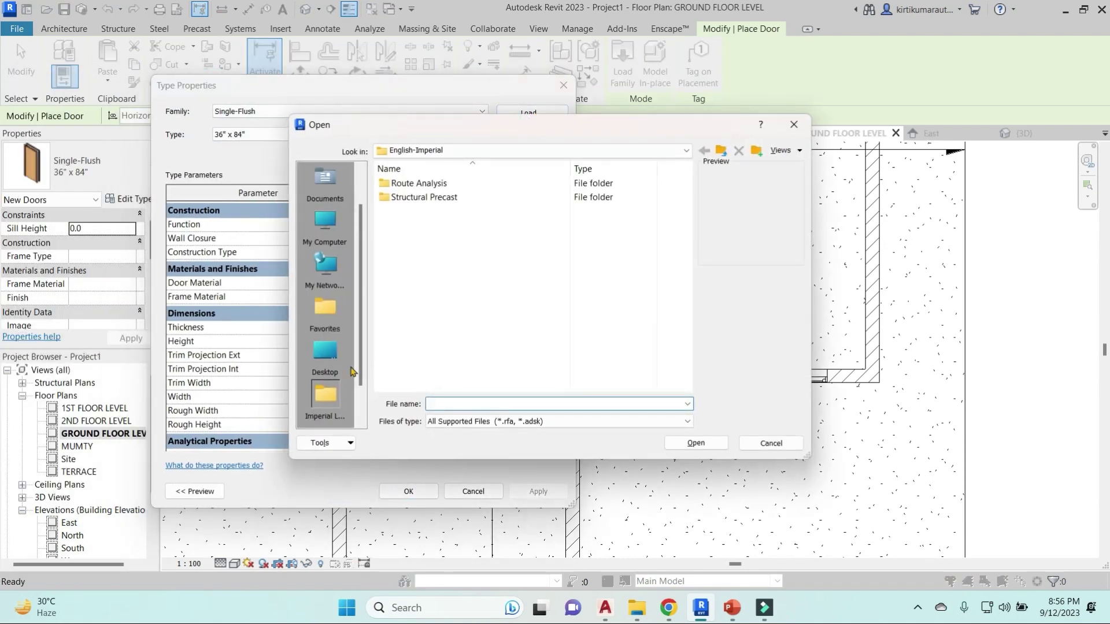
pyautogui.click(332, 362)
pyautogui.doubleClick(416, 379)
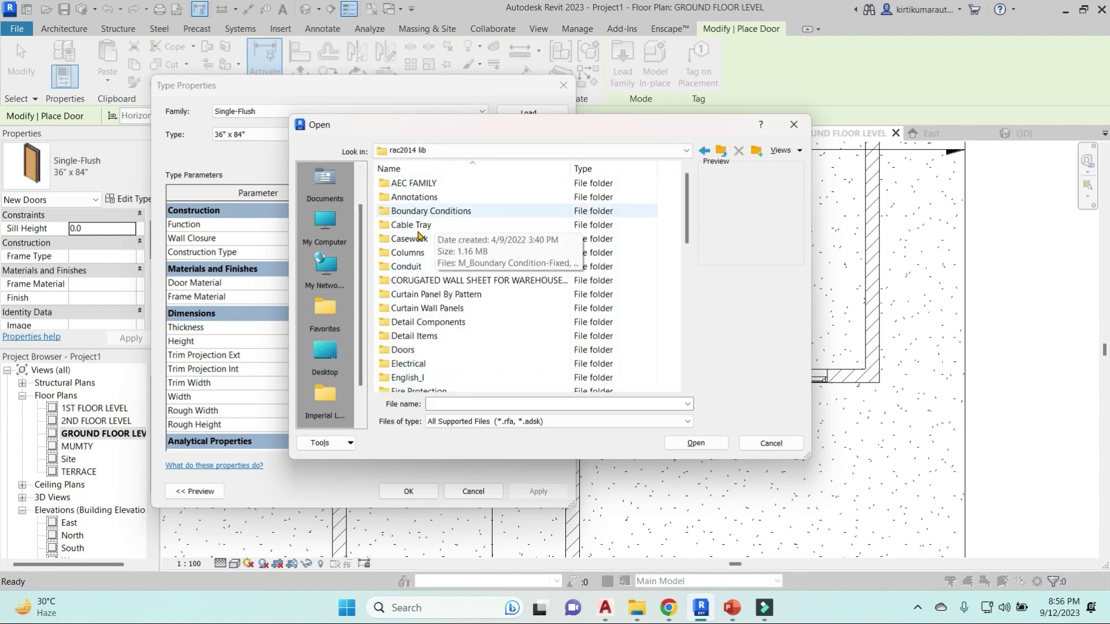
pyautogui.click(410, 351)
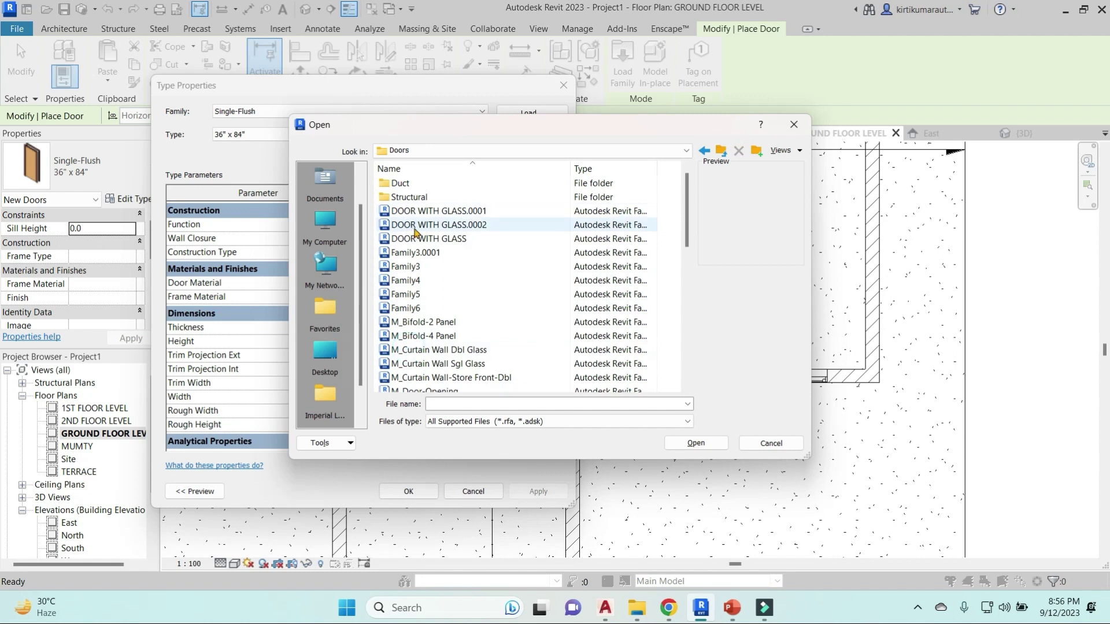
pyautogui.click(416, 210)
pyautogui.click(426, 237)
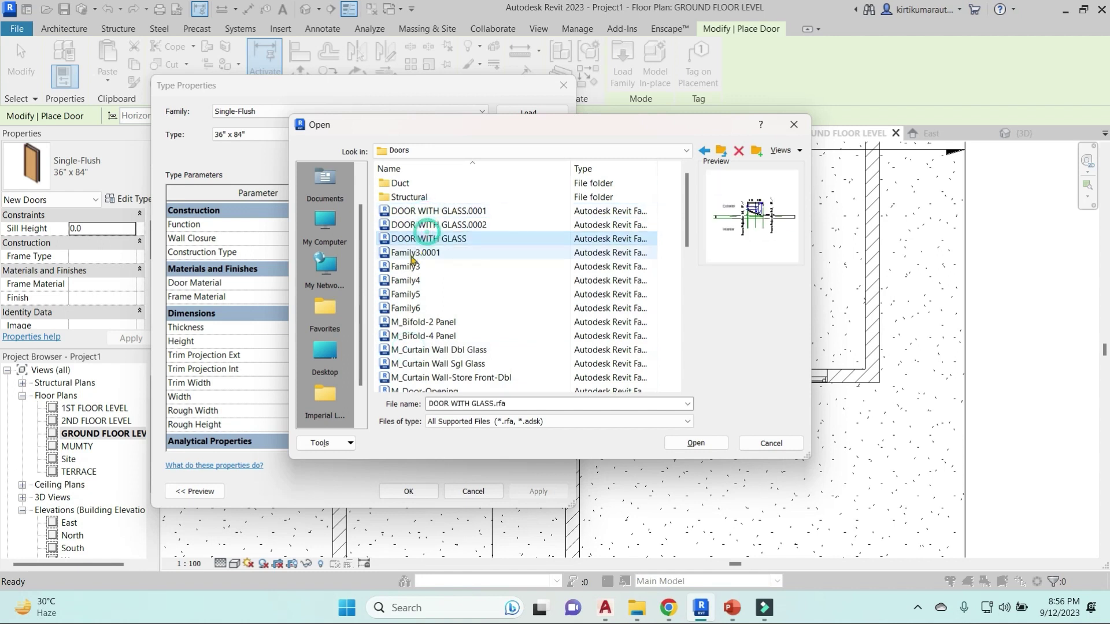
pyautogui.click(428, 363)
pyautogui.scroll(-2, 427, 370)
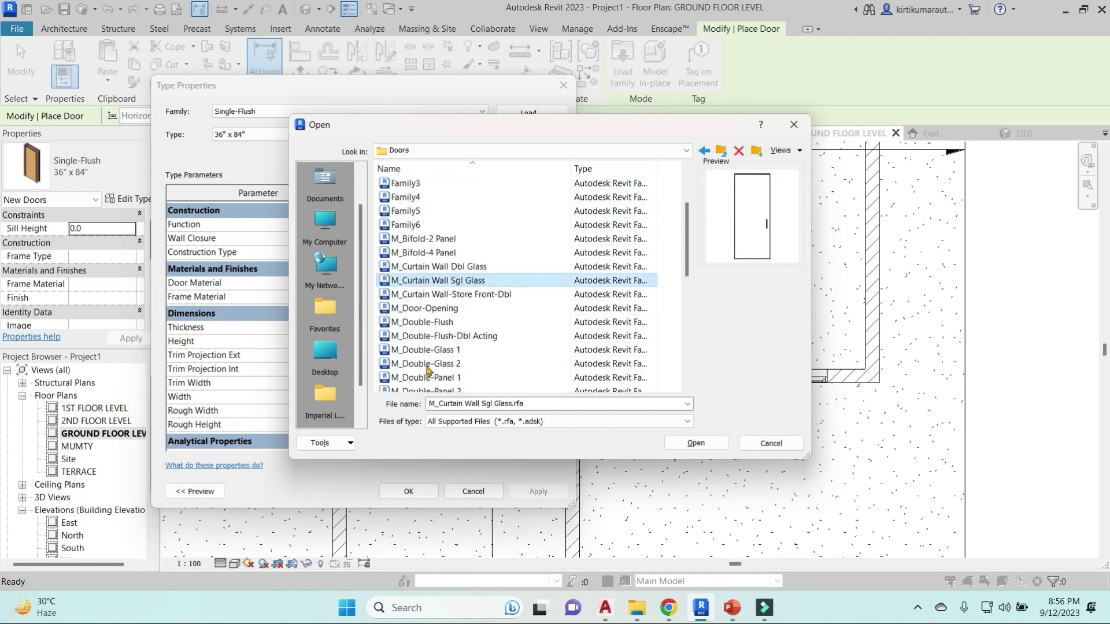
pyautogui.click(431, 322)
pyautogui.click(428, 337)
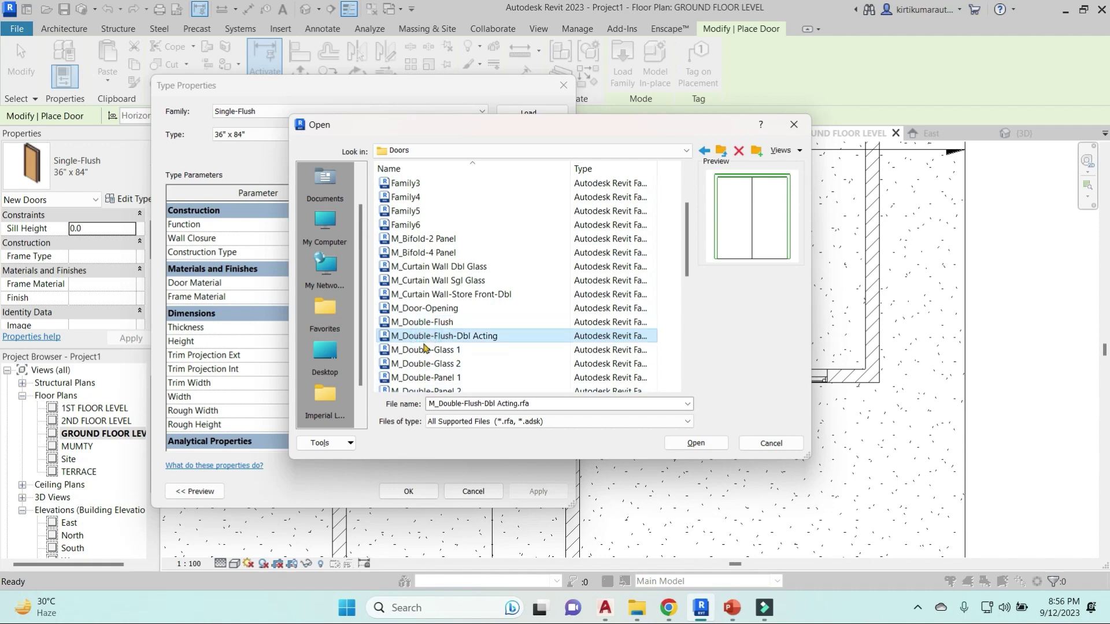
pyautogui.click(425, 349)
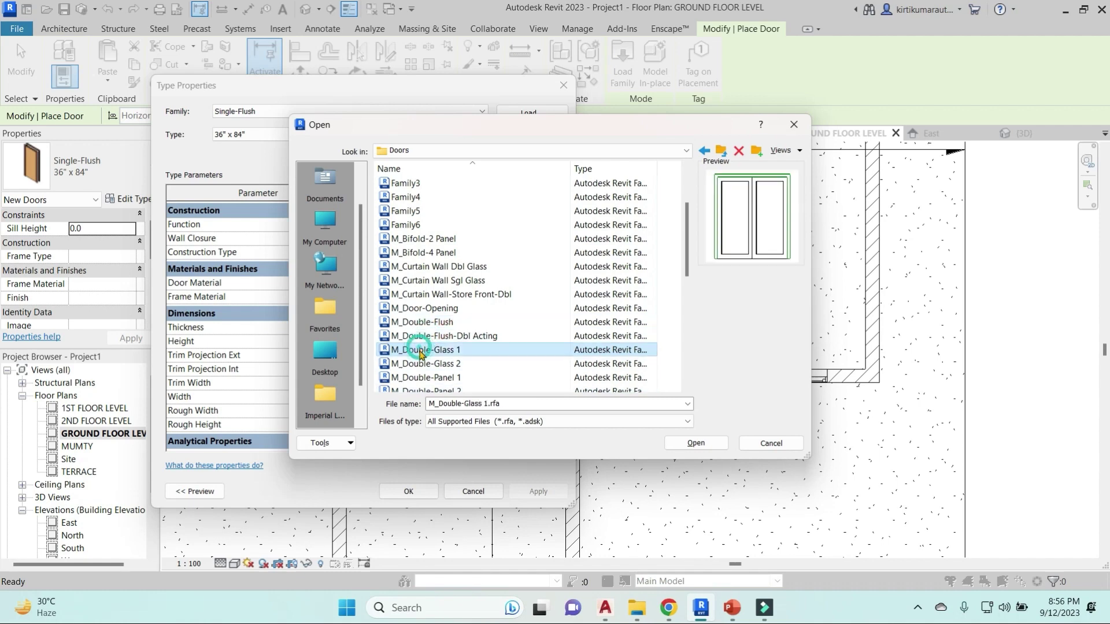
pyautogui.click(701, 444)
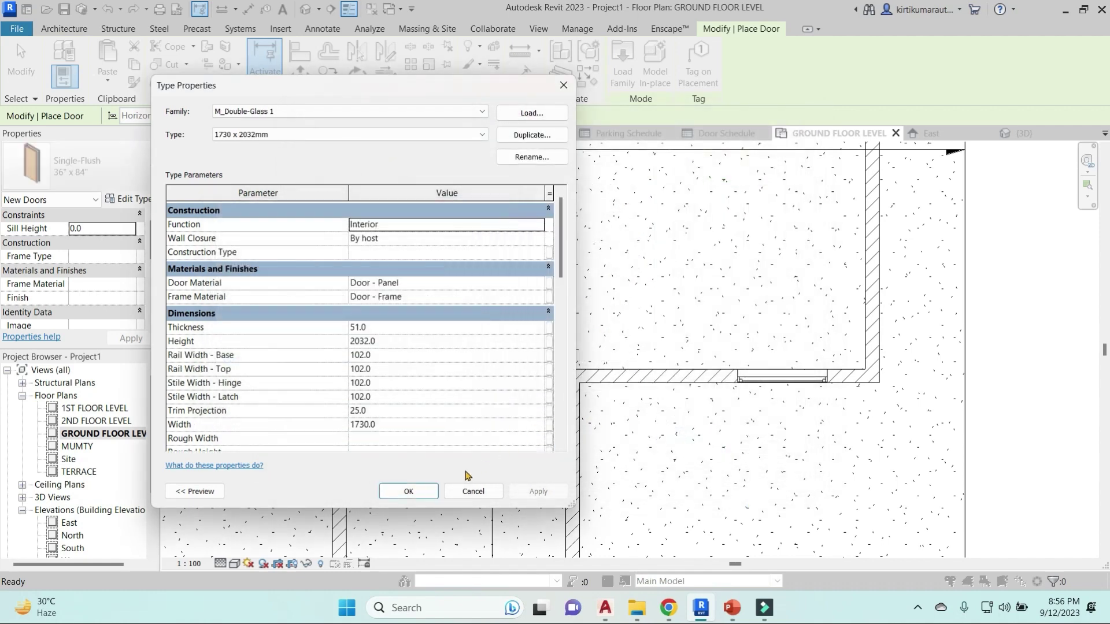
pyautogui.click(409, 492)
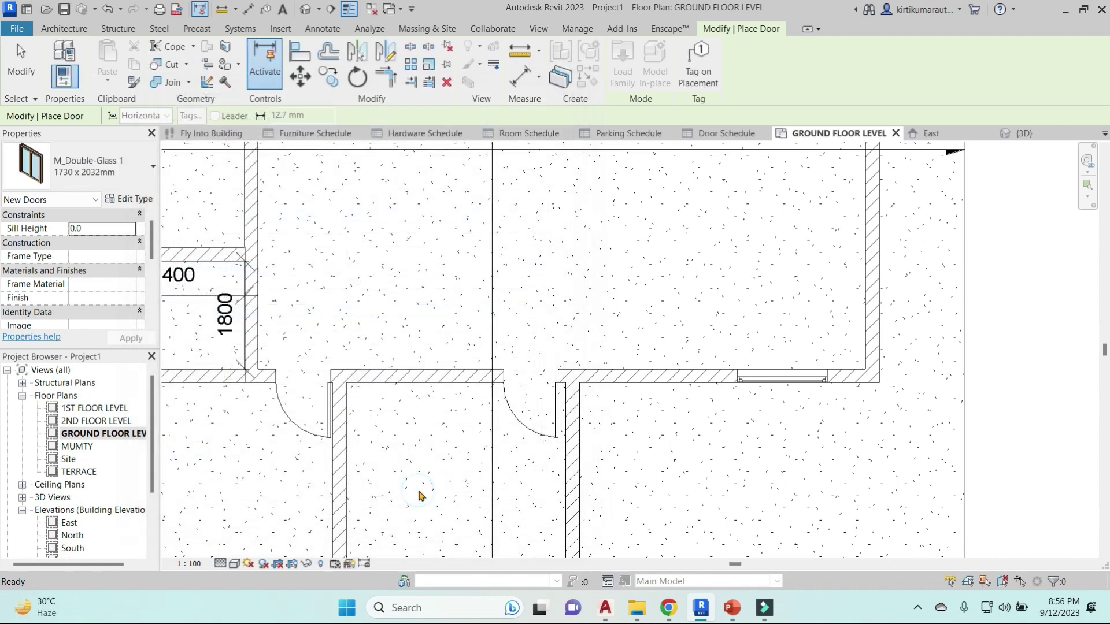
# Place the double-glass door between the flush door and the window, 1200 mm from the side wall, and flip it to swing into the hall
pyautogui.click(644, 379)
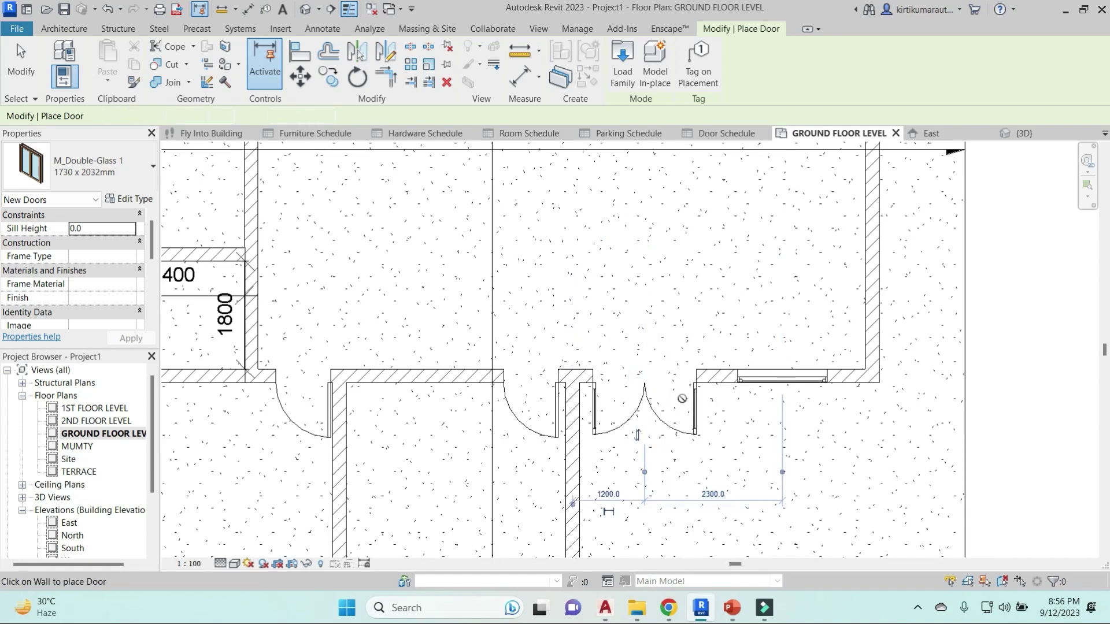
pyautogui.press('Escape')
pyautogui.click(636, 440)
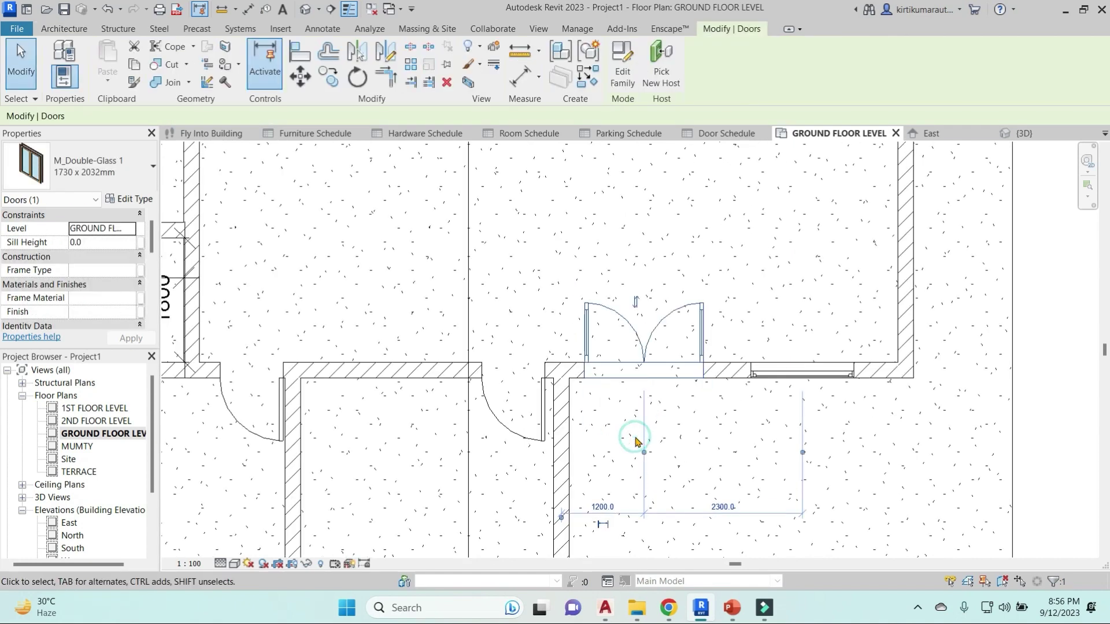
pyautogui.press('Escape')
# Examine the double-glass door and the room layout in the 3D view
pyautogui.click(305, 9)
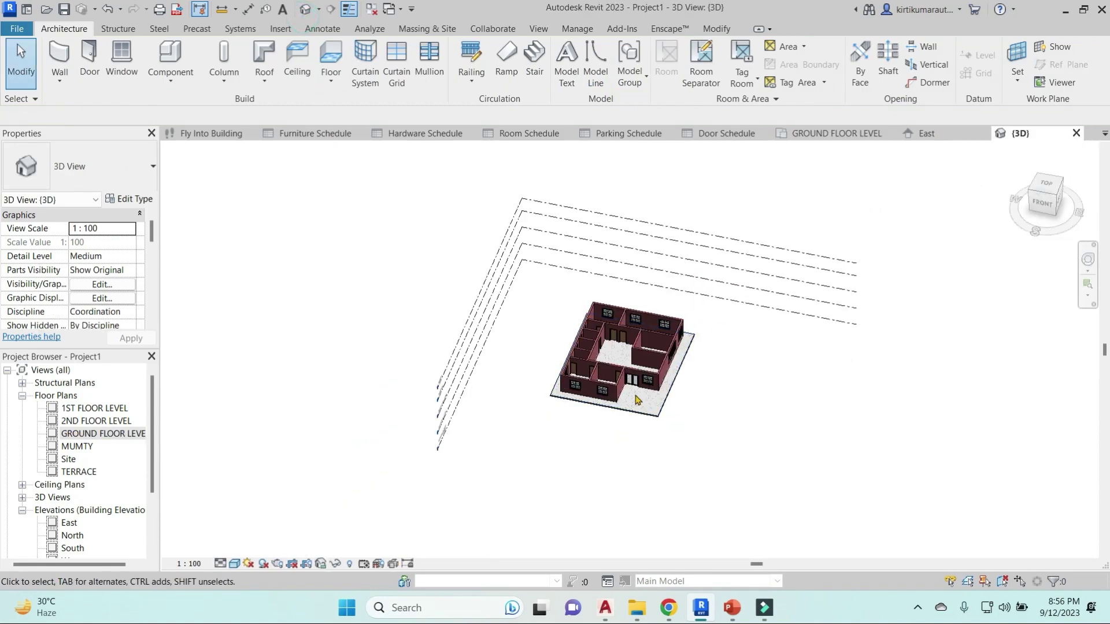
pyautogui.scroll(10, 612, 351)
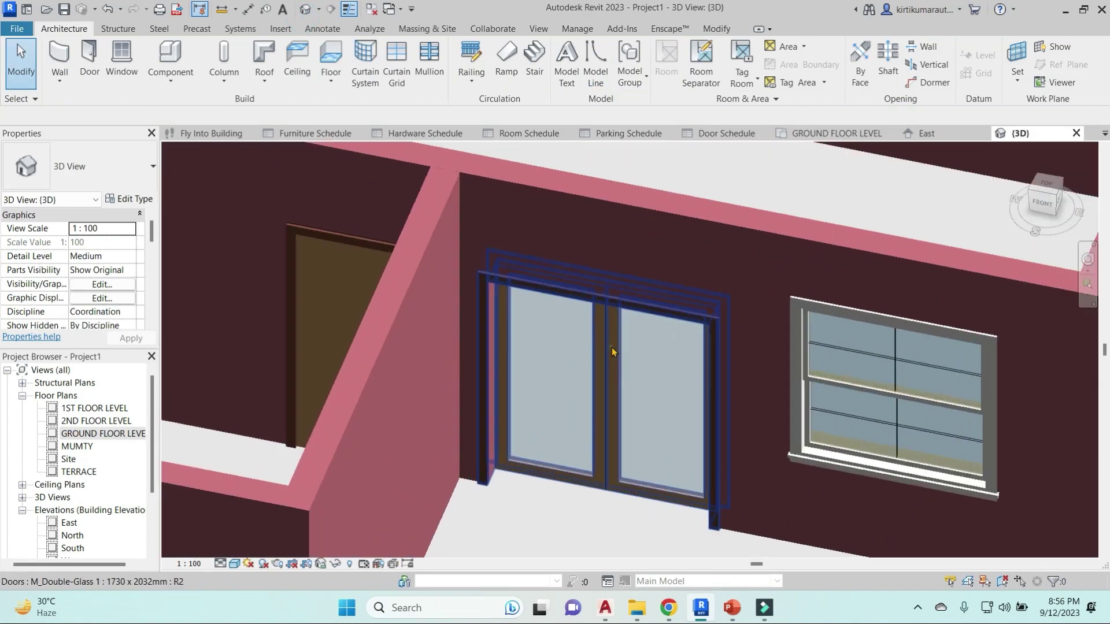
pyautogui.click(613, 351)
pyautogui.scroll(-10, 613, 351)
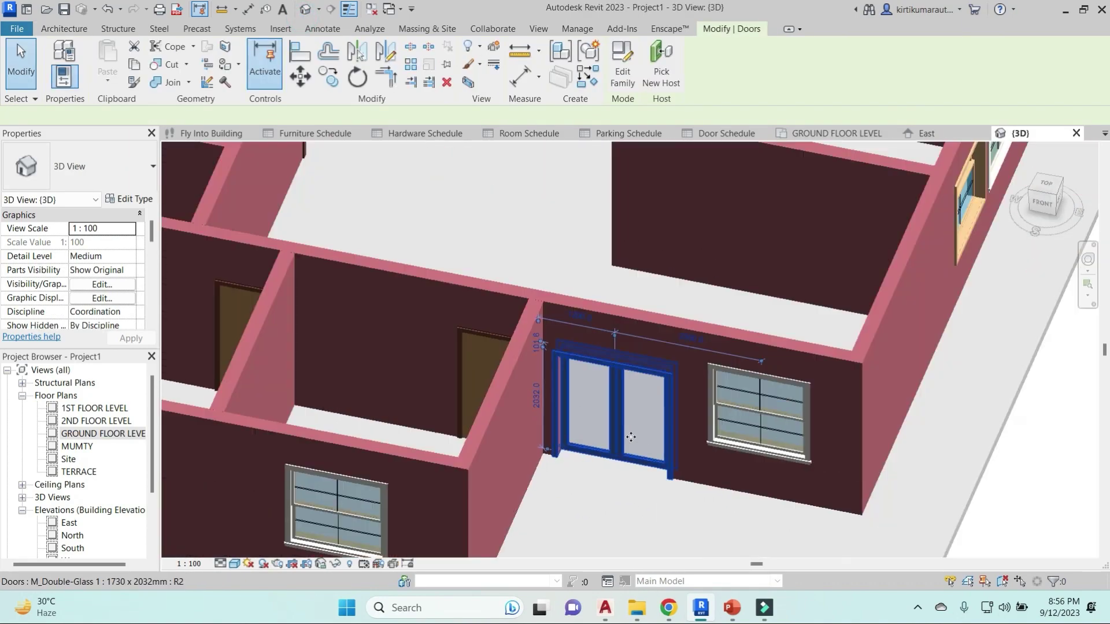
pyautogui.keyDown('shift'); pyautogui.moveTo(636, 370); pyautogui.dragTo(607, 409, button='middle'); pyautogui.keyUp('shift')
pyautogui.scroll(3, 641, 384)
pyautogui.press('Escape')
pyautogui.scroll(-5, 641, 384)
pyautogui.scroll(5, 490, 443)
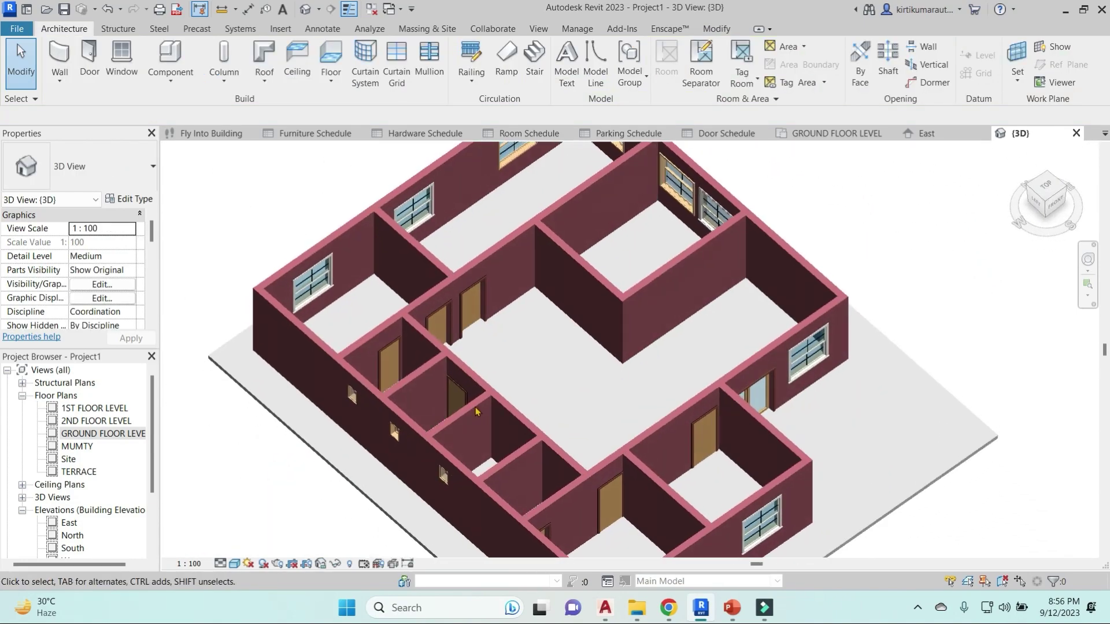
# Add a similar Single-Flush 36" x 84" door in the enclosed room's wall facing the hall, 1000 mm from the inner corner
pyautogui.scroll(4, 490, 443)
pyautogui.click(484, 256)
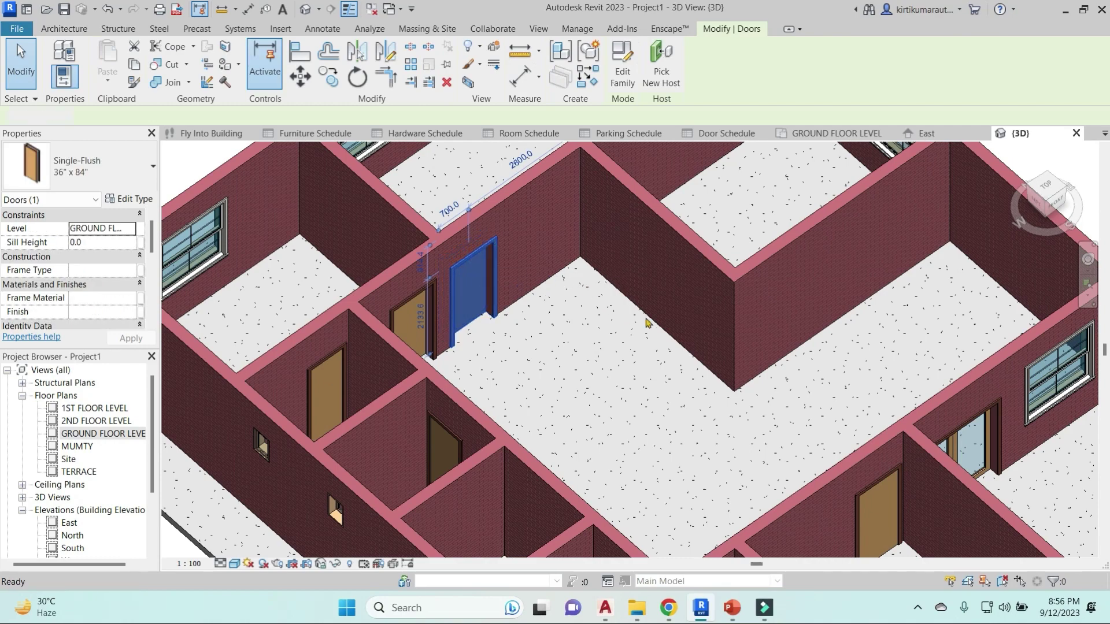
pyautogui.press('c')
pyautogui.press('s')
pyautogui.click(620, 263)
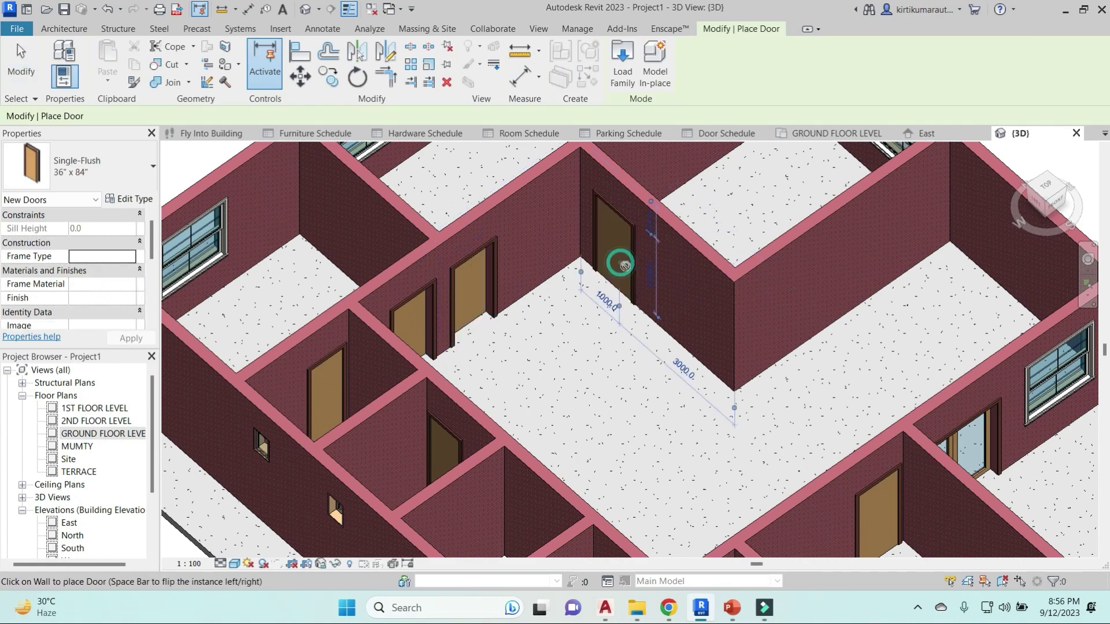
pyautogui.scroll(-4, 656, 282)
pyautogui.press('Escape')
pyautogui.press('Escape')
# Delete the flush door beside the double-glass door in the hall wall
pyautogui.keyDown('shift'); pyautogui.moveTo(762, 348); pyautogui.dragTo(745, 387, button='middle'); pyautogui.keyUp('shift')
pyautogui.scroll(3, 754, 383)
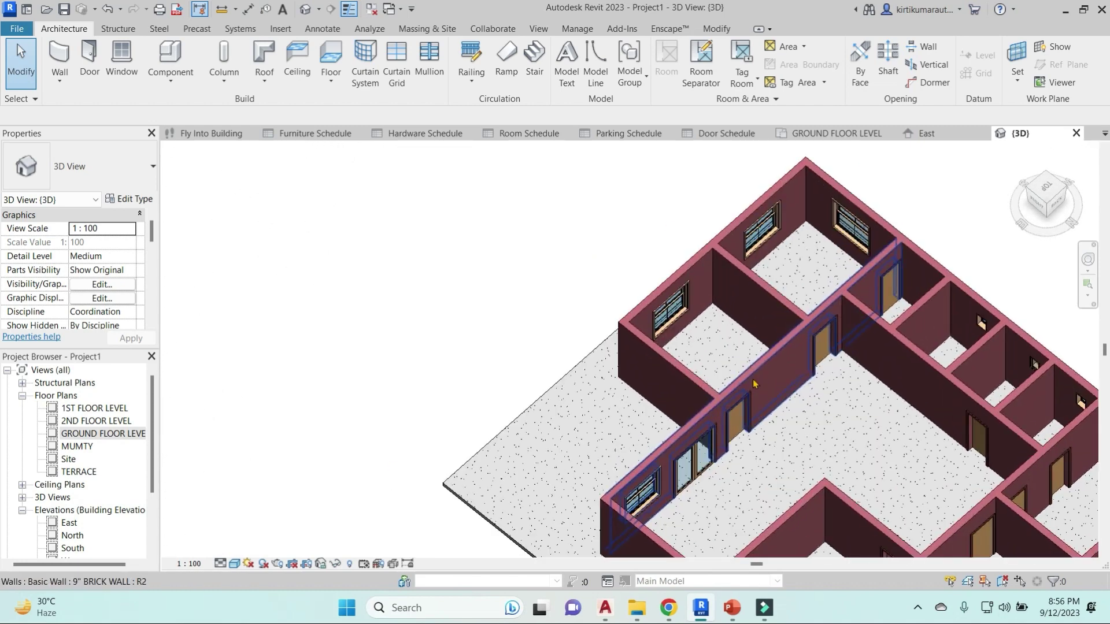
pyautogui.click(742, 424)
pyautogui.press('Delete')
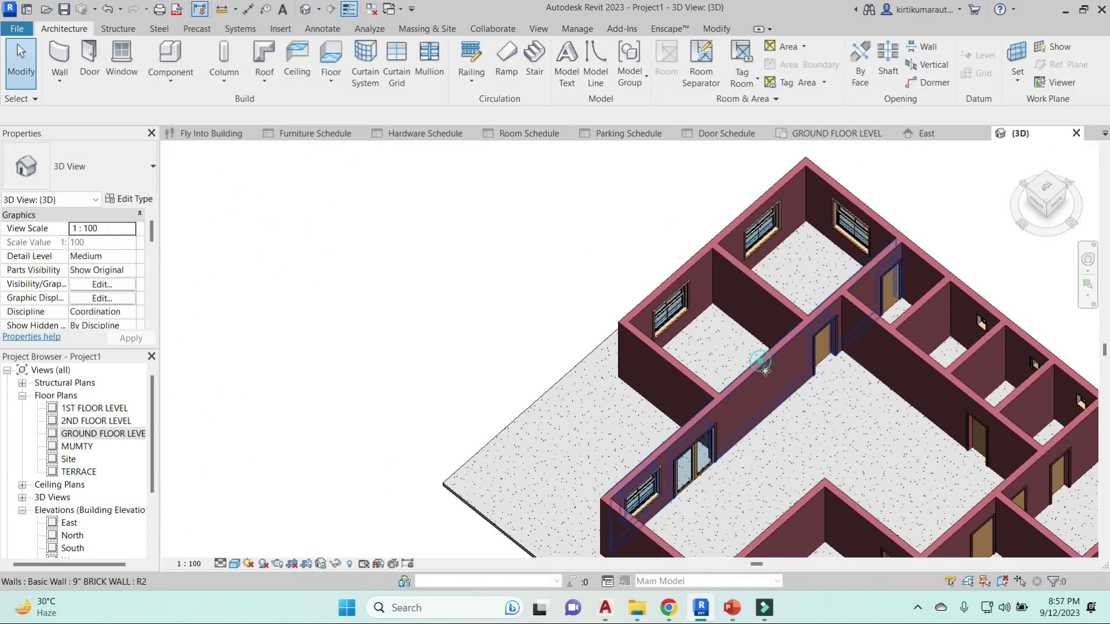
# Cut a rectangular wall opening about 1600 mm wide in the hall wall between the double-glass door and the remaining flush door
pyautogui.click(765, 370)
pyautogui.keyDown('shift'); pyautogui.moveTo(765, 370); pyautogui.dragTo(792, 384, button='middle'); pyautogui.keyUp('shift')
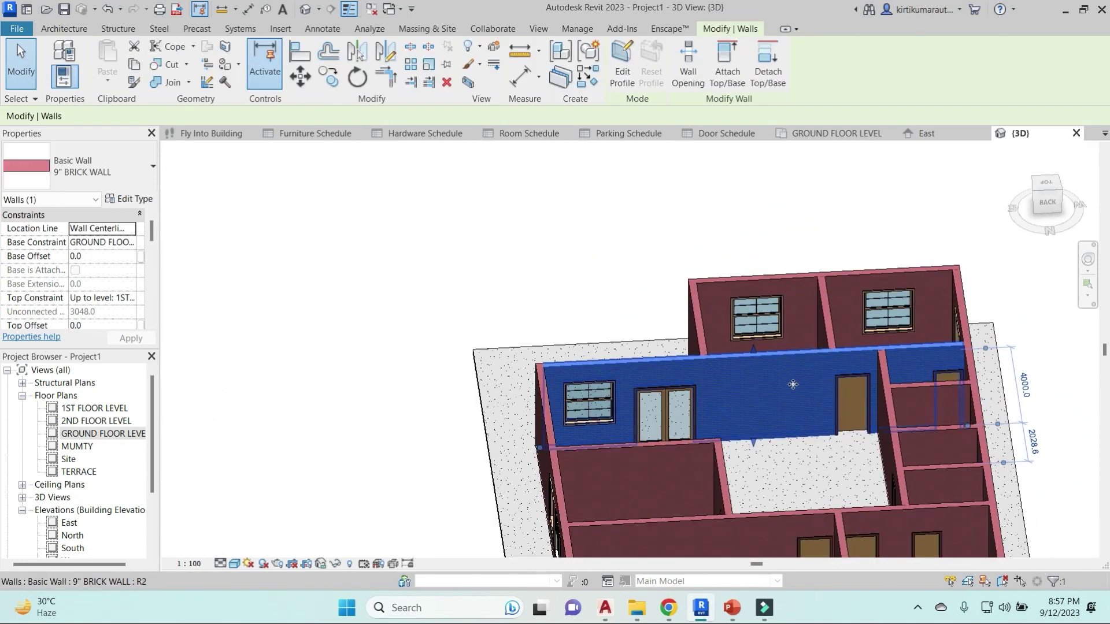
pyautogui.press('Escape')
pyautogui.click(793, 361)
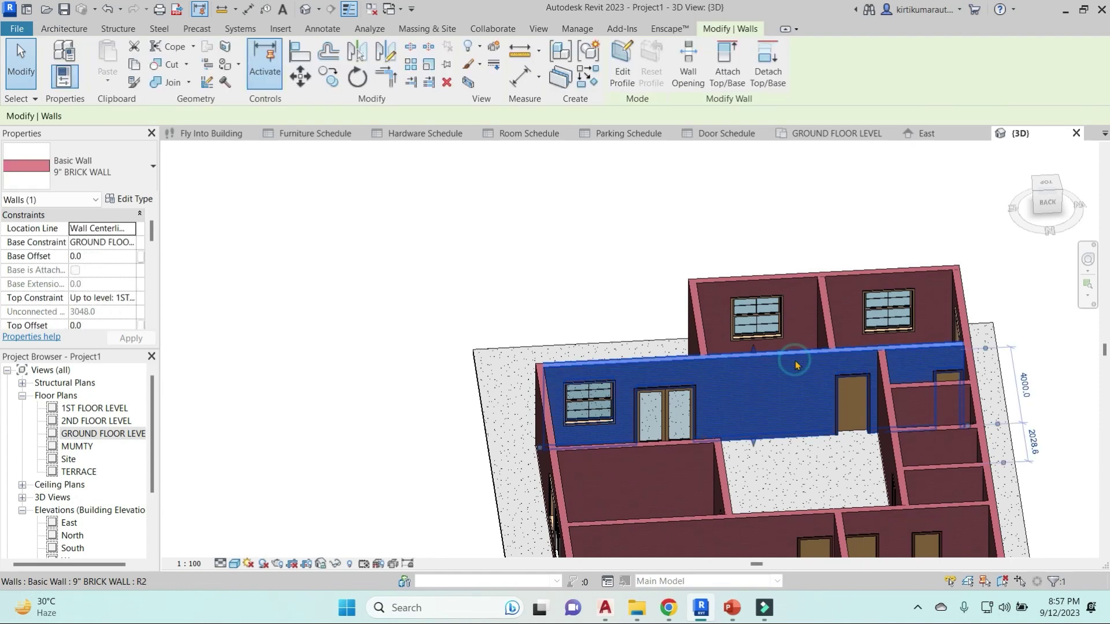
pyautogui.click(686, 52)
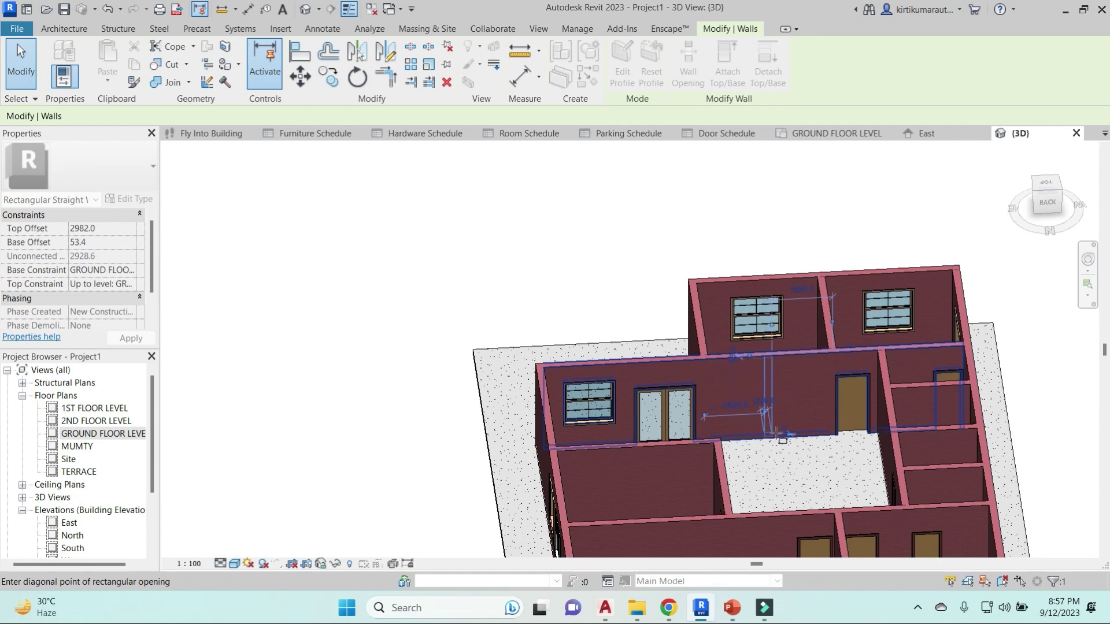
pyautogui.click(808, 439)
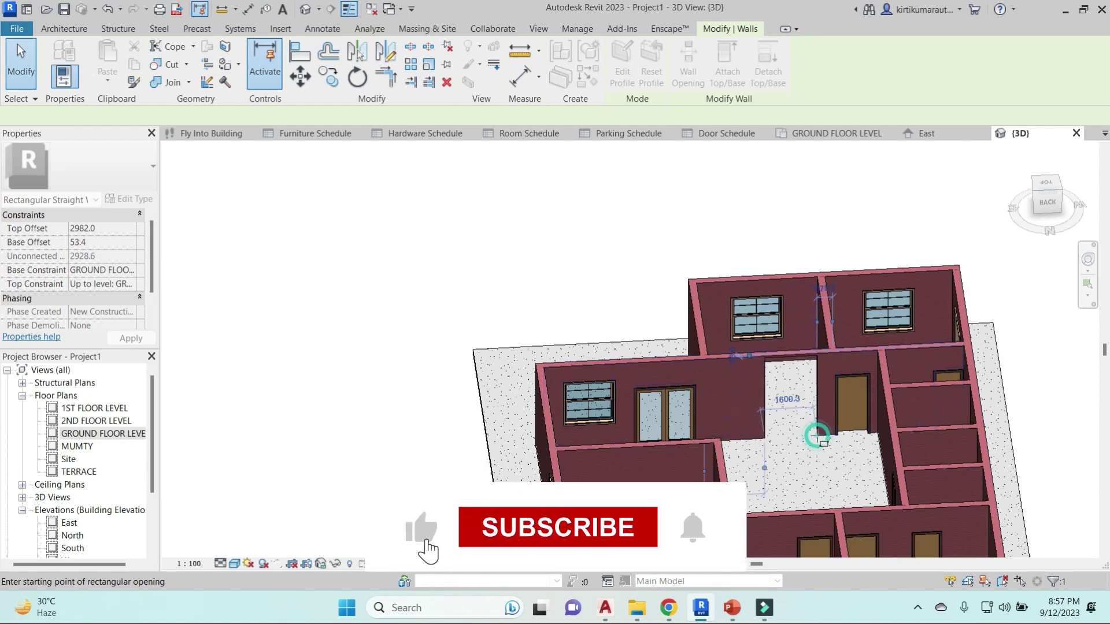
pyautogui.press('Escape')
# Lower the wall opening's top to a -700 mm offset and shift both its sides toward the double-glass door
pyautogui.click(796, 365)
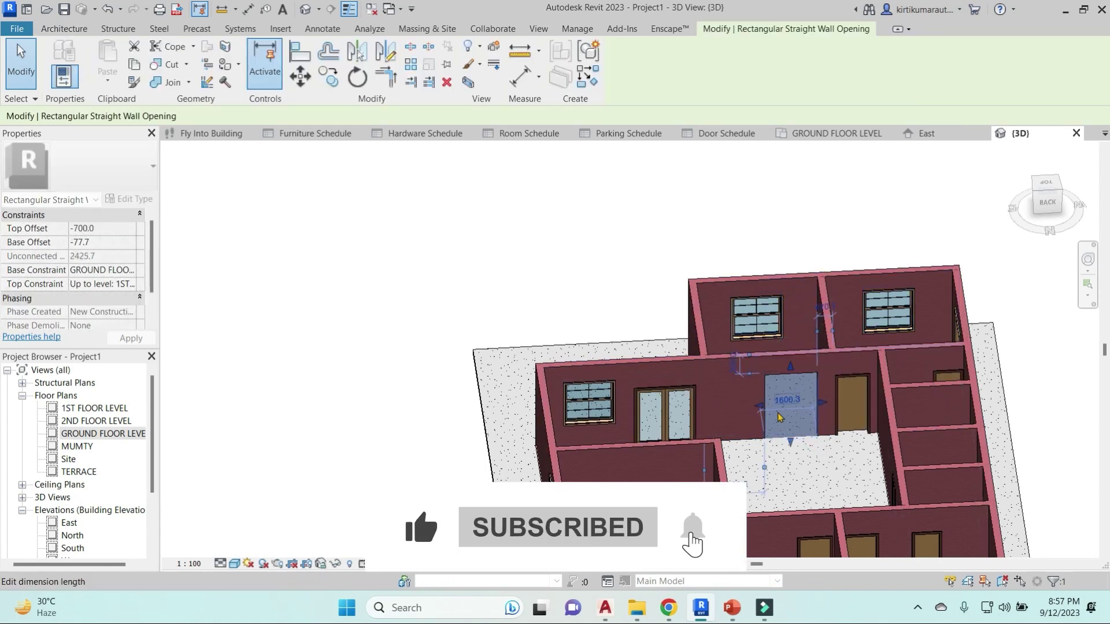
pyautogui.moveTo(761, 408); pyautogui.dragTo(742, 408)
pyautogui.press('Escape')
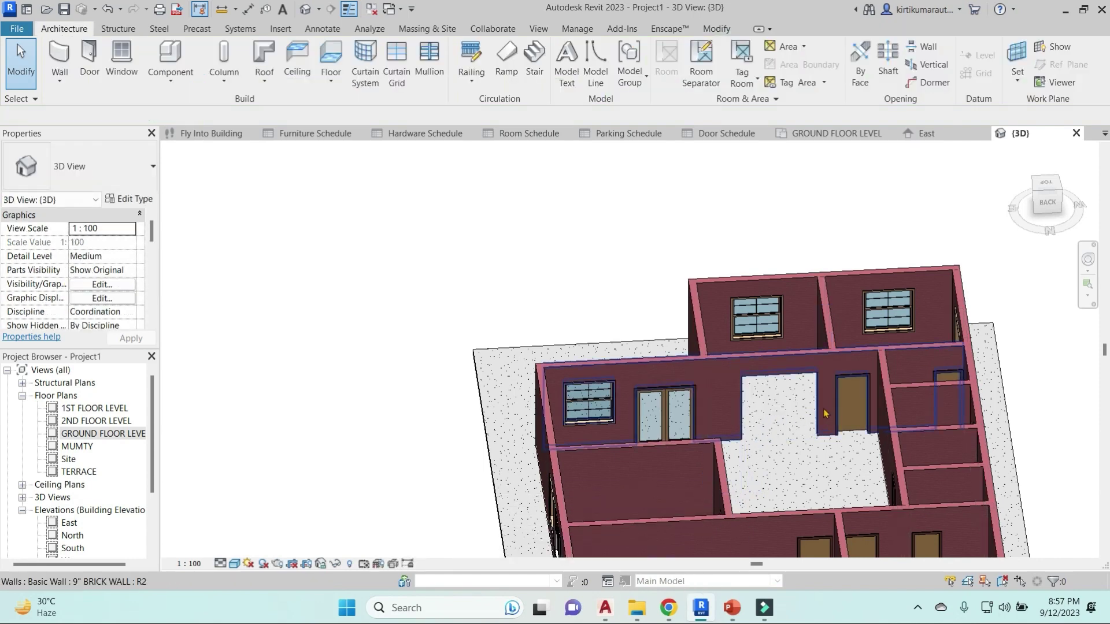
pyautogui.click(815, 399)
pyautogui.press('Escape')
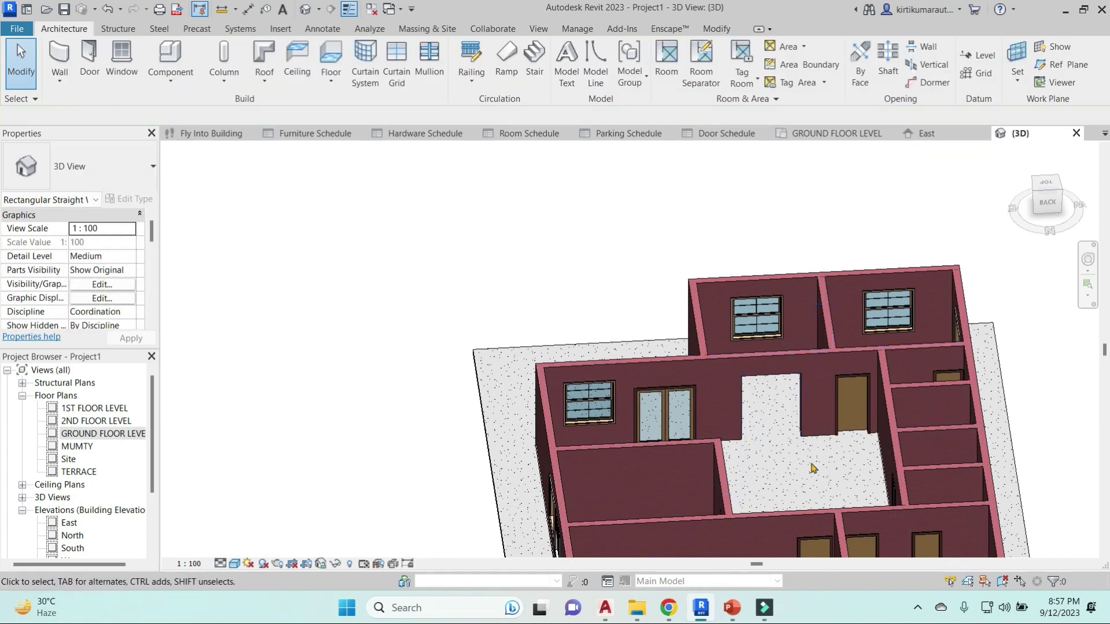
# Return to the ground floor plan and start a stair with a straight run
pyautogui.keyDown('shift'); pyautogui.moveTo(810, 463); pyautogui.dragTo(937, 463, button='middle'); pyautogui.keyUp('shift')
pyautogui.scroll(-3, 925, 474)
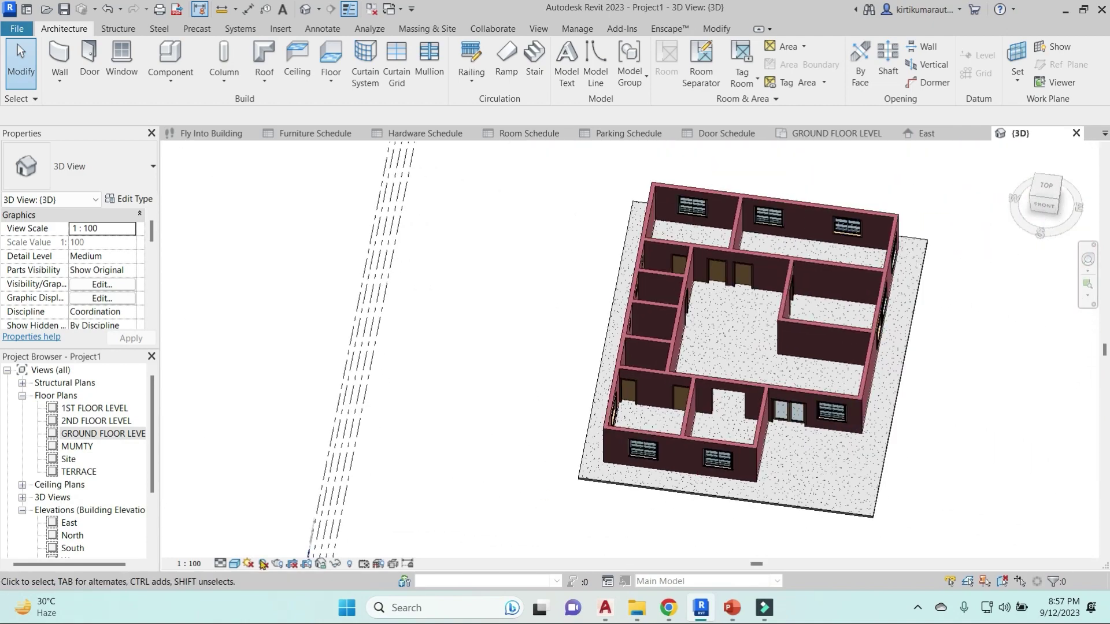
pyautogui.doubleClick(106, 434)
pyautogui.scroll(-3, 575, 377)
pyautogui.moveTo(575, 377)
pyautogui.mouseDown(button='middle')
pyautogui.moveTo(557, 364)
pyautogui.moveTo(665, 354)
pyautogui.mouseUp(button='middle')
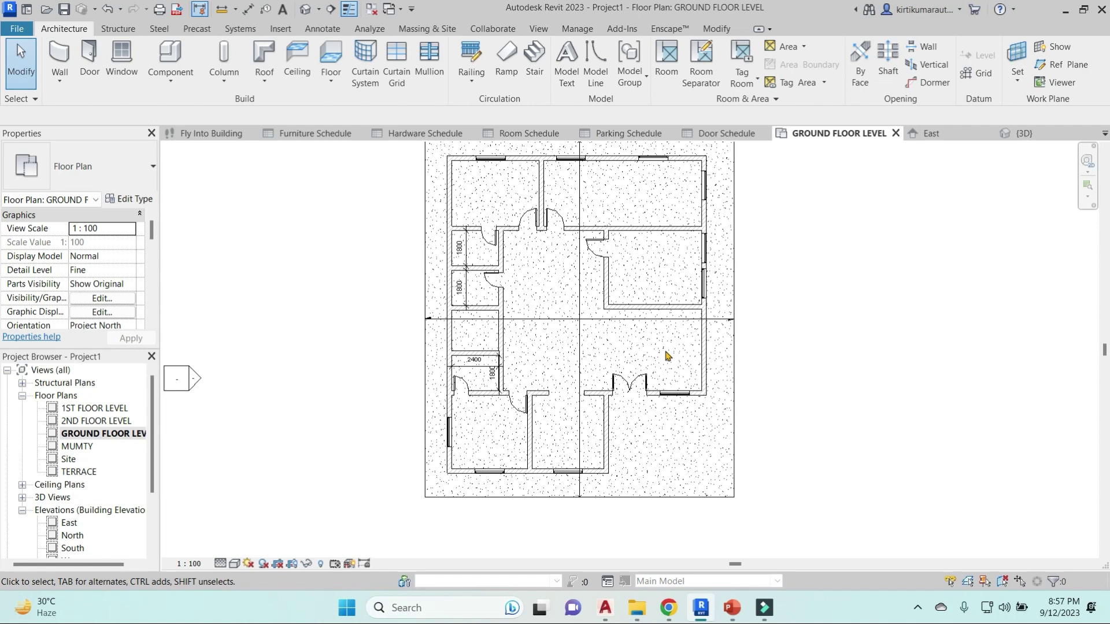
pyautogui.click(534, 64)
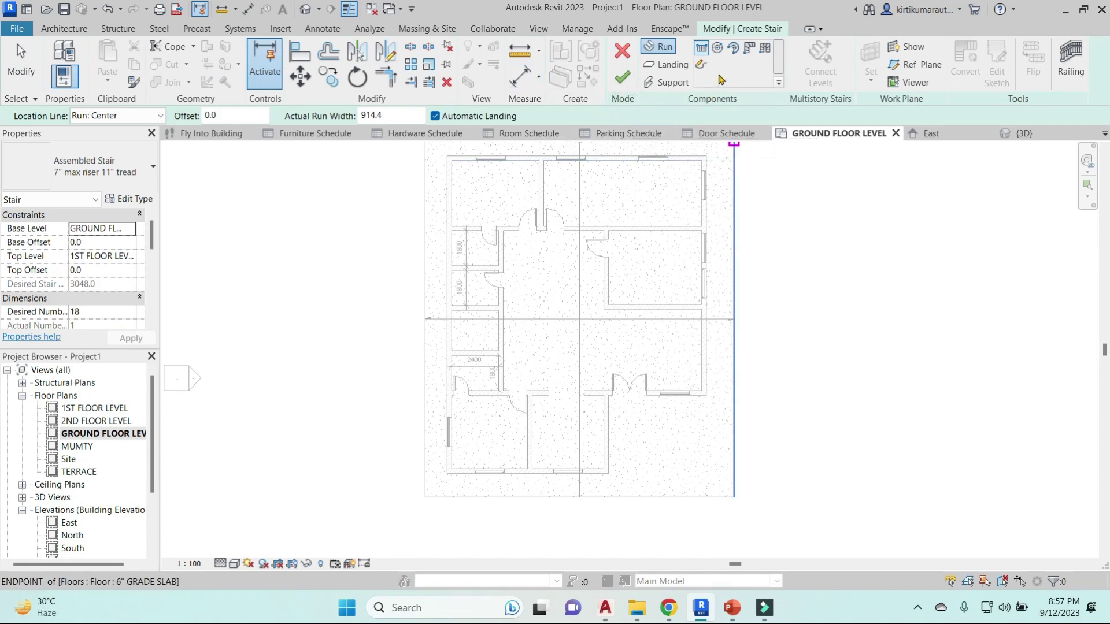
# Set the stair type to Cast-In-Place Monolithic Stair with 1ST FLOOR LEVEL as its top level
pyautogui.click(152, 166)
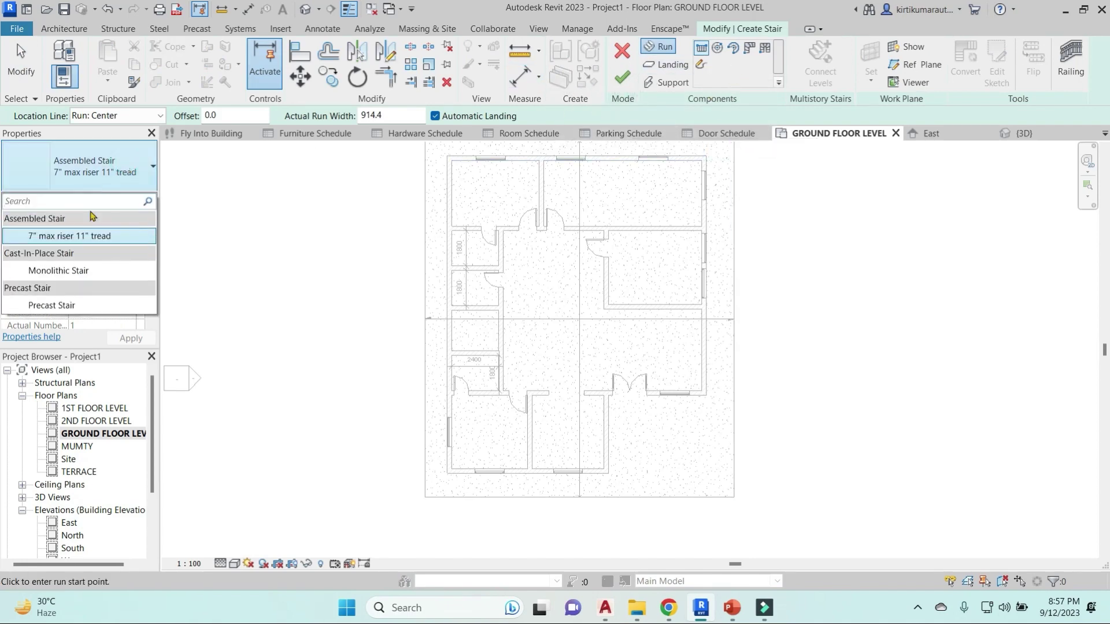
pyautogui.click(75, 275)
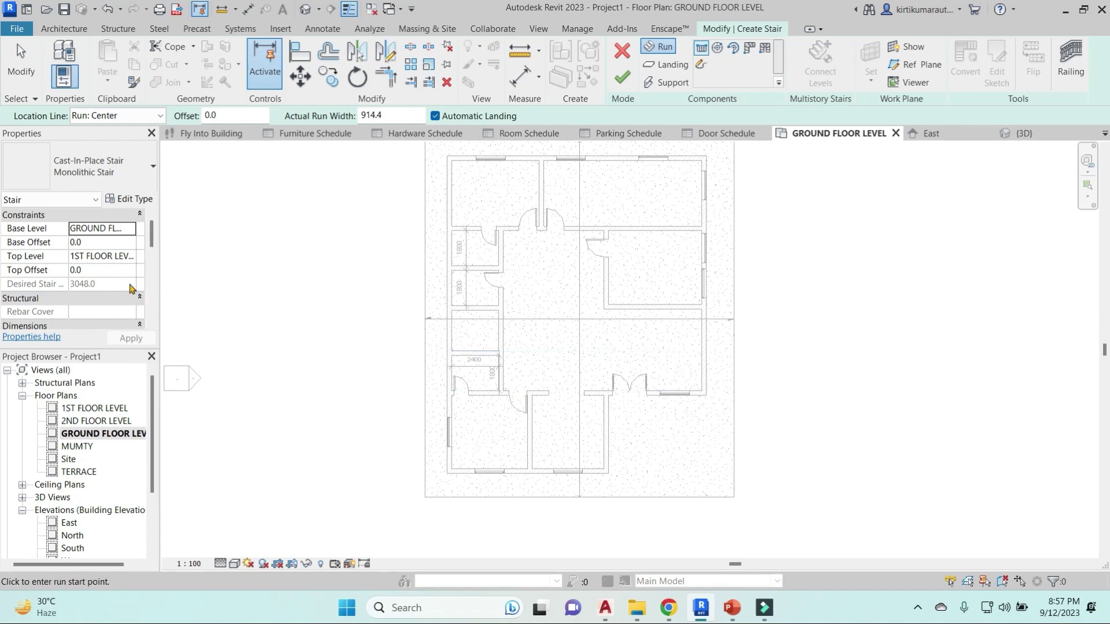
pyautogui.click(133, 258)
pyautogui.click(106, 293)
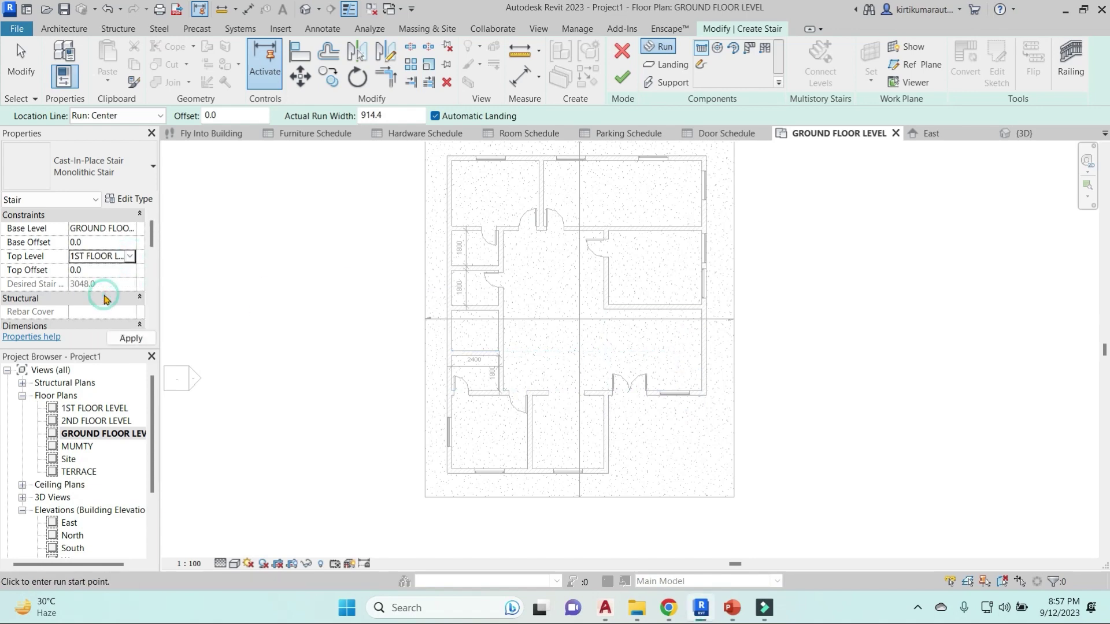
# Draw the first stair run about 3048 long beneath the right-hand room's lower wall, 1050 wide with location line Run: Left
pyautogui.scroll(4, 664, 321)
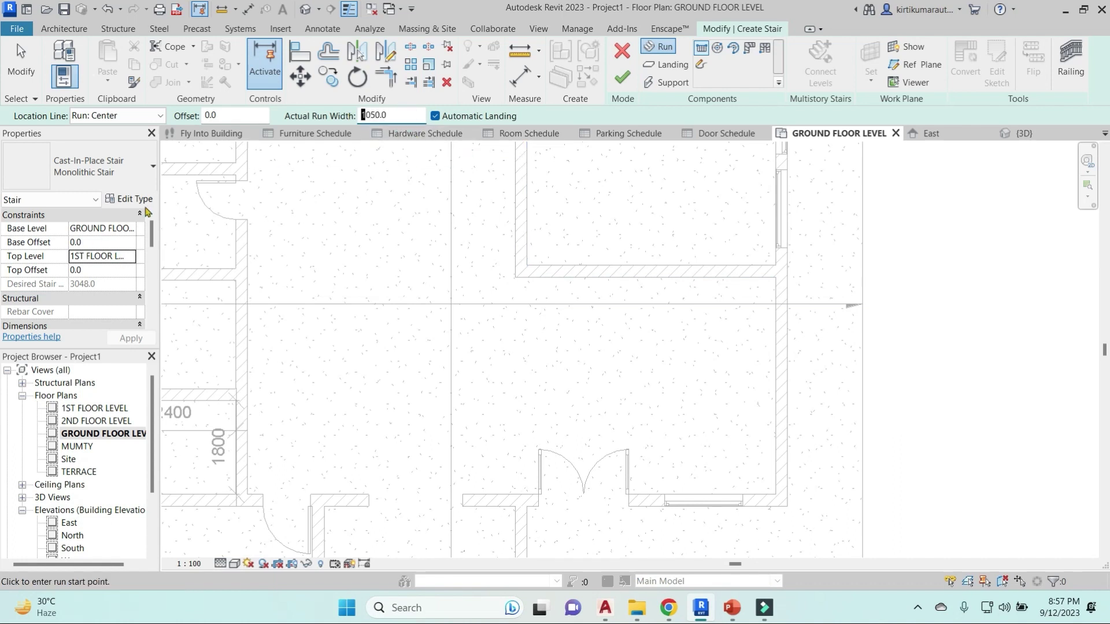
pyautogui.click(159, 115)
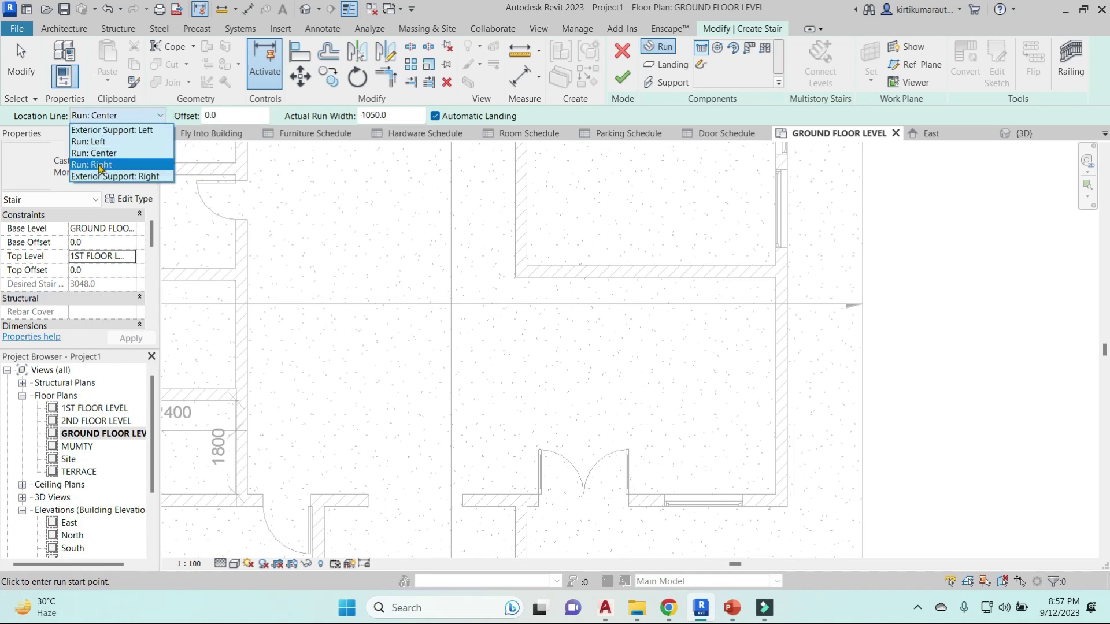
pyautogui.click(88, 142)
pyautogui.click(553, 281)
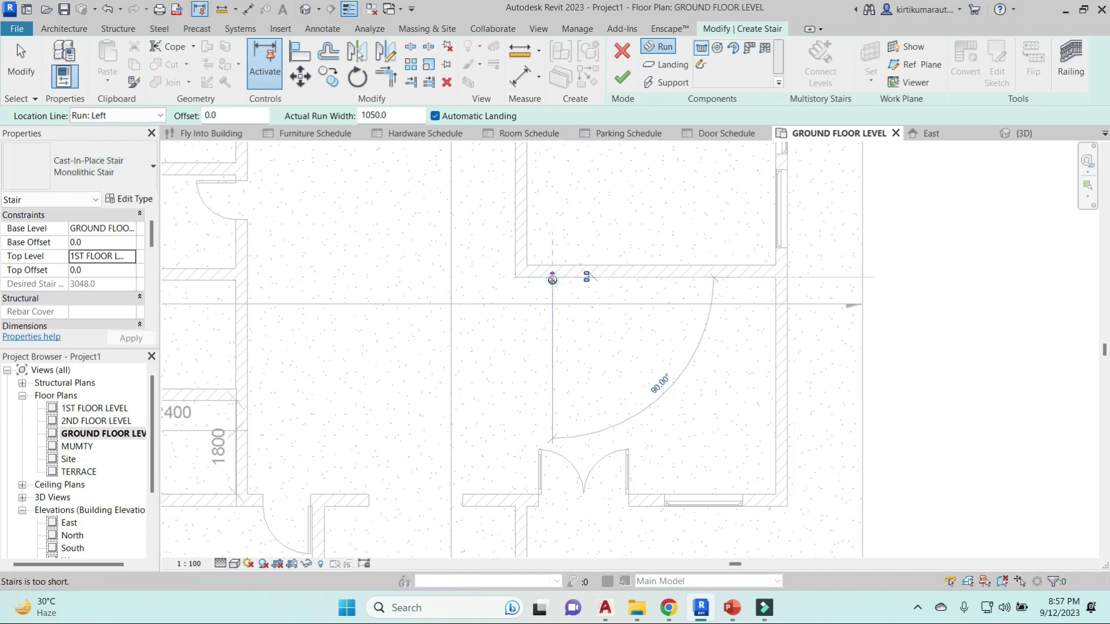
pyautogui.click(711, 278)
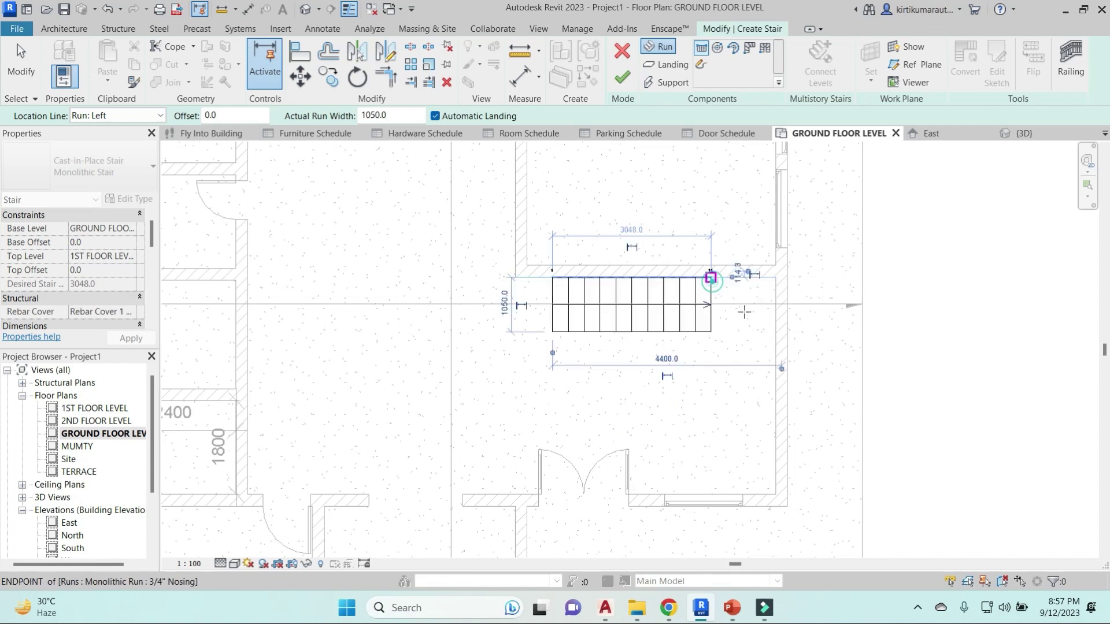
# Draw the second run down the inner face of the right exterior wall, perpendicular to the first, and finish the stair
pyautogui.click(775, 332)
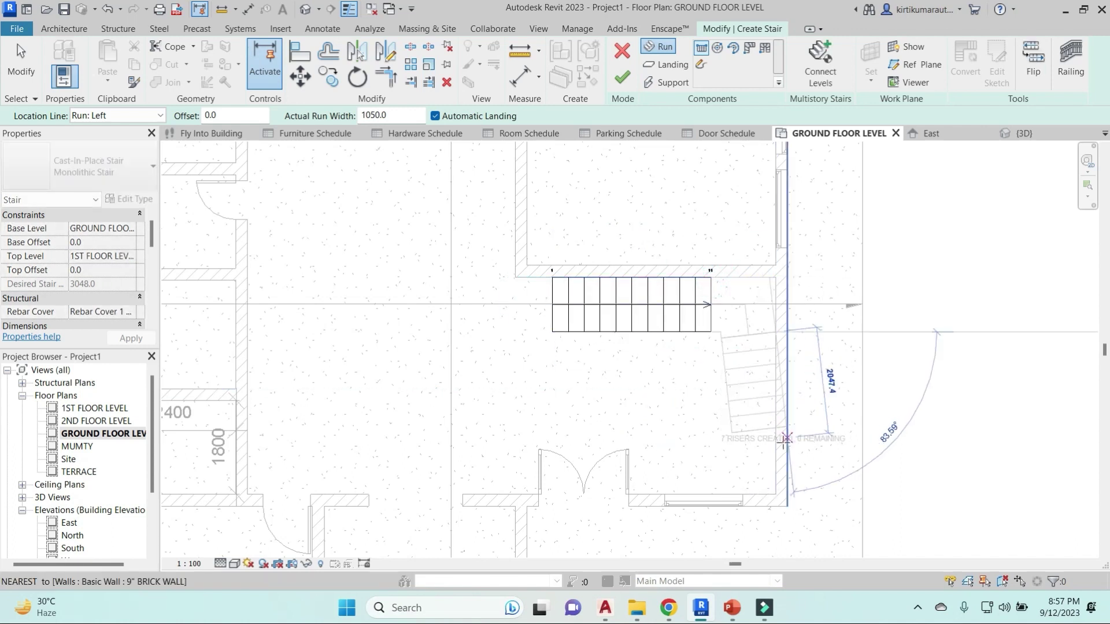
pyautogui.click(776, 473)
pyautogui.press('Escape')
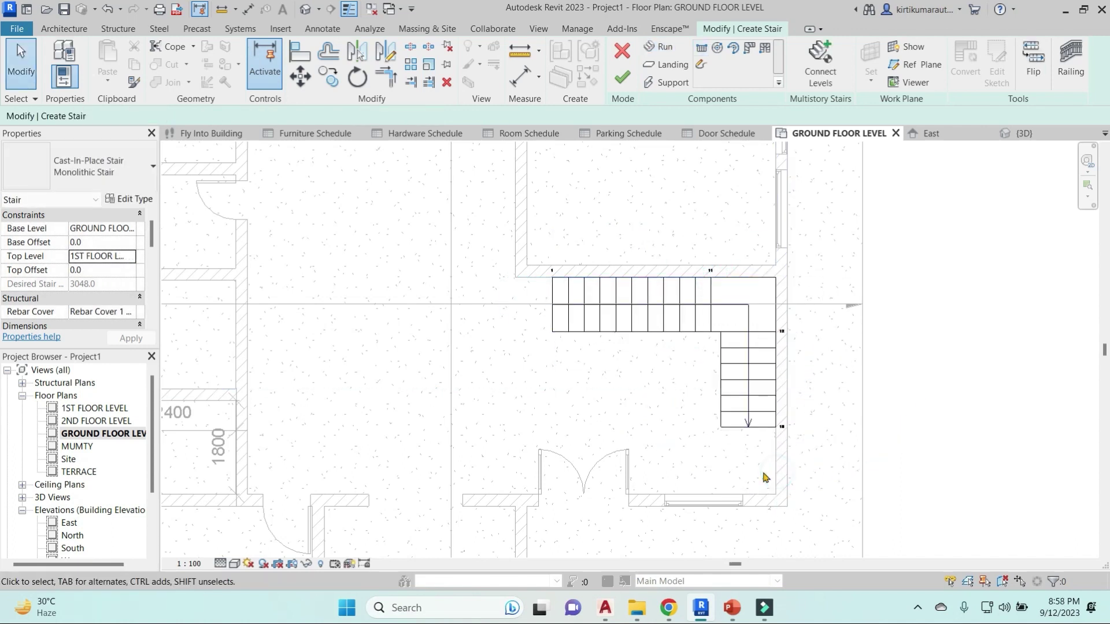
pyautogui.click(620, 81)
# Open the default 3D view with the new stair in close view
pyautogui.scroll(-4, 759, 320)
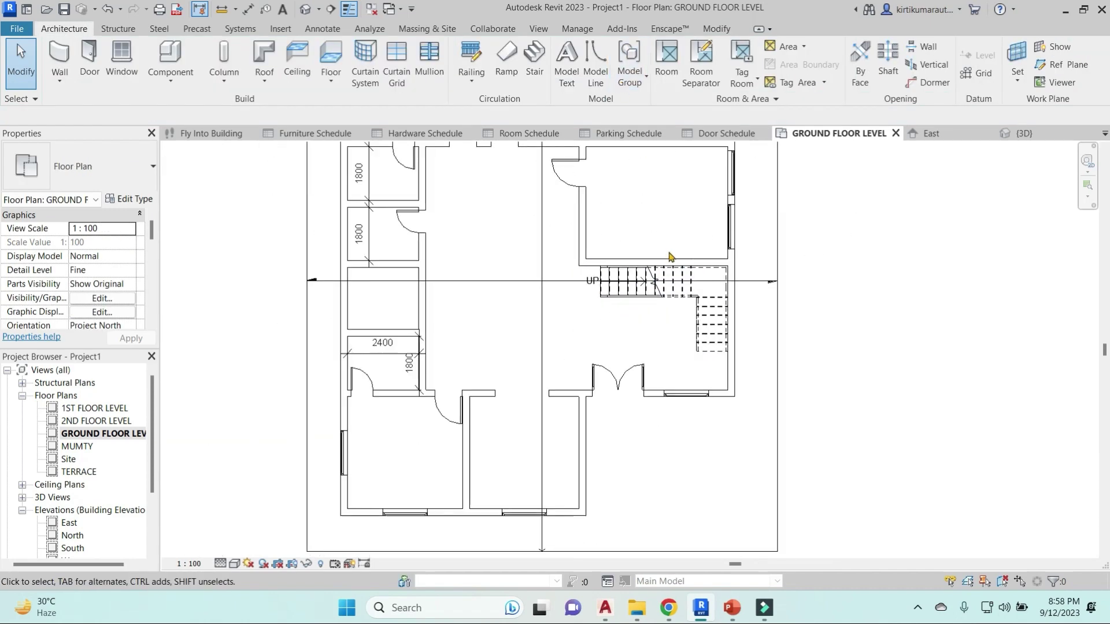
pyautogui.scroll(-2, 786, 348)
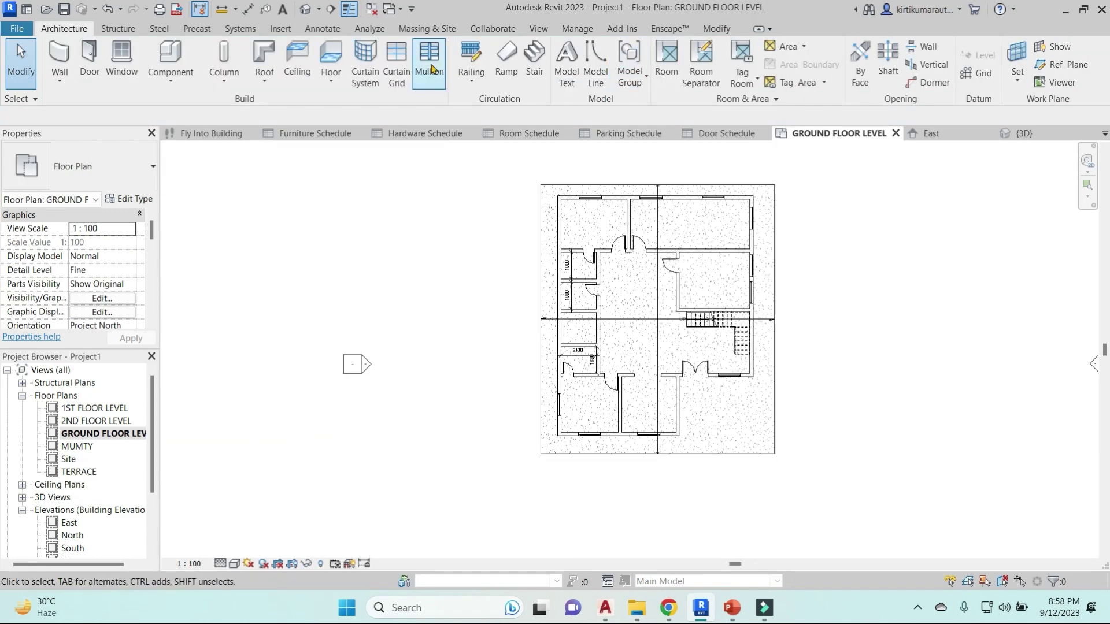
pyautogui.click(305, 10)
pyautogui.scroll(6, 753, 311)
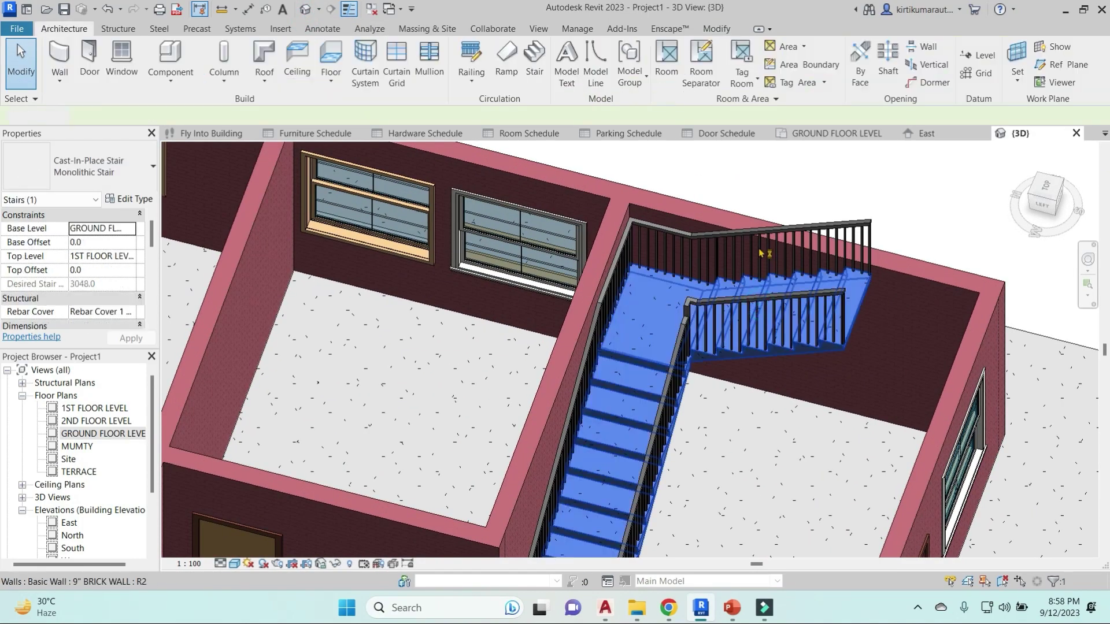
# Change both stair railings to the Glass Panel - Bottom Fill type
pyautogui.click(811, 229)
pyautogui.keyDown('ctrl'); pyautogui.click(798, 295); pyautogui.keyUp('ctrl')
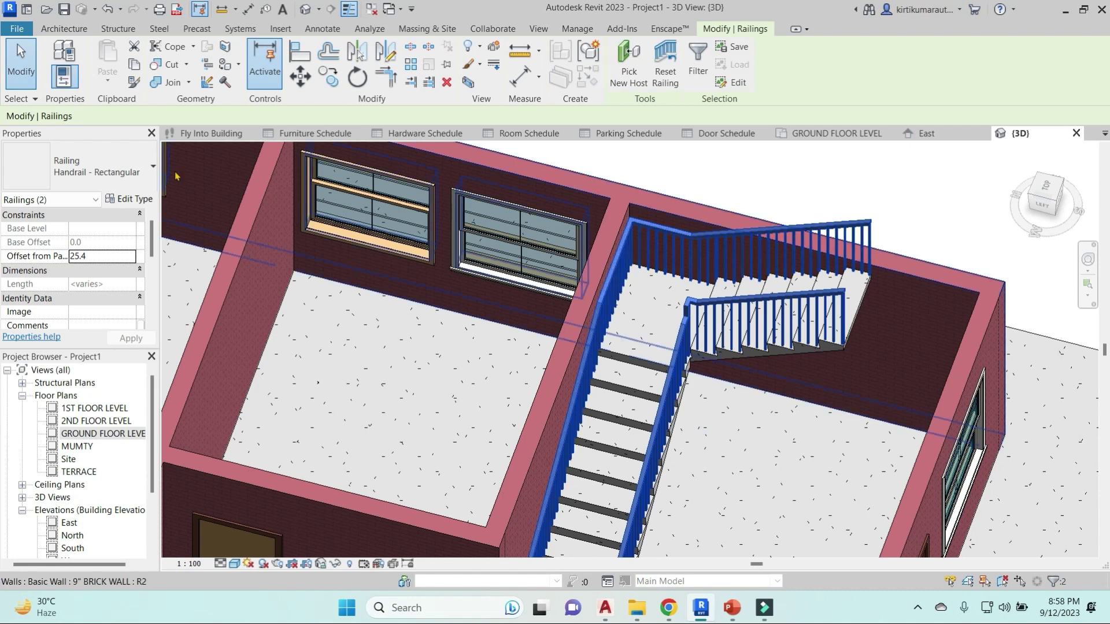
pyautogui.click(123, 165)
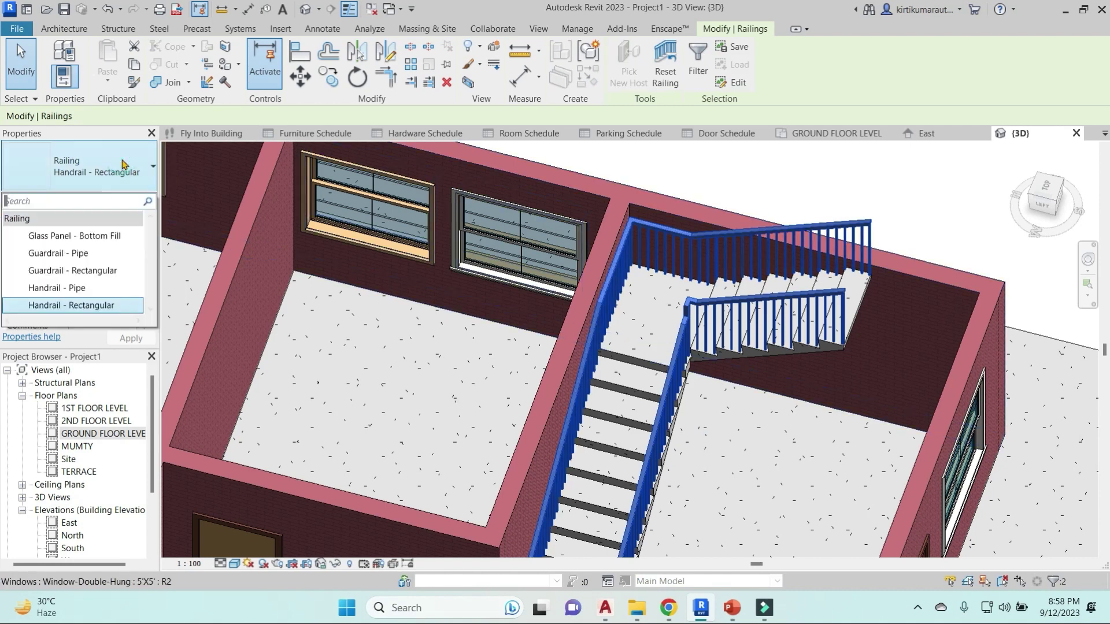
pyautogui.click(92, 235)
pyautogui.press('Escape')
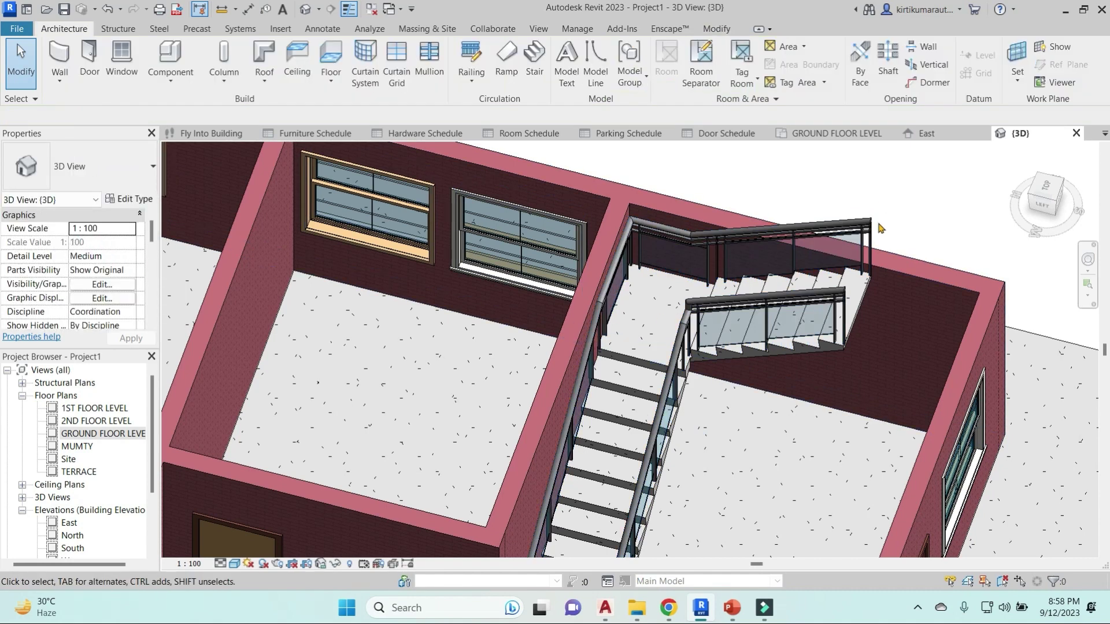
# Delete the stair railing on the wall side
pyautogui.scroll(-1, 865, 232)
pyautogui.click(866, 230)
pyautogui.press('Delete')
# Change the remaining open-side stair railing to the Handrail - Pipe type
pyautogui.keyDown('shift'); pyautogui.moveTo(858, 349); pyautogui.dragTo(809, 399, button='middle'); pyautogui.keyUp('shift')
pyautogui.scroll(-1, 732, 302)
pyautogui.moveTo(833, 451); pyautogui.dragTo(724, 300, button='middle')
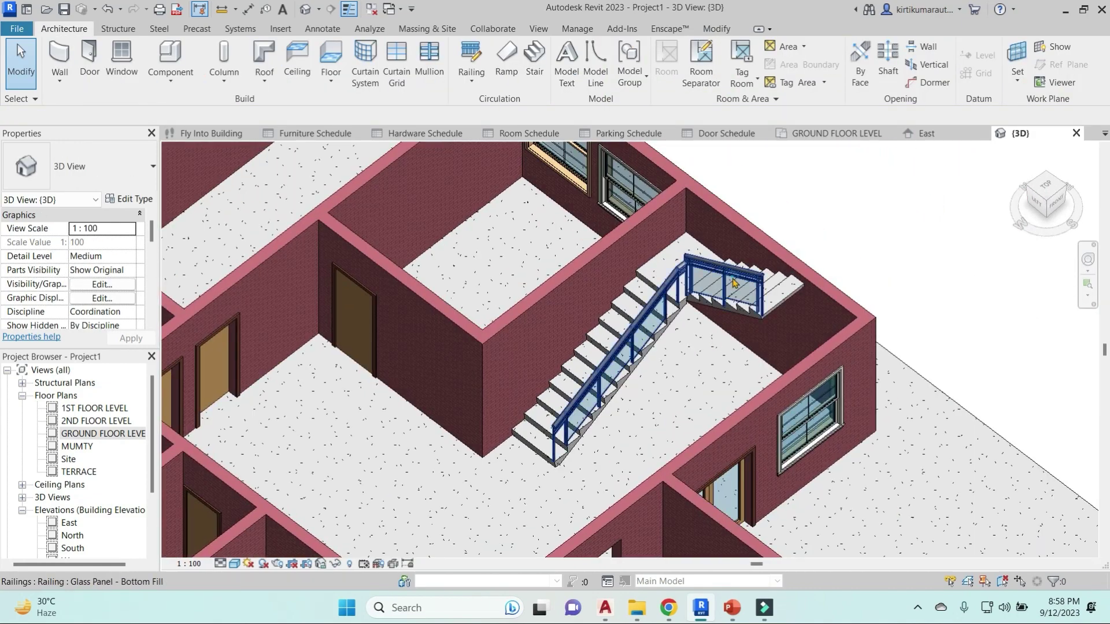
pyautogui.click(732, 282)
pyautogui.click(81, 168)
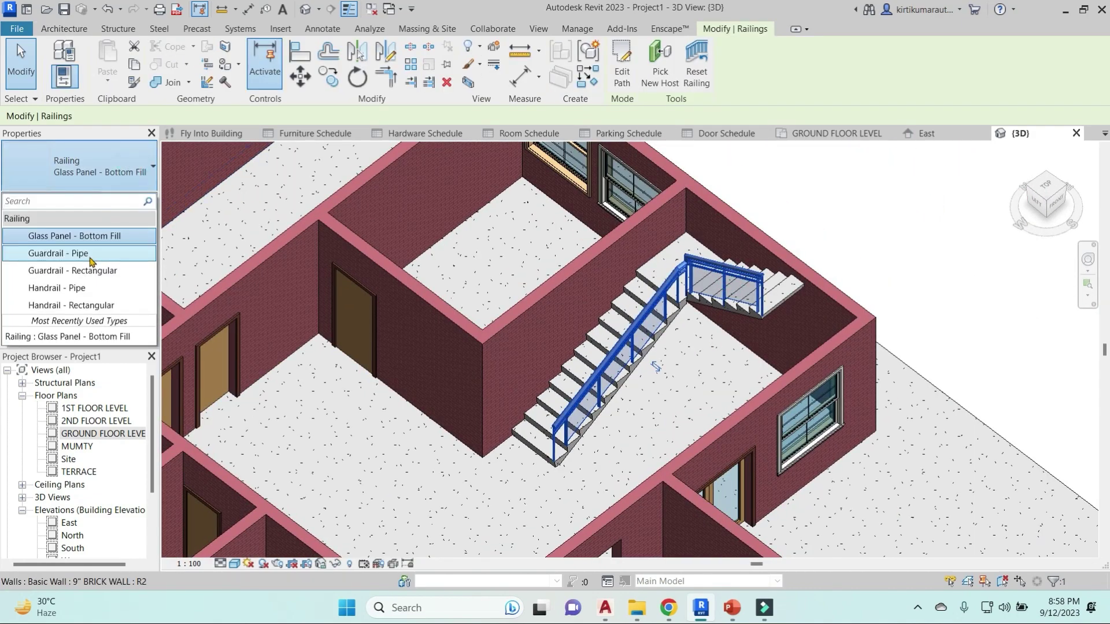
pyautogui.click(81, 288)
pyautogui.scroll(2, 664, 243)
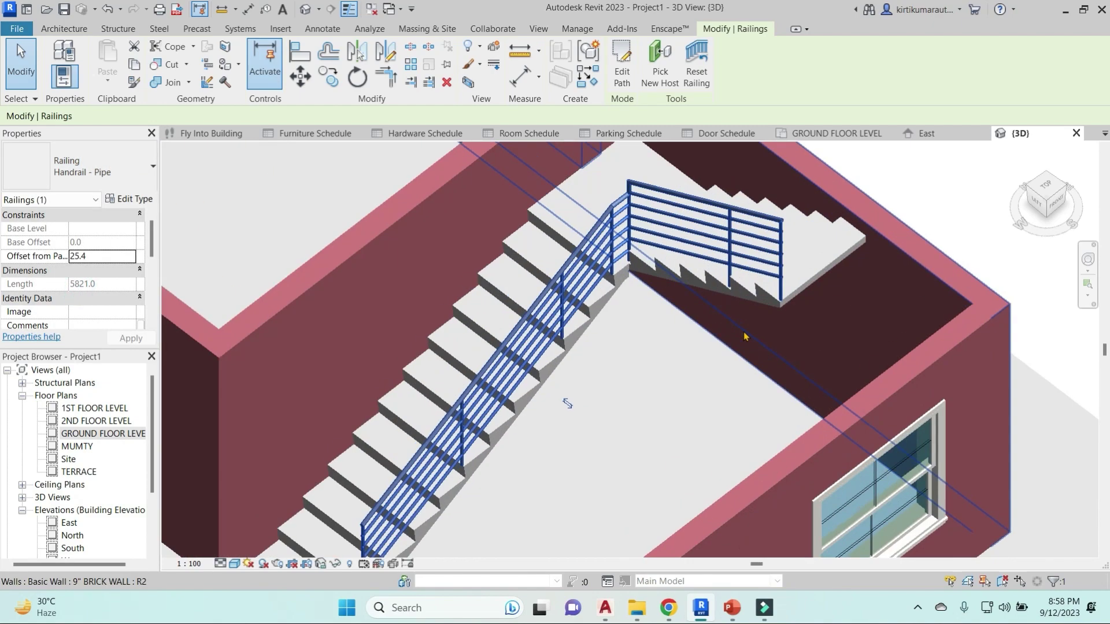
pyautogui.scroll(-1, 669, 231)
pyautogui.press('Escape')
# Inspect the finished stair and railing in 3D, and return to the GROUND FLOOR LEVEL floor plan
pyautogui.scroll(-5, 669, 231)
pyautogui.keyDown('shift'); pyautogui.moveTo(669, 231); pyautogui.dragTo(693, 347, button='middle'); pyautogui.keyUp('shift')
pyautogui.scroll(4, 667, 307)
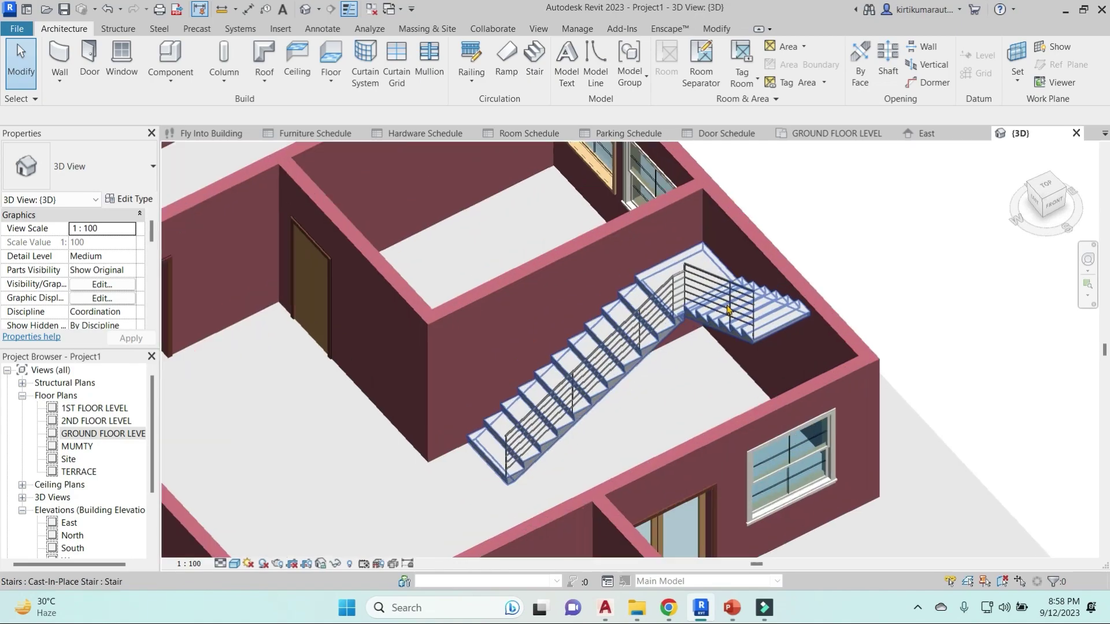
pyautogui.scroll(-2, 667, 308)
pyautogui.scroll(-3, 668, 307)
pyautogui.keyDown('shift'); pyautogui.moveTo(668, 307); pyautogui.dragTo(768, 364, button='middle'); pyautogui.keyUp('shift')
pyautogui.click(84, 438)
pyautogui.doubleClick(84, 438)
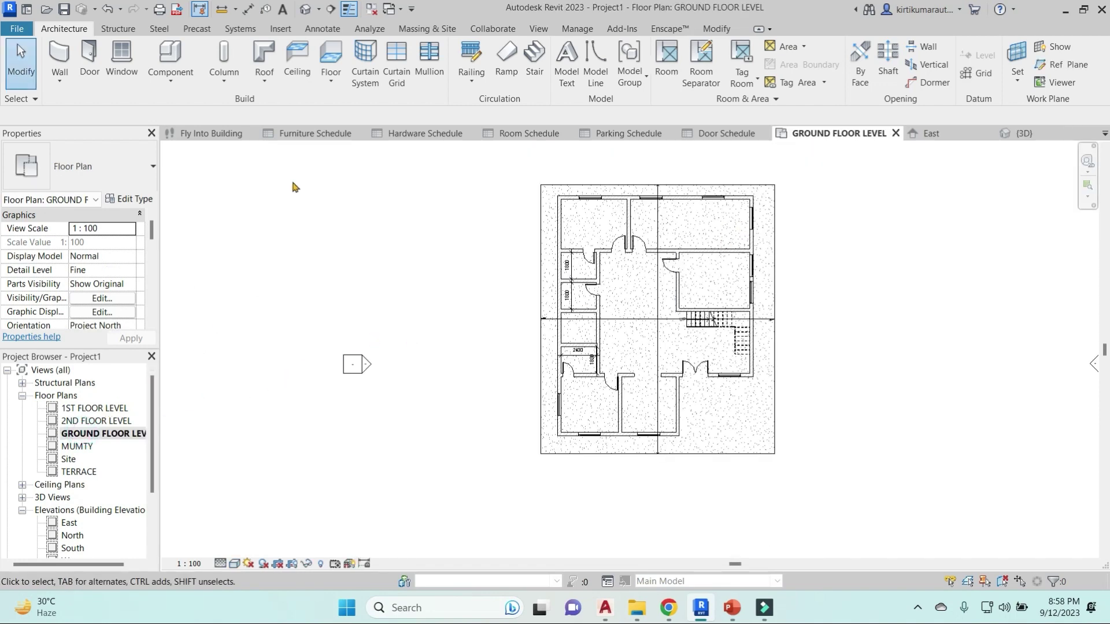
# Start a structural floor and sketch its front boundary line about 8229 long, offset 1219.2 outside the front exterior wall
pyautogui.click(337, 86)
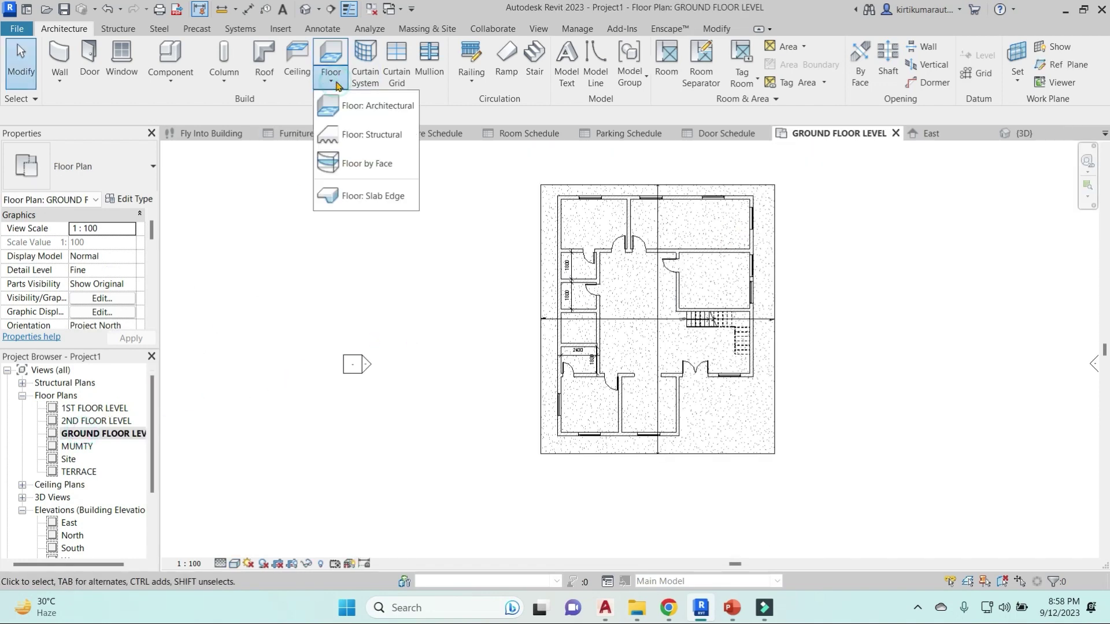
pyautogui.click(364, 137)
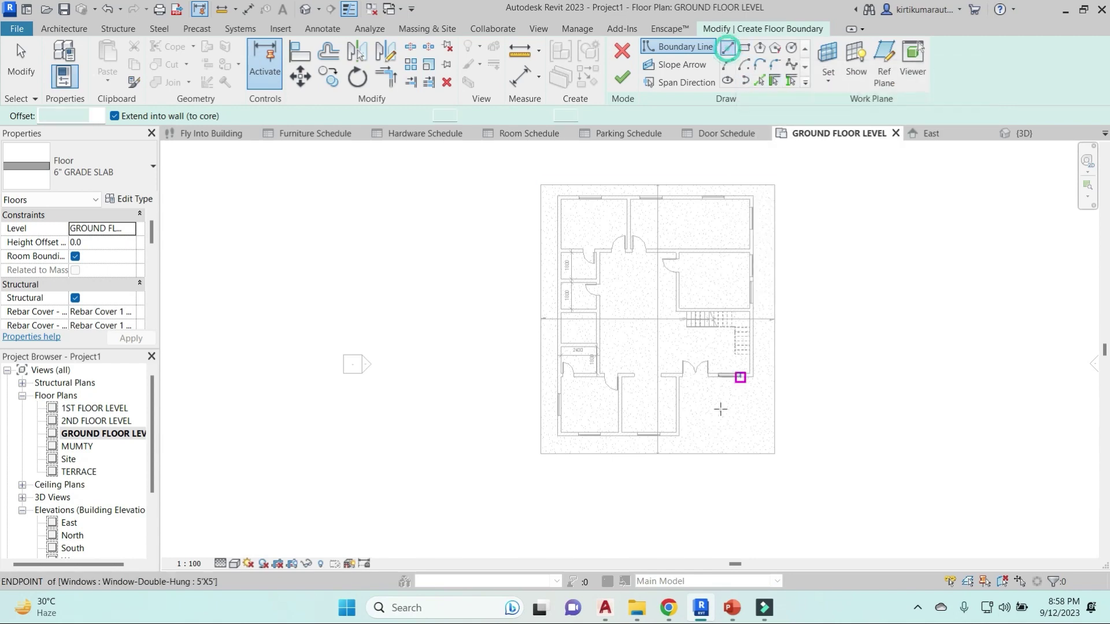
pyautogui.moveTo(709, 384); pyautogui.dragTo(708, 345, button='middle')
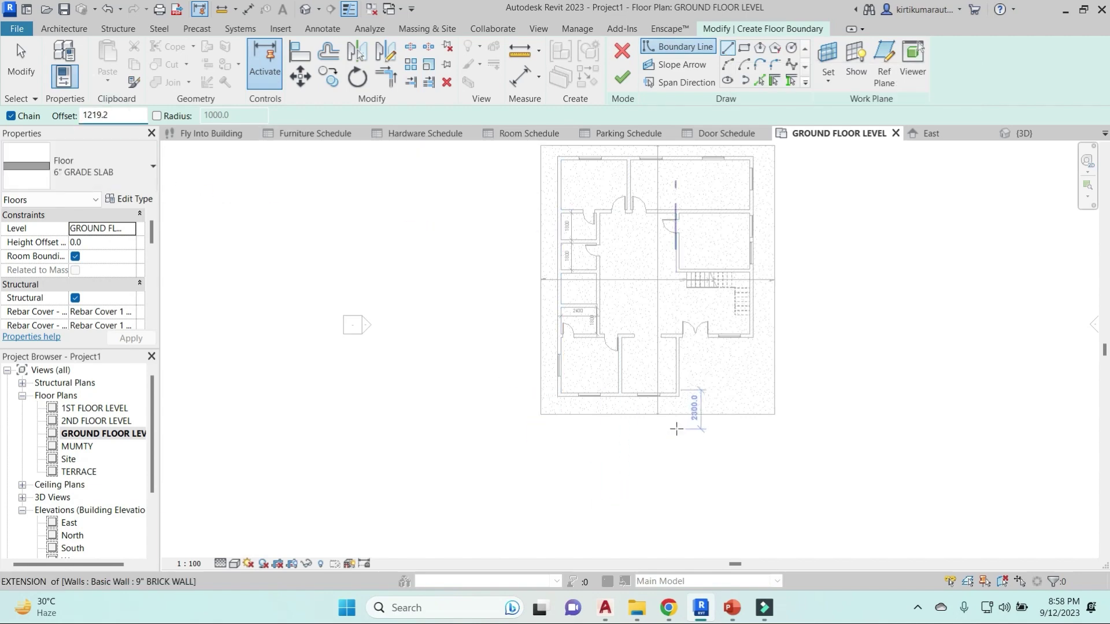
pyautogui.scroll(3, 676, 429)
pyautogui.click(438, 364)
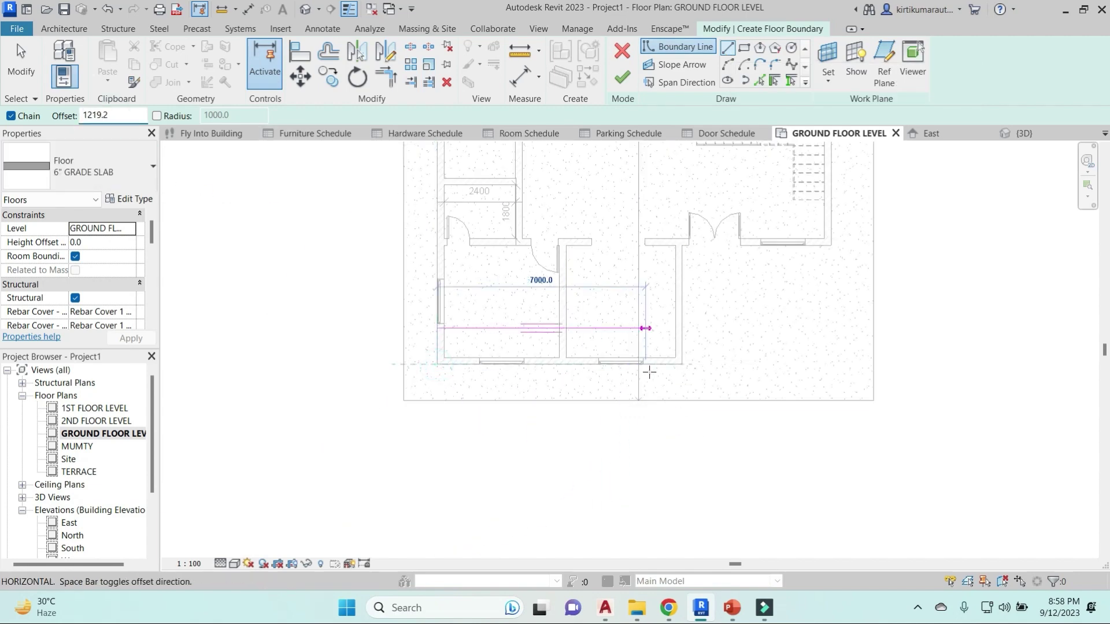
pyautogui.click(682, 364)
pyautogui.click(437, 364)
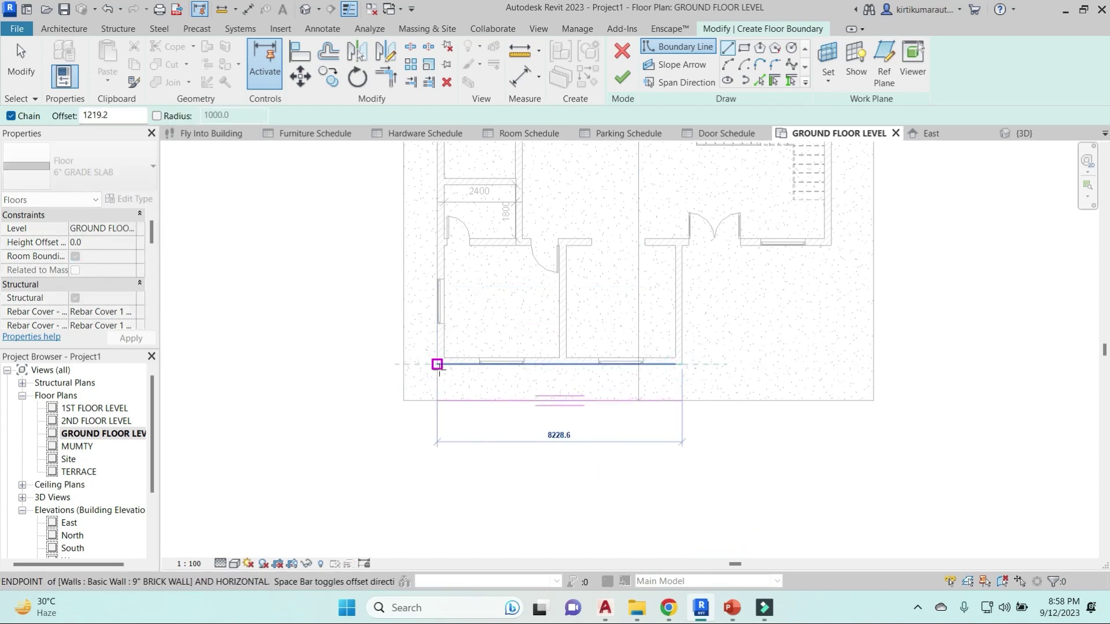
pyautogui.press('Escape')
# Sketch the boundary's recessed corner at a 1219.2 offset from the double-door wall and the adjoining front room's side wall
pyautogui.click(681, 364)
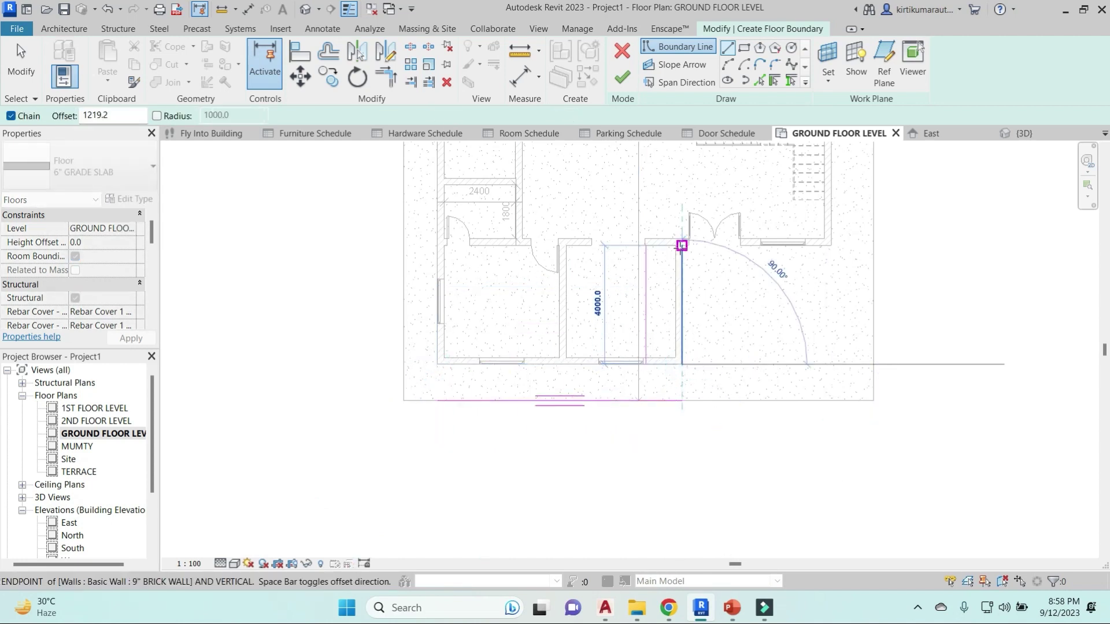
pyautogui.press('Escape')
pyautogui.click(832, 246)
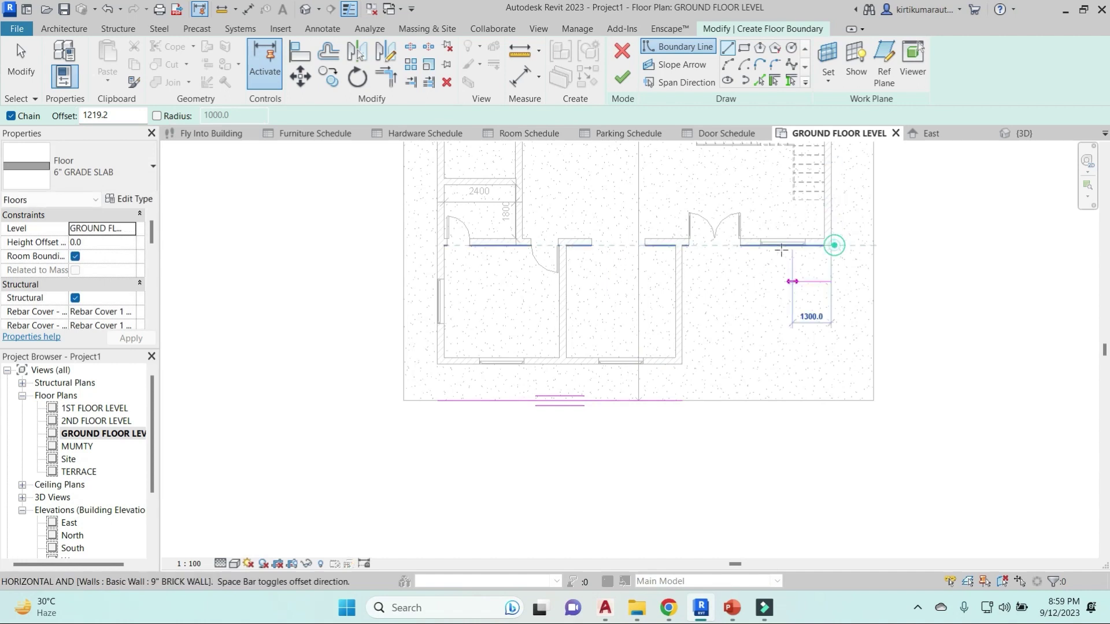
pyautogui.click(681, 245)
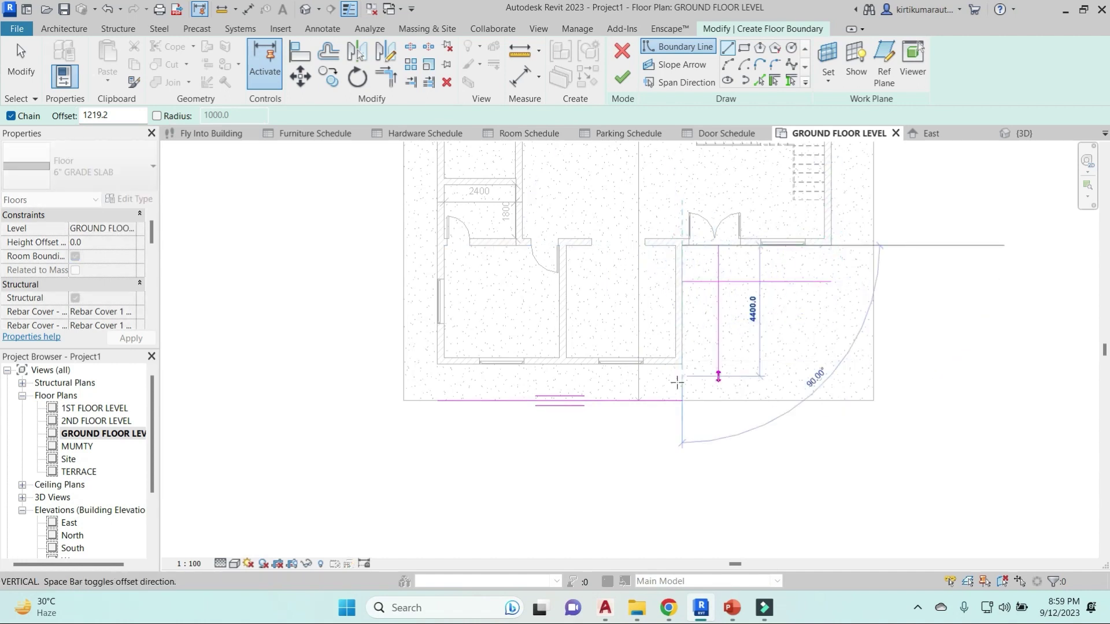
pyautogui.click(682, 400)
# Sketch a boundary line about 12229 long at a 1219.2 offset along the right exterior wall, and select that line
pyautogui.scroll(-3, 755, 359)
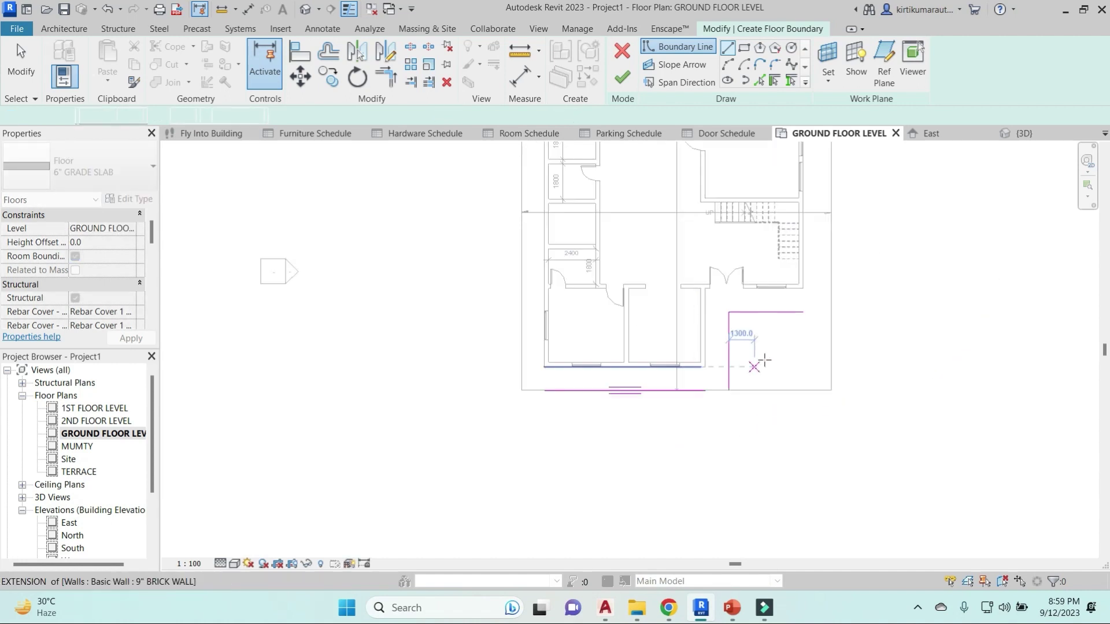
pyautogui.click(831, 337)
pyautogui.moveTo(839, 179); pyautogui.dragTo(831, 308, button='middle')
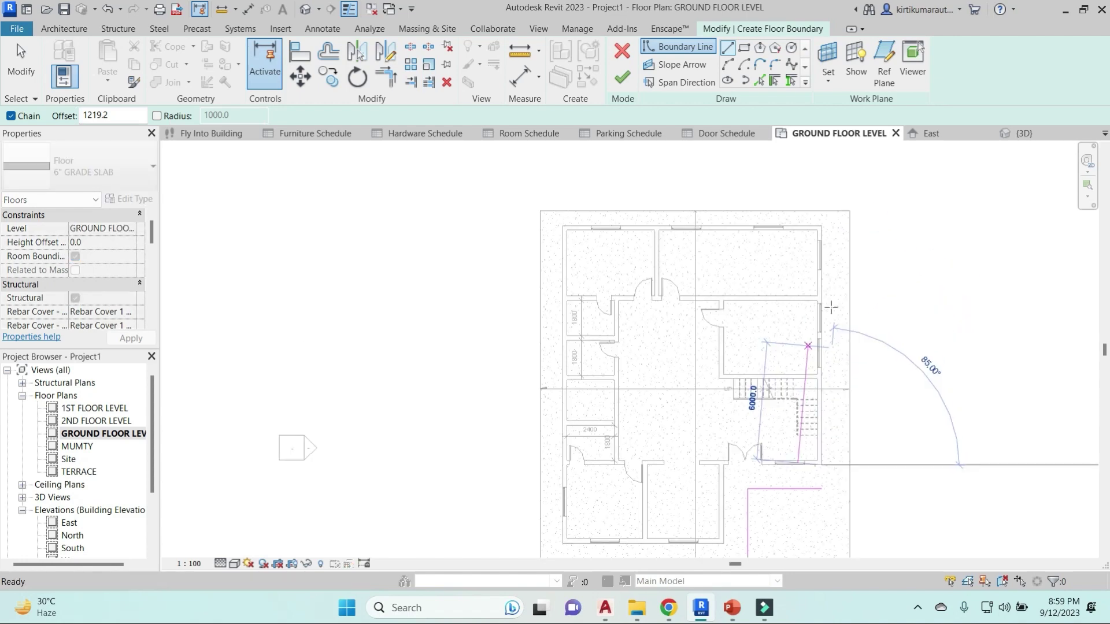
pyautogui.click(822, 226)
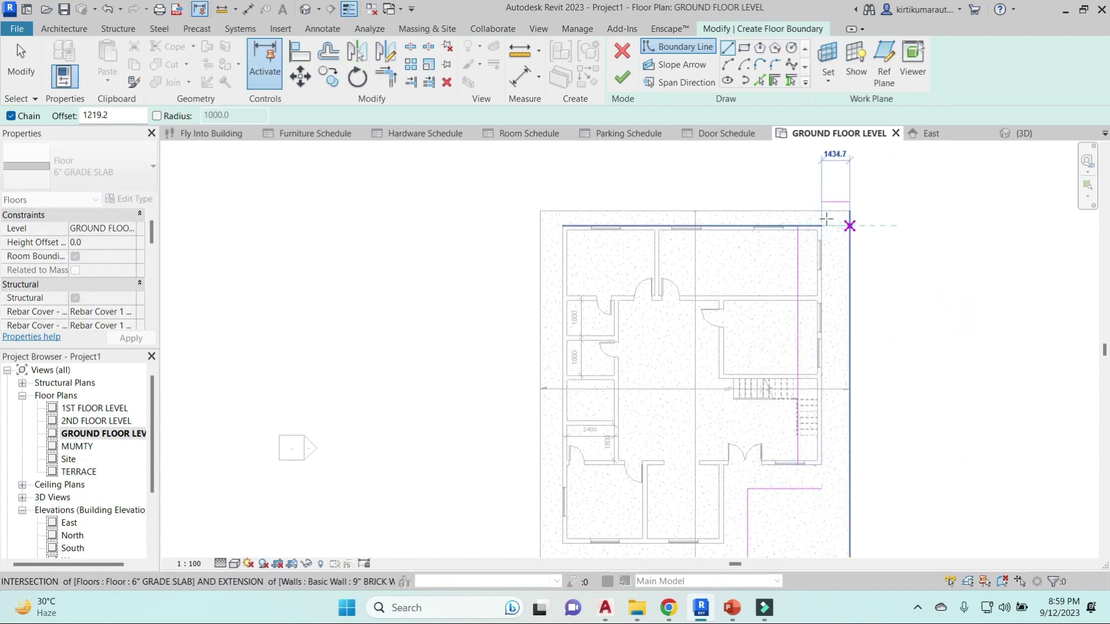
pyautogui.press('Escape')
pyautogui.press('Escape')
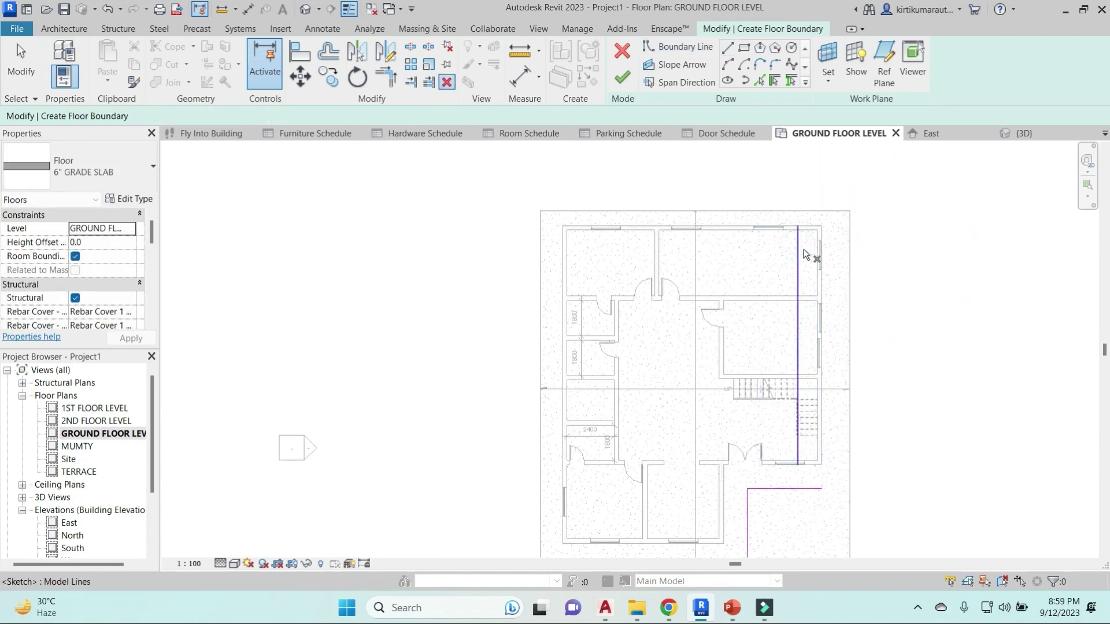
pyautogui.click(797, 264)
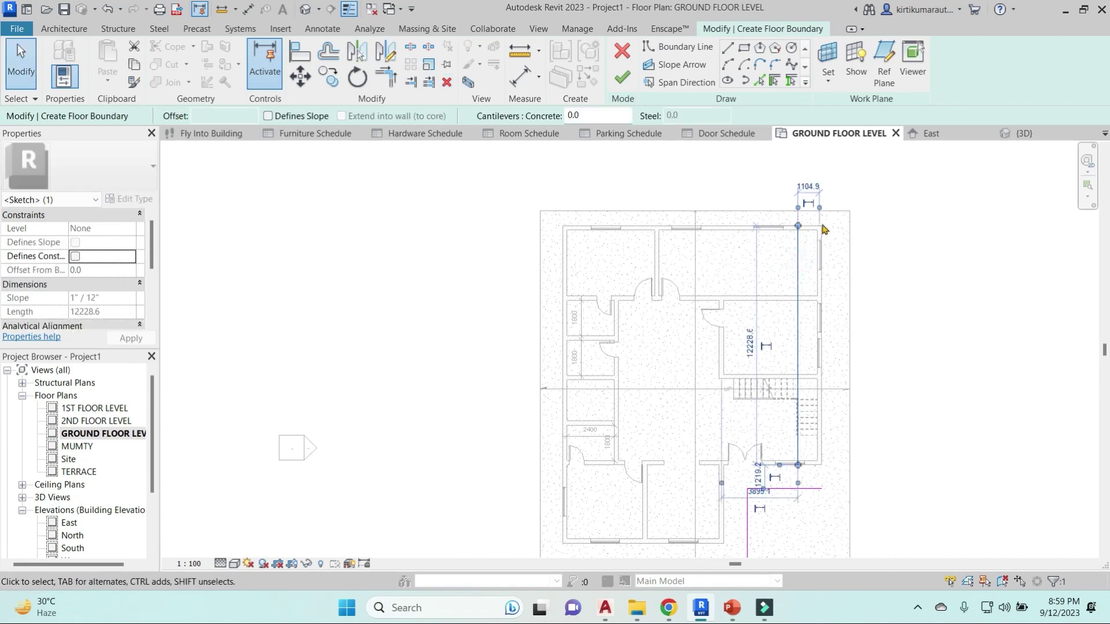
# Draw a boundary line with 0.0 offset along the right exterior wall's outer face, from the rear corner to the front corner
pyautogui.click(728, 48)
pyautogui.click(821, 226)
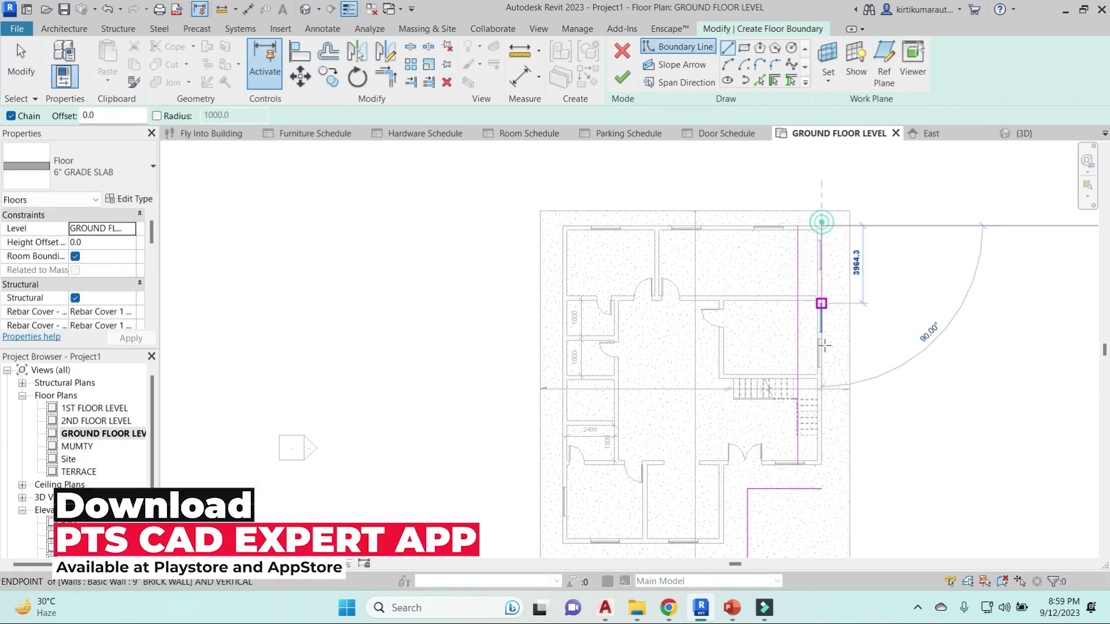
pyautogui.click(821, 461)
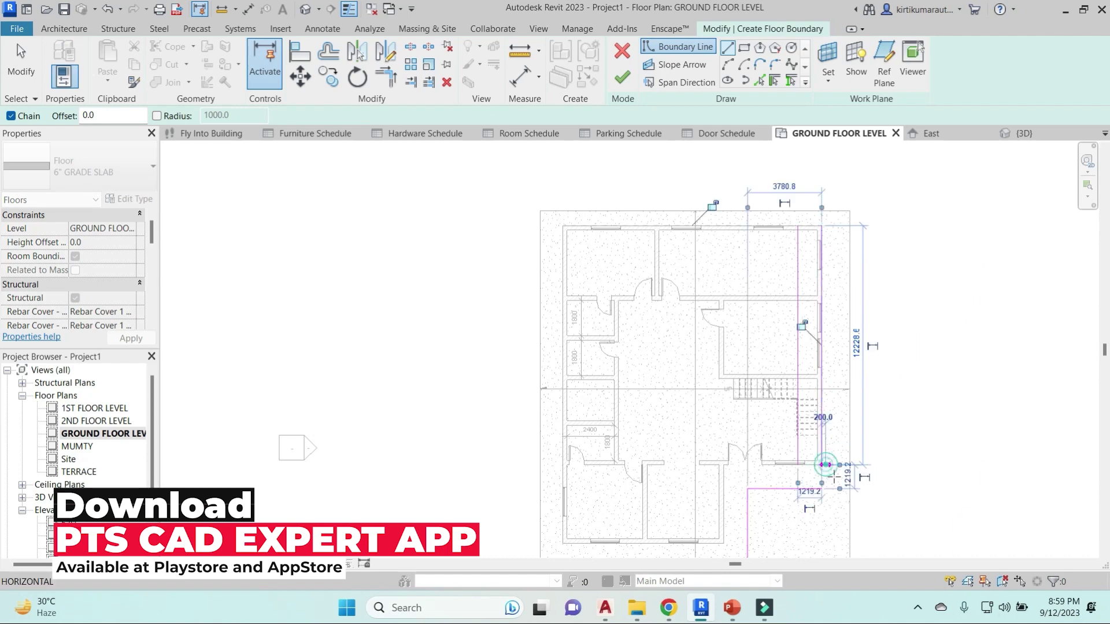
# Trim the right exterior wall's boundary line to meet the recessed corner's line, and delete the leftover parallel line inside it
pyautogui.press('Escape')
pyautogui.press('Escape')
pyautogui.press('t')
pyautogui.press('r')
pyautogui.click(820, 449)
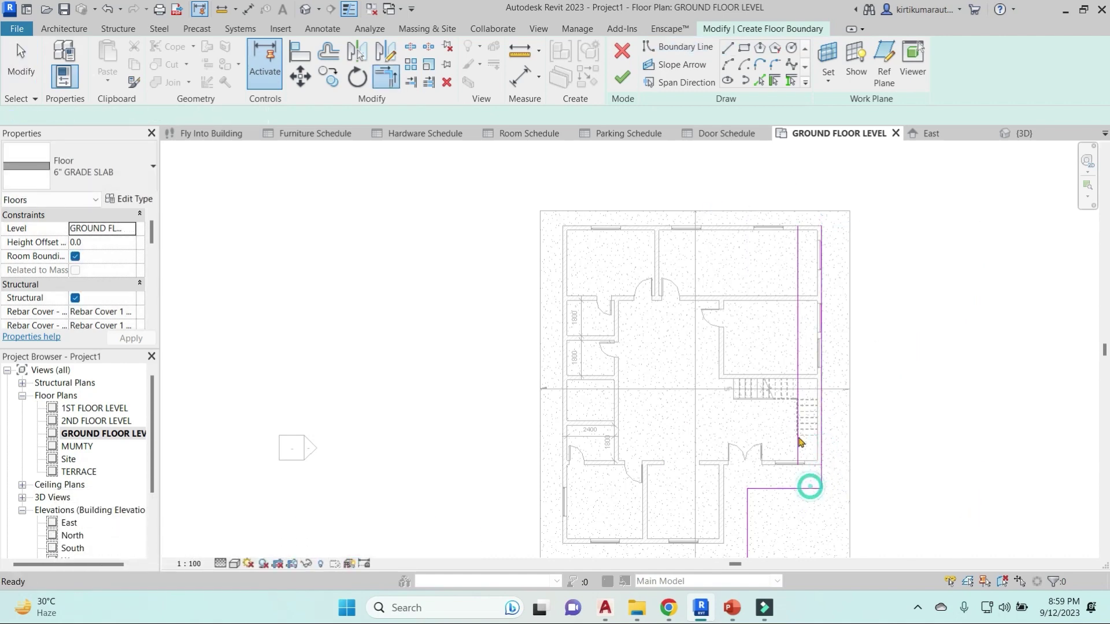
pyautogui.press('Escape')
pyautogui.press('Escape')
pyautogui.click(824, 370)
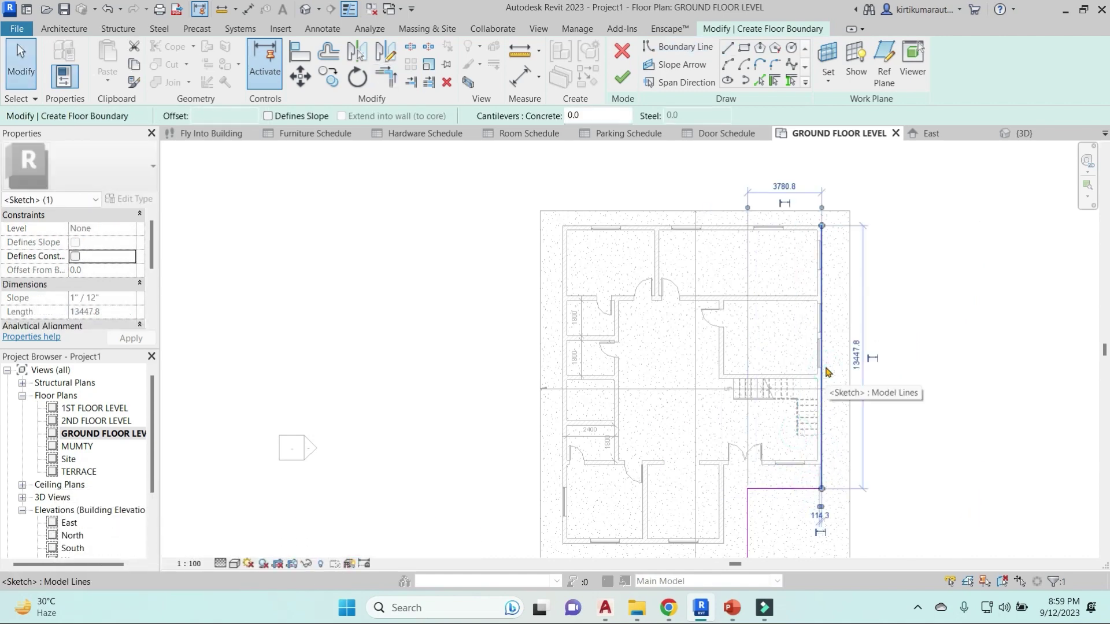
pyautogui.press('Escape')
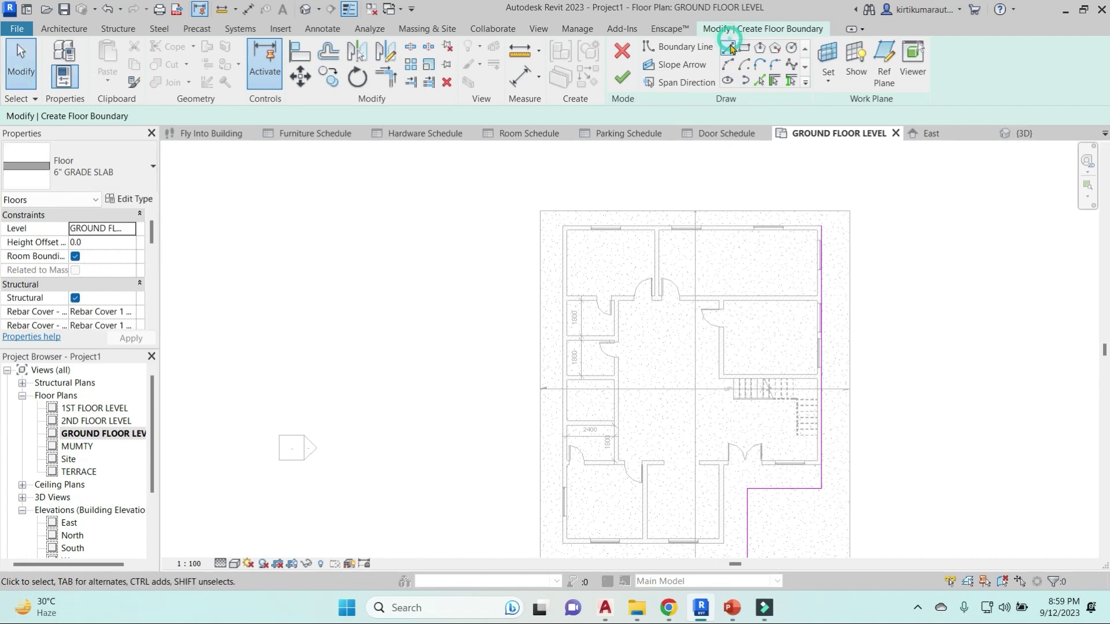
# Draw a boundary line about 13228.6 long with 0.0 offset along the rear exterior wall's outer face
pyautogui.click(822, 225)
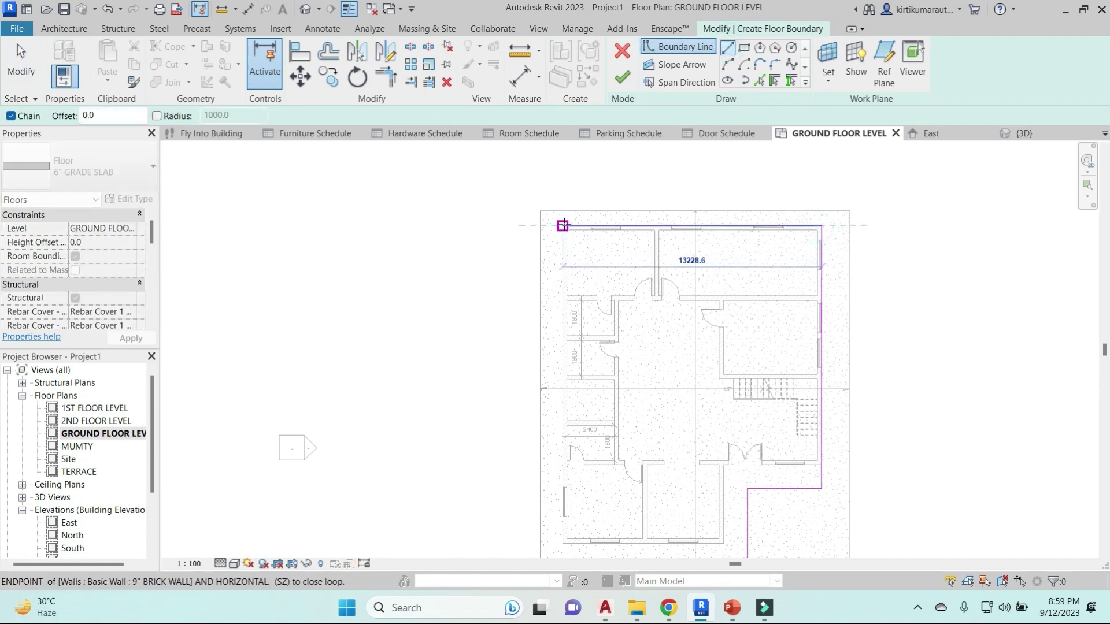
pyautogui.click(562, 225)
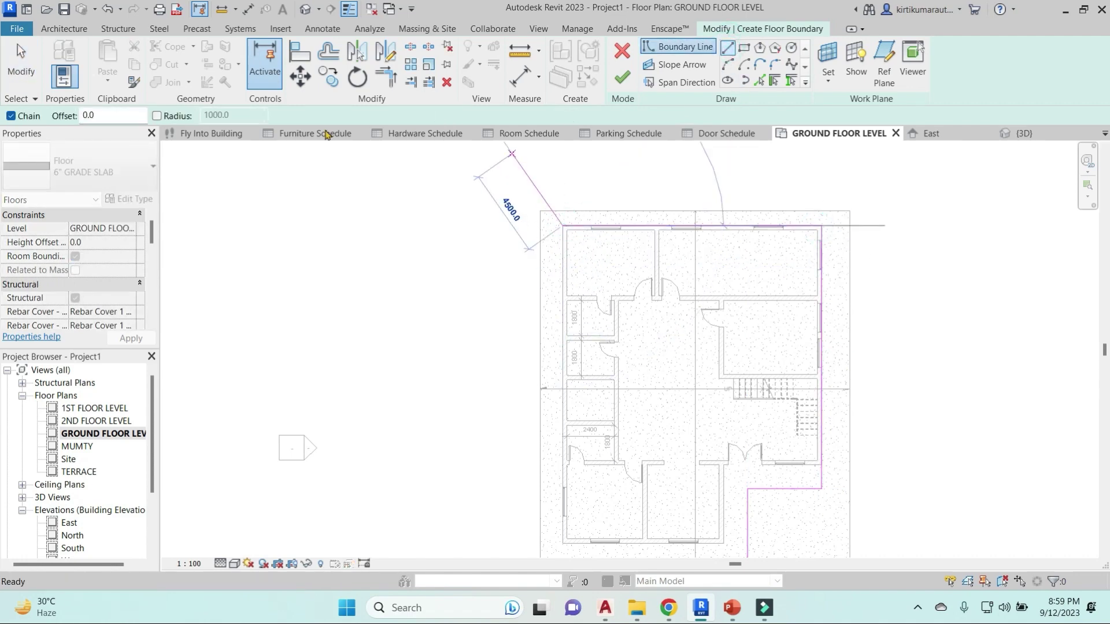
pyautogui.press('Escape')
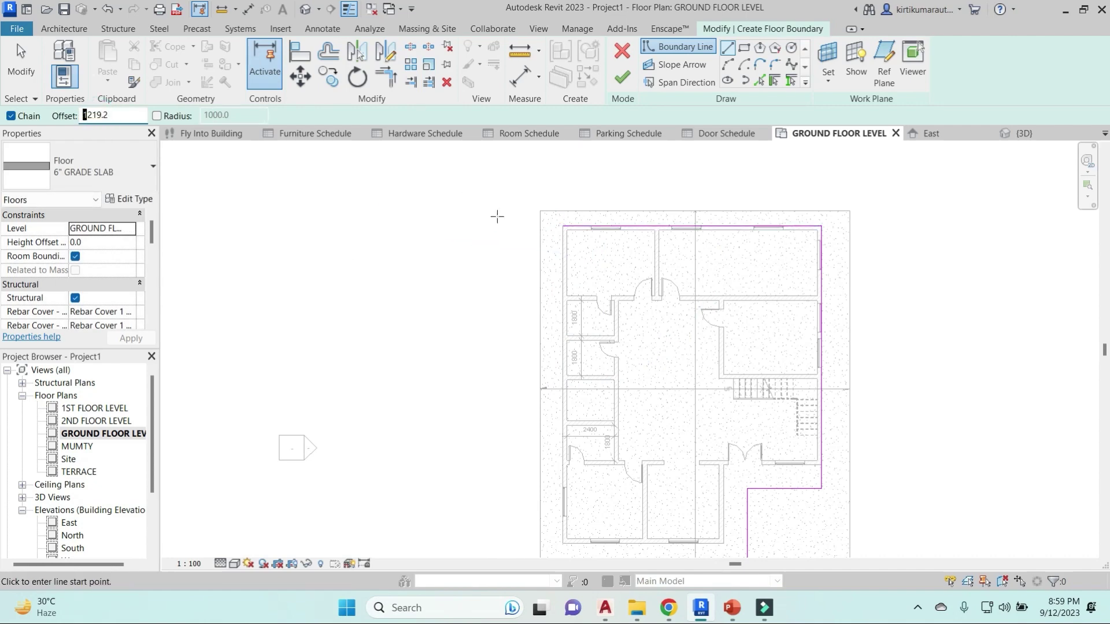
# Draw a boundary line at a 1219.2 offset outside the left exterior wall, from the rear corner to the front corner
pyautogui.click(564, 227)
pyautogui.scroll(2, 563, 225)
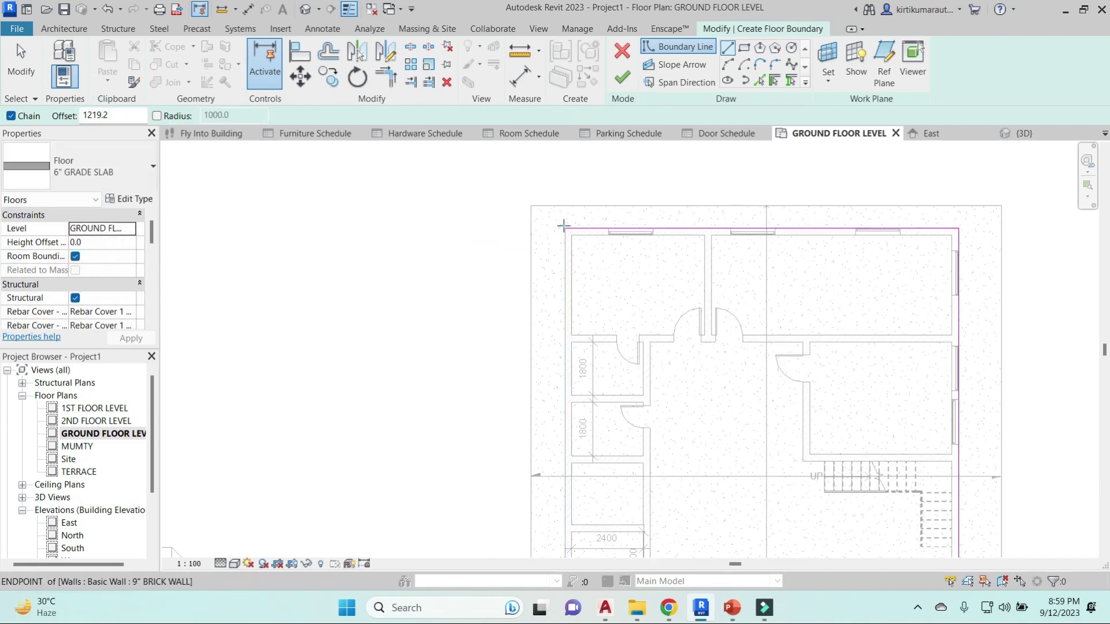
pyautogui.scroll(-3, 571, 379)
pyautogui.scroll(4, 586, 490)
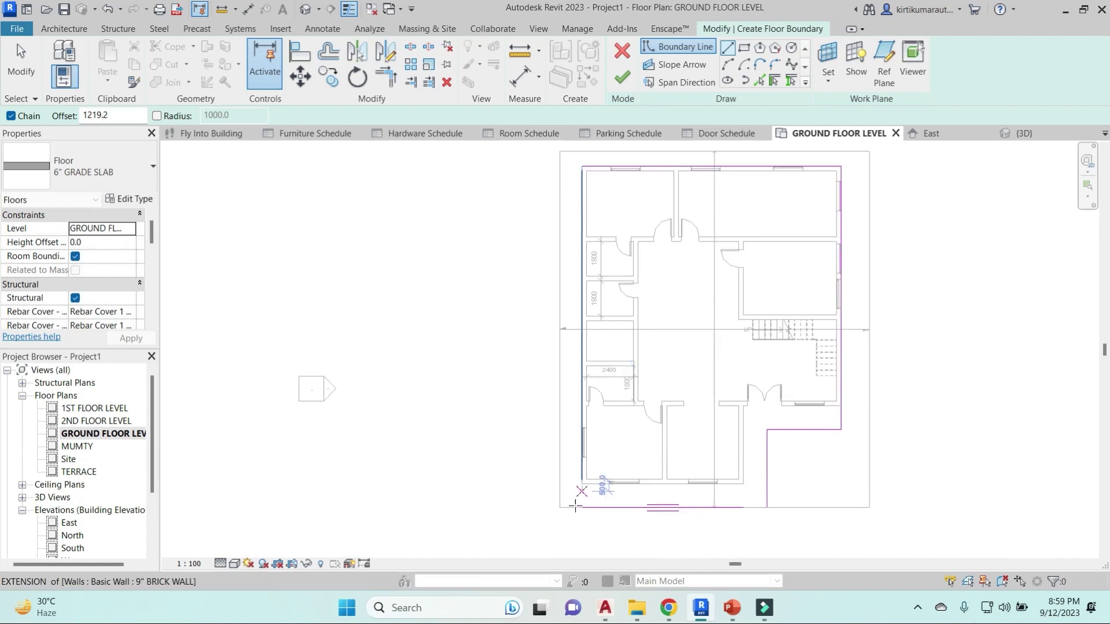
pyautogui.click(585, 470)
pyautogui.scroll(-3, 578, 347)
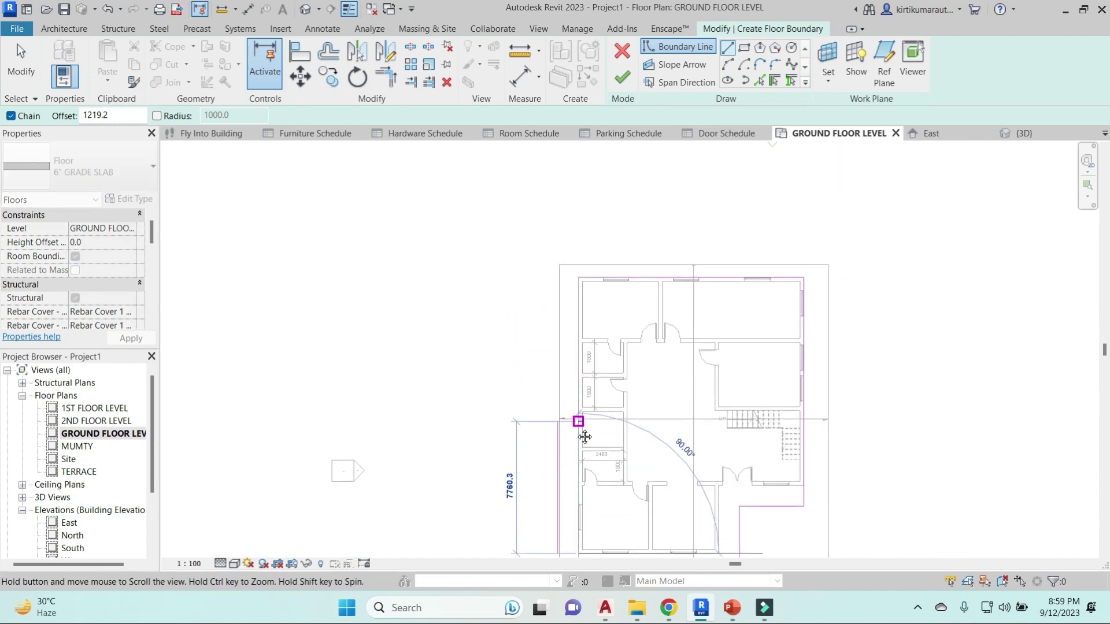
pyautogui.scroll(1, 578, 242)
pyautogui.press('Escape')
pyautogui.press('Escape')
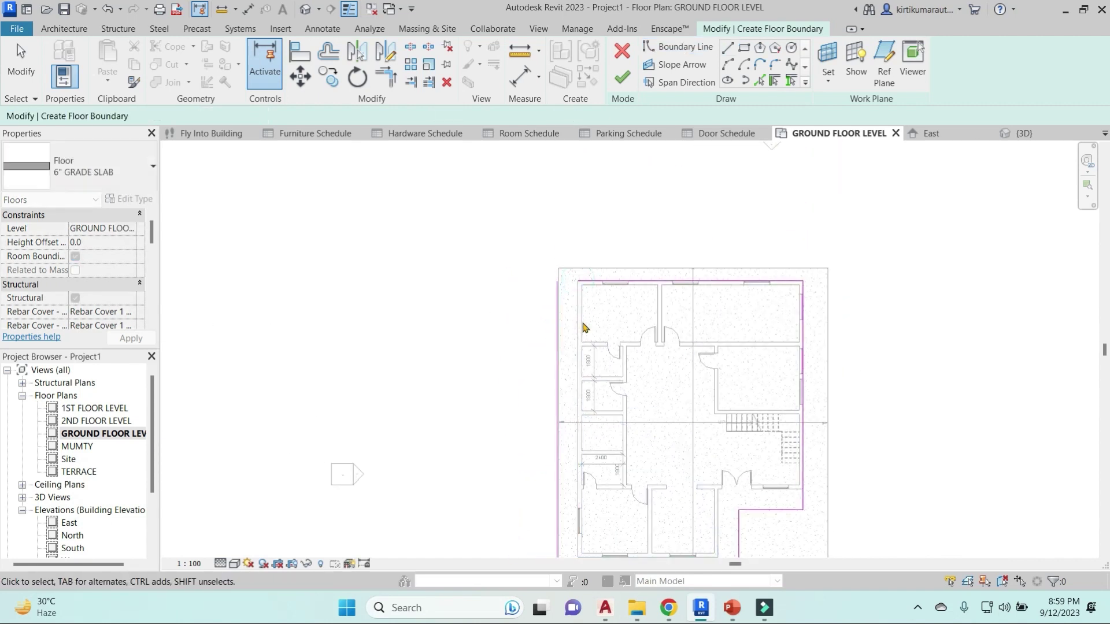
# Trim the boundary lines into closed corners at the rear-left, front-left and front-right ends of the slab outline
pyautogui.press('t')
pyautogui.press('r')
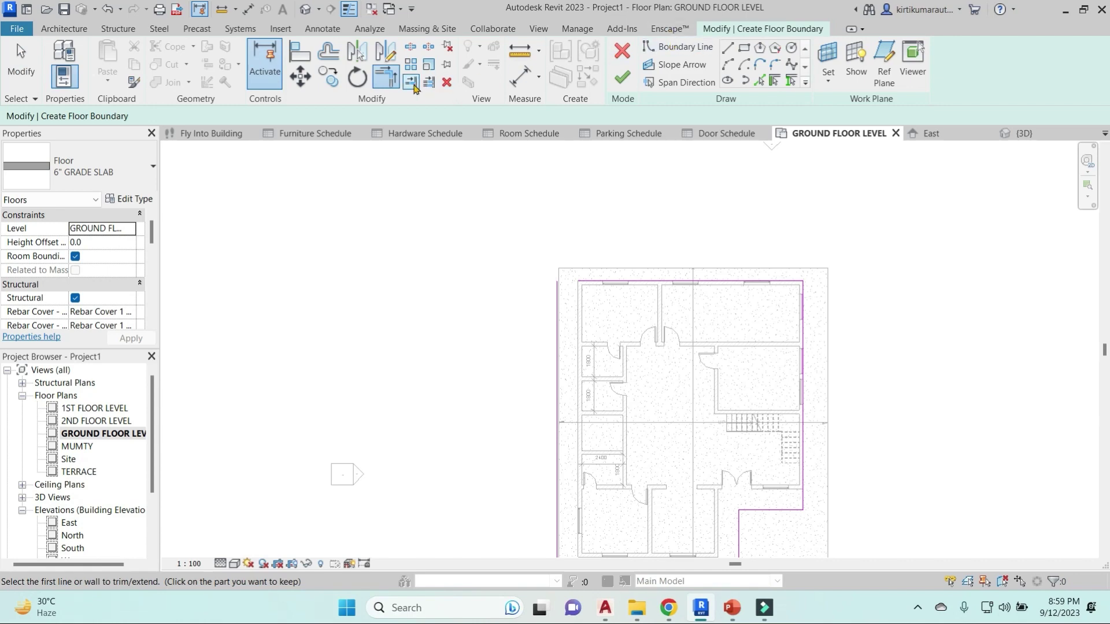
pyautogui.click(586, 282)
pyautogui.click(558, 324)
pyautogui.scroll(-3, 560, 321)
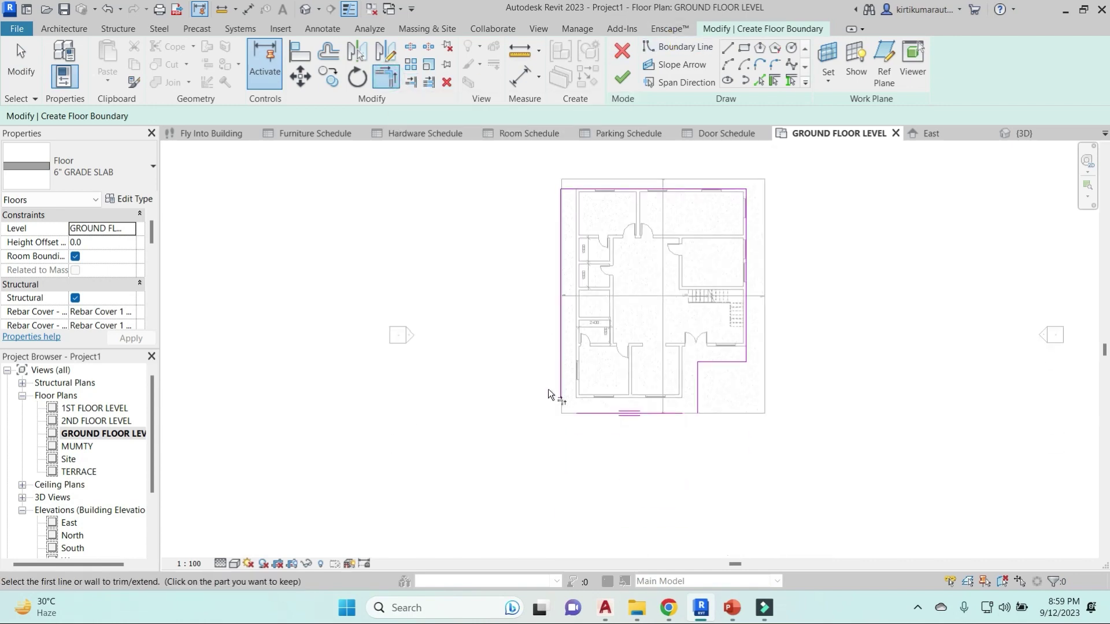
pyautogui.click(699, 398)
pyautogui.moveTo(620, 336); pyautogui.dragTo(582, 376, button='middle')
# Set the floor's level to 1ST FLOOR LEVEL and duplicate its 6" GRADE SLAB type as FS
pyautogui.click(127, 229)
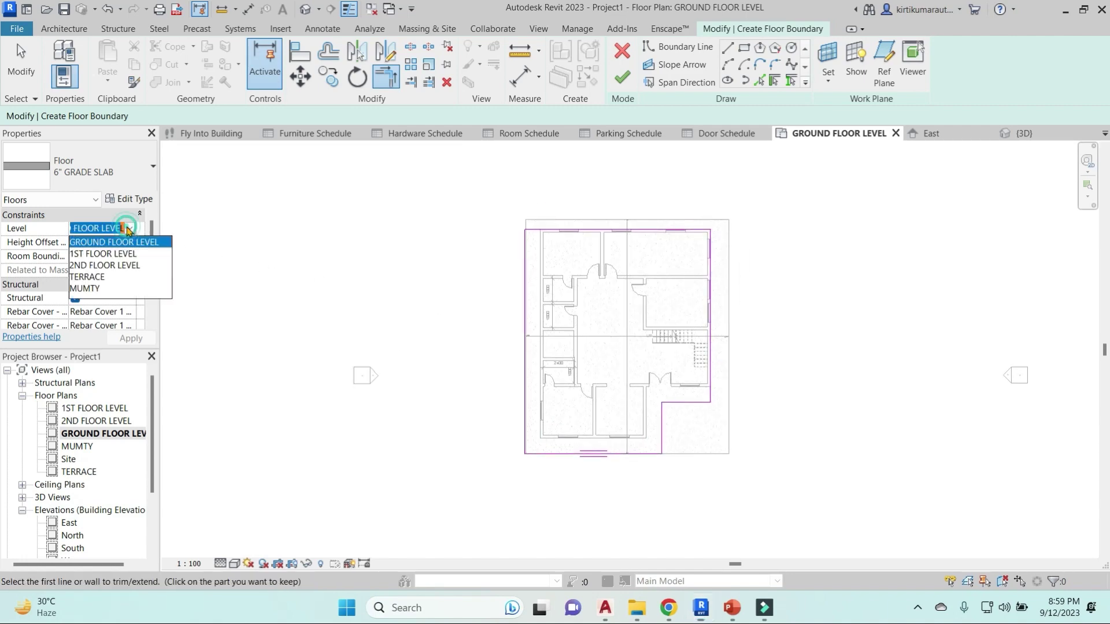
pyautogui.click(85, 254)
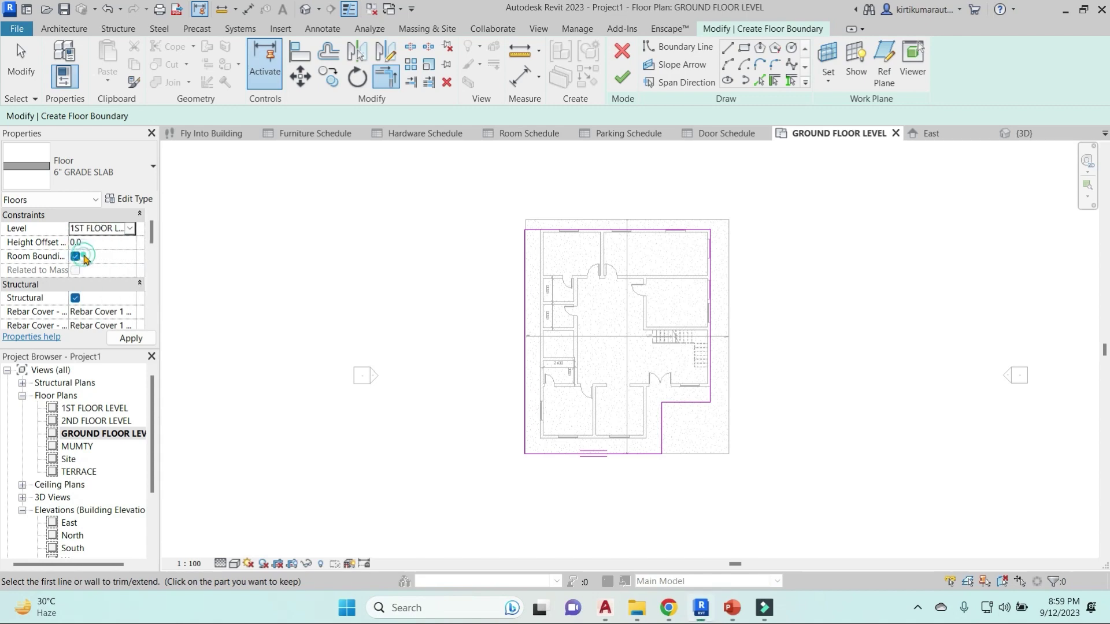
pyautogui.click(137, 198)
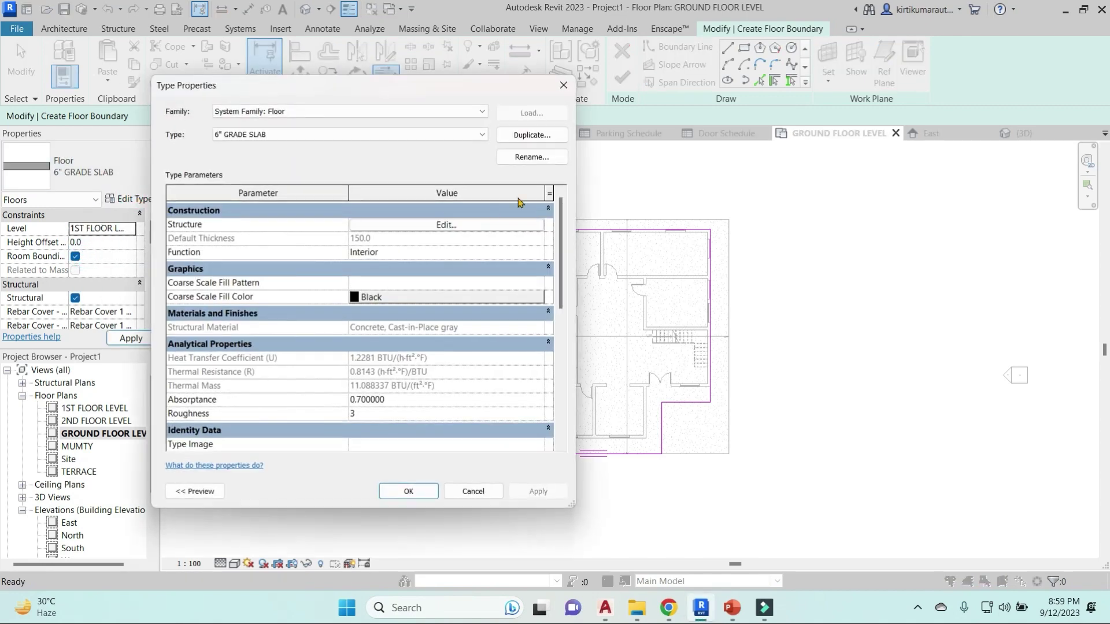
pyautogui.click(545, 135)
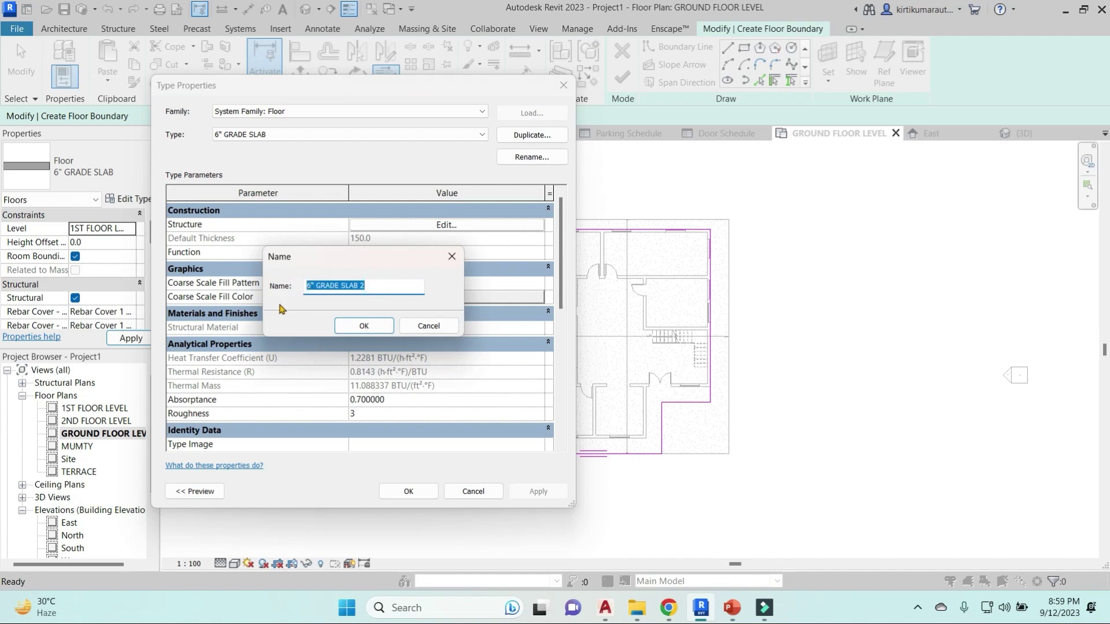
pyautogui.click(386, 328)
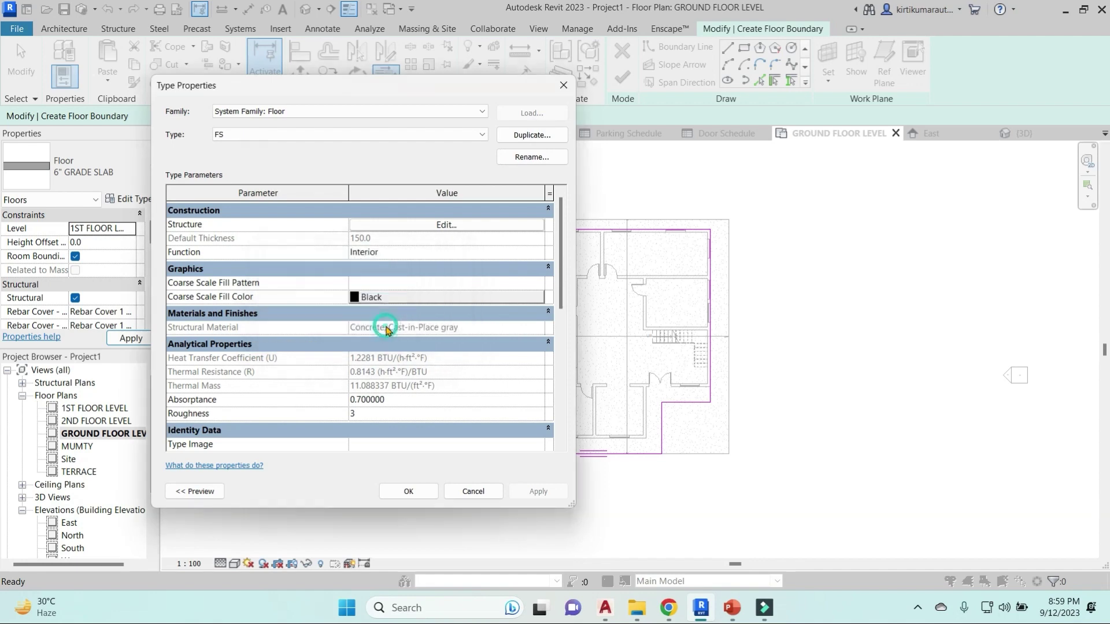
pyautogui.click(402, 490)
# Finish the floor sketch, attaching the walls that reach its level to its bottom, and inspect the slab in 3D
pyautogui.click(622, 78)
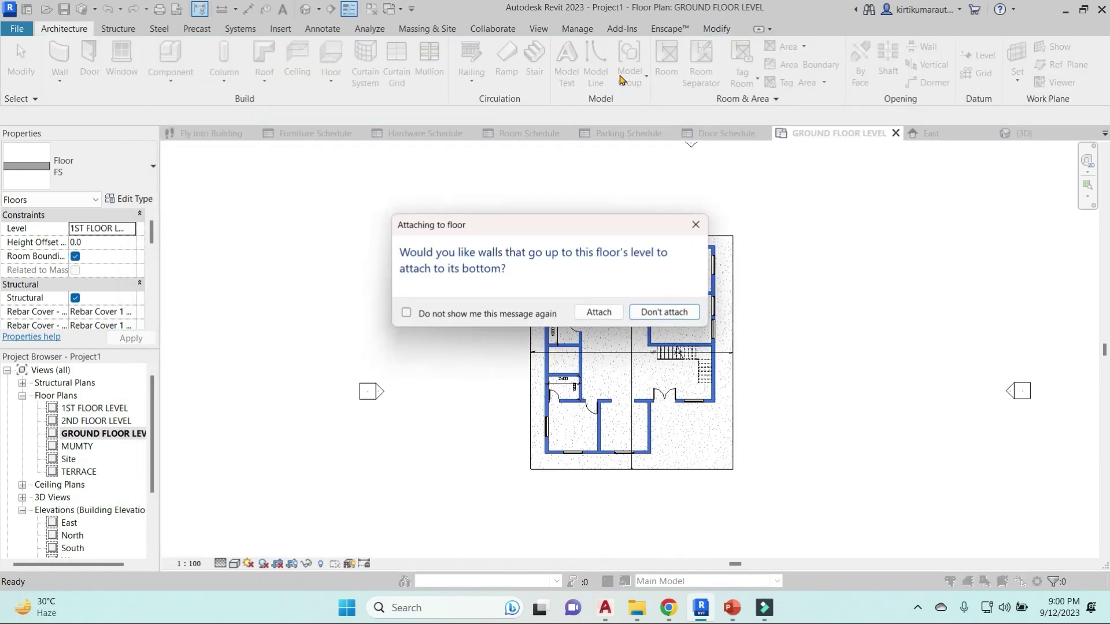
pyautogui.click(615, 318)
pyautogui.click(305, 9)
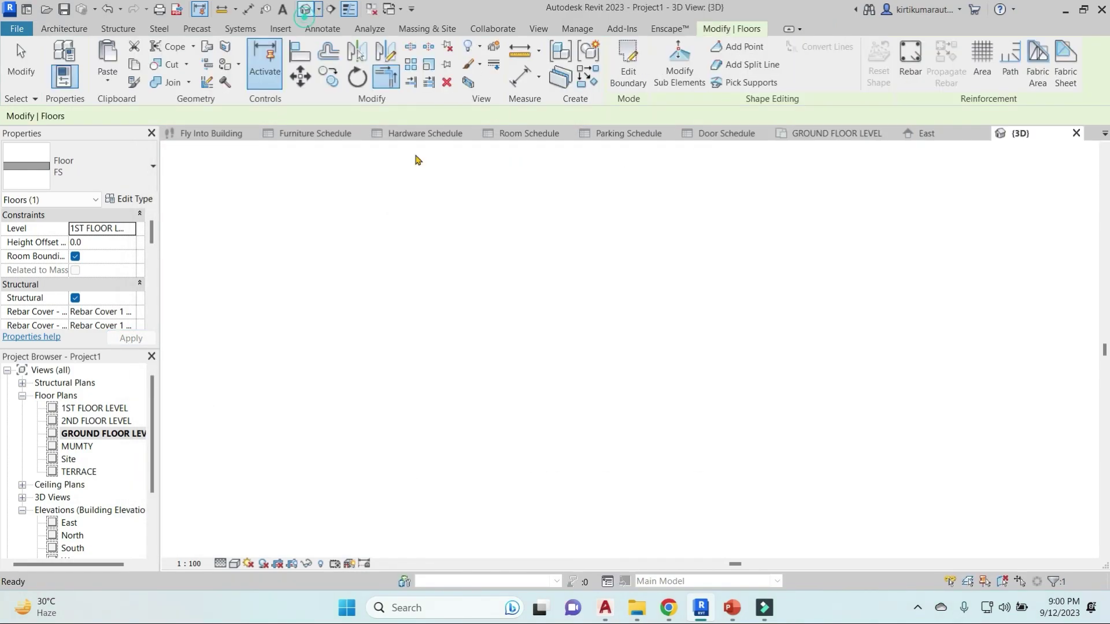
pyautogui.keyDown('shift'); pyautogui.moveTo(681, 422); pyautogui.dragTo(890, 508, button='middle'); pyautogui.keyUp('shift')
pyautogui.scroll(5, 761, 383)
pyautogui.click(779, 412)
pyautogui.scroll(-5, 779, 412)
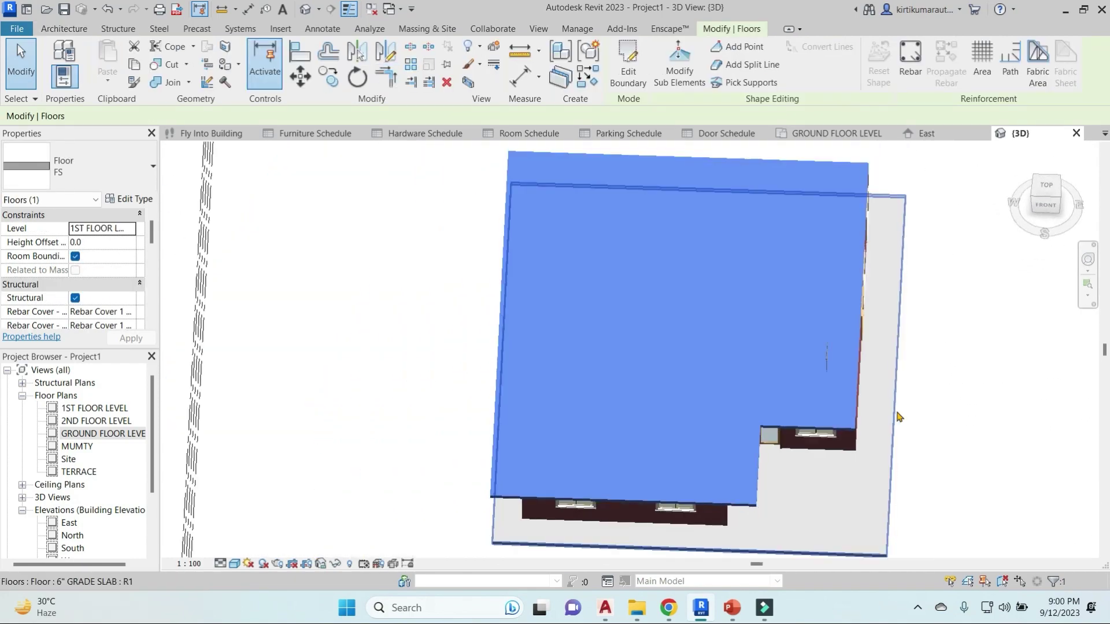
# Cut a rectangular opening about 3676 by 2879 over the staircase in the FS floor's boundary, and finish with the walls attached
pyautogui.click(1046, 186)
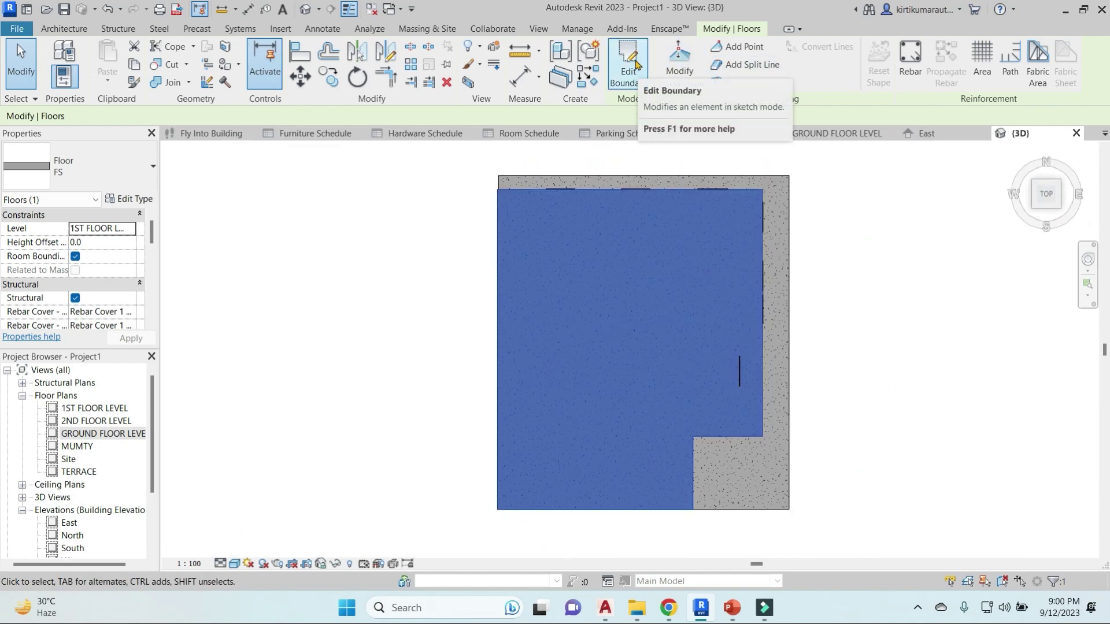
pyautogui.click(636, 64)
pyautogui.scroll(4, 788, 300)
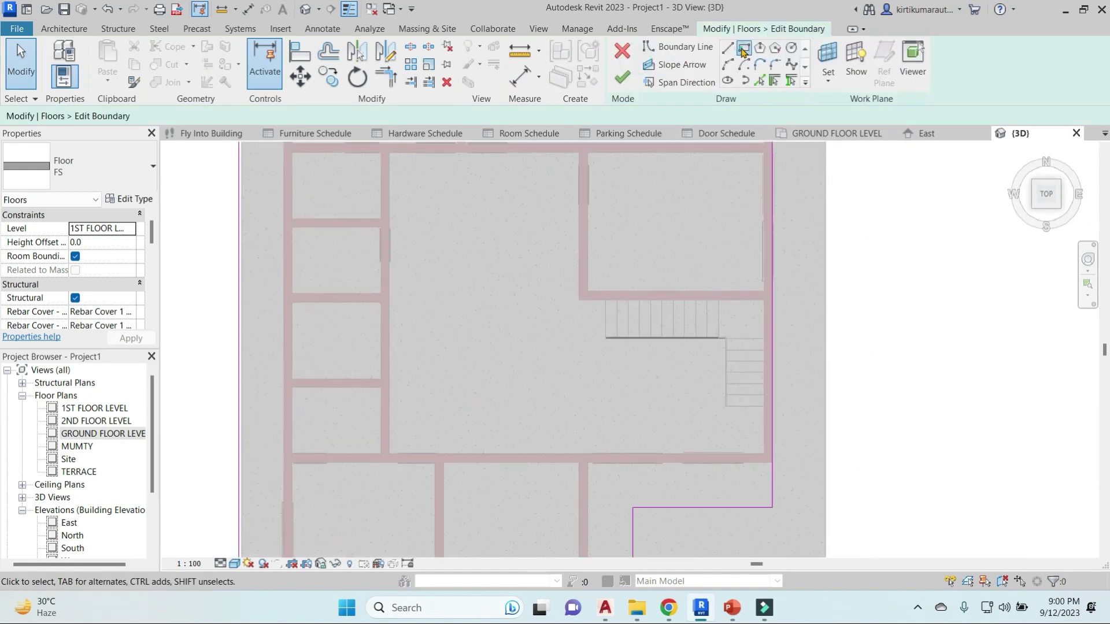
pyautogui.click(744, 49)
pyautogui.scroll(3, 760, 399)
pyautogui.click(763, 430)
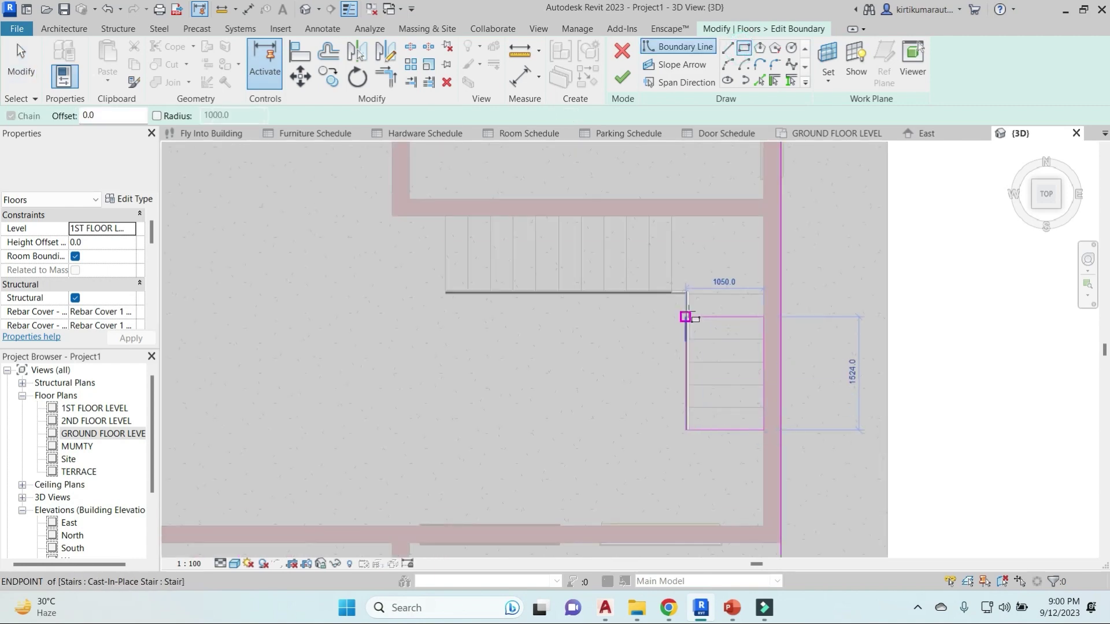
pyautogui.click(490, 216)
pyautogui.click(622, 80)
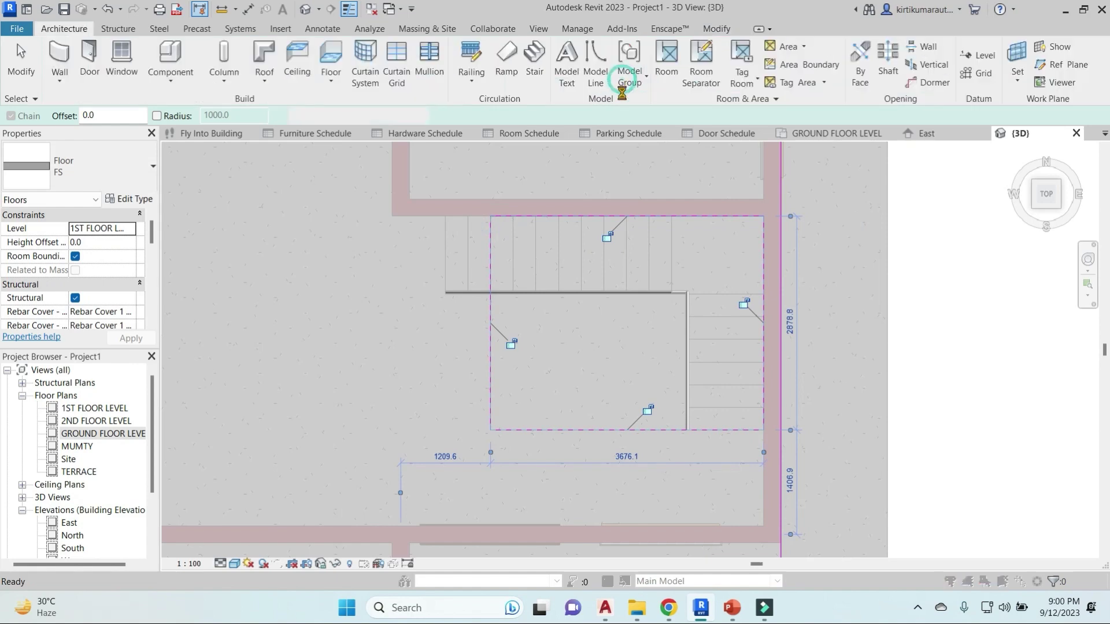
pyautogui.click(613, 313)
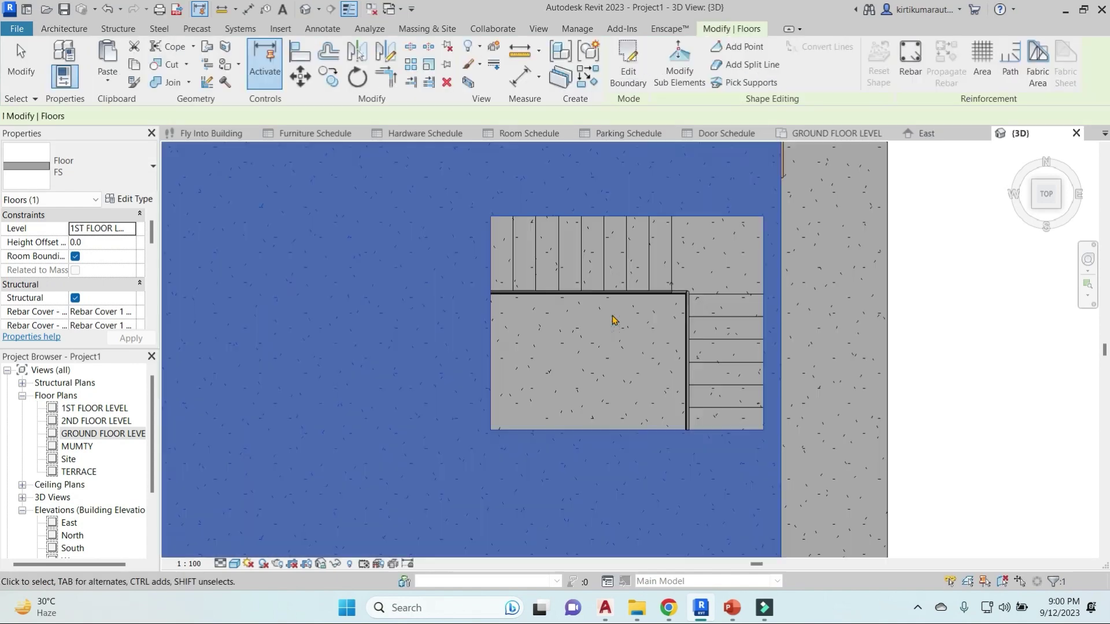
# Examine the stair opening and the roof slab's edges from several angles in the 3D view
pyautogui.scroll(-4, 614, 320)
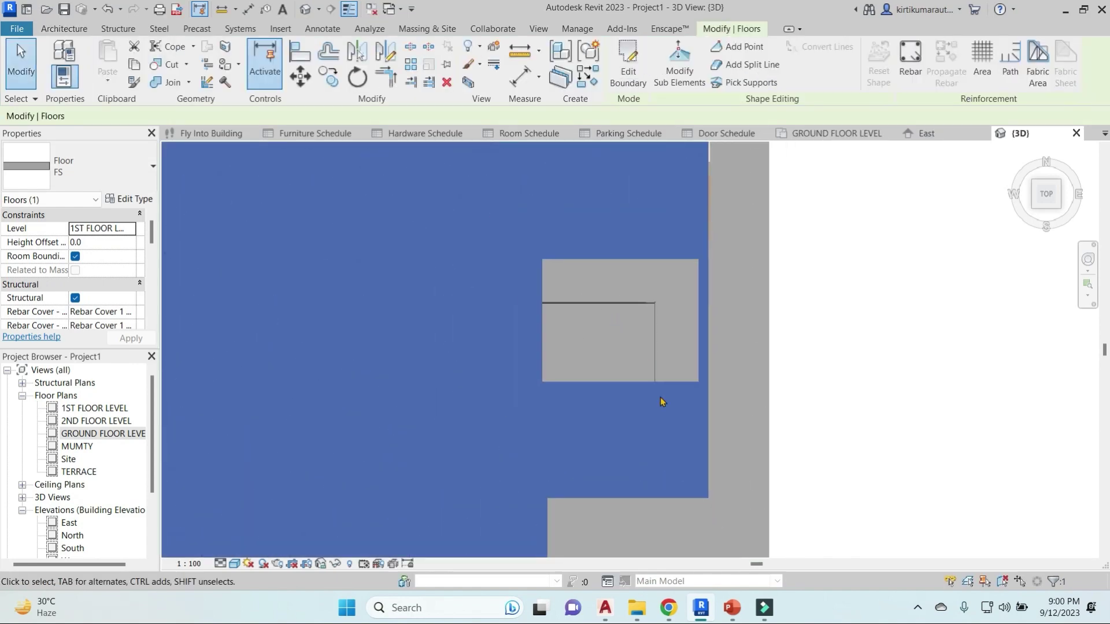
pyautogui.keyDown('shift'); pyautogui.moveTo(661, 401); pyautogui.dragTo(659, 245, button='middle'); pyautogui.keyUp('shift')
pyautogui.scroll(-1, 672, 348)
pyautogui.scroll(-3, 717, 355)
pyautogui.keyDown('shift'); pyautogui.moveTo(763, 364); pyautogui.dragTo(971, 312, button='middle'); pyautogui.keyUp('shift')
pyautogui.scroll(4, 527, 283)
pyautogui.keyDown('shift'); pyautogui.moveTo(527, 283); pyautogui.dragTo(496, 330, button='middle'); pyautogui.keyUp('shift')
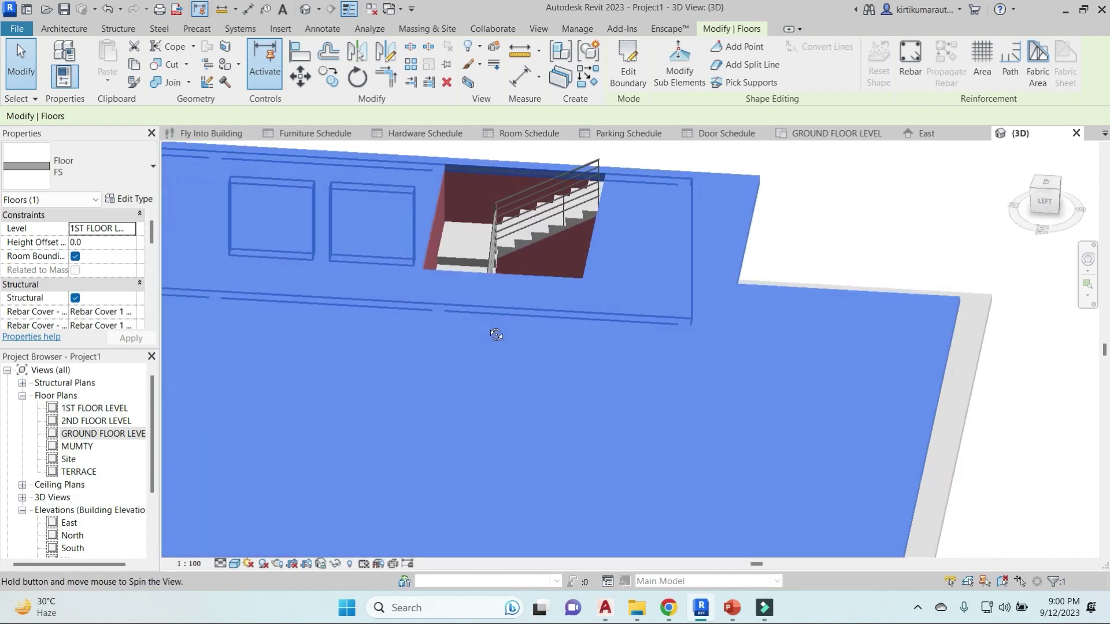
pyautogui.scroll(5, 549, 260)
pyautogui.press('Escape')
pyautogui.scroll(-5, 580, 227)
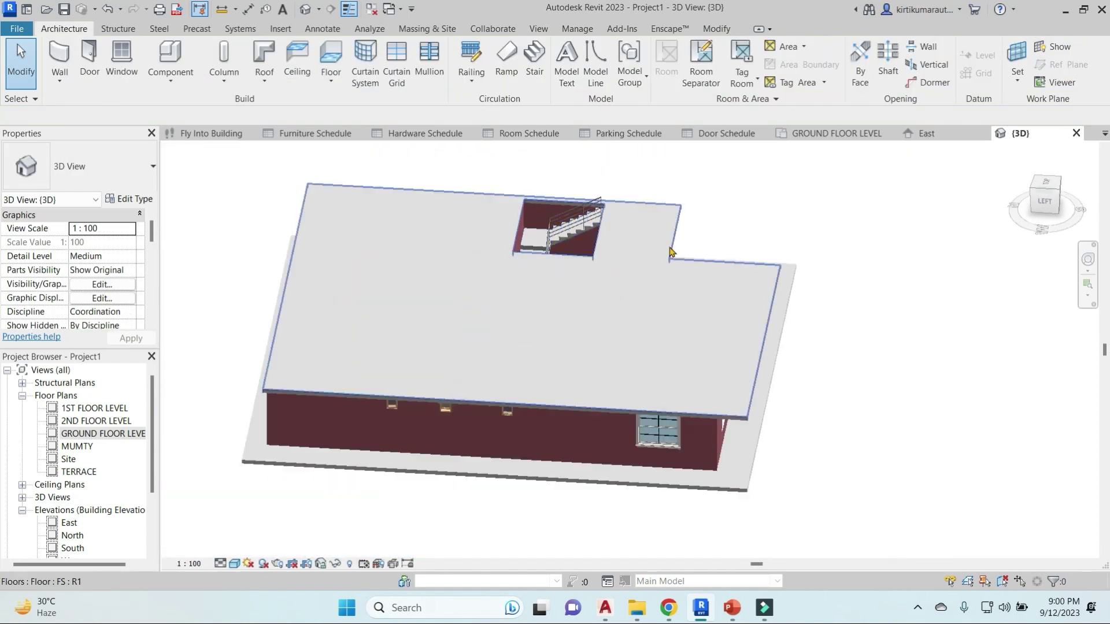
pyautogui.keyDown('shift'); pyautogui.moveTo(671, 251); pyautogui.dragTo(538, 182, button='middle'); pyautogui.keyUp('shift')
# Open the East elevation and check the FS slab's position against the first floor level and the stair
pyautogui.doubleClick(70, 524)
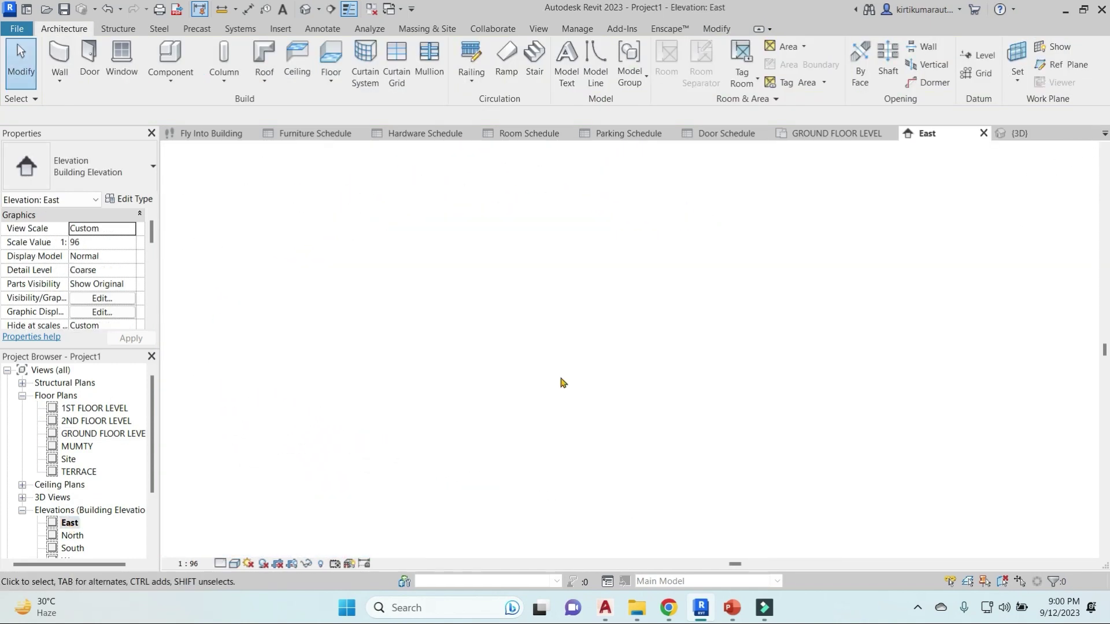
pyautogui.scroll(5, 673, 319)
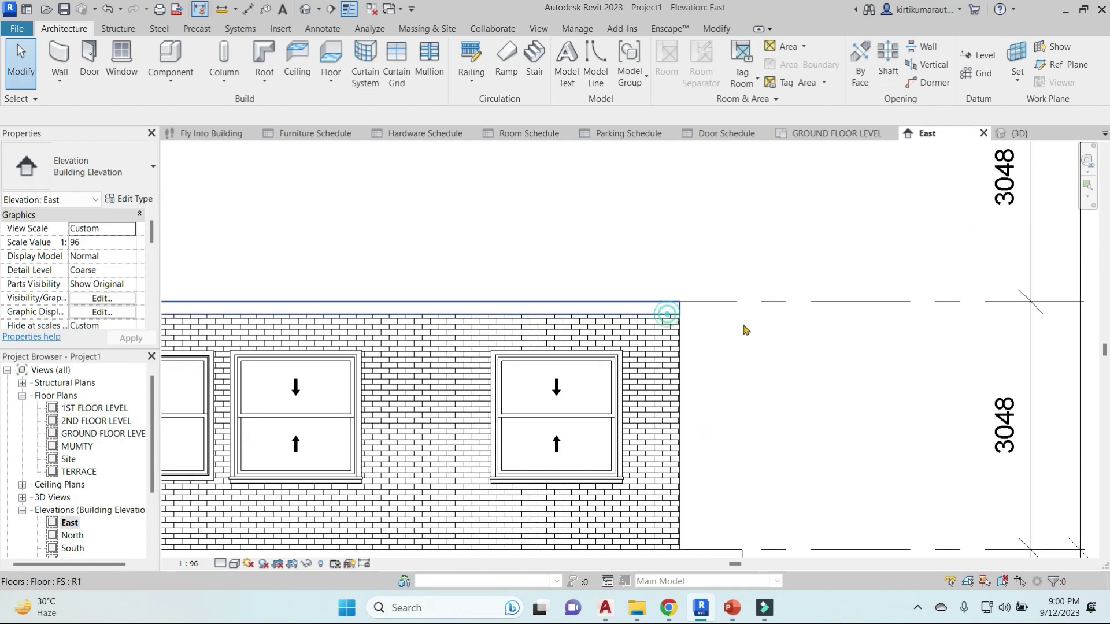
pyautogui.click(743, 322)
pyautogui.scroll(-5, 744, 324)
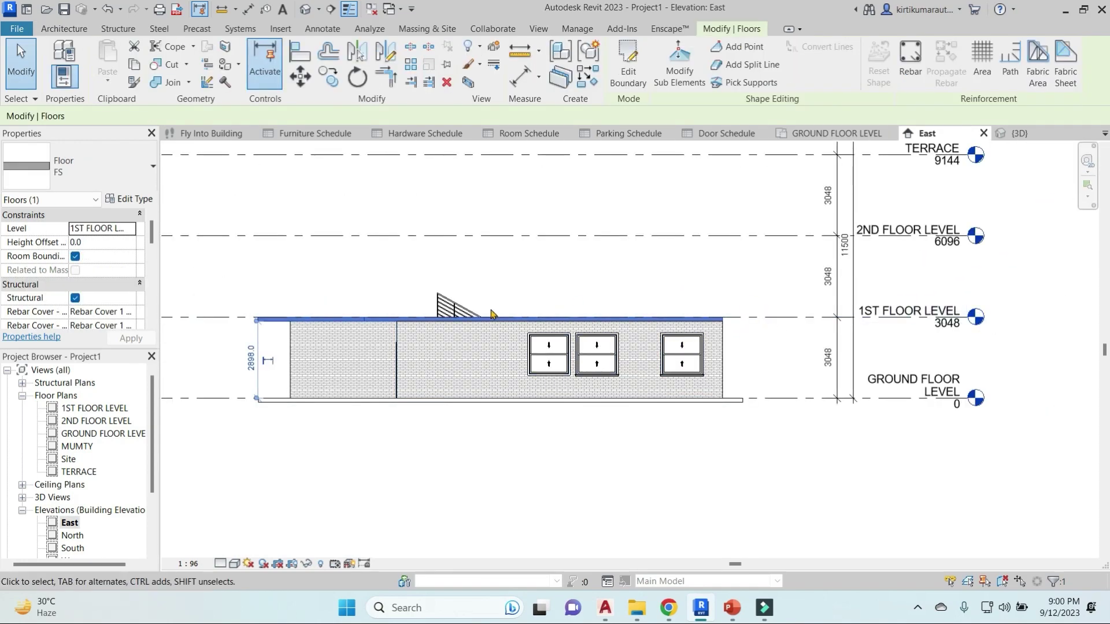
# Draw a north-south building section through the stair's east flight in the GROUND FLOOR LEVEL plan
pyautogui.click(79, 434)
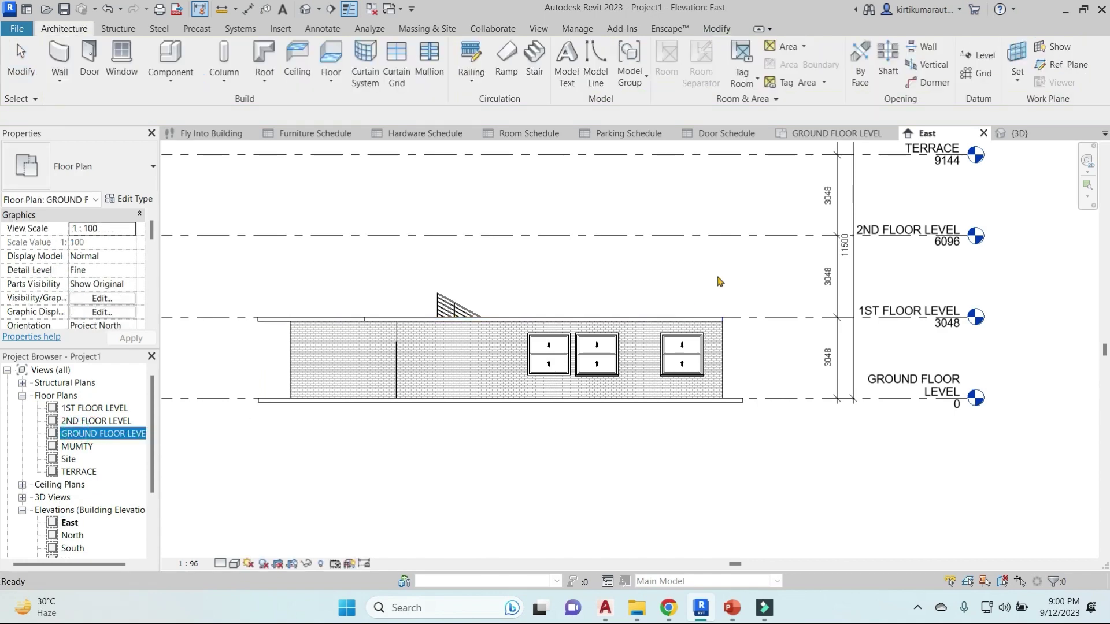
pyautogui.scroll(-2, 716, 272)
pyautogui.doubleClick(106, 434)
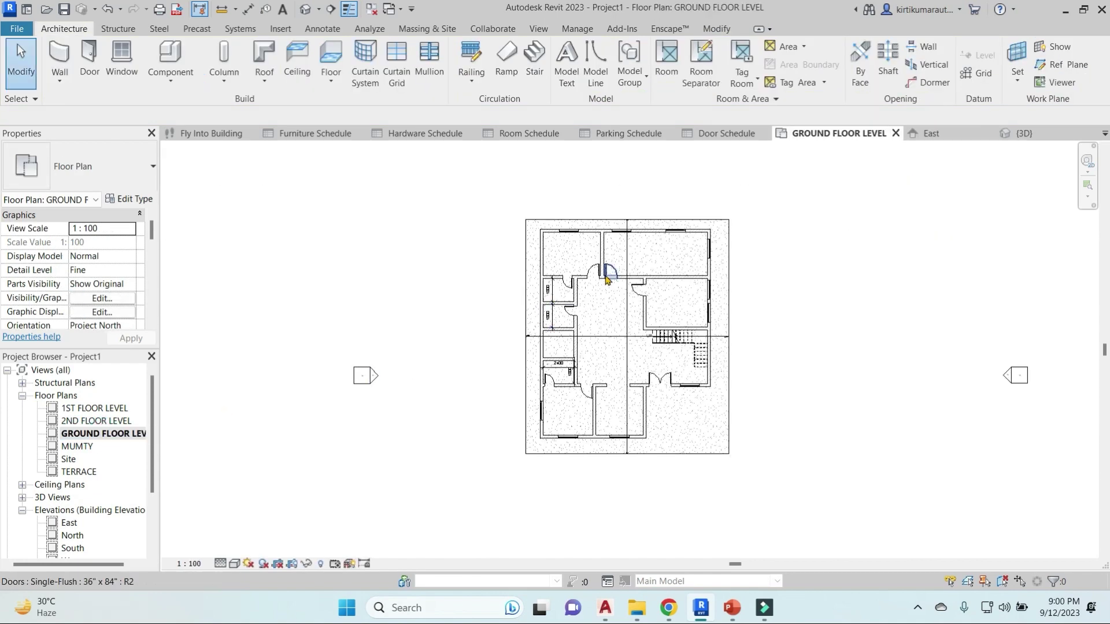
pyautogui.click(332, 10)
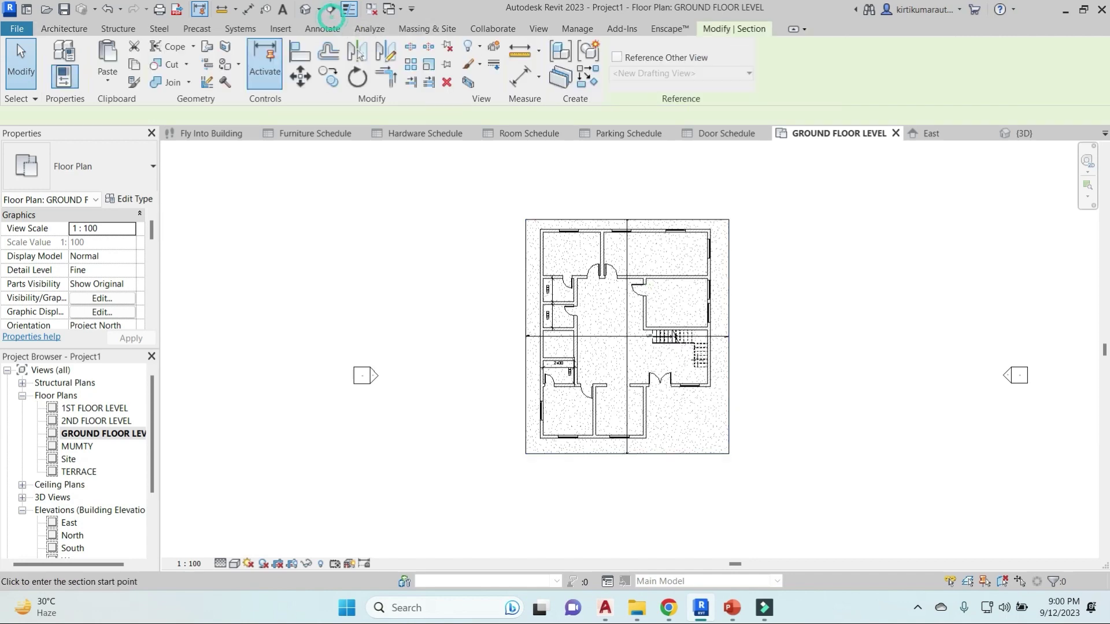
pyautogui.scroll(4, 651, 427)
pyautogui.scroll(-3, 745, 186)
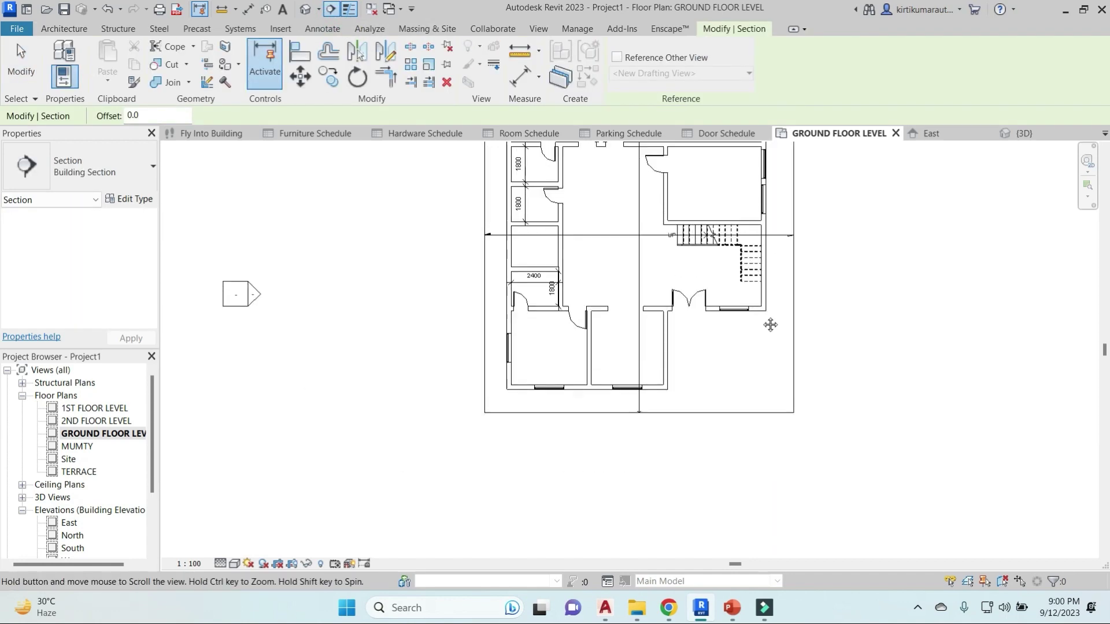
pyautogui.click(743, 189)
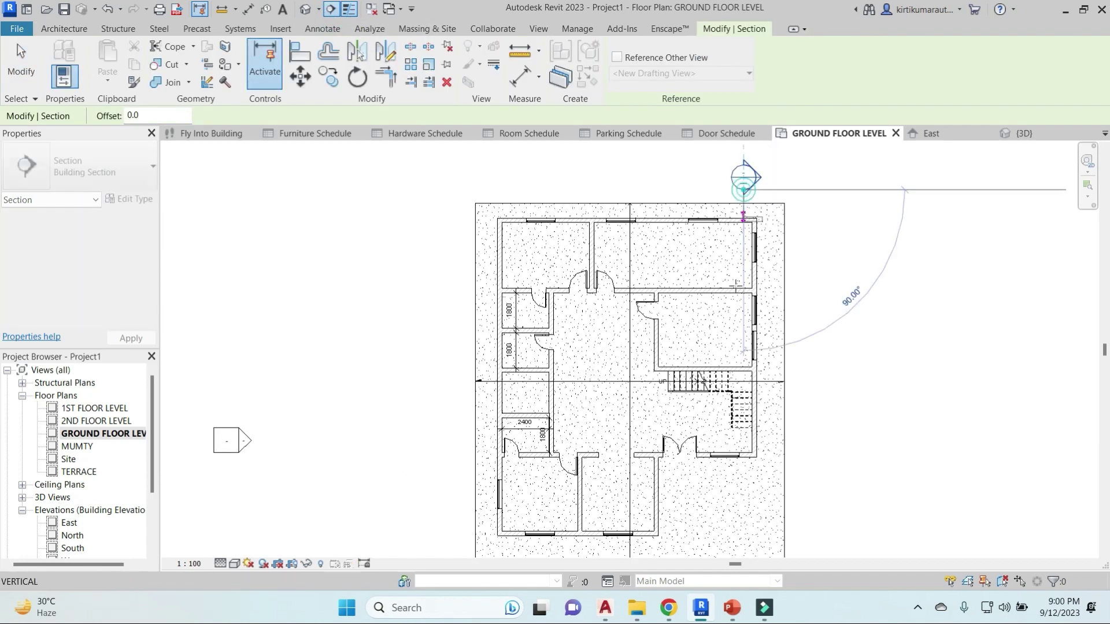
pyautogui.click(740, 484)
pyautogui.press('Escape')
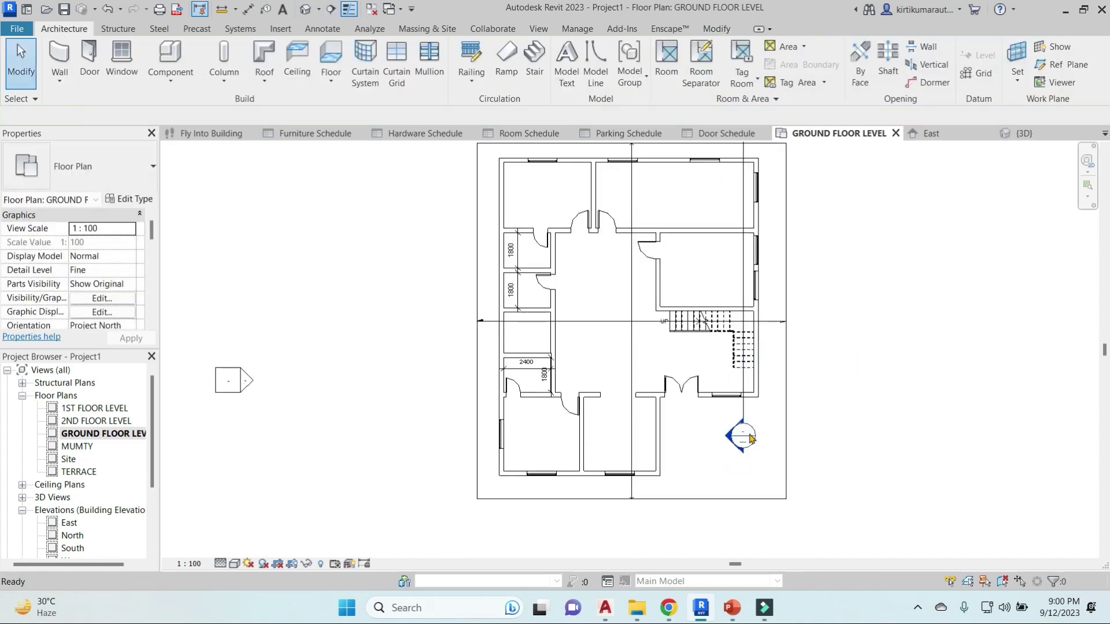
# Open the new section's view and examine the stair's upper flight where it meets the first-floor slab
pyautogui.scroll(2, 734, 434)
pyautogui.click(747, 400)
pyautogui.rightClick(747, 399)
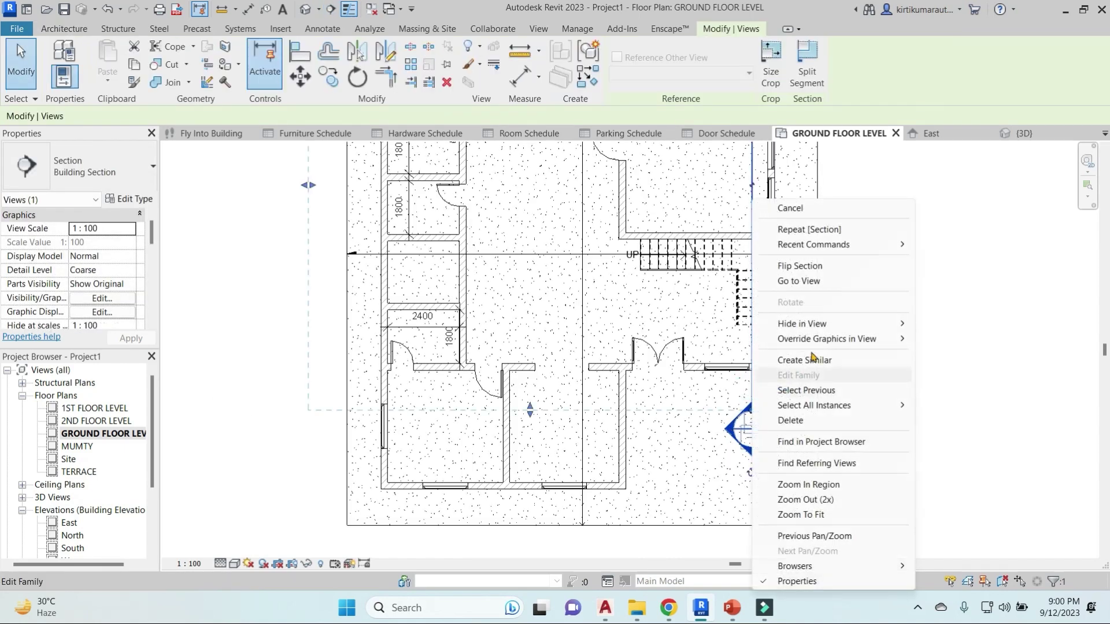
pyautogui.click(831, 284)
pyautogui.scroll(5, 433, 307)
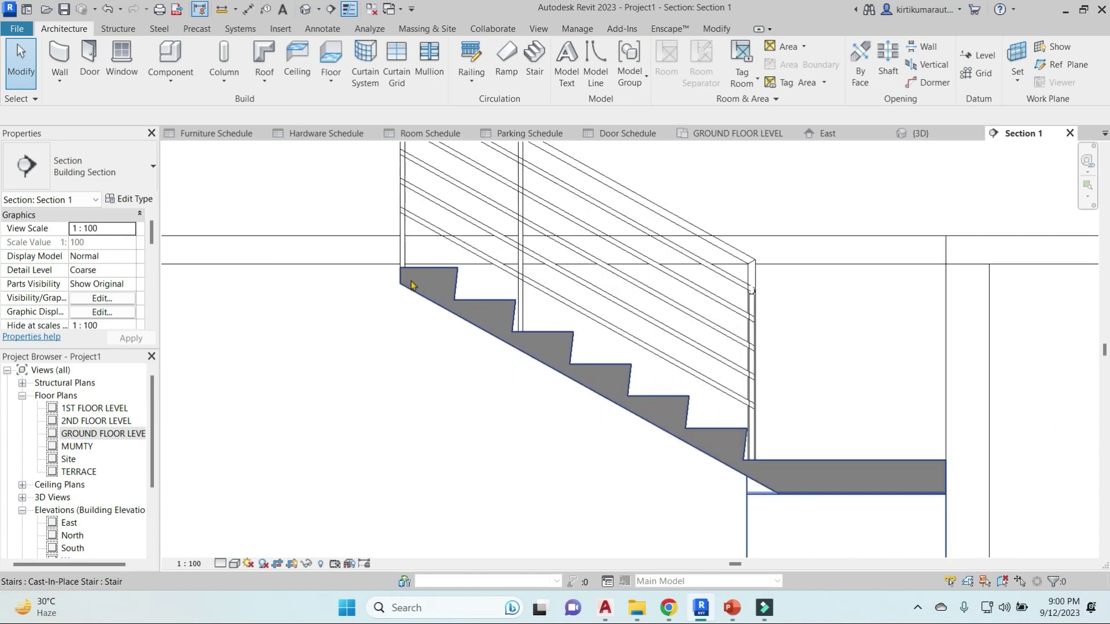
pyautogui.moveTo(432, 305); pyautogui.dragTo(474, 331, button='middle')
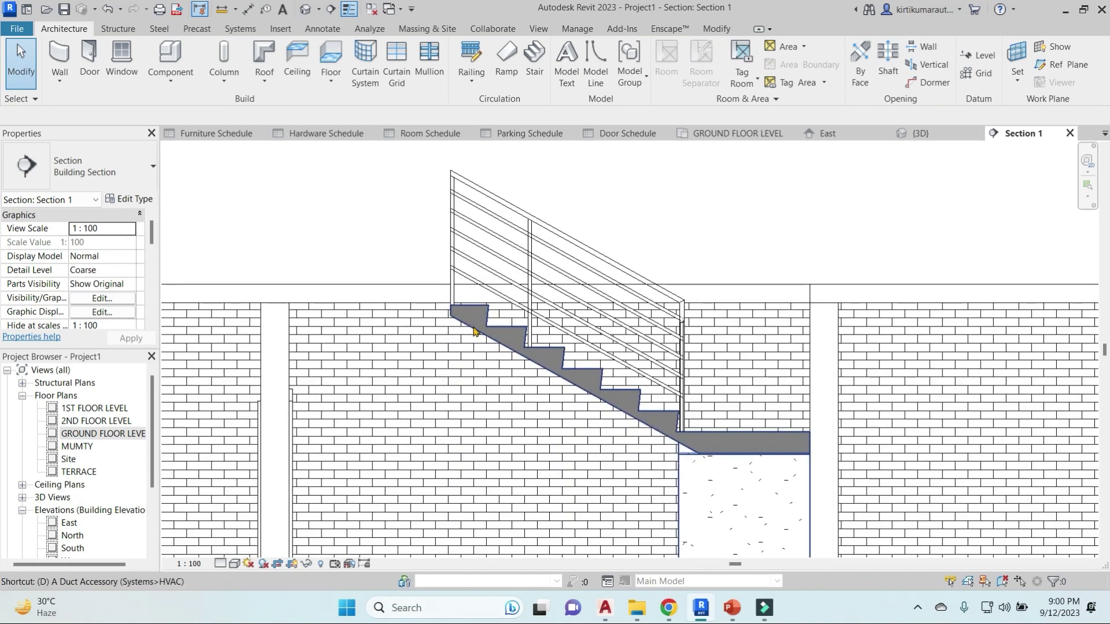
# Measure the height from the stair's top tread to the slab's top face with an aligned dimension, and delete the dimension
pyautogui.press('i')
pyautogui.scroll(2, 483, 311)
pyautogui.click(482, 303)
pyautogui.click(515, 338)
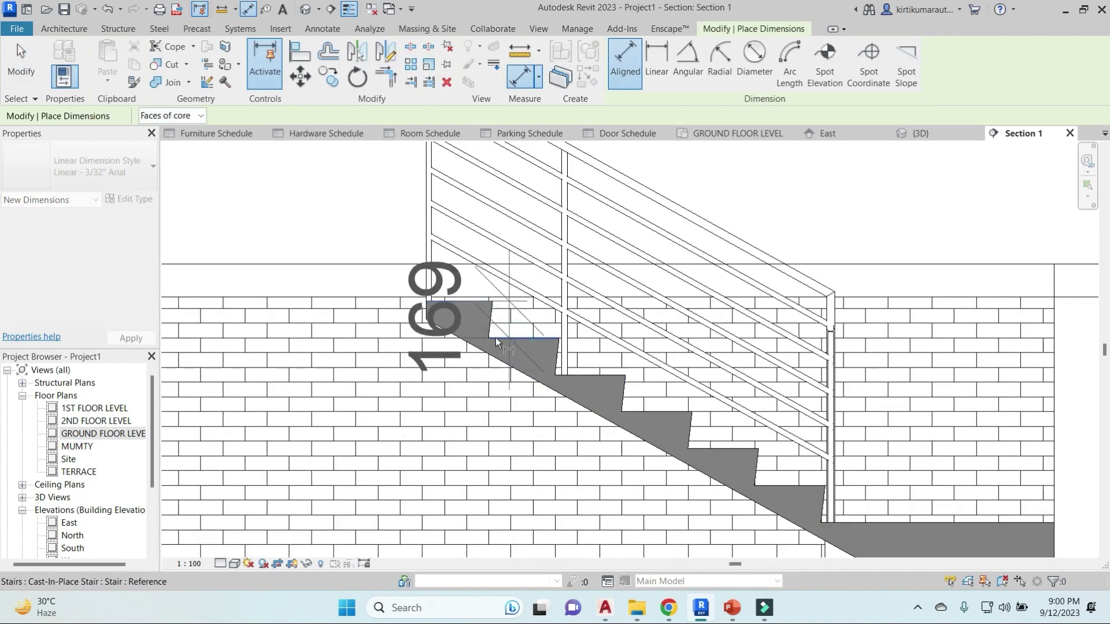
pyautogui.press('Escape')
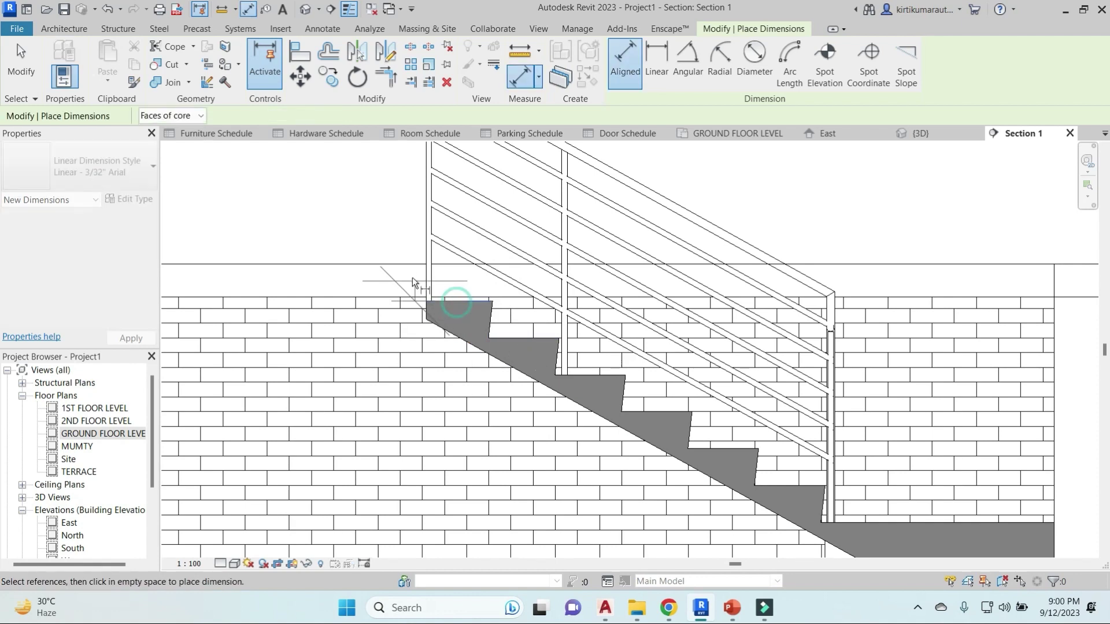
pyautogui.click(411, 264)
pyautogui.click(349, 204)
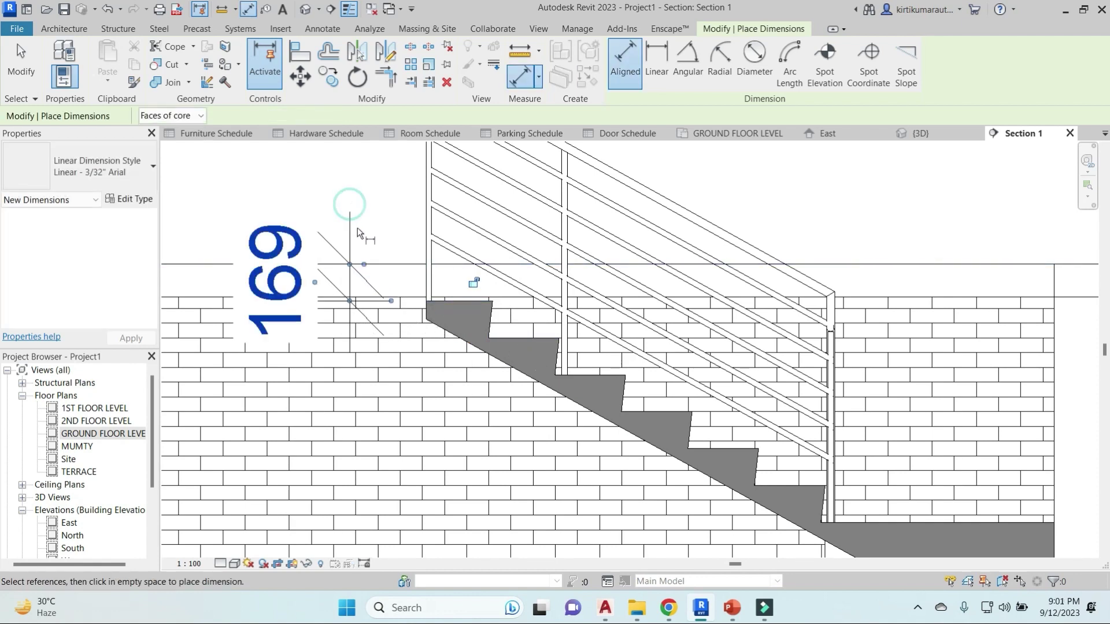
pyautogui.press('Escape')
pyautogui.scroll(-2, 359, 235)
pyautogui.click(347, 250)
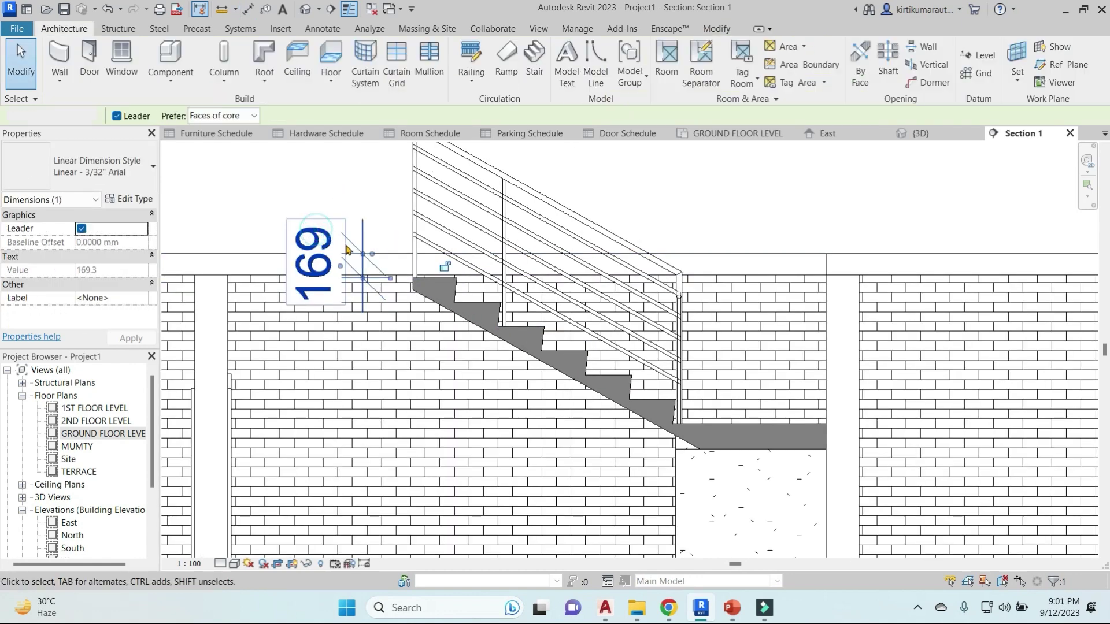
pyautogui.press('Delete')
# Examine the FS slab's underside against the stair's top tread and check the whole stair in the section
pyautogui.click(391, 256)
pyautogui.scroll(3, 432, 290)
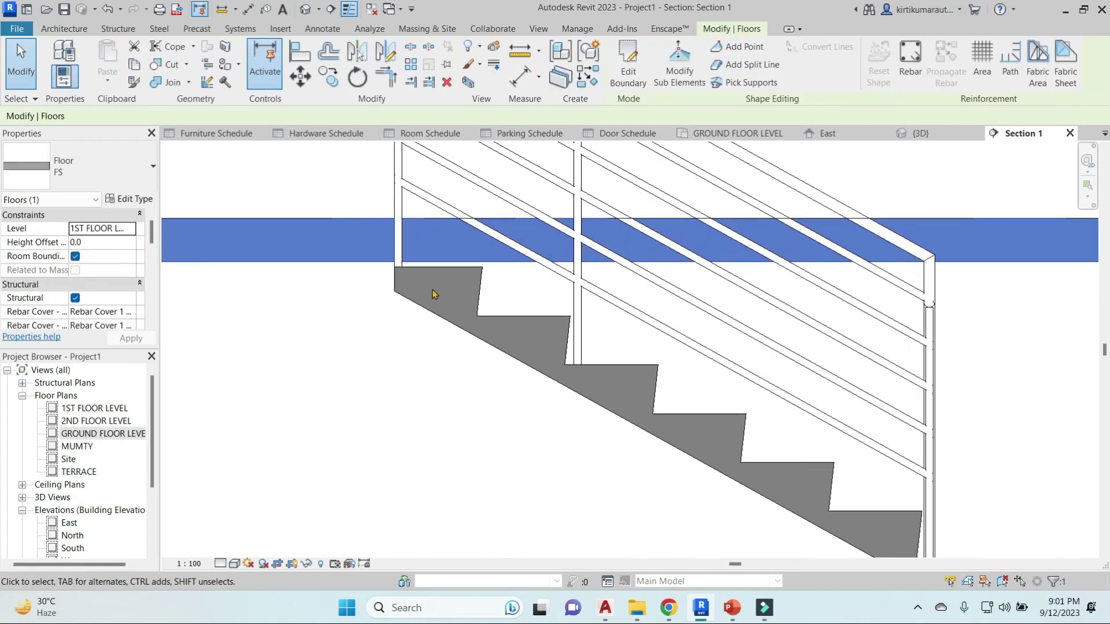
pyautogui.press('Escape')
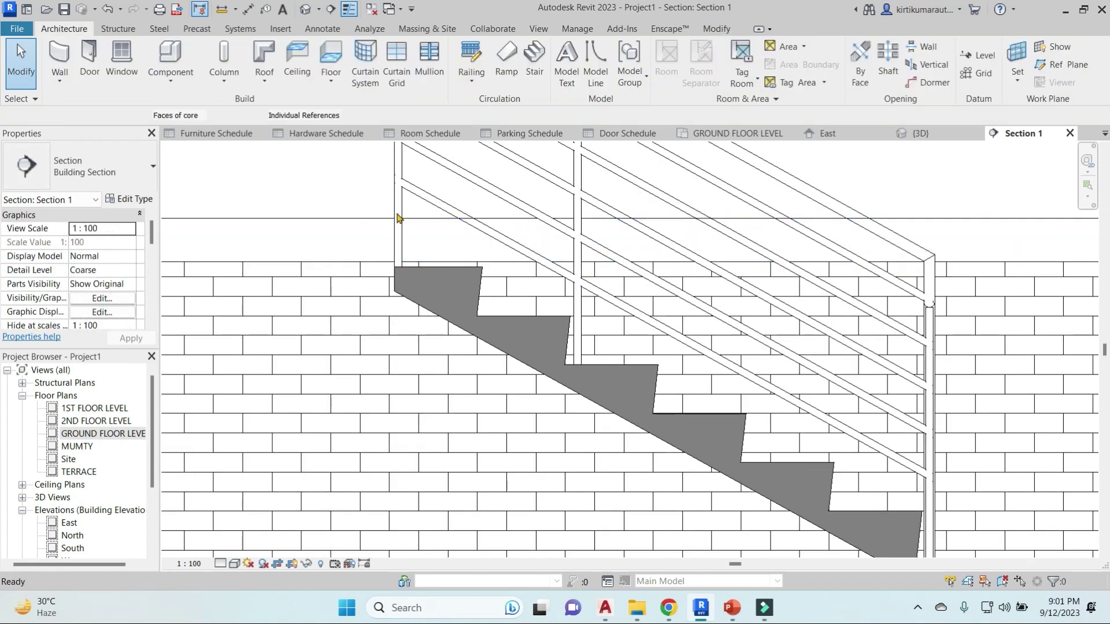
pyautogui.press('d')
pyautogui.press('i')
pyautogui.click(439, 268)
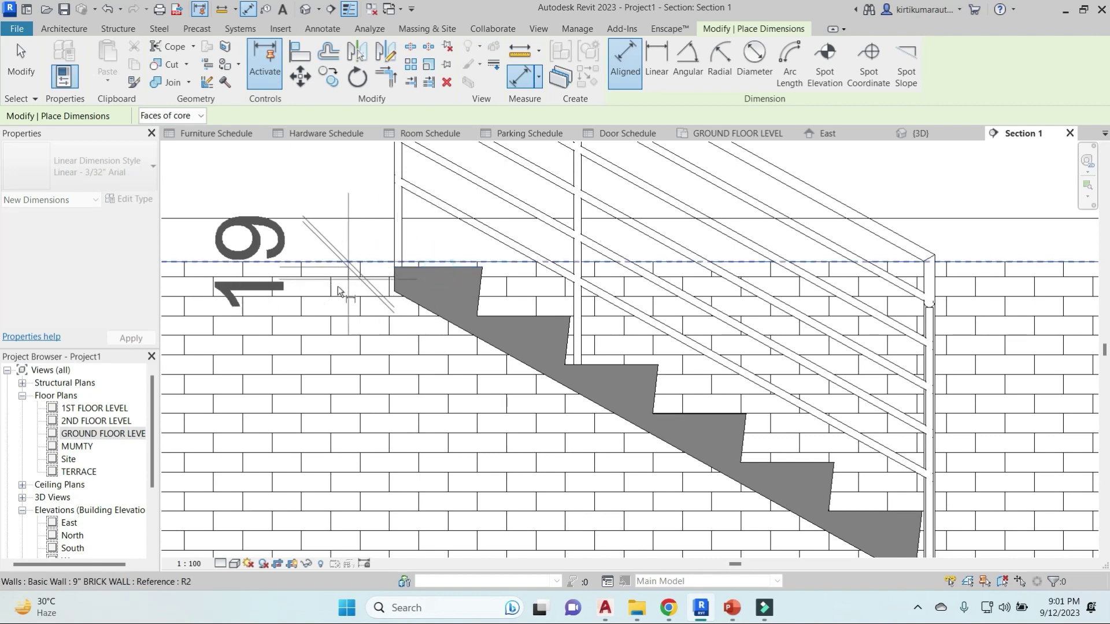
pyautogui.press('Escape')
pyautogui.press('Escape')
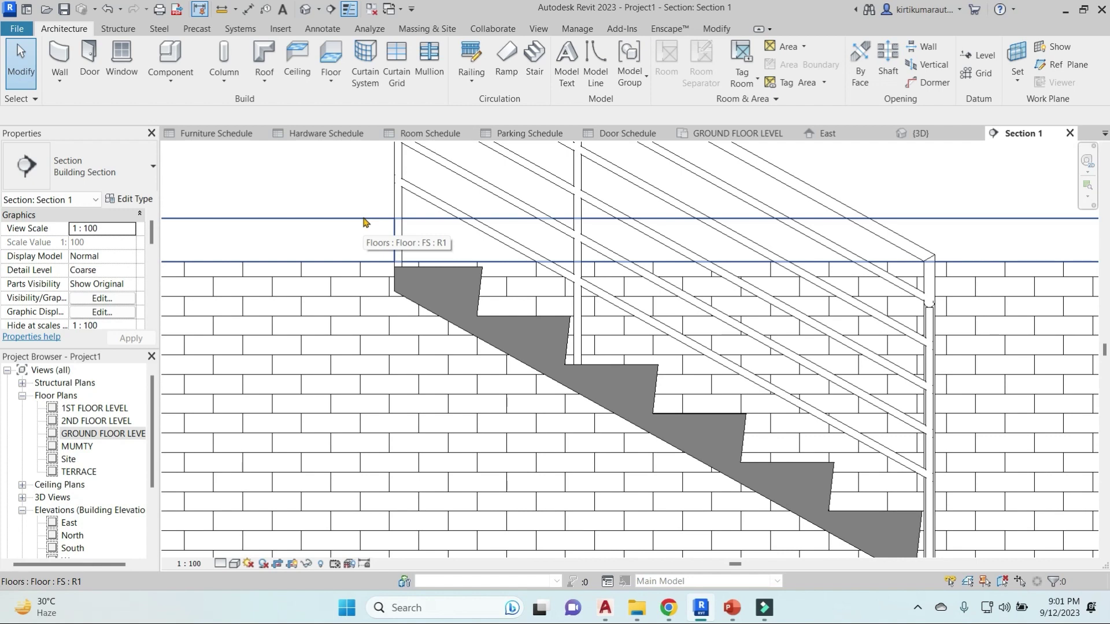
pyautogui.scroll(-5, 393, 271)
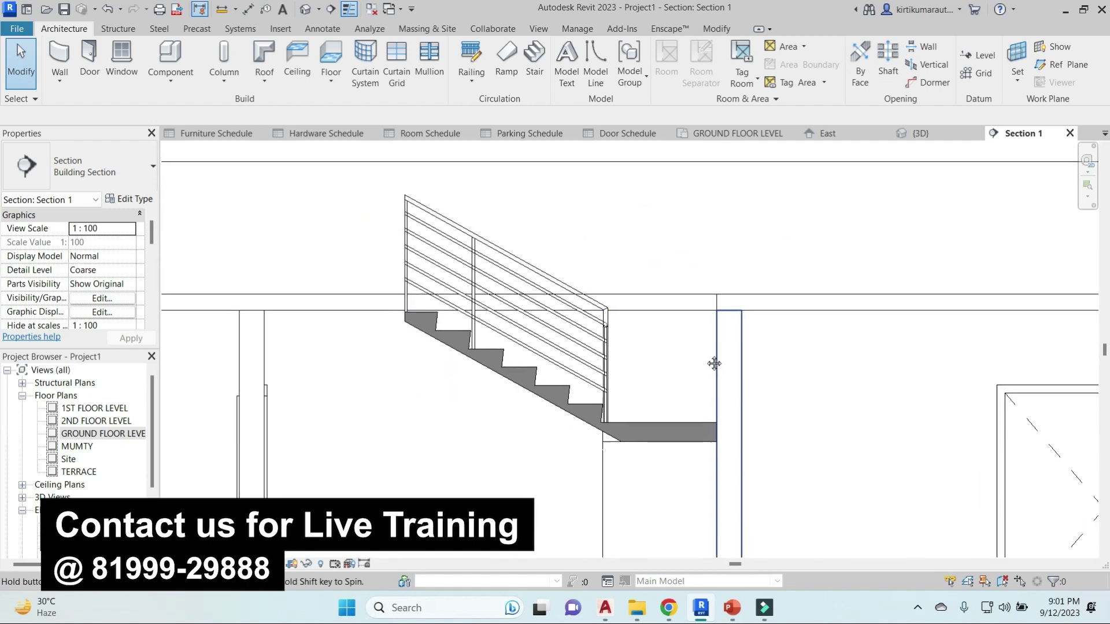
pyautogui.scroll(-3, 699, 350)
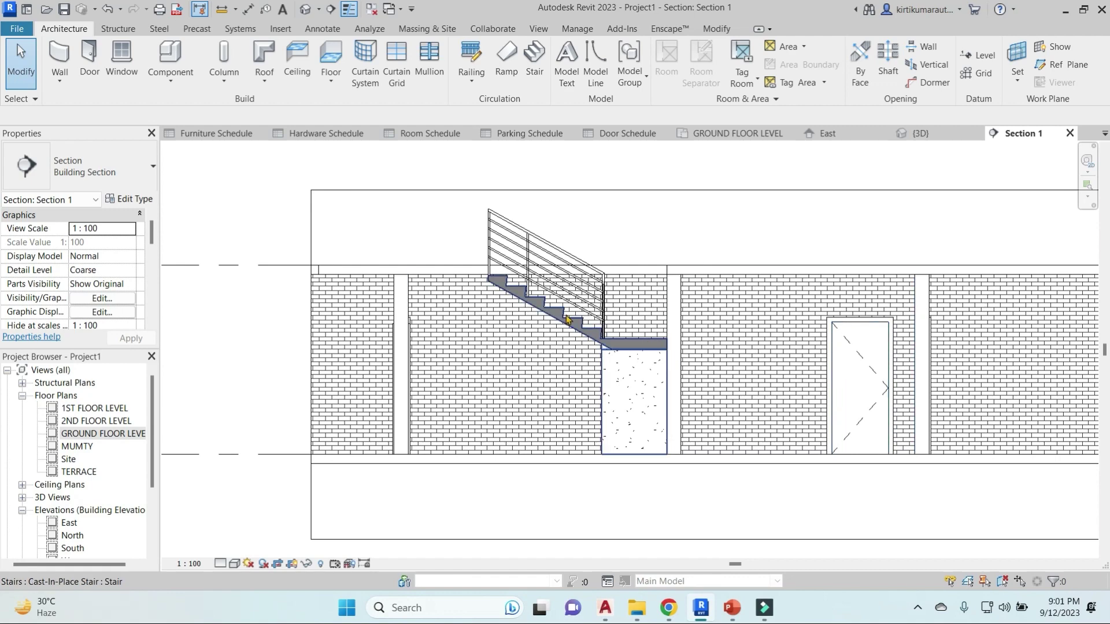
pyautogui.scroll(2, 569, 321)
# Start a railing path sketch in the 3D view seen from the top, with base level 1ST FLOOR LEVEL and type Handrail - Pipe
pyautogui.click(306, 9)
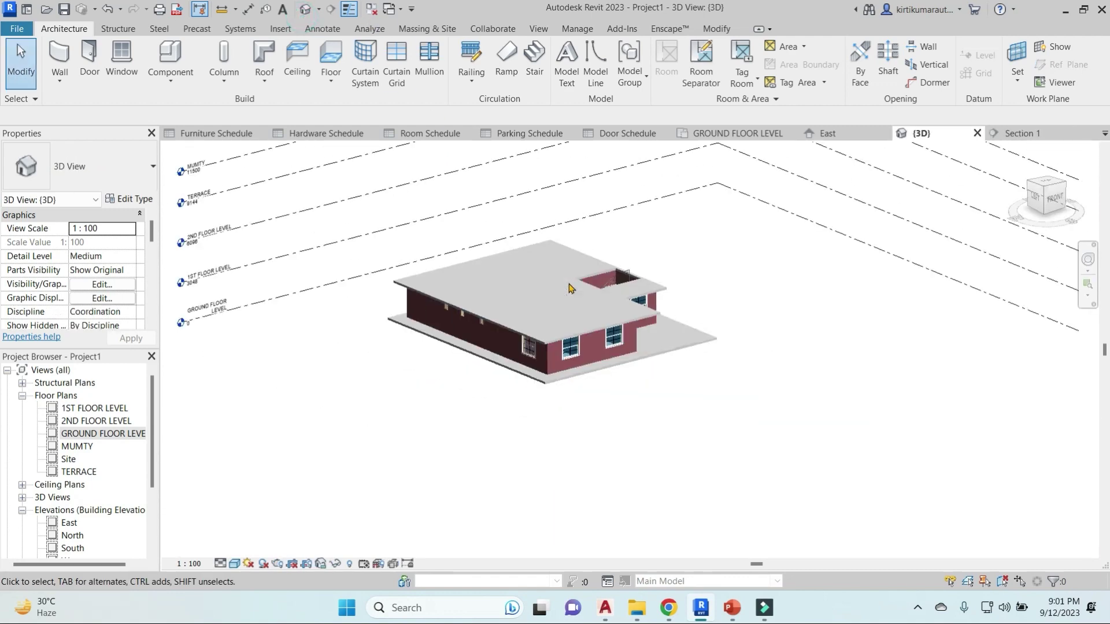
pyautogui.scroll(5, 602, 370)
pyautogui.keyDown('shift'); pyautogui.moveTo(688, 352); pyautogui.dragTo(628, 451, button='middle'); pyautogui.keyUp('shift')
pyautogui.click(1048, 186)
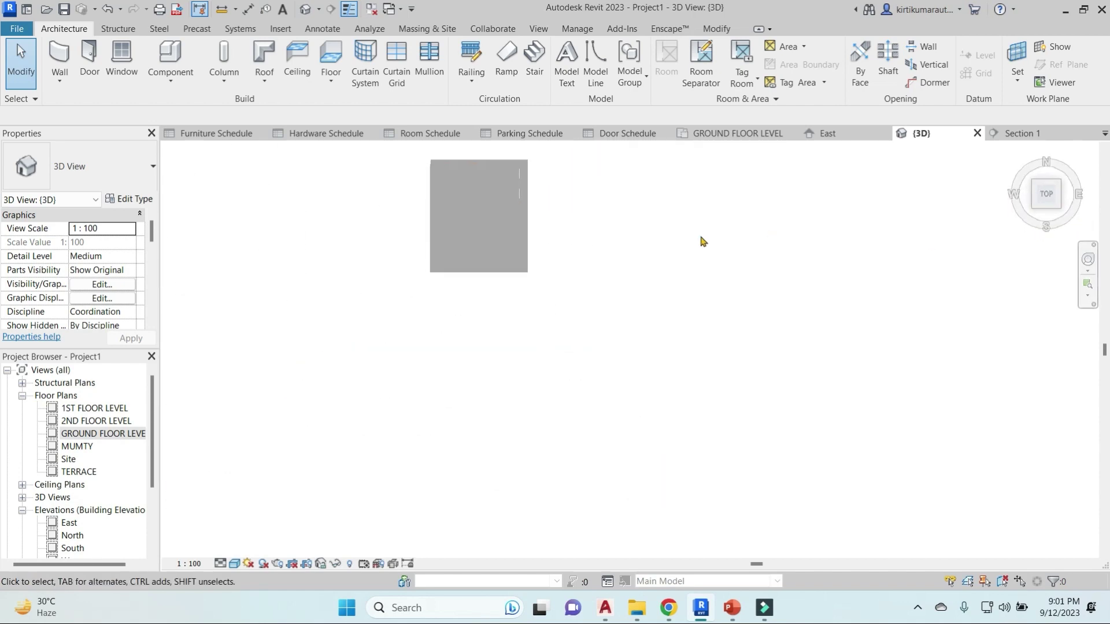
pyautogui.scroll(5, 636, 368)
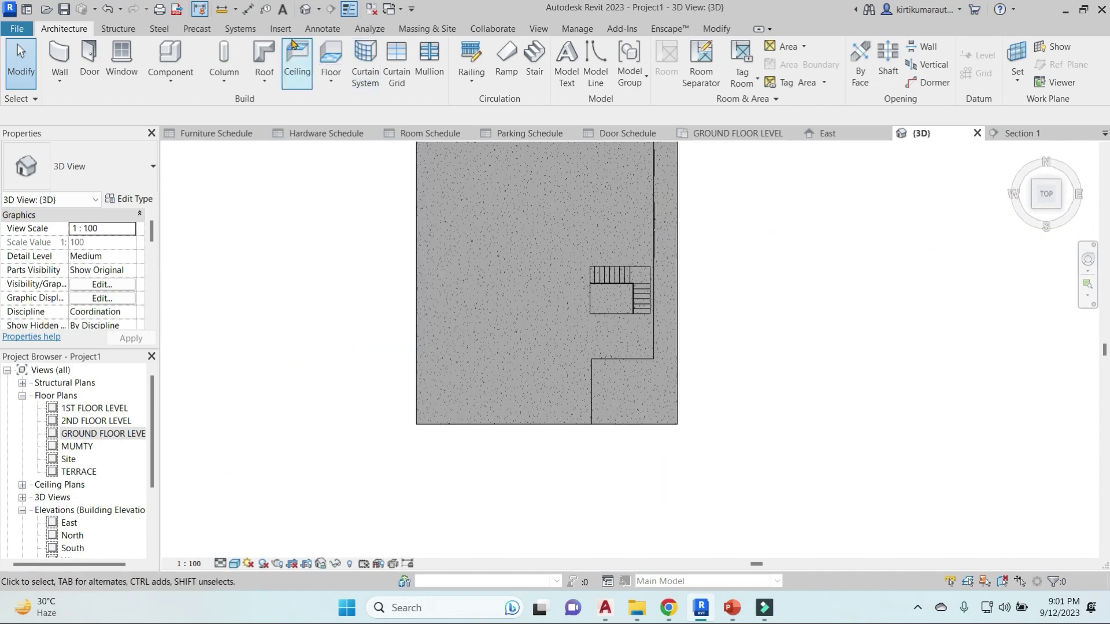
pyautogui.click(485, 85)
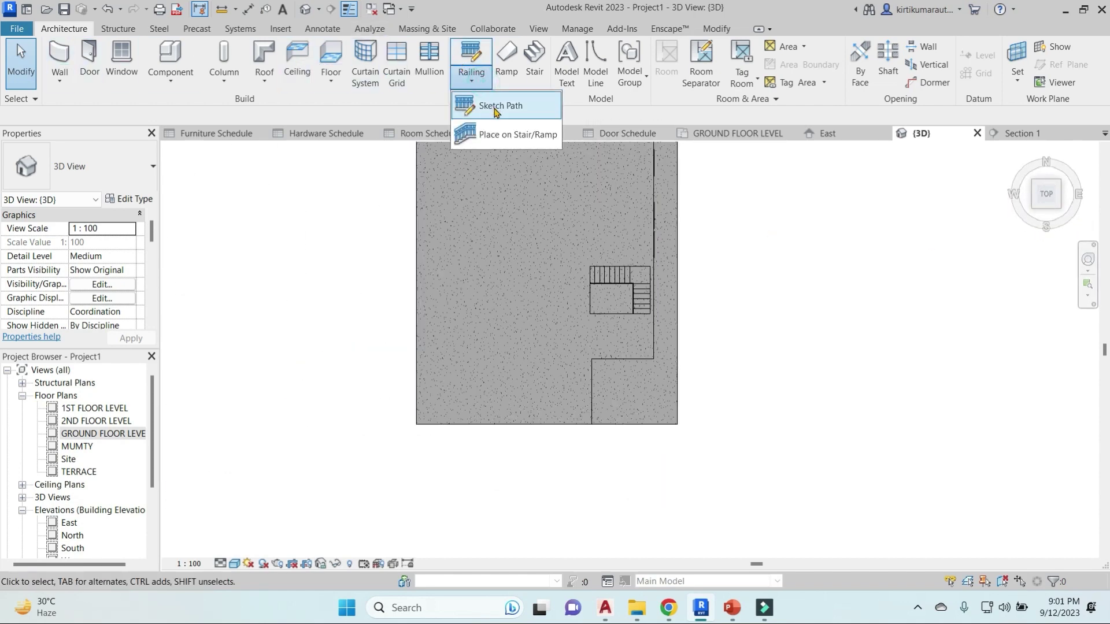
pyautogui.click(497, 109)
pyautogui.click(130, 229)
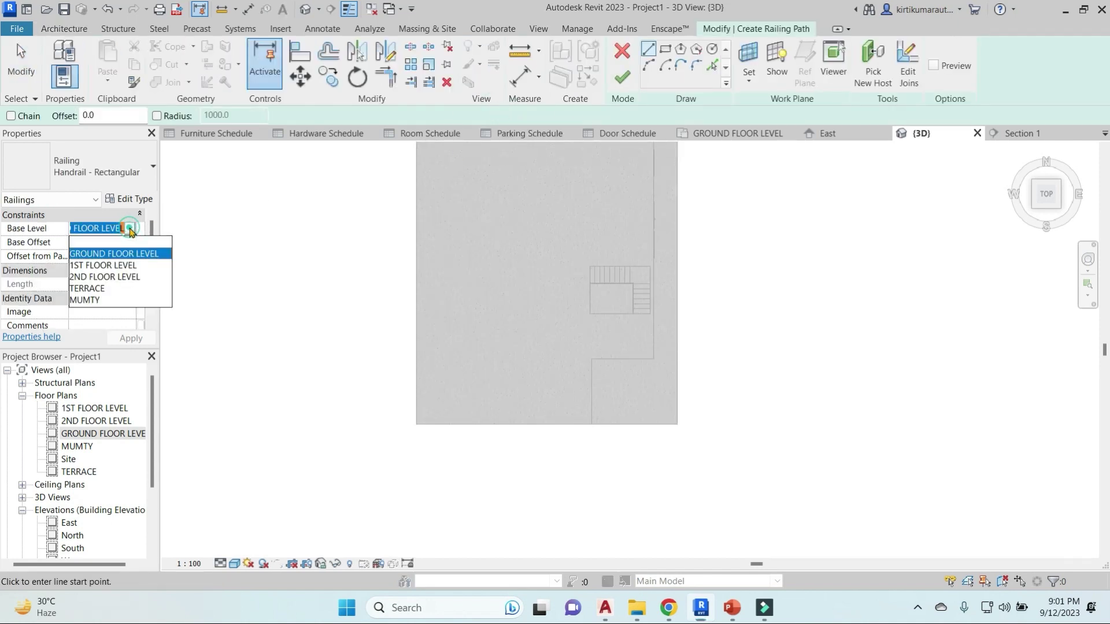
pyautogui.click(90, 266)
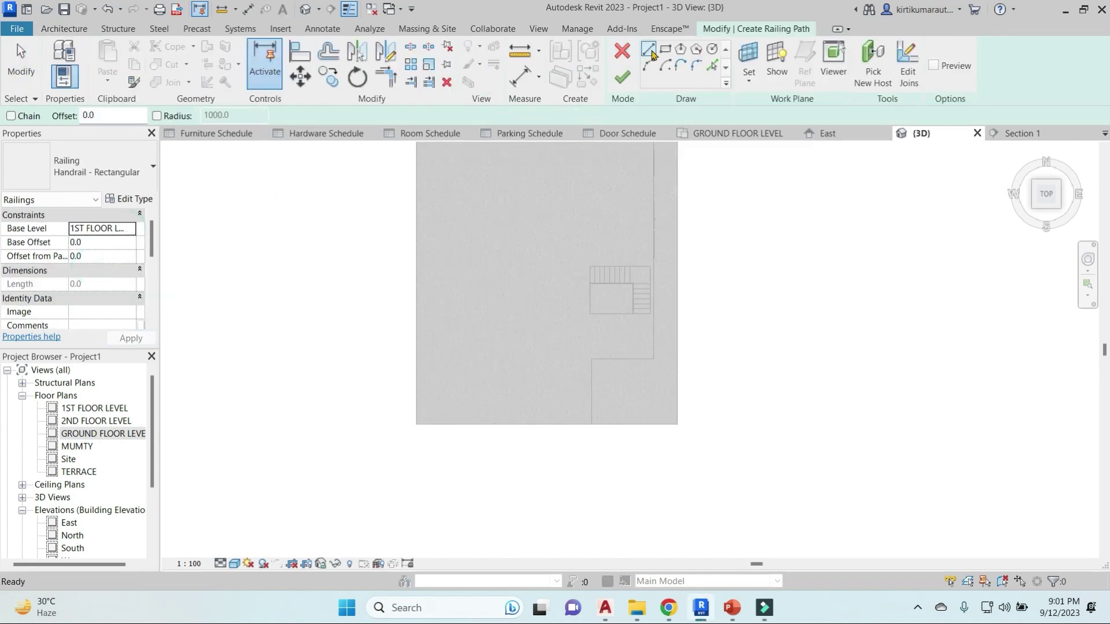
pyautogui.click(140, 173)
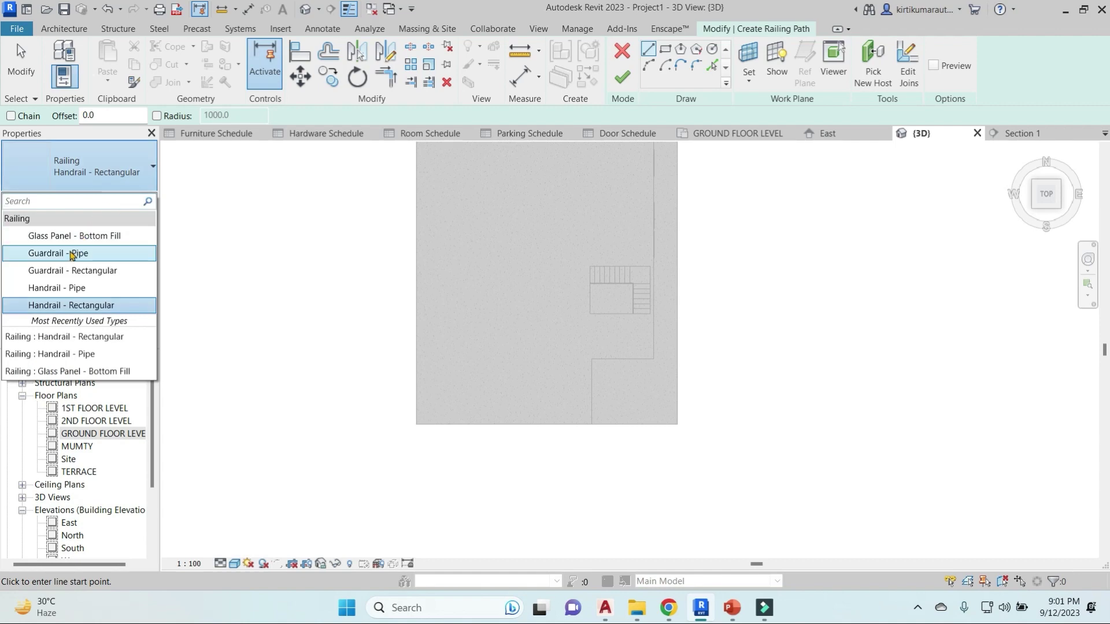
pyautogui.click(61, 287)
# Sketch a horizontal railing segment about 3860 mm long along the slab's notch edge, from the inner wall-side corner to the notch's west corner
pyautogui.scroll(4, 653, 355)
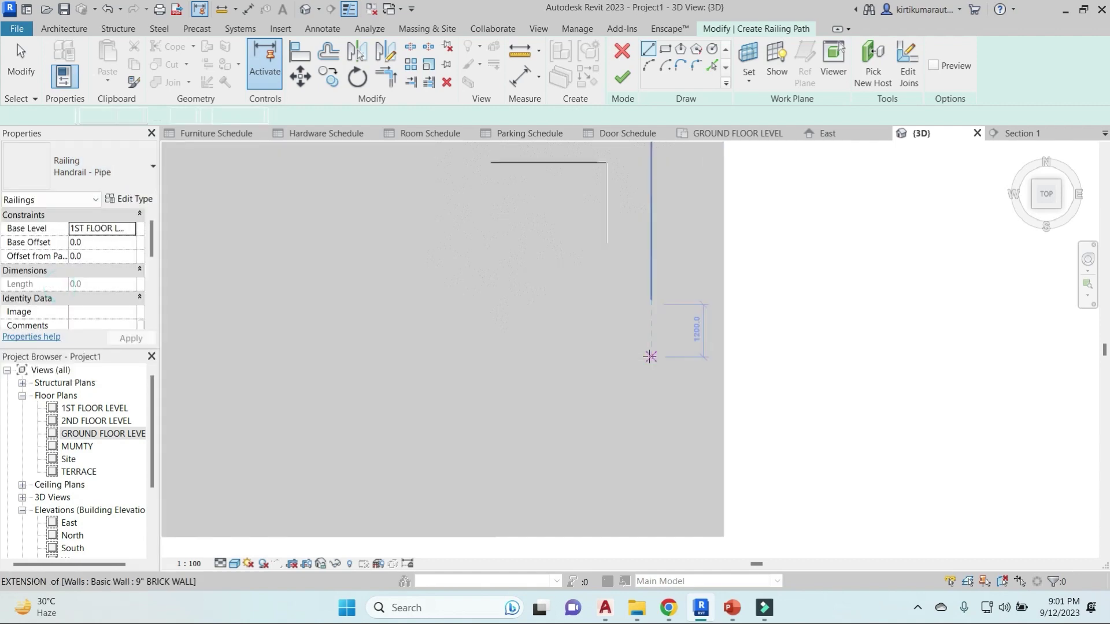
pyautogui.scroll(5, 657, 349)
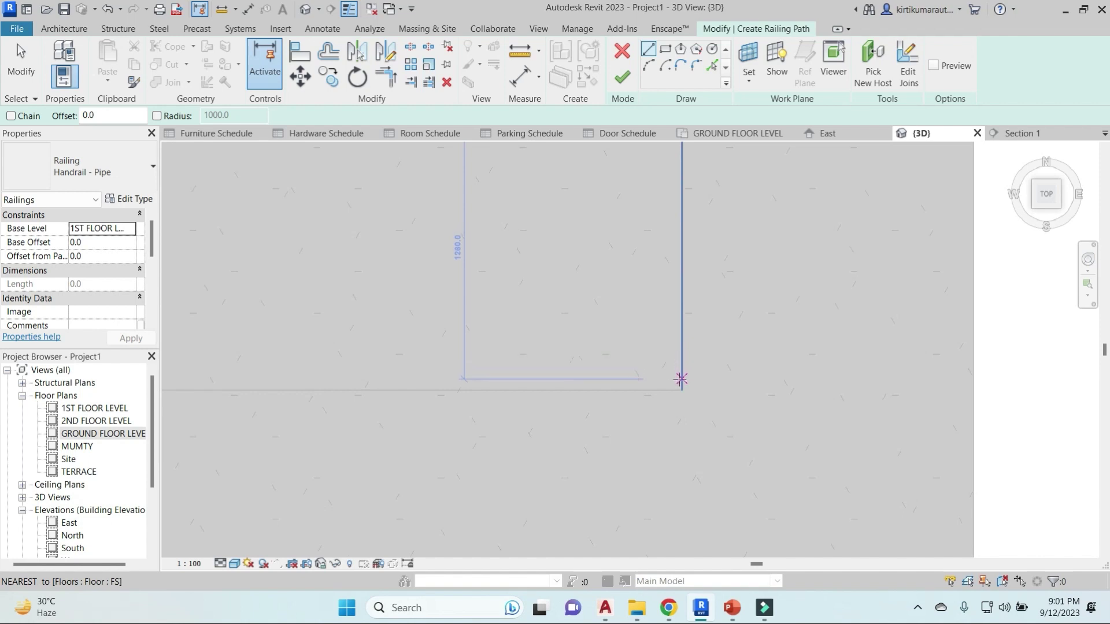
pyautogui.click(681, 379)
pyautogui.scroll(-3, 553, 379)
pyautogui.moveTo(452, 379); pyautogui.dragTo(795, 282, button='middle')
pyautogui.scroll(-1, 790, 281)
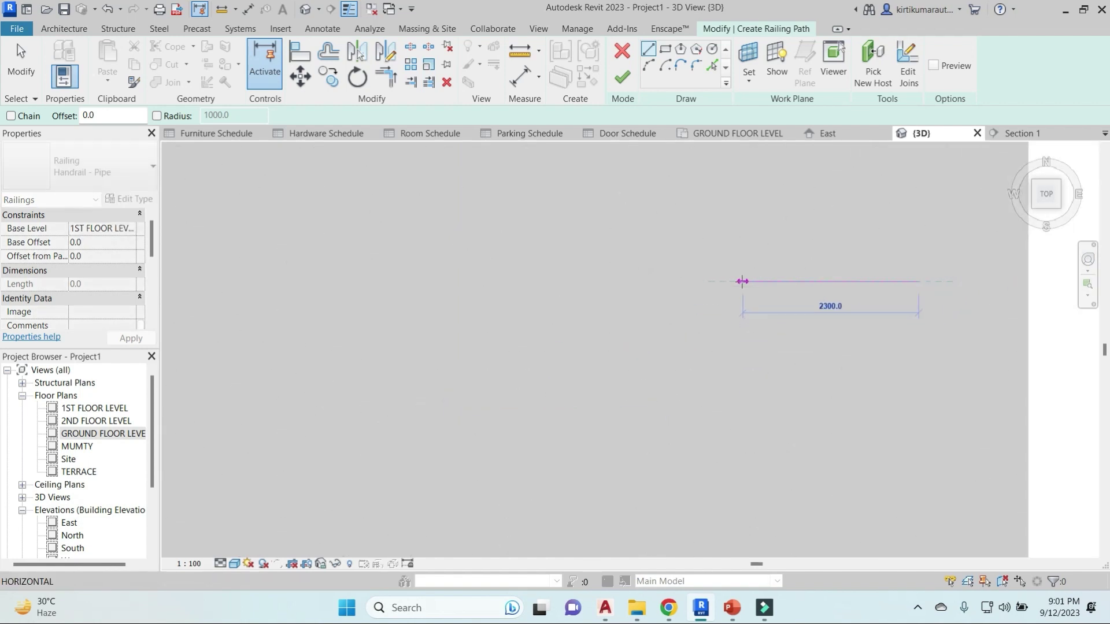
pyautogui.scroll(1, 676, 282)
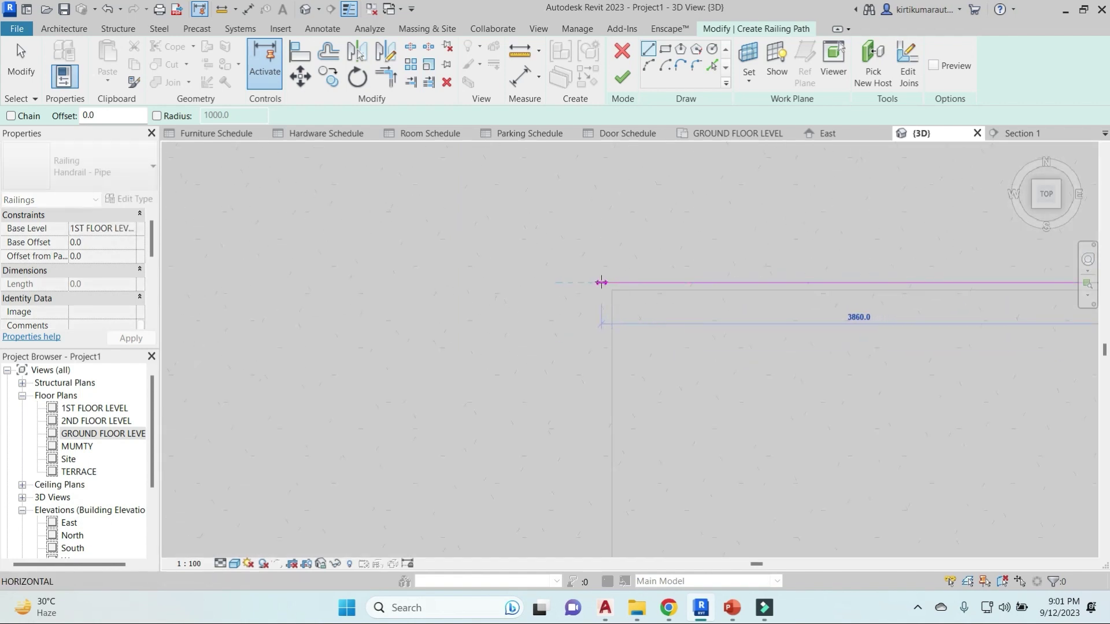
pyautogui.click(602, 282)
# Sketch a vertical railing segment from the notch's west corner down to just inside the slab's south edge
pyautogui.click(604, 282)
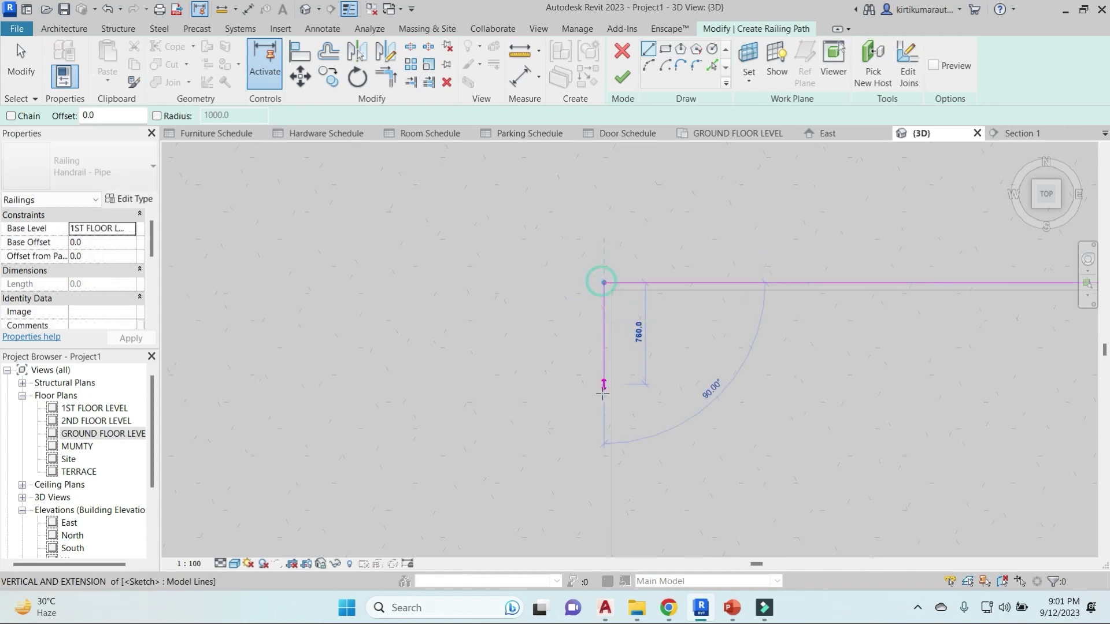
pyautogui.scroll(2, 608, 370)
pyautogui.scroll(4, 610, 382)
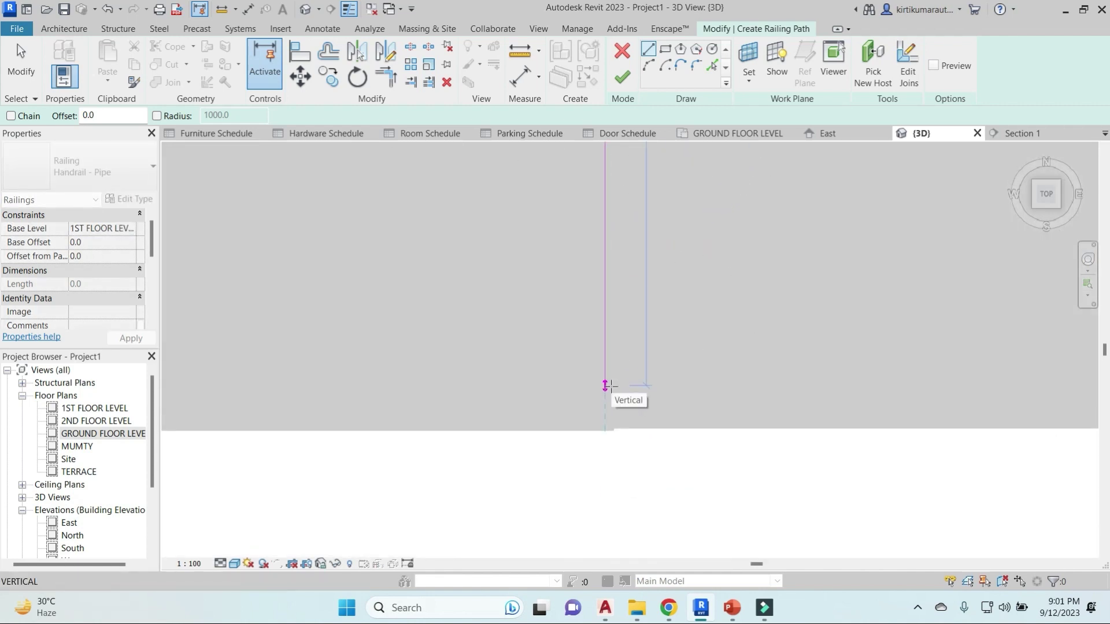
pyautogui.click(611, 449)
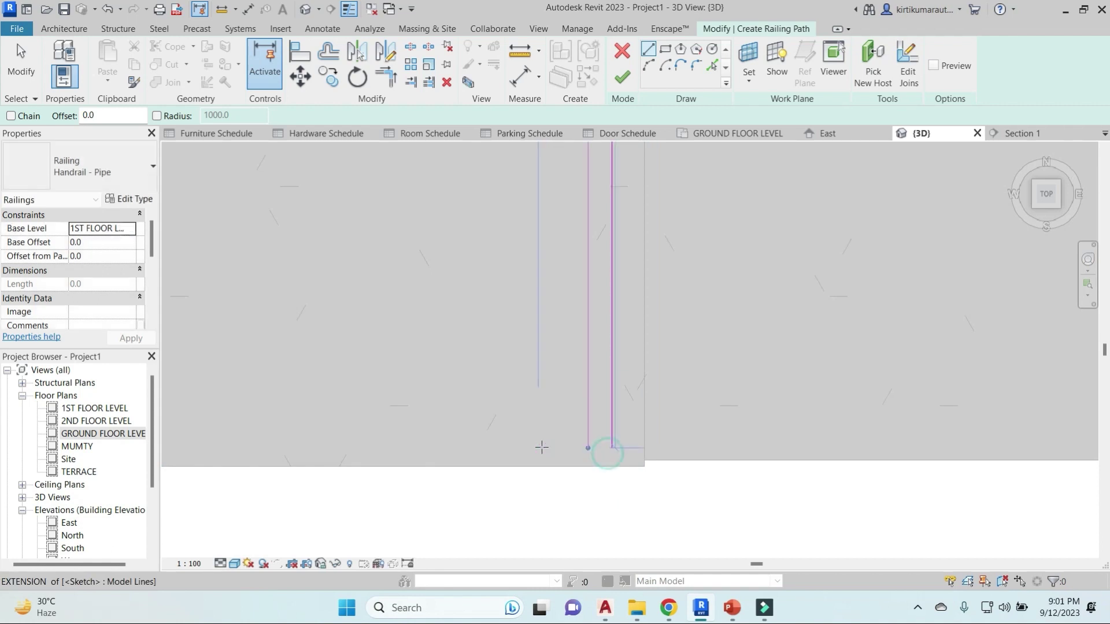
# Turn on chained drawing and sketch a railing segment just inside the slab's south edge to its southwest corner
pyautogui.click(571, 446)
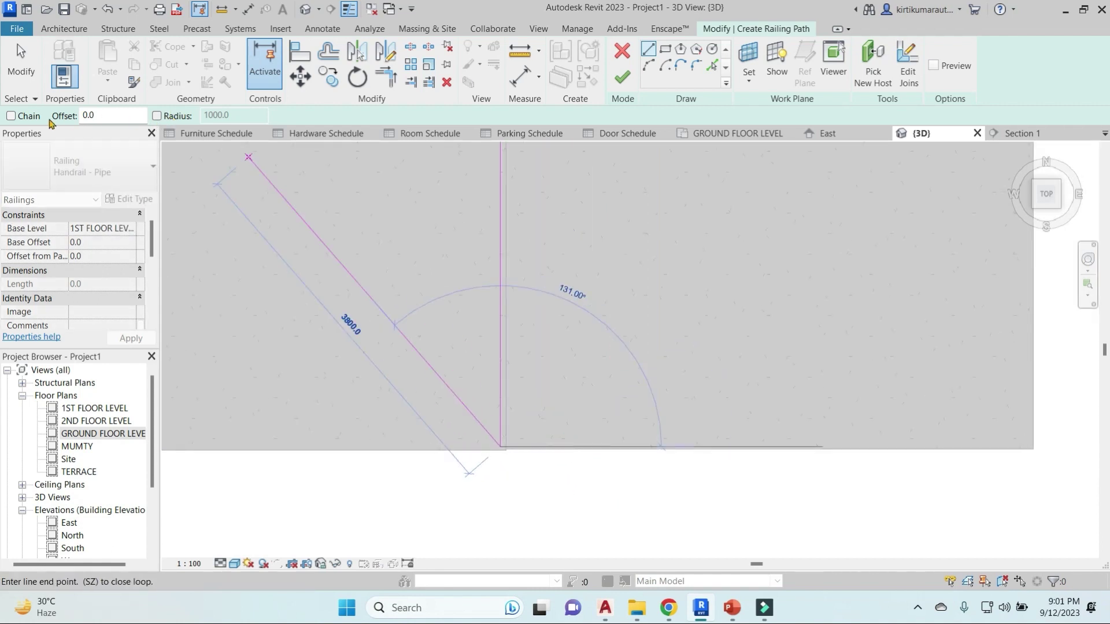
pyautogui.click(14, 117)
pyautogui.scroll(-2, 370, 335)
pyautogui.moveTo(306, 362); pyautogui.dragTo(934, 364, button='middle')
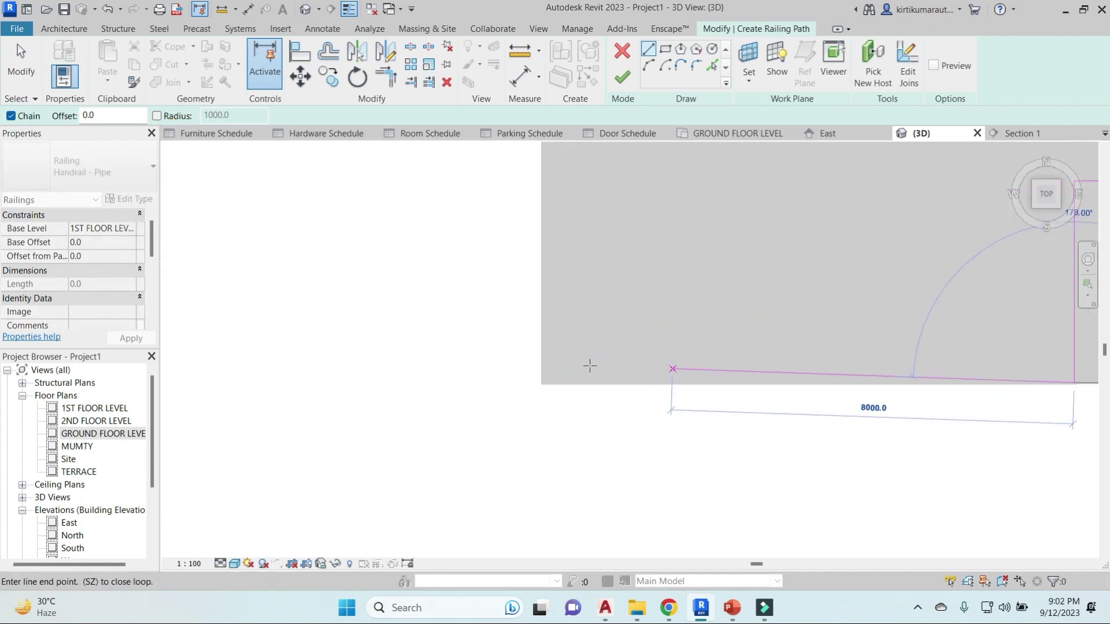
pyautogui.scroll(2, 555, 378)
pyautogui.click(534, 381)
# Continue the railing path along the slab's west edge to the north wall line, with an eastward return about 1340 mm long
pyautogui.scroll(-4, 540, 293)
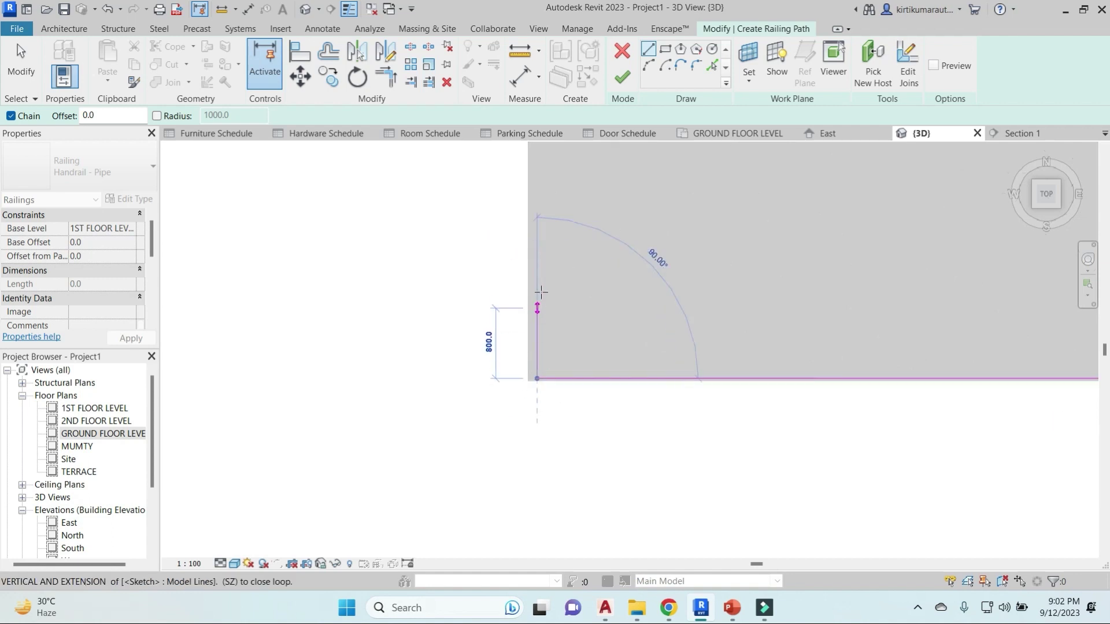
pyautogui.moveTo(558, 217); pyautogui.dragTo(534, 462, button='middle')
pyautogui.scroll(3, 520, 240)
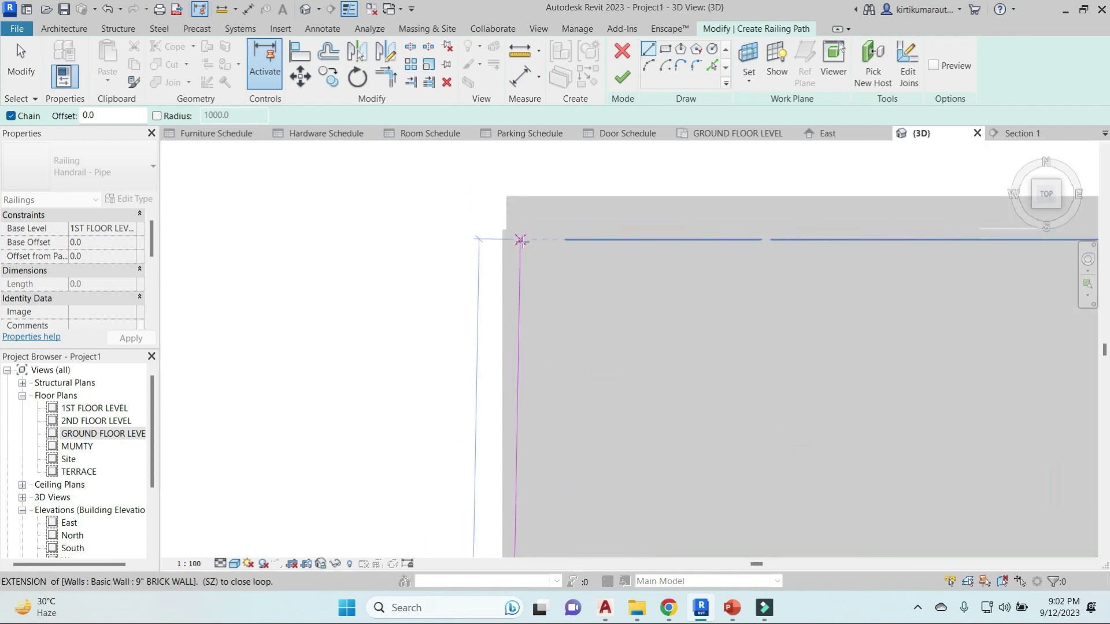
pyautogui.click(500, 240)
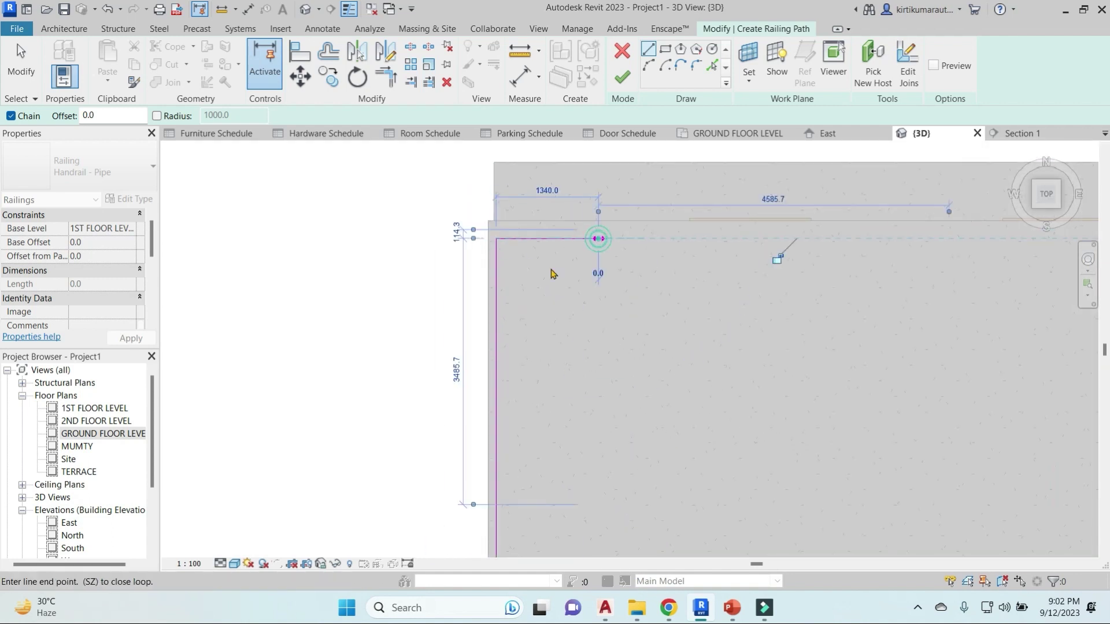
# Finish the path sketch to create the Handrail - Pipe railing around the first-floor slab
pyautogui.press('Escape')
pyautogui.press('Escape')
pyautogui.scroll(-5, 555, 292)
pyautogui.keyDown('shift'); pyautogui.moveTo(598, 371); pyautogui.dragTo(728, 370, button='middle'); pyautogui.keyUp('shift')
pyautogui.click(629, 85)
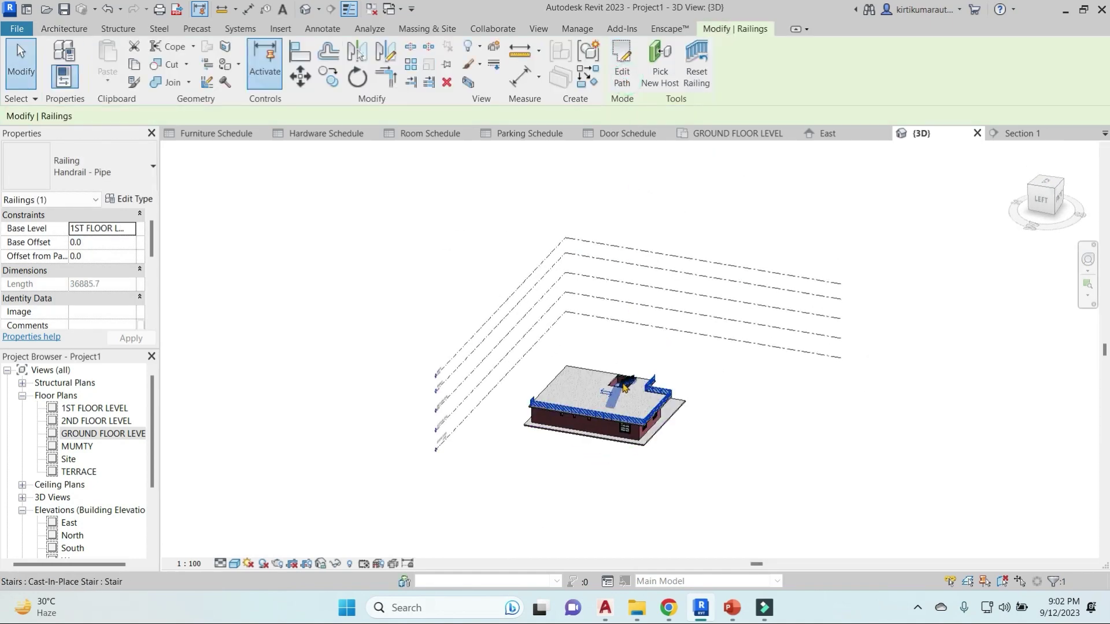
# From the front view, copy the ground-floor walls, doors, windows and stair and paste them aligned to 1ST FLOOR LEVEL and 2ND FLOOR LEVEL
pyautogui.scroll(4, 694, 393)
pyautogui.keyDown('shift'); pyautogui.moveTo(728, 399); pyautogui.dragTo(731, 429, button='middle'); pyautogui.keyUp('shift')
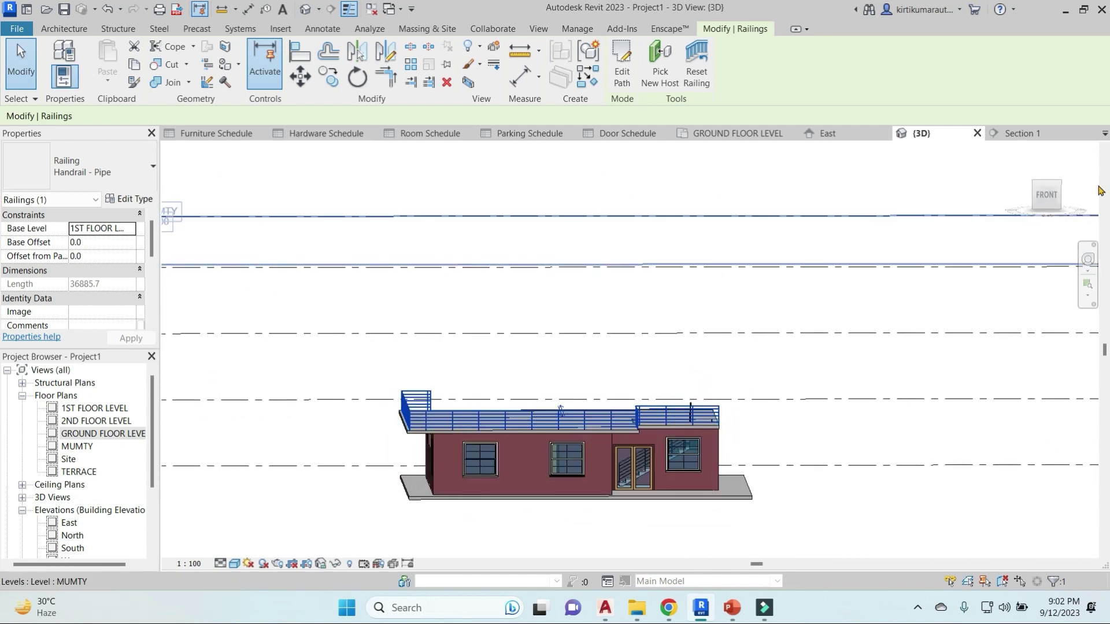
pyautogui.click(1044, 198)
pyautogui.click(789, 404)
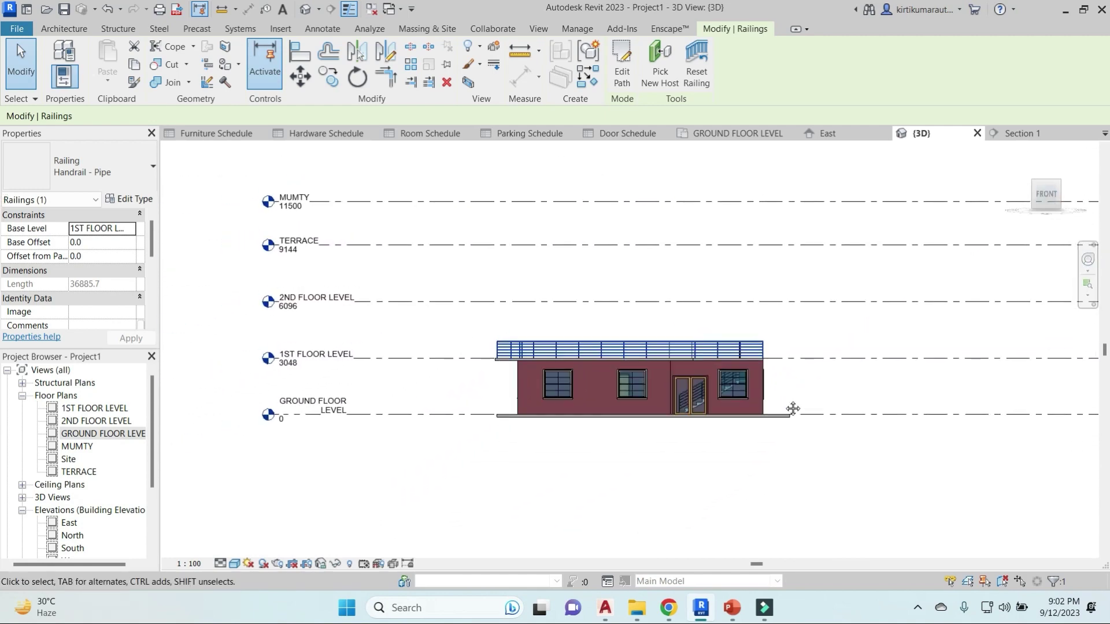
pyautogui.scroll(3, 777, 383)
pyautogui.click(778, 381)
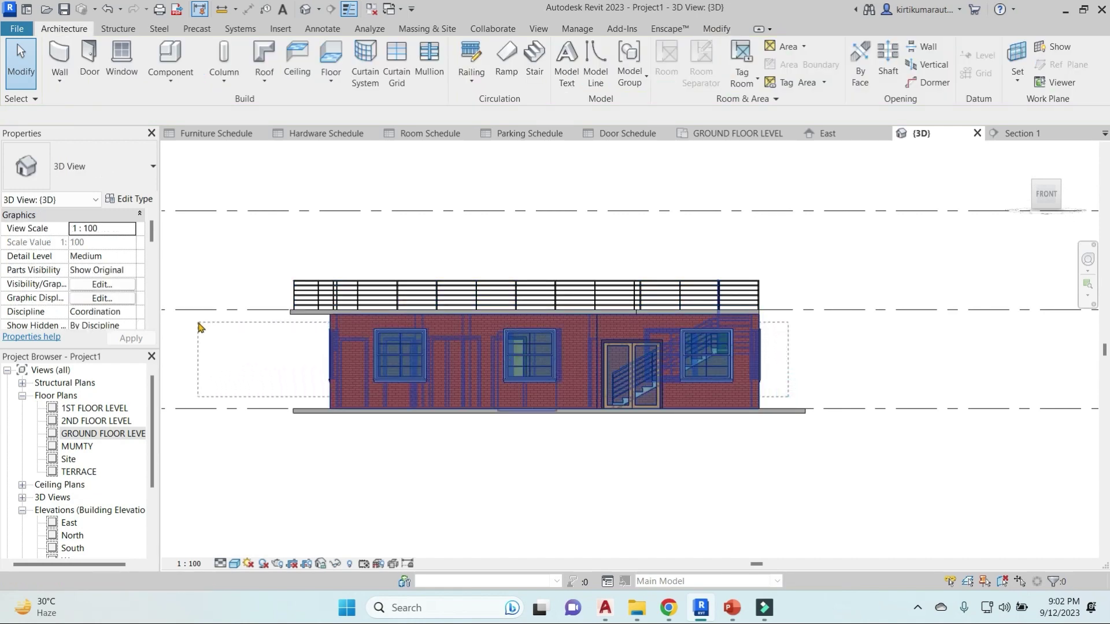
pyautogui.moveTo(199, 327); pyautogui.dragTo(198, 325)
pyautogui.keyDown('shift'); pyautogui.moveTo(694, 347); pyautogui.dragTo(601, 121, button='middle'); pyautogui.keyUp('shift')
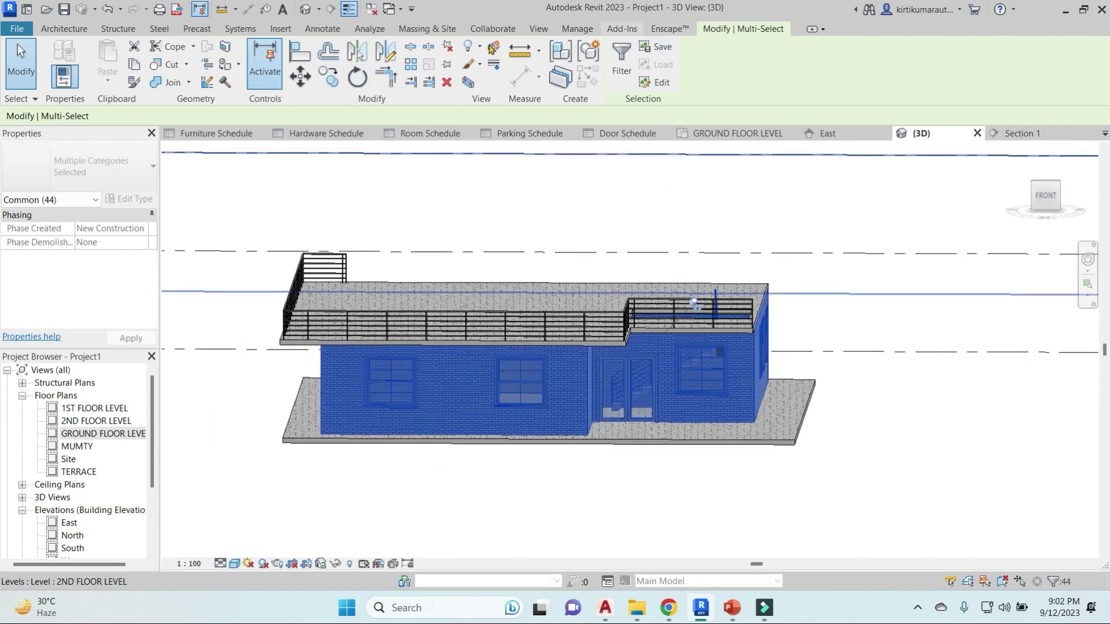
pyautogui.click(134, 65)
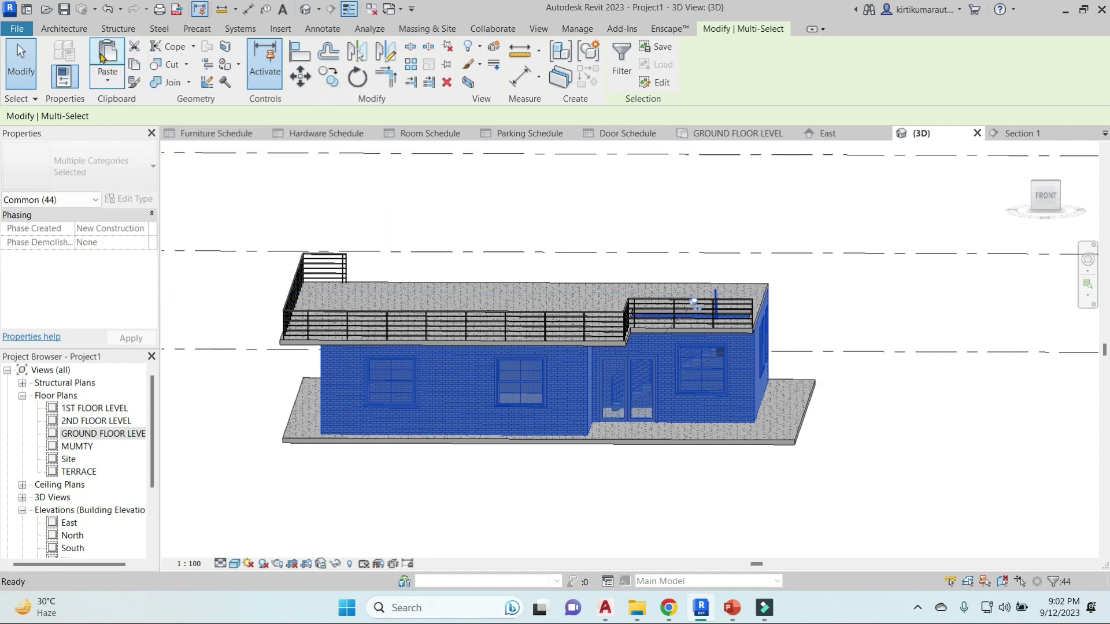
pyautogui.click(104, 83)
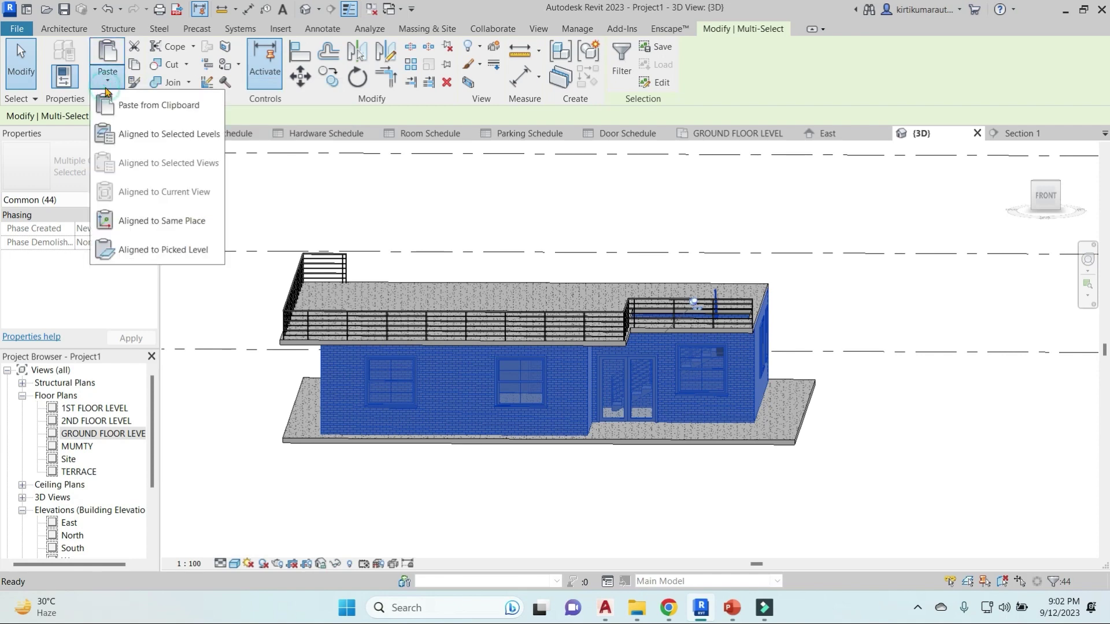
pyautogui.click(152, 134)
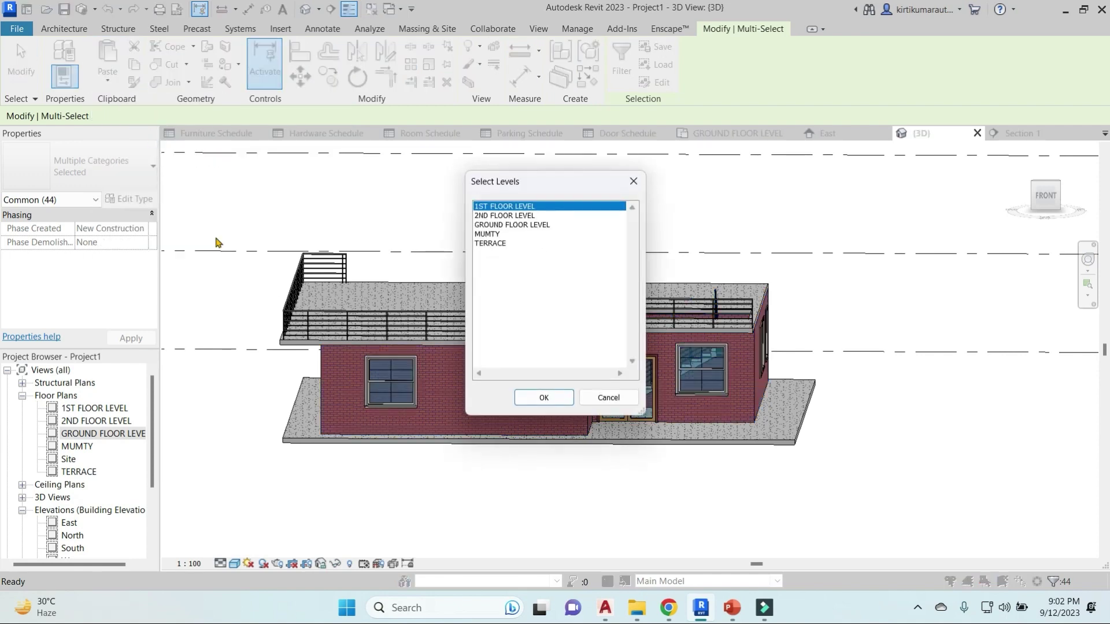
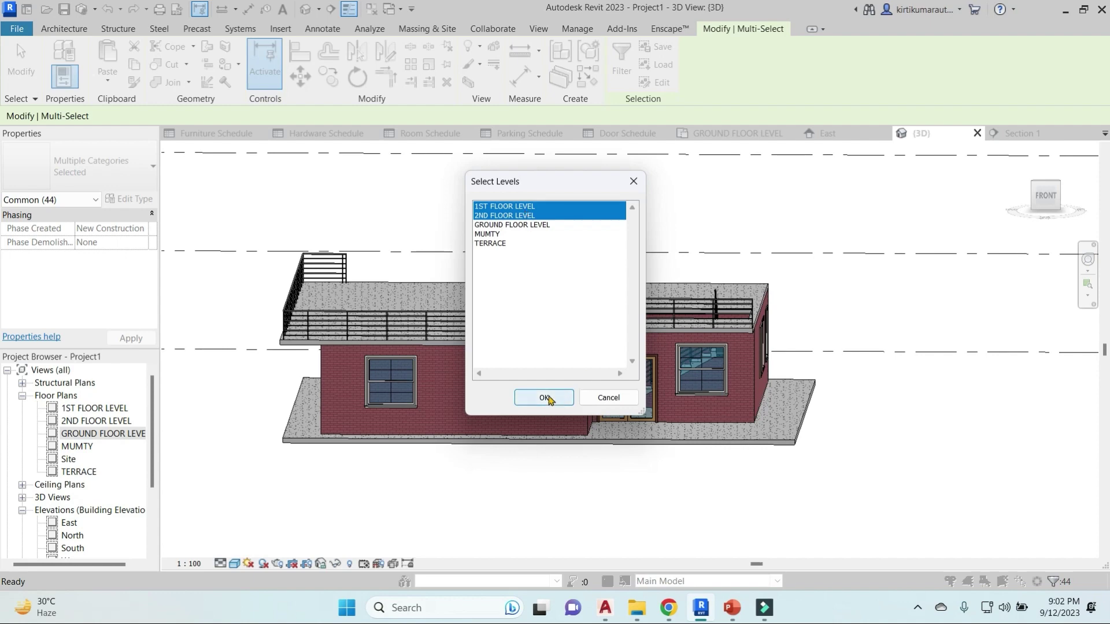
pyautogui.click(543, 398)
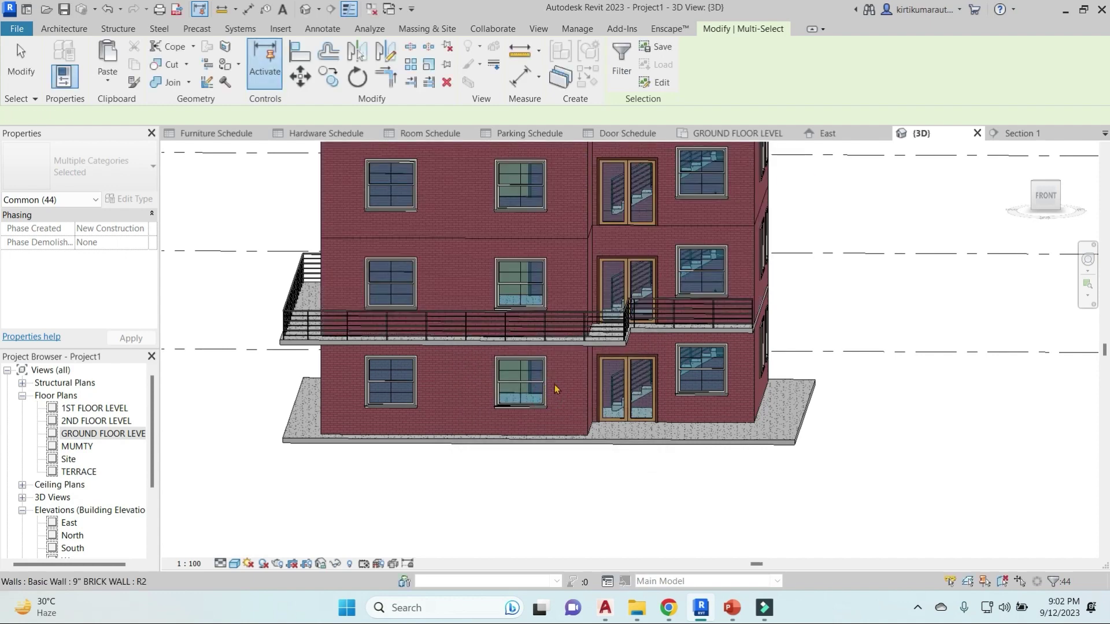
# Copy the first-floor pipe handrail and FS slab and paste them aligned to 2ND FLOOR LEVEL and TERRACE
pyautogui.scroll(-3, 733, 300)
pyautogui.click(838, 409)
pyautogui.keyDown('shift'); pyautogui.moveTo(789, 422); pyautogui.dragTo(756, 505, button='middle'); pyautogui.keyUp('shift')
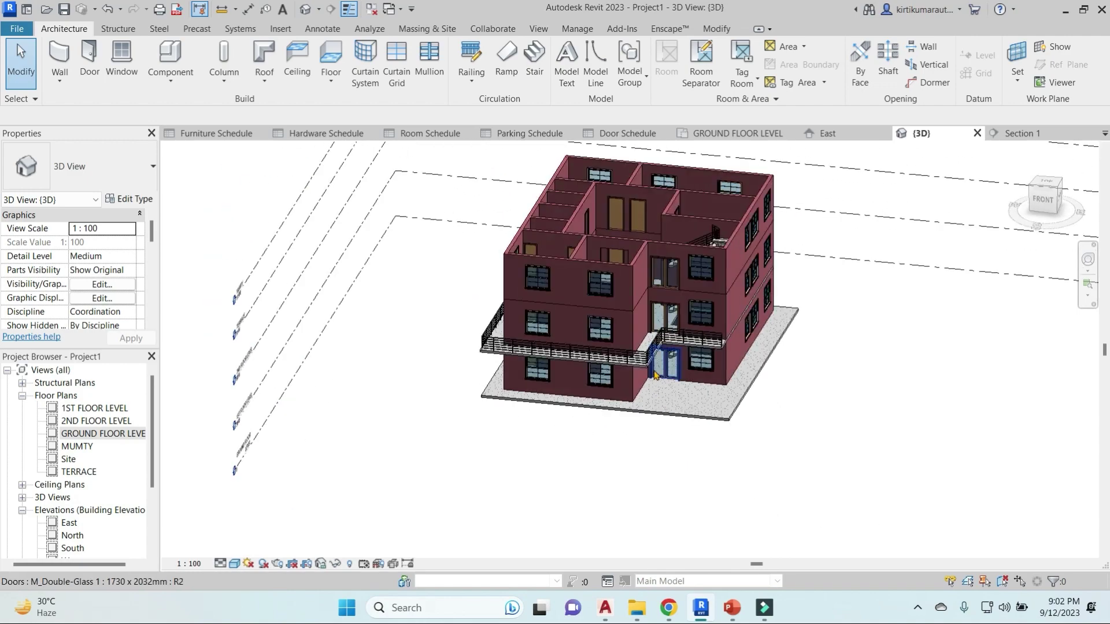
pyautogui.scroll(6, 638, 373)
pyautogui.click(638, 373)
pyautogui.scroll(-3, 638, 372)
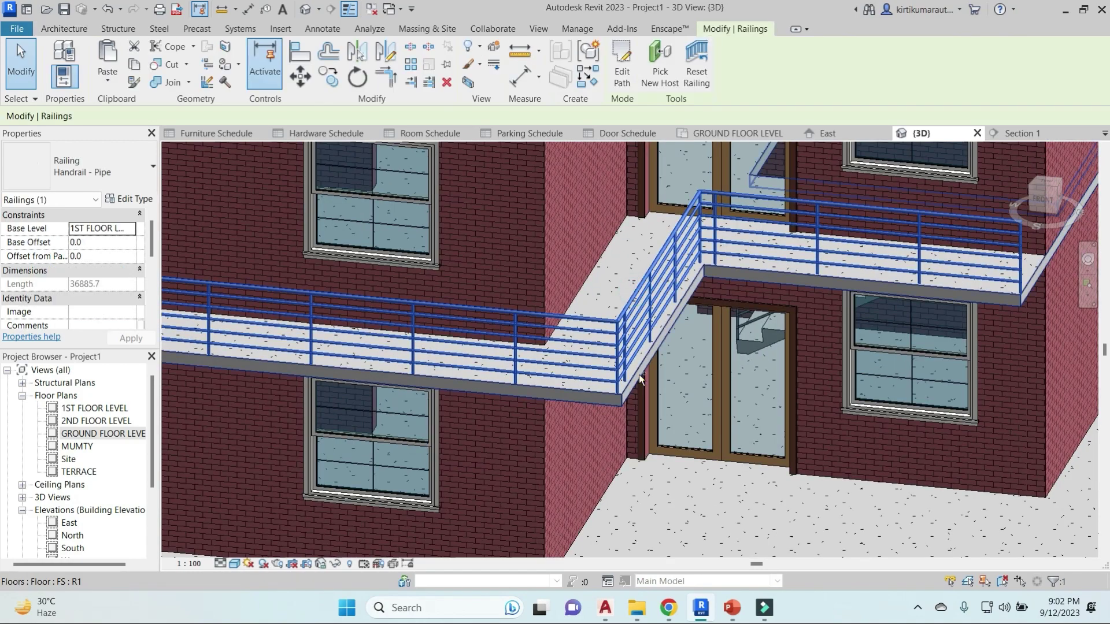
pyautogui.keyDown('ctrl'); pyautogui.click(639, 376); pyautogui.keyUp('ctrl')
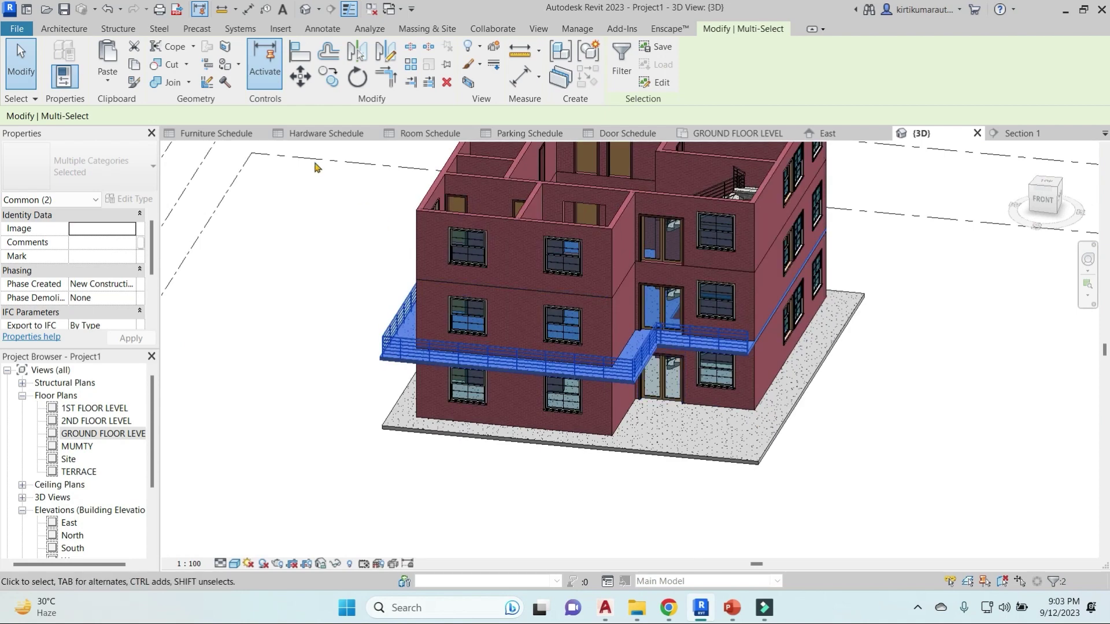
pyautogui.click(134, 65)
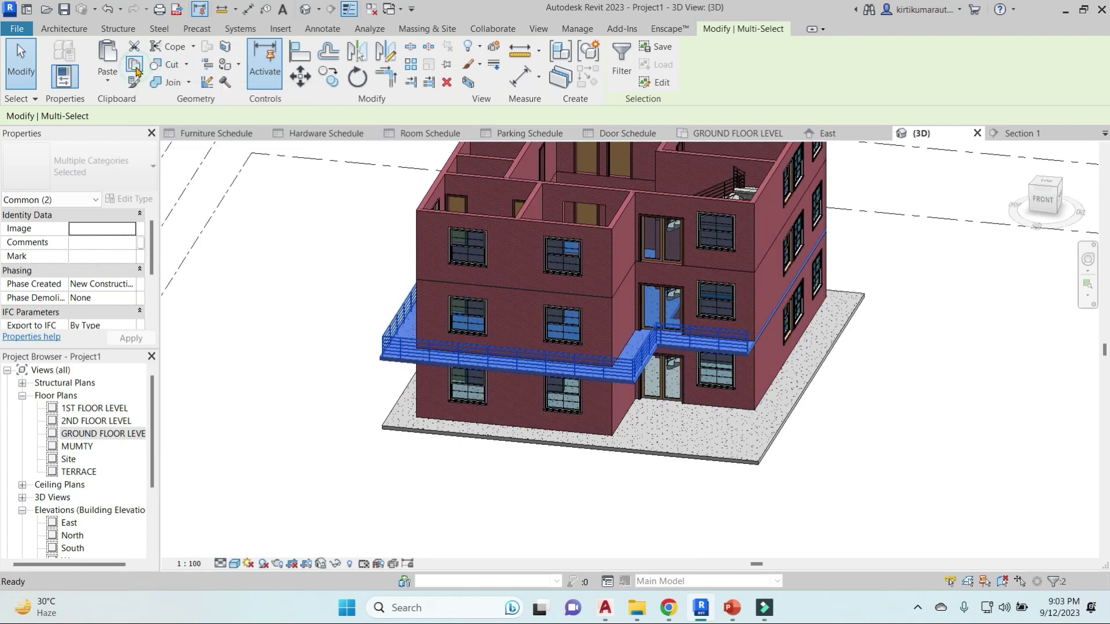
pyautogui.click(106, 84)
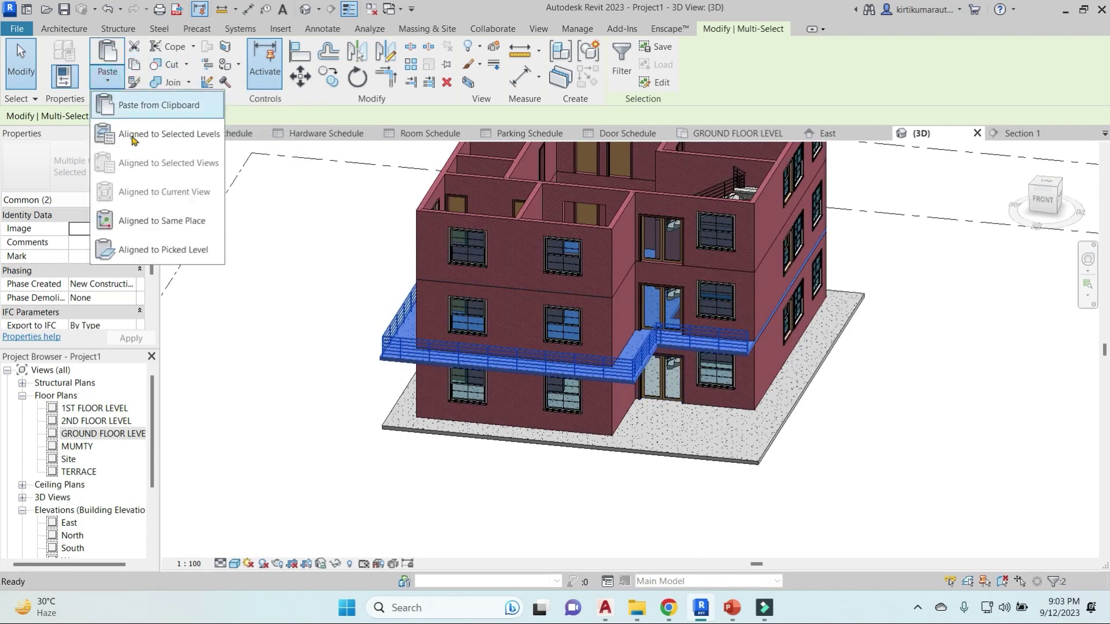
pyautogui.click(185, 139)
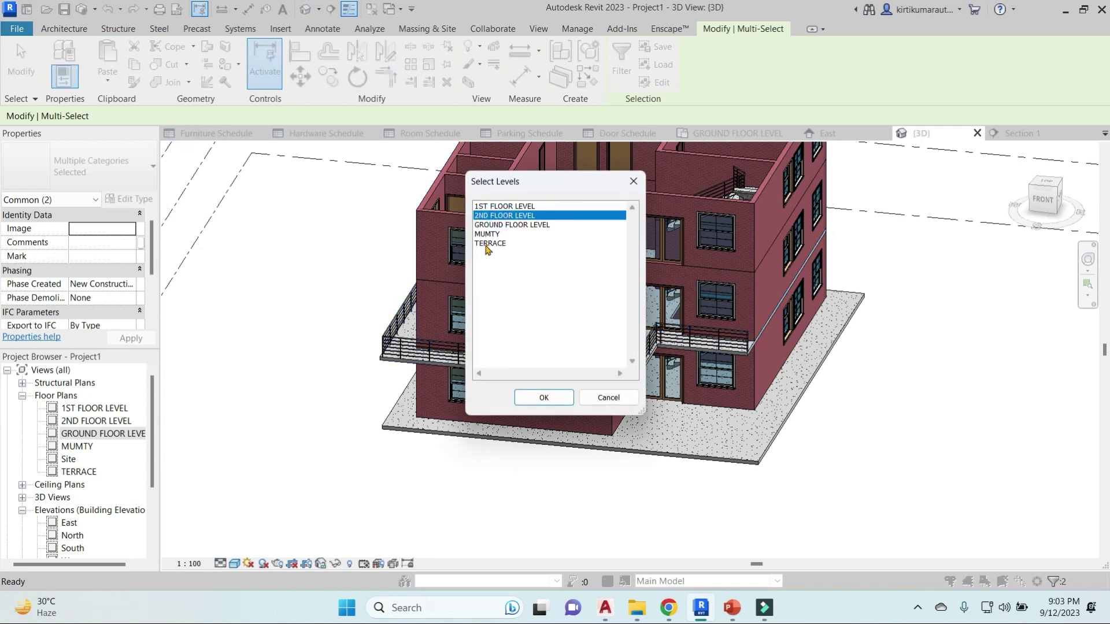
pyautogui.click(548, 398)
# Clear the selection and examine the copied slabs, handrails and storeys from several sides of the building
pyautogui.scroll(-3, 607, 289)
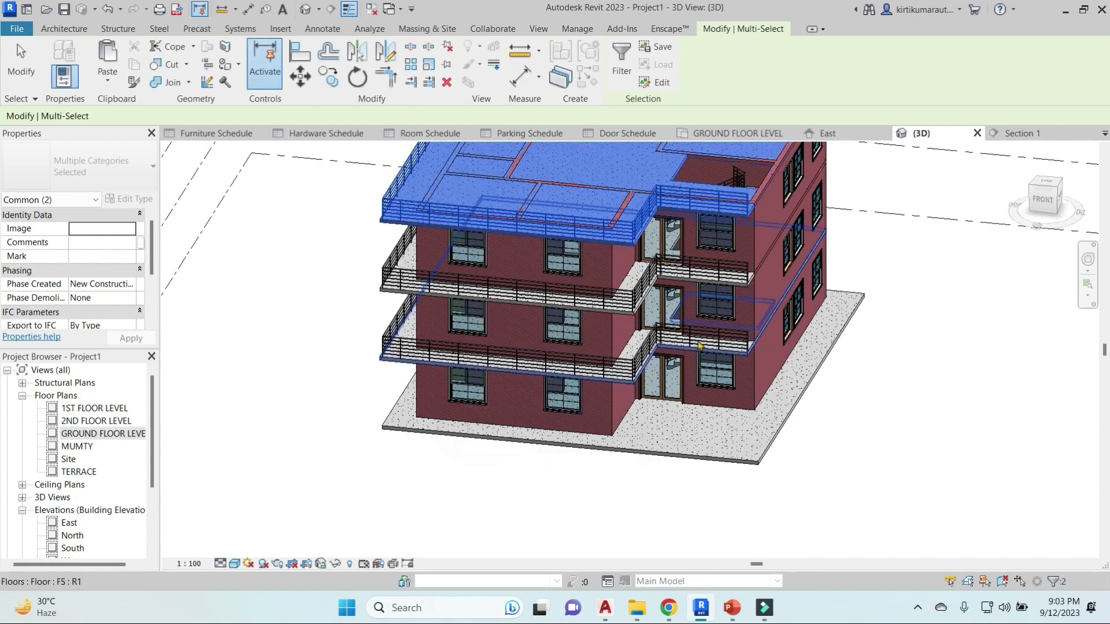
pyautogui.keyDown('shift'); pyautogui.moveTo(578, 266); pyautogui.dragTo(857, 359, button='middle'); pyautogui.keyUp('shift')
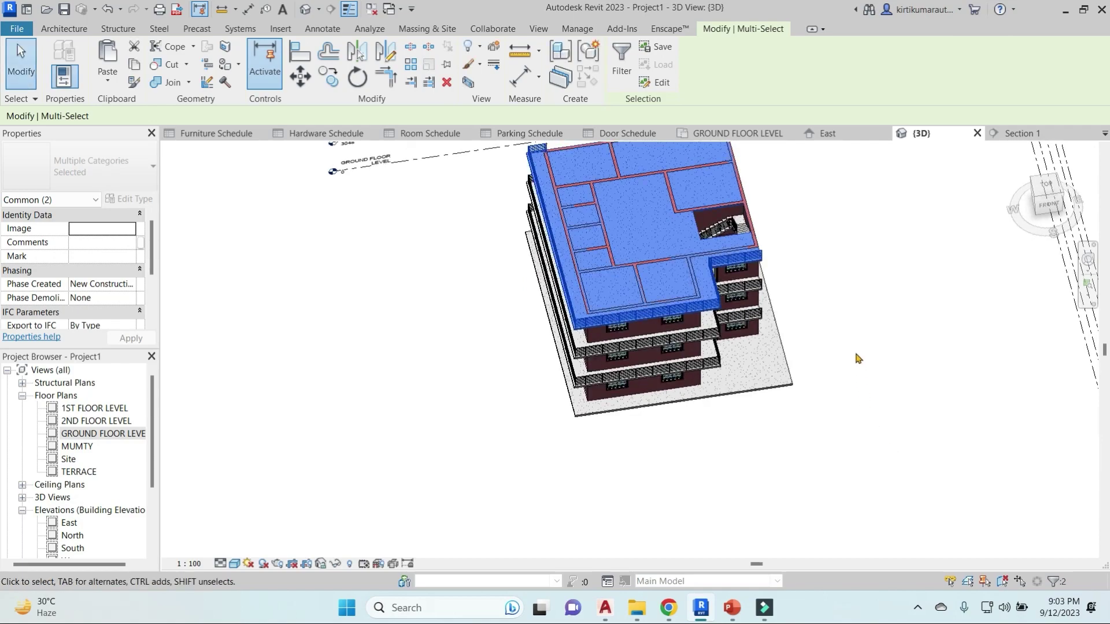
pyautogui.press('Escape')
pyautogui.keyDown('shift'); pyautogui.moveTo(879, 310); pyautogui.dragTo(633, 211, button='middle'); pyautogui.keyUp('shift')
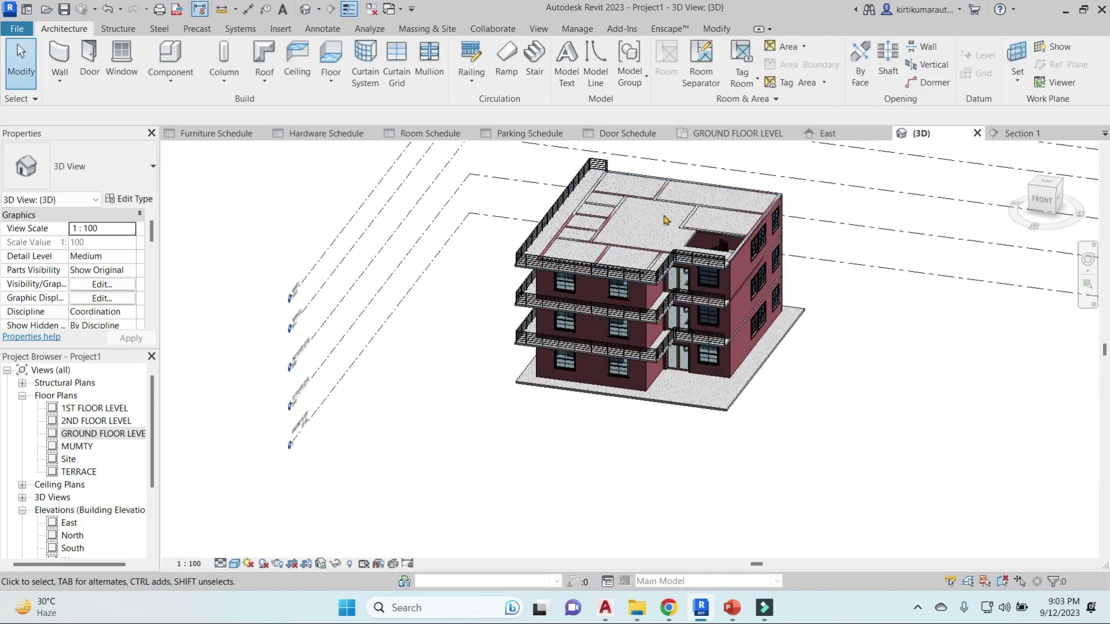
pyautogui.keyDown('shift'); pyautogui.moveTo(753, 403); pyautogui.dragTo(289, 416, button='middle'); pyautogui.keyUp('shift')
pyautogui.scroll(4, 564, 373)
pyautogui.scroll(-5, 564, 373)
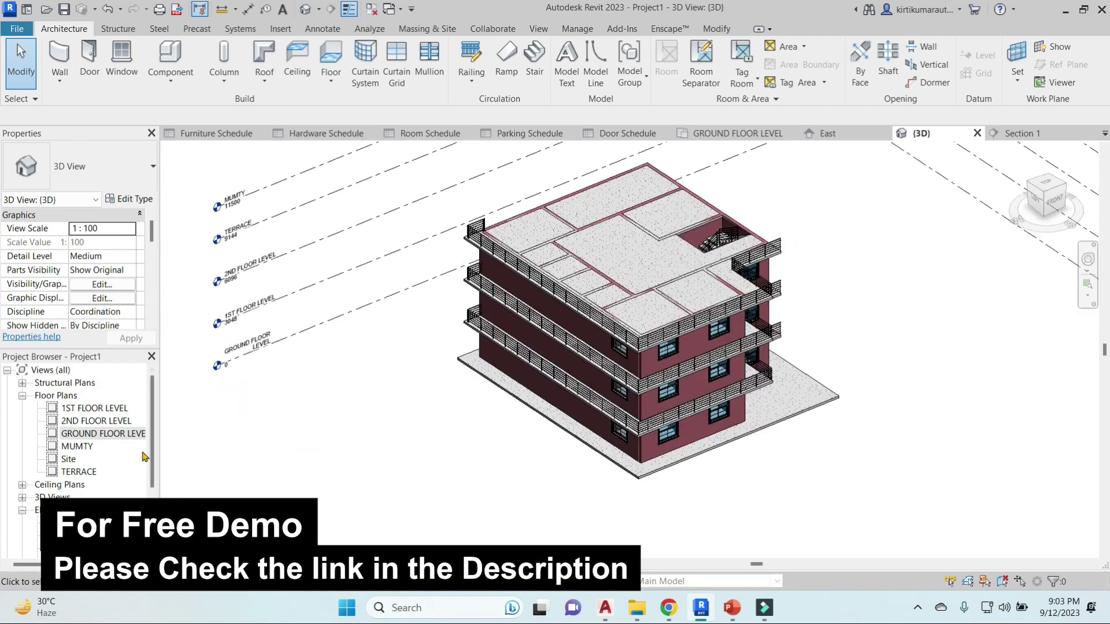
# Open the GROUND FLOOR LEVEL plan and start placing a structural column
pyautogui.click(86, 436)
pyautogui.doubleClick(86, 437)
pyautogui.scroll(-5, 572, 335)
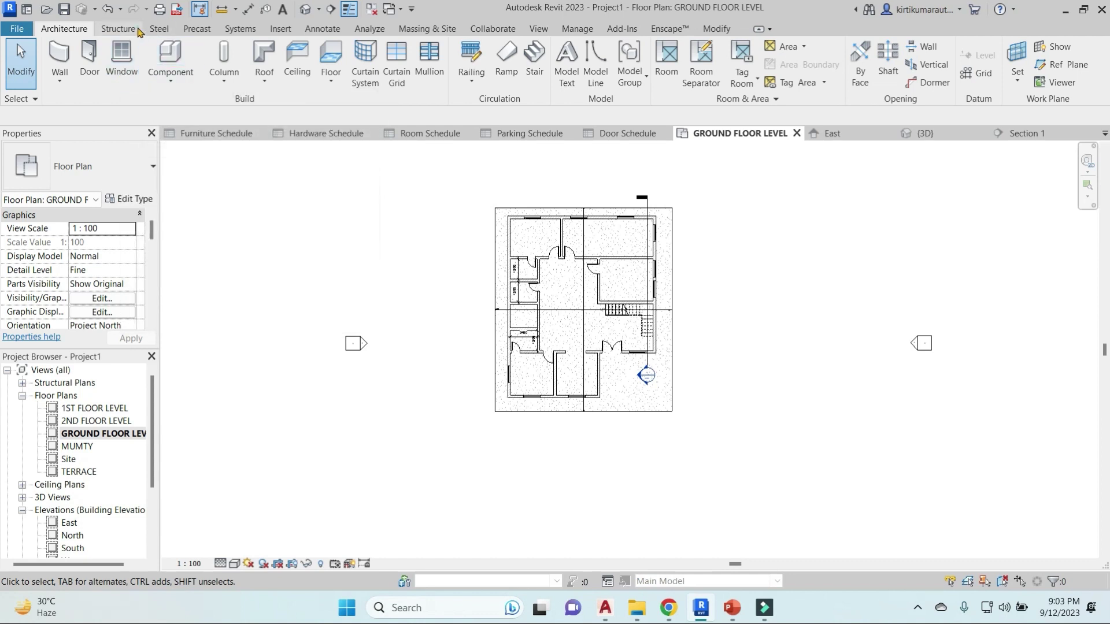
pyautogui.click(119, 29)
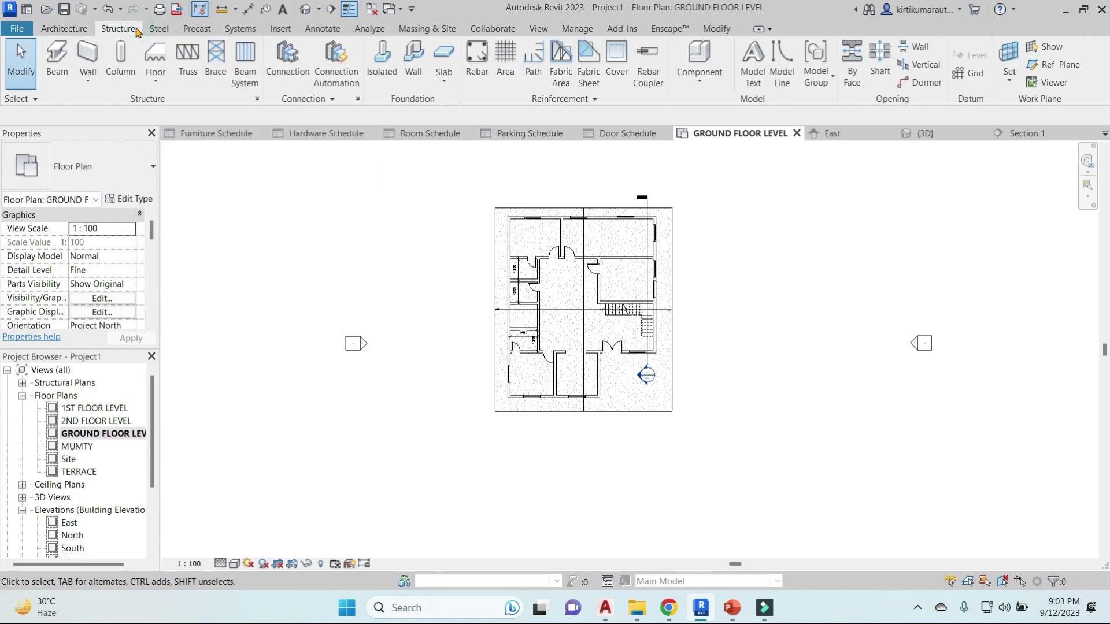
pyautogui.click(121, 71)
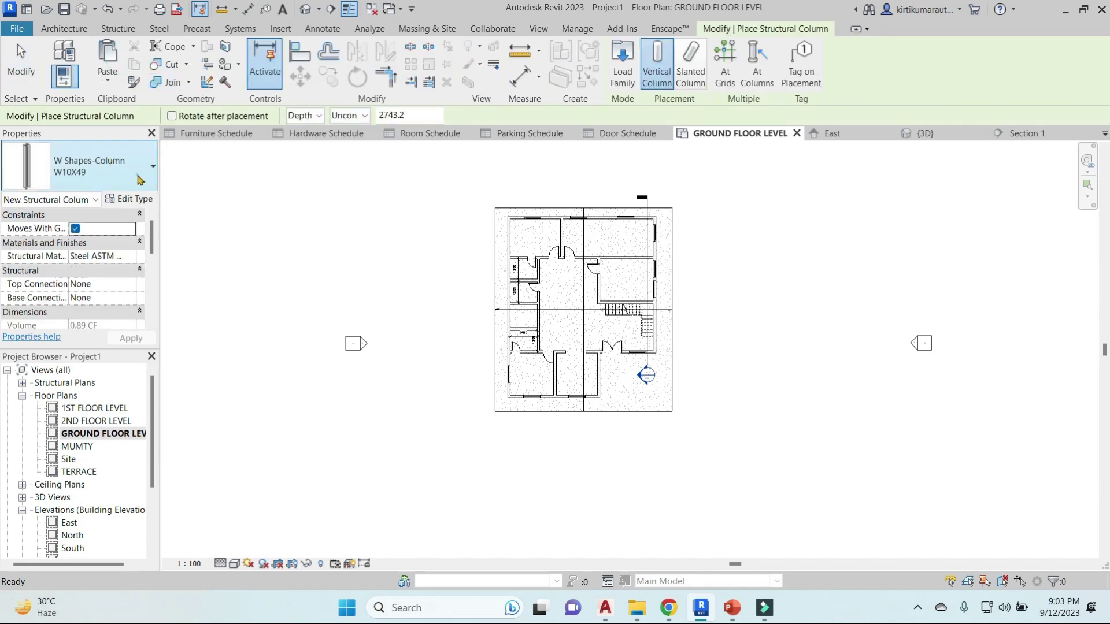
pyautogui.click(138, 175)
pyautogui.click(126, 215)
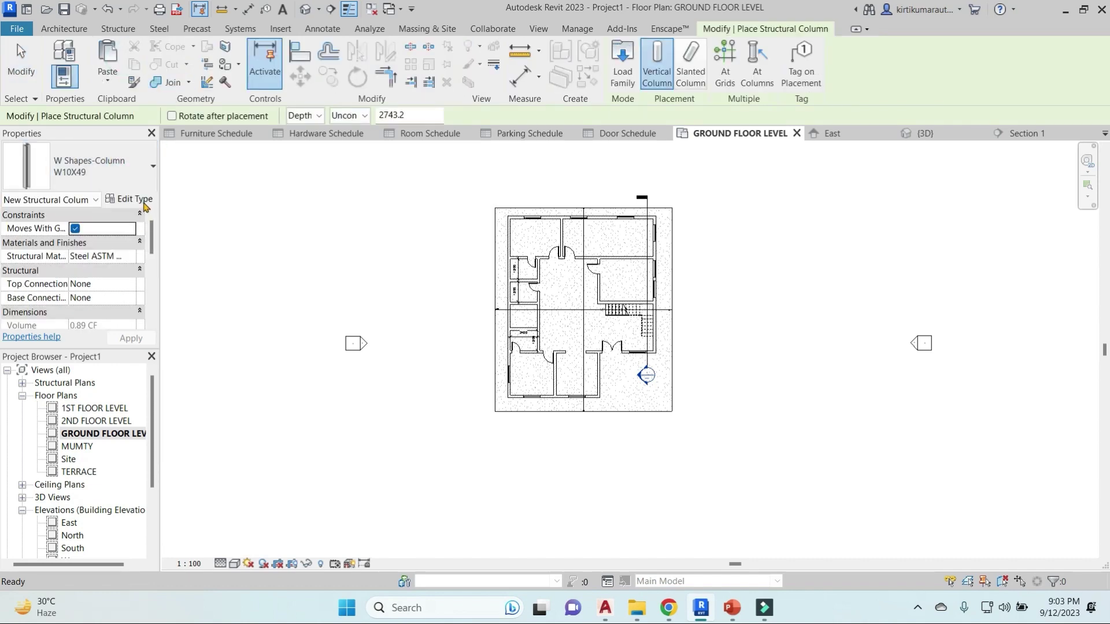
# Load the M_Concrete-Rectangular-Column family from the library's Structural Columns Concrete folder into the column's type properties
pyautogui.click(131, 200)
pyautogui.click(532, 113)
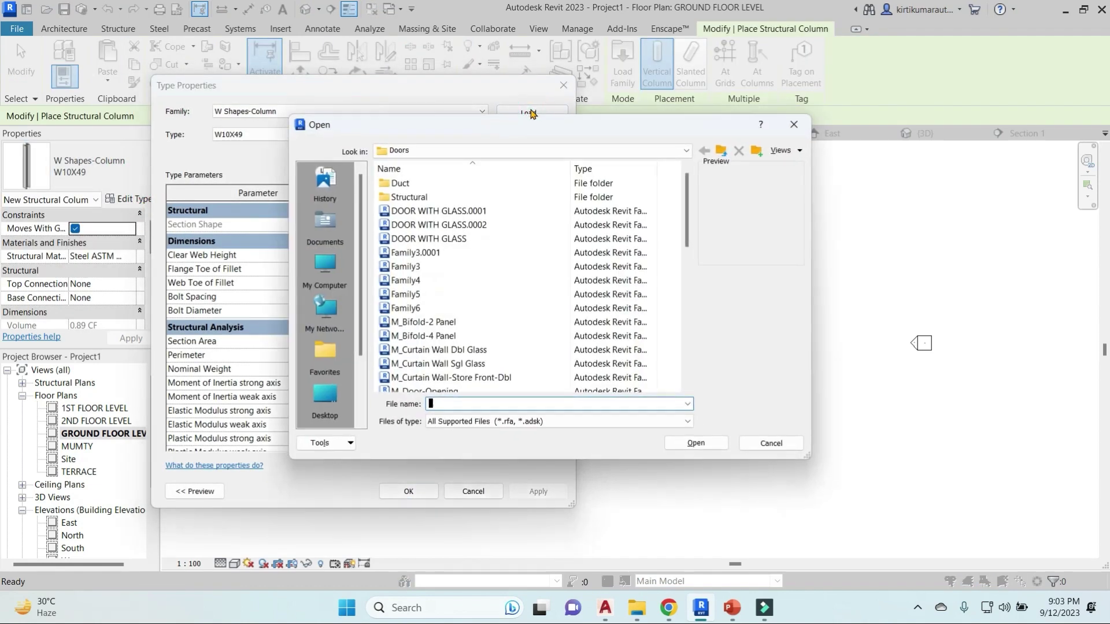
pyautogui.click(724, 152)
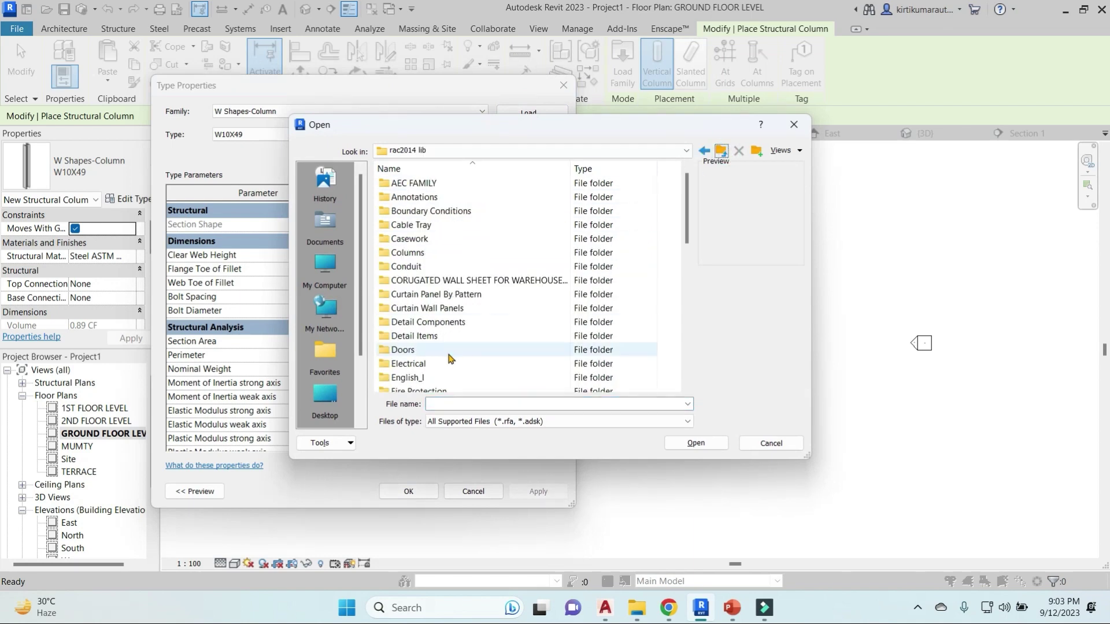
pyautogui.scroll(-8, 451, 323)
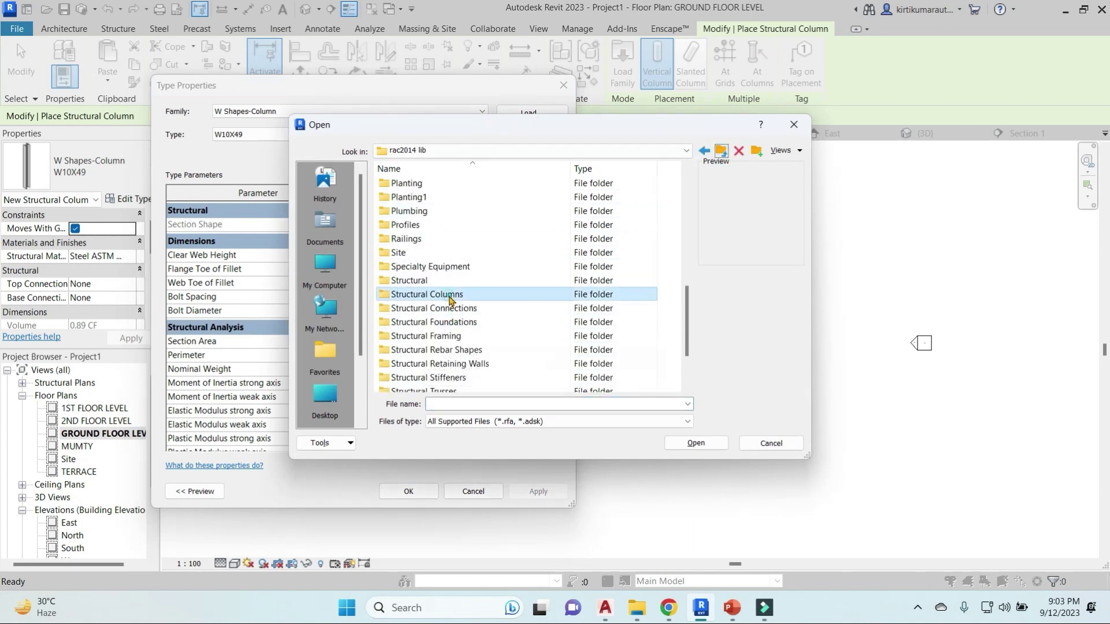
pyautogui.doubleClick(433, 294)
pyautogui.doubleClick(425, 183)
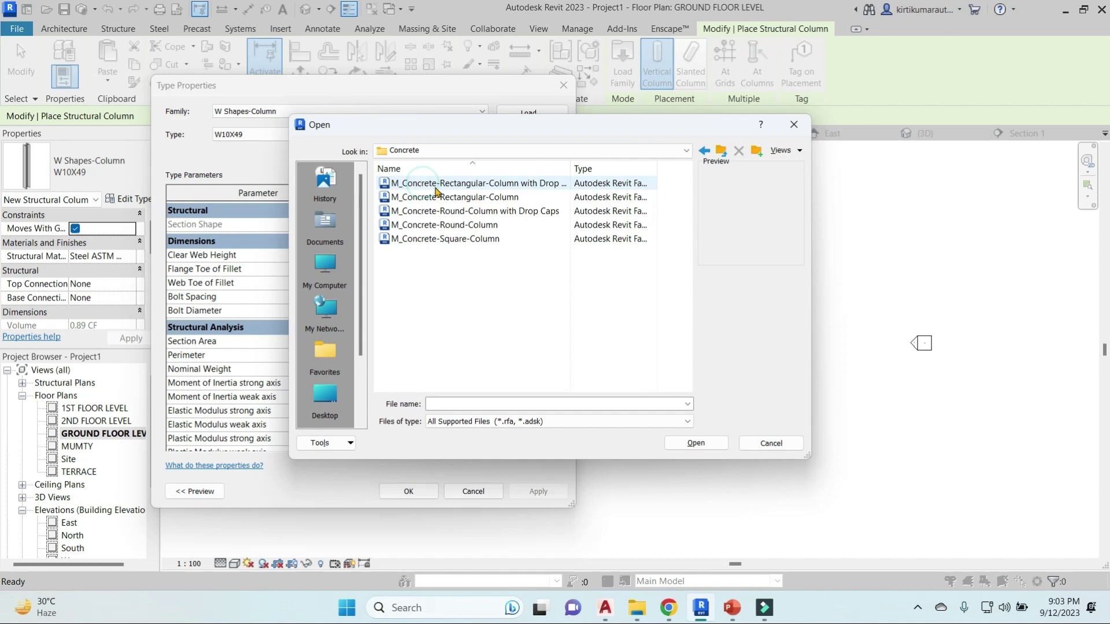
pyautogui.click(454, 239)
pyautogui.click(464, 225)
pyautogui.click(486, 197)
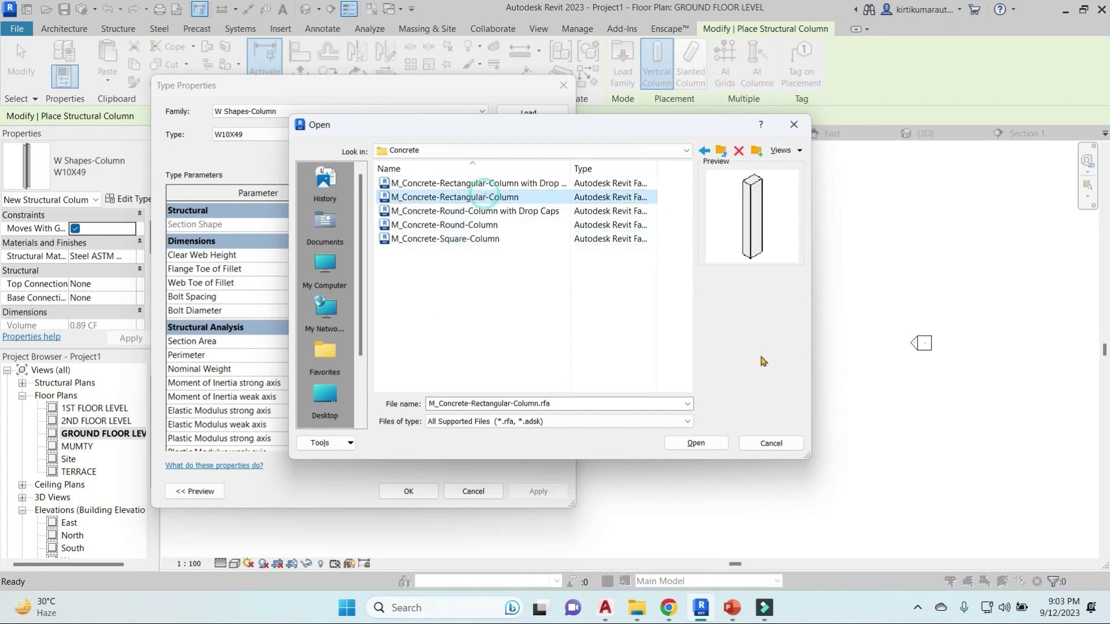
pyautogui.click(696, 444)
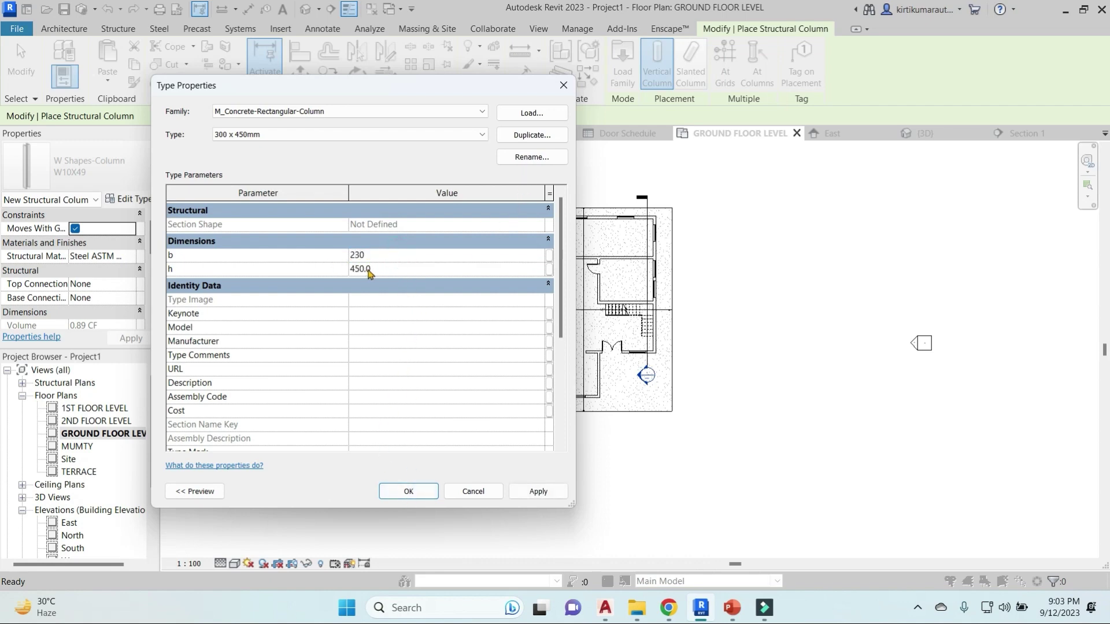
# Accept the concrete column type with b set to 230 and set placement to Height up to 1ST FLOOR LEVEL
pyautogui.click(408, 491)
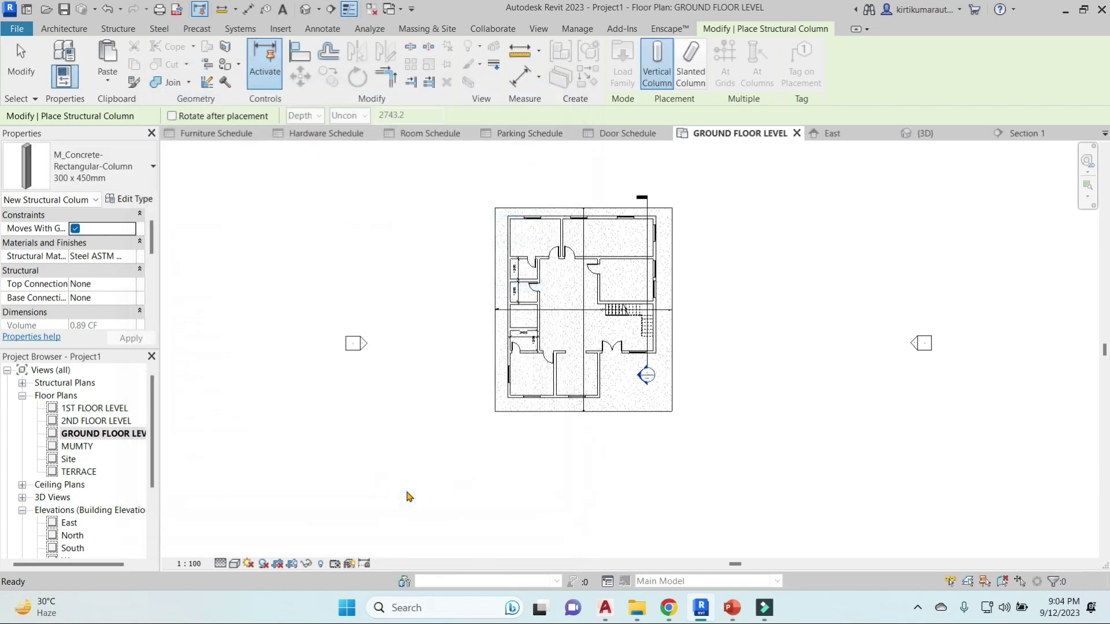
pyautogui.scroll(2, 546, 205)
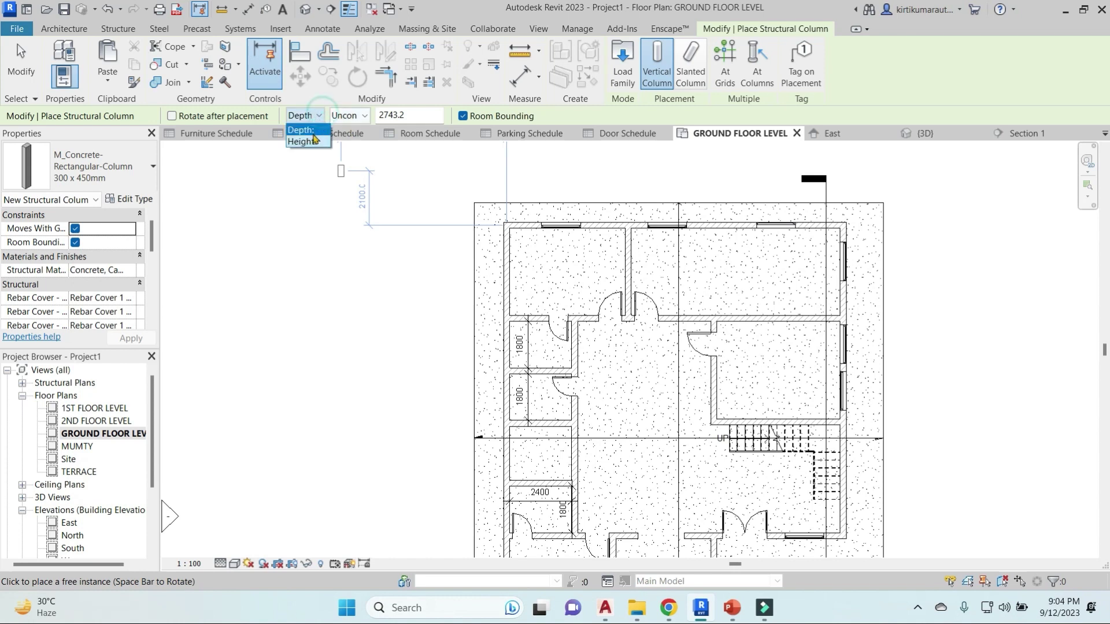
pyautogui.click(351, 116)
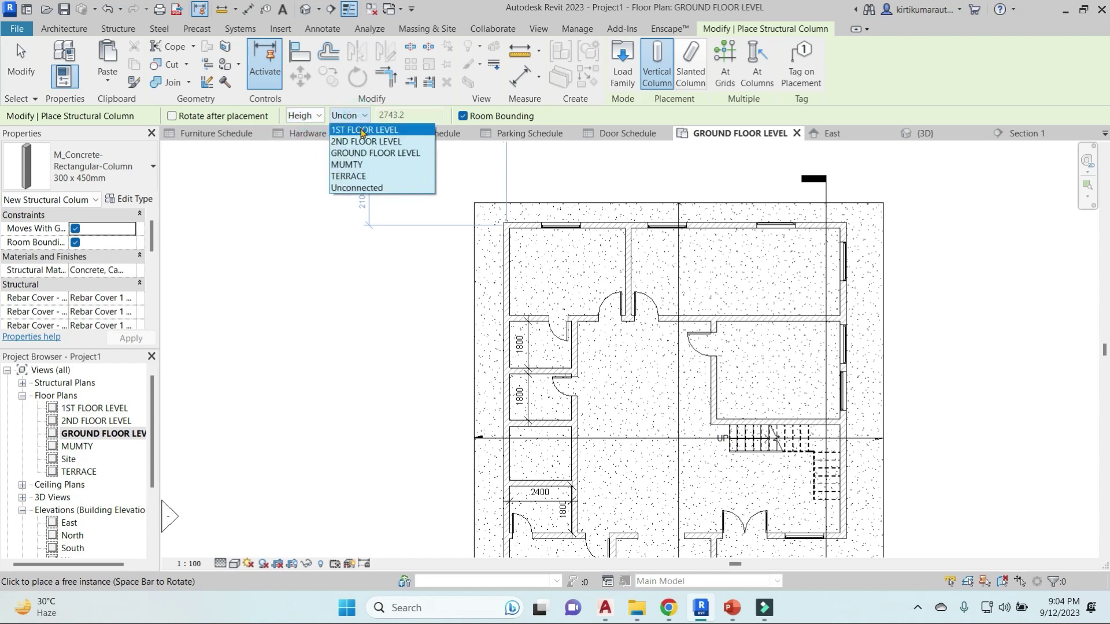
pyautogui.click(362, 130)
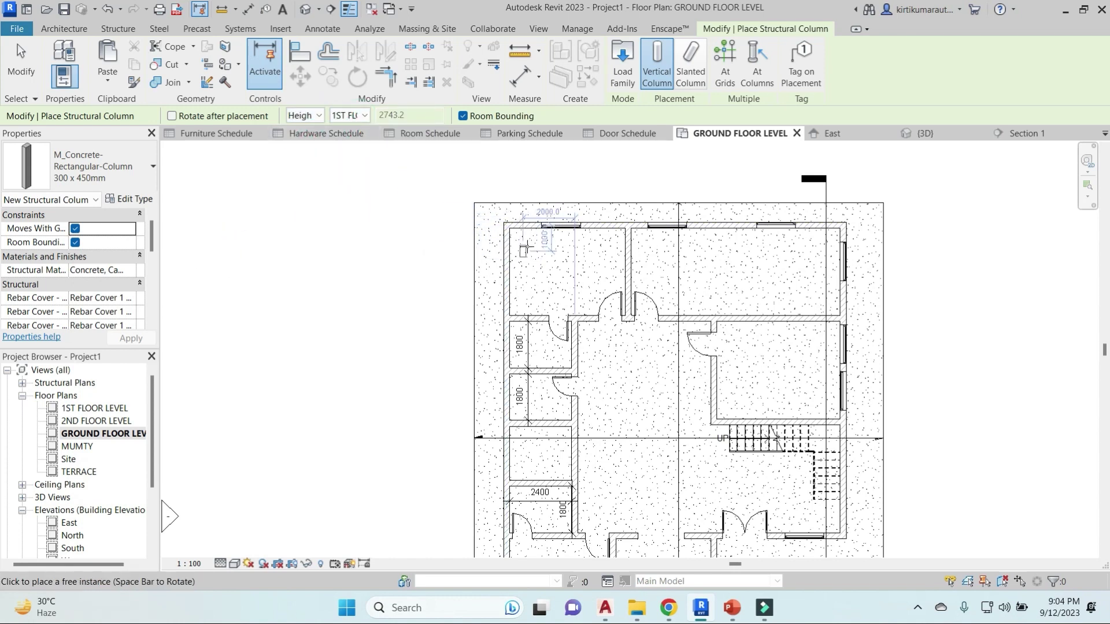
# Place one 300 x 450mm concrete column at the upper-left exterior wall corner of the ground floor plan
pyautogui.scroll(5, 525, 249)
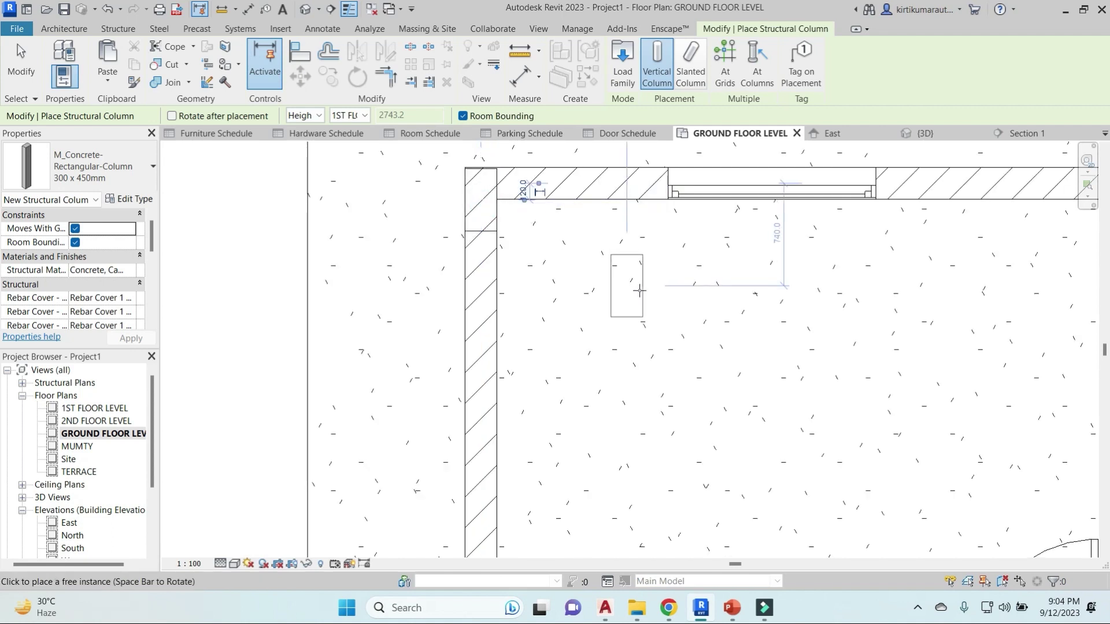
pyautogui.click(488, 231)
pyautogui.press('Escape')
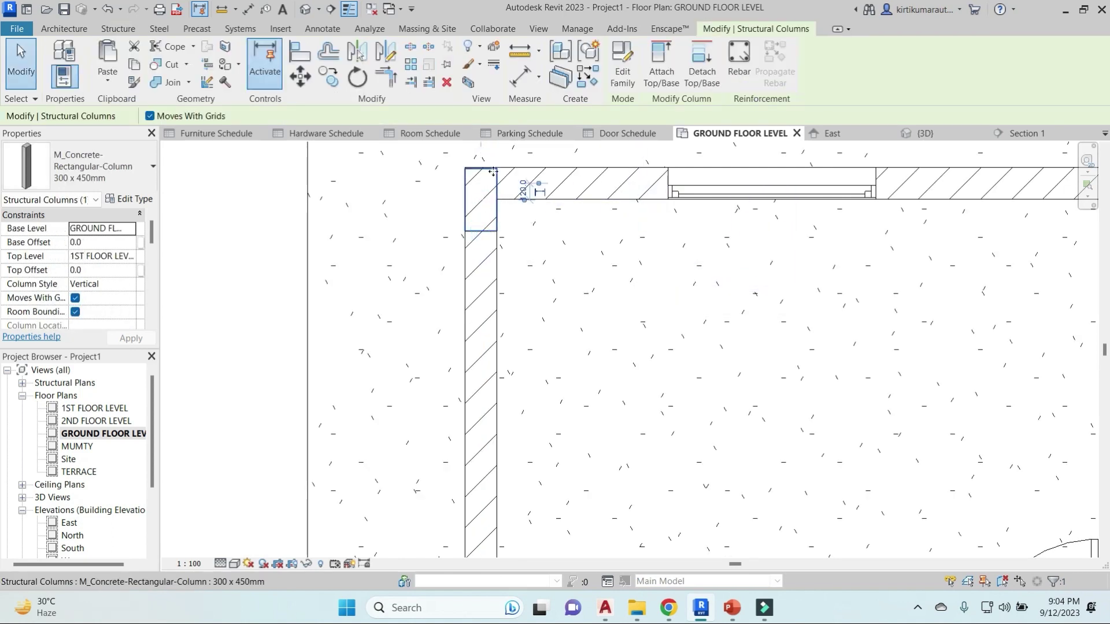
pyautogui.scroll(4, 493, 172)
pyautogui.press('Escape')
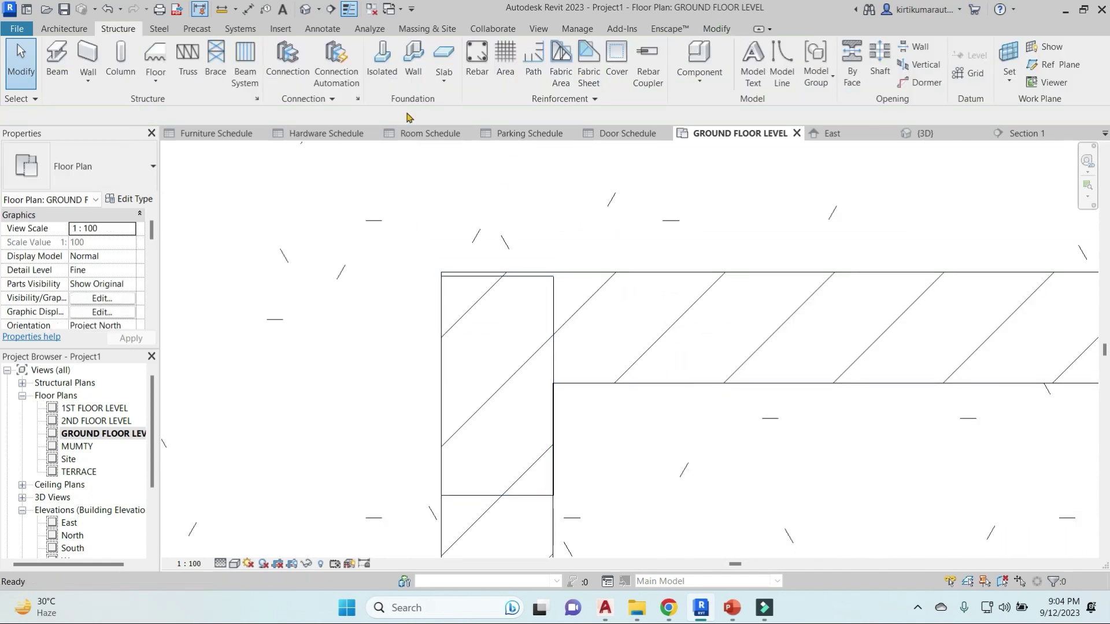
# Align the corner column's upper edge with the outer face of the horizontal exterior wall
pyautogui.click(717, 29)
pyautogui.click(598, 273)
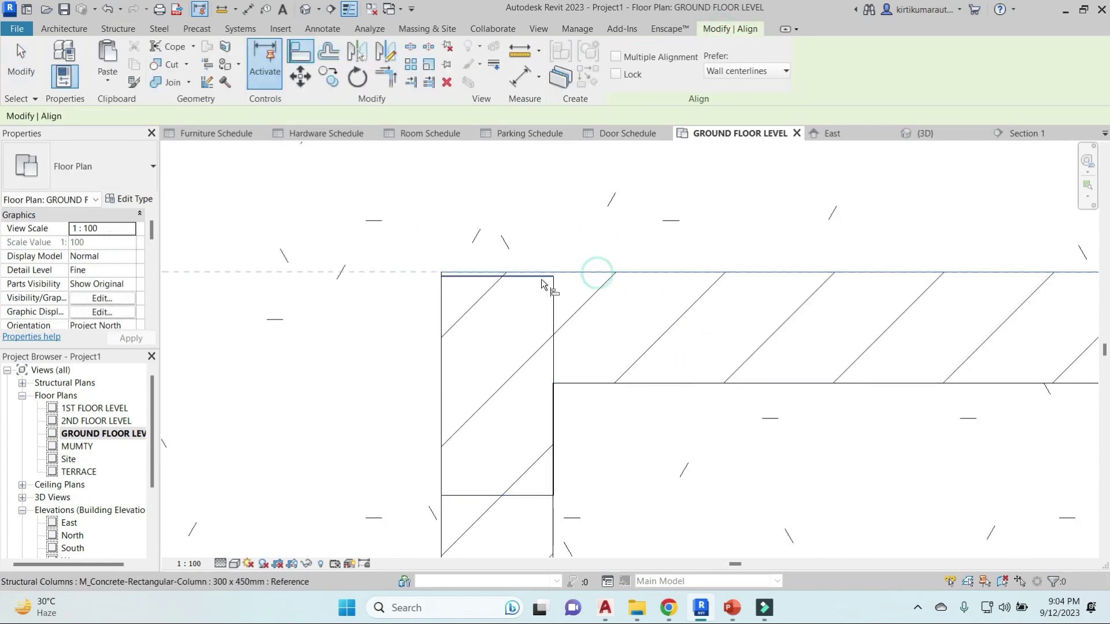
pyautogui.click(540, 279)
pyautogui.scroll(-2, 563, 289)
pyautogui.press('Escape')
# Examine the ground-floor corner column in the 3D view, selecting it and viewing the building corner up close
pyautogui.click(559, 300)
pyautogui.scroll(-3, 396, 183)
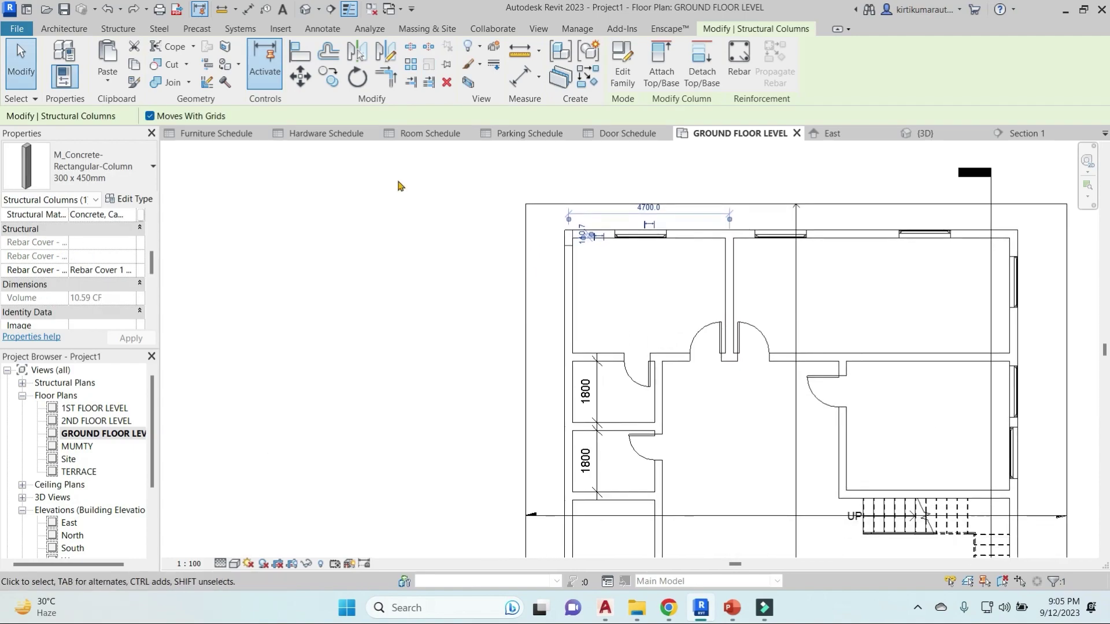
pyautogui.click(306, 10)
pyautogui.keyDown('shift'); pyautogui.moveTo(543, 277); pyautogui.dragTo(821, 275, button='middle'); pyautogui.keyUp('shift')
pyautogui.scroll(3, 554, 396)
pyautogui.click(554, 396)
pyautogui.scroll(5, 553, 396)
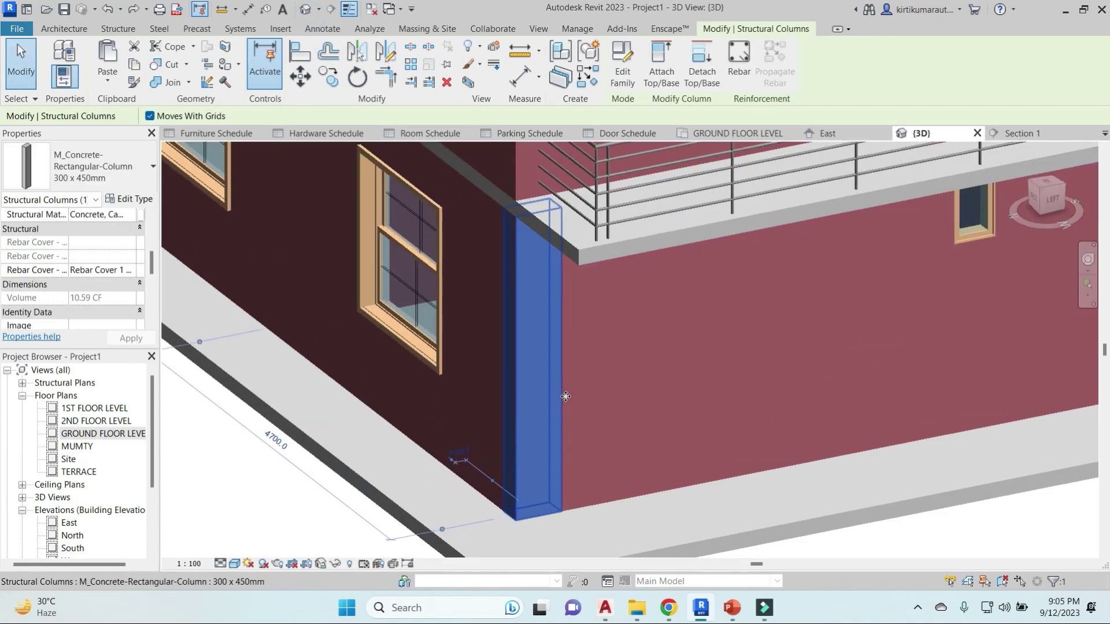
pyautogui.press('Escape')
pyautogui.click(560, 342)
pyautogui.scroll(-4, 559, 347)
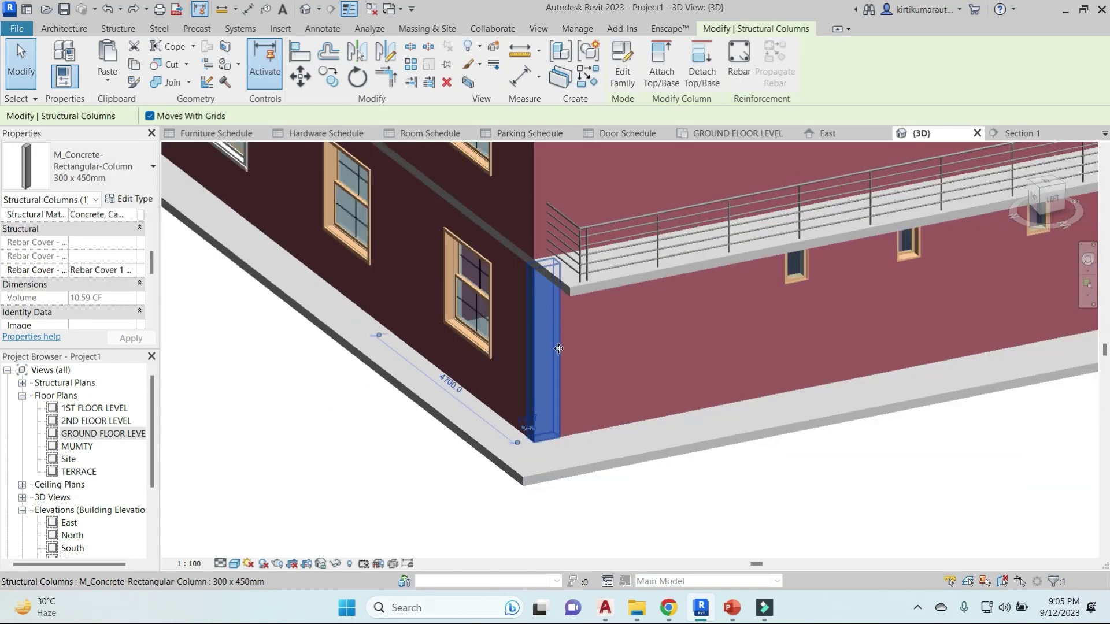
pyautogui.keyDown('shift'); pyautogui.moveTo(572, 399); pyautogui.dragTo(588, 412, button='middle'); pyautogui.keyUp('shift')
# Set the corner column's Top Level to TERRACE from the GROUND FLOOR LEVEL plan and check its height in the 3D view
pyautogui.doubleClick(103, 433)
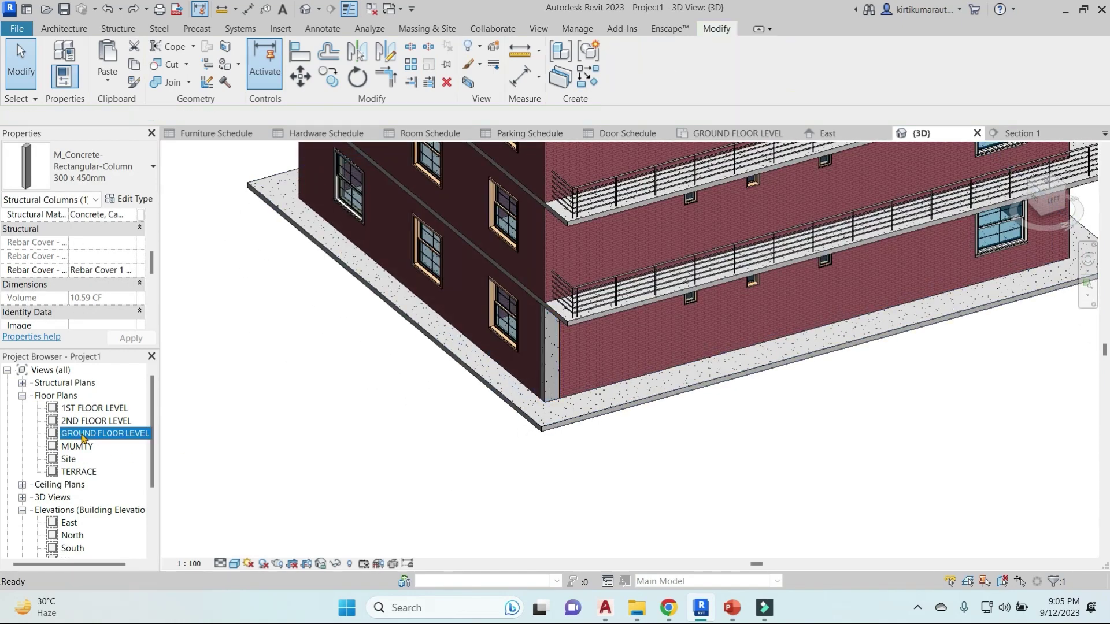
pyautogui.scroll(5, 569, 225)
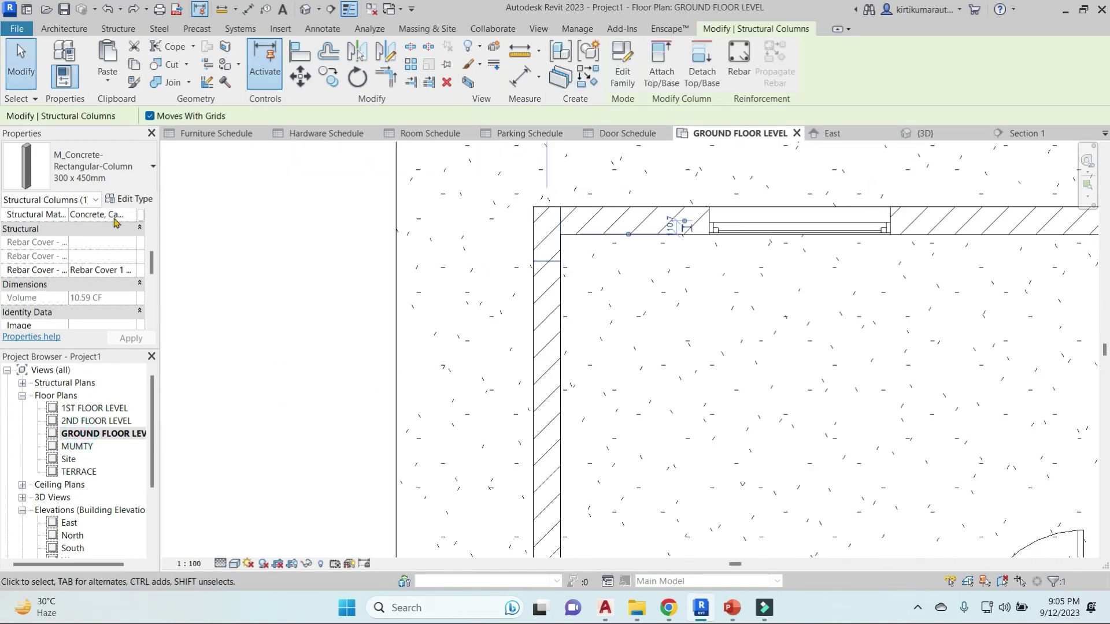
pyautogui.scroll(5, 129, 234)
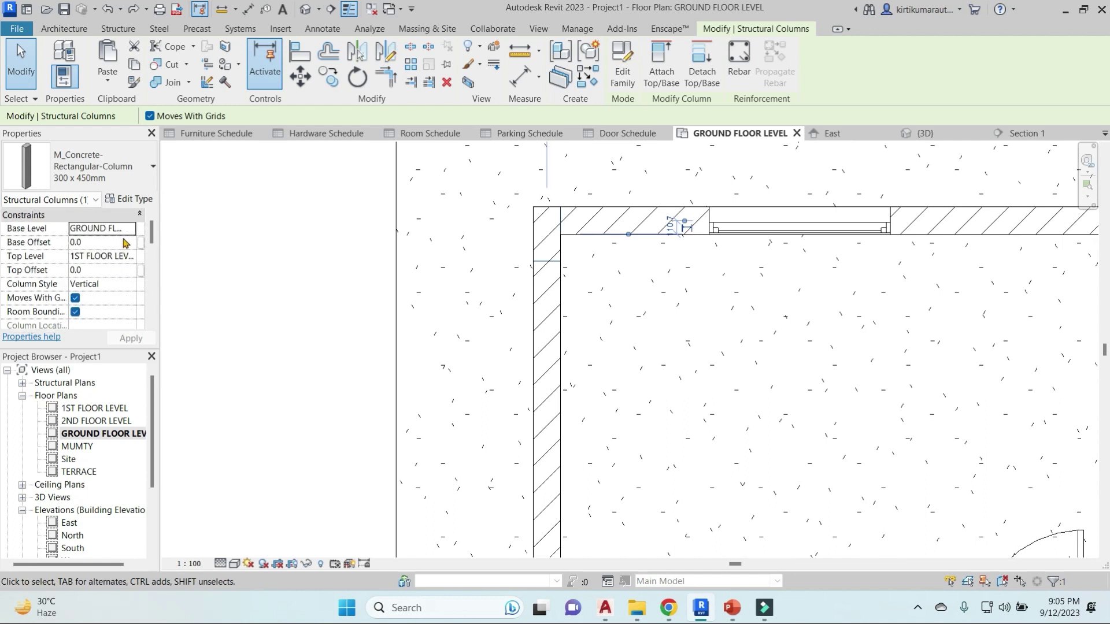
pyautogui.click(132, 256)
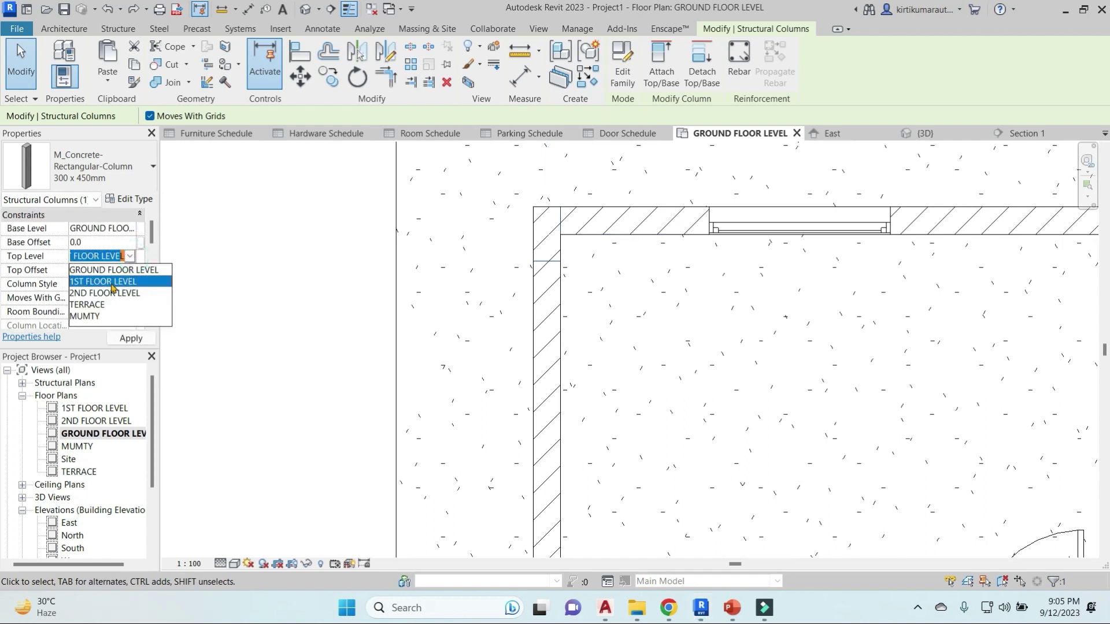
pyautogui.click(88, 305)
pyautogui.click(304, 13)
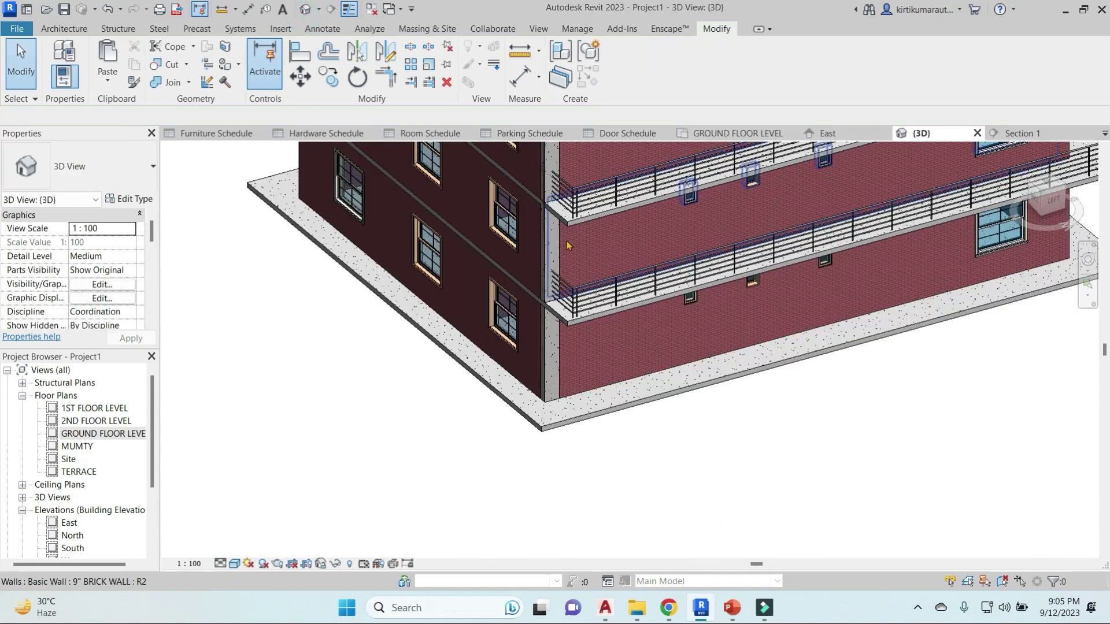
pyautogui.scroll(-3, 567, 243)
pyautogui.moveTo(590, 315); pyautogui.dragTo(589, 387, button='middle')
pyautogui.scroll(3, 566, 275)
pyautogui.click(563, 255)
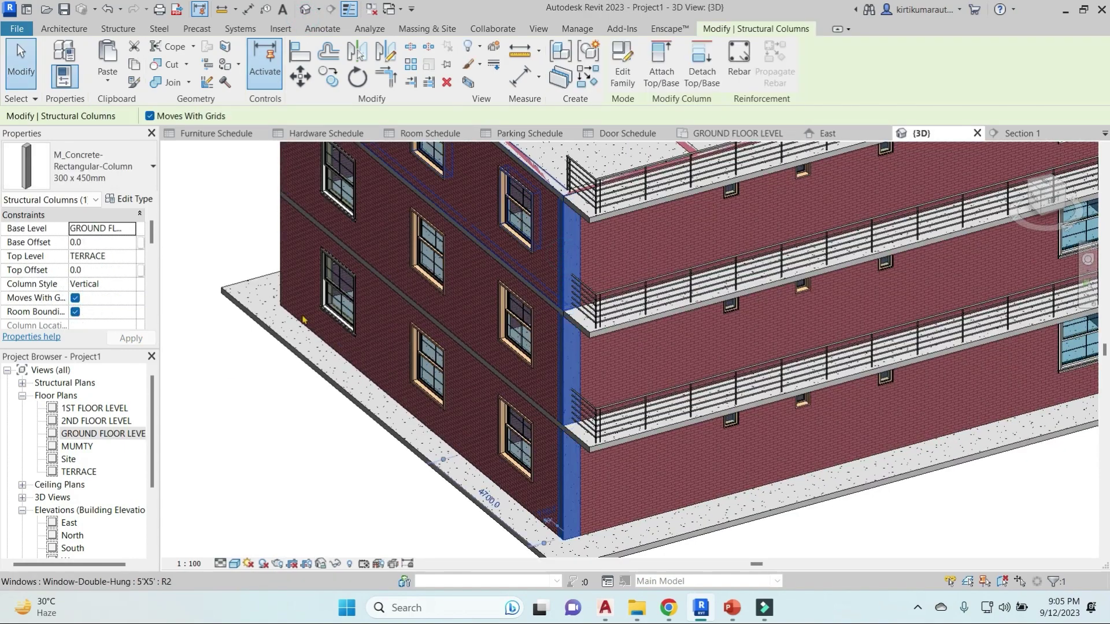
pyautogui.scroll(-4, 621, 399)
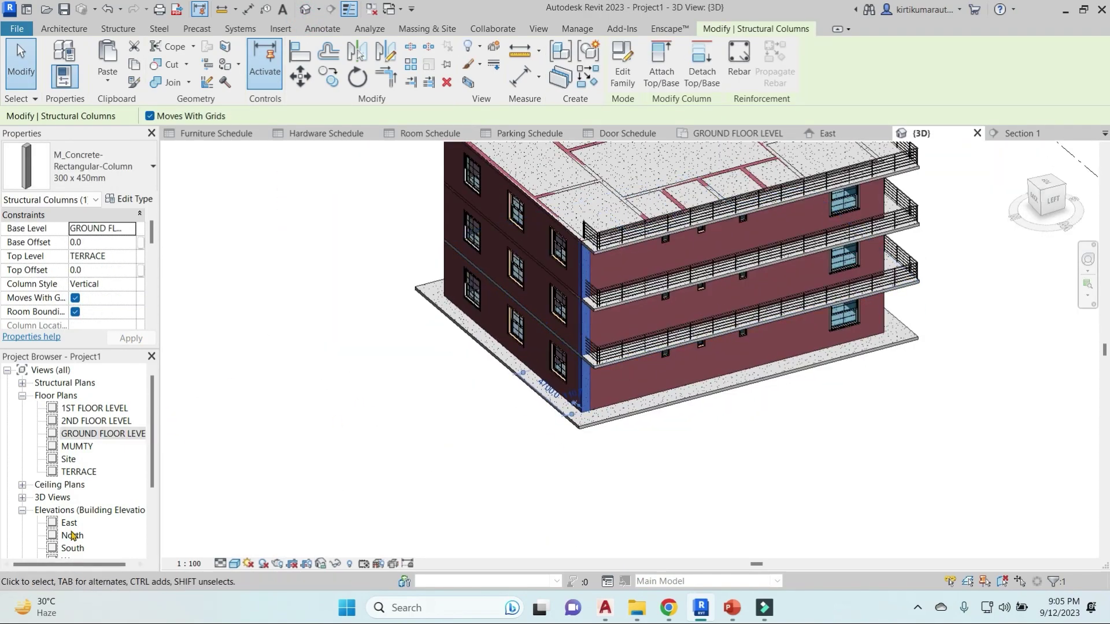
# Open the East elevation and clear the column selection
pyautogui.doubleClick(69, 523)
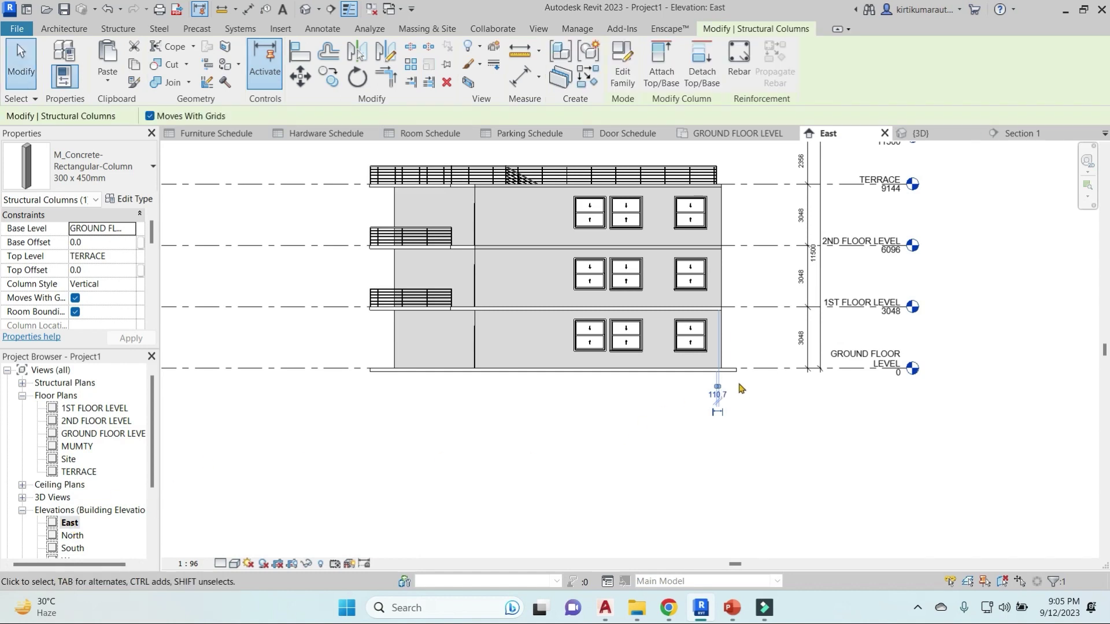
pyautogui.scroll(-5, 746, 393)
pyautogui.moveTo(770, 452); pyautogui.dragTo(833, 469, button='middle')
pyautogui.click(834, 445)
pyautogui.scroll(5, 835, 442)
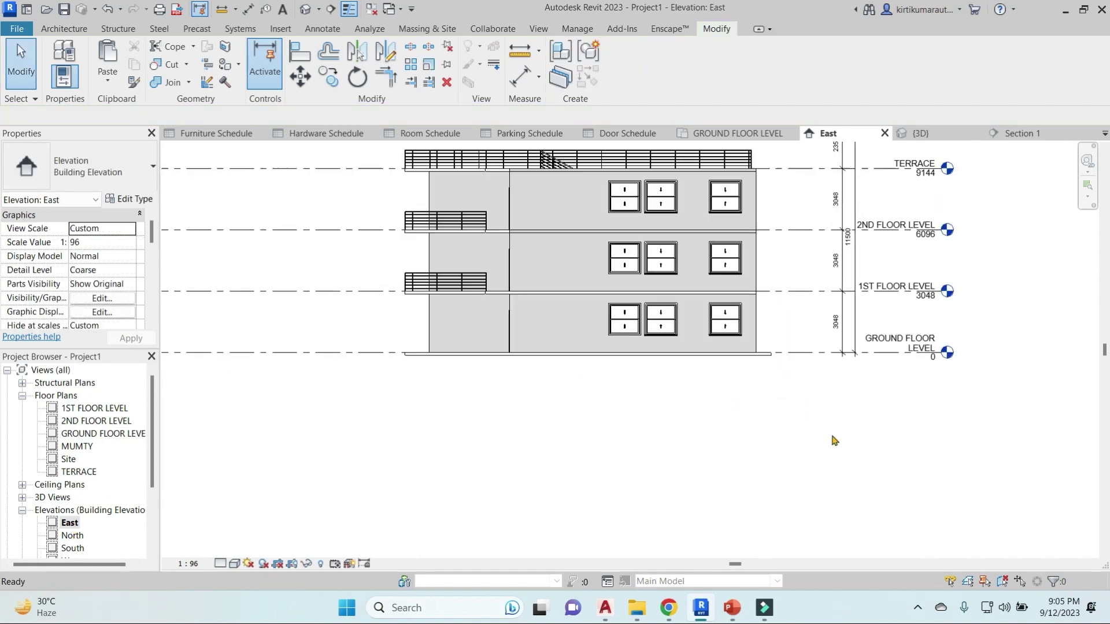
pyautogui.click(881, 353)
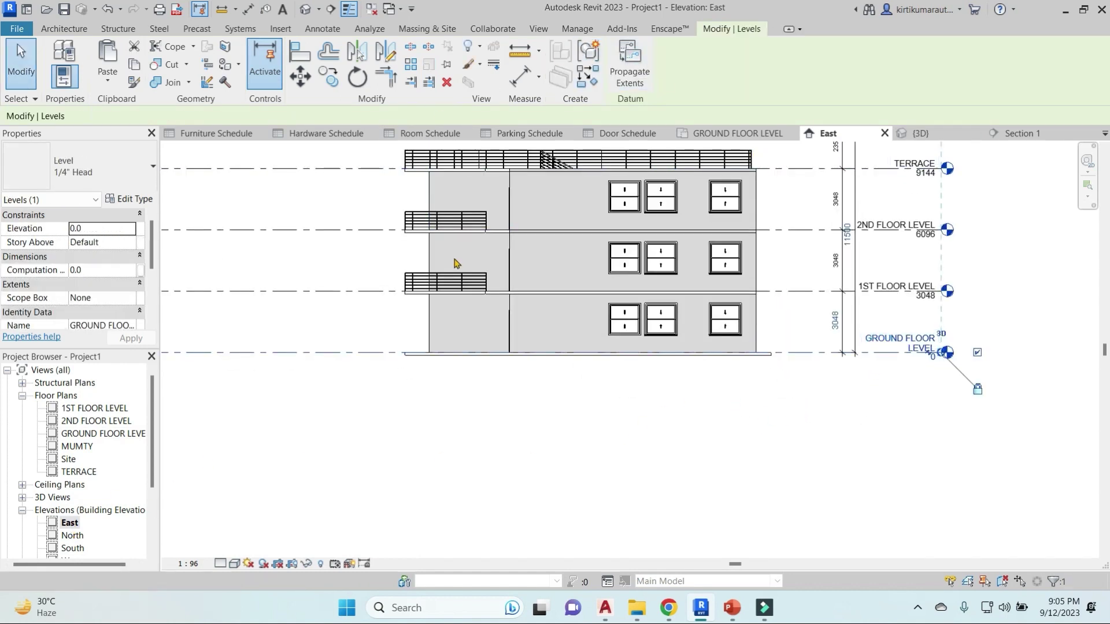
pyautogui.press('l')
pyautogui.press('l')
pyautogui.press('Escape')
pyautogui.press('Escape')
# Add a level 1800 mm below GROUND FLOOR LEVEL by picking its line with an offset of 1800
pyautogui.click(63, 29)
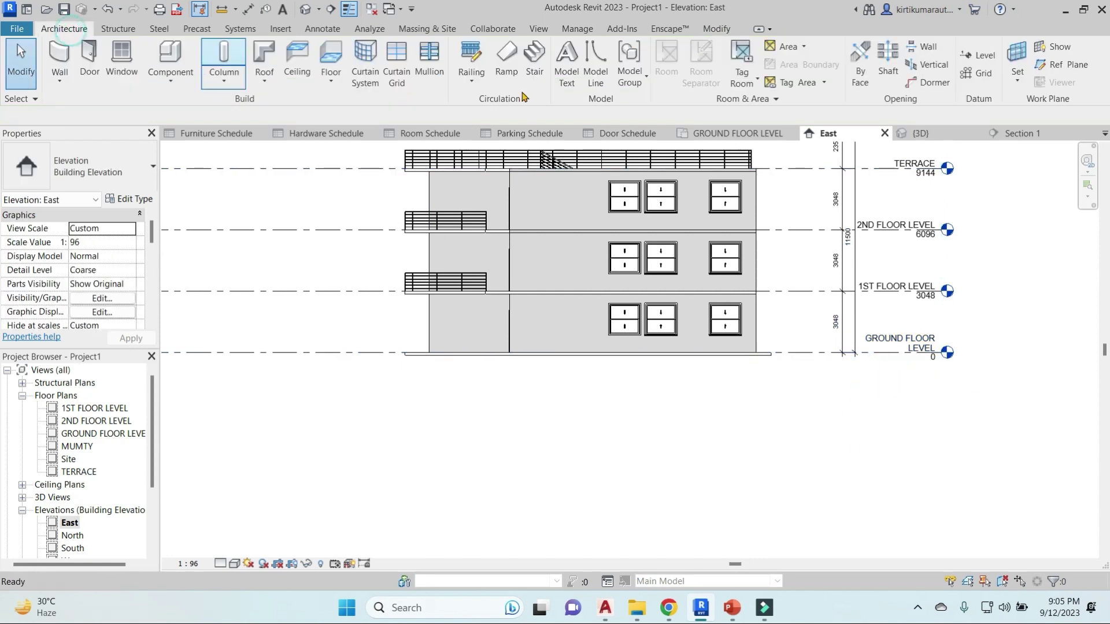
pyautogui.click(981, 56)
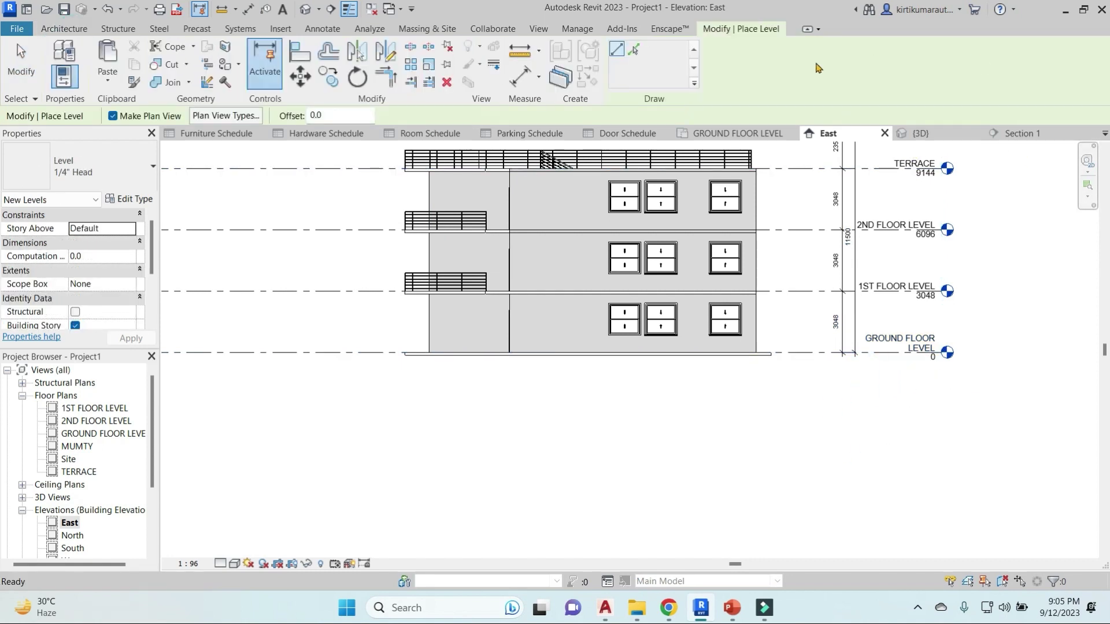
pyautogui.click(634, 50)
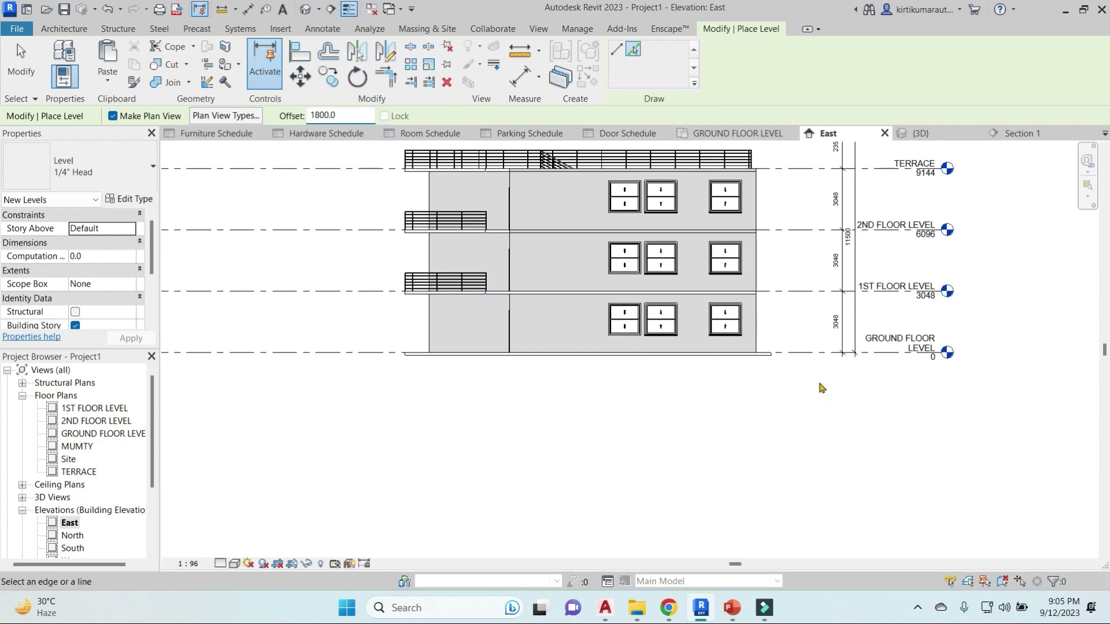
pyautogui.click(812, 356)
pyautogui.scroll(3, 908, 378)
pyautogui.press('Escape')
pyautogui.press('Escape')
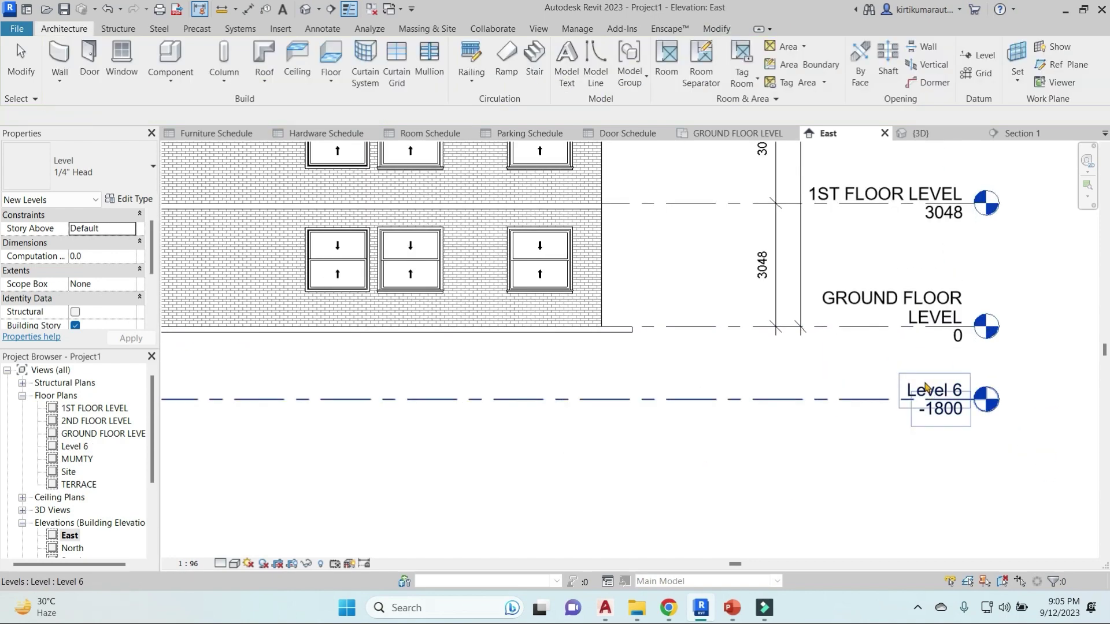
# Rename the level at -1800 to FOUNDATION and rename its corresponding views too
pyautogui.doubleClick(925, 386)
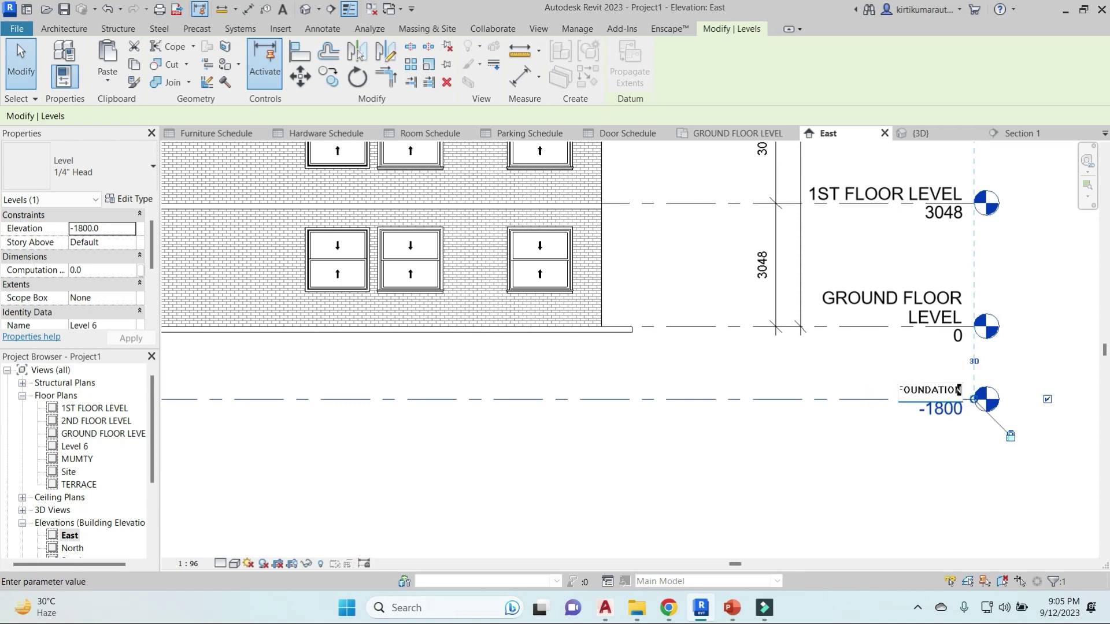
pyautogui.click(845, 458)
pyautogui.click(612, 302)
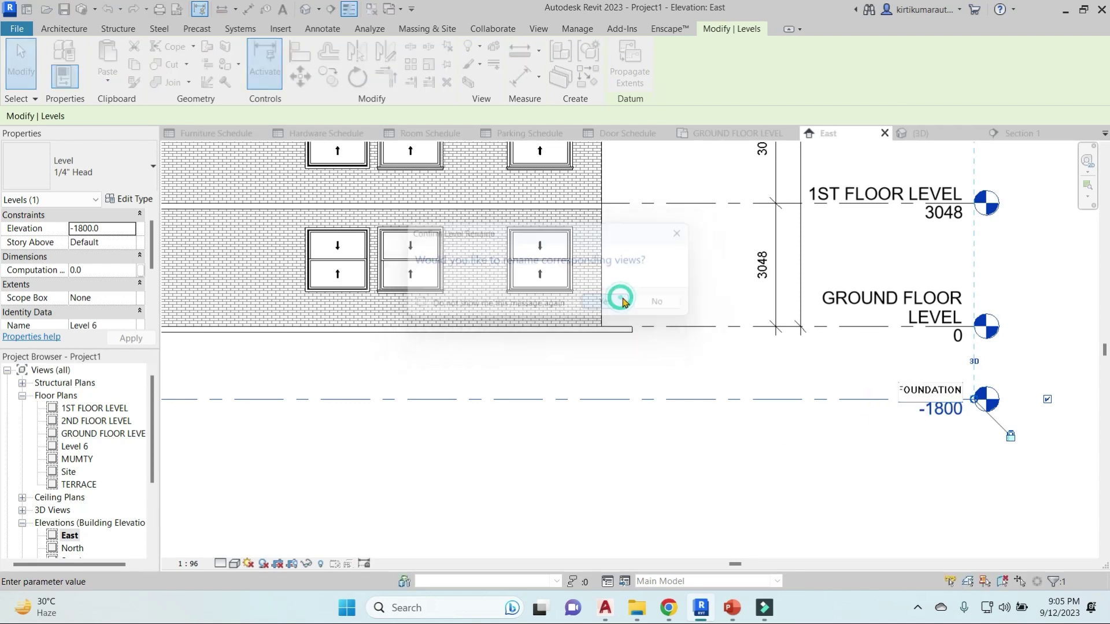
pyautogui.click(637, 451)
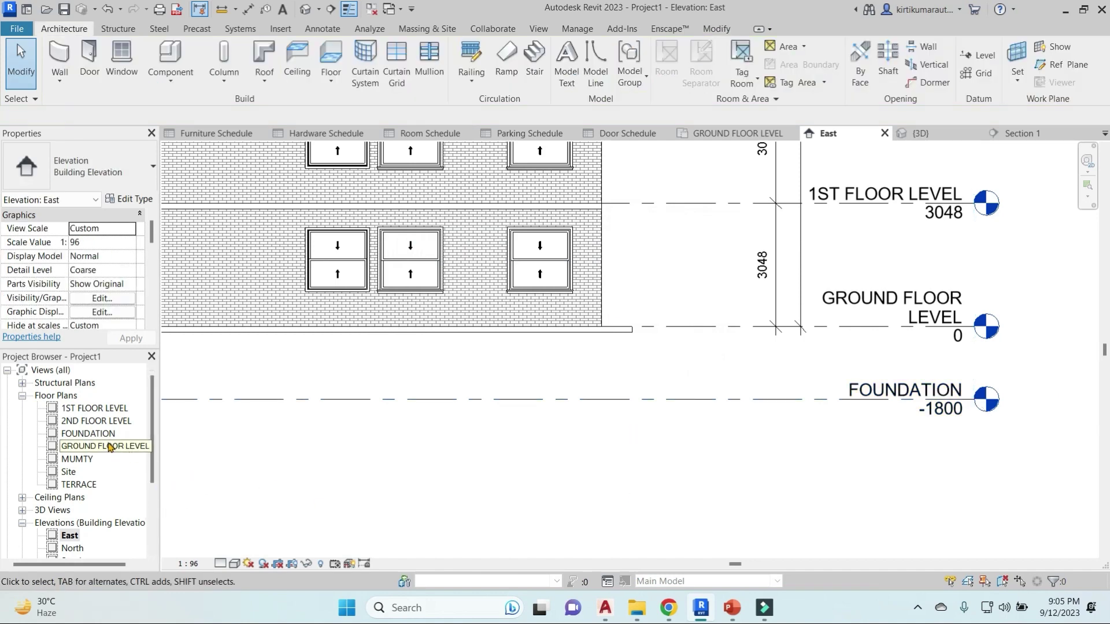
# Open the GROUND FLOOR LEVEL plan and draw a vertical grid line along the left exterior wall, extending past the building's upper edge
pyautogui.doubleClick(85, 446)
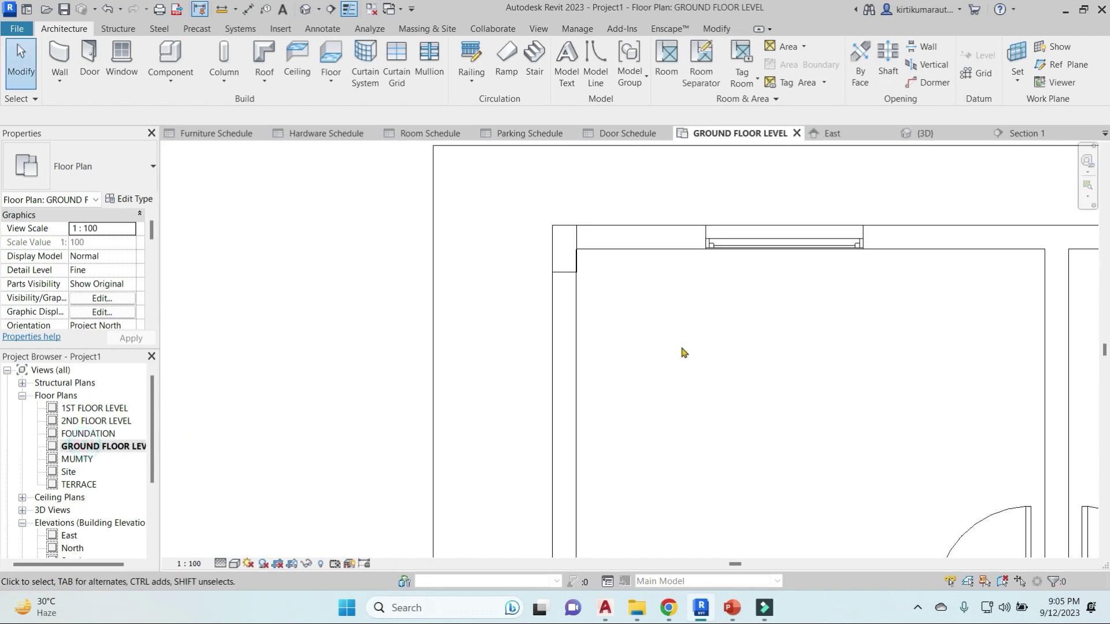
pyautogui.scroll(2, 659, 338)
pyautogui.scroll(-2, 639, 327)
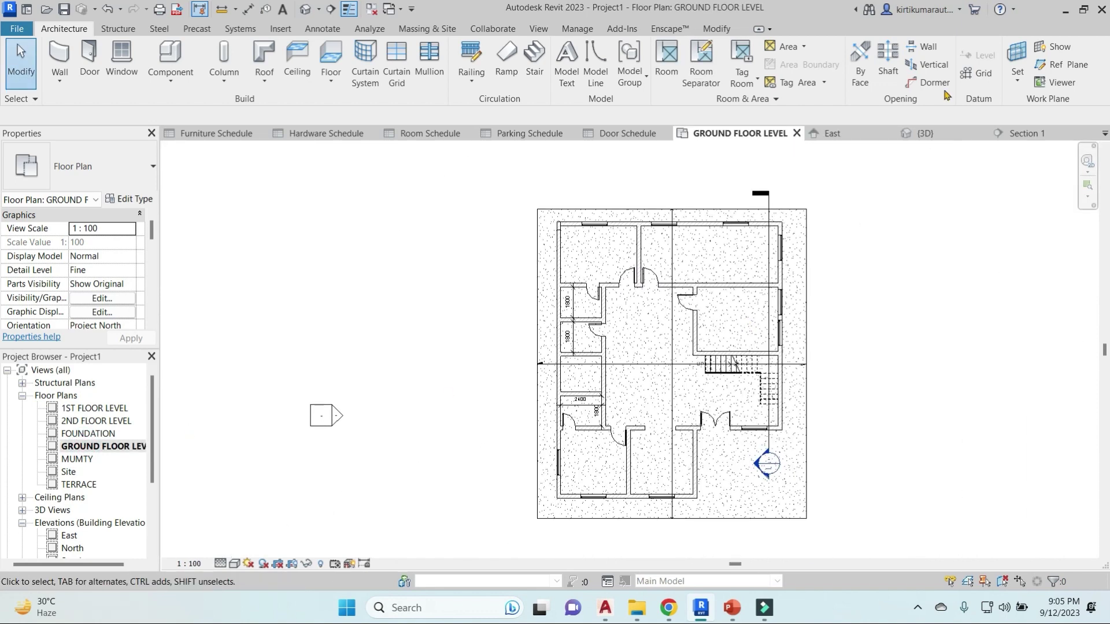
pyautogui.click(989, 75)
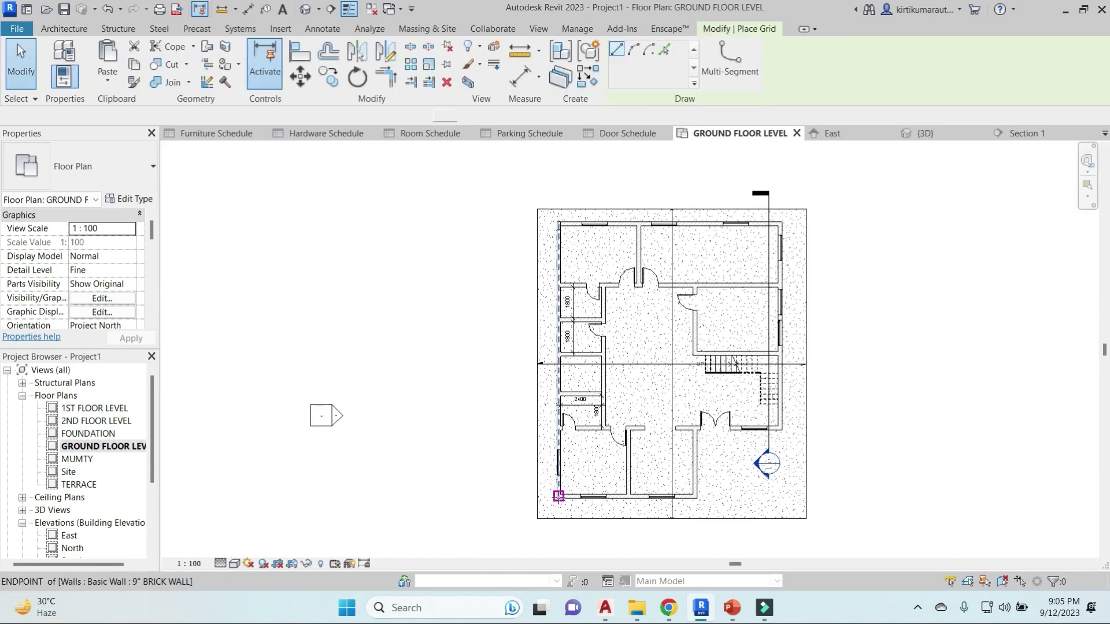
pyautogui.scroll(5, 558, 496)
pyautogui.click(558, 545)
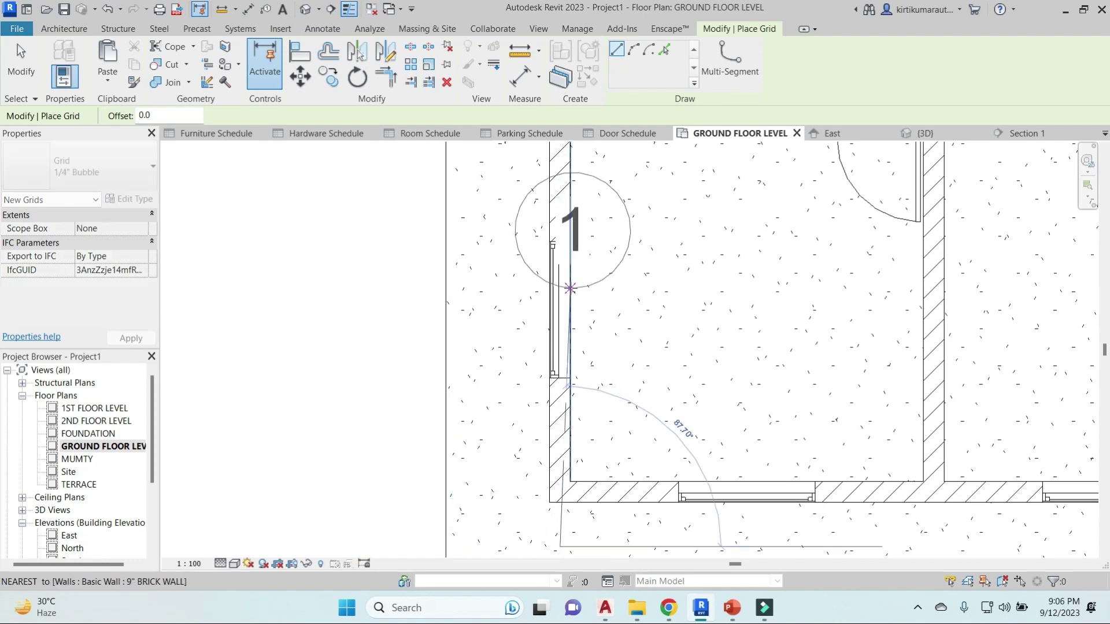
pyautogui.scroll(-4, 565, 238)
pyautogui.click(568, 180)
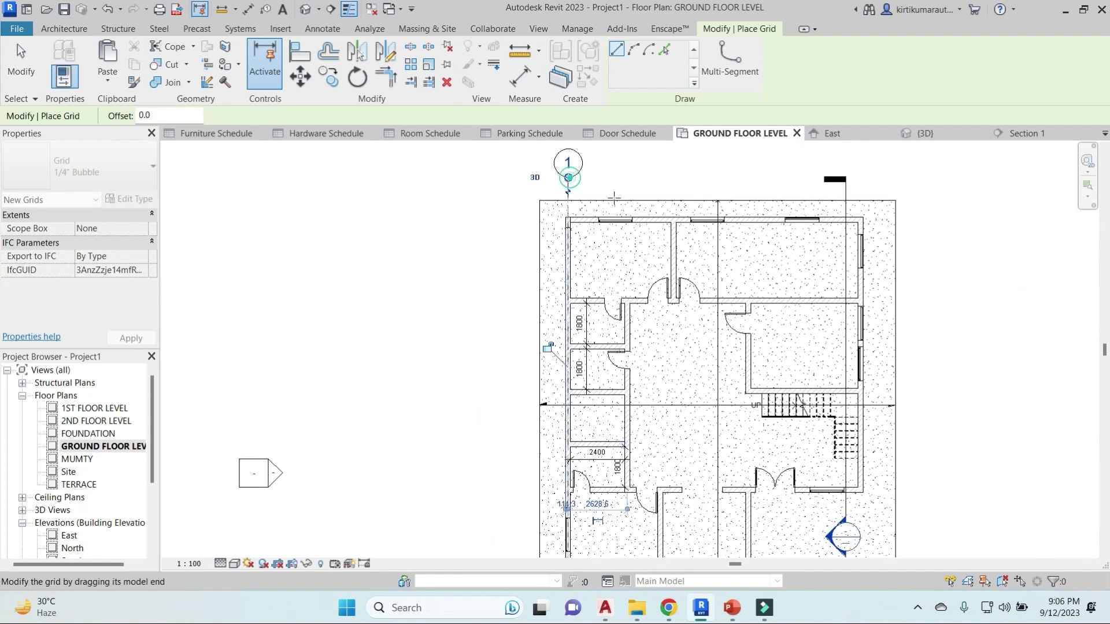
# Draw a vertical grid line along the wall between the two lower rooms, from below the building to the height of grid 1's bubble
pyautogui.moveTo(671, 408); pyautogui.dragTo(670, 304, button='middle')
pyautogui.scroll(3, 659, 501)
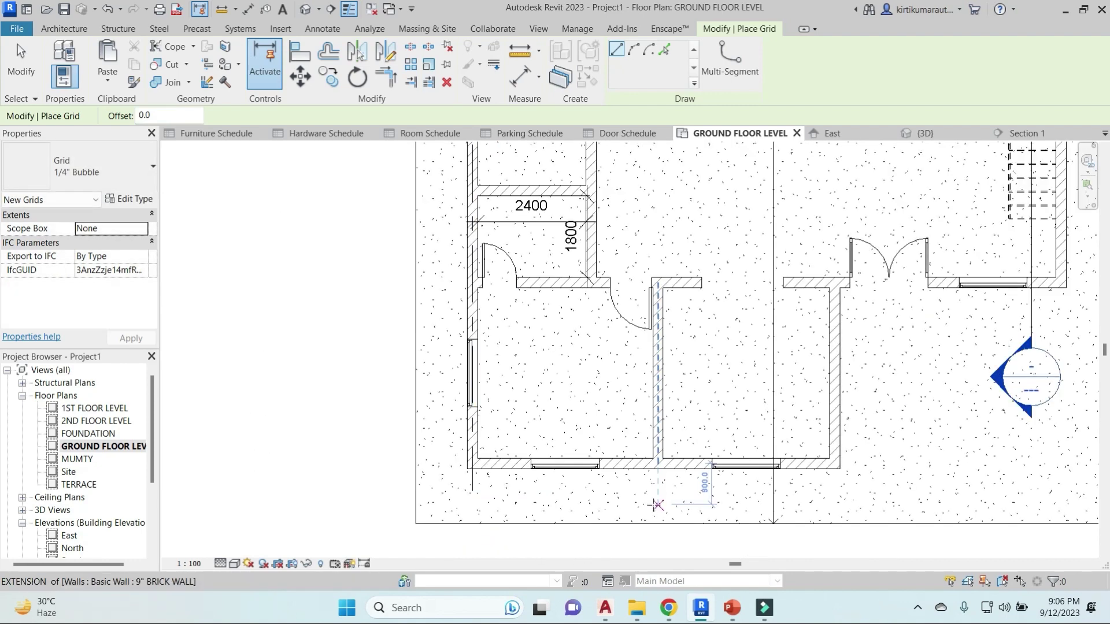
pyautogui.click(658, 499)
pyautogui.scroll(-4, 657, 375)
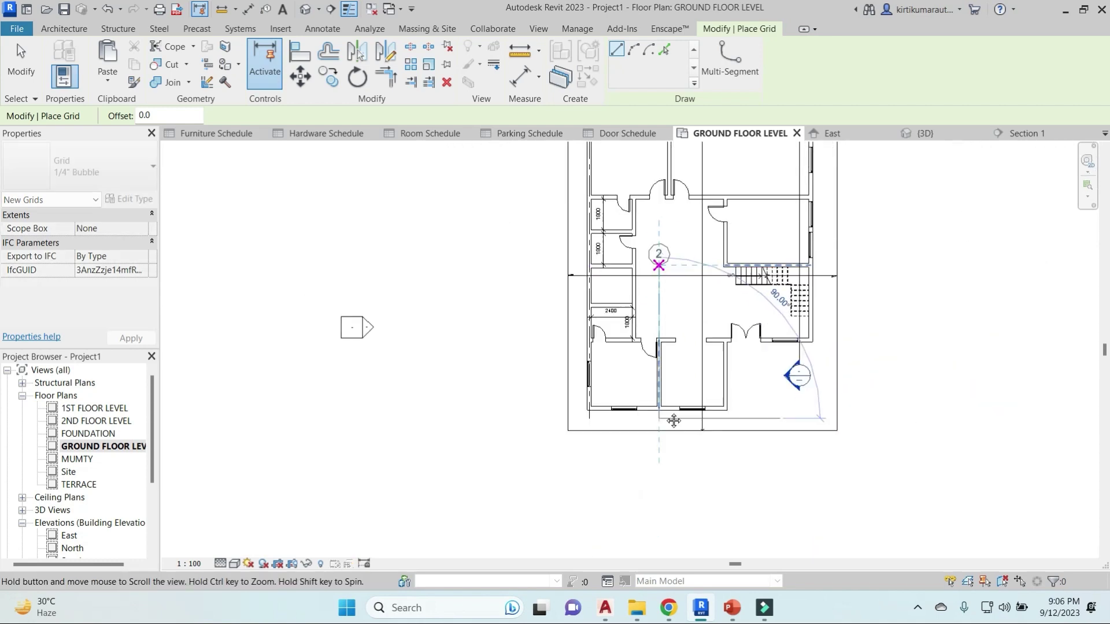
pyautogui.click(662, 292)
# Draw a vertical grid line along the wall between the two upper rooms, ending level with the bubbles of grids 1 and 2
pyautogui.scroll(3, 671, 380)
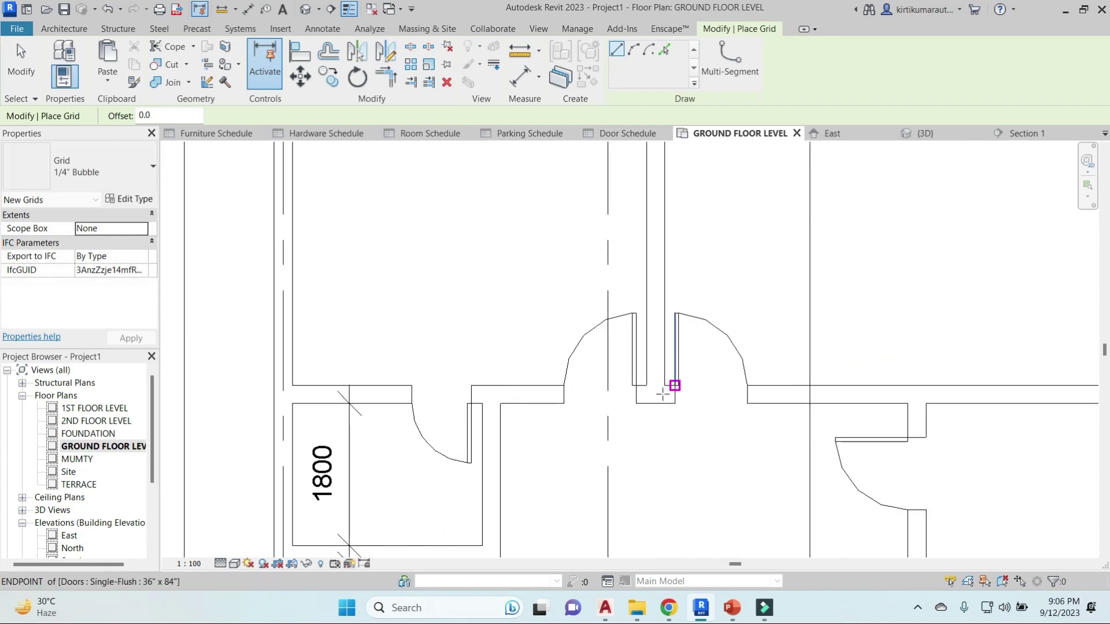
pyautogui.click(654, 391)
pyautogui.scroll(-2, 654, 391)
pyautogui.moveTo(658, 226); pyautogui.dragTo(661, 353, button='middle')
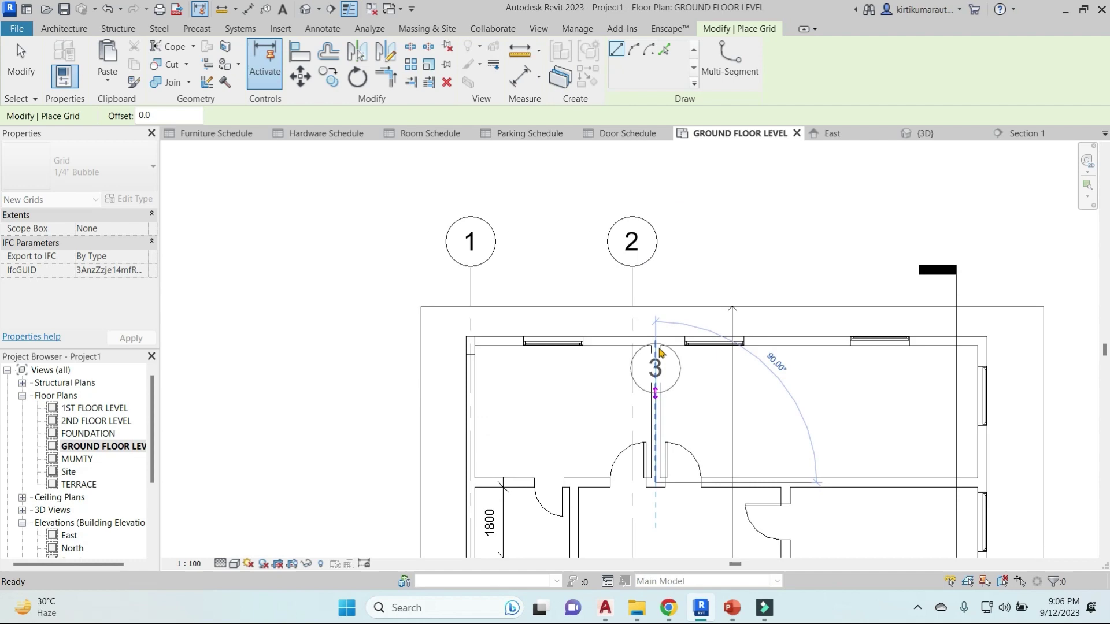
pyautogui.click(655, 267)
pyautogui.press('Escape')
pyautogui.press('Escape')
# Rename the grid line between the upper rooms to 2A and add an elbow that shifts its bubble clear of grid 2
pyautogui.doubleClick(661, 242)
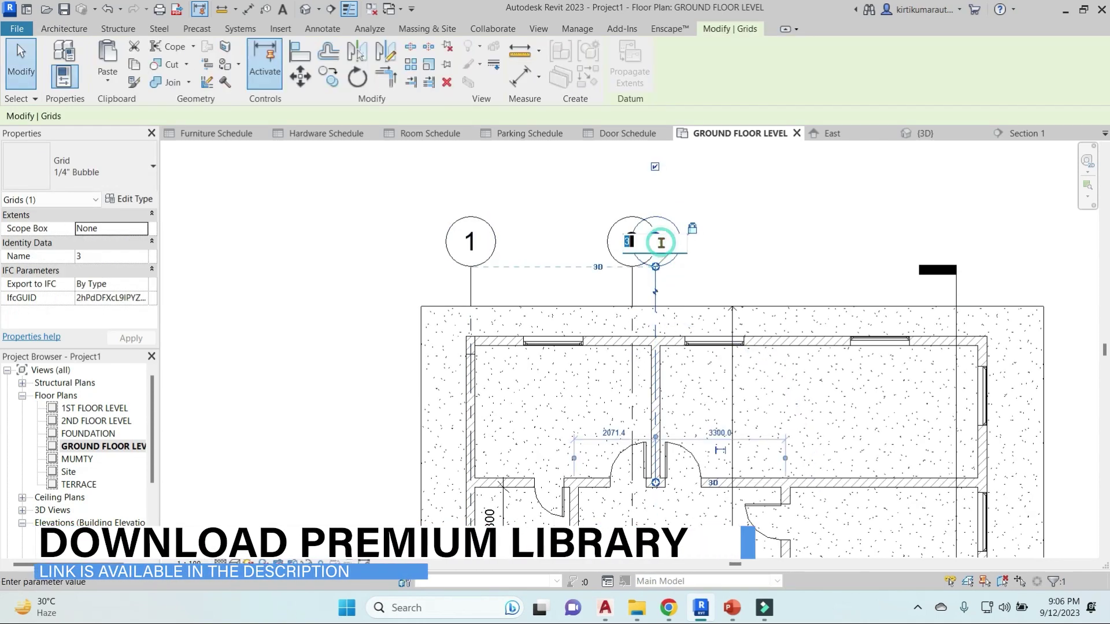
pyautogui.write('2A')
pyautogui.press('Return')
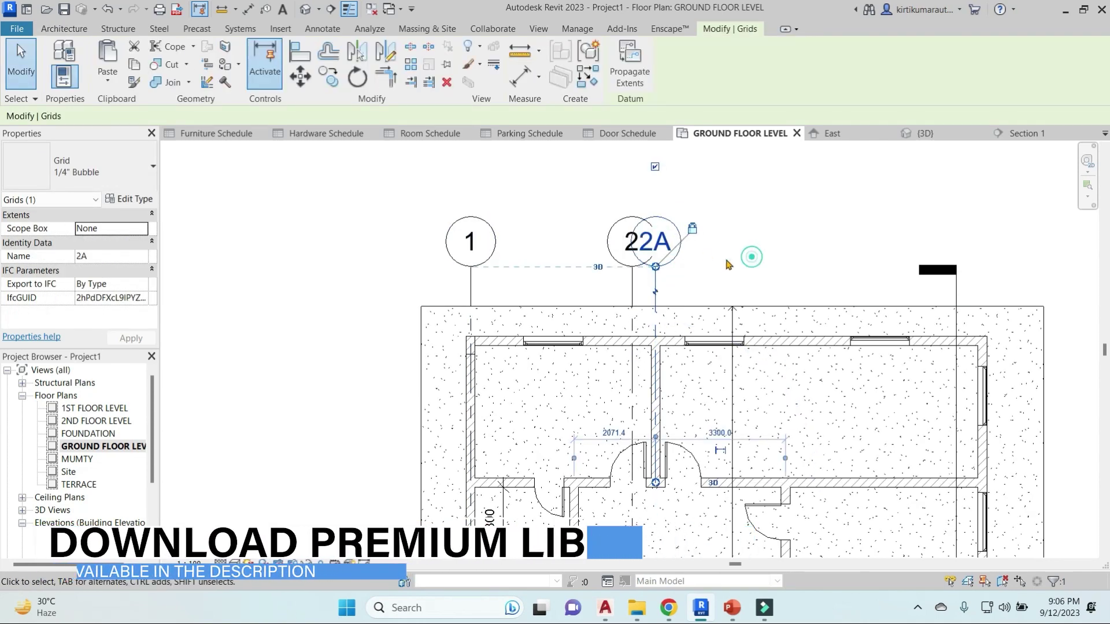
pyautogui.press('Escape')
pyautogui.click(653, 291)
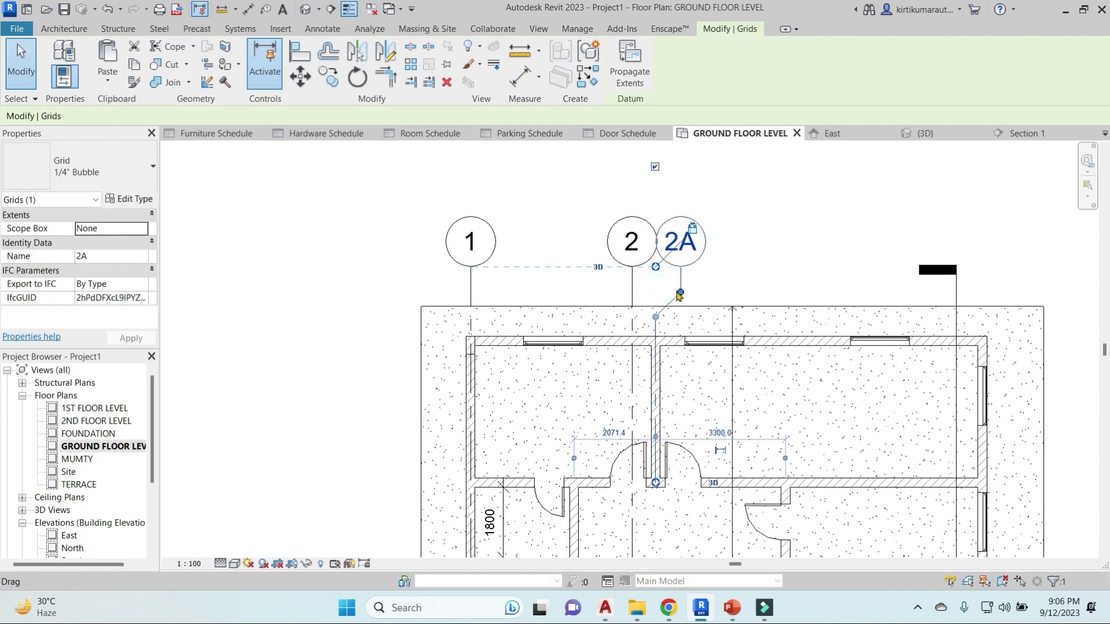
pyautogui.moveTo(679, 294); pyautogui.dragTo(658, 289)
pyautogui.scroll(-3, 742, 271)
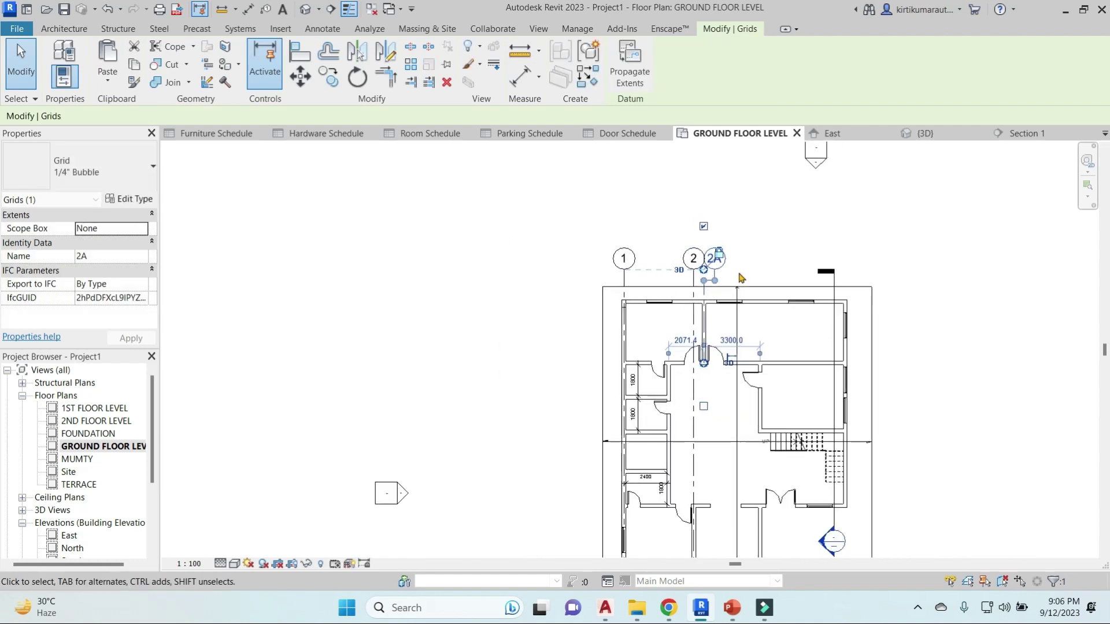
pyautogui.press('Escape')
# Draw a vertical grid line along the right wall of the lower middle room, ending level with the other grid bubbles
pyautogui.press('g')
pyautogui.press('r')
pyautogui.moveTo(751, 380); pyautogui.dragTo(731, 243, button='middle')
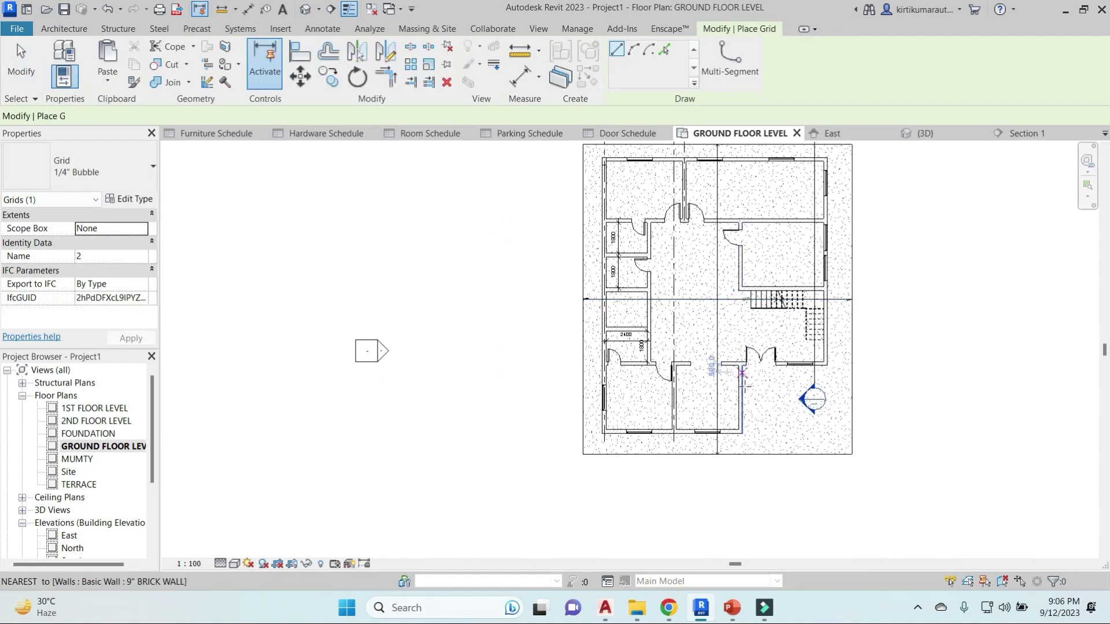
pyautogui.scroll(5, 740, 419)
pyautogui.click(736, 473)
pyautogui.scroll(-6, 739, 305)
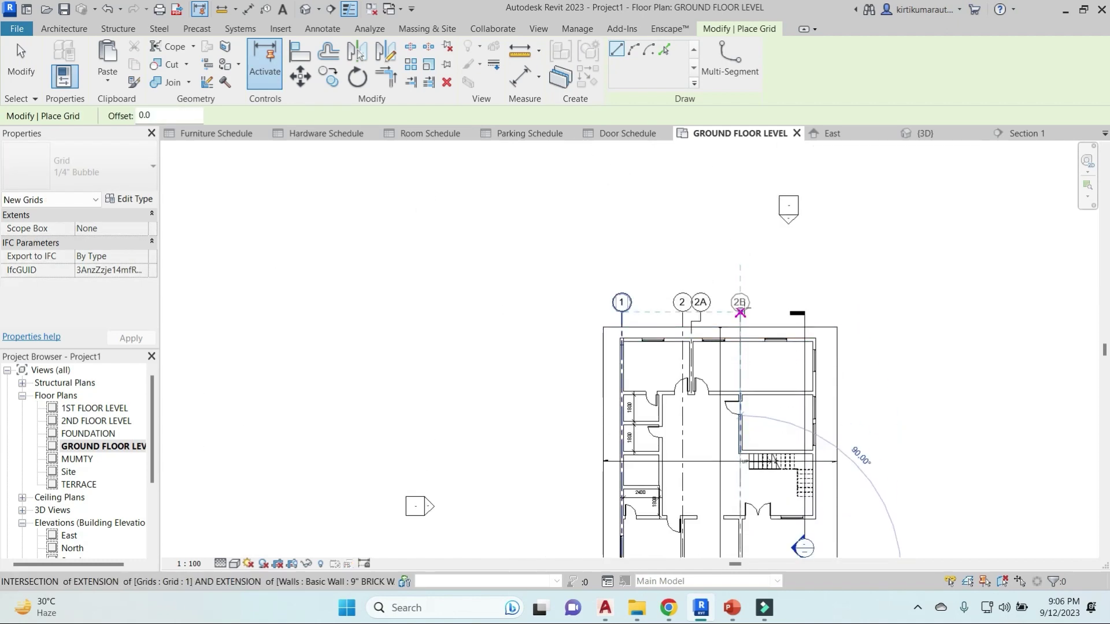
pyautogui.click(740, 312)
pyautogui.scroll(4, 740, 304)
pyautogui.press('Escape')
pyautogui.press('Escape')
# Rename the grid line to the right of 2A to 3
pyautogui.click(733, 292)
pyautogui.click(733, 292)
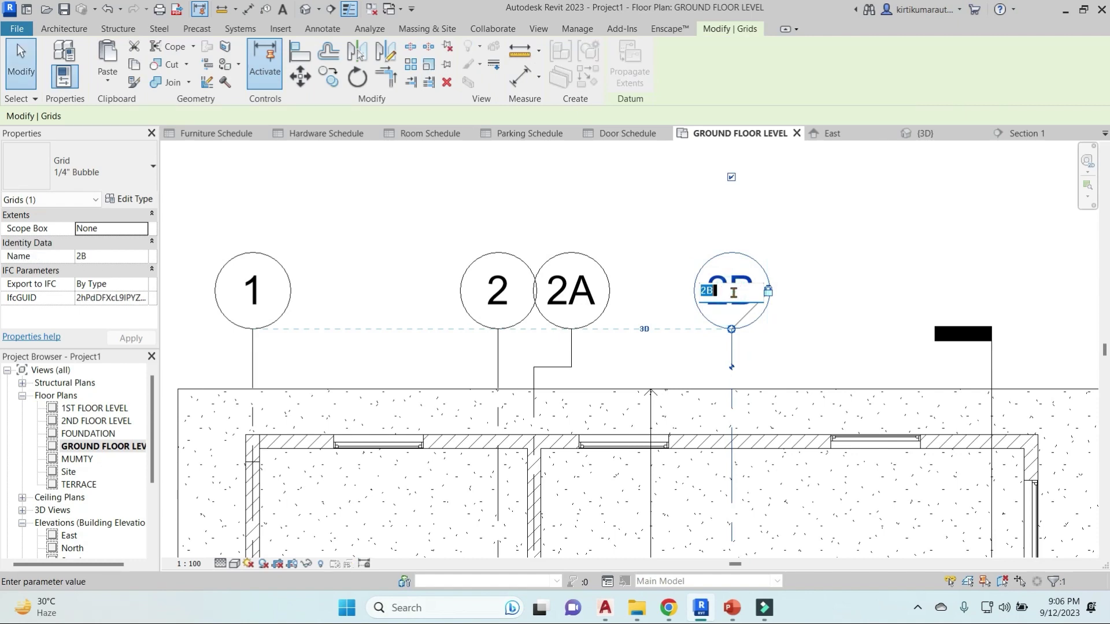
pyautogui.write('3')
pyautogui.click(830, 304)
pyautogui.scroll(-2, 771, 332)
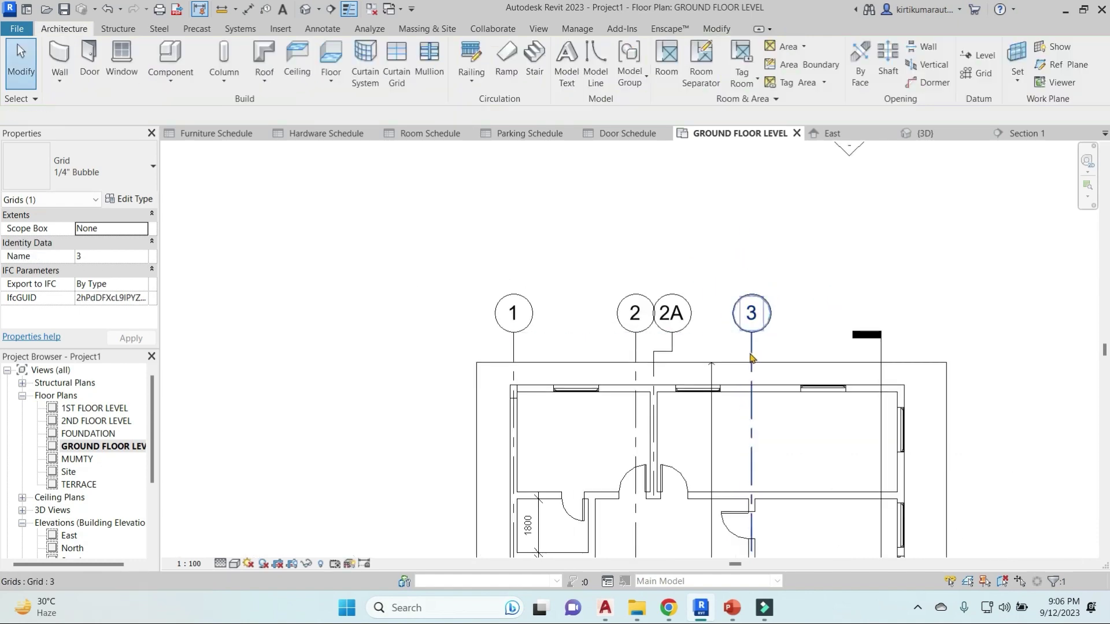
# Draw a vertical grid line along the right exterior wall, from below the building up to the level of the other grid bubbles
pyautogui.press('g')
pyautogui.press('r')
pyautogui.moveTo(844, 340); pyautogui.dragTo(838, 151, button='middle')
pyautogui.scroll(2, 838, 231)
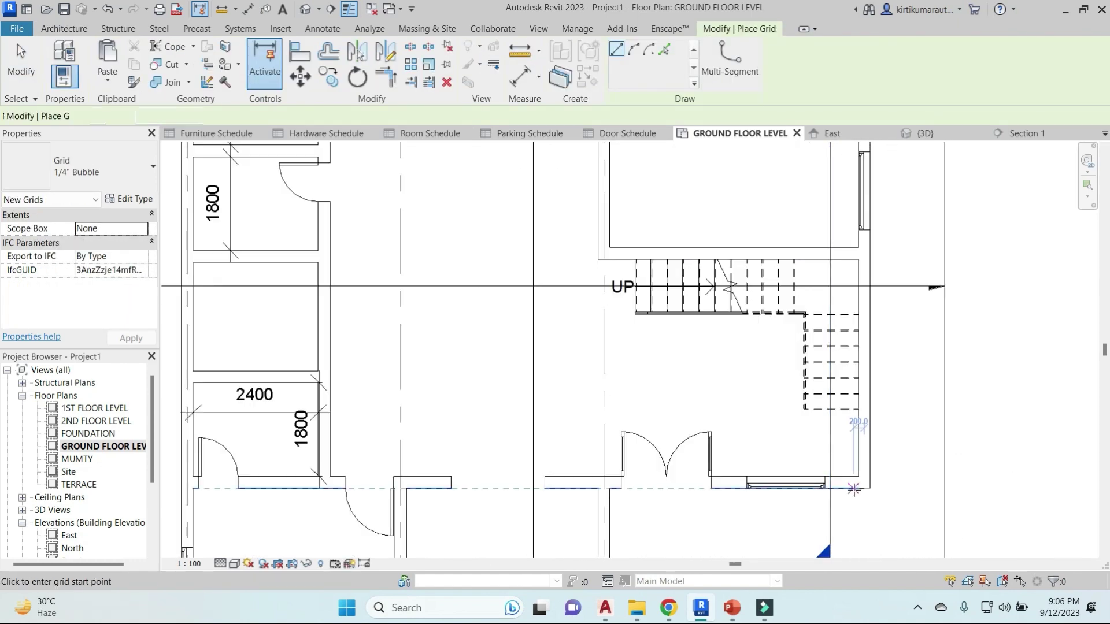
pyautogui.moveTo(865, 507); pyautogui.dragTo(839, 336, button='middle')
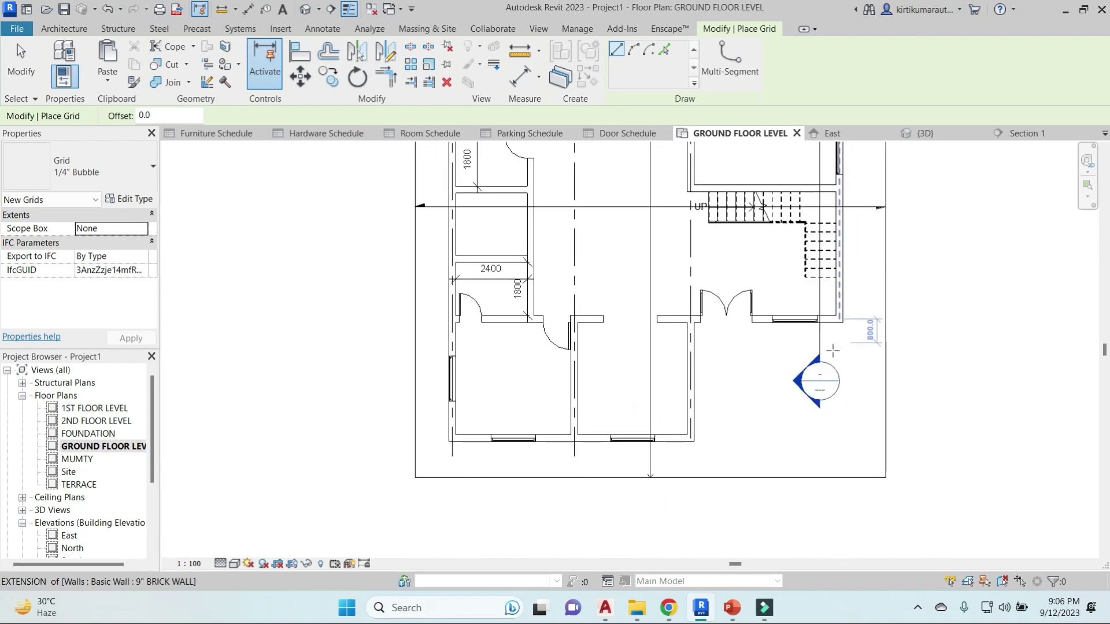
pyautogui.click(837, 450)
pyautogui.scroll(-2, 841, 249)
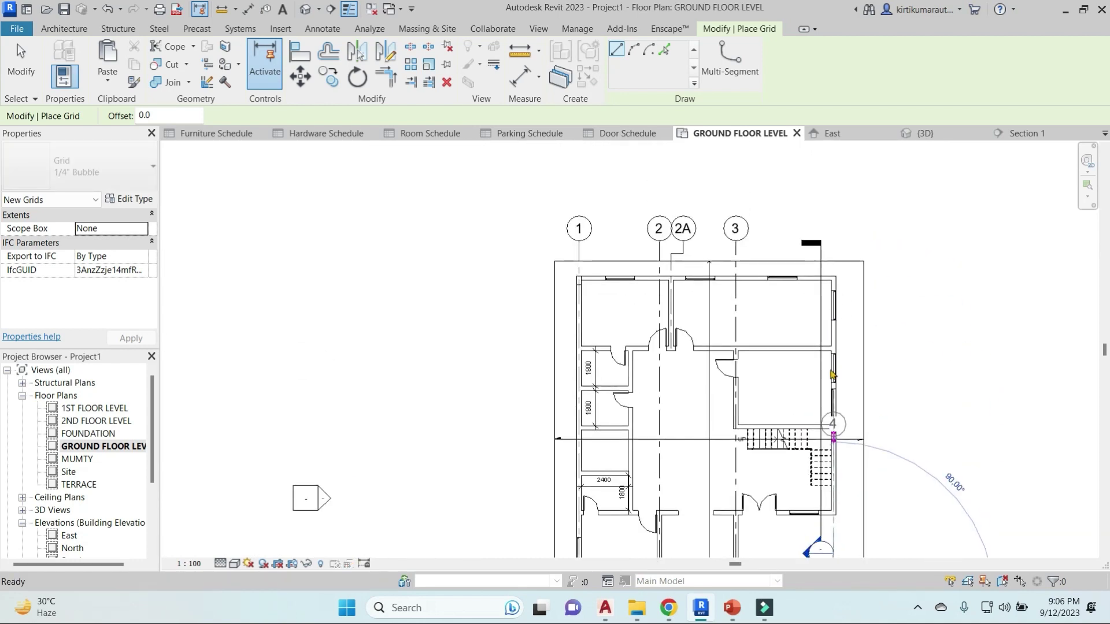
pyautogui.click(833, 241)
# Draw a horizontal grid line along the upper exterior wall, extending past the building's left side, and name it A
pyautogui.scroll(2, 809, 240)
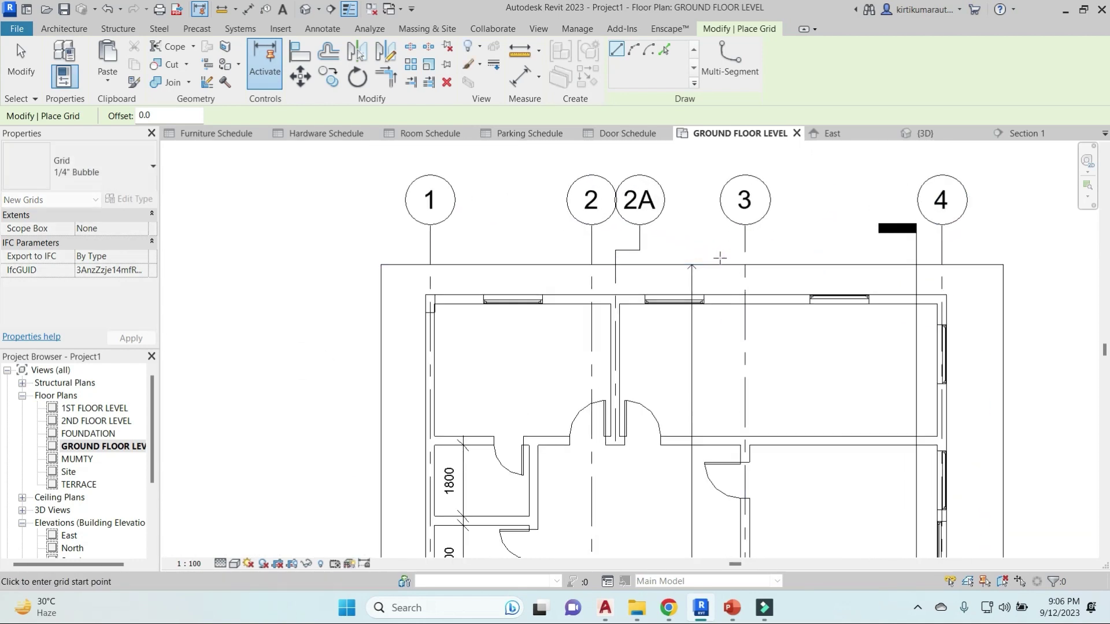
pyautogui.scroll(2, 856, 301)
pyautogui.click(832, 283)
pyautogui.scroll(-2, 572, 279)
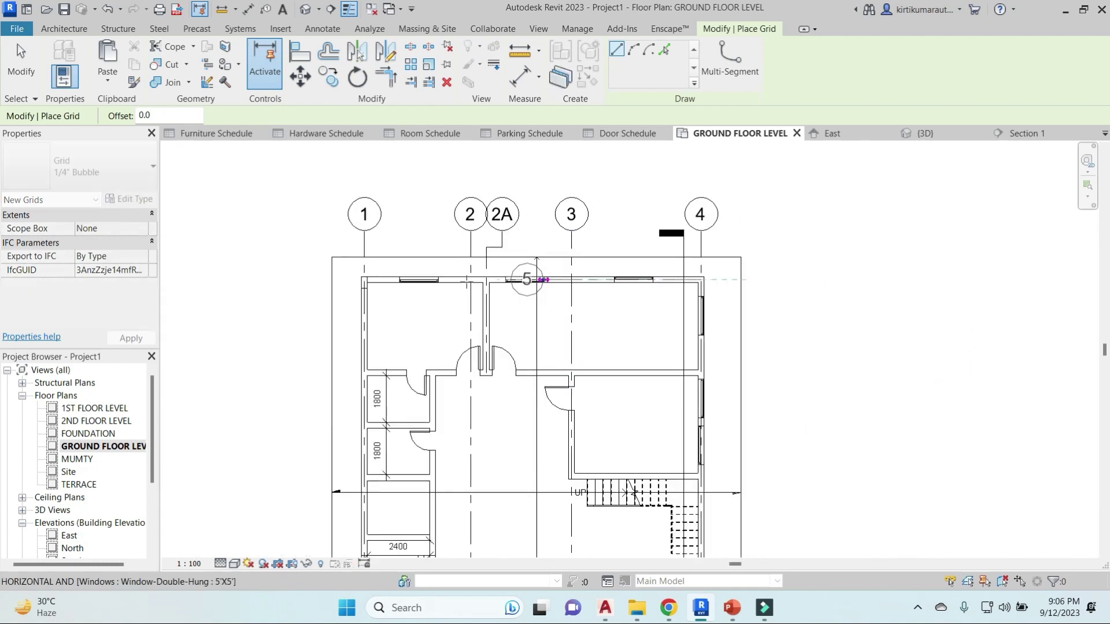
pyautogui.moveTo(334, 282); pyautogui.dragTo(670, 283, button='middle')
pyautogui.click(582, 280)
pyautogui.press('Escape')
pyautogui.press('Escape')
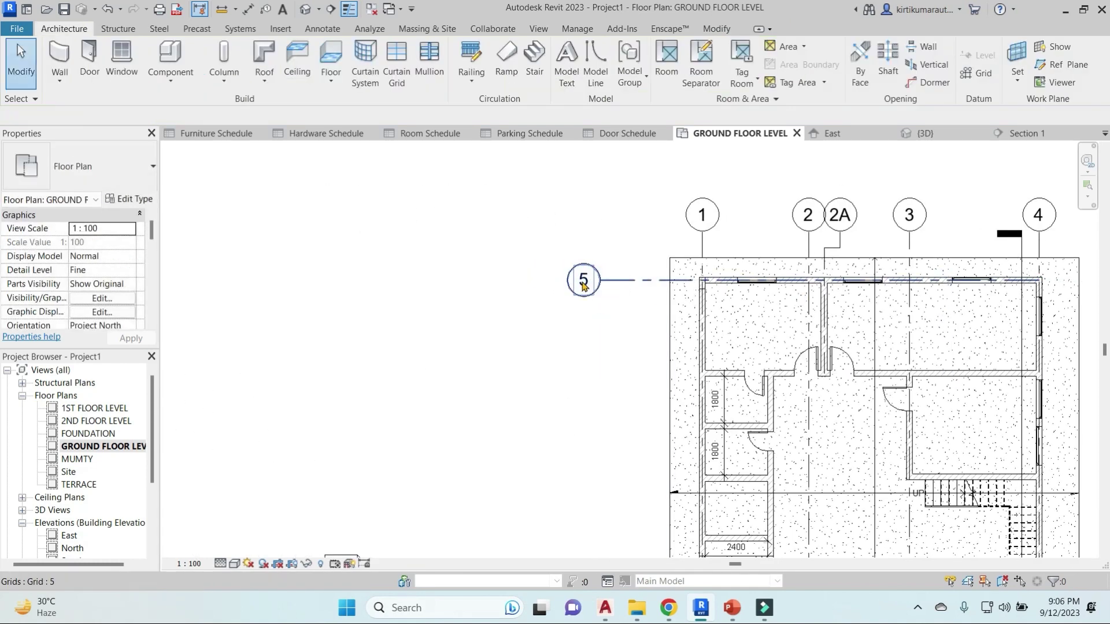
pyautogui.doubleClick(582, 280)
pyautogui.click(646, 281)
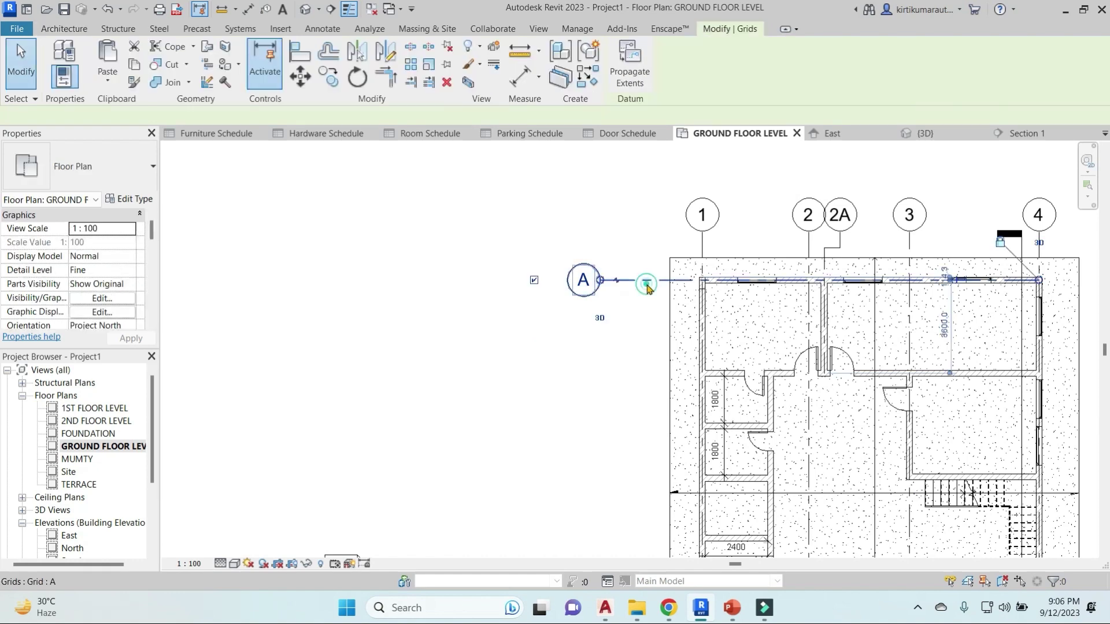
# Create a similar horizontal grid line along the wall below the two upper rooms, ending in line with grid A's bubble
pyautogui.press('c')
pyautogui.press('s')
pyautogui.click(1058, 374)
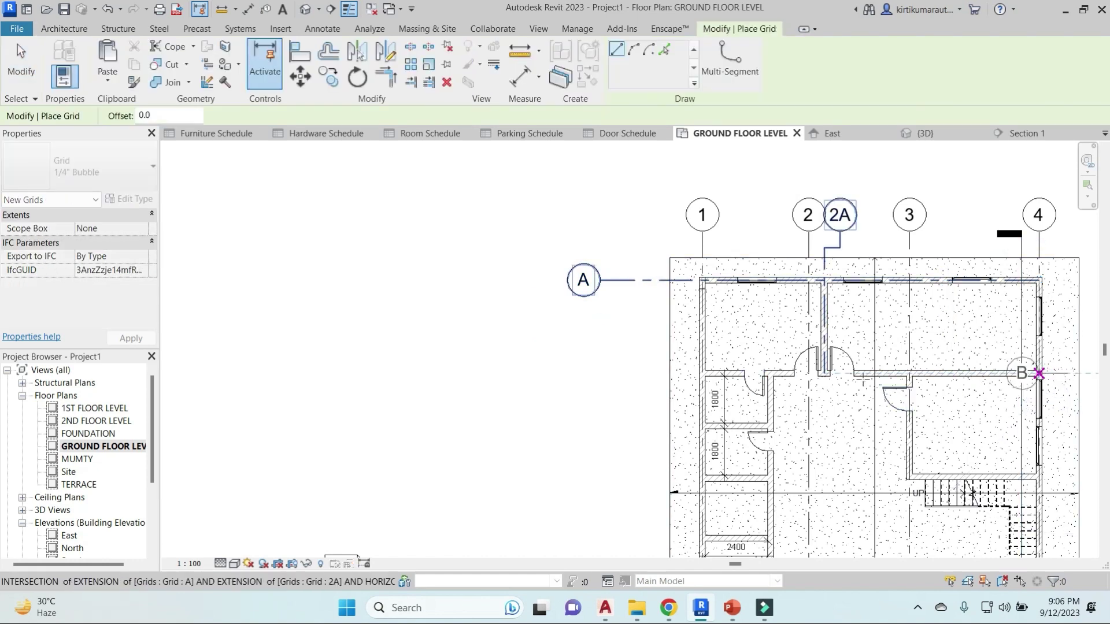
pyautogui.click(599, 374)
# Draw a horizontal grid line along the wall above the staircase, ending in line with grid B's bubble
pyautogui.scroll(-2, 649, 453)
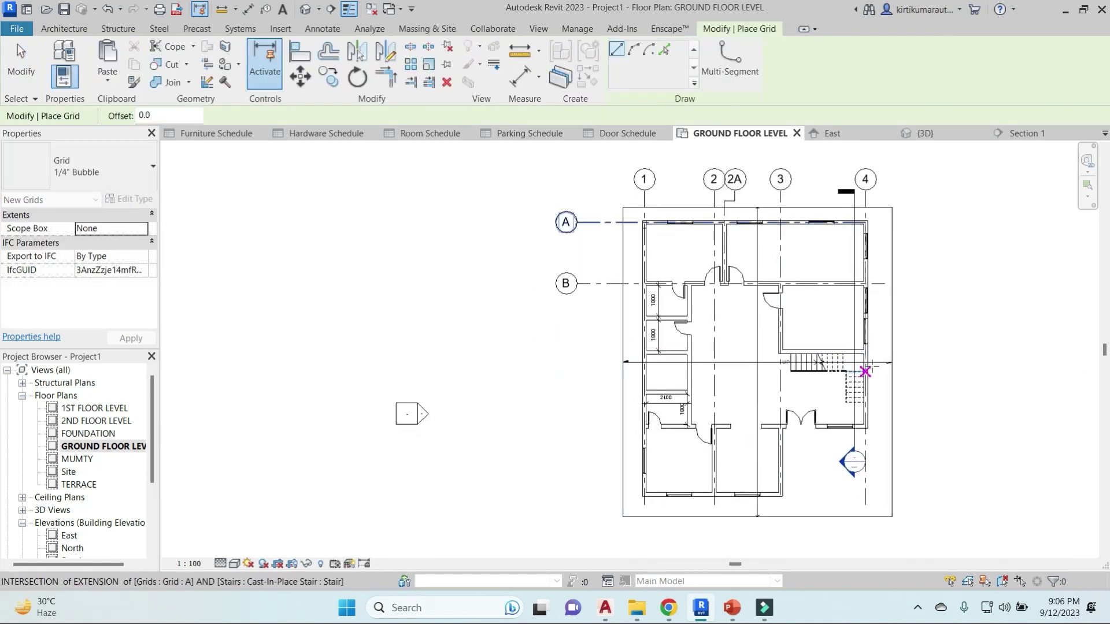
pyautogui.scroll(4, 864, 371)
pyautogui.click(891, 341)
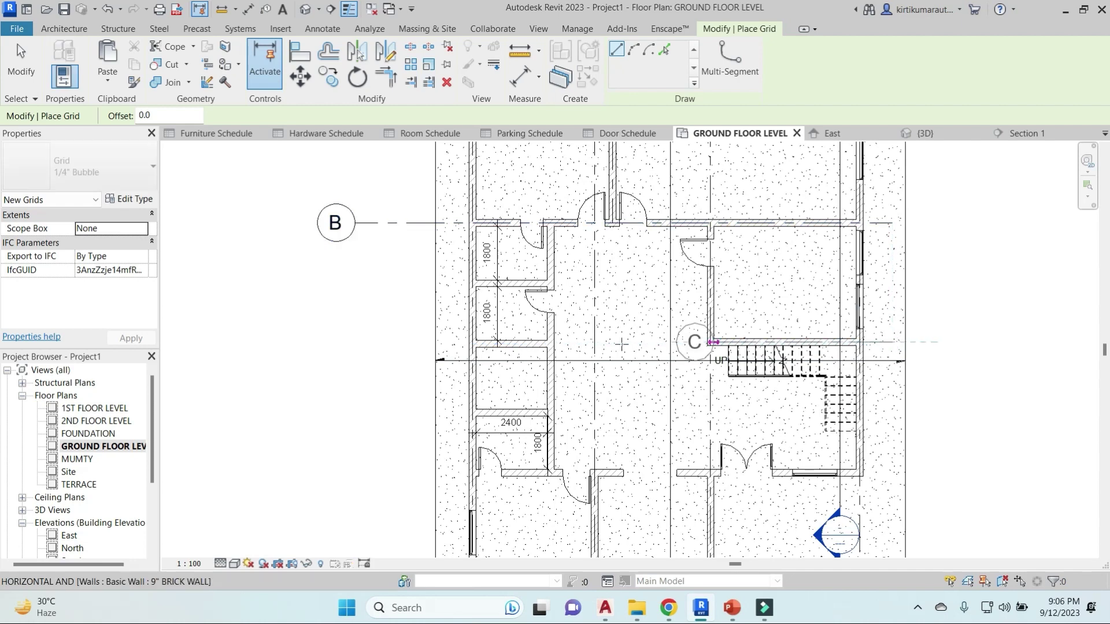
pyautogui.moveTo(391, 347); pyautogui.dragTo(471, 342, button='middle')
pyautogui.click(455, 342)
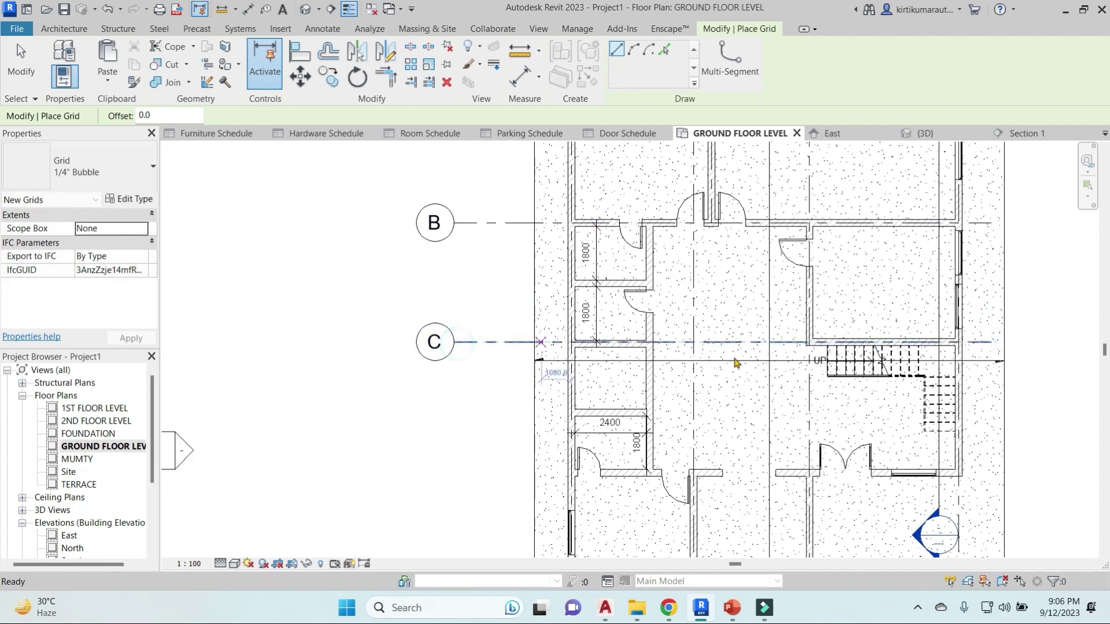
pyautogui.press('Escape')
pyautogui.press('Escape')
# Create a similar horizontal grid line along the wall with the double door, ending in line with grid C's bubble
pyautogui.scroll(2, 919, 353)
pyautogui.scroll(-1, 560, 408)
pyautogui.scroll(-1, 558, 407)
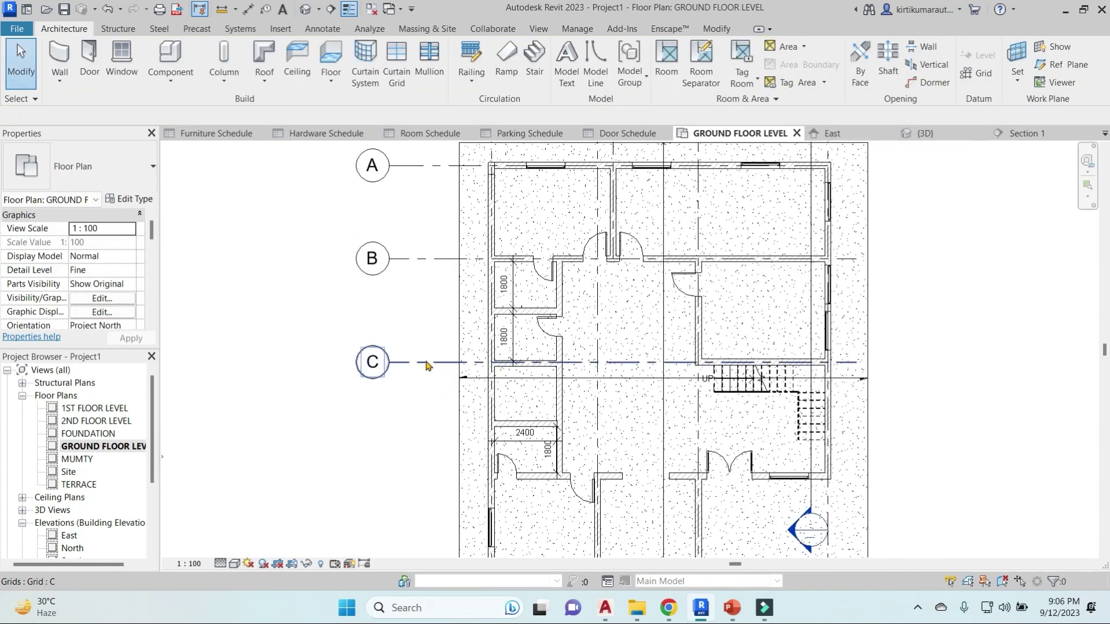
pyautogui.click(426, 365)
pyautogui.press('c')
pyautogui.press('s')
pyautogui.scroll(-1, 568, 488)
pyautogui.moveTo(568, 489); pyautogui.dragTo(669, 379, button='middle')
pyautogui.scroll(2, 866, 376)
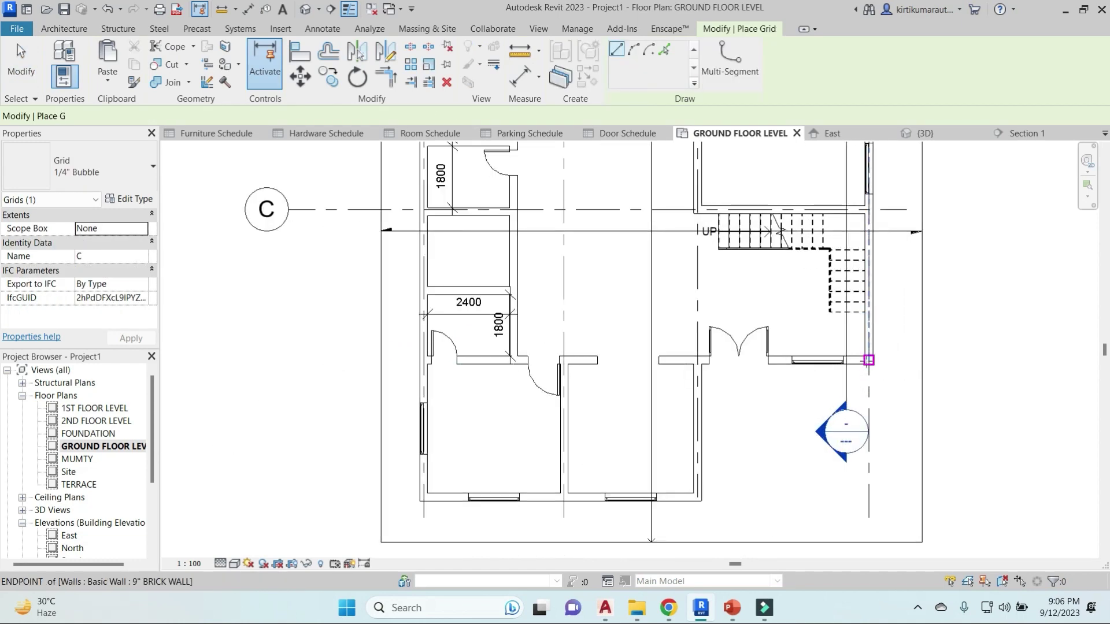
pyautogui.click(865, 360)
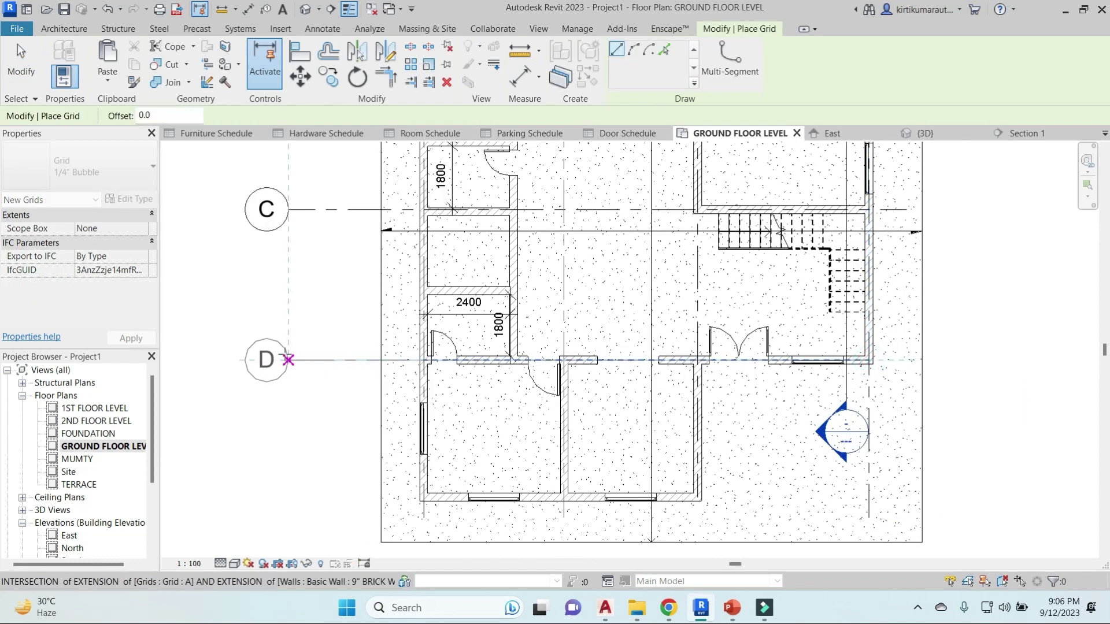
pyautogui.click(288, 359)
# Draw a horizontal grid line along the lowest exterior wall, ending in line with grid D's bubble, and show the whole plan
pyautogui.click(697, 497)
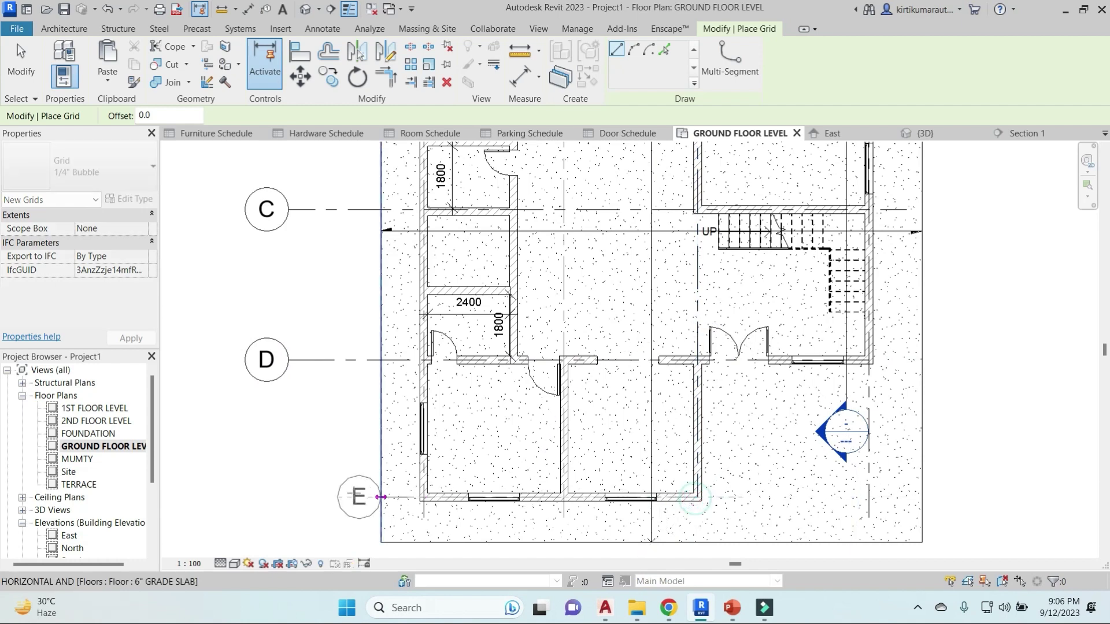
pyautogui.click(287, 497)
pyautogui.press('Escape')
pyautogui.press('Escape')
pyautogui.press('z')
pyautogui.press('f')
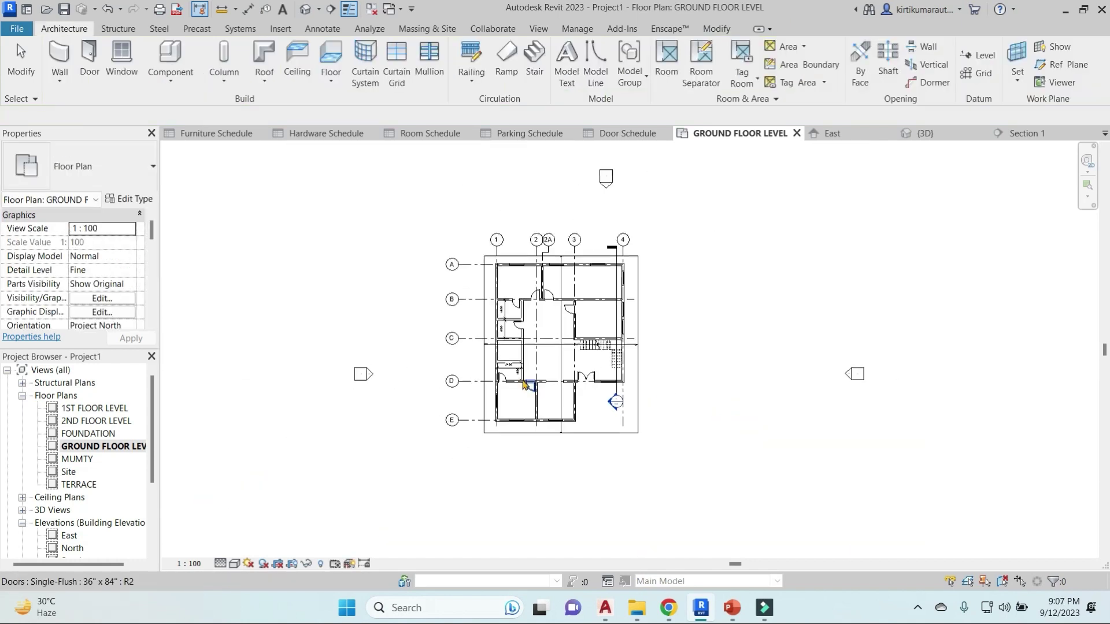
# Select the concrete column at grid intersection A-1 and duplicate its type as 300 x 450mm 2
pyautogui.scroll(4, 648, 354)
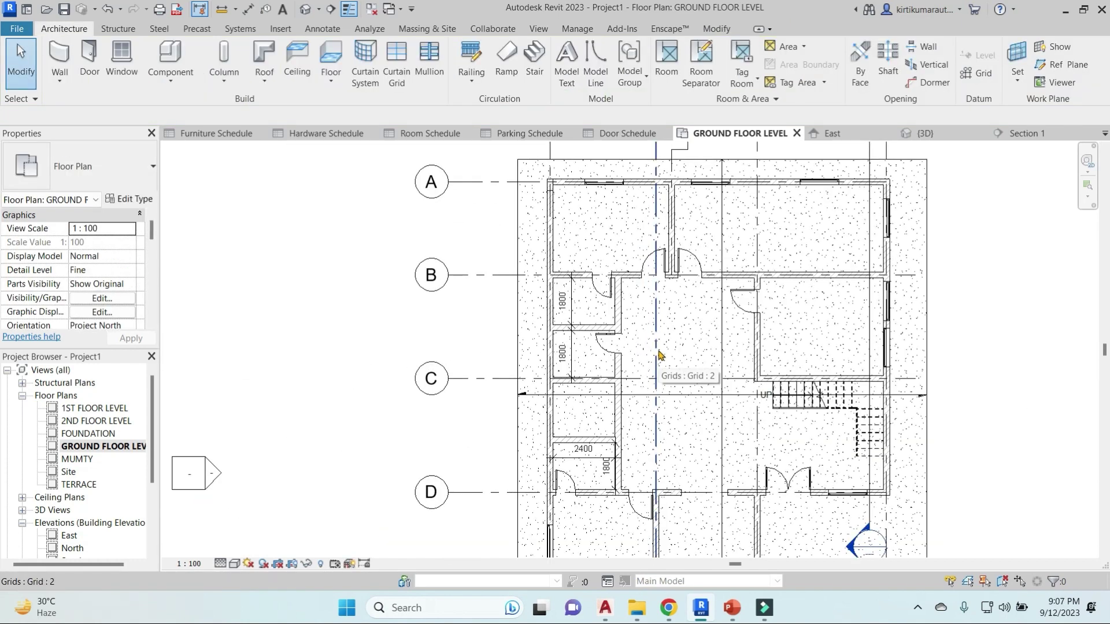
pyautogui.scroll(-3, 659, 355)
pyautogui.scroll(4, 575, 218)
pyautogui.click(558, 211)
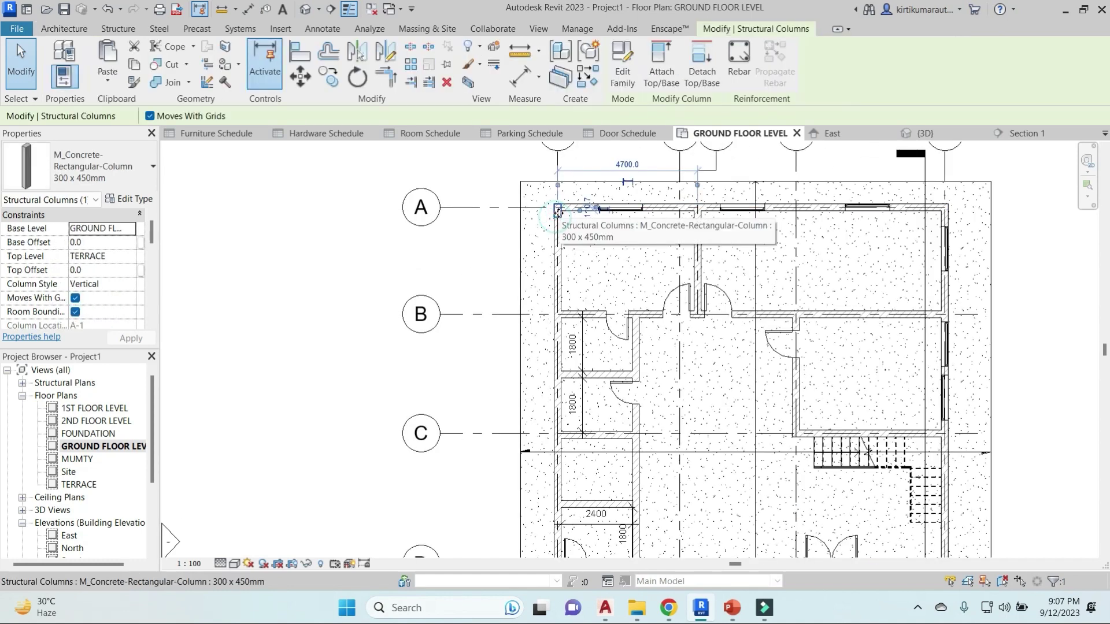
pyautogui.scroll(5, 558, 211)
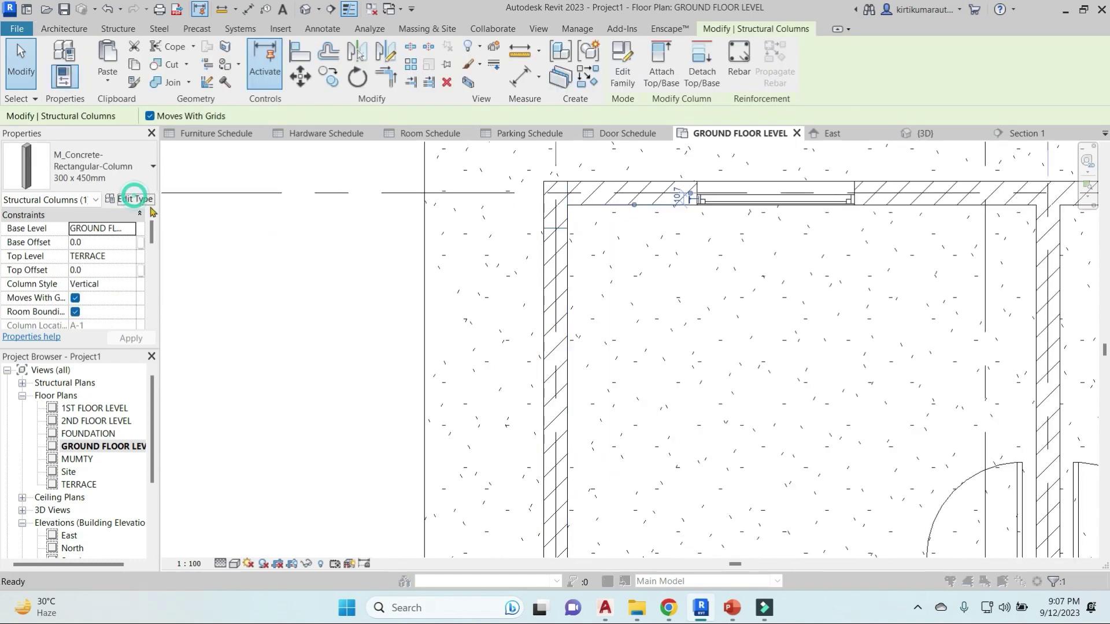
pyautogui.click(542, 139)
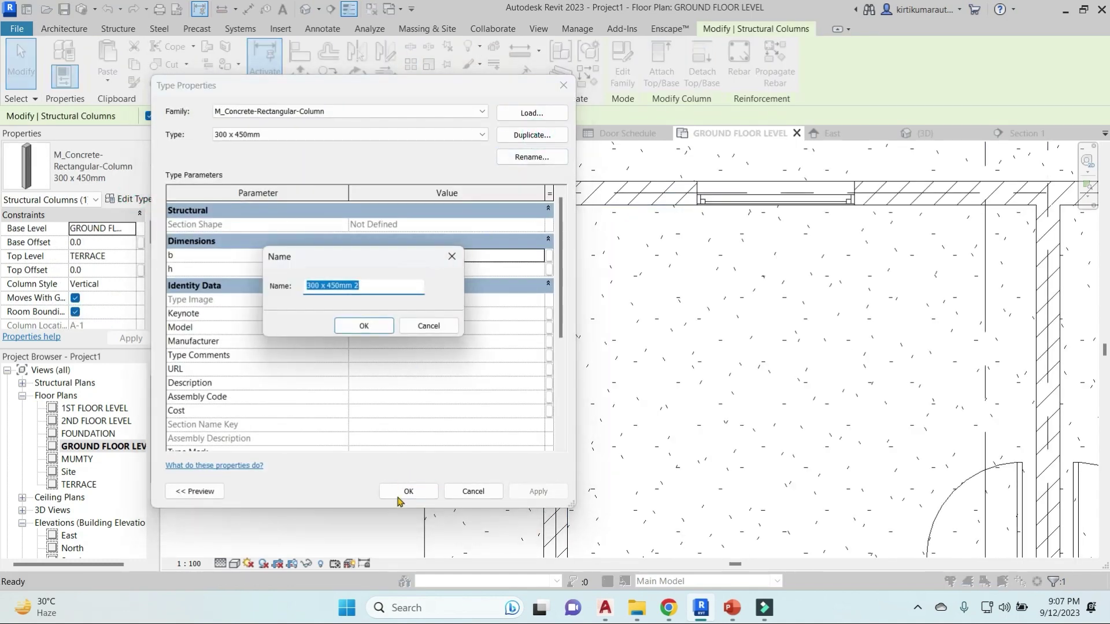
pyautogui.click(365, 326)
pyautogui.click(409, 491)
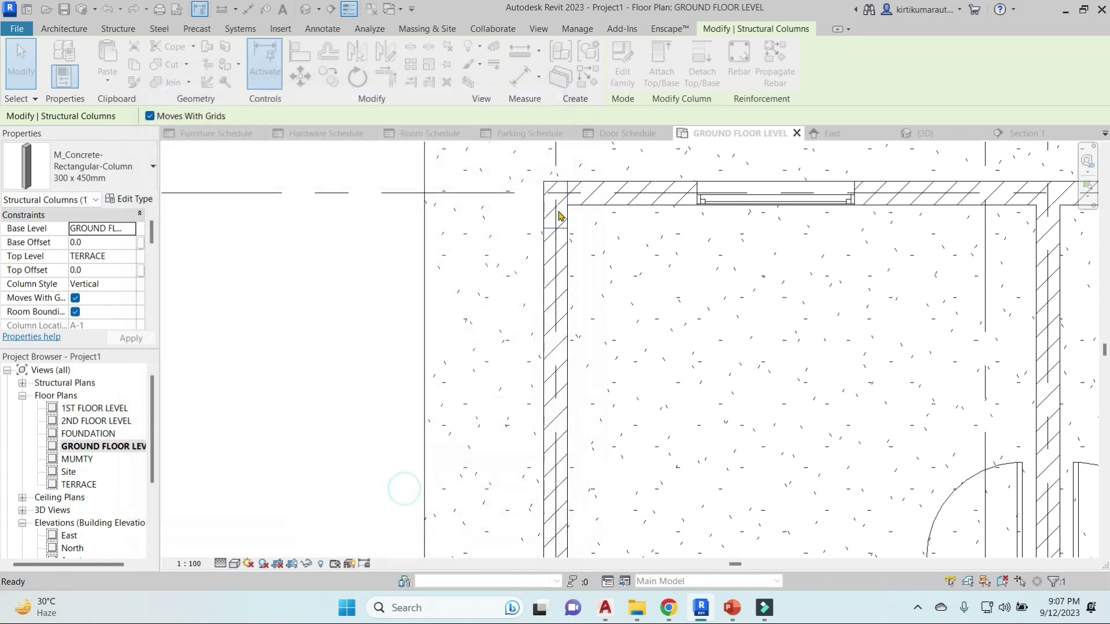
# Assign Concrete, Lightweight as the A-1 column's structural material, with a solid-fill surface foreground pattern coloured RGB 128 128 128
pyautogui.scroll(-2, 123, 311)
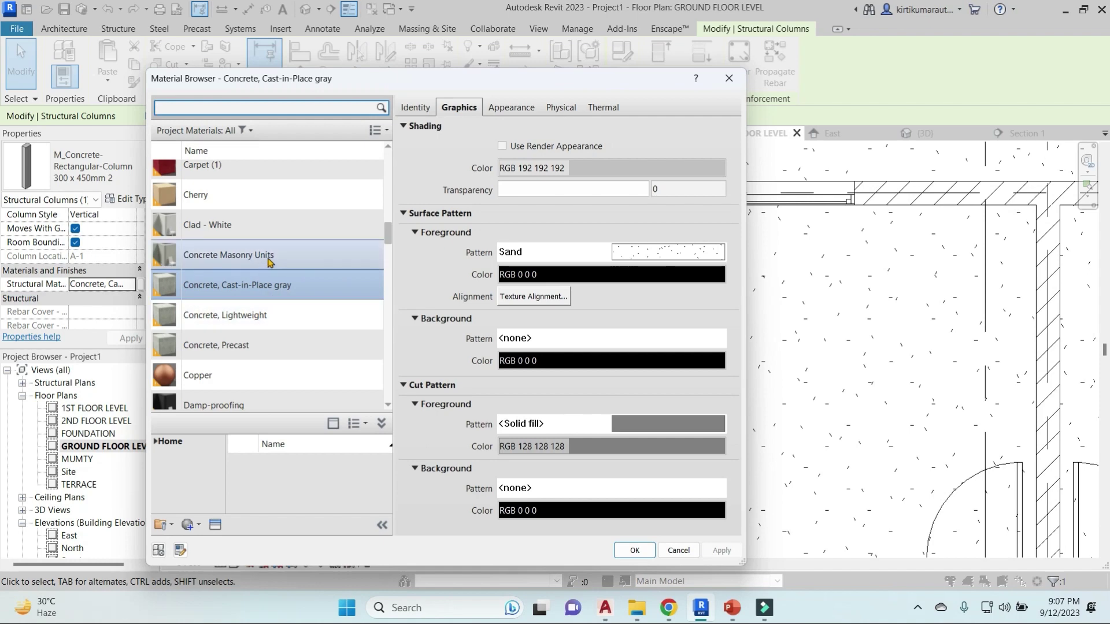
pyautogui.click(270, 260)
pyautogui.click(256, 320)
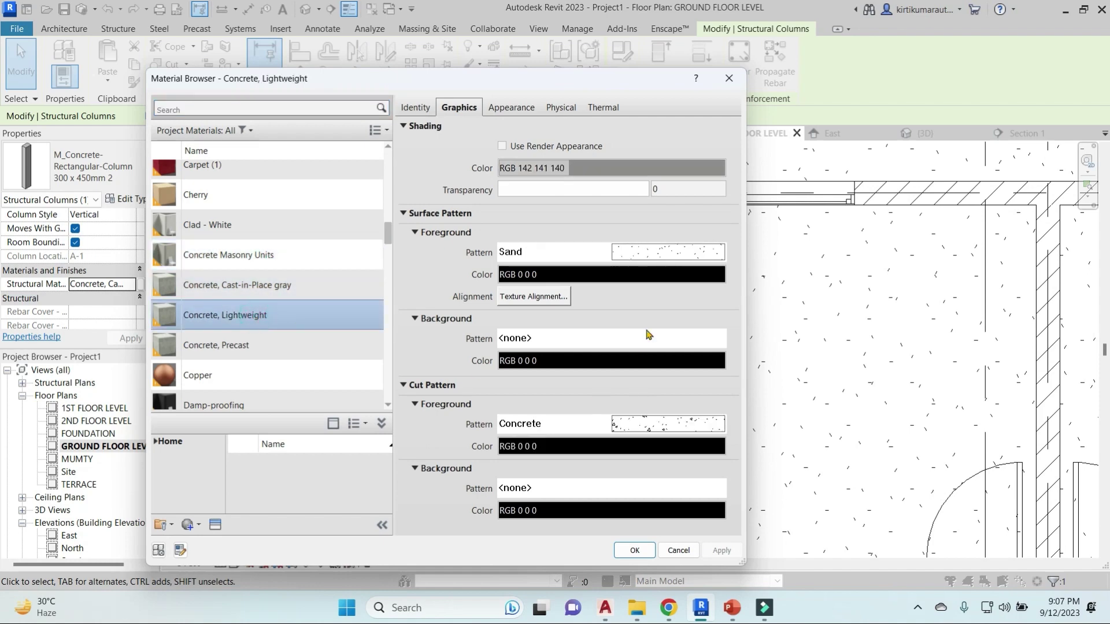
pyautogui.click(676, 258)
pyautogui.scroll(4, 762, 224)
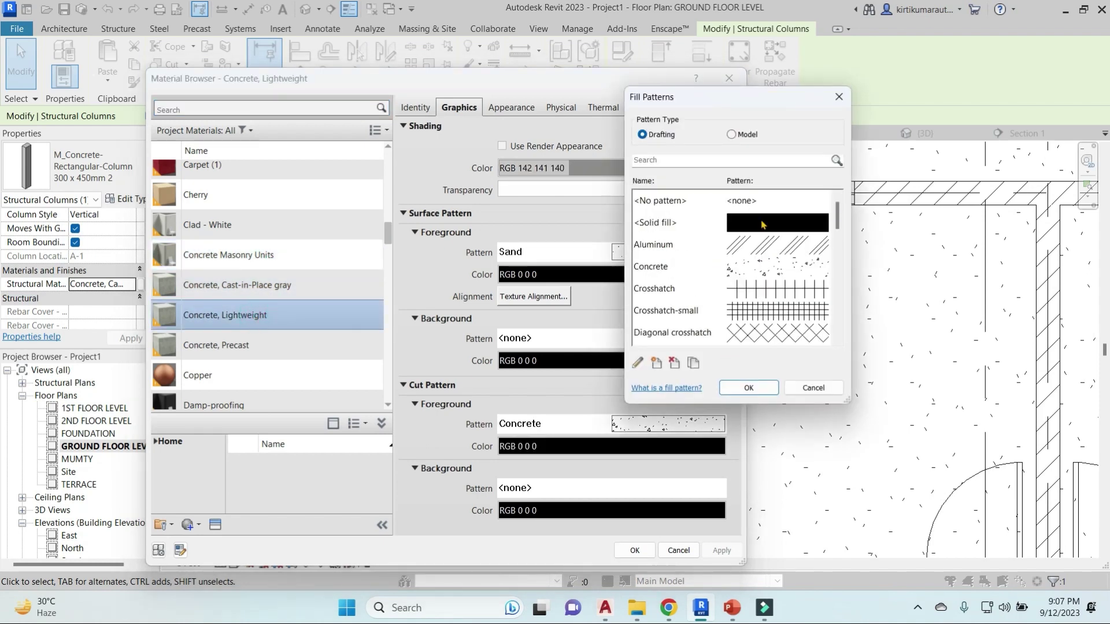
pyautogui.click(760, 220)
pyautogui.click(745, 388)
pyautogui.click(547, 274)
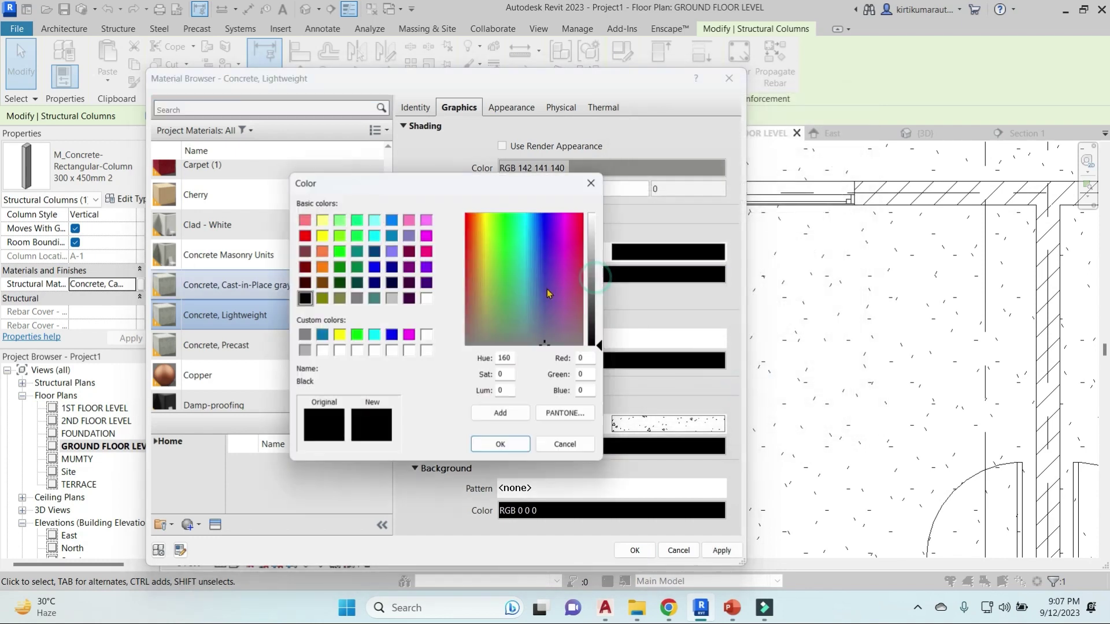
pyautogui.click(501, 445)
pyautogui.click(635, 551)
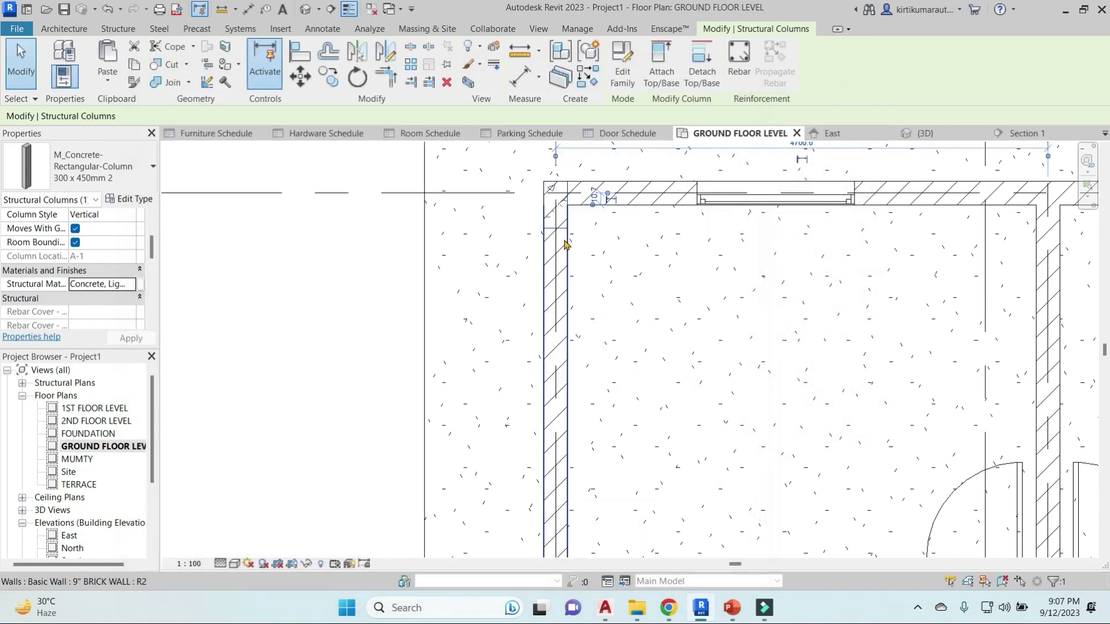
# Join the geometry of the A-1 column with the brick wall running along grid 1
pyautogui.scroll(4, 557, 218)
pyautogui.press('Escape')
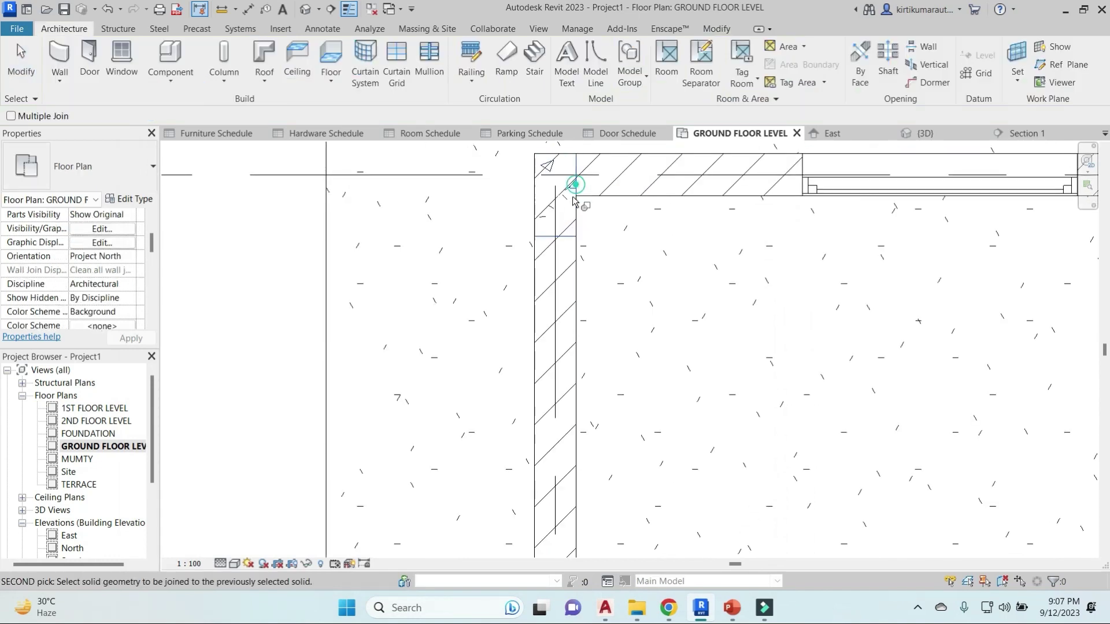
pyautogui.click(569, 212)
pyautogui.scroll(2, 571, 224)
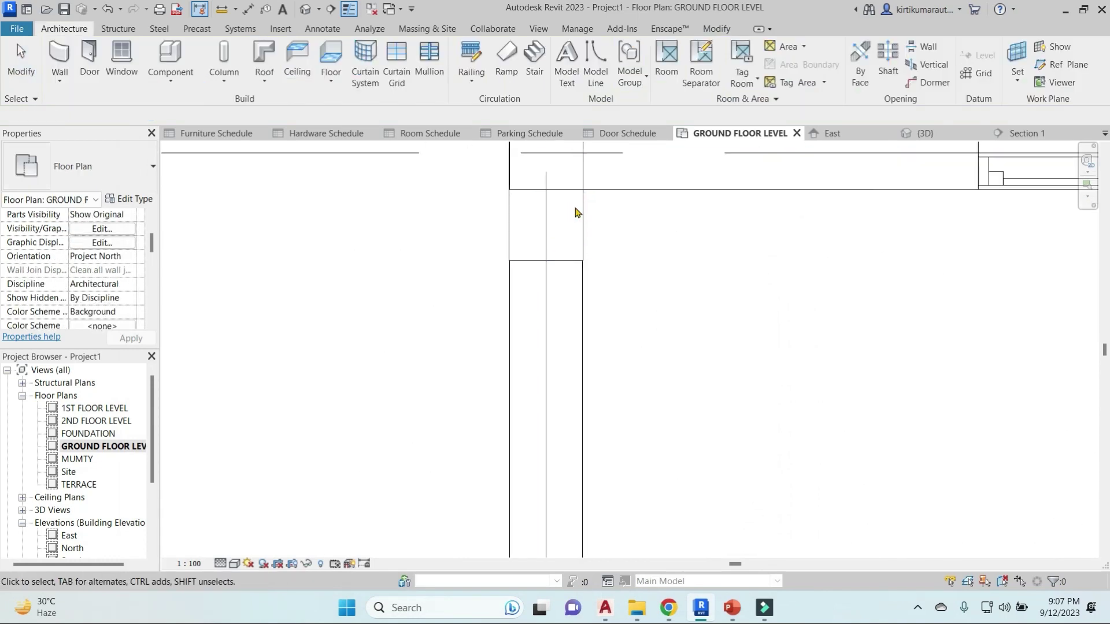
pyautogui.press('Escape')
# Set the cut foreground pattern of the A-1 column's Concrete, Lightweight material to solid fill, coloured RGB 128 128 128
pyautogui.click(616, 309)
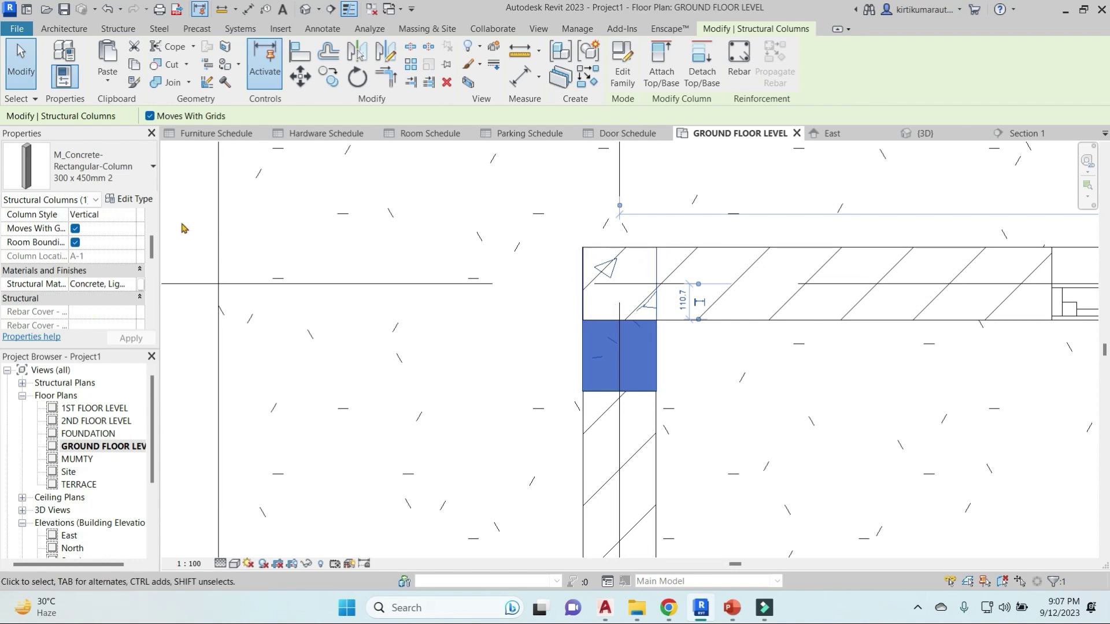
pyautogui.click(132, 283)
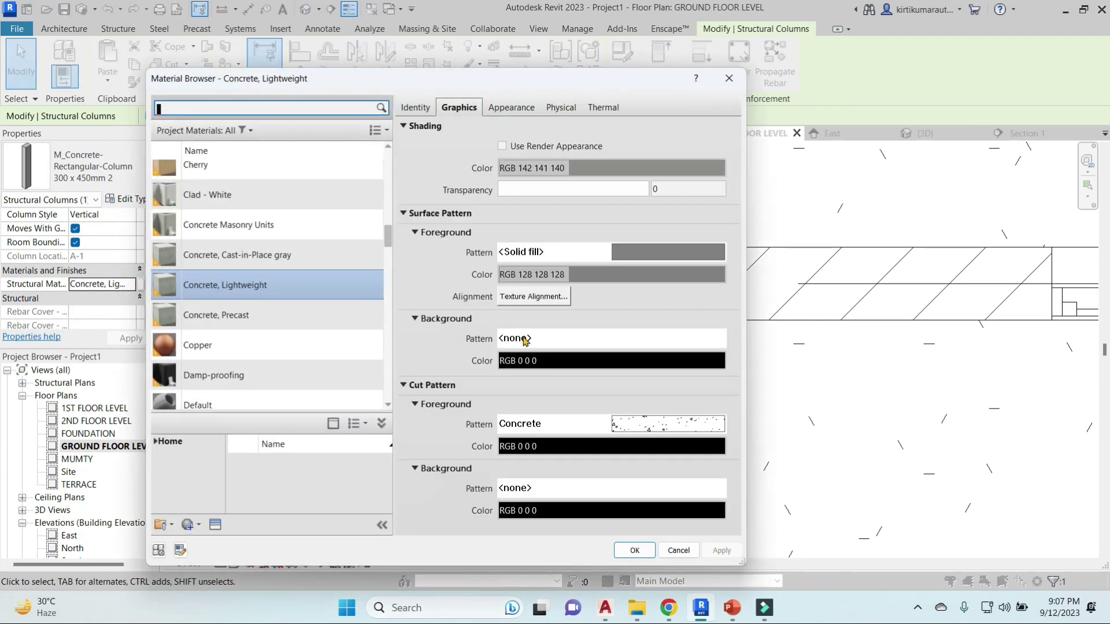
pyautogui.click(651, 429)
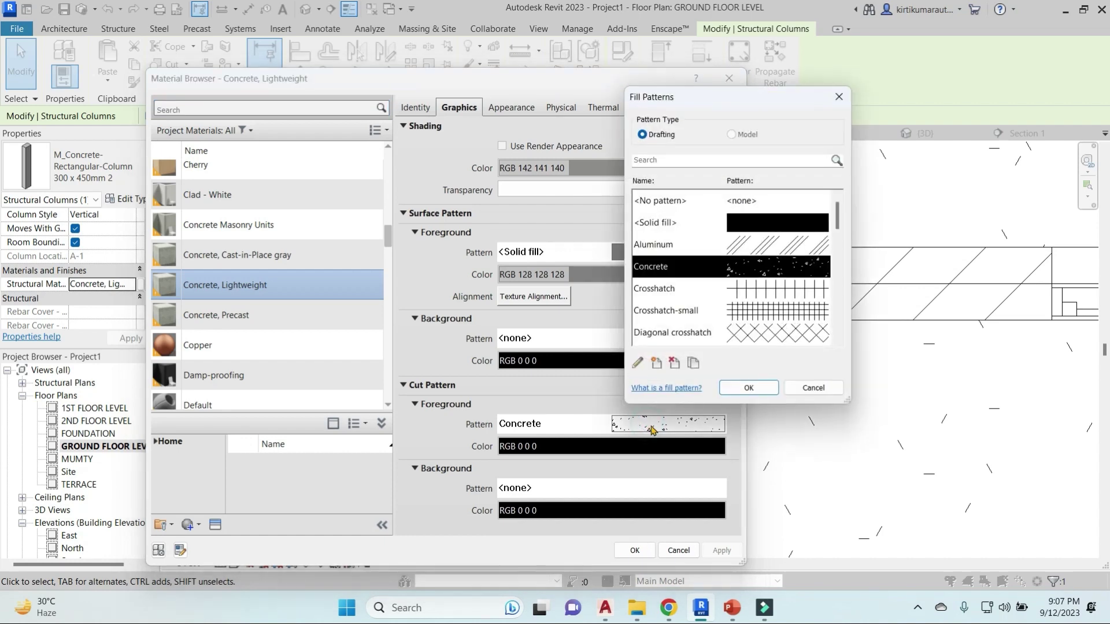
pyautogui.click(775, 223)
pyautogui.click(749, 387)
pyautogui.click(578, 447)
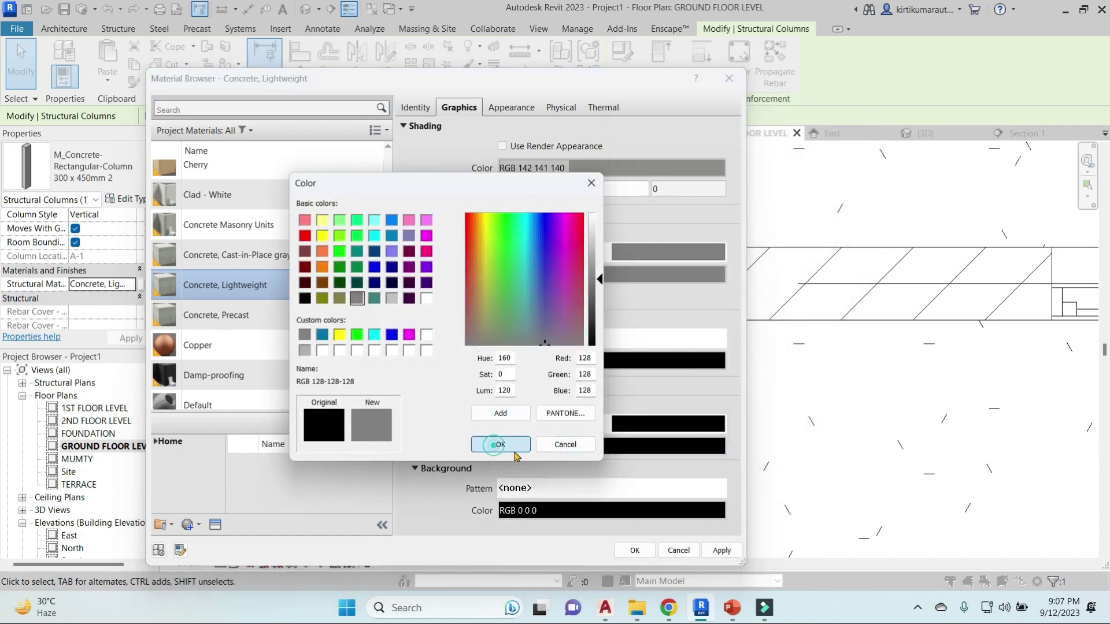
pyautogui.click(497, 445)
pyautogui.click(625, 550)
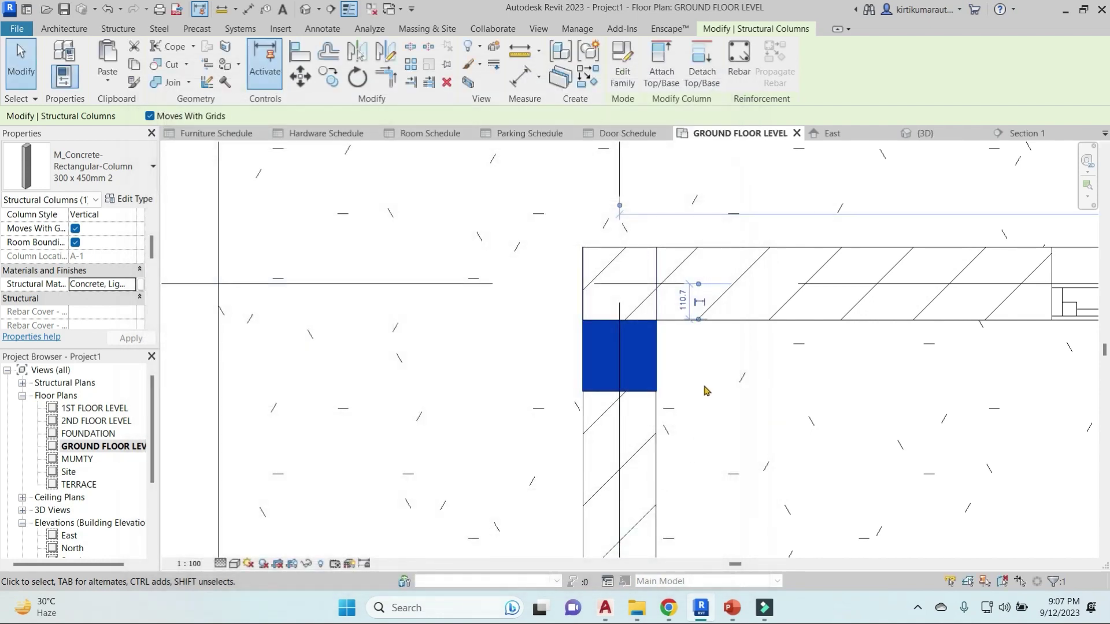
# Join the geometry of the A-1 column with the brick wall running along grid A
pyautogui.click(706, 382)
pyautogui.click(650, 286)
pyautogui.click(663, 322)
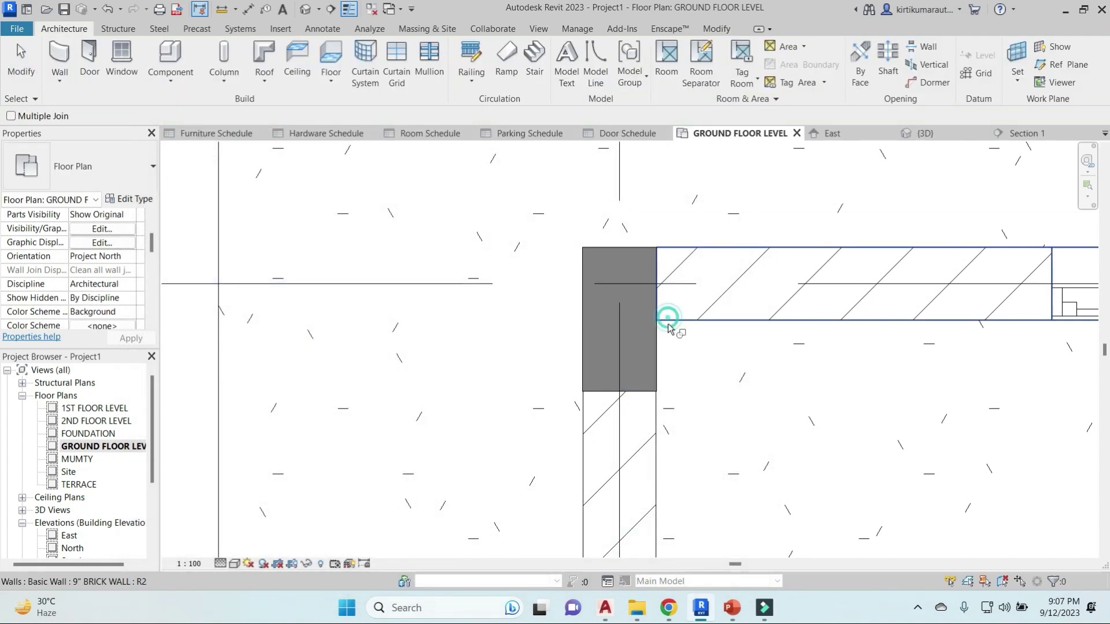
pyautogui.scroll(-5, 664, 322)
pyautogui.press('Escape')
# Copy the A-1 column in multiple mode along grid A to the wall intersections at grids 2A, 3 and 4
pyautogui.click(659, 327)
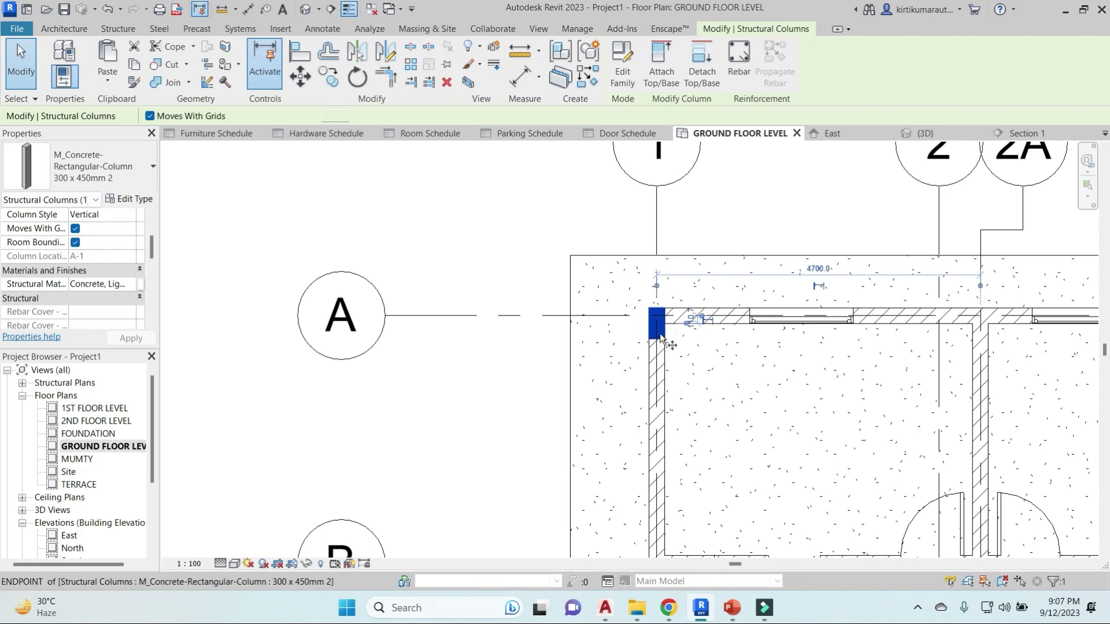
pyautogui.press('c')
pyautogui.press('o')
pyautogui.click(658, 321)
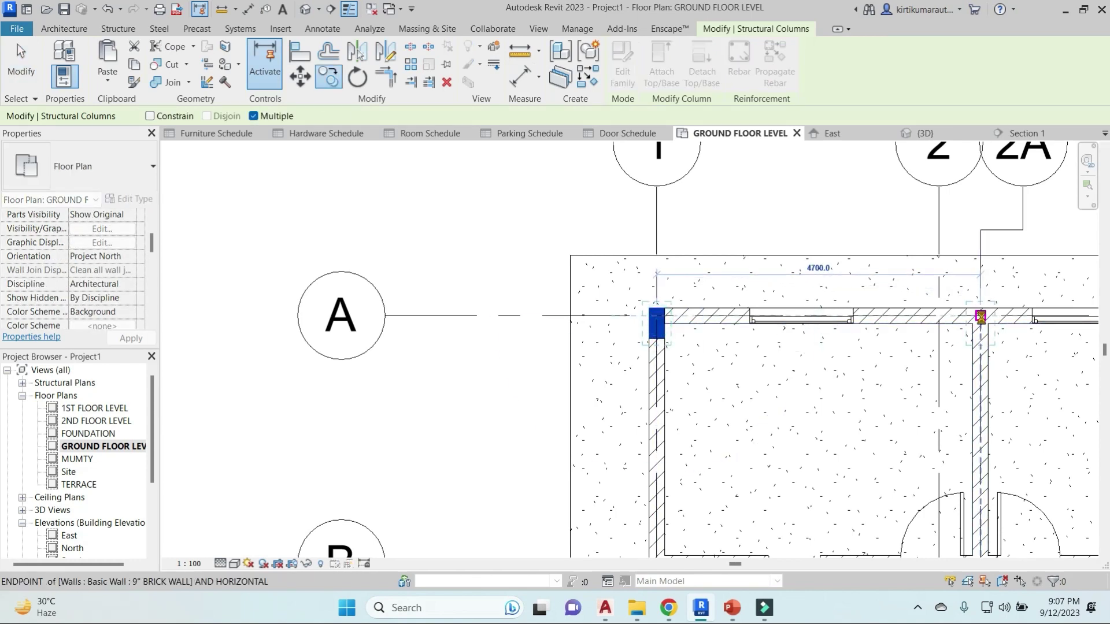
pyautogui.click(980, 317)
pyautogui.moveTo(980, 317); pyautogui.dragTo(520, 317, button='middle')
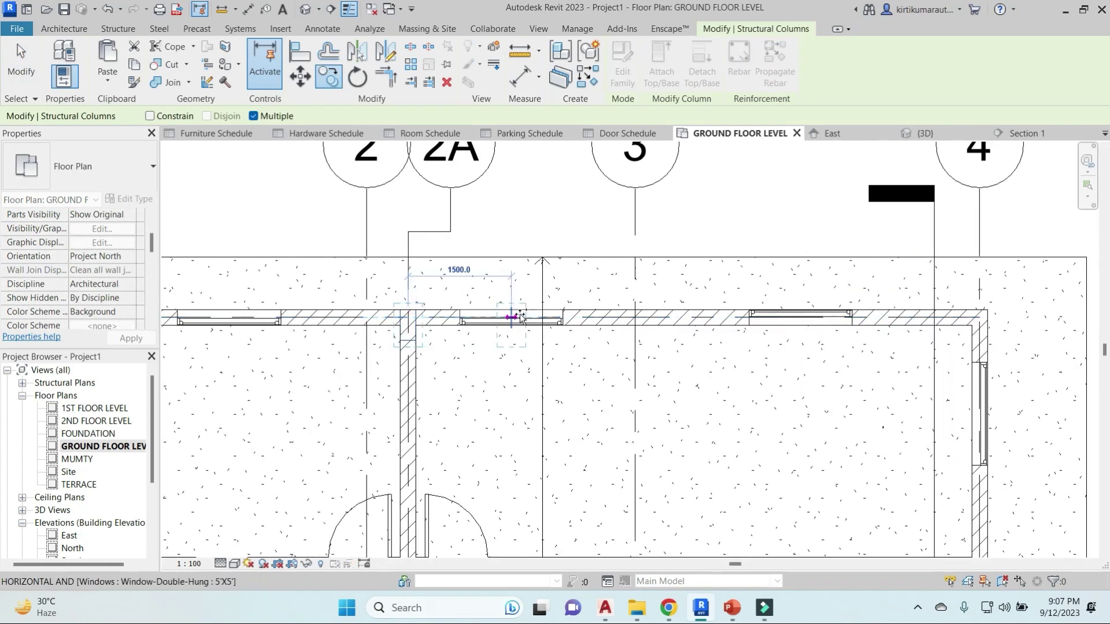
pyautogui.click(635, 317)
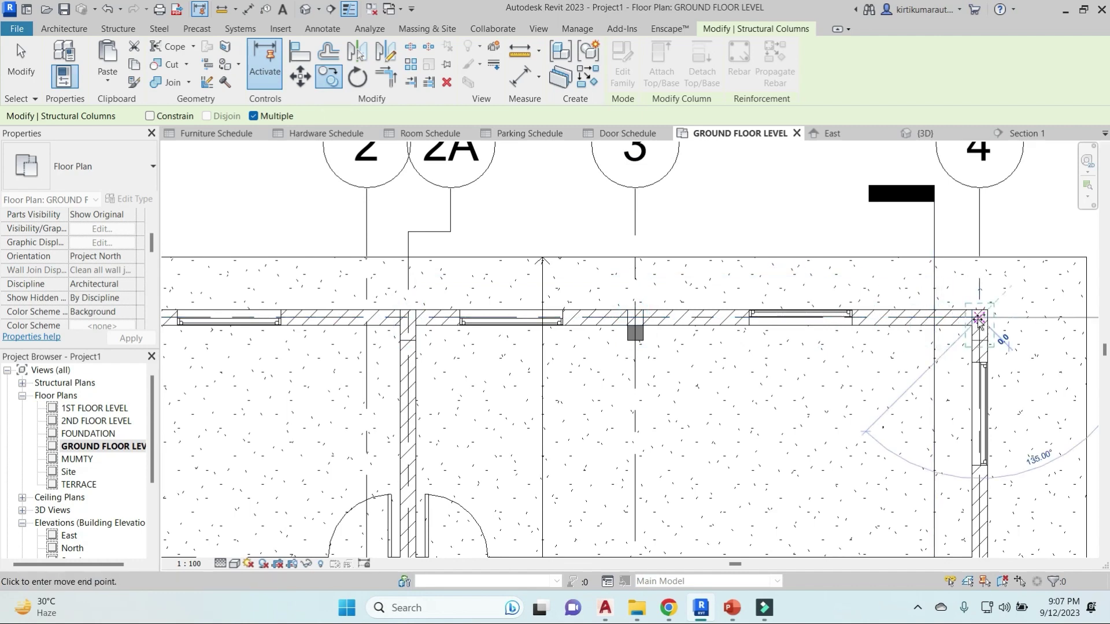
# Continue the multiple copy along grid B, placing columns at grids 4, 3, 2A and 1
pyautogui.scroll(-3, 979, 318)
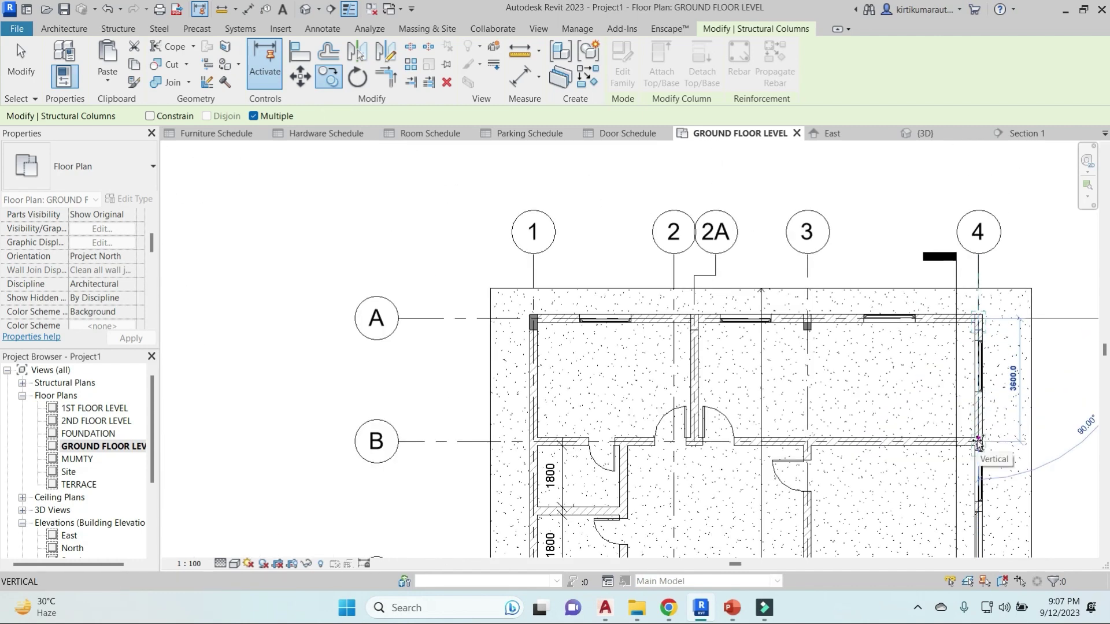
pyautogui.click(978, 443)
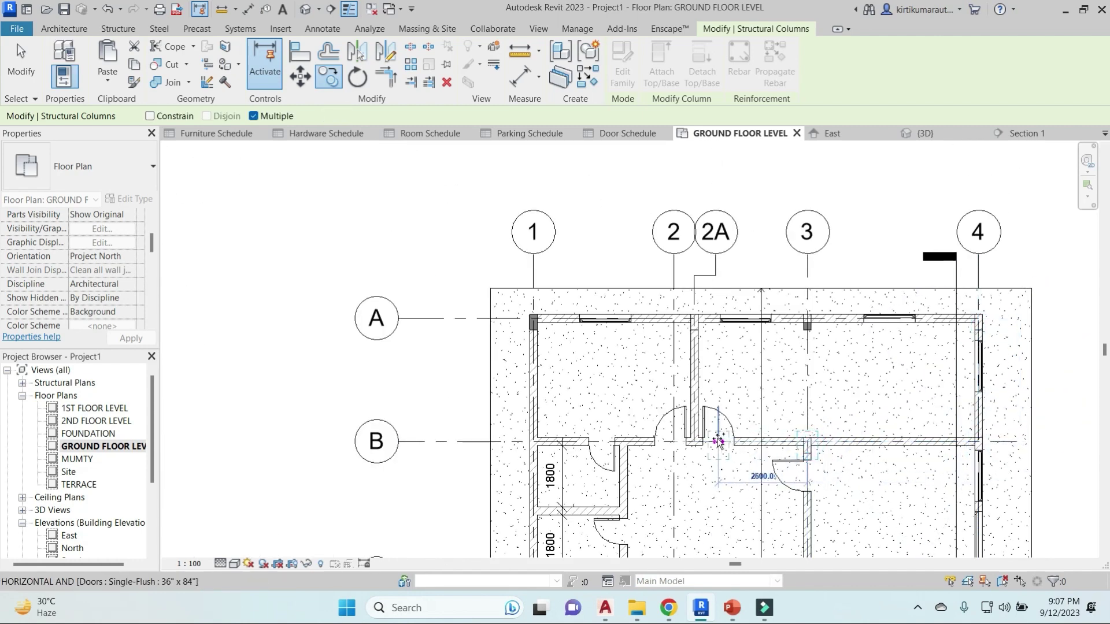
pyautogui.scroll(2, 718, 442)
pyautogui.click(695, 443)
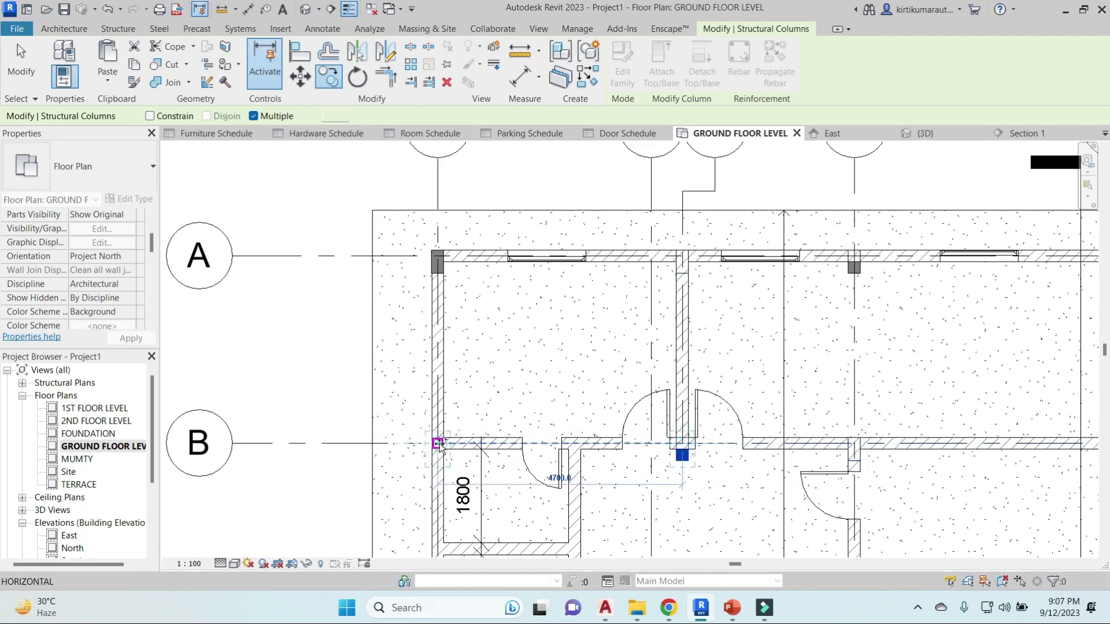
pyautogui.click(438, 444)
# Place further column copies on grid C at grids 1 and 3, and finish copying
pyautogui.scroll(-2, 438, 444)
pyautogui.moveTo(438, 443); pyautogui.dragTo(440, 243, button='middle')
pyautogui.scroll(2, 463, 312)
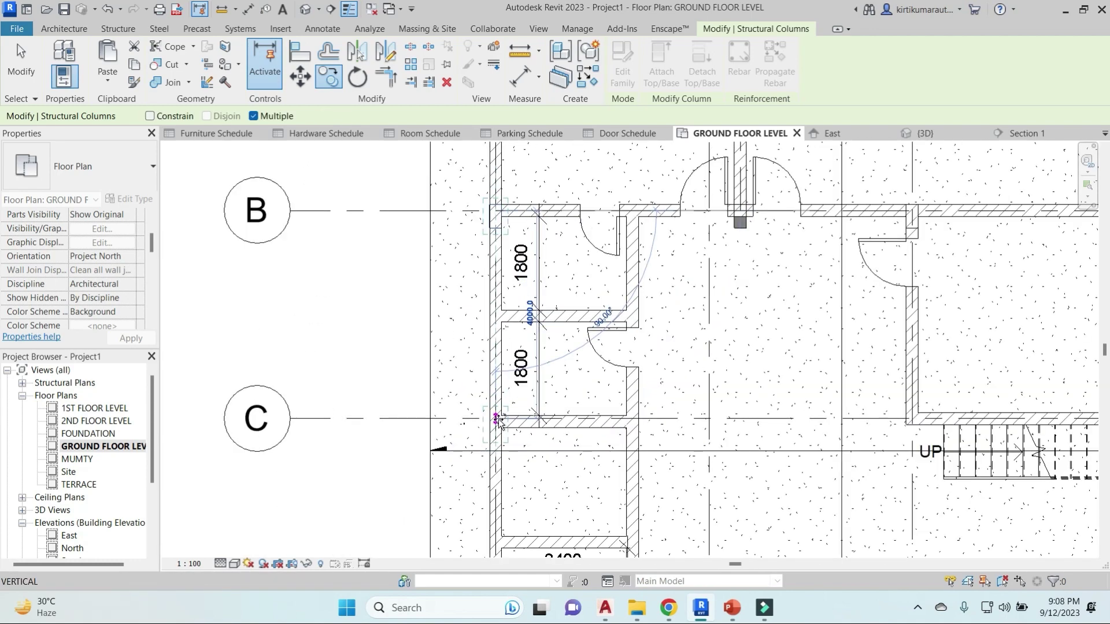
pyautogui.click(496, 420)
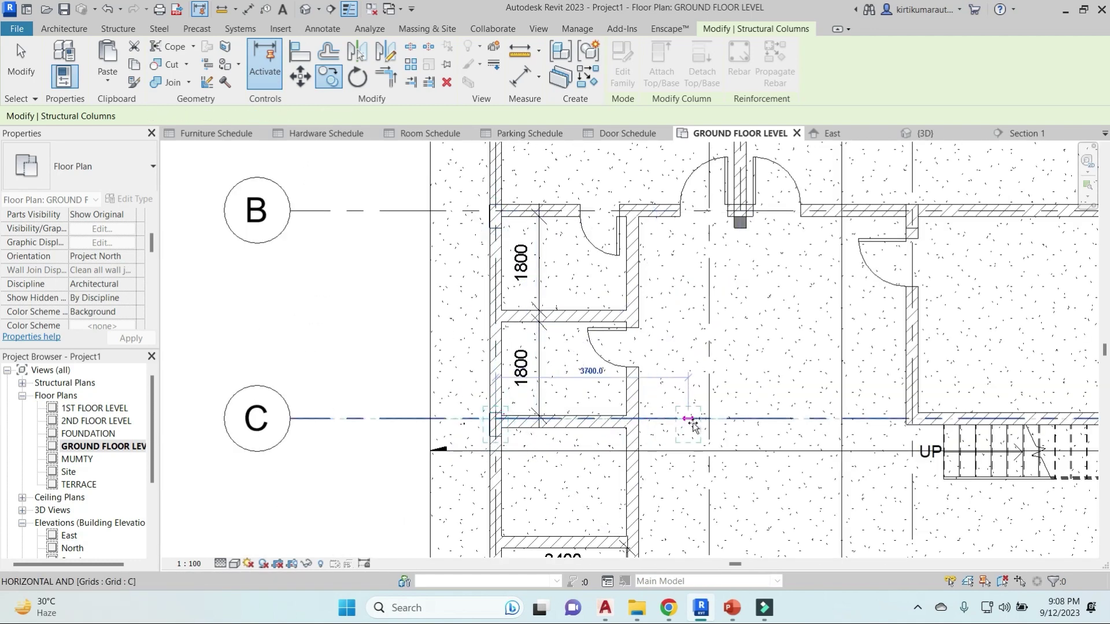
pyautogui.click(915, 417)
pyautogui.scroll(5, 912, 420)
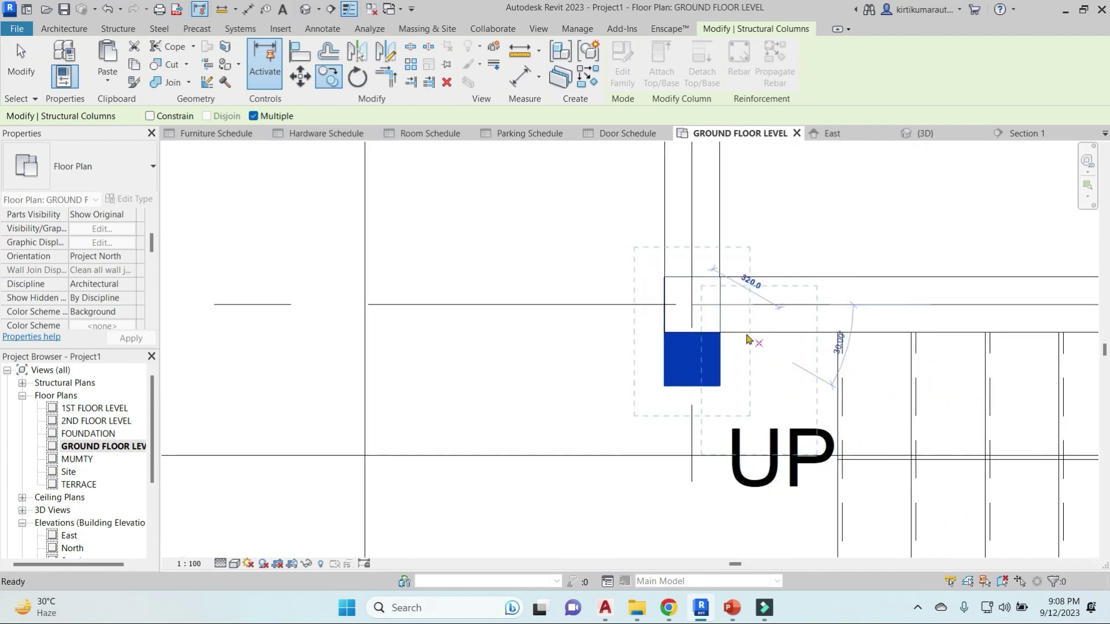
pyautogui.press('Escape')
pyautogui.click(713, 354)
pyautogui.press('Escape')
# Join the geometry of the C-3 column beside the staircase with the adjoining brick walls
pyautogui.scroll(2, 719, 332)
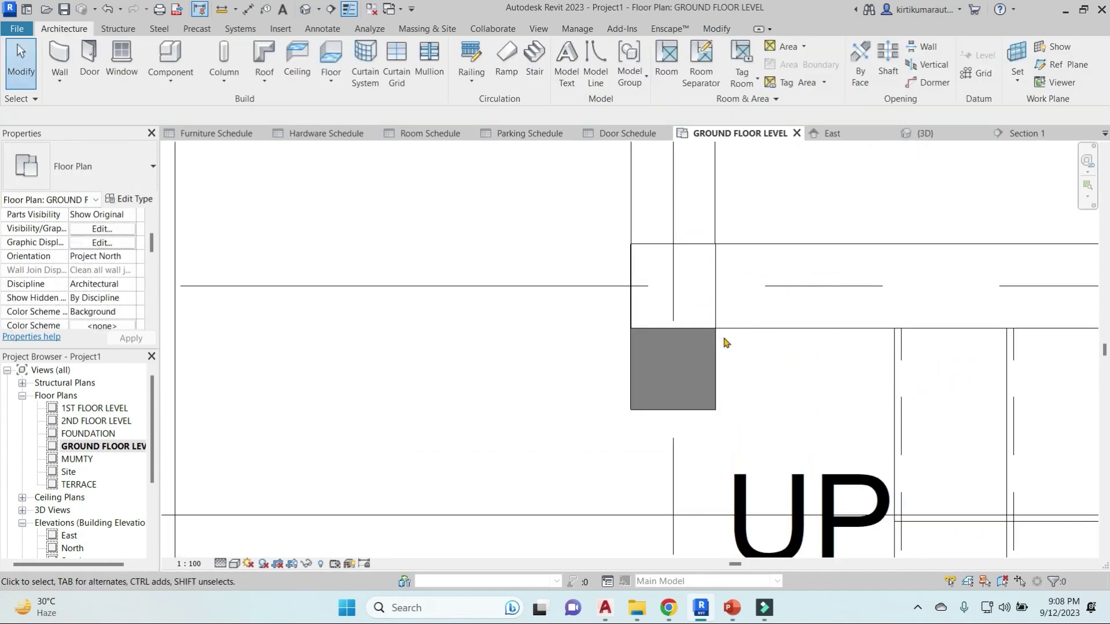
pyautogui.press('j')
pyautogui.press('g')
pyautogui.click(722, 312)
pyautogui.click(723, 317)
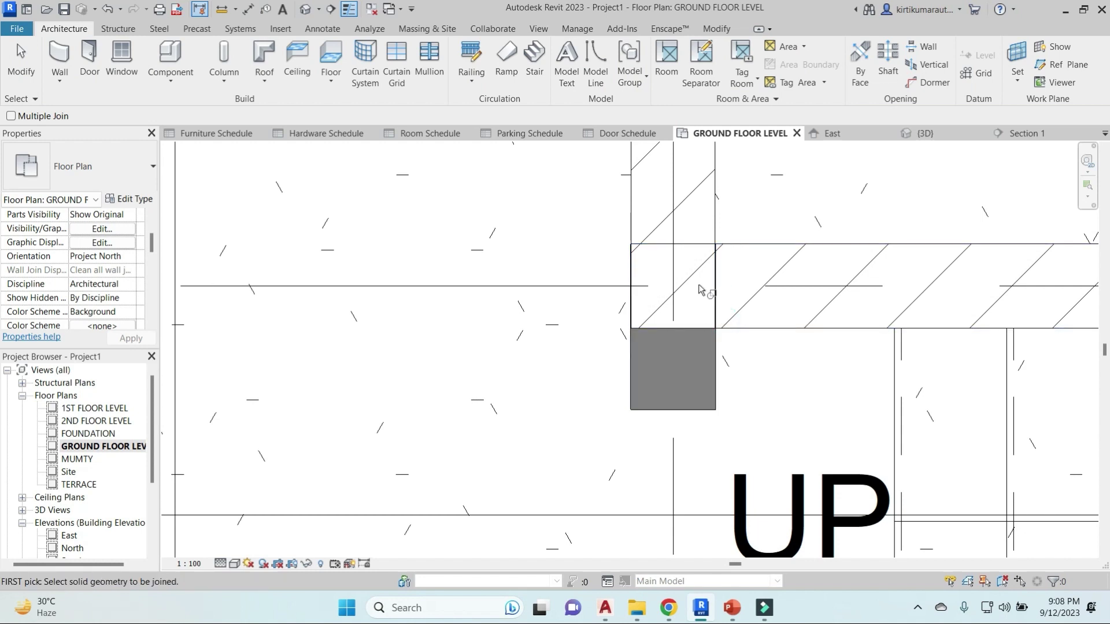
pyautogui.press('j')
pyautogui.press('g')
pyautogui.click(715, 236)
pyautogui.click(714, 252)
pyautogui.scroll(-2, 710, 295)
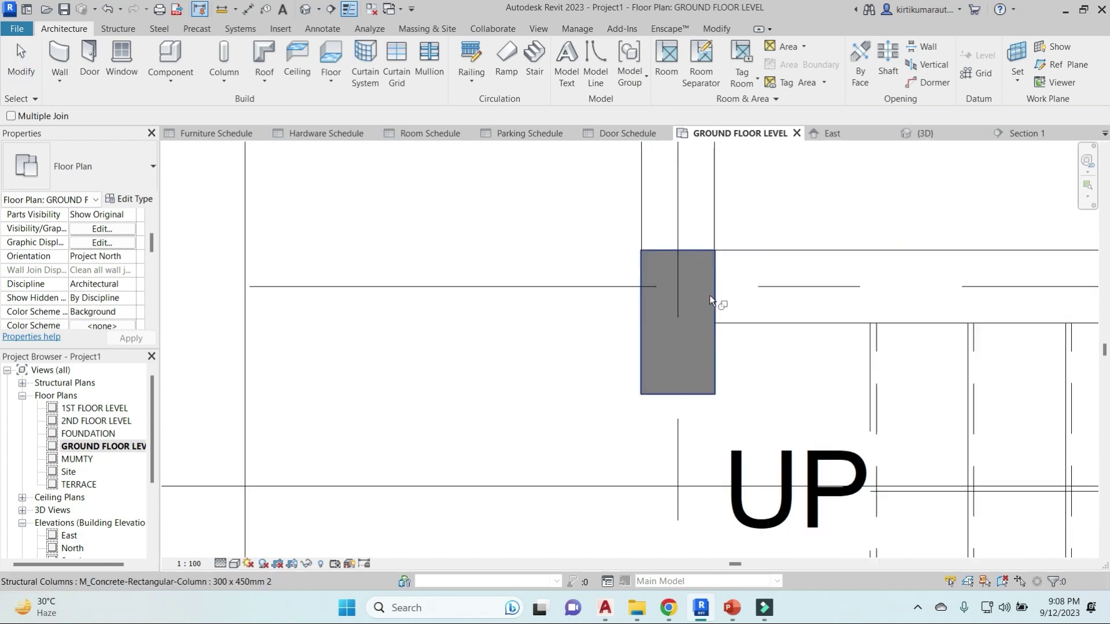
pyautogui.press('Escape')
pyautogui.click(711, 338)
pyautogui.press('Escape')
# Try to rotate the C-3 column about its centre so its long side runs along grid C
pyautogui.scroll(2, 710, 341)
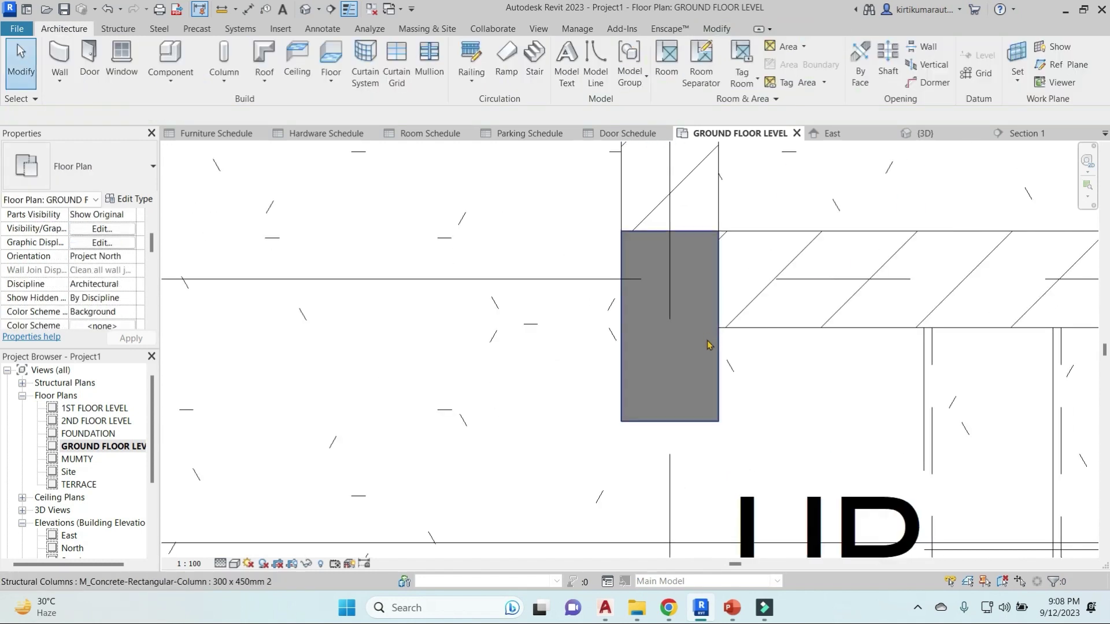
pyautogui.click(717, 360)
pyautogui.press('r')
pyautogui.press('o')
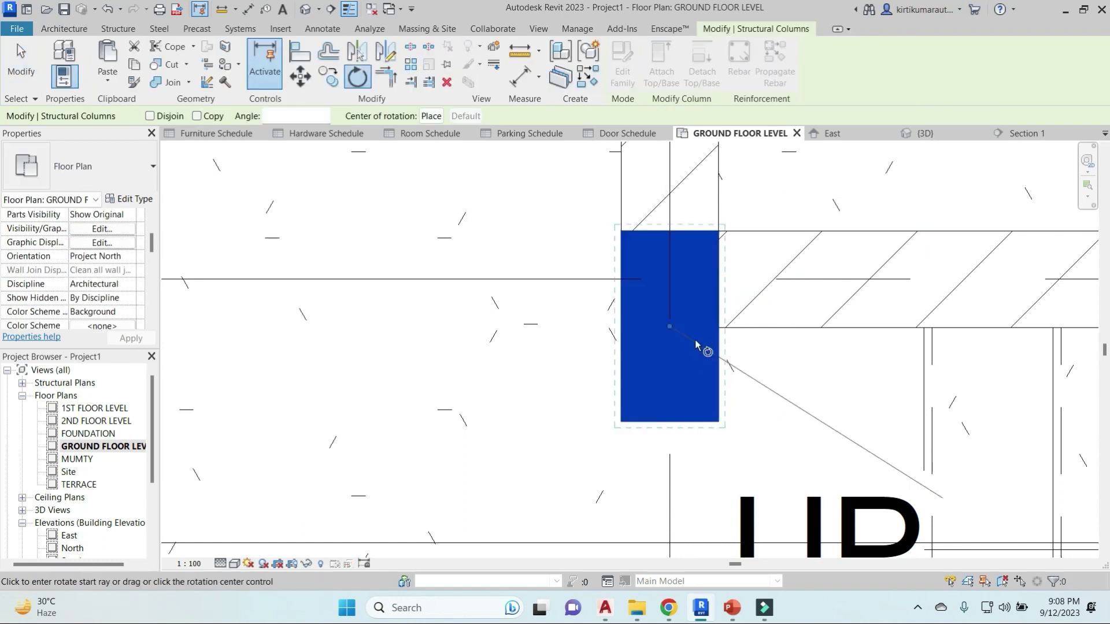
pyautogui.click(752, 327)
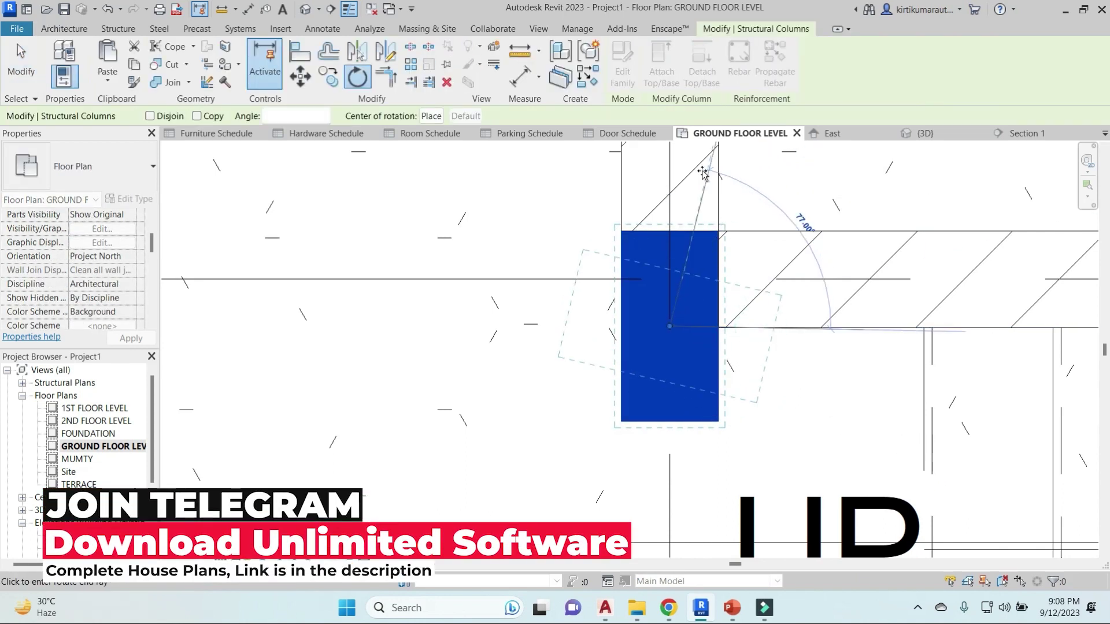
pyautogui.click(673, 170)
pyautogui.press('Escape')
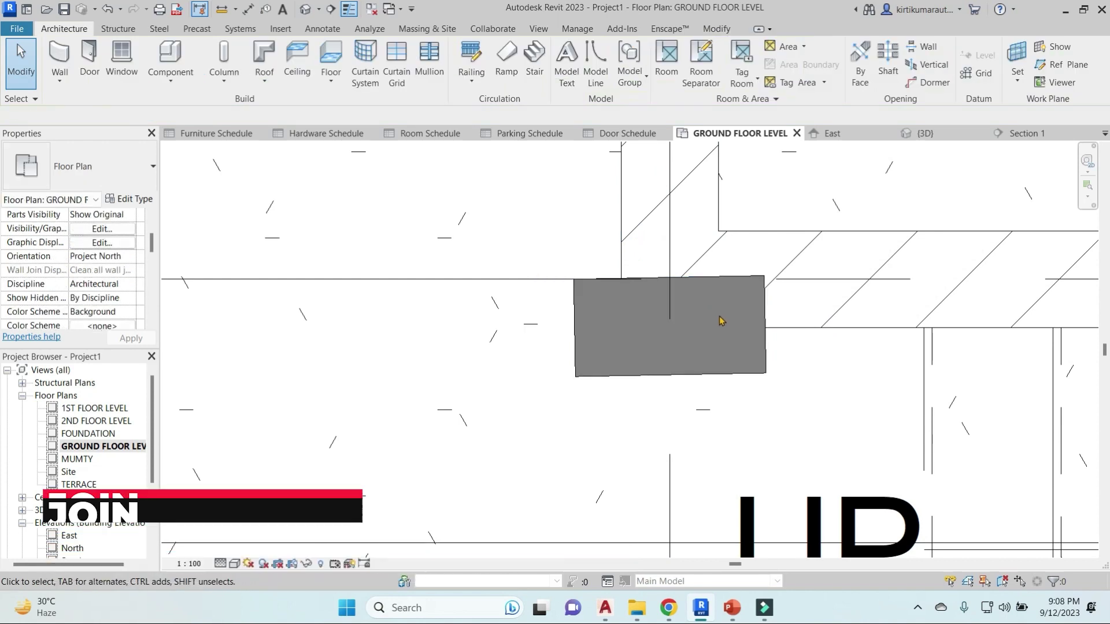
pyautogui.hotkey('ctrl', 'z')
# Rotate the C-3 column a quarter turn about its centre so its long side lies parallel to grid C
pyautogui.click(725, 368)
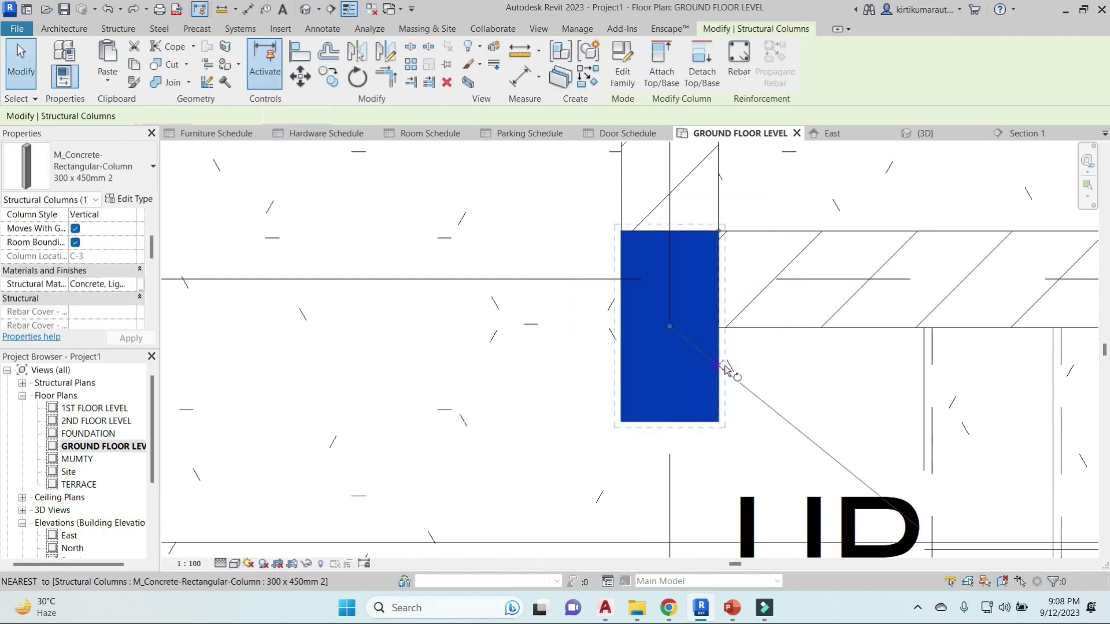
pyautogui.press('r')
pyautogui.press('o')
pyautogui.press('Escape')
pyautogui.press('Escape')
pyautogui.hotkey('ctrl', 'y')
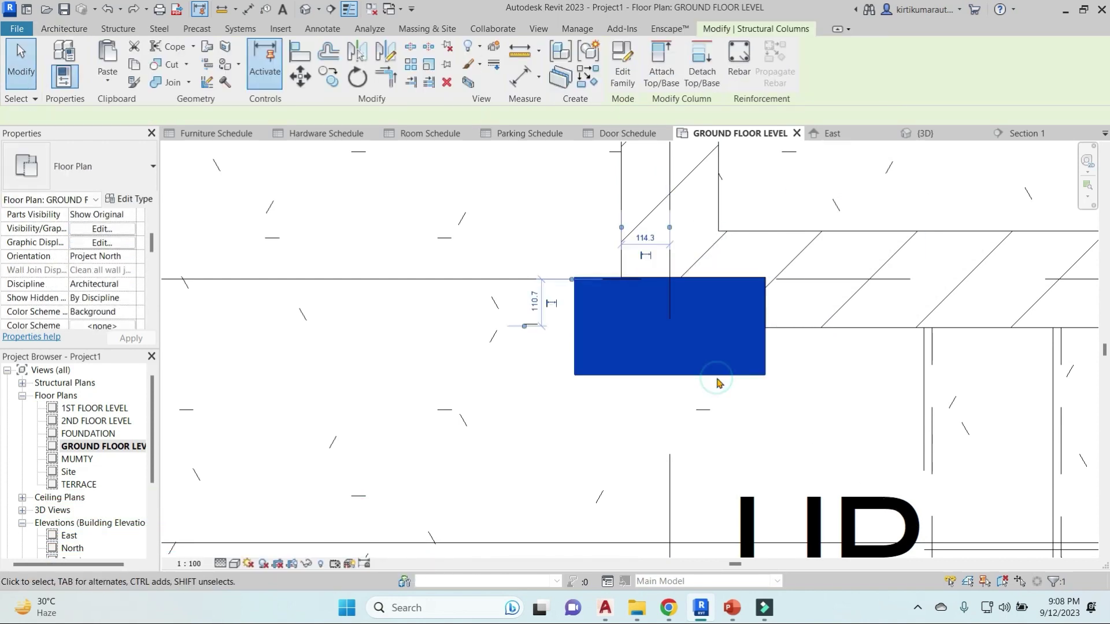
pyautogui.press('Escape')
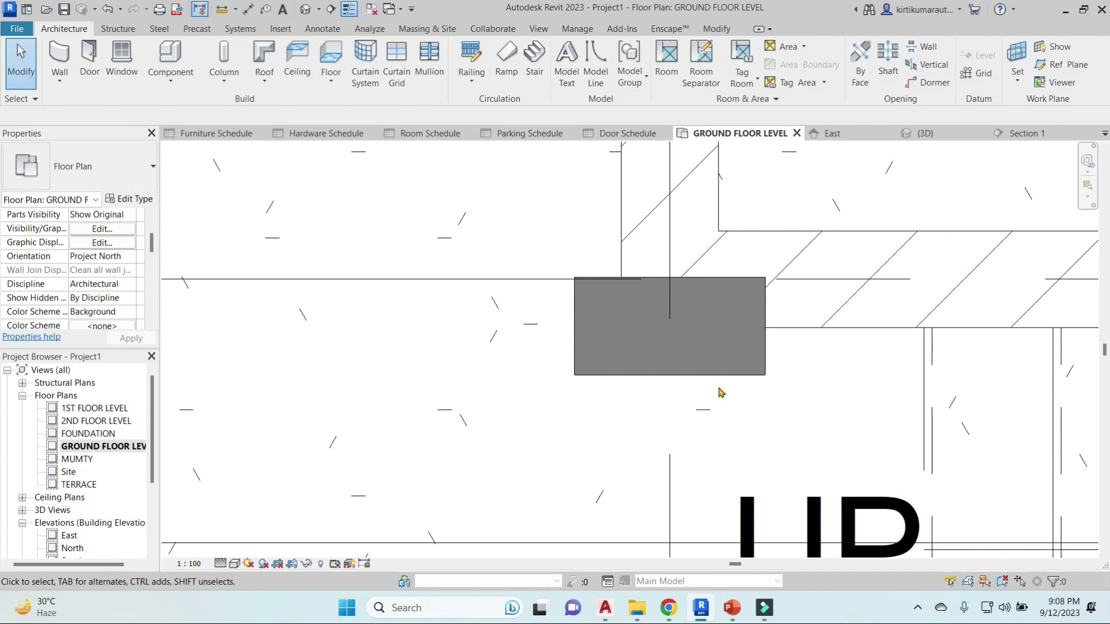
# Align the upper face of the rotated C-3 column with the upper face of the wall along grid C
pyautogui.click(715, 28)
pyautogui.click(297, 51)
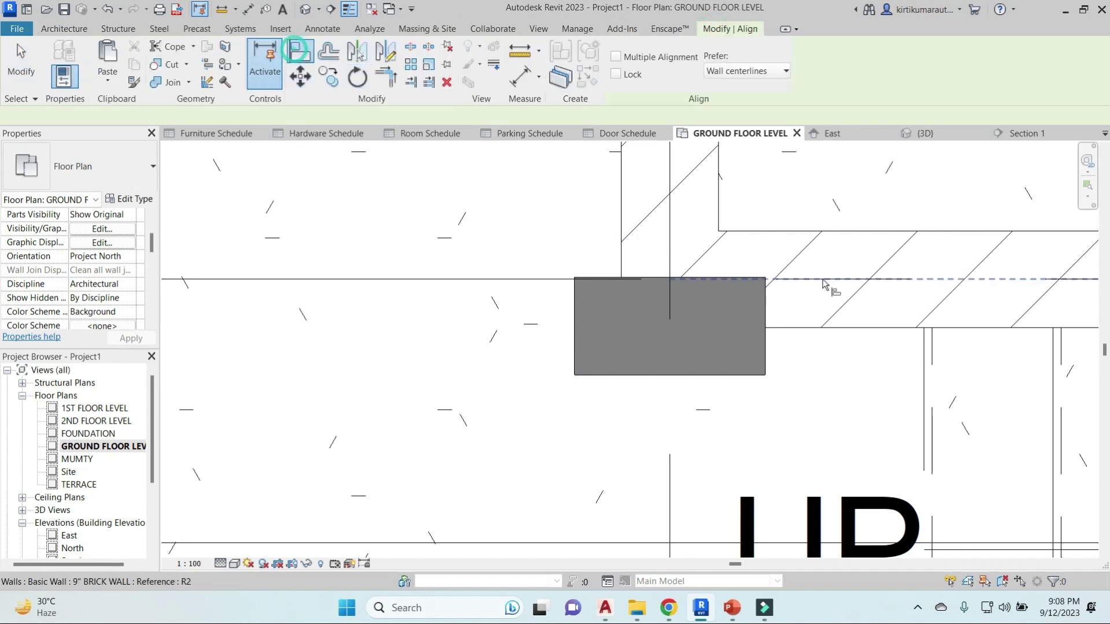
pyautogui.click(862, 232)
pyautogui.click(736, 278)
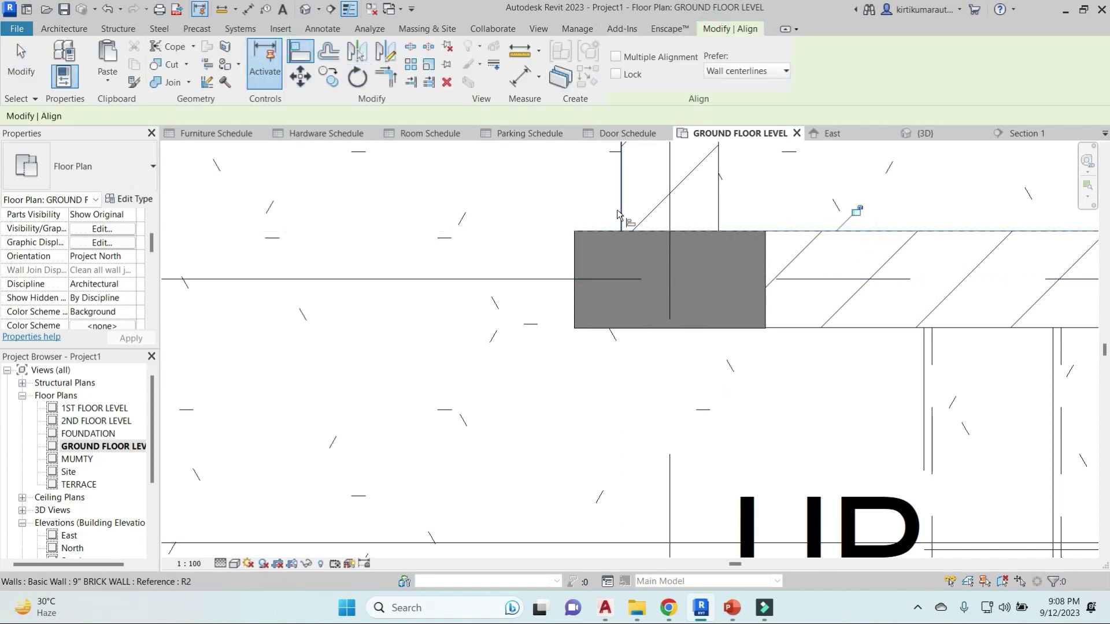
# Open the default 3D view and examine the columns and exterior walls of the house from several sides
pyautogui.scroll(-10, 580, 254)
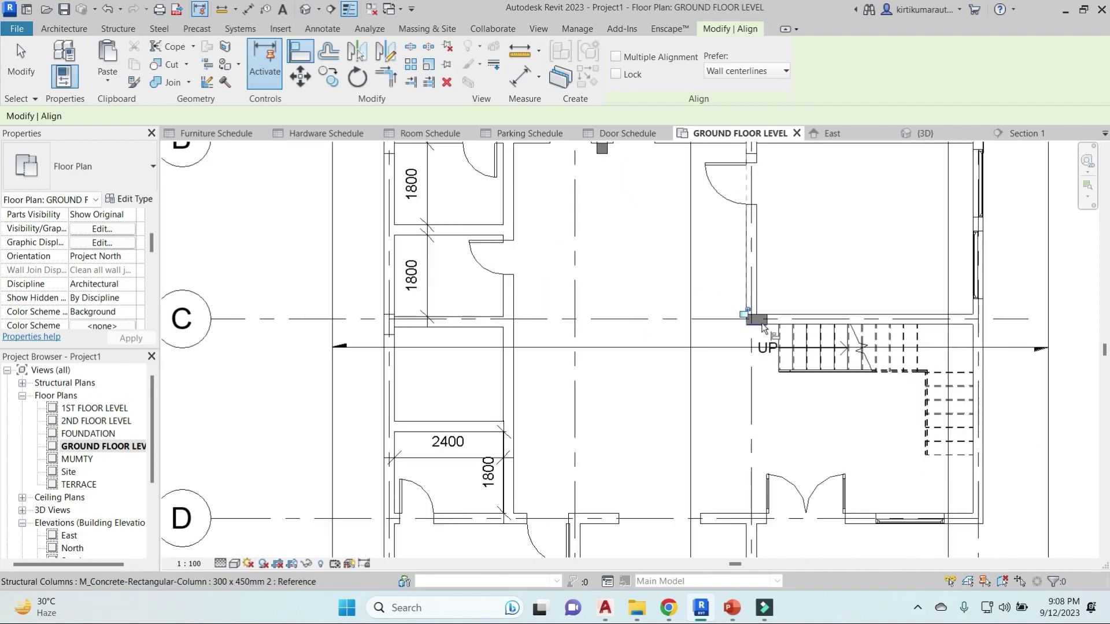
pyautogui.press('Escape')
pyautogui.press('Escape')
pyautogui.moveTo(792, 297); pyautogui.dragTo(742, 330, button='middle')
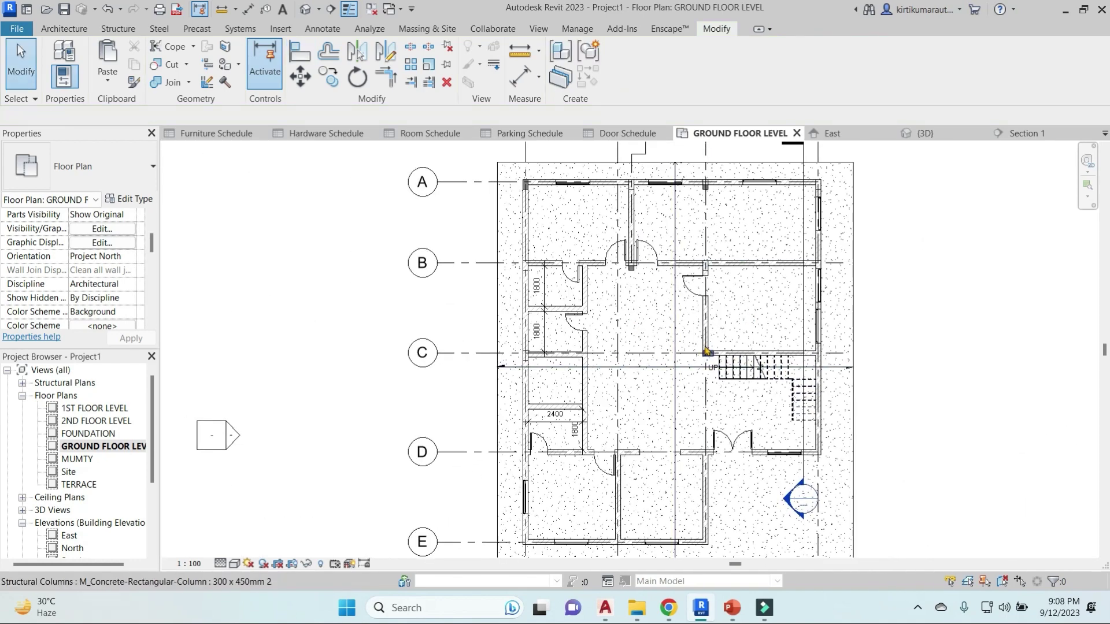
pyautogui.click(306, 9)
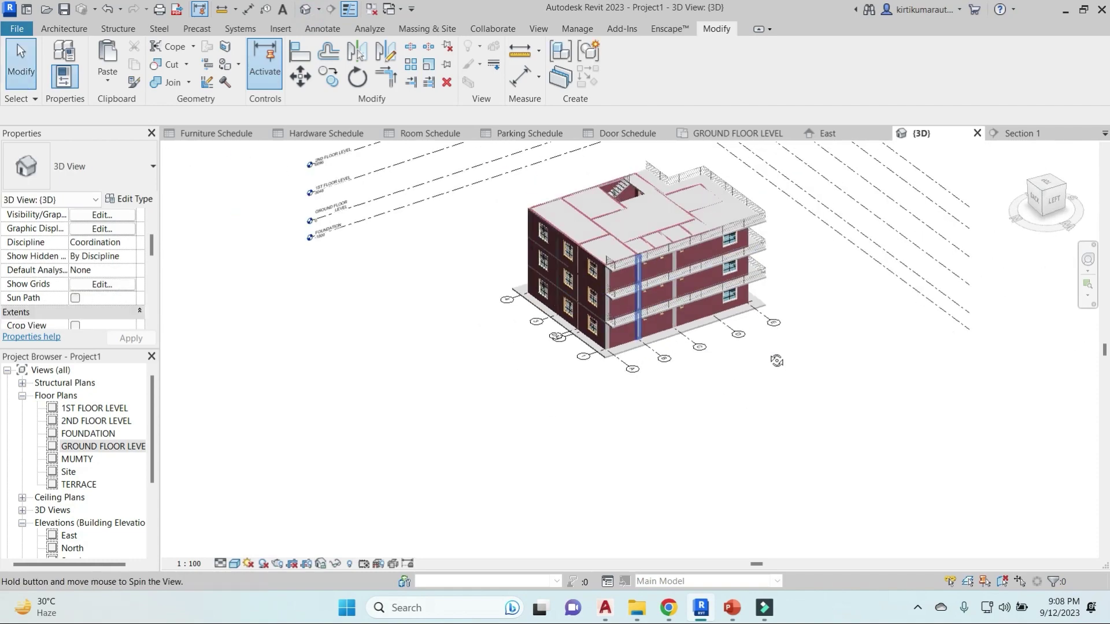
pyautogui.keyDown('shift'); pyautogui.moveTo(677, 317); pyautogui.dragTo(641, 379, button='middle'); pyautogui.keyUp('shift')
pyautogui.scroll(-2, 642, 378)
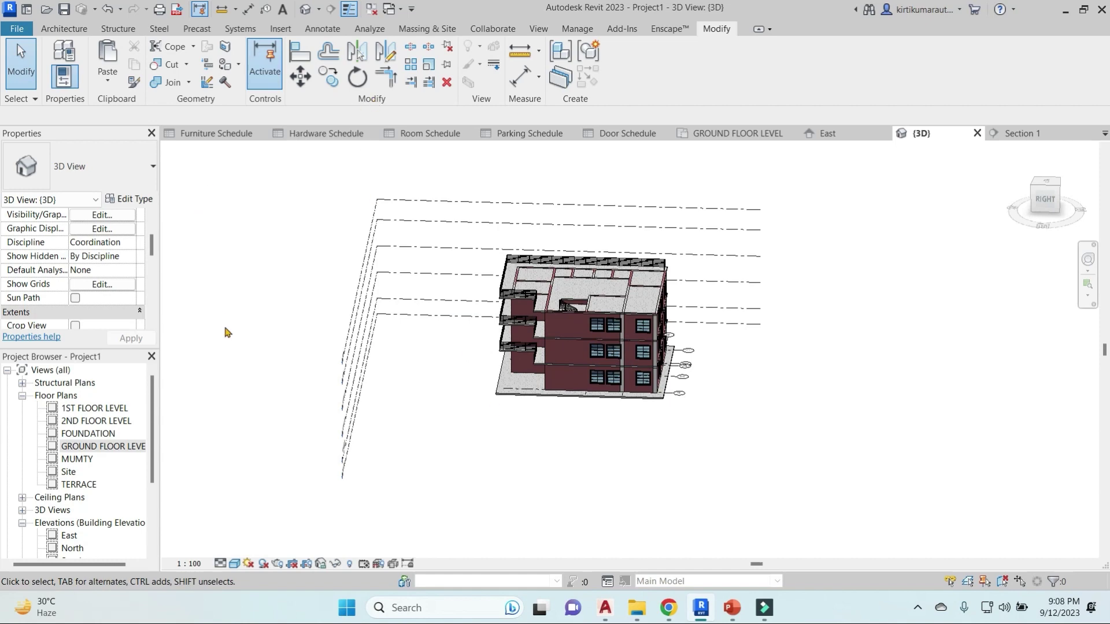
pyautogui.keyDown('shift'); pyautogui.moveTo(225, 331); pyautogui.dragTo(285, 304, button='middle'); pyautogui.keyUp('shift')
pyautogui.scroll(-3, 115, 248)
pyautogui.scroll(2, 115, 249)
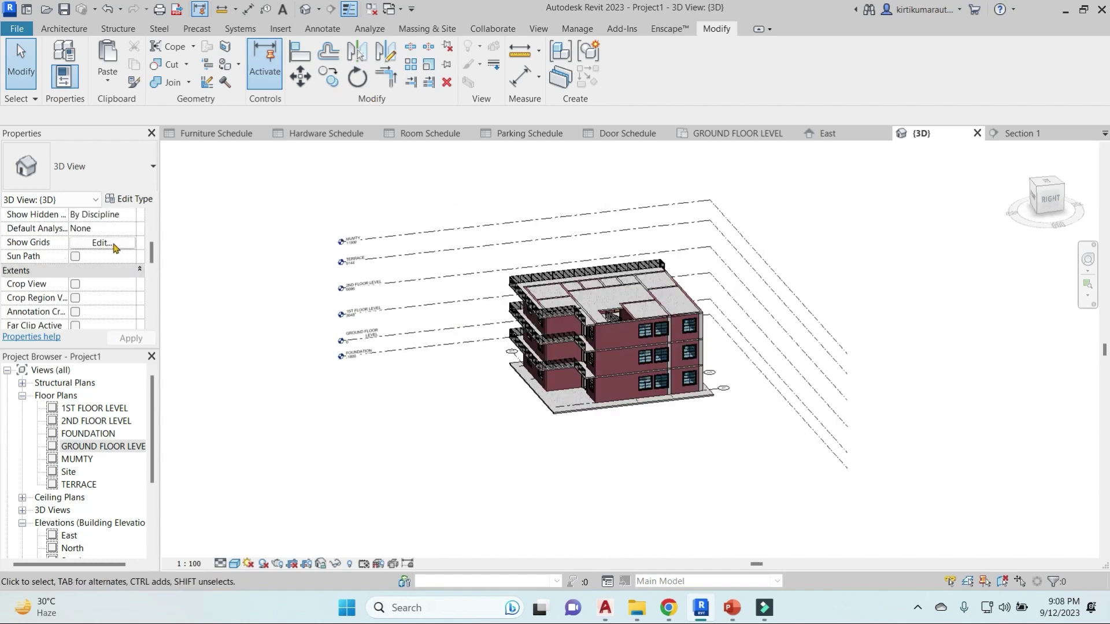
pyautogui.scroll(-2, 471, 337)
pyautogui.keyDown('shift'); pyautogui.moveTo(651, 421); pyautogui.dragTo(761, 379, button='middle'); pyautogui.keyUp('shift')
pyautogui.scroll(3, 718, 332)
pyautogui.keyDown('shift'); pyautogui.moveTo(778, 300); pyautogui.dragTo(806, 288, button='middle'); pyautogui.keyUp('shift')
# Temporarily hide all 9" BRICK WALL instances in the 3D view
pyautogui.click(709, 289)
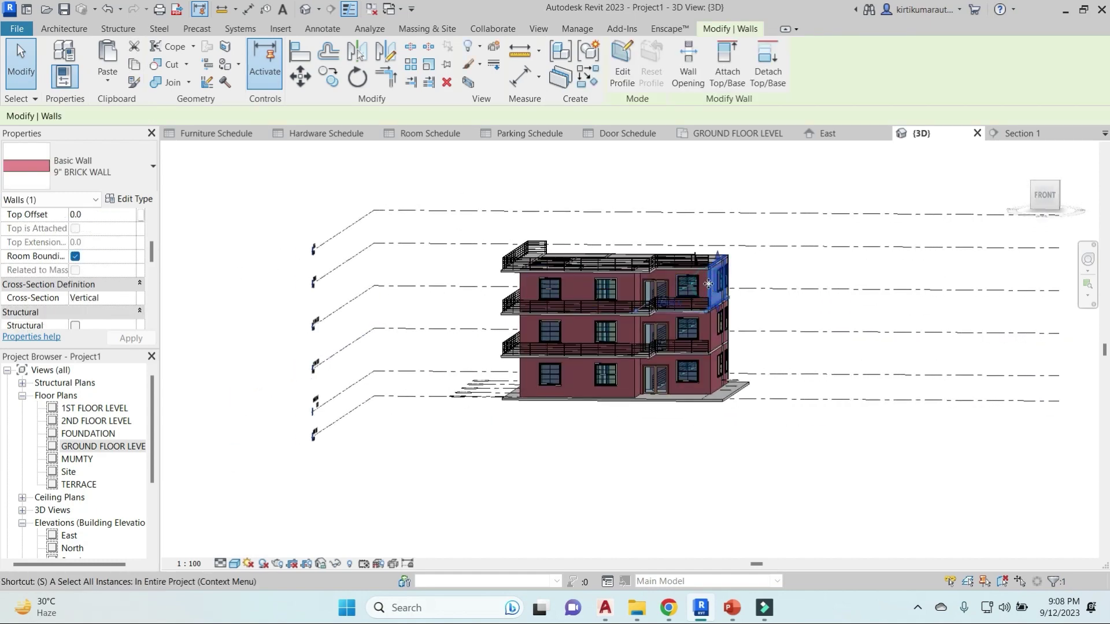
pyautogui.press('h')
pyautogui.press('h')
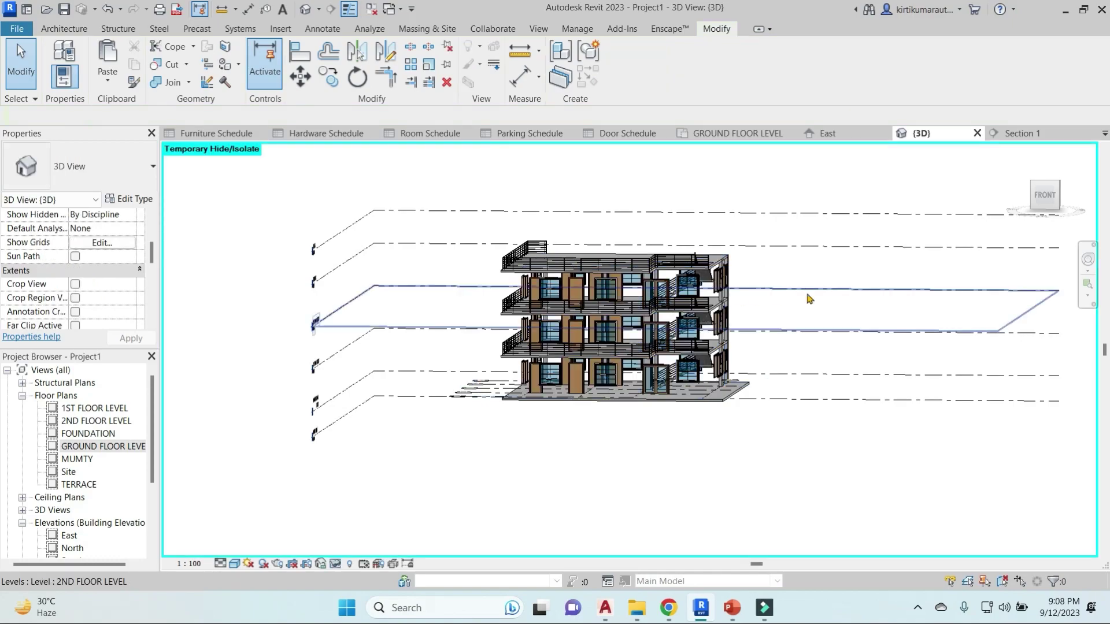
# Temporarily hide all 5'X5' double-hung windows in the 3D view to expose the columns
pyautogui.keyDown('shift'); pyautogui.moveTo(807, 297); pyautogui.dragTo(621, 288, button='middle'); pyautogui.keyUp('shift')
pyautogui.scroll(5, 578, 323)
pyautogui.scroll(-3, 532, 316)
pyautogui.click(595, 324)
pyautogui.click(621, 287)
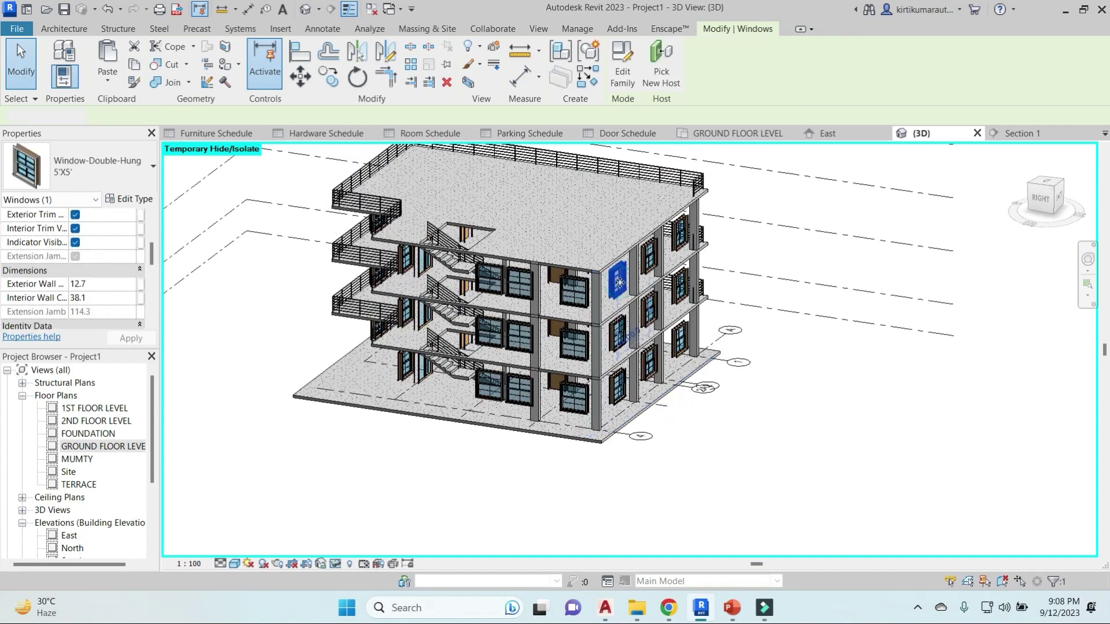
pyautogui.press('s')
pyautogui.press('a')
pyautogui.press('h')
pyautogui.press('h')
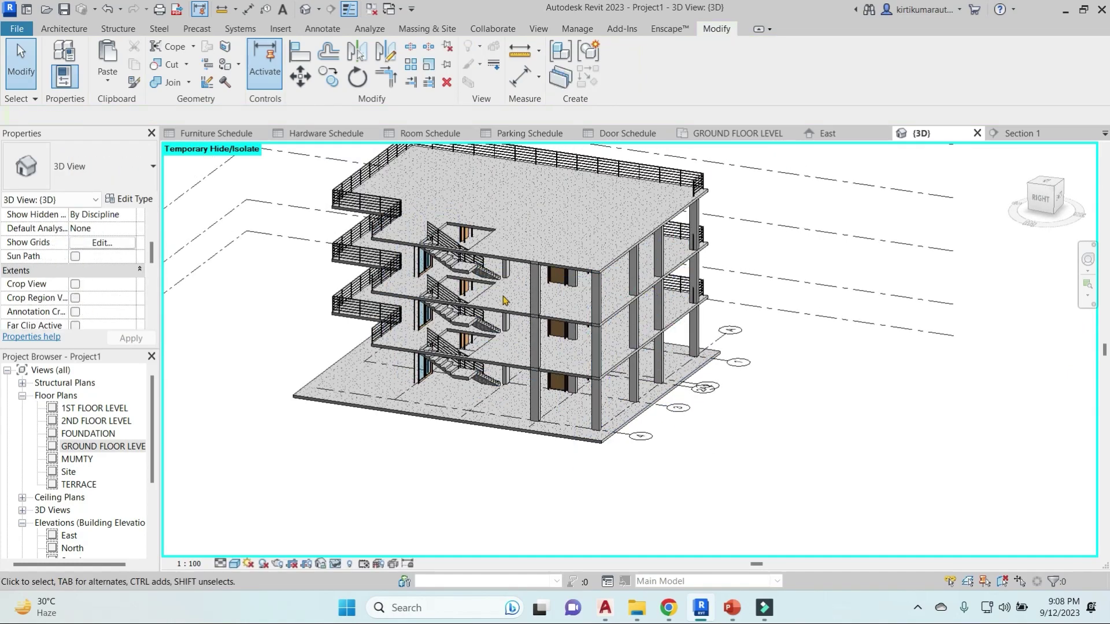
# Reset the temporary hide in the 3D view to bring back the walls and windows
pyautogui.keyDown('shift'); pyautogui.moveTo(520, 315); pyautogui.dragTo(405, 315, button='middle'); pyautogui.keyUp('shift')
pyautogui.press('h')
pyautogui.press('r')
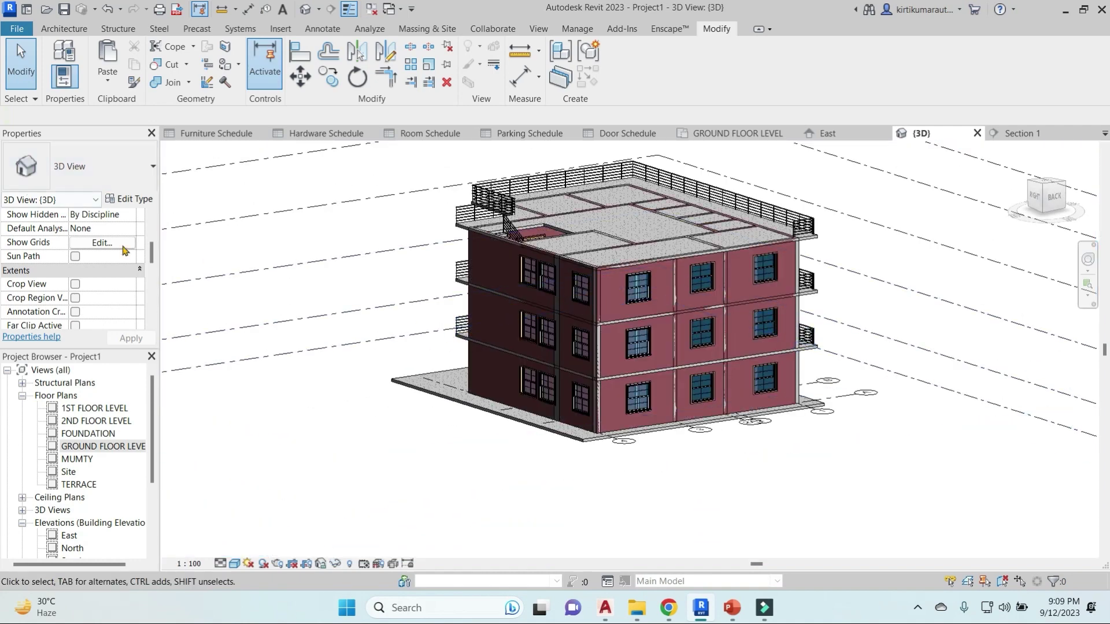
# Set the 3D view's discipline to Structural and inspect the building's frame
pyautogui.scroll(4, 125, 250)
pyautogui.scroll(-1, 132, 279)
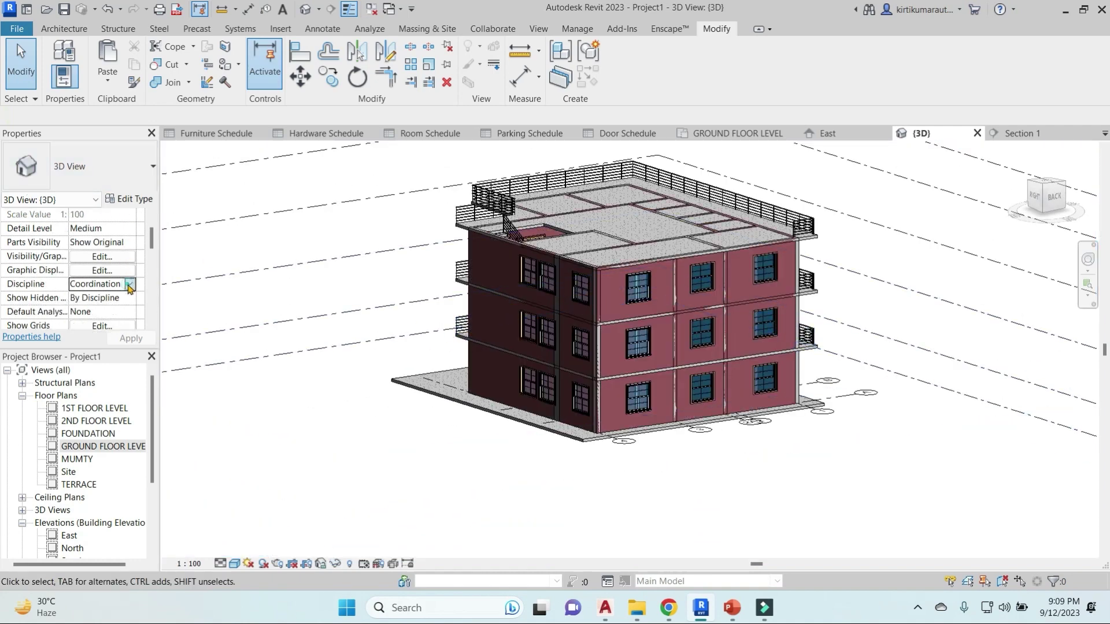
pyautogui.click(130, 283)
pyautogui.click(86, 310)
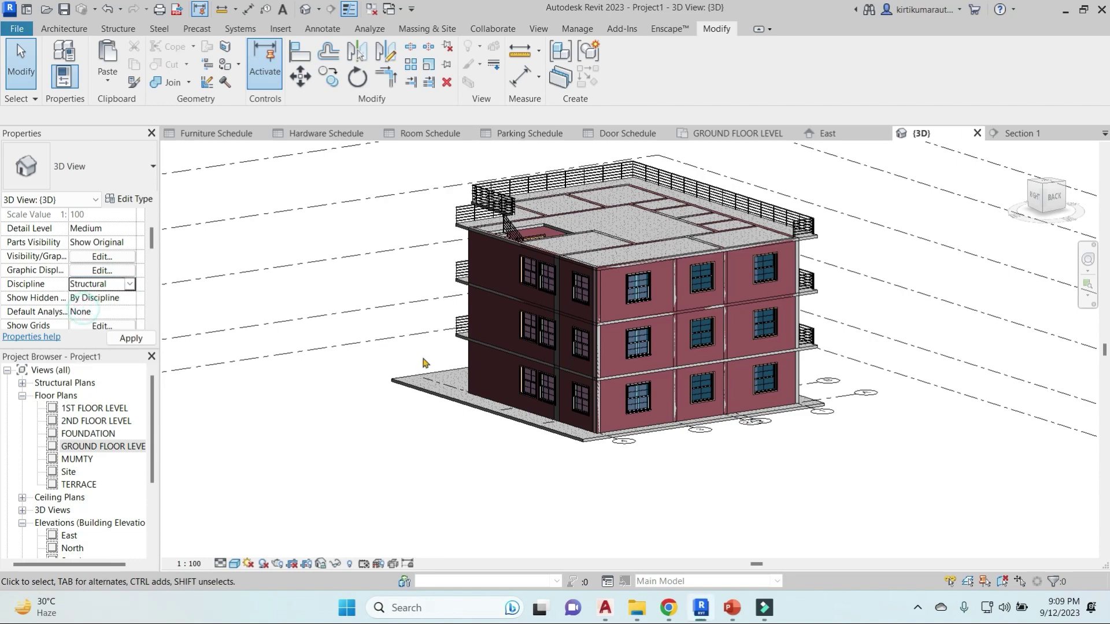
pyautogui.keyDown('shift'); pyautogui.moveTo(672, 502); pyautogui.dragTo(798, 506, button='middle'); pyautogui.keyUp('shift')
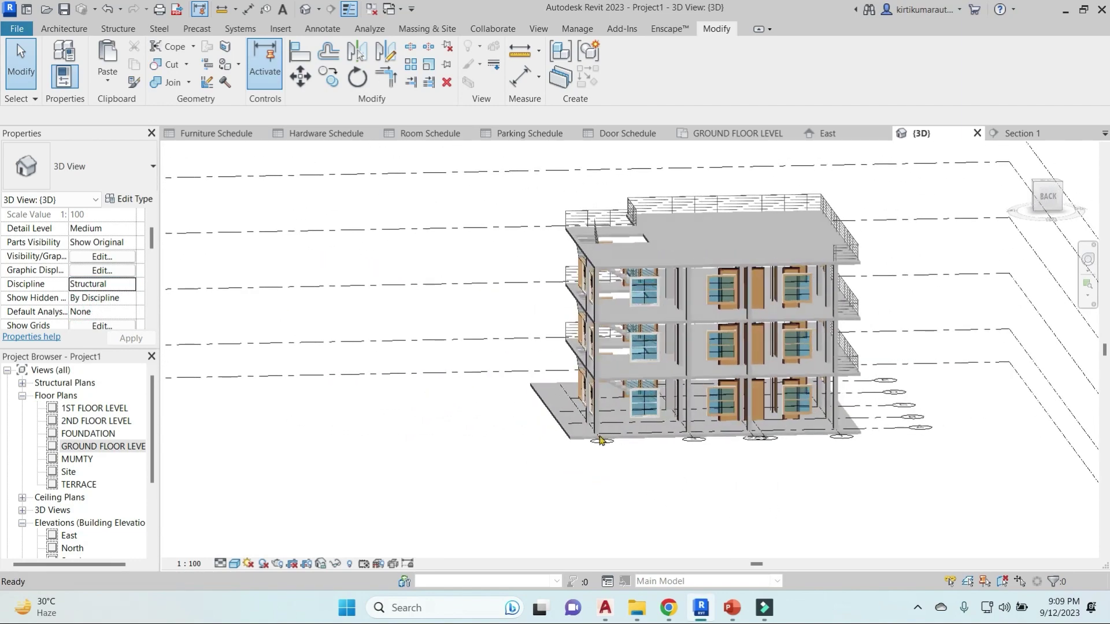
# Set the 3D view's discipline to Architectural
pyautogui.click(130, 283)
pyautogui.click(107, 300)
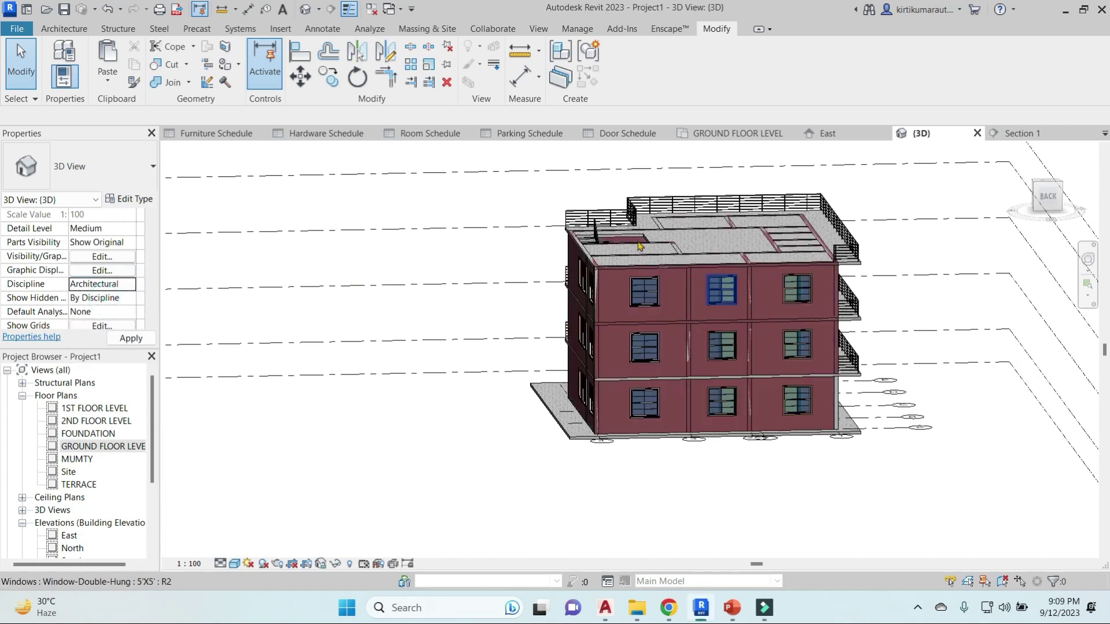
pyautogui.keyDown('shift'); pyautogui.moveTo(446, 446); pyautogui.dragTo(610, 471, button='middle'); pyautogui.keyUp('shift')
pyautogui.scroll(-2, 610, 471)
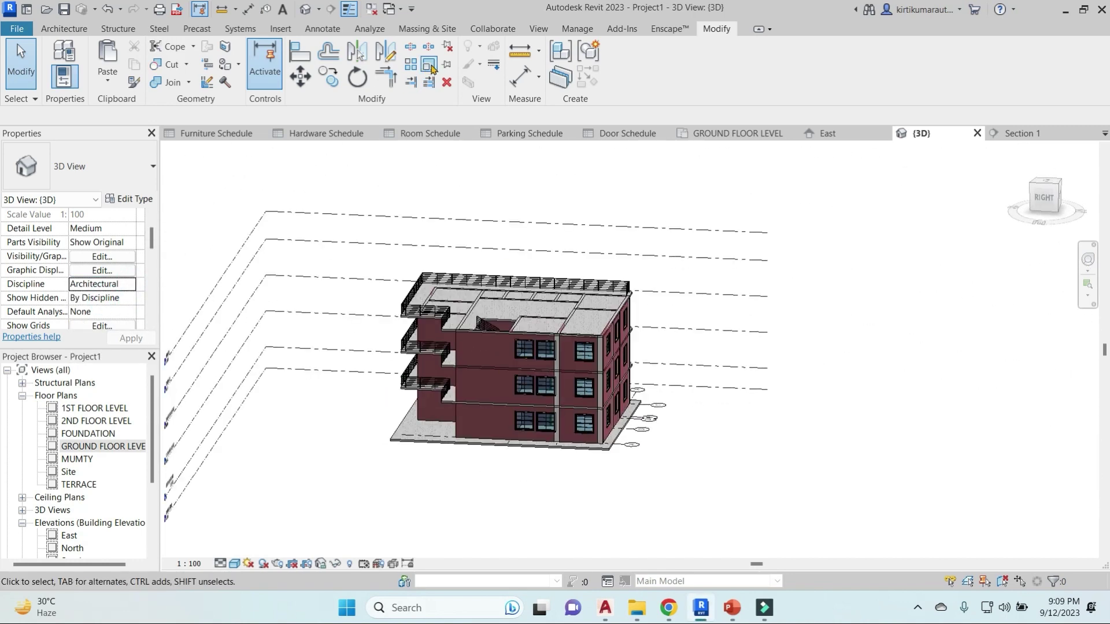
# Paint the brick wall faces on the building's right side with the Sash material on all three storeys
pyautogui.click(233, 82)
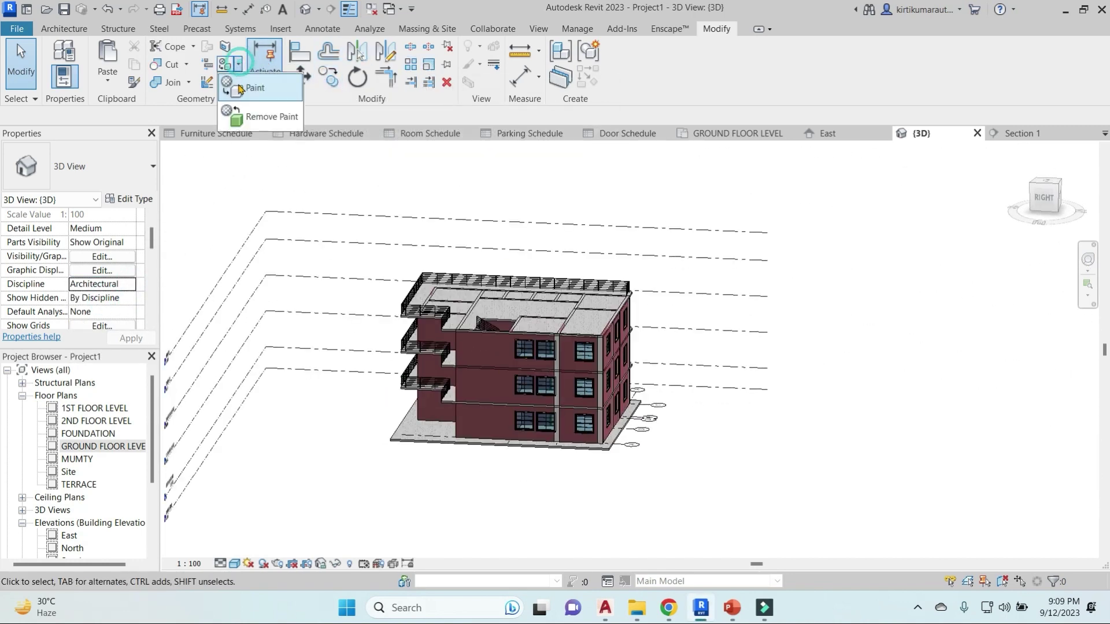
pyautogui.click(238, 84)
pyautogui.scroll(-10, 101, 243)
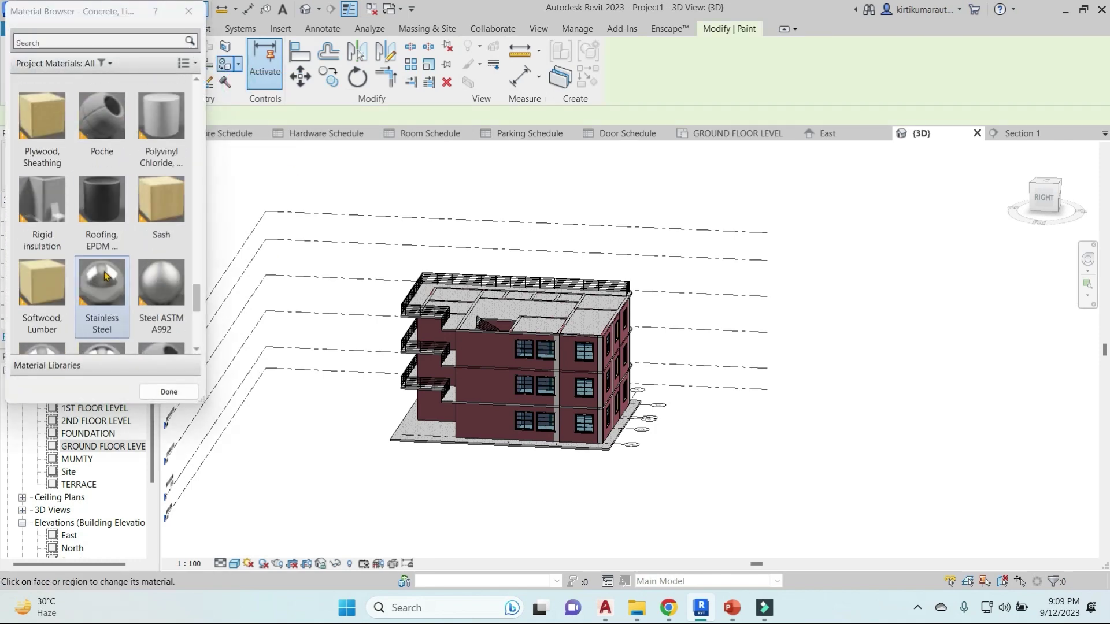
pyautogui.click(156, 228)
pyautogui.scroll(3, 500, 369)
pyautogui.click(479, 411)
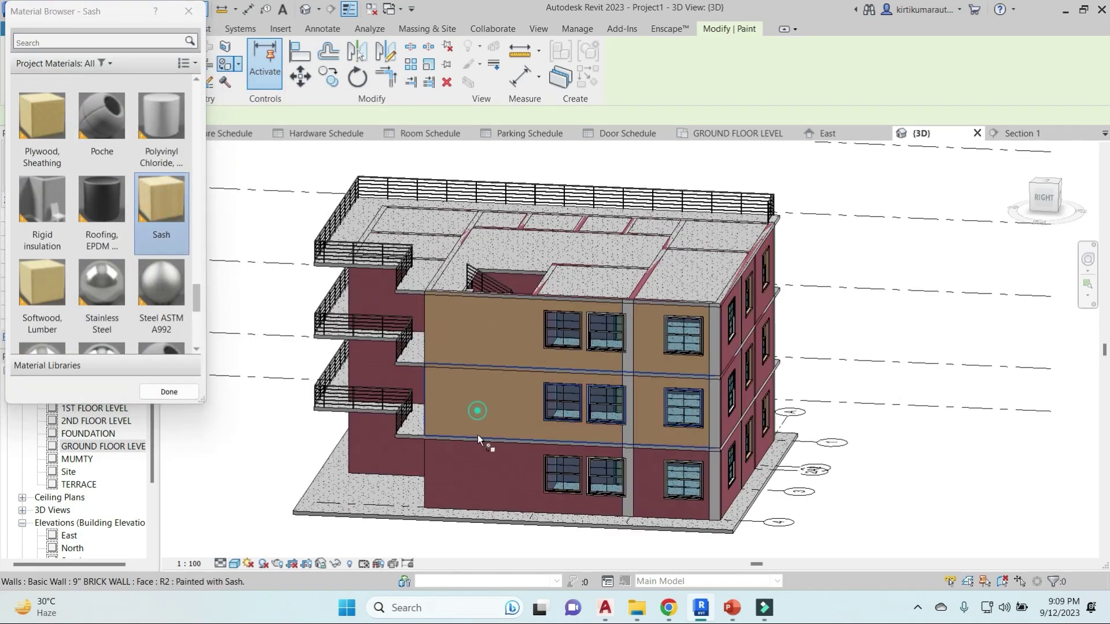
pyautogui.click(478, 468)
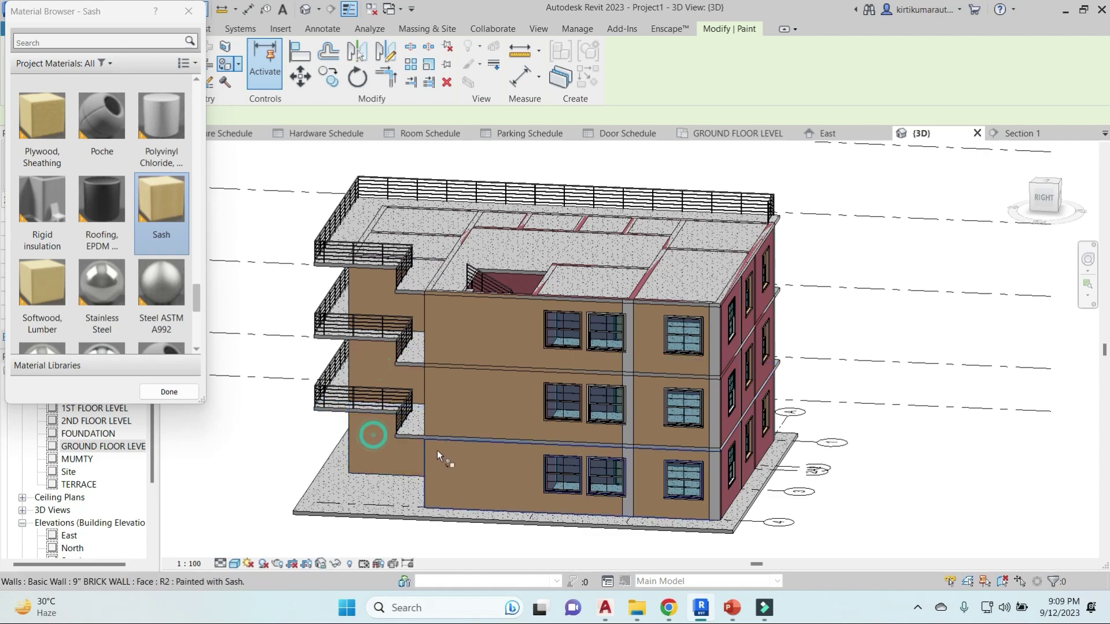
# Paint the front wall along grid E with the Sash material on all three storeys
pyautogui.moveTo(437, 449)
pyautogui.keyDown('shift'); pyautogui.mouseDown(button='middle')
pyautogui.moveTo(541, 491)
pyautogui.moveTo(568, 373)
pyautogui.moveTo(582, 412)
pyautogui.mouseUp(button='middle'); pyautogui.keyUp('shift')
pyautogui.click(541, 492)
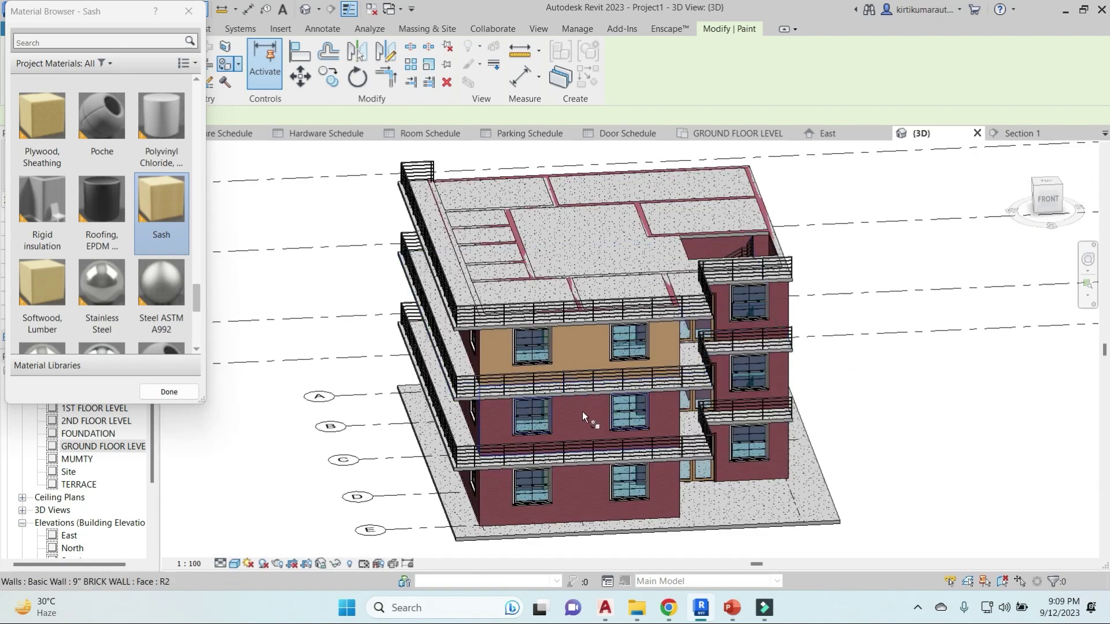
pyautogui.click(582, 411)
pyautogui.click(580, 488)
# Paint the building's left-side wall faces with the Sash material on all three storeys
pyautogui.moveTo(579, 488)
pyautogui.keyDown('shift'); pyautogui.mouseDown(button='middle')
pyautogui.moveTo(750, 348)
pyautogui.moveTo(764, 411)
pyautogui.mouseUp(button='middle'); pyautogui.keyUp('shift')
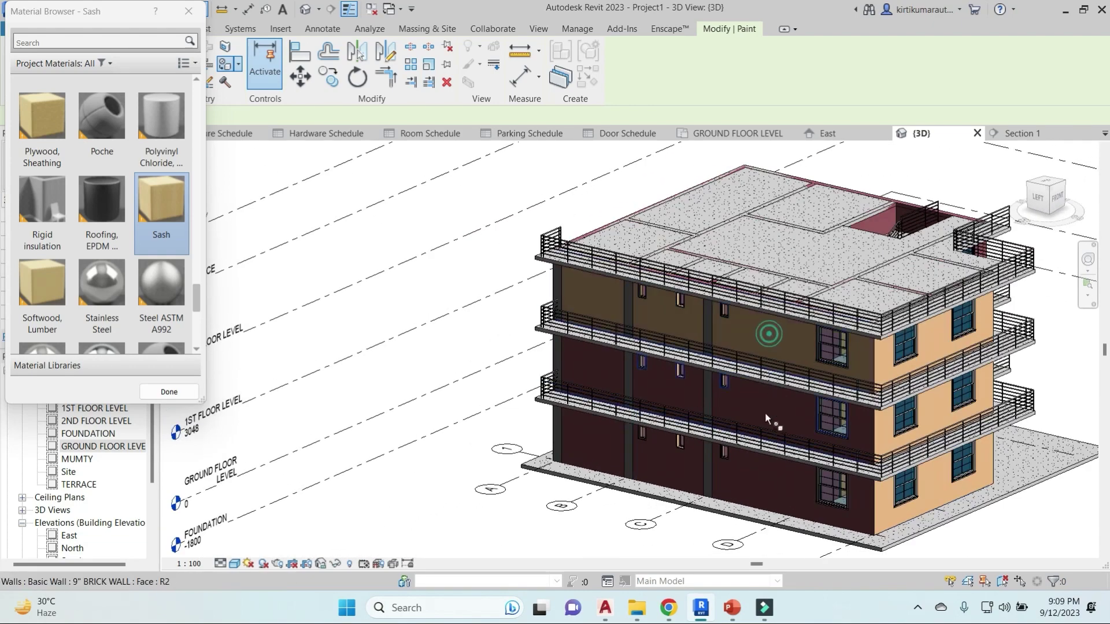
pyautogui.click(764, 412)
pyautogui.click(748, 474)
# Paint the upper two storeys of the building's back wall with the Sash material and finish painting
pyautogui.keyDown('shift'); pyautogui.moveTo(748, 474); pyautogui.dragTo(871, 295, button='middle'); pyautogui.keyUp('shift')
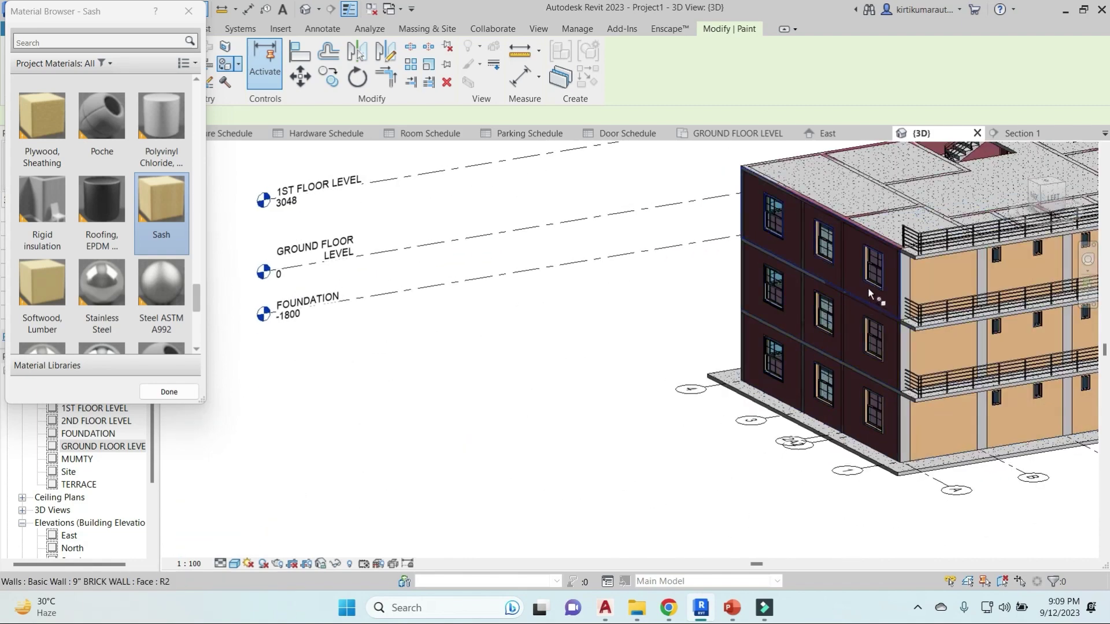
pyautogui.click(869, 292)
pyautogui.click(854, 344)
pyautogui.scroll(-2, 848, 396)
pyautogui.moveTo(848, 396); pyautogui.dragTo(725, 417, button='middle')
pyautogui.scroll(-2, 628, 366)
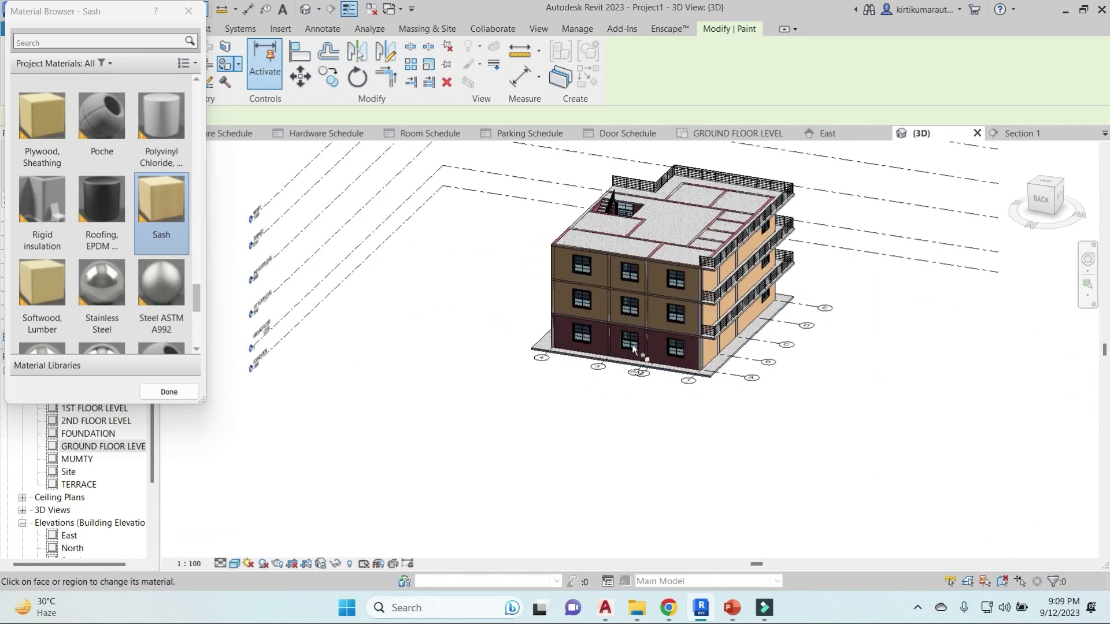
pyautogui.click(191, 9)
# Create a new sheet with the E1 30 x 42 Horizontal title block
pyautogui.scroll(-3, 67, 520)
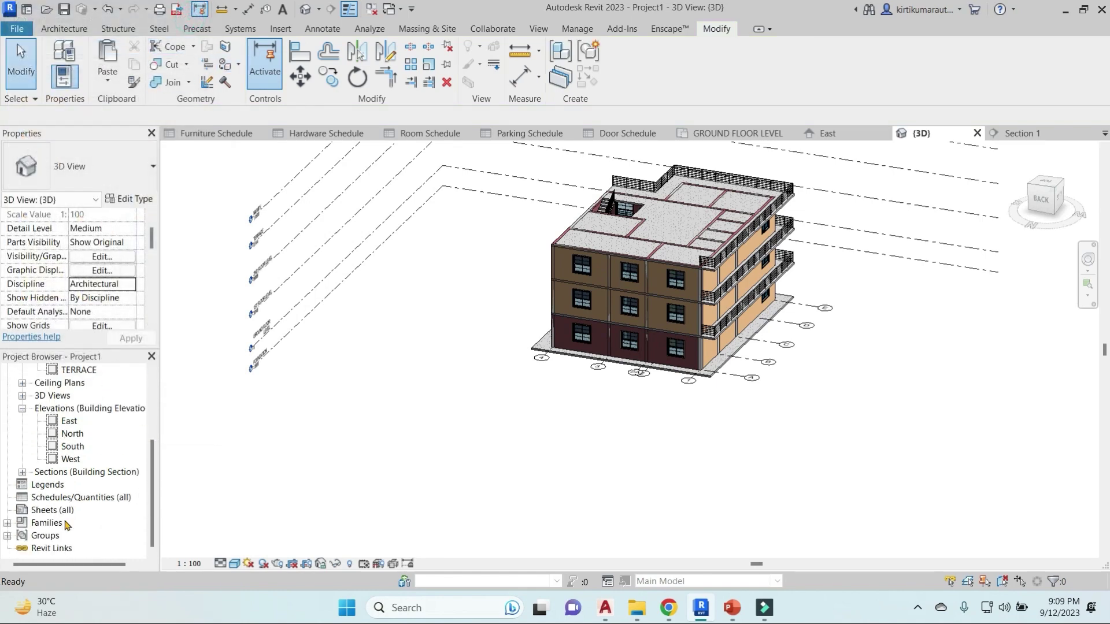
pyautogui.scroll(-1, 380, 433)
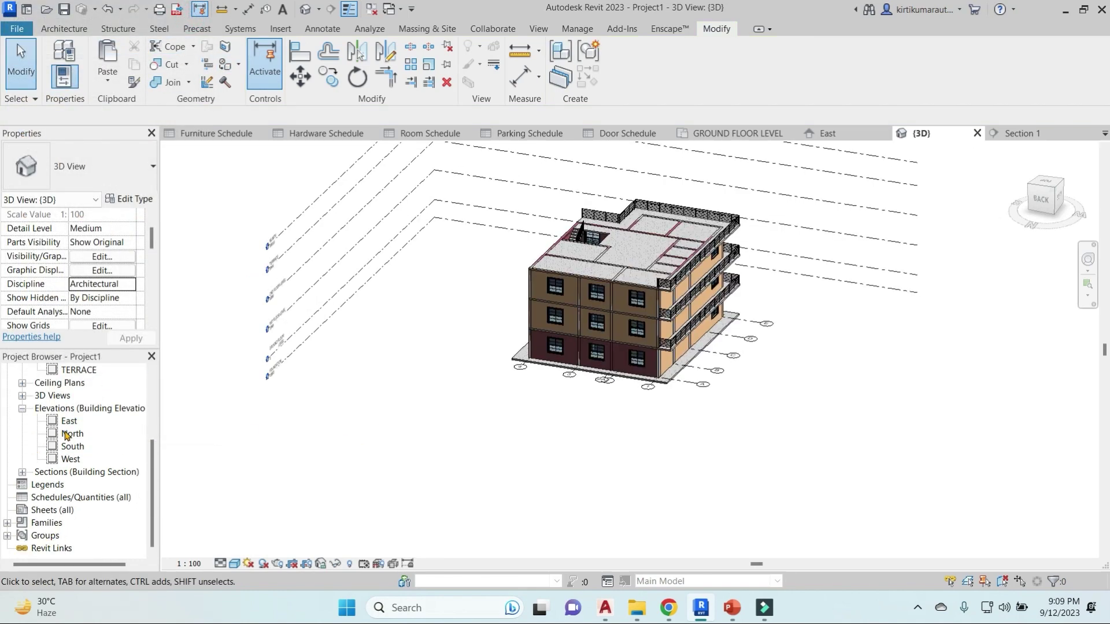
pyautogui.scroll(3, 75, 434)
pyautogui.scroll(-2, 82, 494)
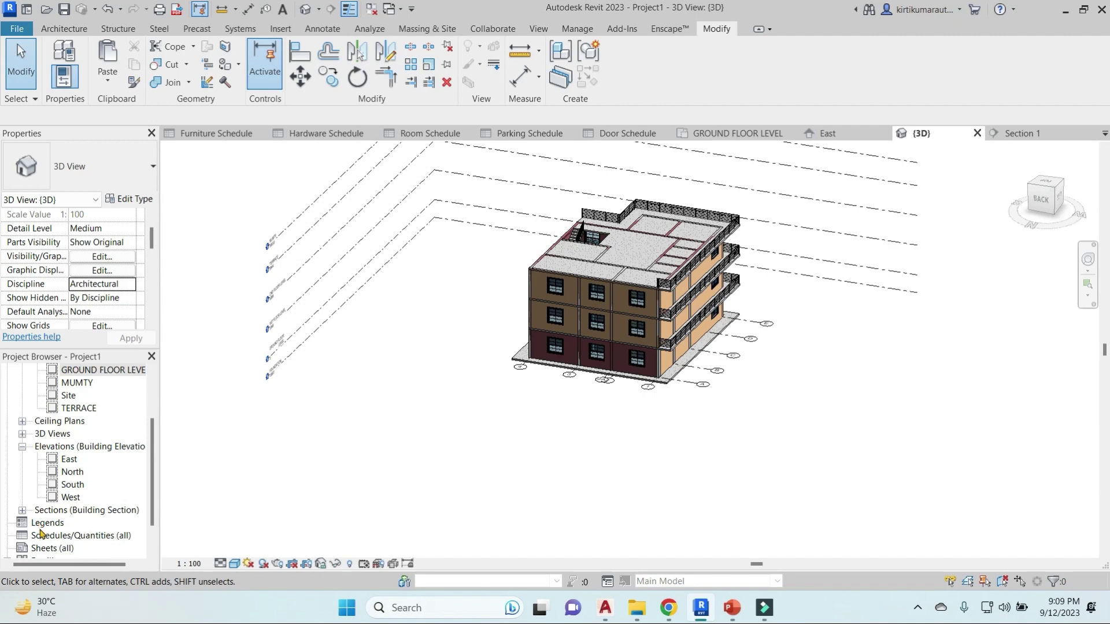
pyautogui.scroll(-1, 41, 533)
pyautogui.click(49, 510)
pyautogui.rightClick(51, 510)
pyautogui.click(134, 409)
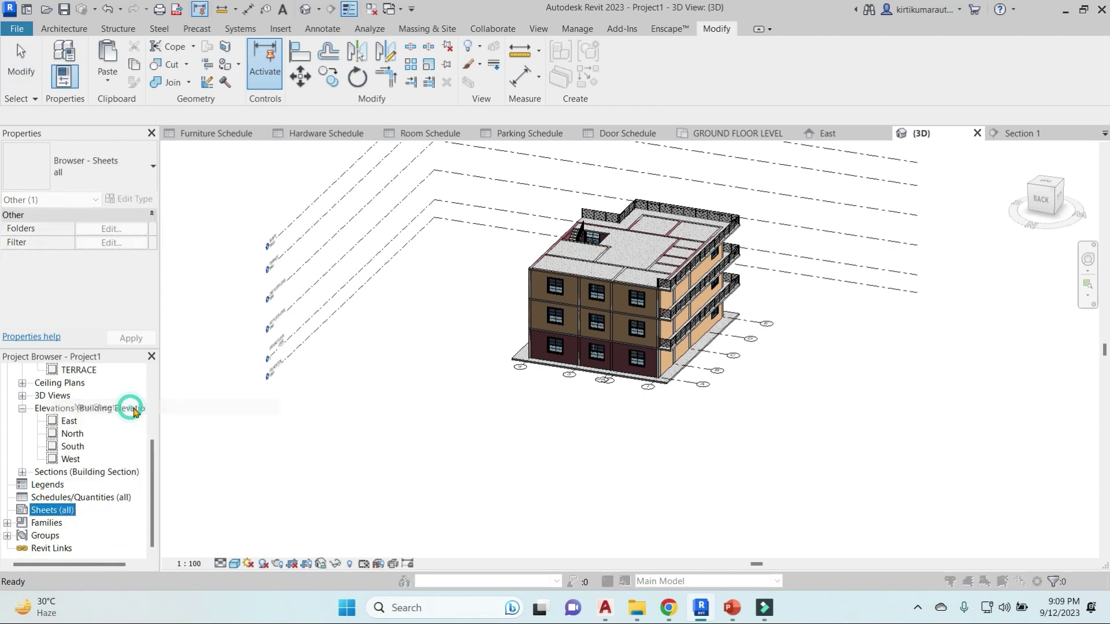
pyautogui.click(593, 462)
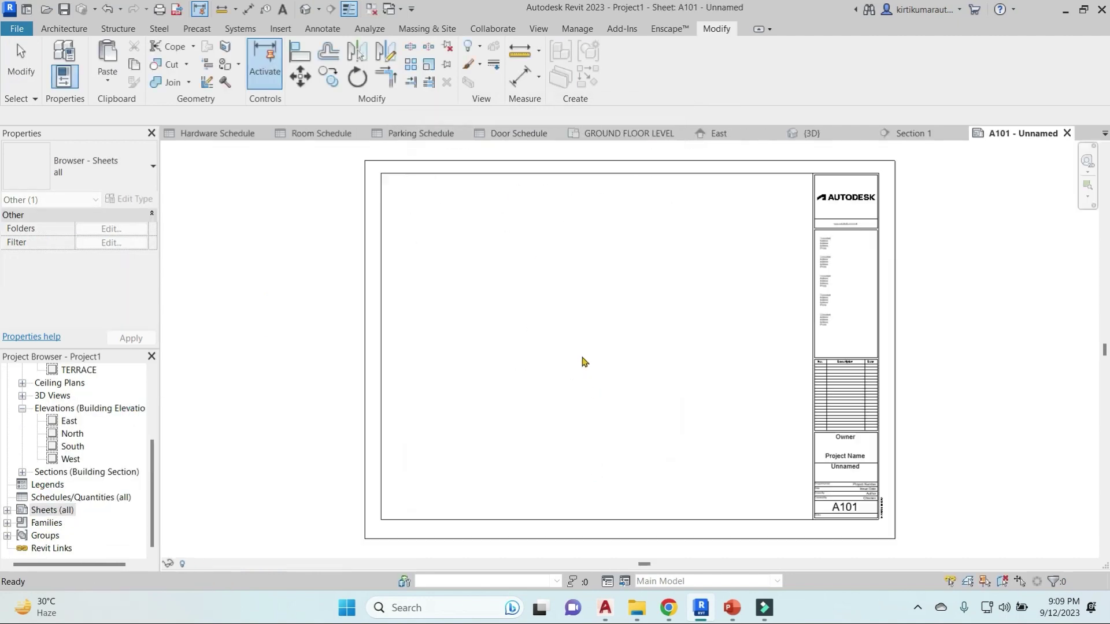
# Place the GROUND FLOOR LEVEL plan on sheet A101
pyautogui.scroll(1, 49, 416)
pyautogui.scroll(2, 58, 419)
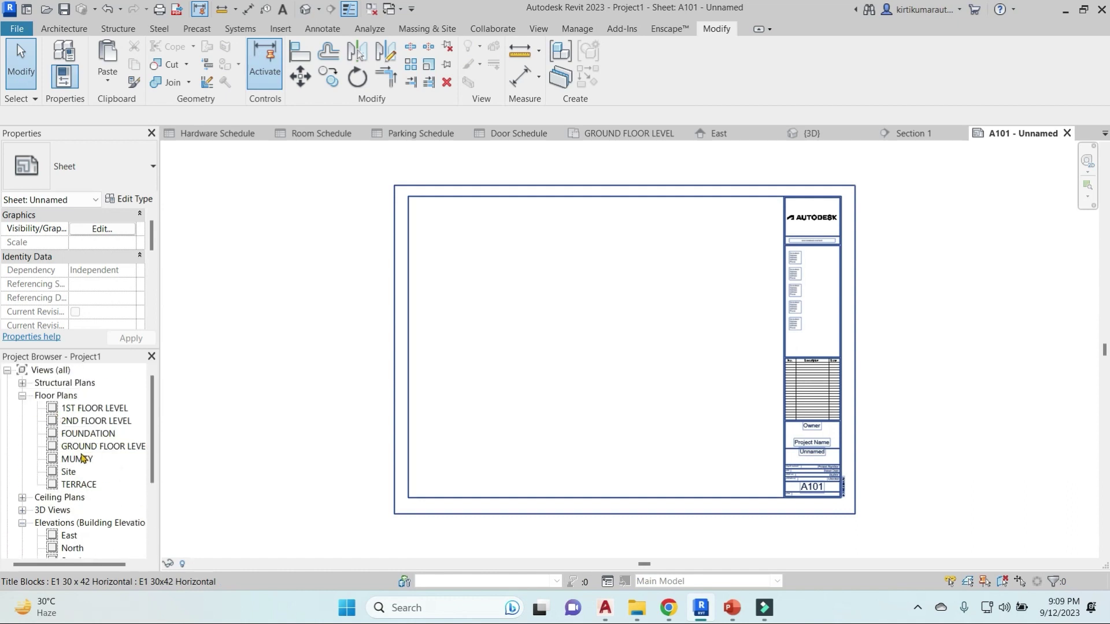
pyautogui.moveTo(83, 451); pyautogui.dragTo(256, 432)
pyautogui.moveTo(589, 333); pyautogui.dragTo(567, 305)
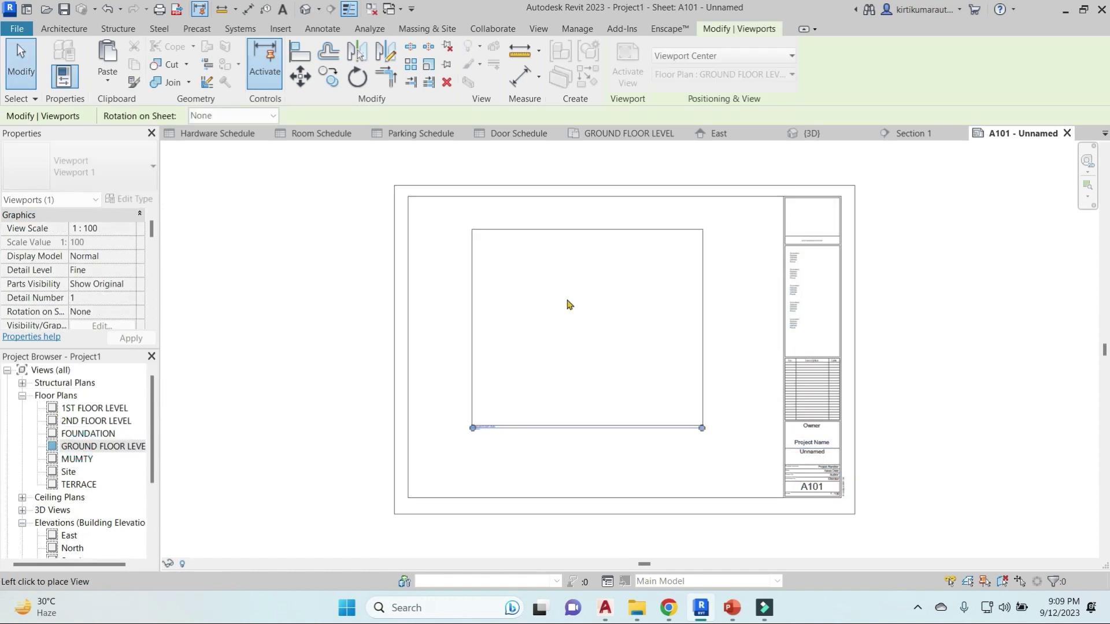
# Activate the ground floor viewport, move the four elevation markers close around the plan, and deactivate the view
pyautogui.scroll(2, 539, 298)
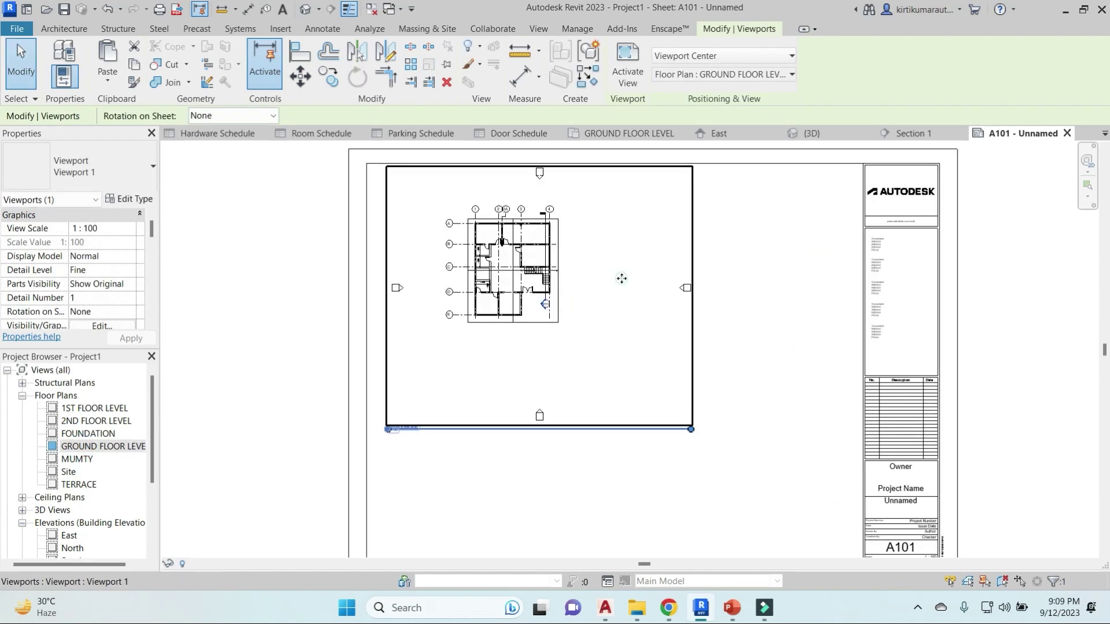
pyautogui.moveTo(686, 287); pyautogui.dragTo(572, 277)
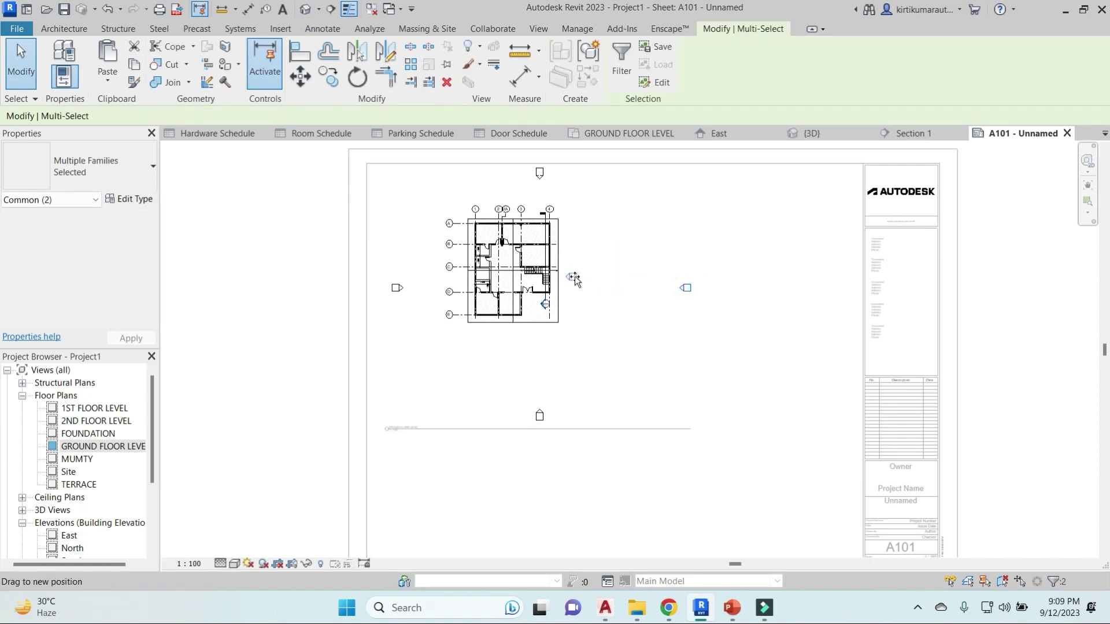
pyautogui.moveTo(503, 145)
pyautogui.mouseDown()
pyautogui.moveTo(574, 193)
pyautogui.moveTo(513, 196)
pyautogui.mouseUp()
pyautogui.moveTo(347, 248); pyautogui.dragTo(404, 329)
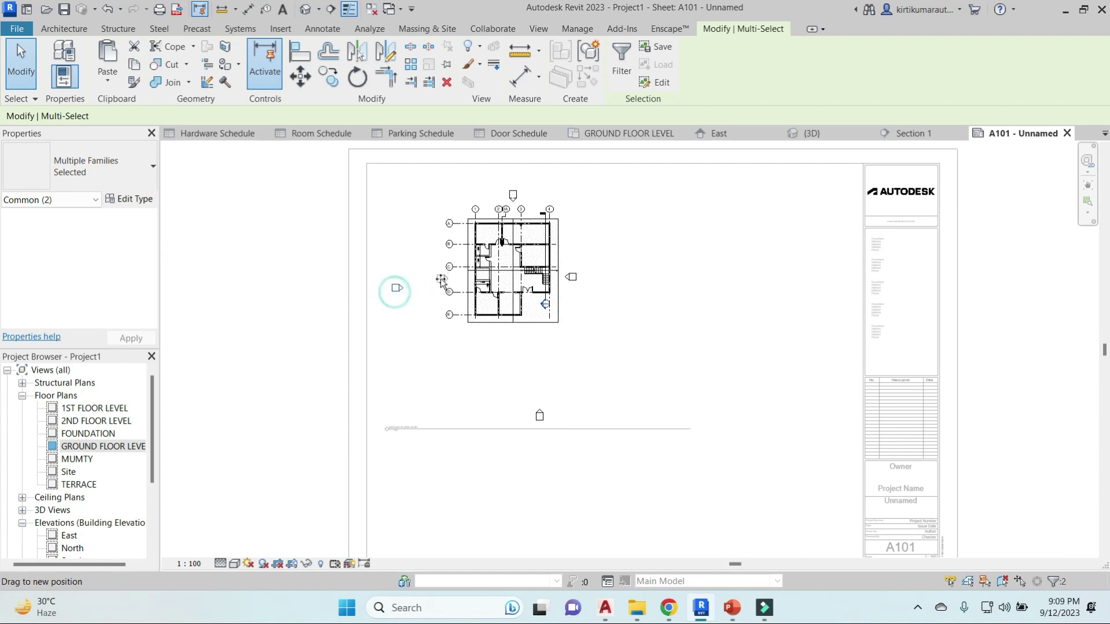
pyautogui.moveTo(441, 279); pyautogui.dragTo(441, 278)
pyautogui.moveTo(478, 362); pyautogui.dragTo(595, 468)
pyautogui.moveTo(540, 419); pyautogui.dragTo(510, 337)
pyautogui.doubleClick(627, 489)
# Move the viewport title directly beneath the ground floor plan and shorten its title line
pyautogui.click(466, 429)
pyautogui.moveTo(417, 428); pyautogui.dragTo(482, 345)
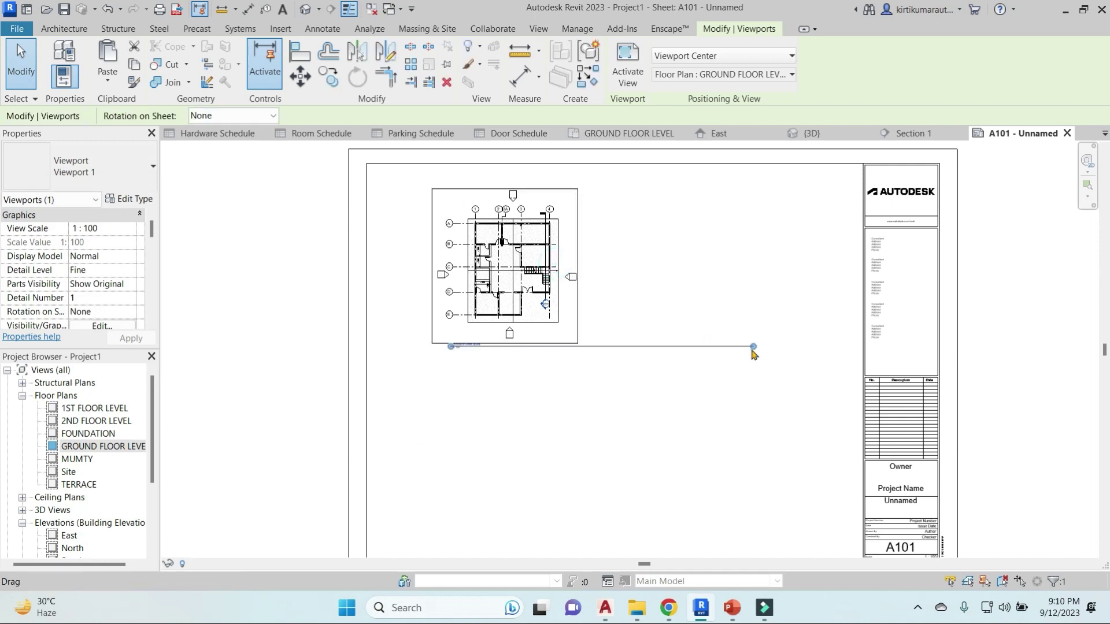
pyautogui.moveTo(704, 342); pyautogui.dragTo(502, 345)
# Move the ground floor viewport into the upper-left corner of the sheet's drawing area
pyautogui.click(537, 428)
pyautogui.moveTo(536, 286); pyautogui.dragTo(477, 263)
pyautogui.press('Escape')
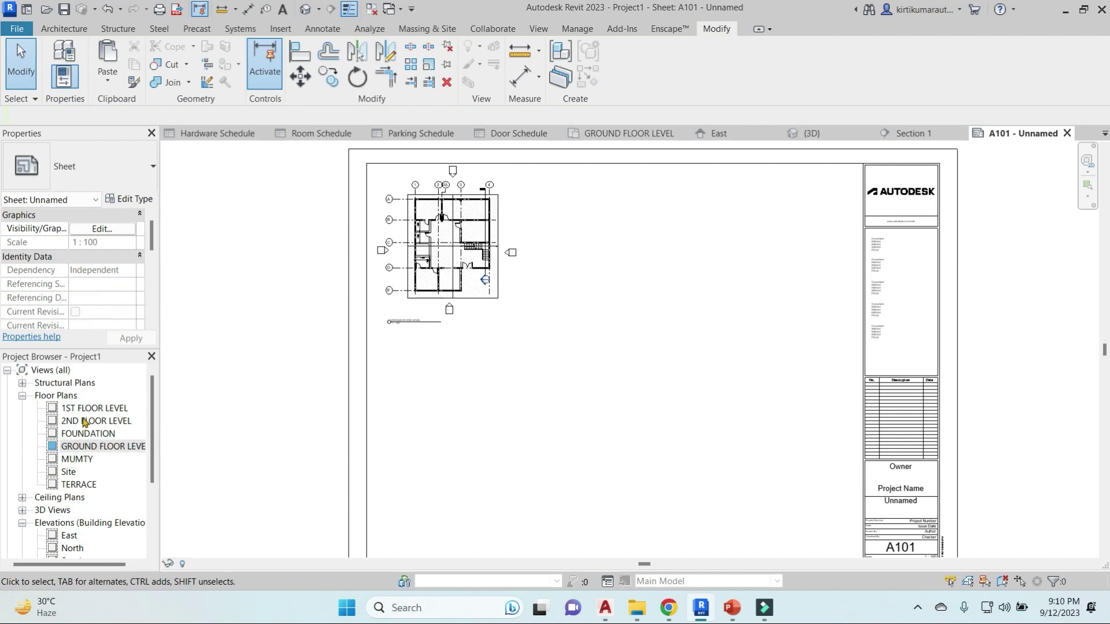
# Place the 2ND FLOOR LEVEL plan on sheet A101, beside the ground floor plan
pyautogui.moveTo(85, 422); pyautogui.dragTo(642, 286)
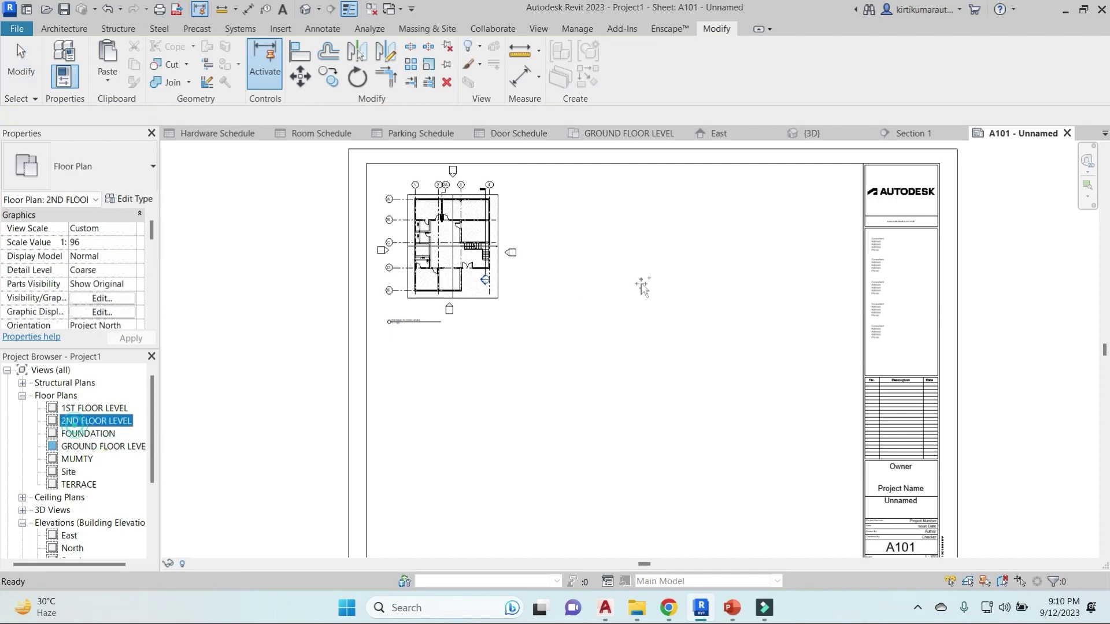
pyautogui.click(624, 253)
pyautogui.click(214, 362)
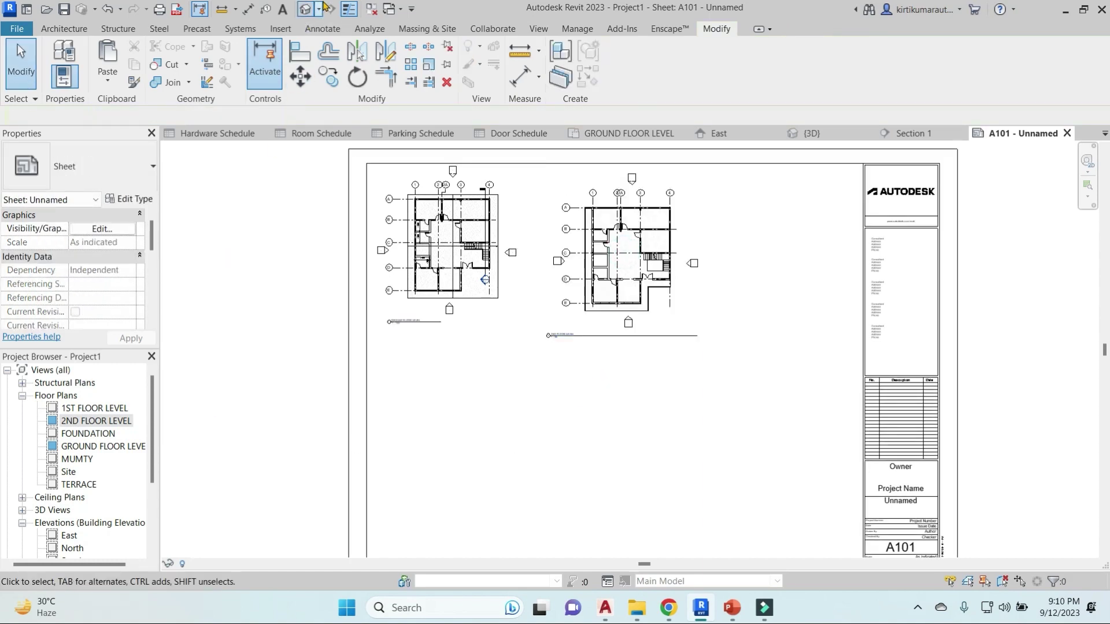
# In the default 3D view, set the base level of all 300 x 450mm 2 concrete rectangular columns to FOUNDATION
pyautogui.click(305, 9)
pyautogui.scroll(4, 643, 370)
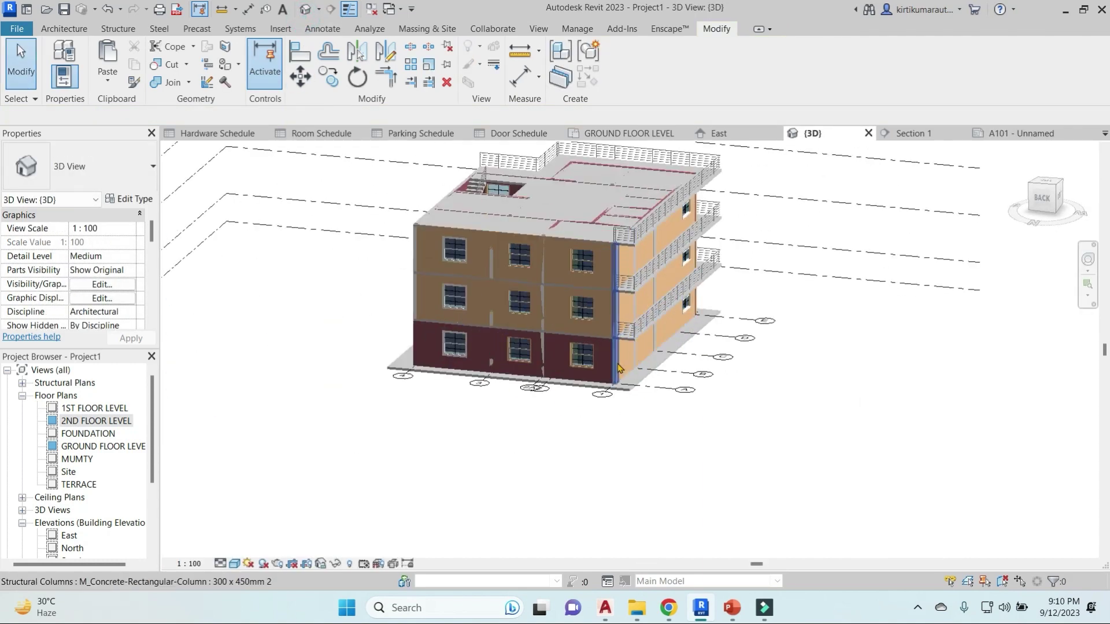
pyautogui.click(616, 363)
pyautogui.keyDown('shift'); pyautogui.moveTo(672, 497); pyautogui.dragTo(867, 321, button='middle'); pyautogui.keyUp('shift')
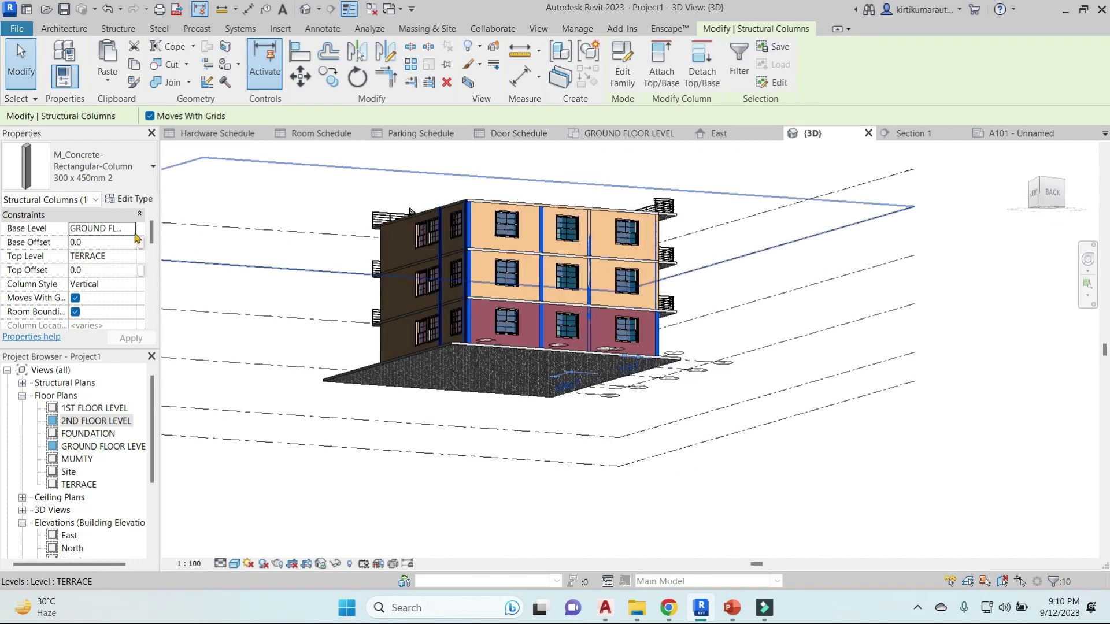
pyautogui.click(136, 229)
pyautogui.click(98, 242)
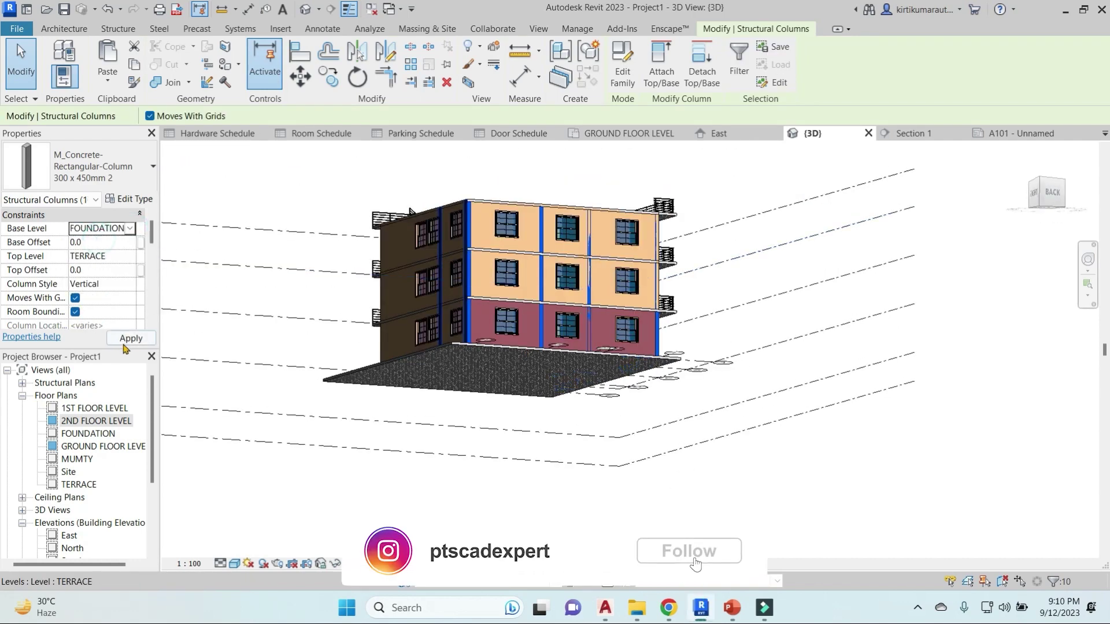
pyautogui.click(131, 338)
pyautogui.keyDown('shift'); pyautogui.moveTo(743, 355); pyautogui.dragTo(277, 231, button='middle'); pyautogui.keyUp('shift')
pyautogui.click(574, 435)
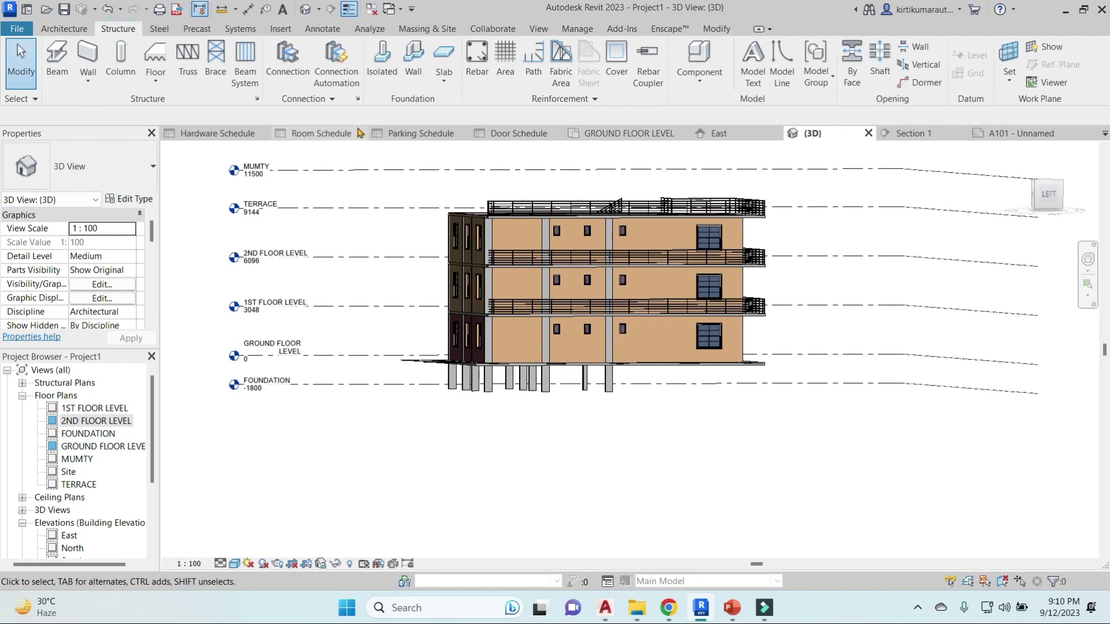
# Start an isolated foundation and load the M_Footing-Rectangular family from the Structural Foundations folder of the rac2014 library
pyautogui.click(381, 63)
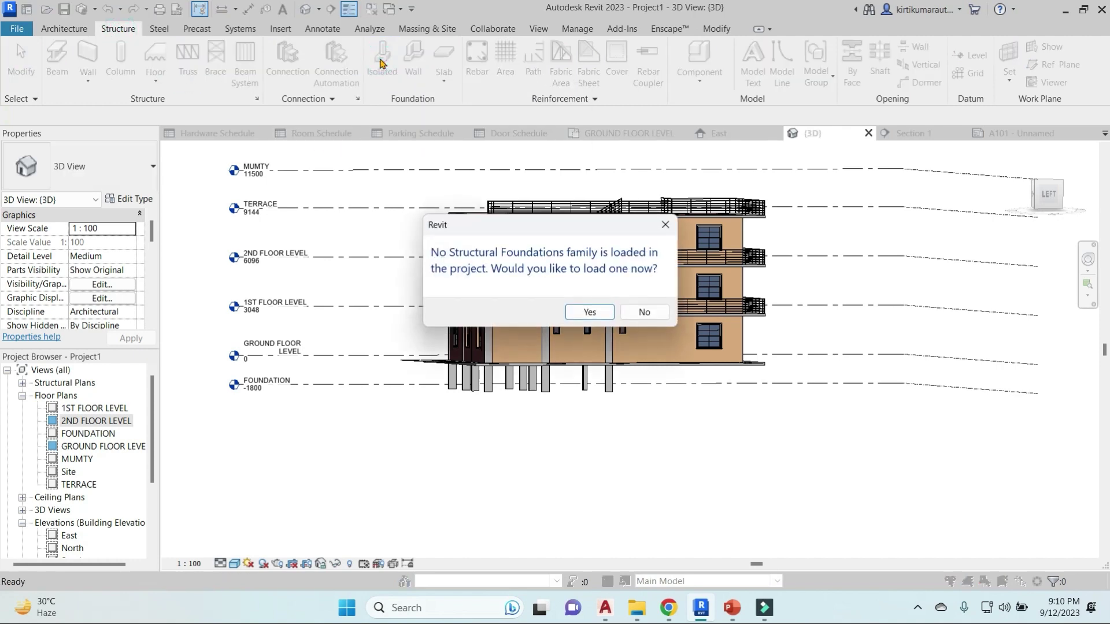
pyautogui.click(589, 313)
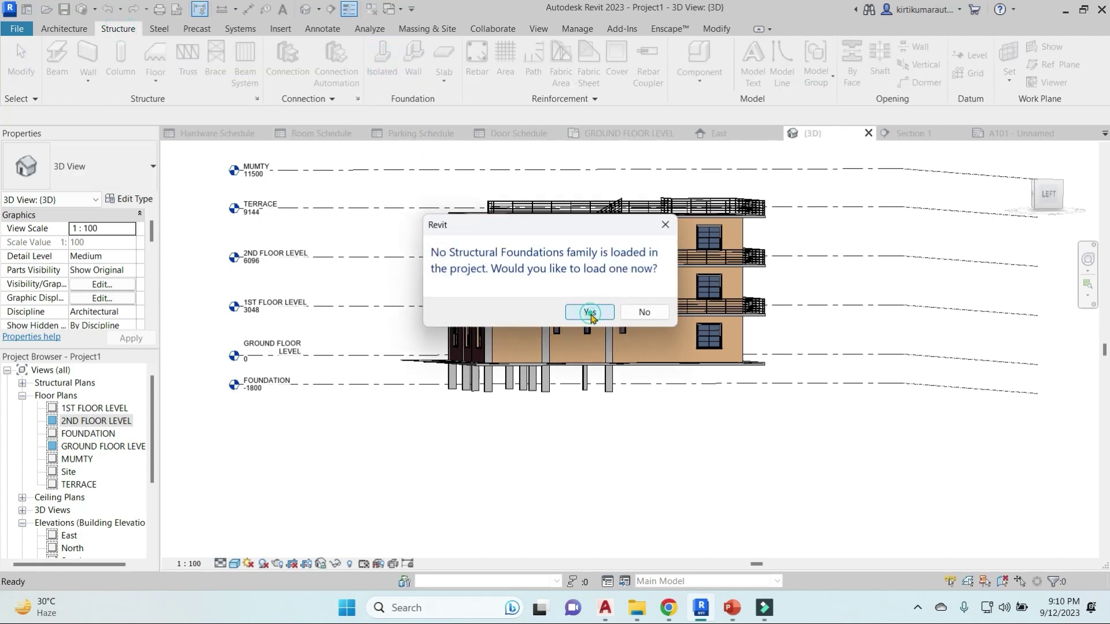
pyautogui.click(720, 151)
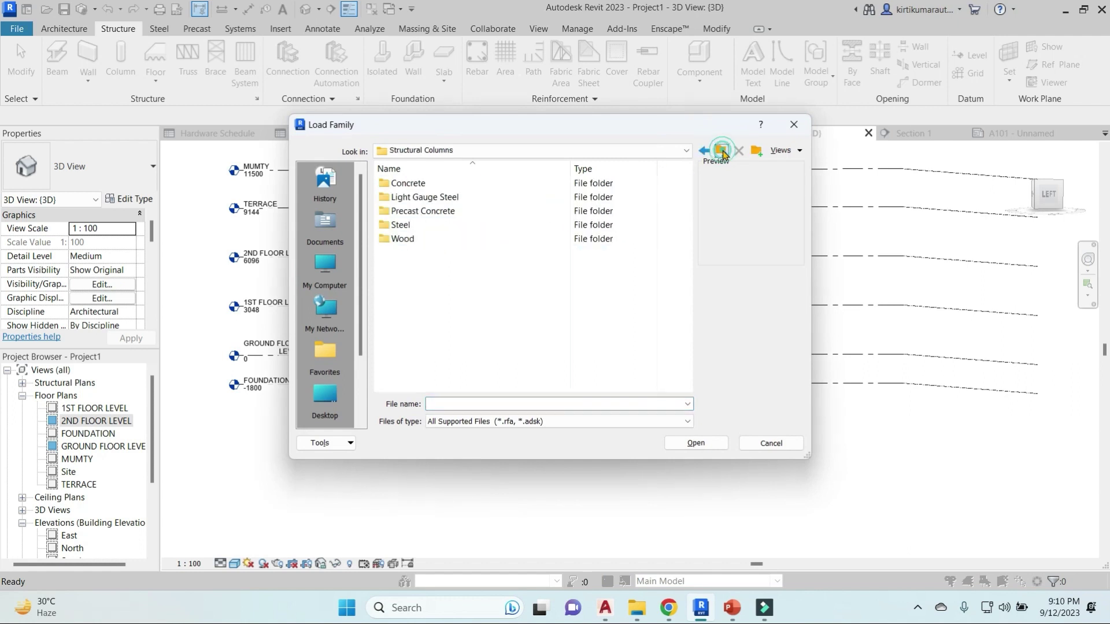
pyautogui.click(720, 150)
pyautogui.scroll(-9, 489, 213)
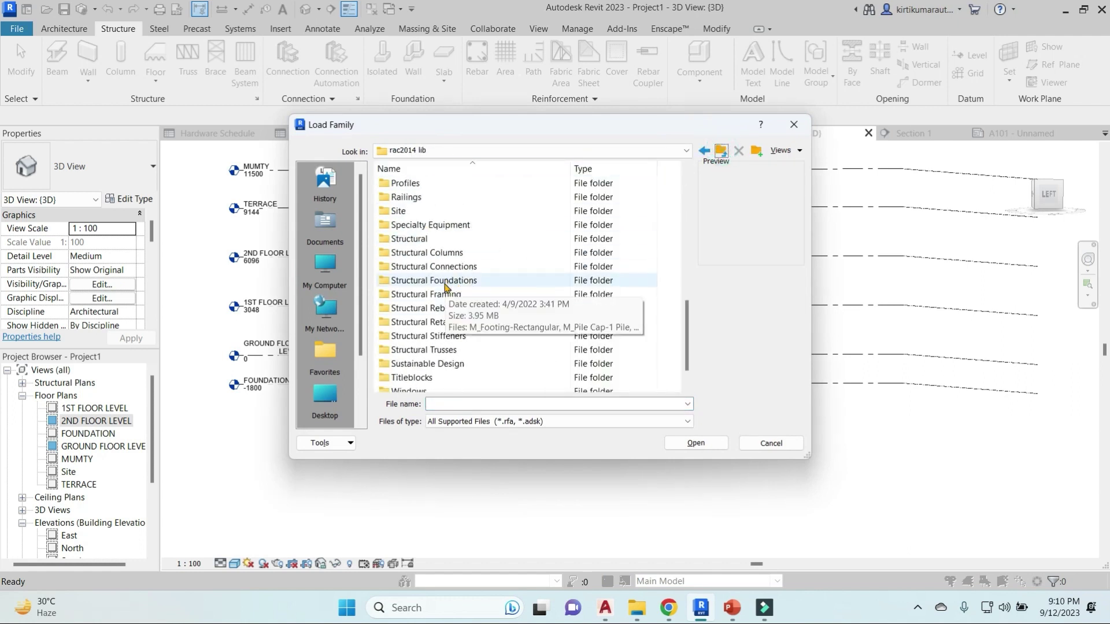
pyautogui.doubleClick(435, 295)
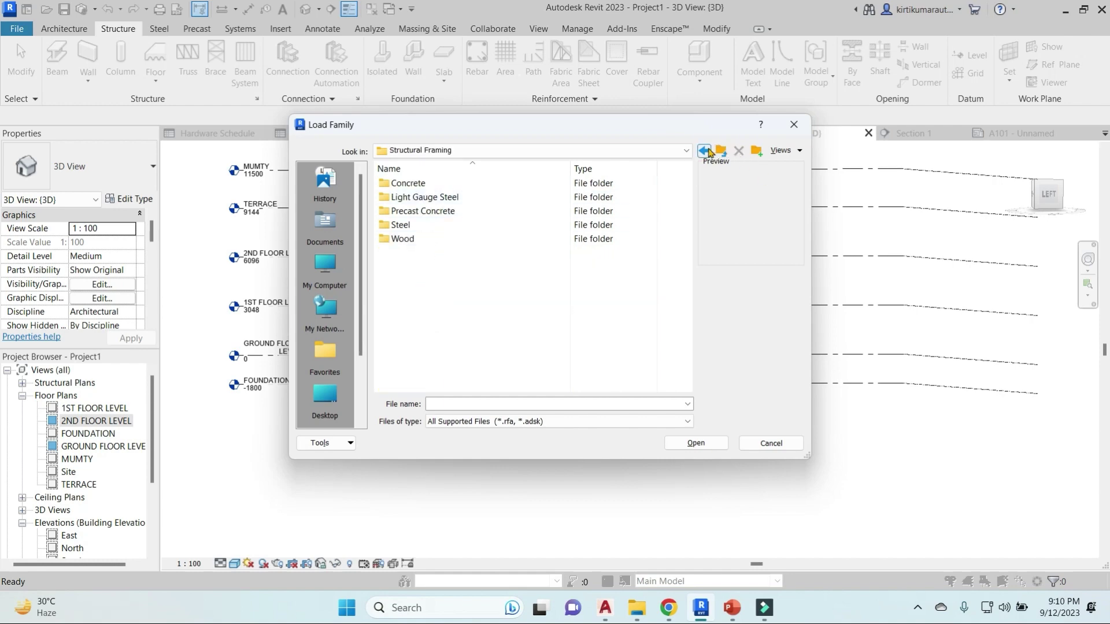
pyautogui.click(708, 151)
pyautogui.scroll(-9, 453, 328)
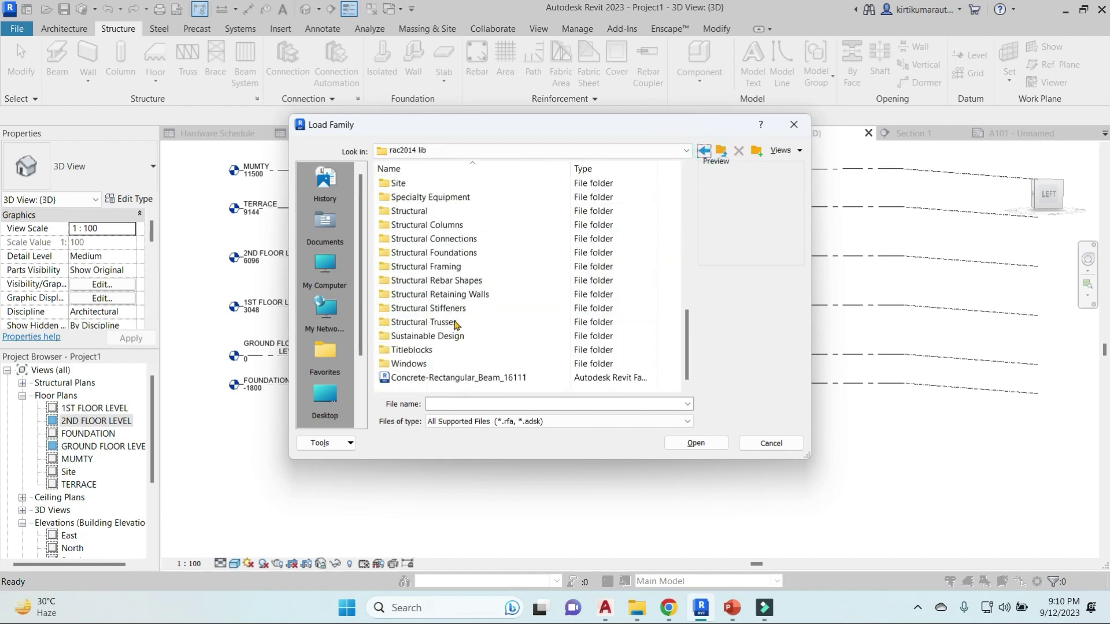
pyautogui.doubleClick(441, 253)
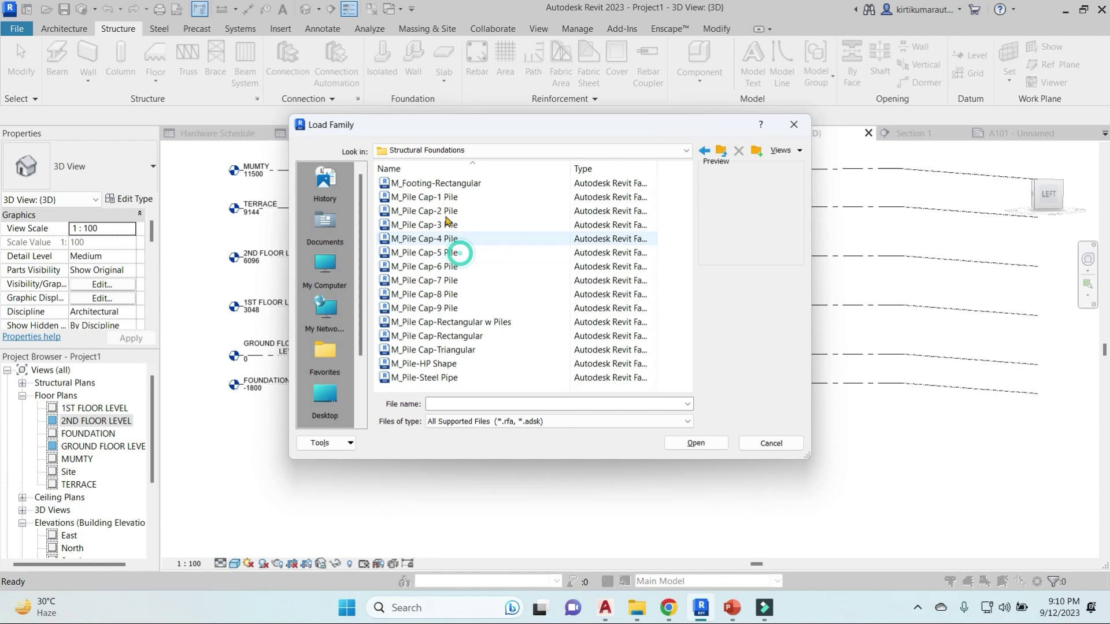
pyautogui.click(440, 184)
pyautogui.click(695, 442)
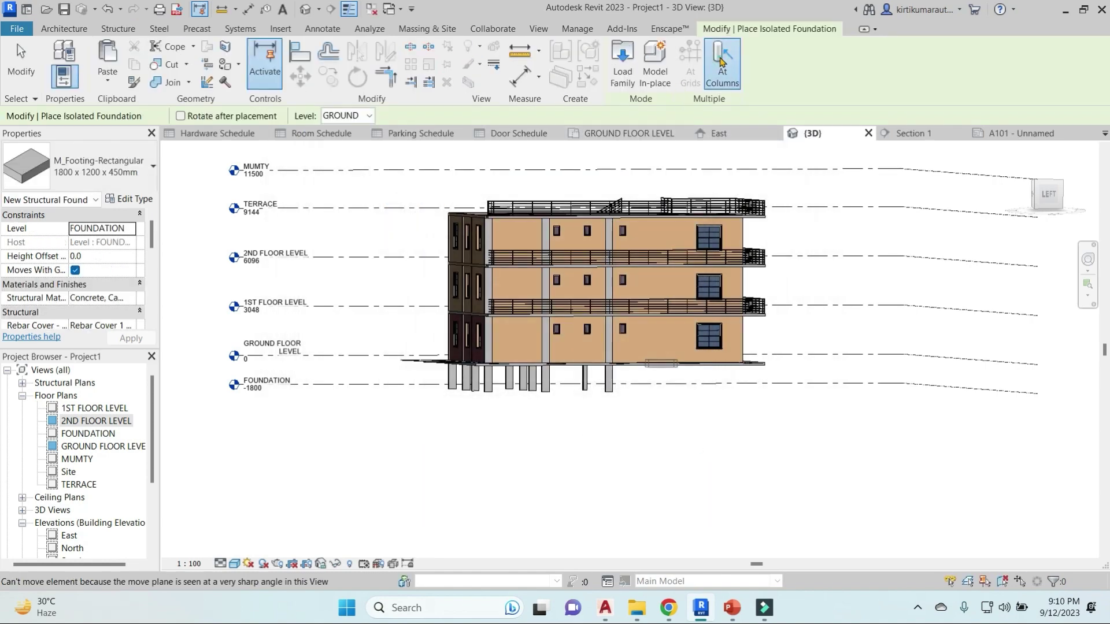
# Place 1800 x 1200 x 450mm rectangular footings under all the structural columns at once
pyautogui.click(722, 62)
pyautogui.moveTo(644, 442); pyautogui.dragTo(412, 382)
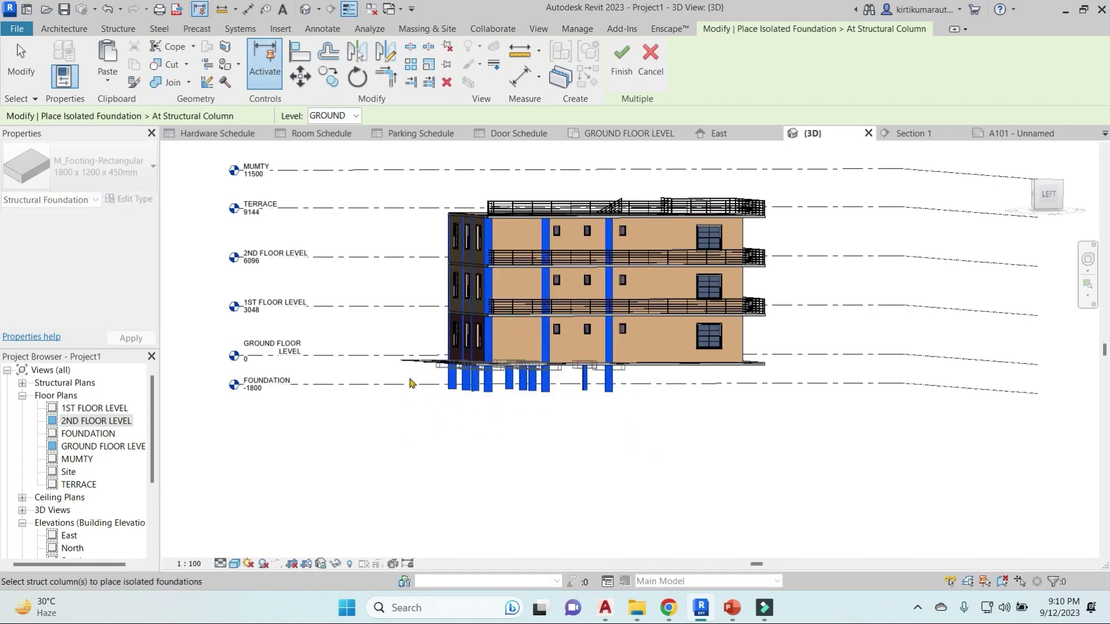
pyautogui.click(622, 60)
pyautogui.scroll(5, 637, 500)
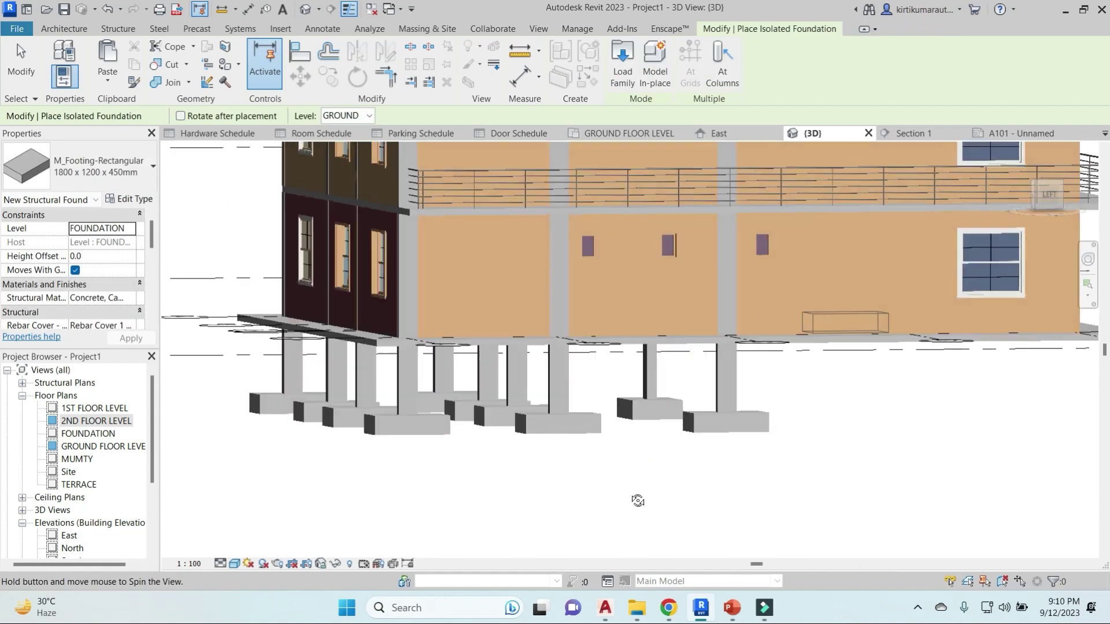
pyautogui.keyDown('shift'); pyautogui.moveTo(637, 501); pyautogui.dragTo(728, 523, button='middle'); pyautogui.keyUp('shift')
pyautogui.press('Escape')
# Switch to the Google Meet window, look through the participant list, and return to Revit
pyautogui.moveTo(659, 608)
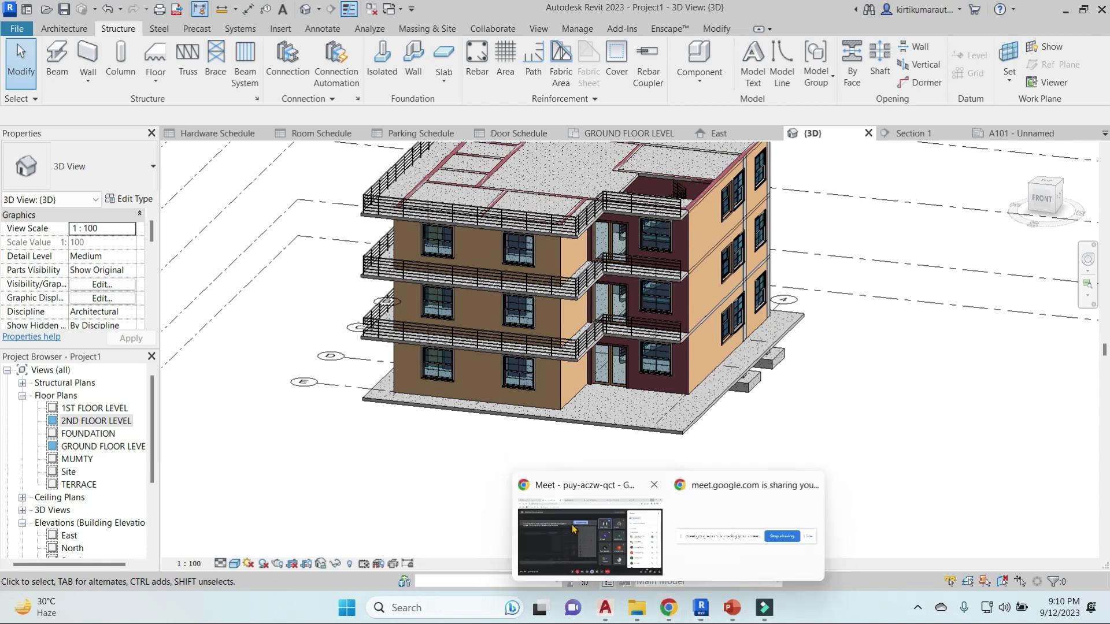
pyautogui.click(659, 521)
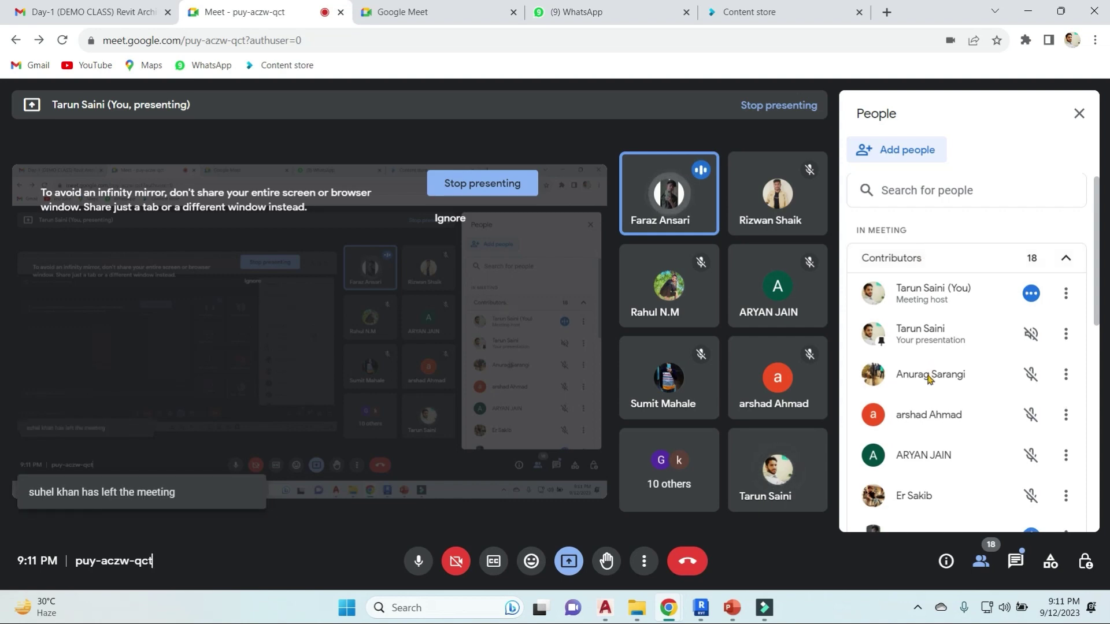
pyautogui.scroll(-3, 925, 376)
pyautogui.scroll(-2, 930, 380)
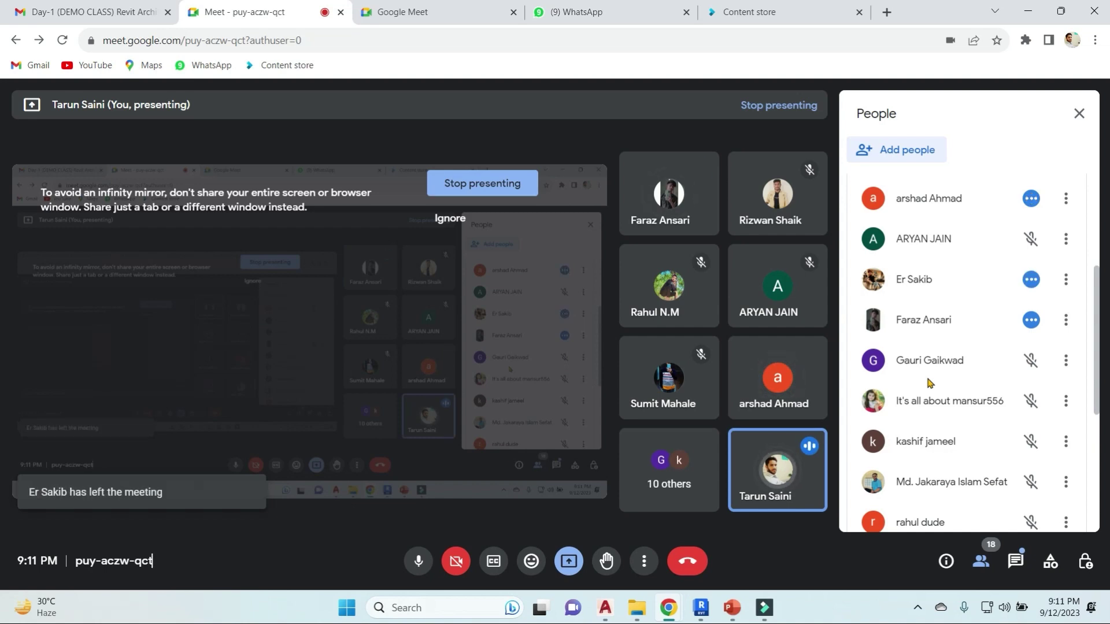
pyautogui.scroll(-3, 969, 425)
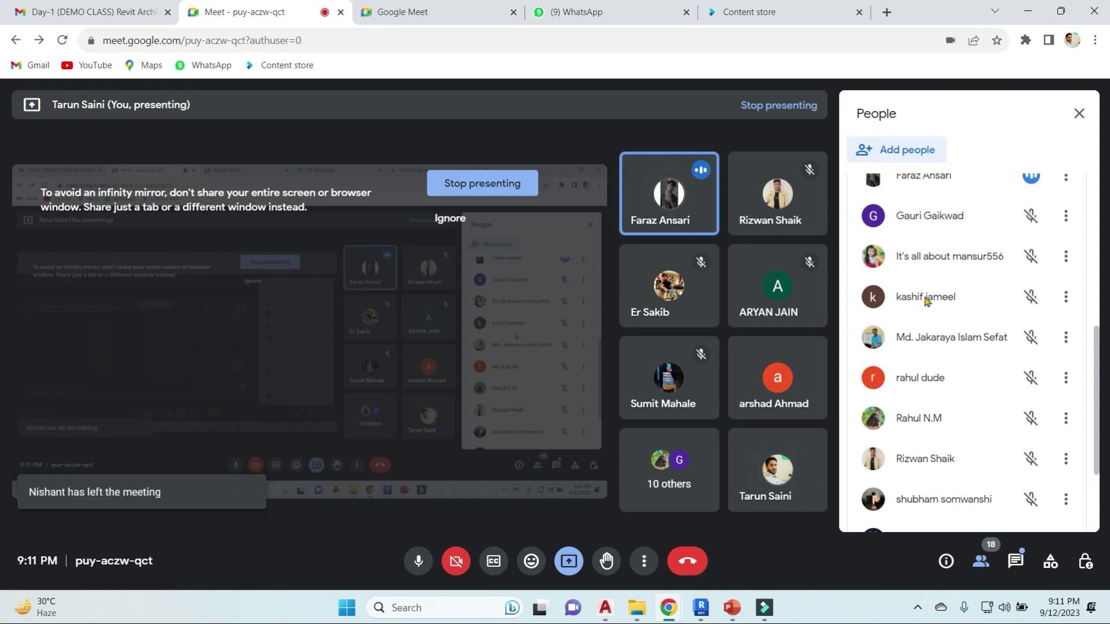
pyautogui.click(1029, 12)
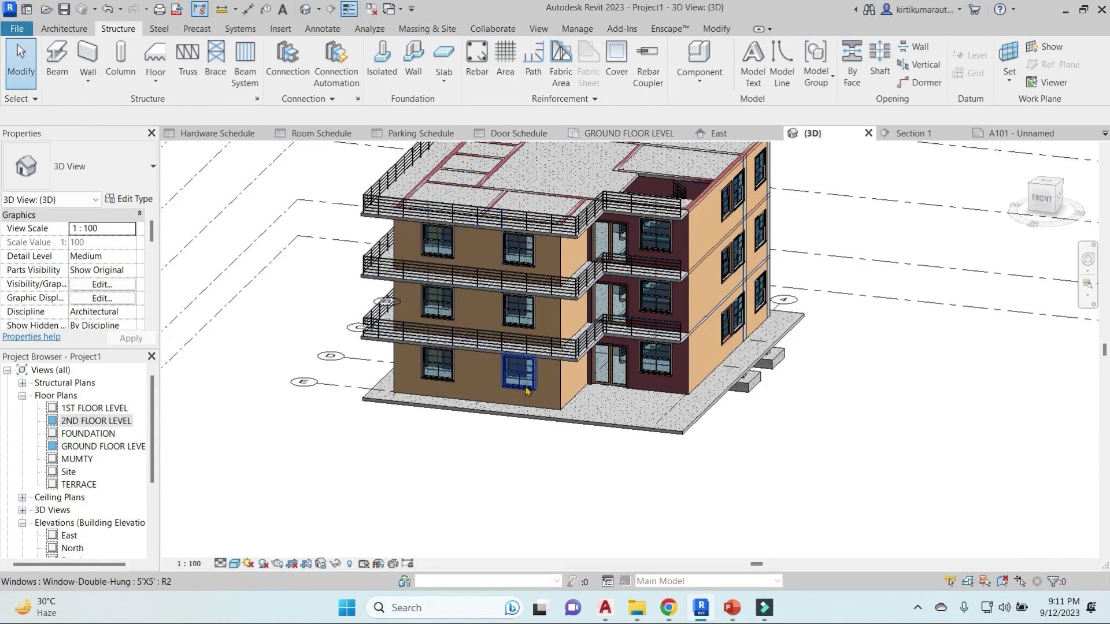
pyautogui.scroll(-2, 527, 391)
pyautogui.keyDown('shift'); pyautogui.moveTo(572, 451); pyautogui.dragTo(656, 456, button='middle'); pyautogui.keyUp('shift')
pyautogui.scroll(3, 489, 329)
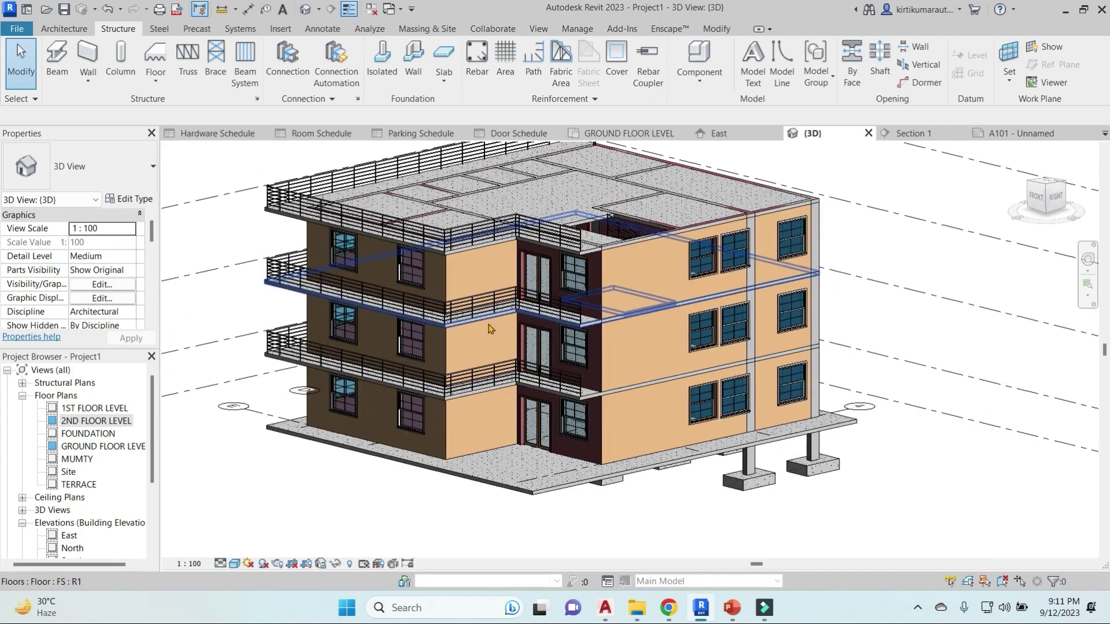
pyautogui.scroll(-3, 488, 328)
pyautogui.keyDown('shift'); pyautogui.moveTo(491, 335); pyautogui.dragTo(556, 414, button='middle'); pyautogui.keyUp('shift')
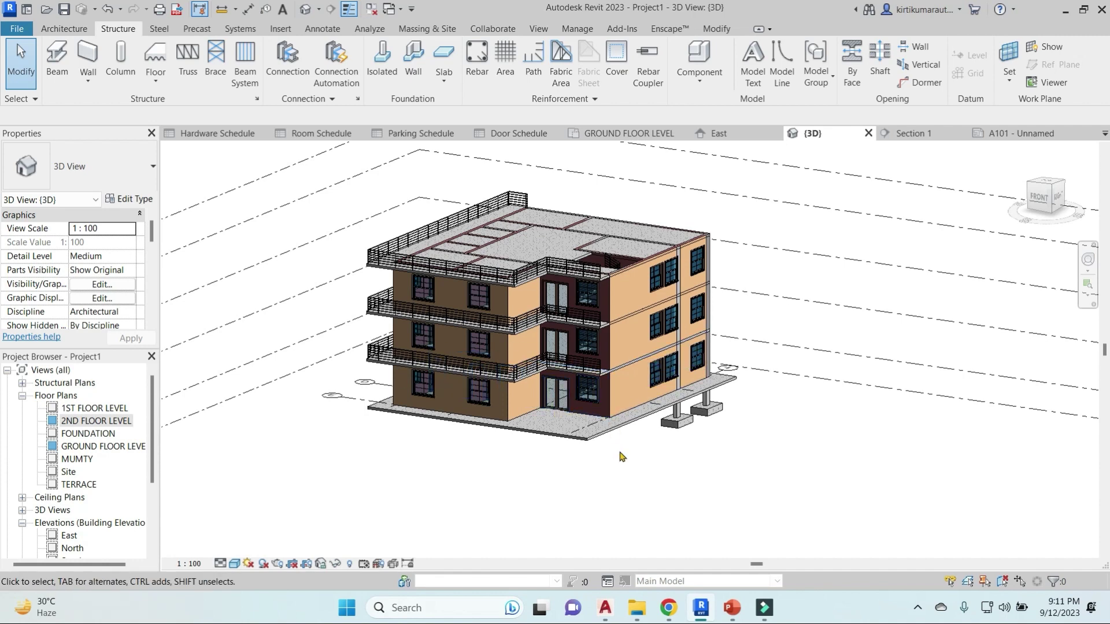
pyautogui.scroll(-2, 636, 491)
# Check the Google Meet call and its participants again and return to the Revit model
pyautogui.moveTo(669, 619)
pyautogui.click(645, 486)
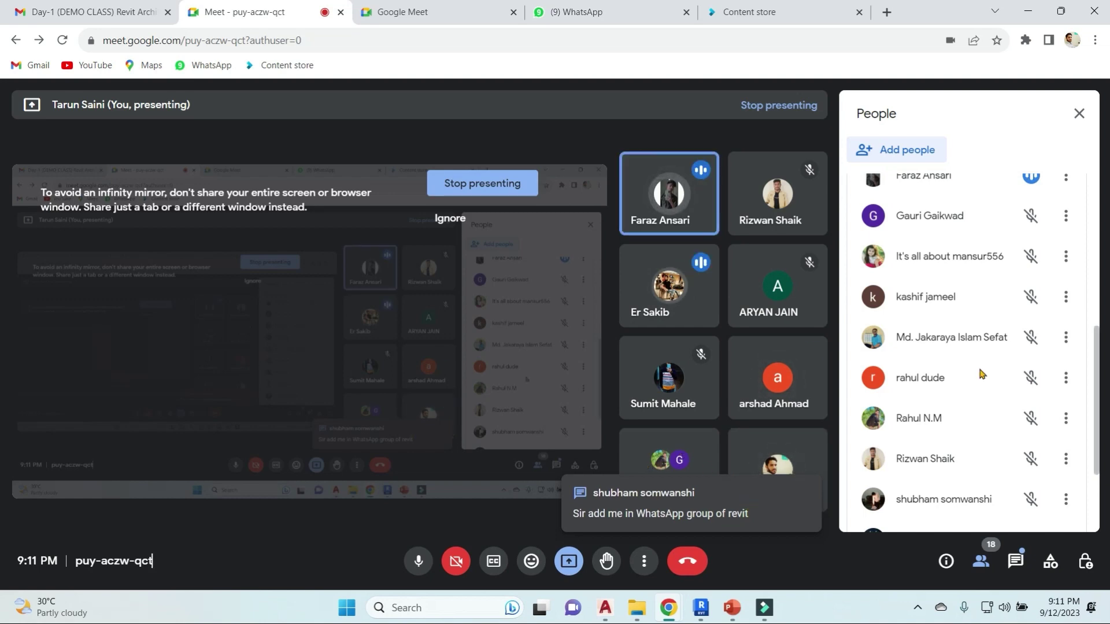
pyautogui.scroll(6, 983, 374)
pyautogui.click(1028, 10)
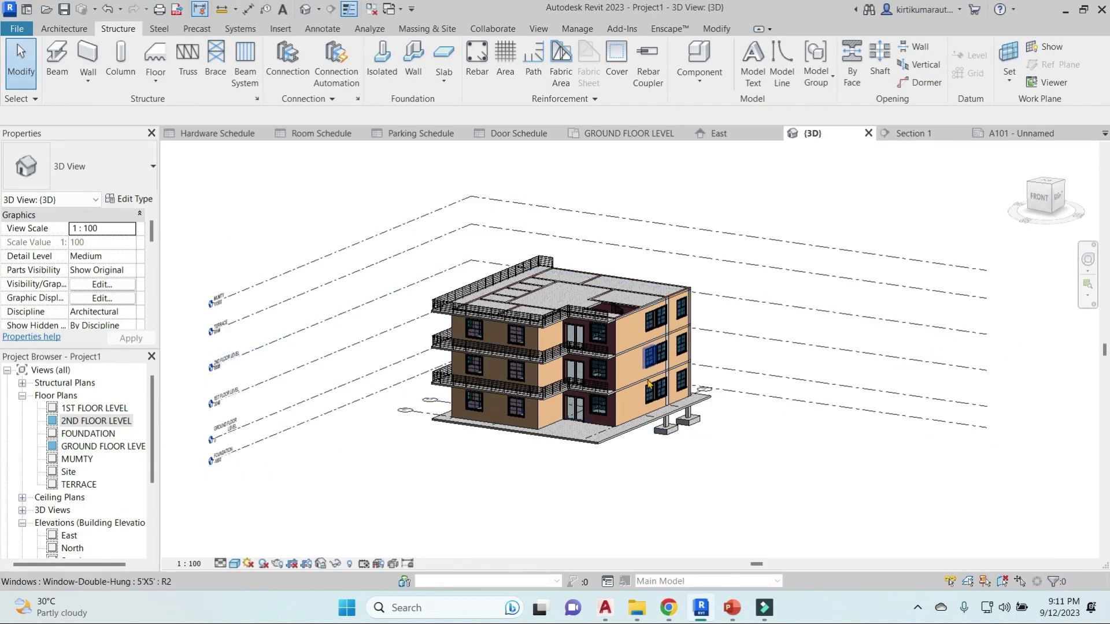
pyautogui.moveTo(667, 614)
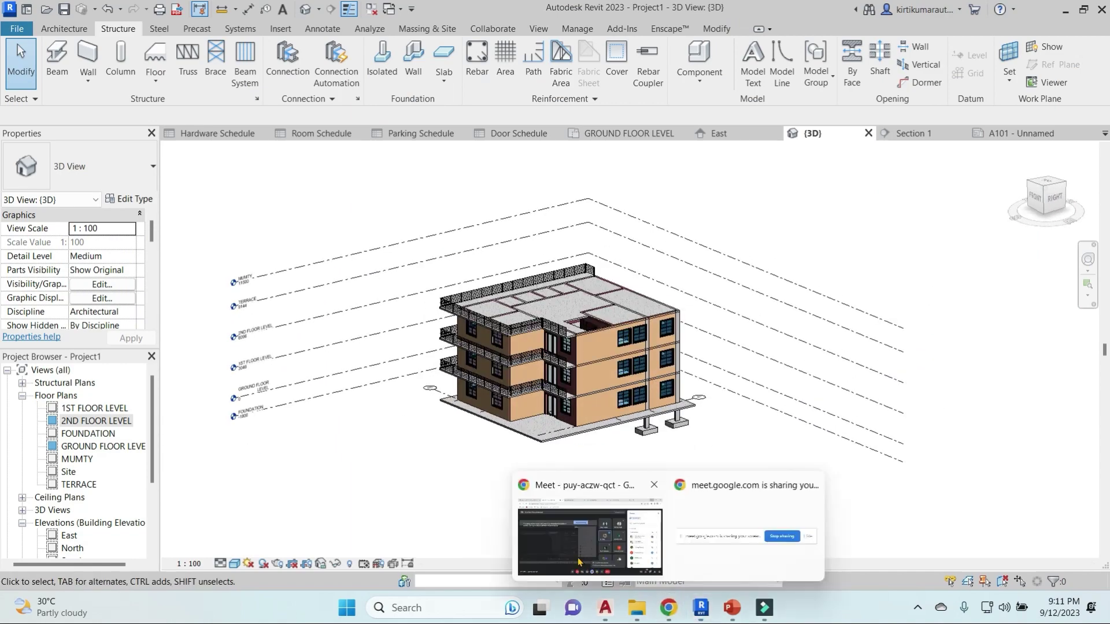
pyautogui.click(589, 569)
pyautogui.click(1028, 9)
# Examine a rectangular footing beneath the ground slab and the front facade in the 3D view
pyautogui.moveTo(649, 361)
pyautogui.keyDown('shift'); pyautogui.mouseDown(button='middle')
pyautogui.moveTo(636, 359)
pyautogui.moveTo(651, 360)
pyautogui.mouseUp(button='middle'); pyautogui.keyUp('shift')
pyautogui.scroll(8, 671, 417)
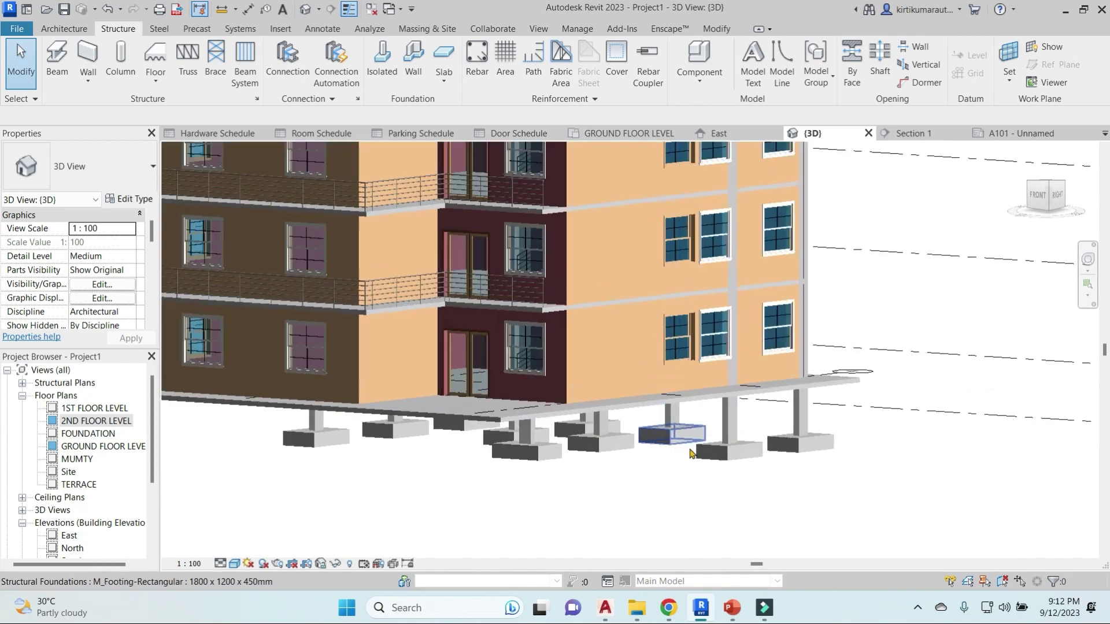
pyautogui.click(670, 417)
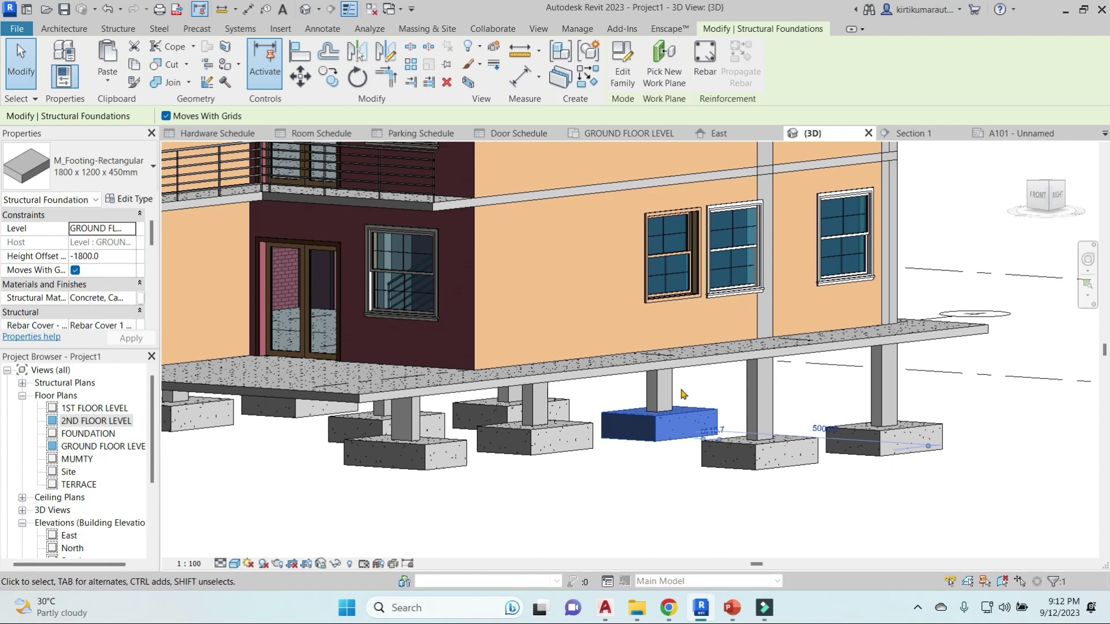
pyautogui.scroll(-5, 682, 394)
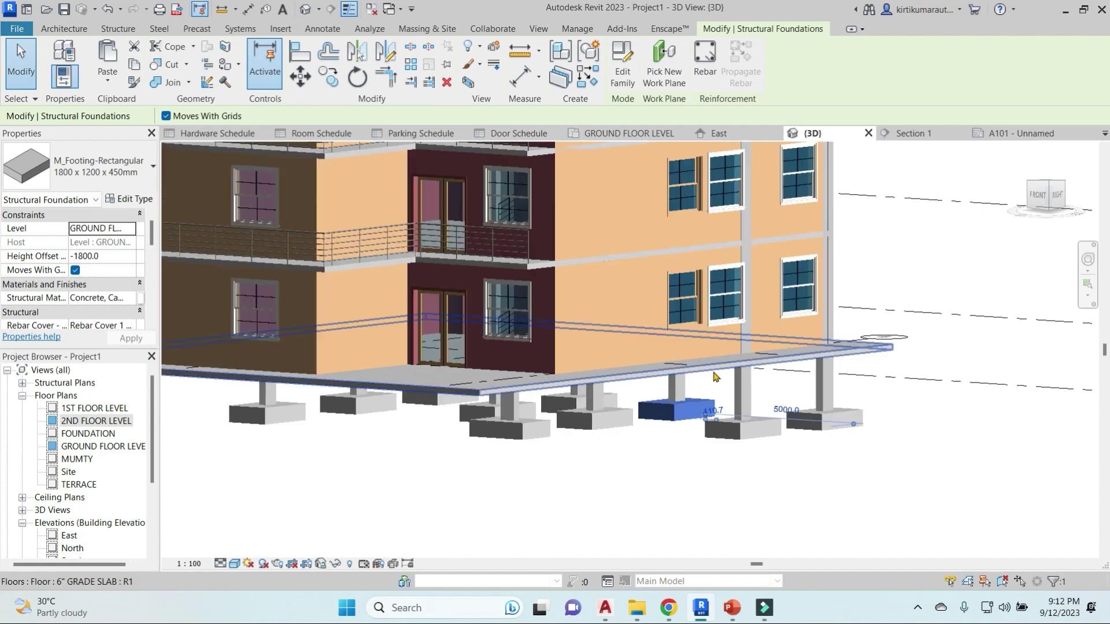
pyautogui.keyDown('shift'); pyautogui.moveTo(682, 395); pyautogui.dragTo(684, 481, button='middle'); pyautogui.keyUp('shift')
pyautogui.scroll(4, 569, 309)
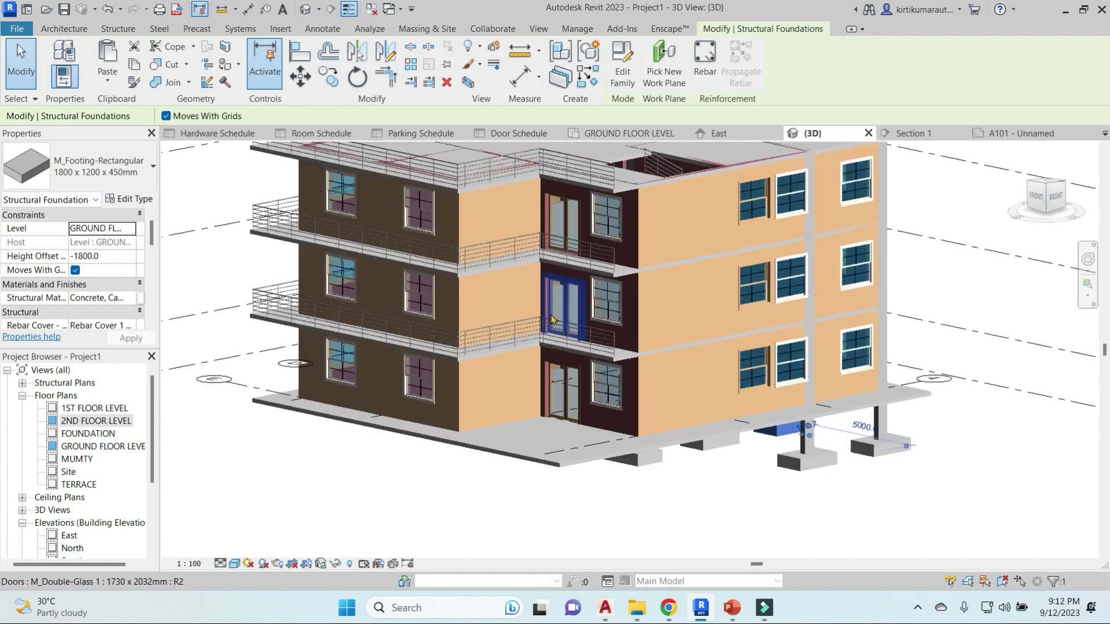
pyautogui.scroll(-4, 574, 303)
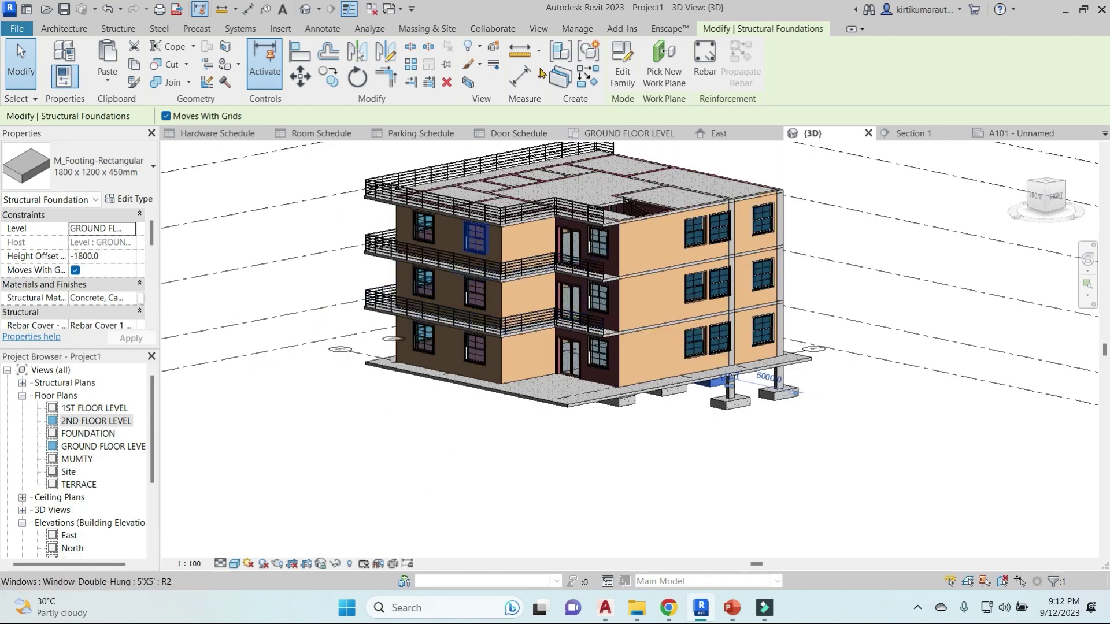
pyautogui.click(539, 28)
pyautogui.click(702, 46)
pyautogui.click(734, 77)
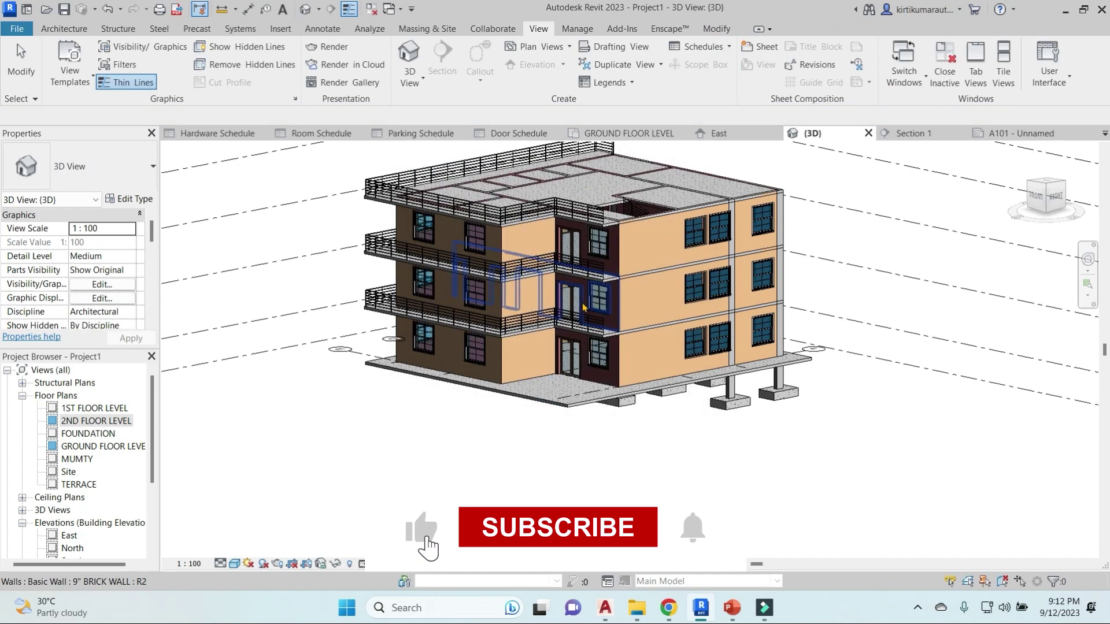
# Select all M_Double-Glass 1 doors in the entire project and set their type cost to 7500
pyautogui.scroll(4, 569, 301)
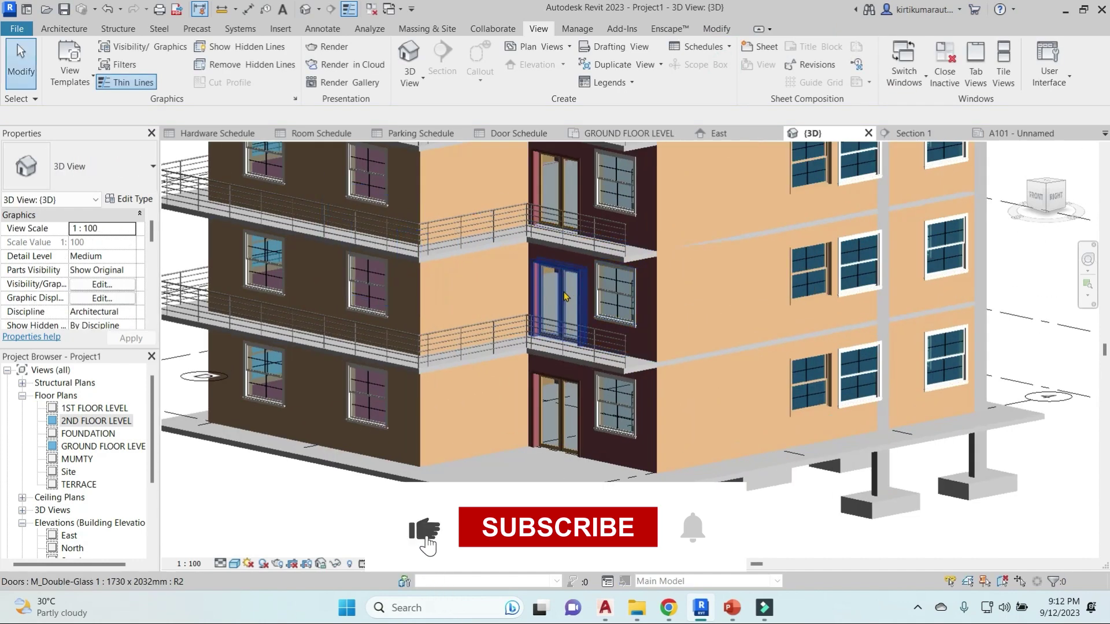
pyautogui.click(568, 296)
pyautogui.press('s')
pyautogui.press('a')
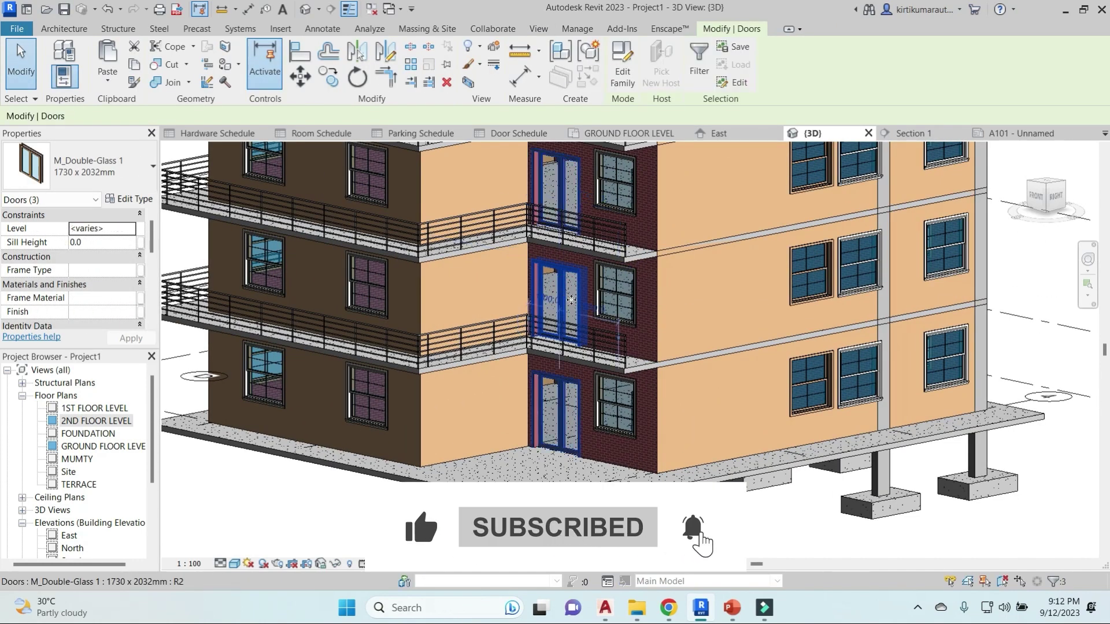
pyautogui.click(128, 199)
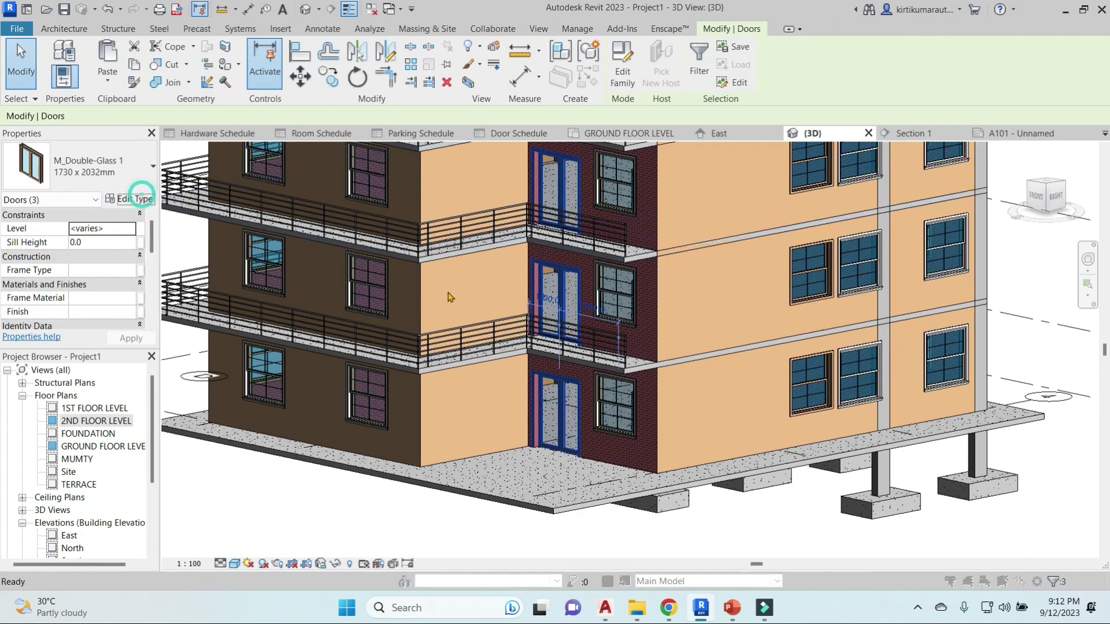
pyautogui.scroll(-5, 421, 360)
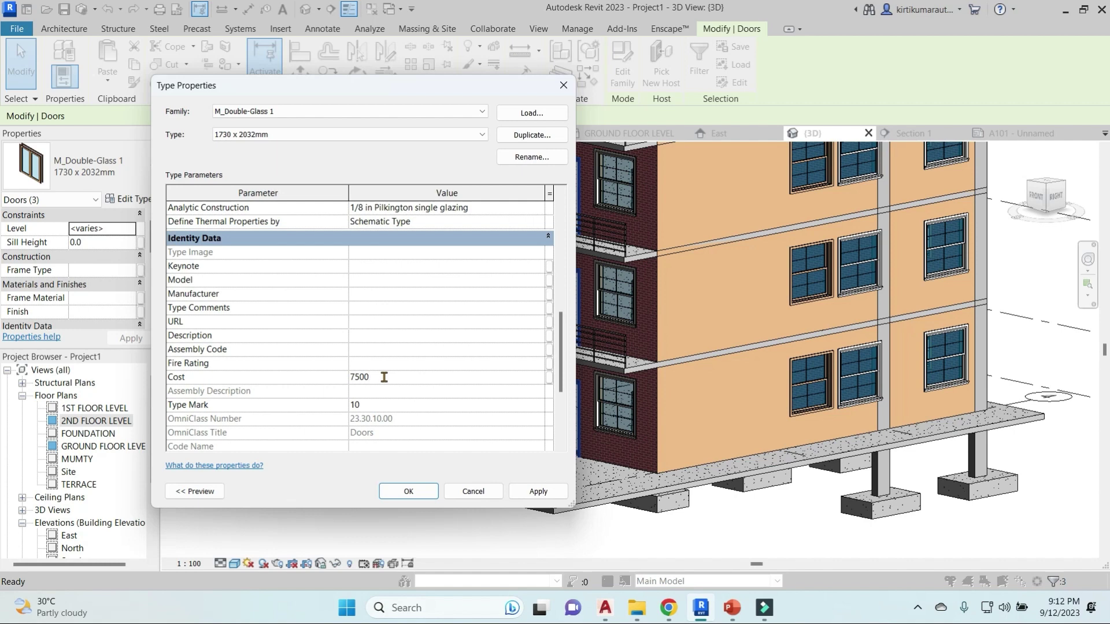
pyautogui.click(409, 491)
# Set the Mark of the selected double-glass doors to MD, accepting duplicate marks
pyautogui.scroll(-2, 103, 265)
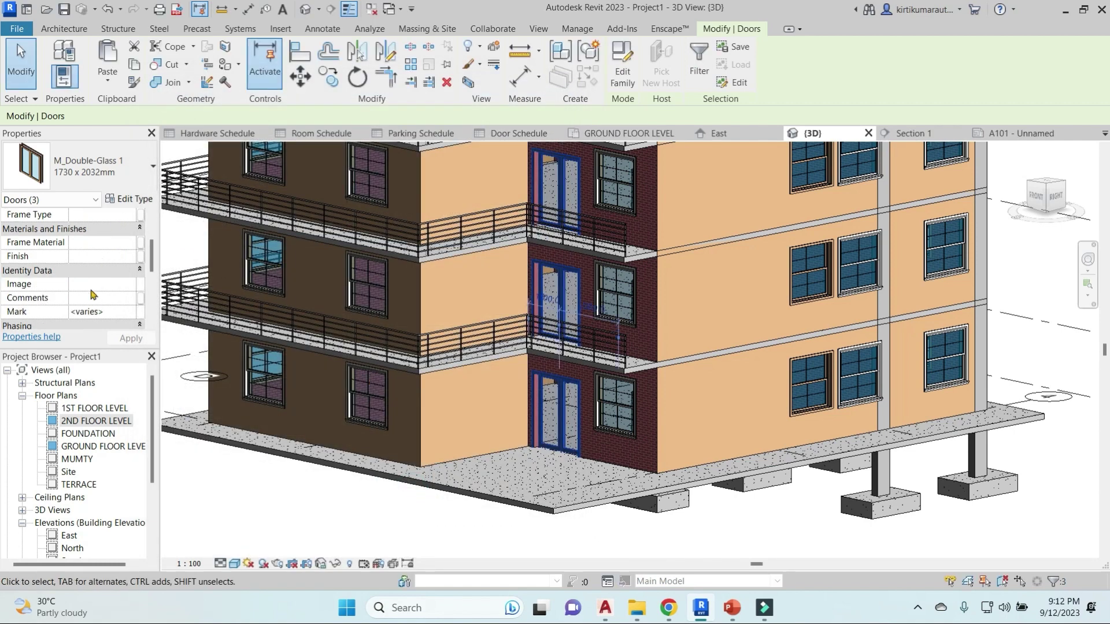
pyautogui.scroll(-2, 92, 295)
pyautogui.click(114, 254)
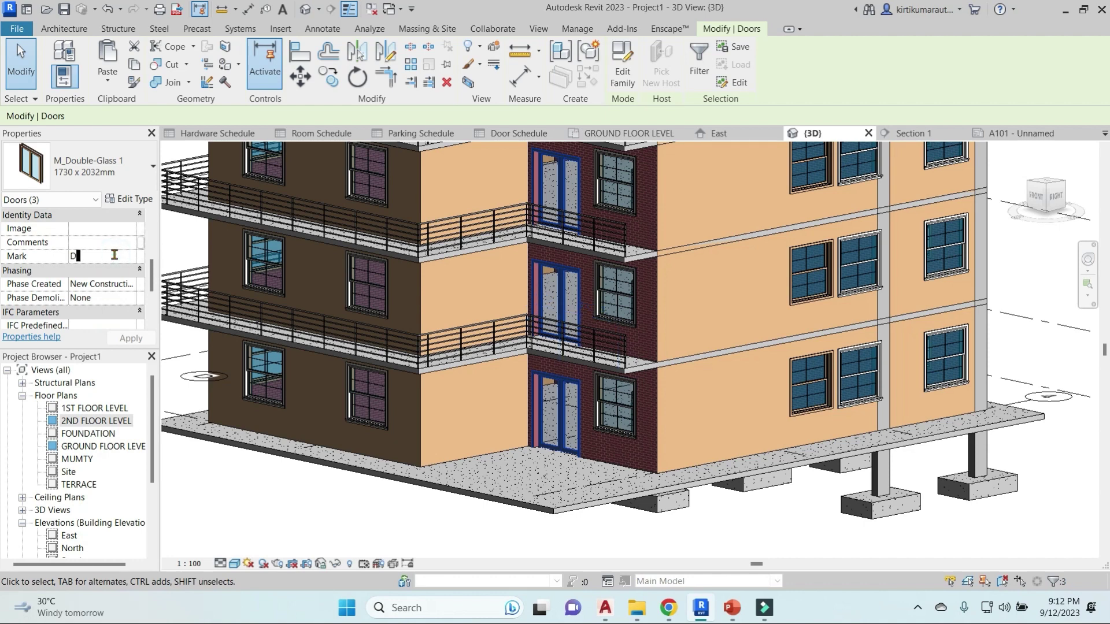
pyautogui.click(128, 336)
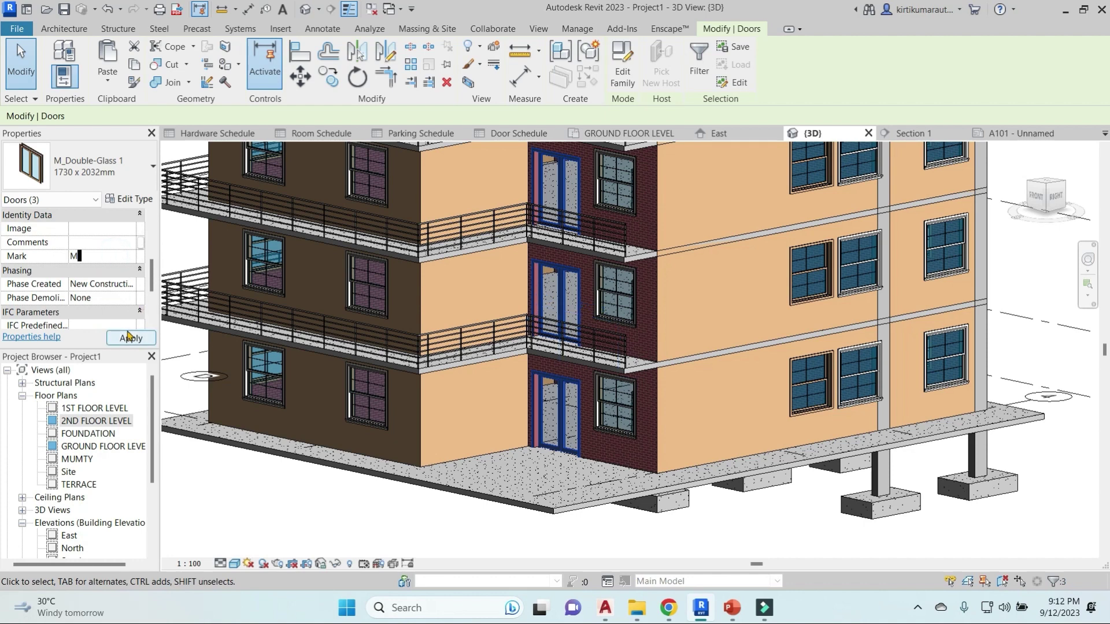
pyautogui.click(128, 336)
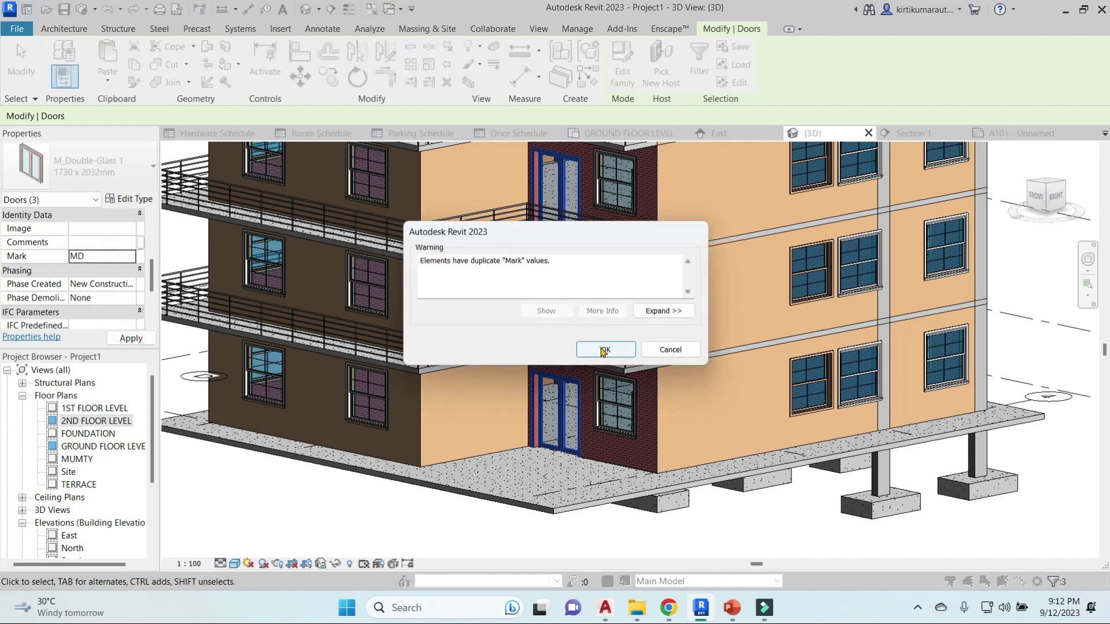
pyautogui.click(603, 350)
# In the ground floor plan, select all 36" x 84" Single-Flush doors in the project and set their type cost to 3500
pyautogui.scroll(-3, 603, 351)
pyautogui.keyDown('shift'); pyautogui.moveTo(603, 351); pyautogui.dragTo(743, 254, button='middle'); pyautogui.keyUp('shift')
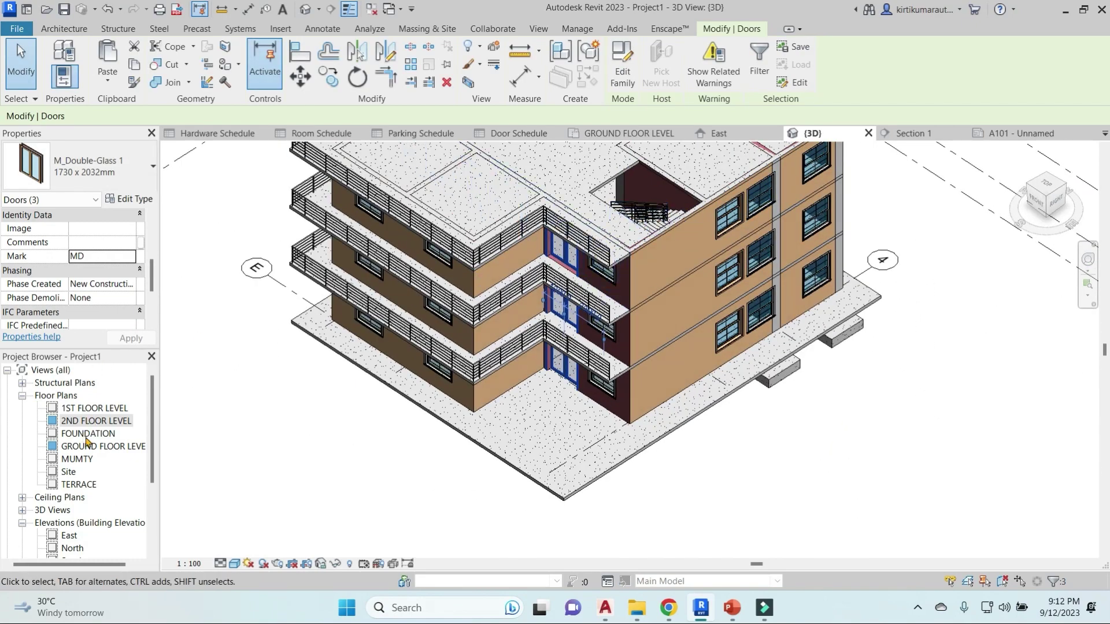
pyautogui.doubleClick(87, 445)
pyautogui.click(651, 255)
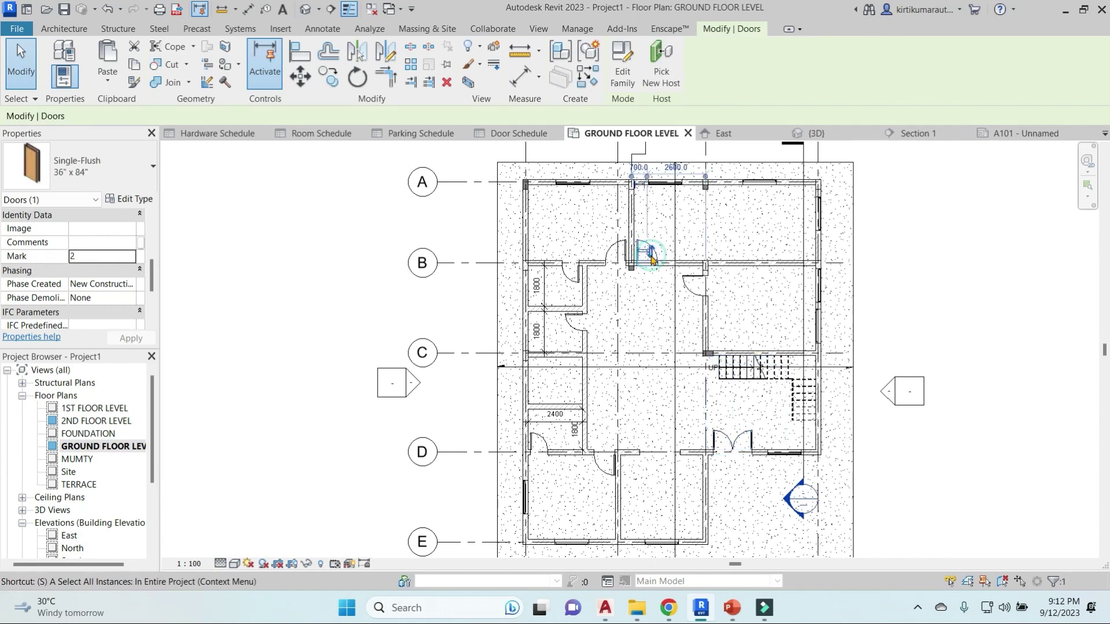
pyautogui.press('a')
pyautogui.click(134, 198)
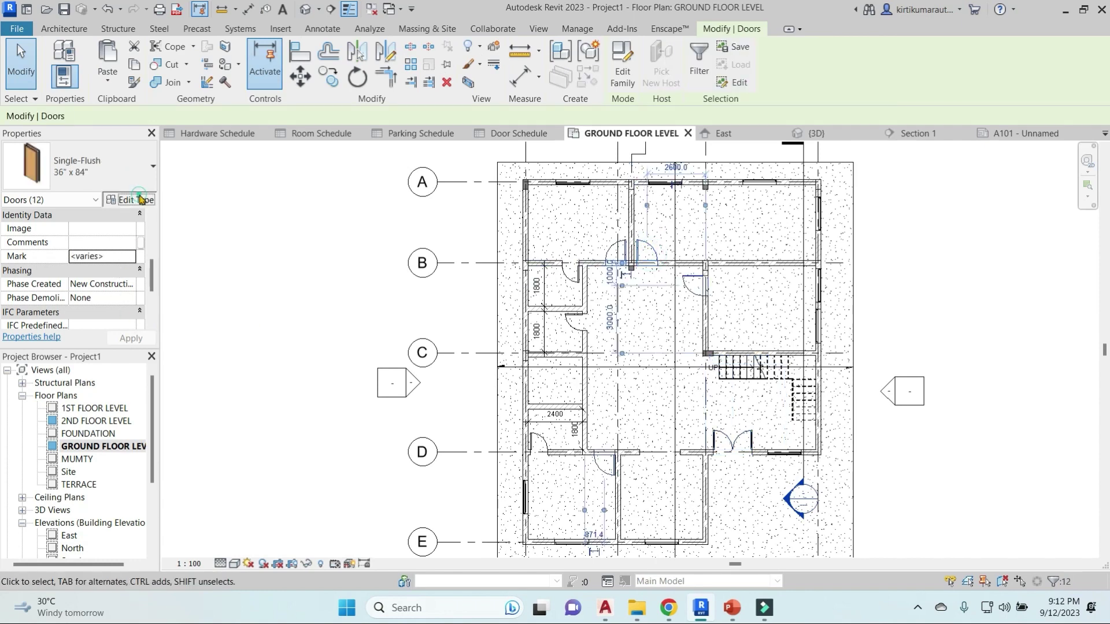
pyautogui.scroll(-10, 375, 407)
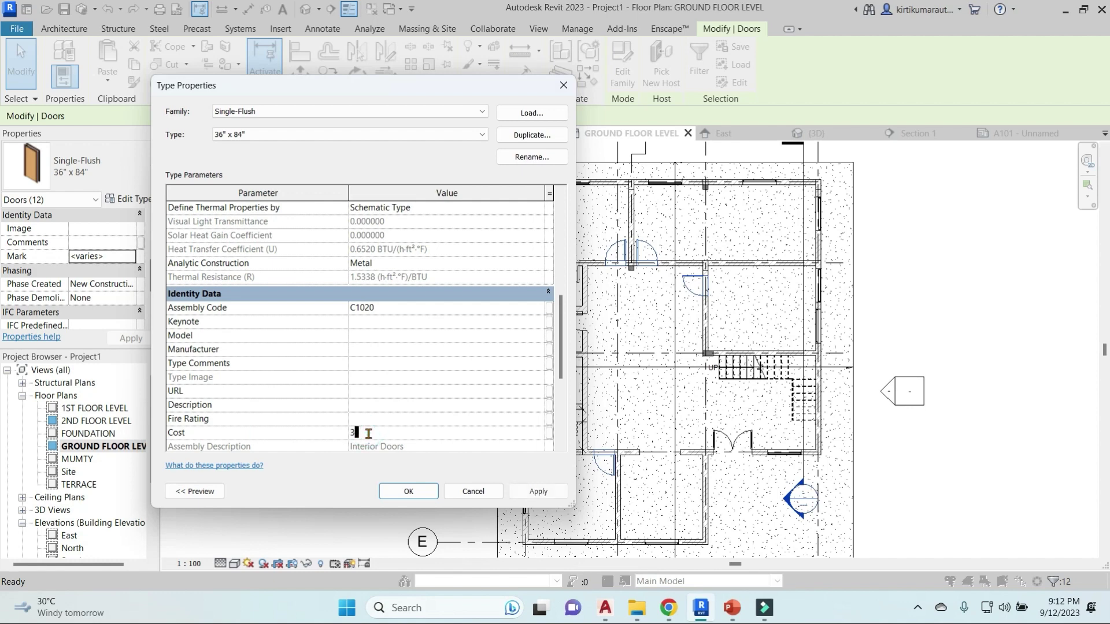
pyautogui.click(423, 492)
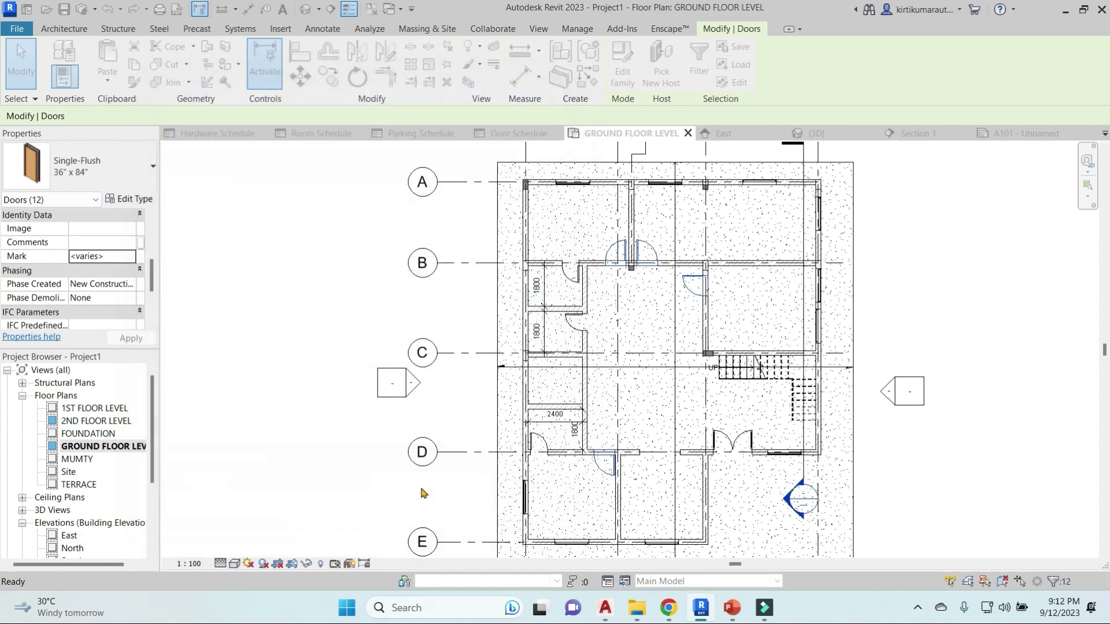
# Set the Mark of the selected 36" x 84" doors to D2, accepting duplicate marks
pyautogui.click(112, 258)
pyautogui.write('D')
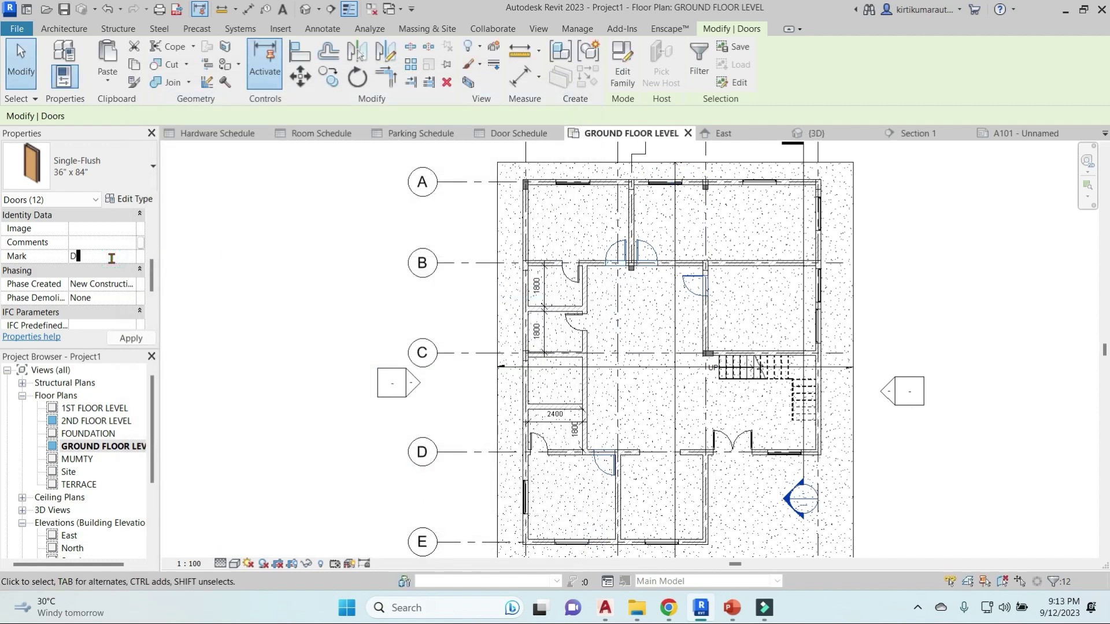
pyautogui.write('2')
pyautogui.click(132, 344)
pyautogui.click(606, 350)
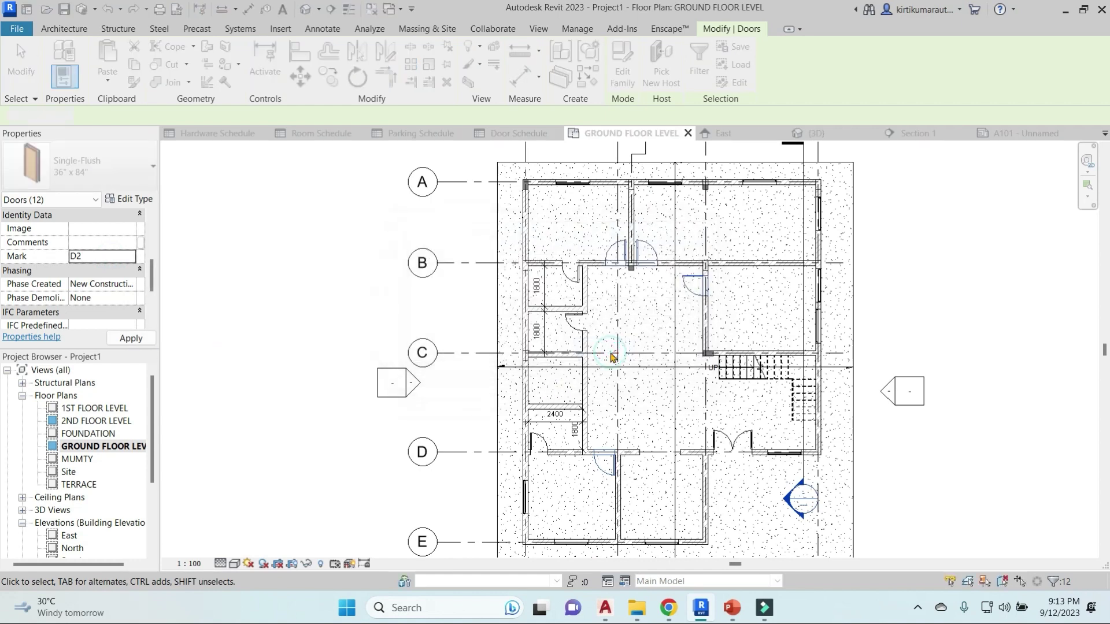
# Select all 750X2100 Single-Flush doors in the project and set their Mark to D3, accepting duplicate marks
pyautogui.scroll(3, 565, 274)
pyautogui.click(567, 274)
pyautogui.press('s')
pyautogui.press('a')
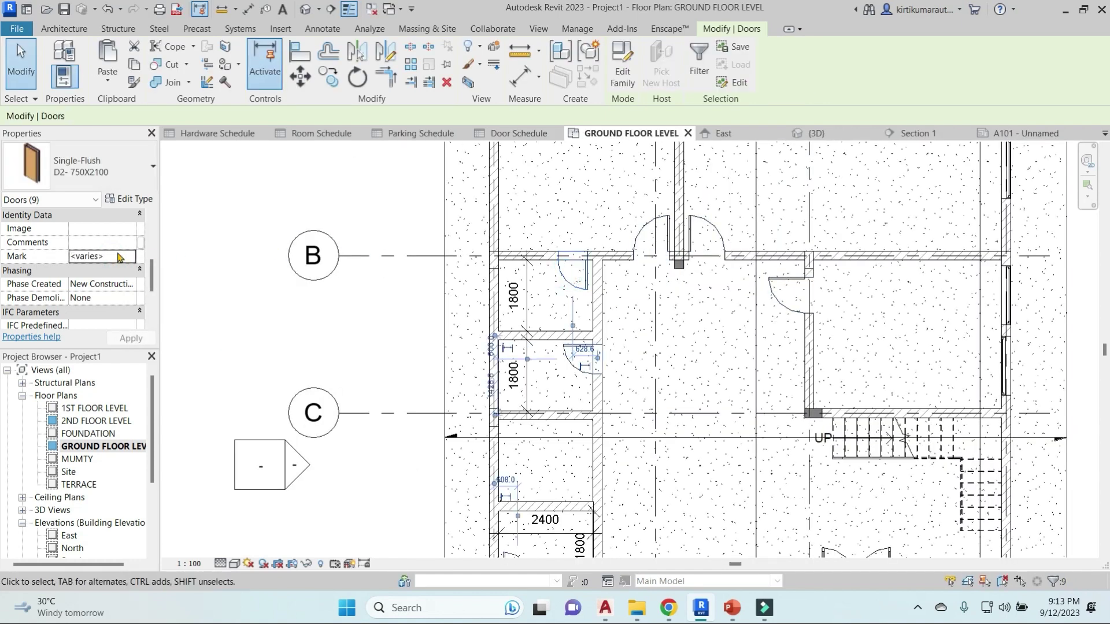
pyautogui.click(112, 258)
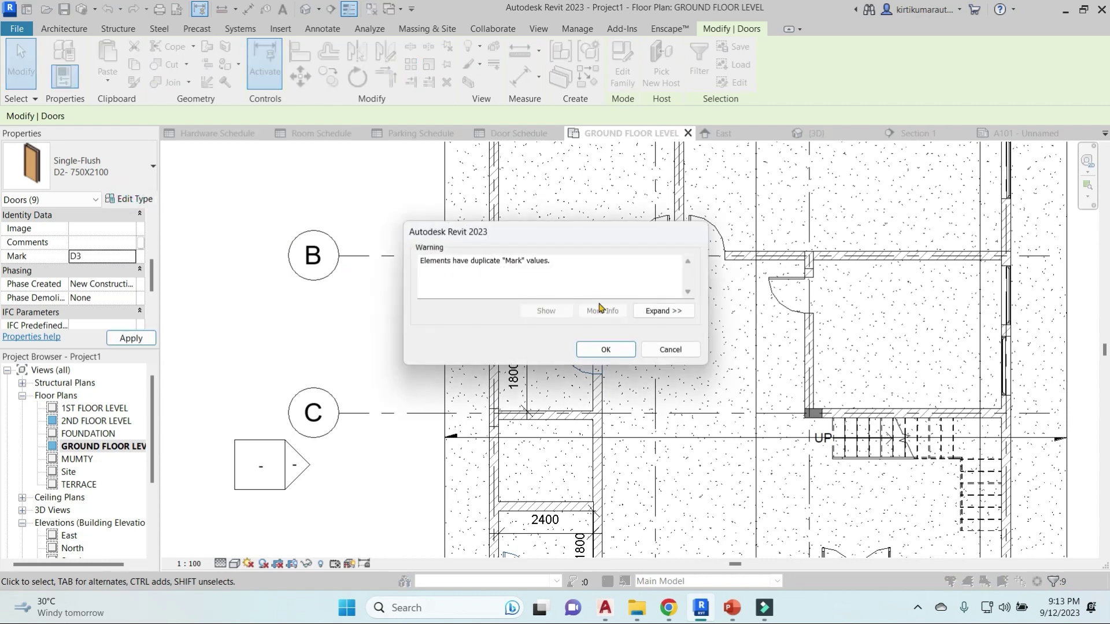
pyautogui.click(604, 348)
pyautogui.doubleClick(610, 361)
# Set the type cost of the 750X2100 Single-Flush doors to 3000 and clear the selection
pyautogui.scroll(-8, 391, 370)
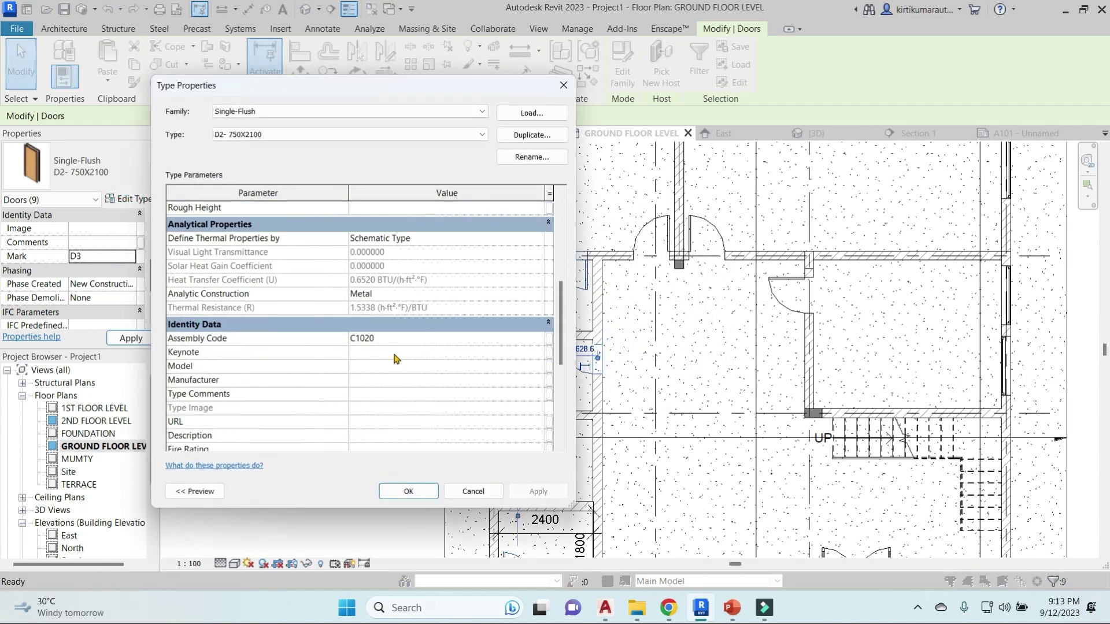
pyautogui.click(369, 348)
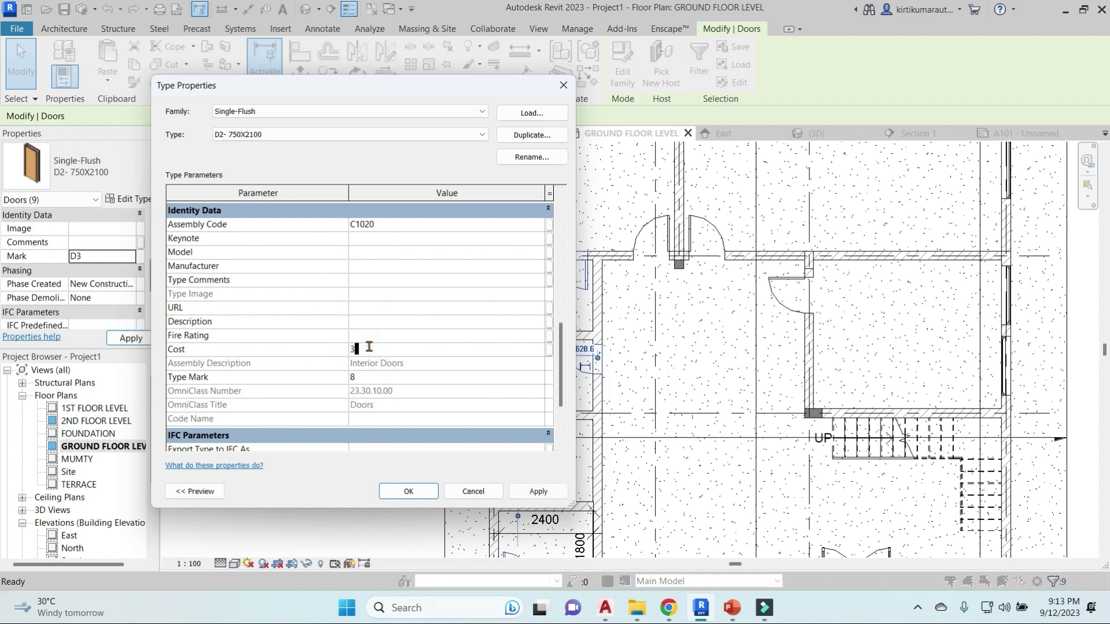
pyautogui.click(408, 491)
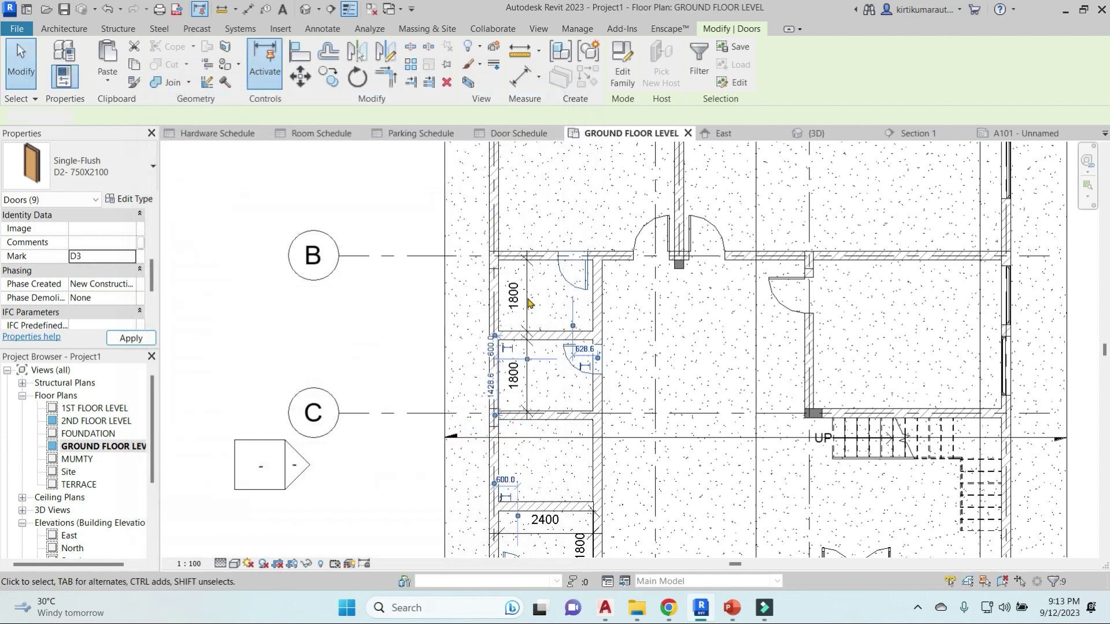
pyautogui.scroll(-5, 751, 290)
pyautogui.scroll(3, 729, 280)
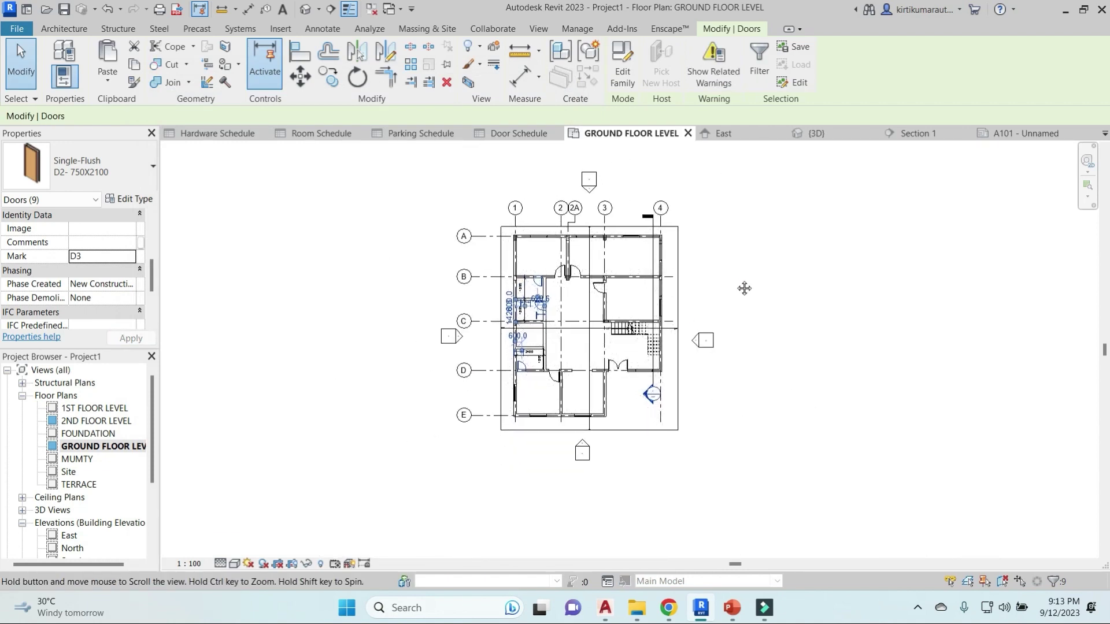
pyautogui.click(713, 270)
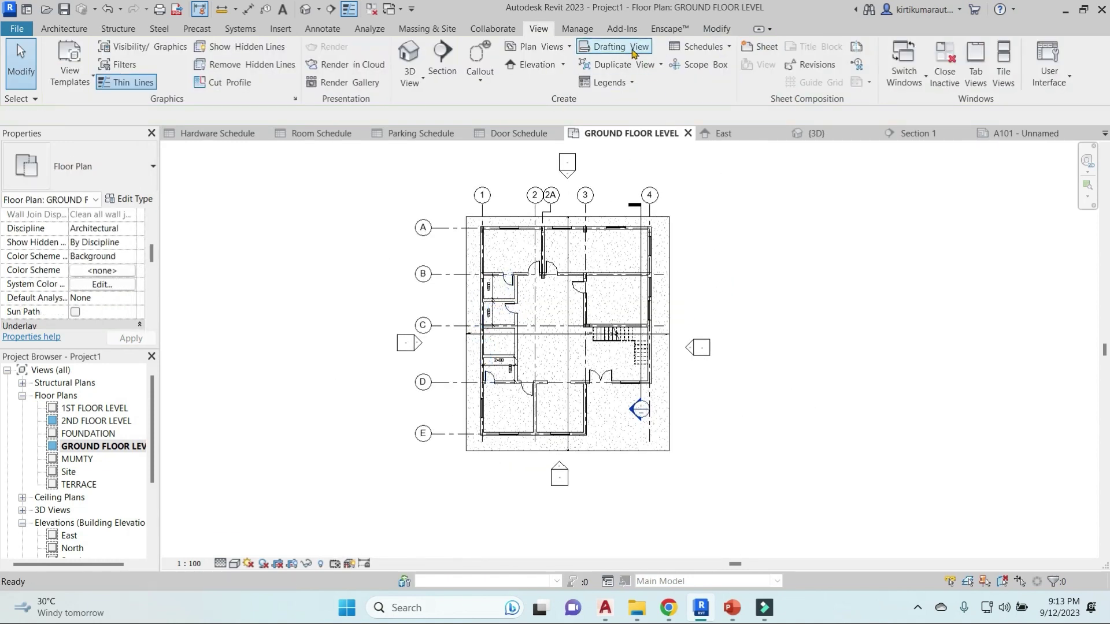
# Start a new building-component schedule for the Doors category, named Door Schedule
pyautogui.click(702, 47)
pyautogui.click(720, 72)
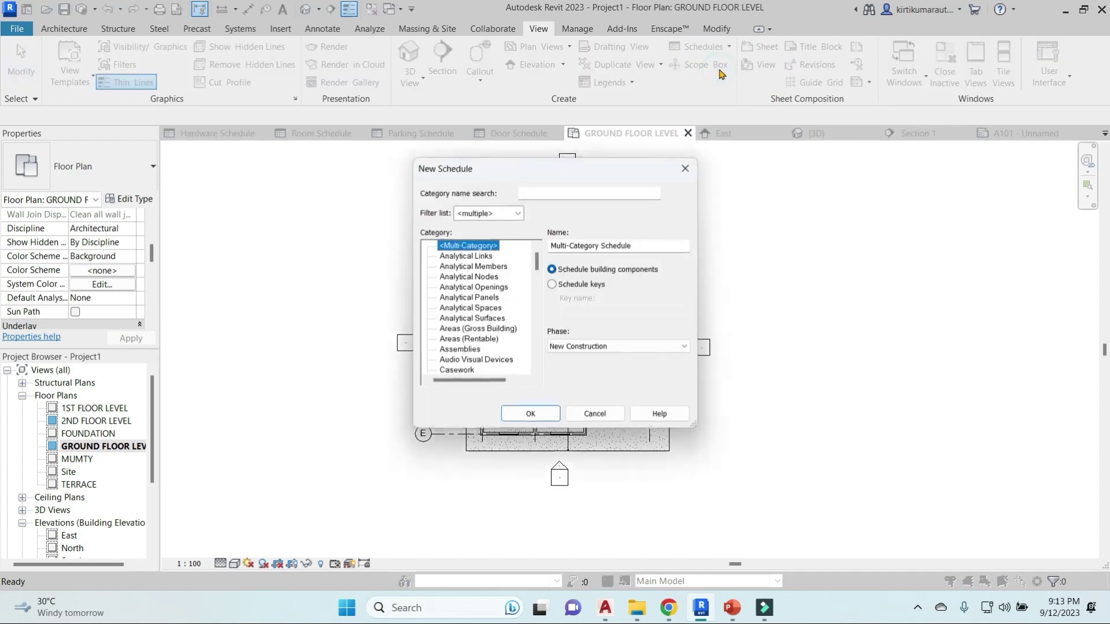
pyautogui.click(443, 302)
pyautogui.press('d')
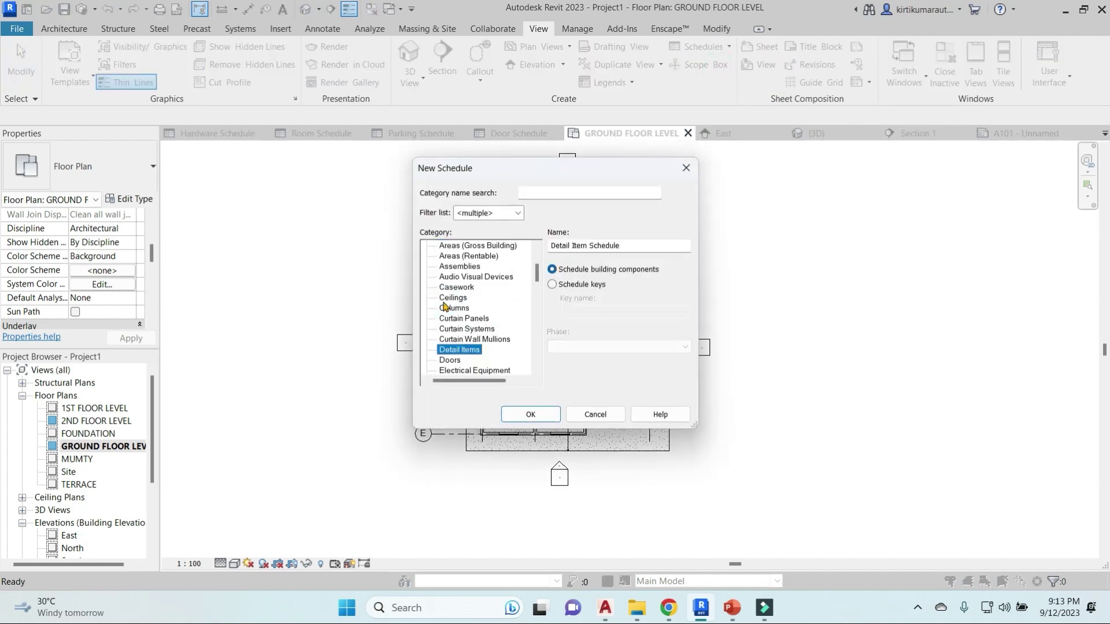
pyautogui.click(450, 360)
pyautogui.click(543, 415)
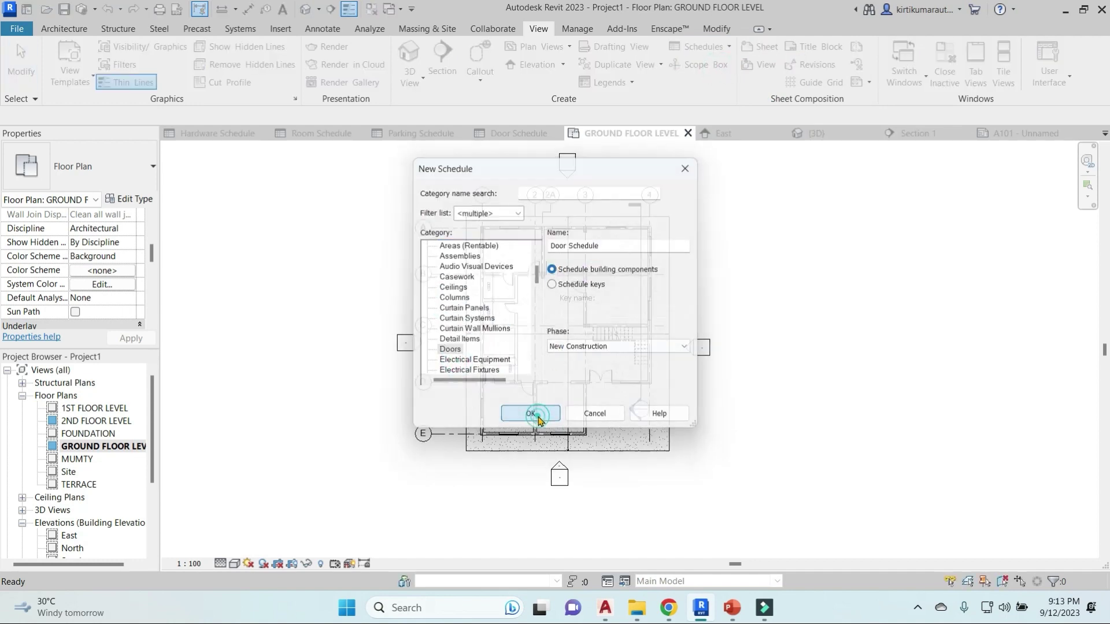
# Add the Cost, Count, Mark and Level fields to the door schedule, in that order
pyautogui.doubleClick(578, 240)
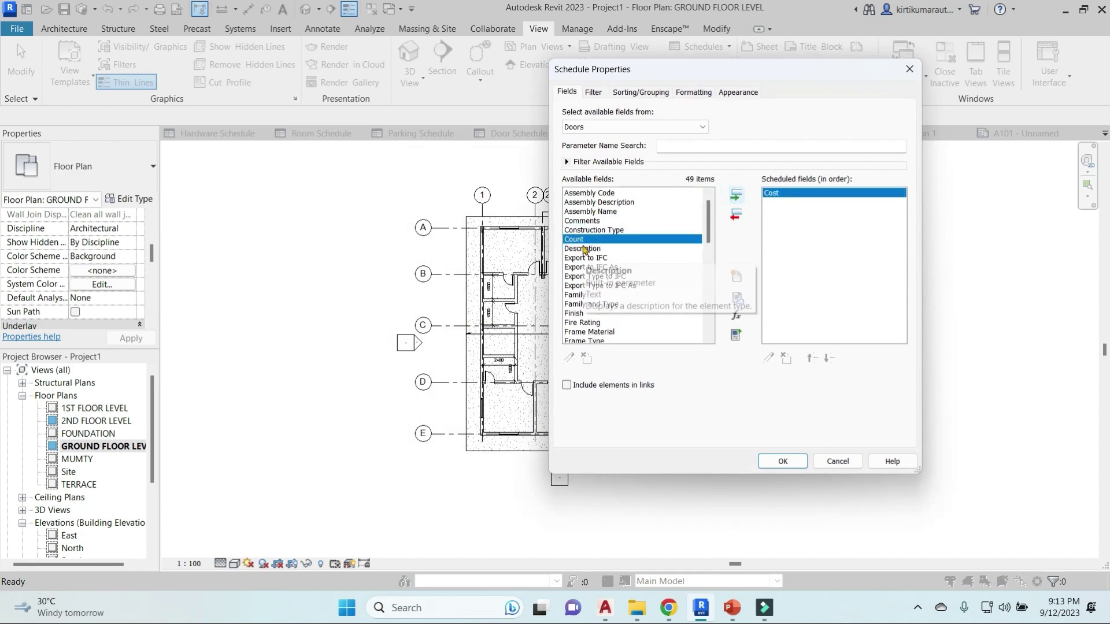
pyautogui.click(735, 195)
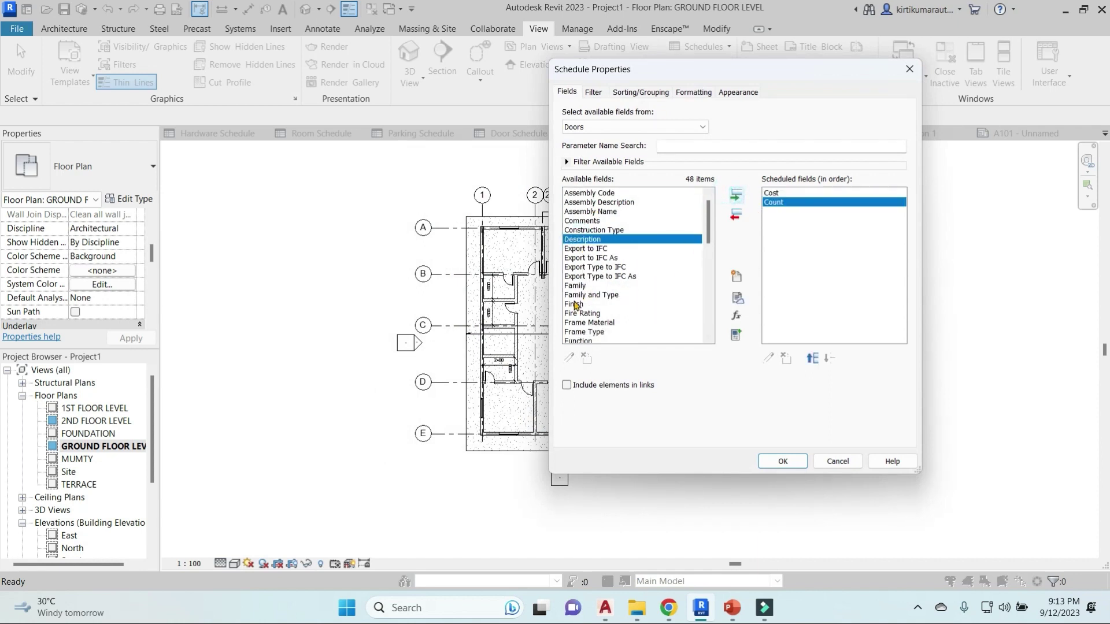
pyautogui.scroll(-9, 585, 240)
pyautogui.scroll(3, 585, 241)
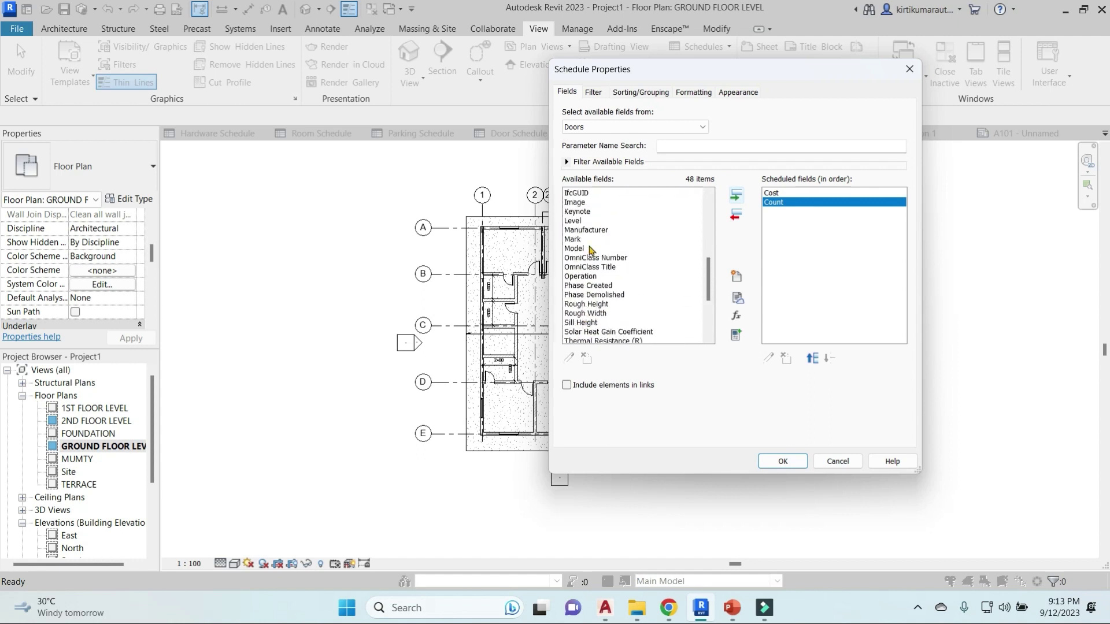
pyautogui.click(580, 239)
pyautogui.click(735, 197)
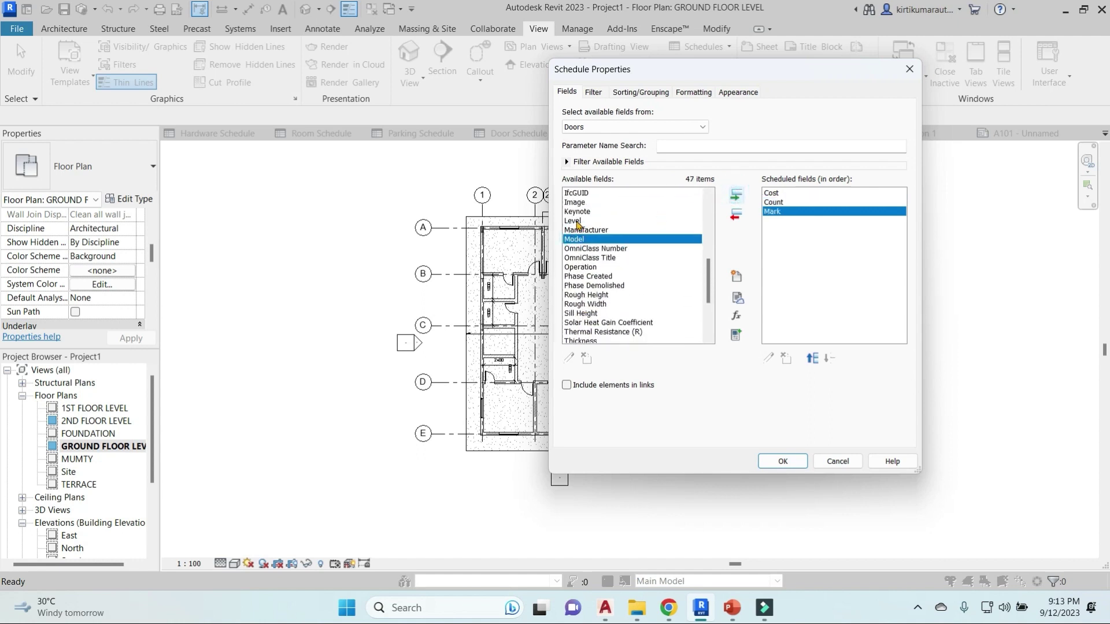
pyautogui.click(575, 221)
pyautogui.click(735, 197)
# Add the Width and Height fields to the scheduled fields and create the door schedule
pyautogui.scroll(-2, 598, 298)
pyautogui.scroll(-1, 599, 297)
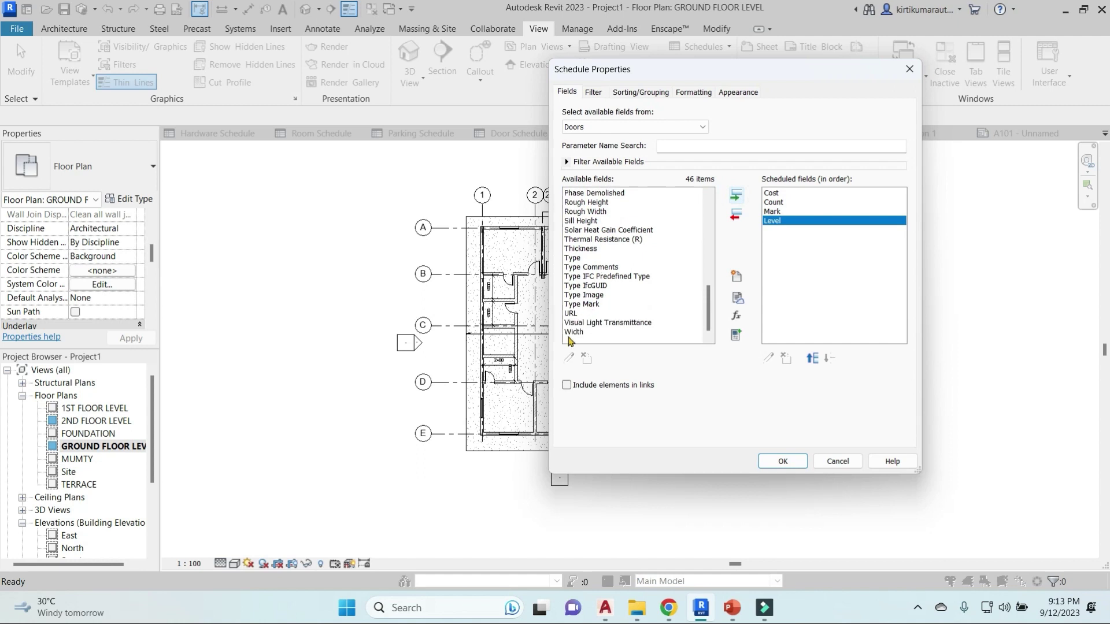
pyautogui.click(576, 332)
pyautogui.doubleClick(576, 332)
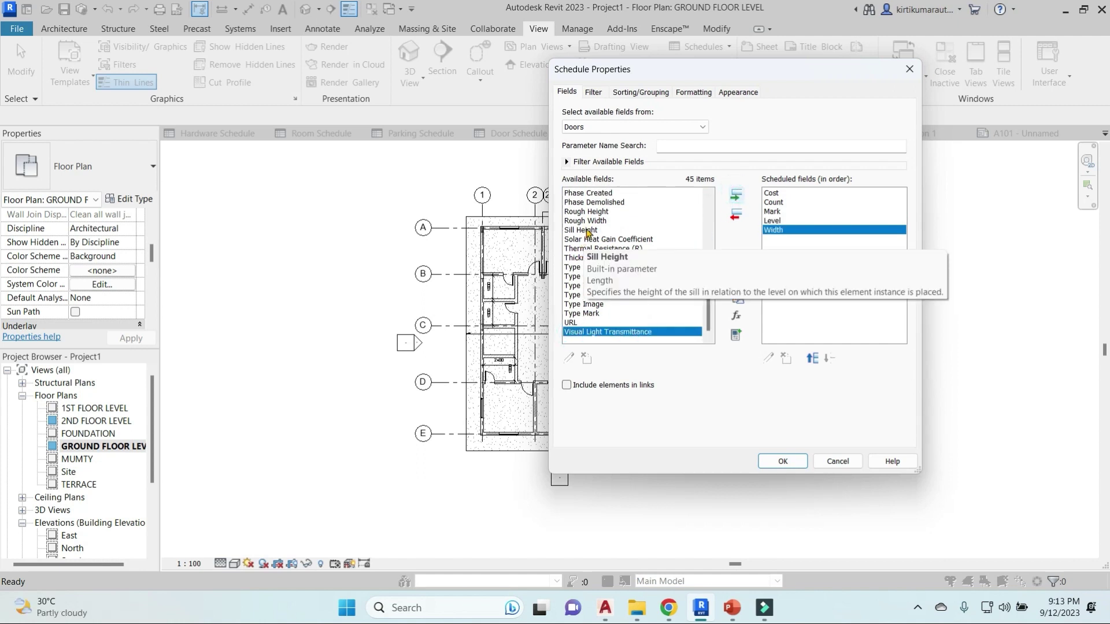
pyautogui.scroll(3, 588, 232)
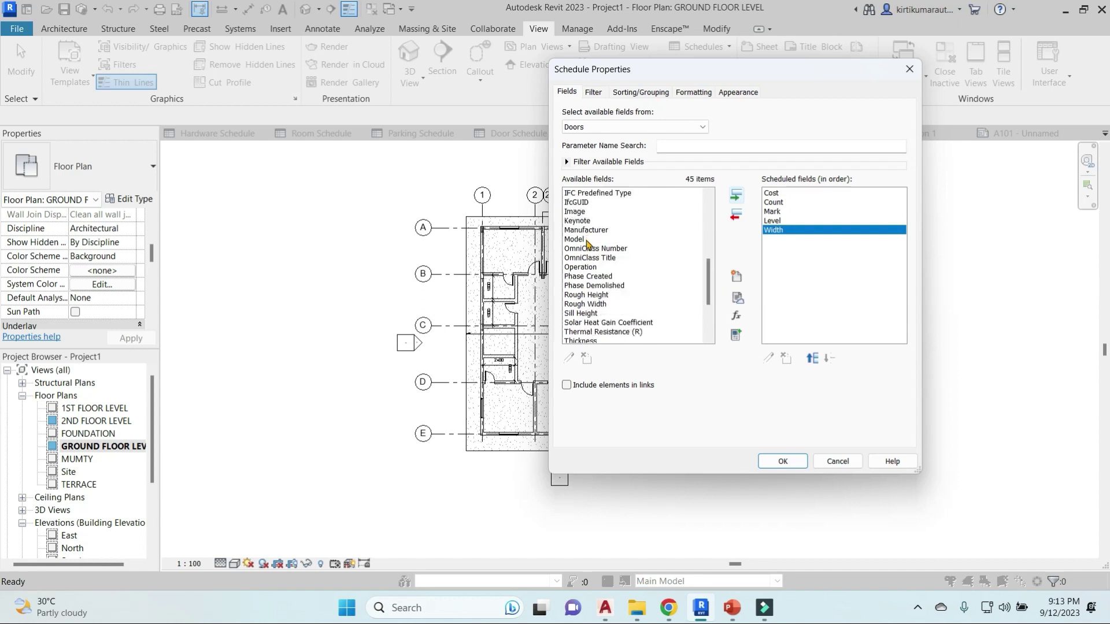
pyautogui.scroll(-3, 587, 243)
pyautogui.scroll(1, 582, 291)
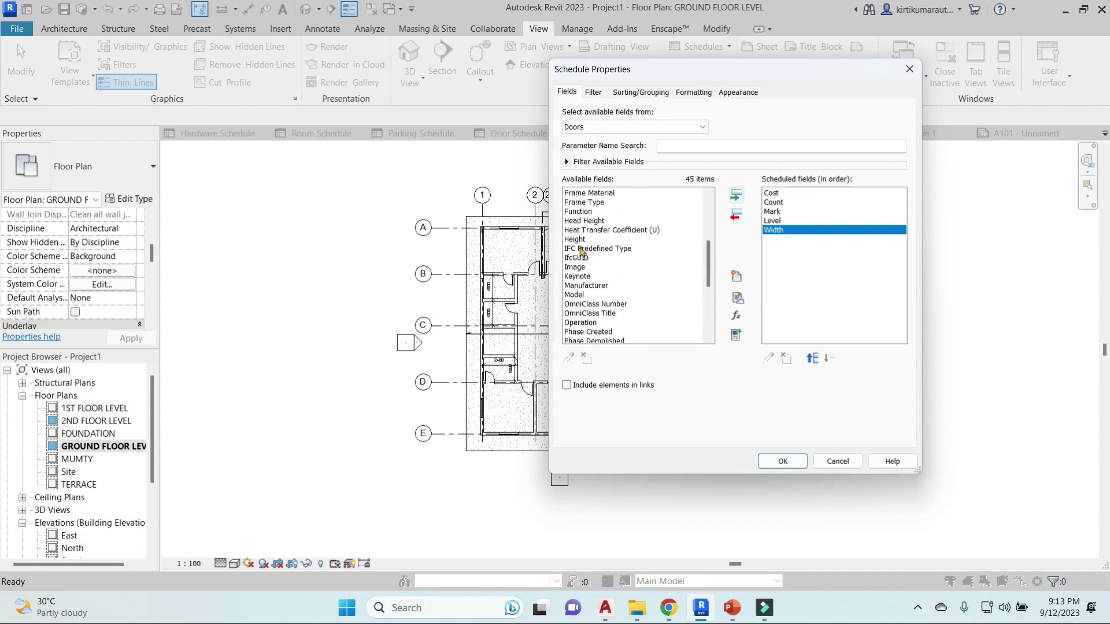
pyautogui.click(576, 239)
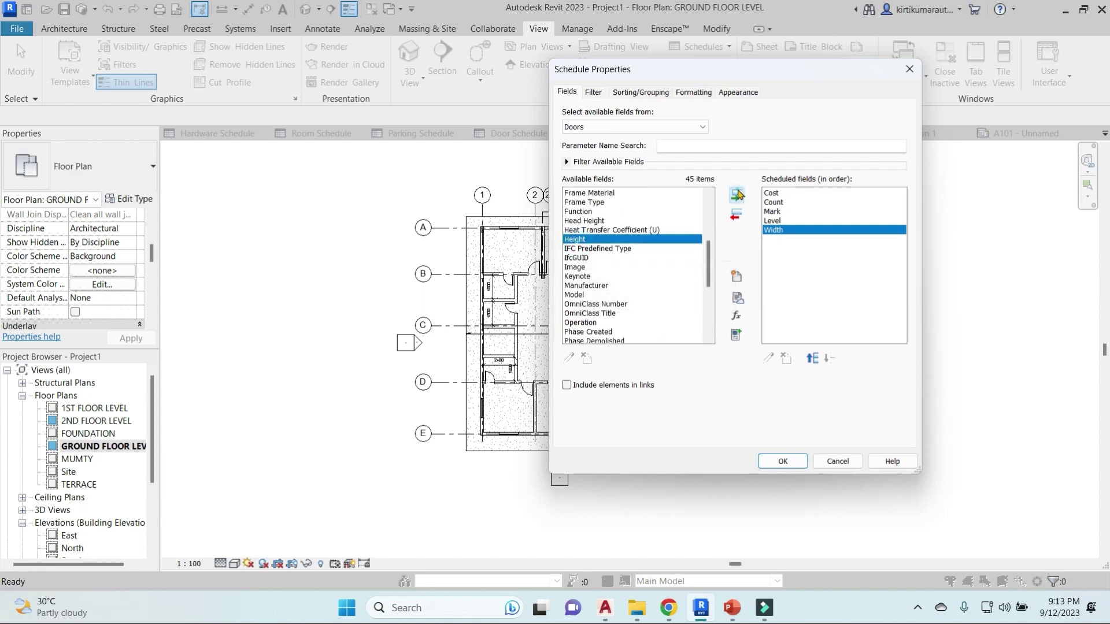
pyautogui.click(736, 195)
pyautogui.click(782, 461)
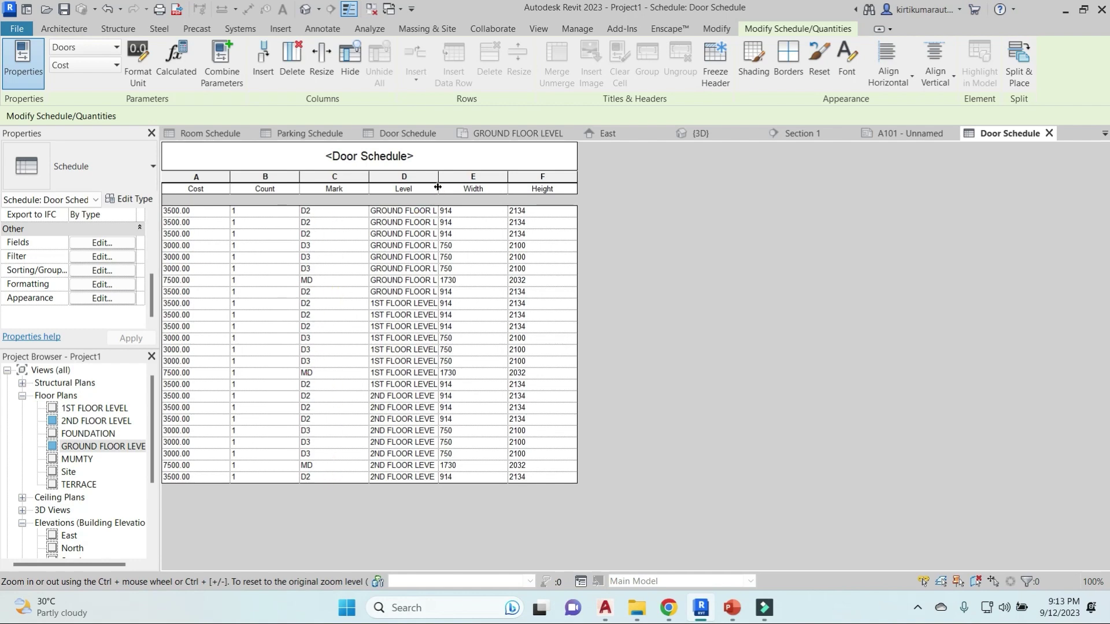
# Widen the door schedule's Level column to fit the full level names, and open sheet A101 without saving the project
pyautogui.moveTo(438, 187); pyautogui.dragTo(504, 187)
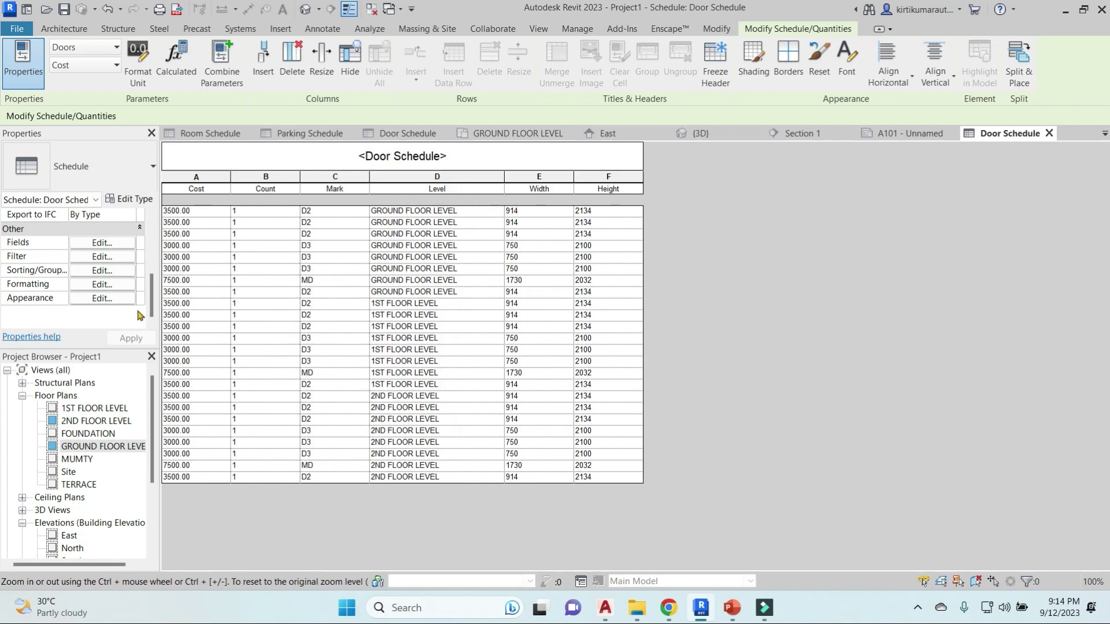
pyautogui.scroll(-3, 57, 451)
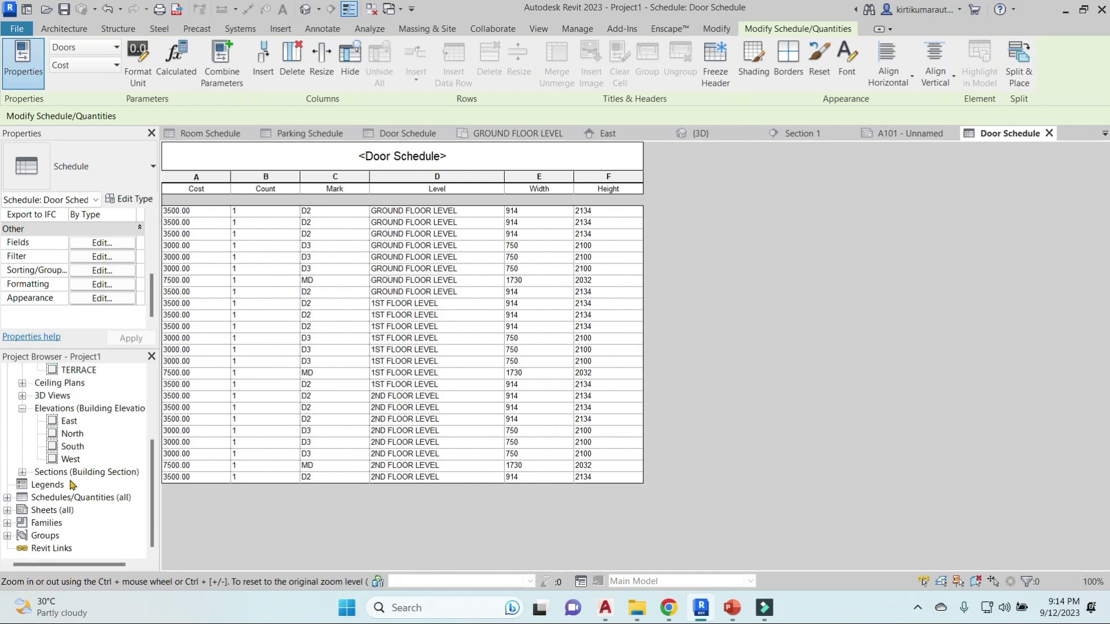
pyautogui.click(7, 509)
pyautogui.doubleClick(70, 523)
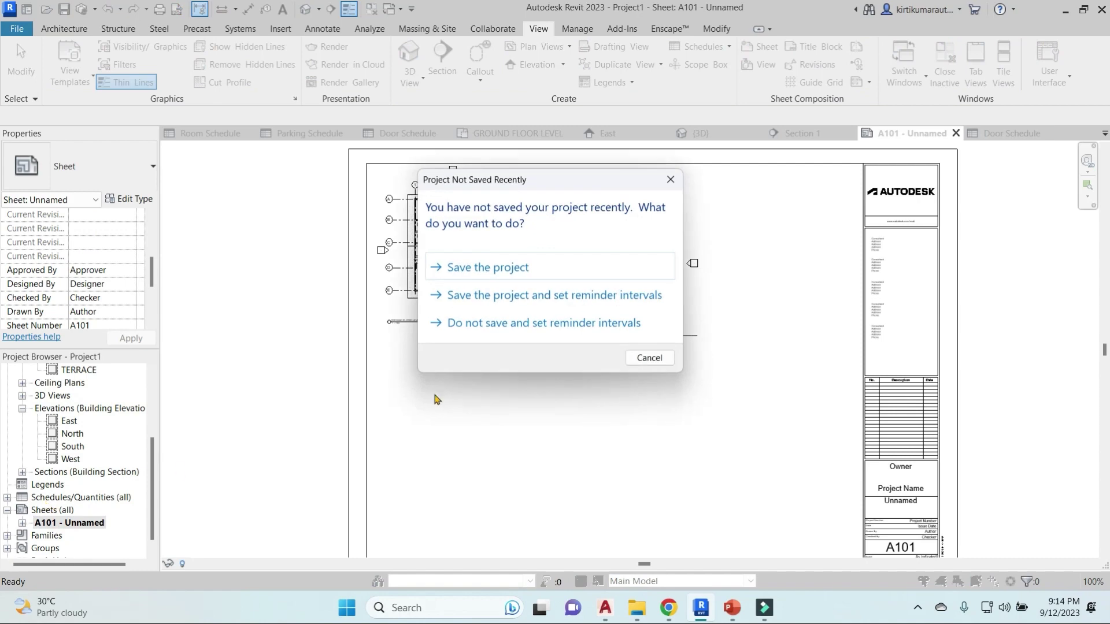
pyautogui.click(649, 358)
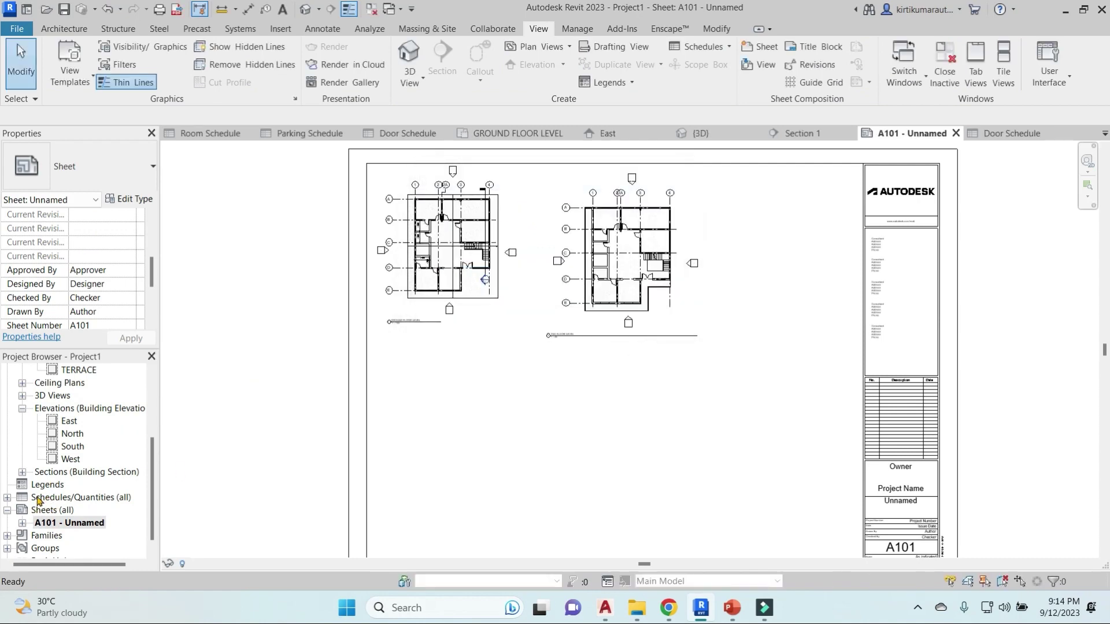
# Place the Door Schedule on sheet A101, between the 2ND FLOOR LEVEL plan and the title block
pyautogui.click(38, 500)
pyautogui.click(7, 497)
pyautogui.moveTo(75, 510); pyautogui.dragTo(702, 287)
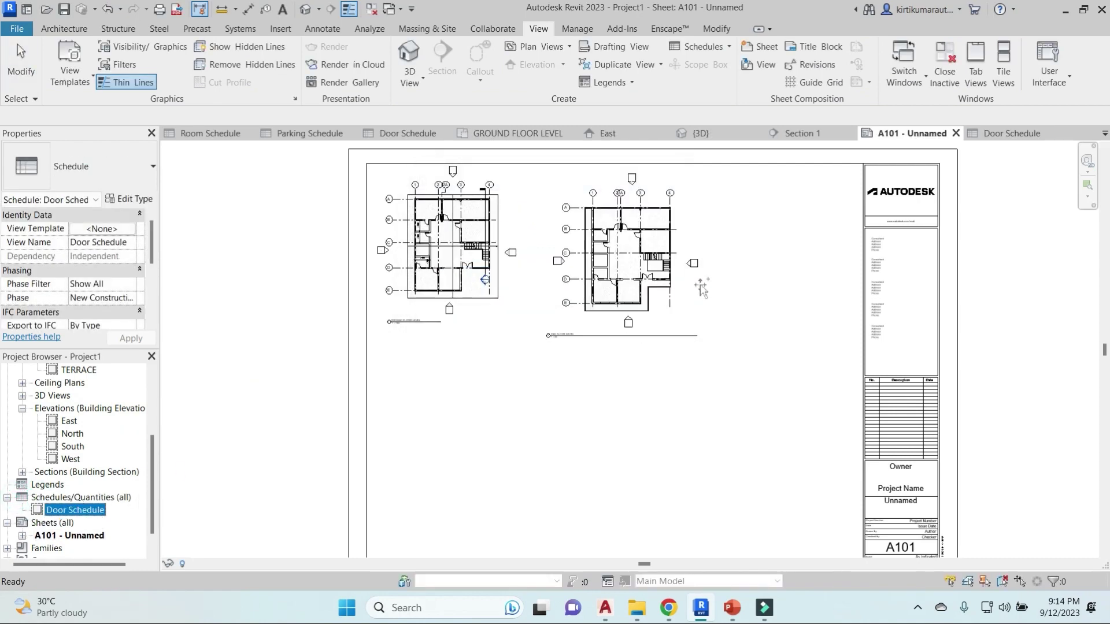
pyautogui.click(788, 249)
# Widen the Level, Width and Height columns of the placed door schedule so each level name fits on one line, and deselect it
pyautogui.scroll(3, 825, 243)
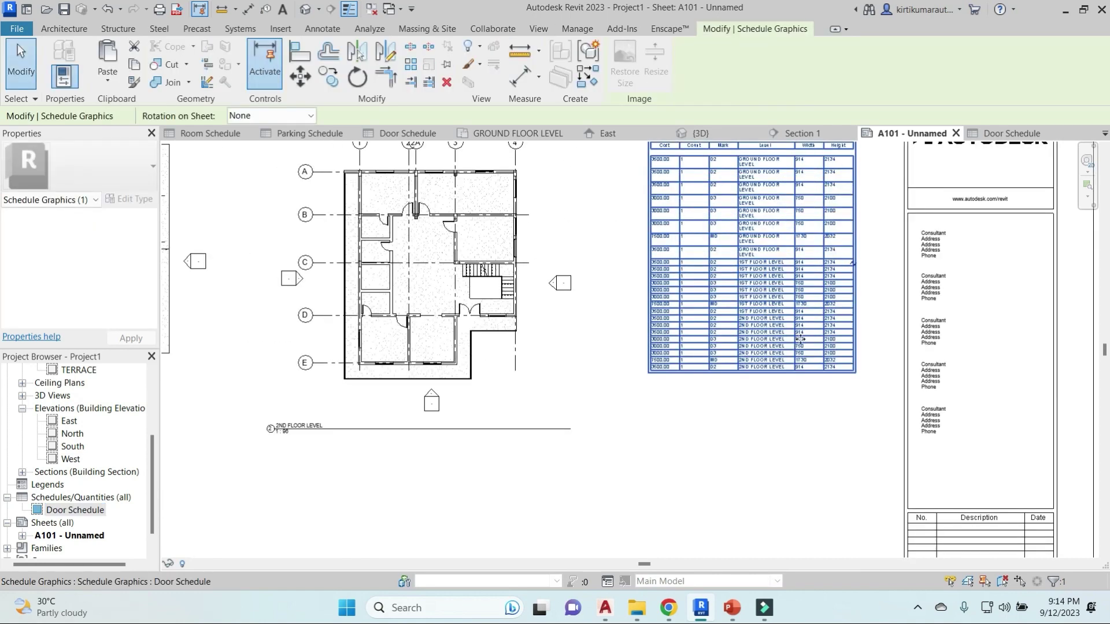
pyautogui.moveTo(854, 226); pyautogui.dragTo(826, 245, button='middle')
pyautogui.moveTo(825, 245); pyautogui.dragTo(773, 245)
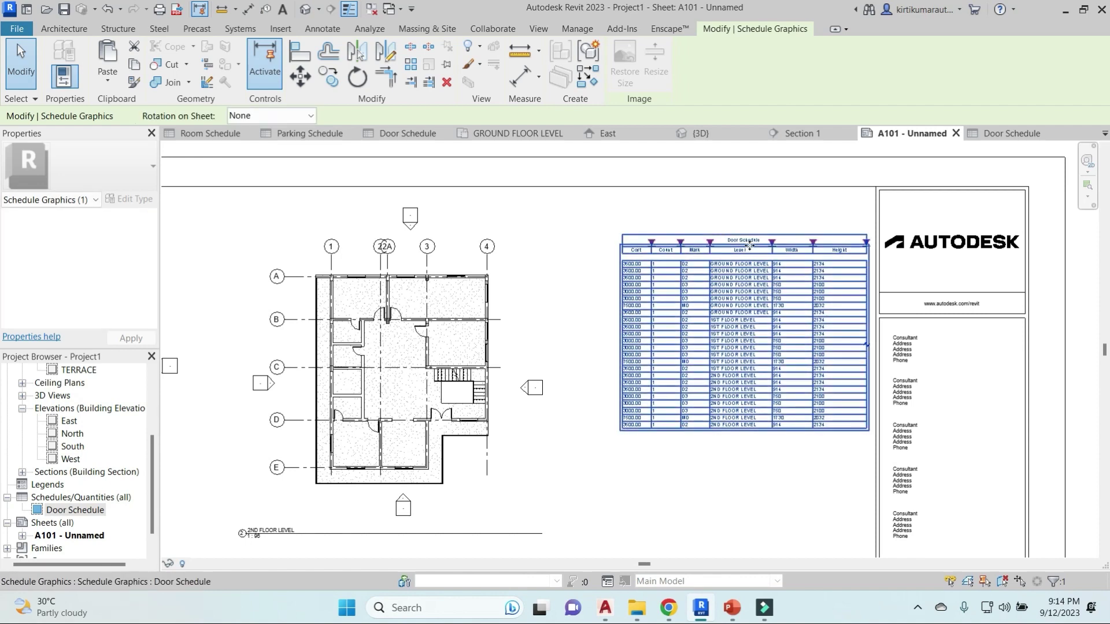
pyautogui.click(768, 205)
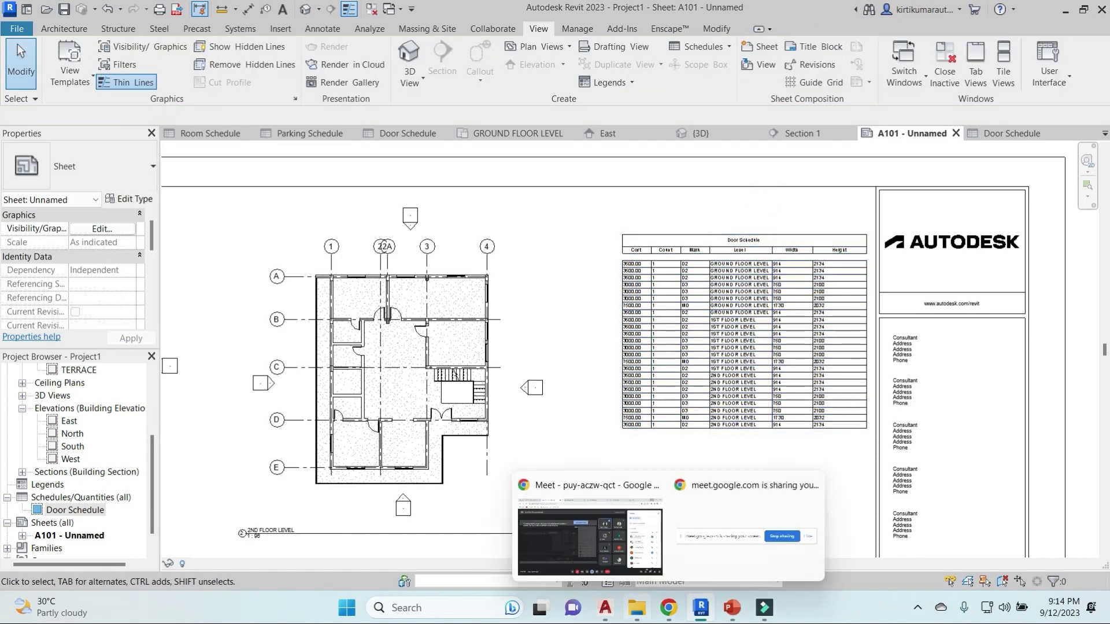
# View the whole A101 sheet and switch to the Google Meet call in Chrome
pyautogui.scroll(-5, 709, 373)
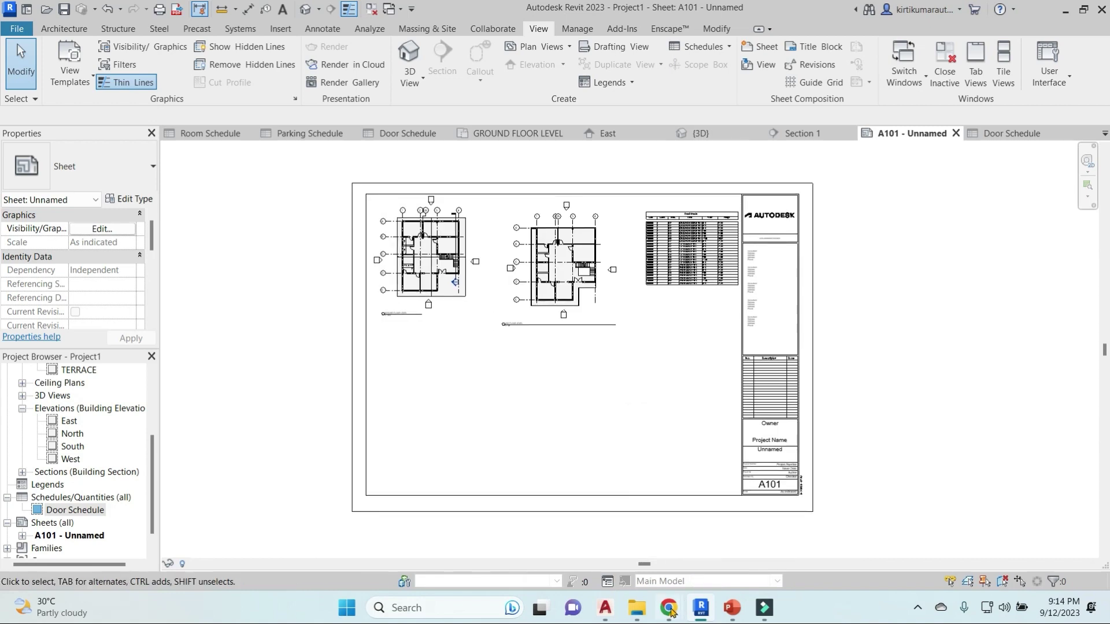
pyautogui.click(581, 457)
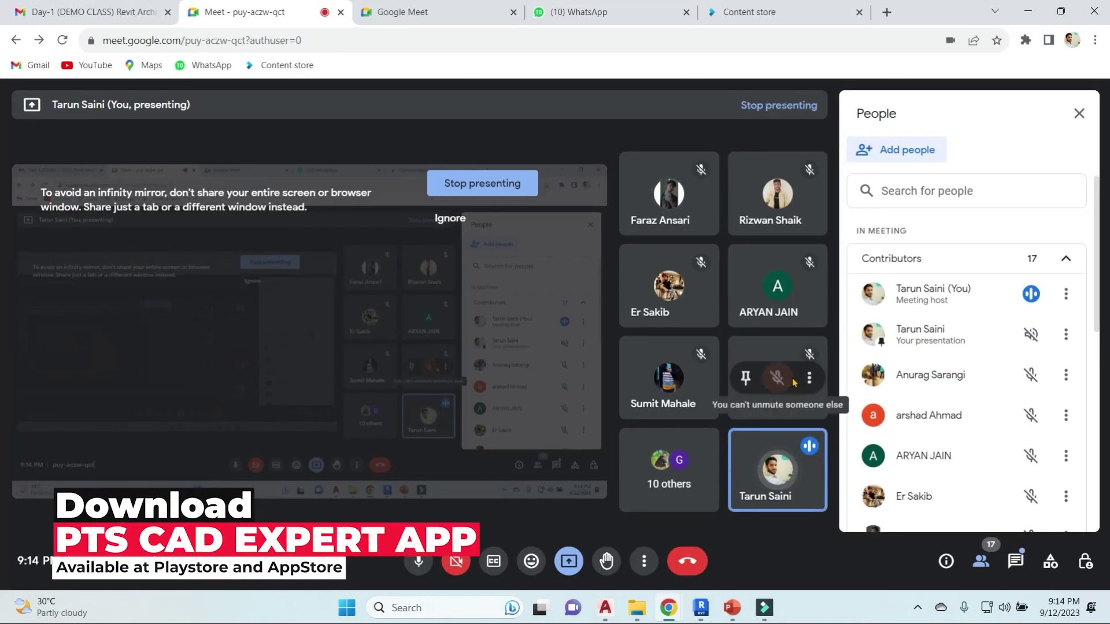